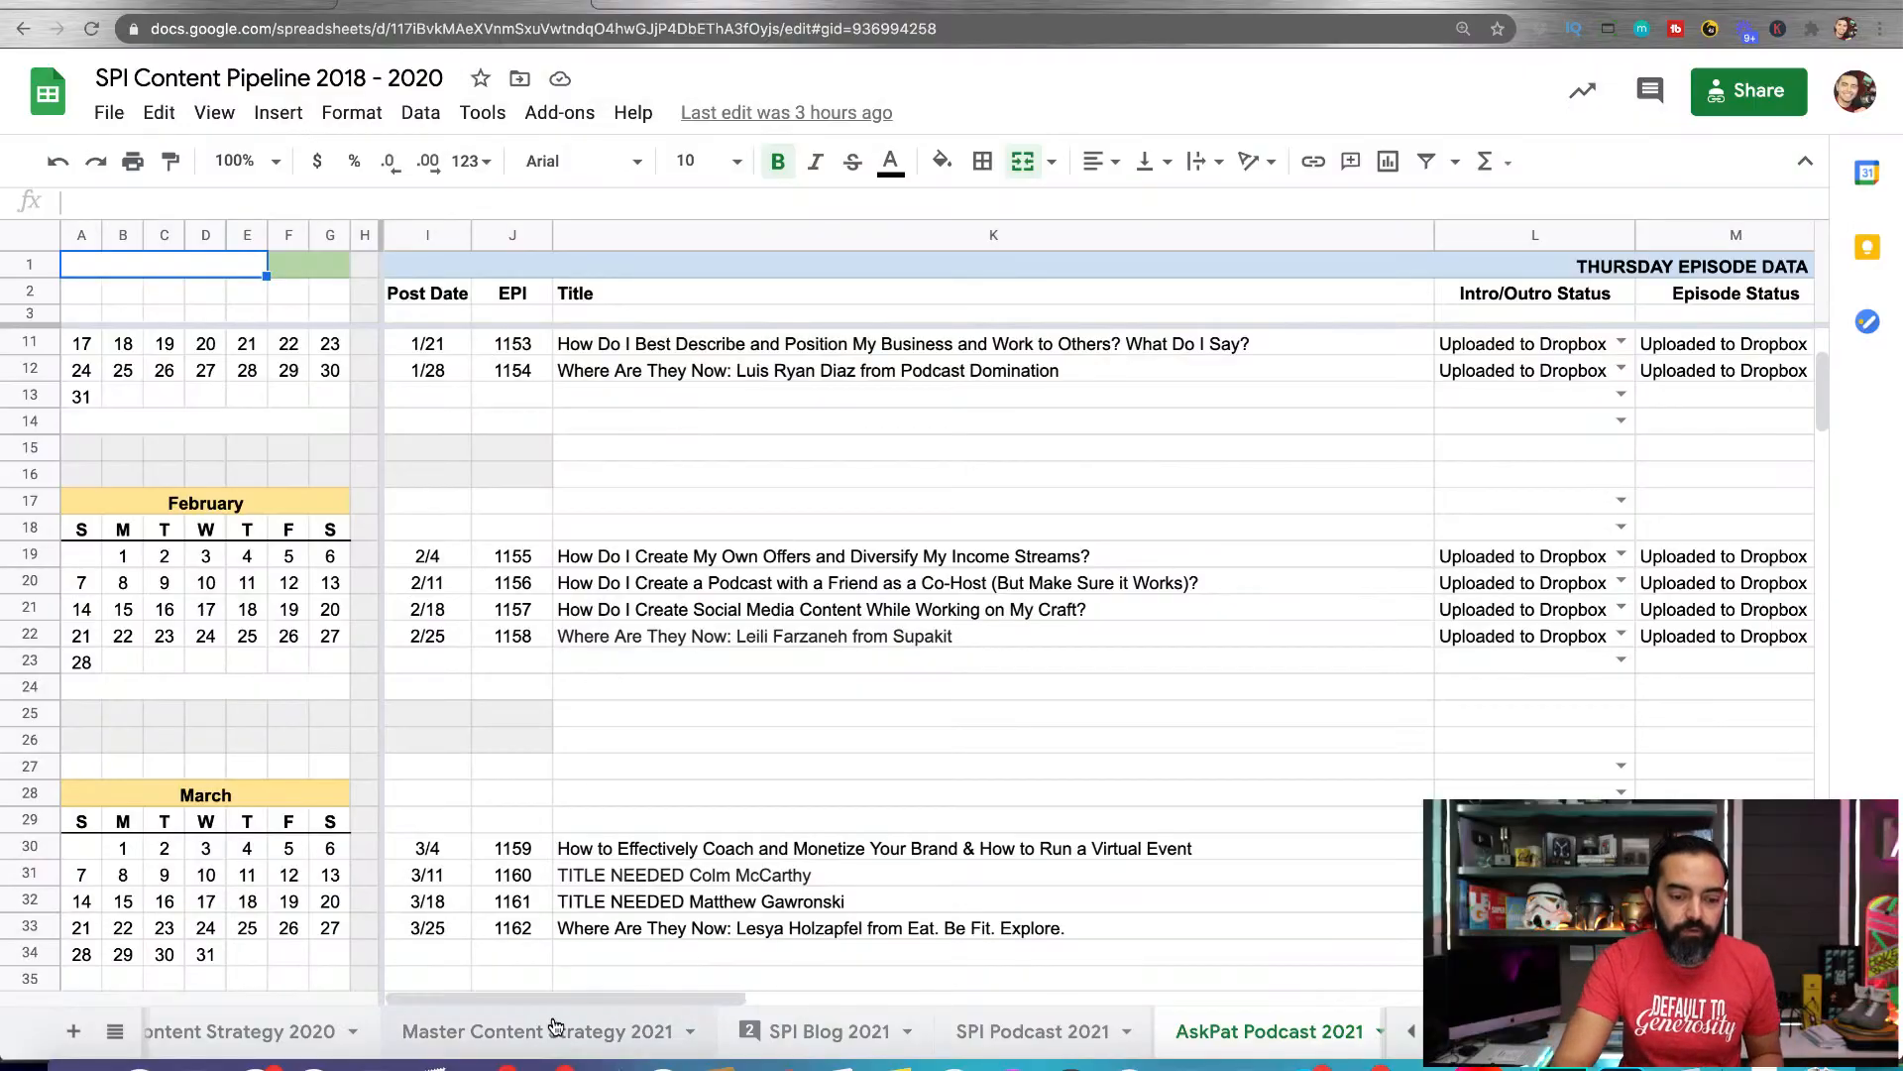
# View the Master Content Strategy 2021 and Master Content Strategy 2020 sheets of the content pipeline
pyautogui.click(554, 1034)
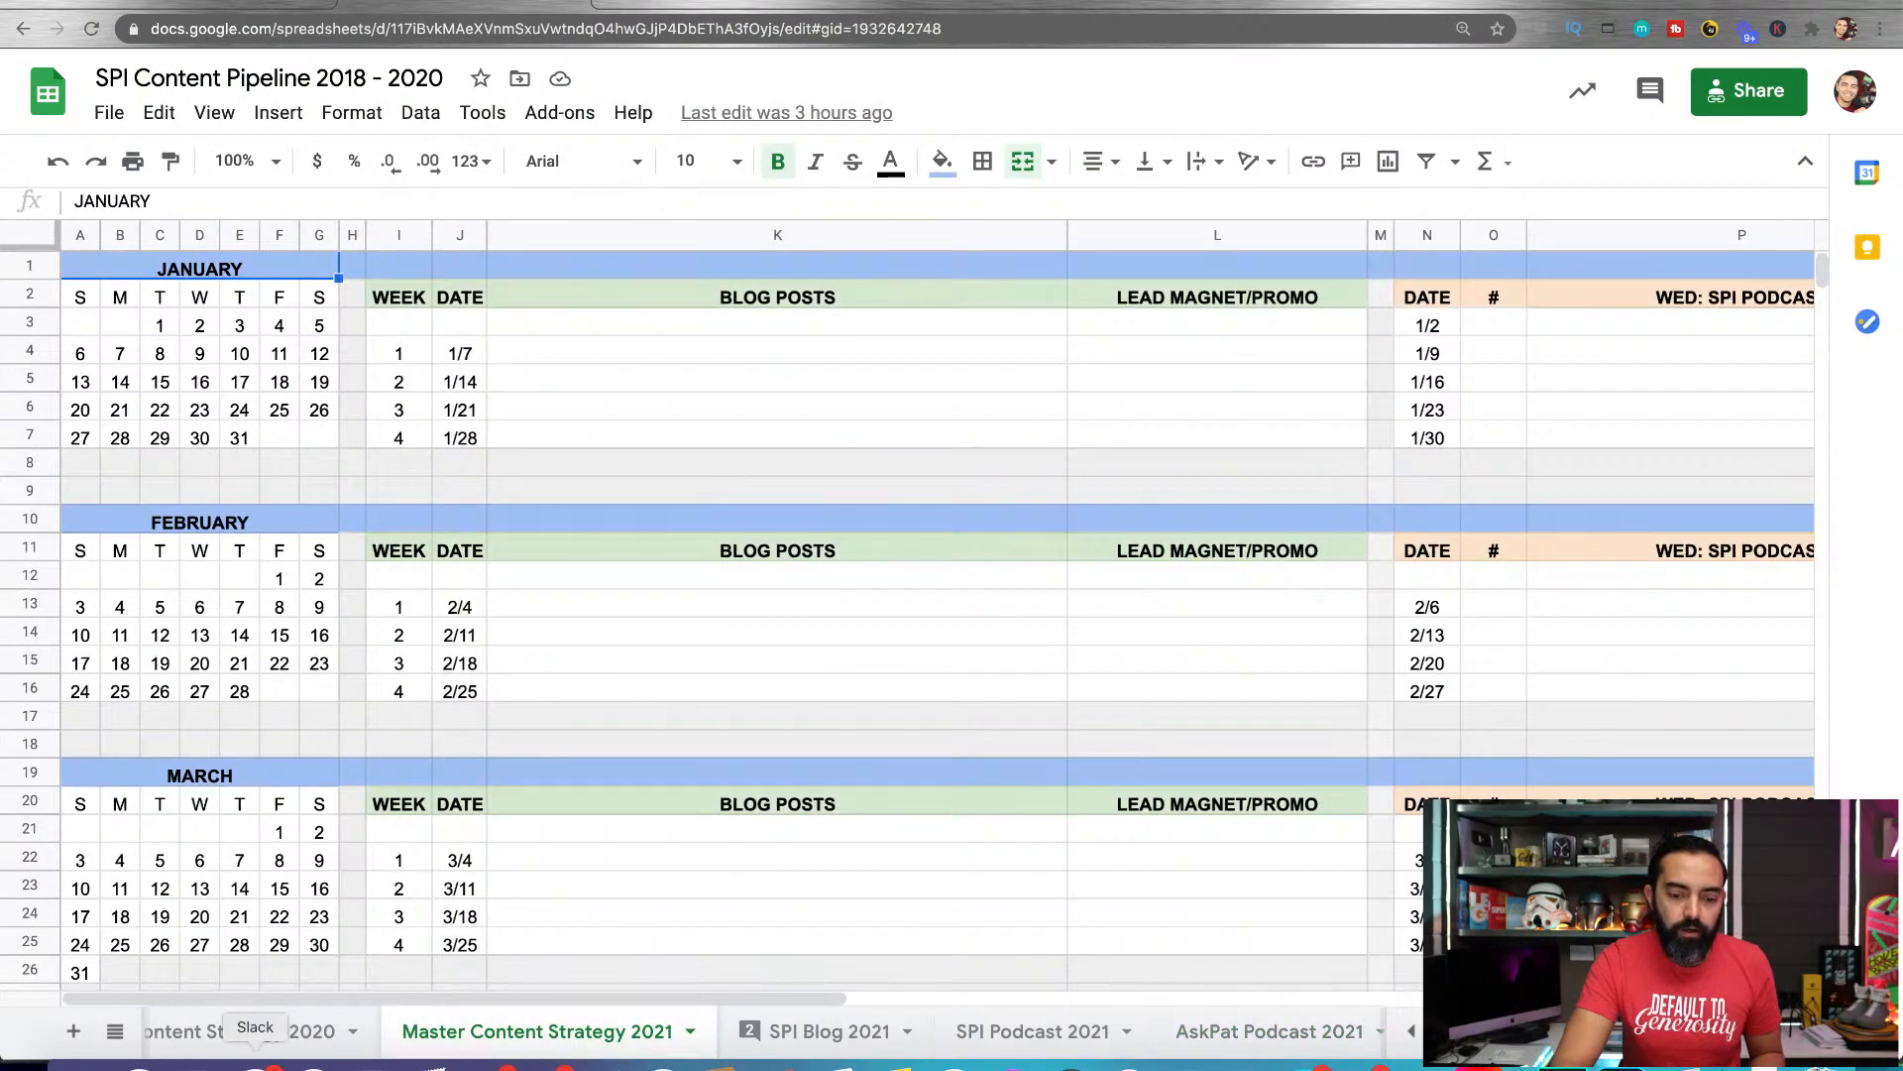
pyautogui.hscroll(-1, 854, 1045)
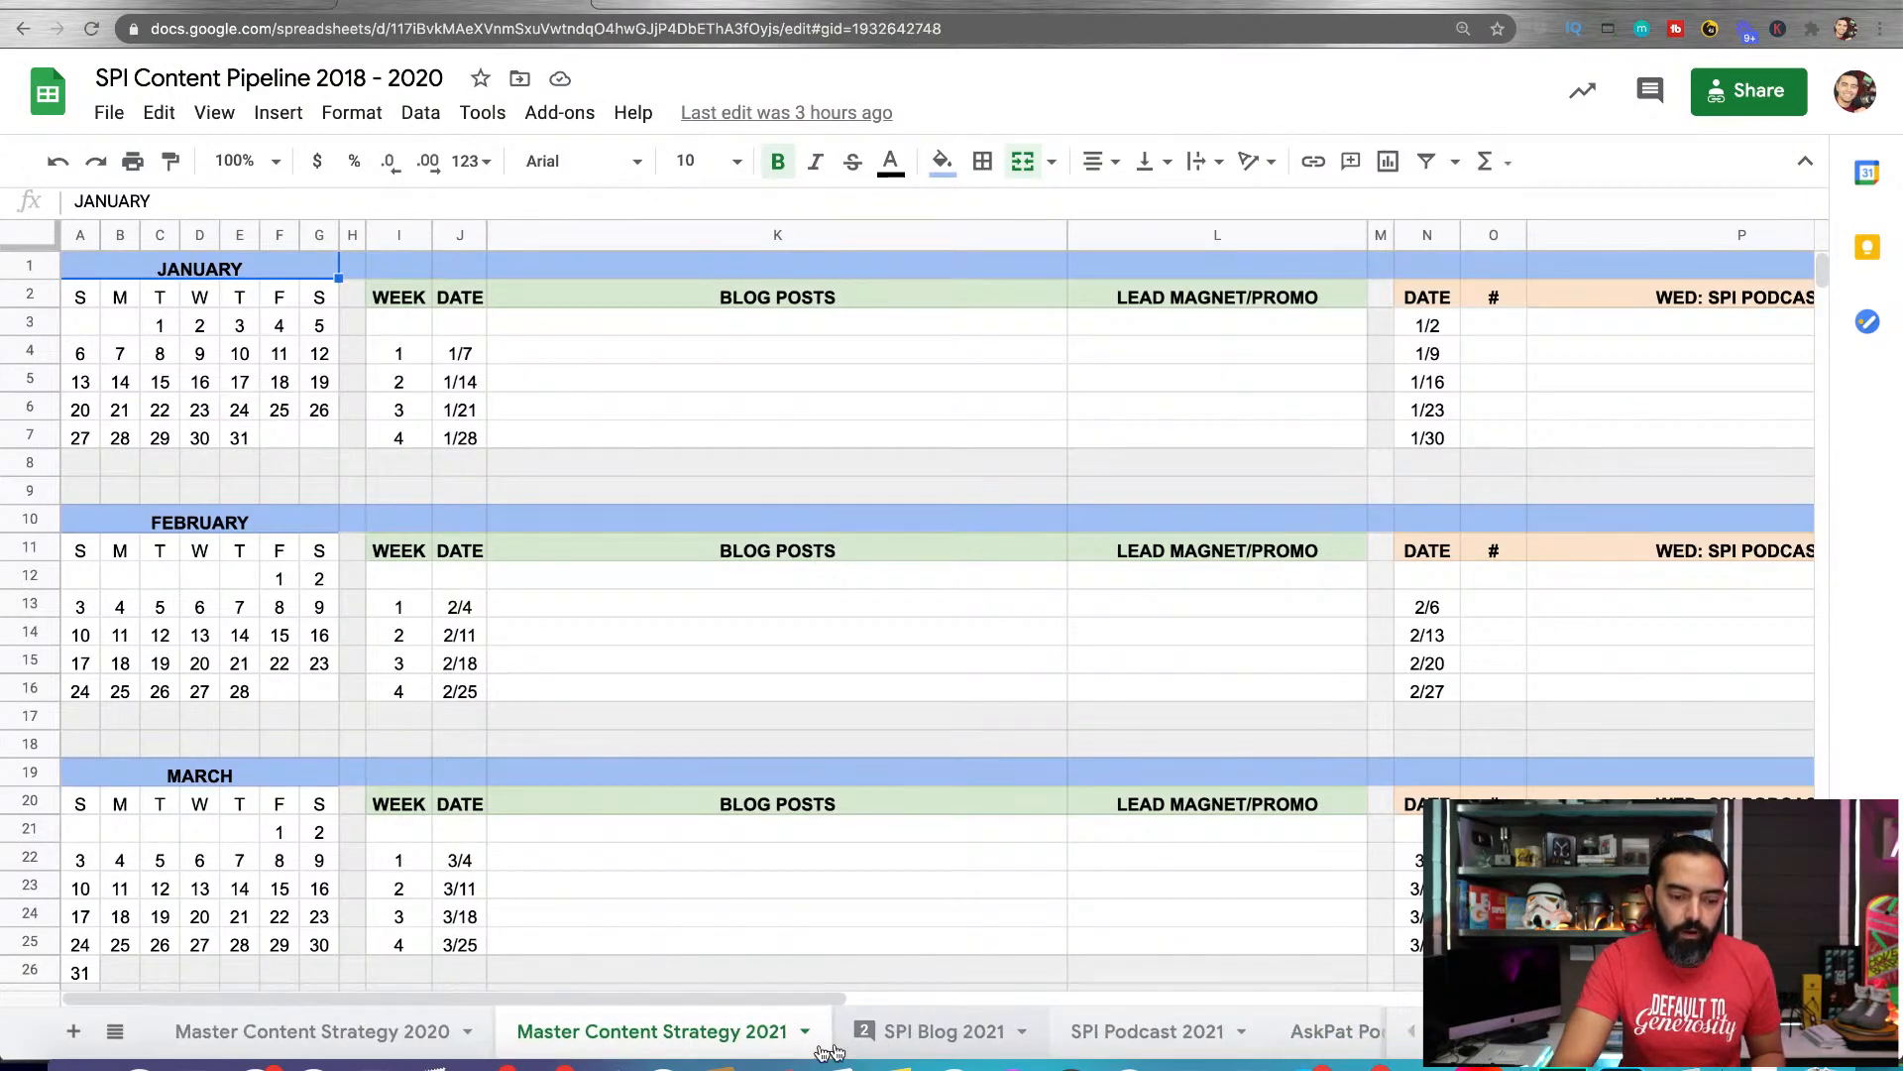
pyautogui.click(420, 1037)
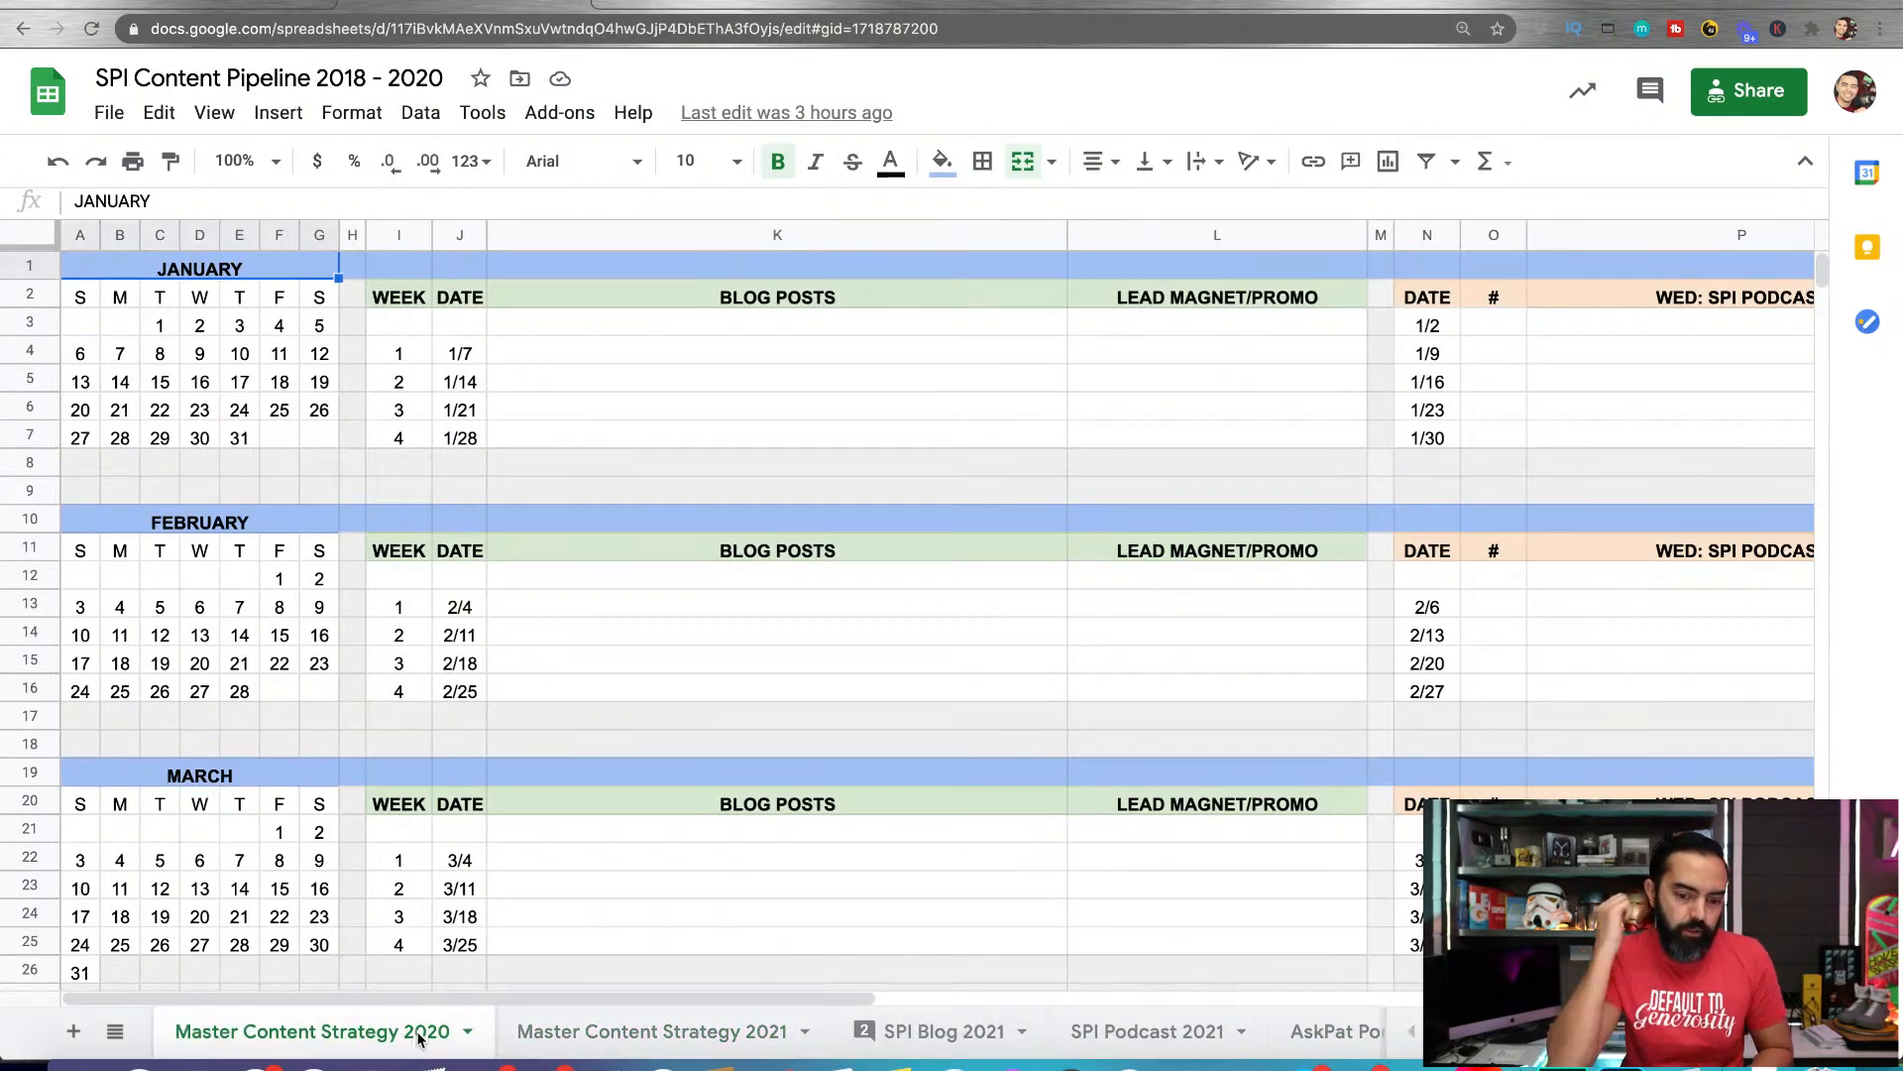
# Go to the SPI Blog 2021 sheet and go through the authors assigned to the January Monday posts
pyautogui.click(922, 1031)
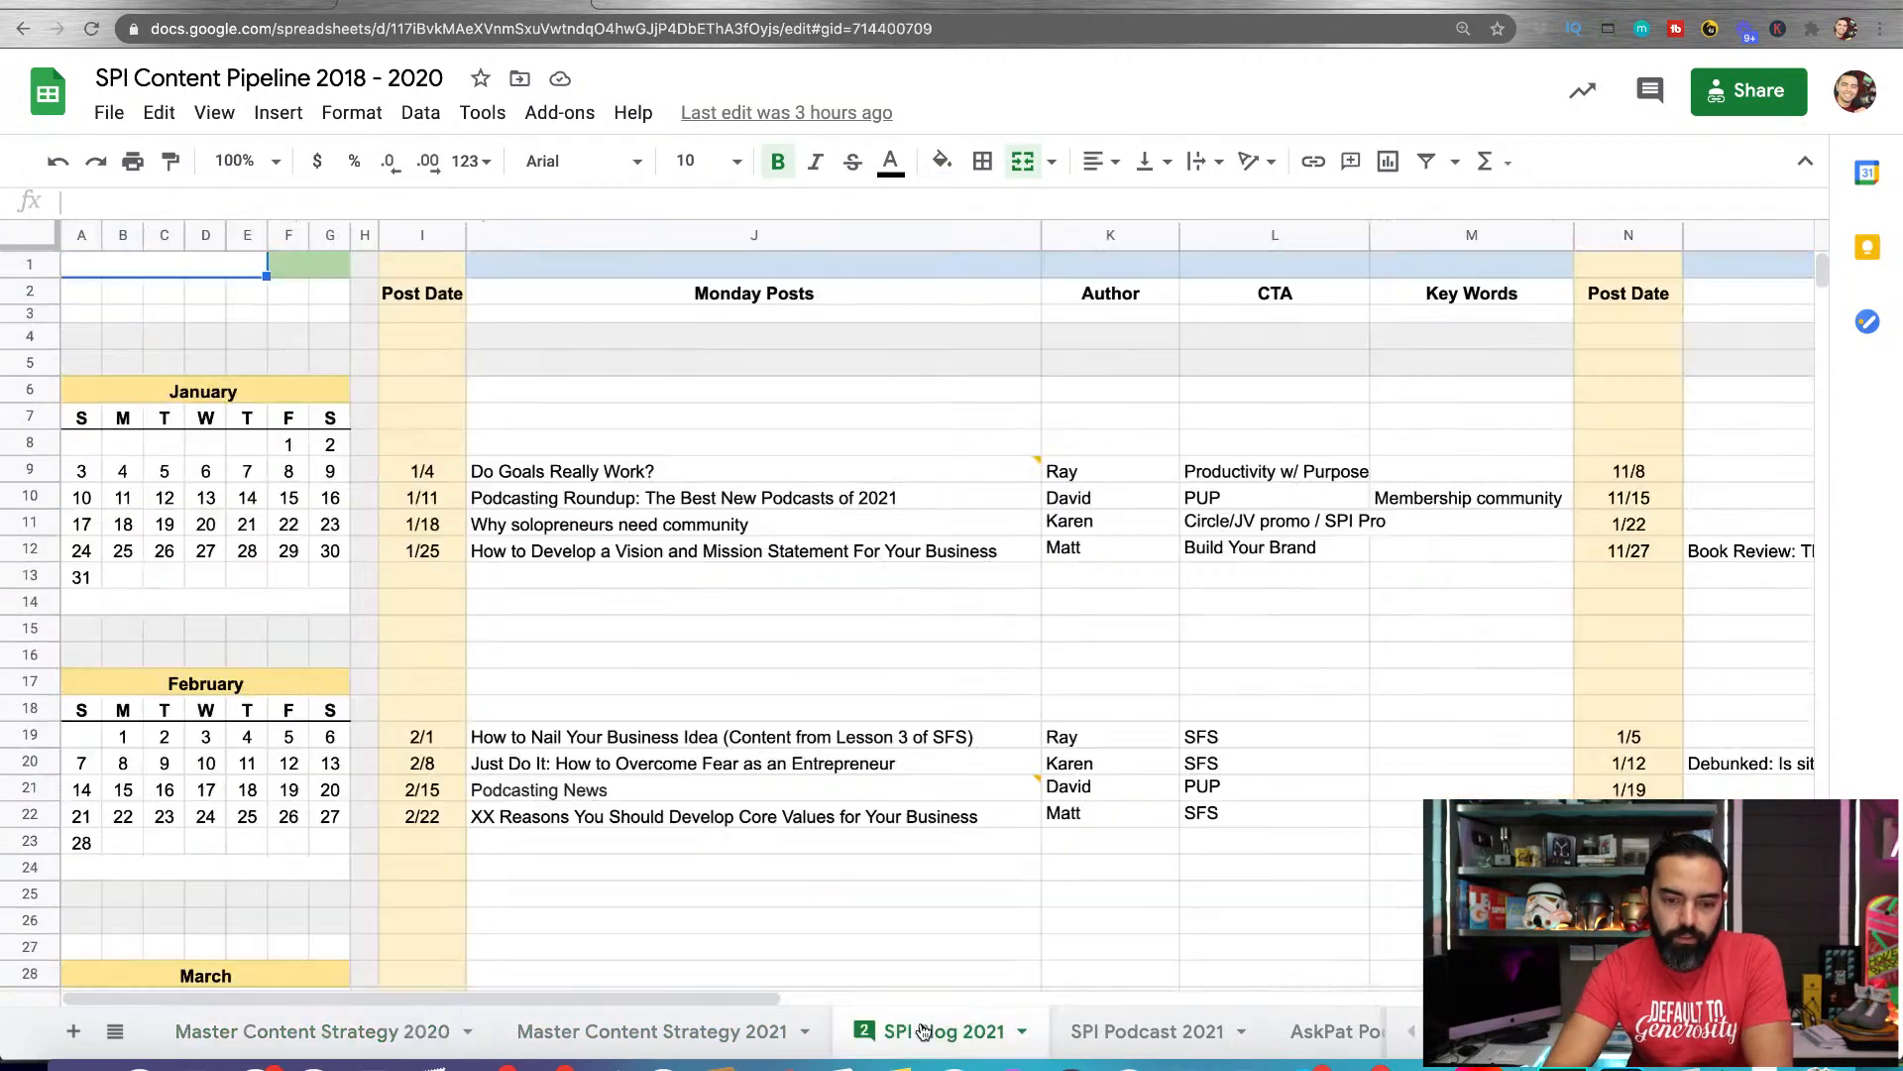
pyautogui.scroll(-3, 784, 496)
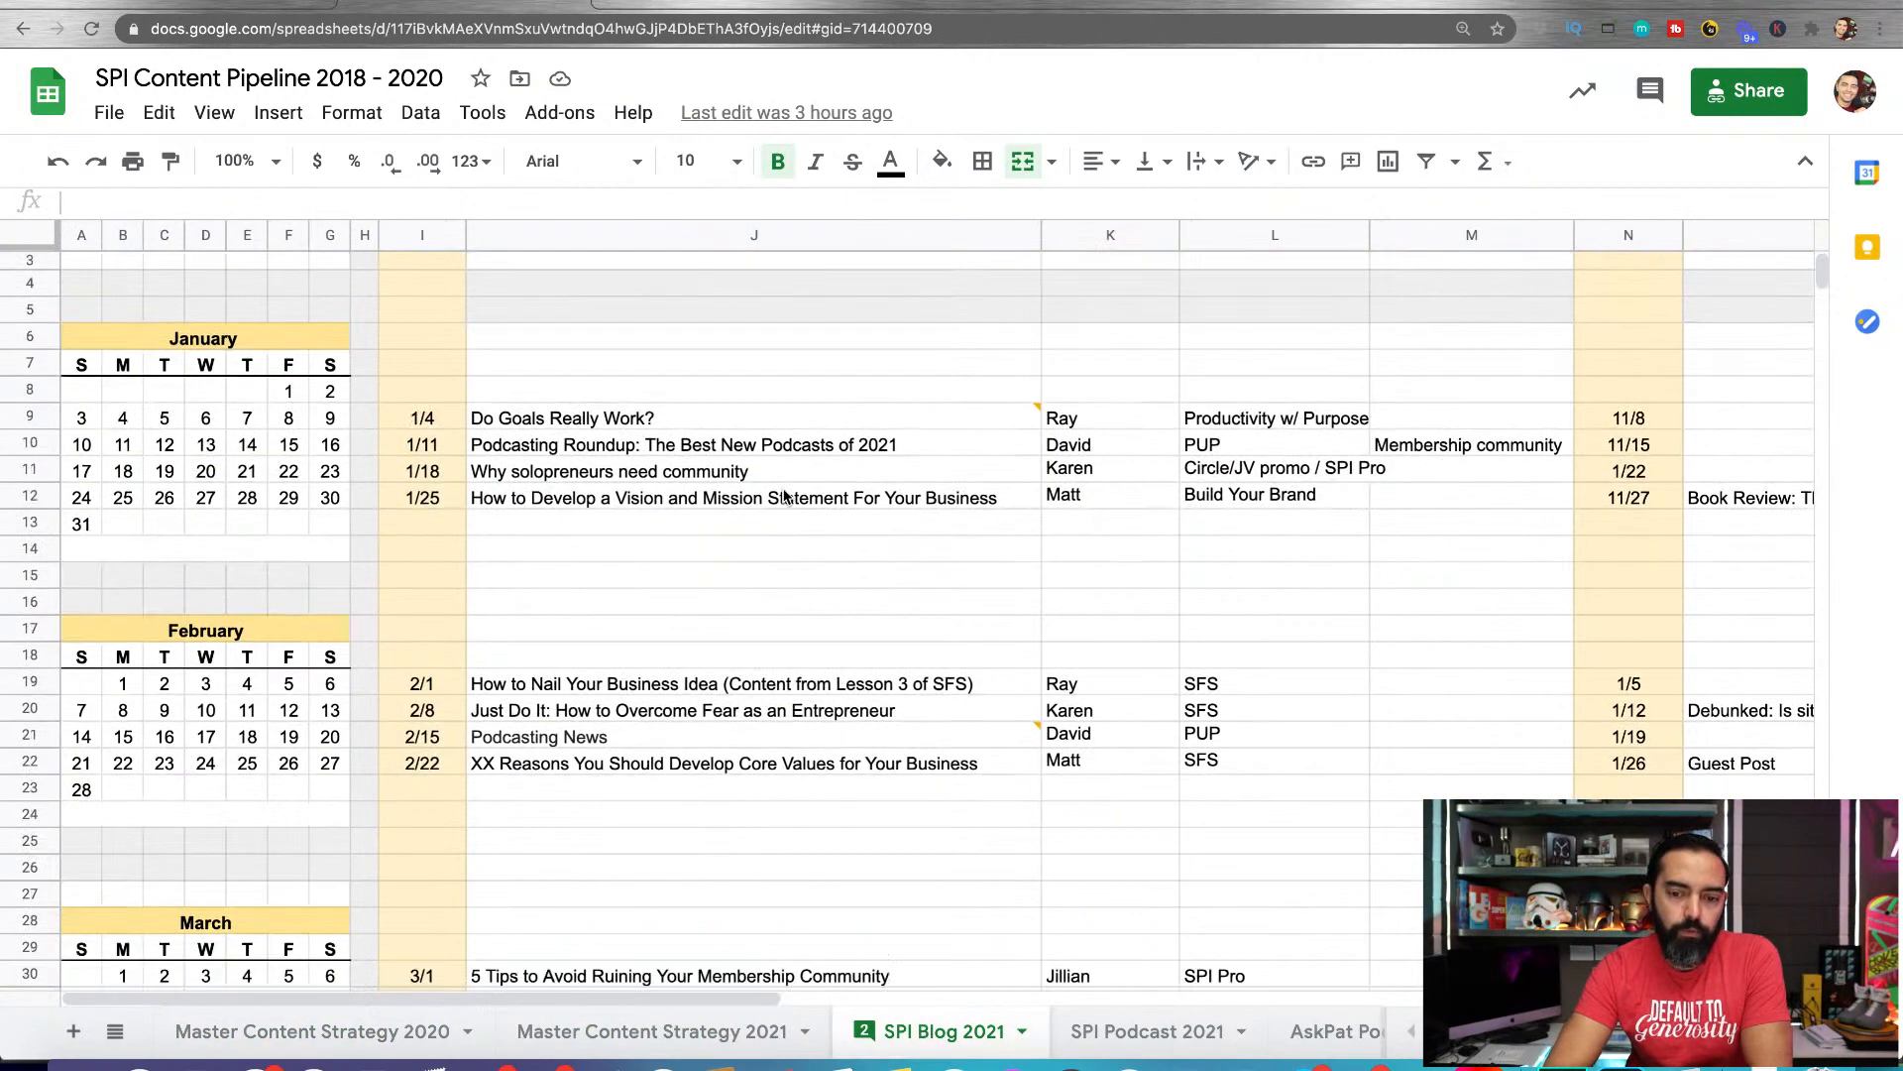
pyautogui.click(1135, 352)
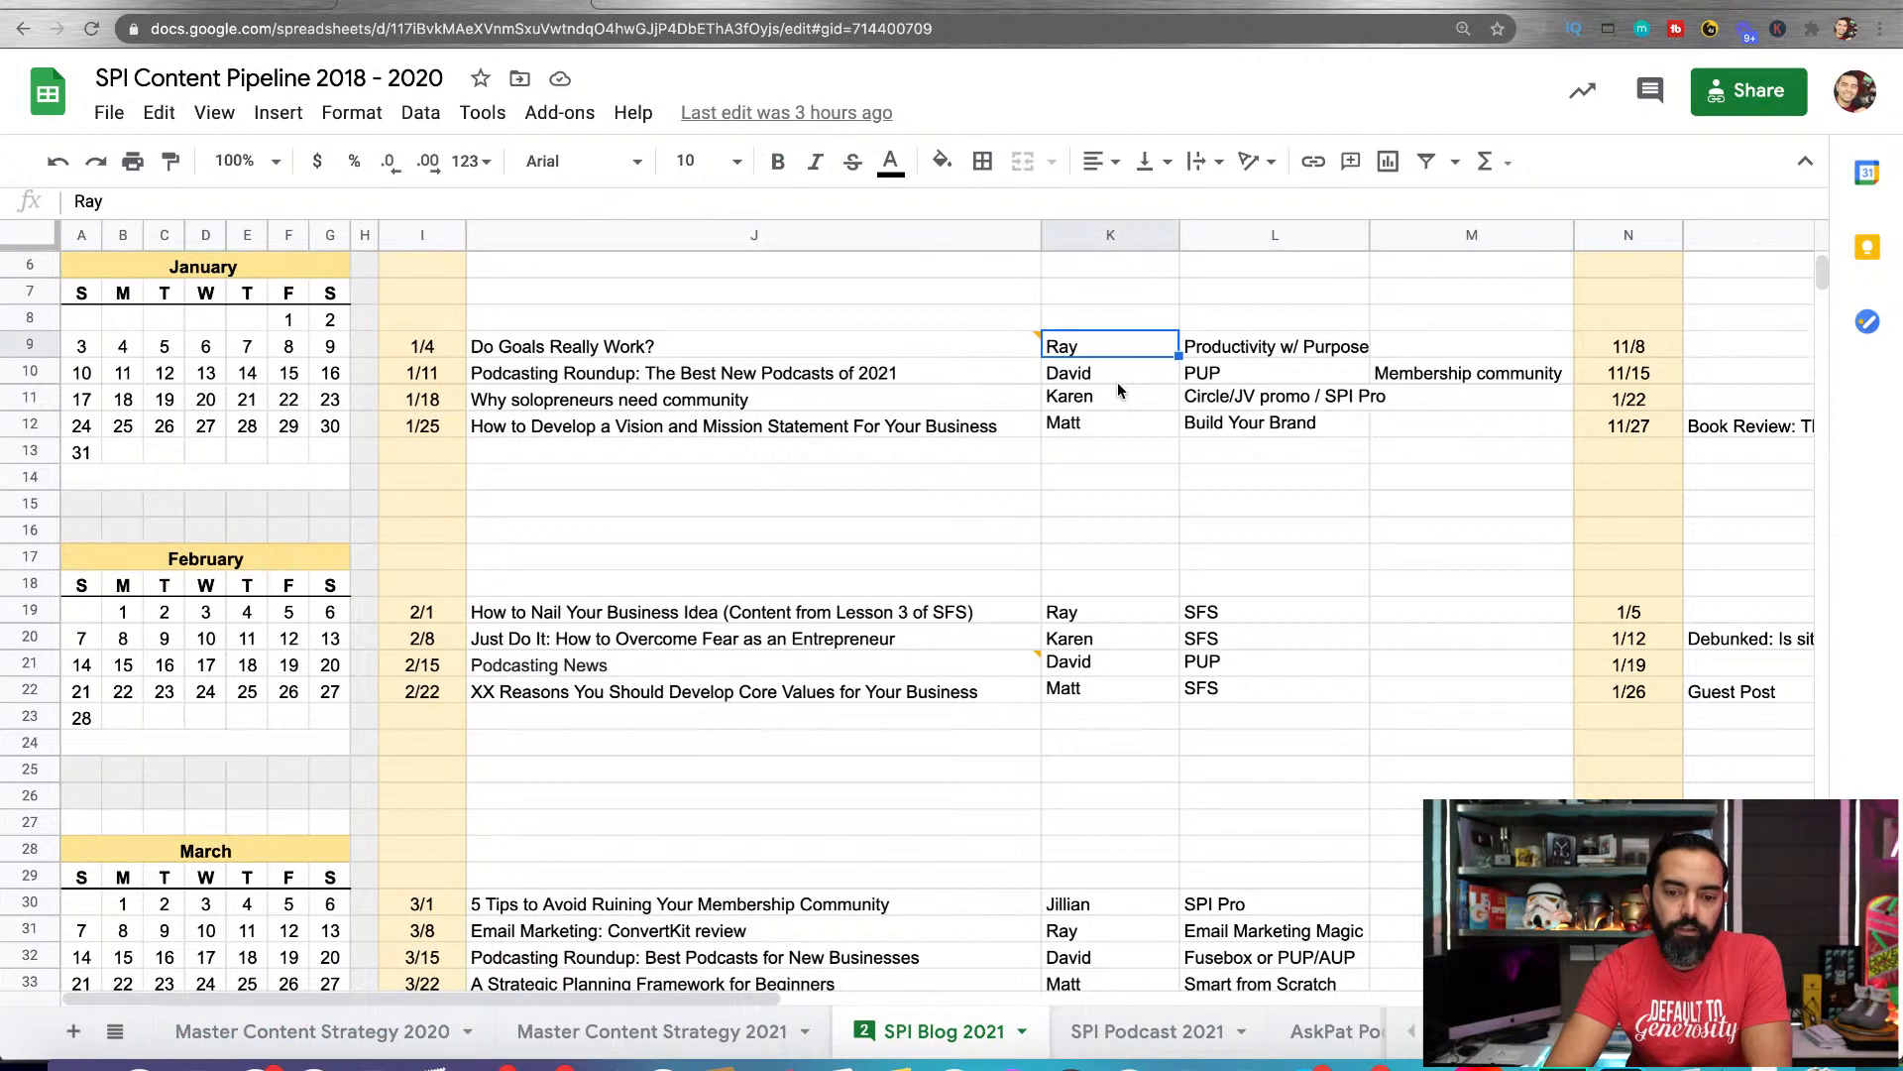
pyautogui.click(1122, 375)
pyautogui.click(1112, 401)
pyautogui.click(1106, 426)
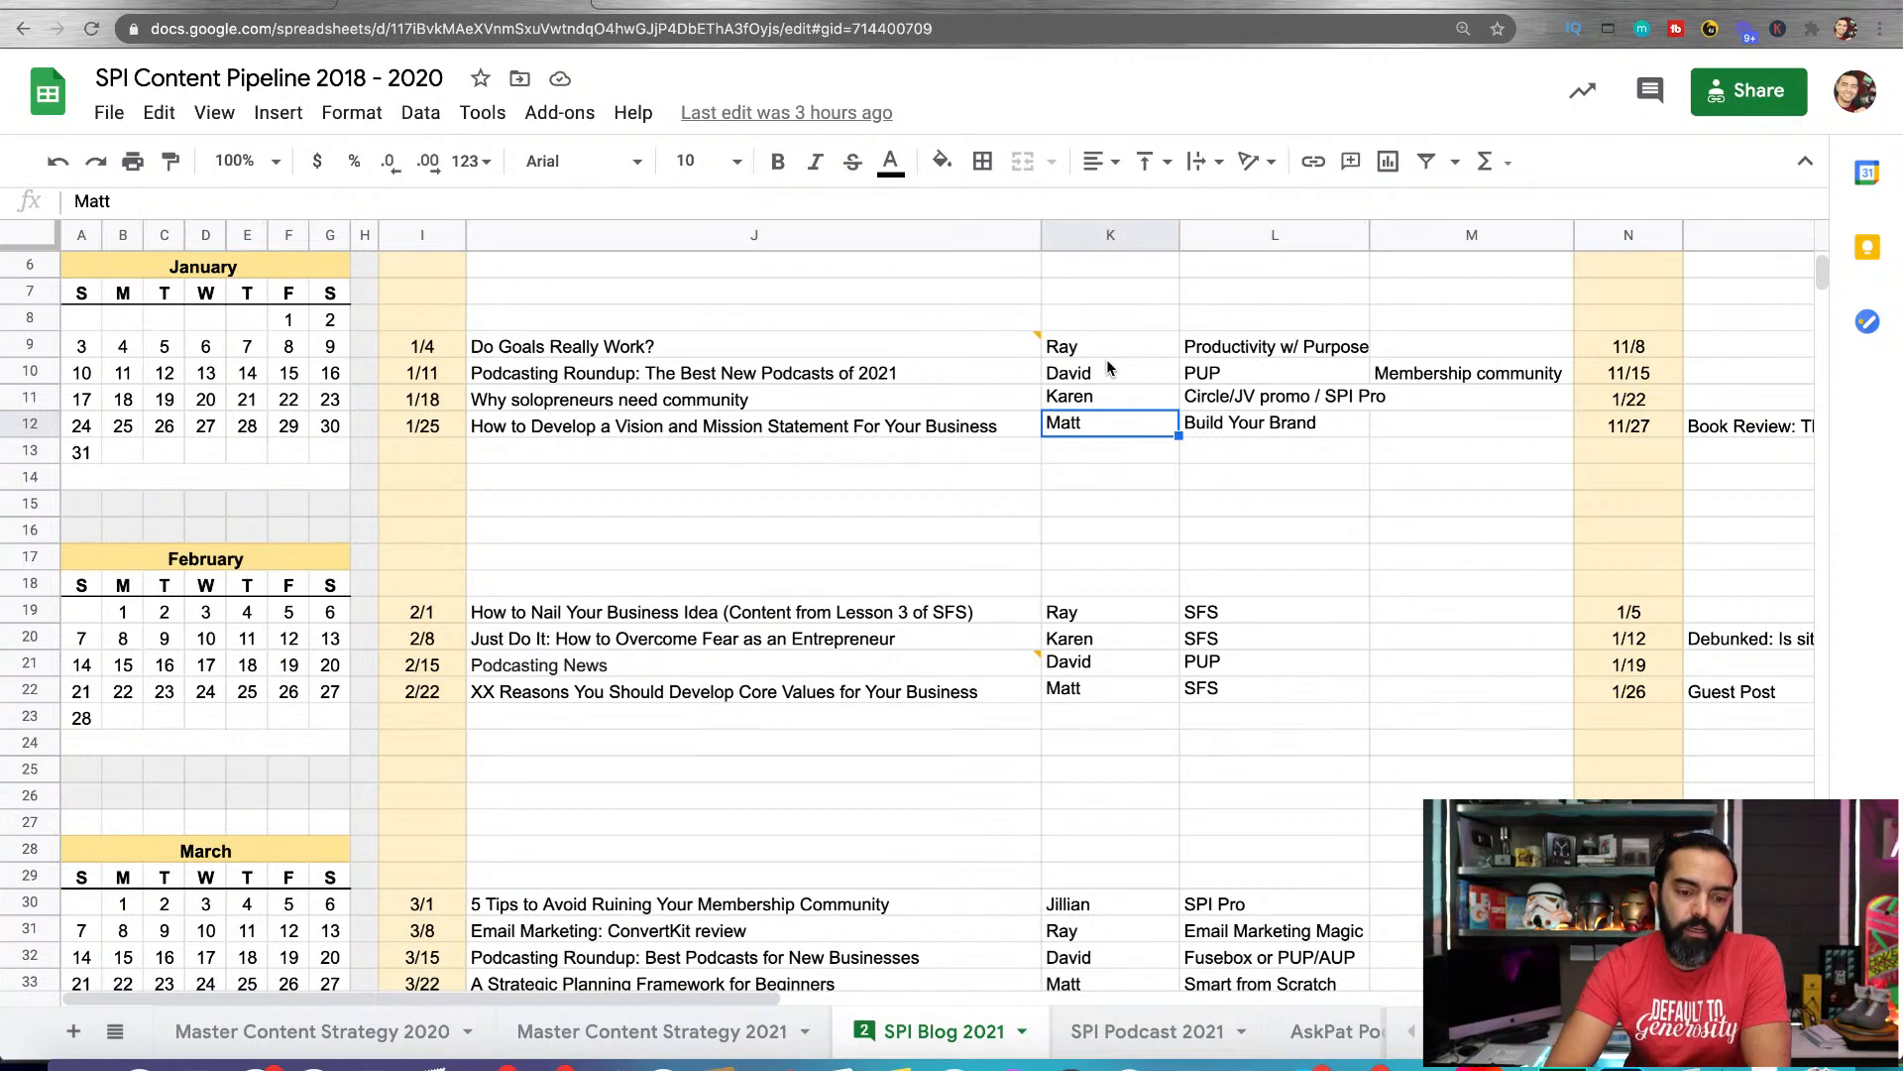
# Look through the remaining months of the blog schedule, from February through August
pyautogui.scroll(-5, 1108, 368)
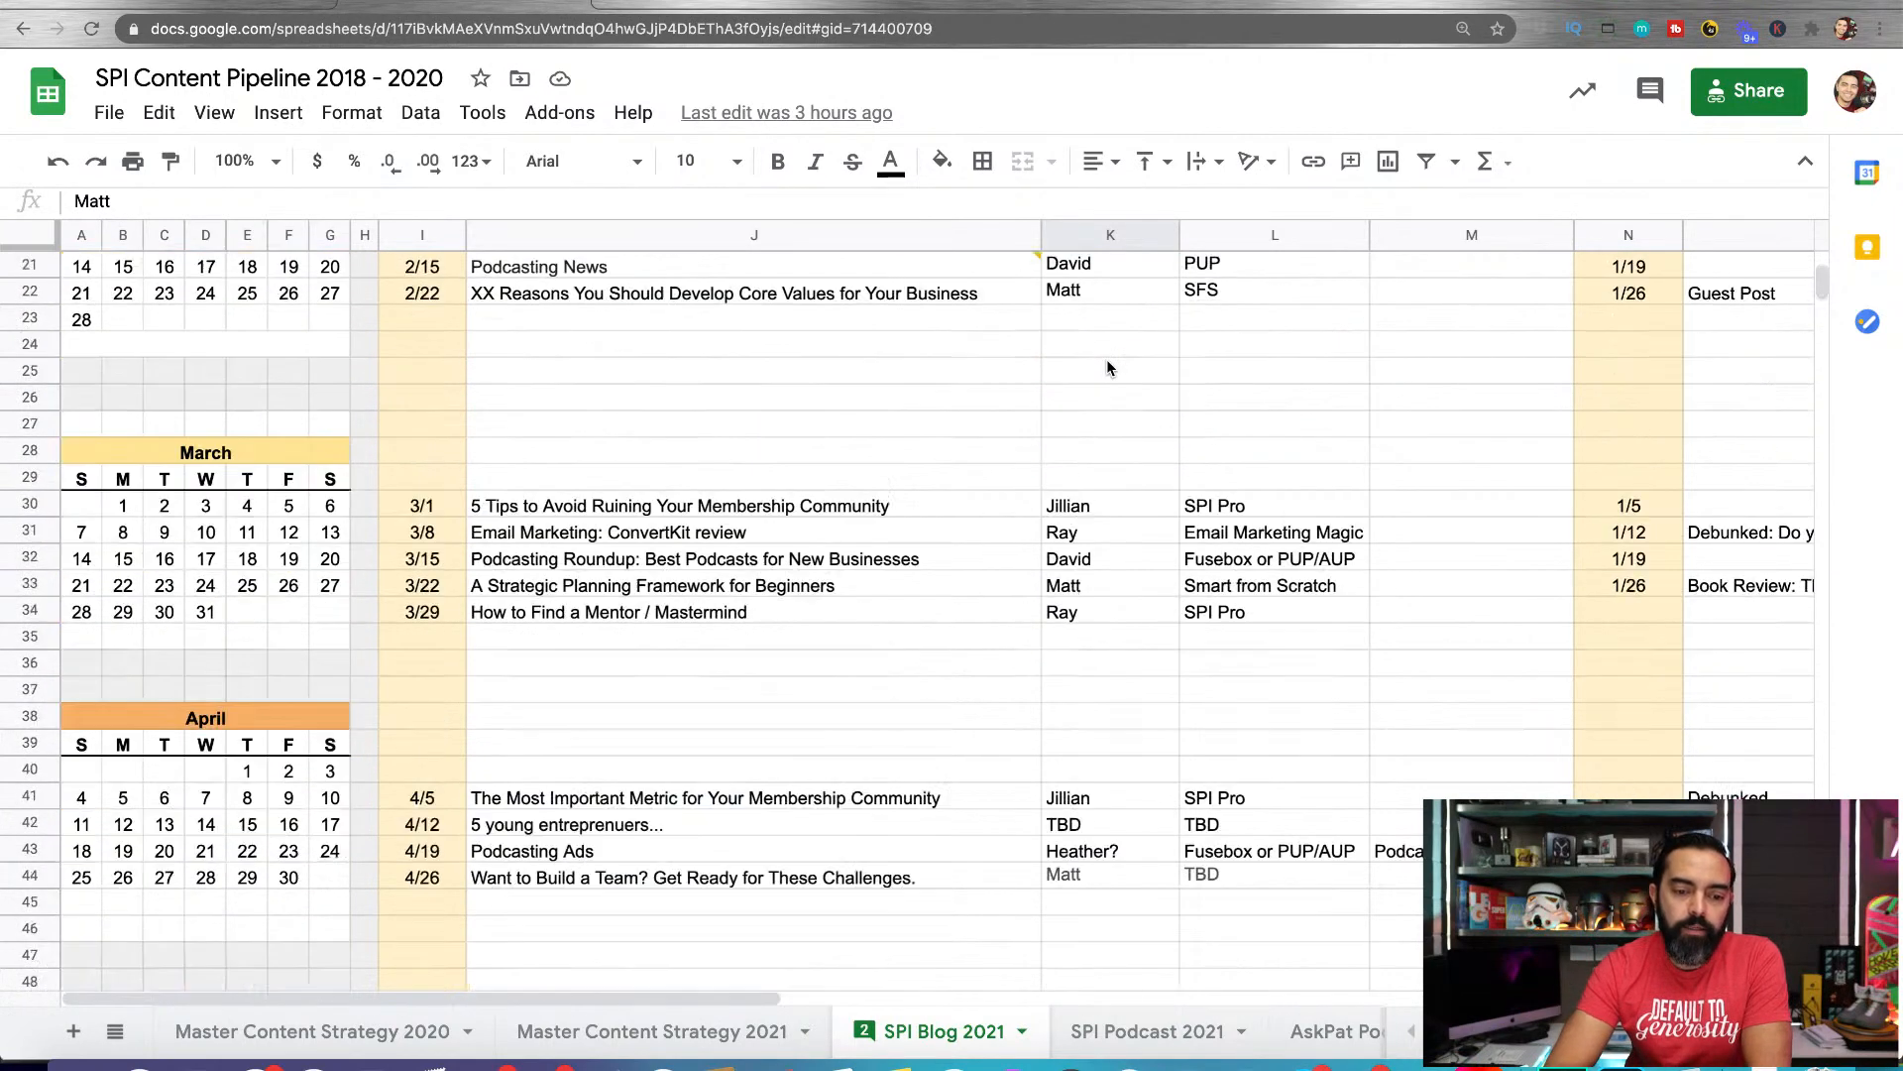
pyautogui.scroll(-3, 1106, 359)
pyautogui.scroll(-3, 607, 604)
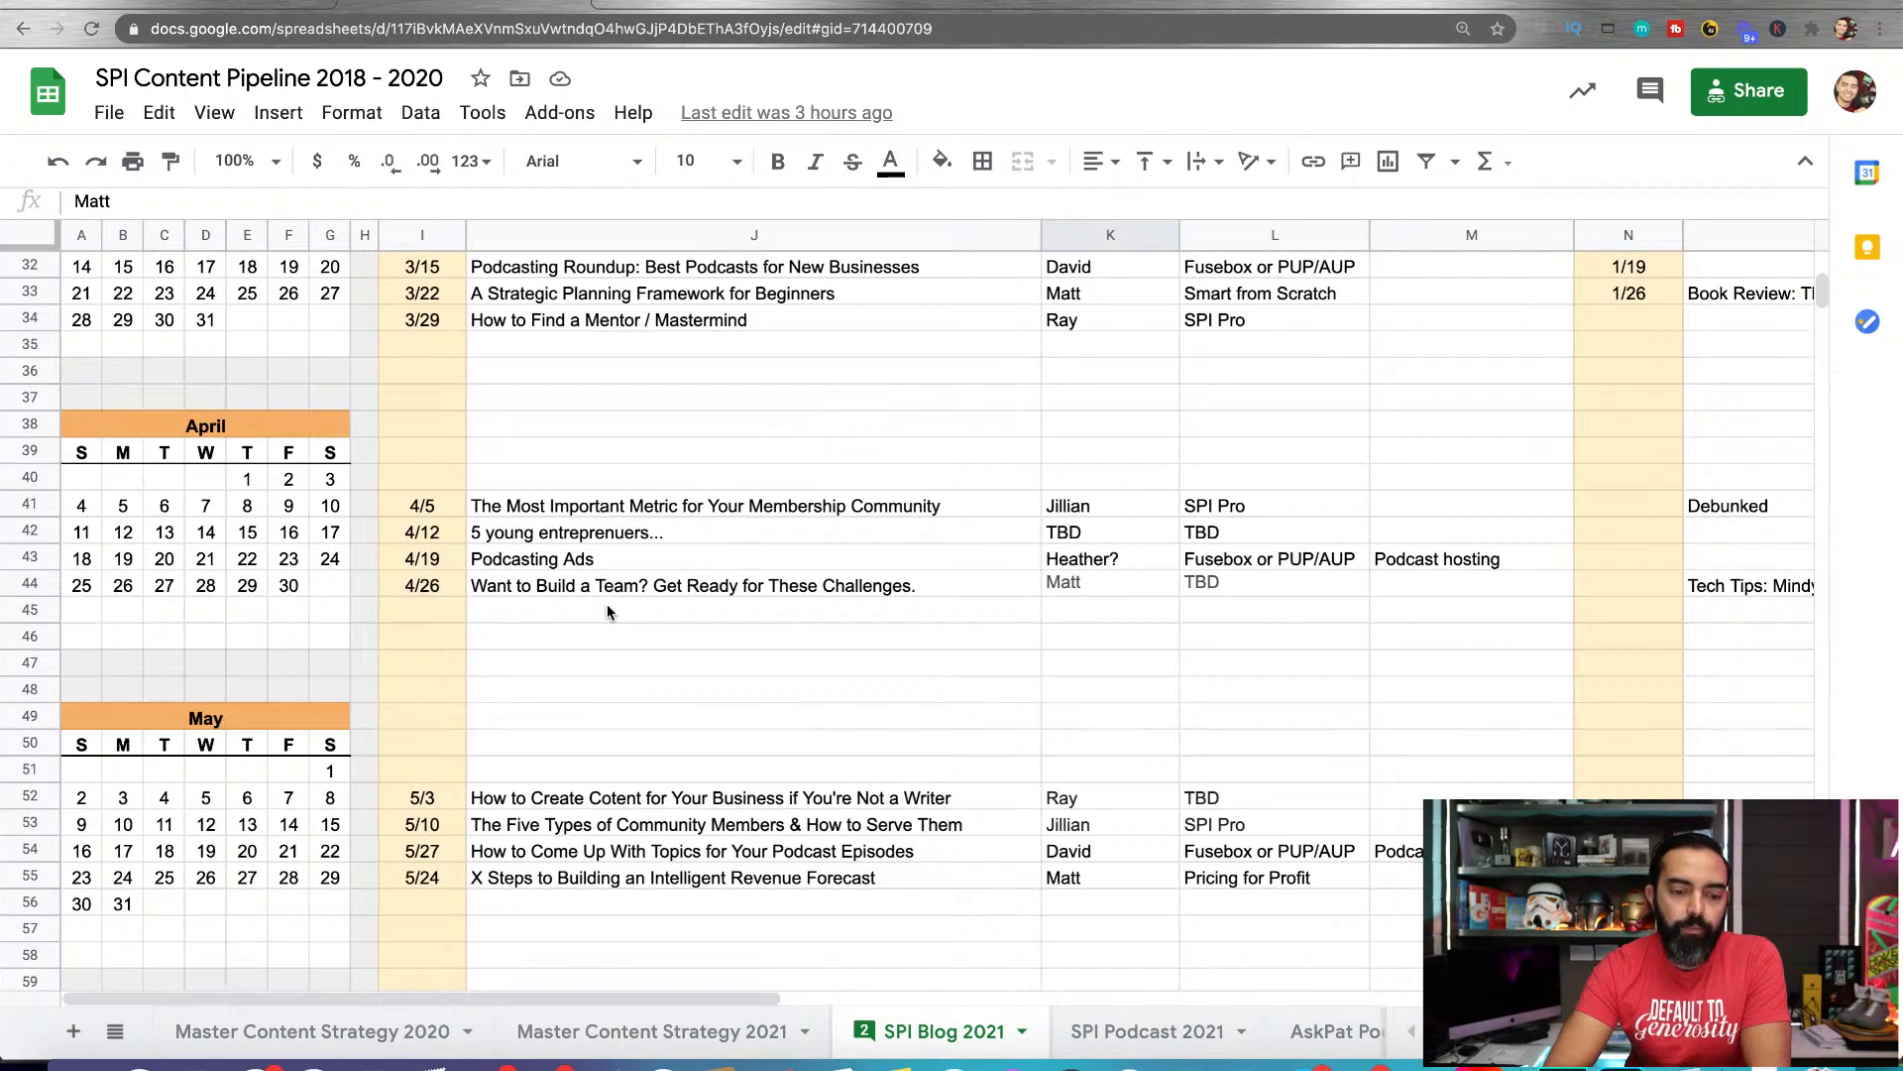
pyautogui.scroll(-10, 608, 610)
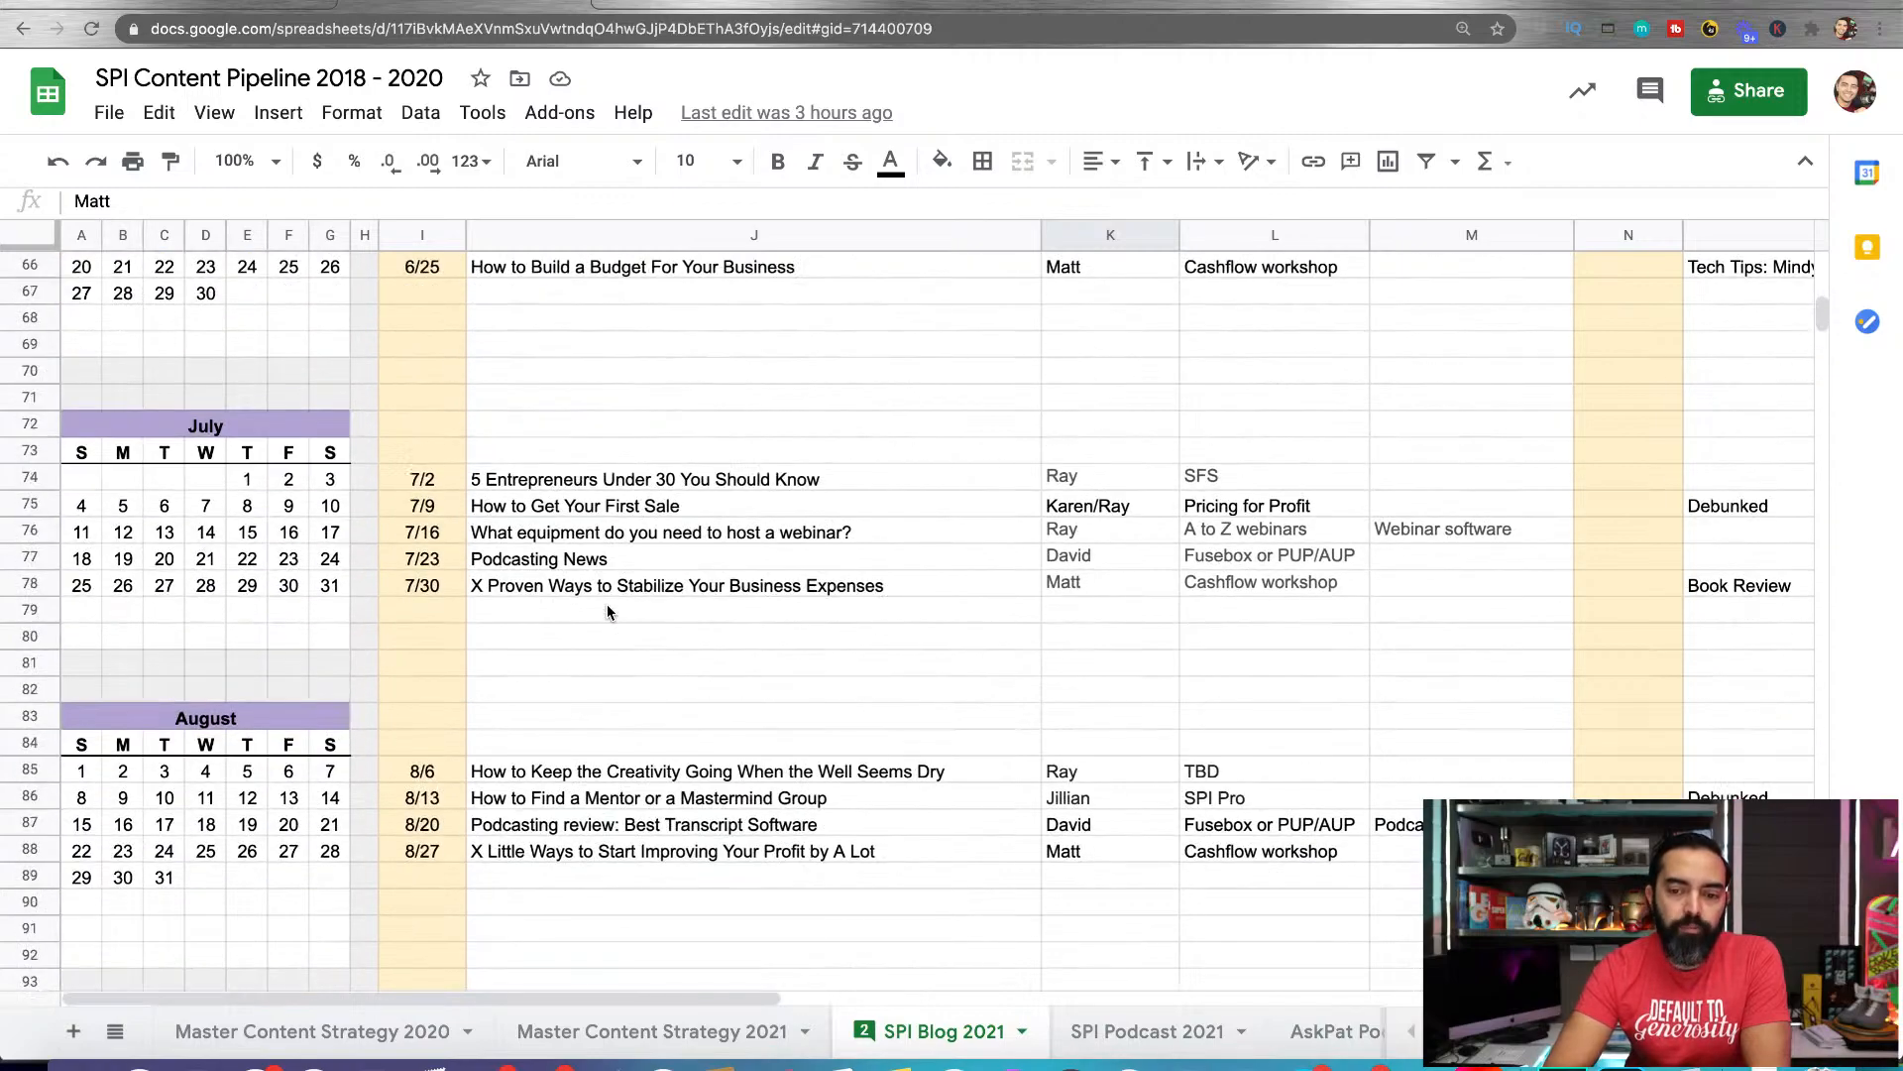
pyautogui.scroll(20, 608, 611)
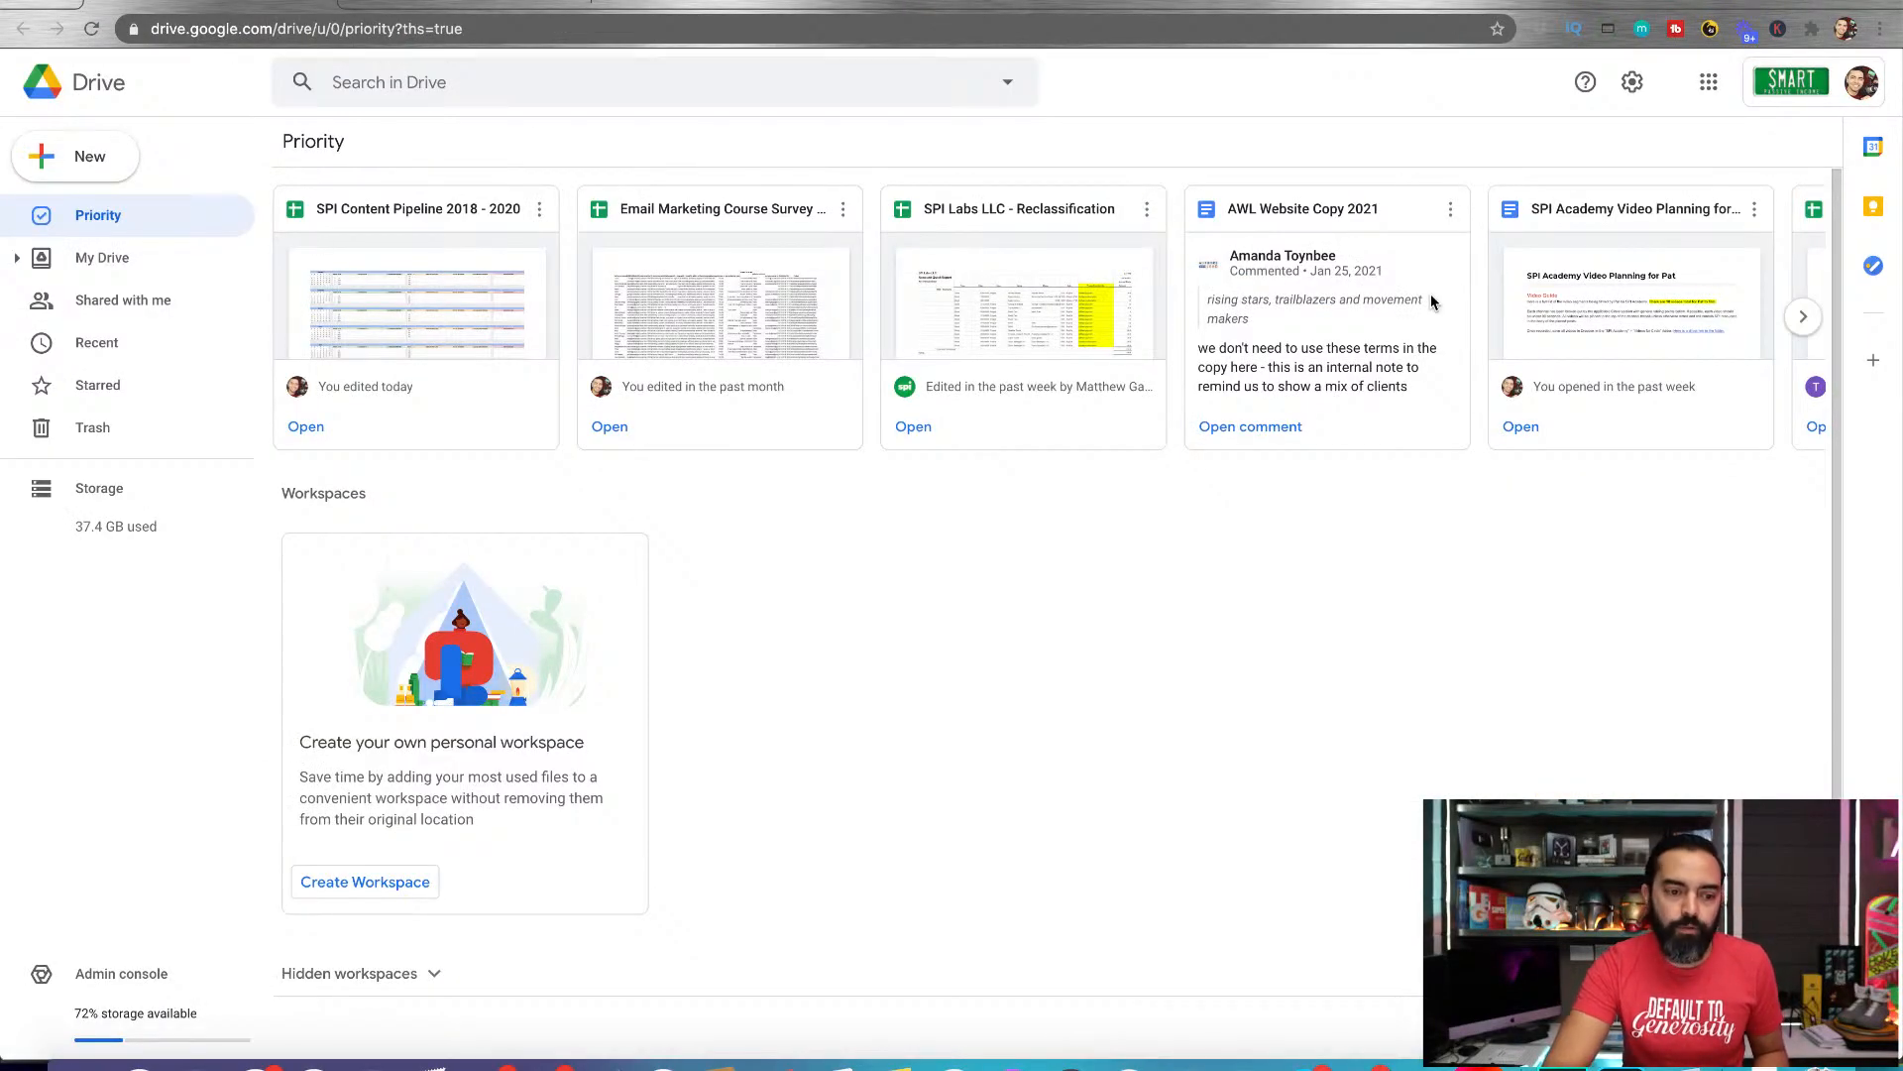
# Create a new blank Google Sheets spreadsheet from Drive and name it "2021 Content Calendar"
pyautogui.click(87, 159)
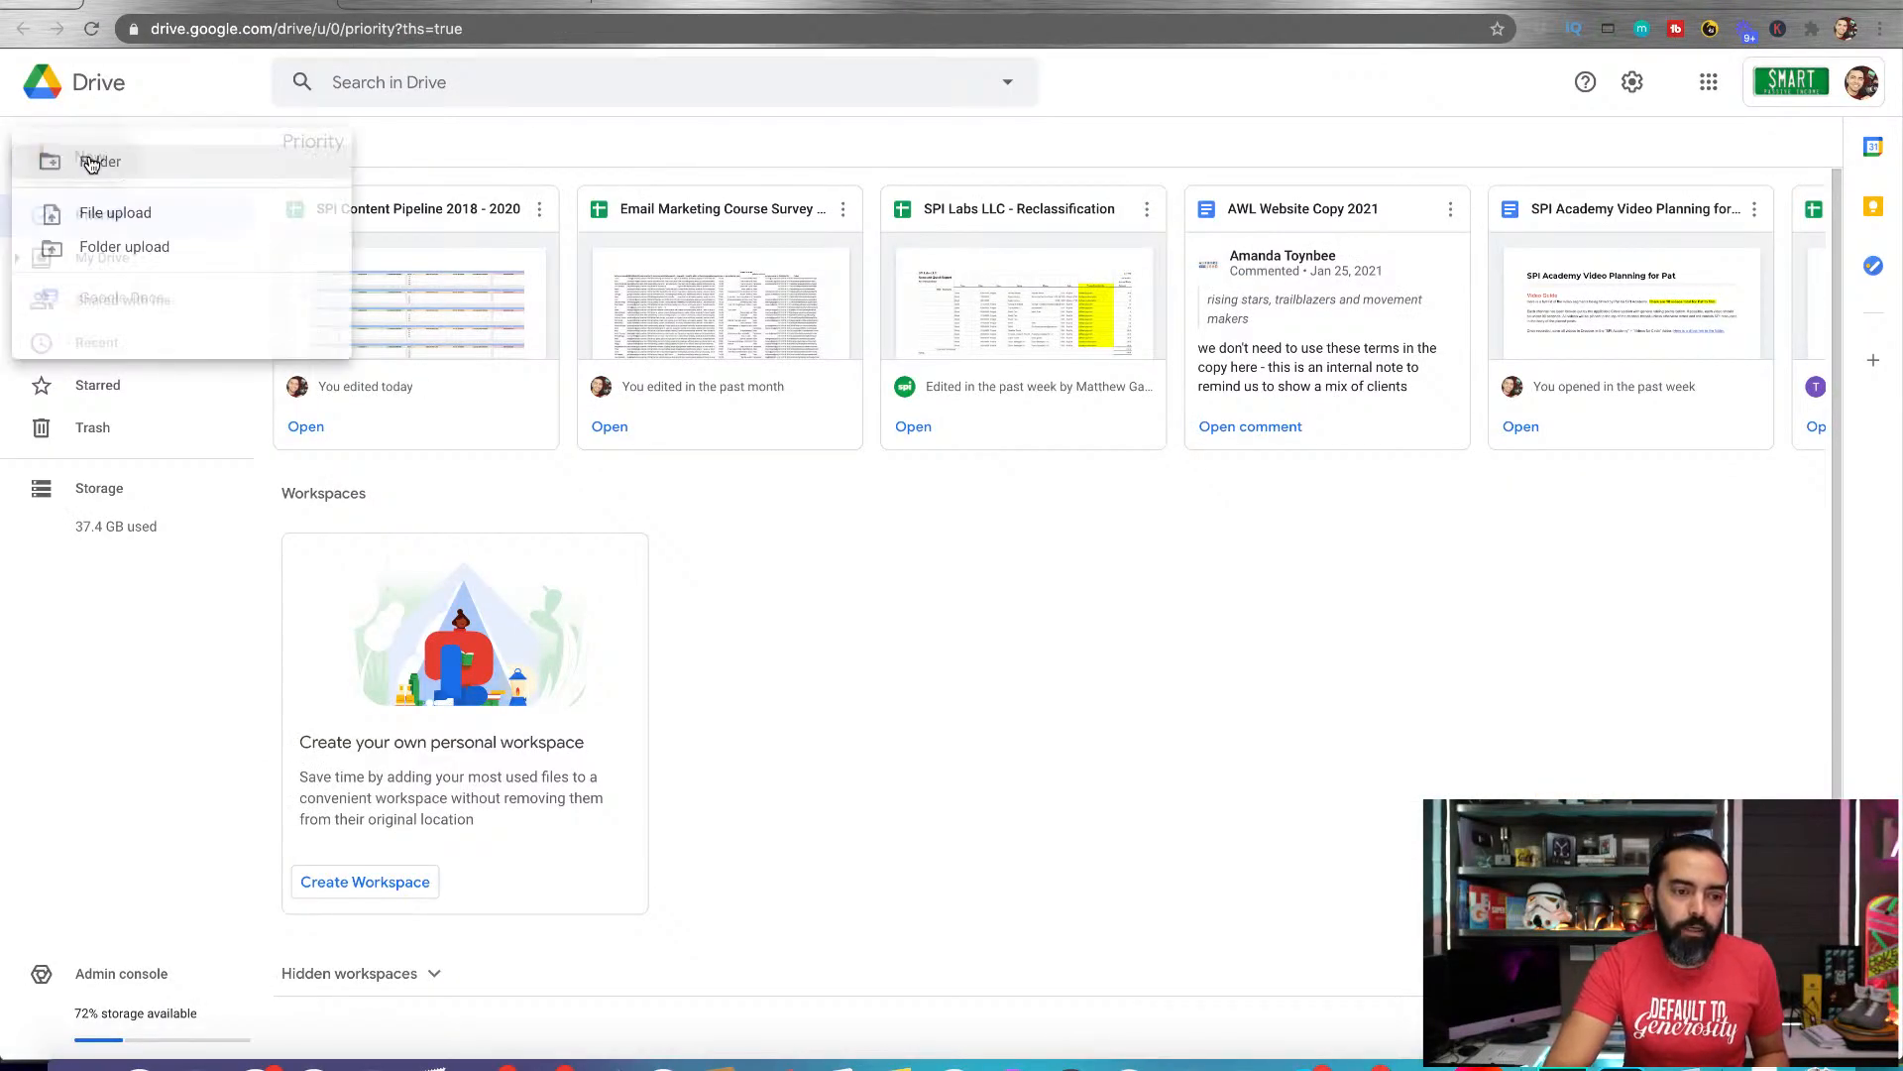
pyautogui.click(116, 338)
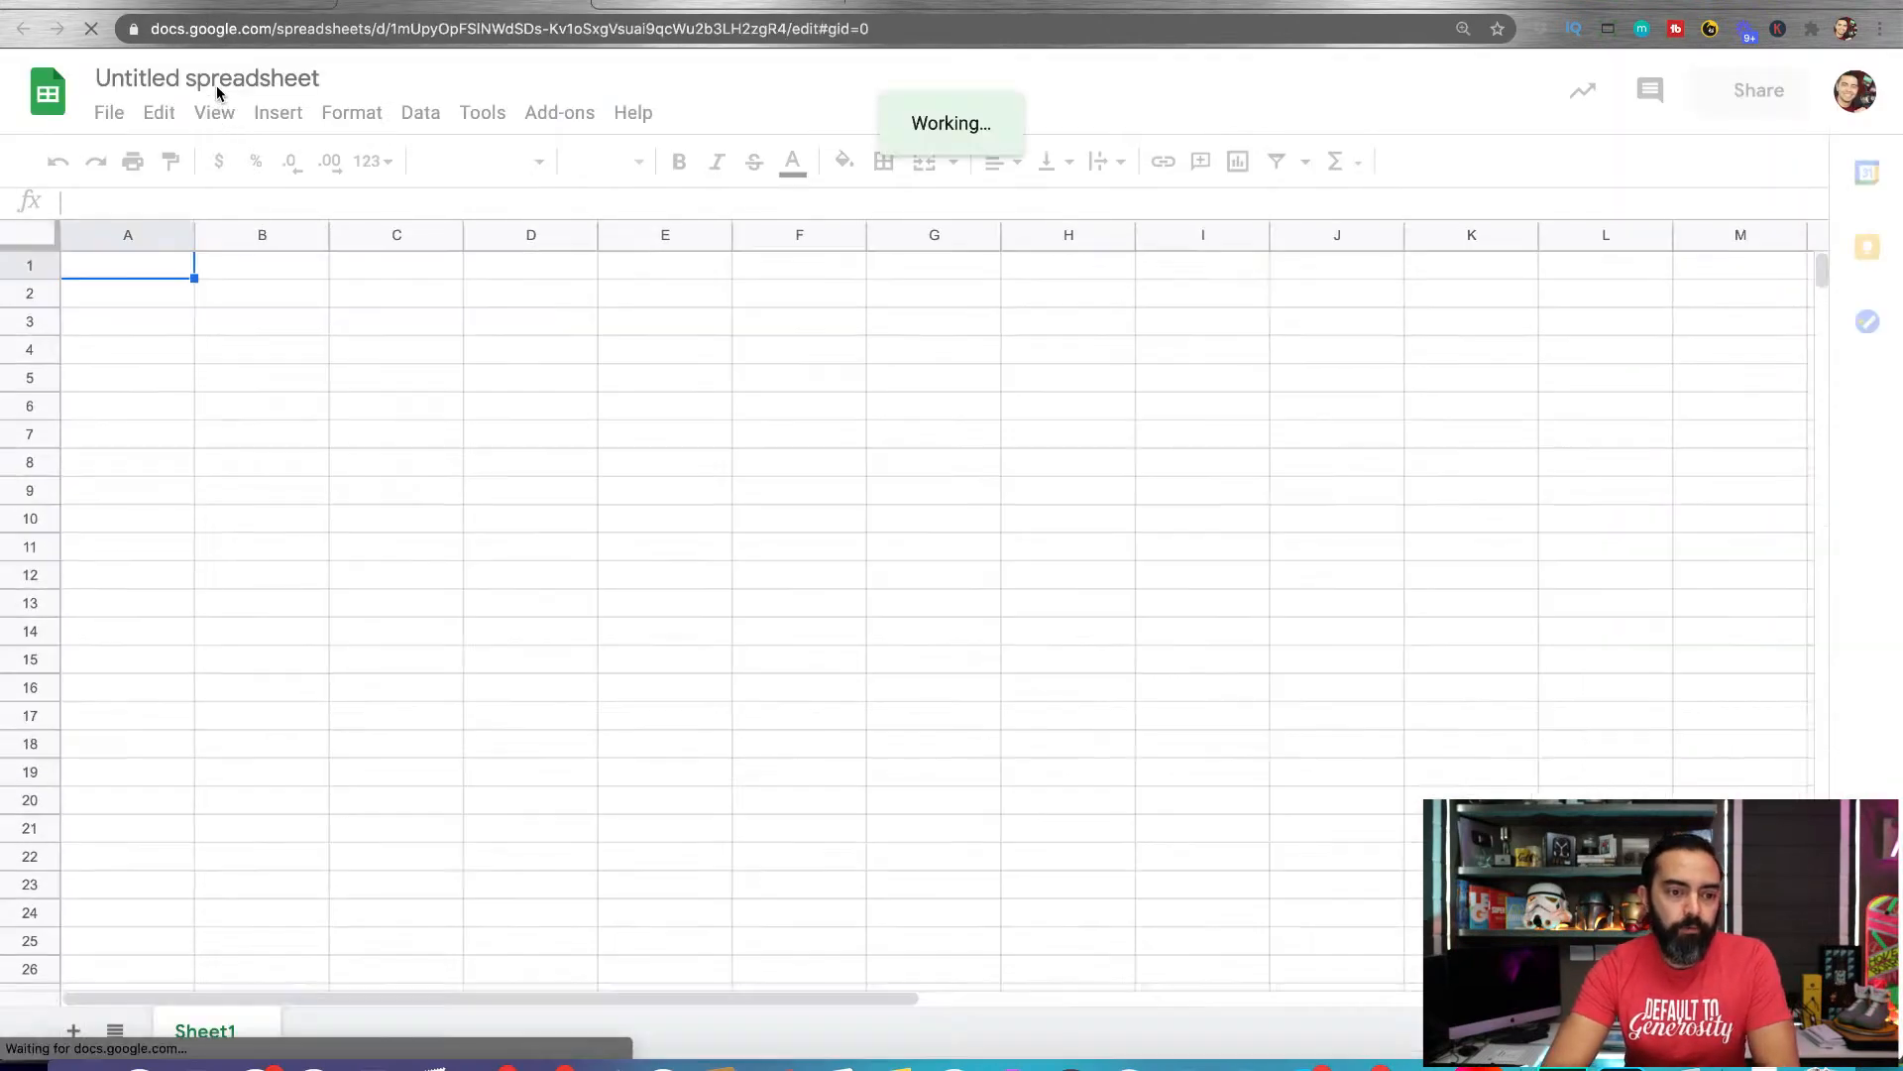
pyautogui.click(236, 80)
pyautogui.write('2')
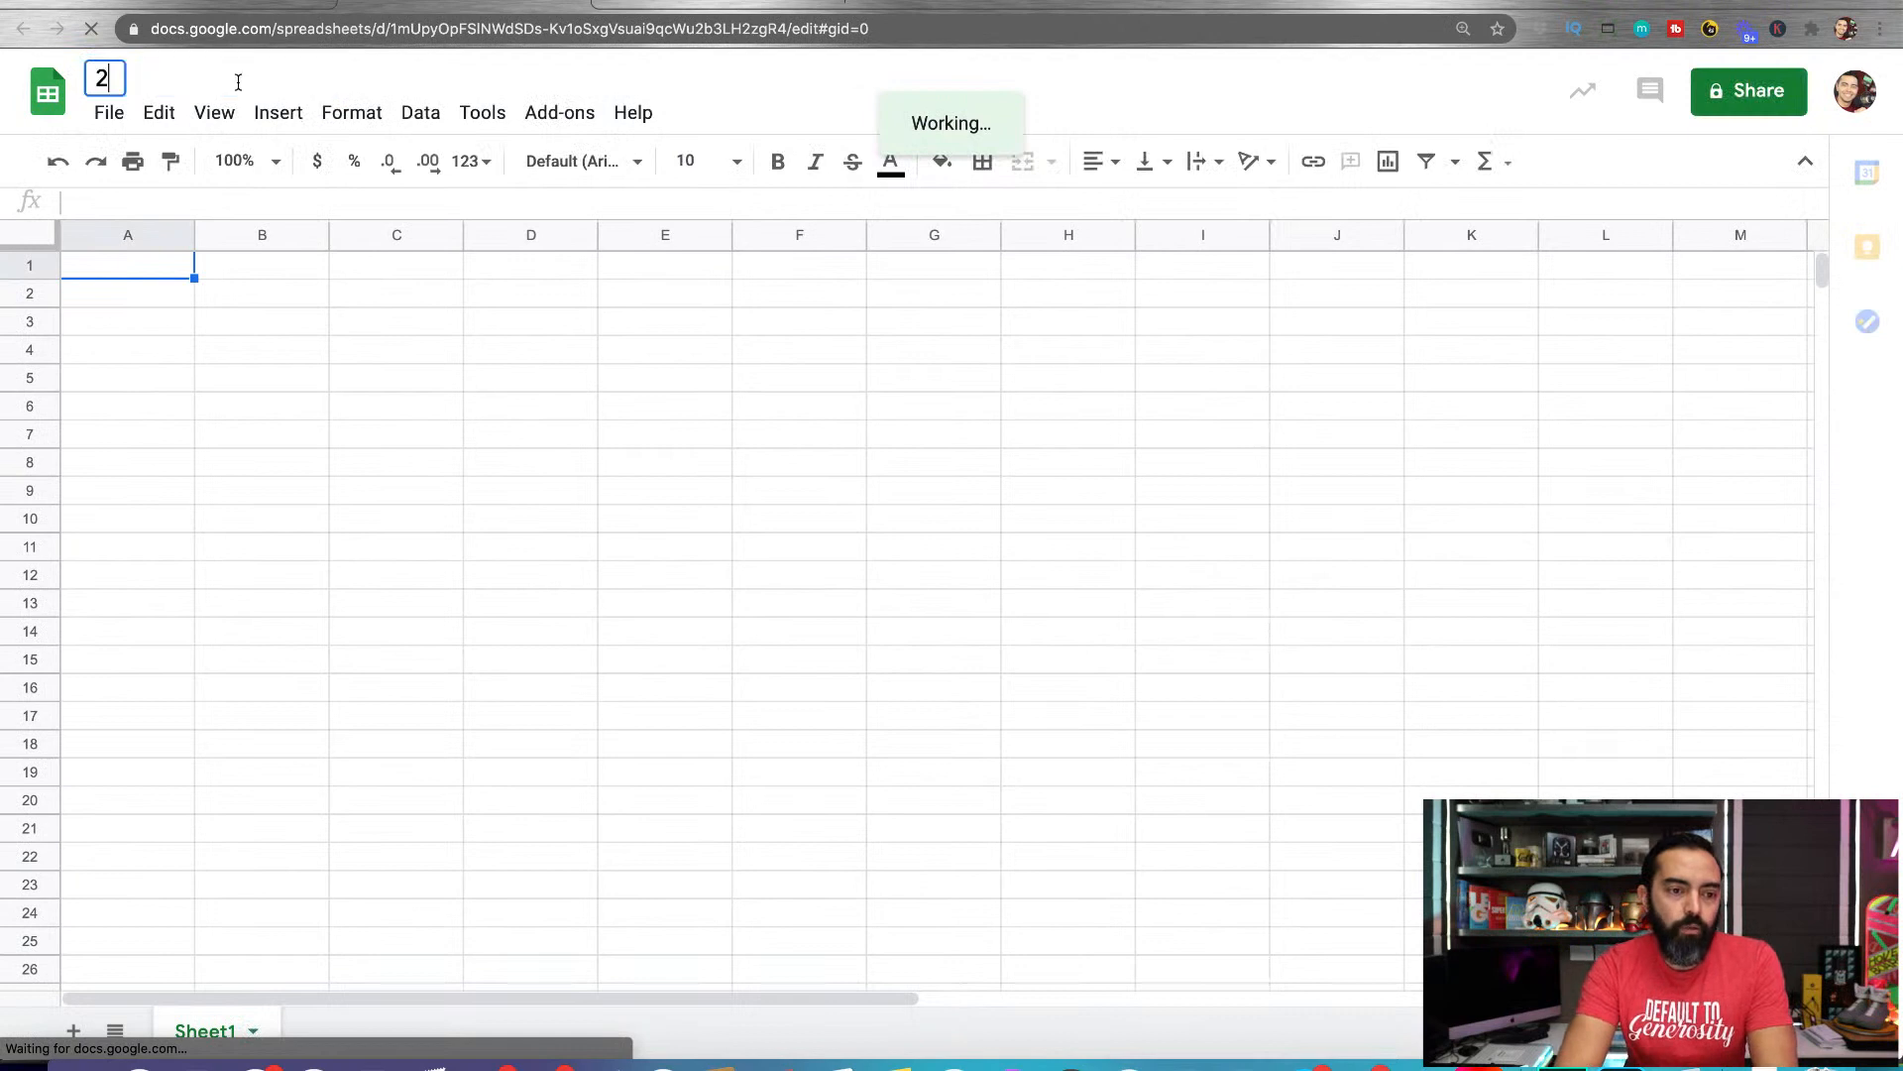
pyautogui.write('021 Content Calendar')
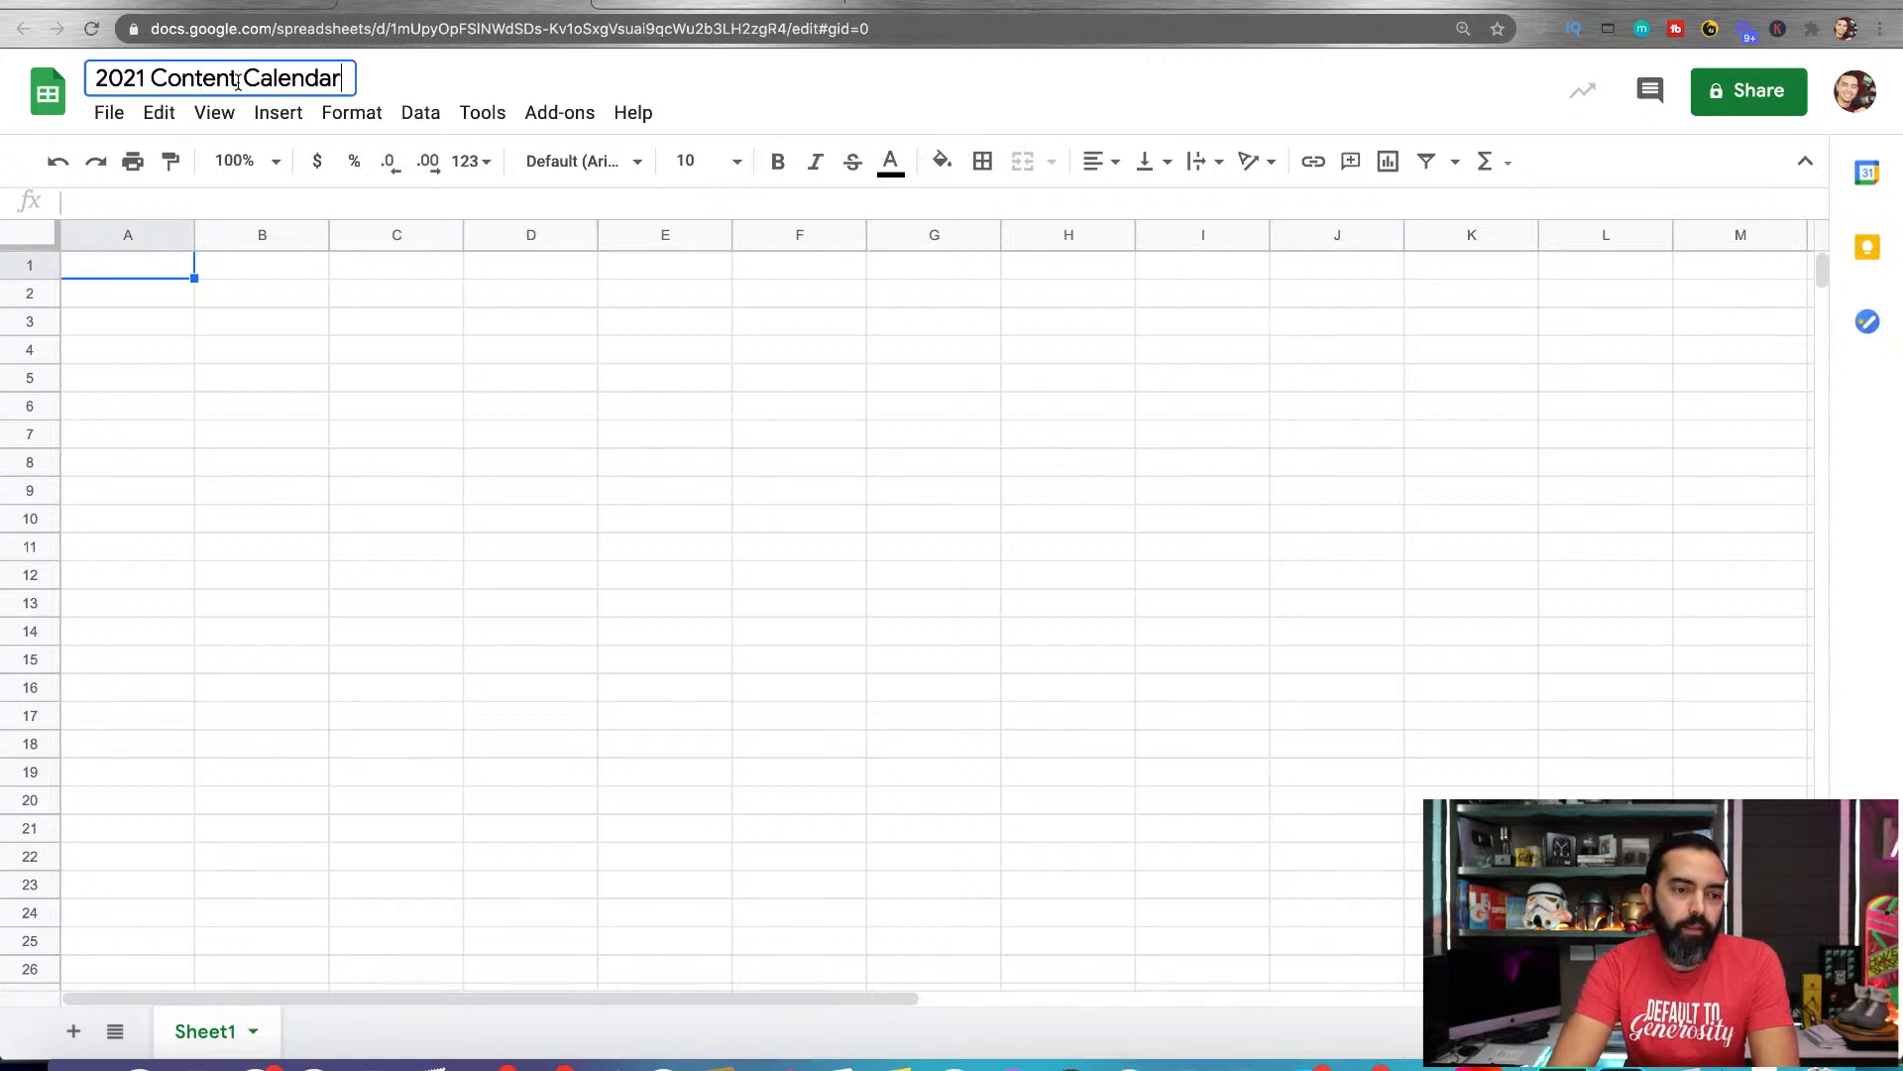
pyautogui.click(115, 284)
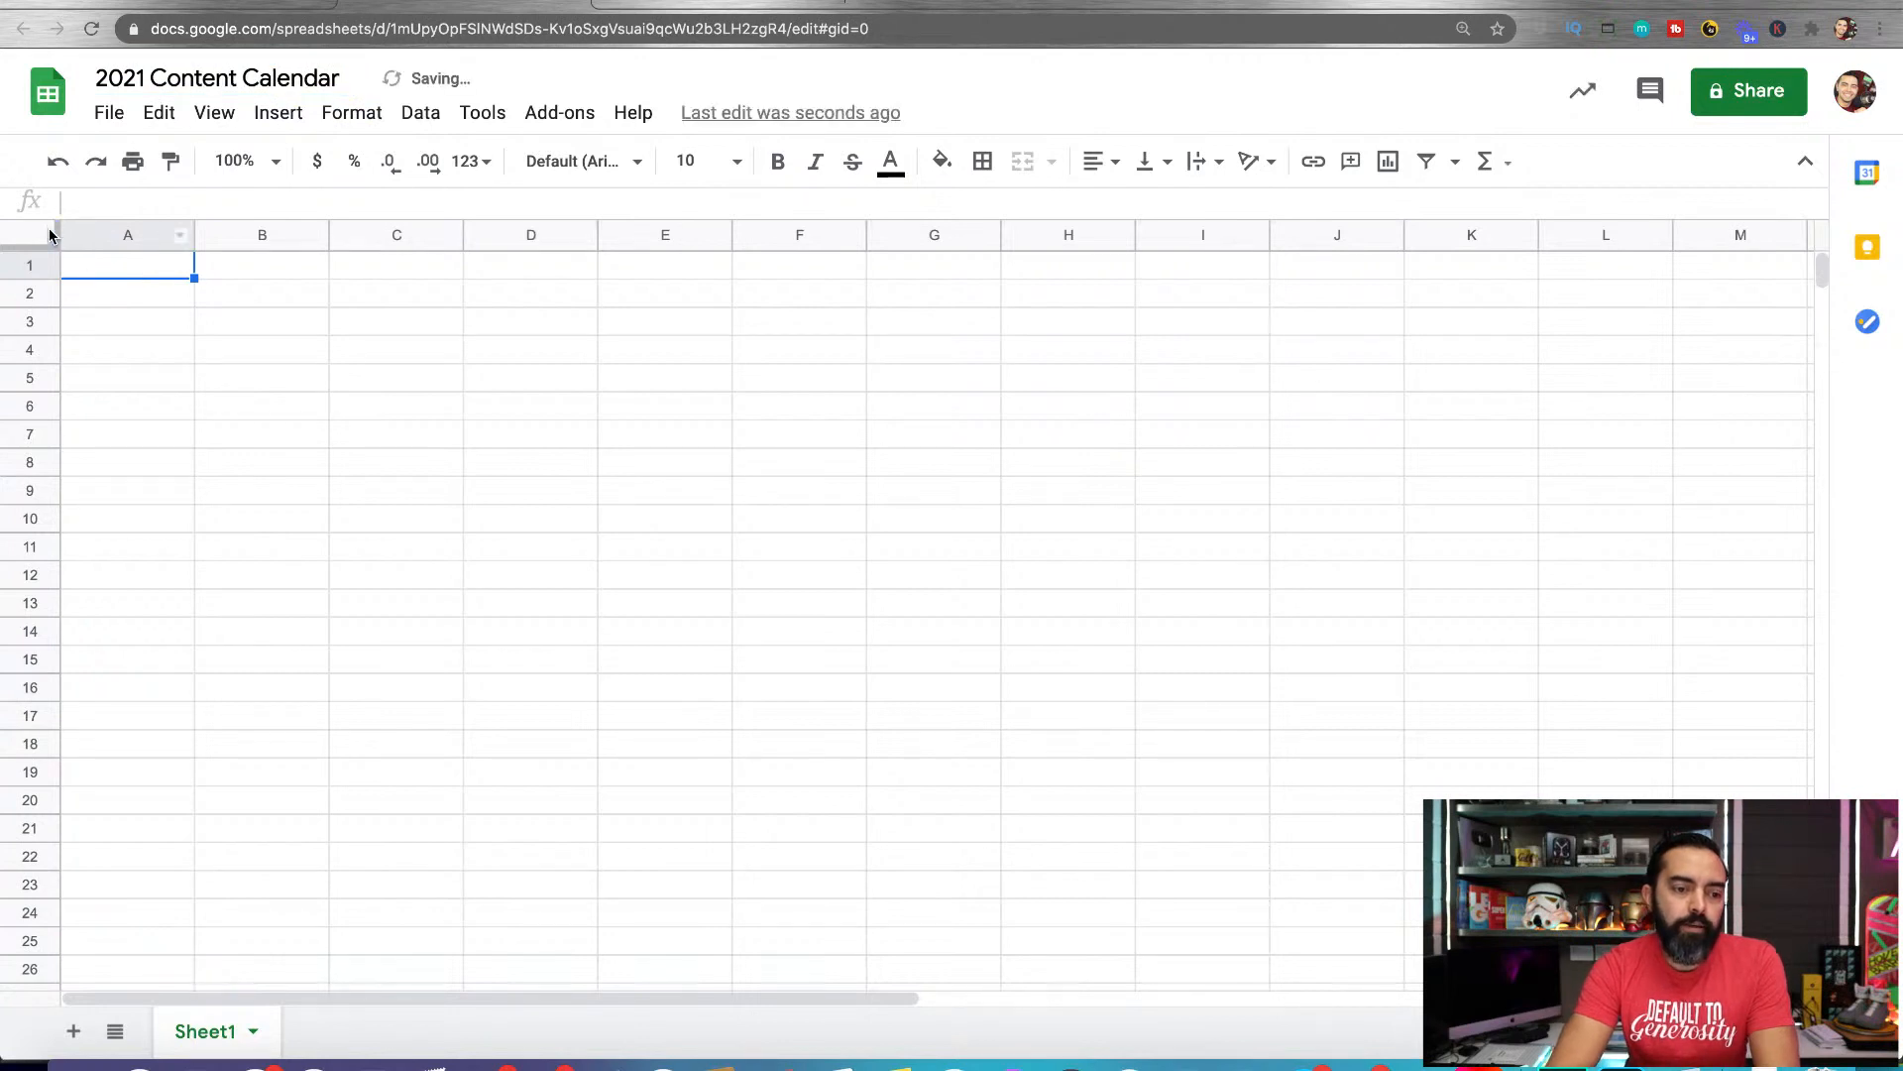
# Freeze row 1 of the new sheet as the header row and check it while moving through the rows
pyautogui.moveTo(40, 245); pyautogui.dragTo(44, 281)
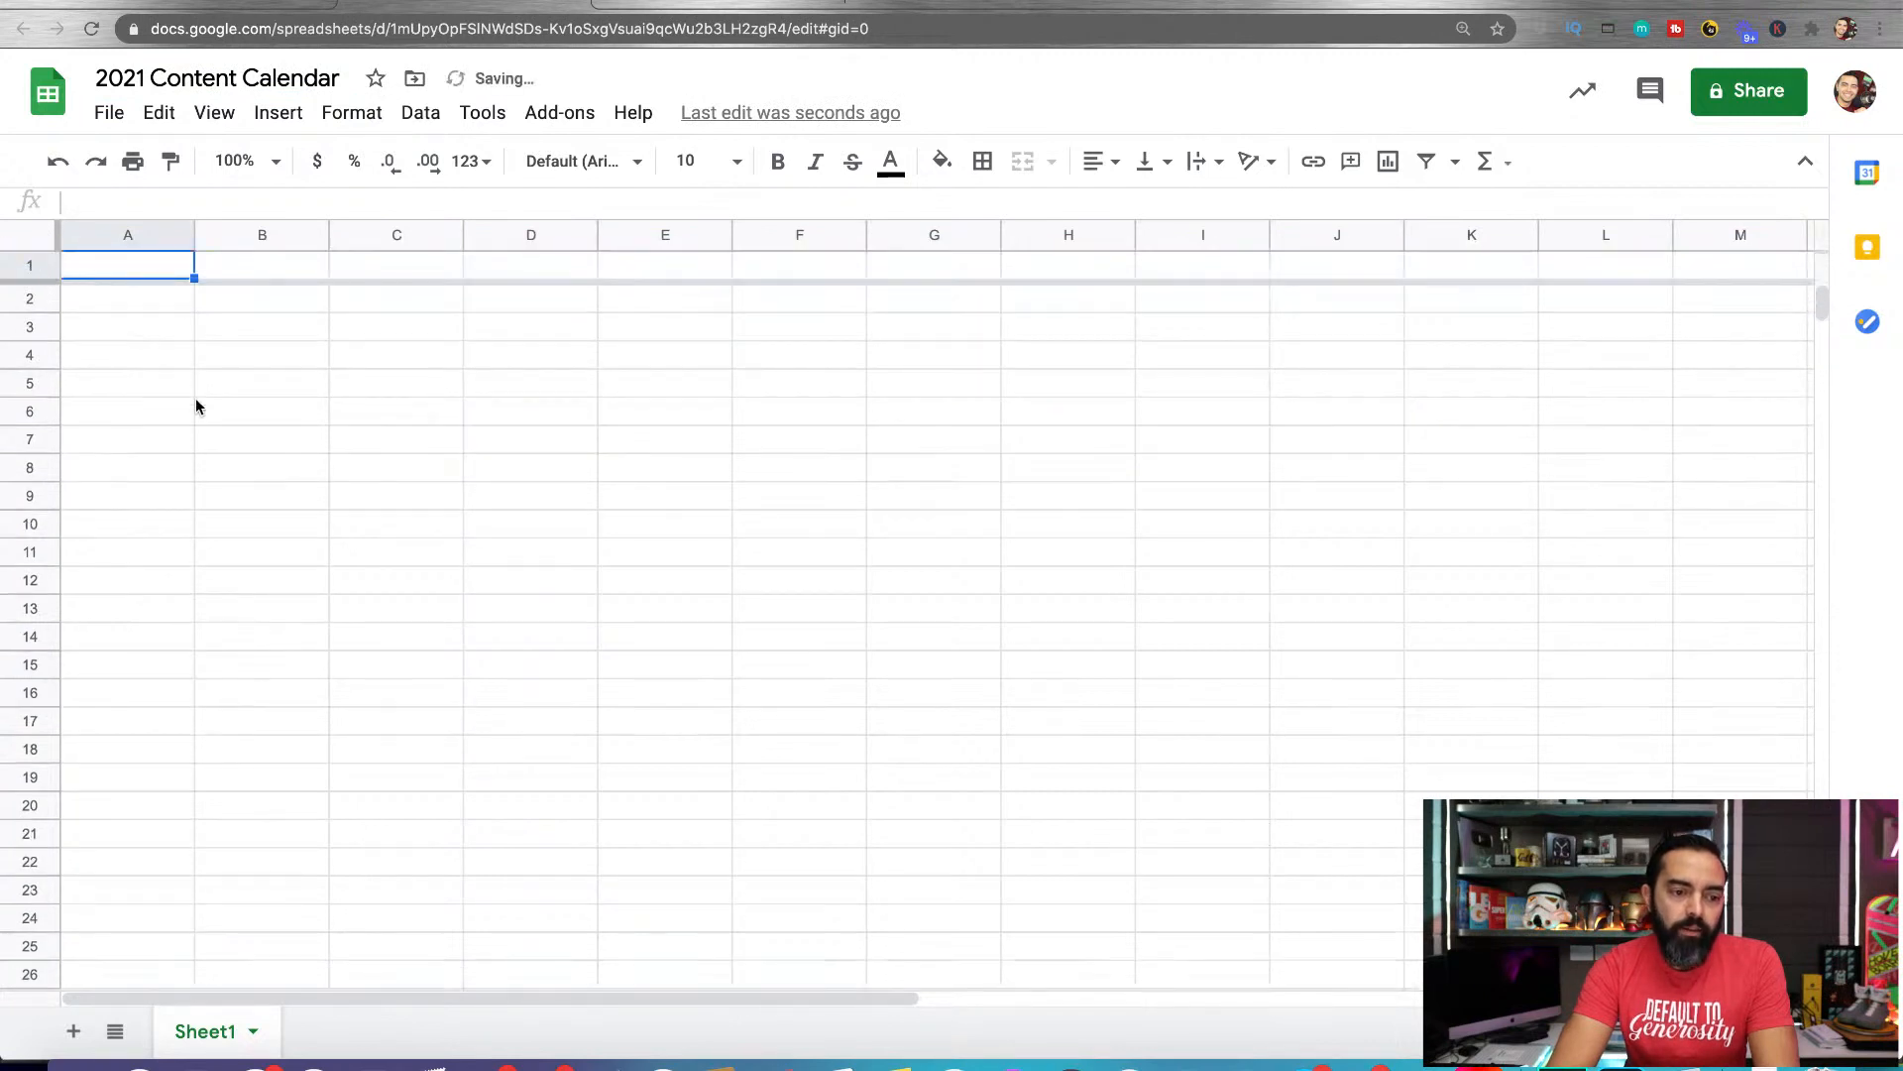
pyautogui.scroll(-6, 196, 406)
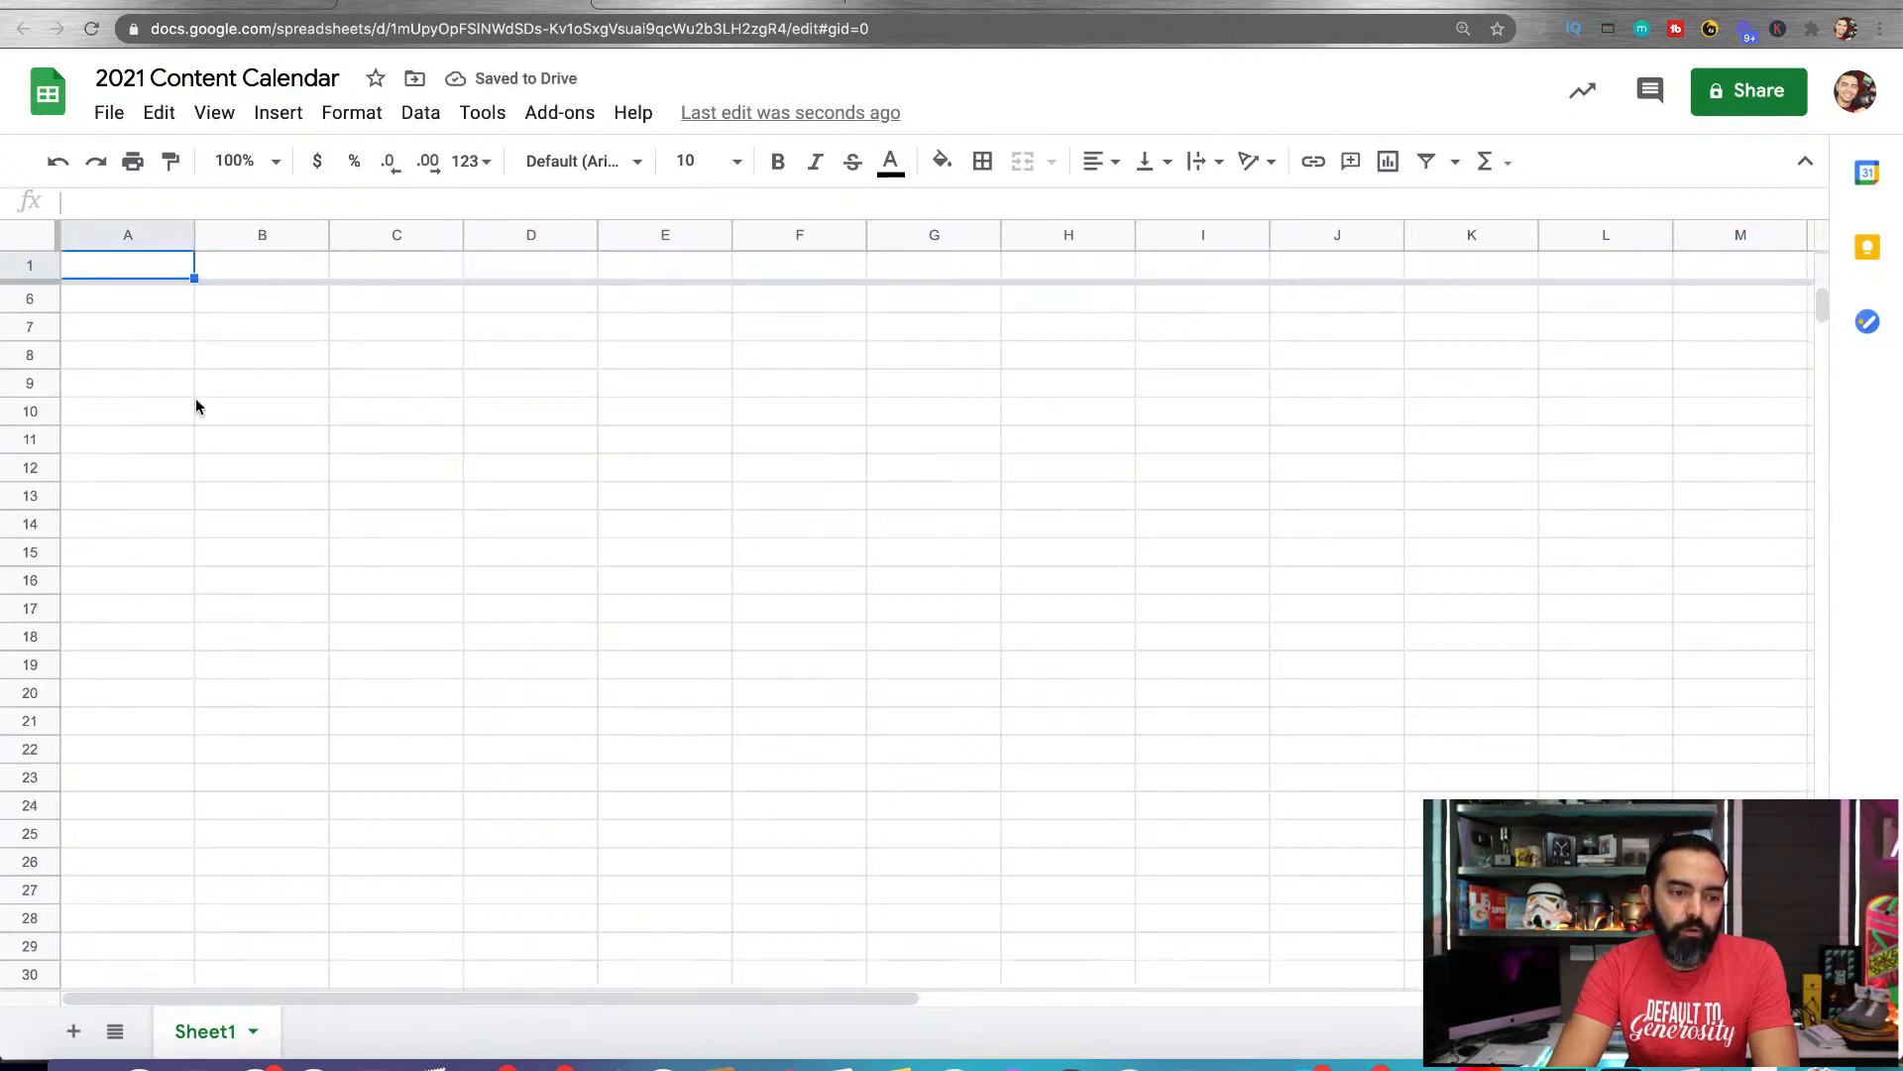
pyautogui.scroll(6, 196, 407)
# Enter the test text "a" in cell A2 and check how it scrolls beneath the frozen row
pyautogui.click(151, 309)
pyautogui.write('a')
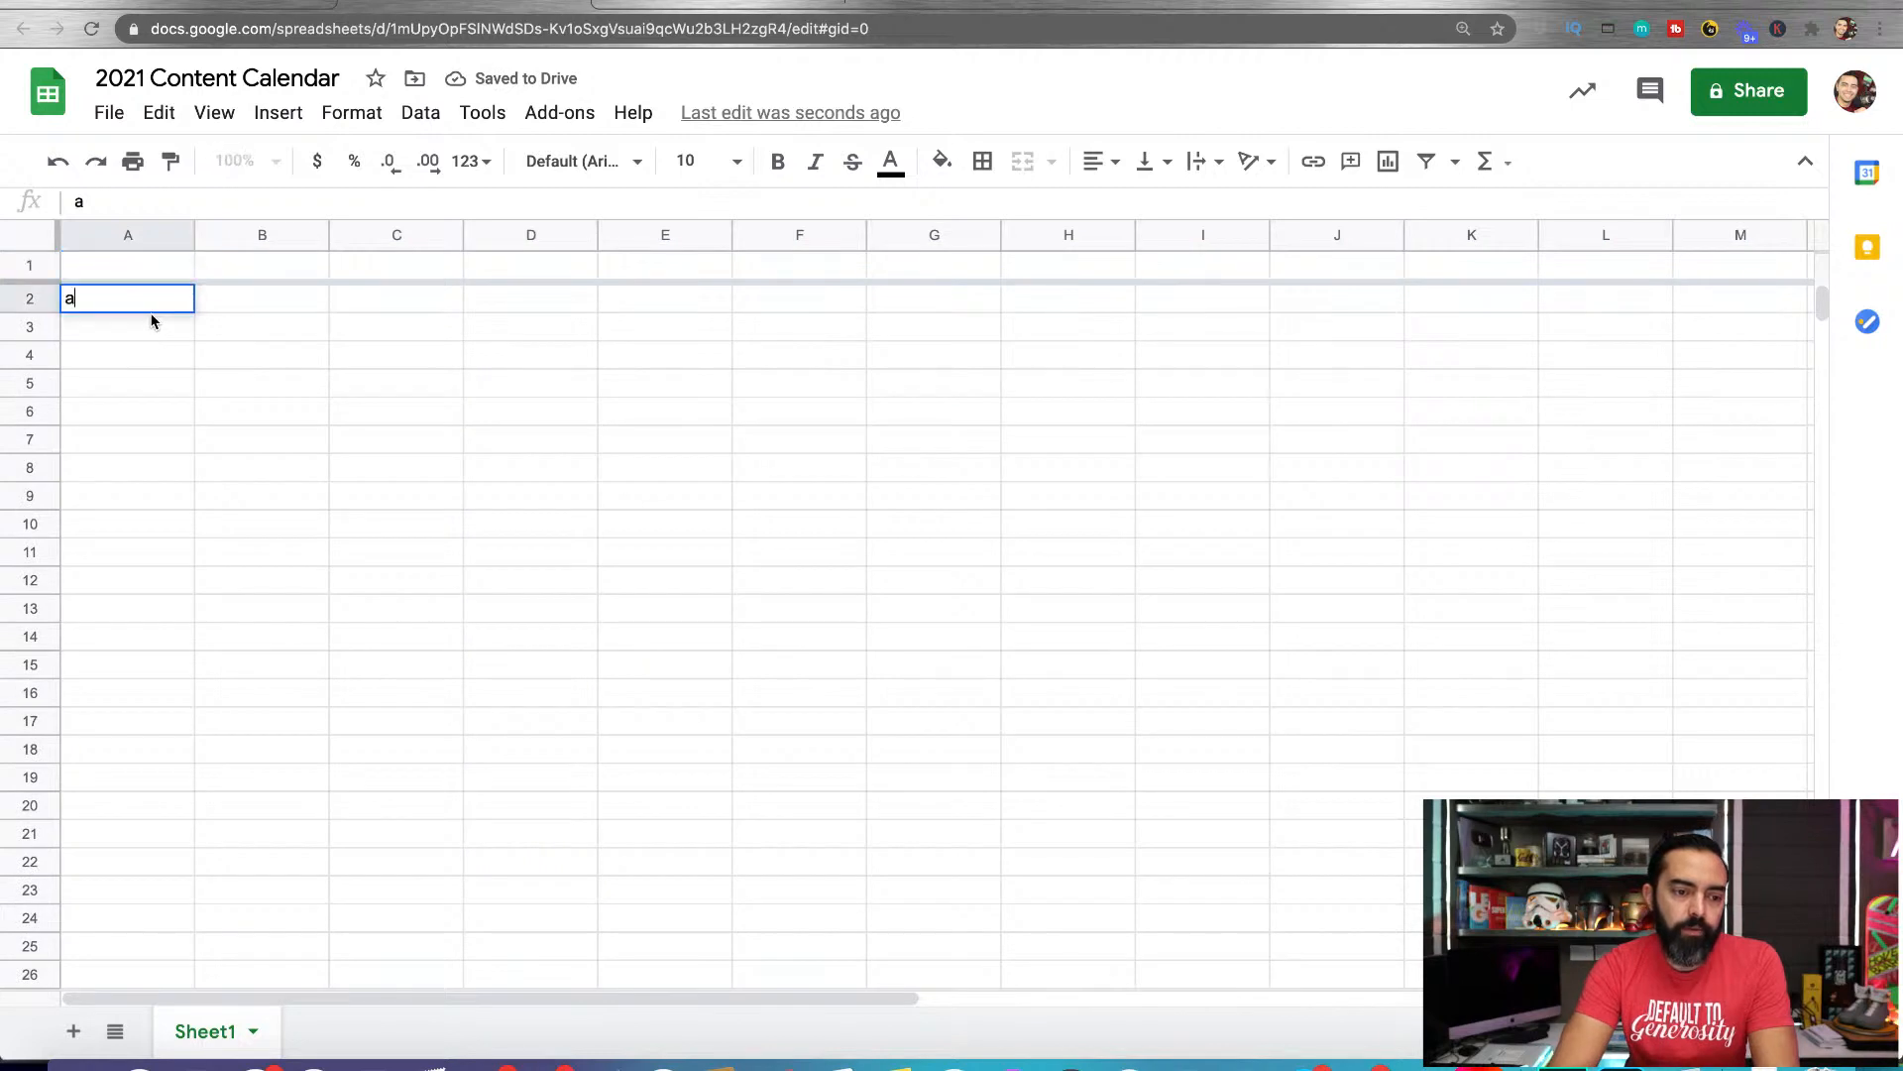
pyautogui.press('Return')
pyautogui.scroll(-2, 212, 423)
pyautogui.scroll(2, 215, 423)
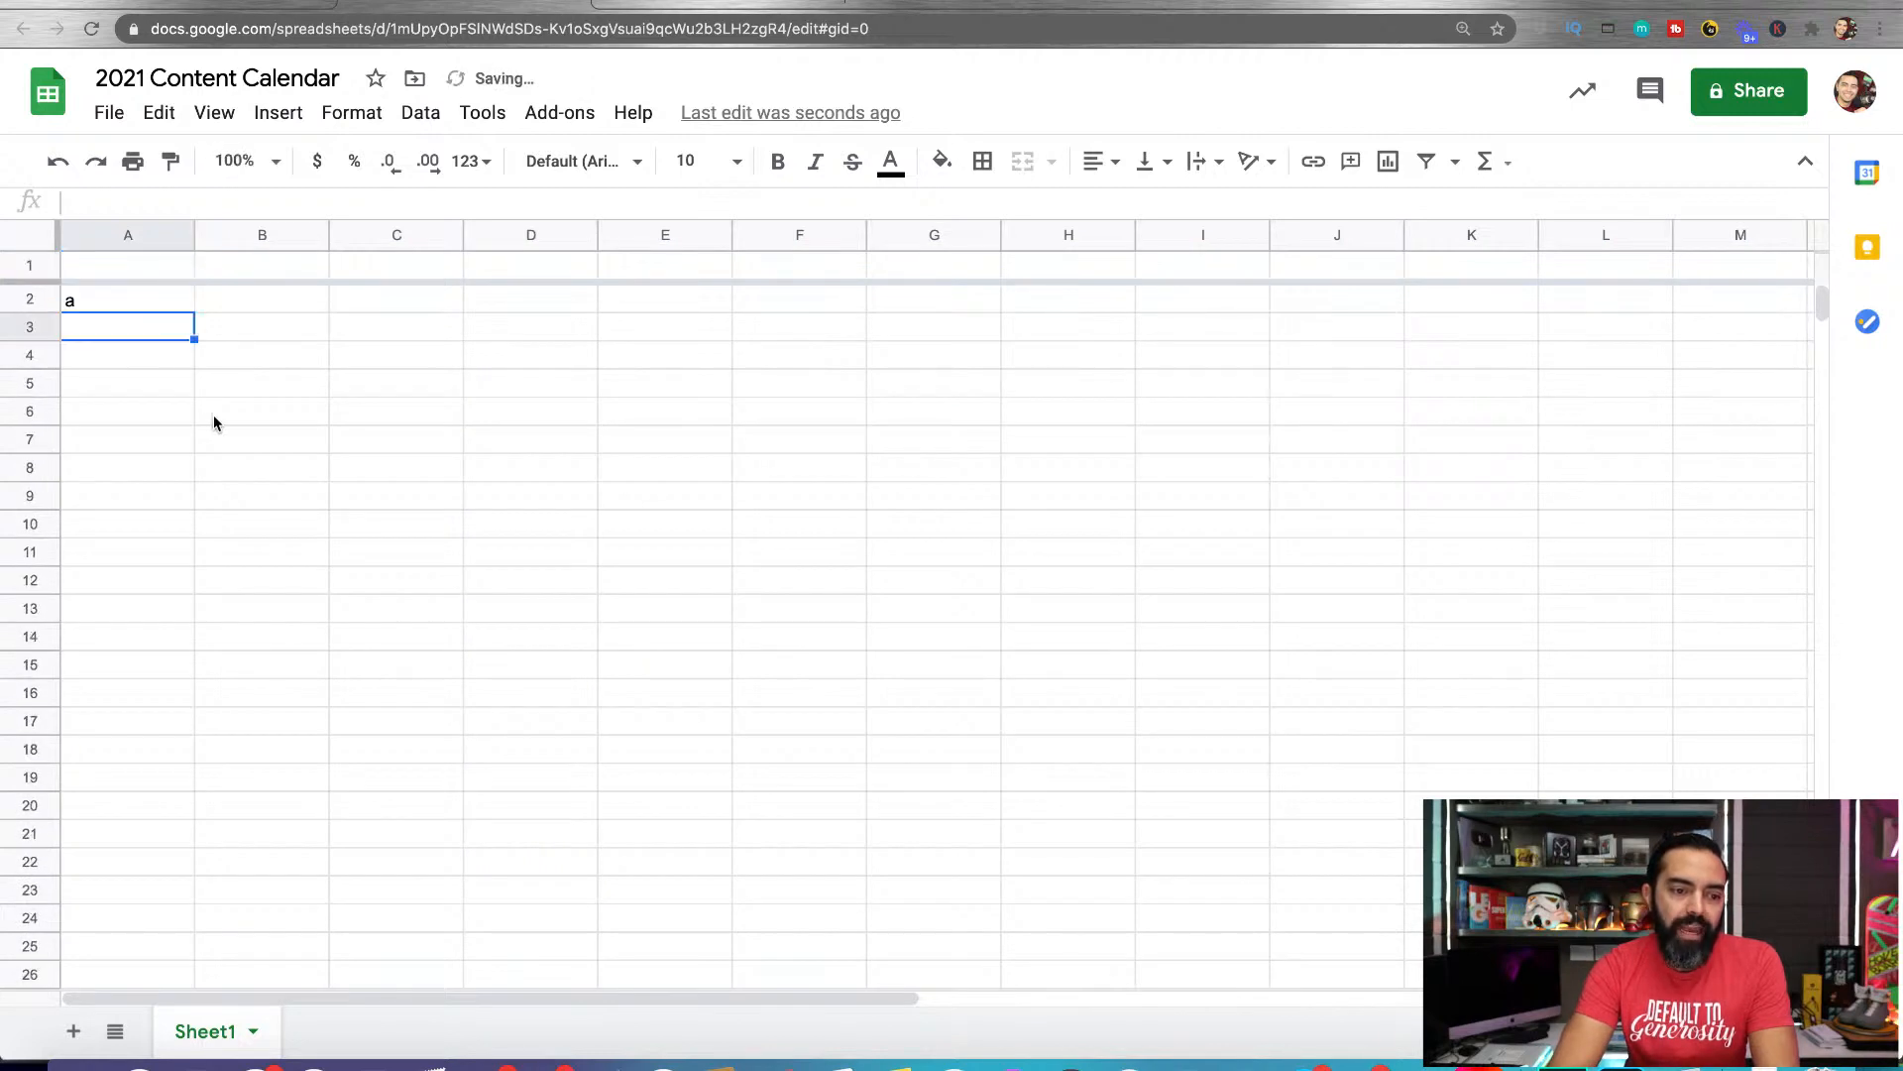
# Enter the column headers "Date", "What" and "Notes" in cells A1 to C1
pyautogui.click(146, 265)
pyautogui.write('Date')
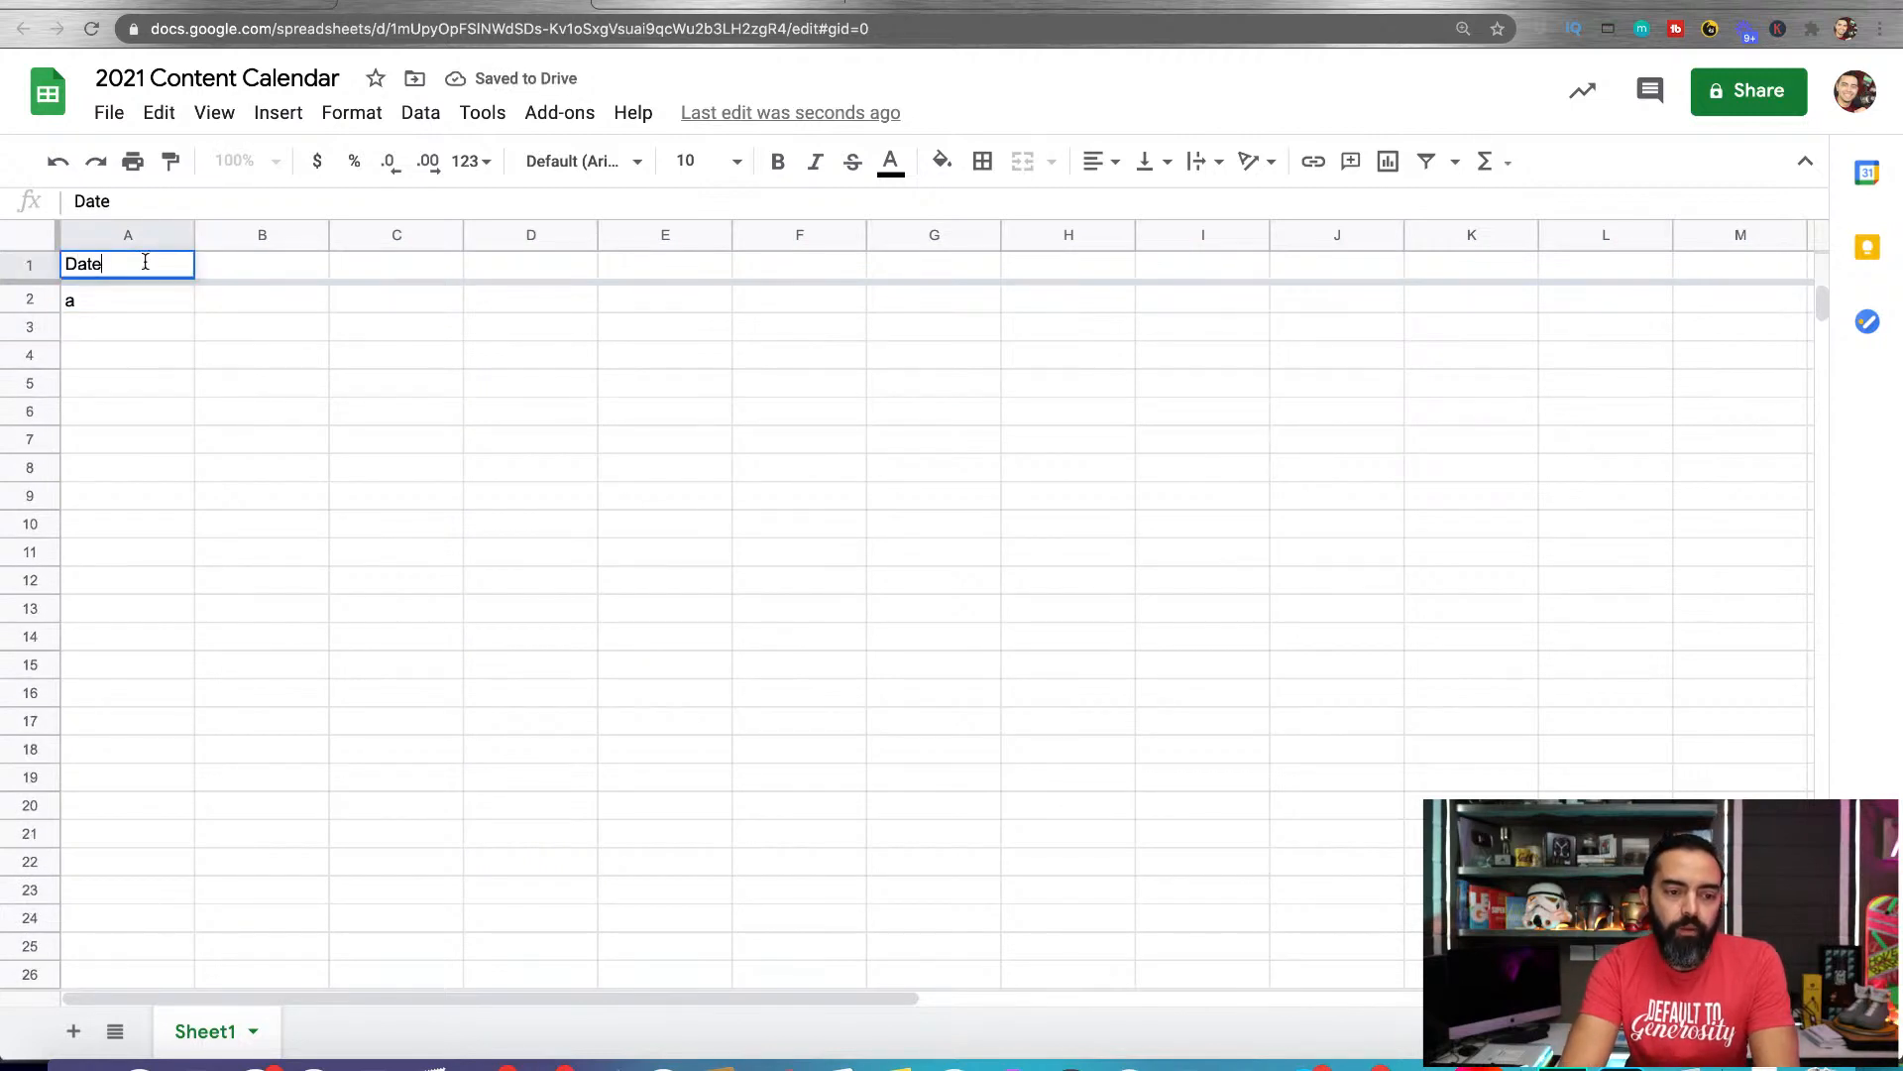
pyautogui.press('Tab')
pyautogui.write('What')
pyautogui.press('Tab')
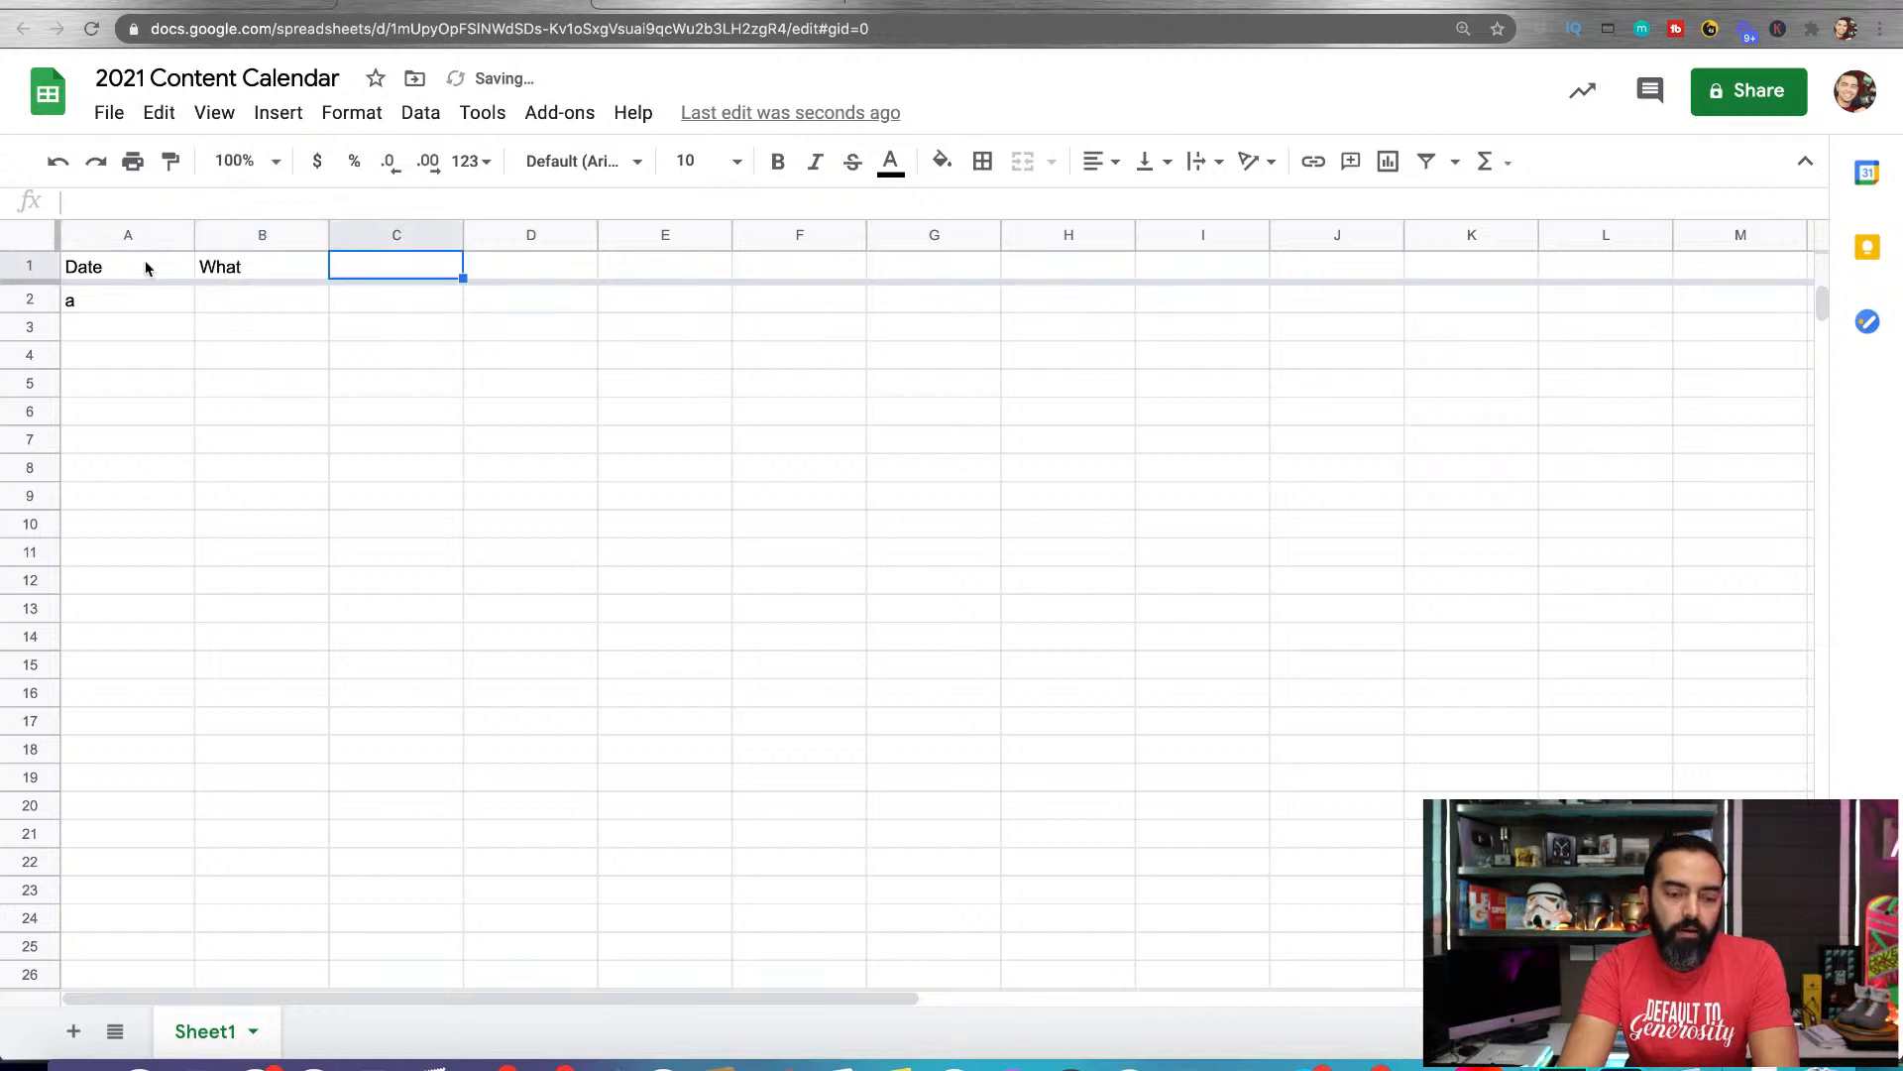
pyautogui.write('Notes')
pyautogui.press('Return')
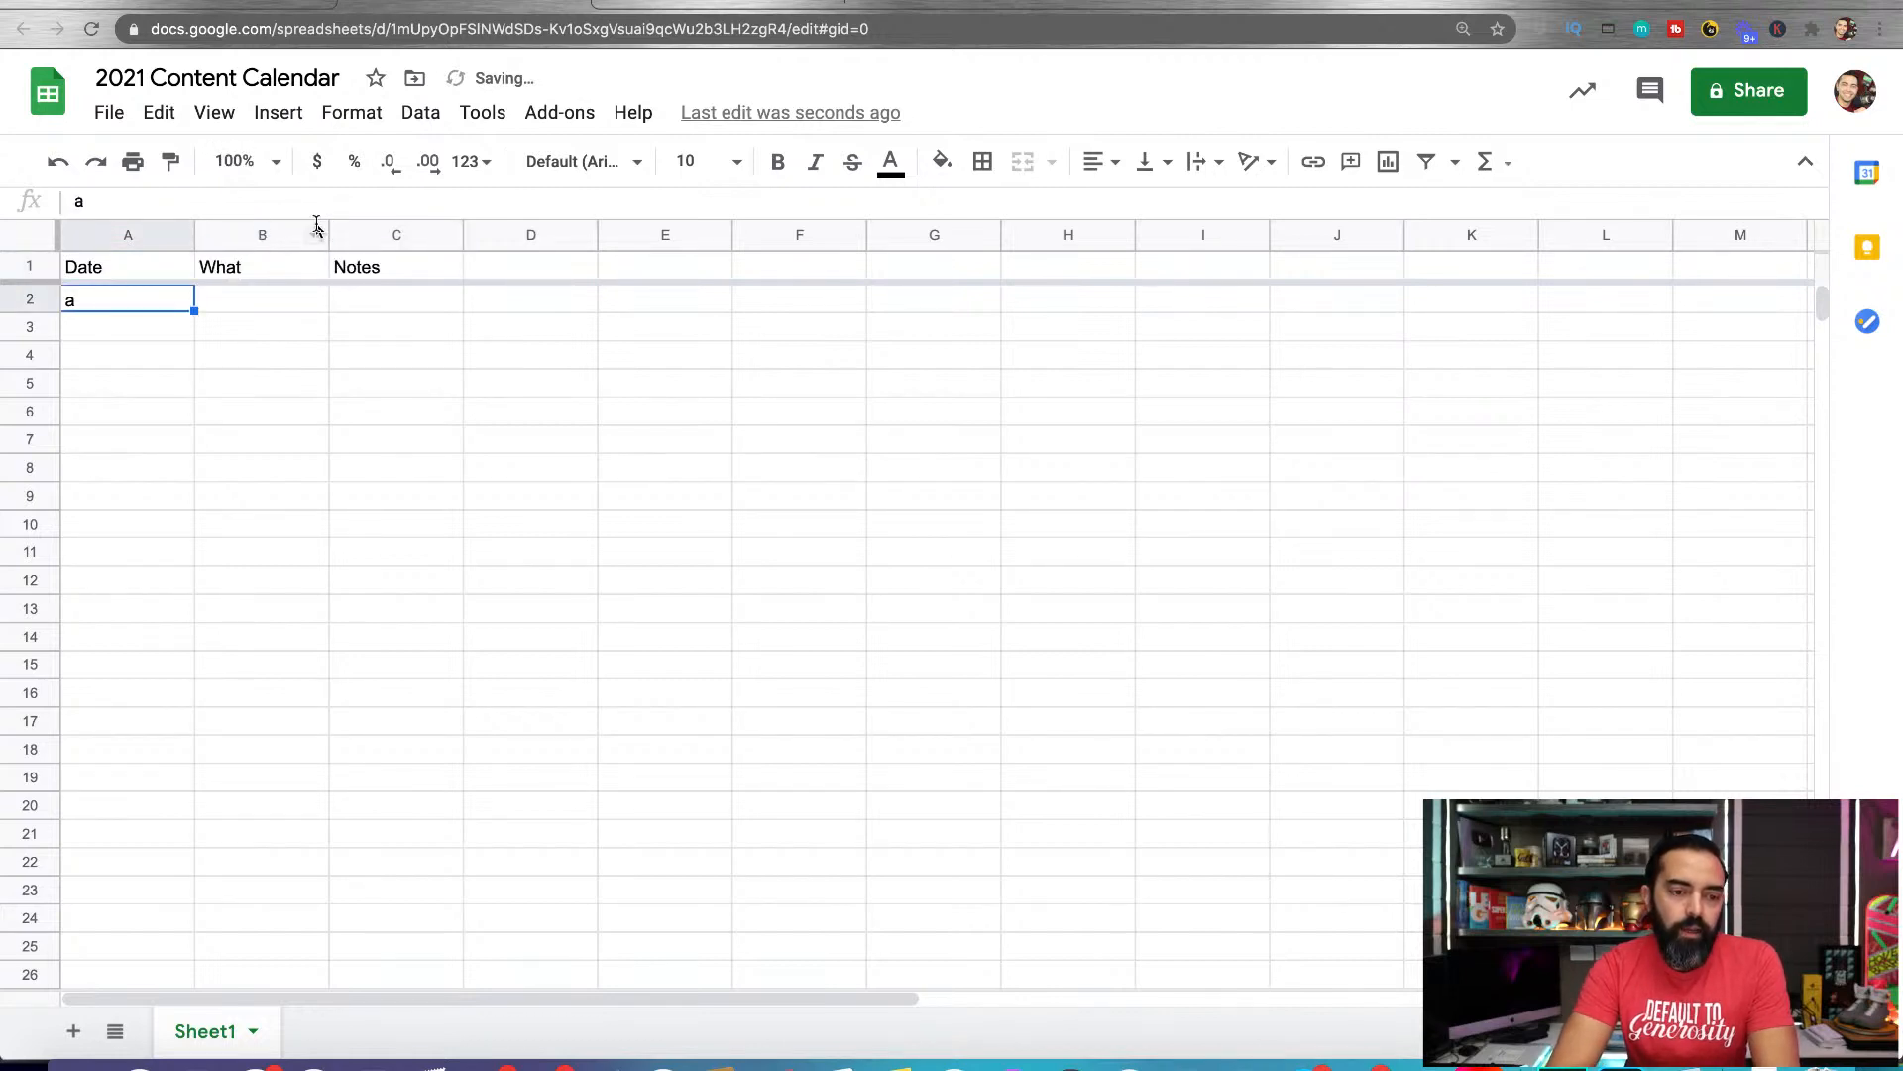
# Widen column B to several times its default width and change its header to "Title"
pyautogui.moveTo(326, 228); pyautogui.dragTo(842, 230)
pyautogui.click(595, 277)
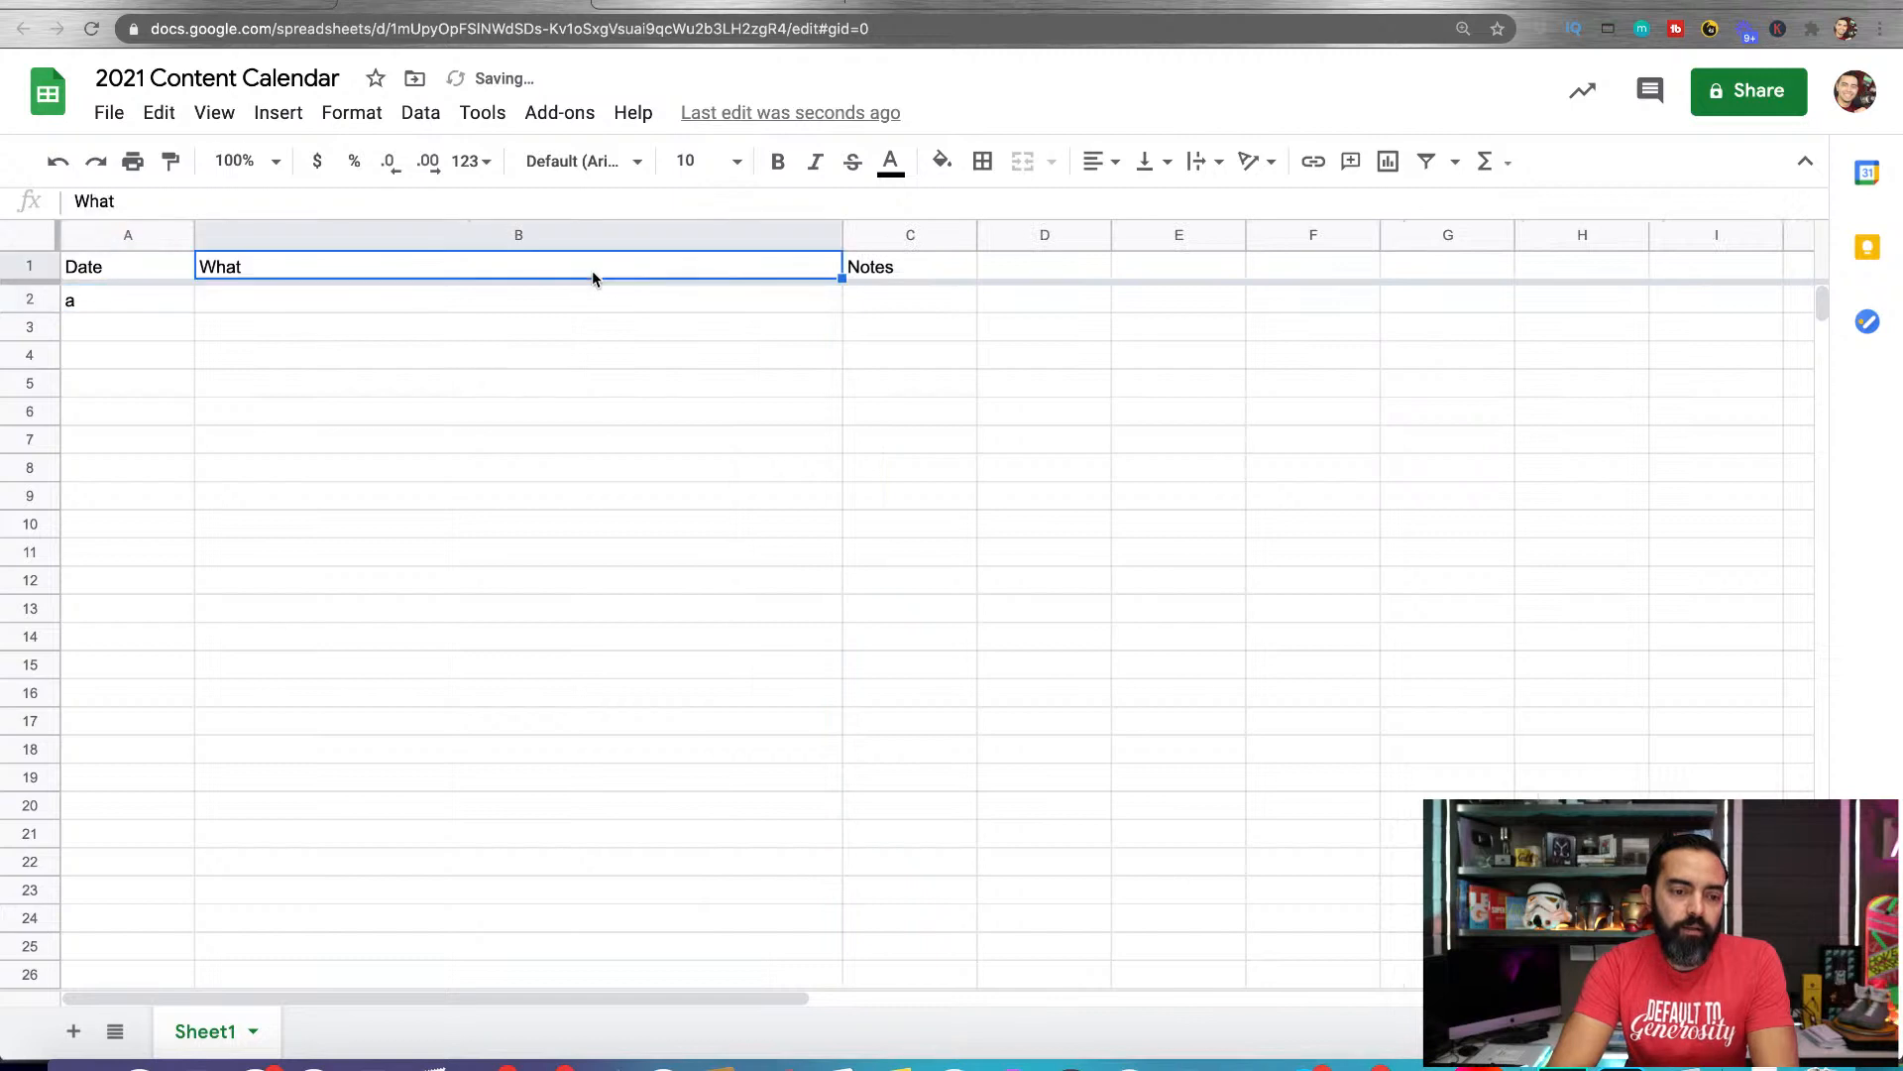
pyautogui.doubleClick(592, 276)
pyautogui.write('Title')
pyautogui.press('Return')
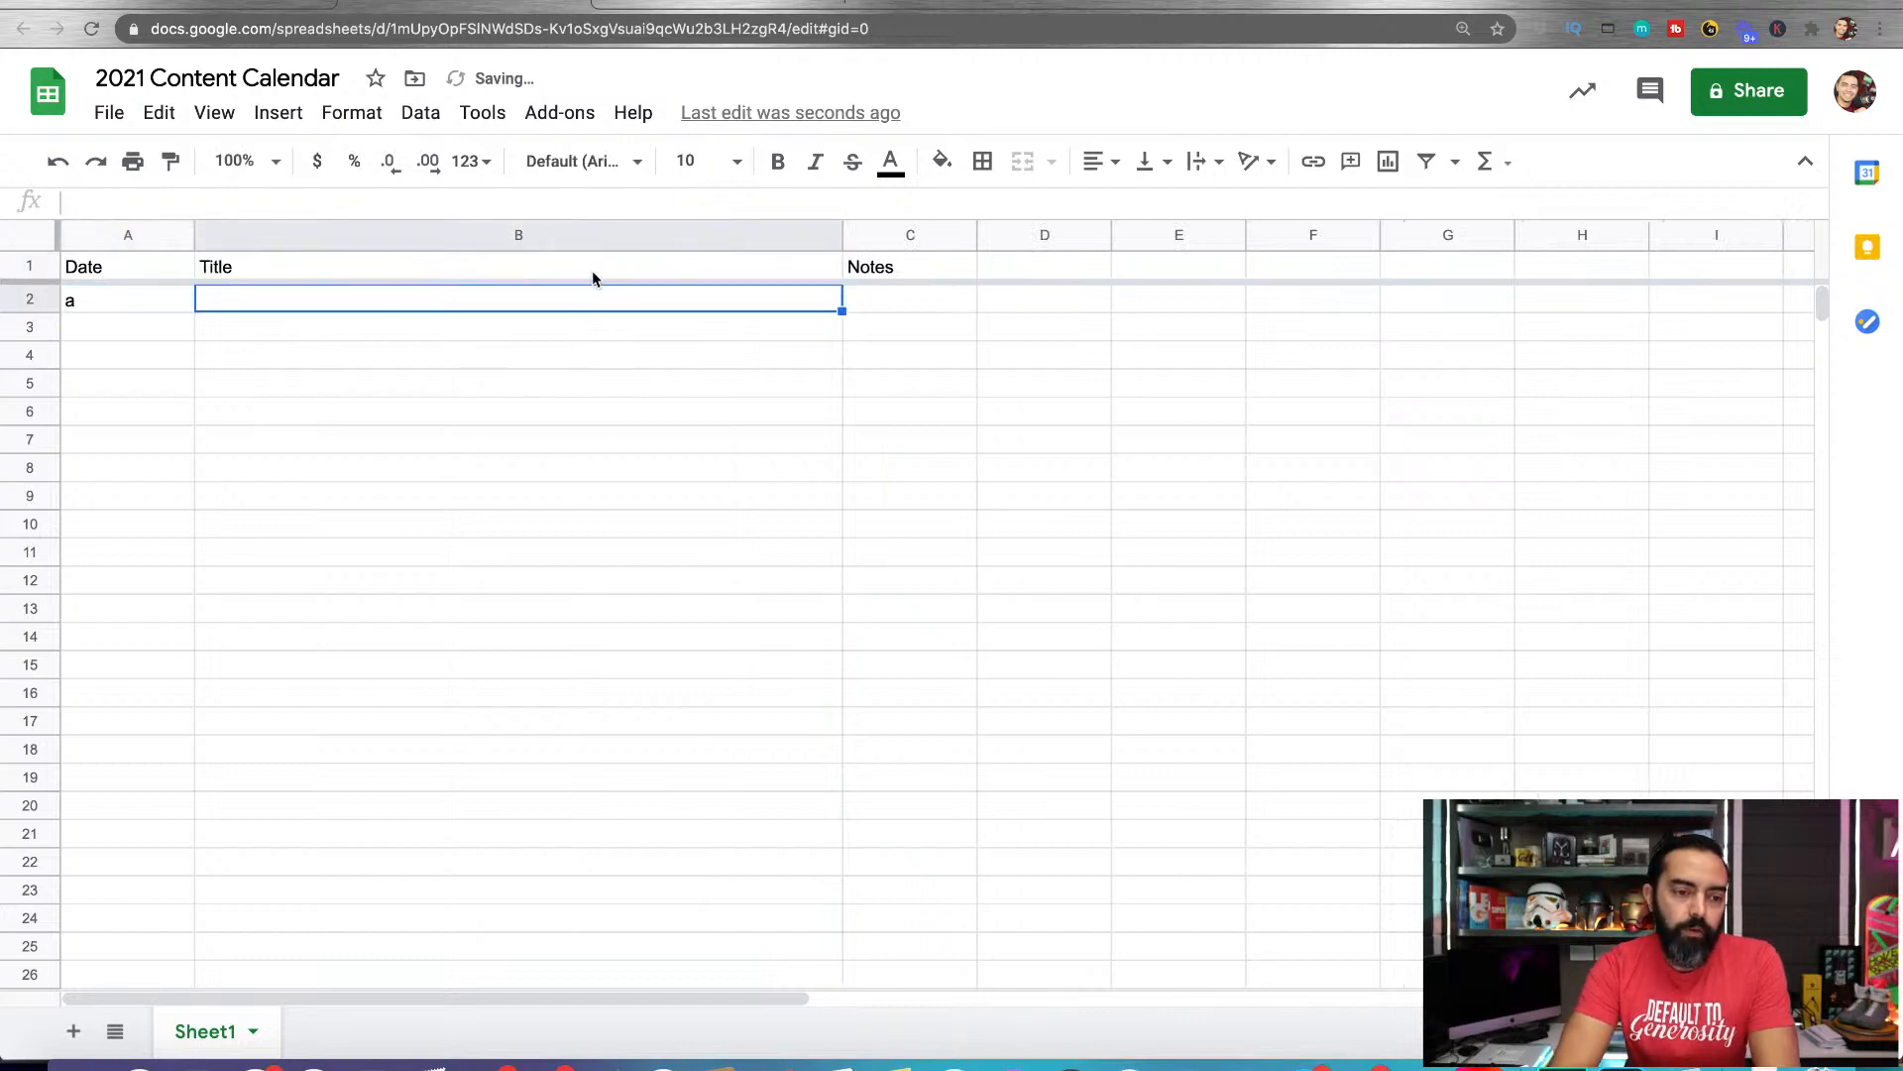
# Clear the test text from cell A2 and set the cell's number format to Date
pyautogui.click(117, 317)
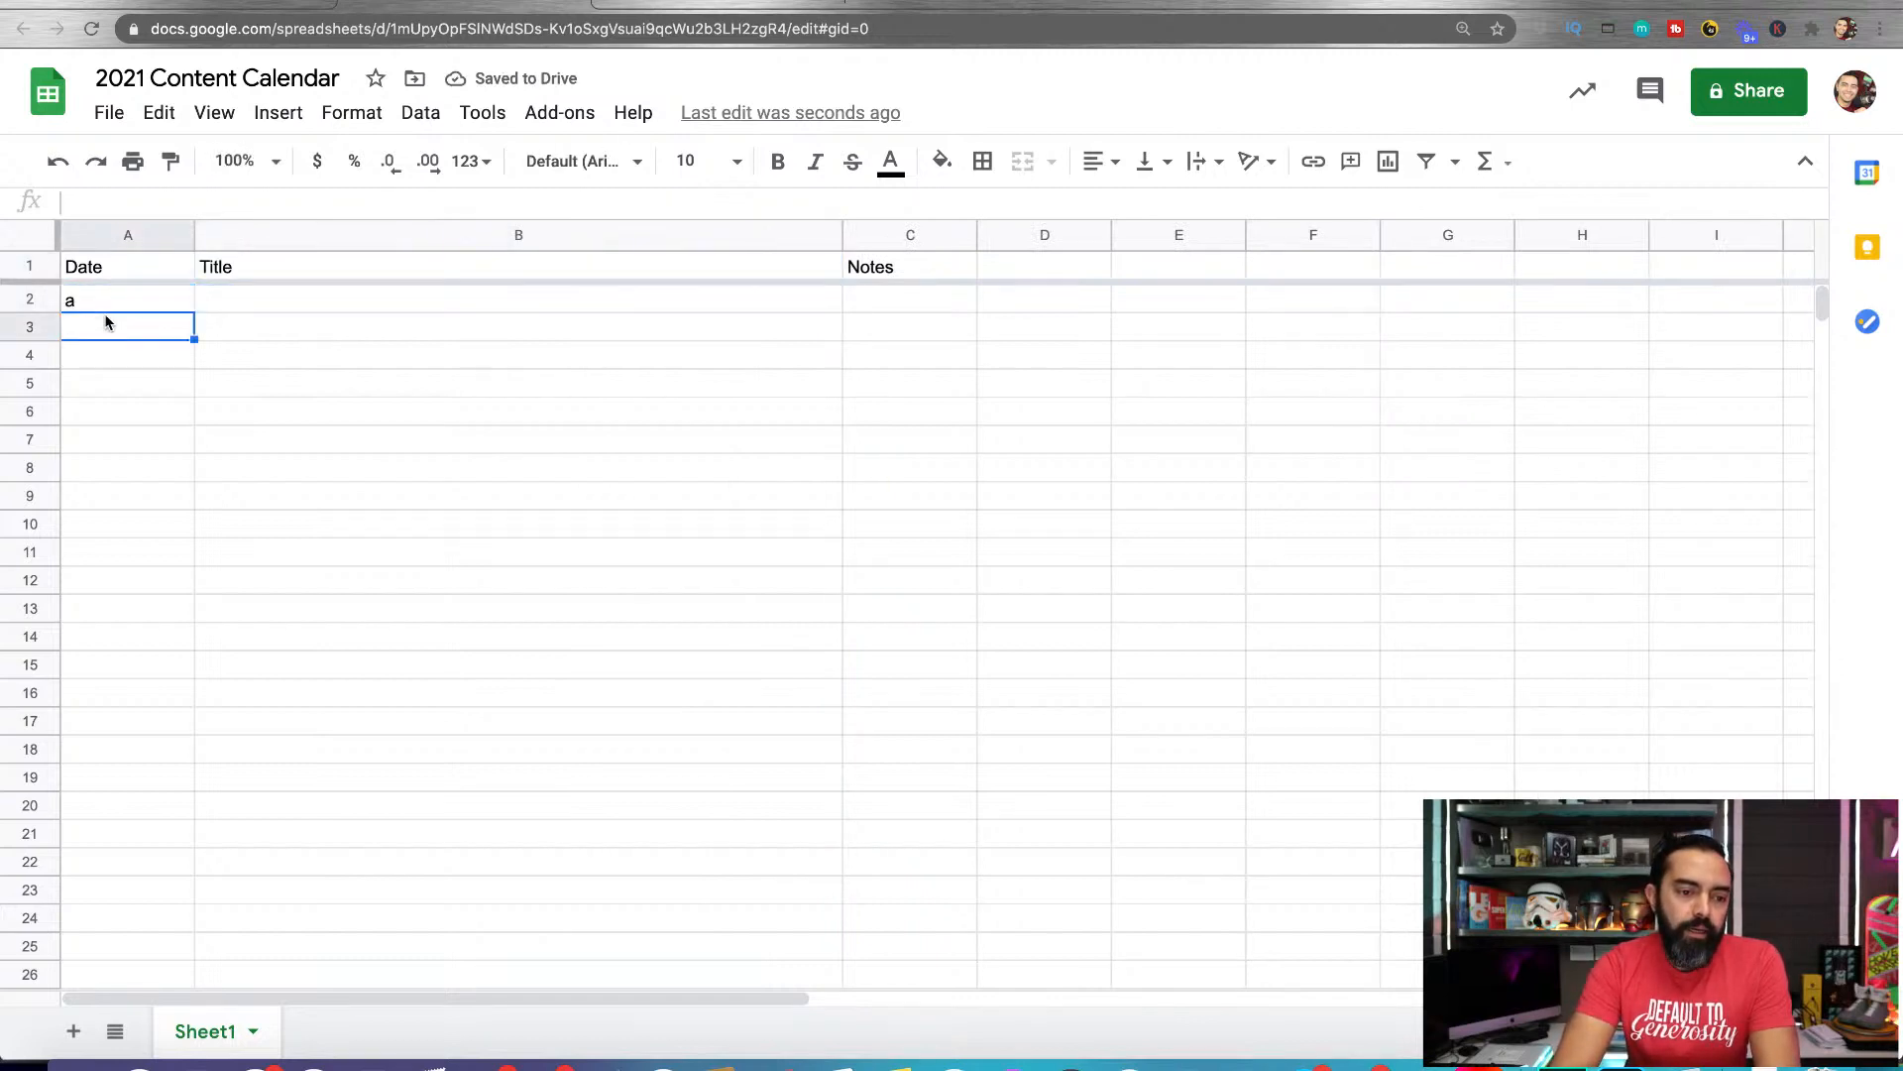
pyautogui.press('Delete')
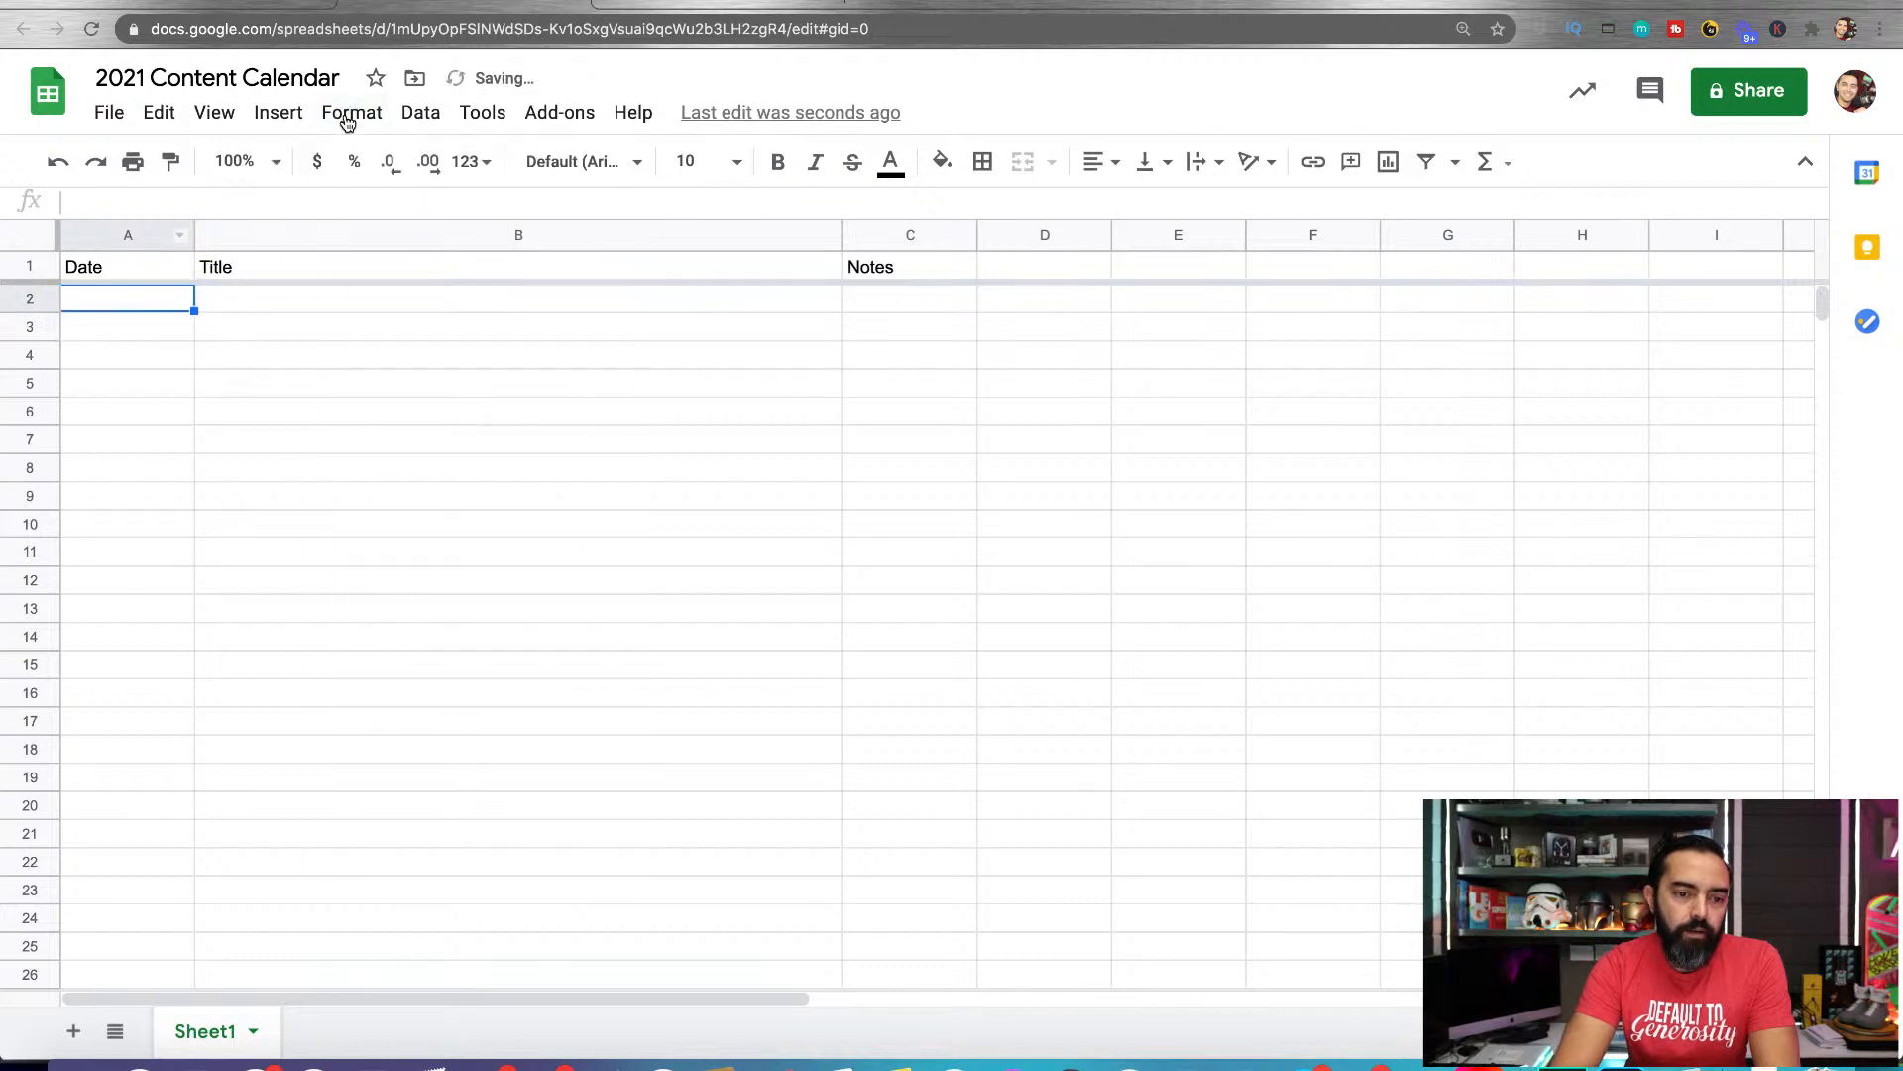
pyautogui.click(344, 117)
pyautogui.moveTo(387, 234)
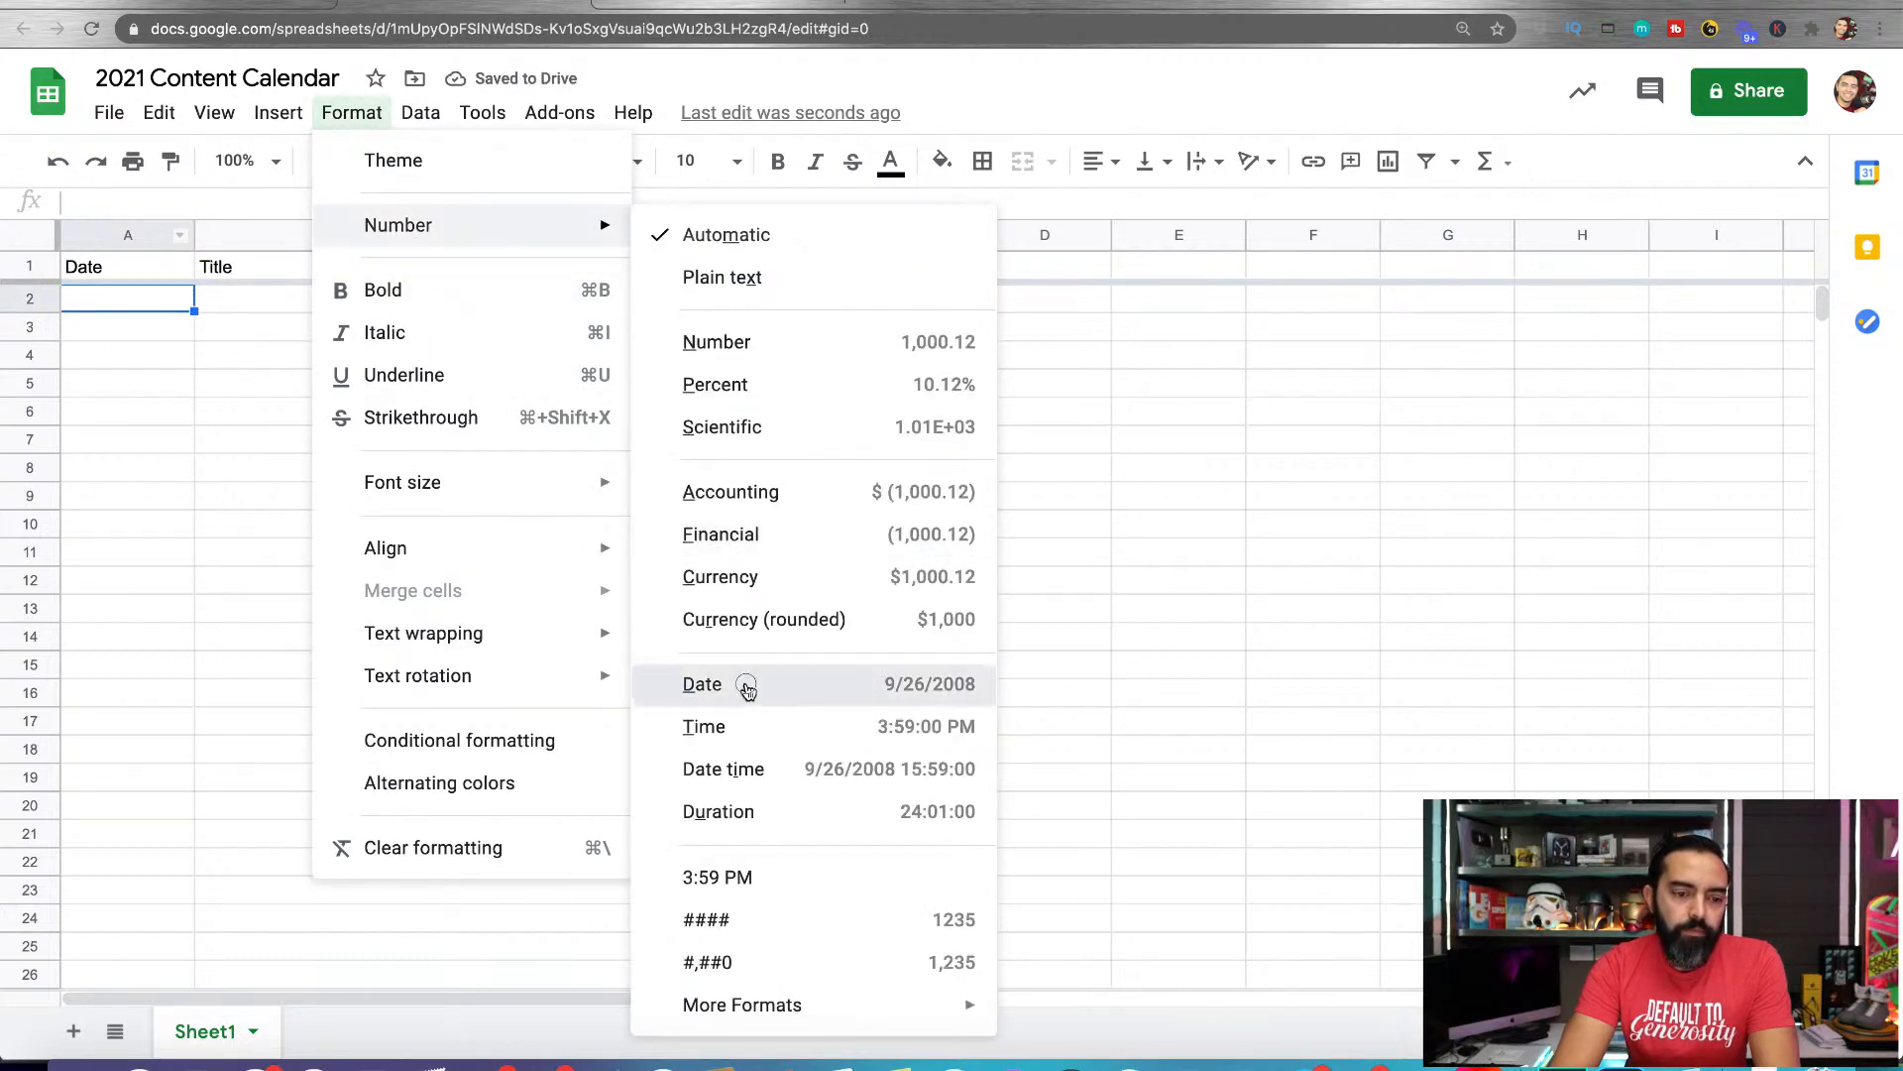
pyautogui.click(747, 699)
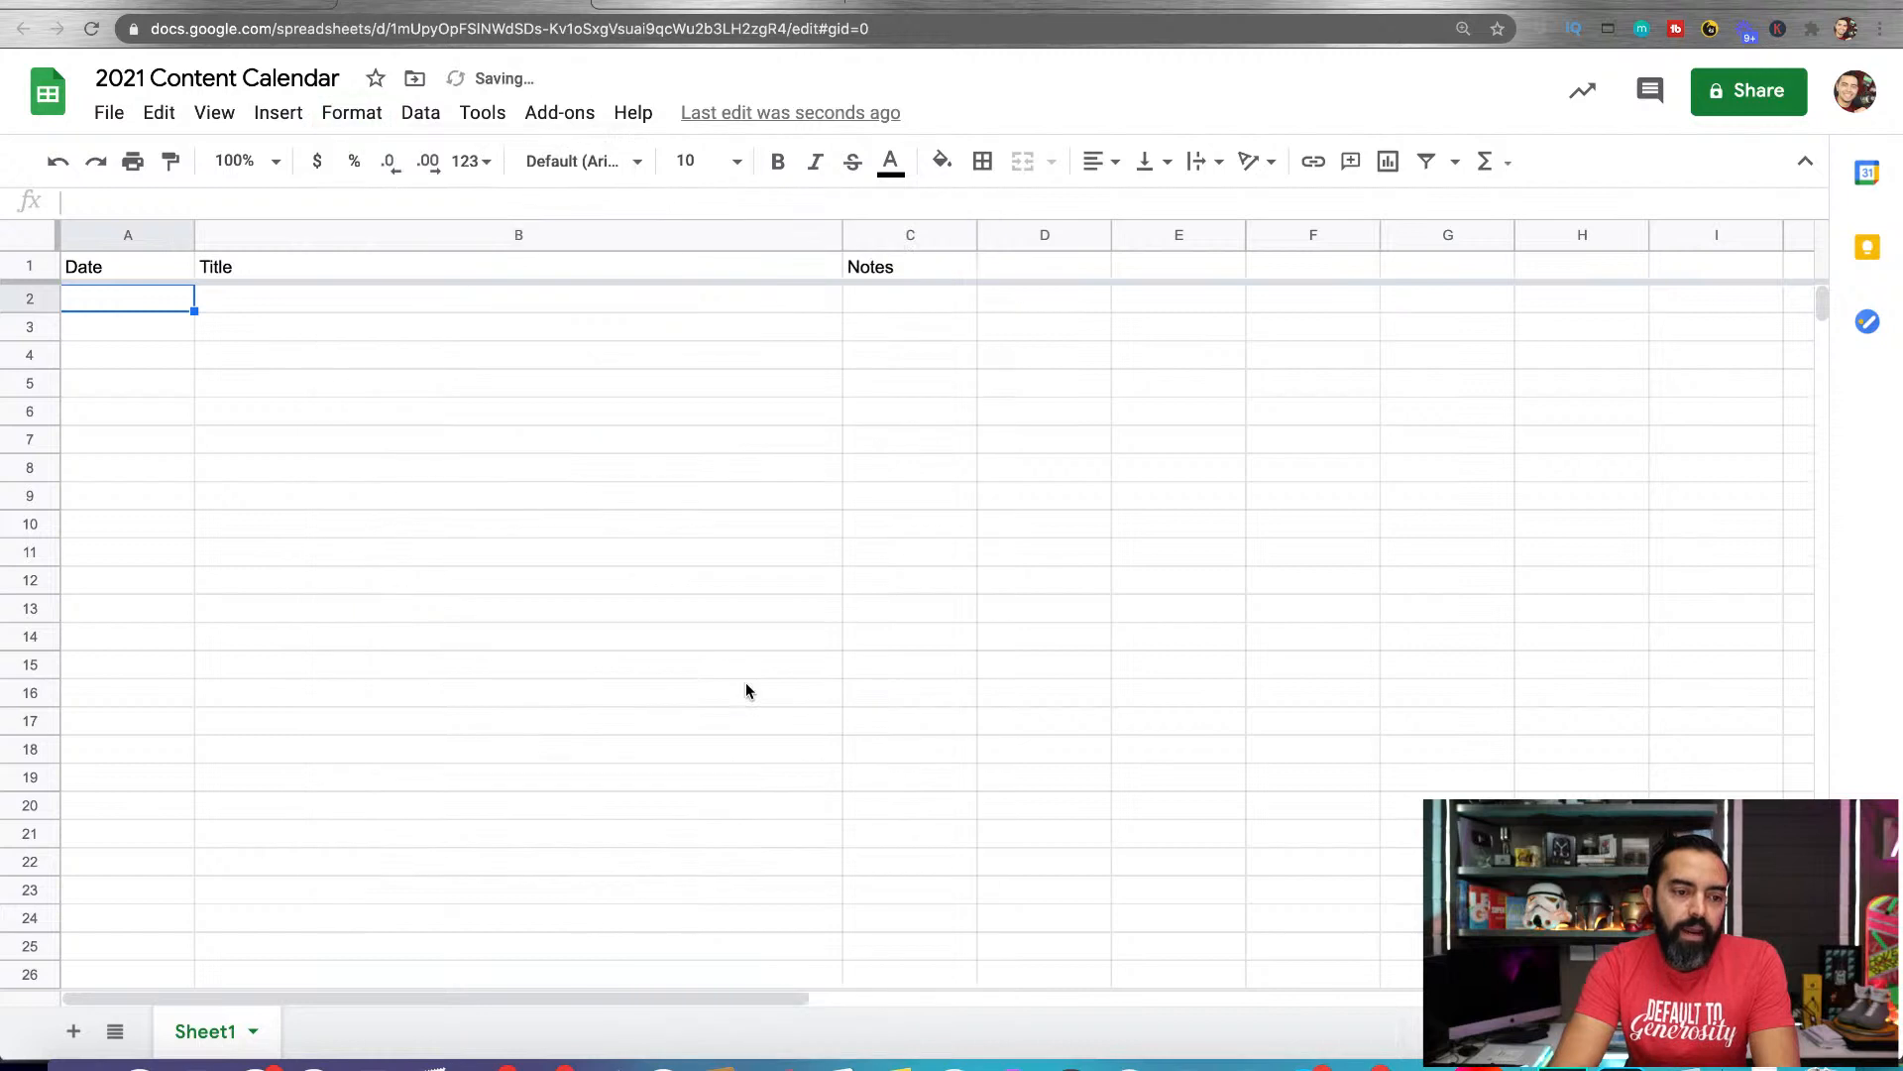
# Enter the date 1/26/2021 in cell A2 under the Date header
pyautogui.doubleClick(160, 302)
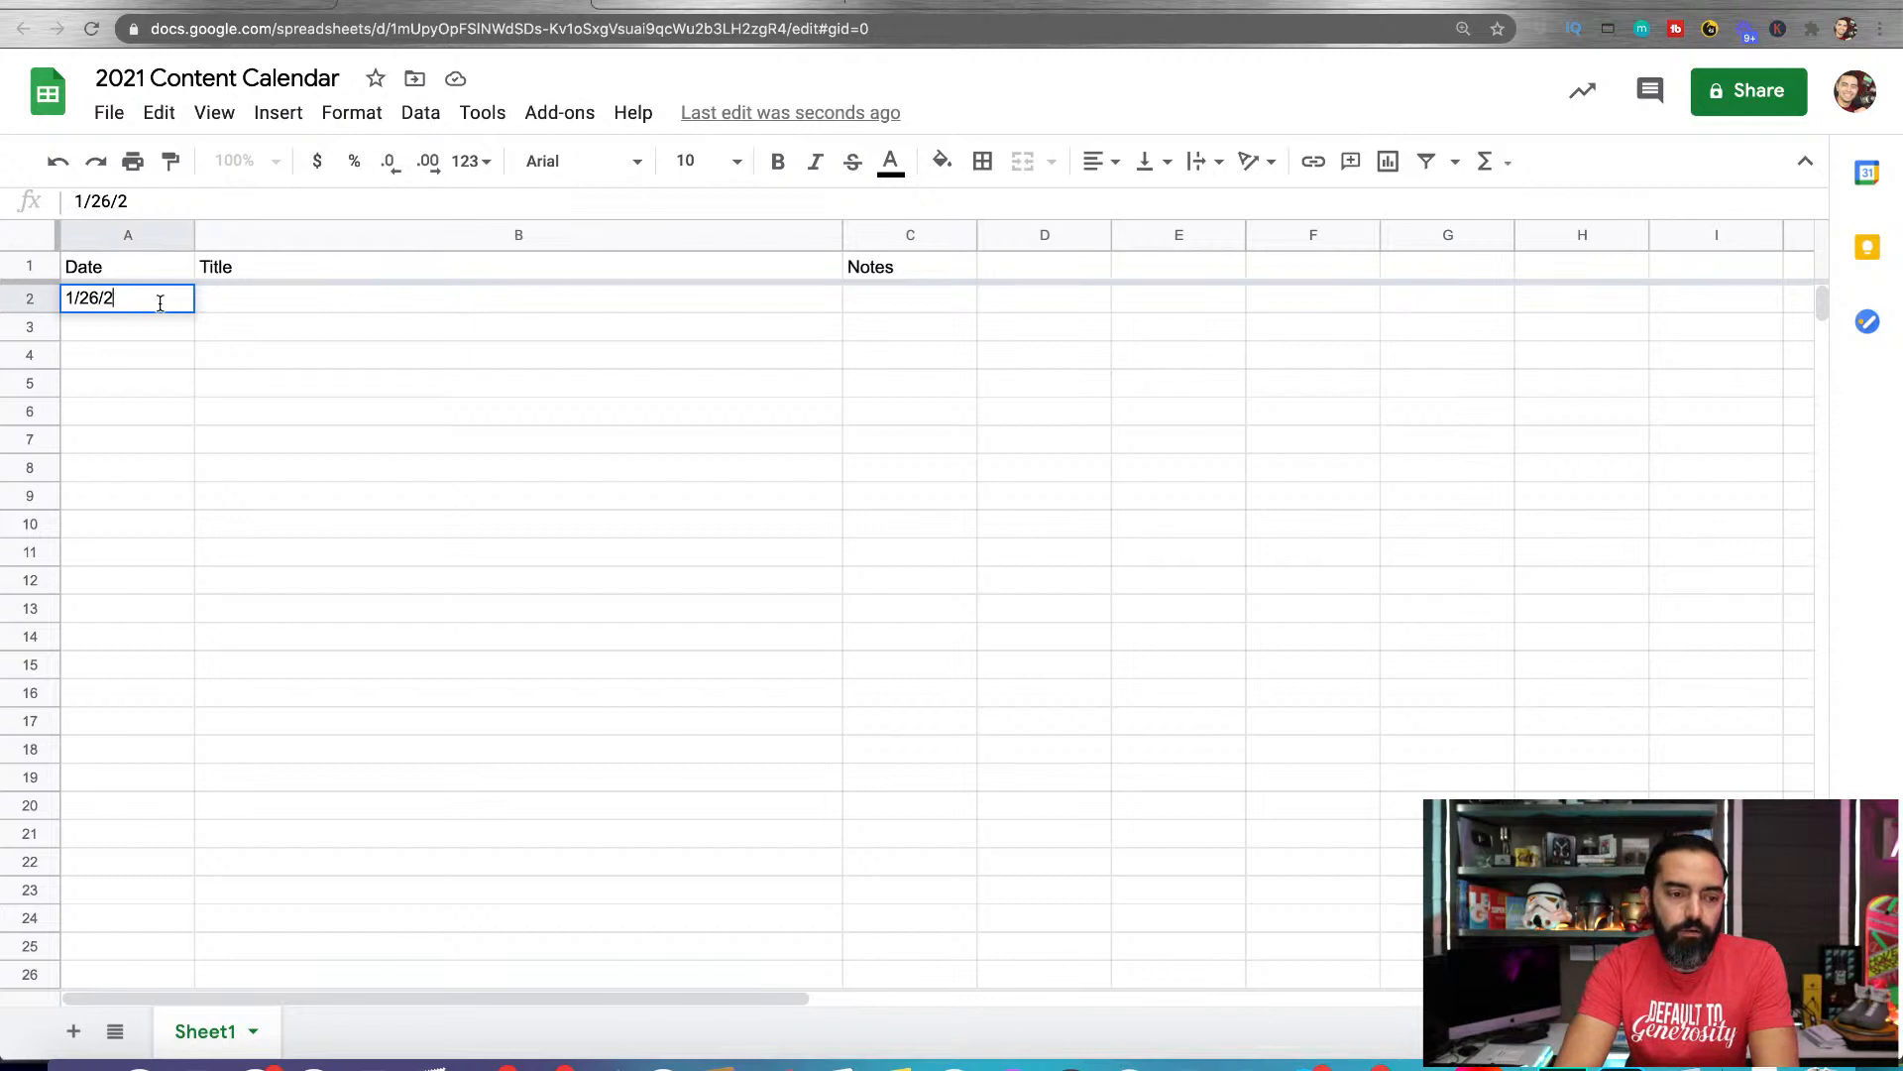
pyautogui.press('Return')
pyautogui.click(161, 302)
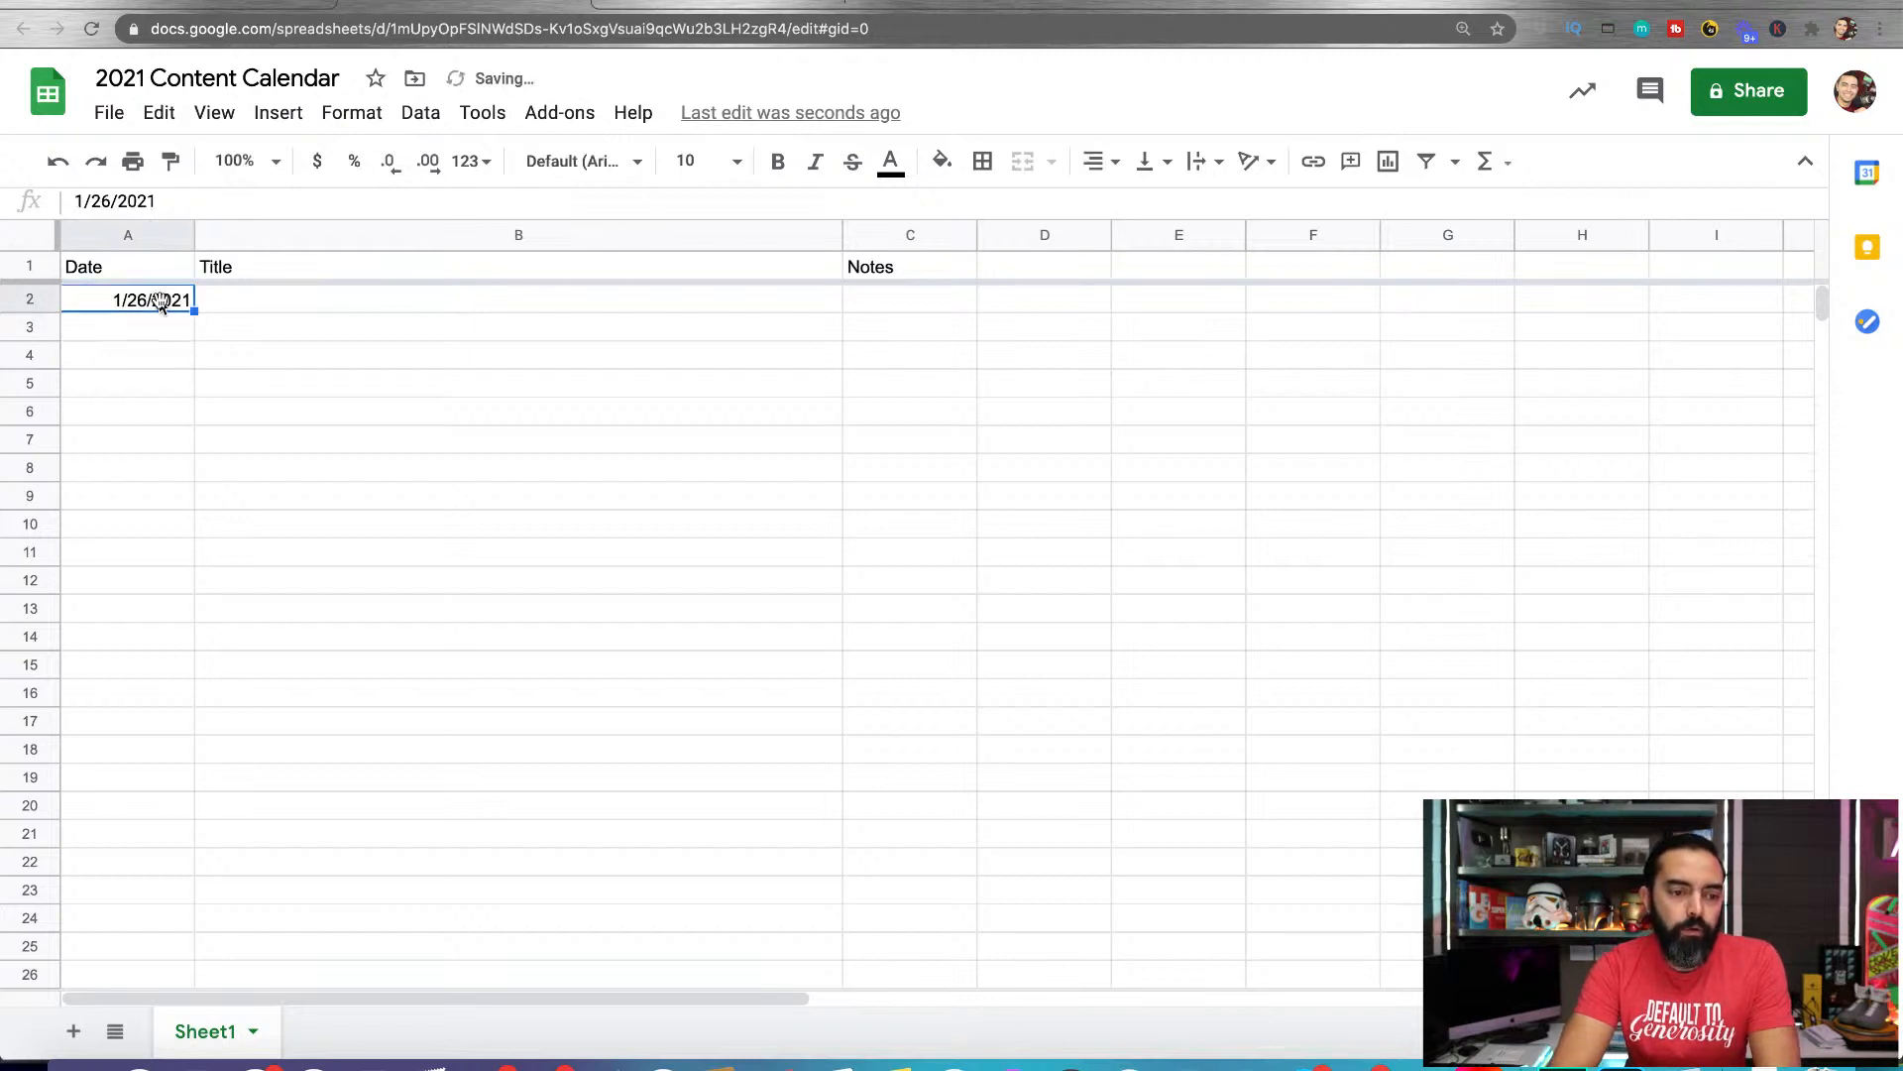
# Show the calendar date picker for the date in cell A2, dismissing and reopening it without choosing another date
pyautogui.doubleClick(166, 305)
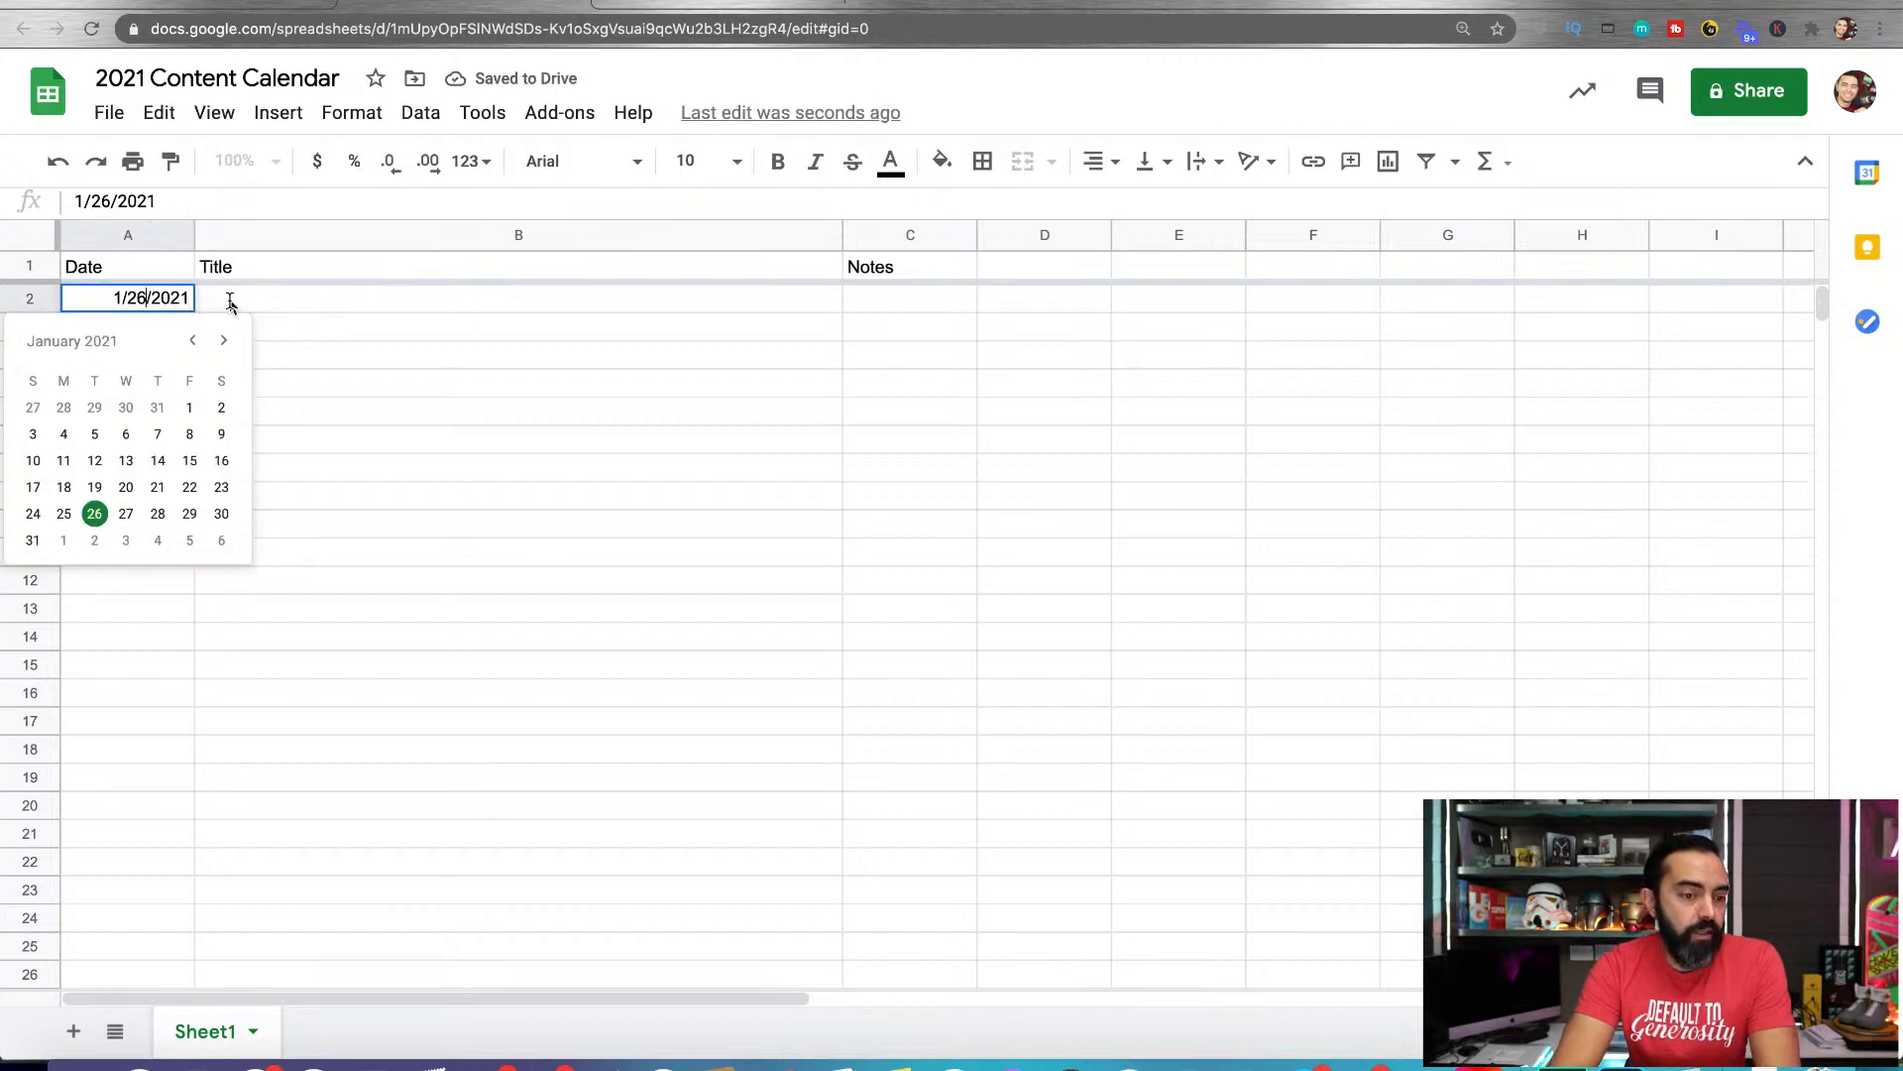
pyautogui.click(234, 302)
pyautogui.doubleClick(151, 303)
pyautogui.click(216, 306)
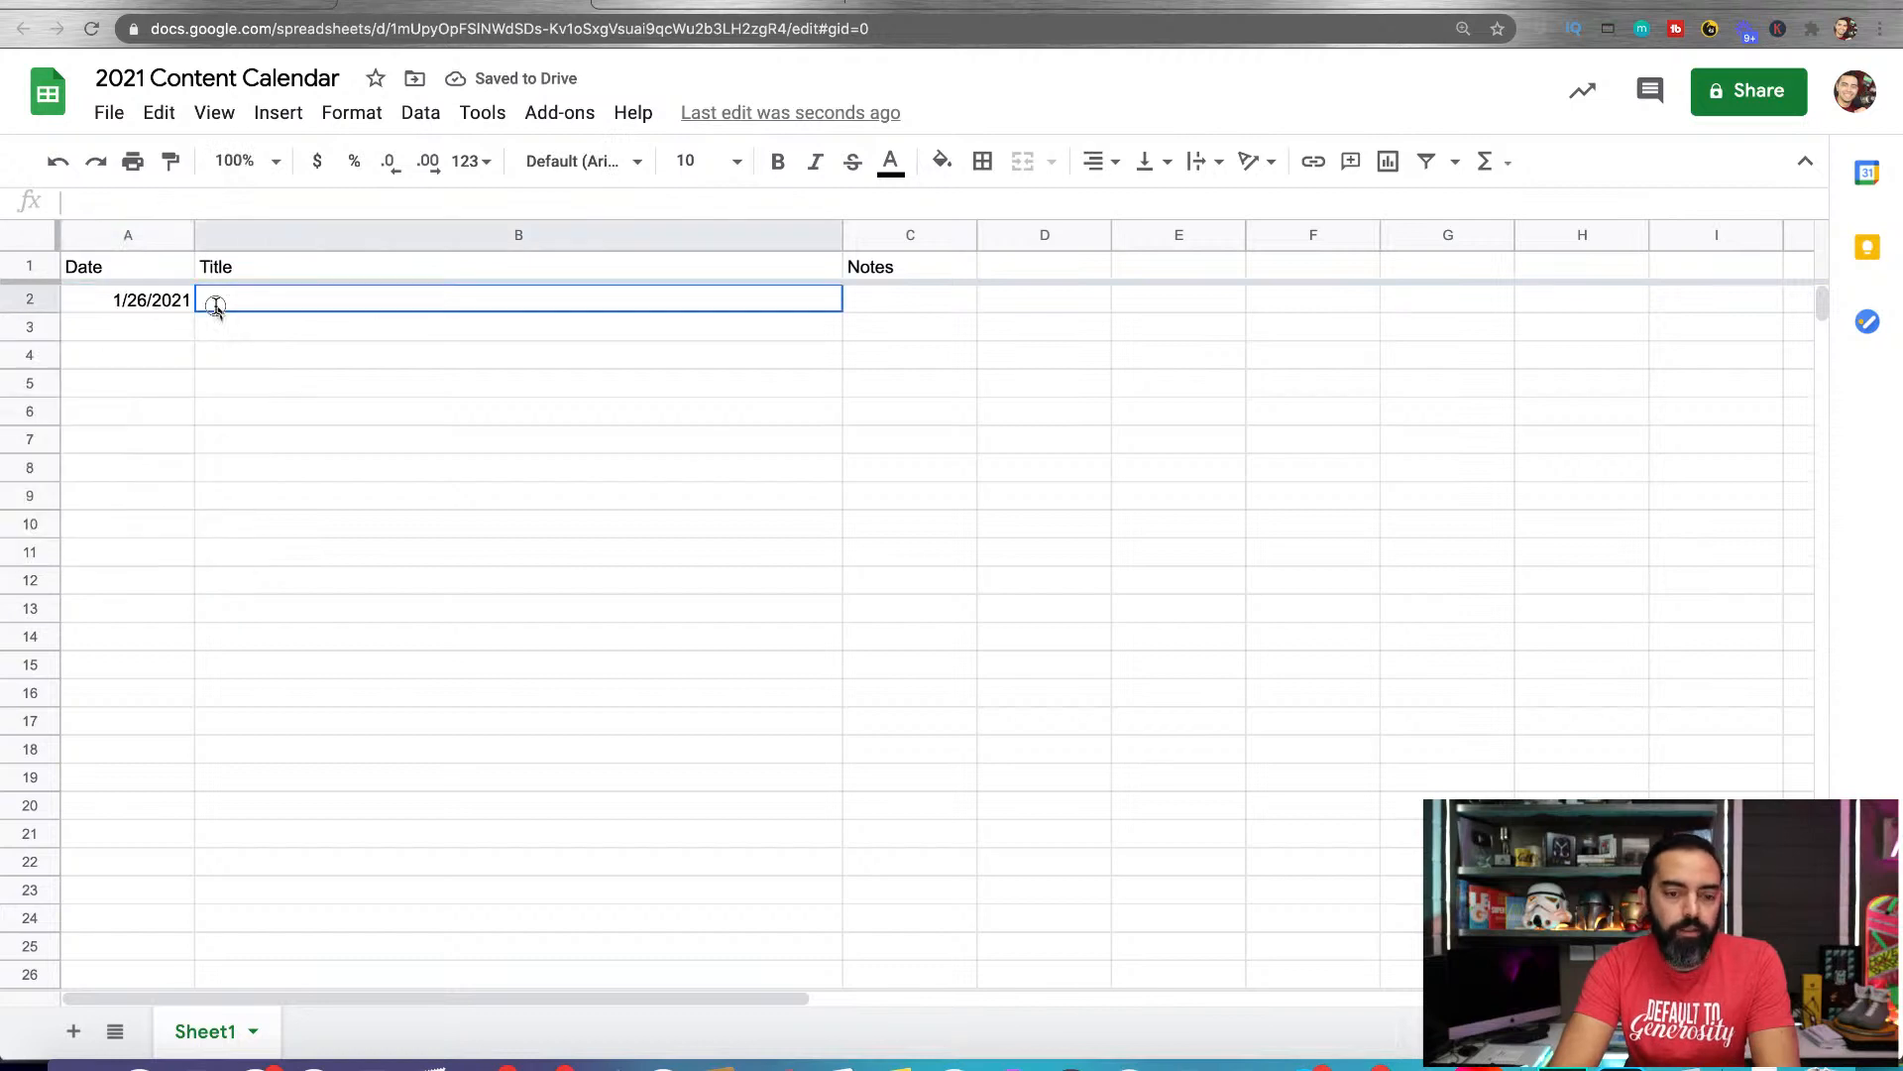
pyautogui.doubleClick(140, 308)
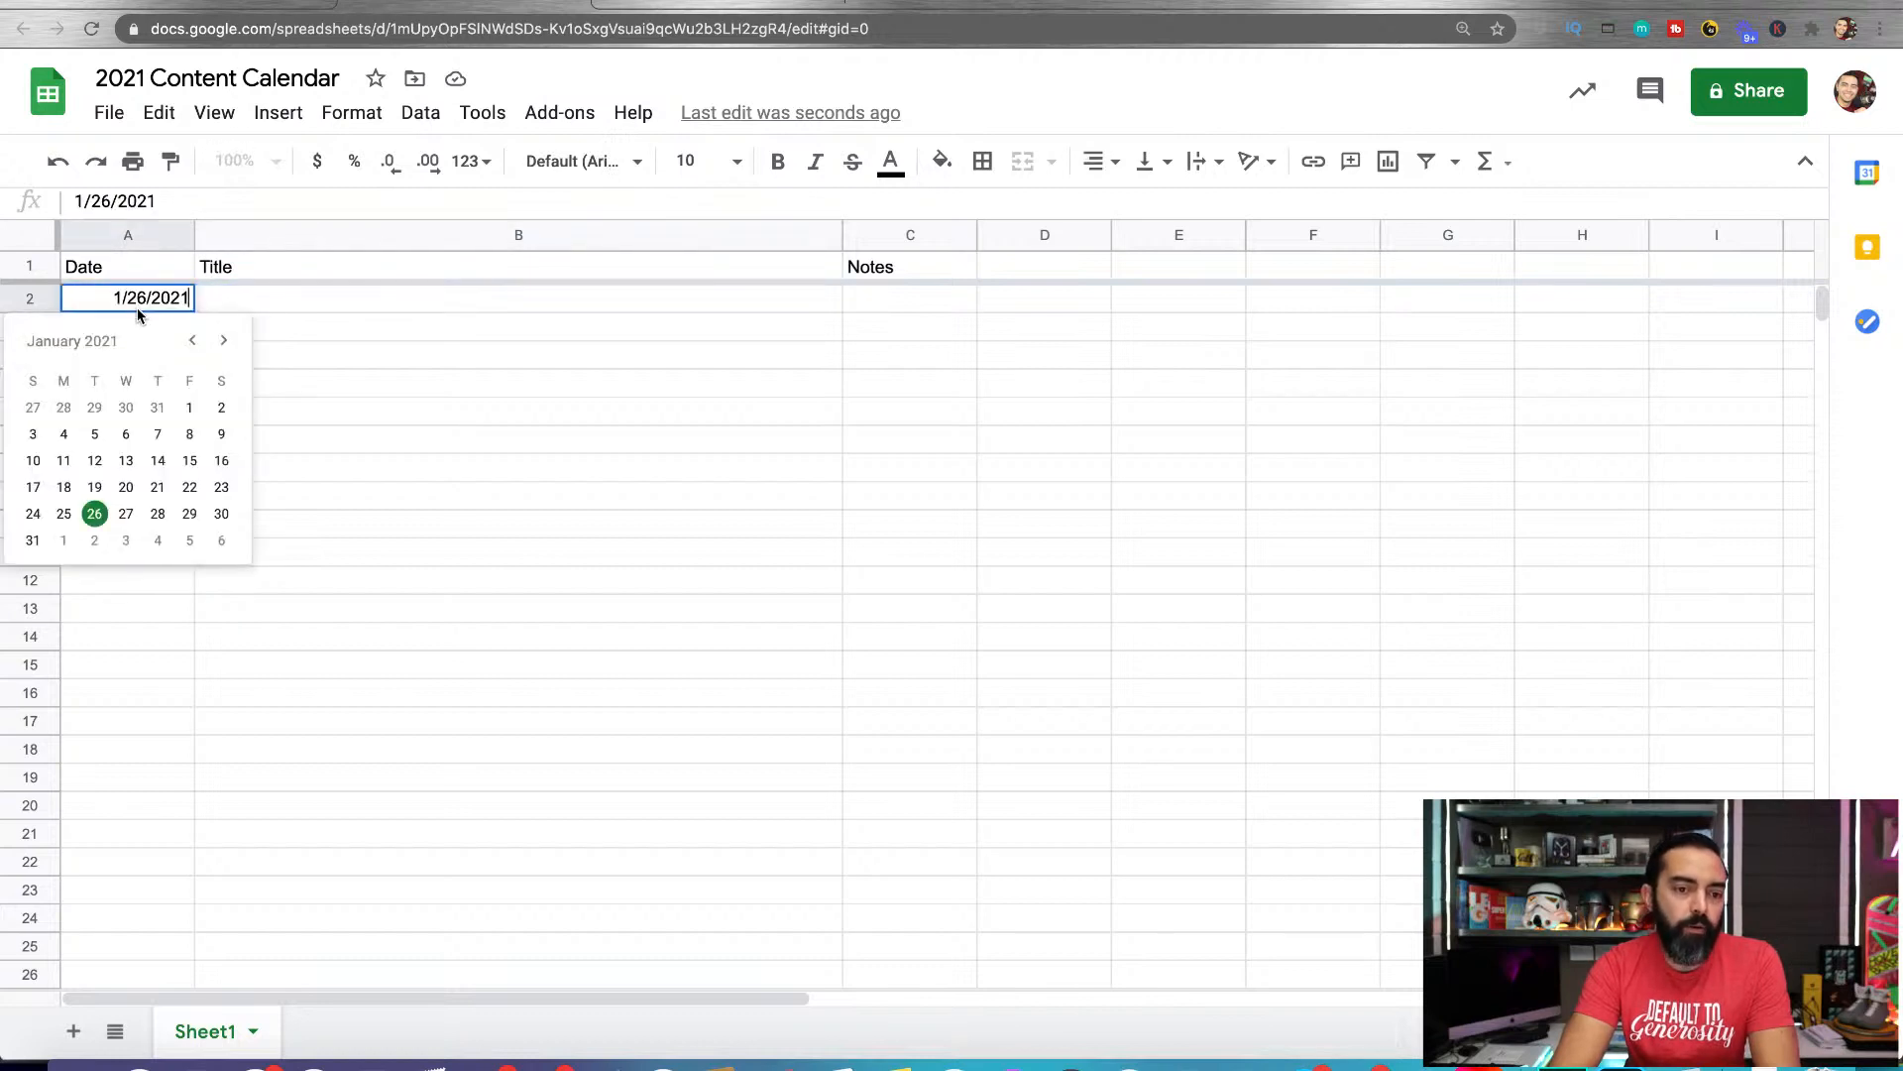
# Check which number format is applied to the date in cell A2
pyautogui.click(357, 117)
pyautogui.click(359, 117)
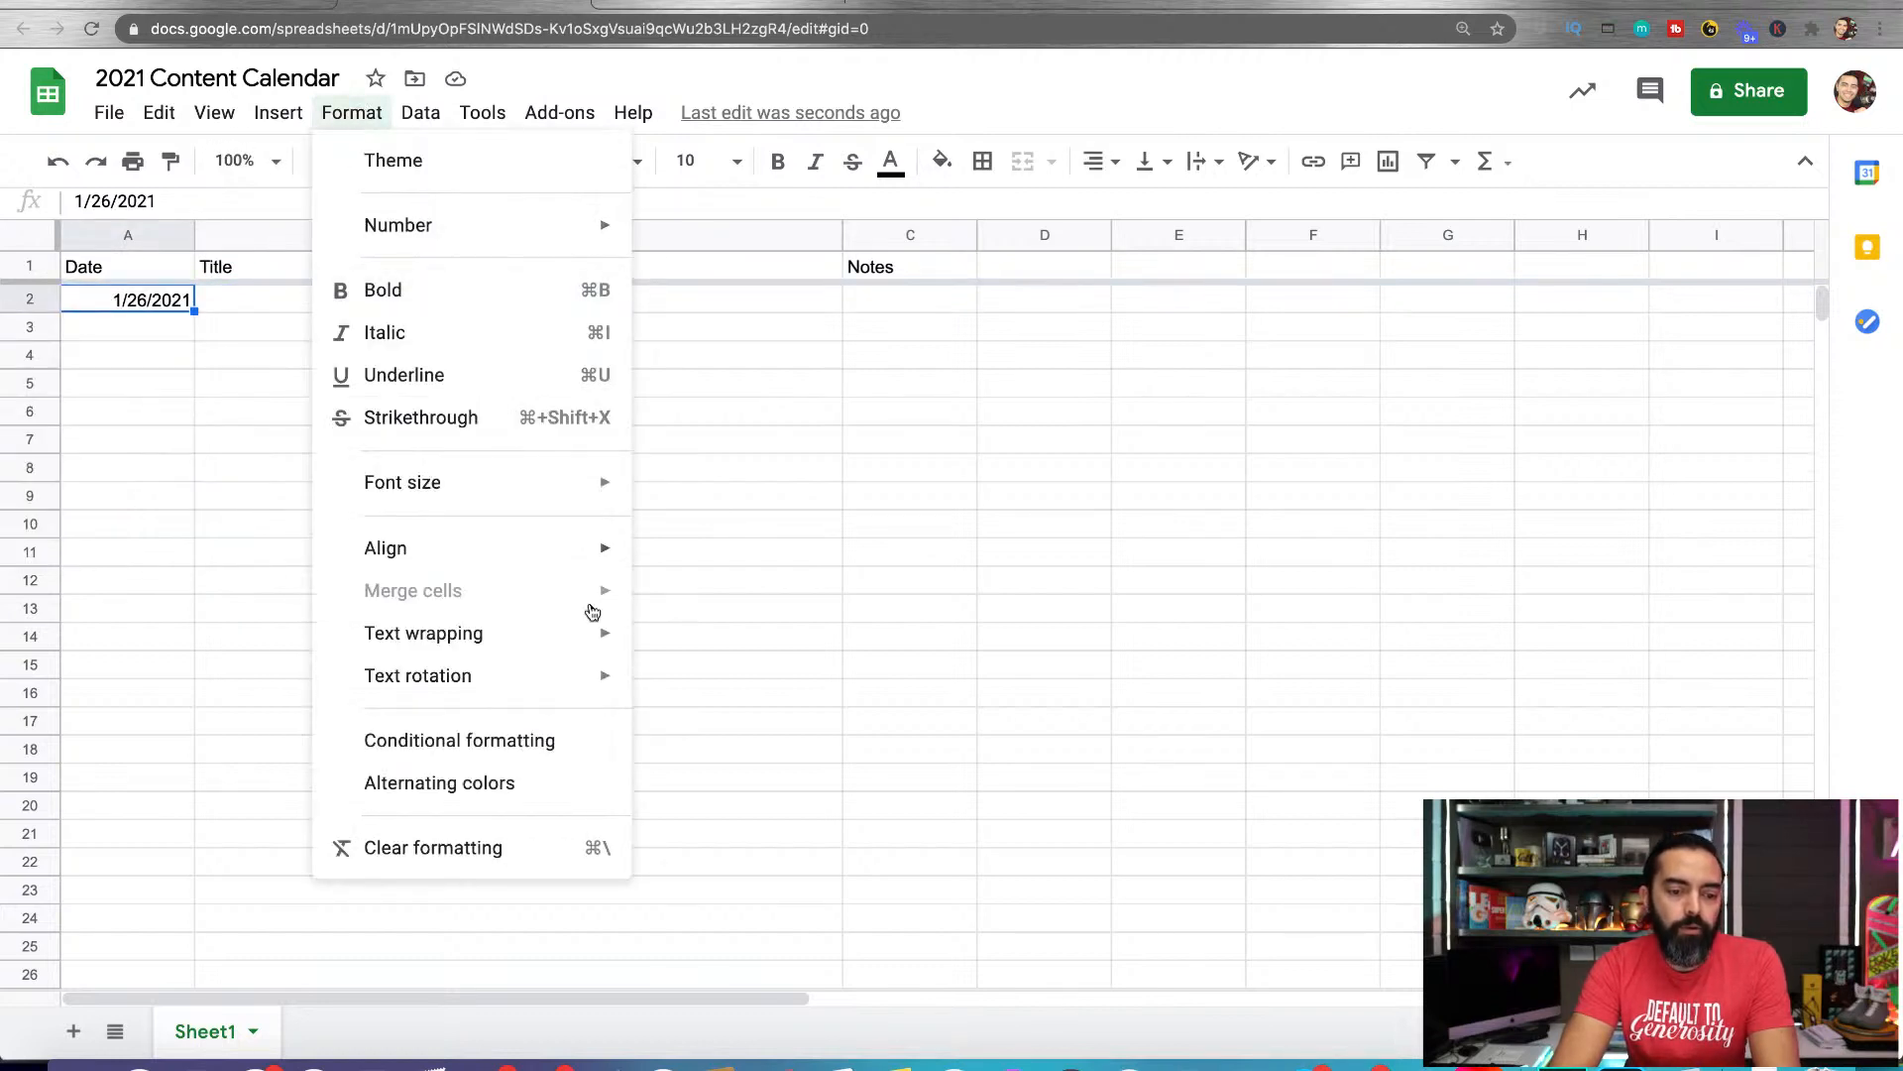
pyautogui.moveTo(553, 236)
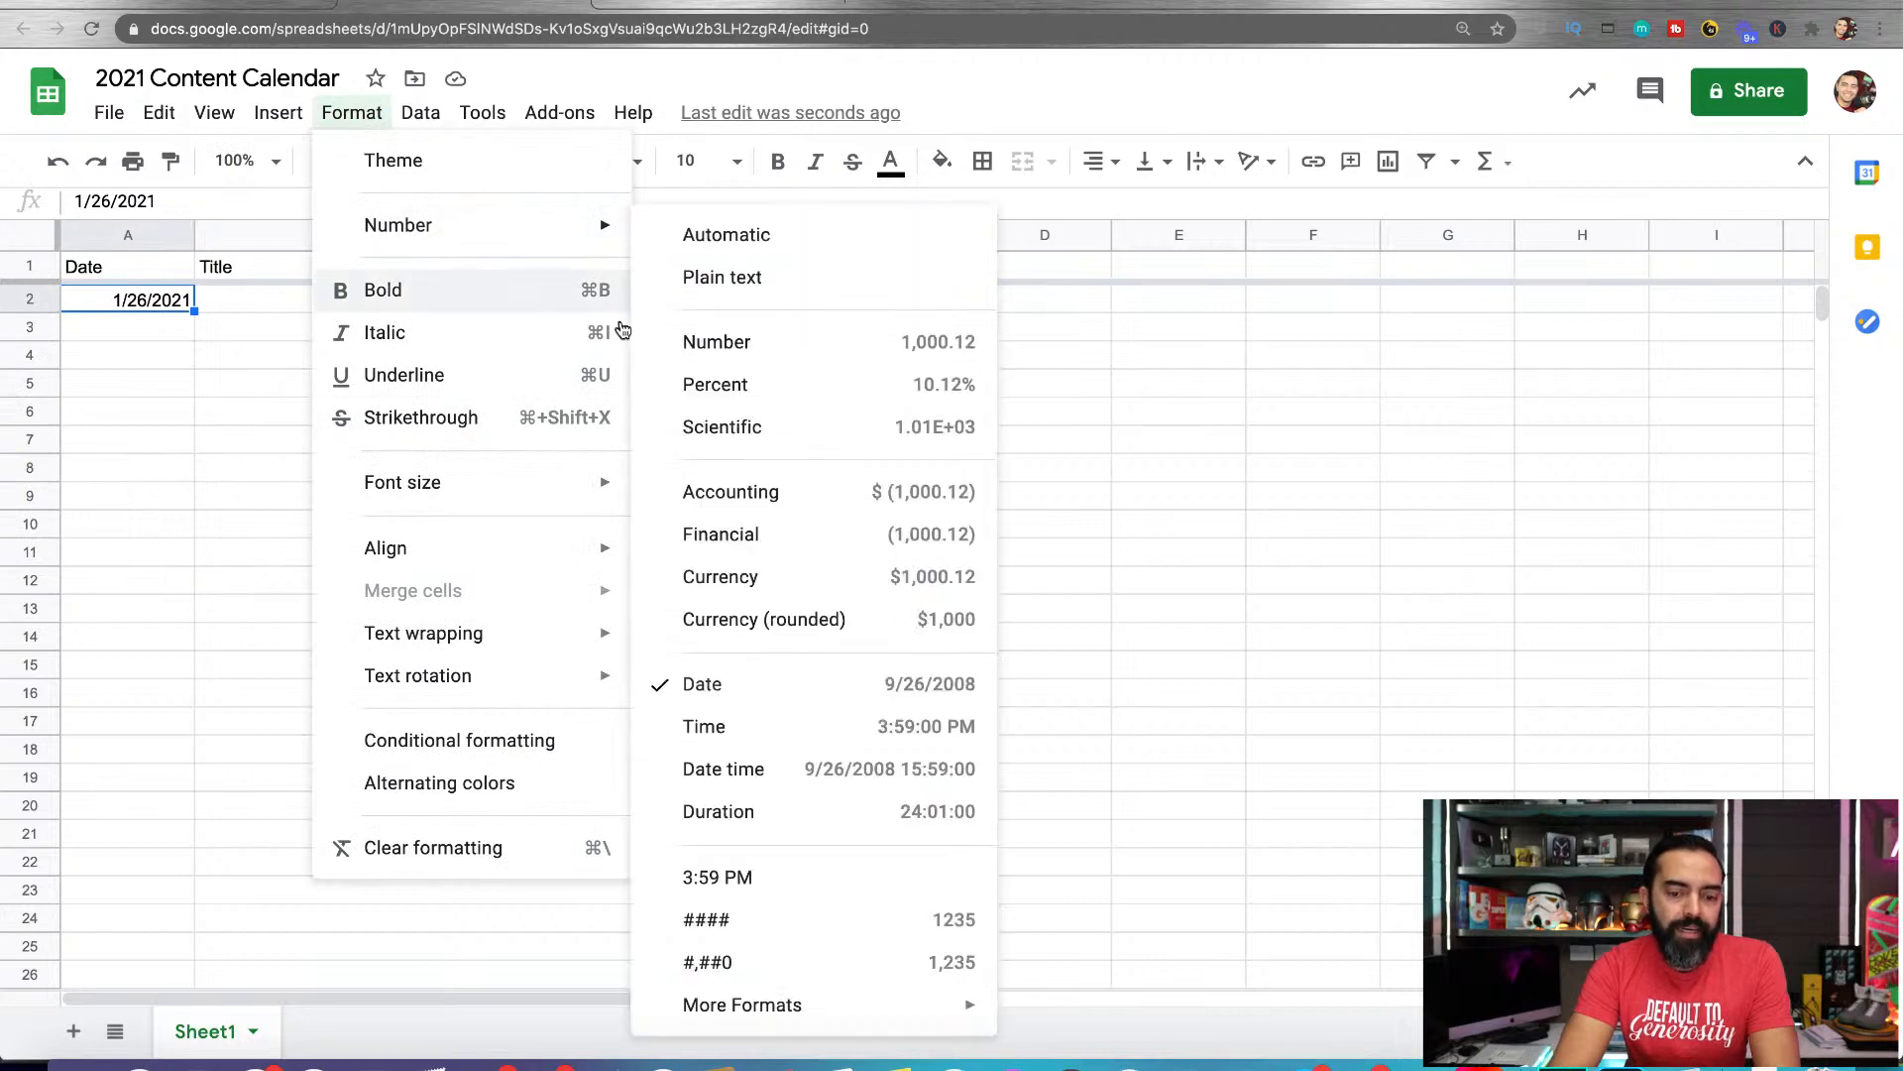
# Change the date in cell A2 to 1/27/2021 with the date picker and fill the date series down to cell A11
pyautogui.click(139, 298)
pyautogui.doubleClick(140, 298)
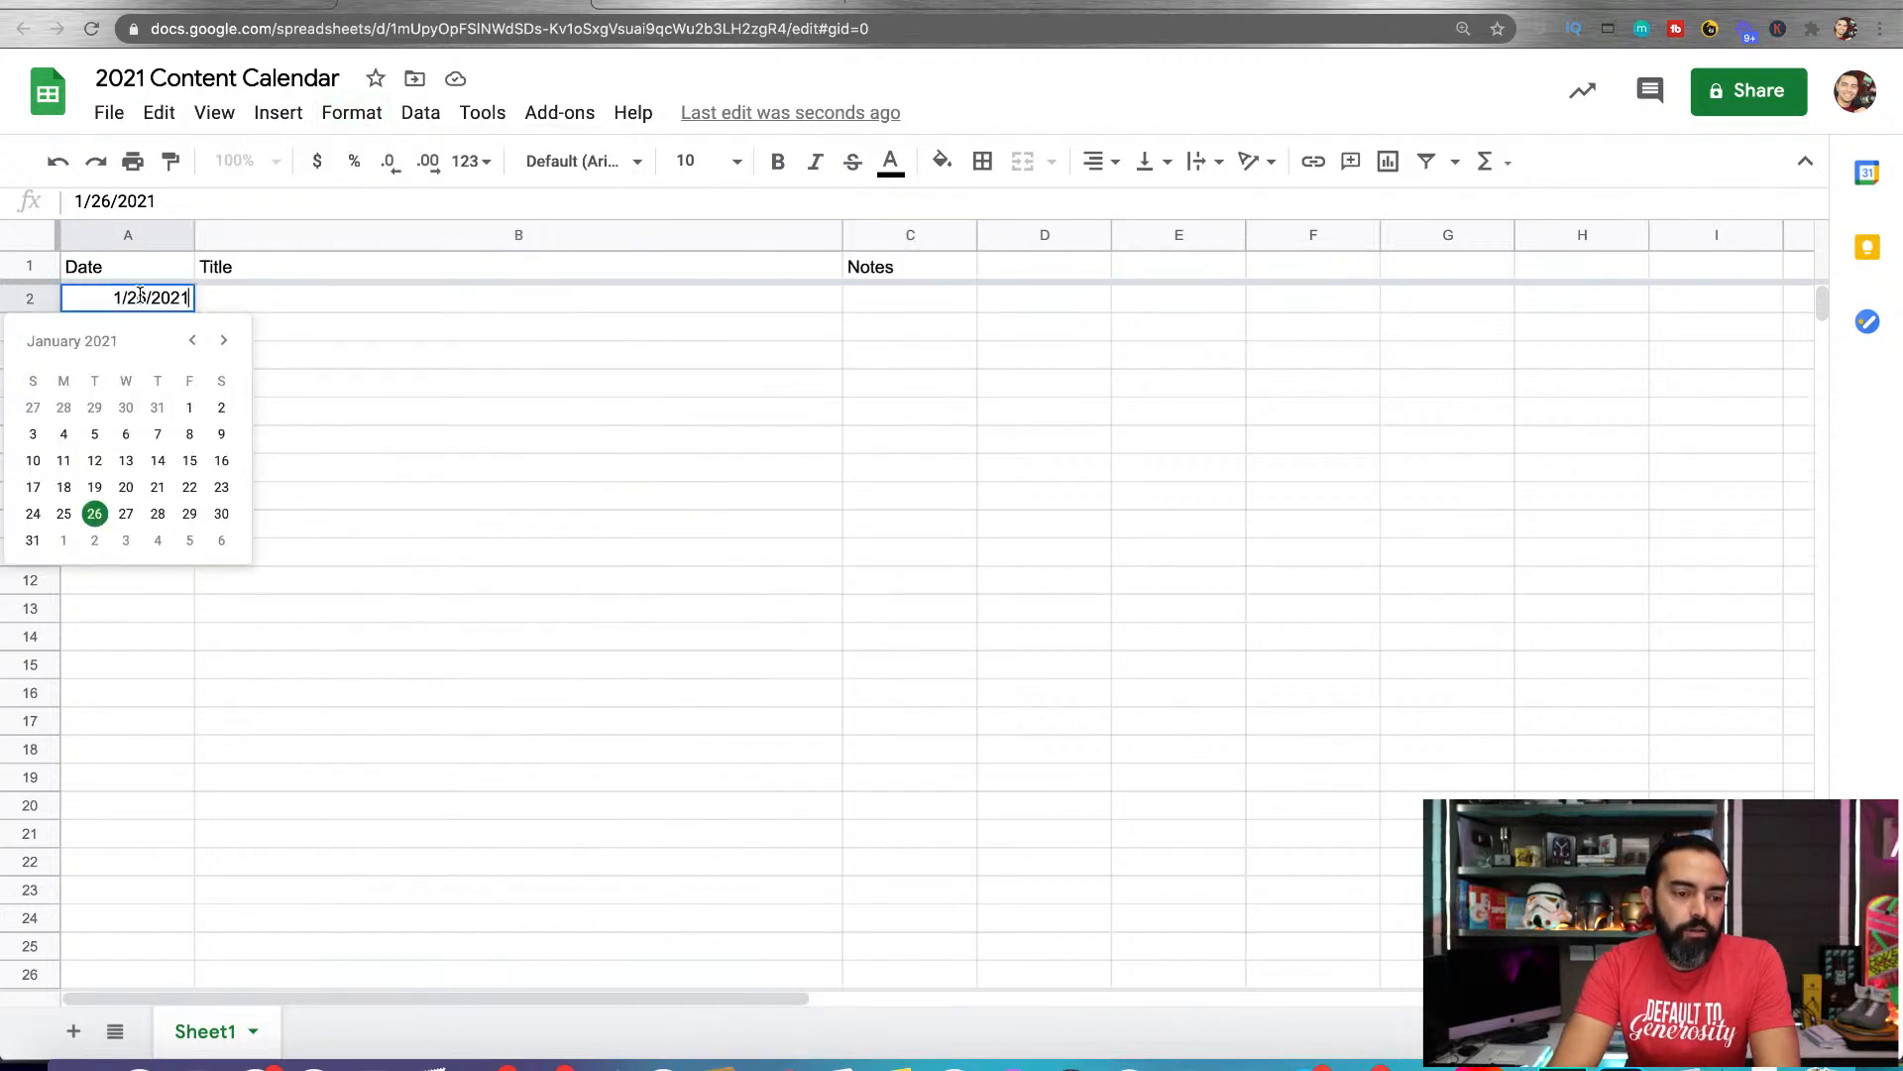
pyautogui.click(65, 513)
pyautogui.doubleClick(161, 299)
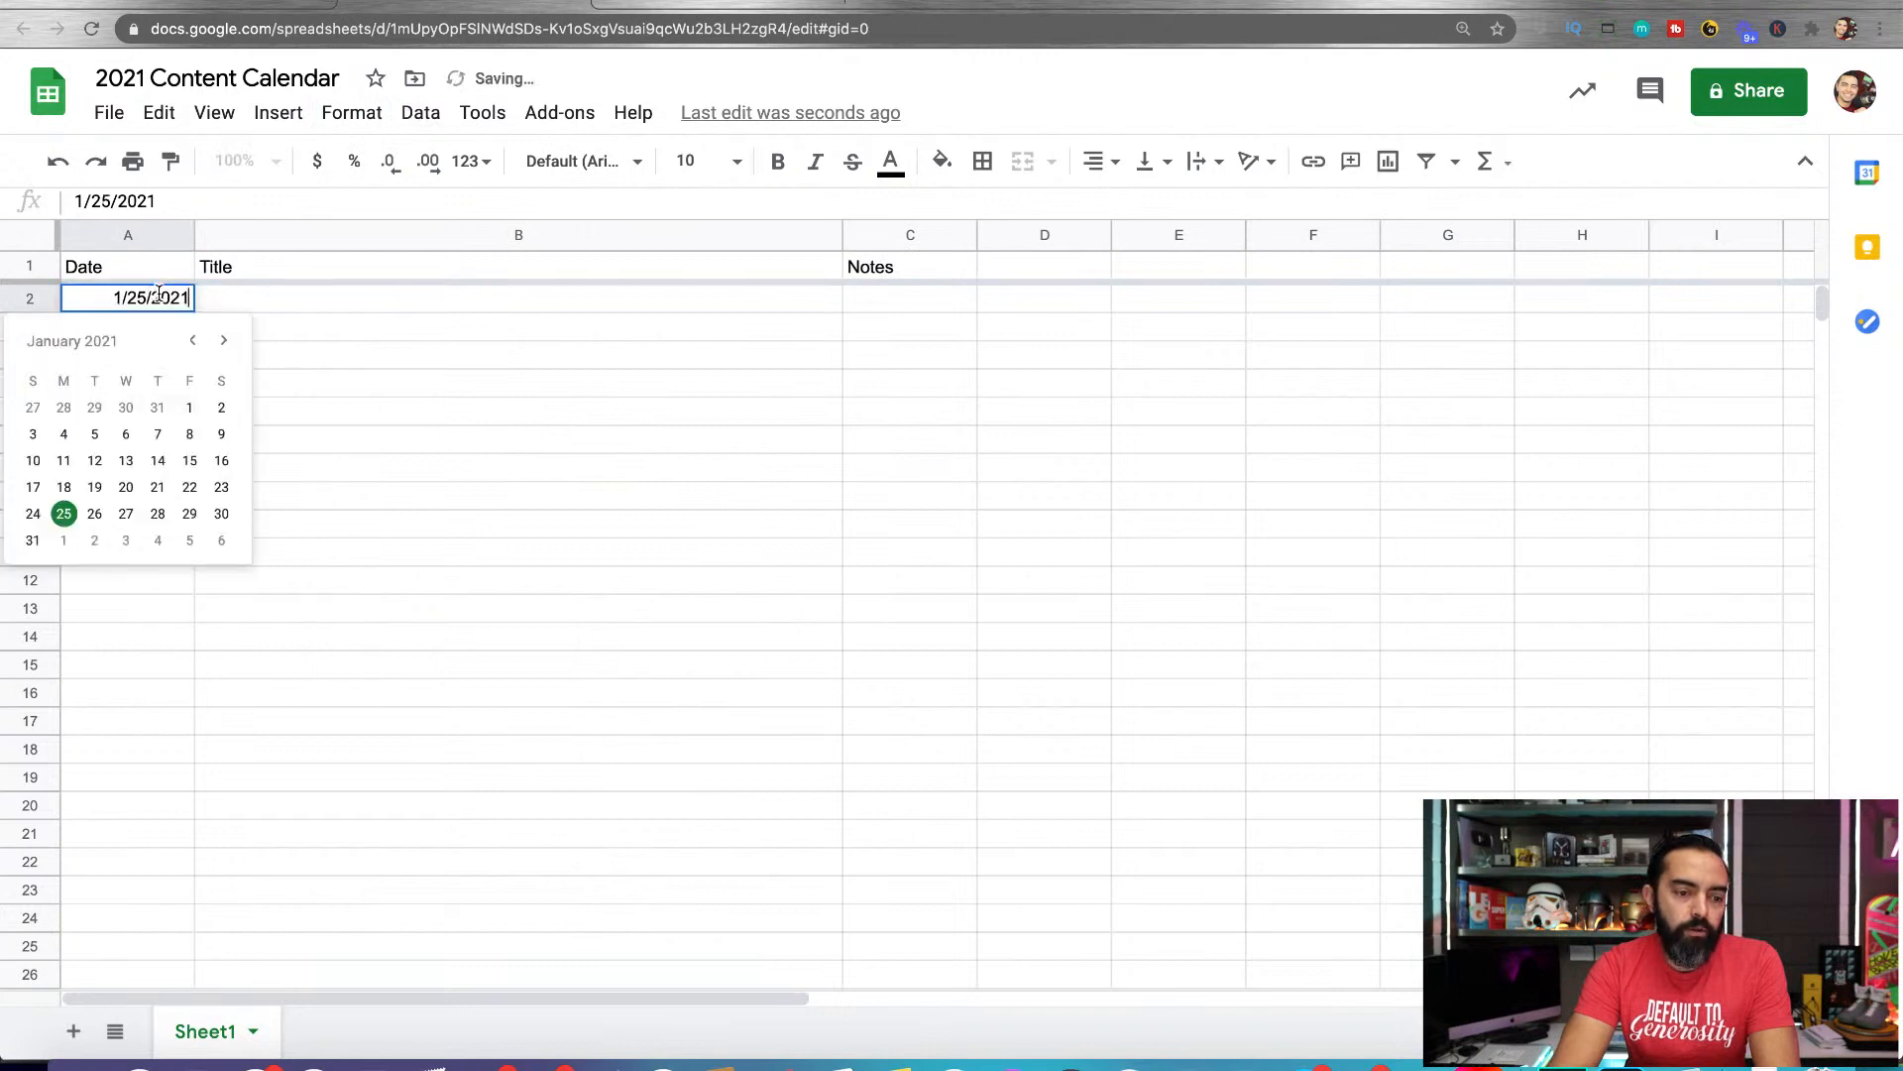
pyautogui.click(124, 513)
pyautogui.moveTo(193, 313); pyautogui.dragTo(192, 567)
# Choose calendar dates for the next rows: 1/28/2021 in A3, 2/2/2021 in A4 and 2/4/2021 in A5
pyautogui.click(159, 332)
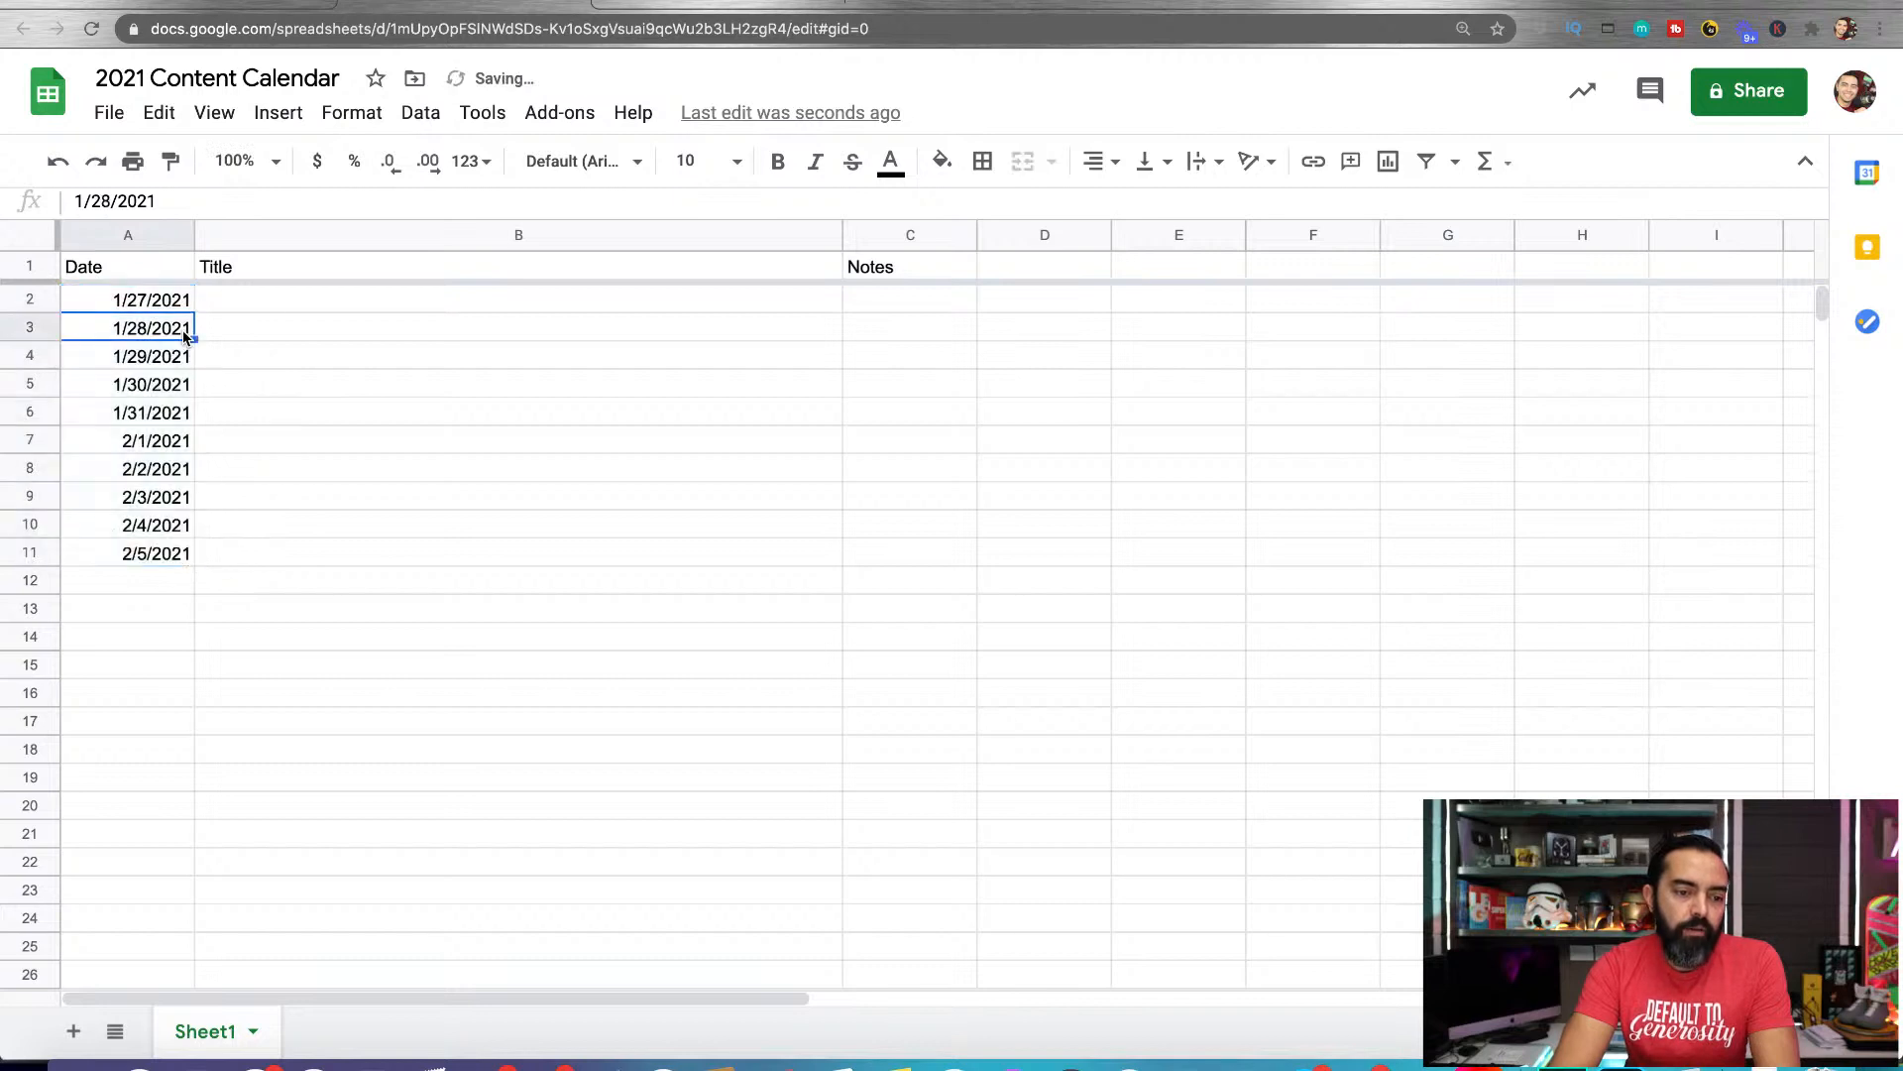
pyautogui.doubleClick(163, 332)
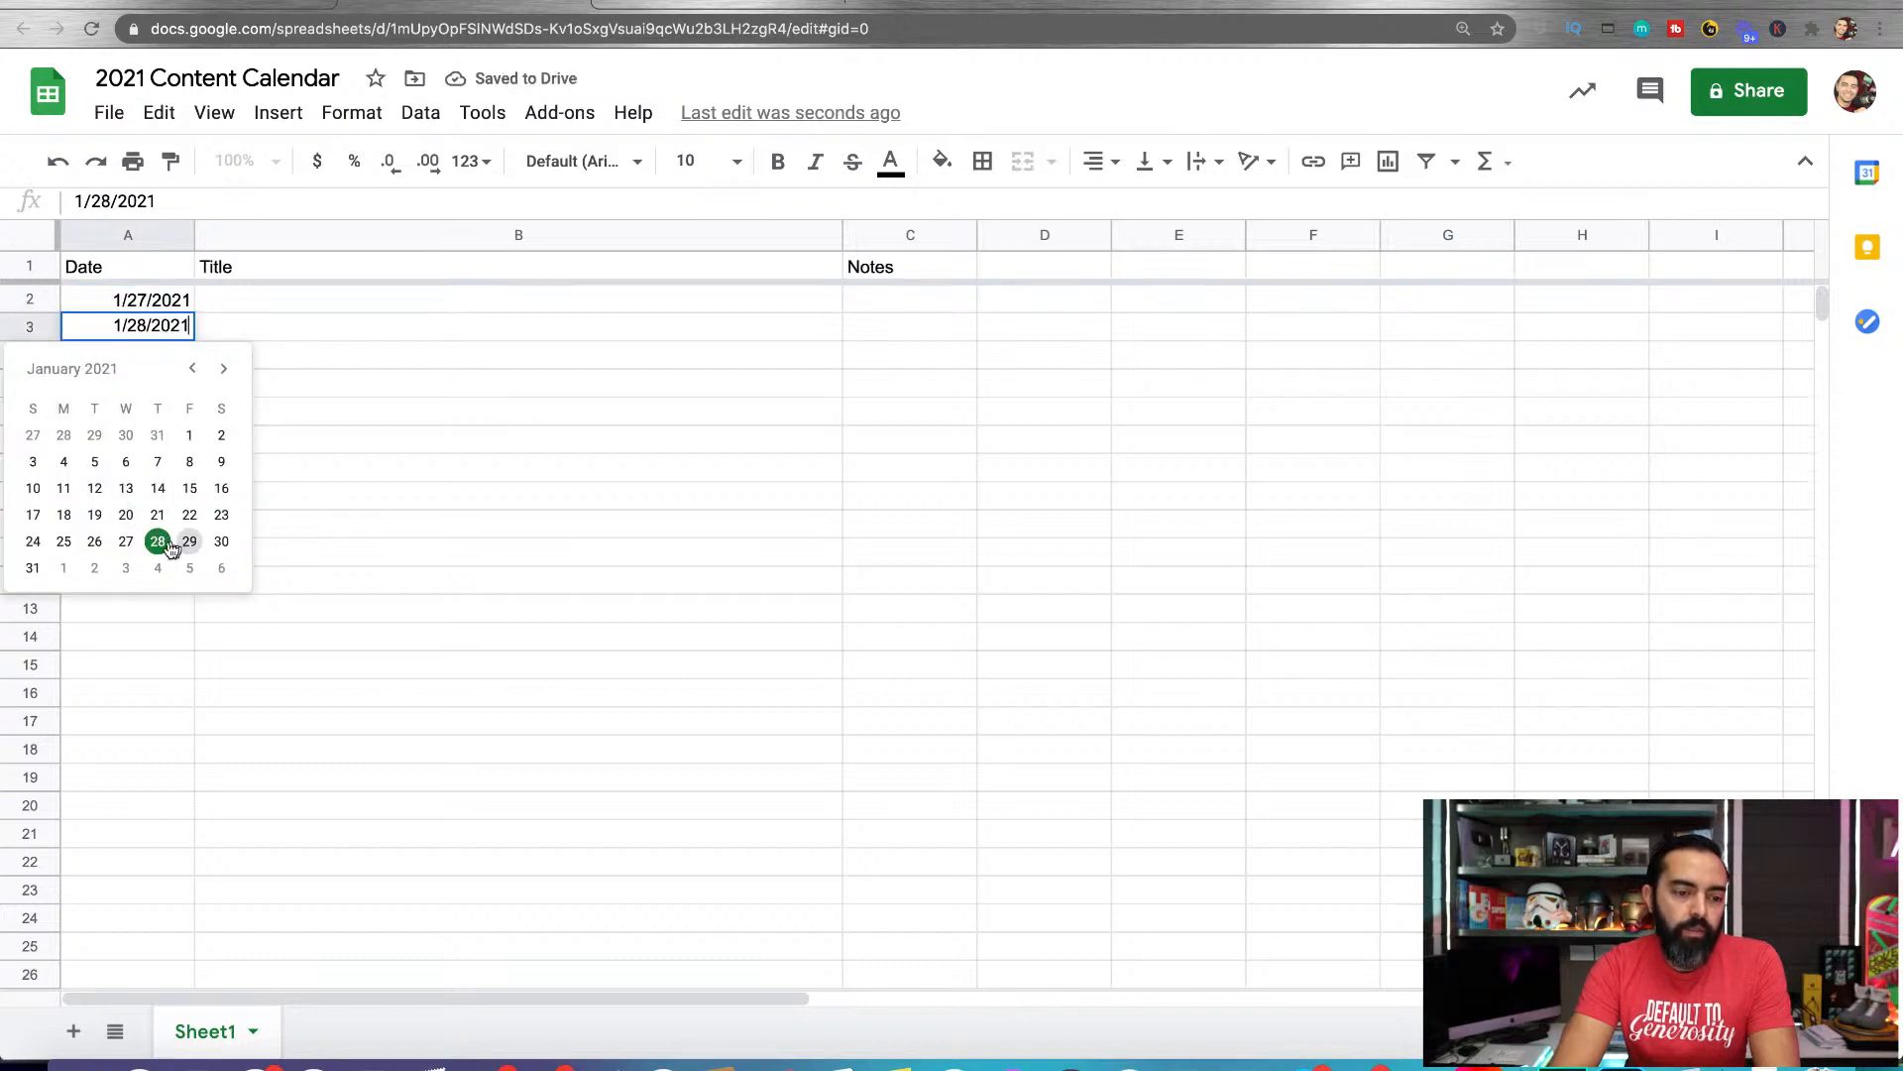
pyautogui.click(157, 541)
pyautogui.doubleClick(164, 354)
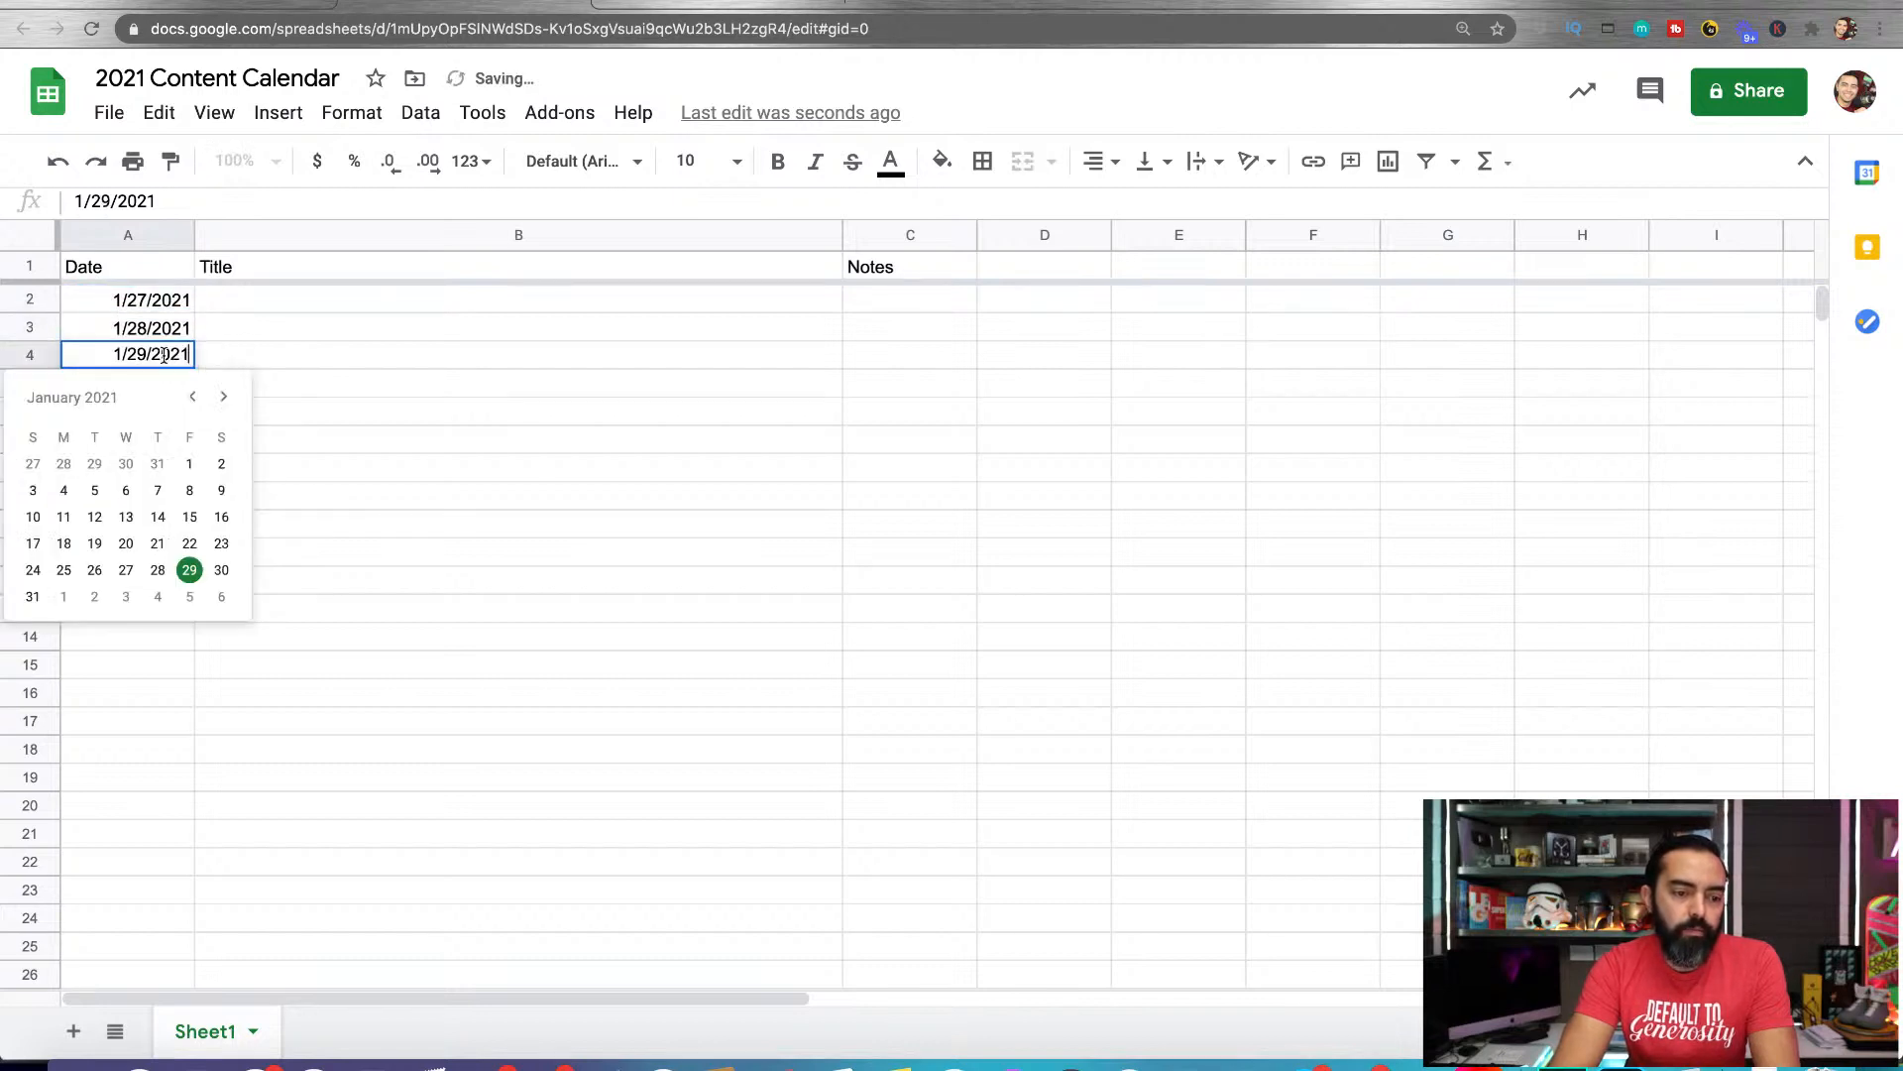
pyautogui.click(94, 598)
pyautogui.doubleClick(160, 394)
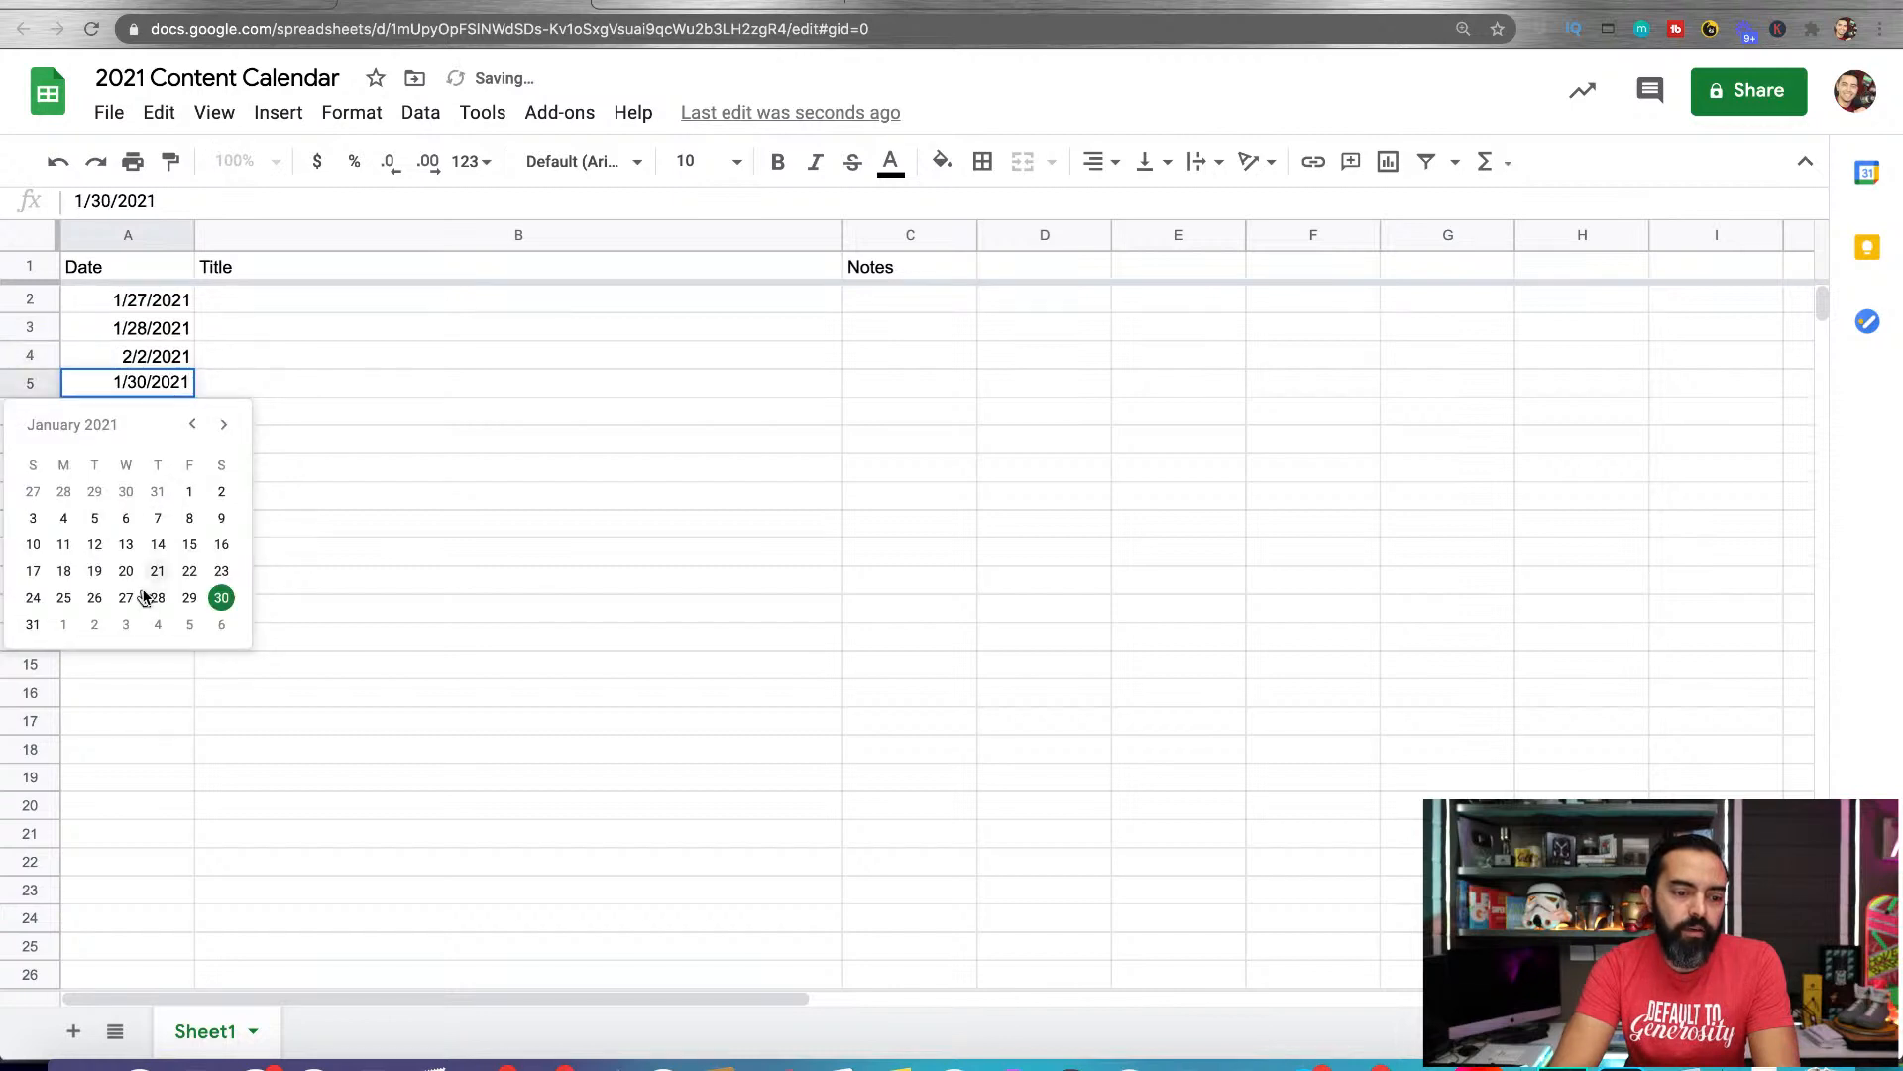
pyautogui.click(152, 625)
pyautogui.doubleClick(164, 412)
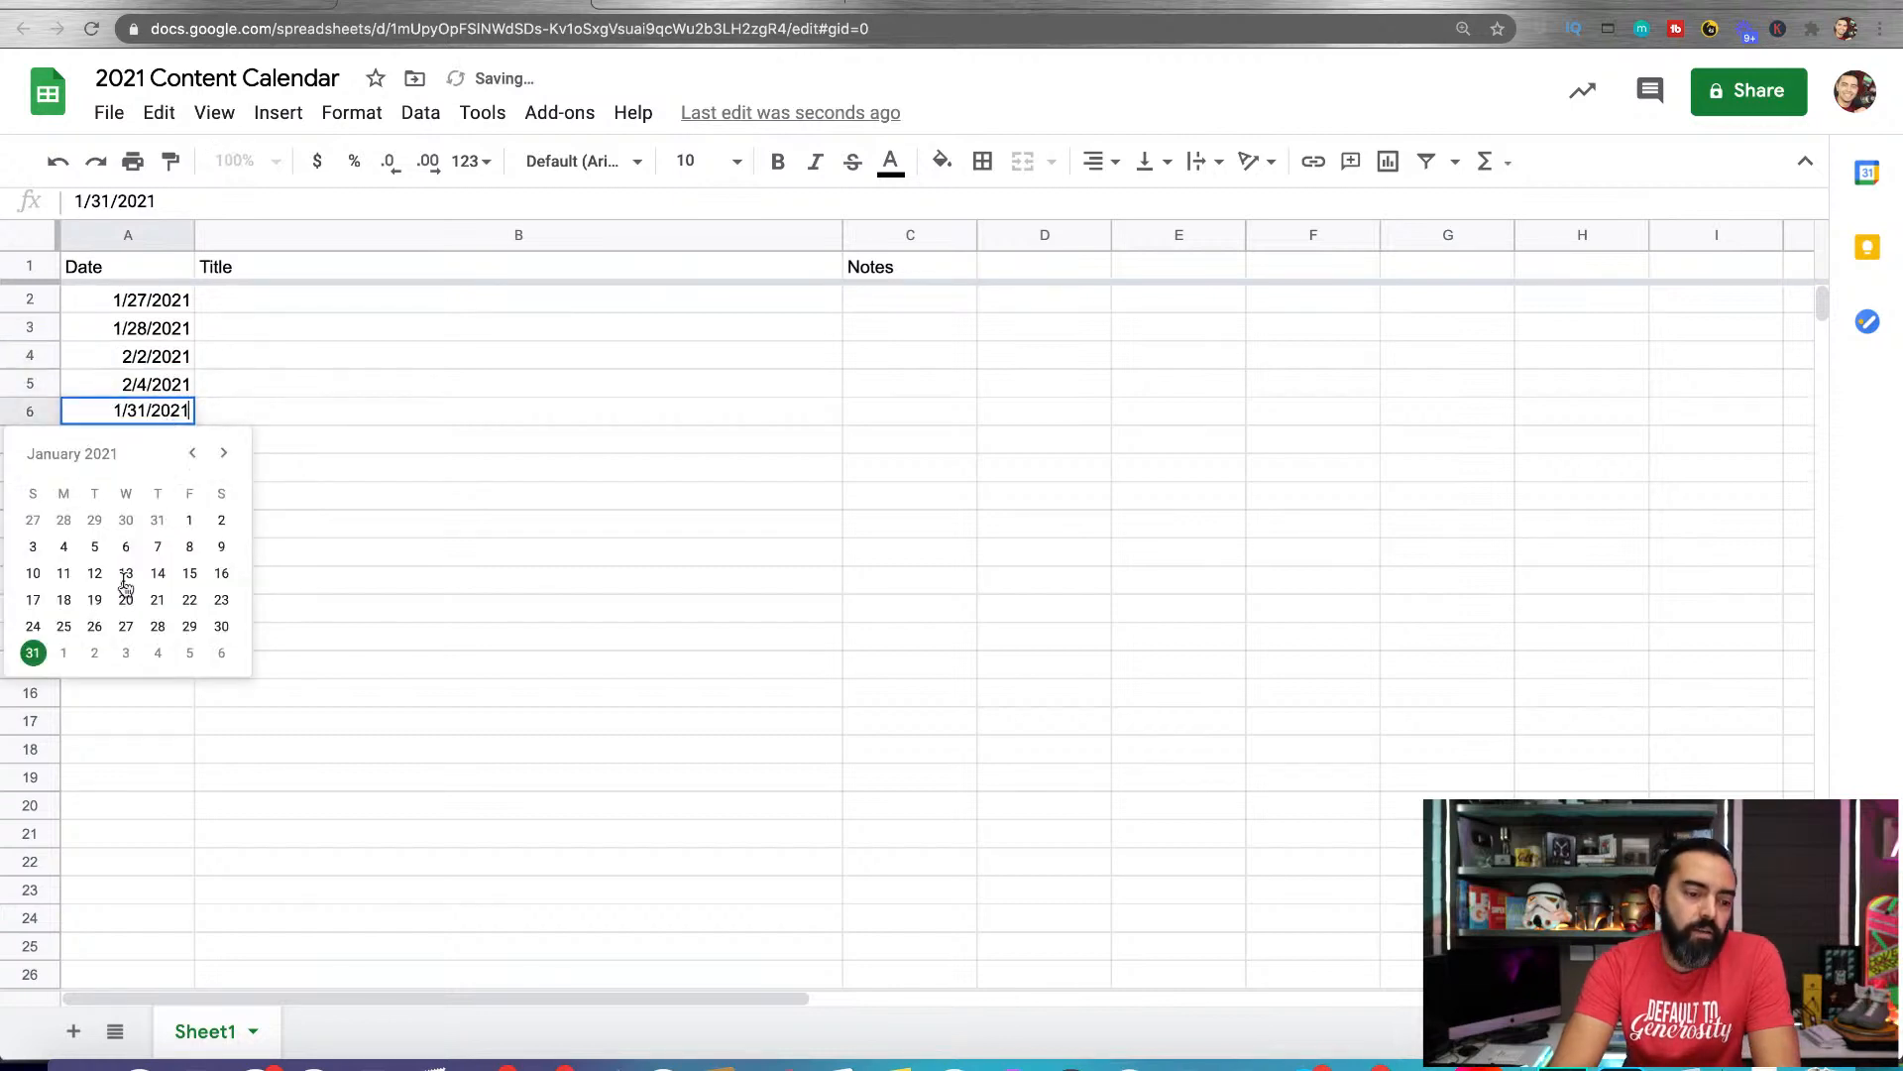
pyautogui.click(168, 332)
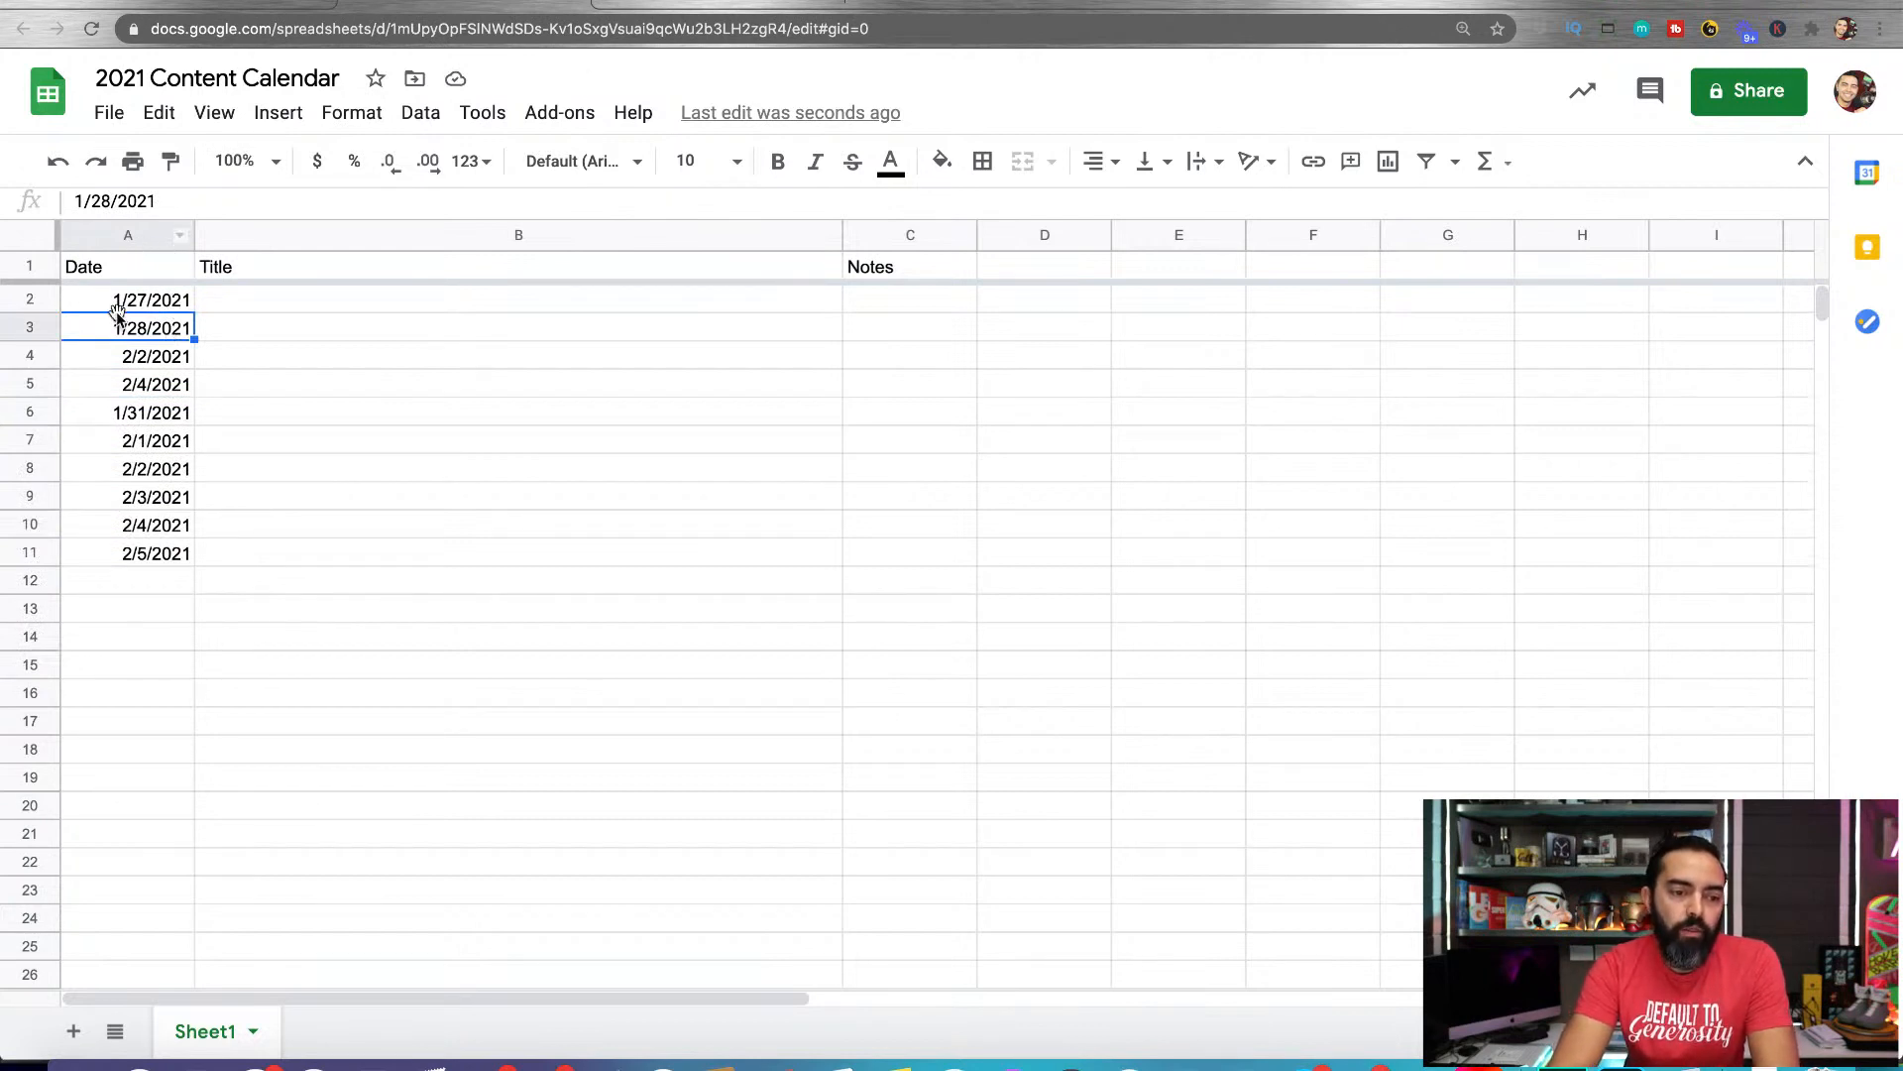
# Apply the Date number format to the whole of column A and check an empty cell below the dates
pyautogui.click(92, 243)
pyautogui.click(150, 319)
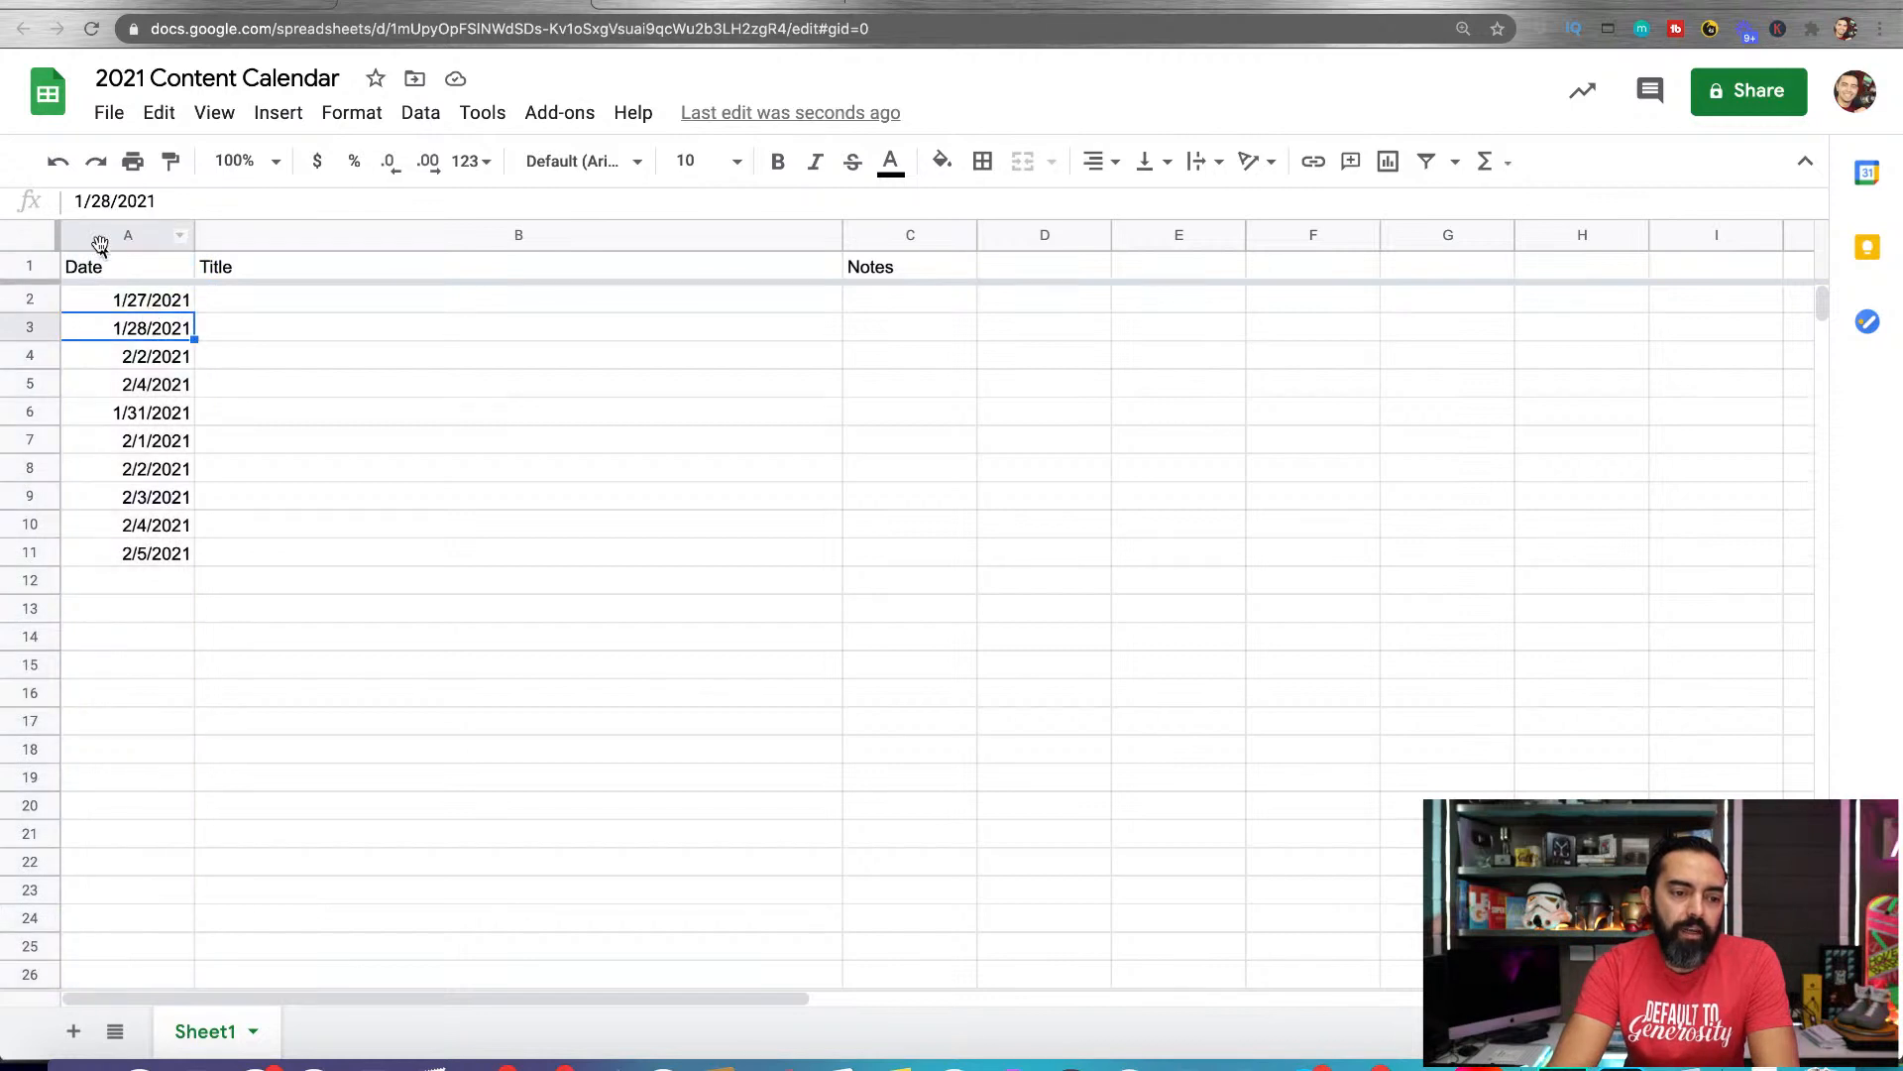
pyautogui.click(99, 243)
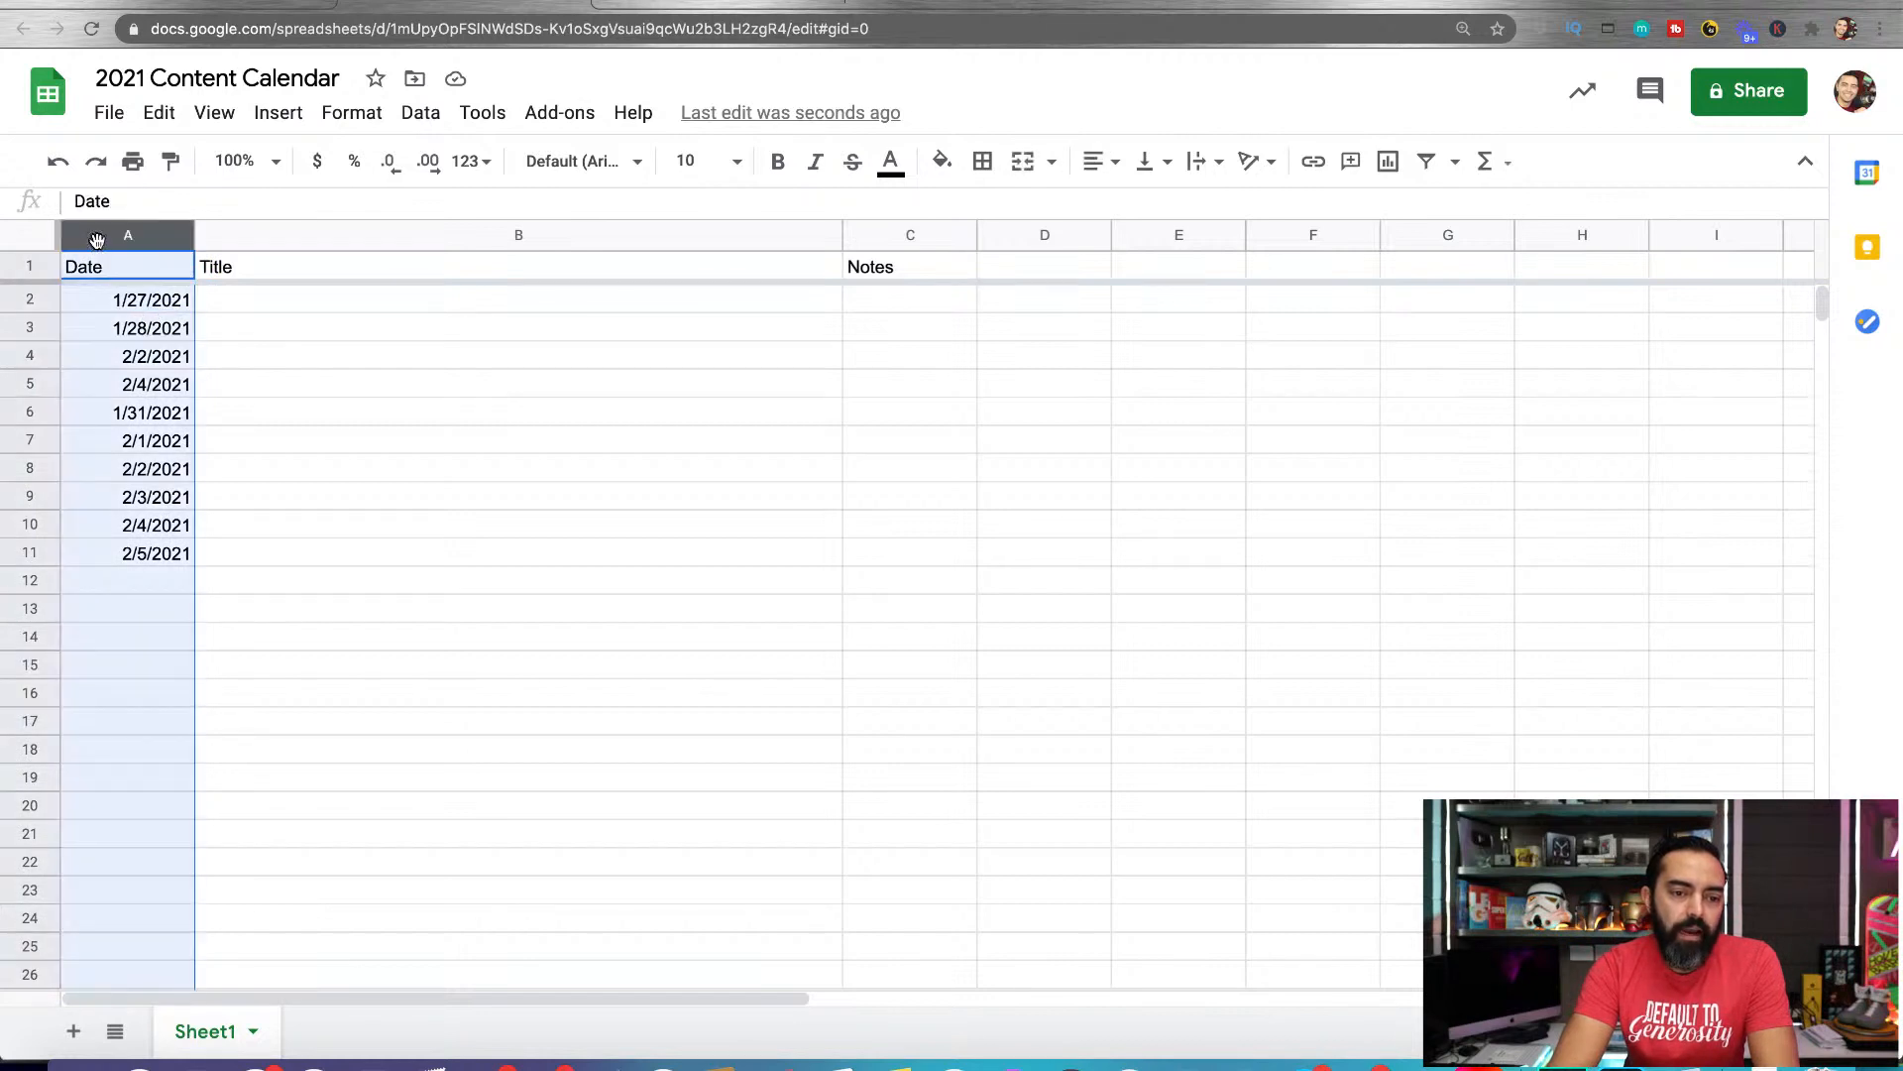
pyautogui.click(354, 115)
pyautogui.moveTo(396, 228)
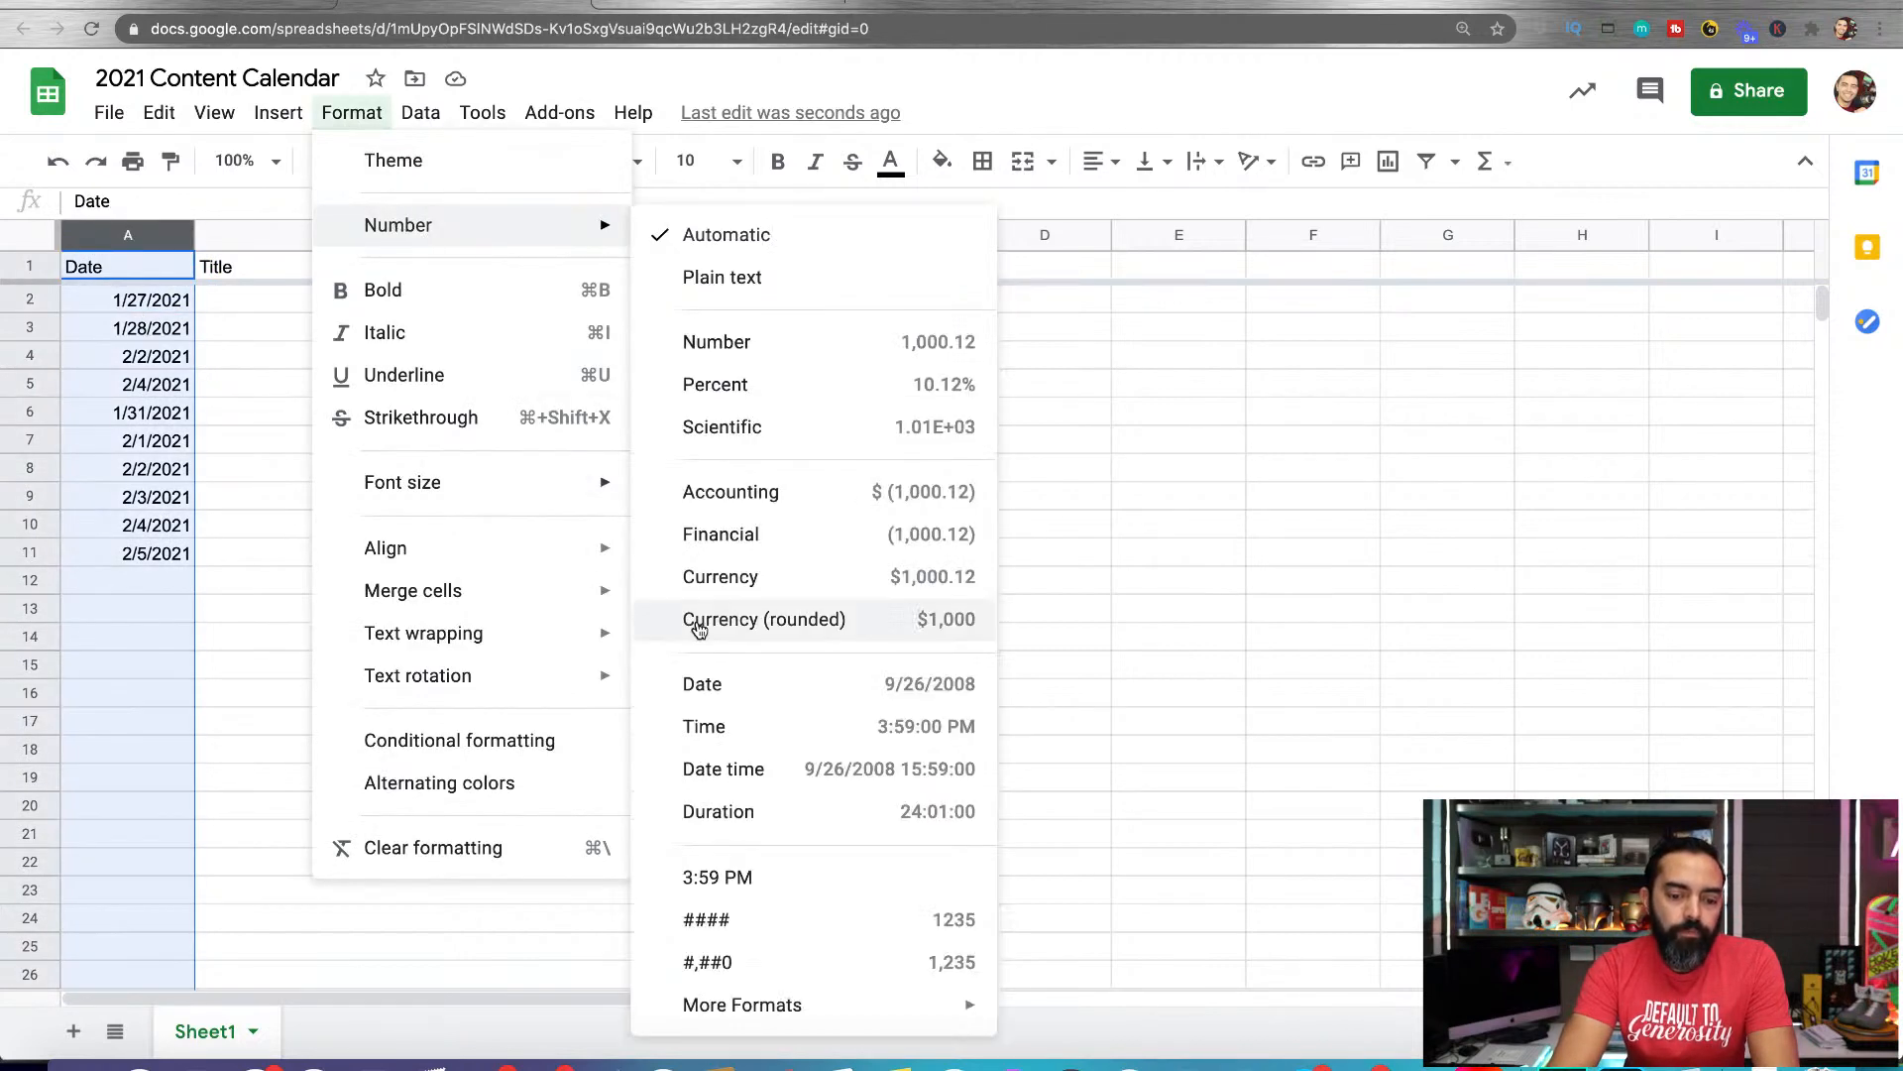
pyautogui.click(699, 684)
pyautogui.click(129, 582)
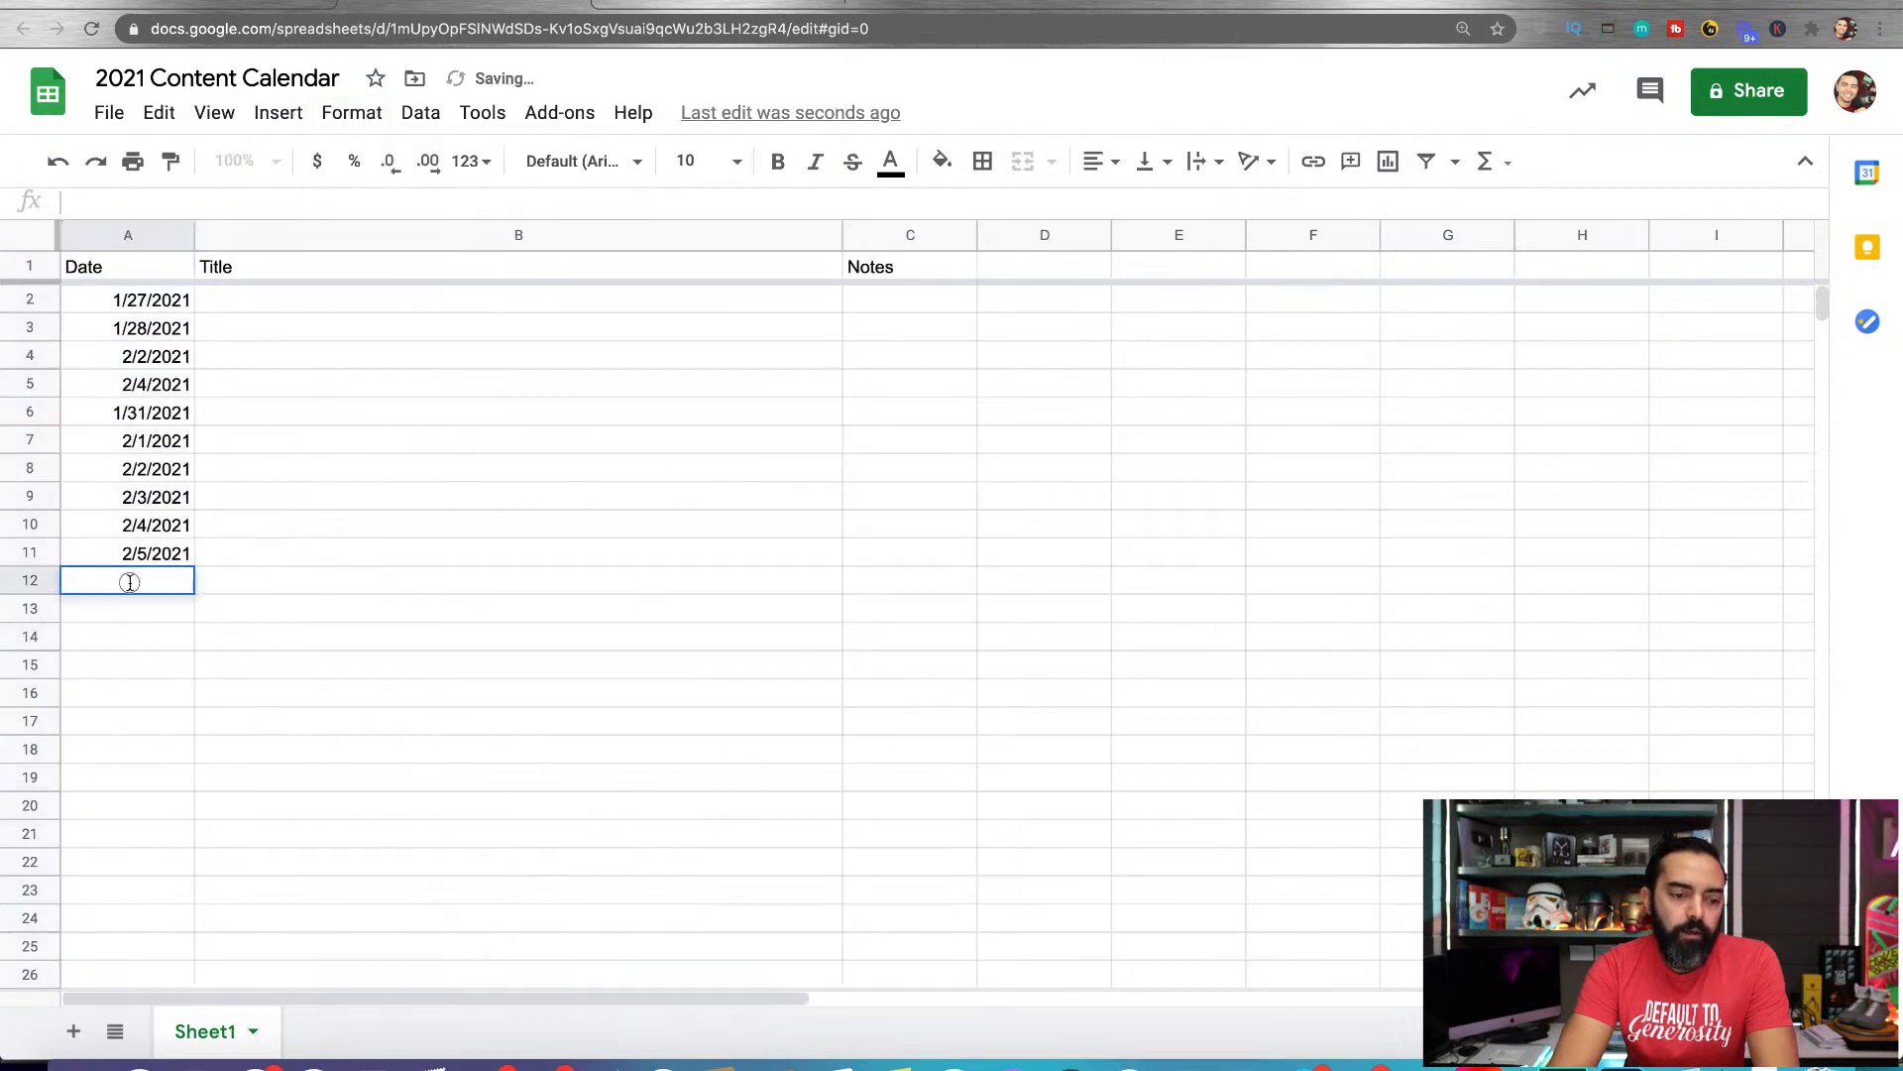
pyautogui.click(161, 557)
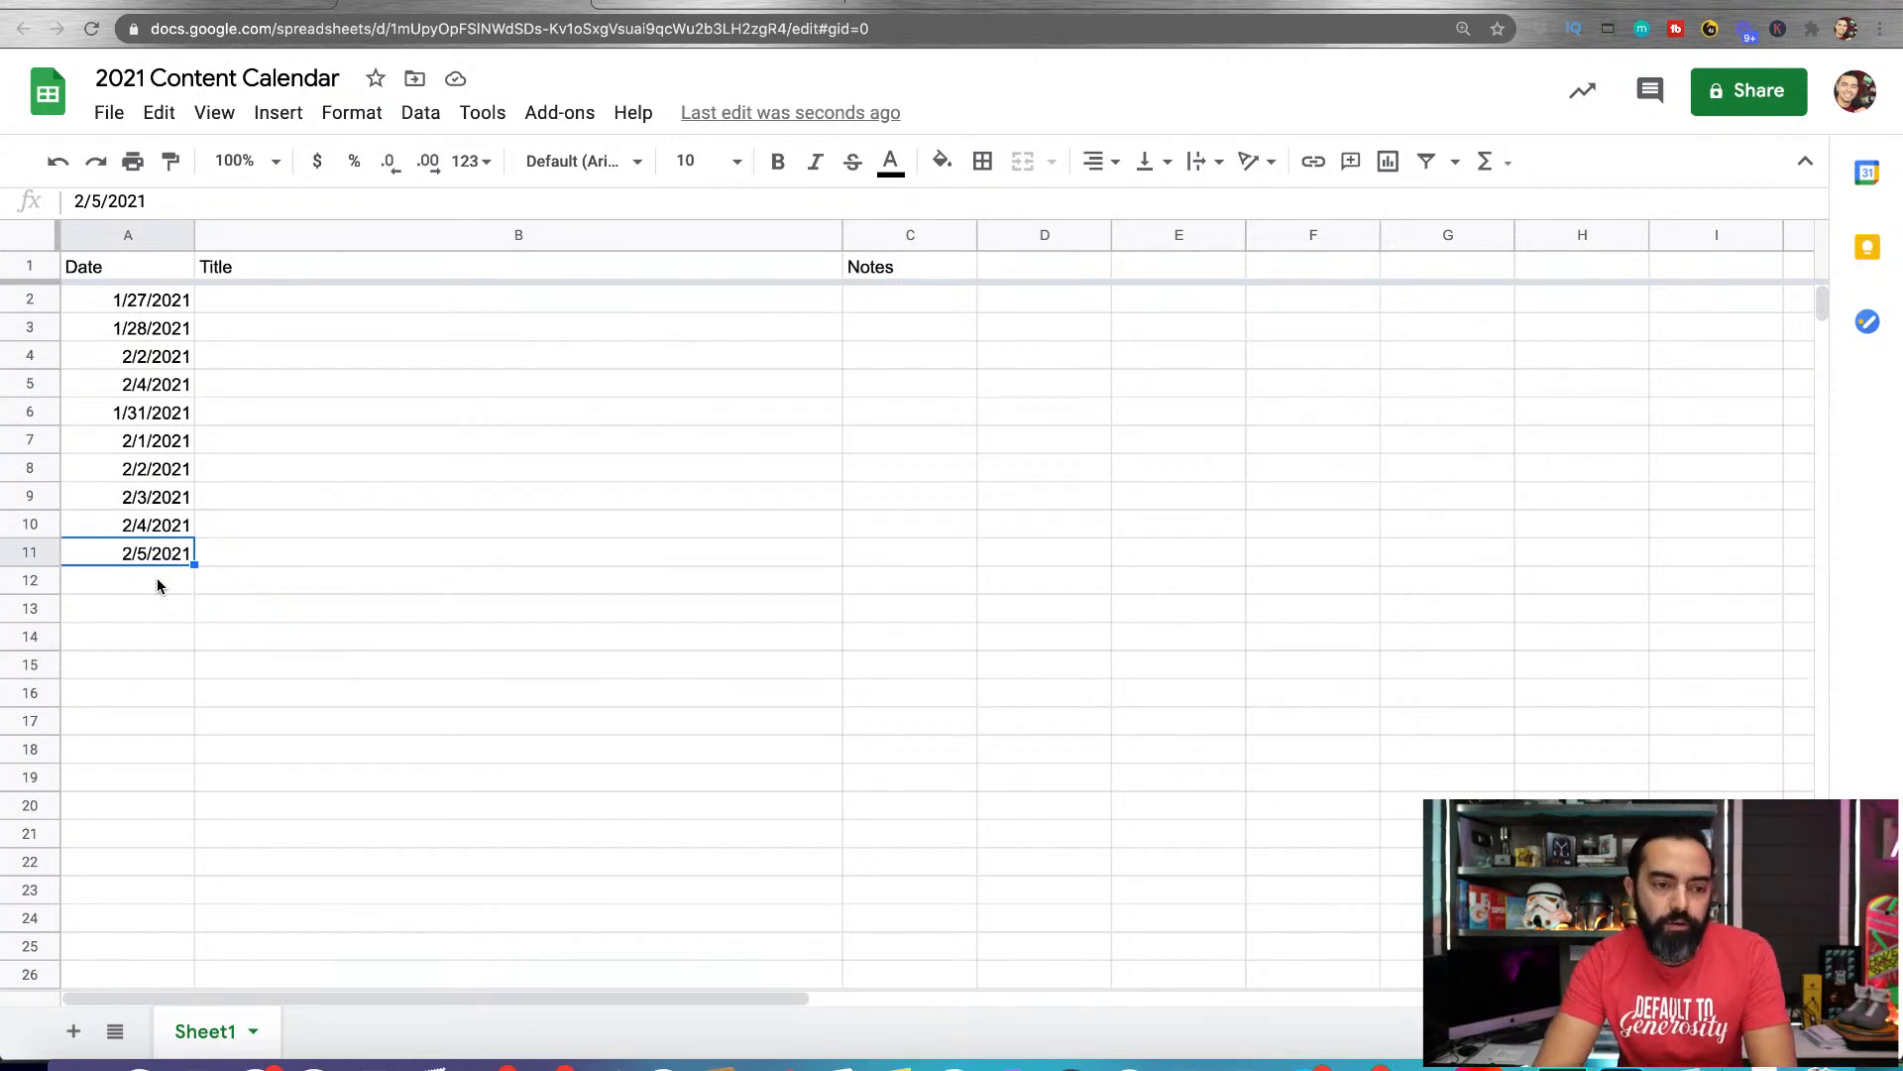
# Choose 2/10/2021 as the date in cell A10 and 2/16/2021 in cell A11
pyautogui.click(406, 303)
pyautogui.click(156, 303)
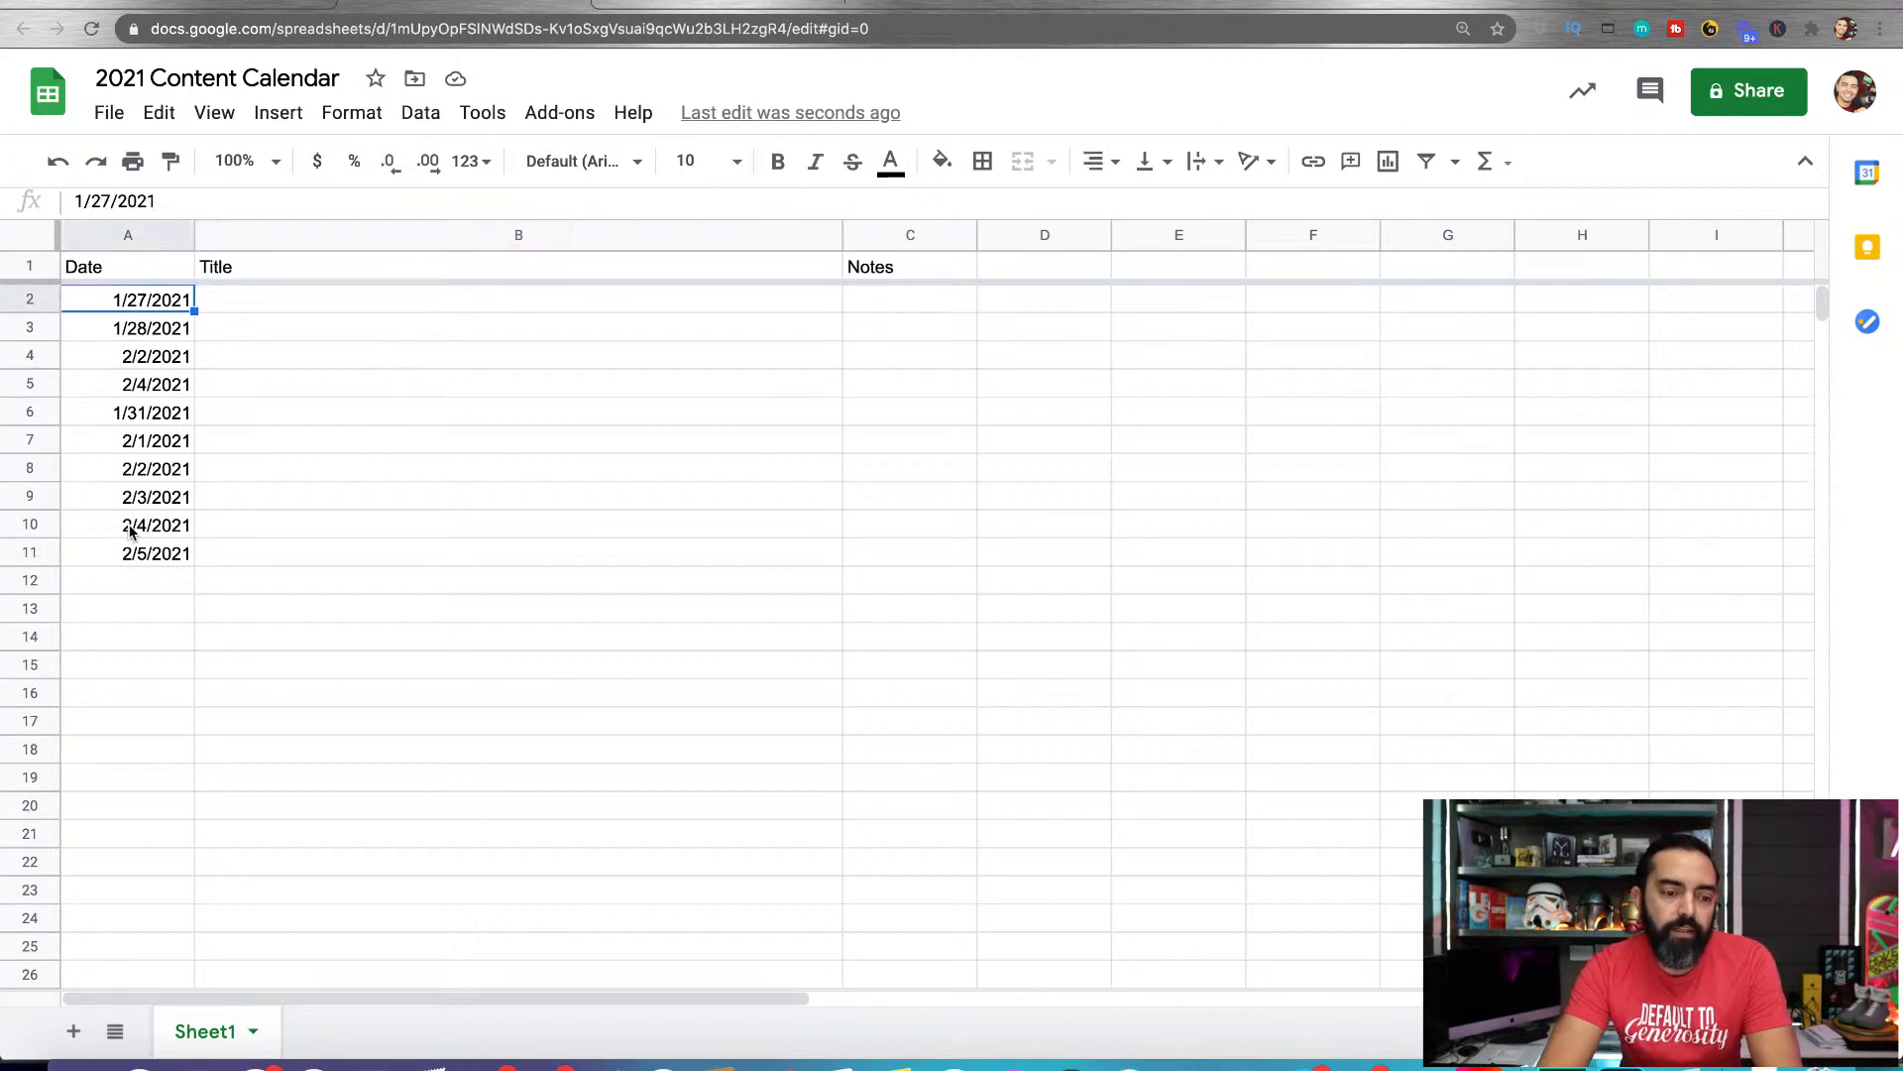
pyautogui.doubleClick(170, 530)
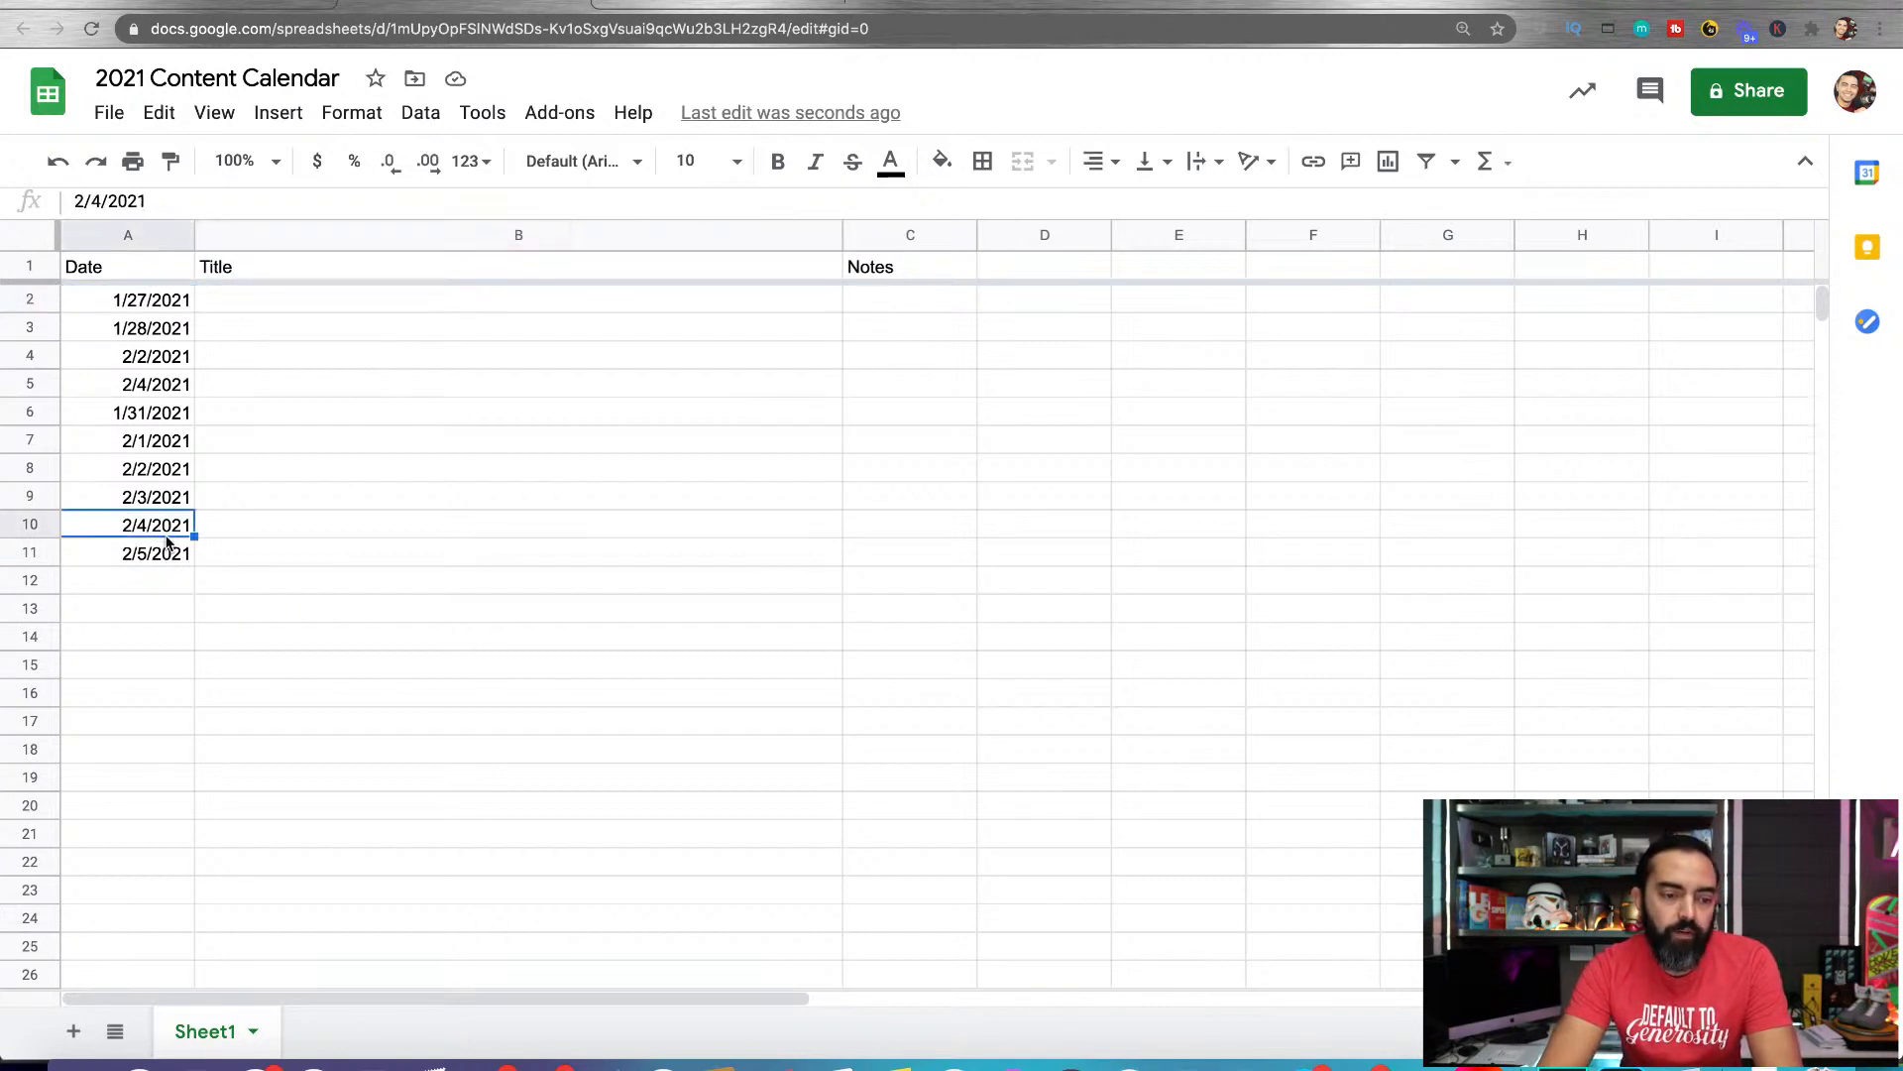
pyautogui.click(150, 658)
pyautogui.doubleClick(156, 554)
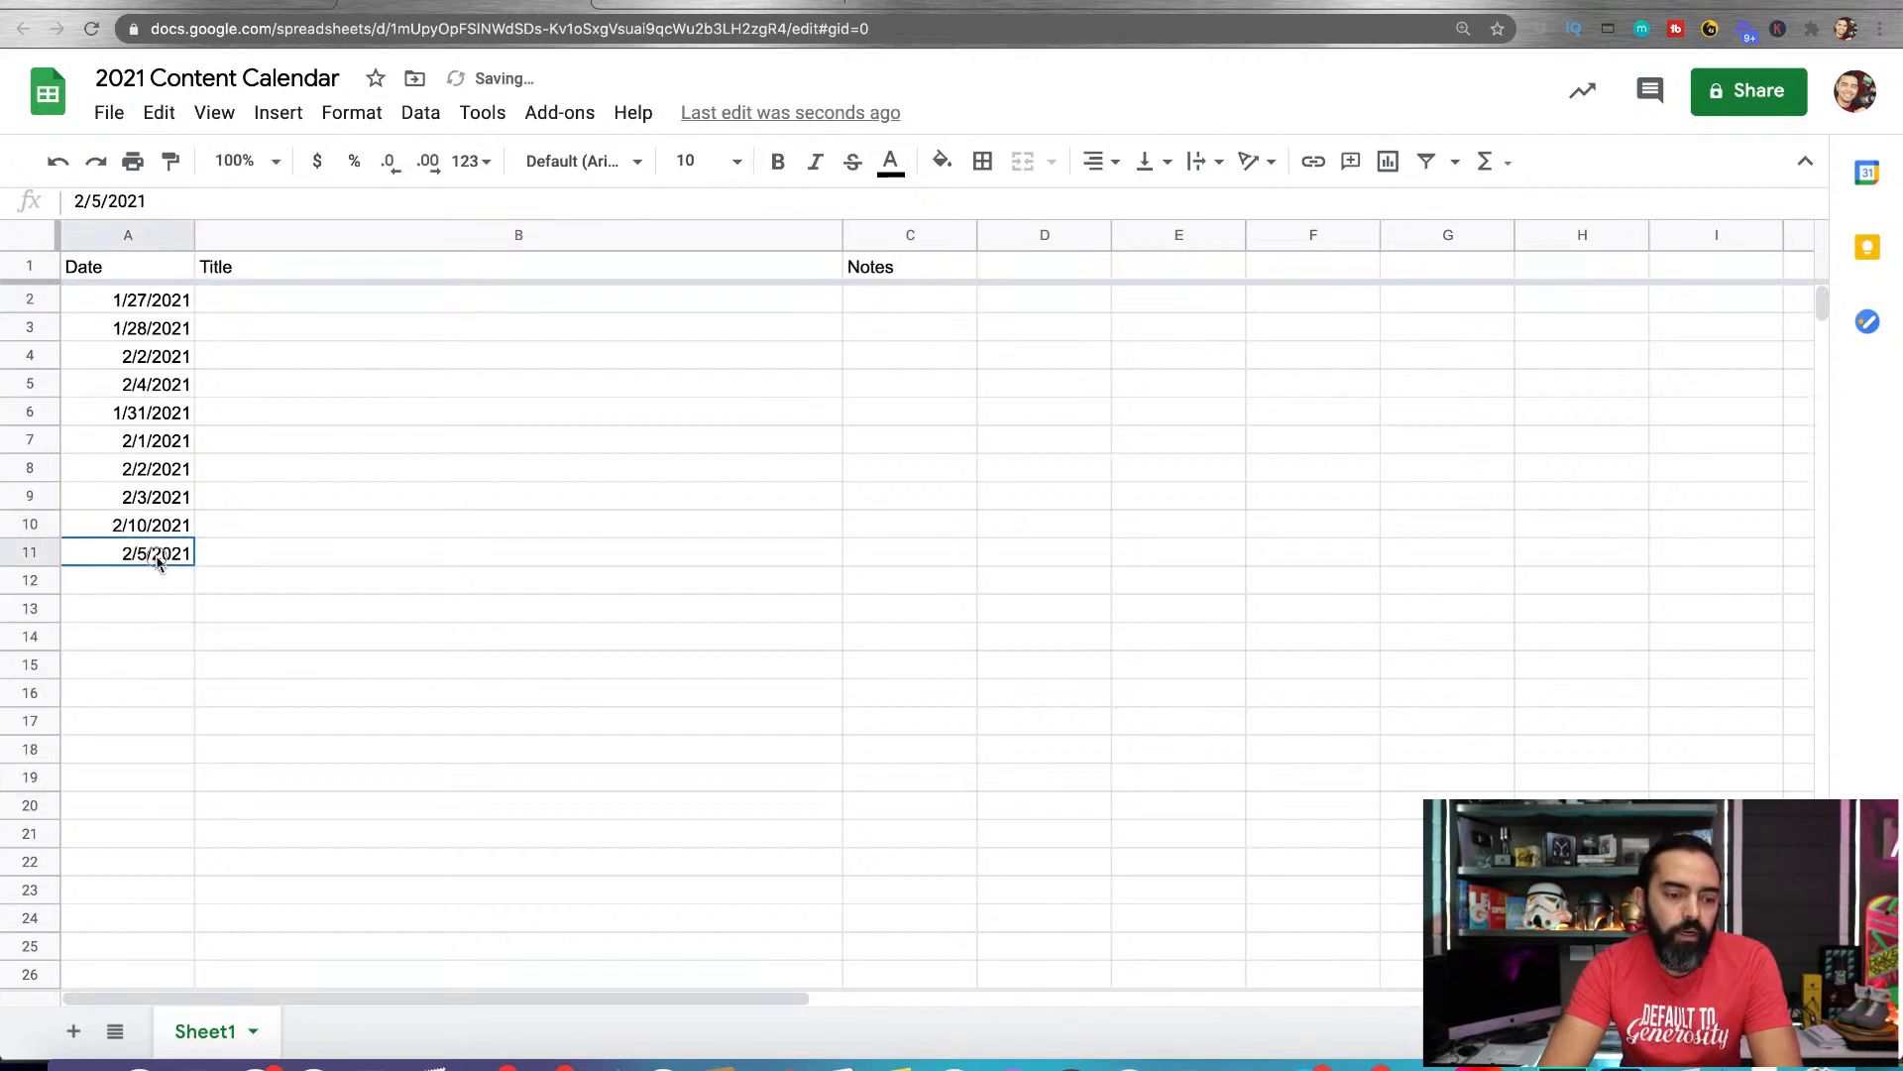
pyautogui.click(96, 719)
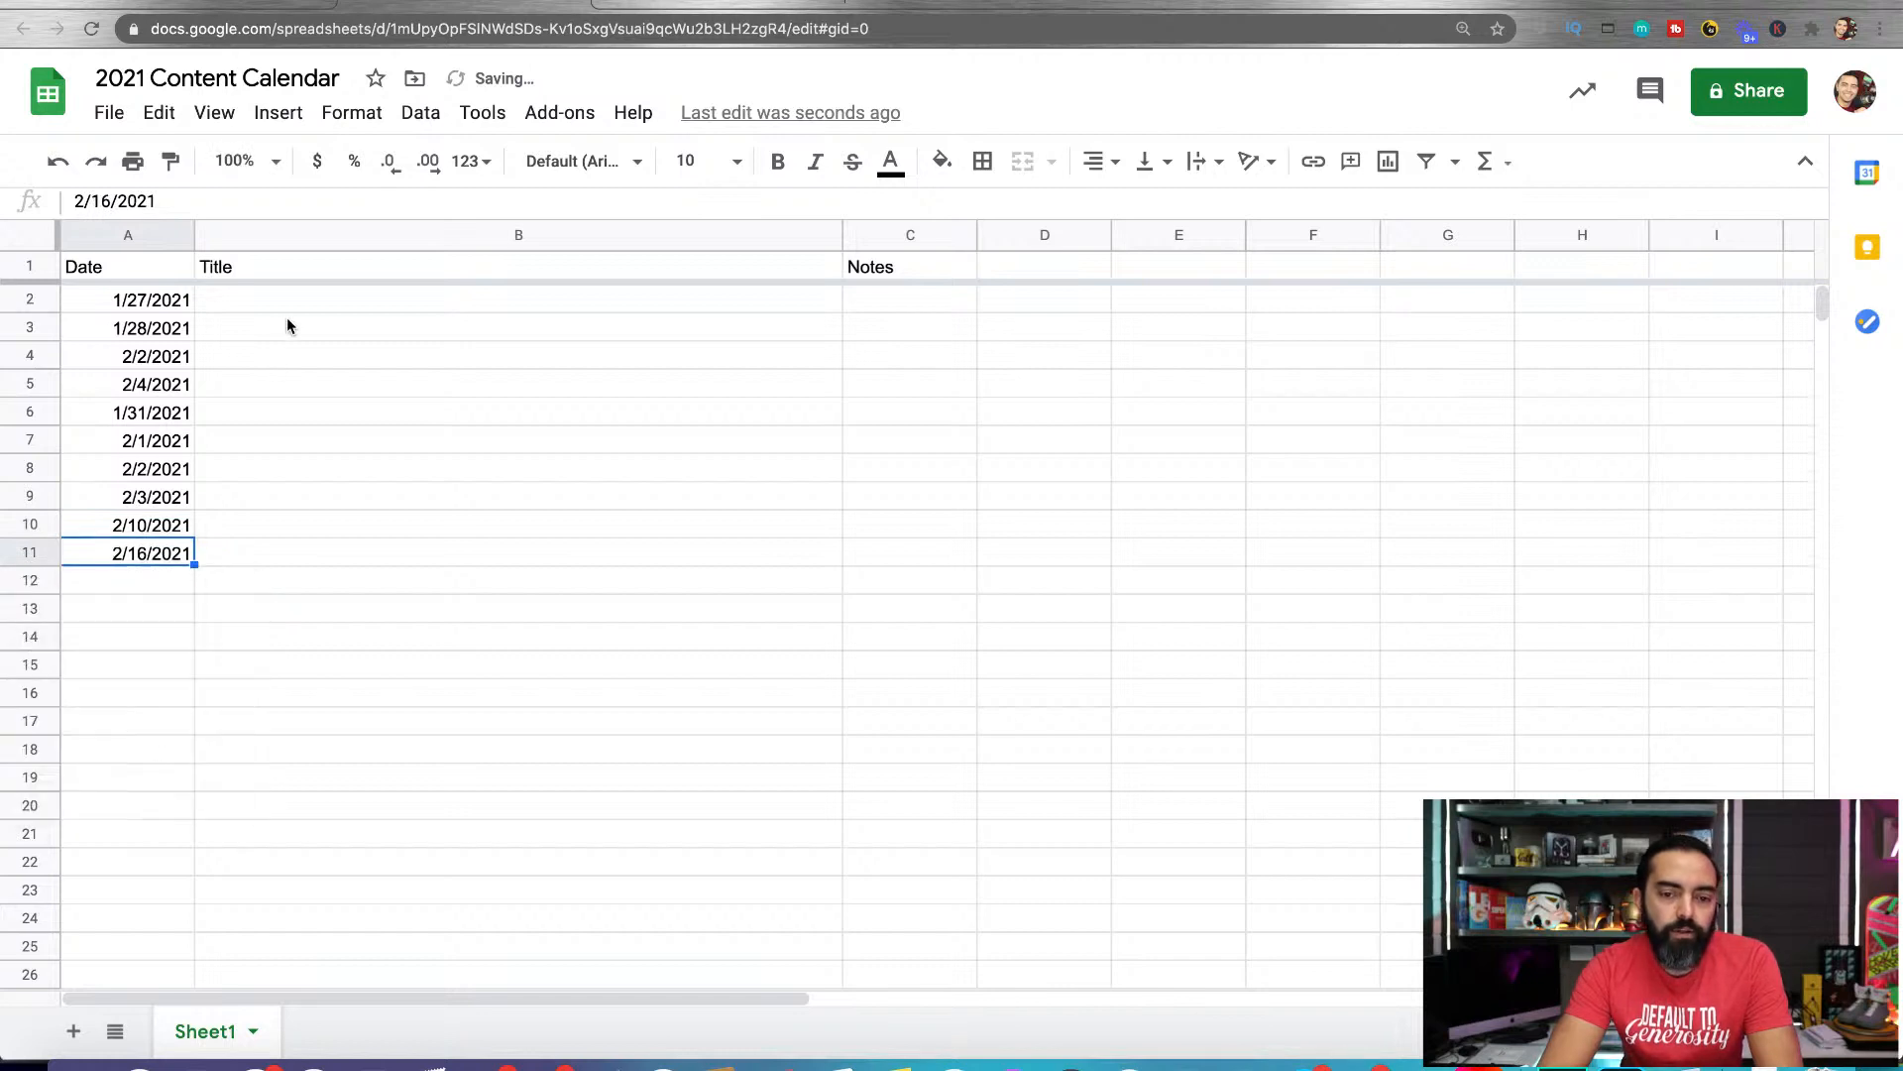
# Widen the Notes column C to slightly more than the width of the Title column
pyautogui.moveTo(975, 238); pyautogui.dragTo(1568, 238)
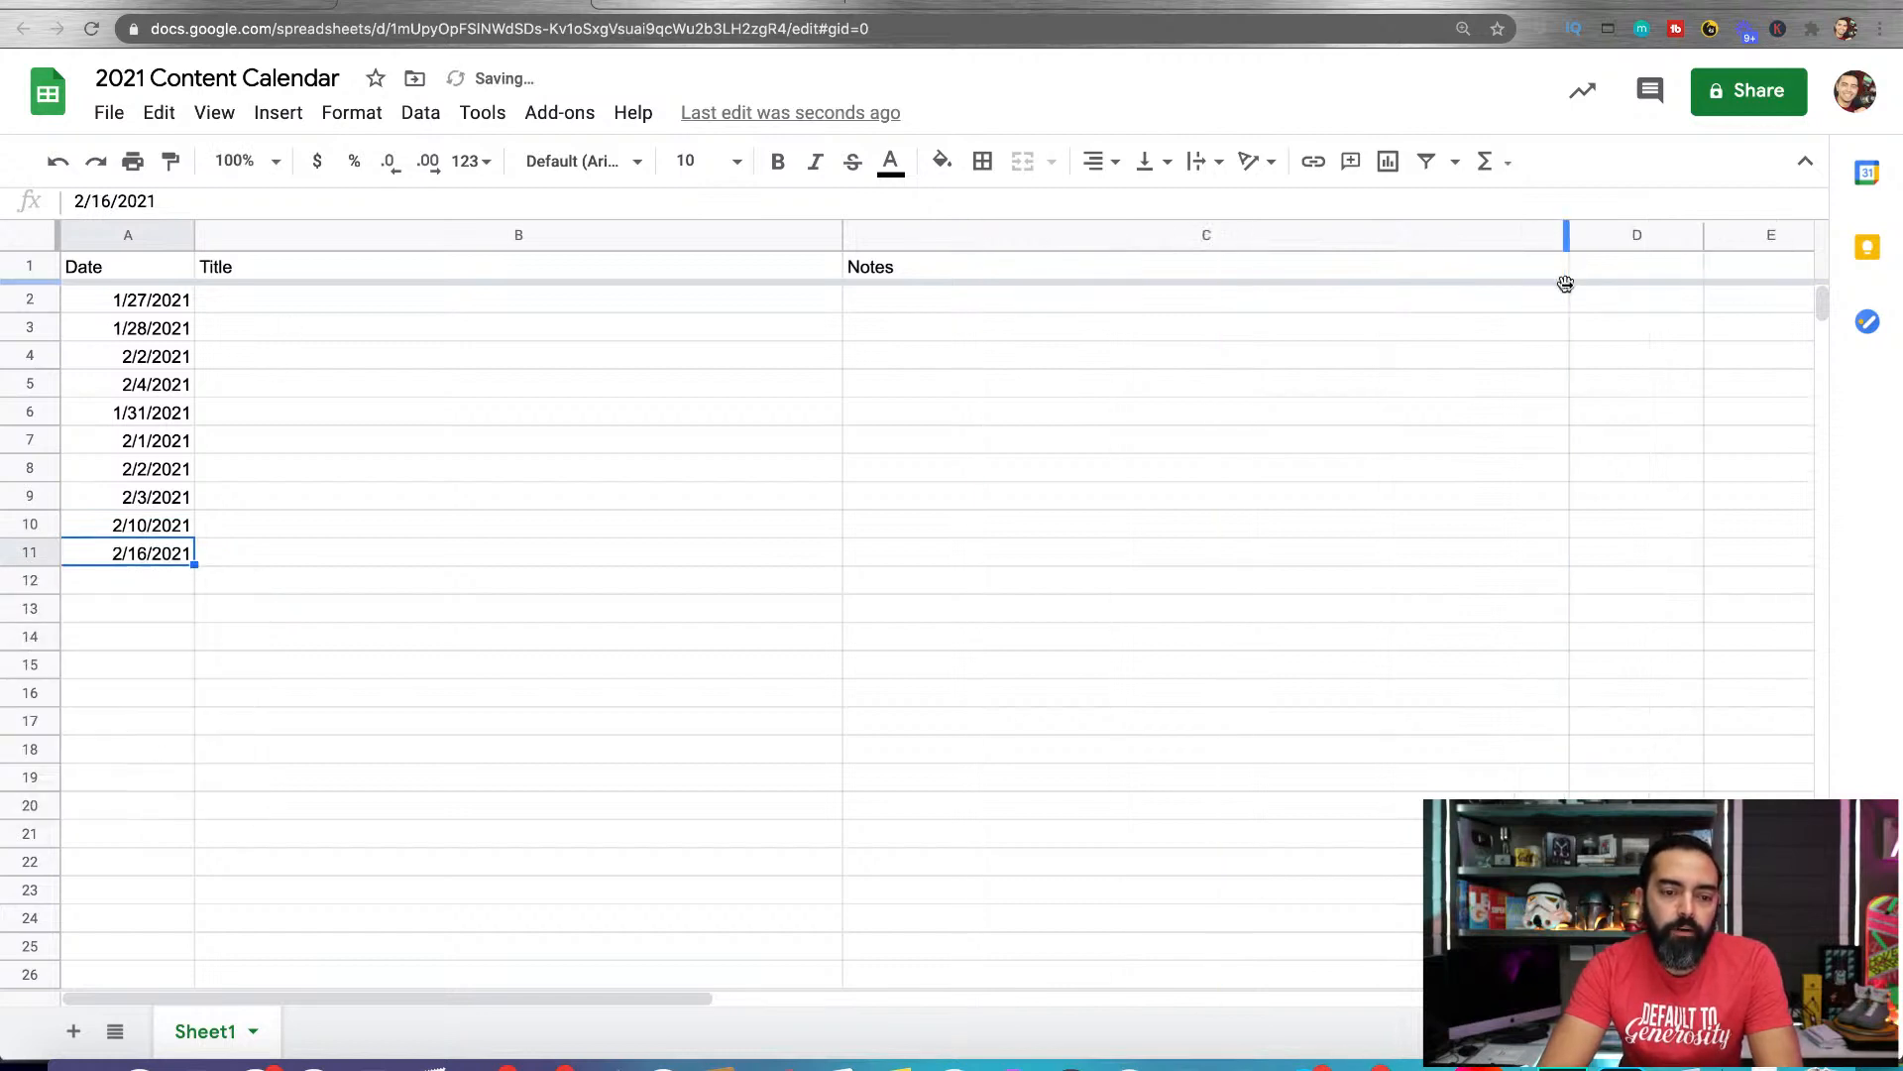
pyautogui.scroll(-2, 1007, 357)
pyautogui.scroll(2, 1007, 357)
pyautogui.scroll(-2, 1007, 357)
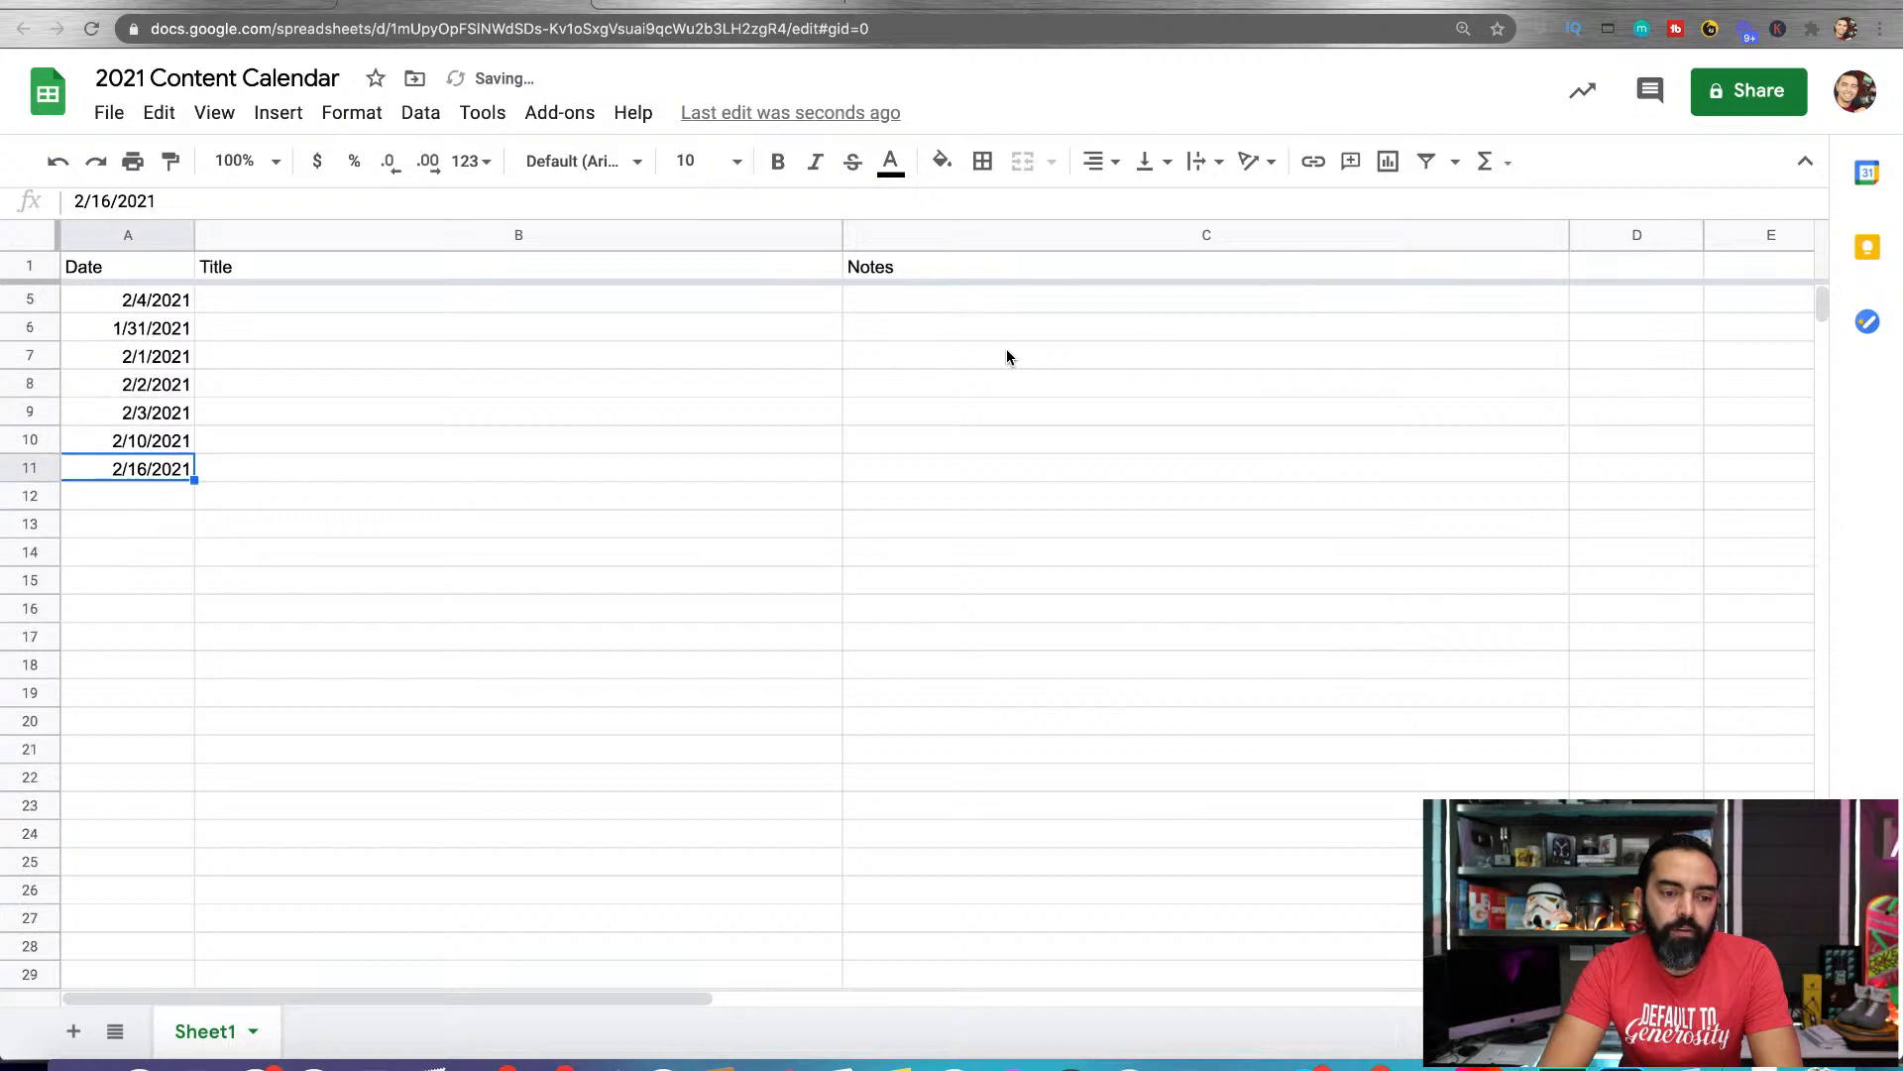
pyautogui.scroll(2, 1007, 357)
pyautogui.click(530, 308)
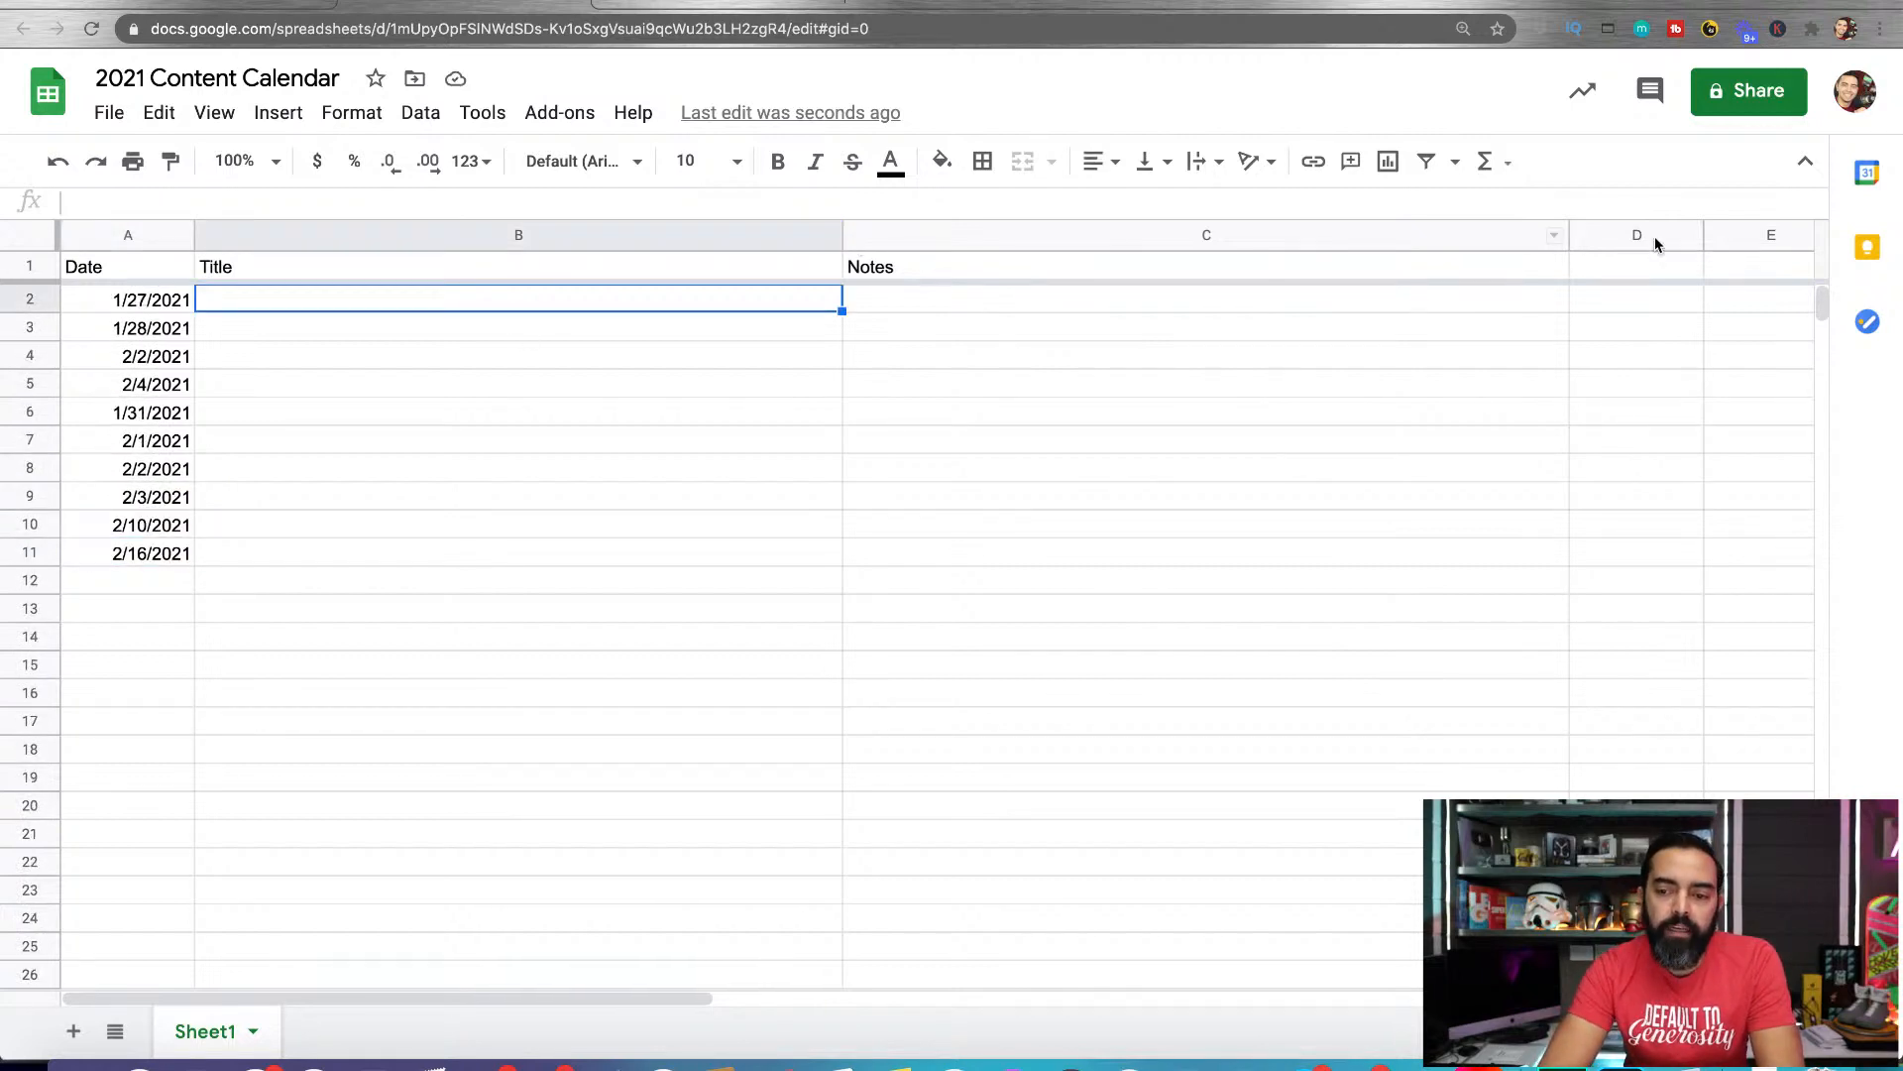
# Add the header "Published?" in cell D1, beside Notes
pyautogui.click(1588, 270)
pyautogui.write('Pub')
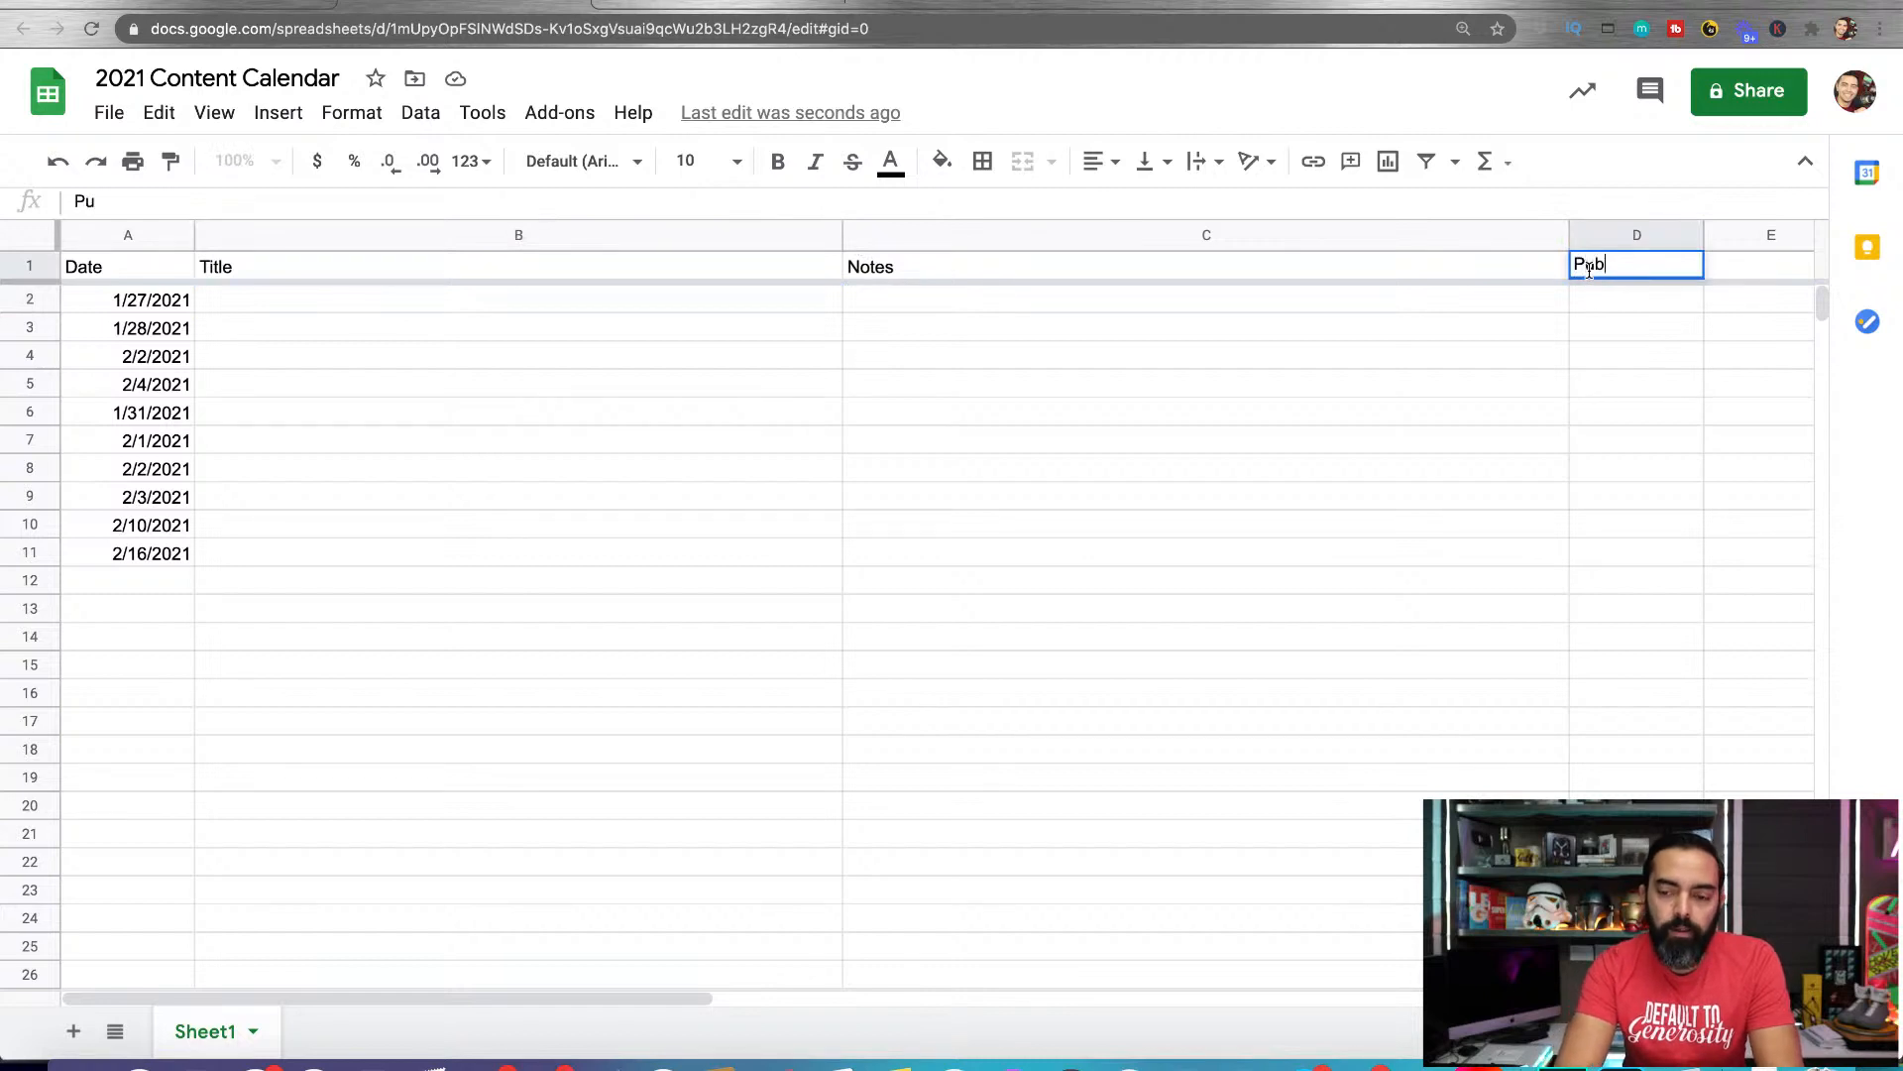
pyautogui.write('lished?')
pyautogui.press('Return')
# Add the header "Link?" in cell E1 and widen column E to nearly twice its default width
pyautogui.click(1757, 262)
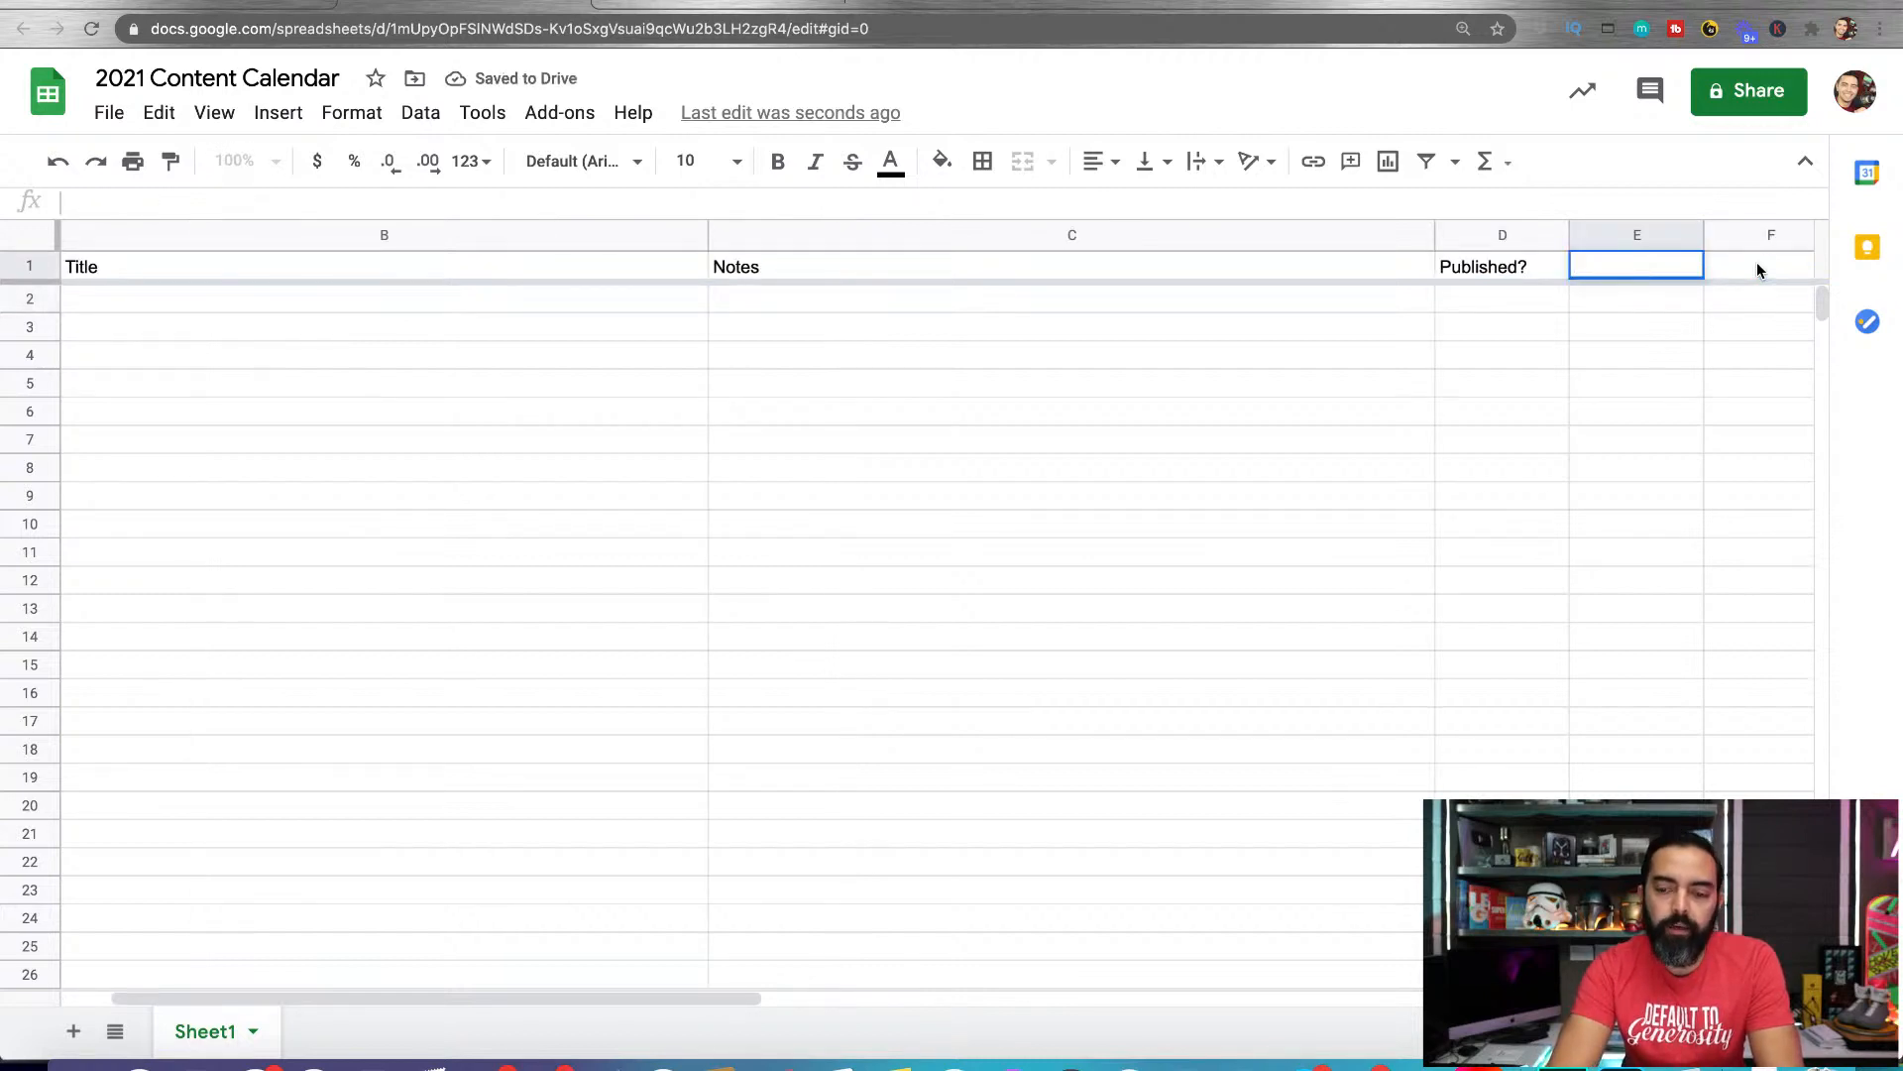
pyautogui.write('Link?')
pyautogui.press('Return')
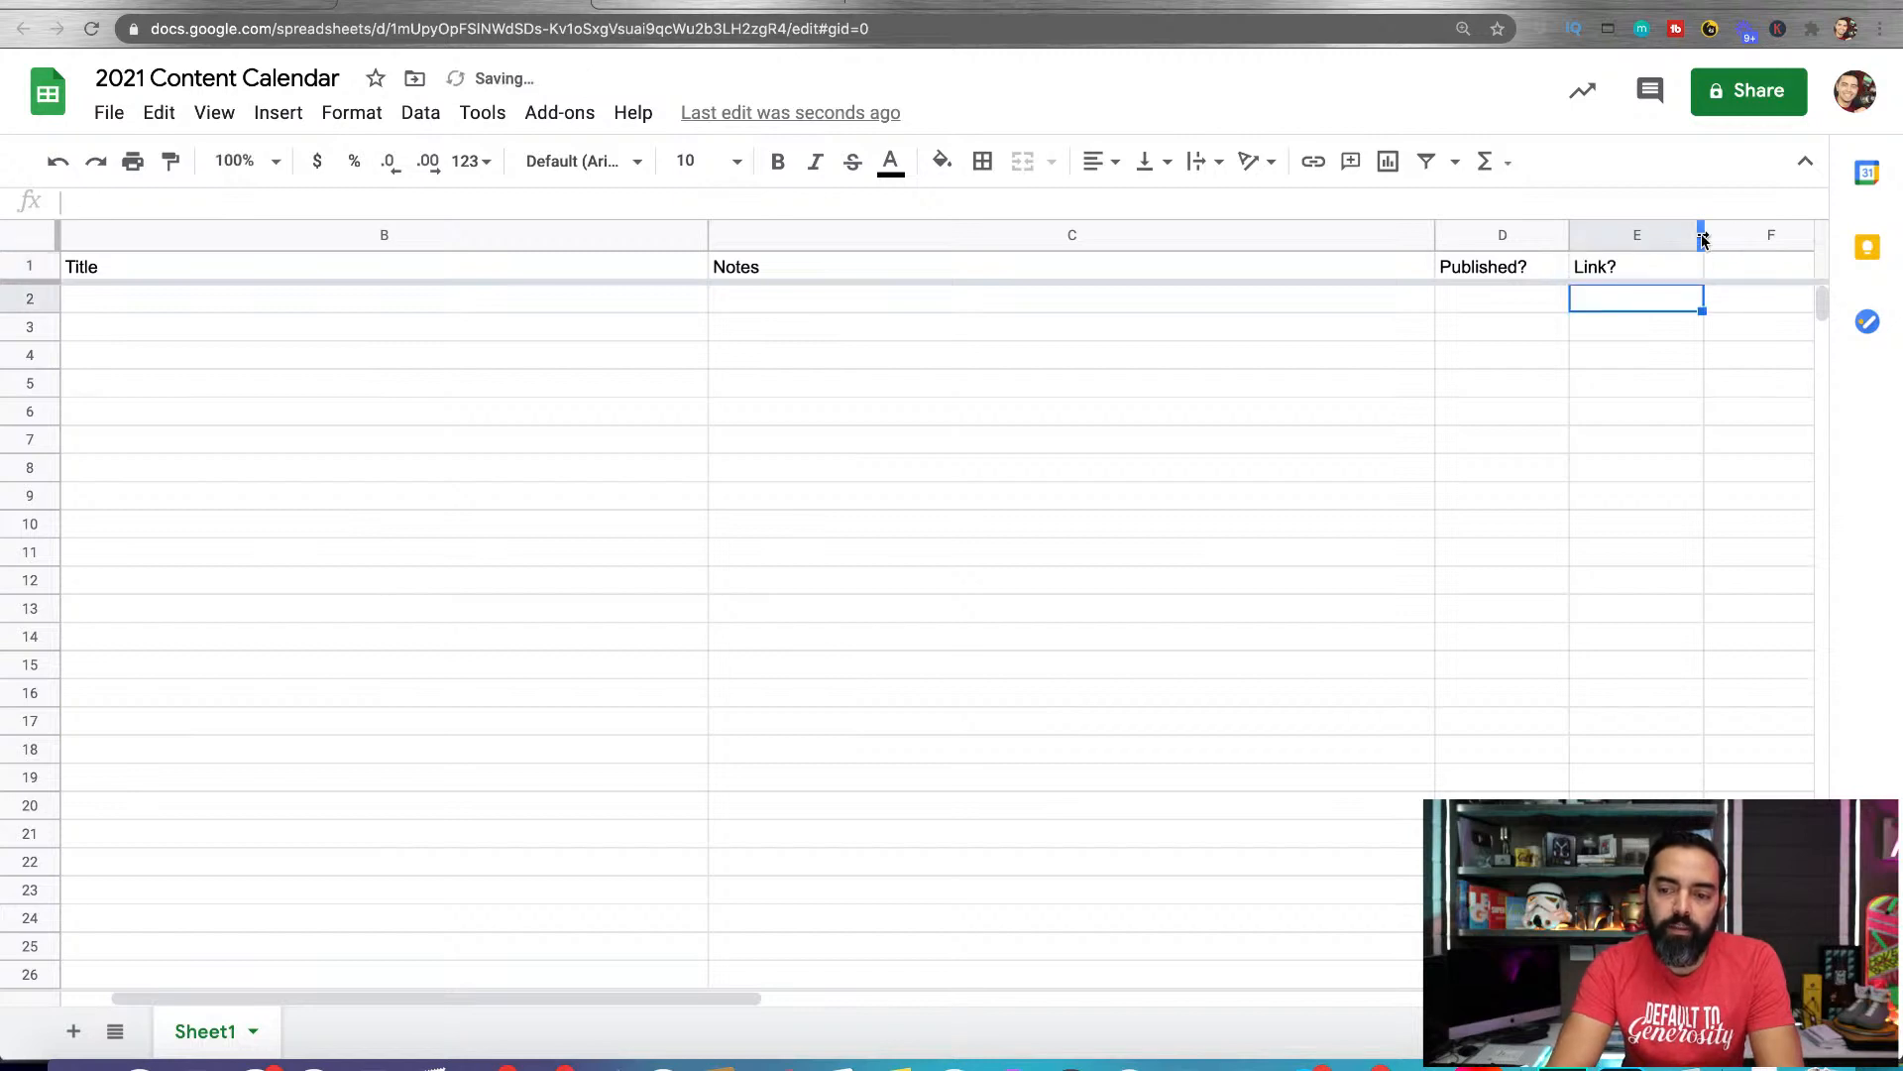
pyautogui.moveTo(1701, 235); pyautogui.dragTo(1800, 235)
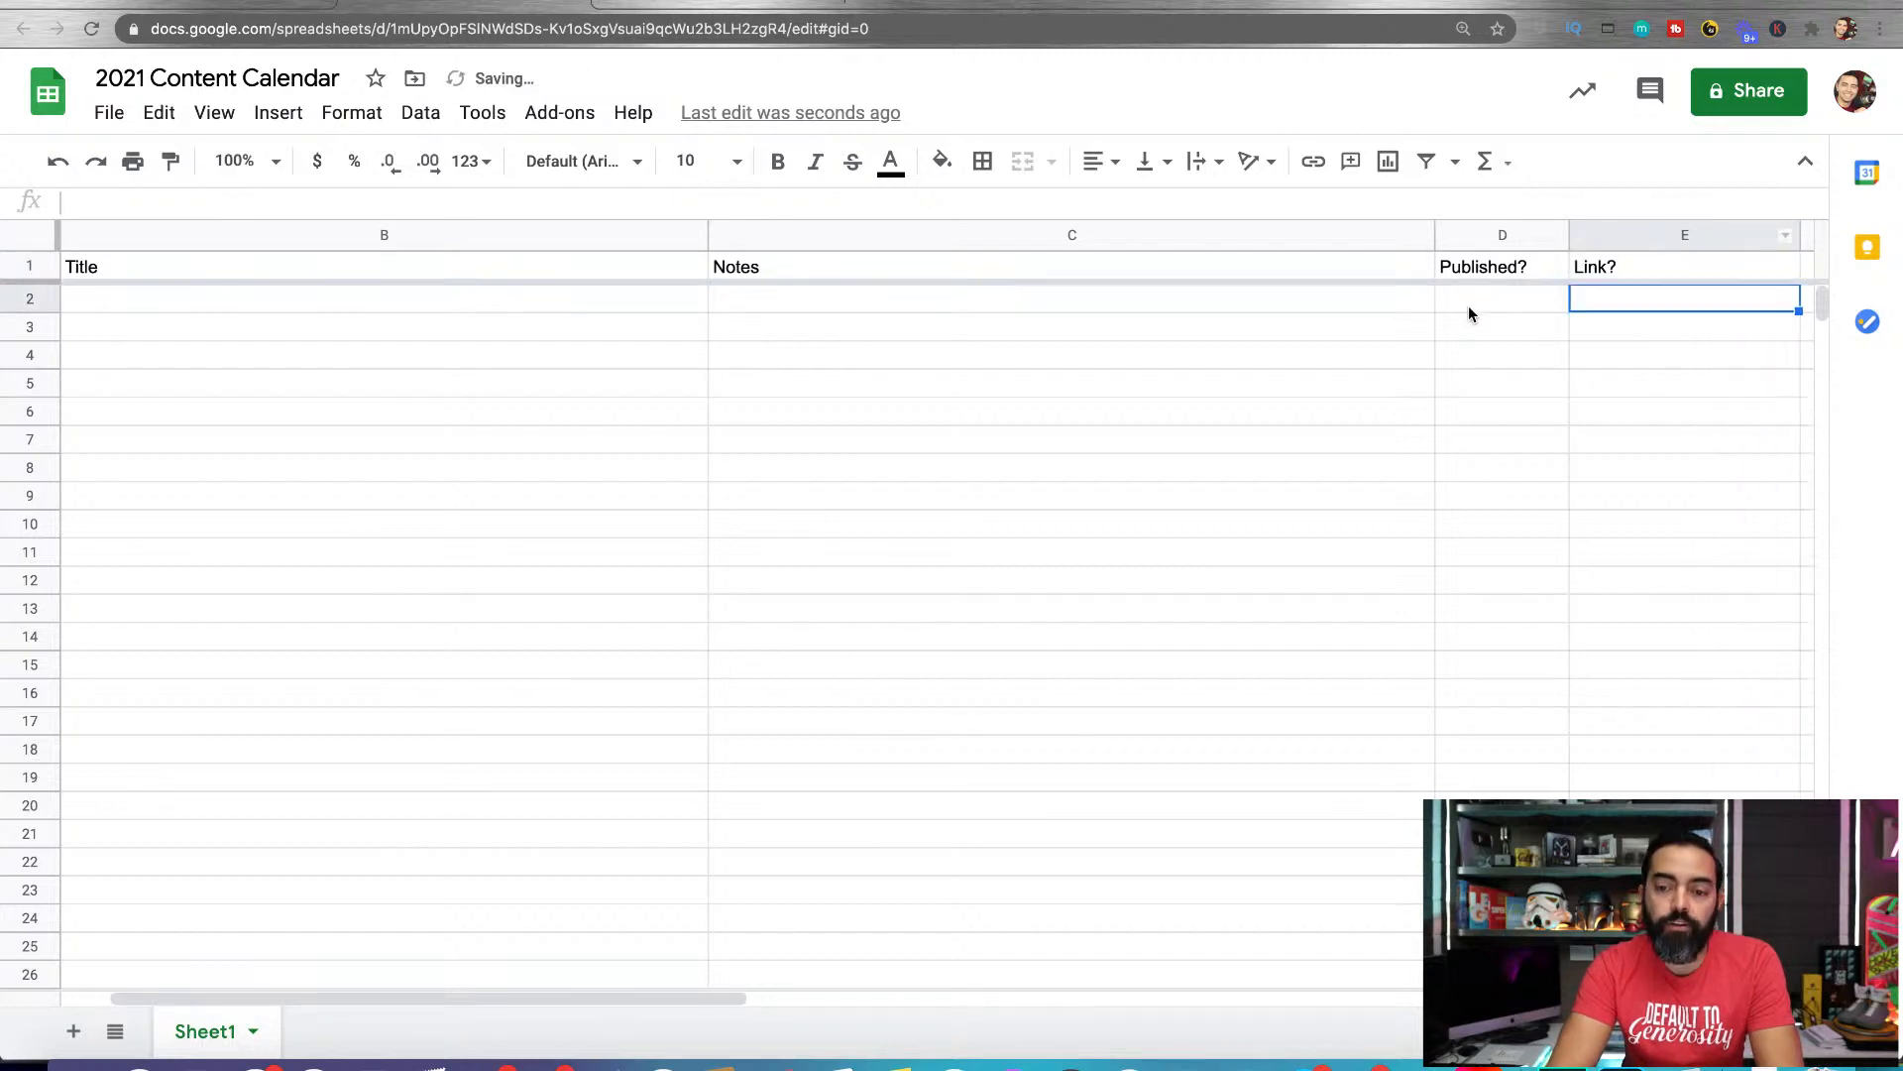
# Set the text wrapping of the entire Link? column to Clip
pyautogui.click(1609, 234)
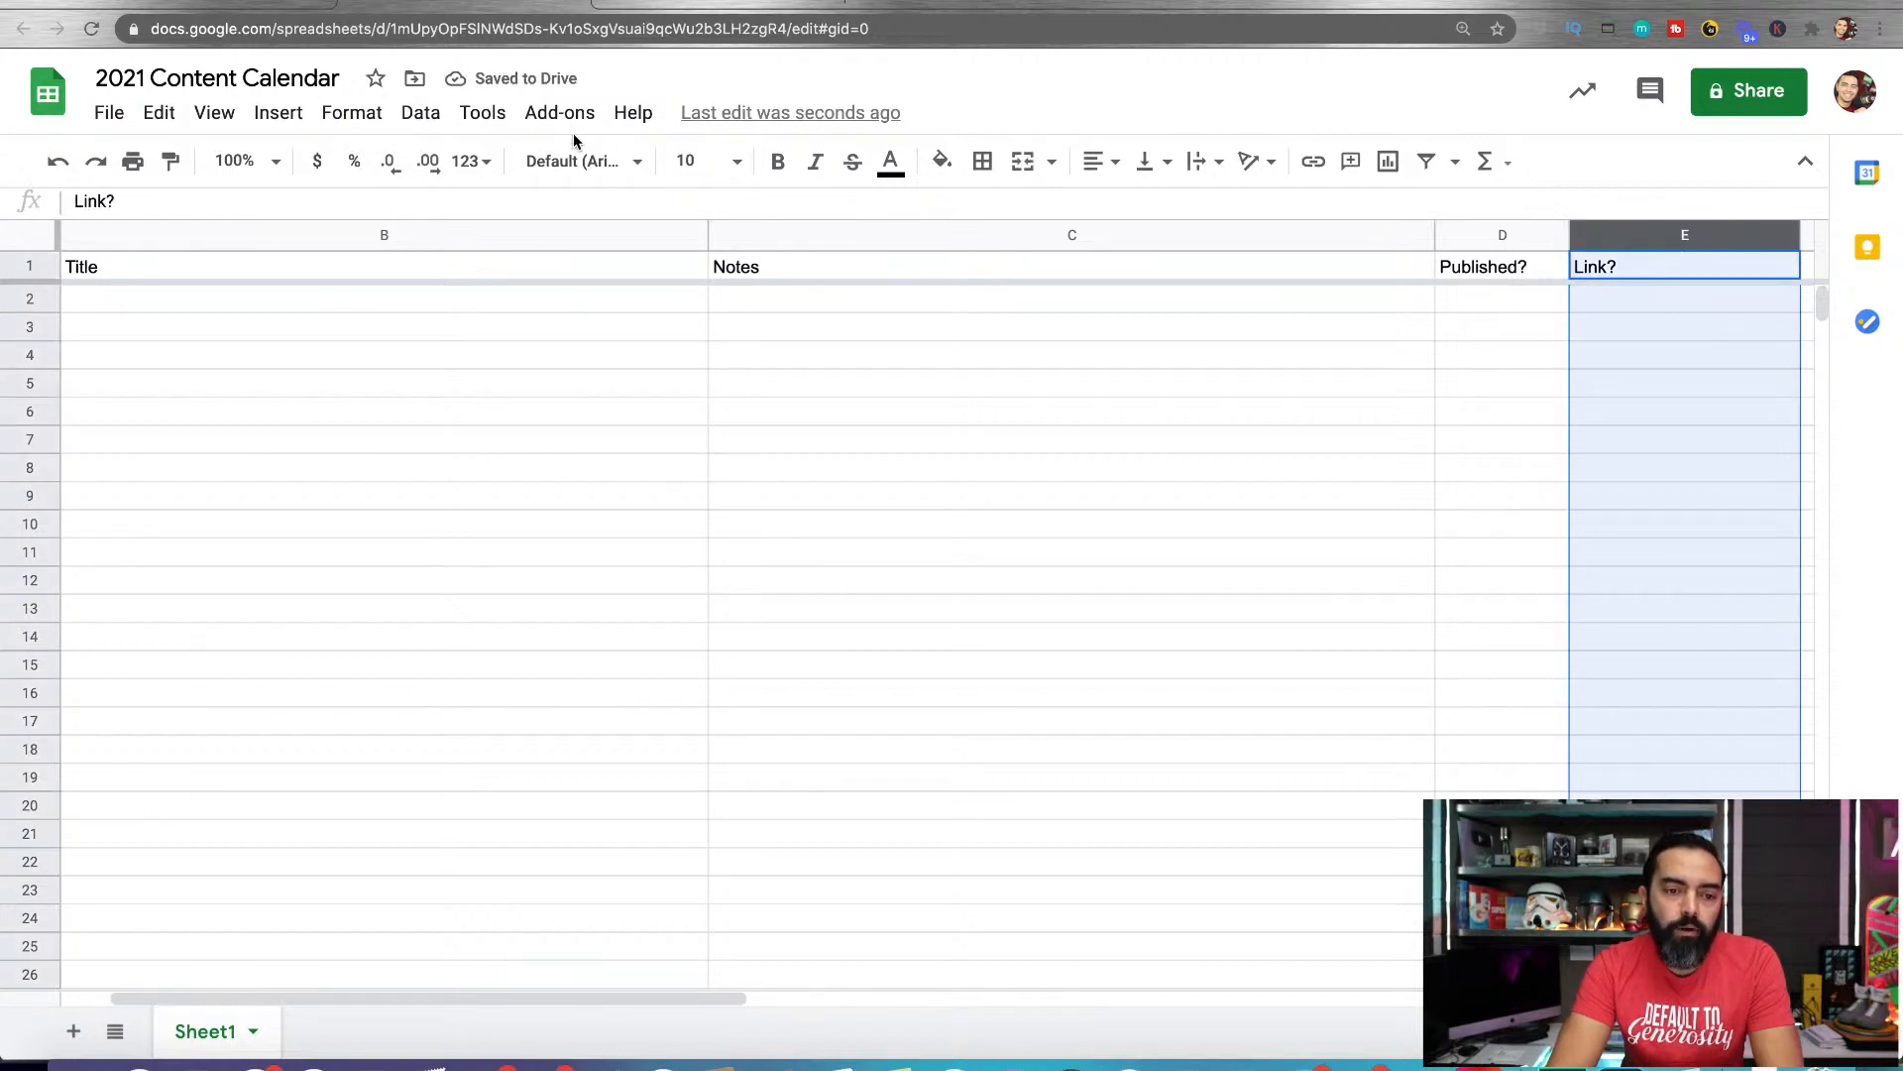
pyautogui.click(373, 115)
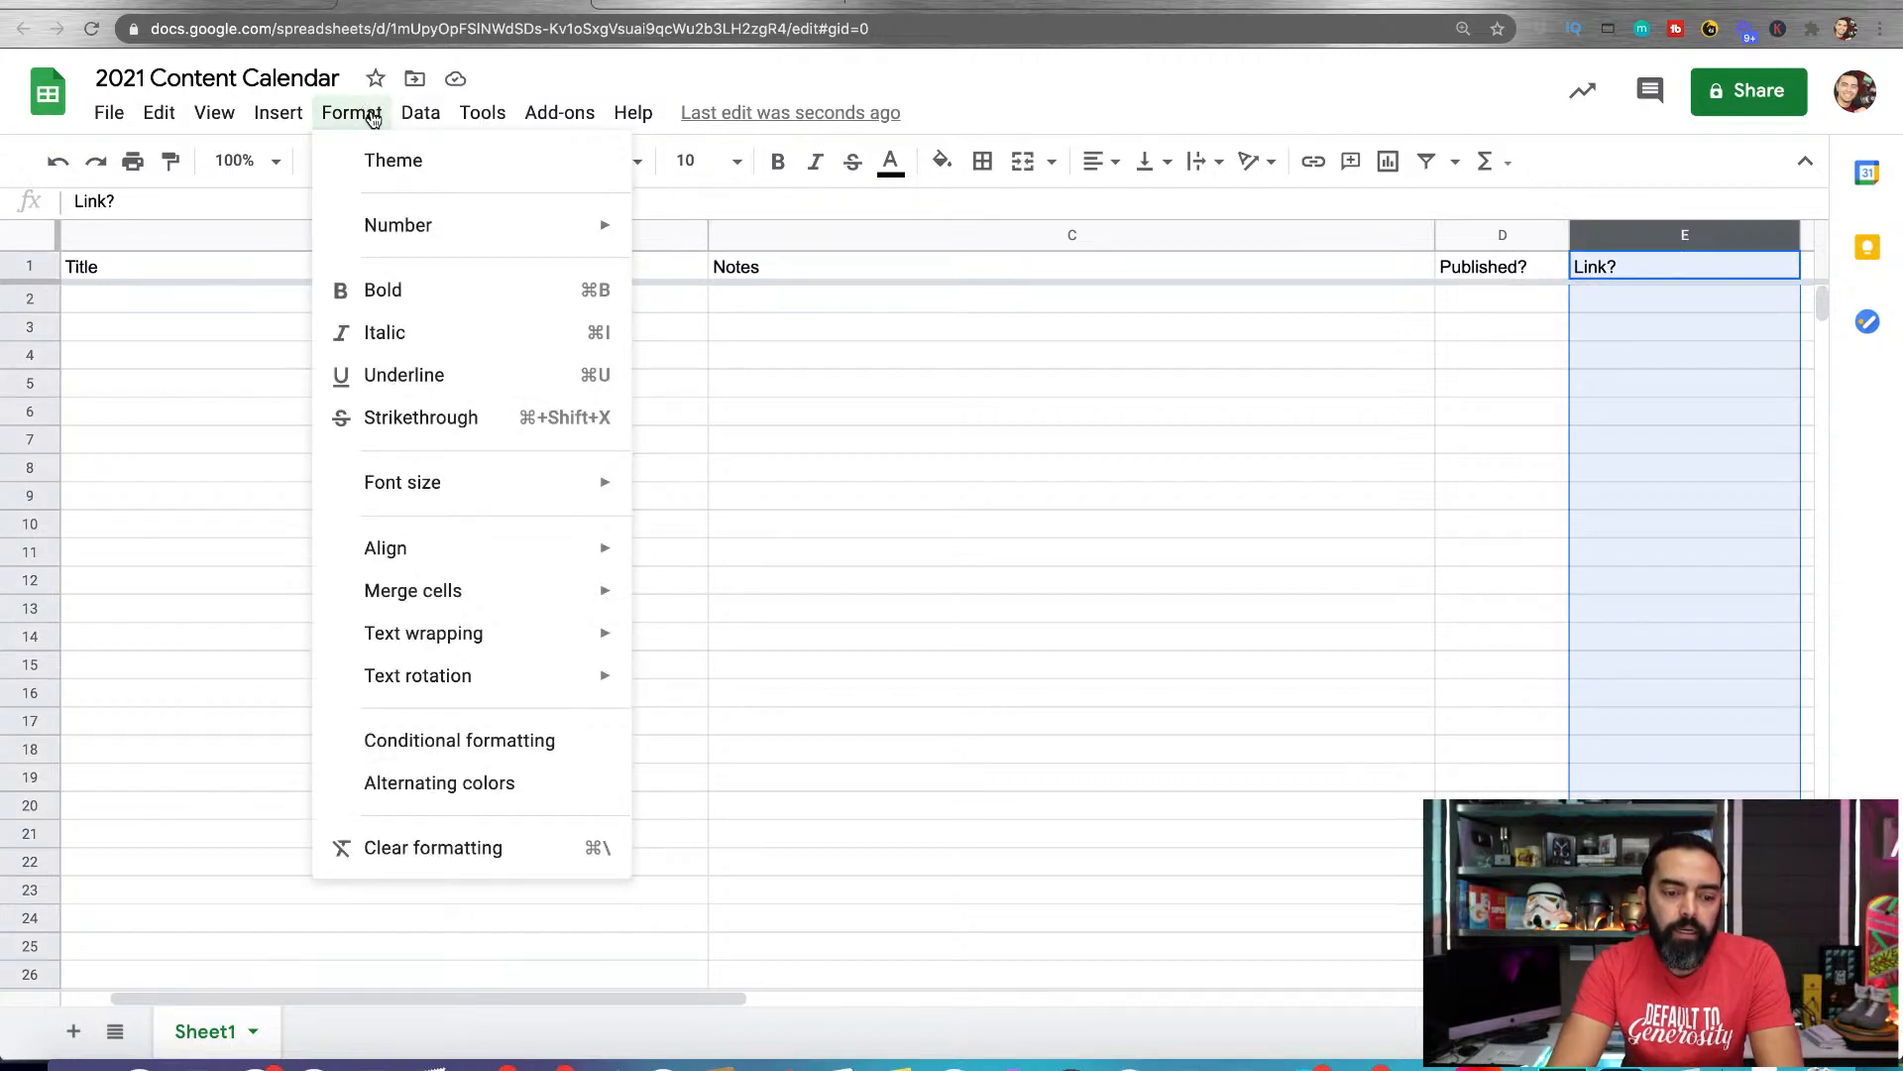
pyautogui.moveTo(426, 646)
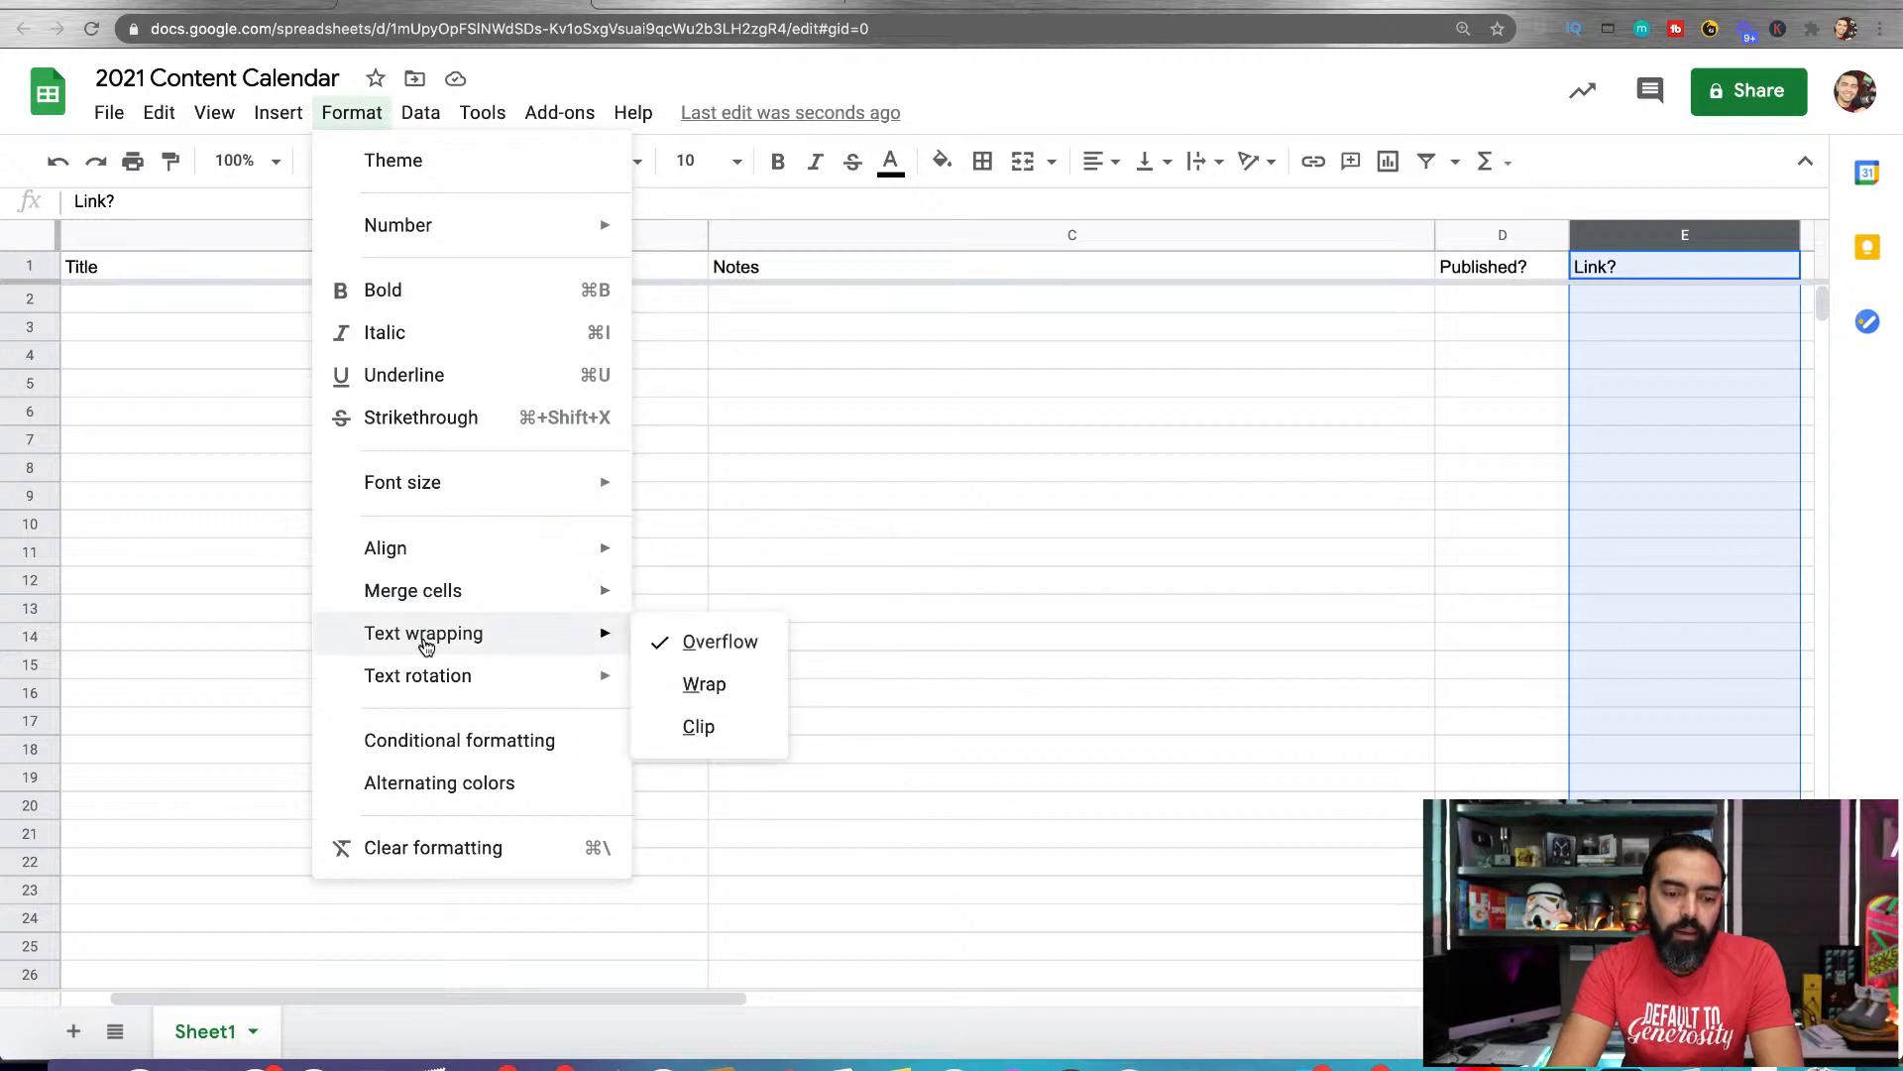
pyautogui.click(694, 727)
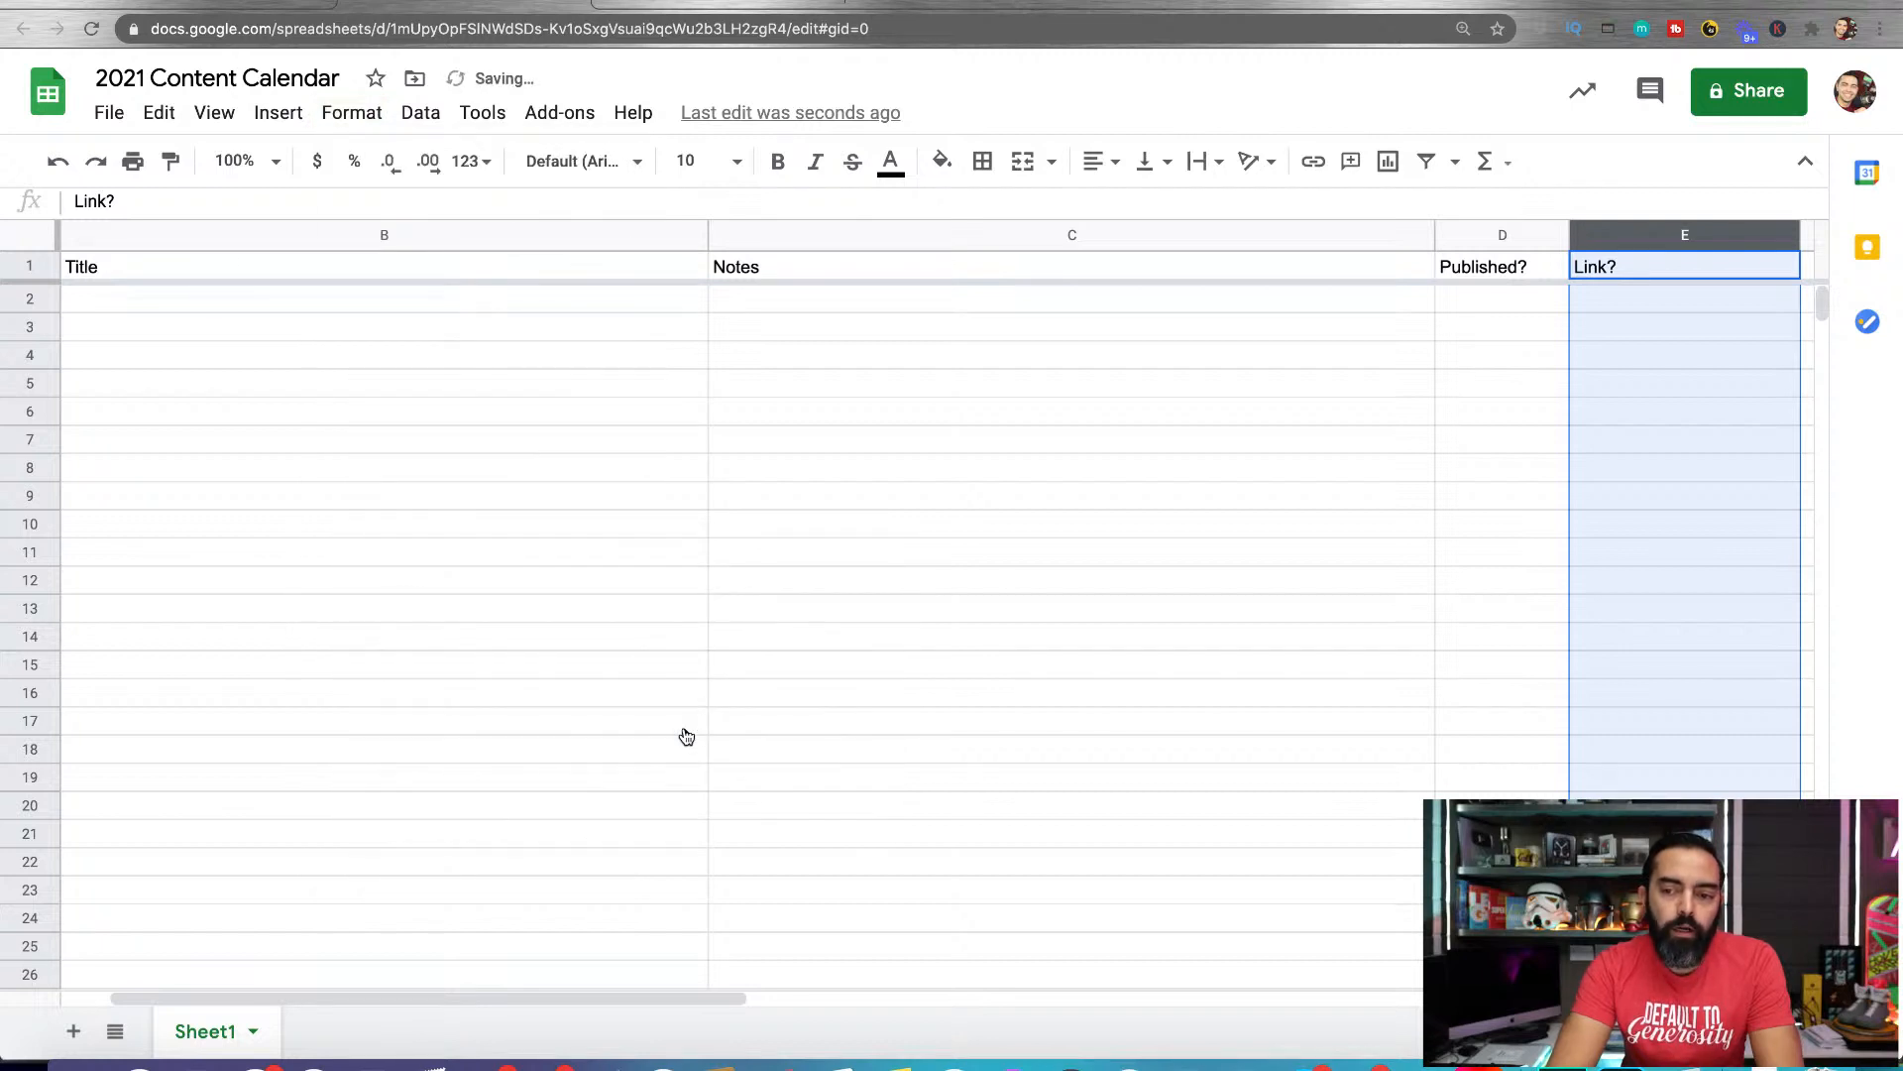
# Enter a long string of random letters in cell E2 to test how the Link? column clips text
pyautogui.click(1679, 353)
pyautogui.click(1669, 300)
pyautogui.write('awdlk')
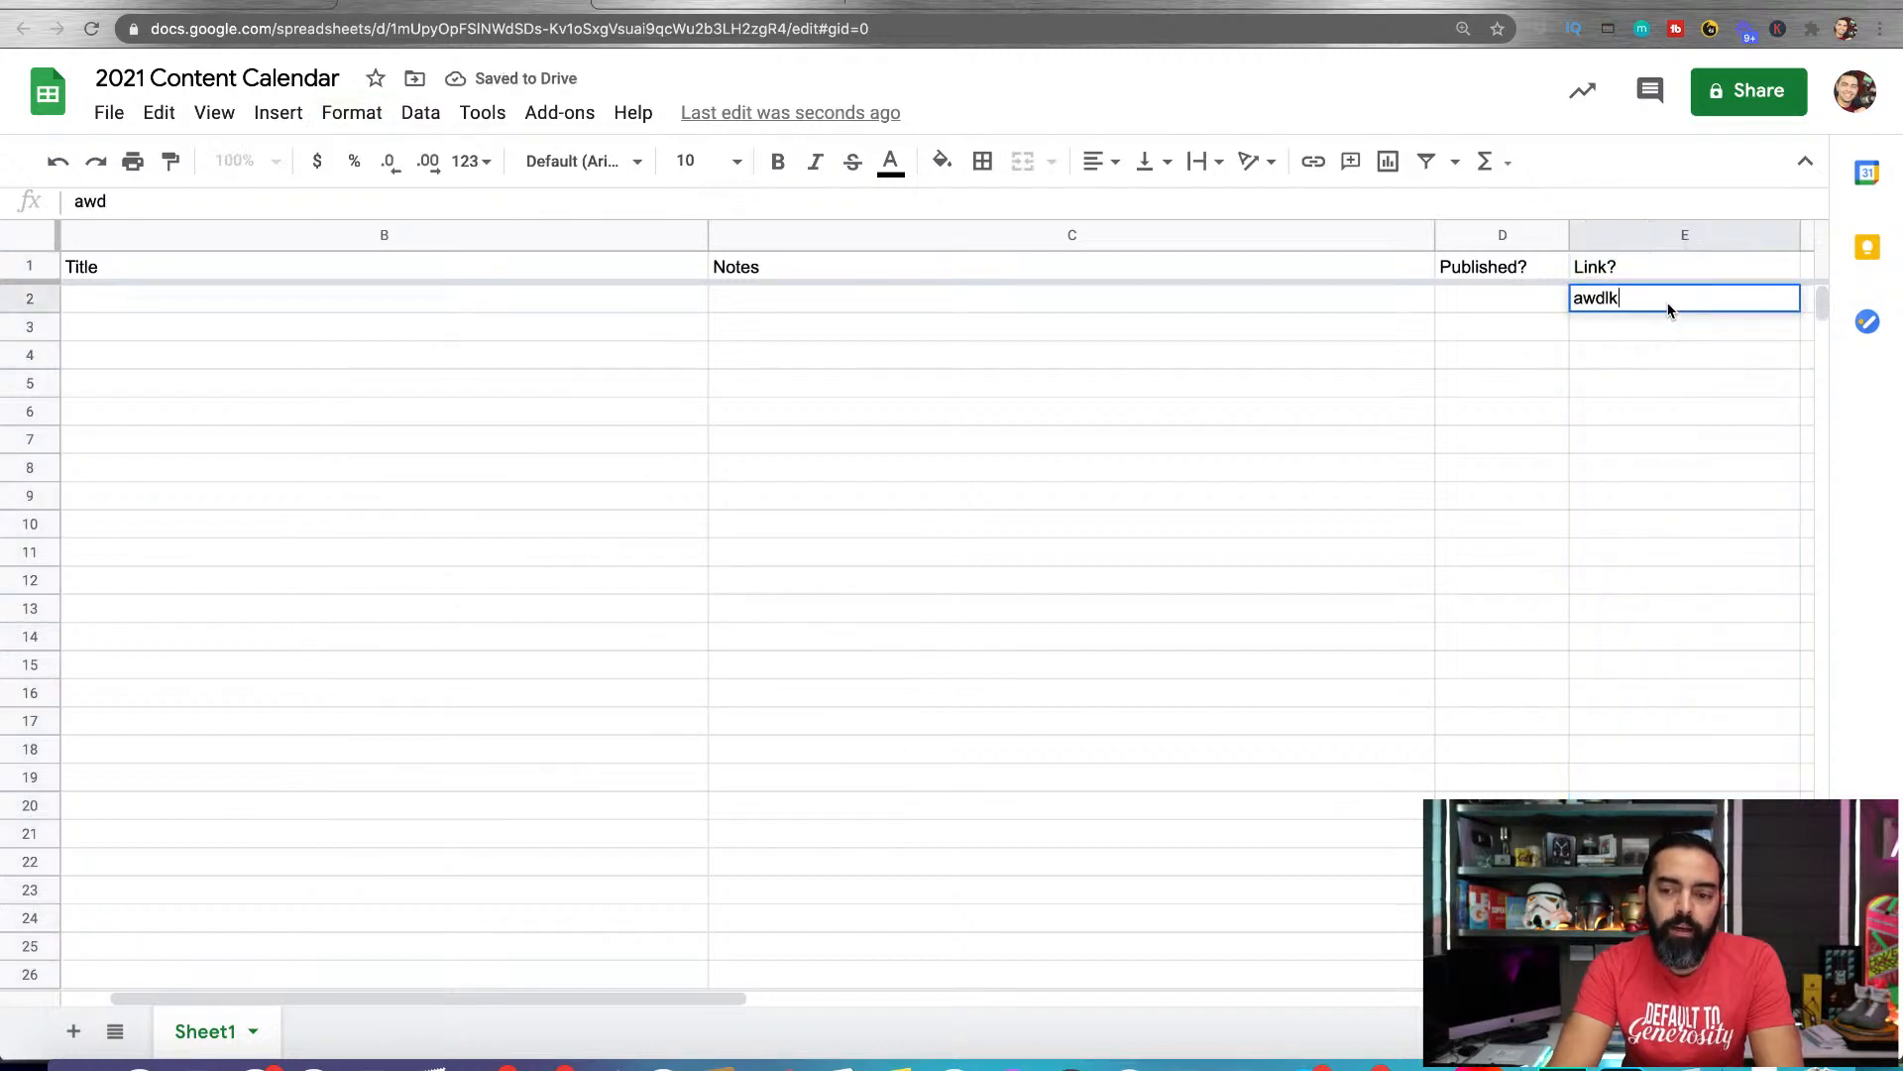
pyautogui.write('jawldkjalwdjalkdjalwkjdalwkdjalwkdjalkwdjalkwjdalwkjd')
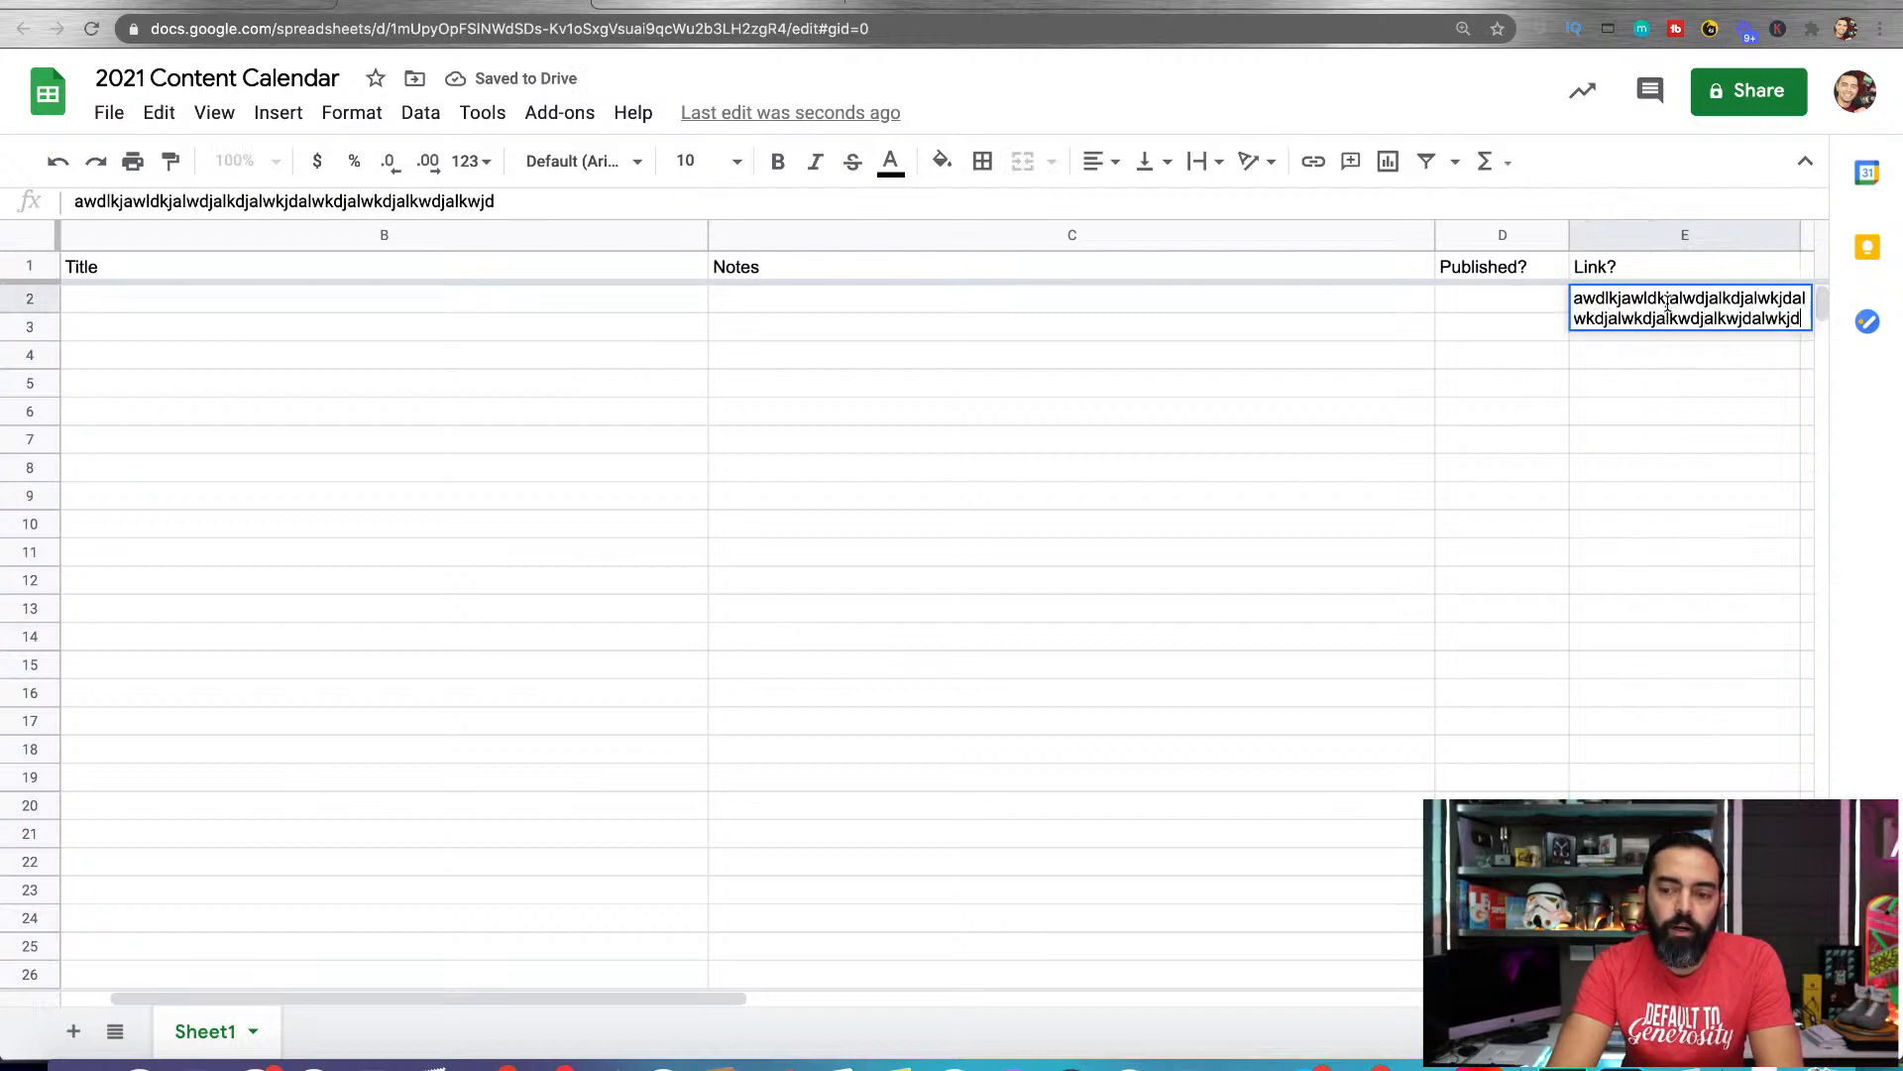
pyautogui.press('Return')
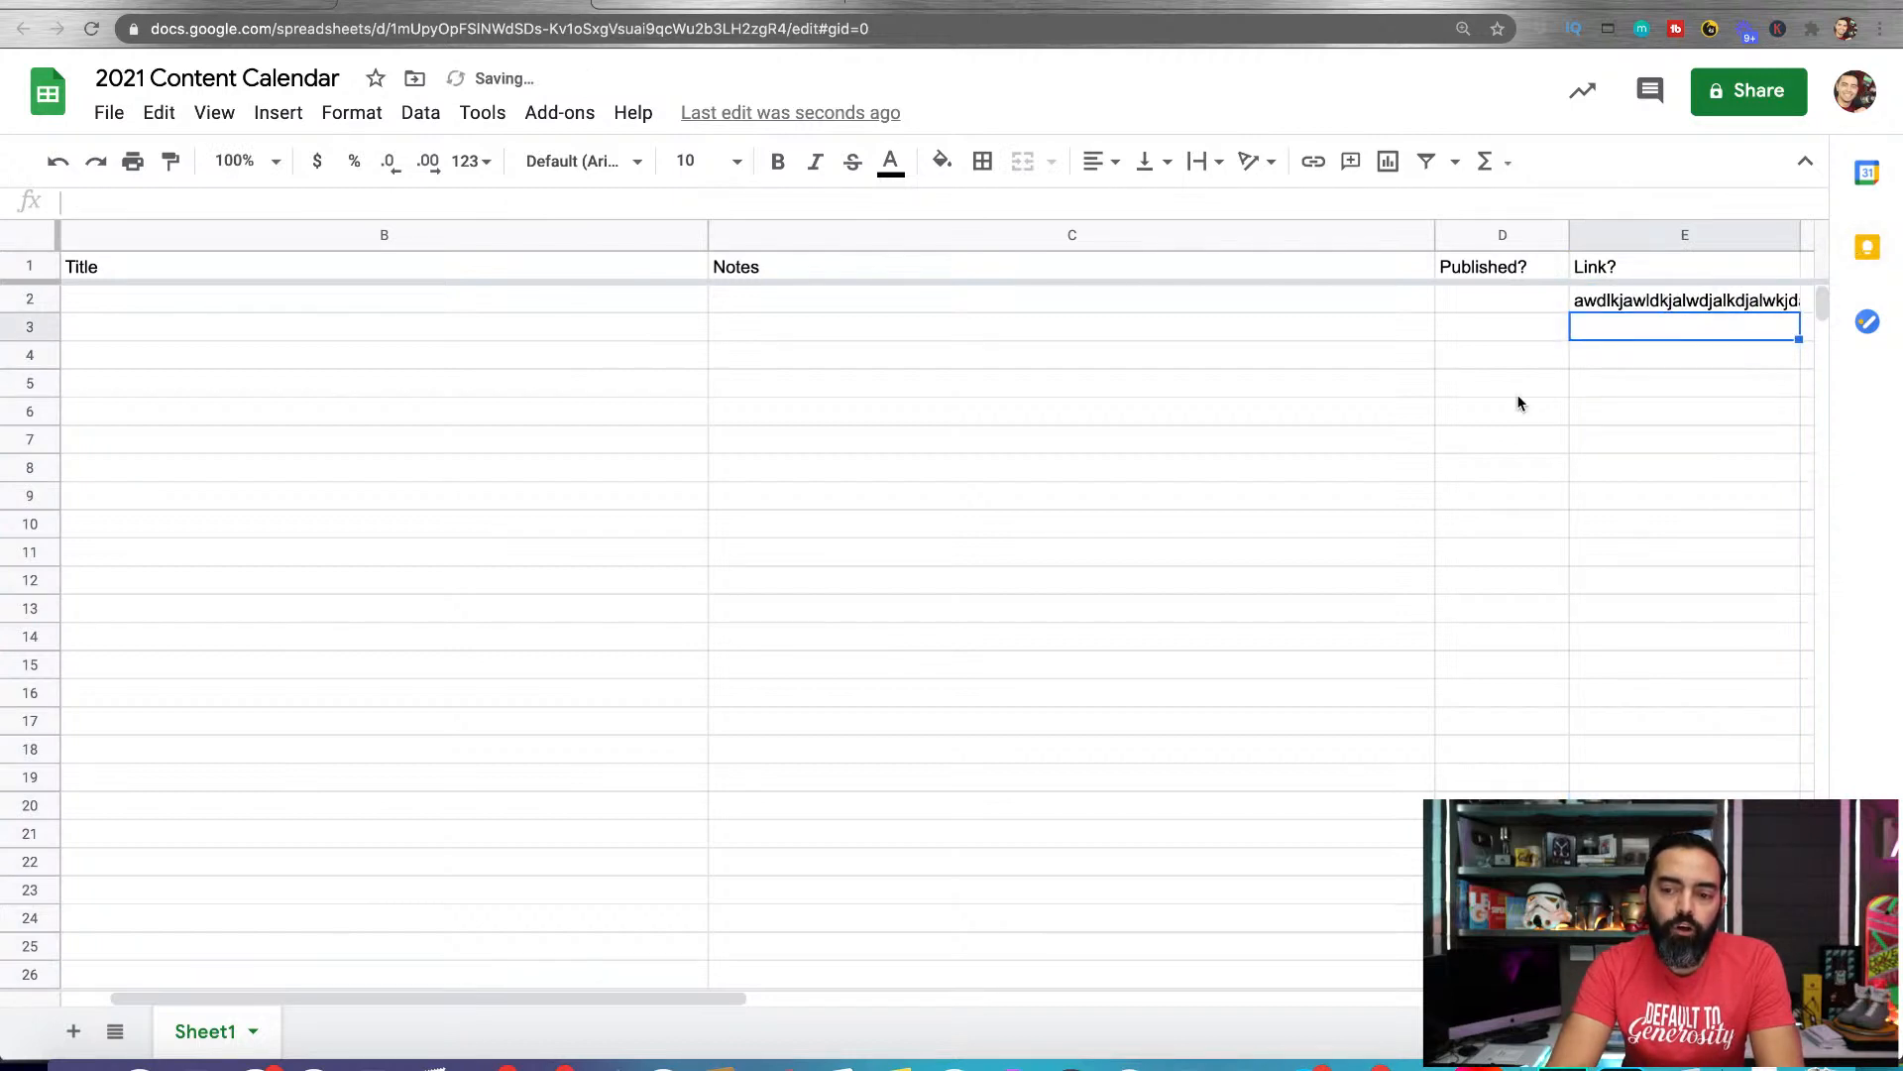
pyautogui.hscroll(10, 1517, 395)
pyautogui.hscroll(-15, 1517, 394)
pyautogui.hscroll(3, 1516, 395)
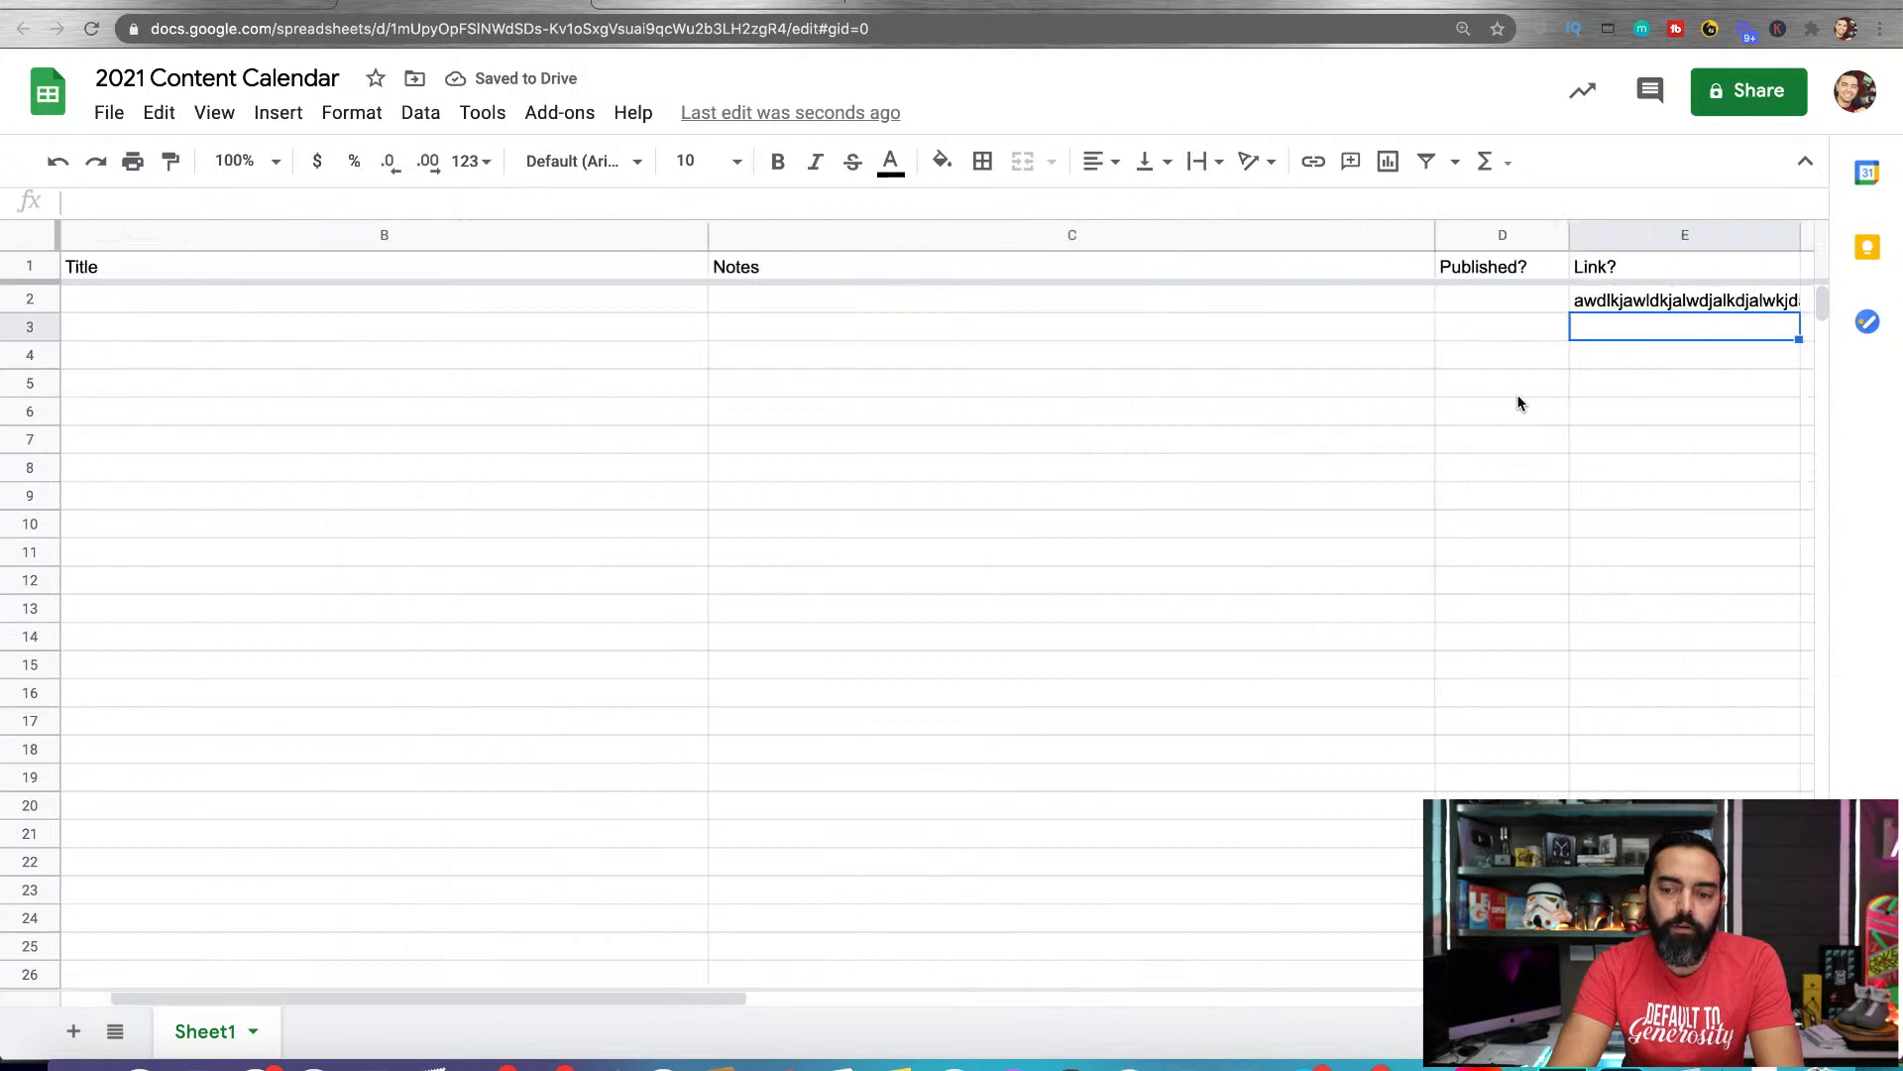
pyautogui.hscroll(3, 1517, 403)
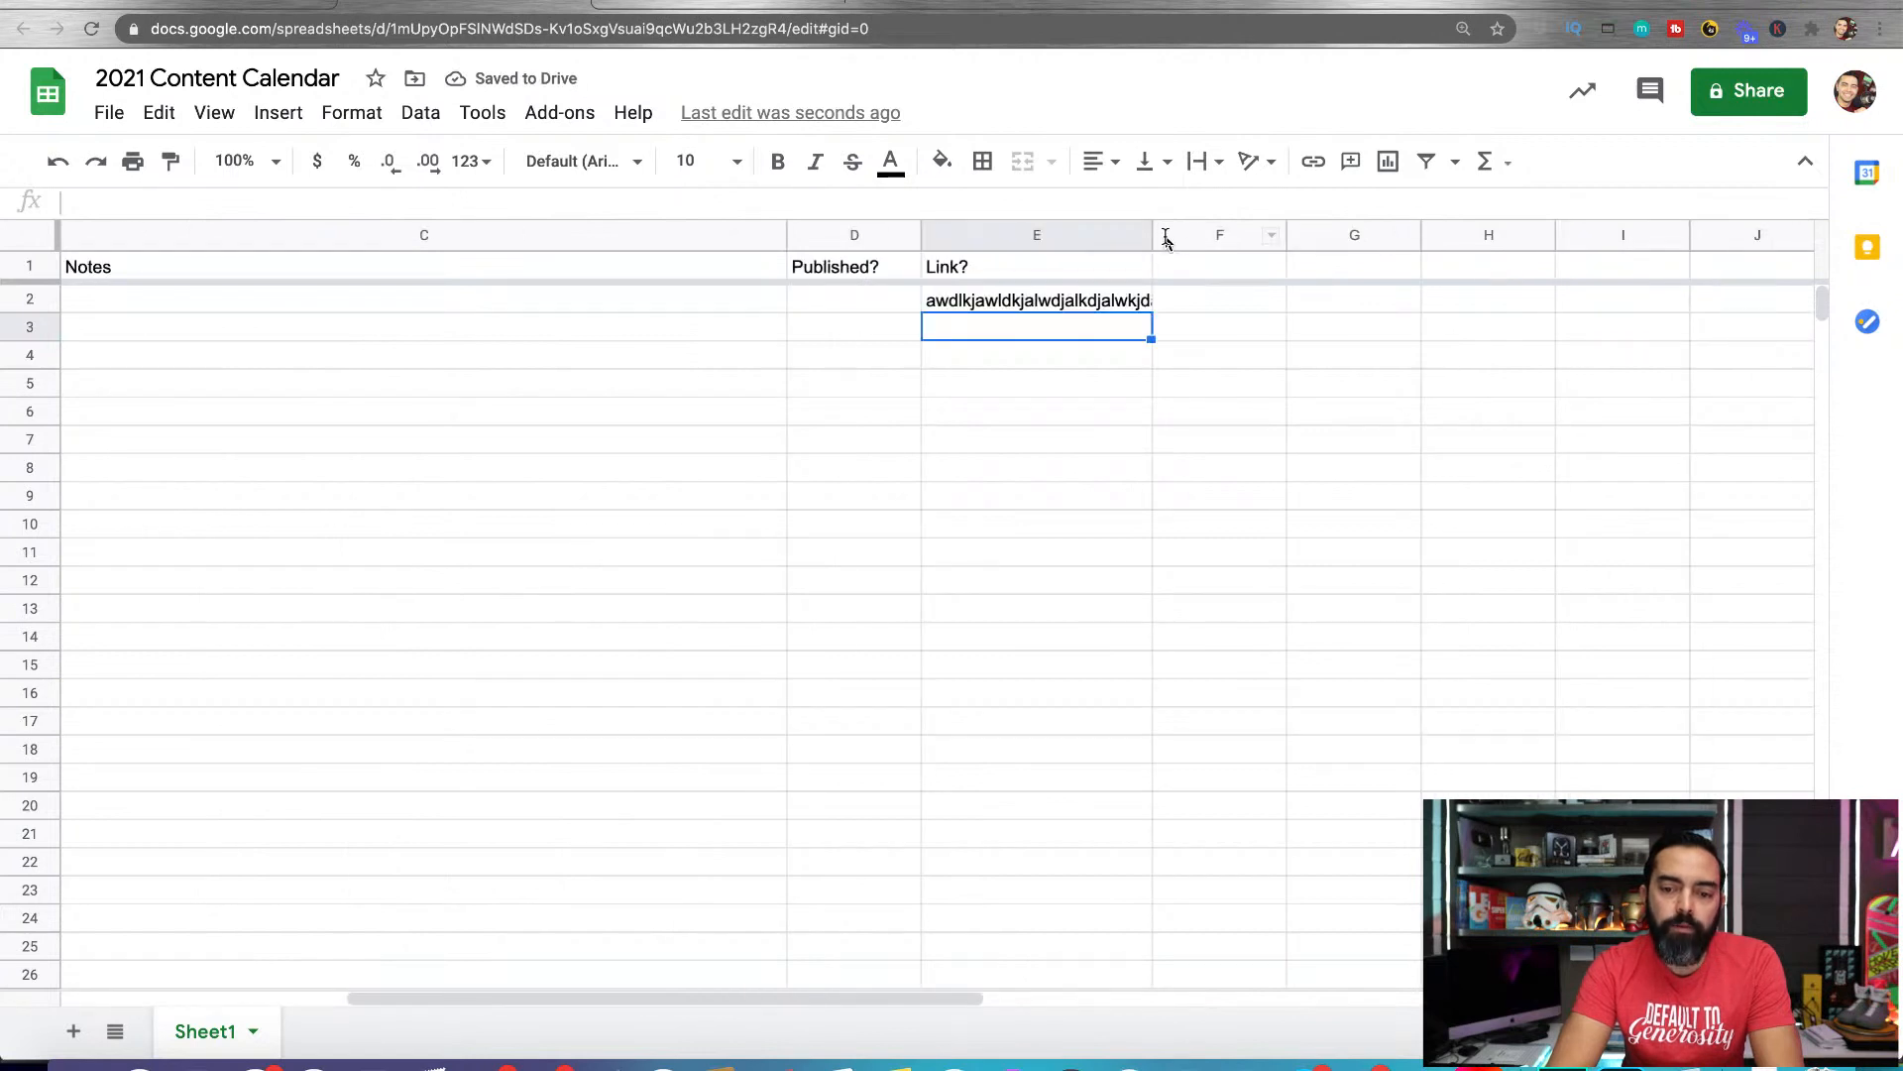
# Narrow the Link? column by about a third and set the text wrapping of cell E2 to Overflow
pyautogui.moveTo(1150, 232); pyautogui.dragTo(1068, 211)
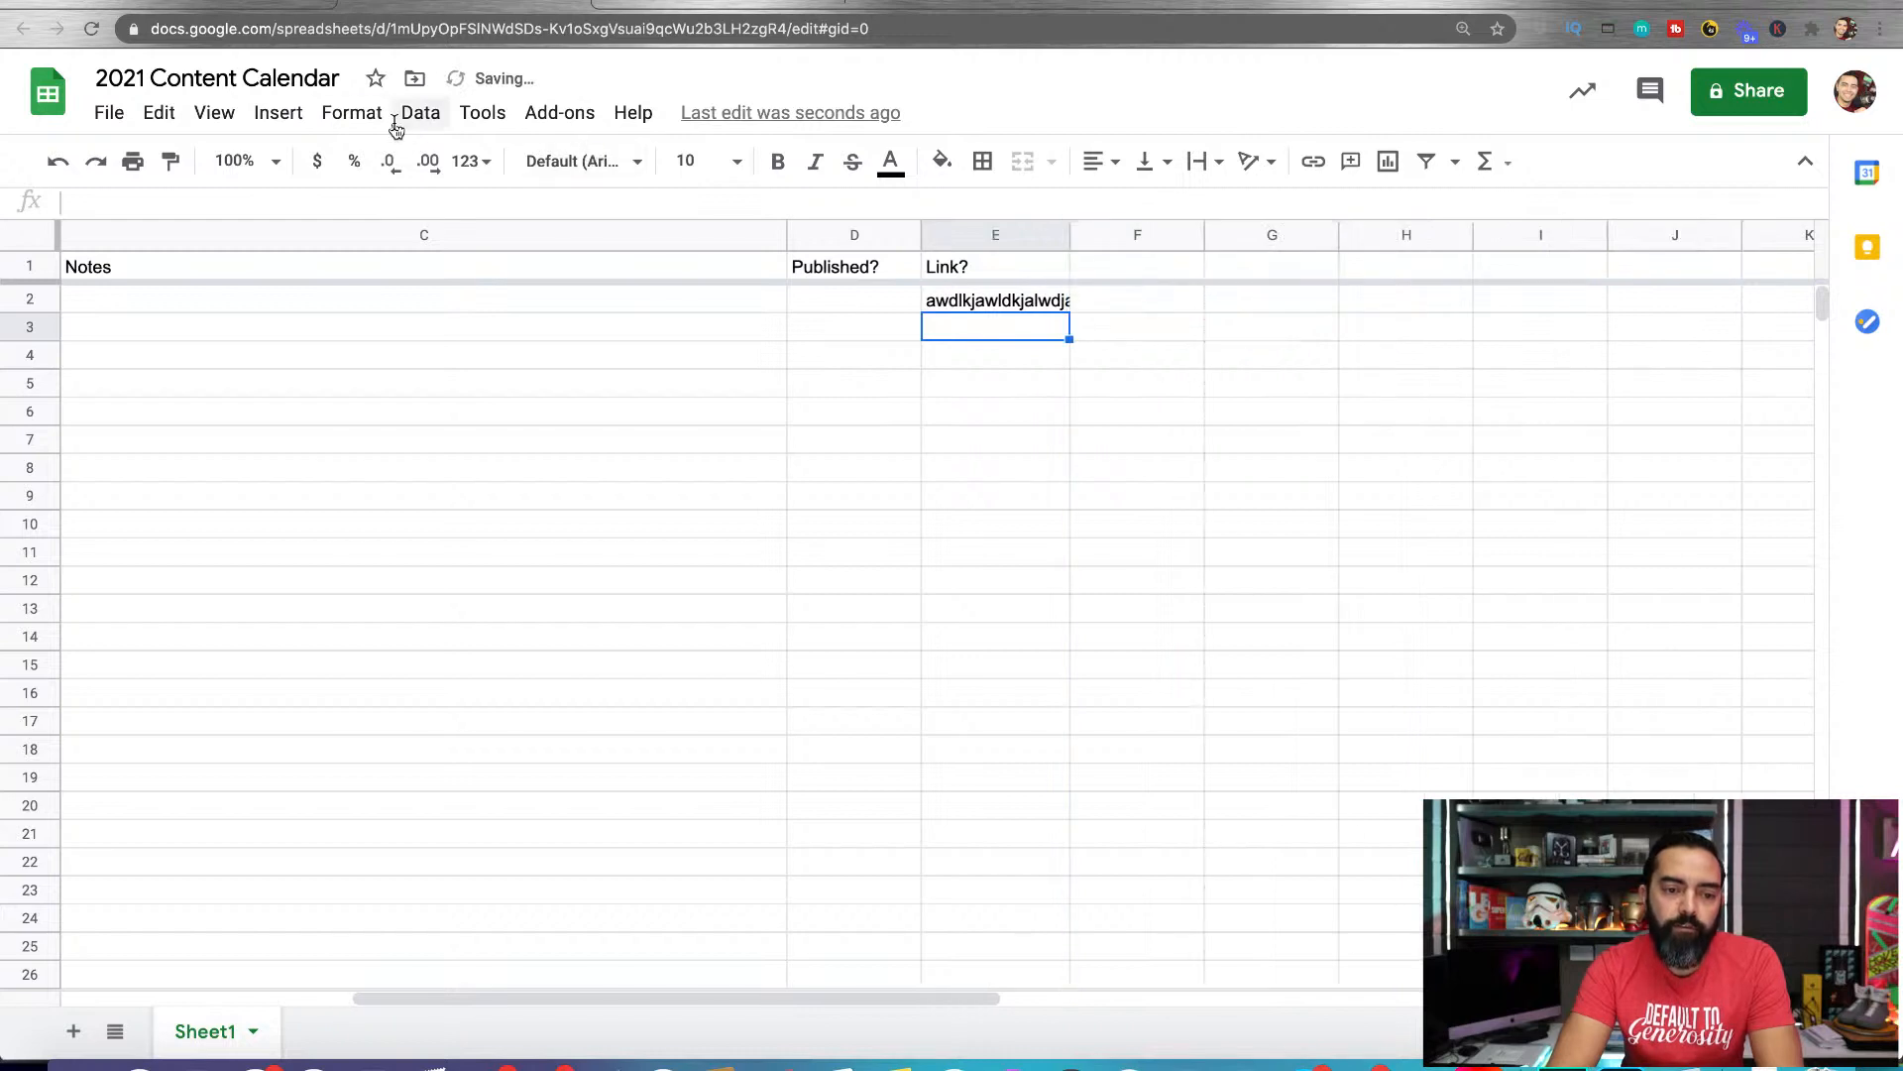
pyautogui.click(352, 112)
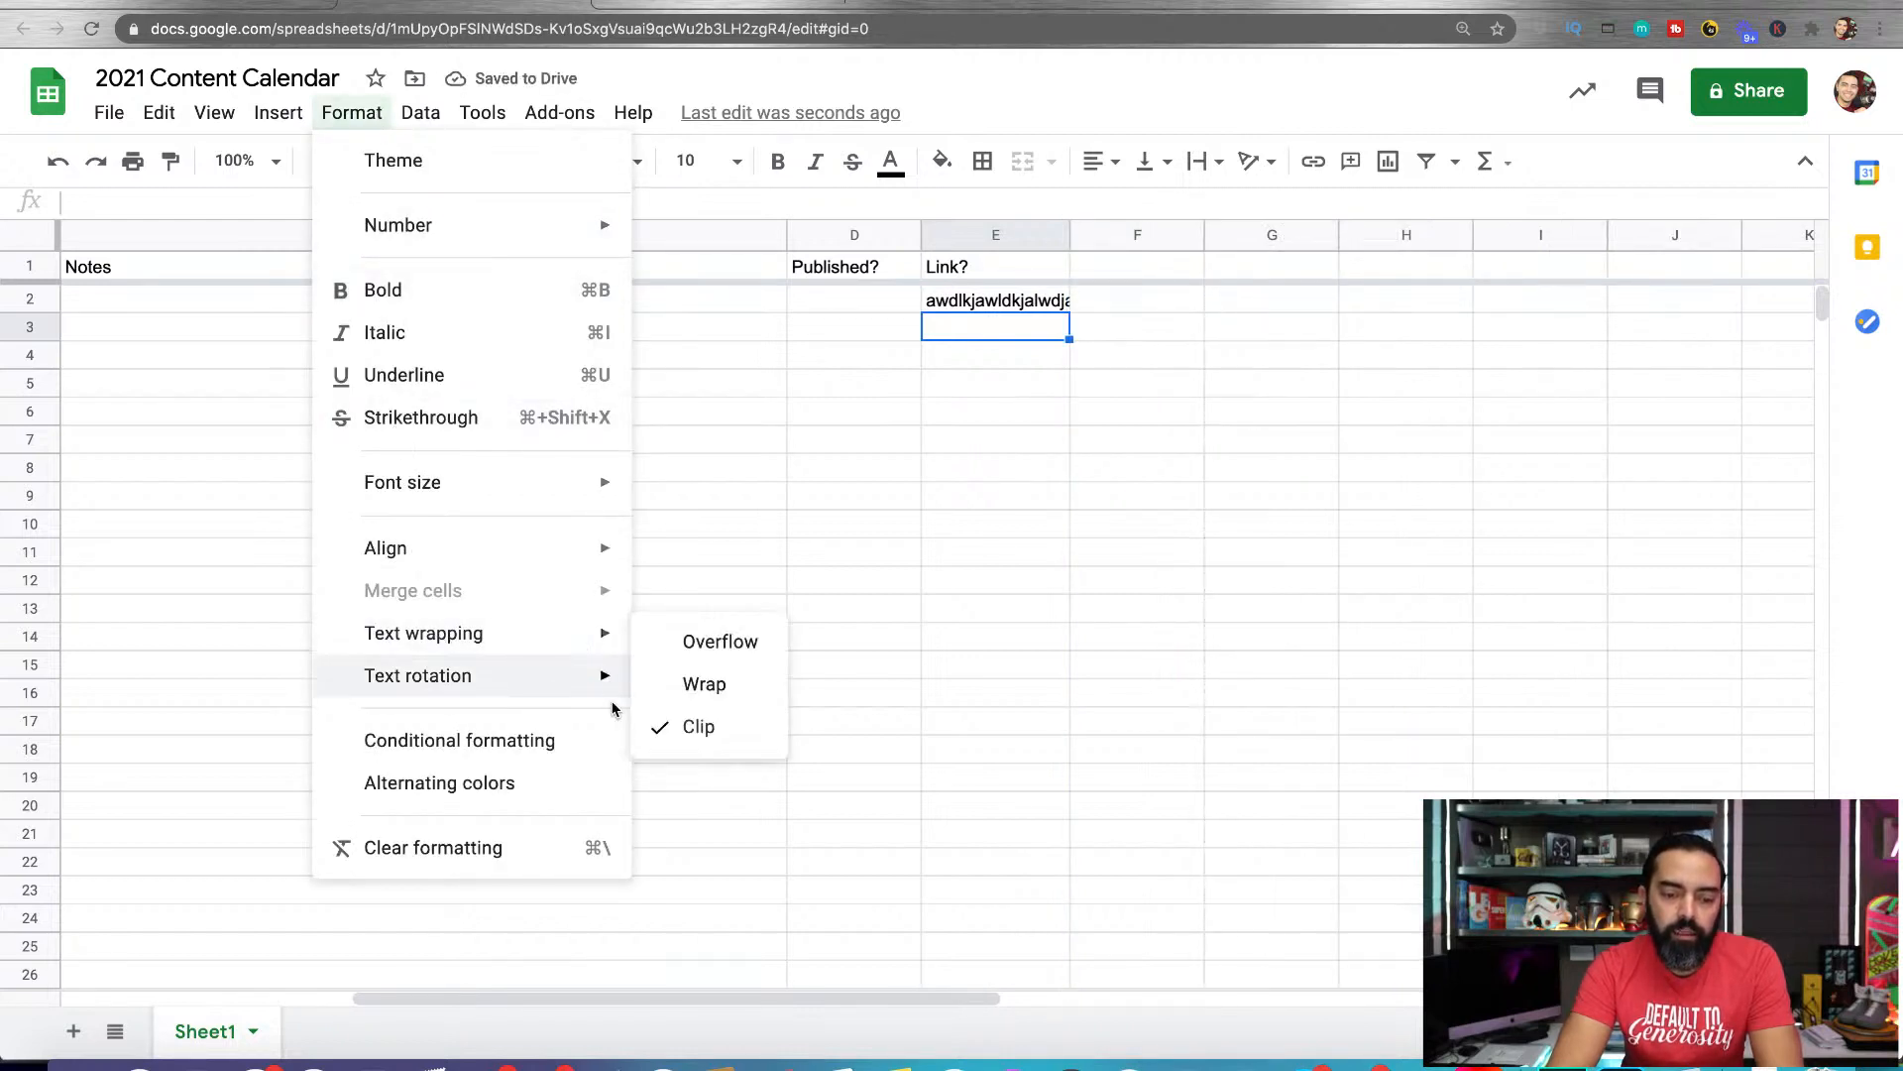
pyautogui.click(723, 645)
pyautogui.click(1057, 303)
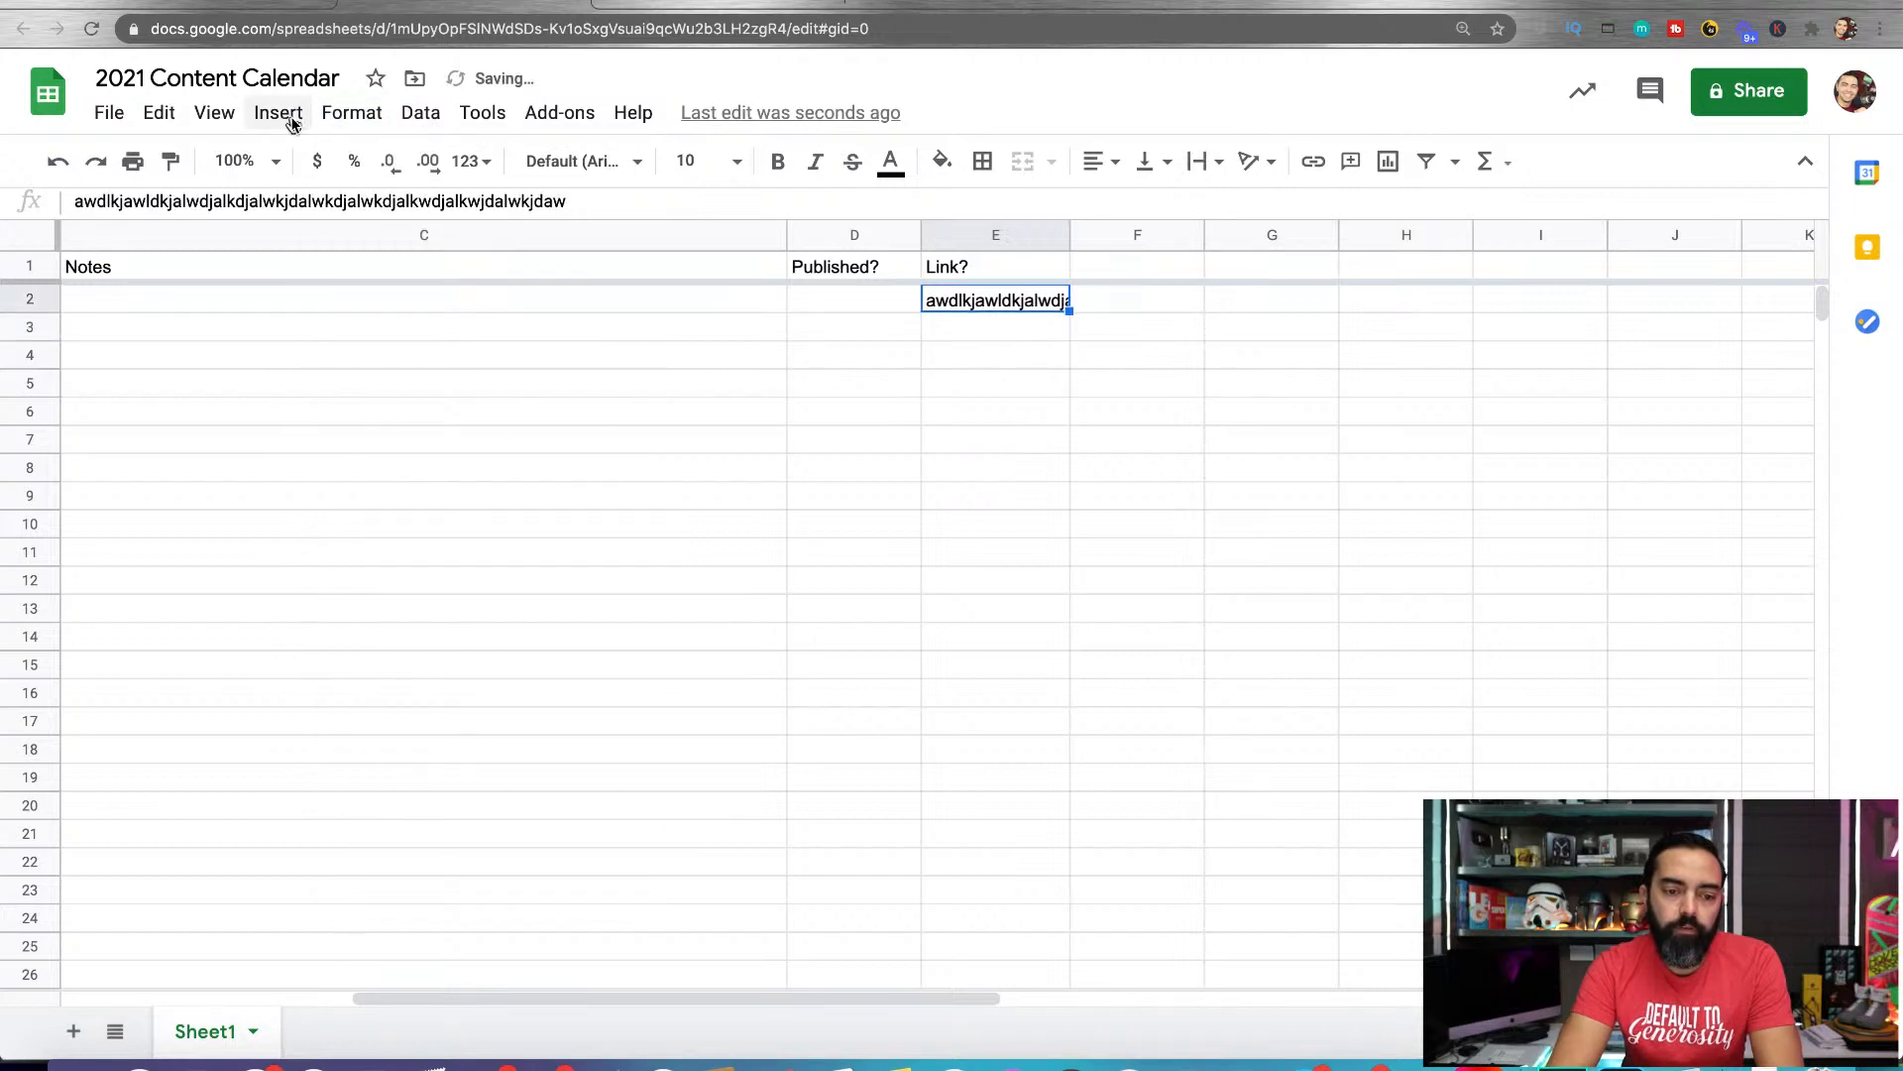
pyautogui.click(352, 112)
pyautogui.moveTo(499, 649)
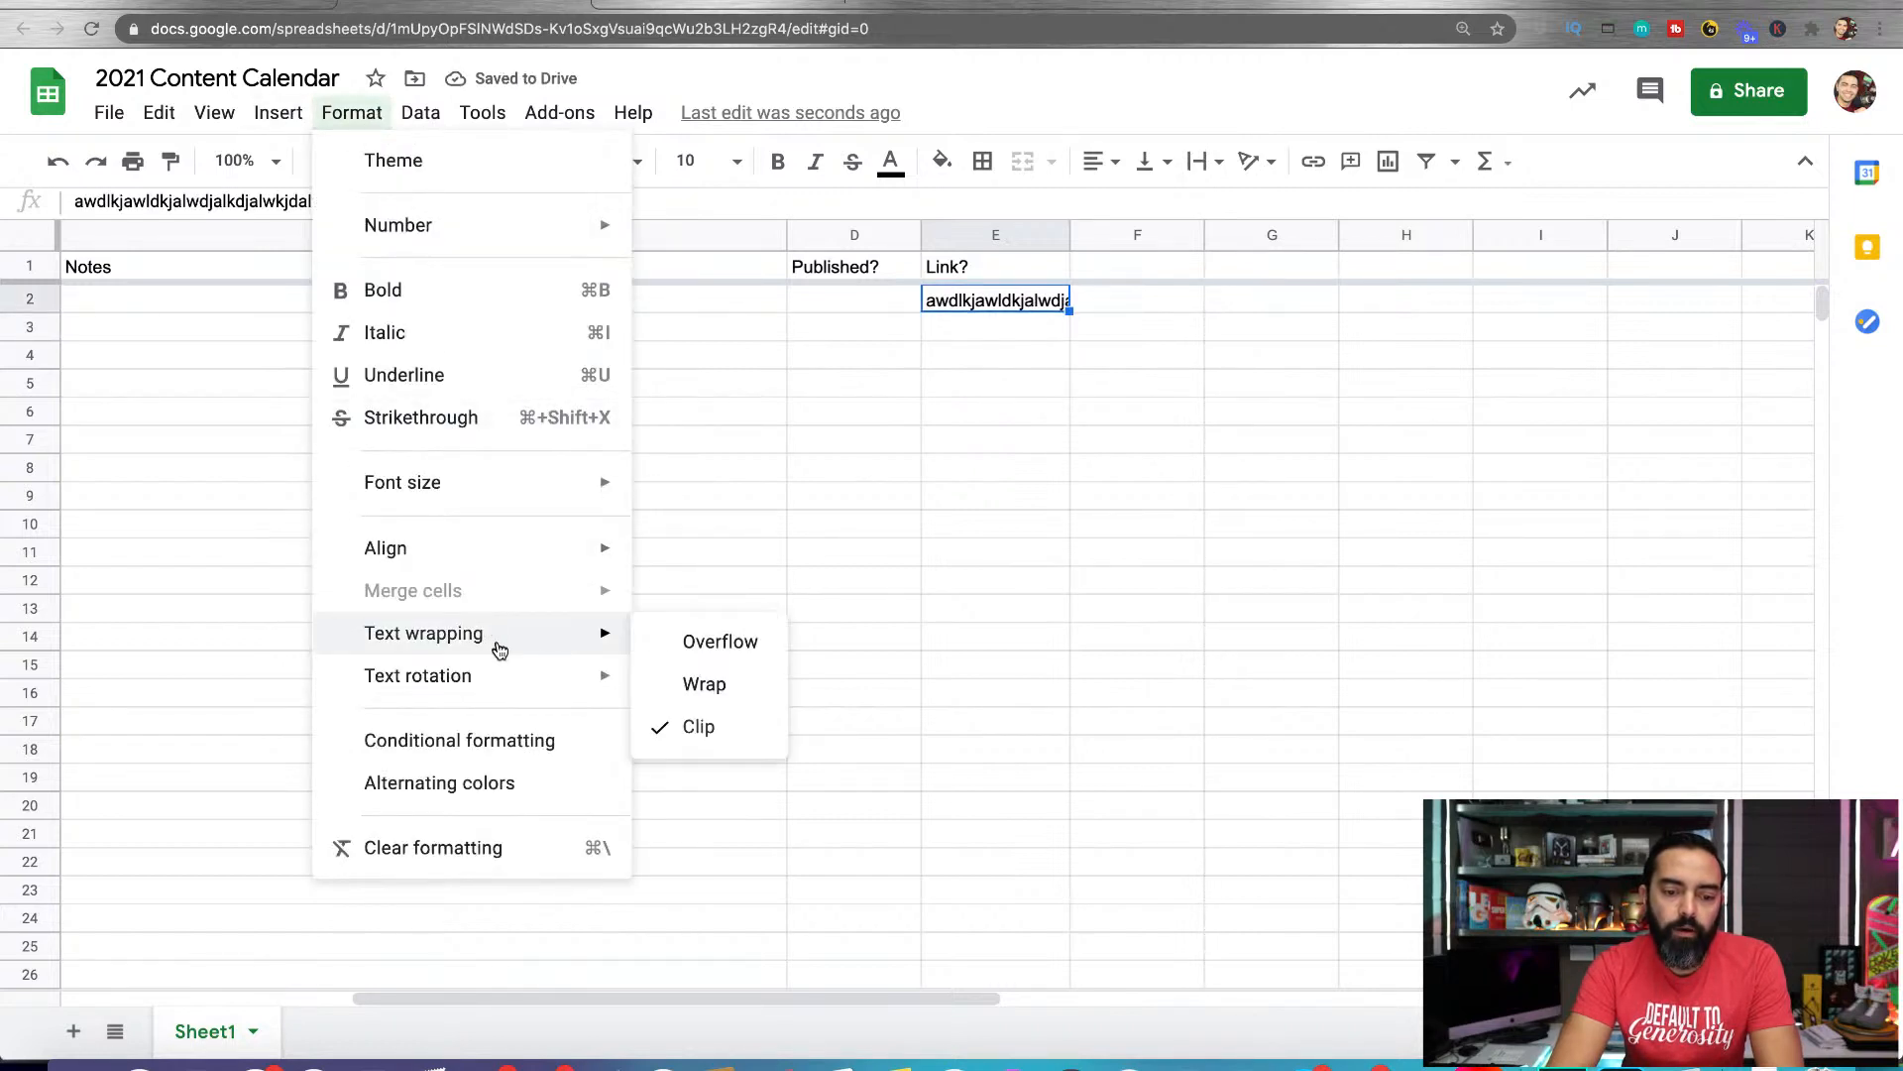
pyautogui.click(695, 643)
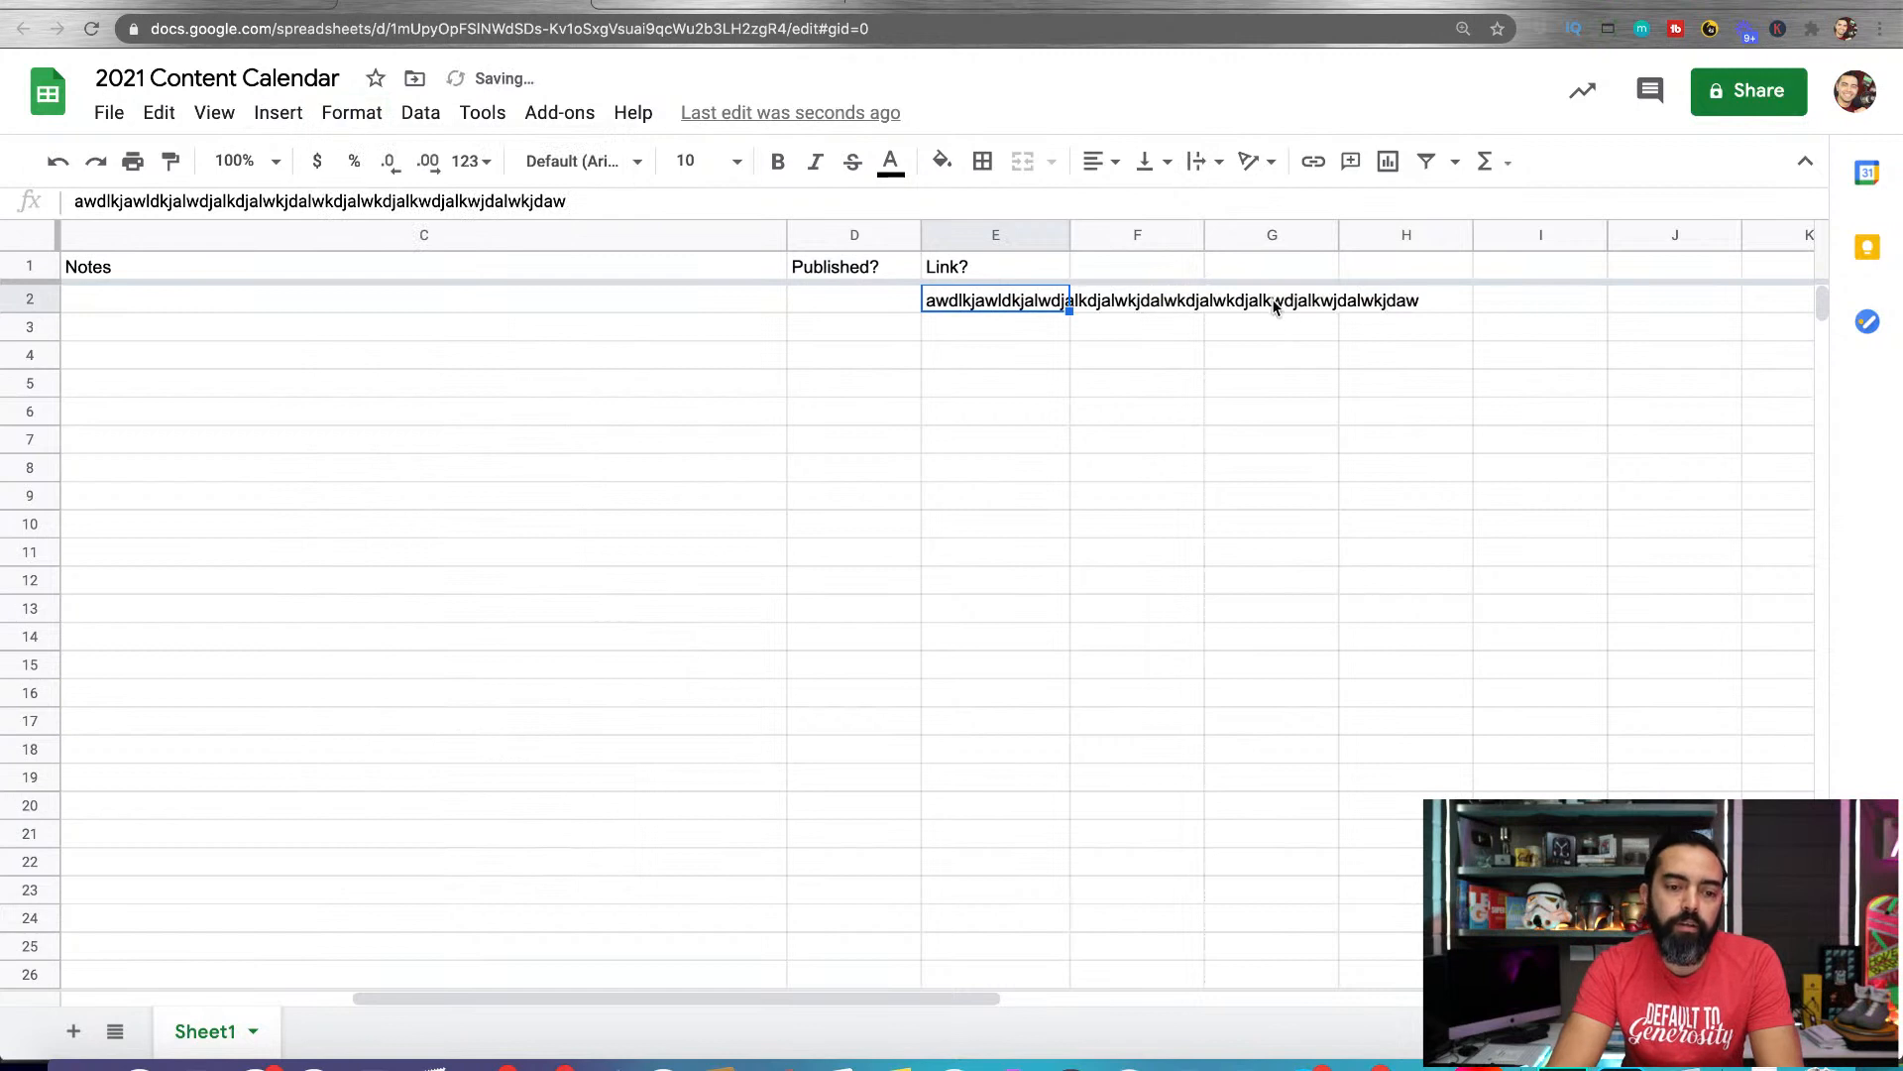
# Set the text wrapping of the sample link text in cell E2 to Wrap
pyautogui.click(352, 112)
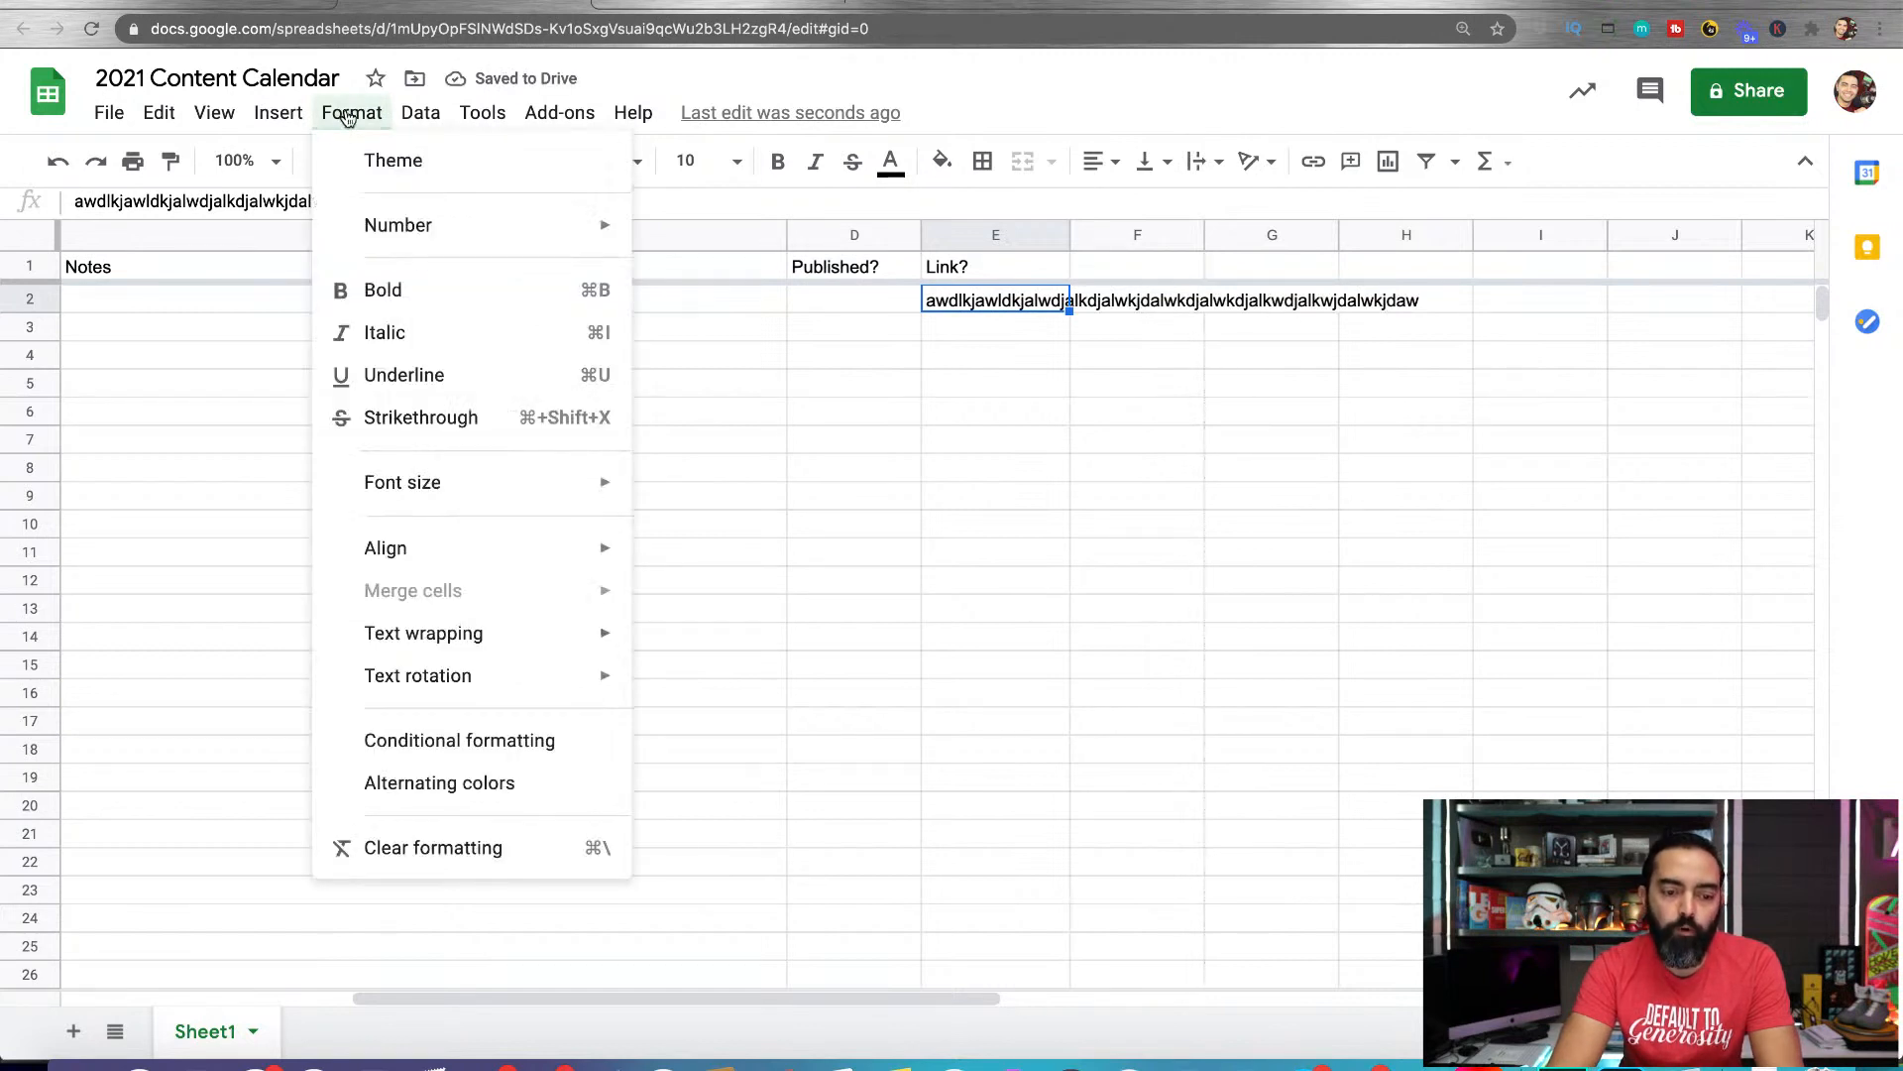
pyautogui.moveTo(443, 637)
pyautogui.click(694, 684)
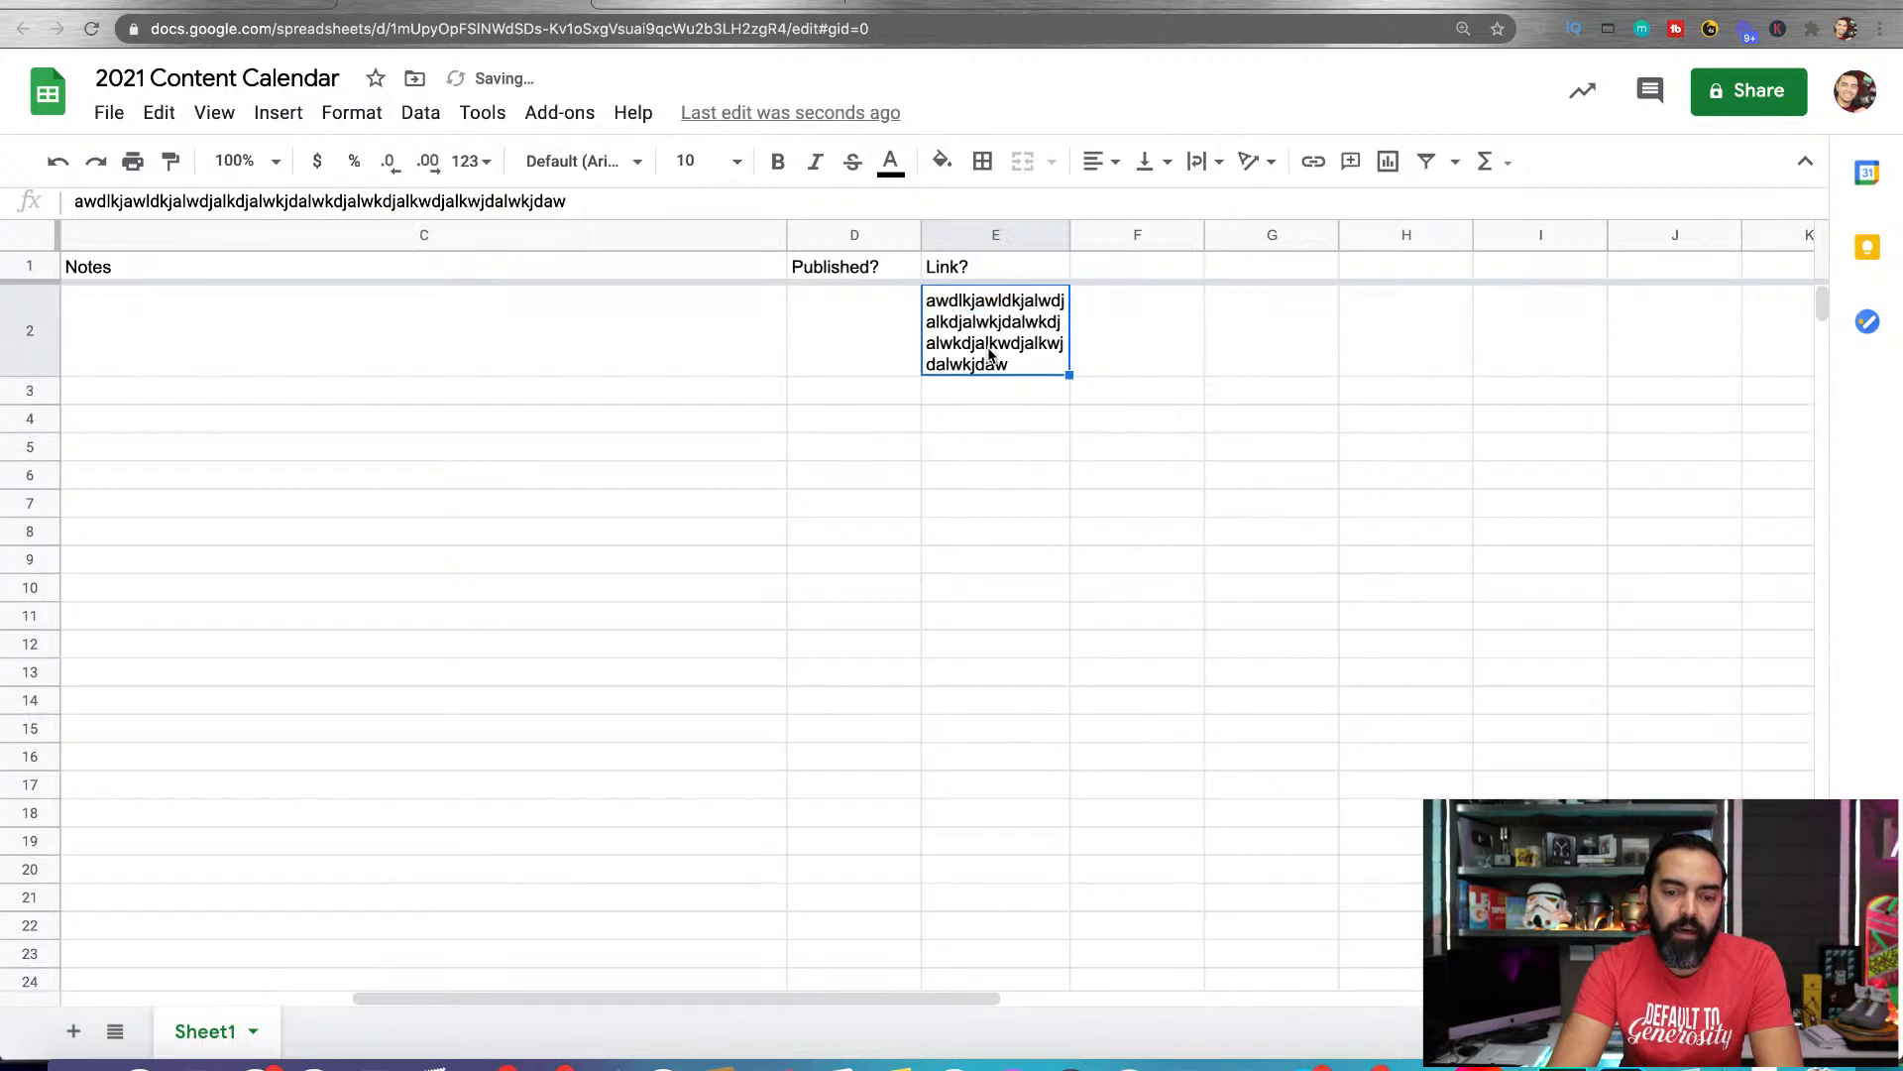
# Widen the Link? column slightly and set the text wrapping of the whole column to Clip
pyautogui.moveTo(1066, 243)
pyautogui.mouseDown()
pyautogui.moveTo(1142, 243)
pyautogui.moveTo(1094, 243)
pyautogui.mouseUp()
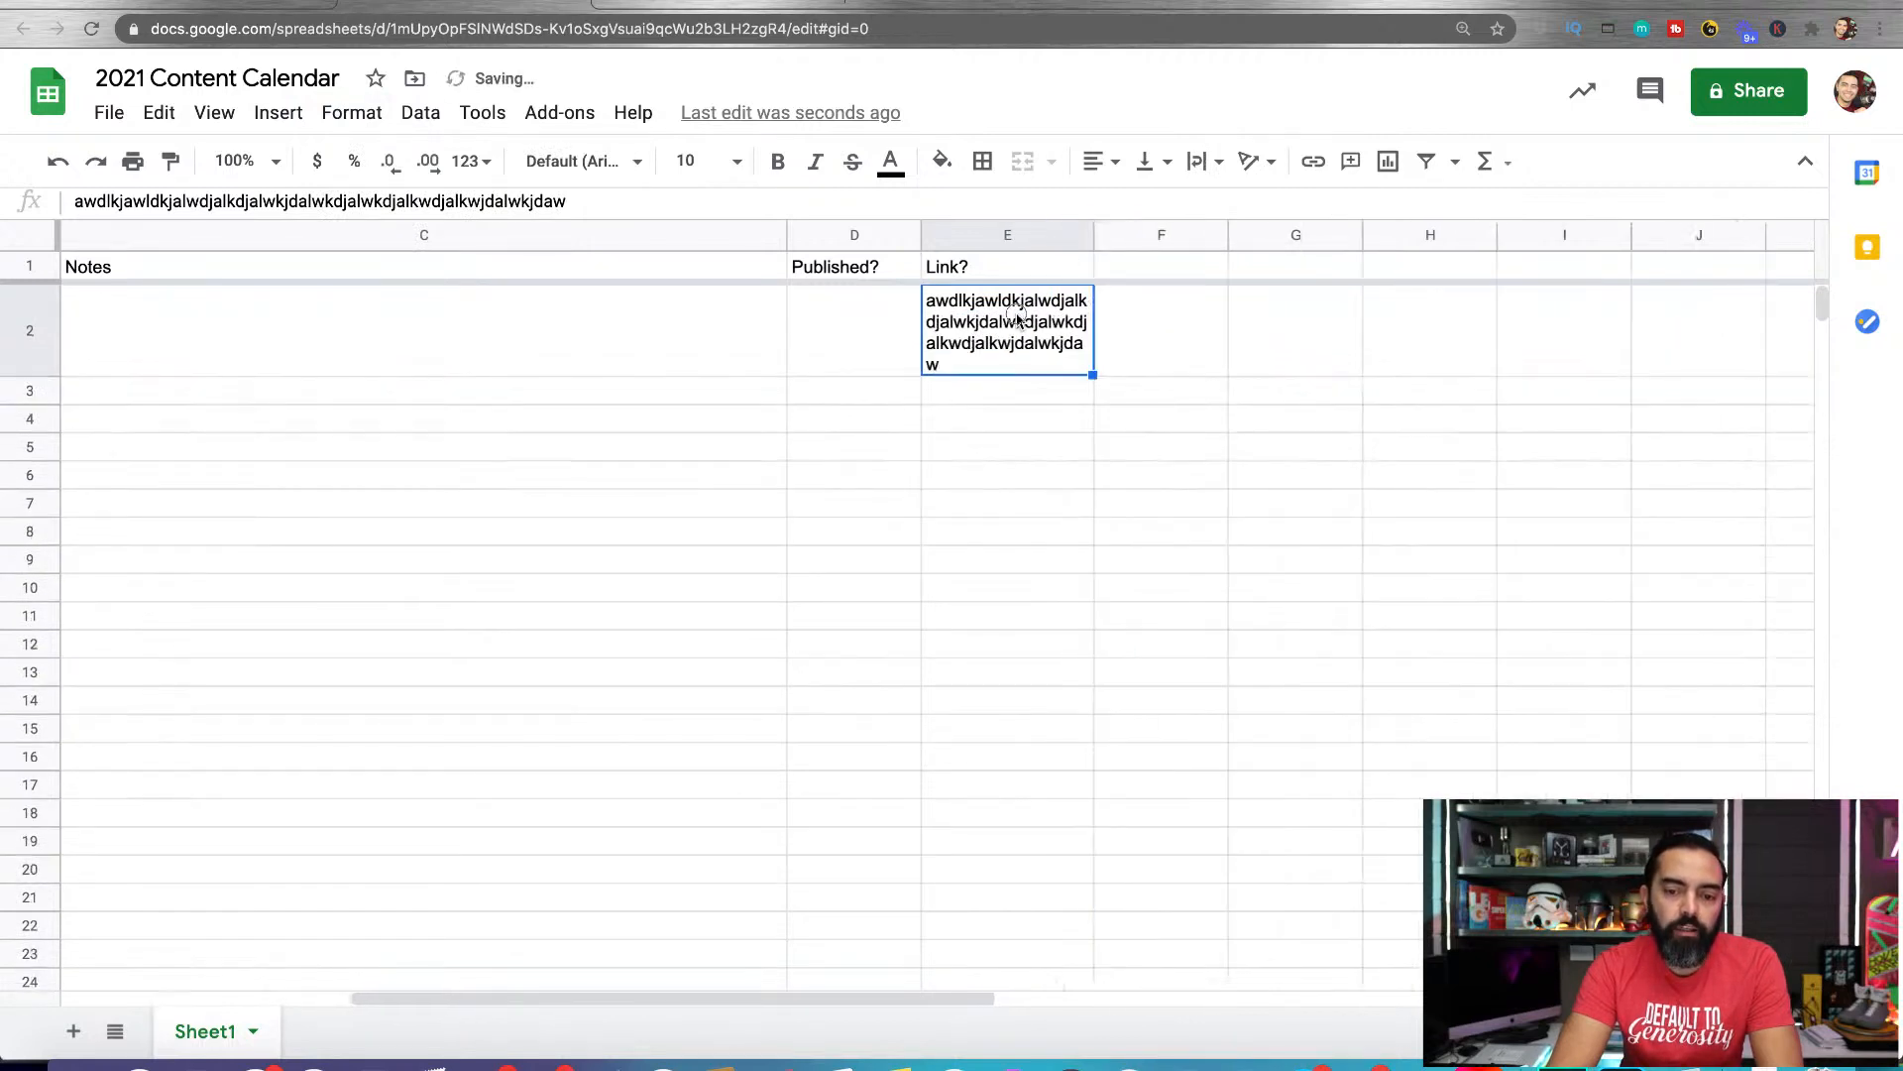
pyautogui.click(1035, 238)
pyautogui.click(349, 117)
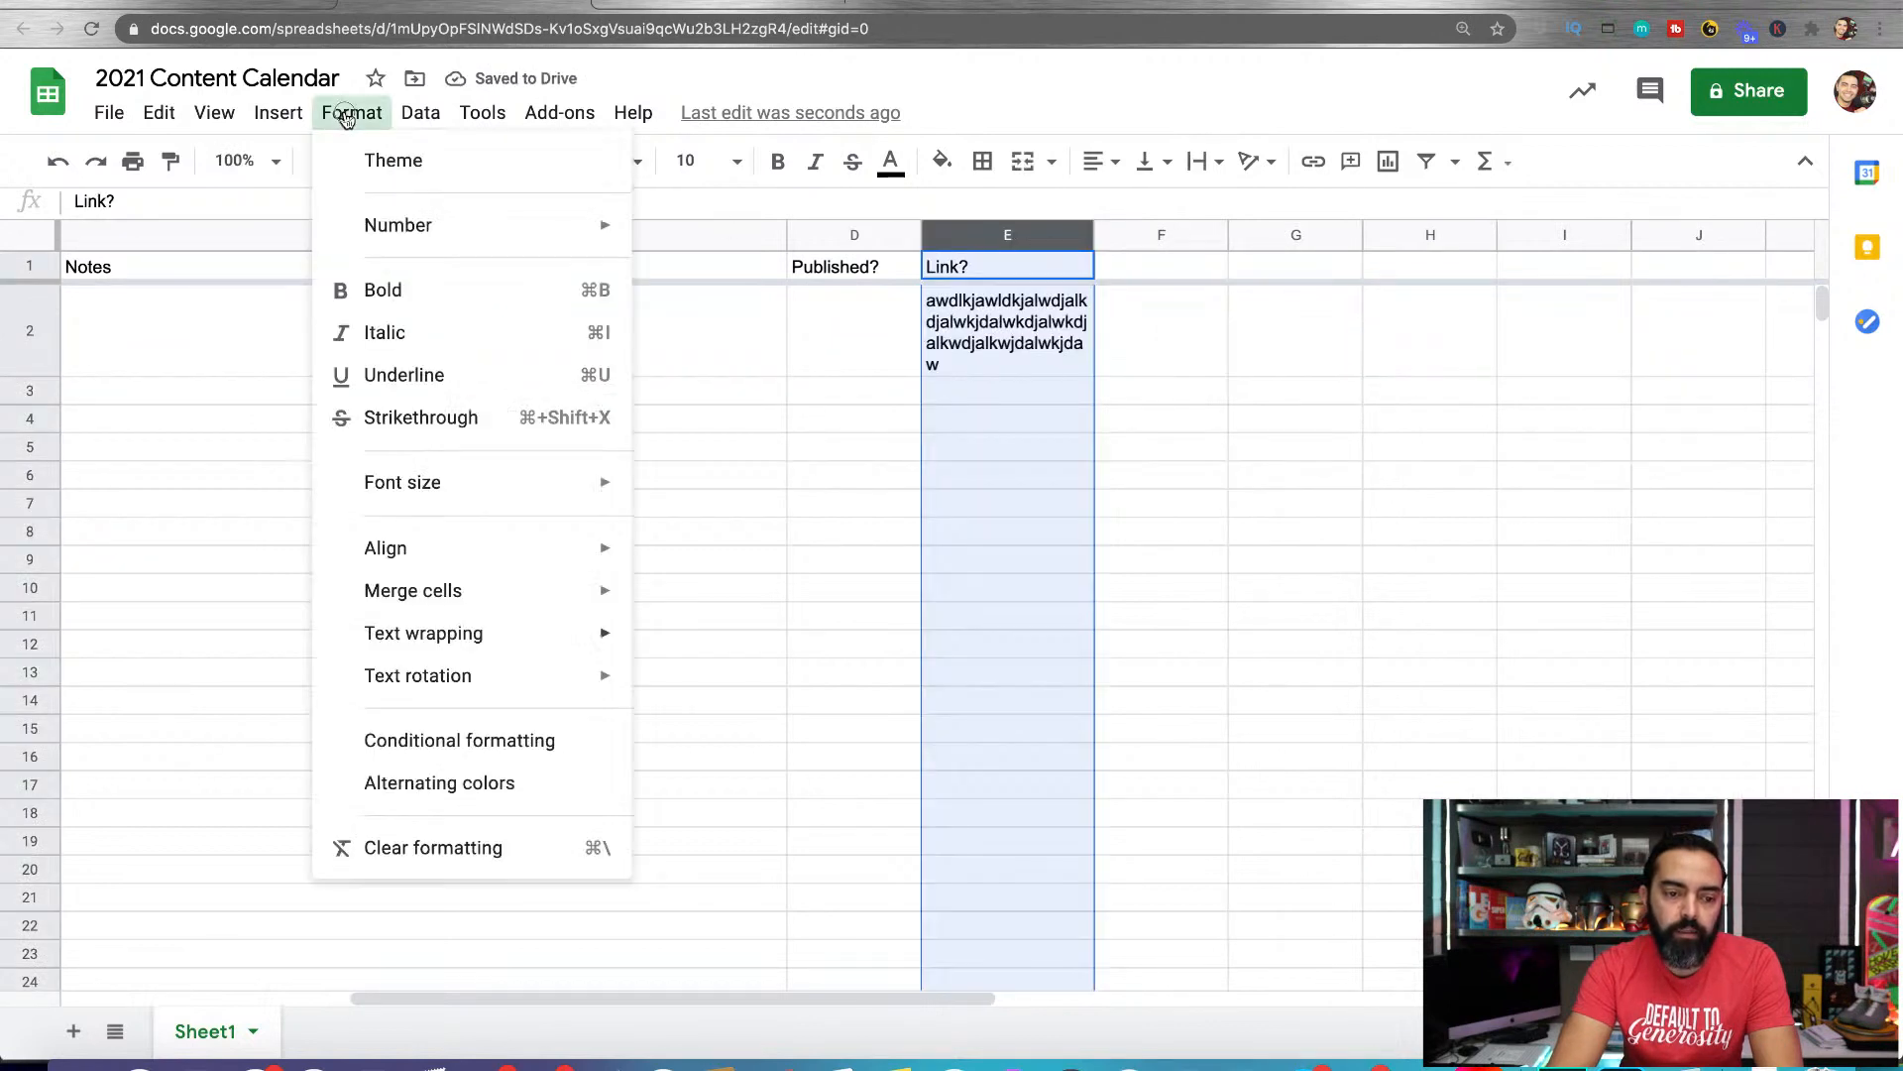
pyautogui.moveTo(456, 639)
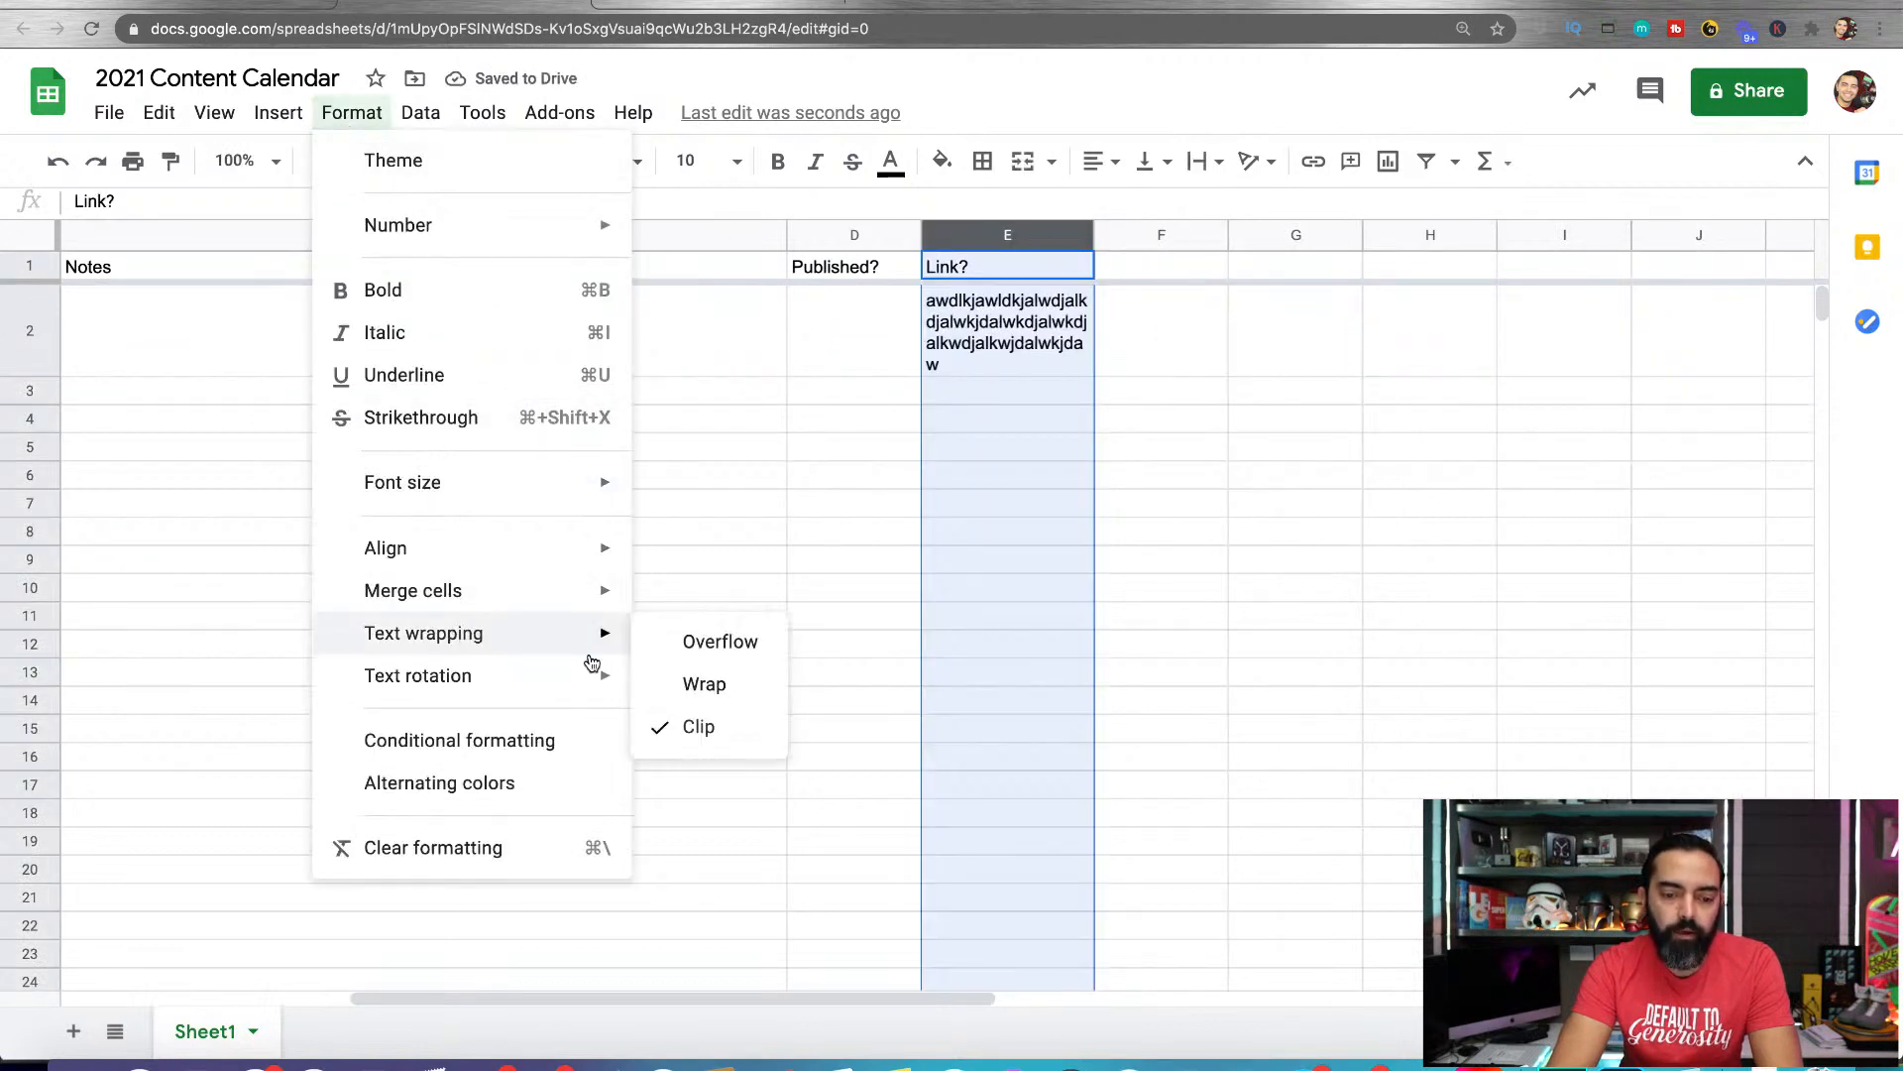
pyautogui.moveTo(552, 646)
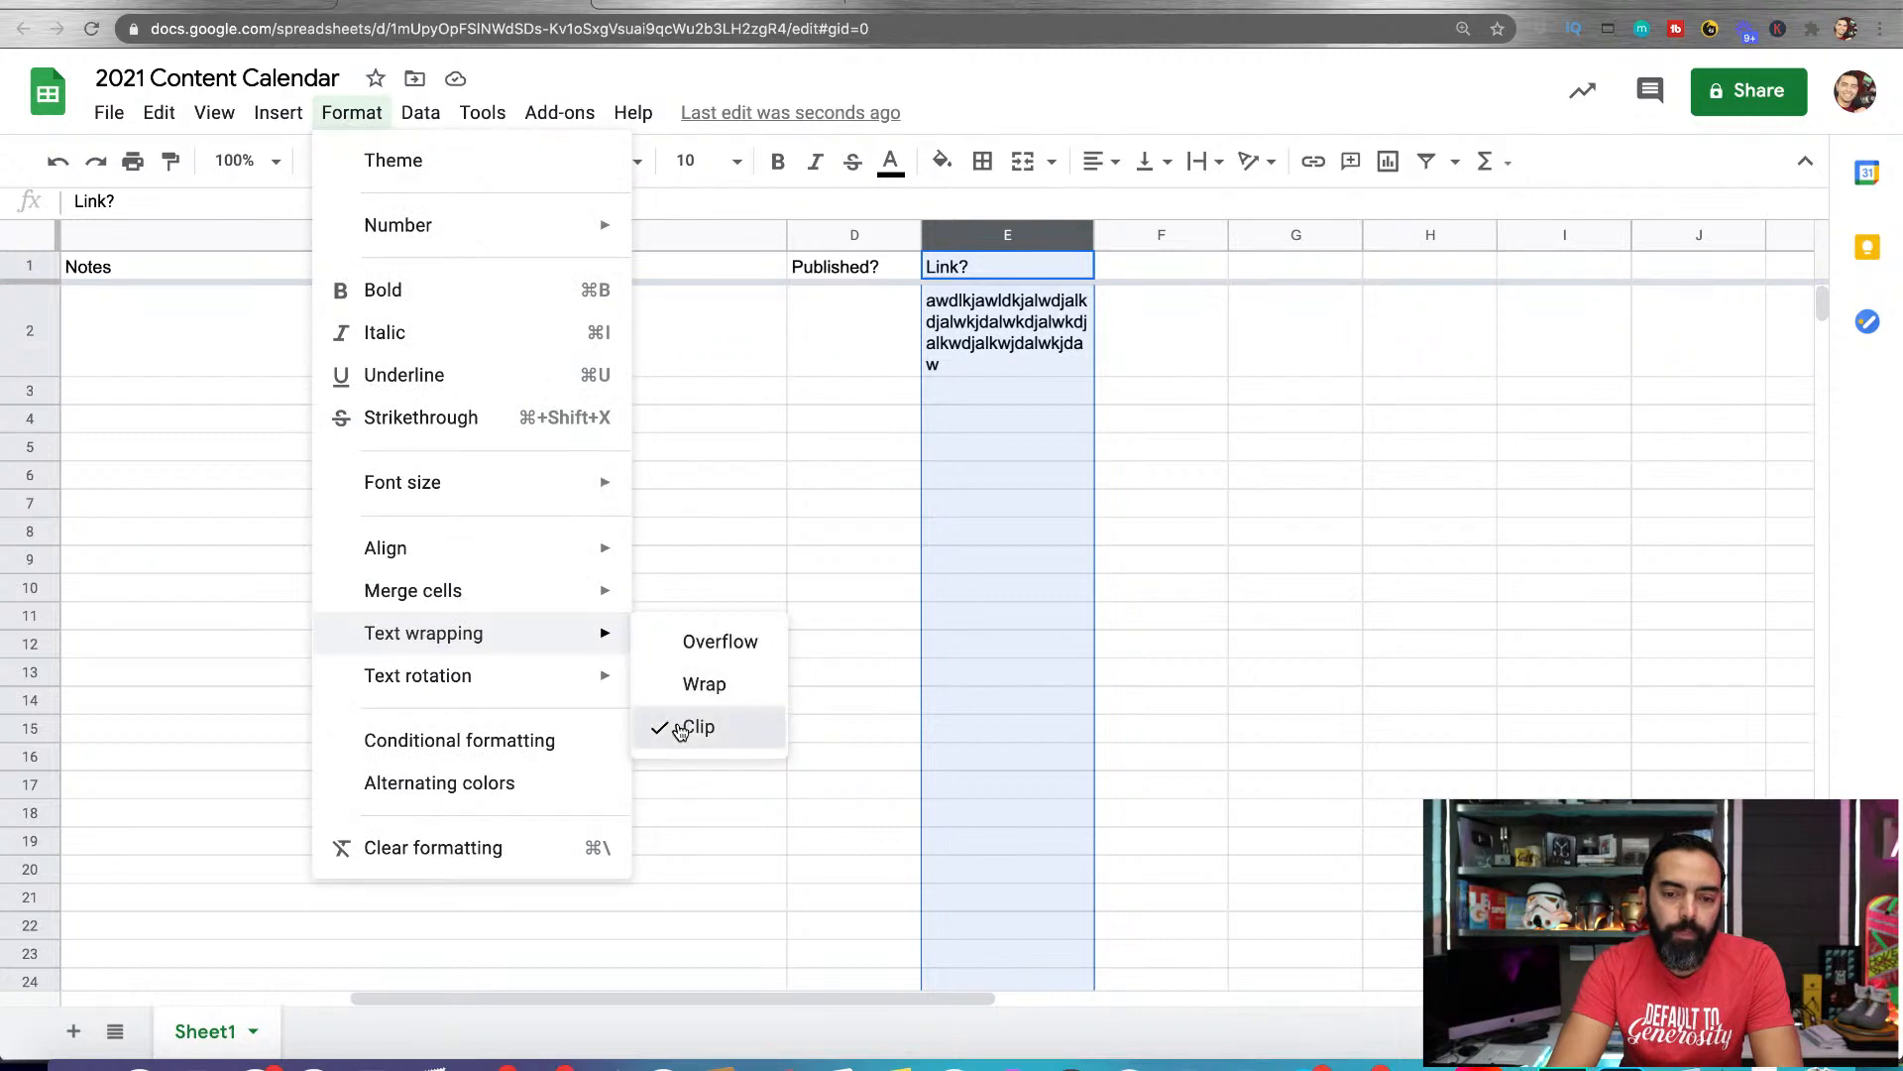
pyautogui.click(681, 731)
pyautogui.click(794, 369)
# Extend the header in cell D1 to "Published? (Y/N)" and widen column D to fit it
pyautogui.hscroll(-5, 795, 372)
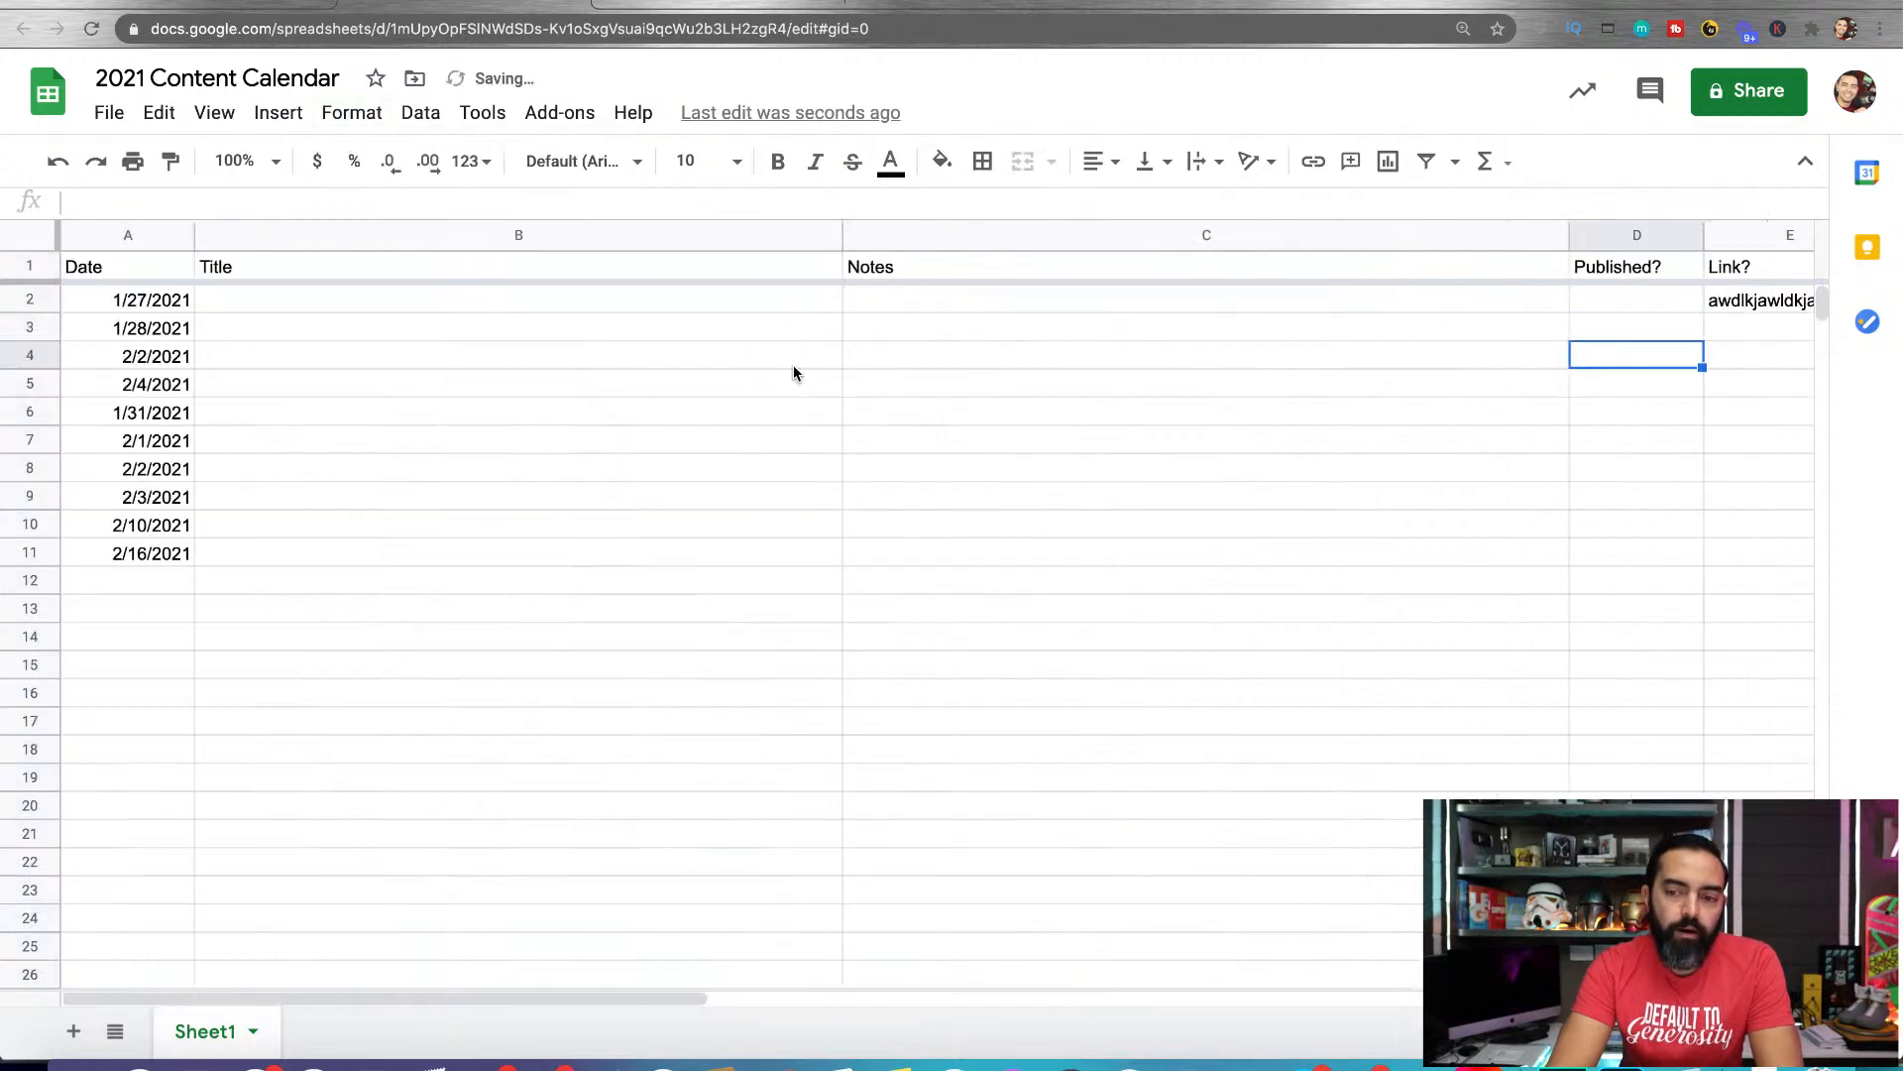
pyautogui.click(1615, 300)
pyautogui.click(1659, 264)
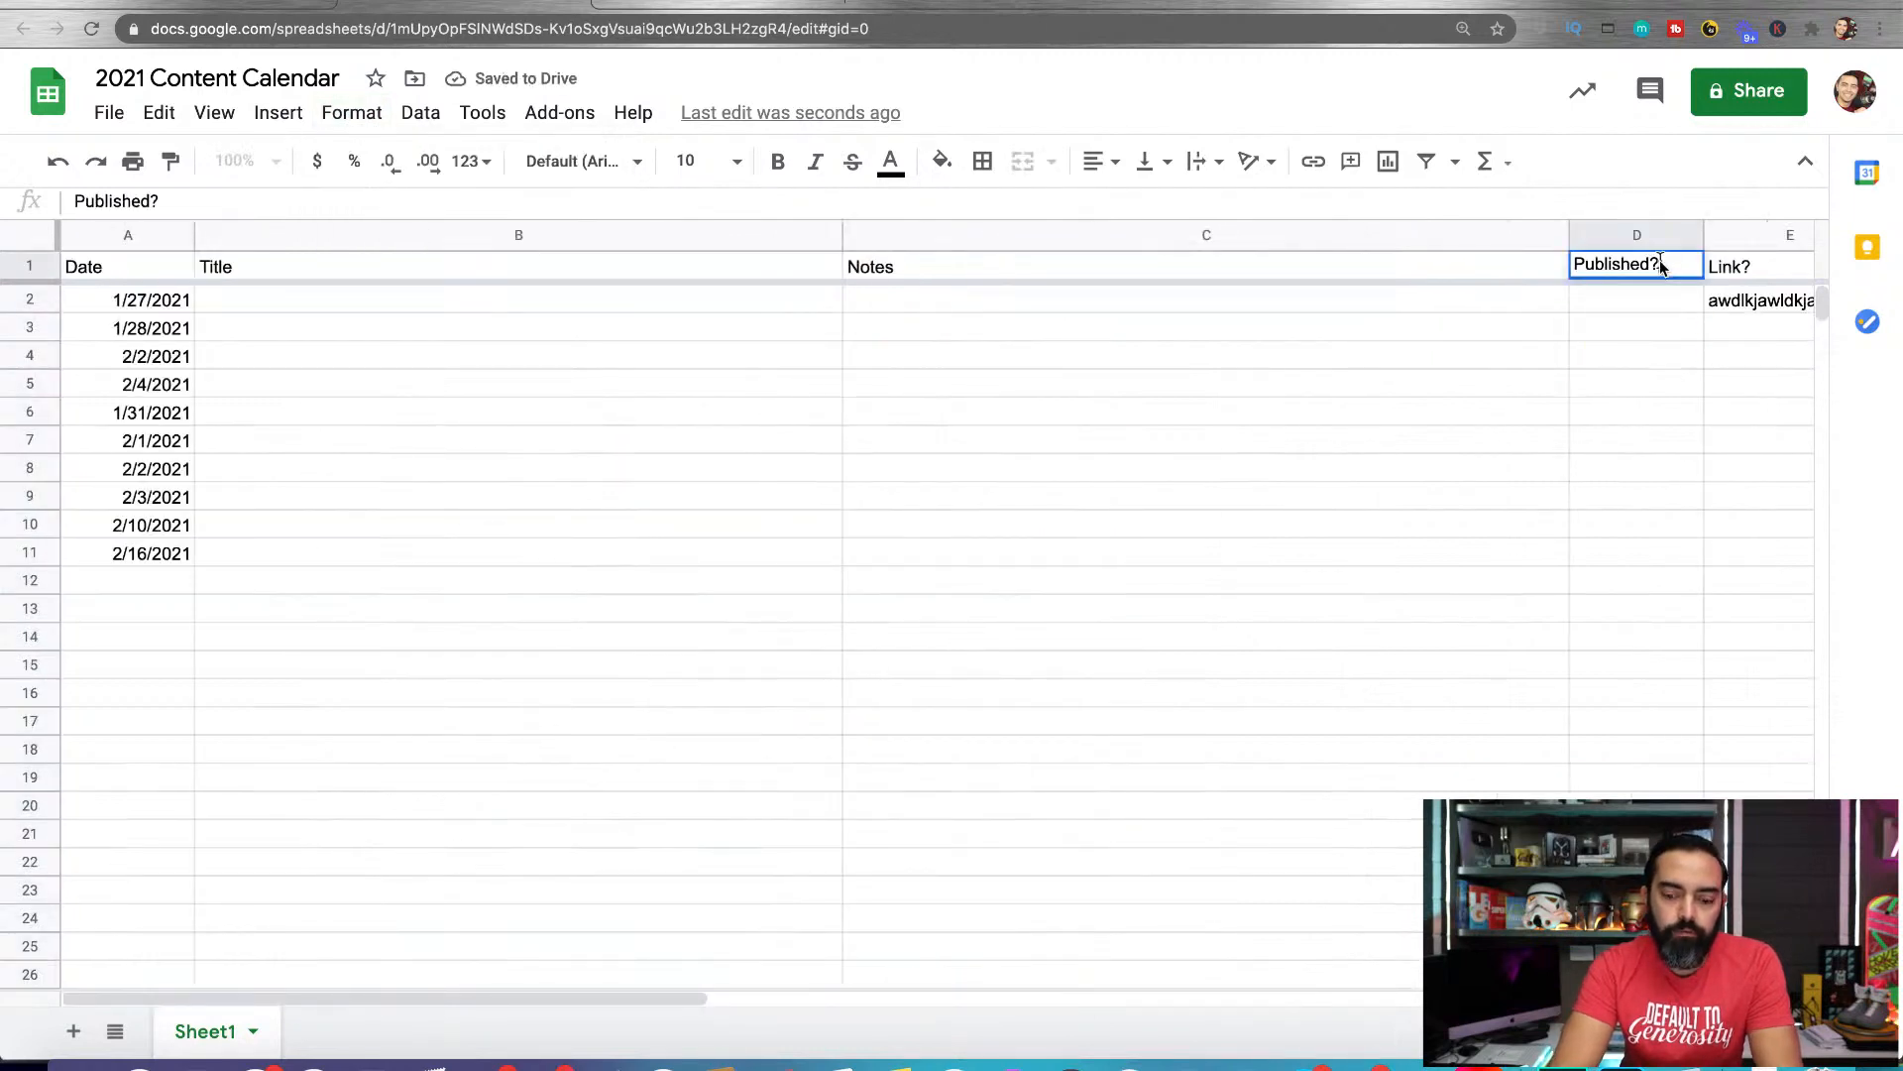
pyautogui.doubleClick(1659, 261)
pyautogui.write('(Y/N)')
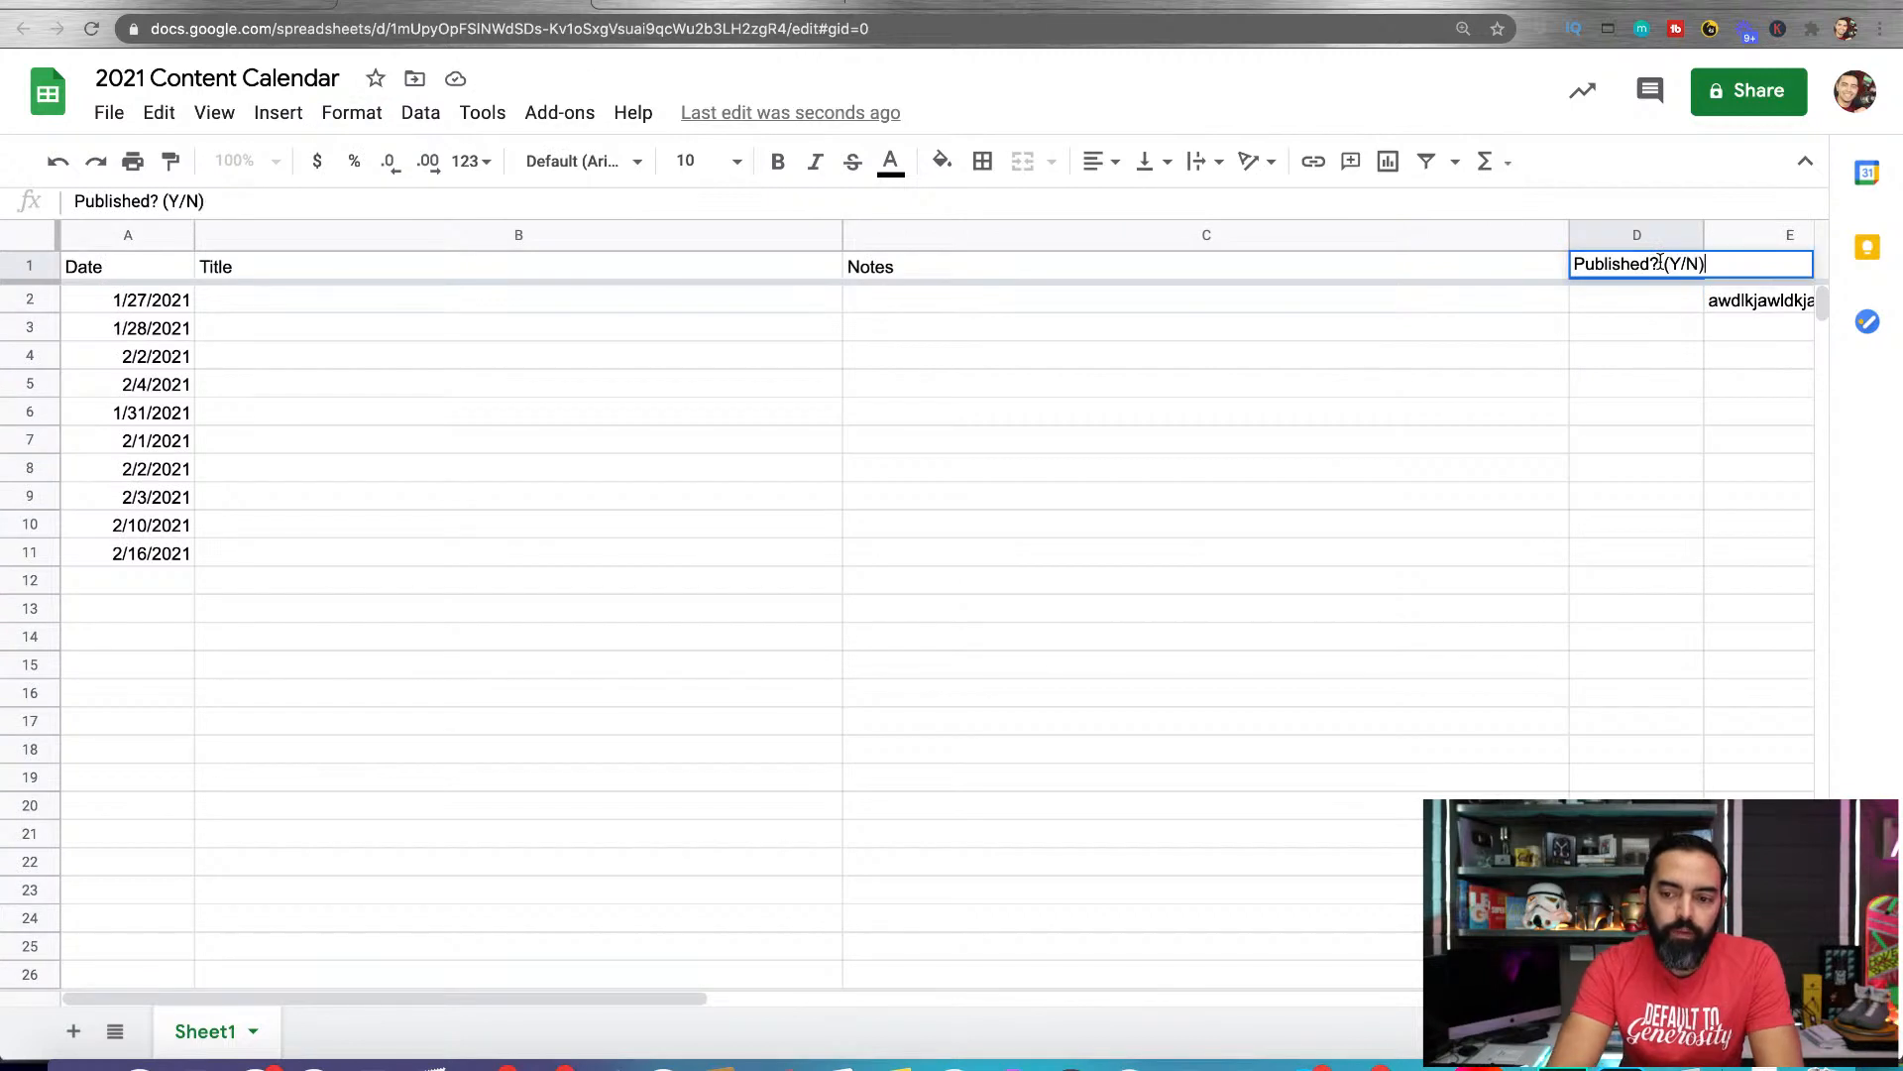
pyautogui.press('Return')
pyautogui.moveTo(1704, 236); pyautogui.dragTo(1726, 237)
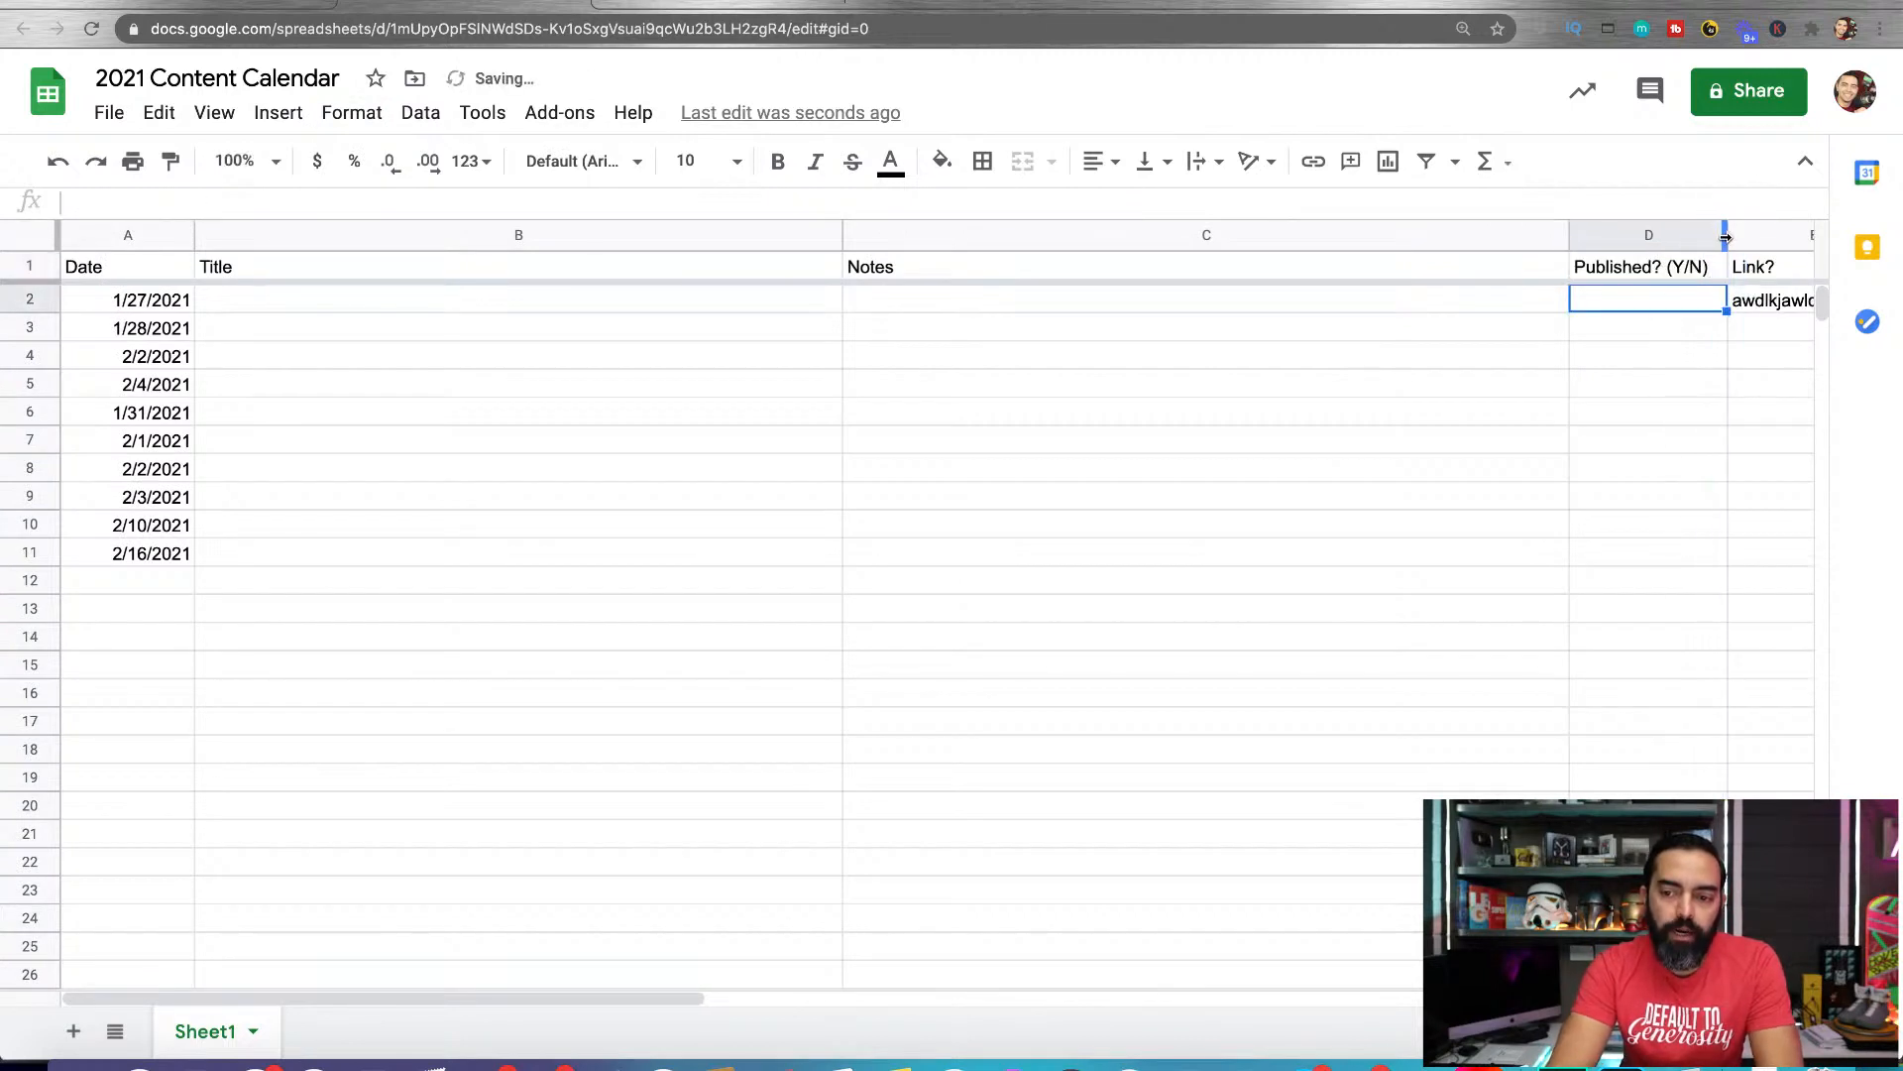
pyautogui.click(1618, 393)
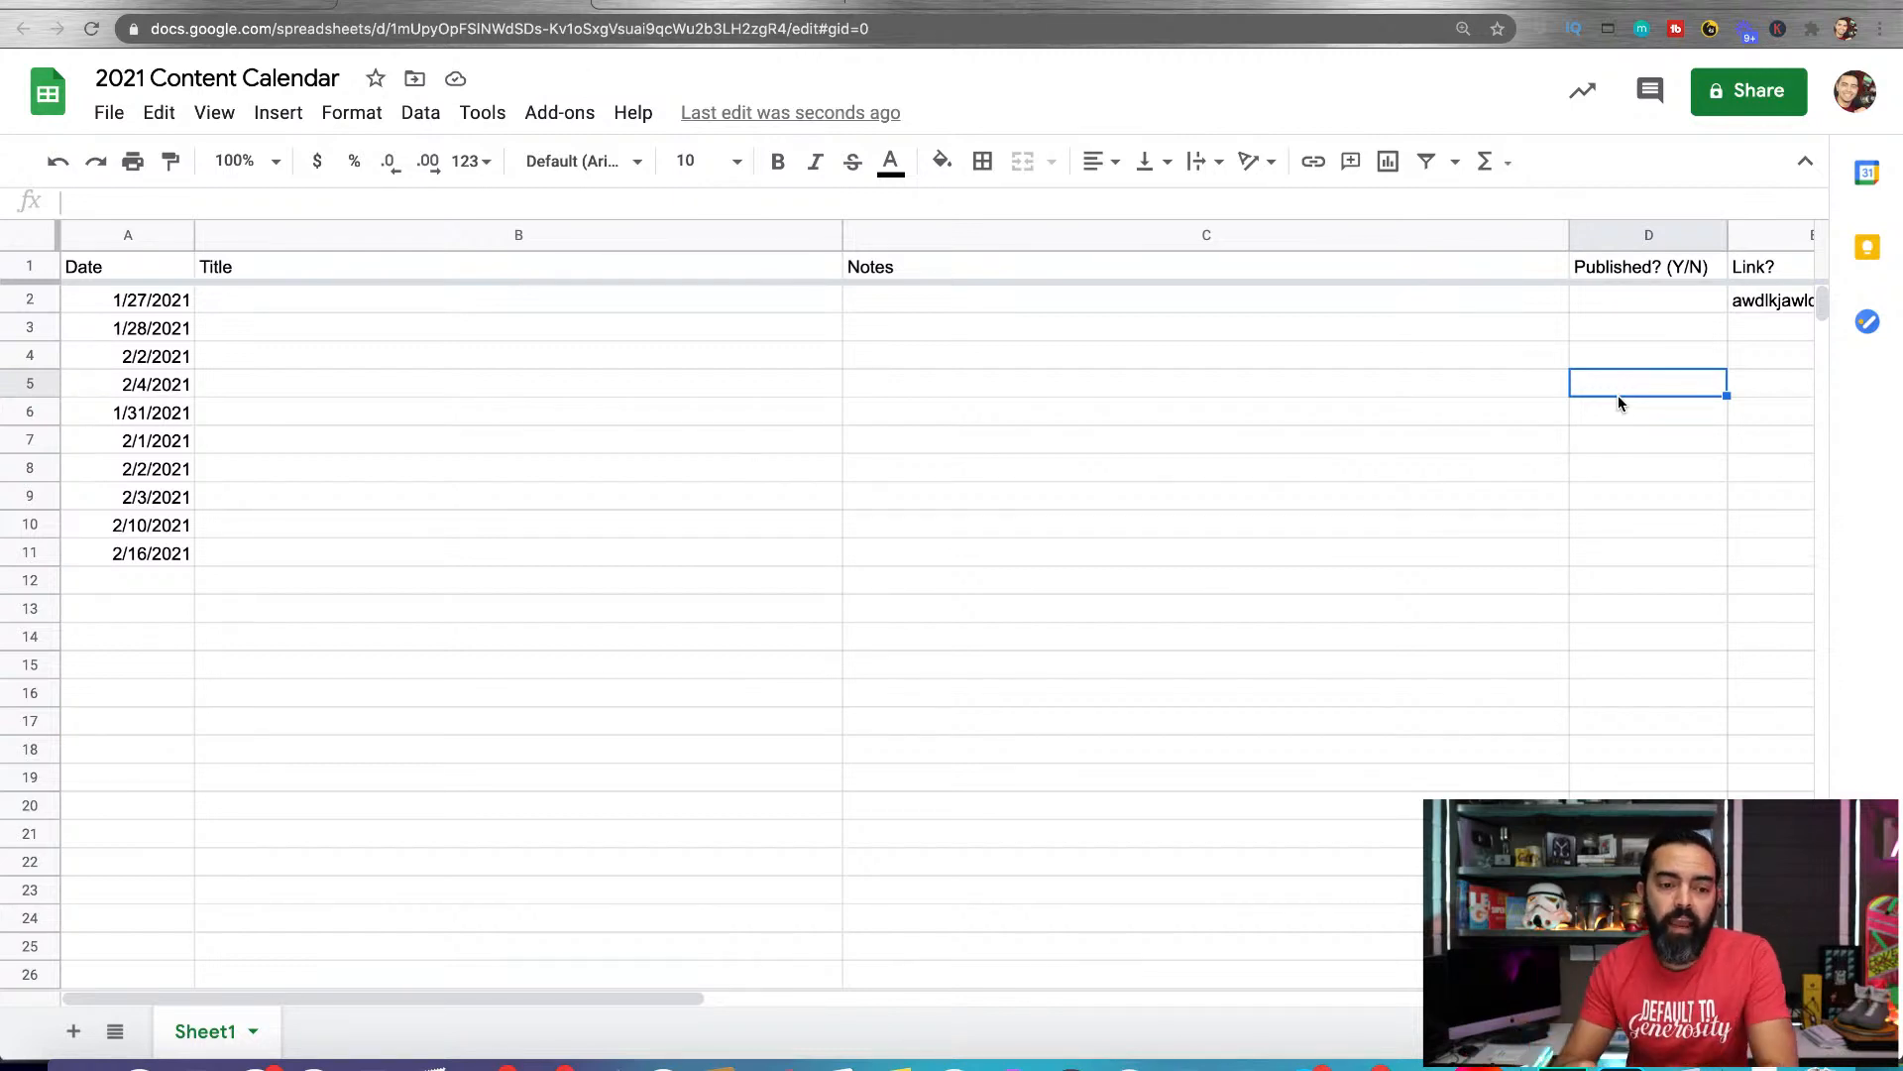
# Insert a column between Title and Notes and give it the header "Working Doc"
pyautogui.click(552, 309)
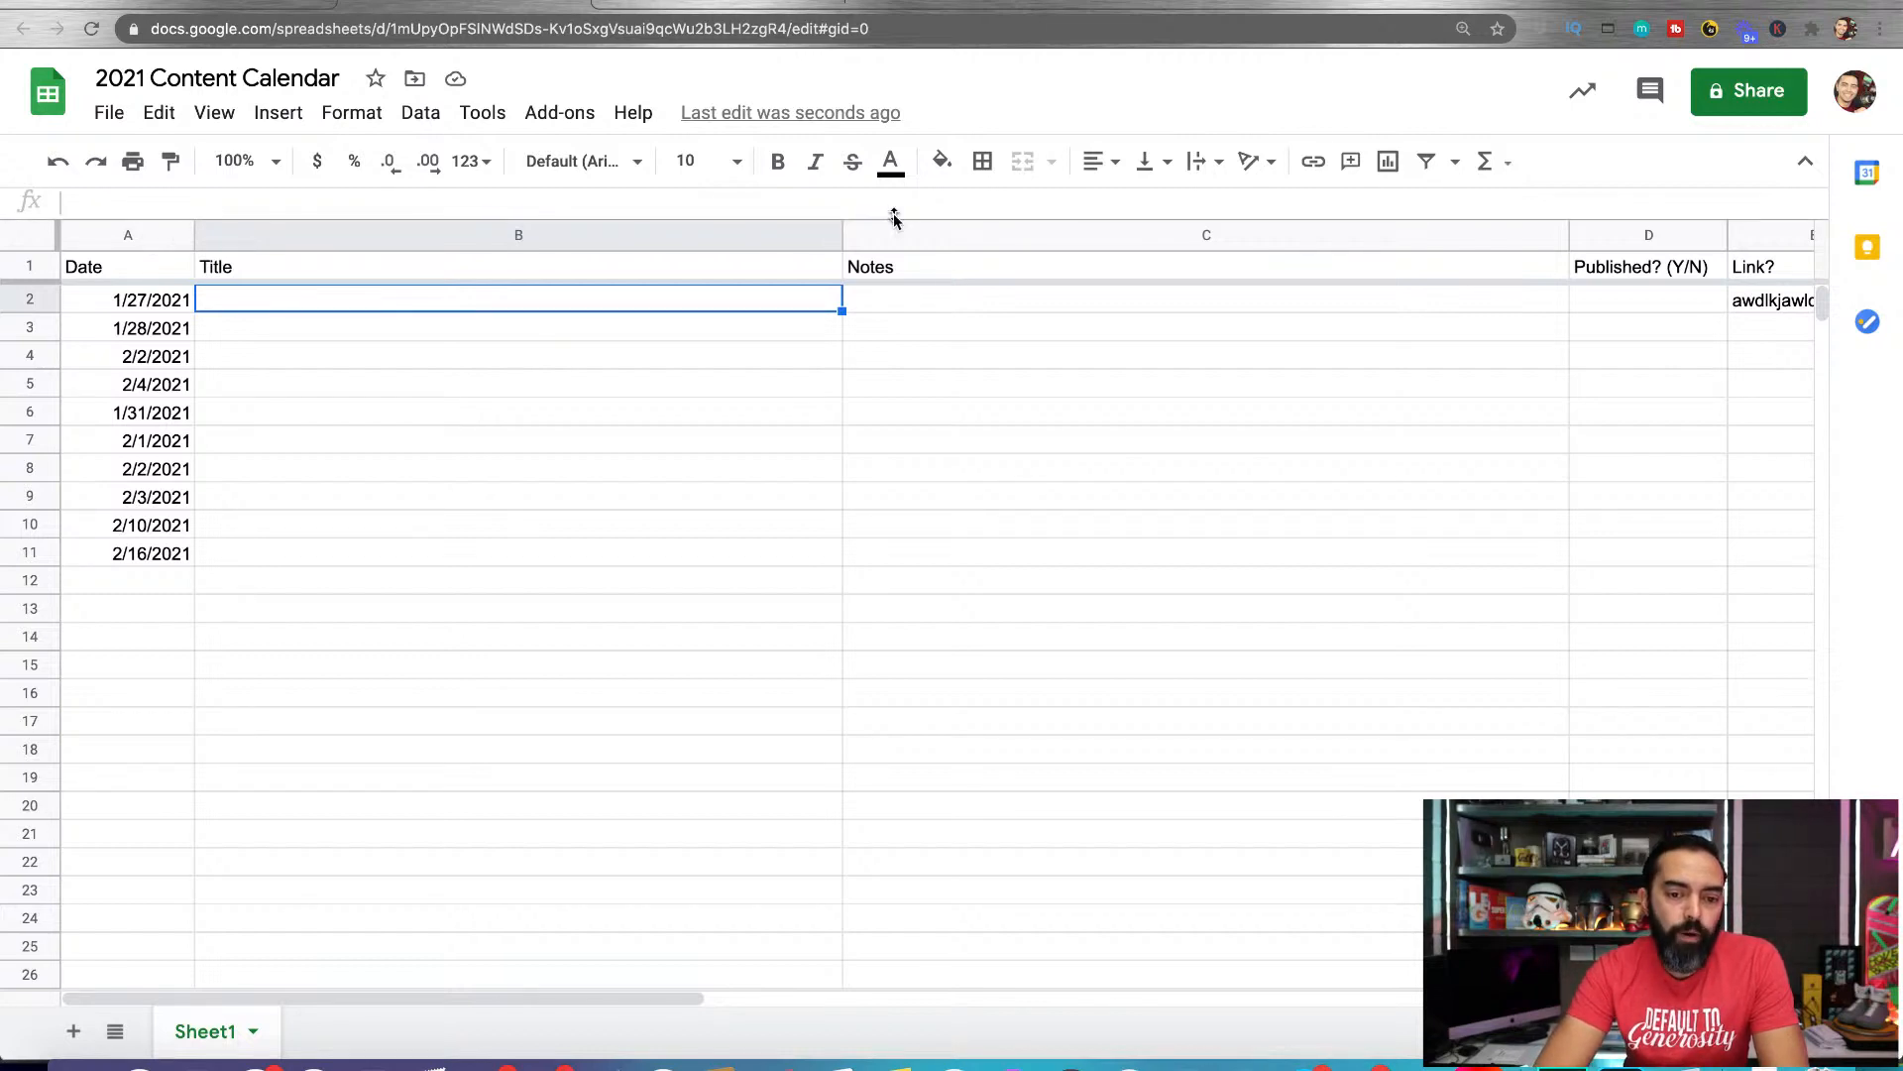
pyautogui.click(828, 235)
pyautogui.rightClick(703, 241)
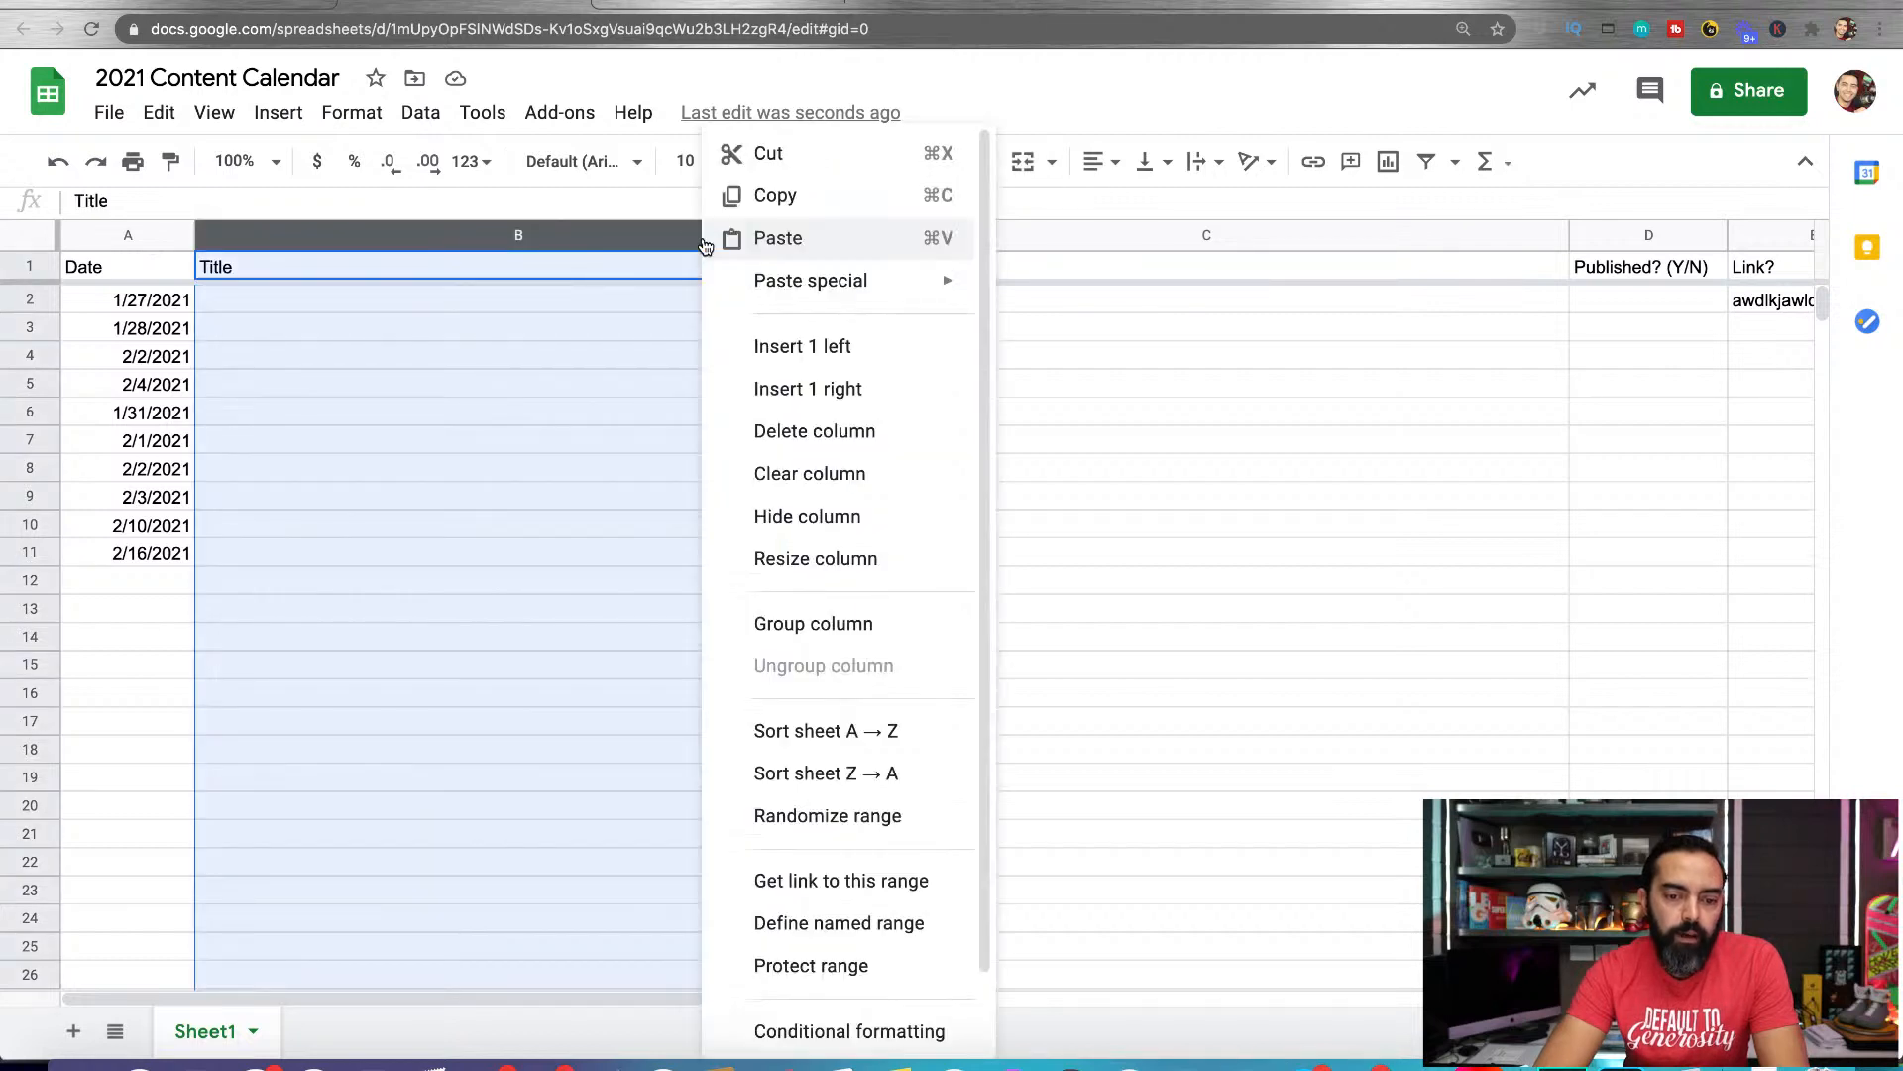
pyautogui.click(808, 388)
pyautogui.click(937, 265)
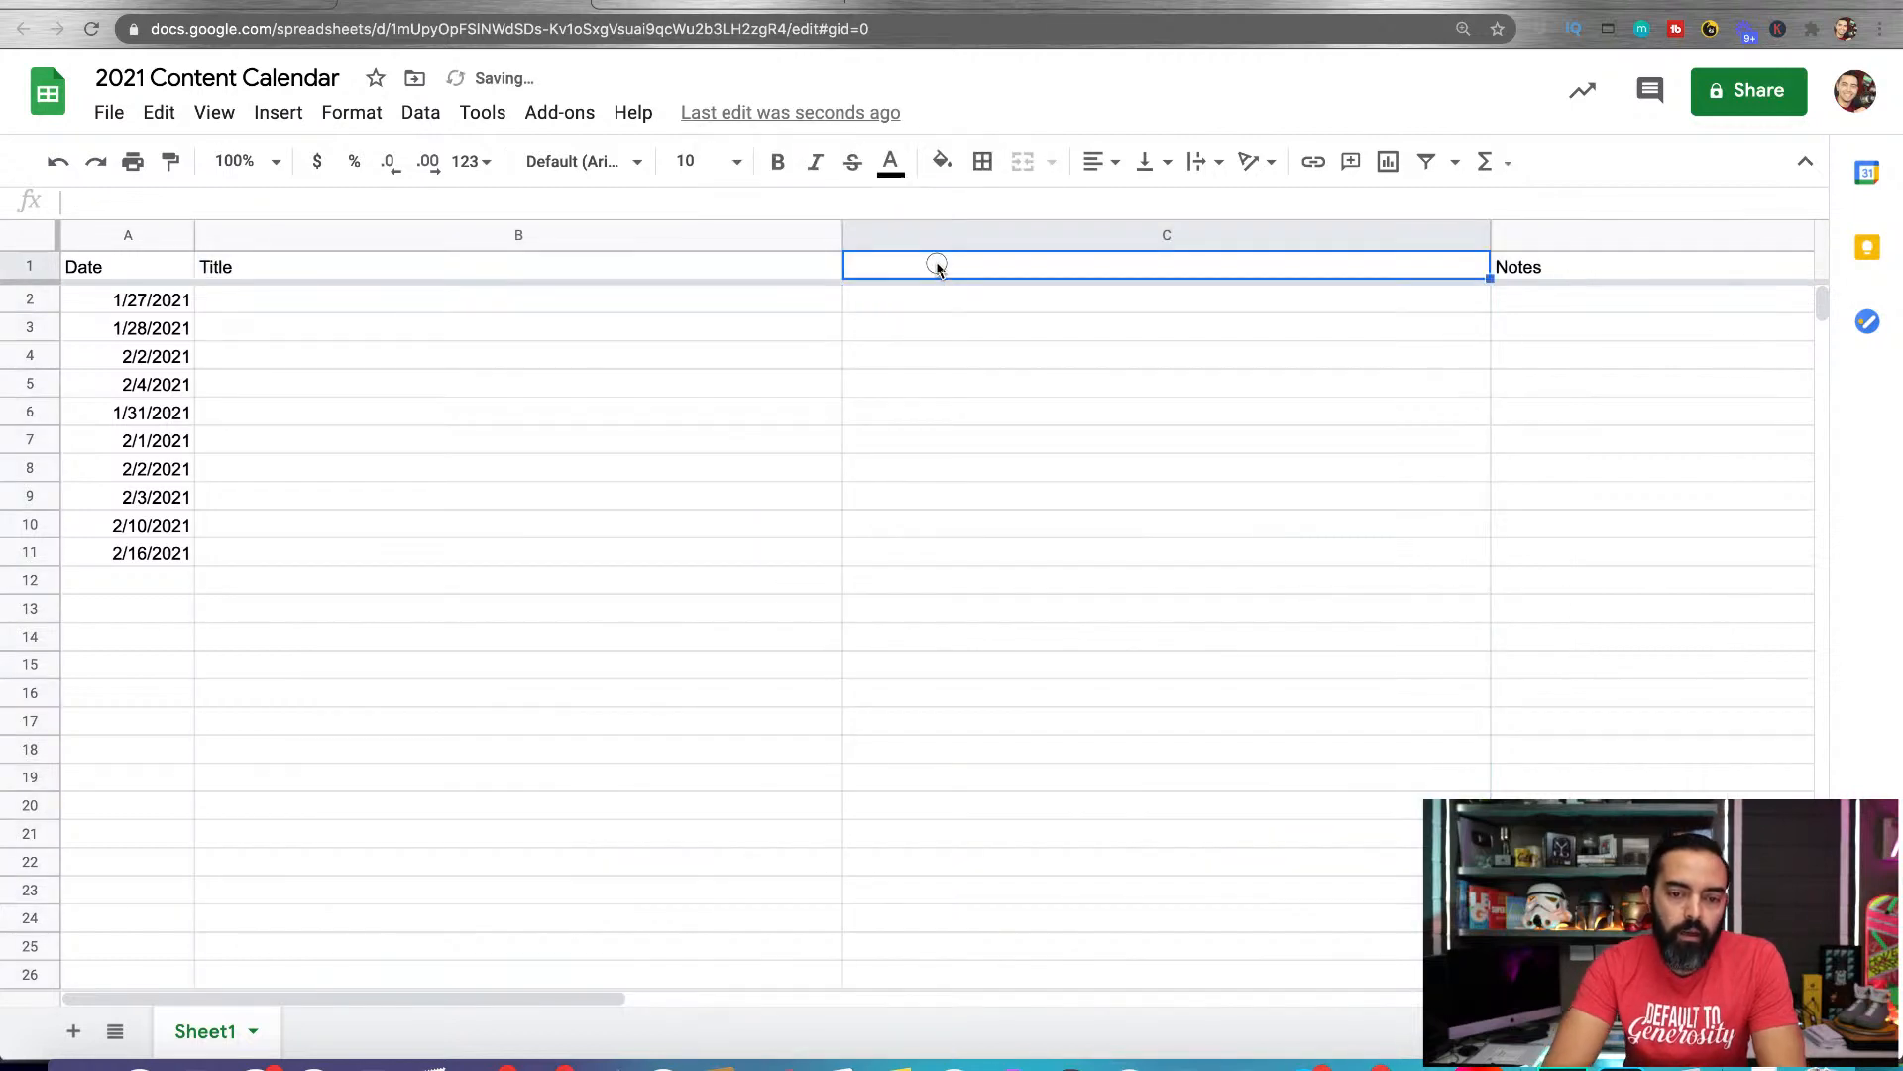
pyautogui.write('Working Do')
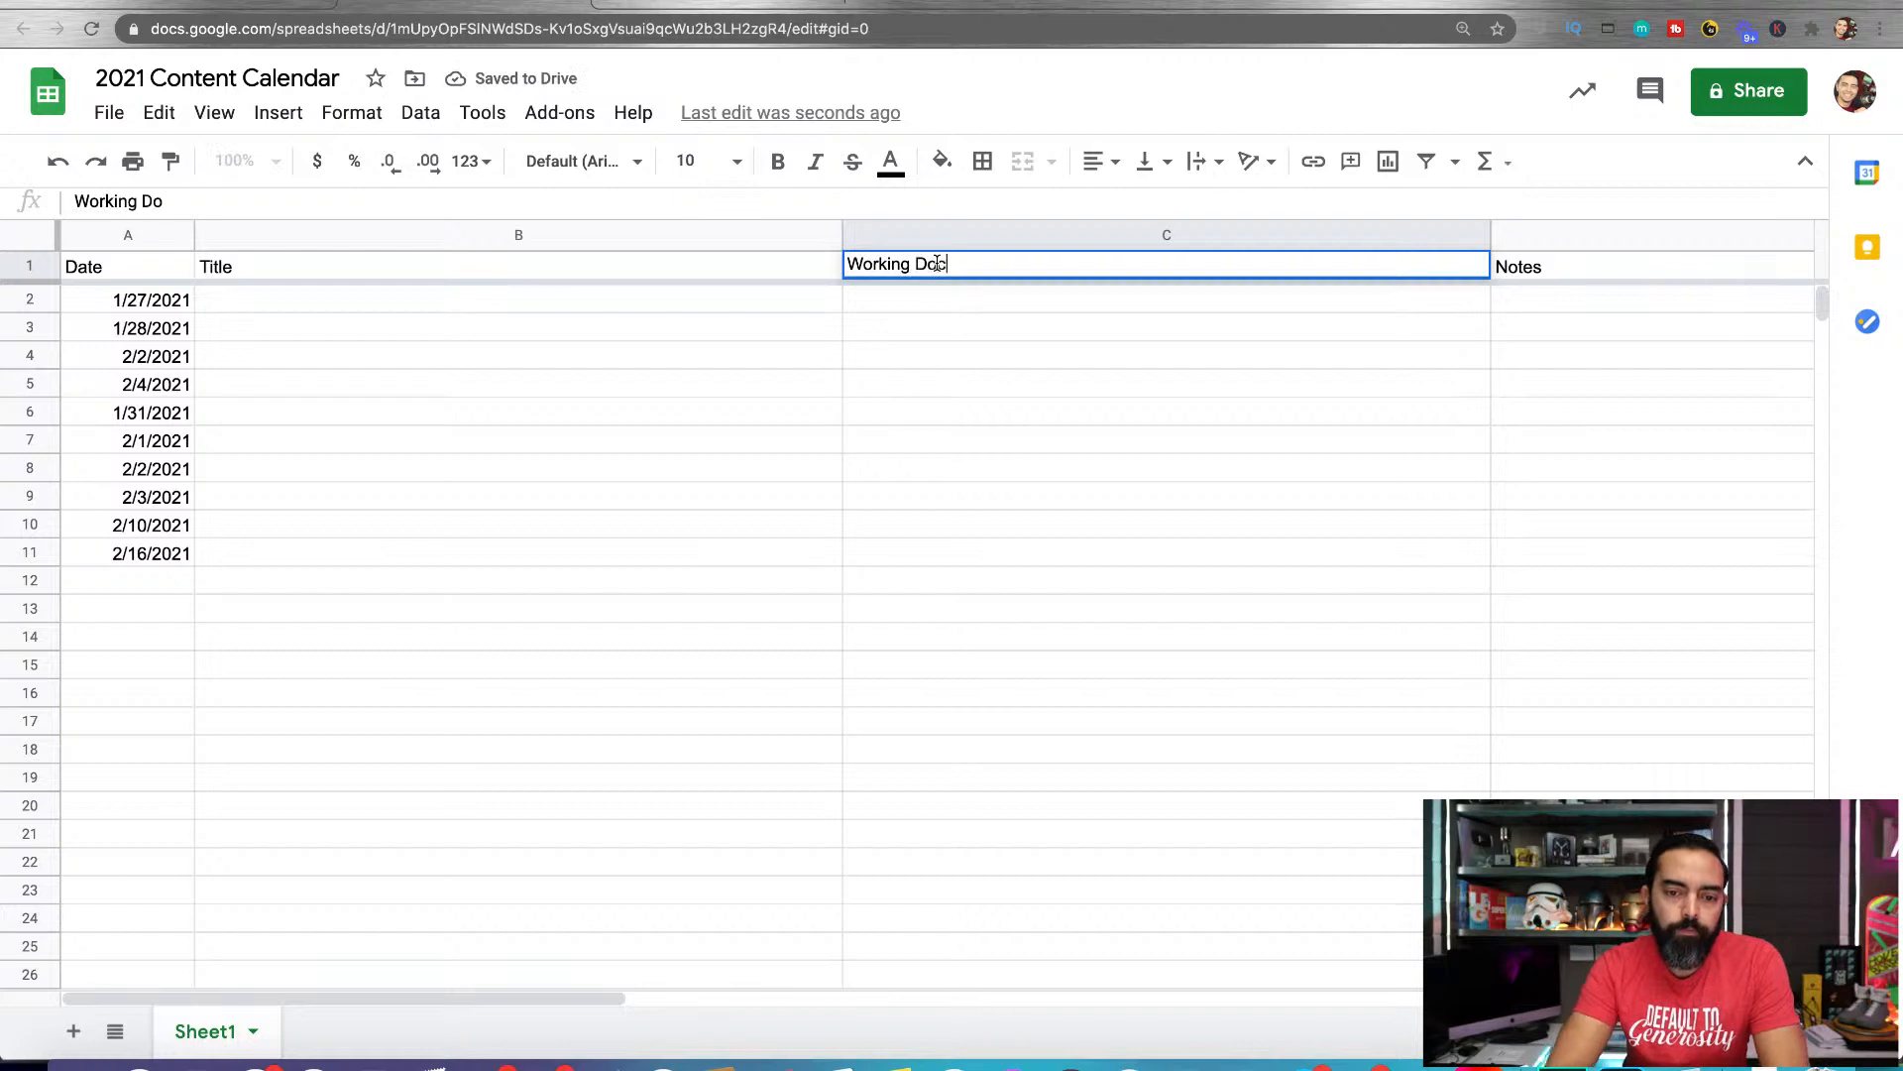
pyautogui.press('Return')
# Narrow the Working Doc column to about half its width and set its text wrapping to Clip
pyautogui.moveTo(1490, 235); pyautogui.dragTo(1148, 235)
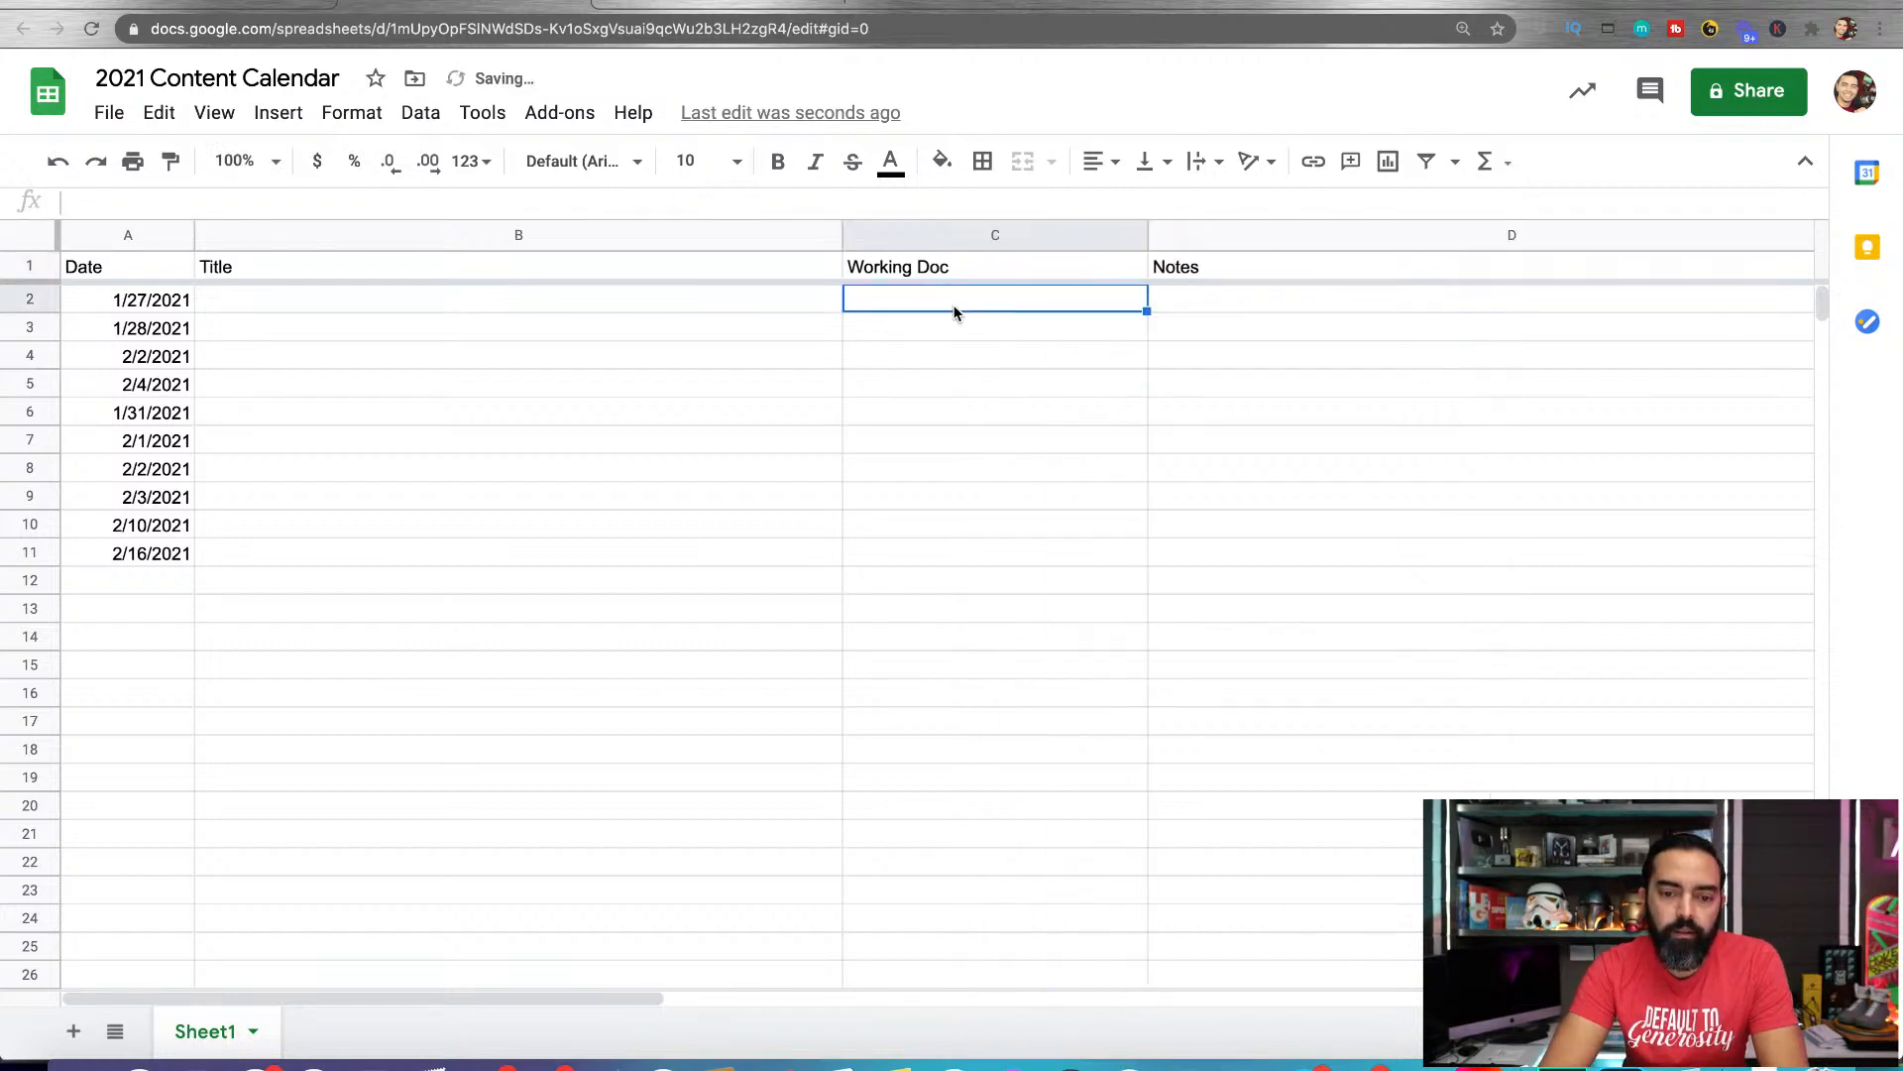
pyautogui.click(928, 238)
pyautogui.click(352, 112)
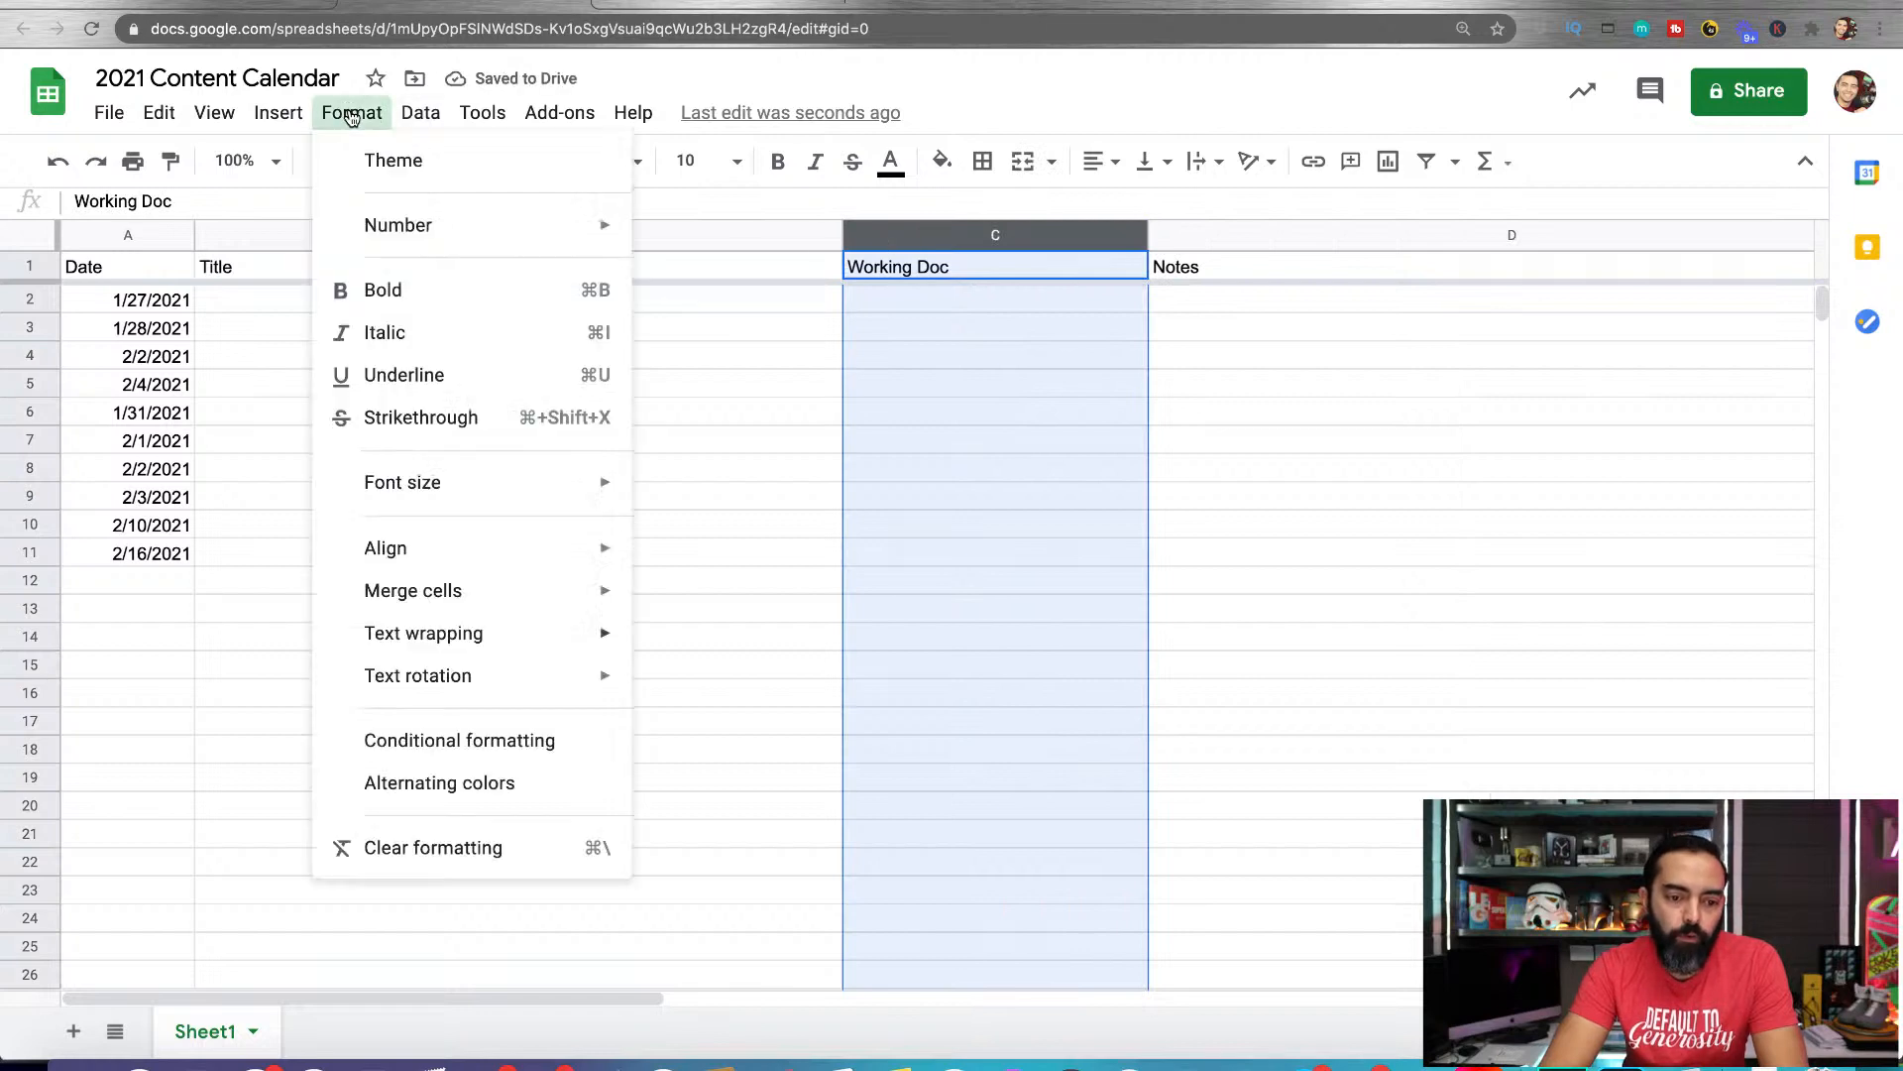
pyautogui.moveTo(461, 643)
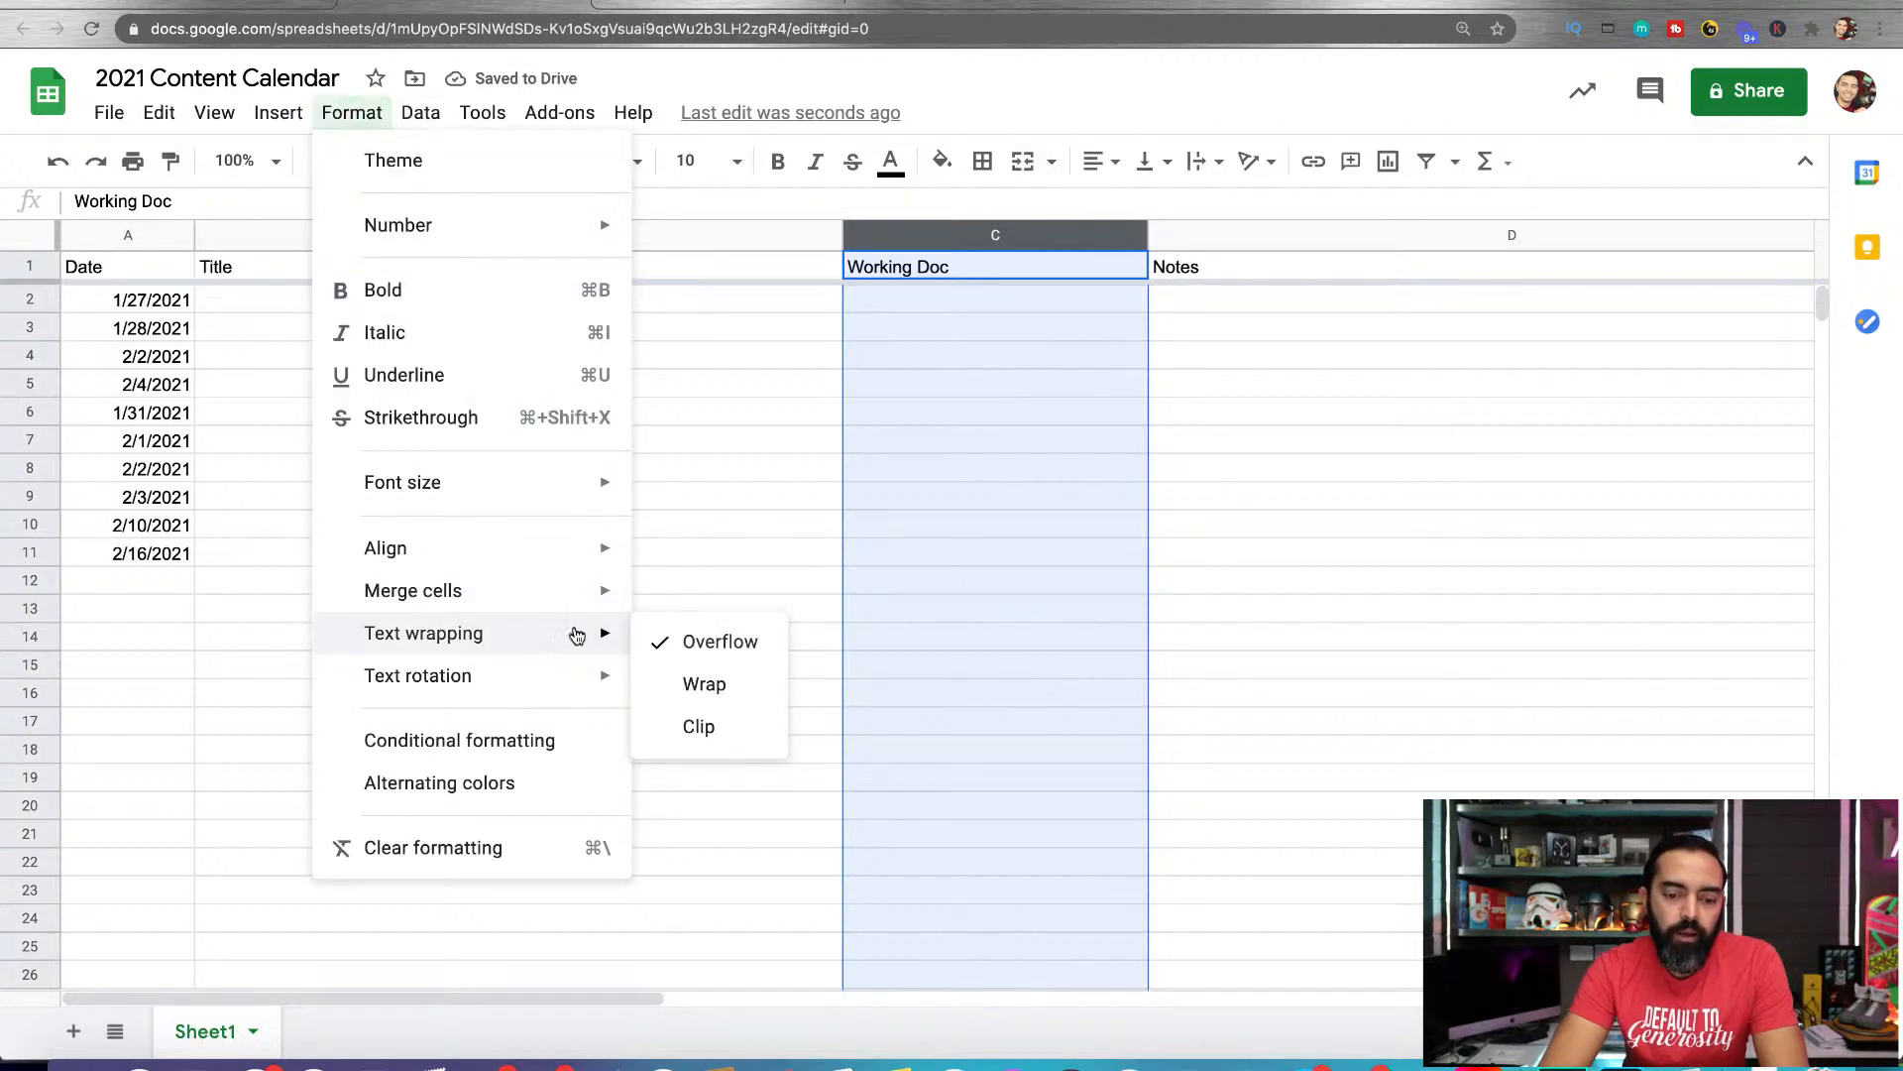
pyautogui.click(695, 733)
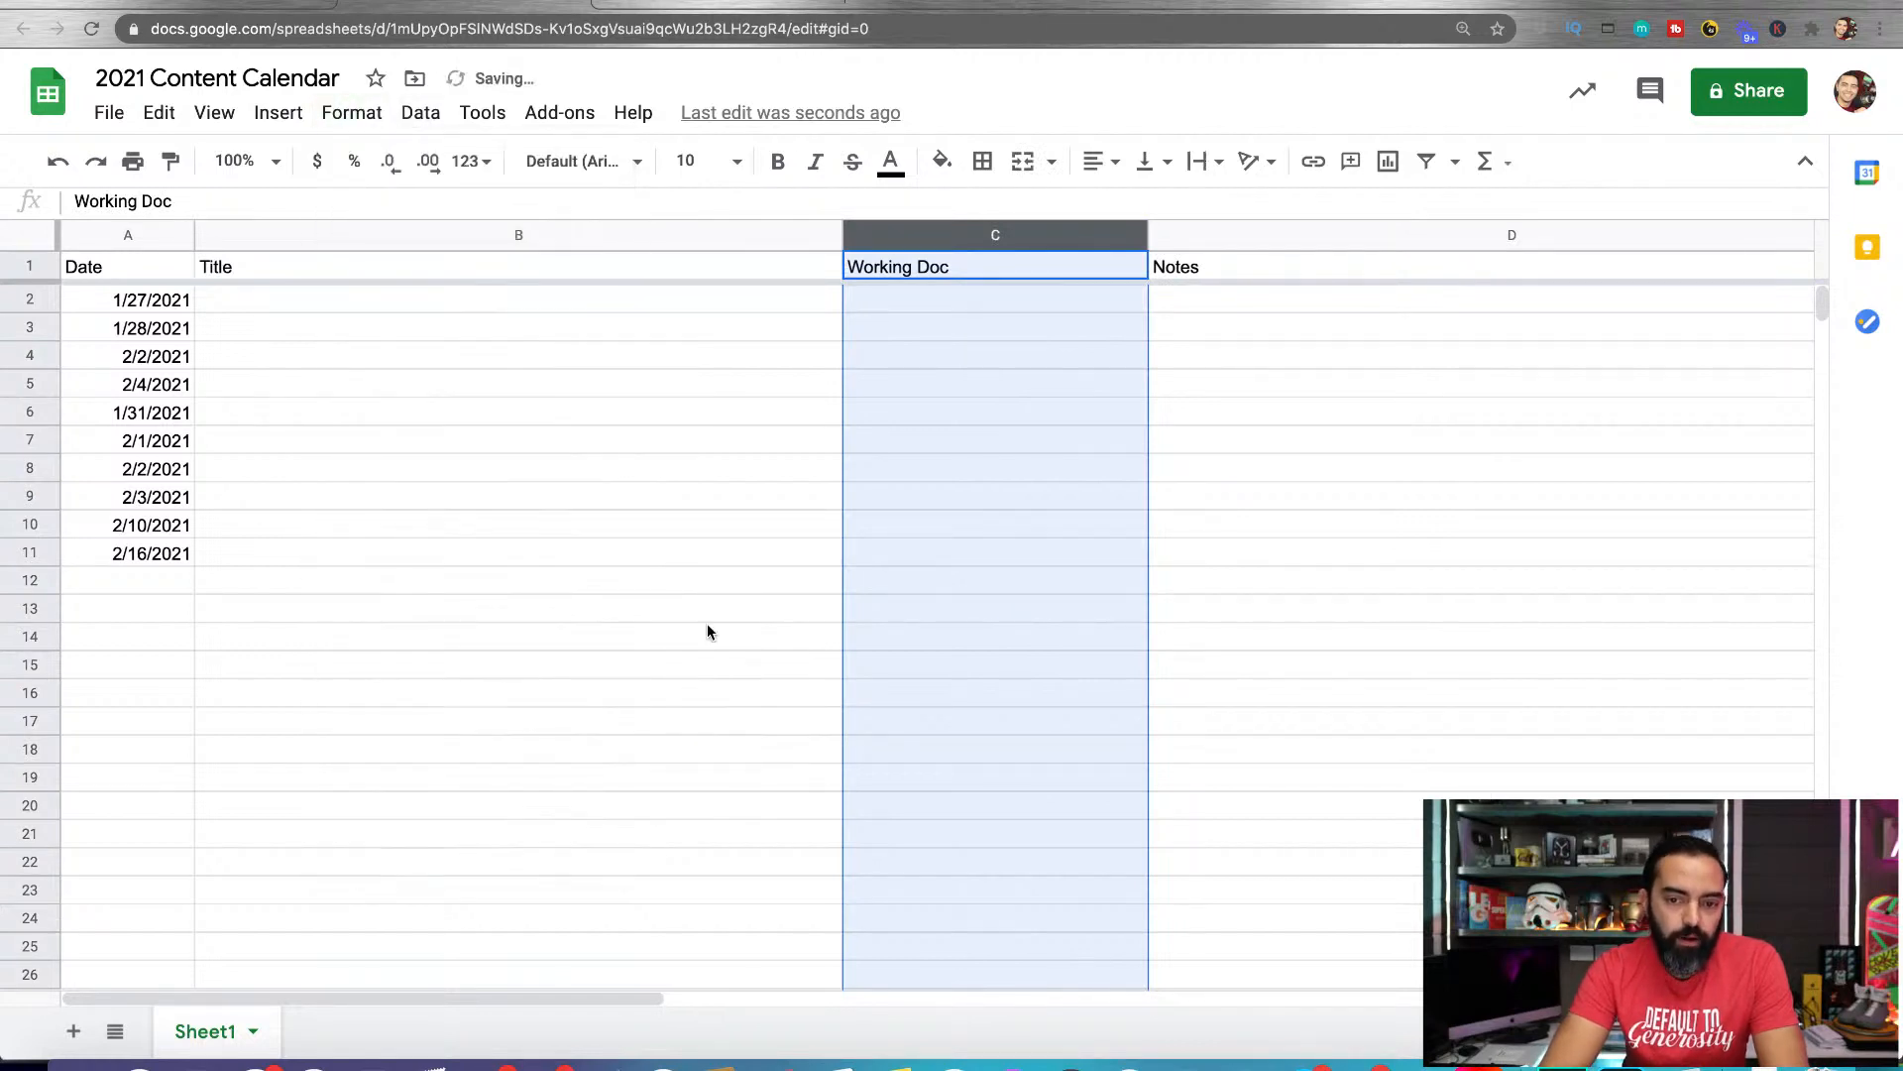
pyautogui.click(664, 382)
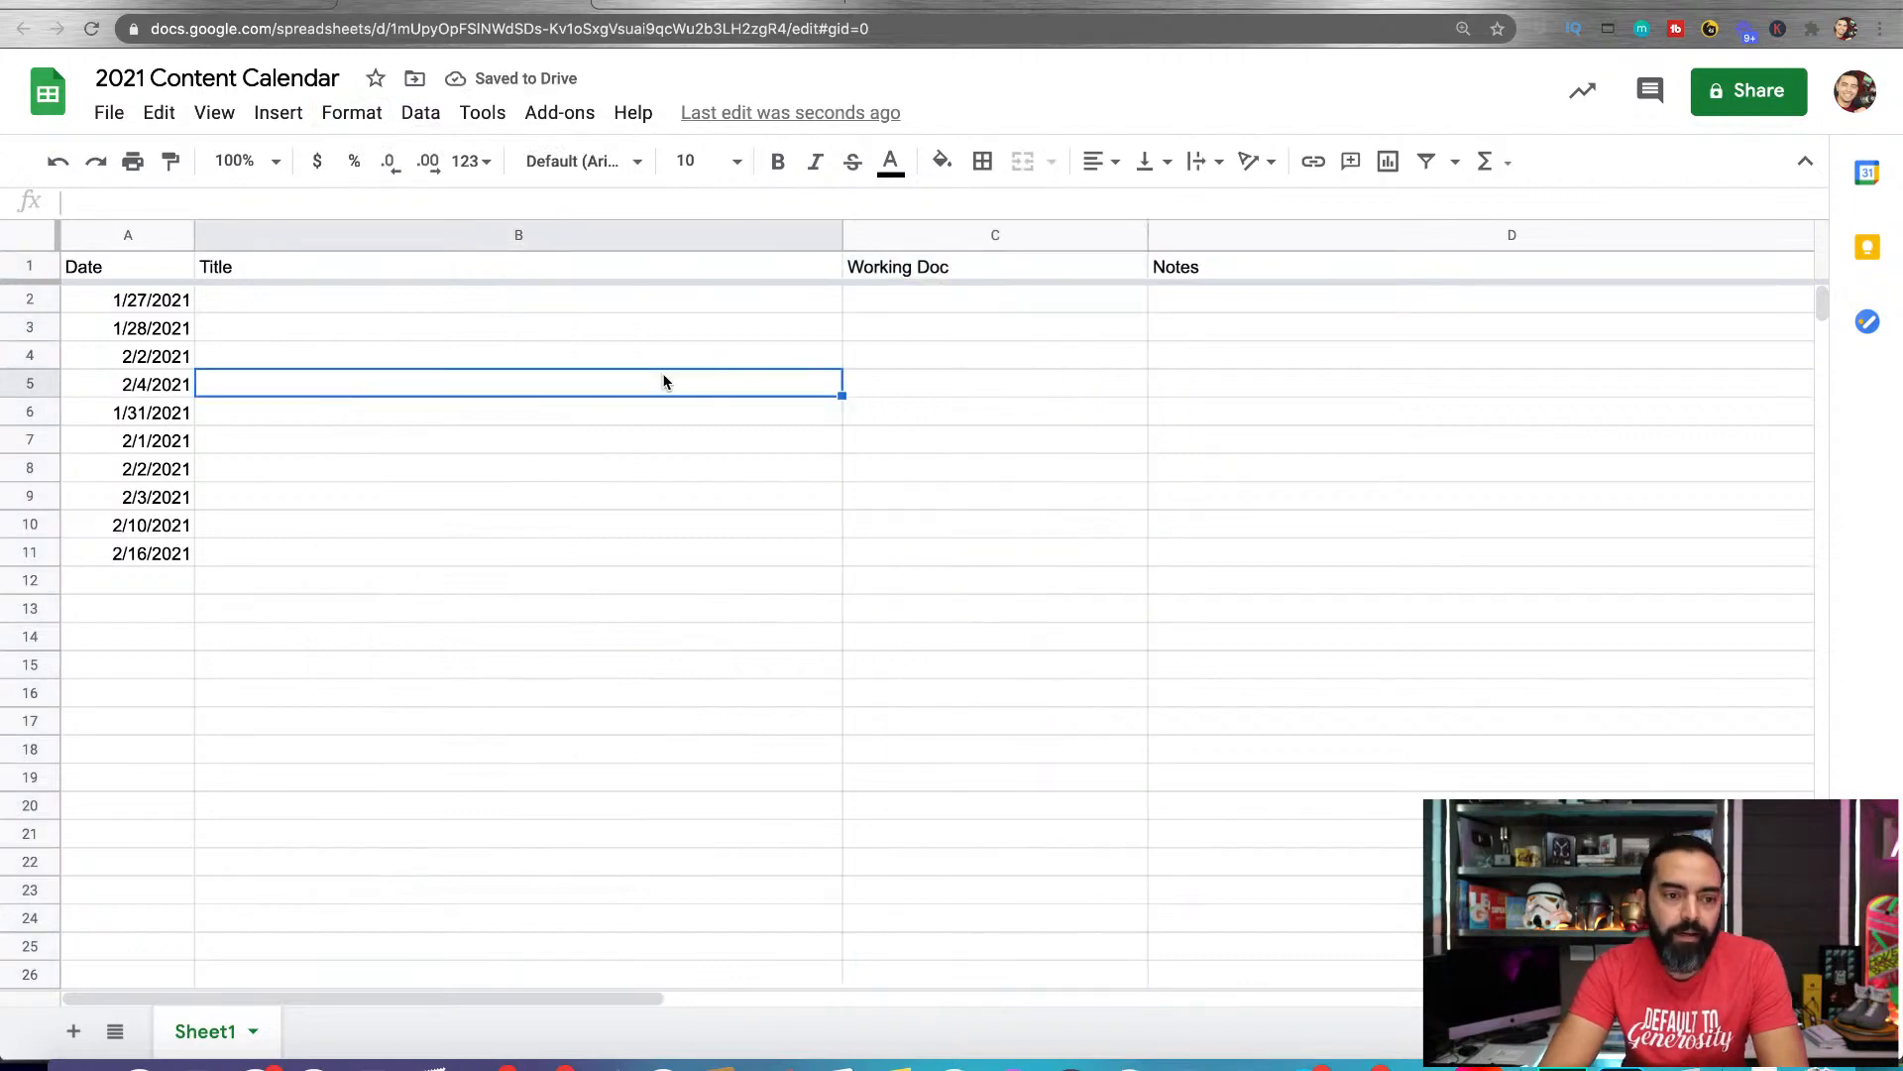
# Switch to Google Drive and create a new folder named "Blog Posts 2021"
pyautogui.click(217, 2)
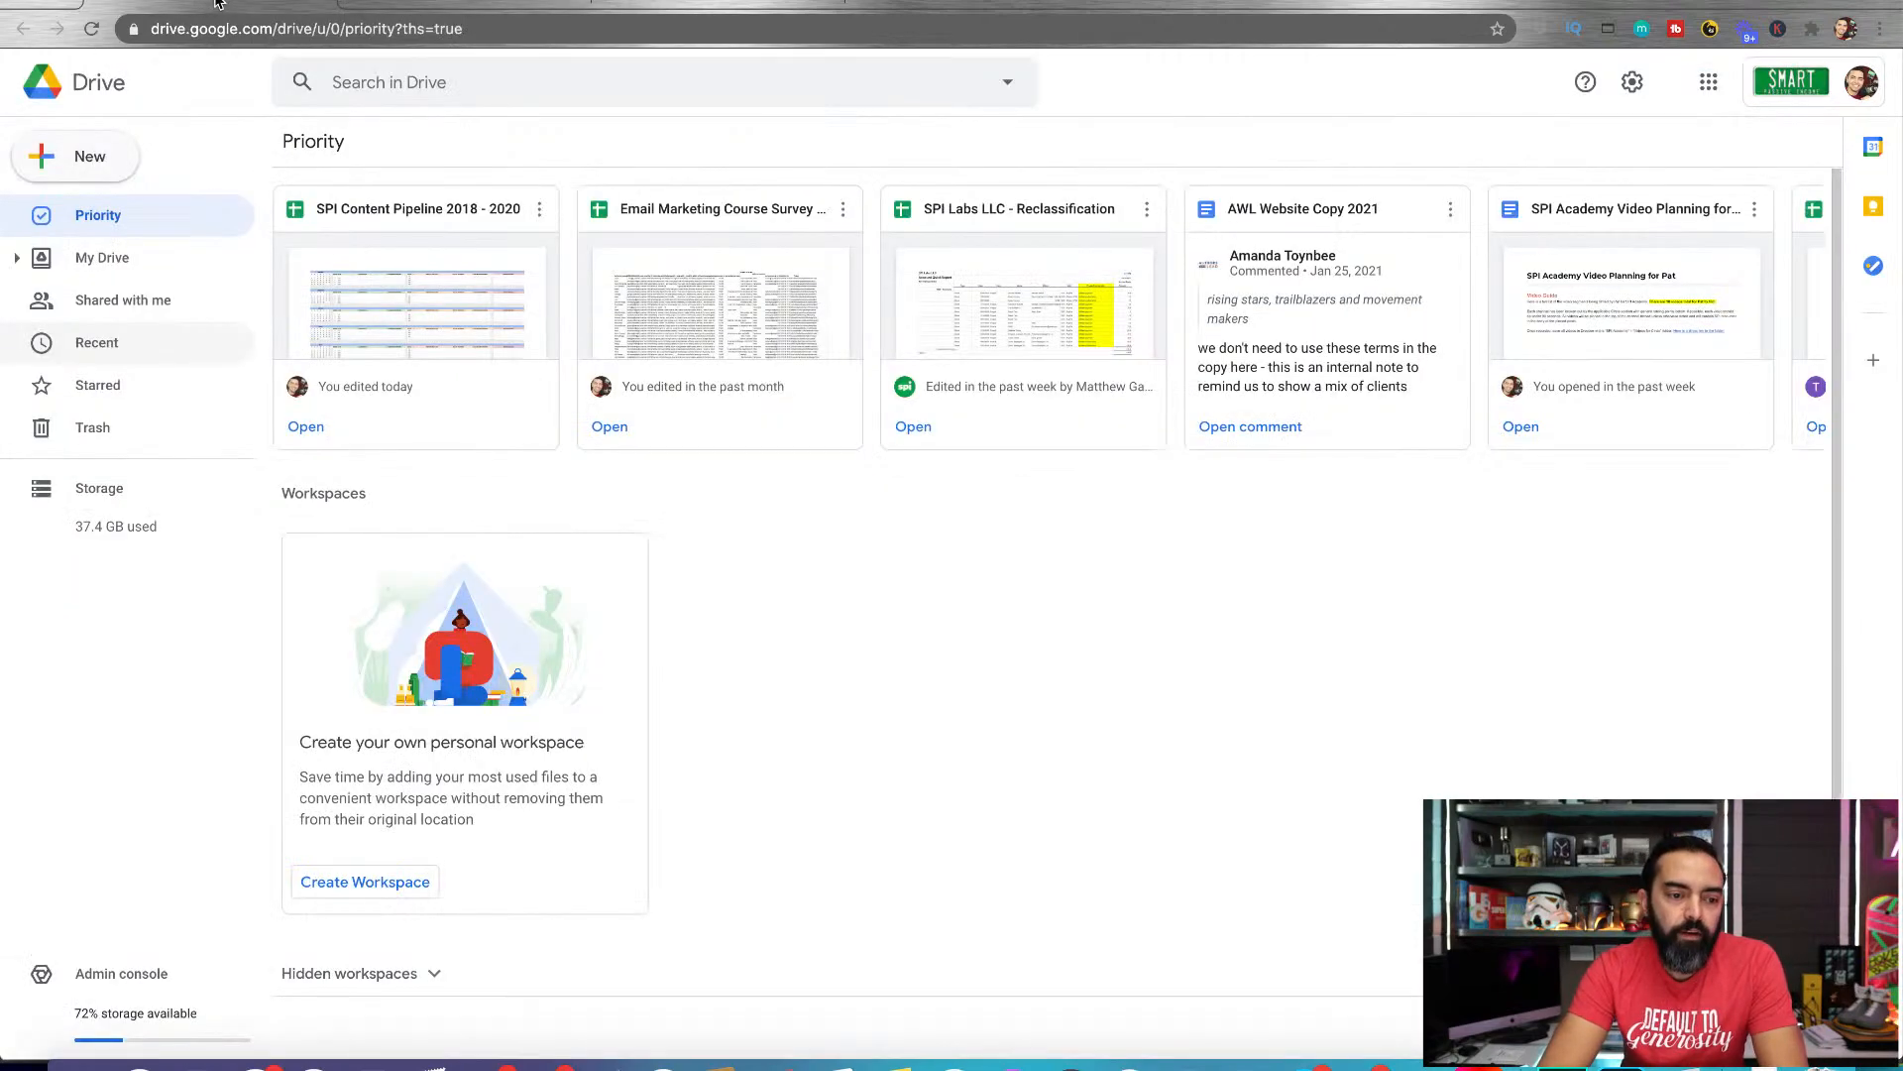
pyautogui.click(98, 160)
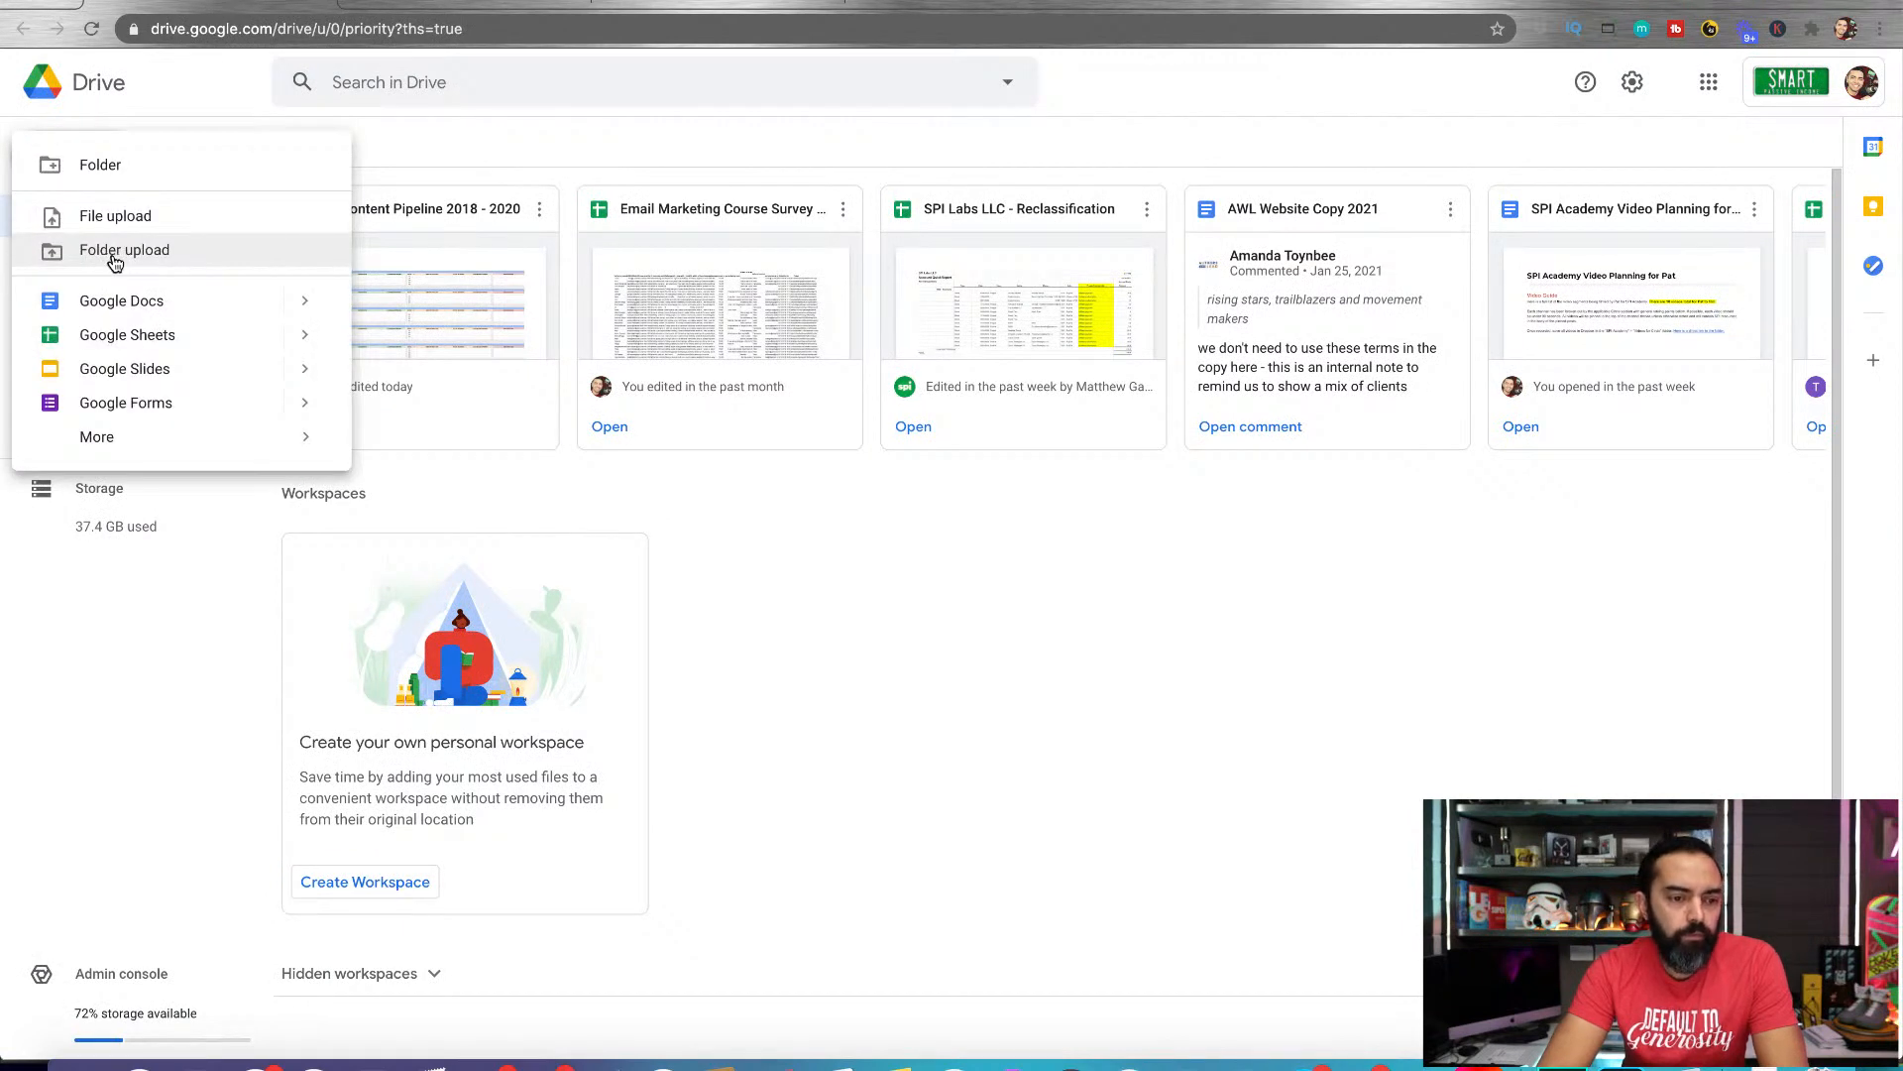
pyautogui.moveTo(92, 439)
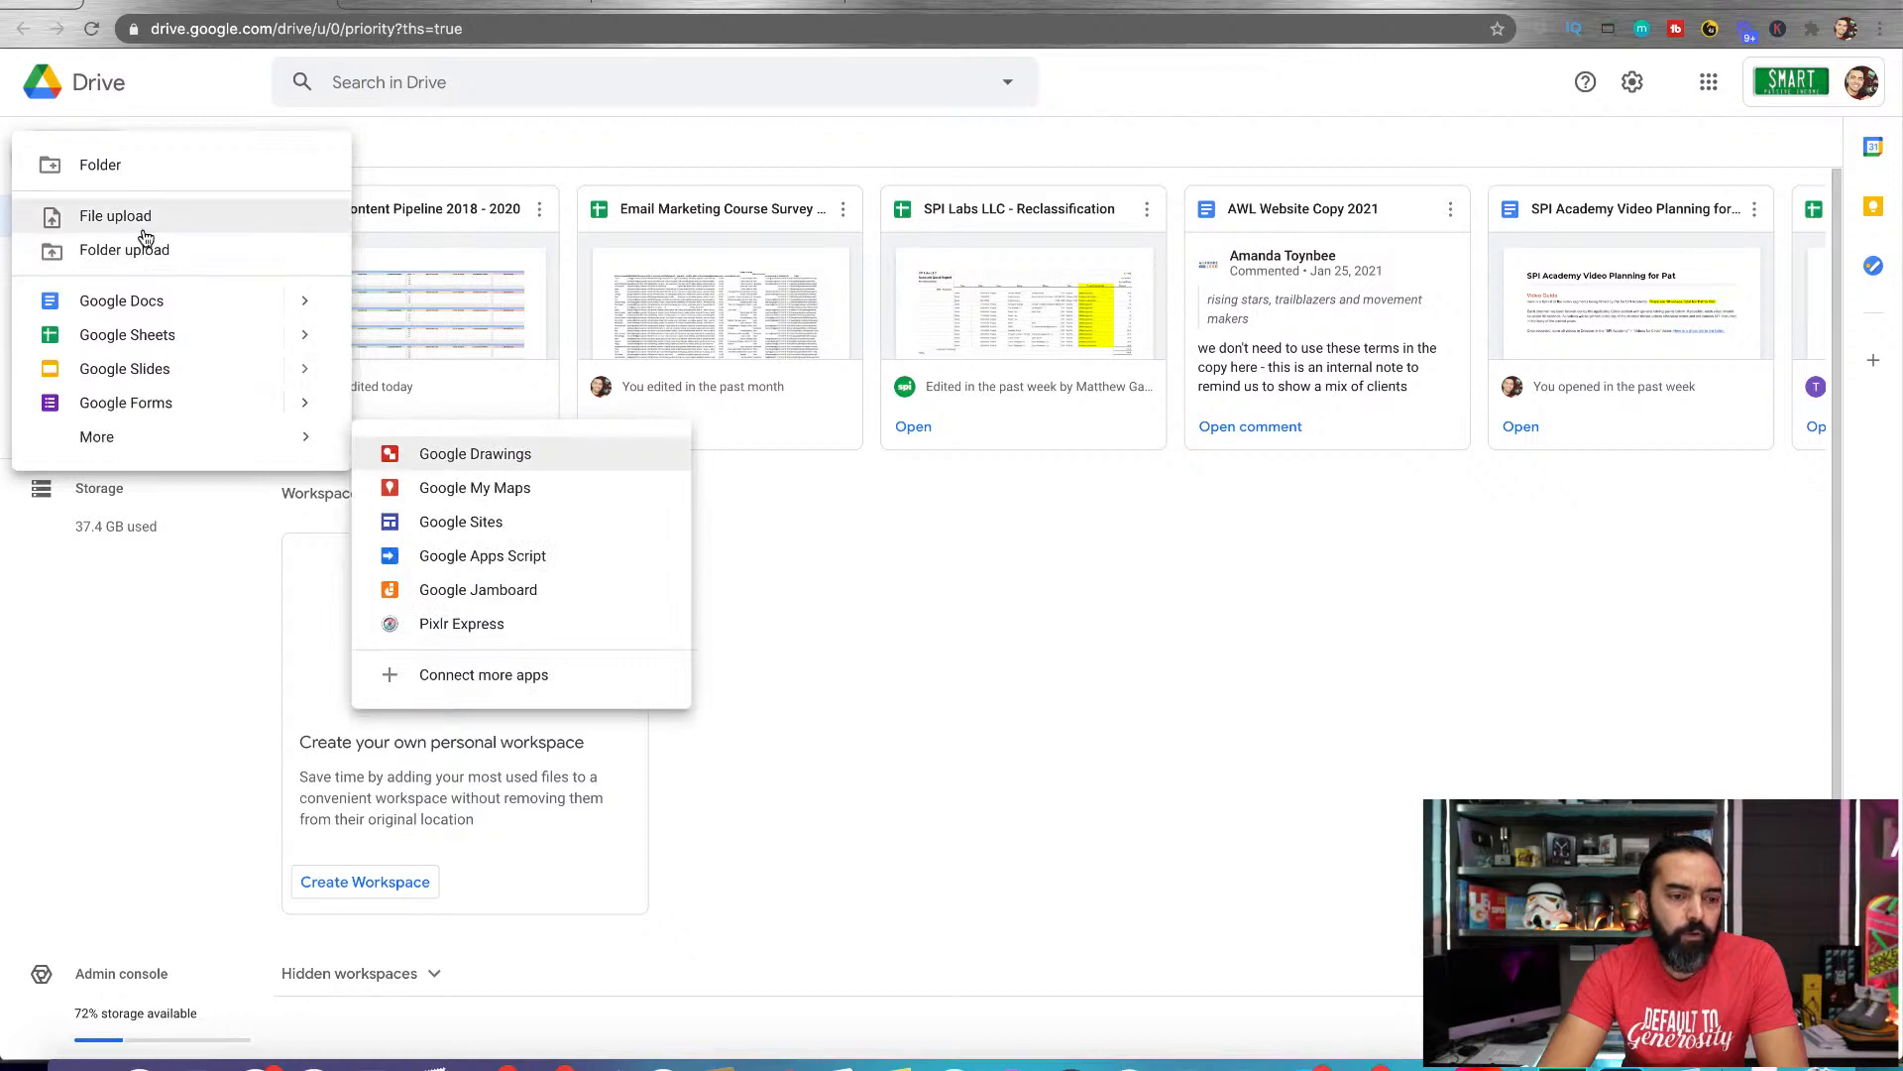
pyautogui.click(99, 177)
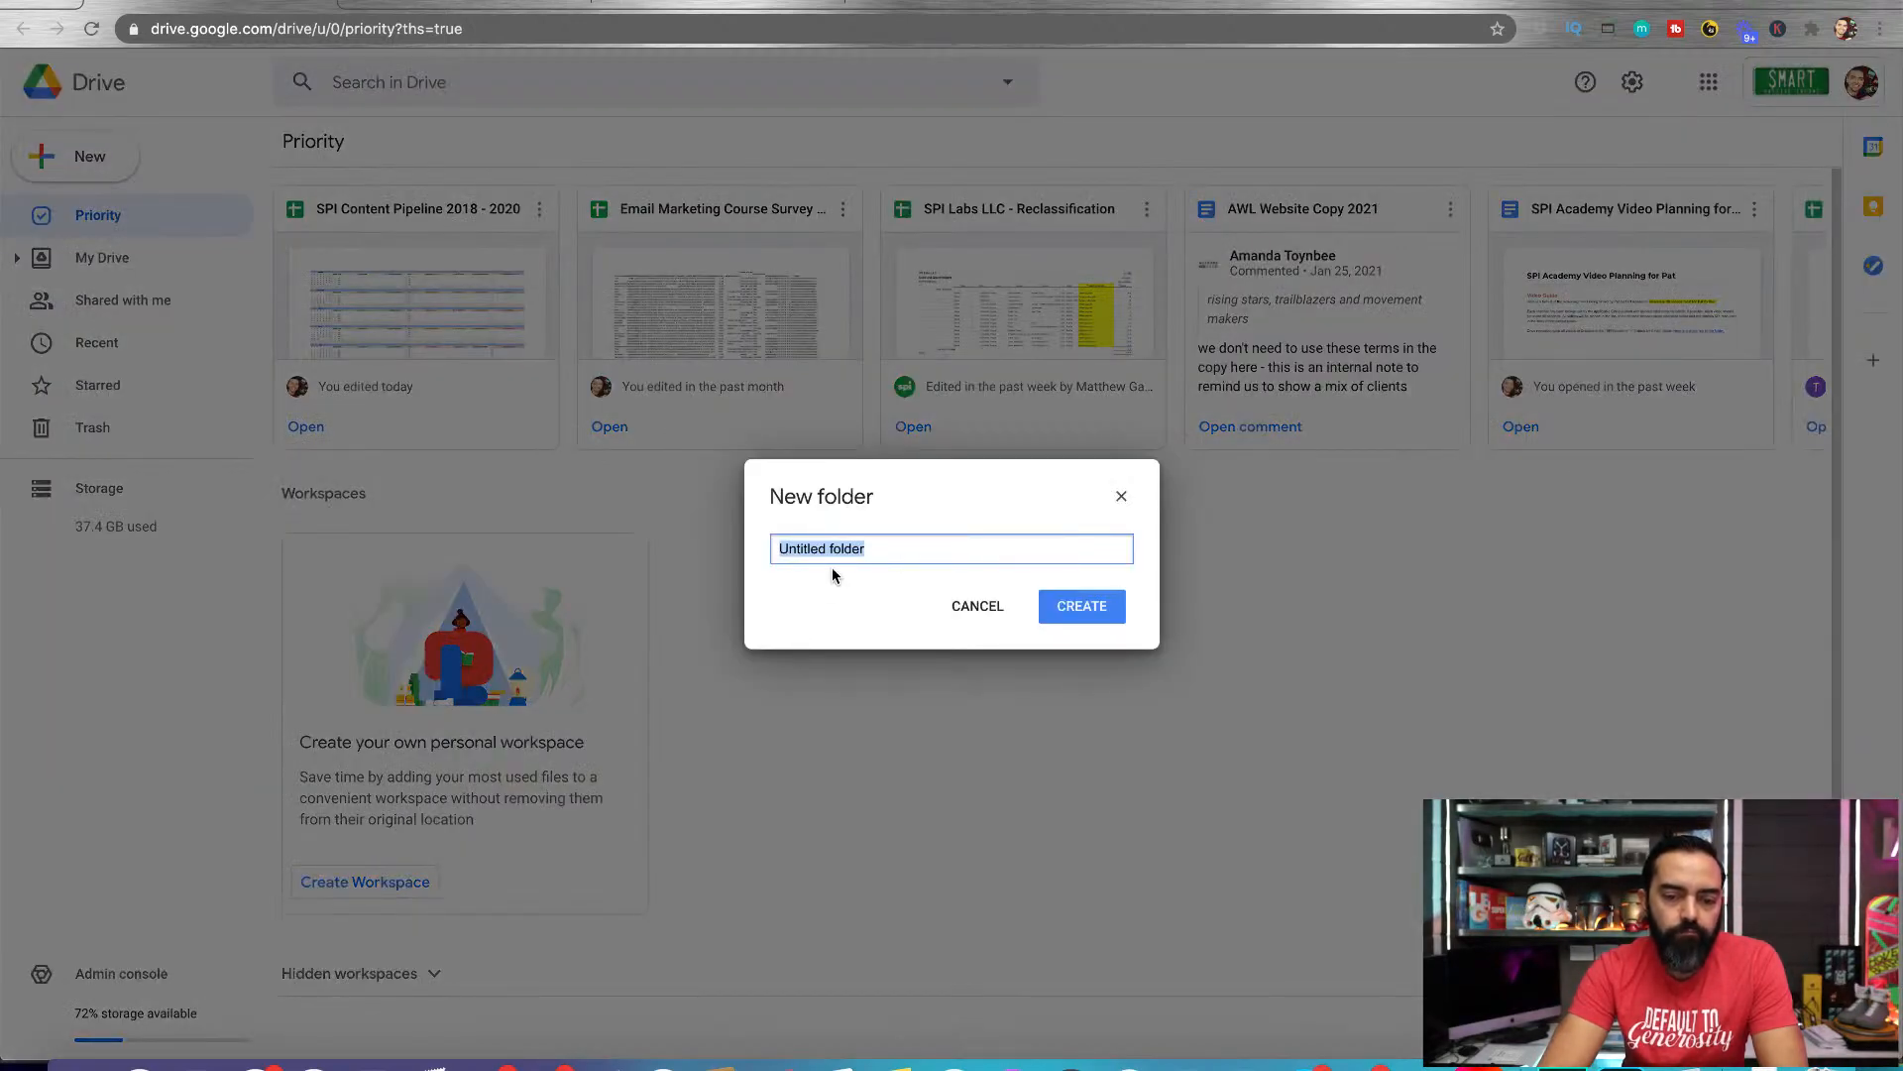
pyautogui.write('Blog Pos')
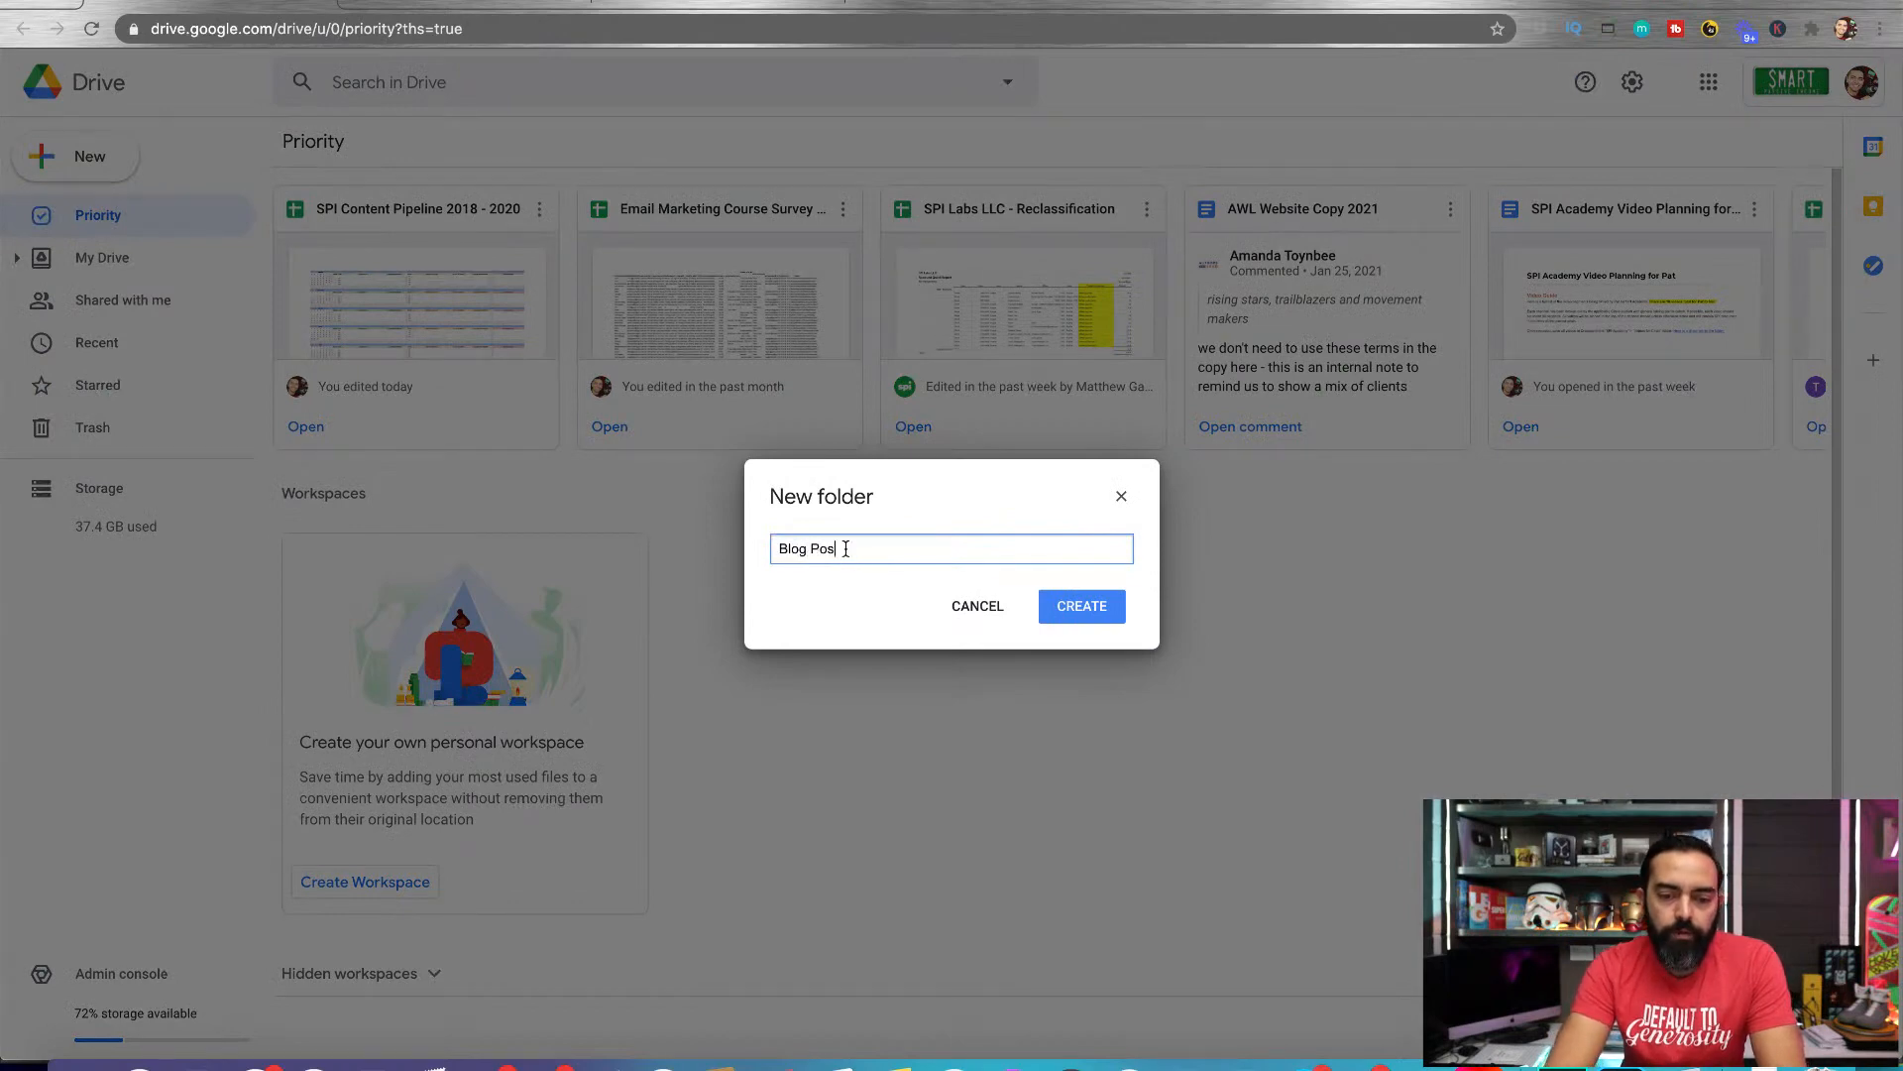
pyautogui.write('ts 2021')
pyautogui.click(1080, 605)
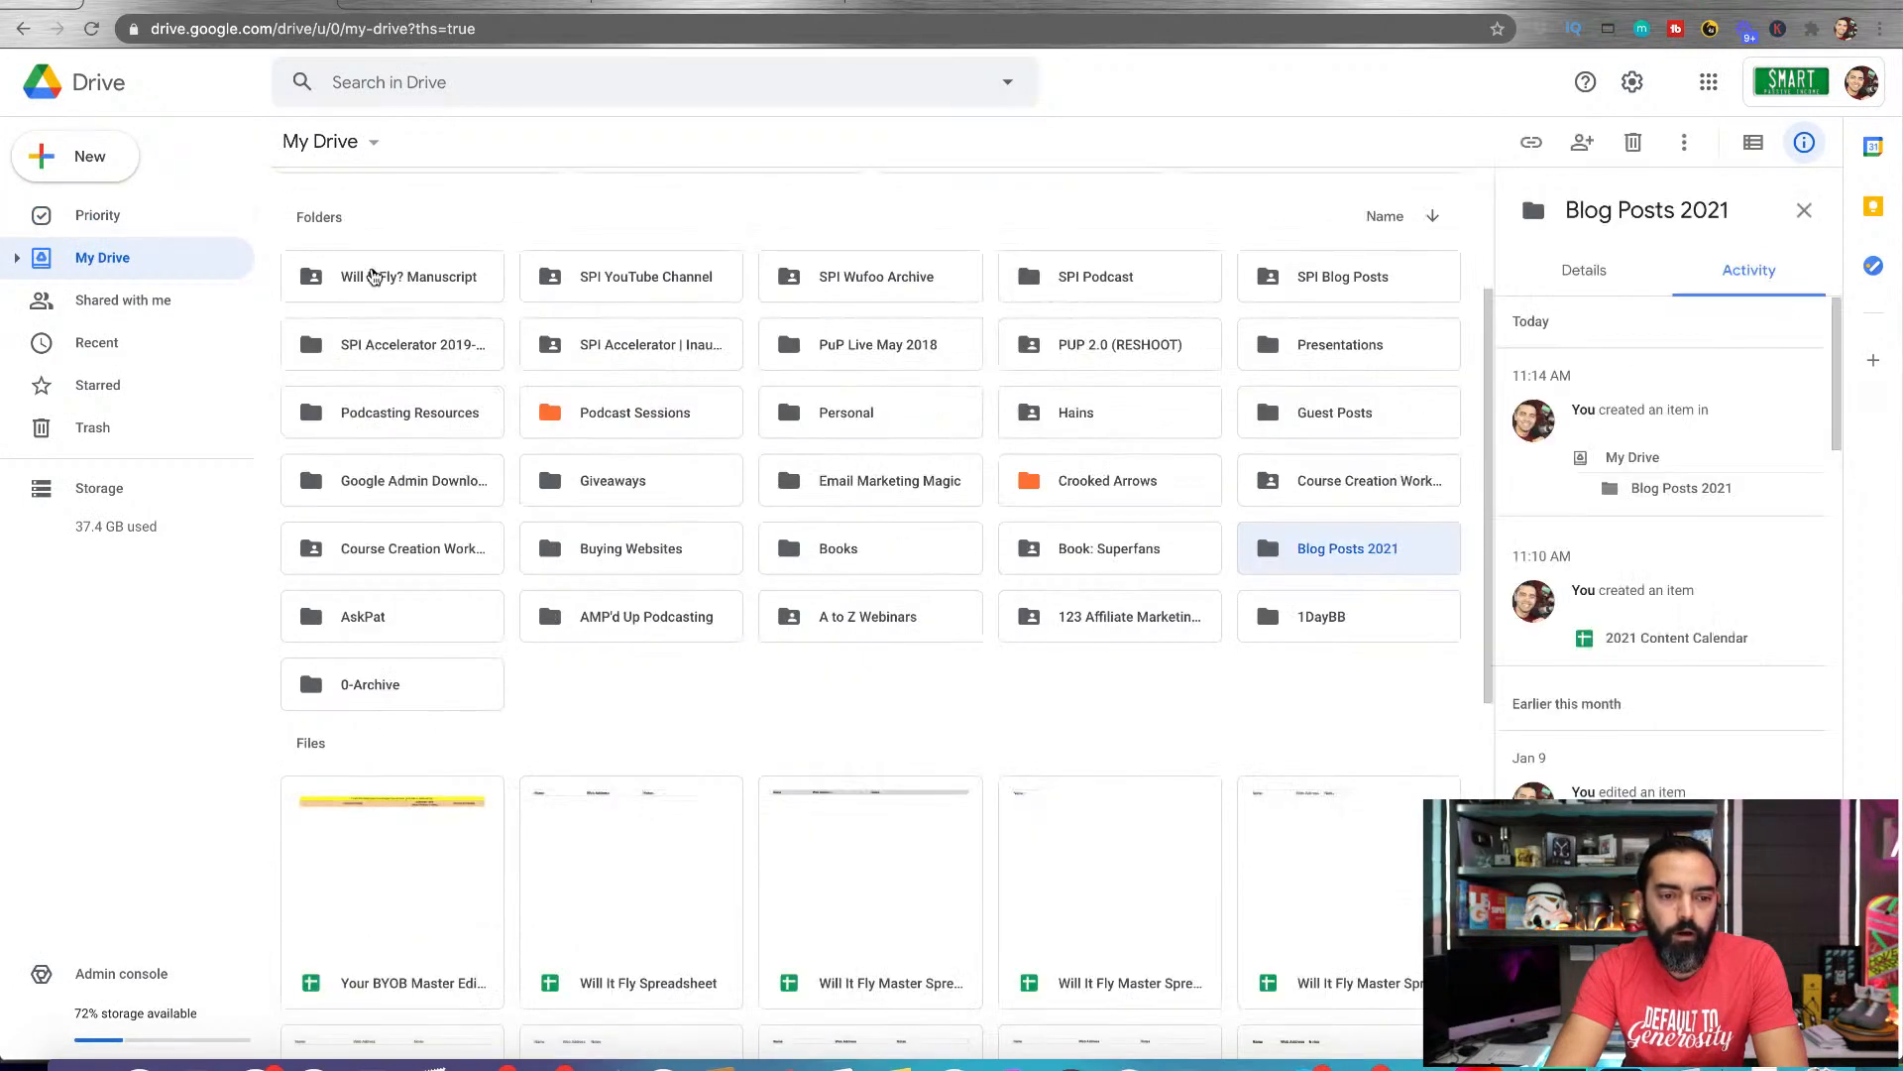
# Search Drive for "blog posts" to locate the new folder
pyautogui.click(483, 78)
pyautogui.write('blo')
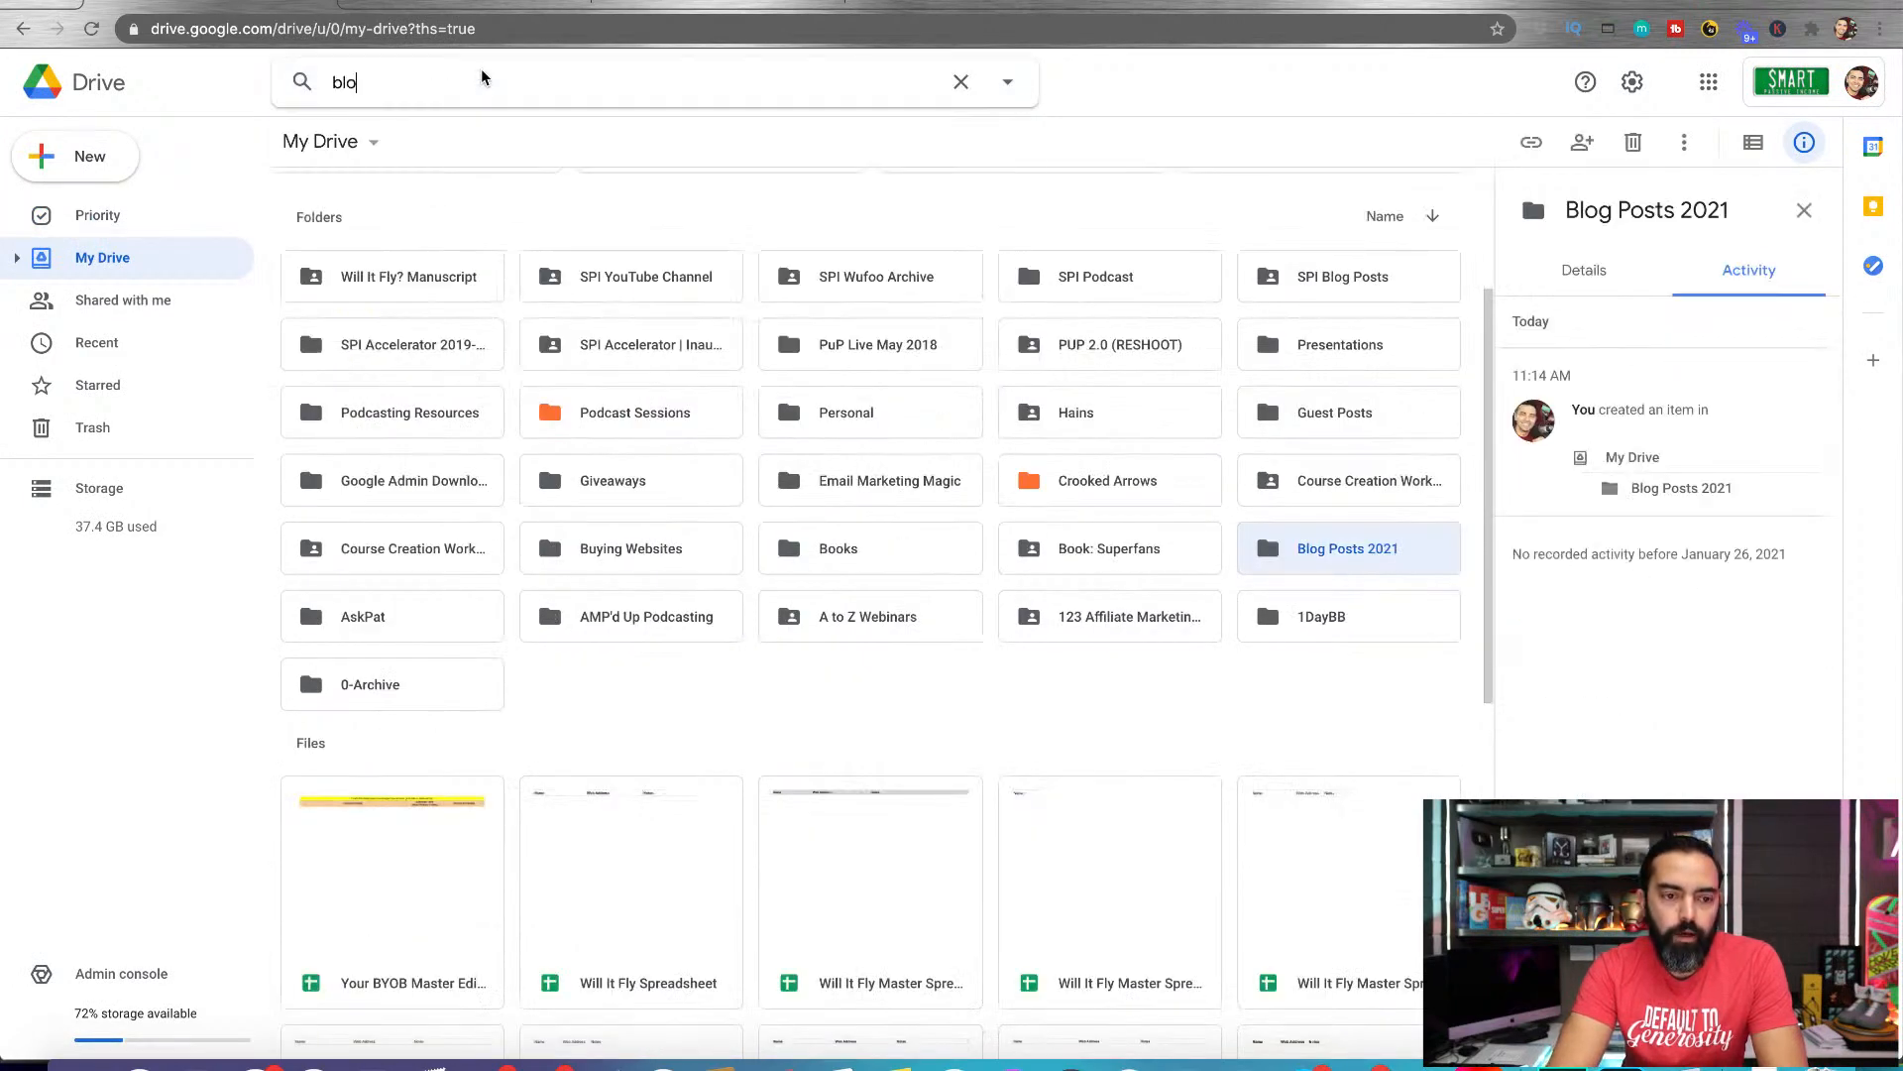
pyautogui.write('g posts')
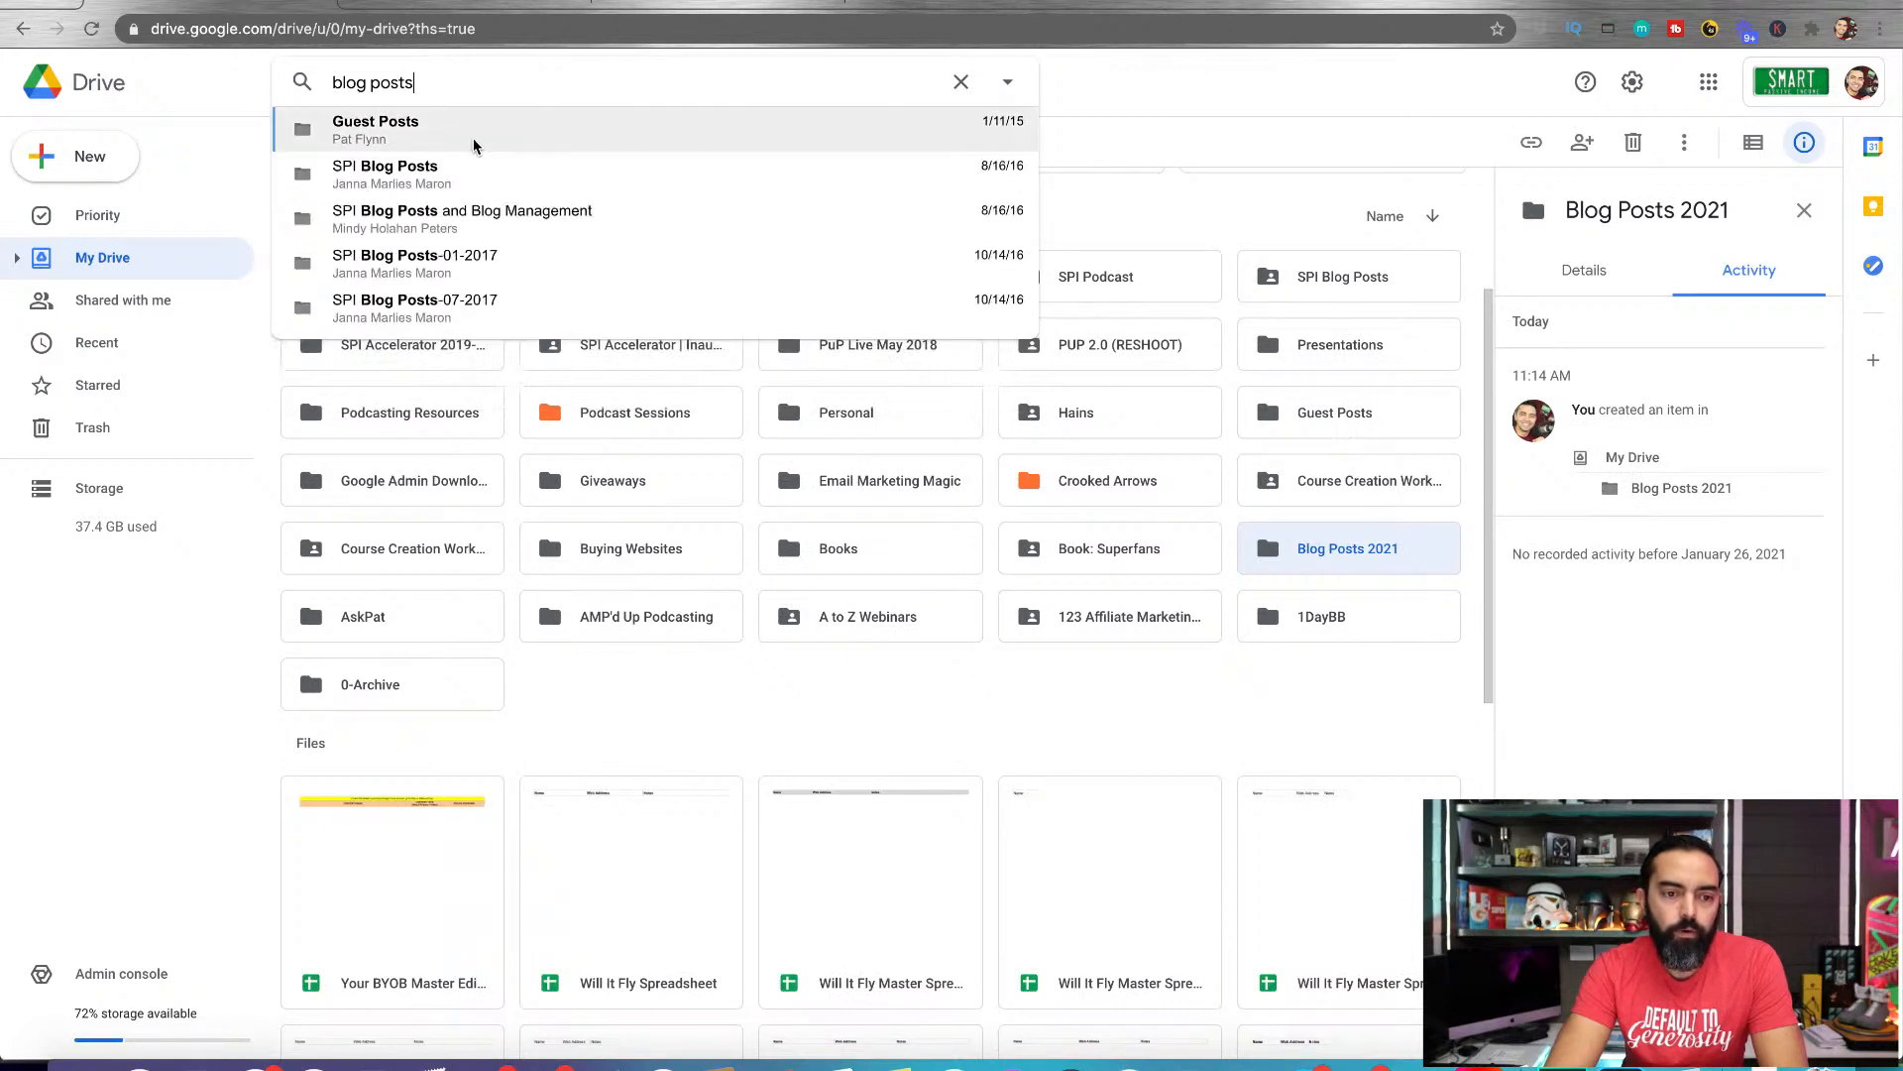
pyautogui.click(563, 232)
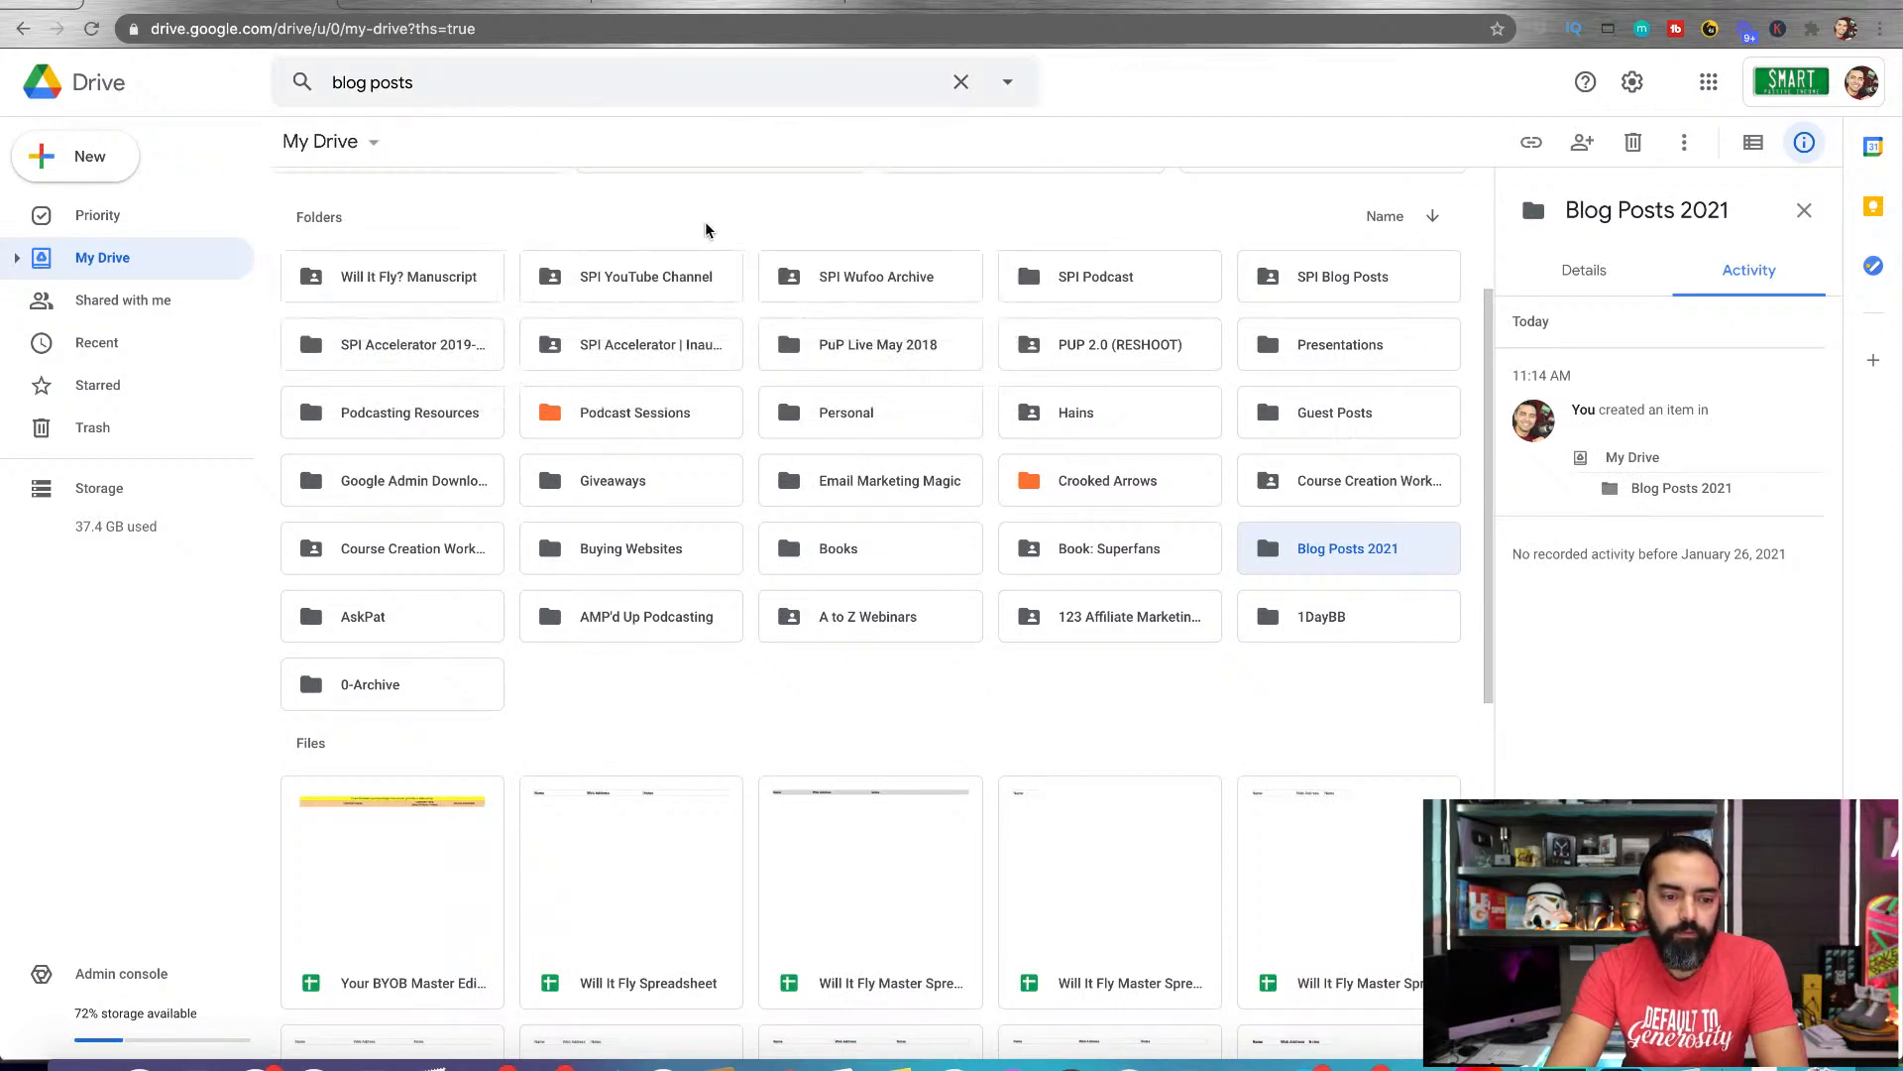
# Reverse the name sorting of My Drive to ascending order and open the Blog Posts 2021 folder
pyautogui.scroll(-1, 706, 230)
pyautogui.click(1431, 181)
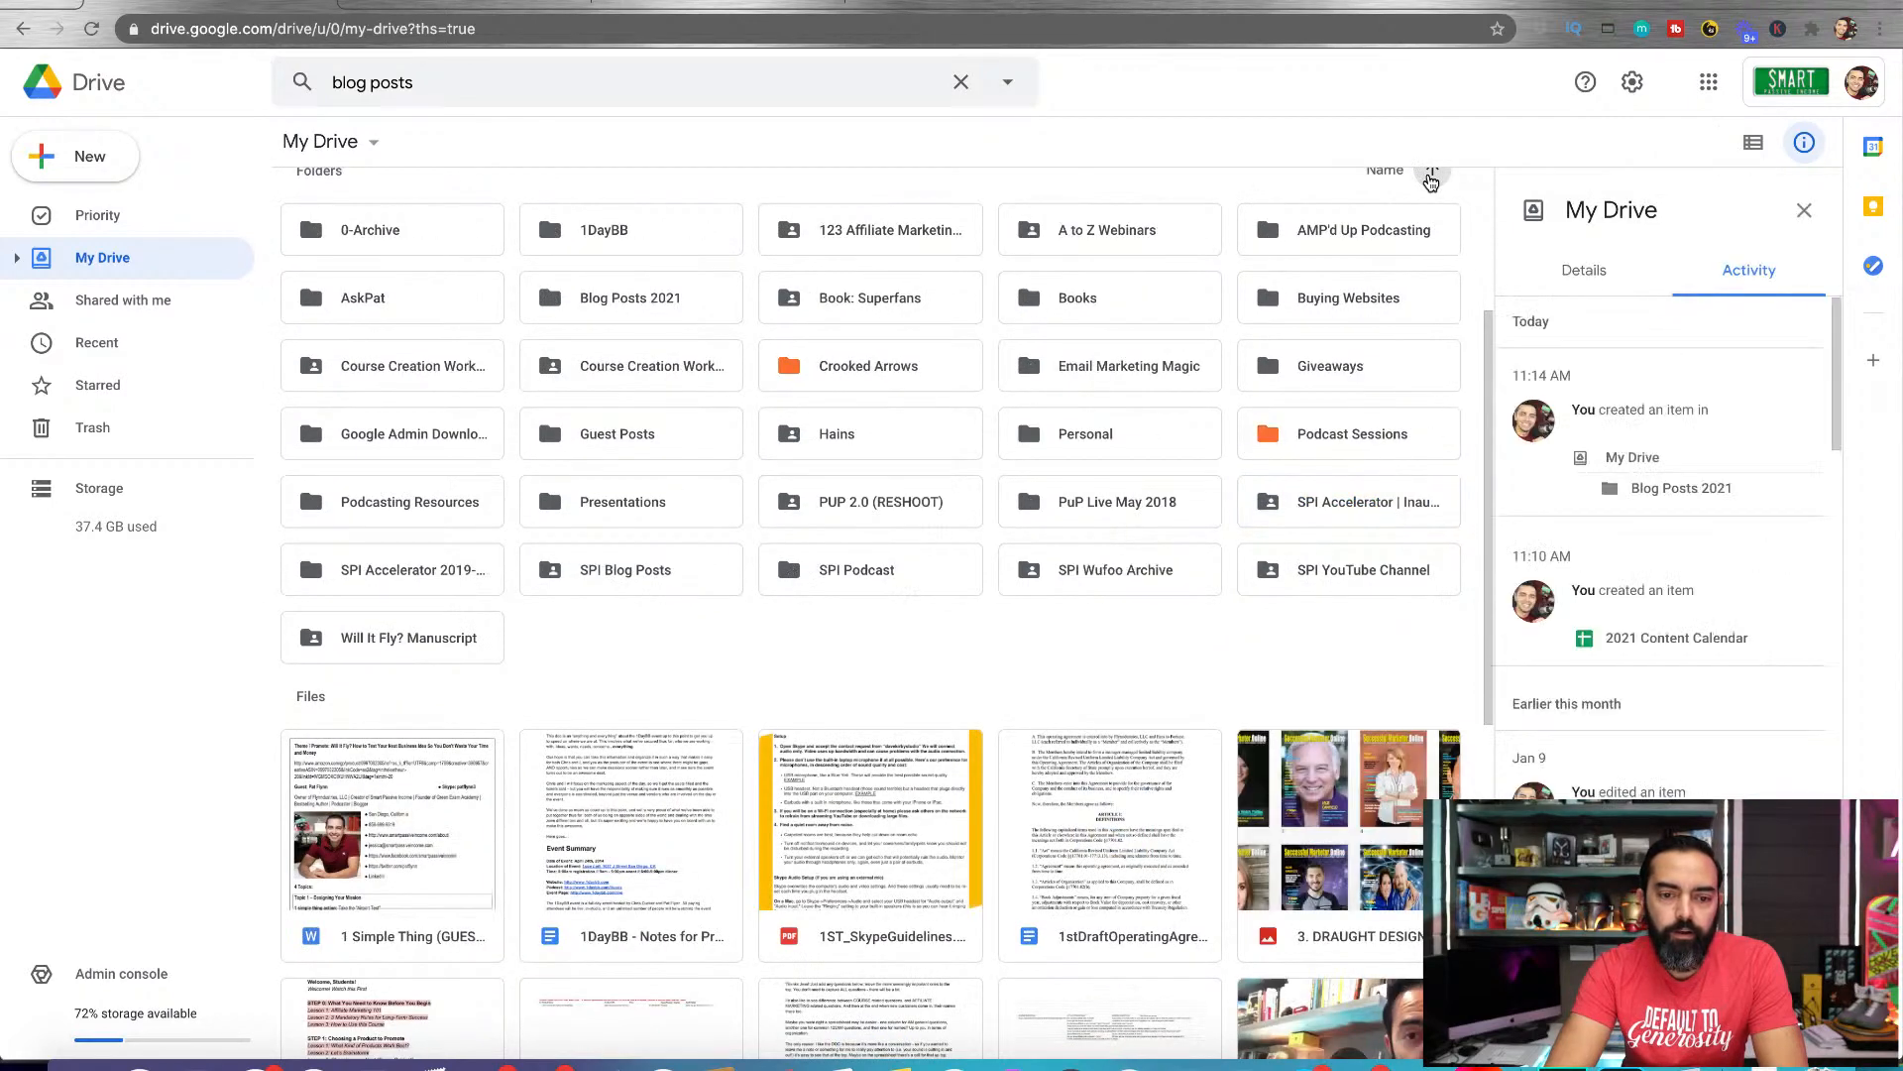
pyautogui.doubleClick(629, 301)
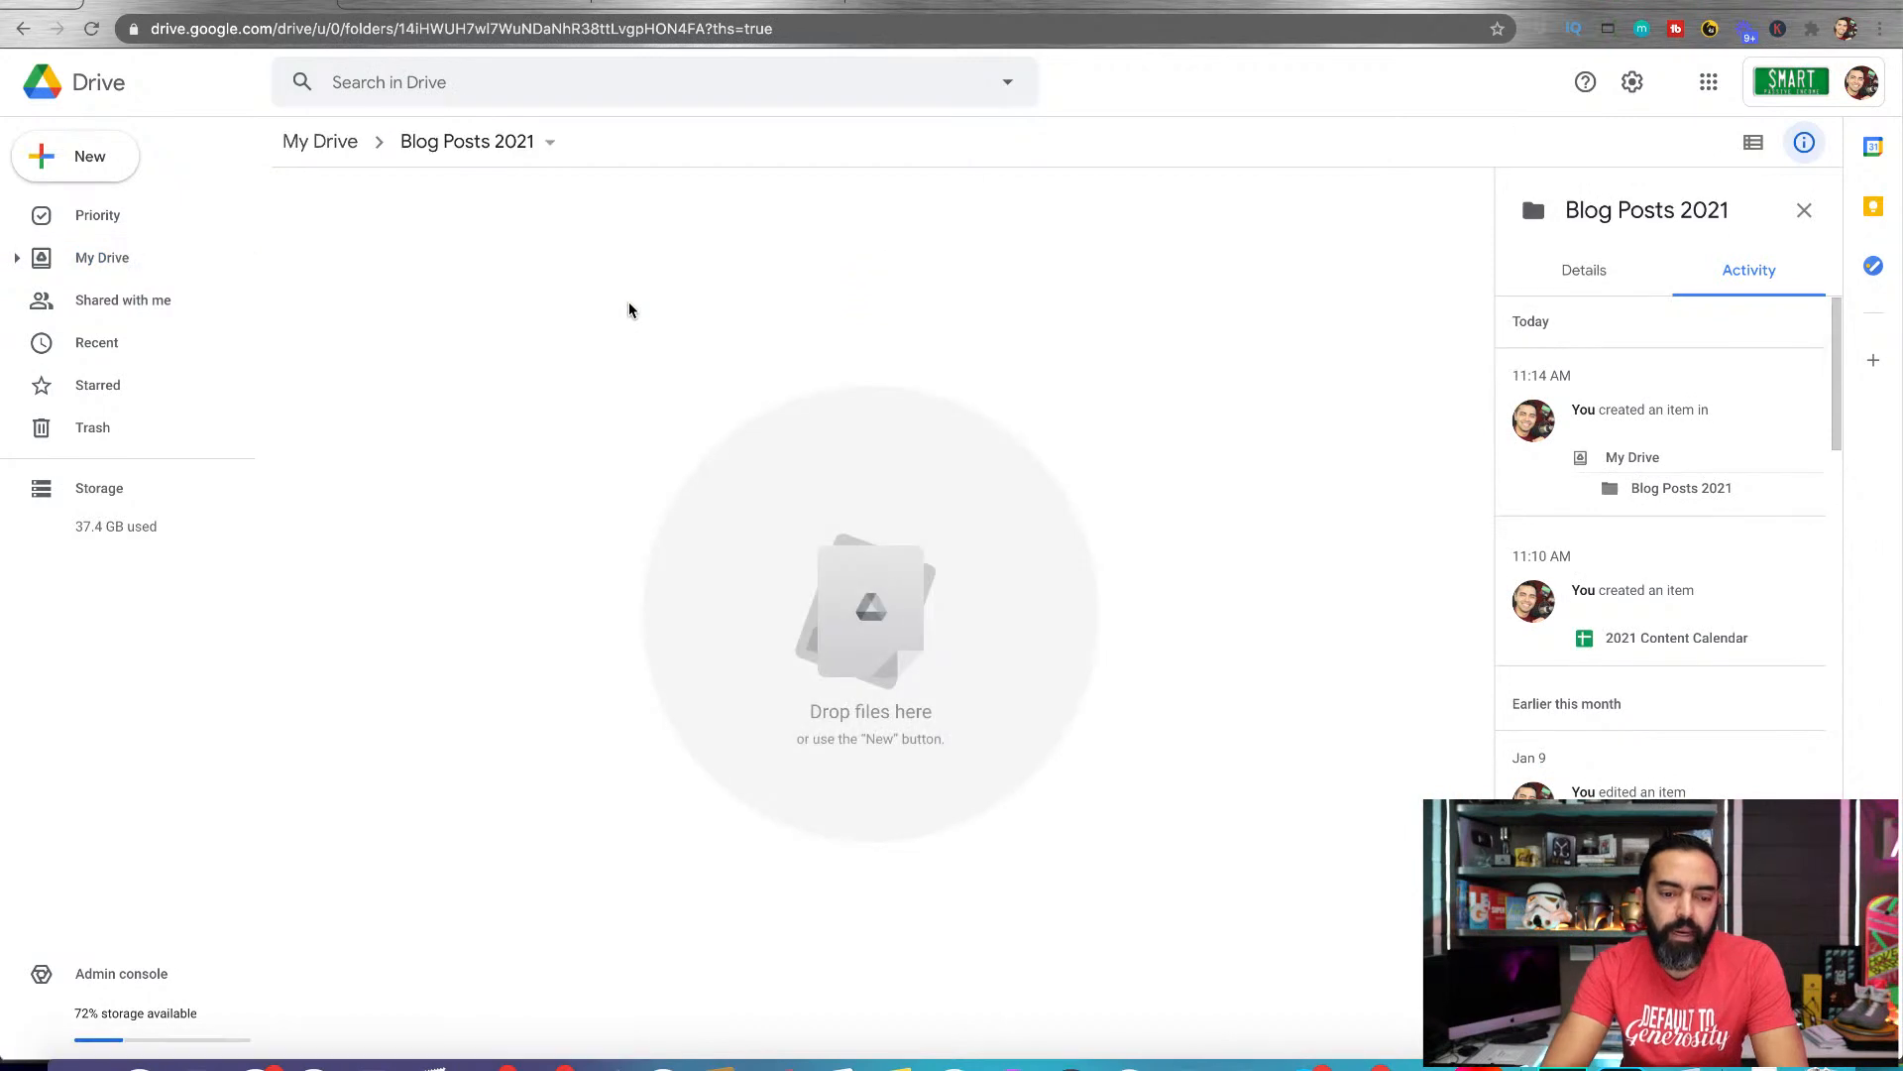
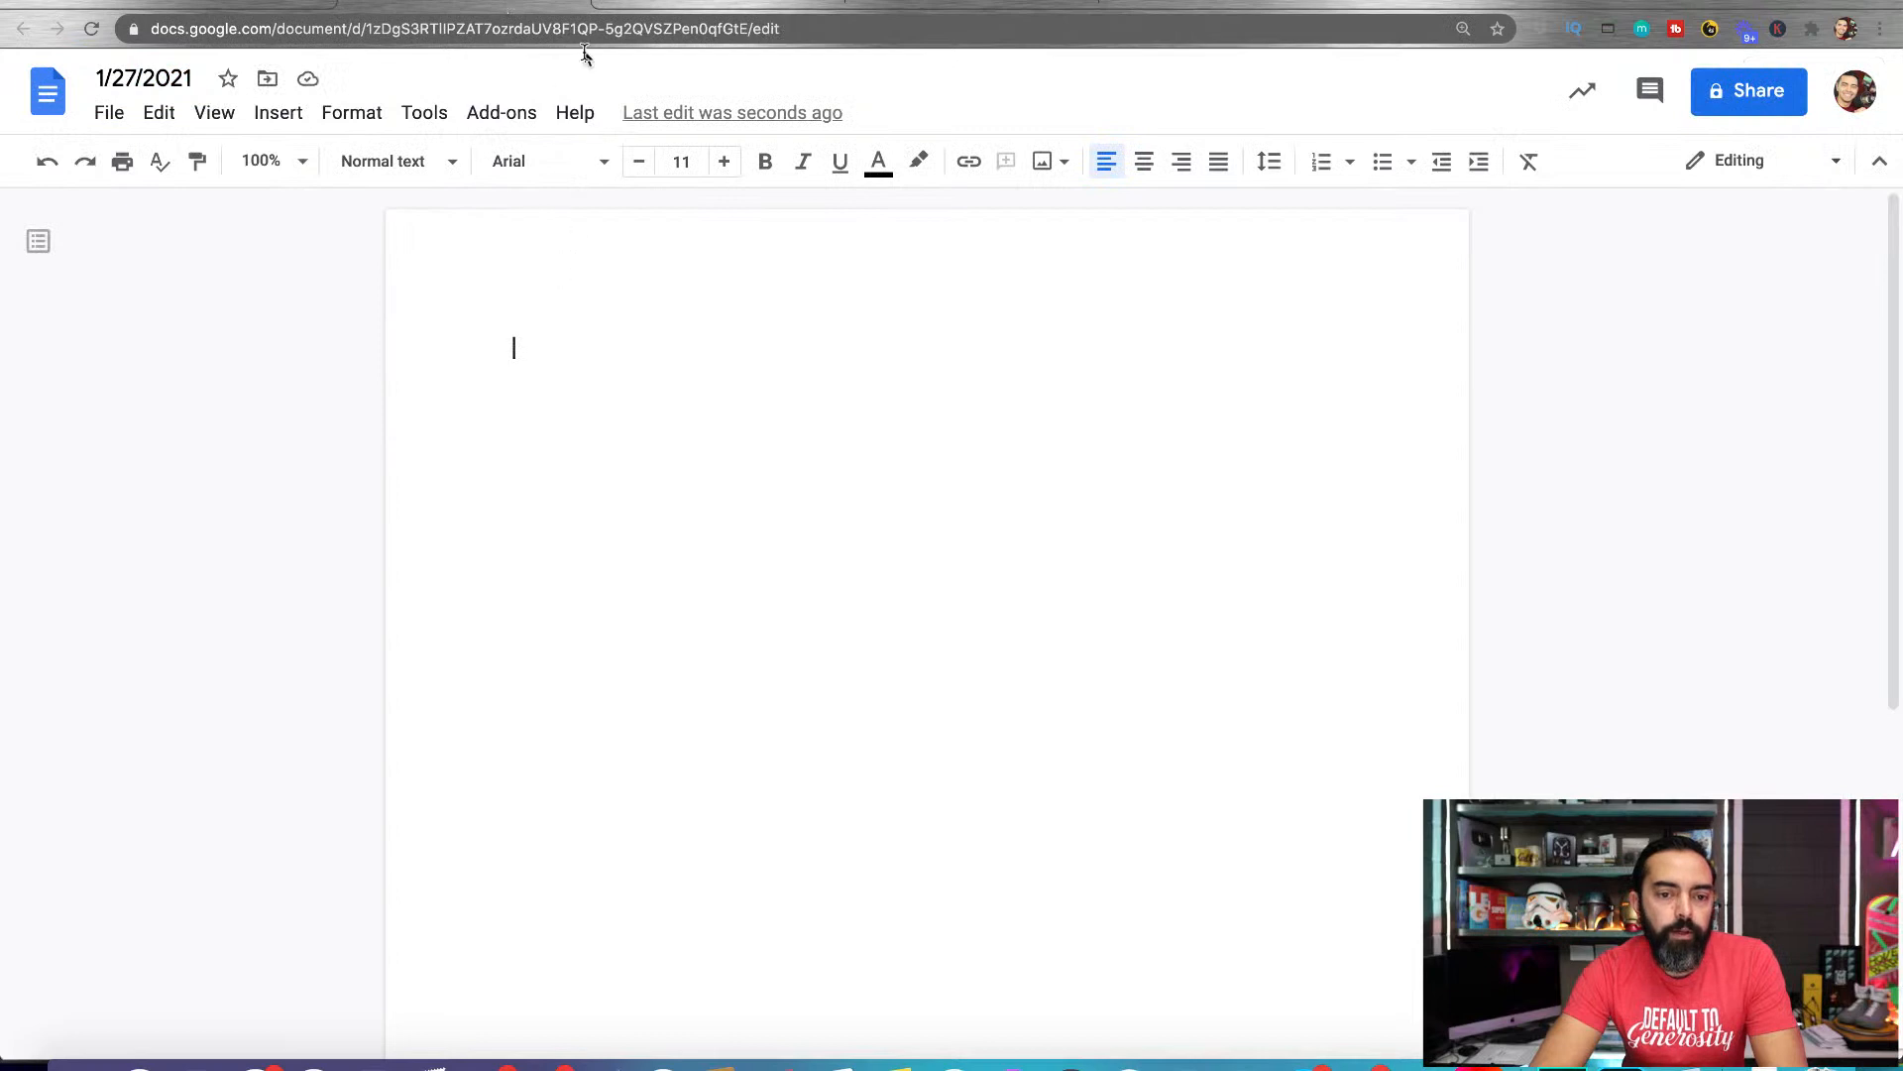
# Select the full web address of the 1/27/2021 document and return to the 2021 Content Calendar in Google Sheets
pyautogui.click(595, 33)
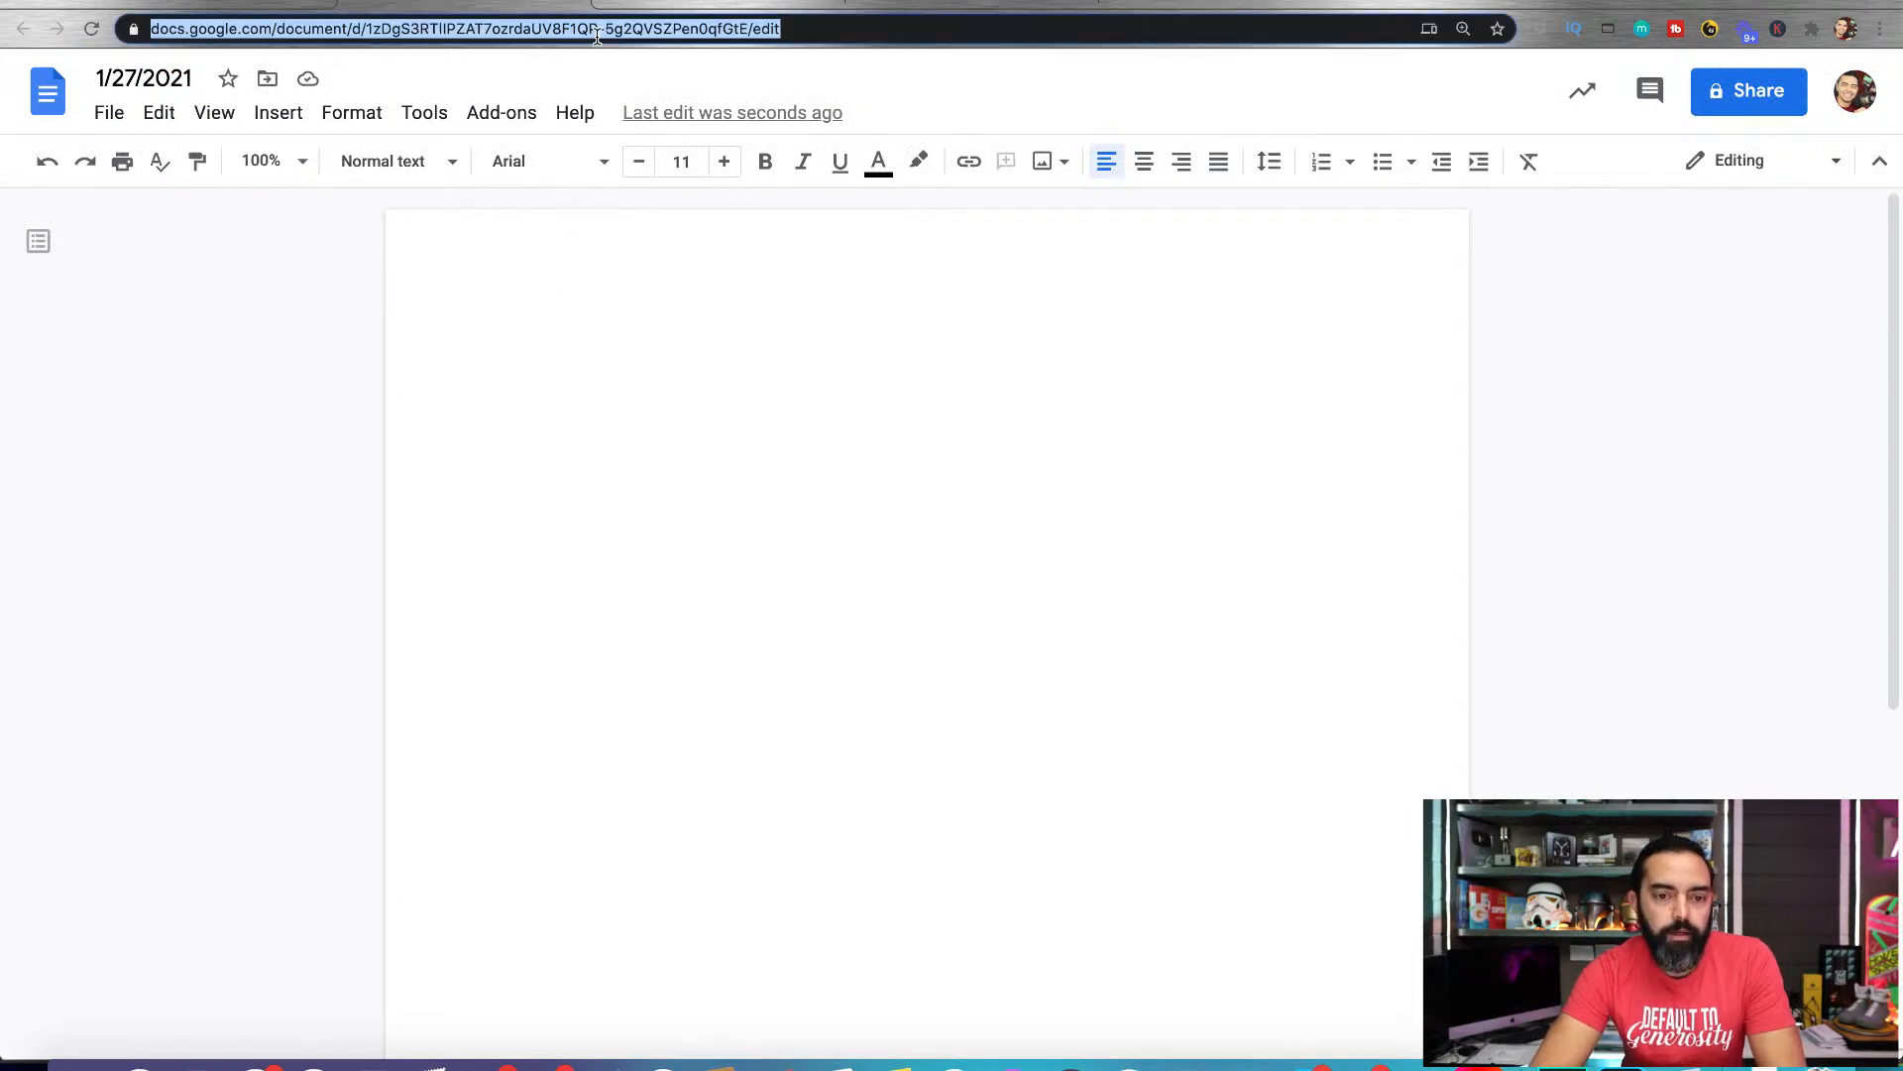
pyautogui.click(713, 6)
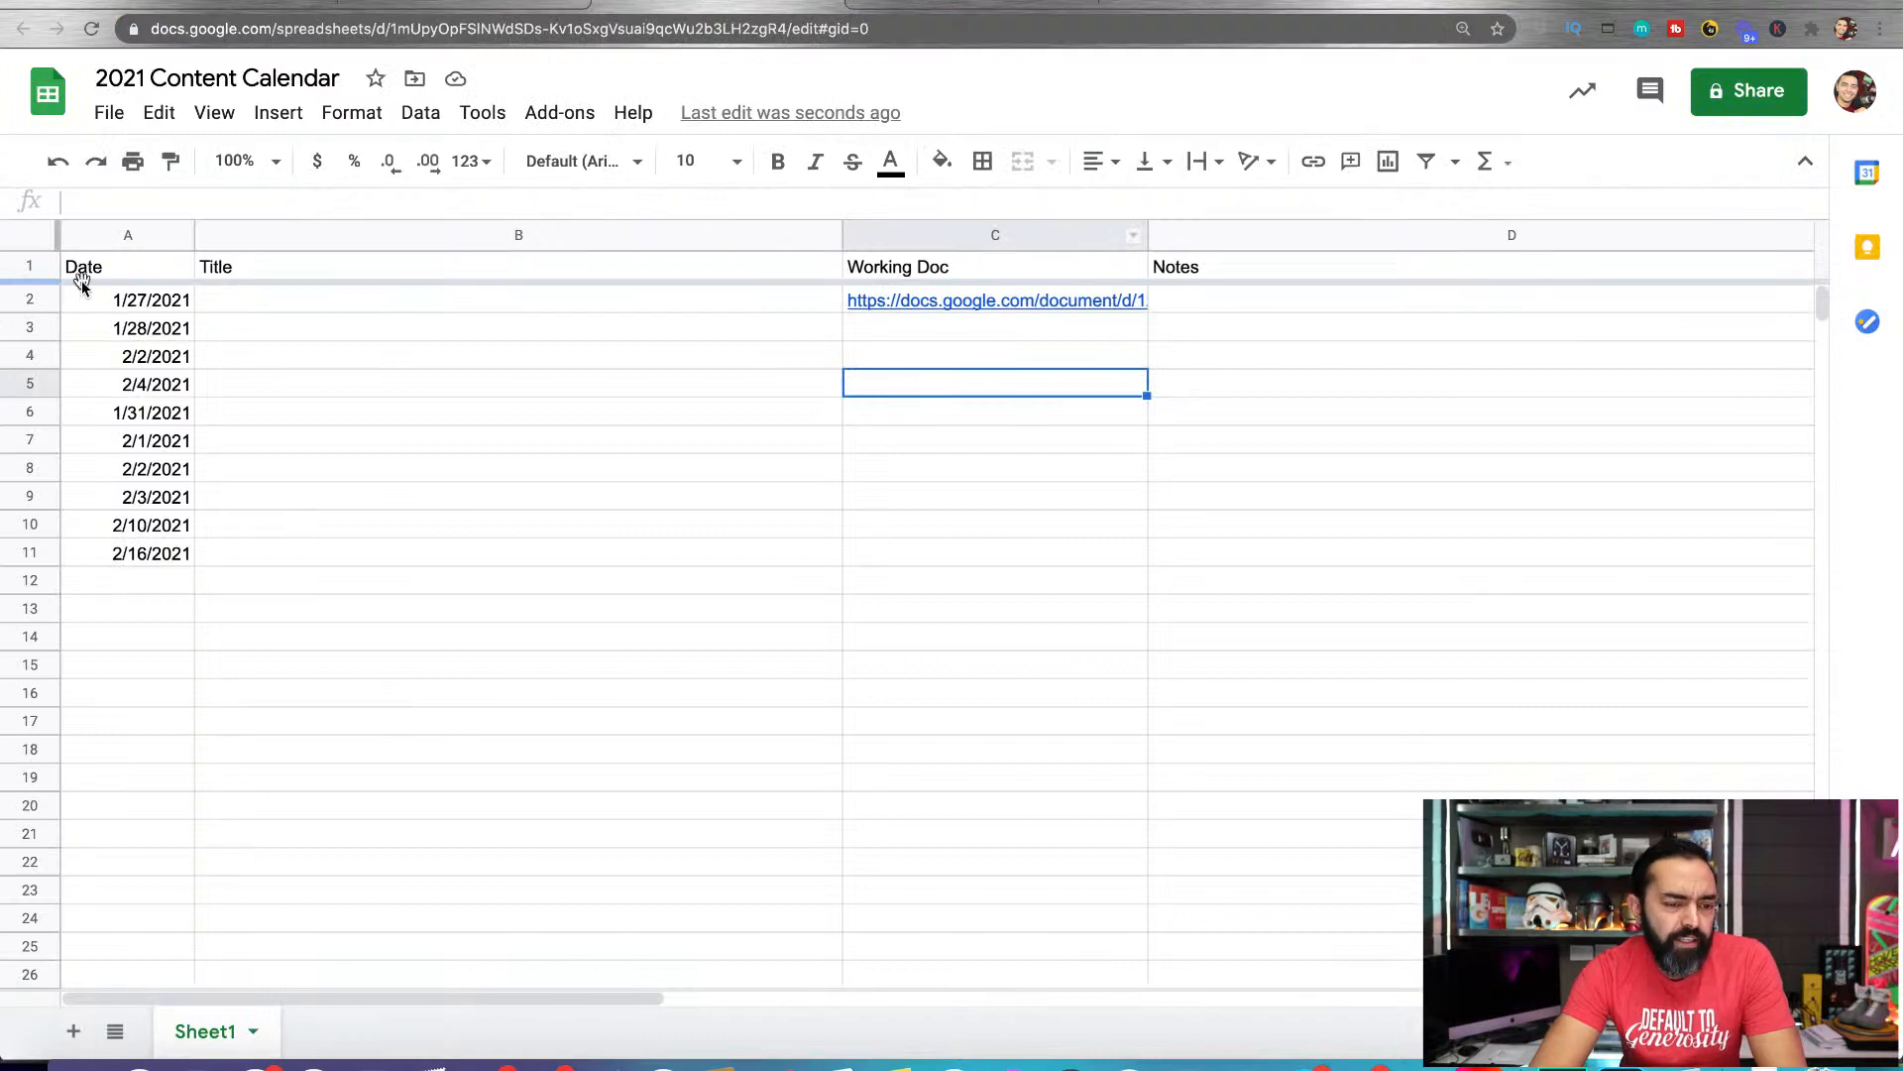
pyautogui.click(383, 302)
pyautogui.click(375, 328)
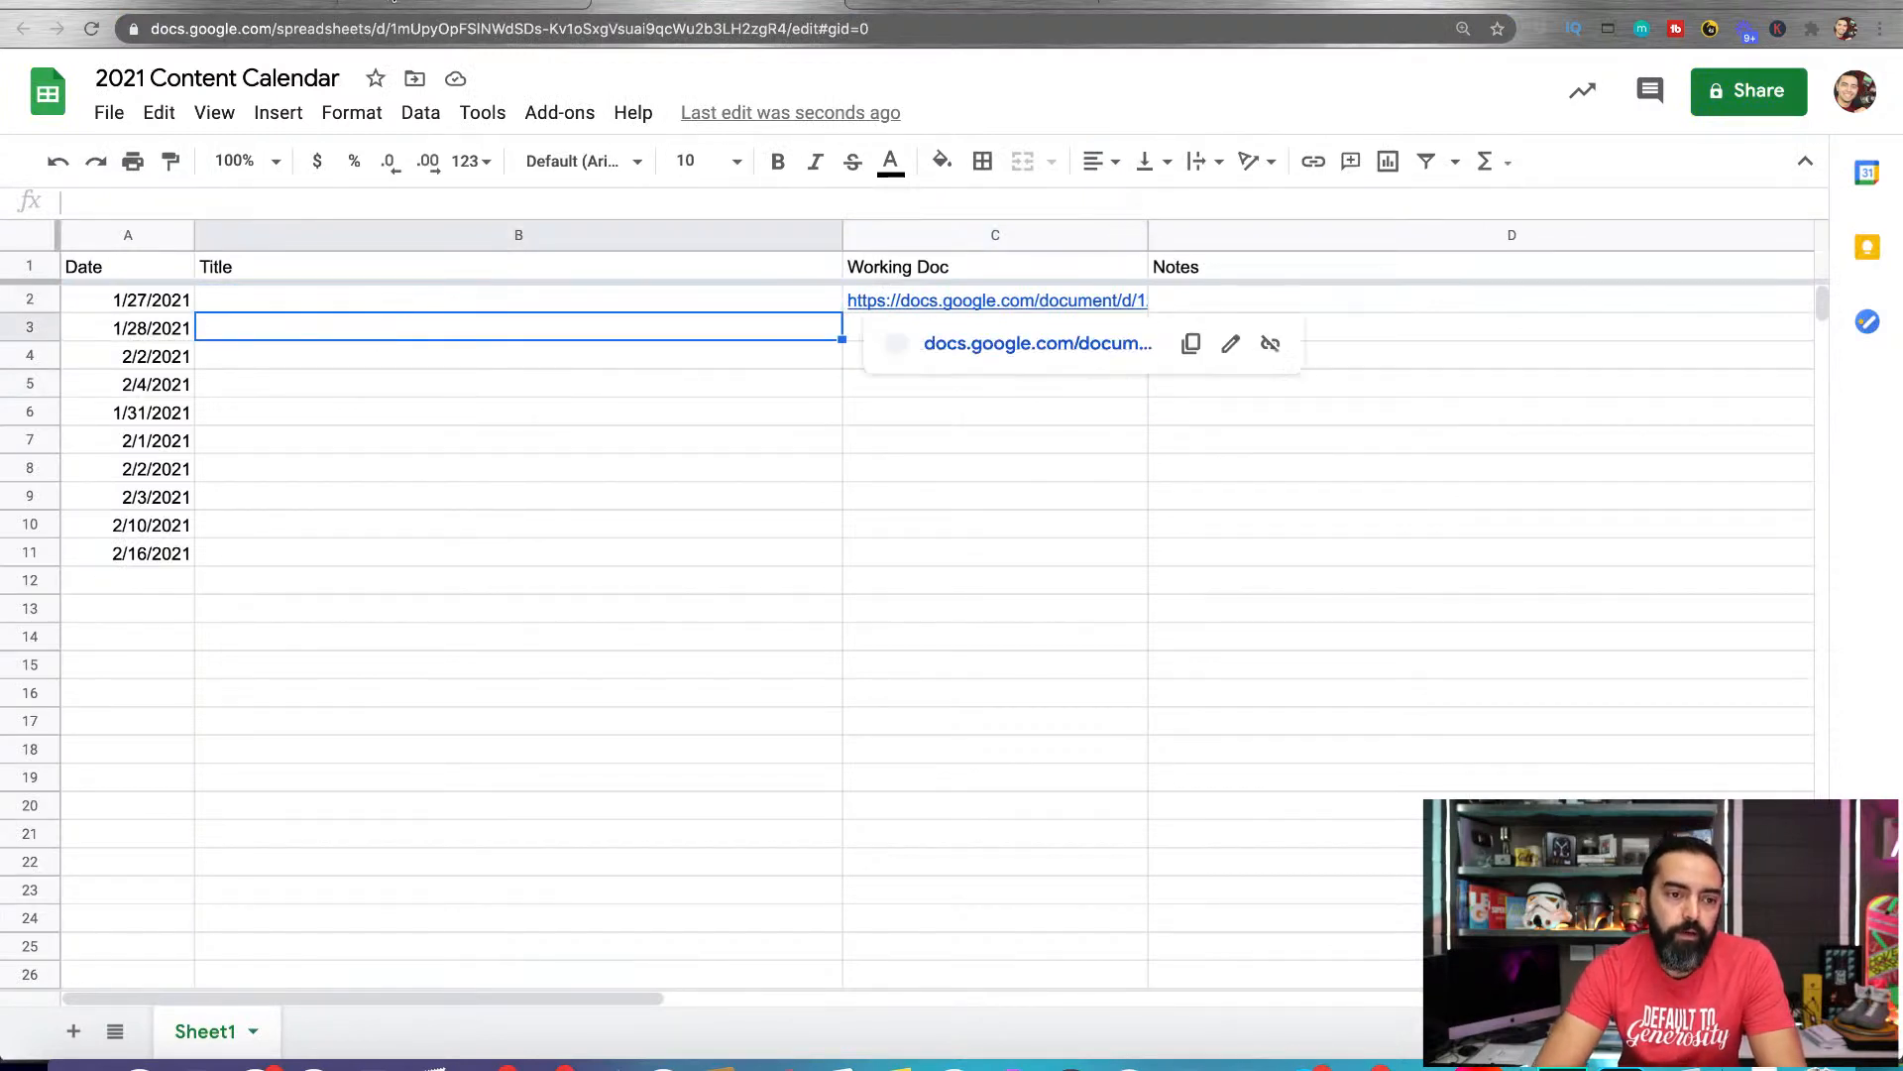
pyautogui.click(616, 408)
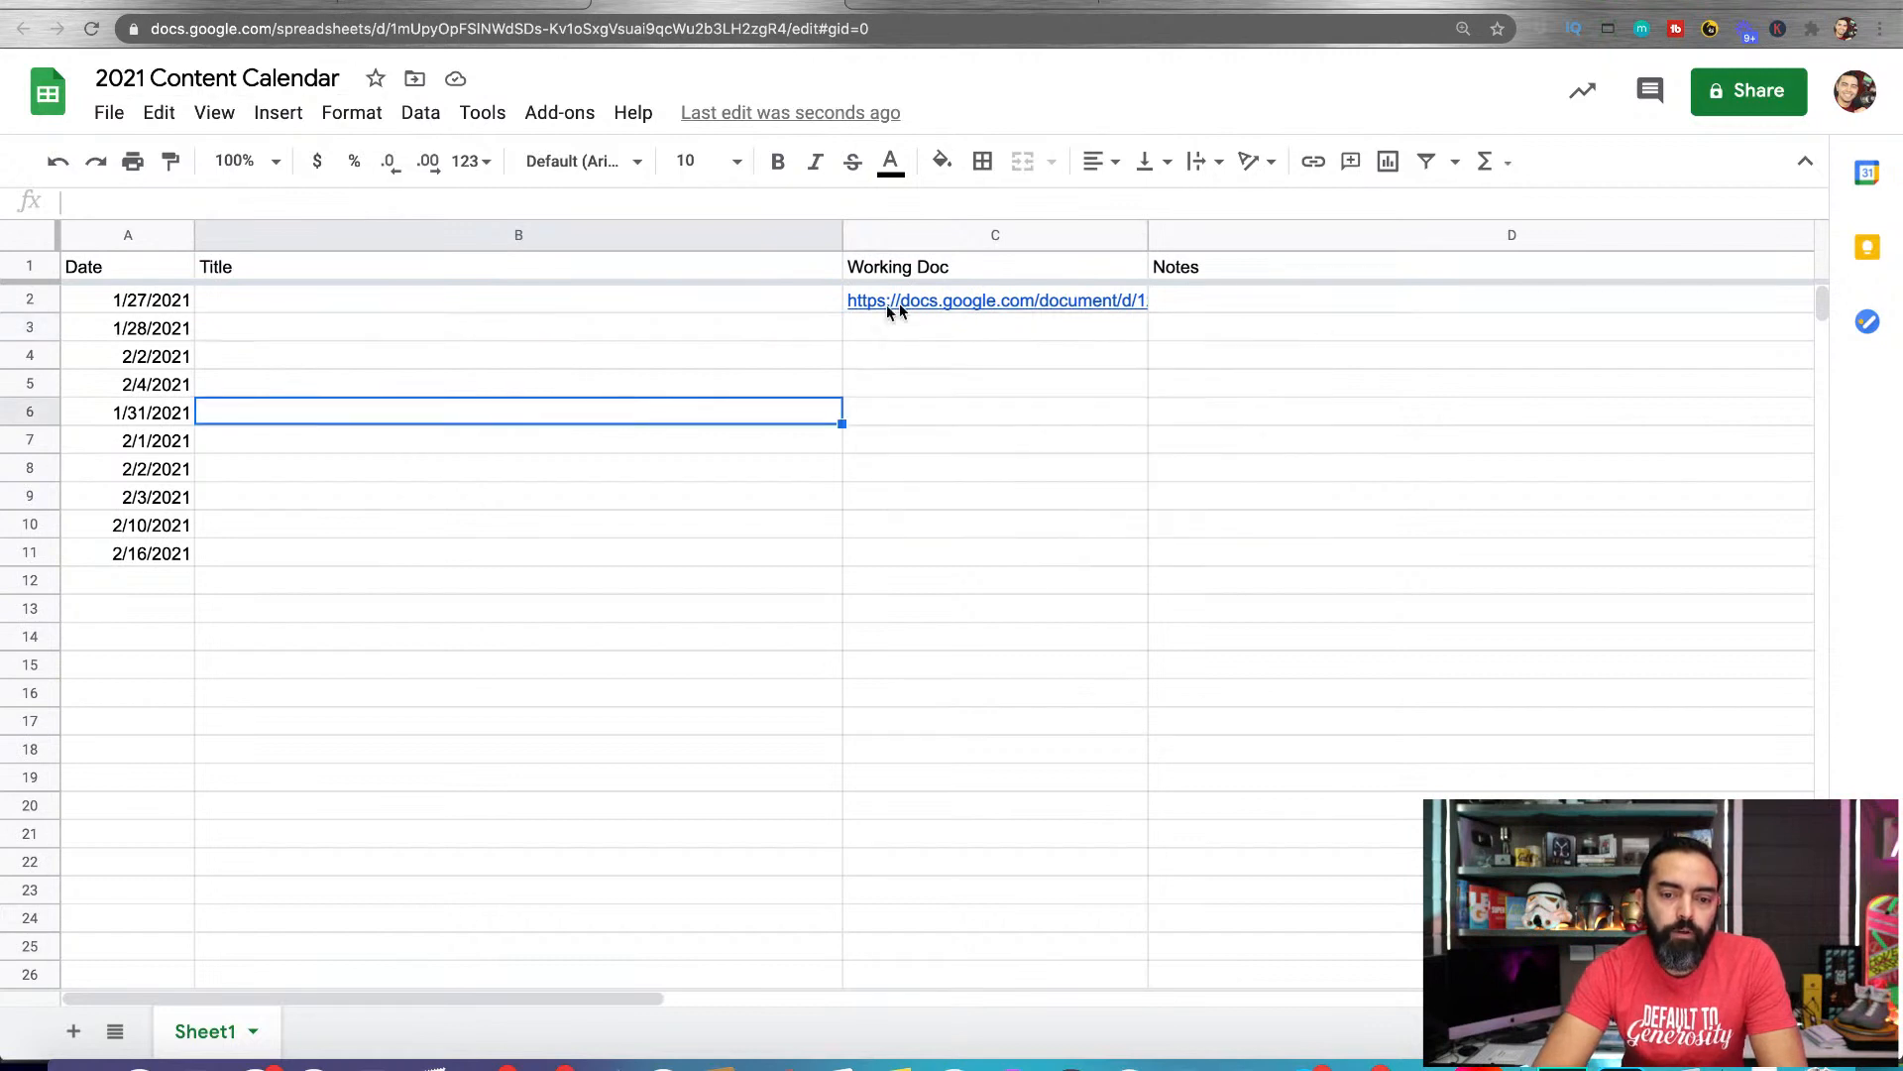
# Inspect the document link in the Working Doc cell C2 and open the linked 1/27/2021 document
pyautogui.click(975, 303)
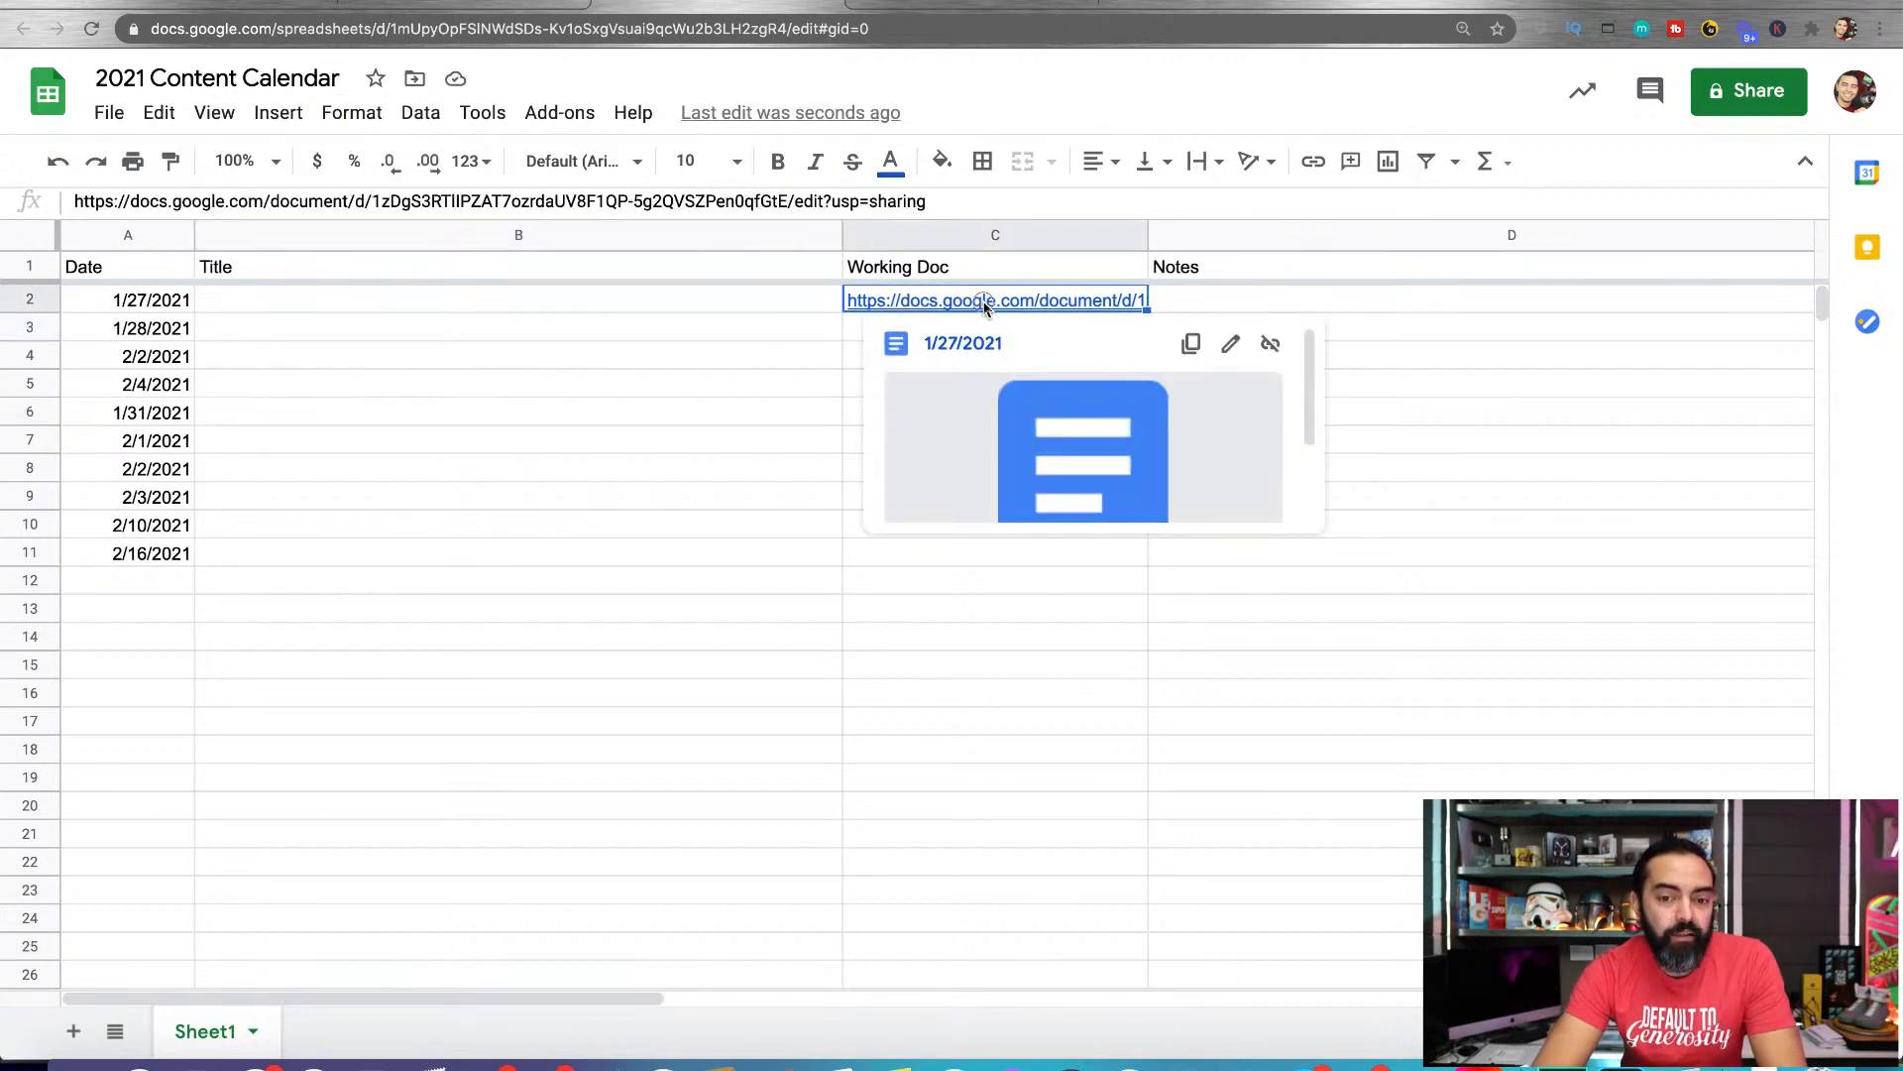
pyautogui.doubleClick(976, 302)
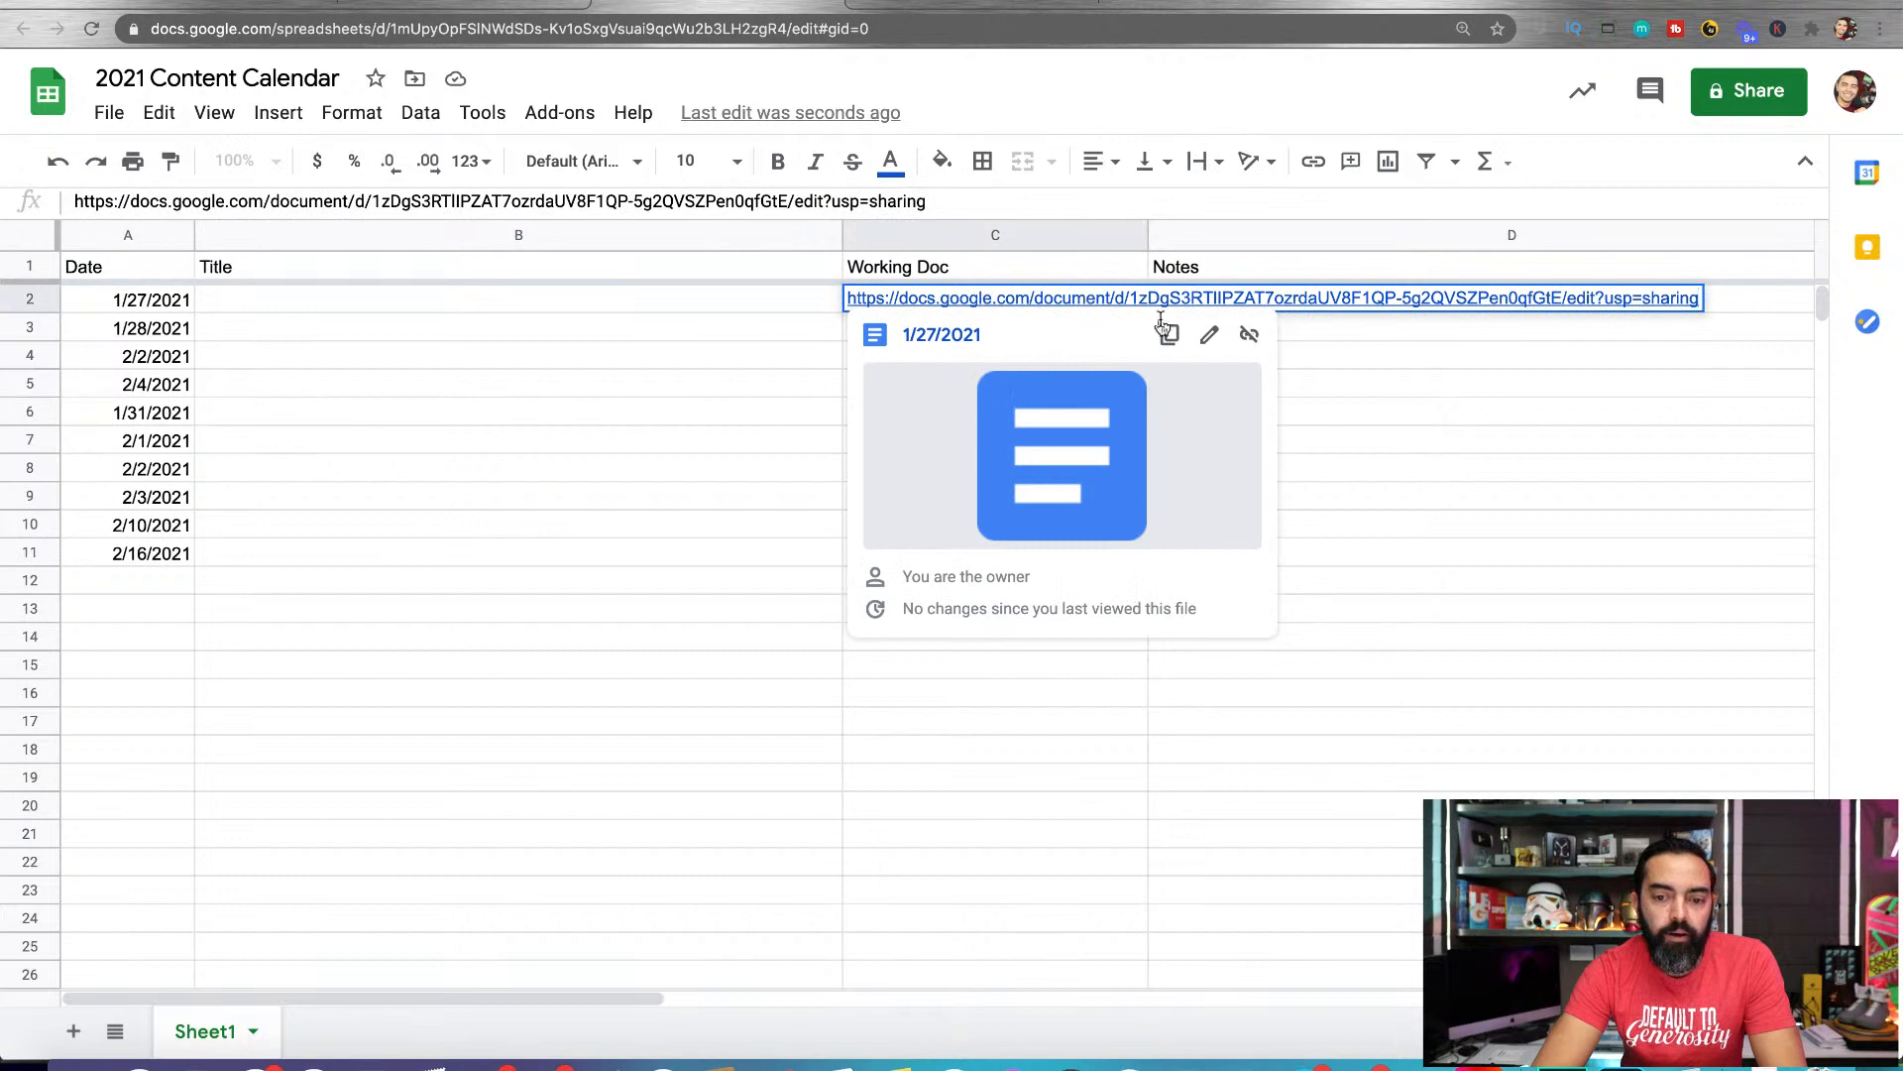
pyautogui.click(1303, 298)
pyautogui.click(1319, 385)
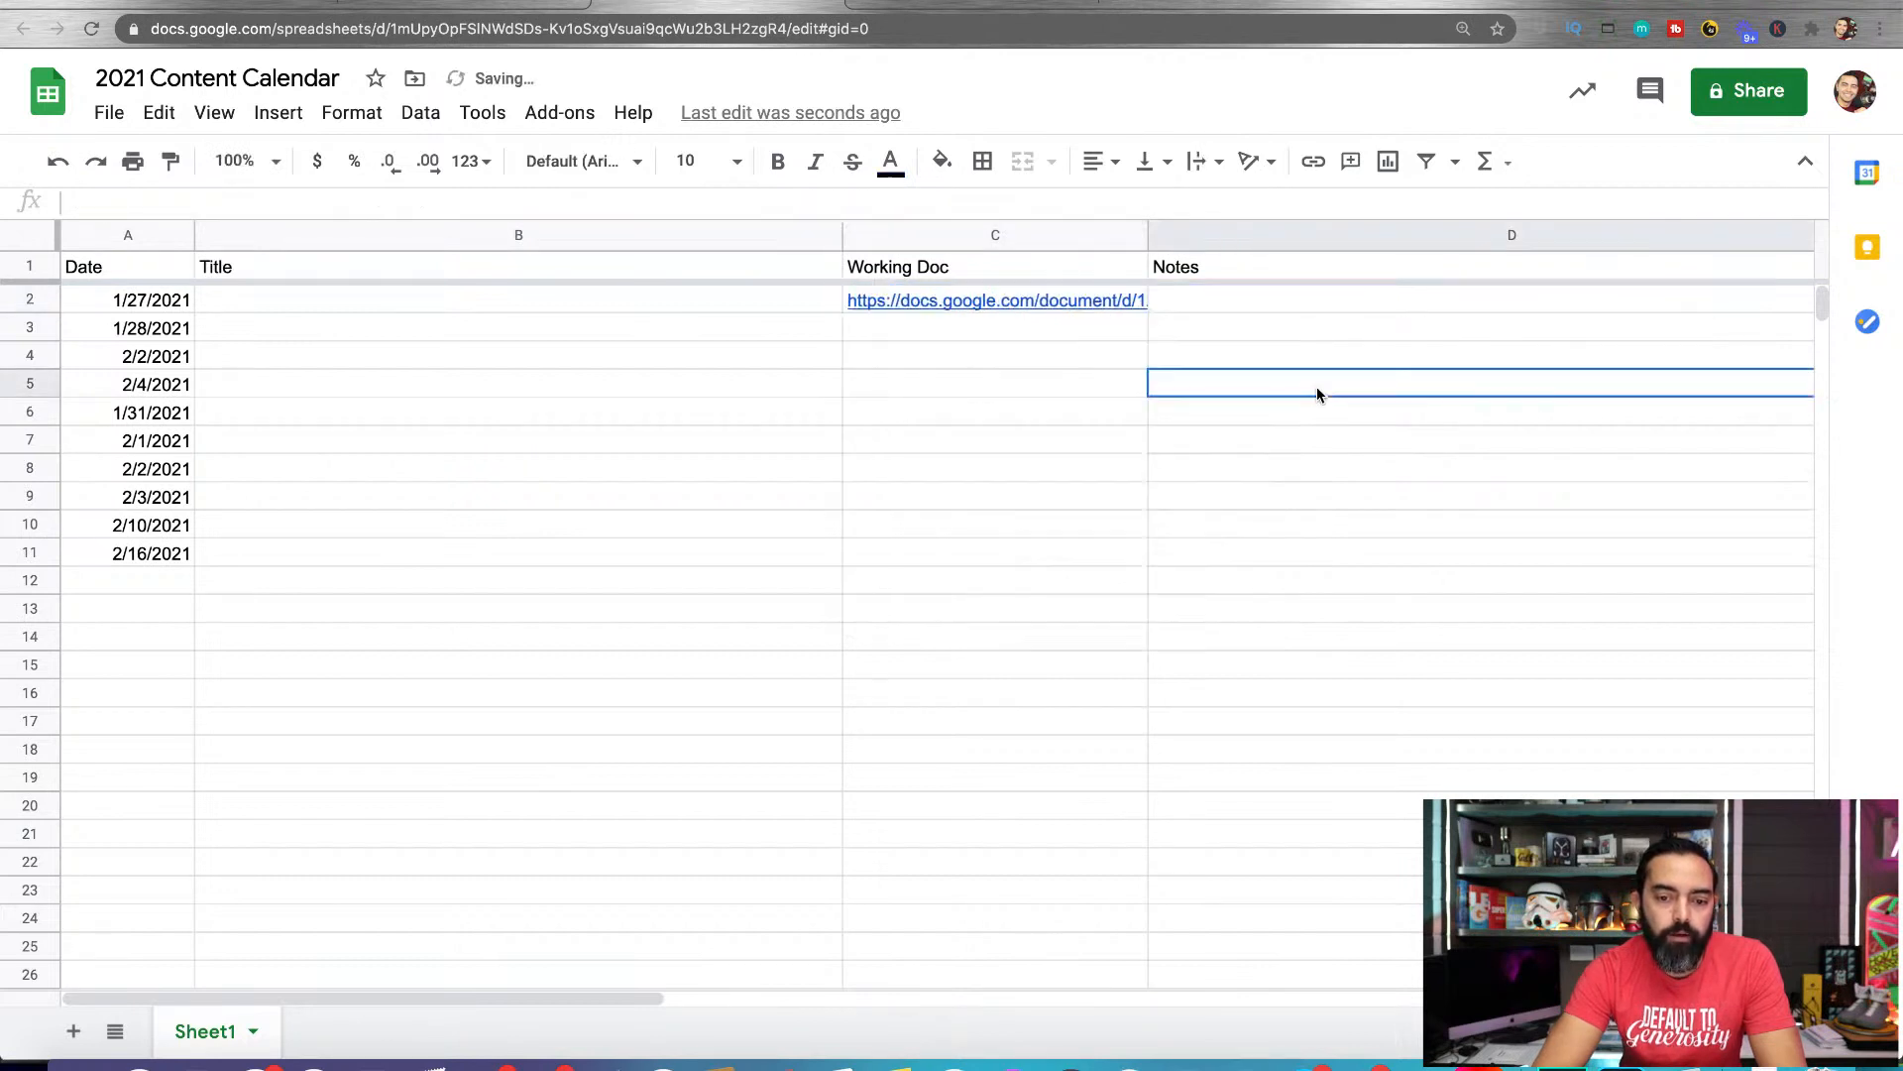
pyautogui.click(885, 303)
pyautogui.click(957, 347)
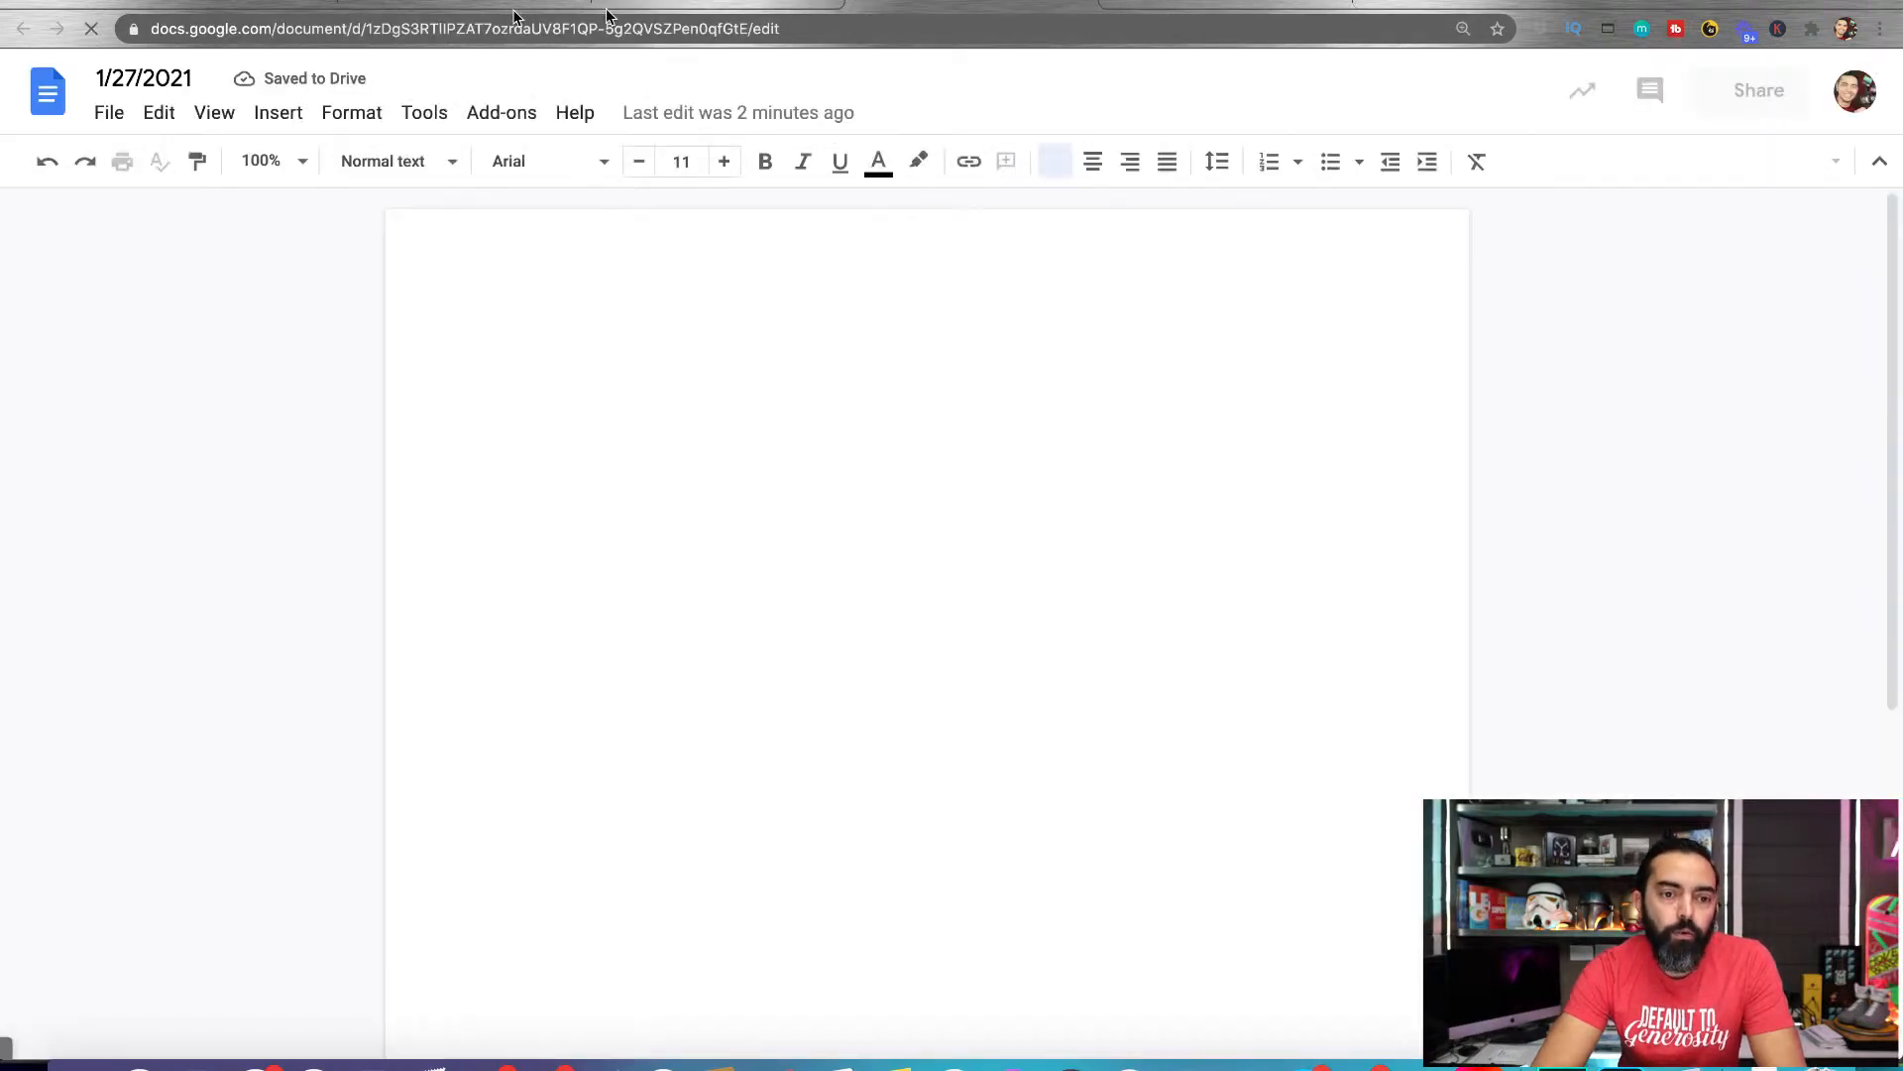
# Switch to Google Drive to check the contents of the Blog Posts 2021 folder
pyautogui.click(1088, 2)
pyautogui.click(394, 2)
pyautogui.click(278, 2)
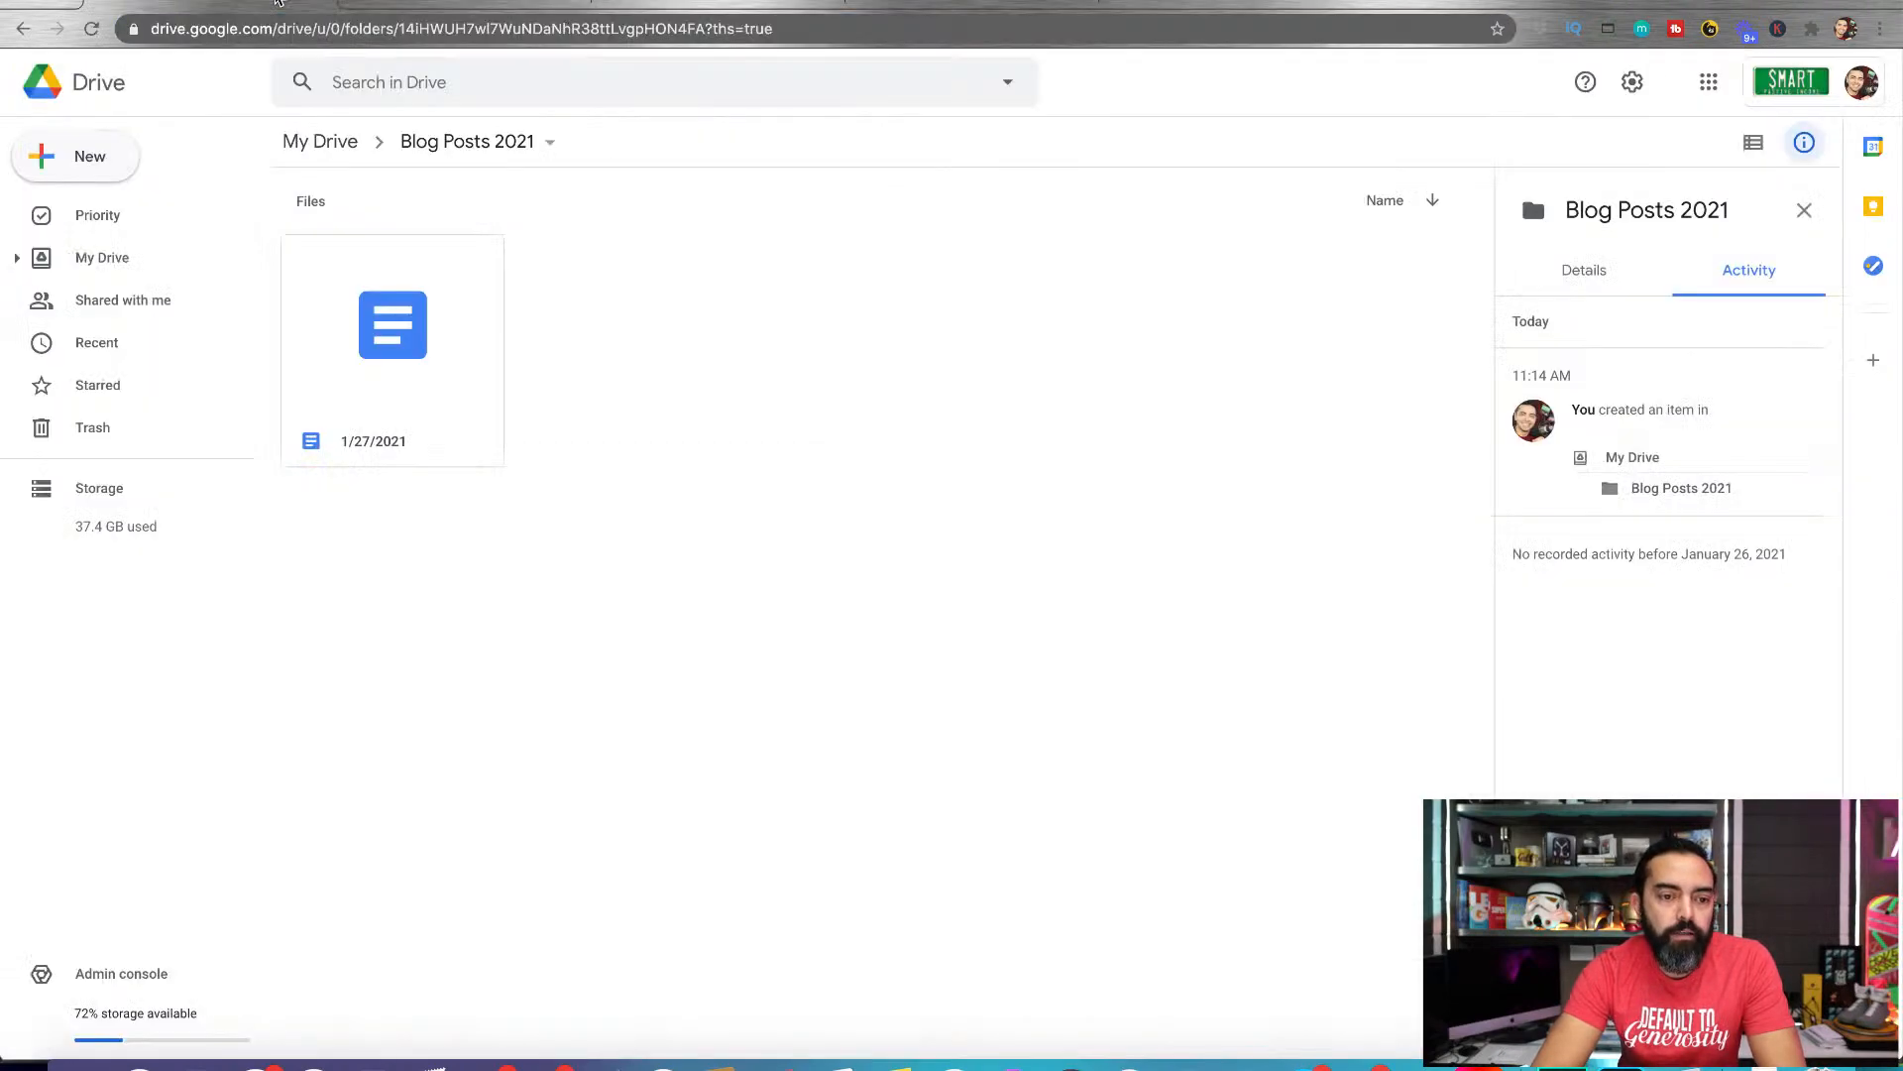
# Make a copy of the 1/27/2021 document named "1/28/2021" in the Blog Posts 2021 folder and check the folder in Drive
pyautogui.click(430, 2)
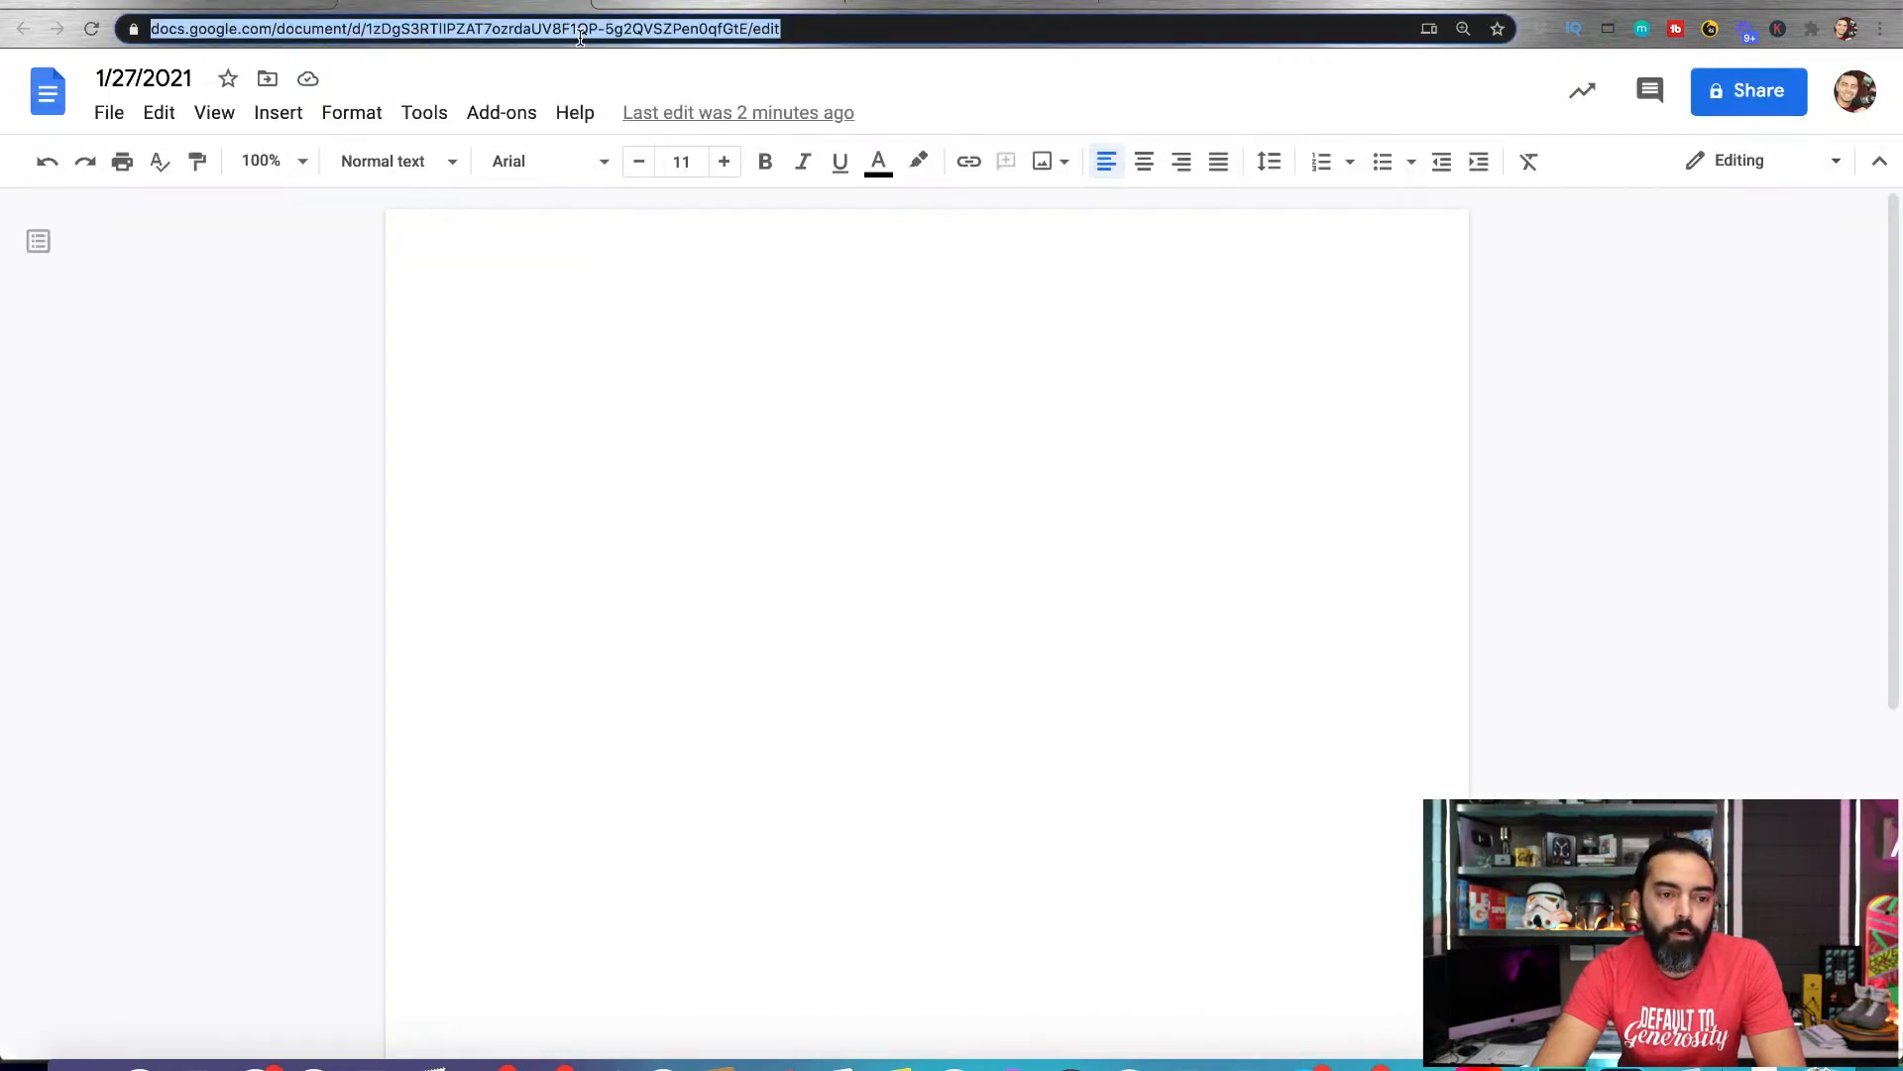
pyautogui.click(103, 114)
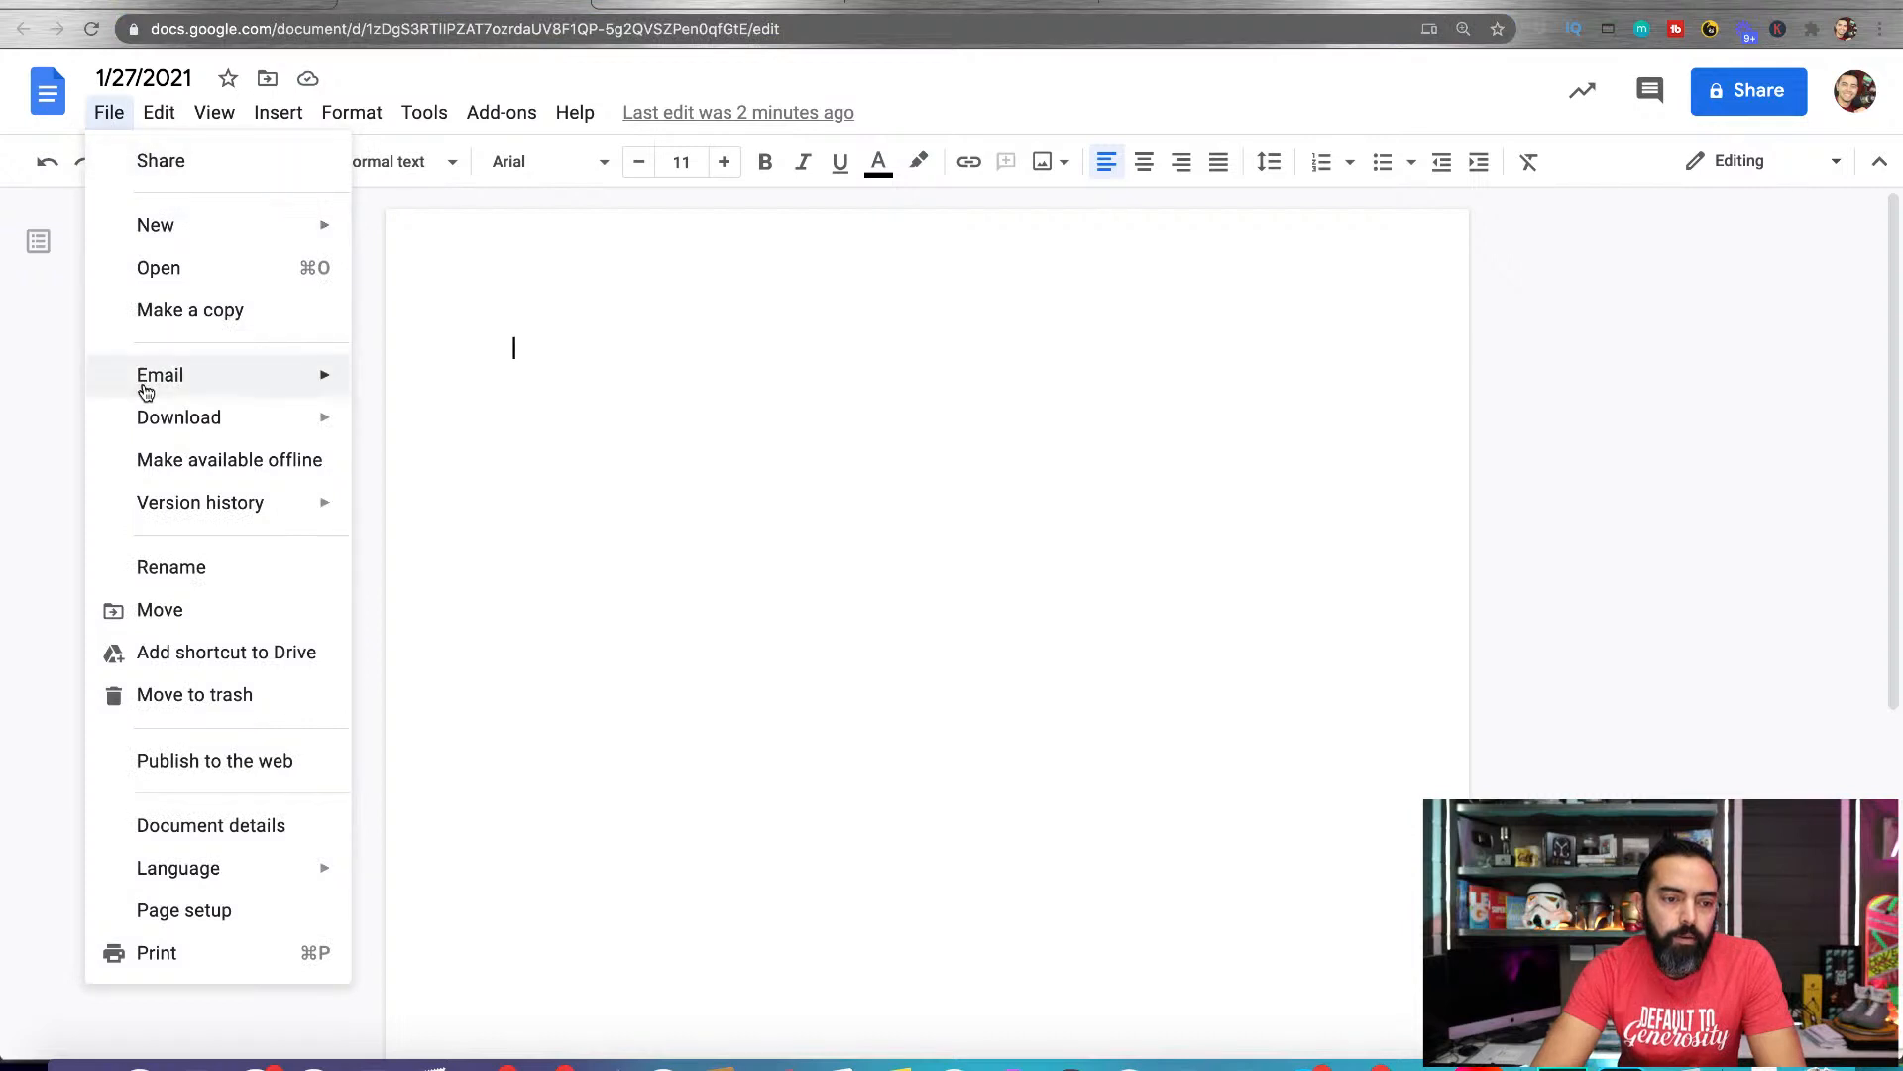
pyautogui.click(196, 324)
pyautogui.click(827, 430)
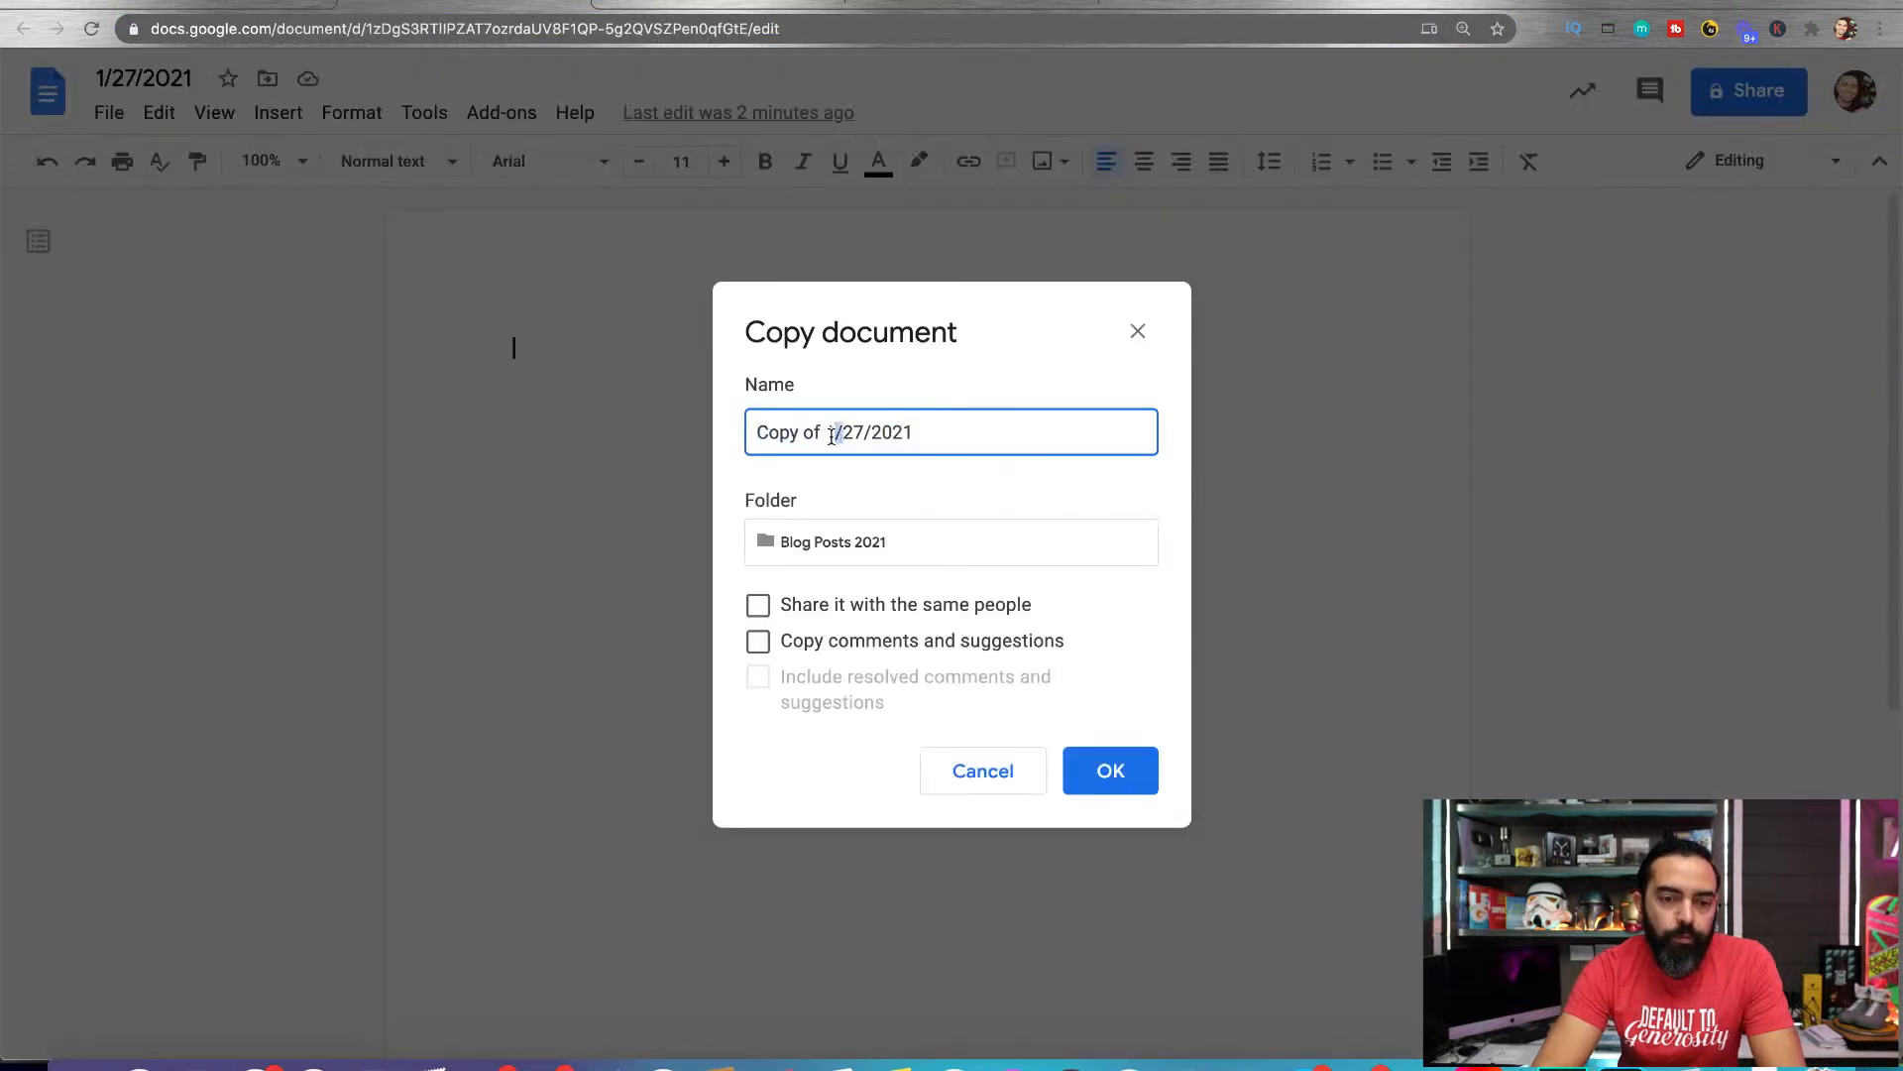
pyautogui.press('super+a')
pyautogui.click(555, 4)
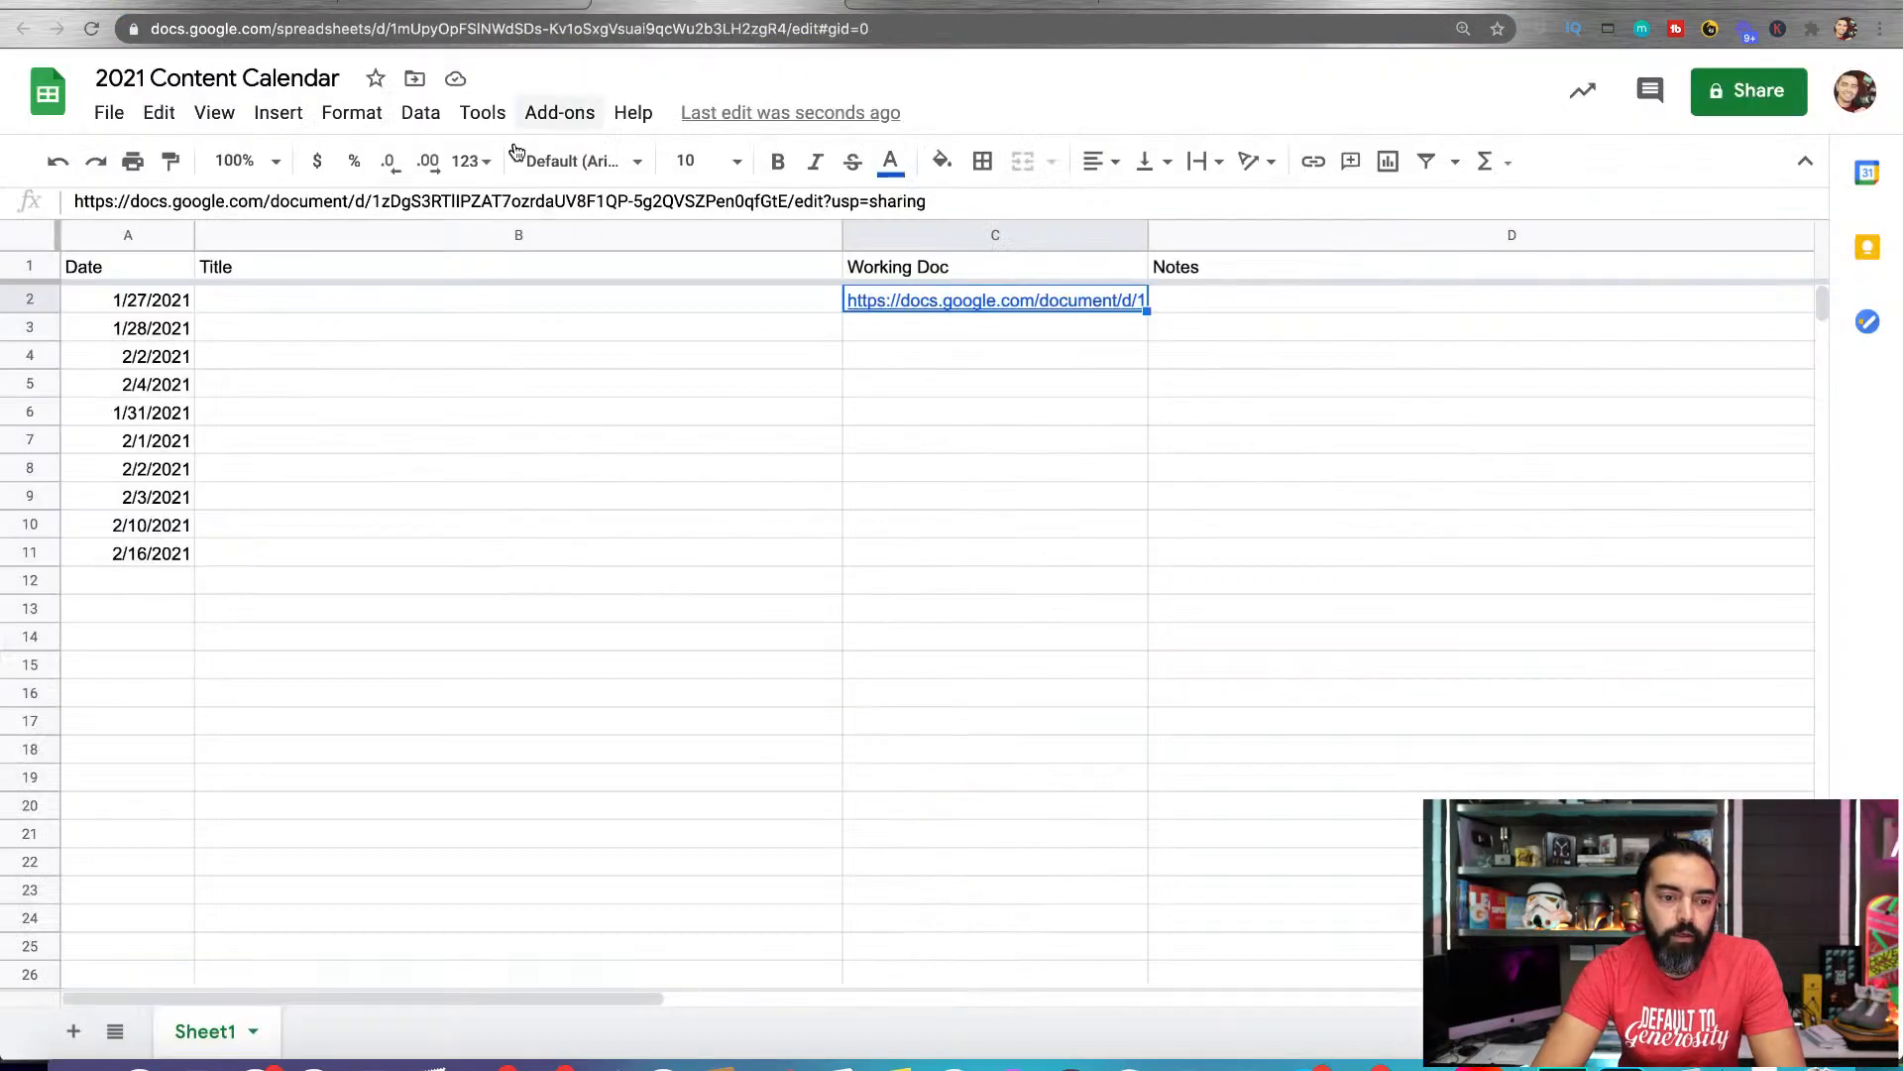
pyautogui.click(158, 329)
pyautogui.click(263, 3)
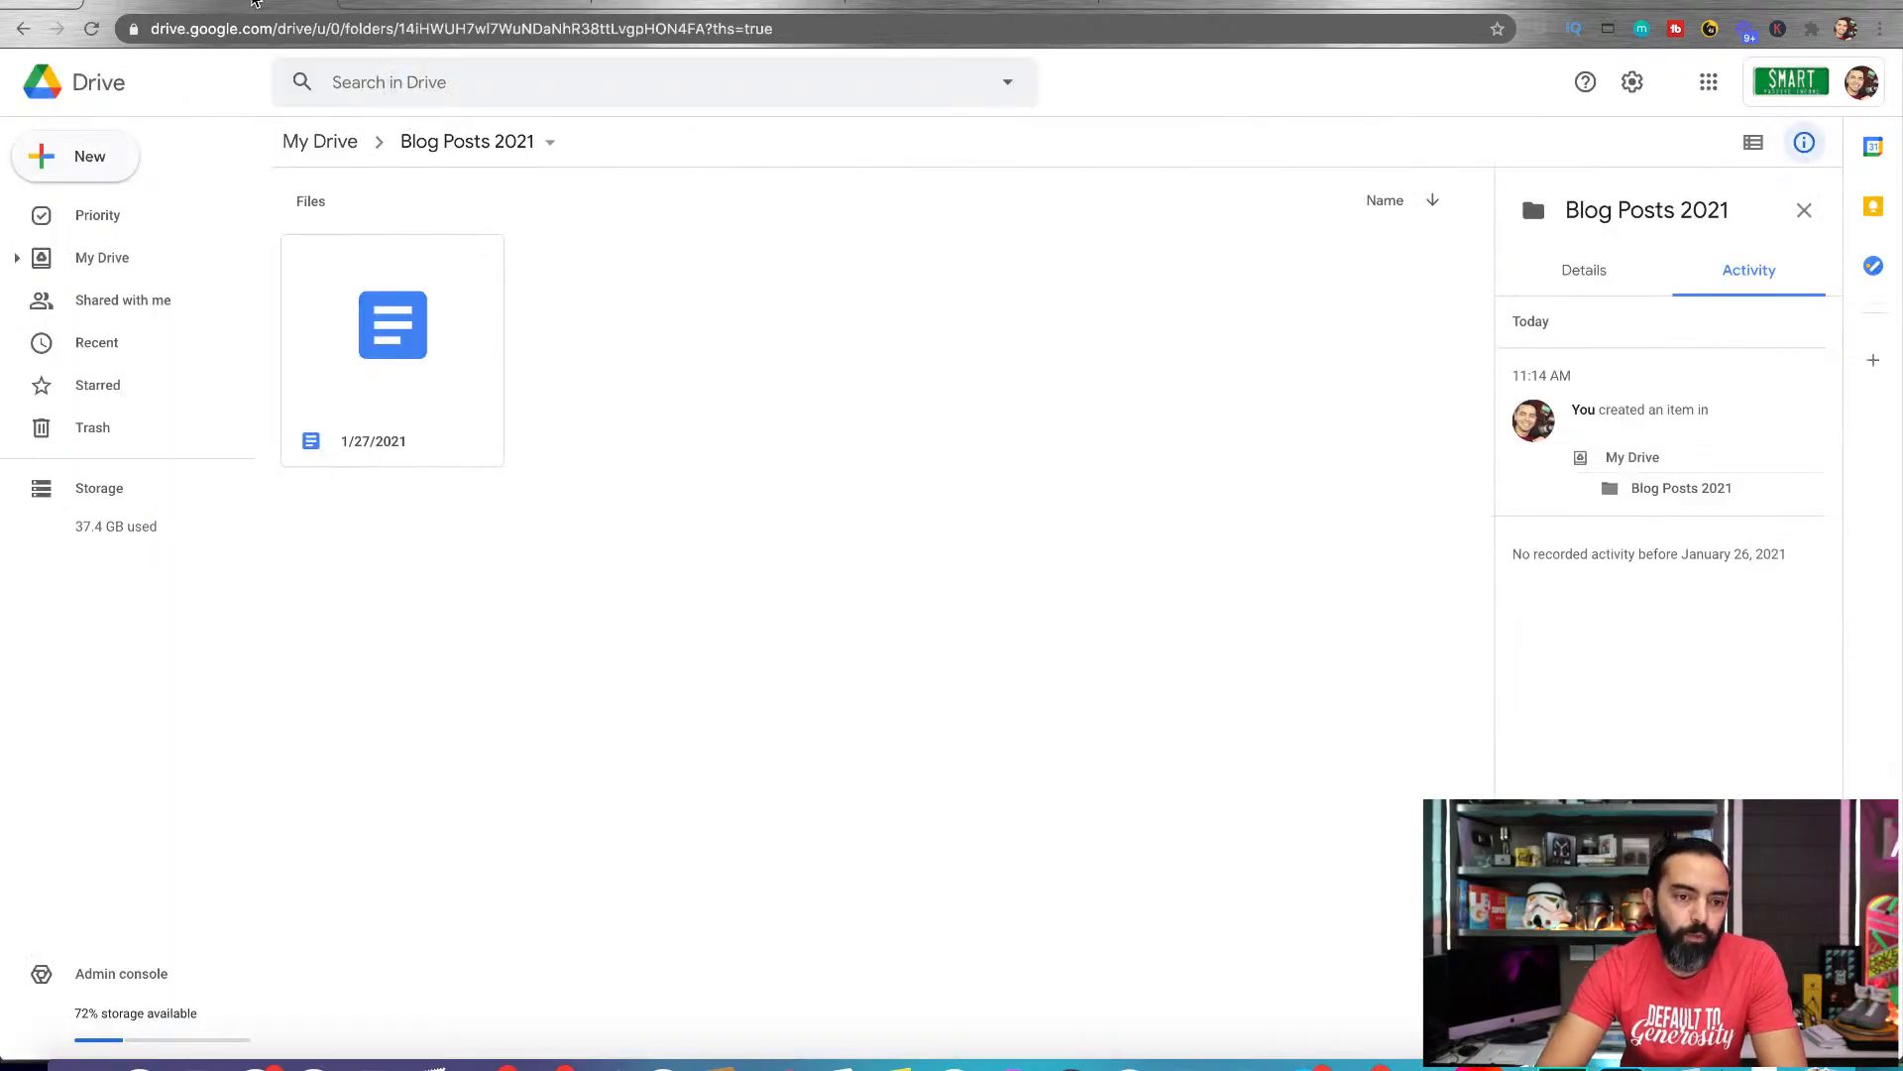
pyautogui.click(522, 4)
pyautogui.write('1/28/2021')
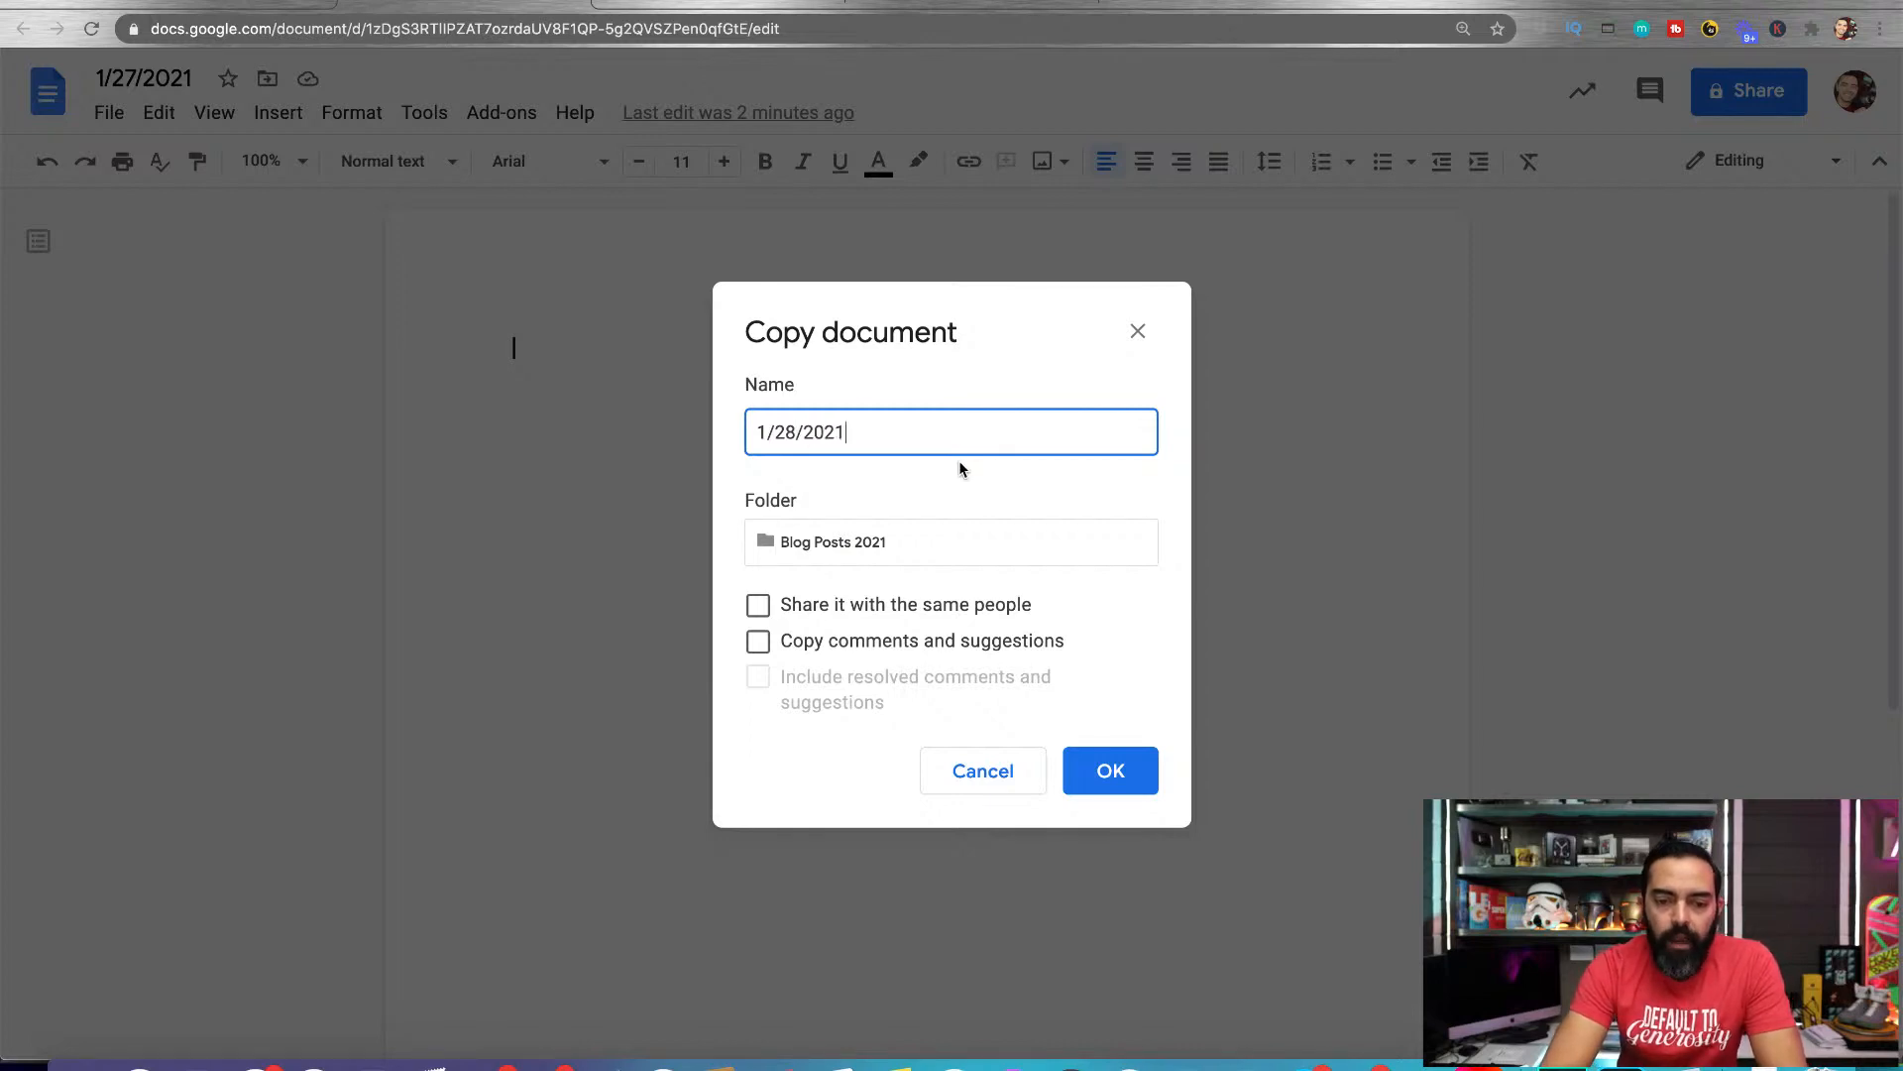
pyautogui.click(1112, 773)
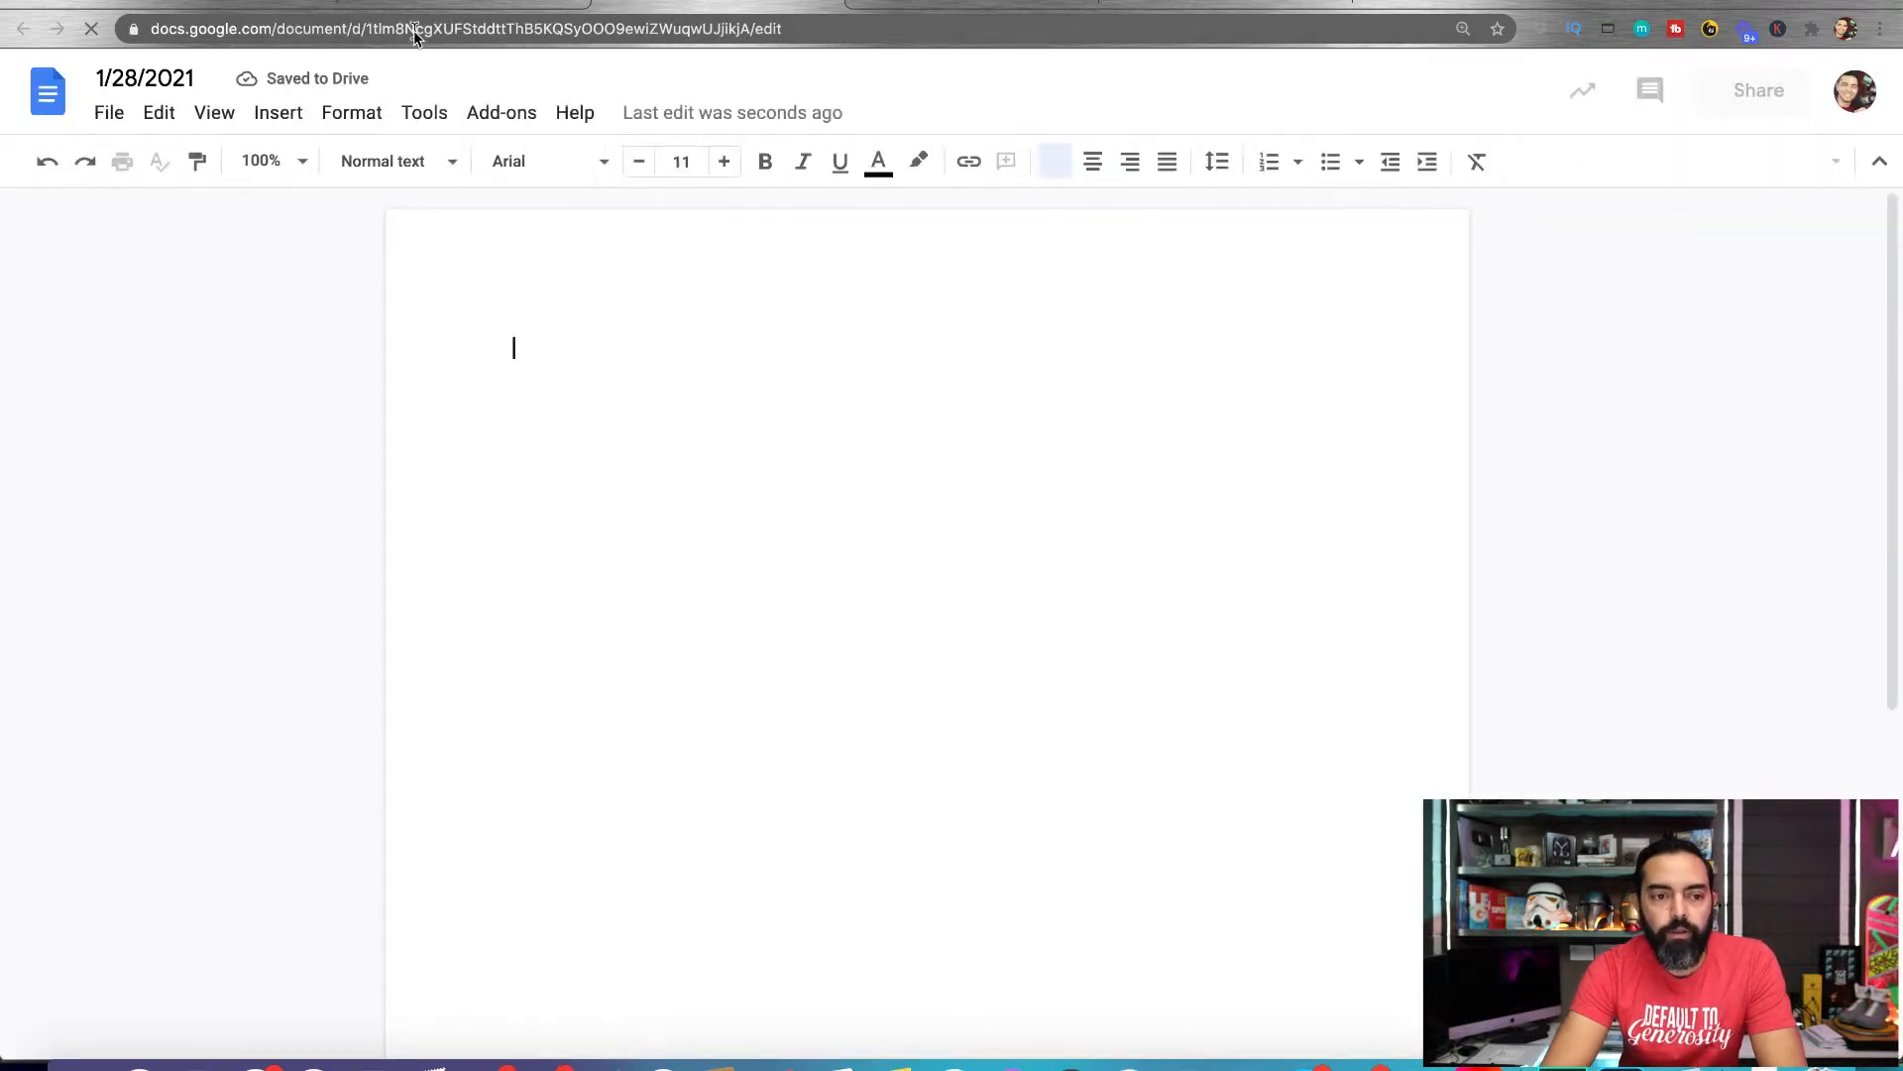
pyautogui.click(275, 4)
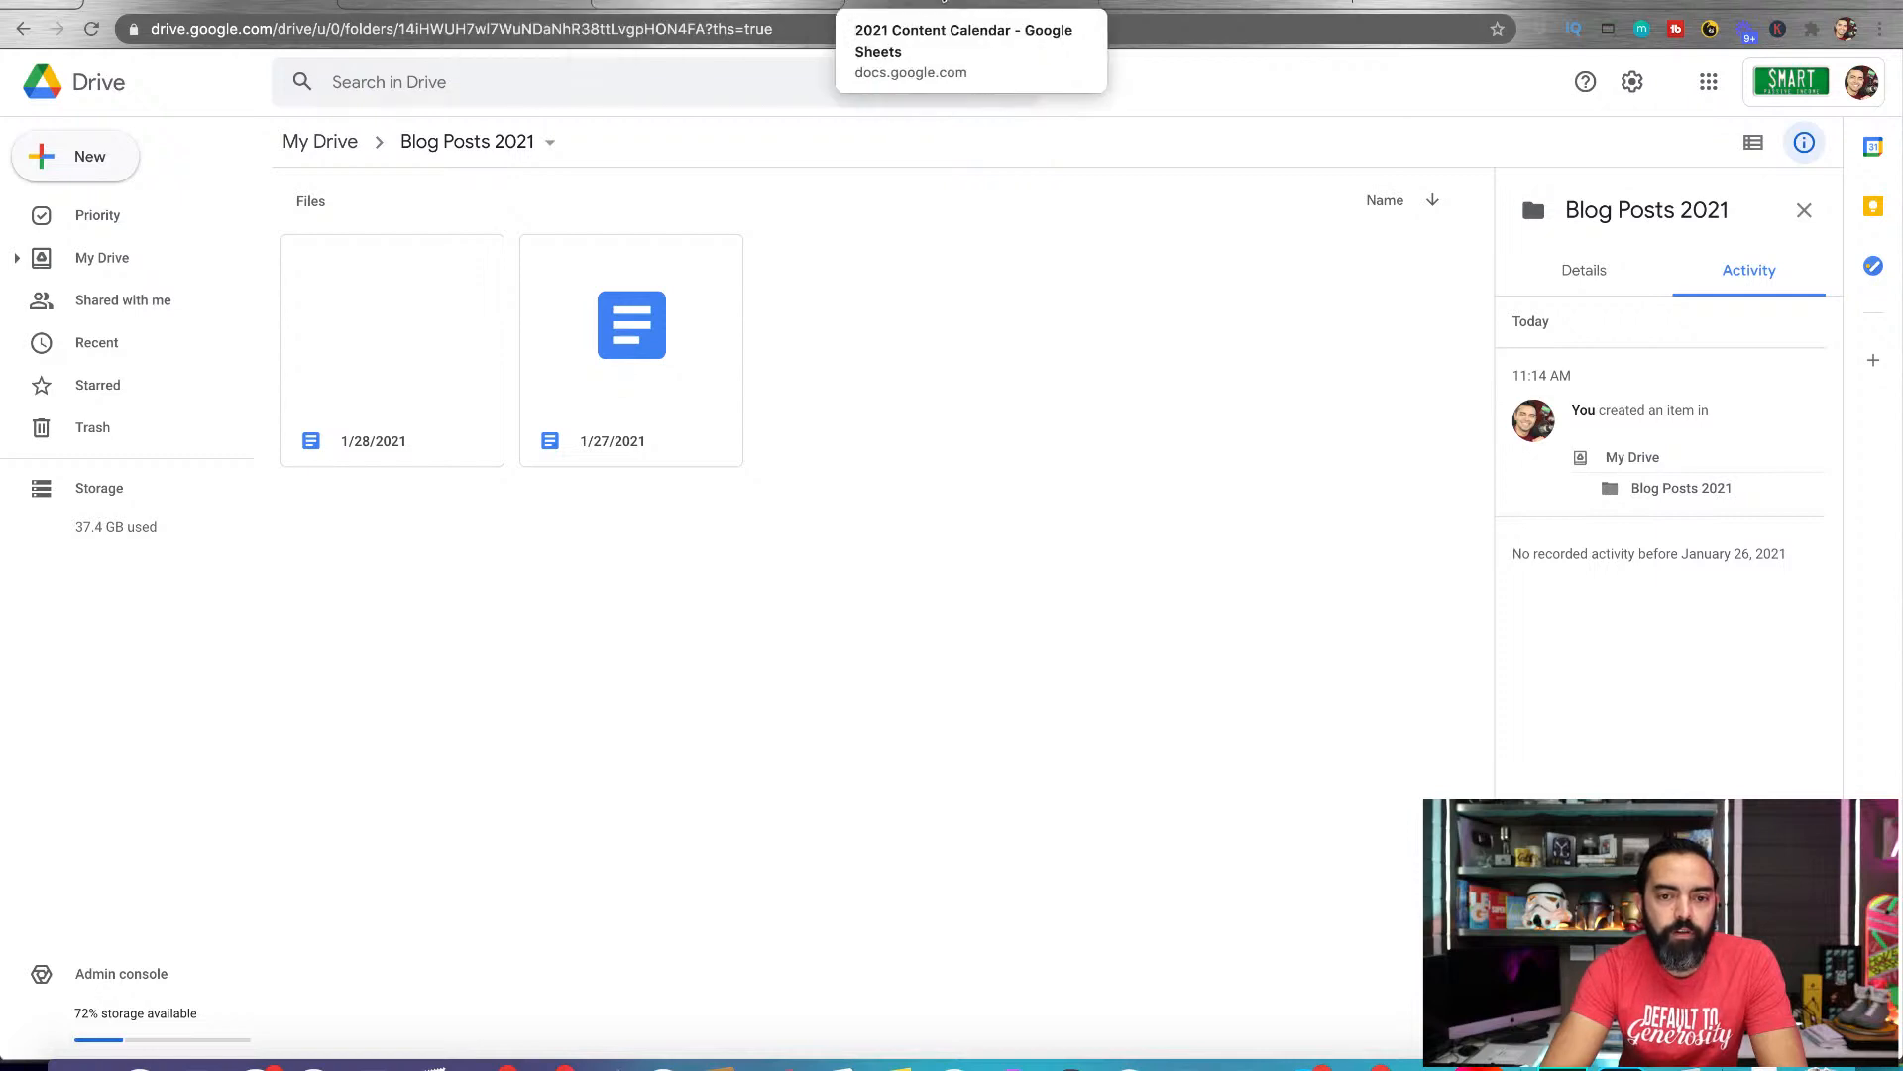
# Look up the calendar's next date and copy the 1/27/2021 document as "2/2/2021" into the Blog Posts 2021 folder
pyautogui.click(942, 4)
pyautogui.click(180, 365)
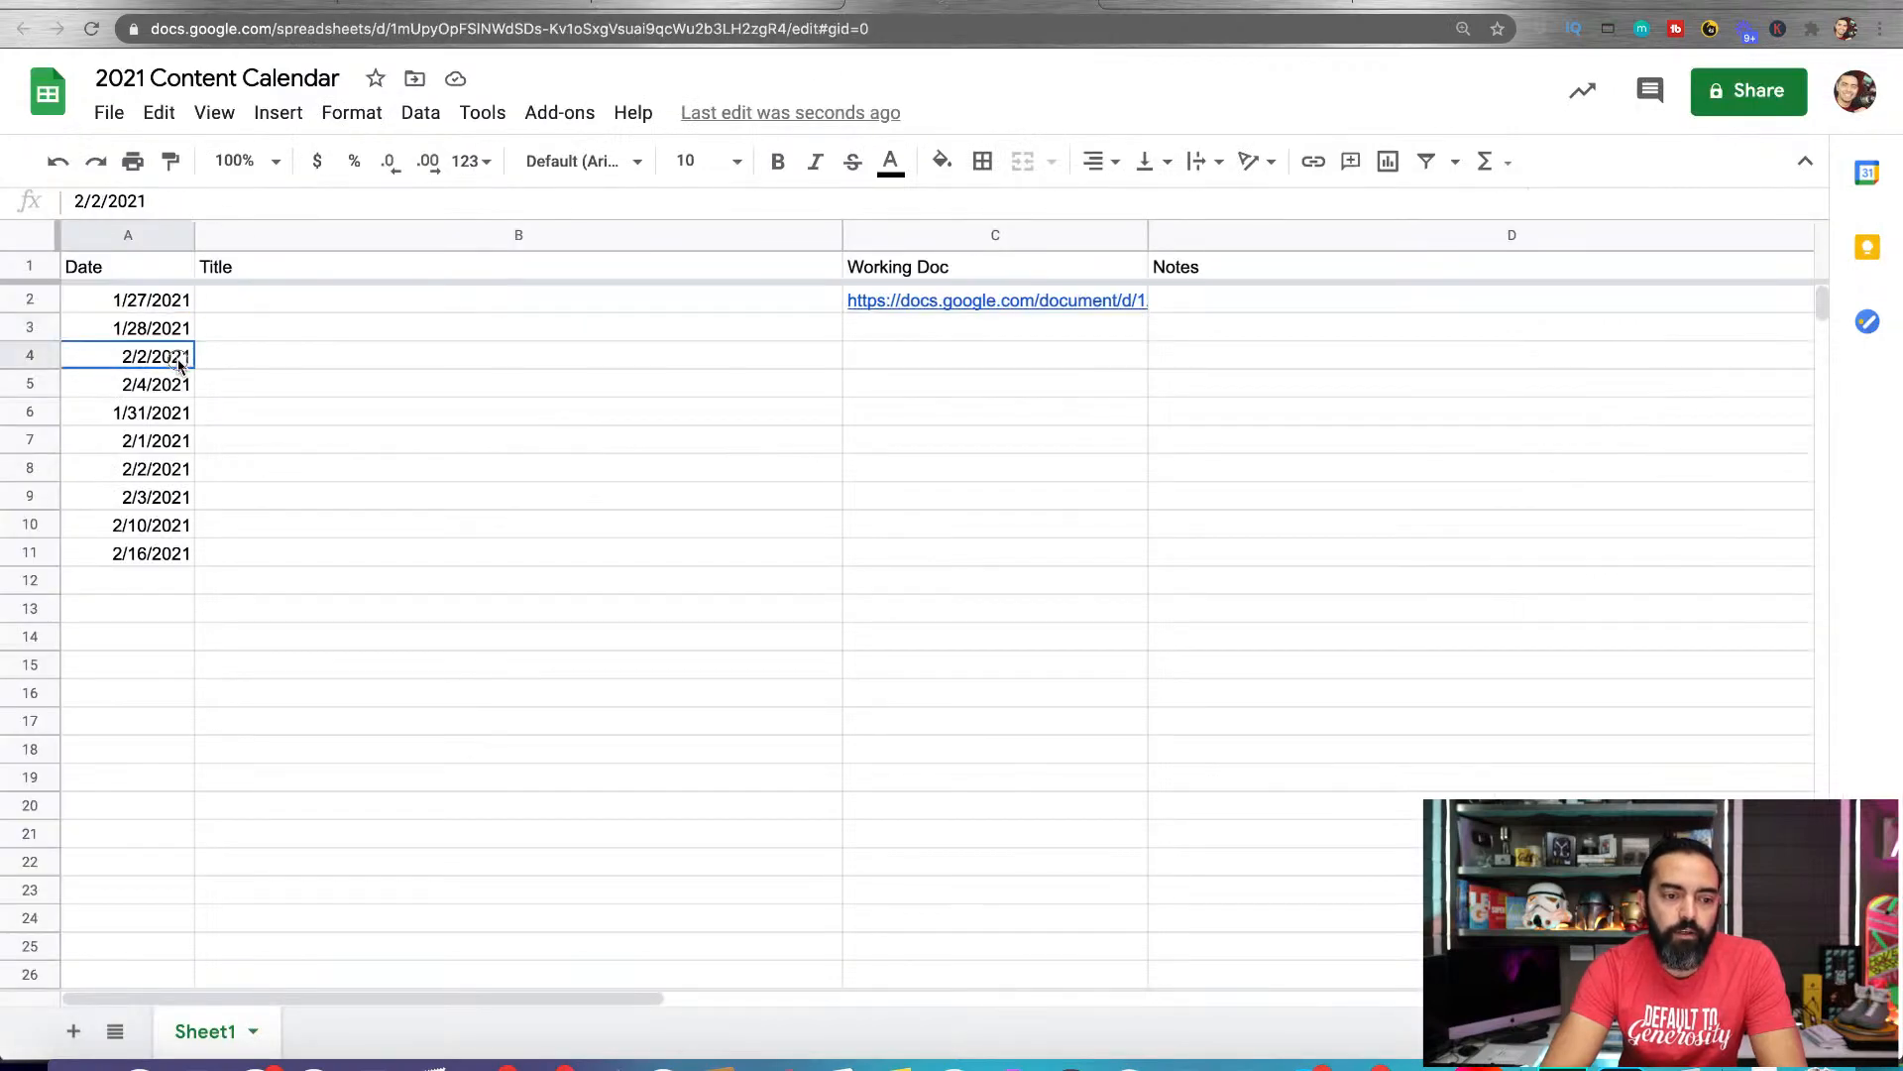
pyautogui.doubleClick(179, 365)
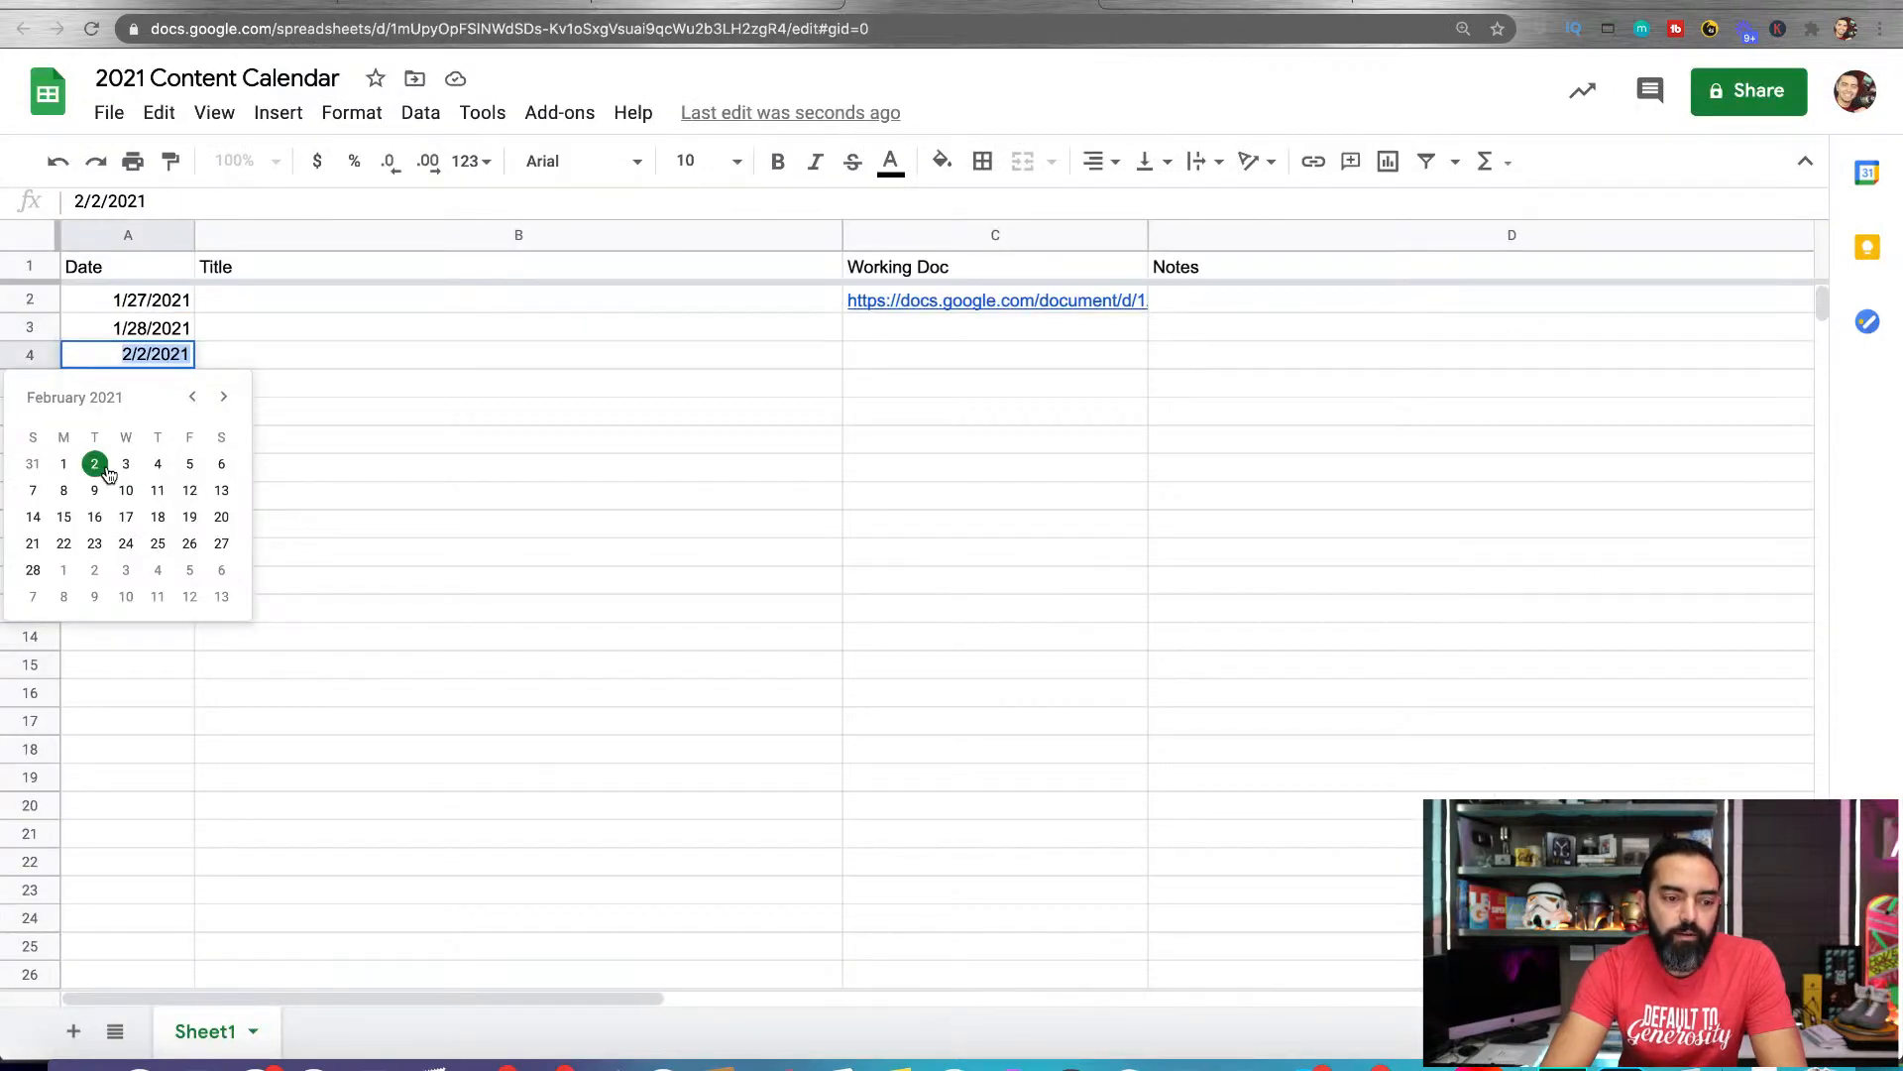
pyautogui.click(425, 4)
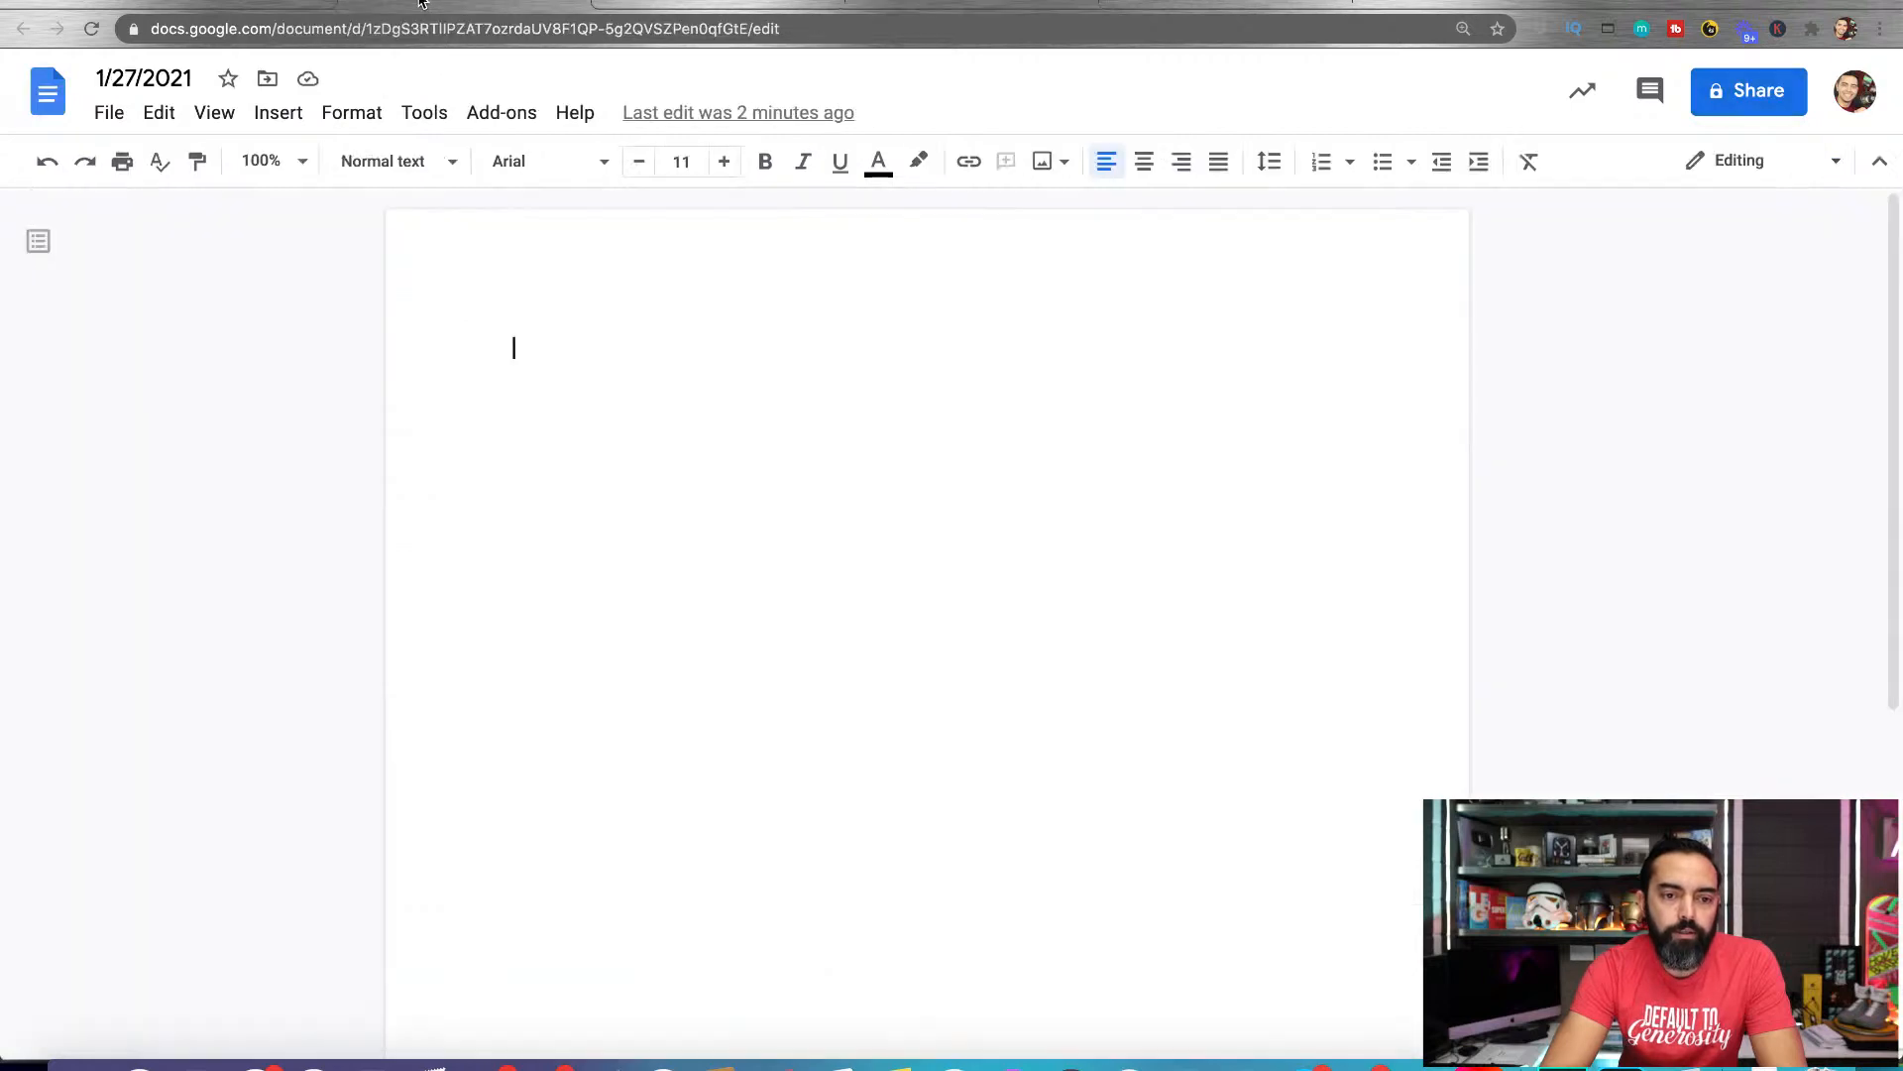
pyautogui.click(663, 3)
pyautogui.click(349, 12)
pyautogui.click(109, 113)
pyautogui.click(184, 310)
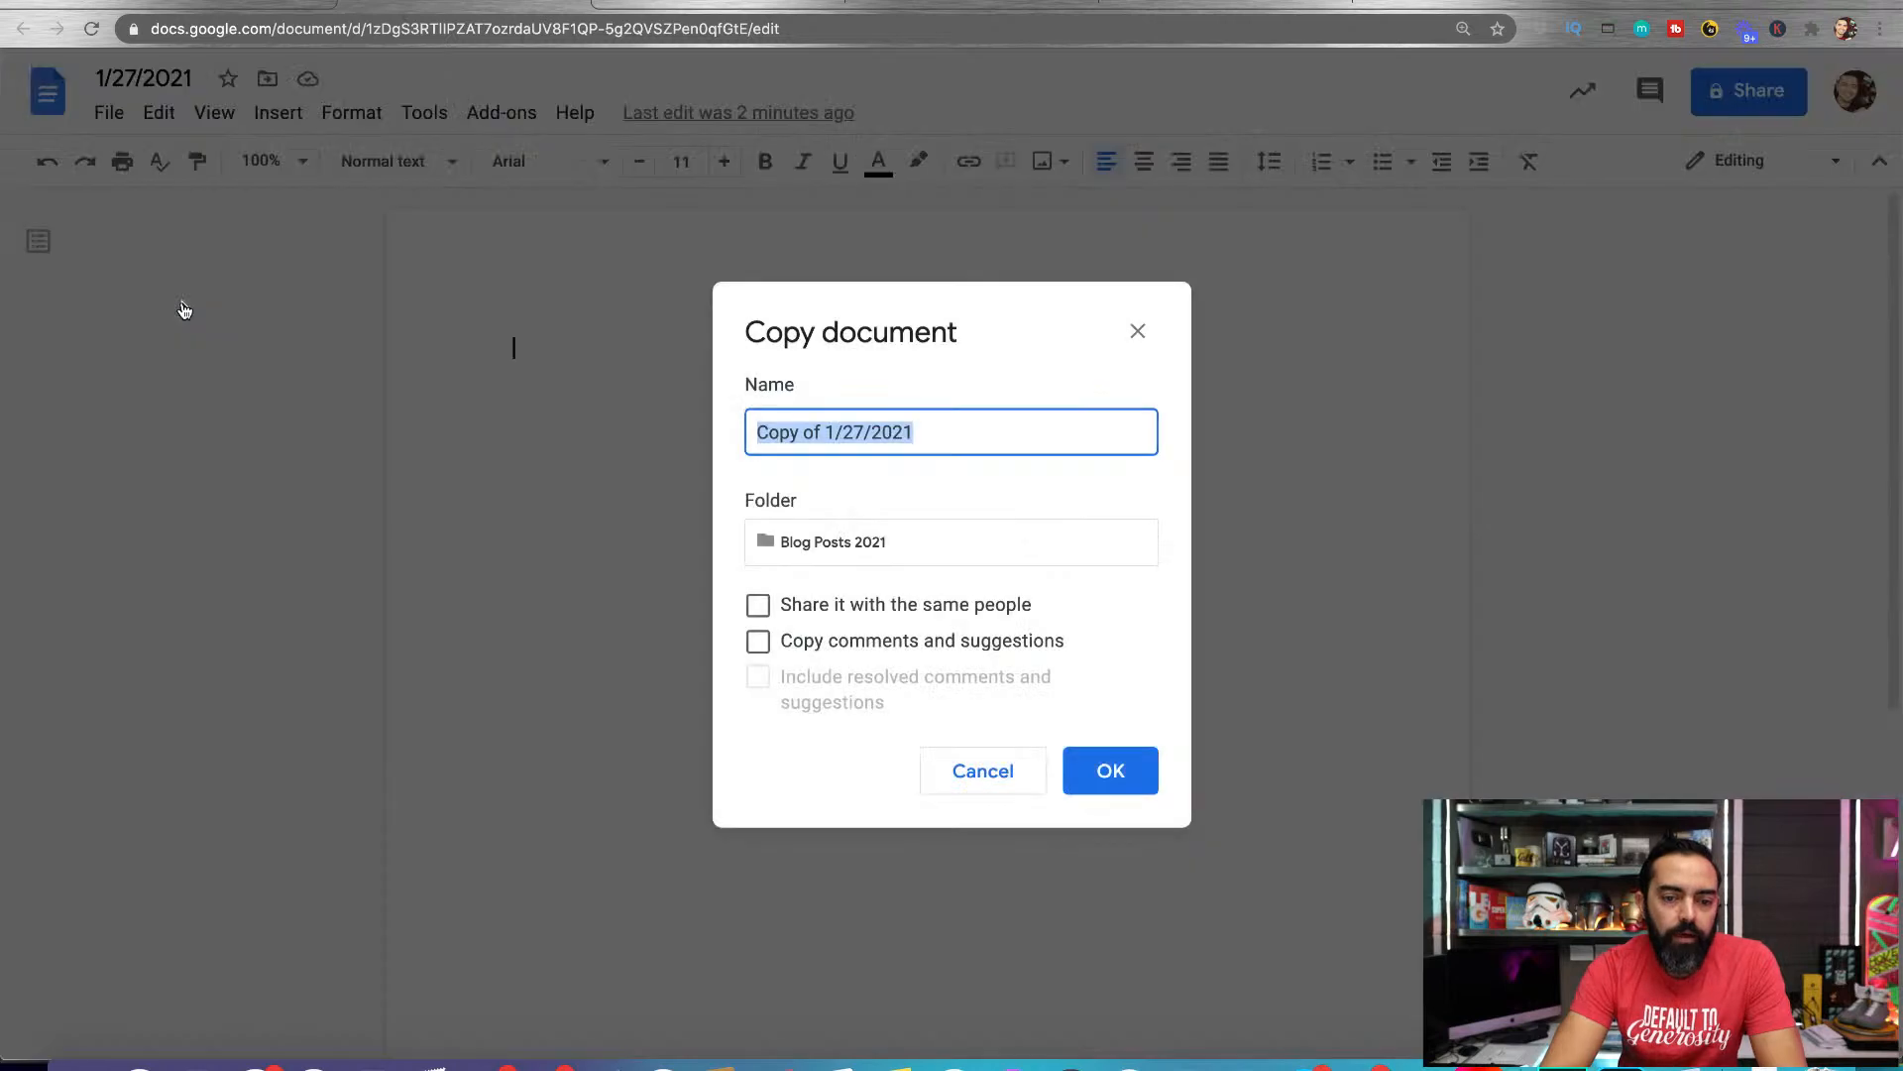
pyautogui.write('2/')
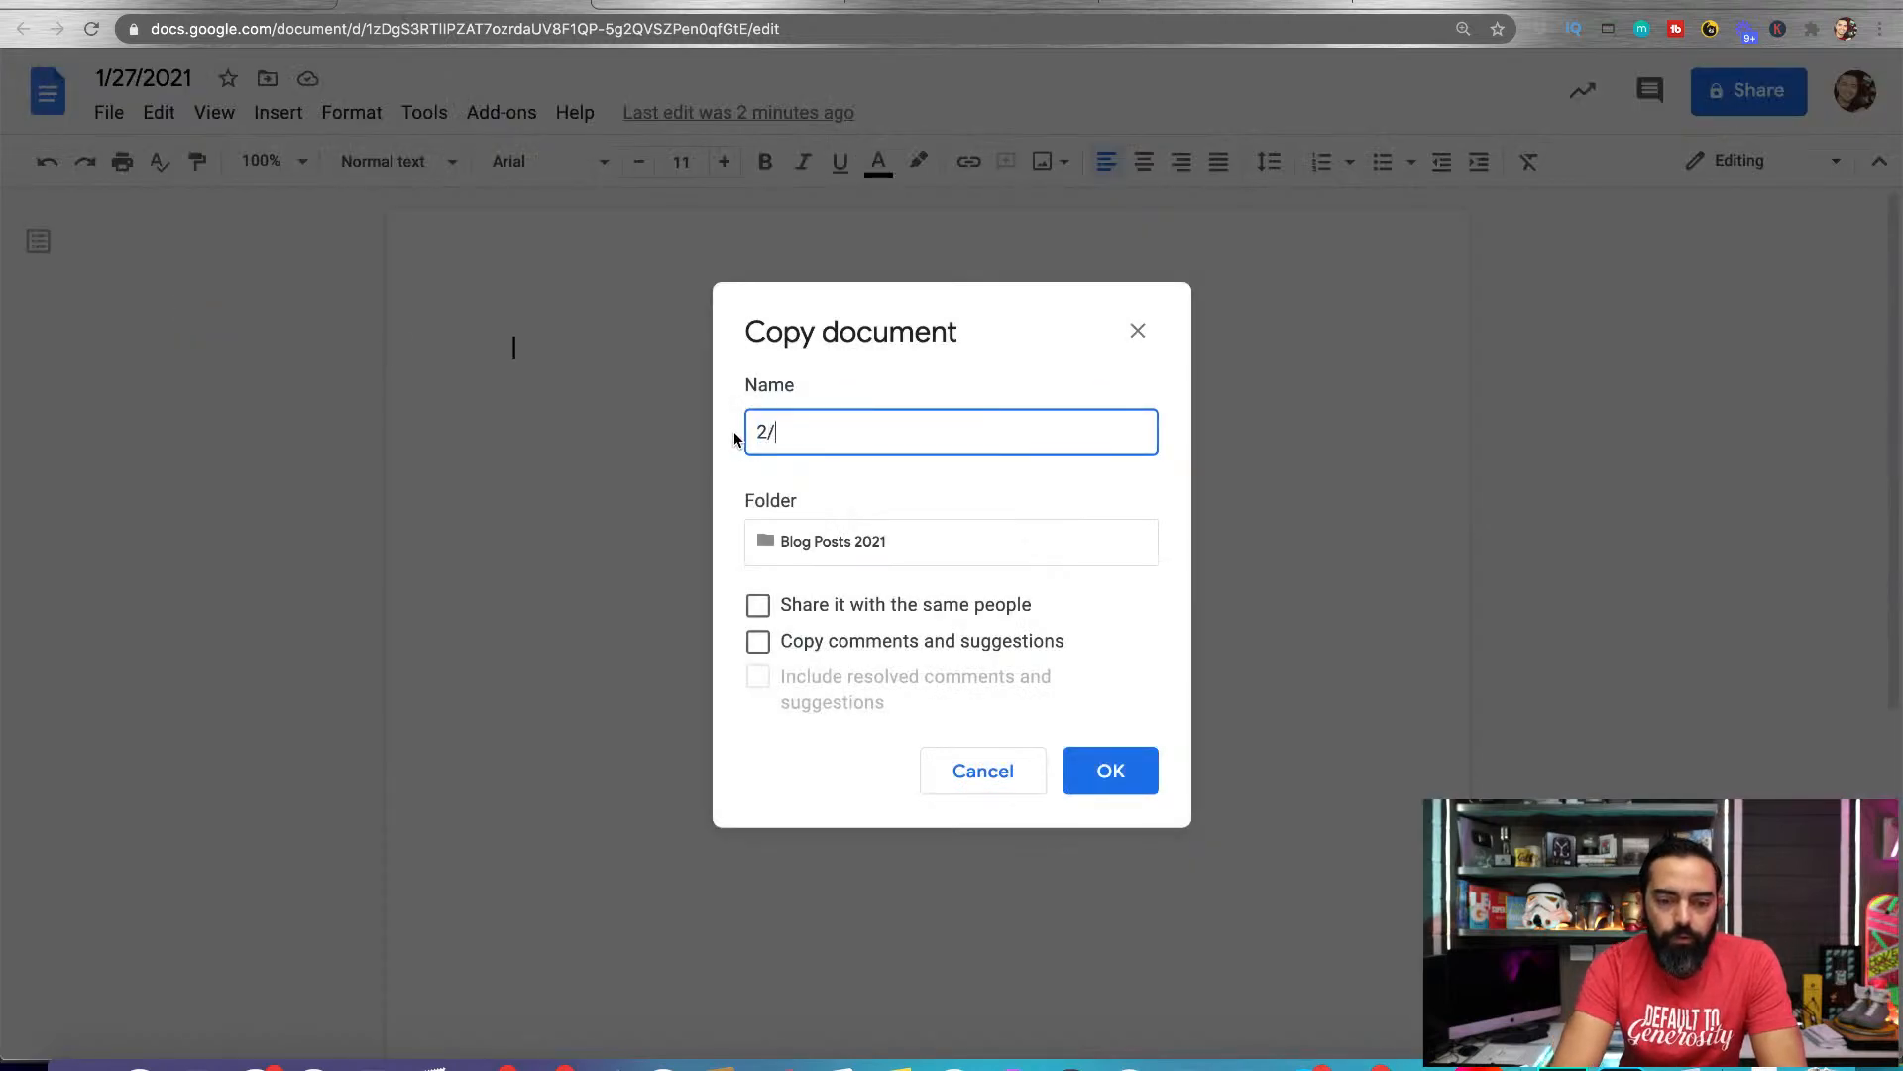
pyautogui.write('2/2021')
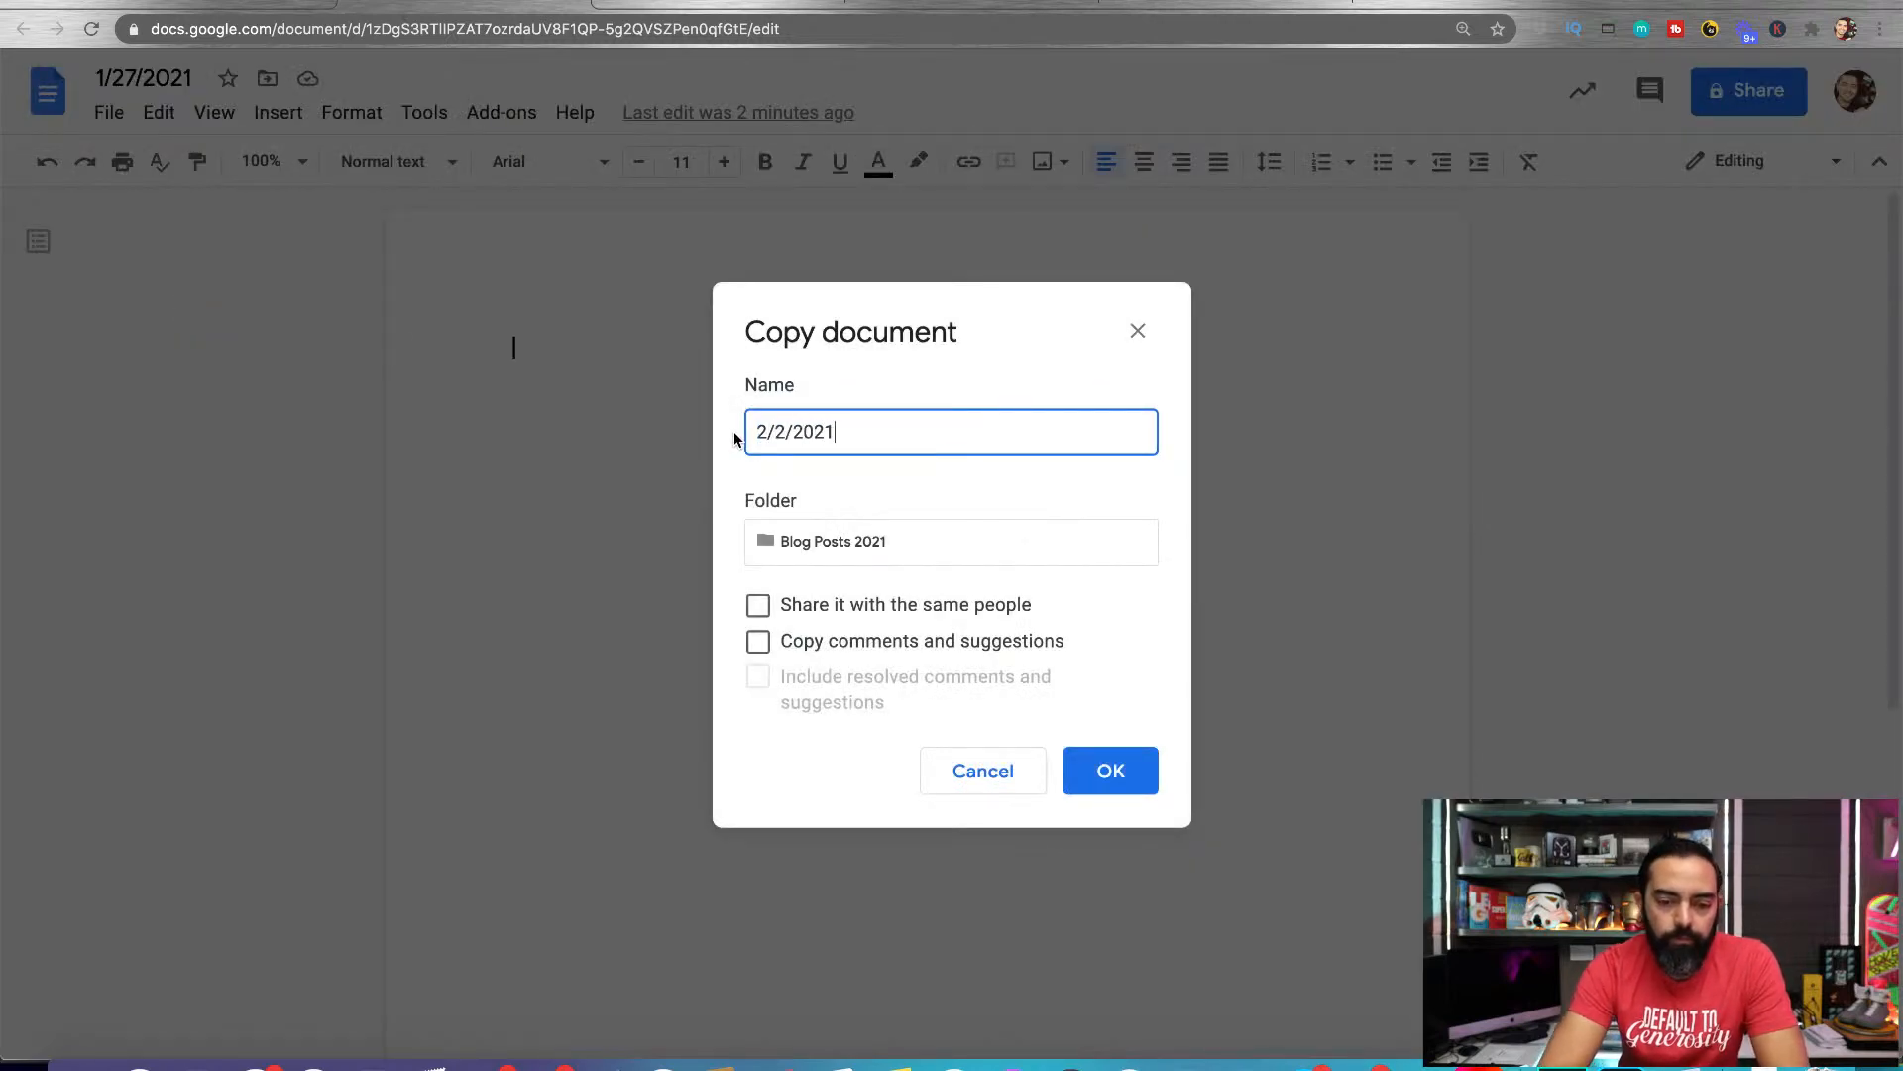
pyautogui.click(1112, 772)
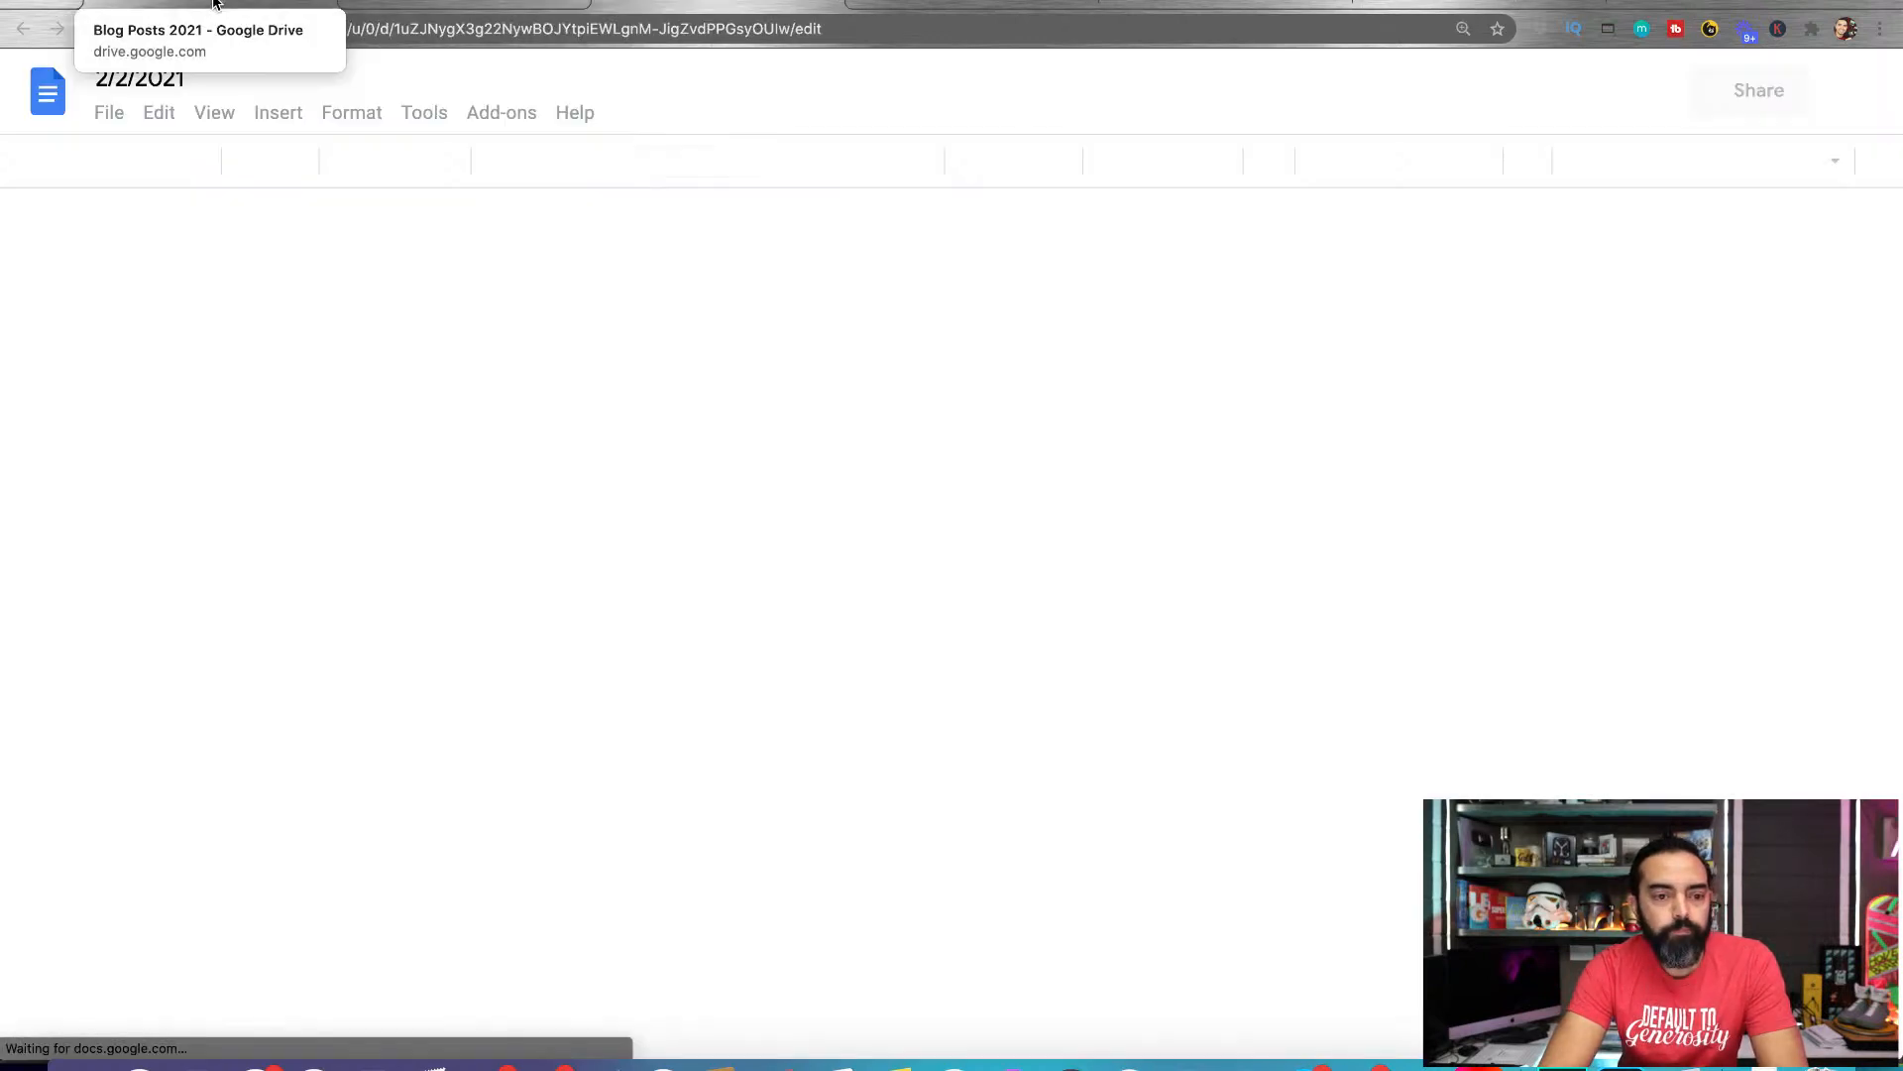
pyautogui.click(213, 4)
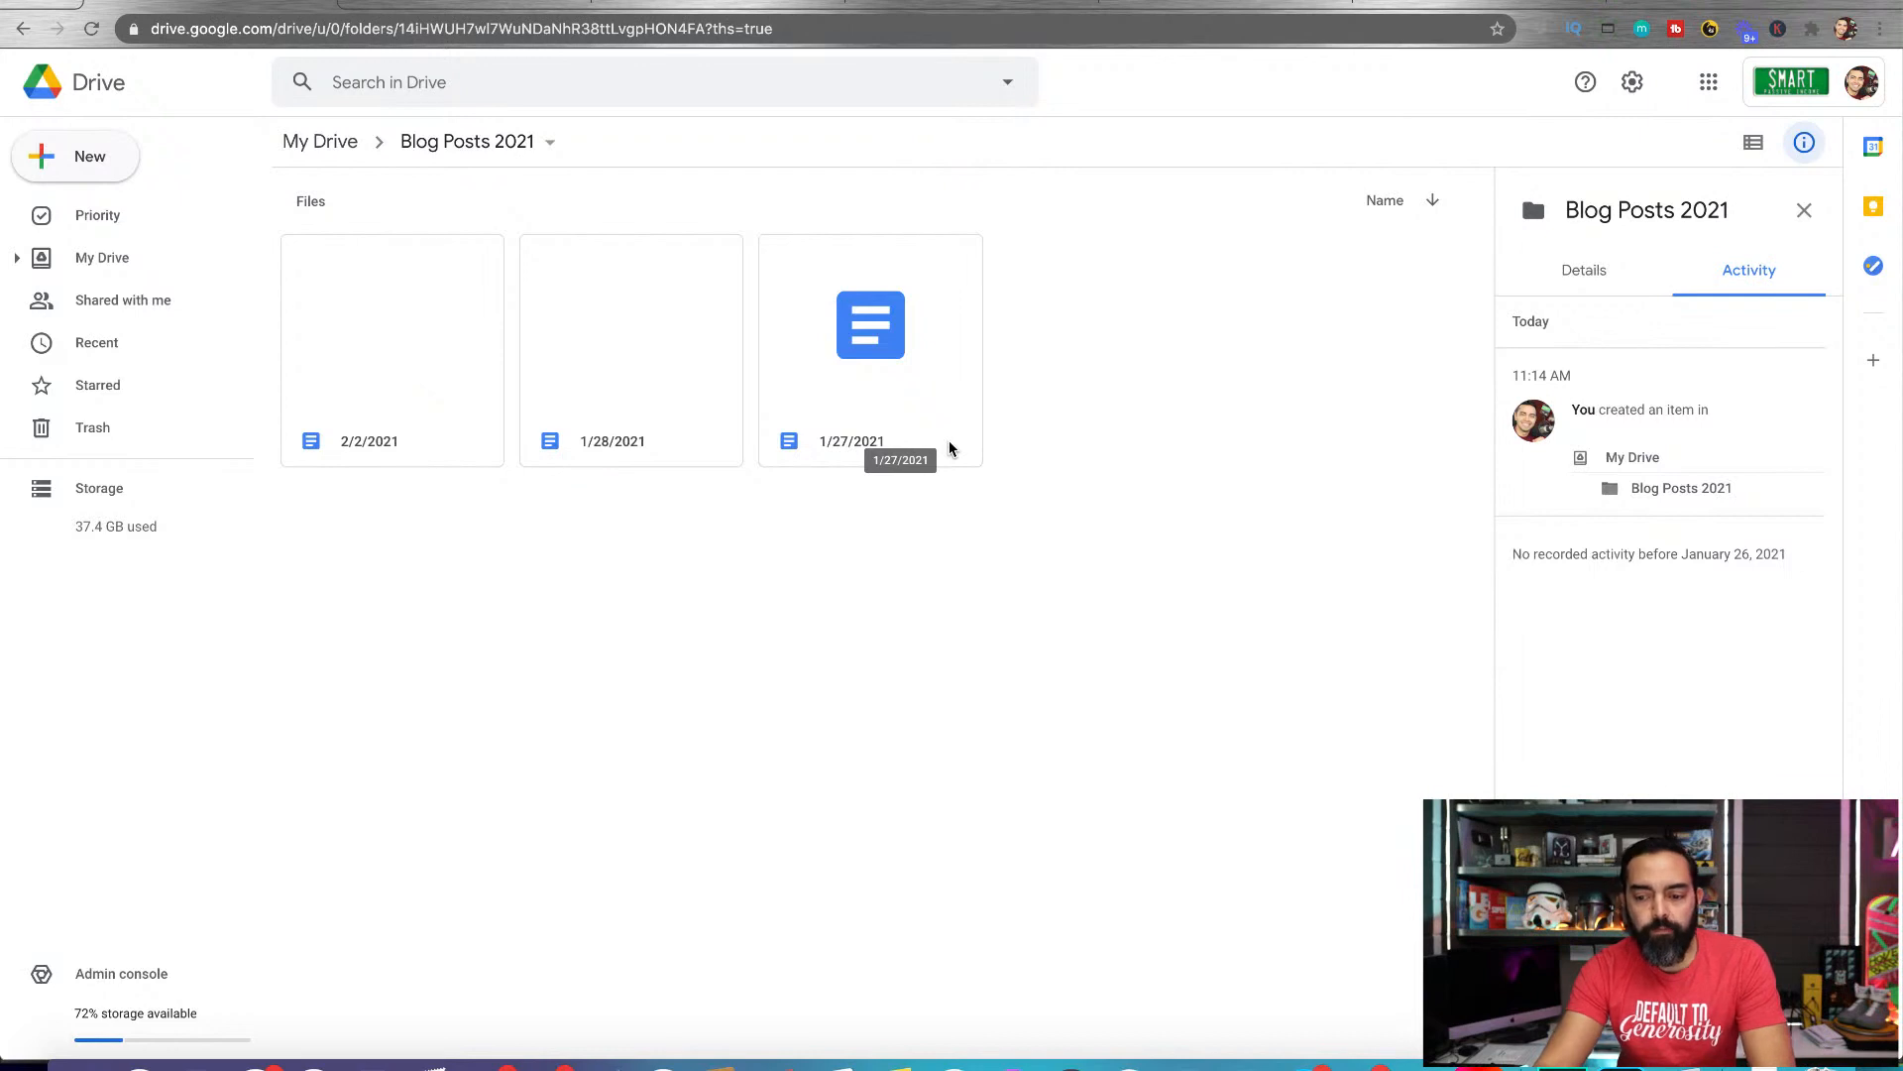
# Return to the 2021 Content Calendar in Google Sheets and enter "Clubhouse" as the title for 1/27/2021 in cell B2
pyautogui.click(1182, 5)
pyautogui.click(503, 444)
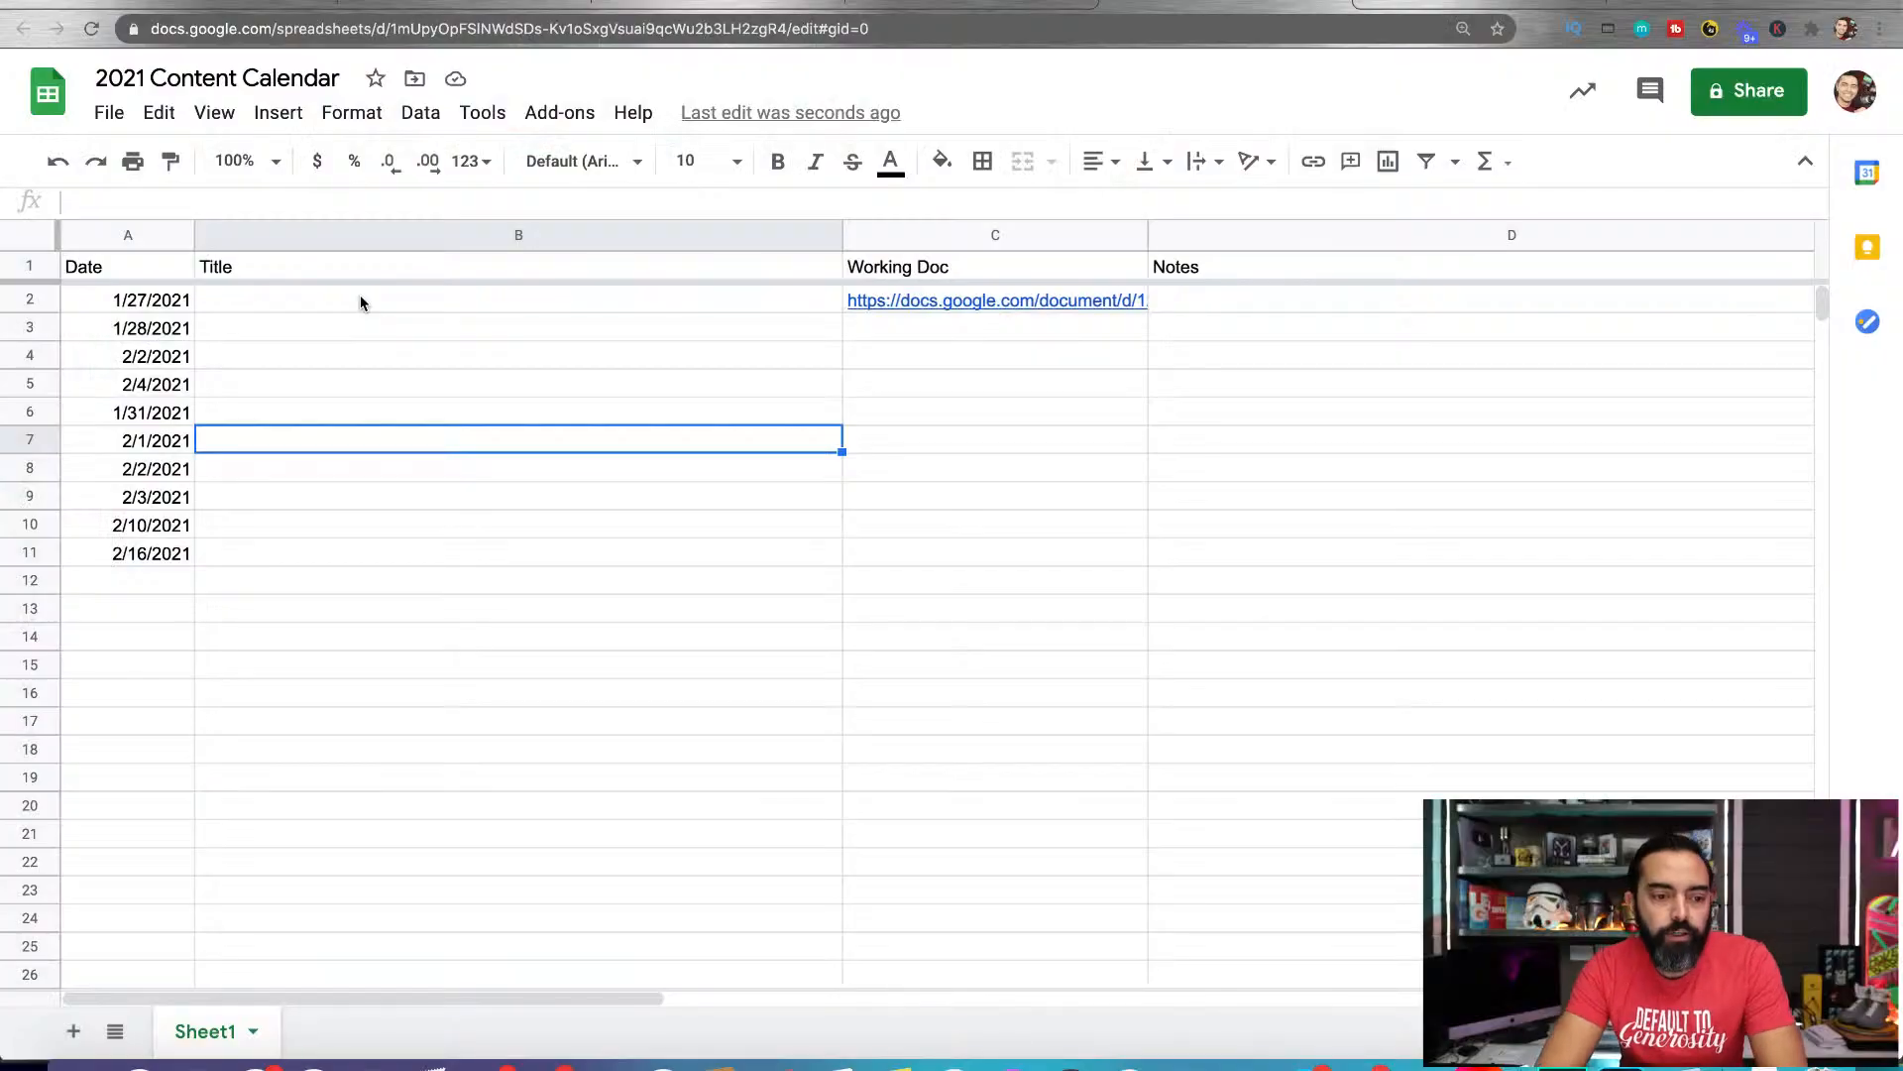
pyautogui.click(359, 295)
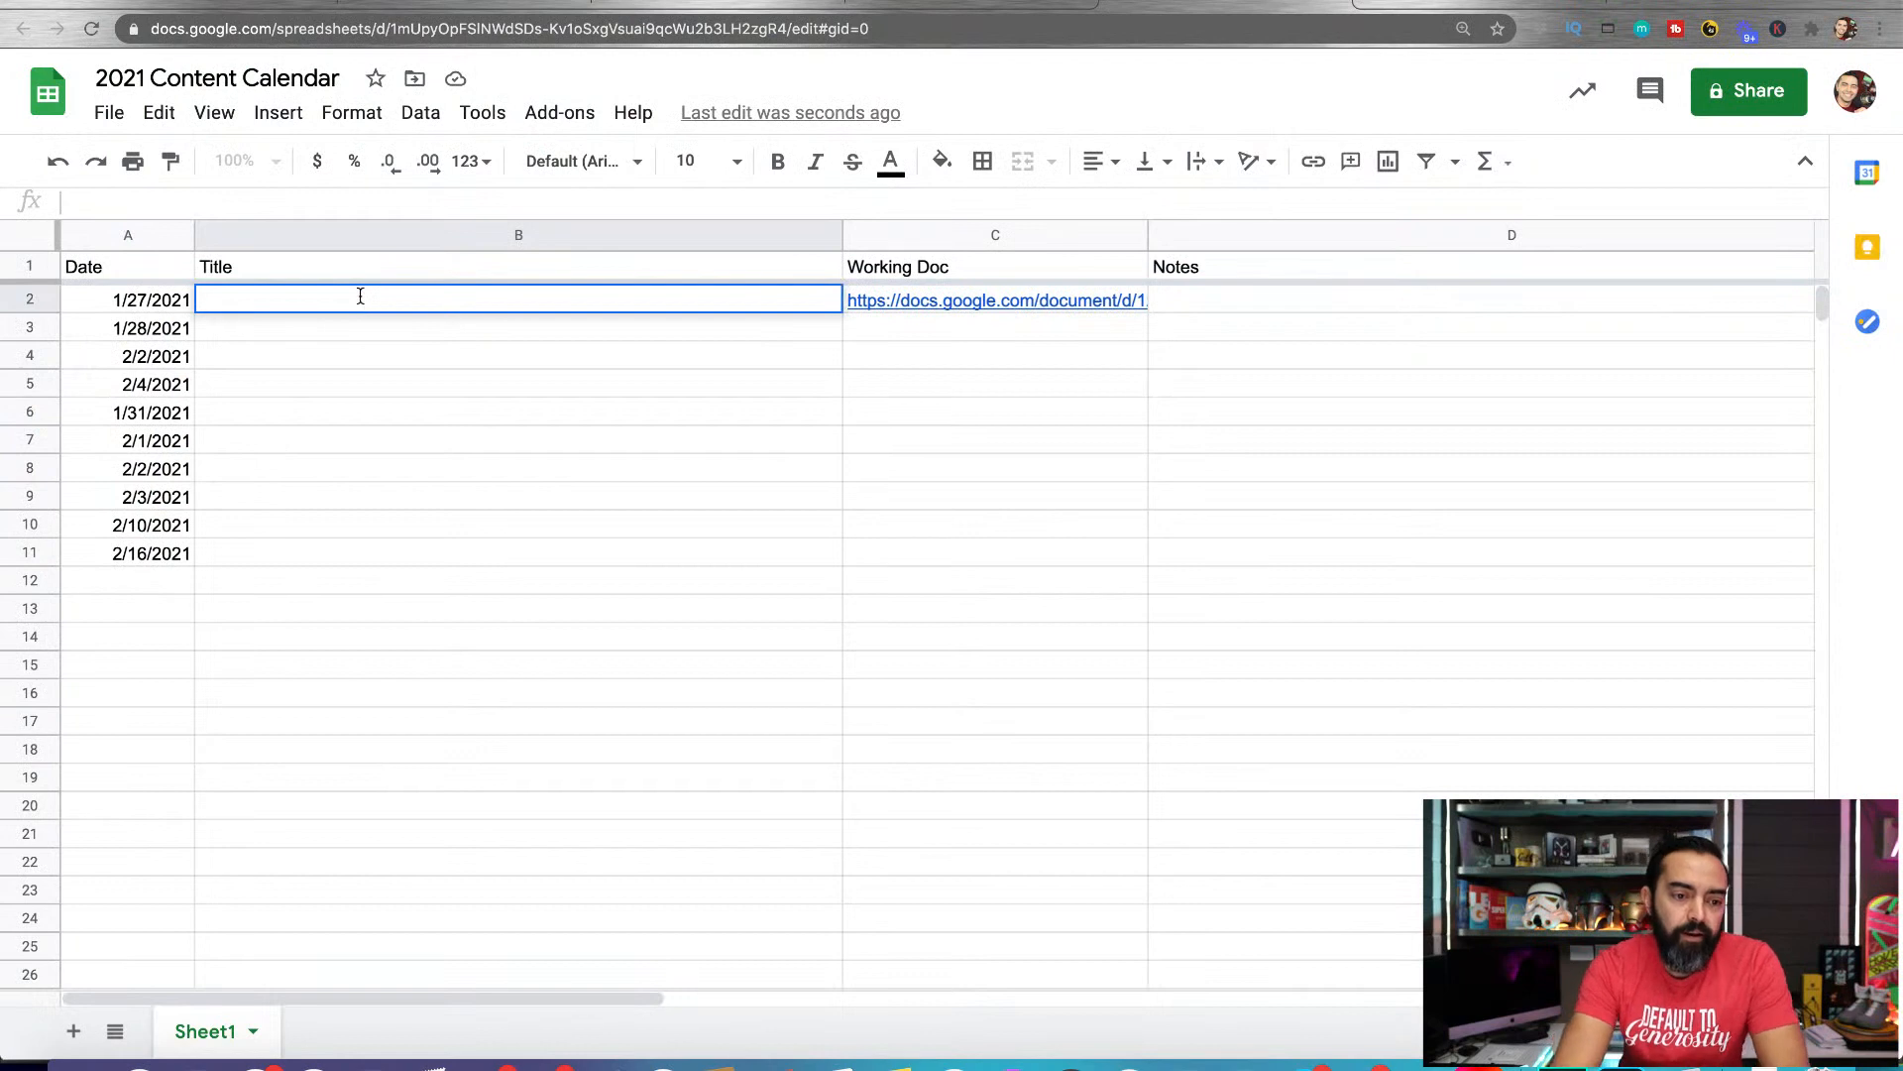
pyautogui.doubleClick(360, 295)
pyautogui.write('Clu')
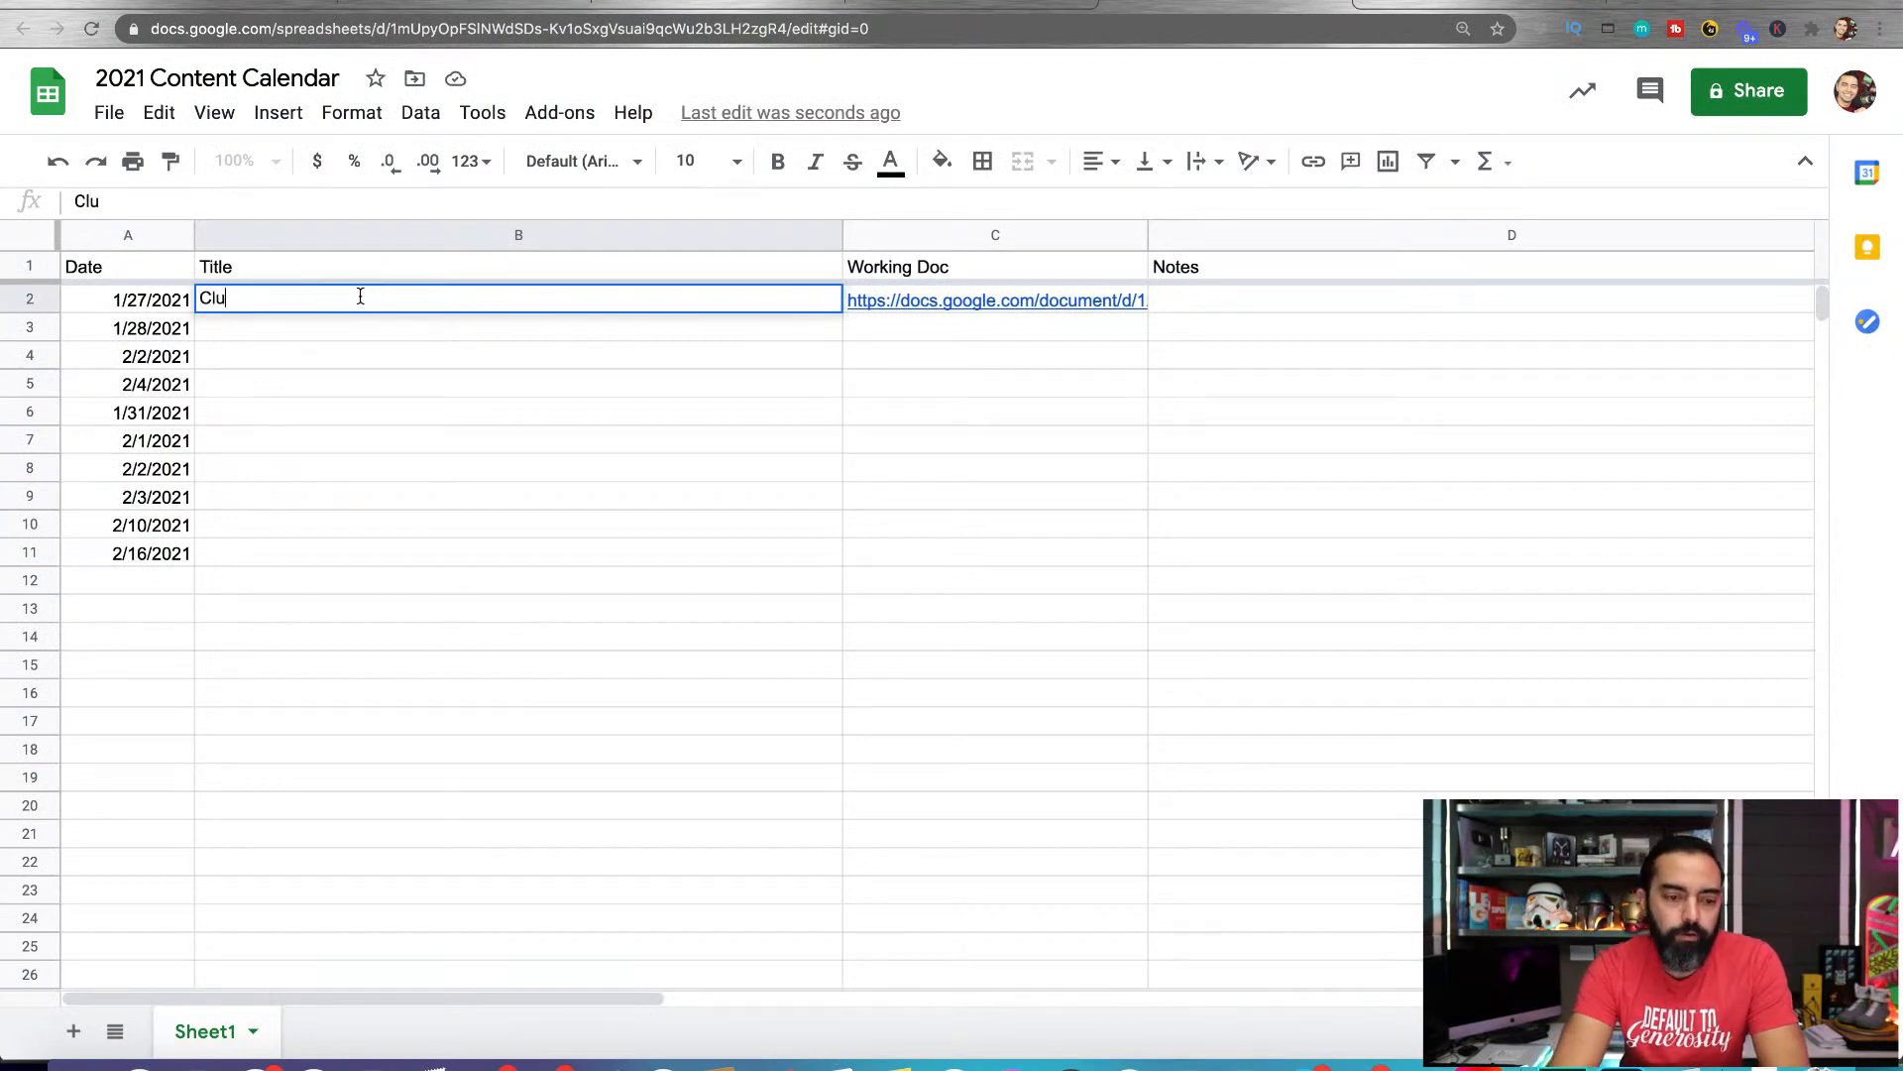
pyautogui.write('bhouse')
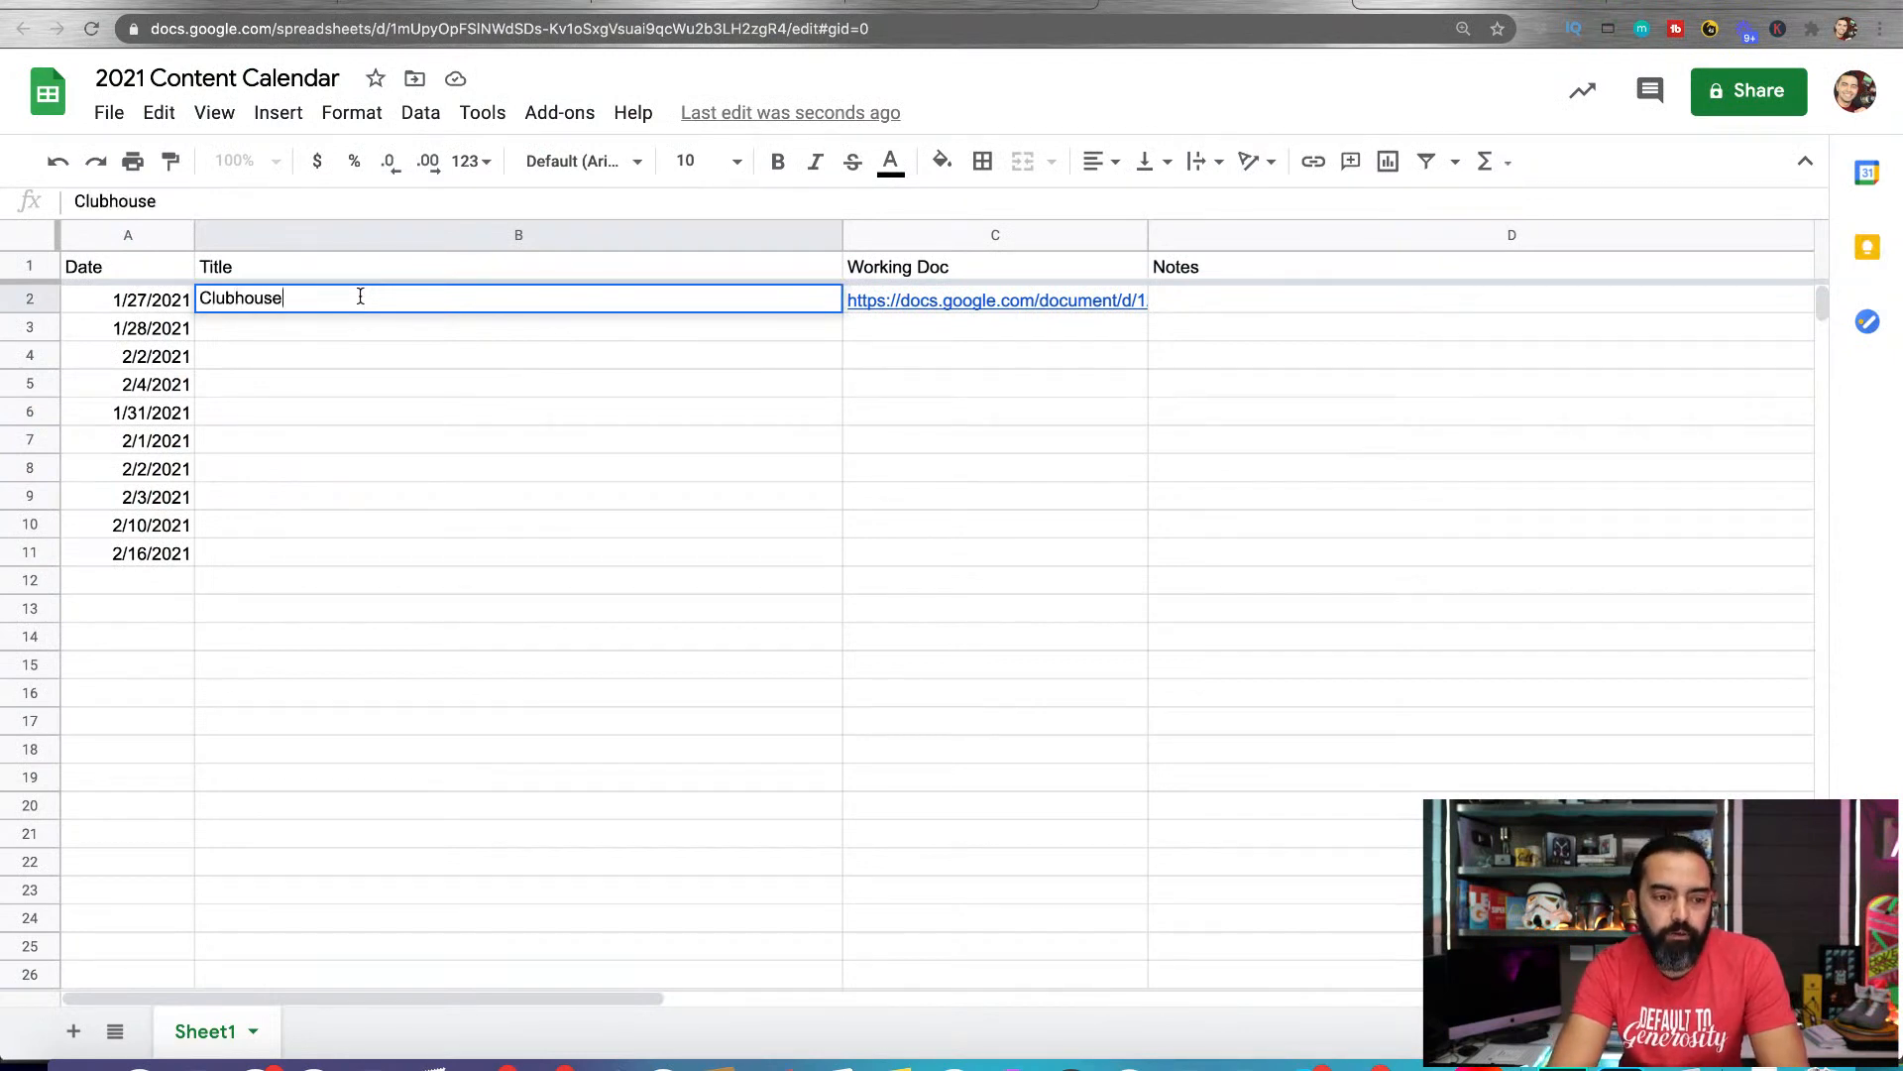
pyautogui.press('Return')
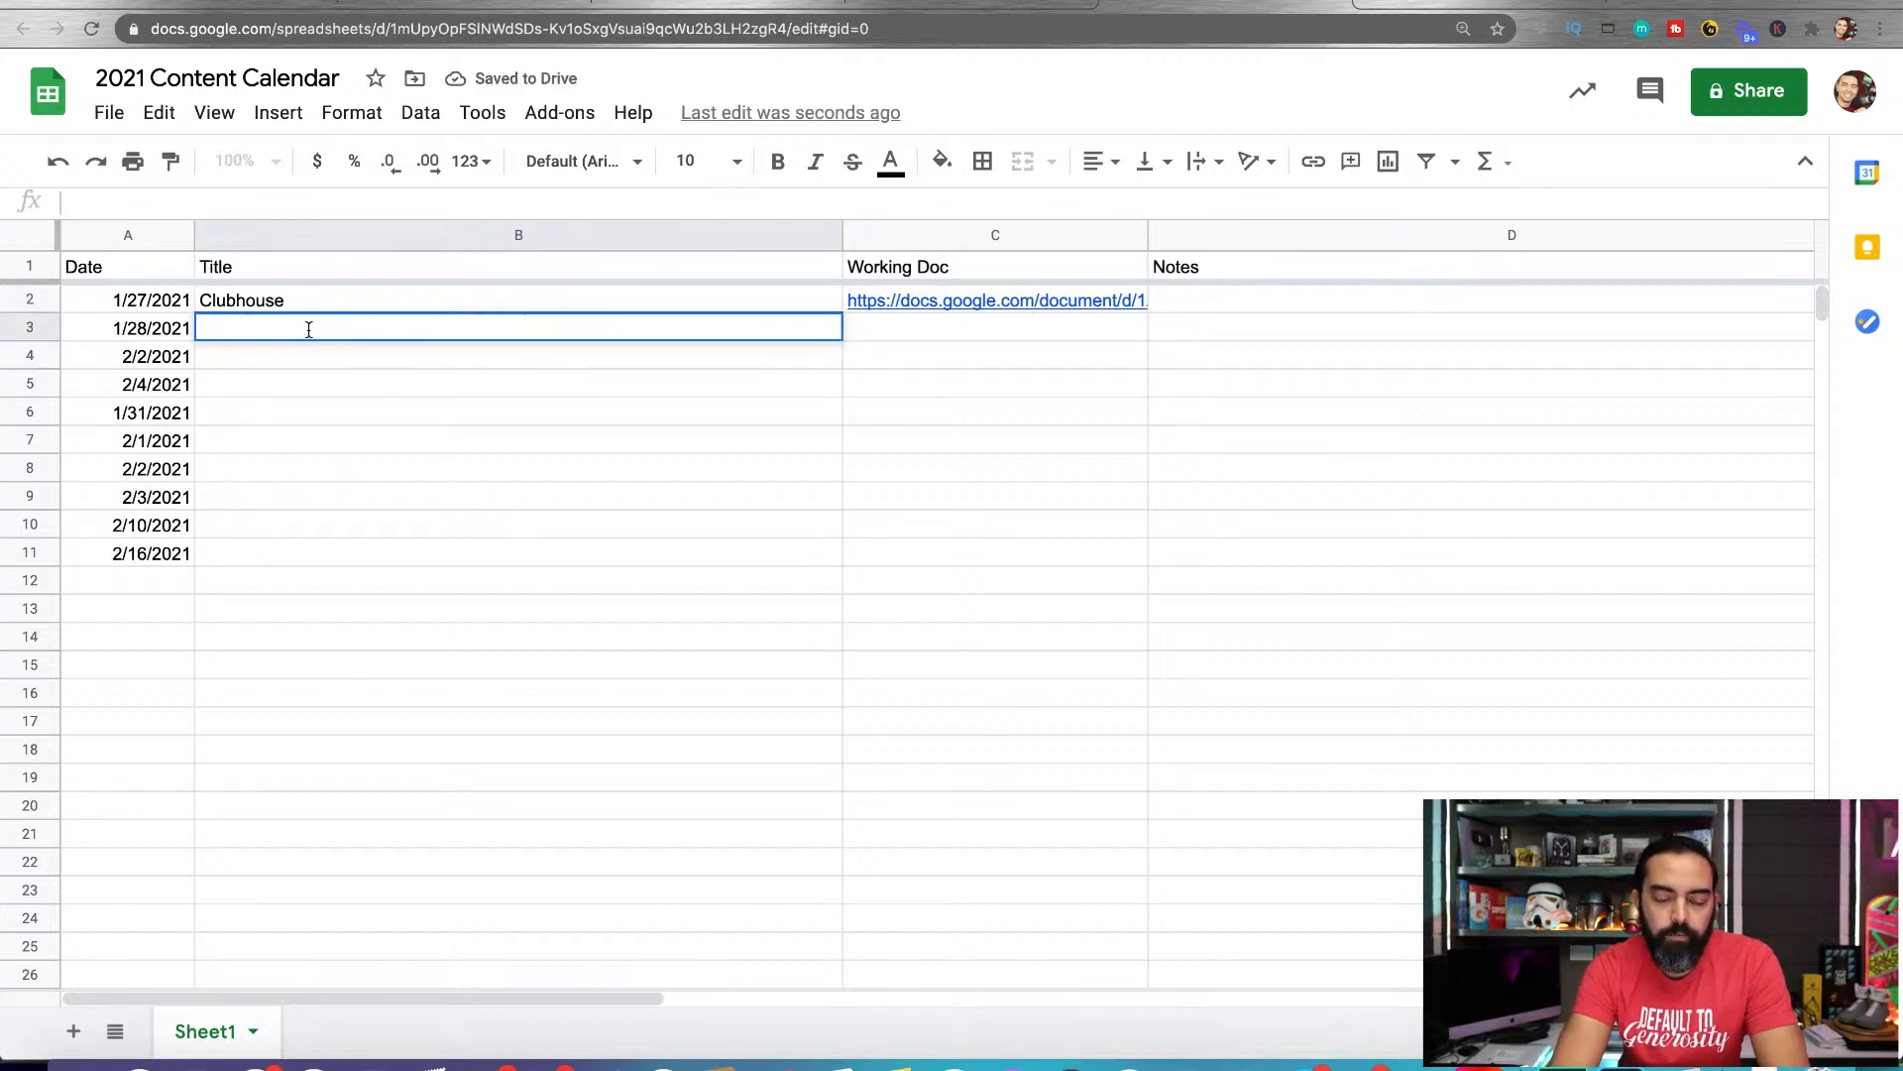
# Enter the titles "Email Marketing" for 1/28/2021 in B3 and "Superfans Promotion" for 2/2/2021 in B4
pyautogui.write('Email Marketing')
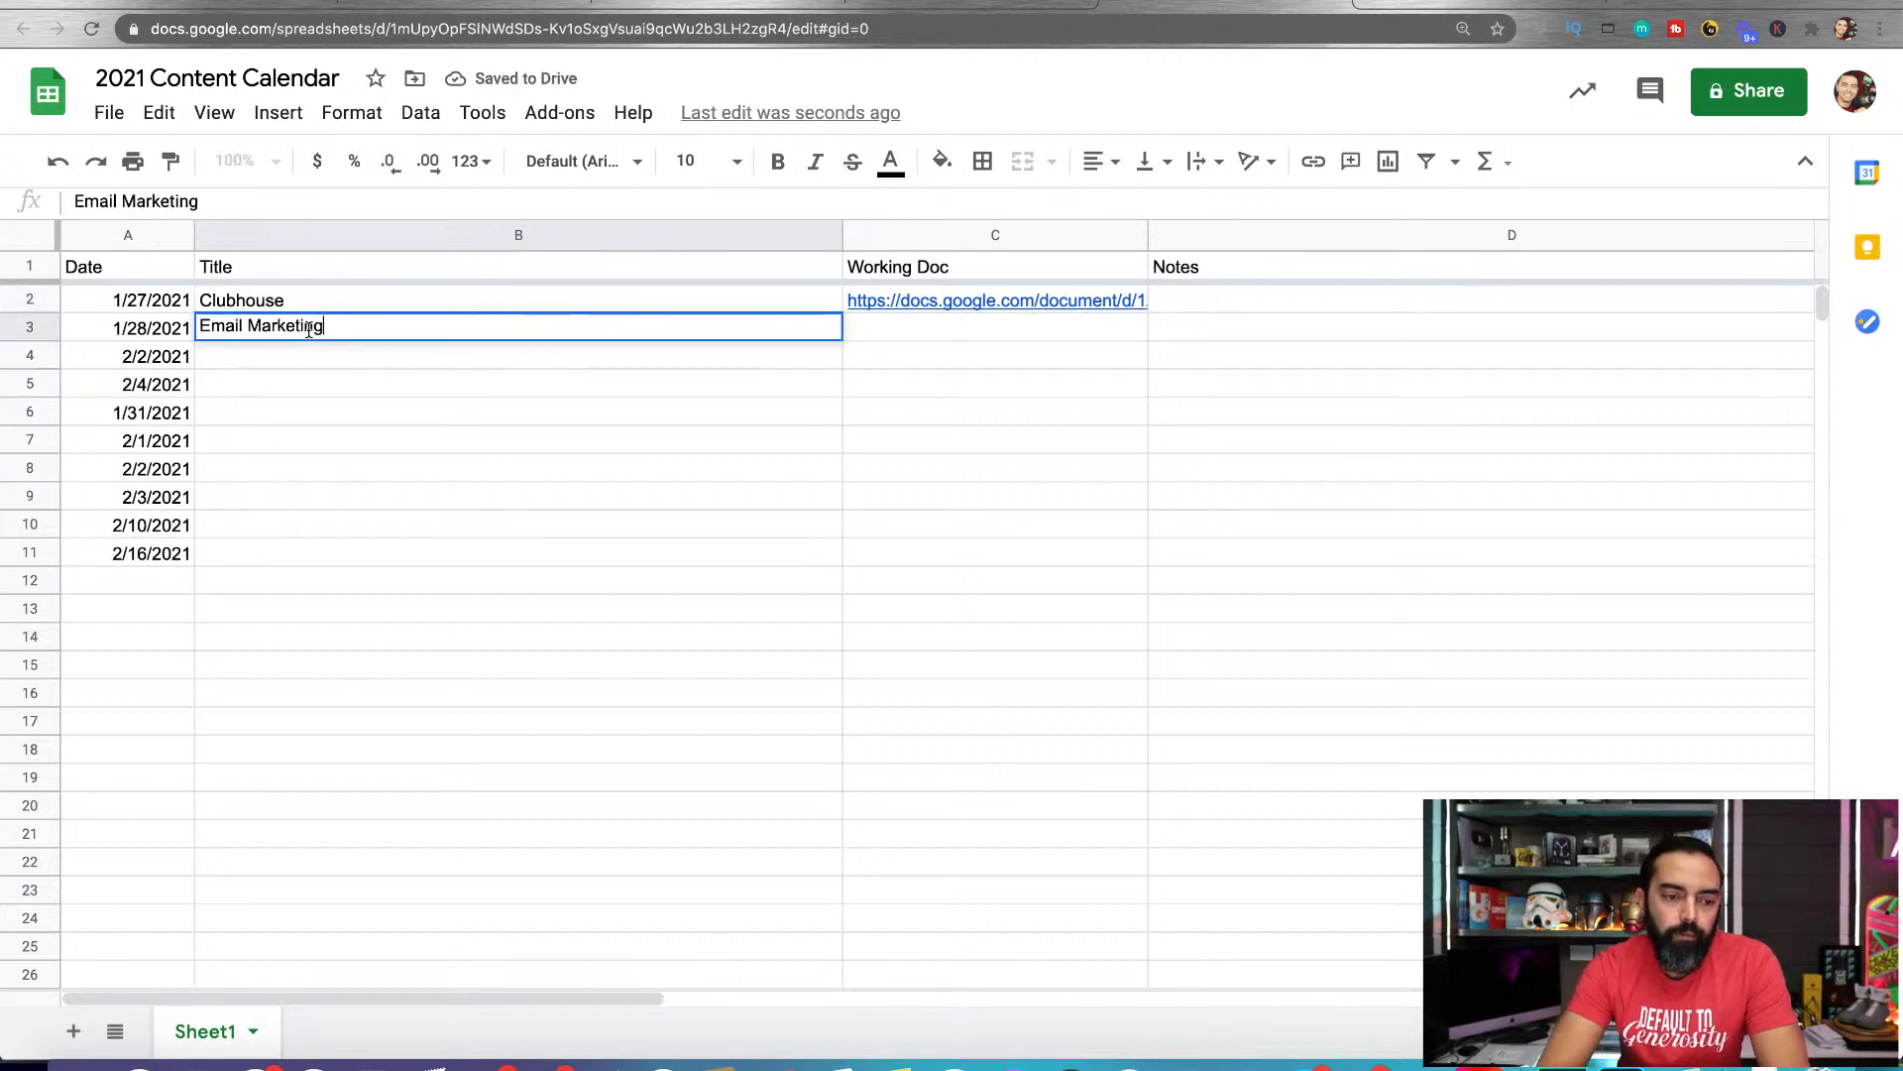
pyautogui.press('Return')
pyautogui.doubleClick(269, 367)
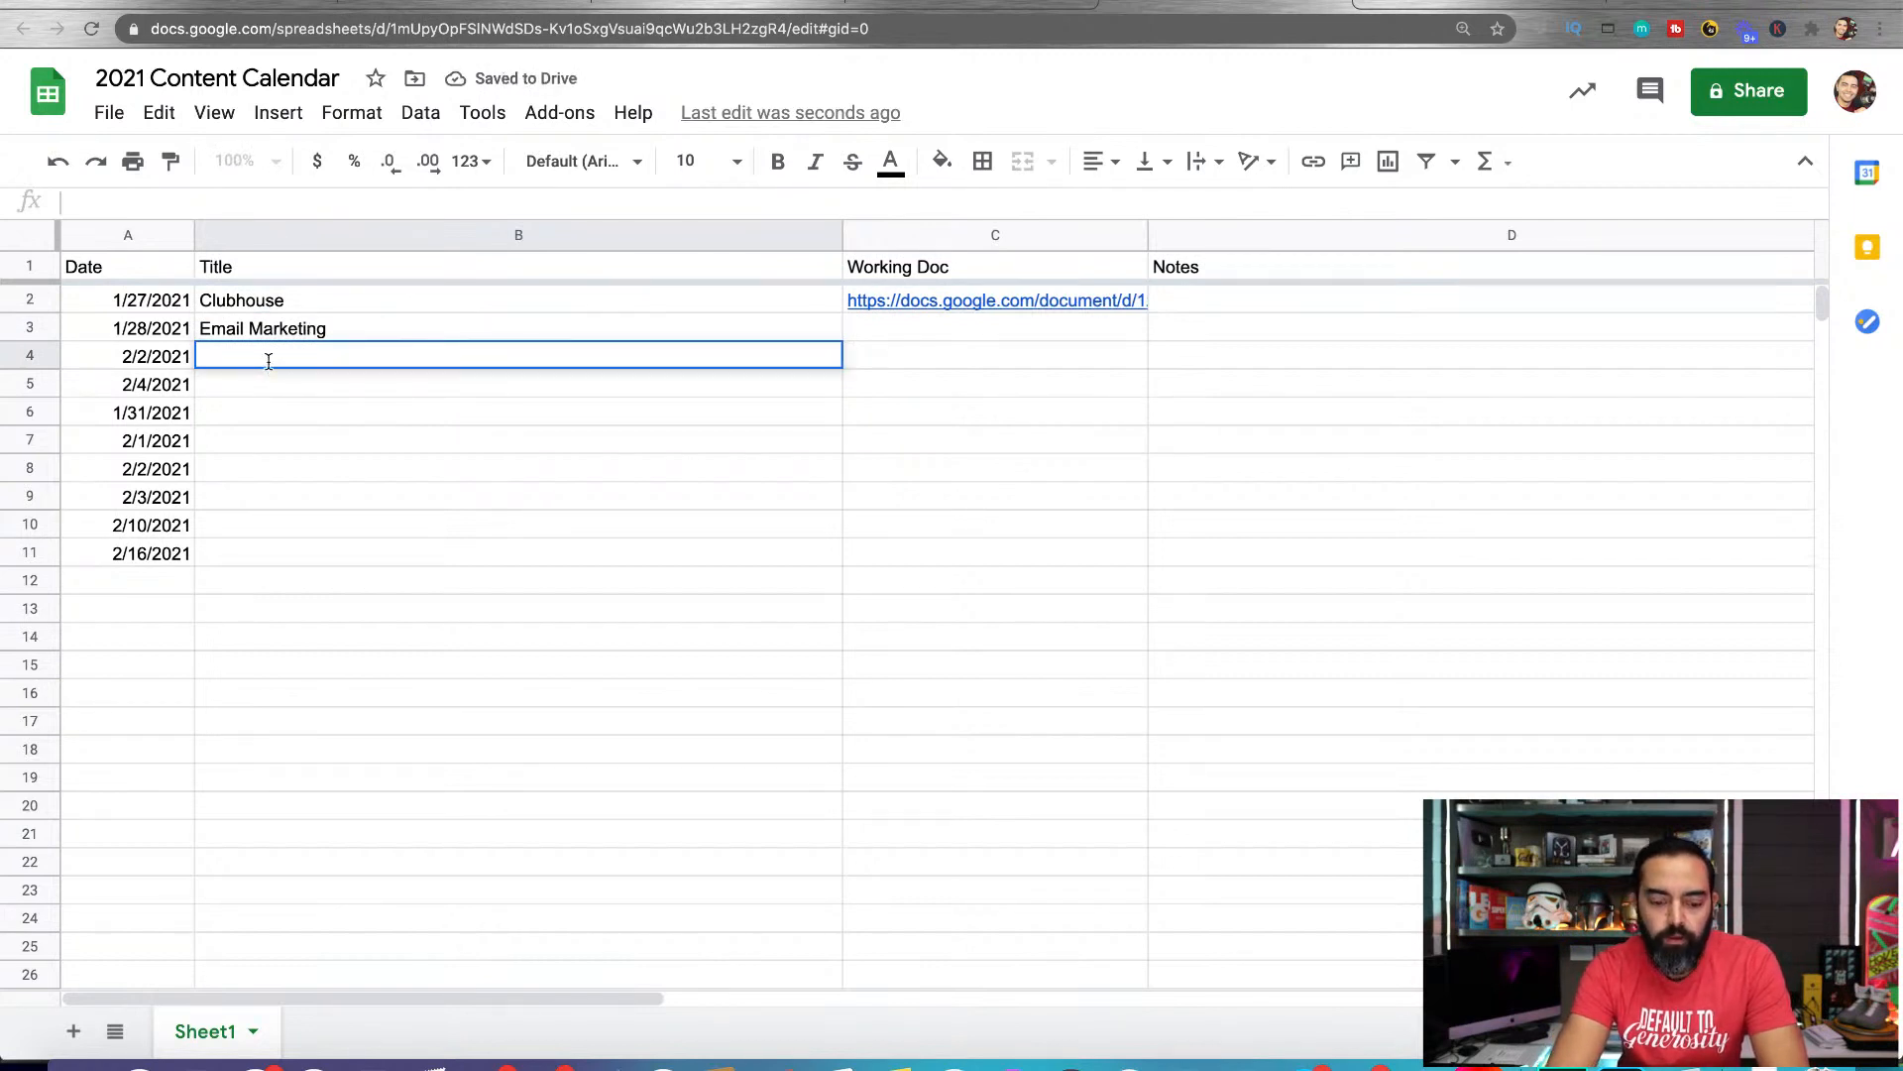
pyautogui.write('Superfans P')
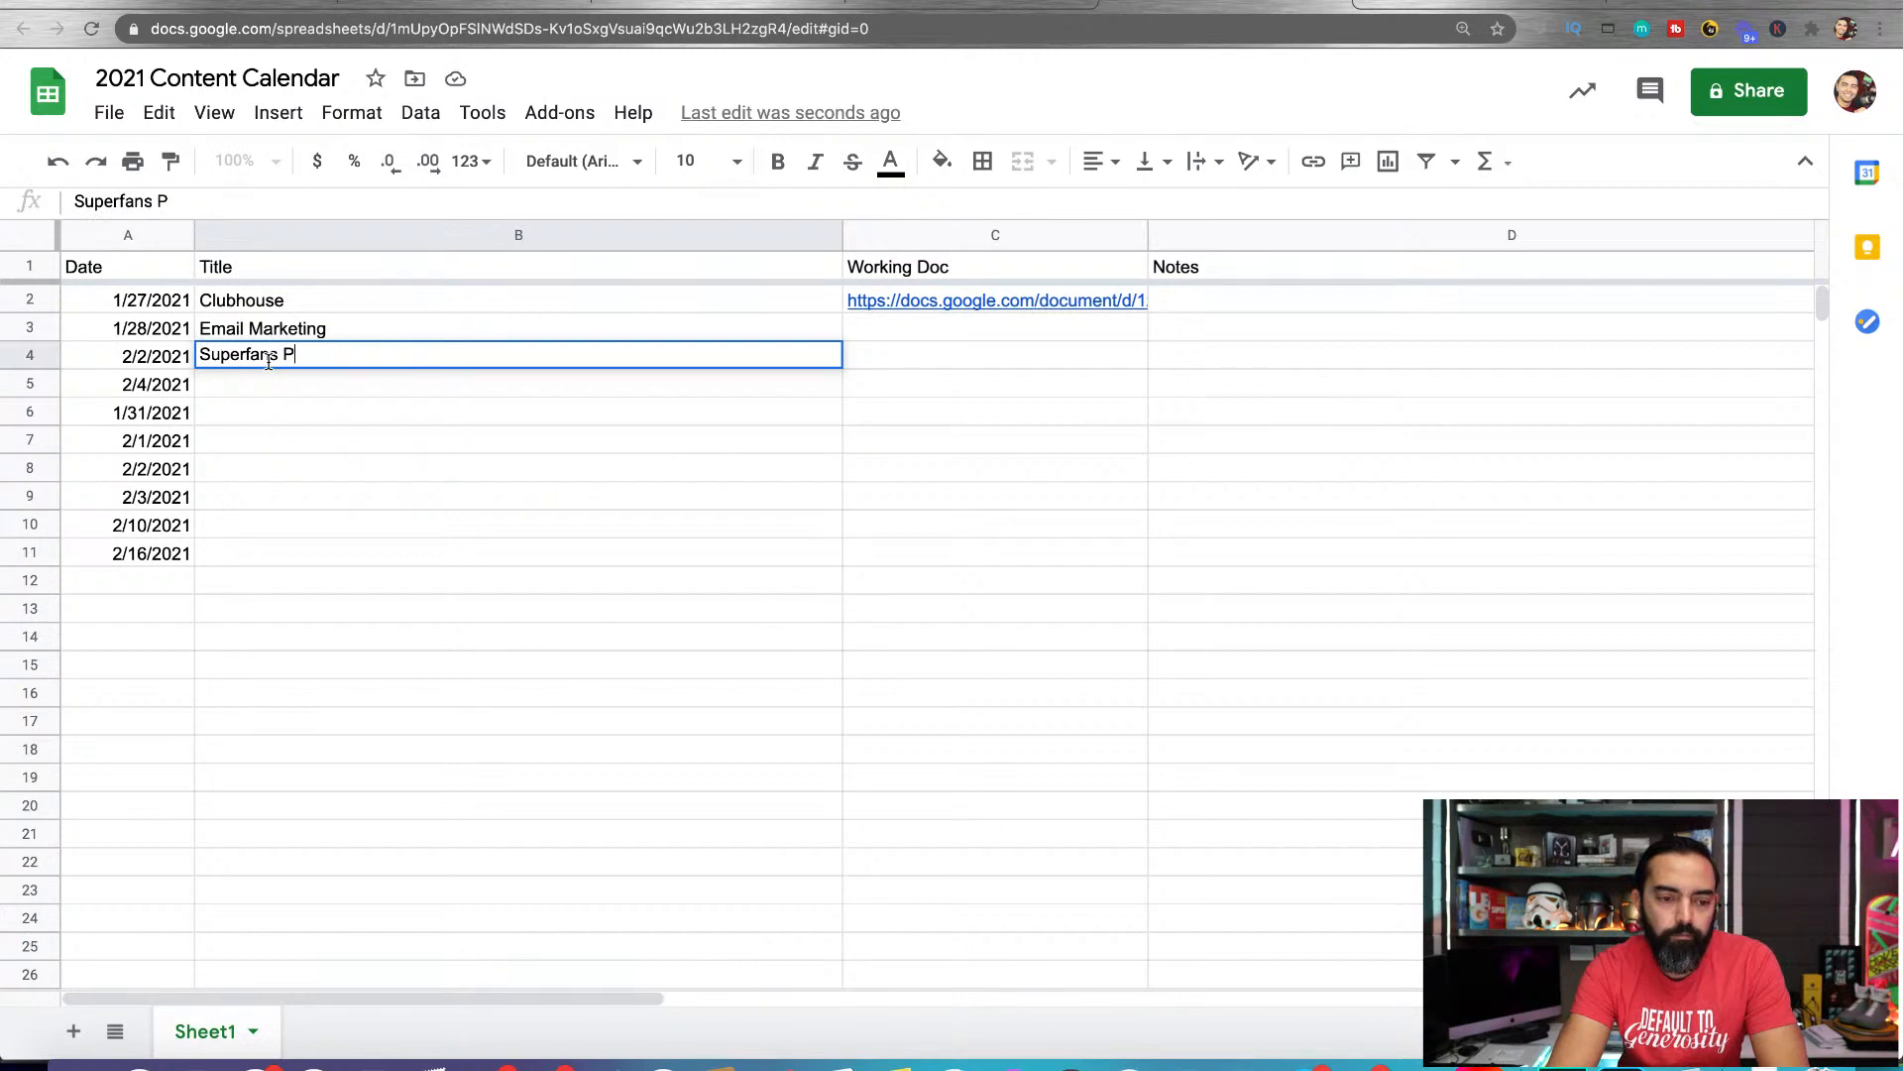
pyautogui.write('romotion')
pyautogui.press('Return')
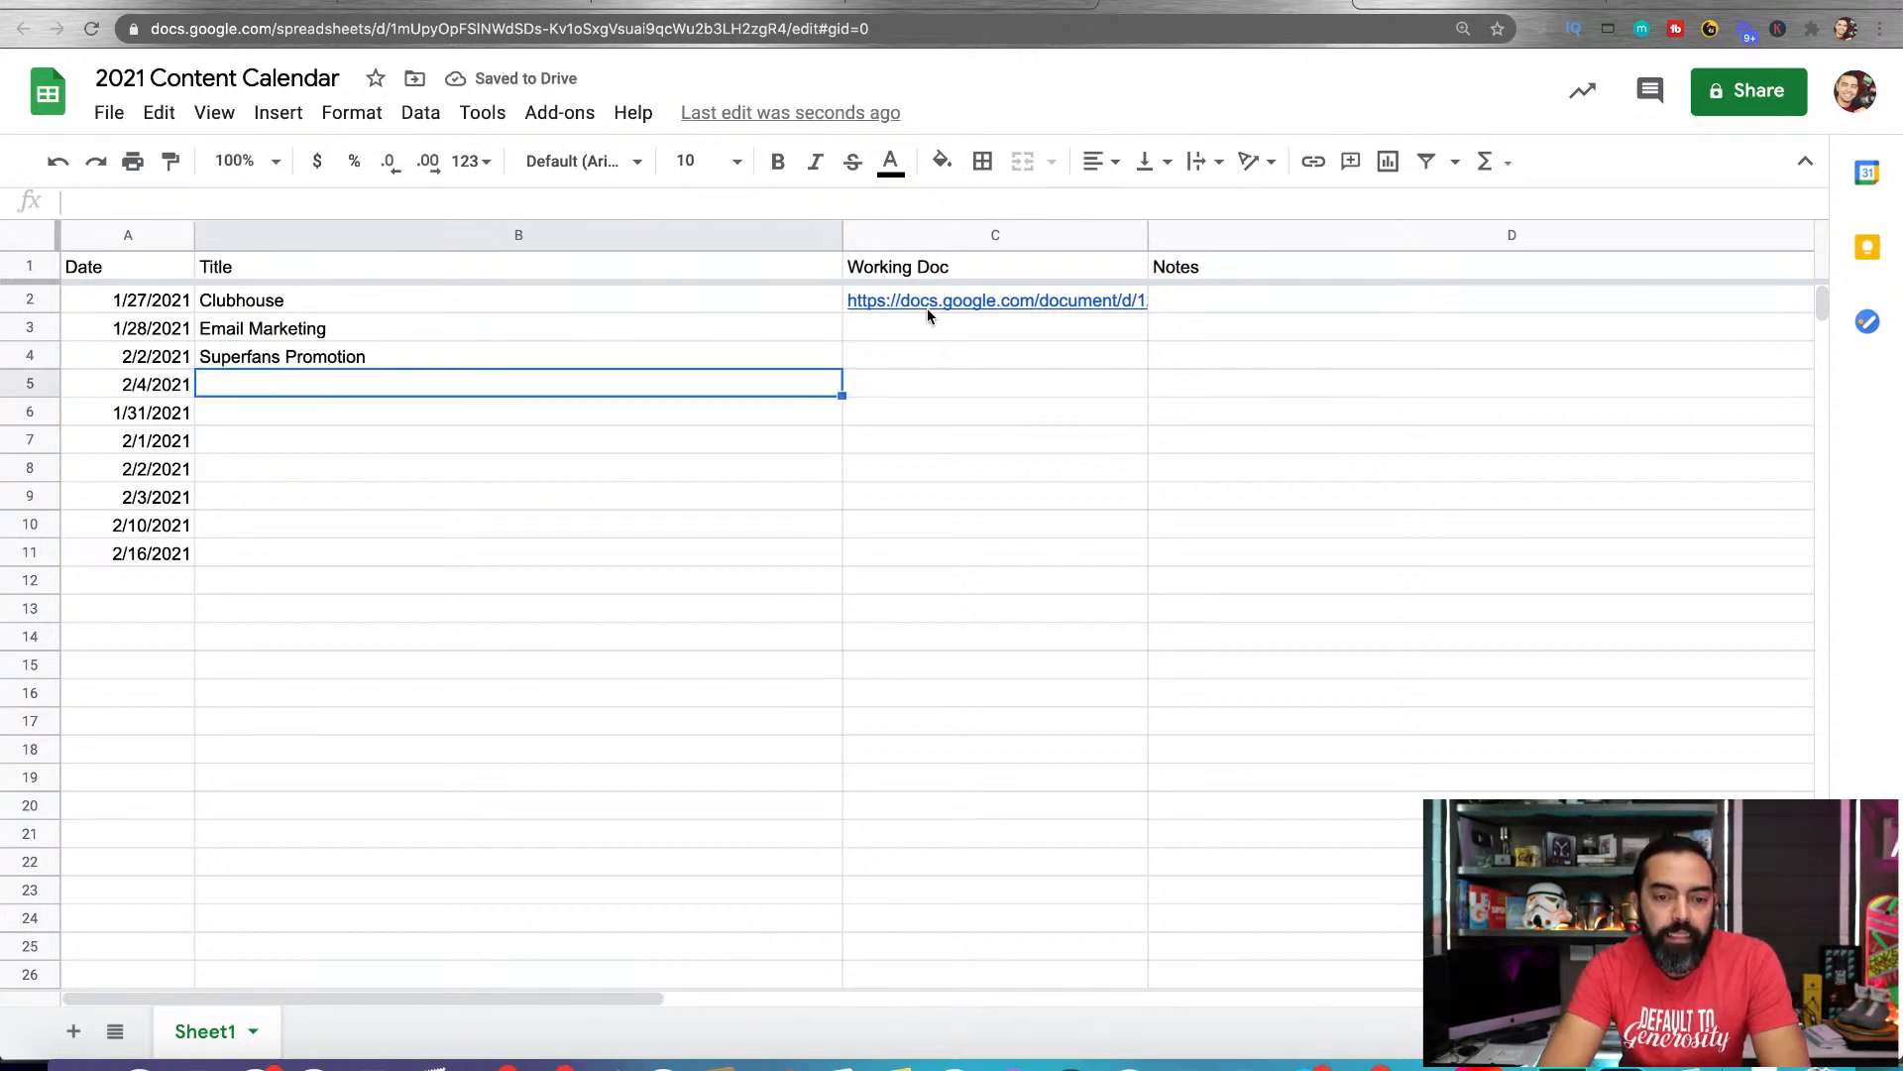
# Copy the link of the 2/2/2021 document and paste it into Working Doc cell C4 of the content calendar
pyautogui.click(738, 4)
pyautogui.click(537, 30)
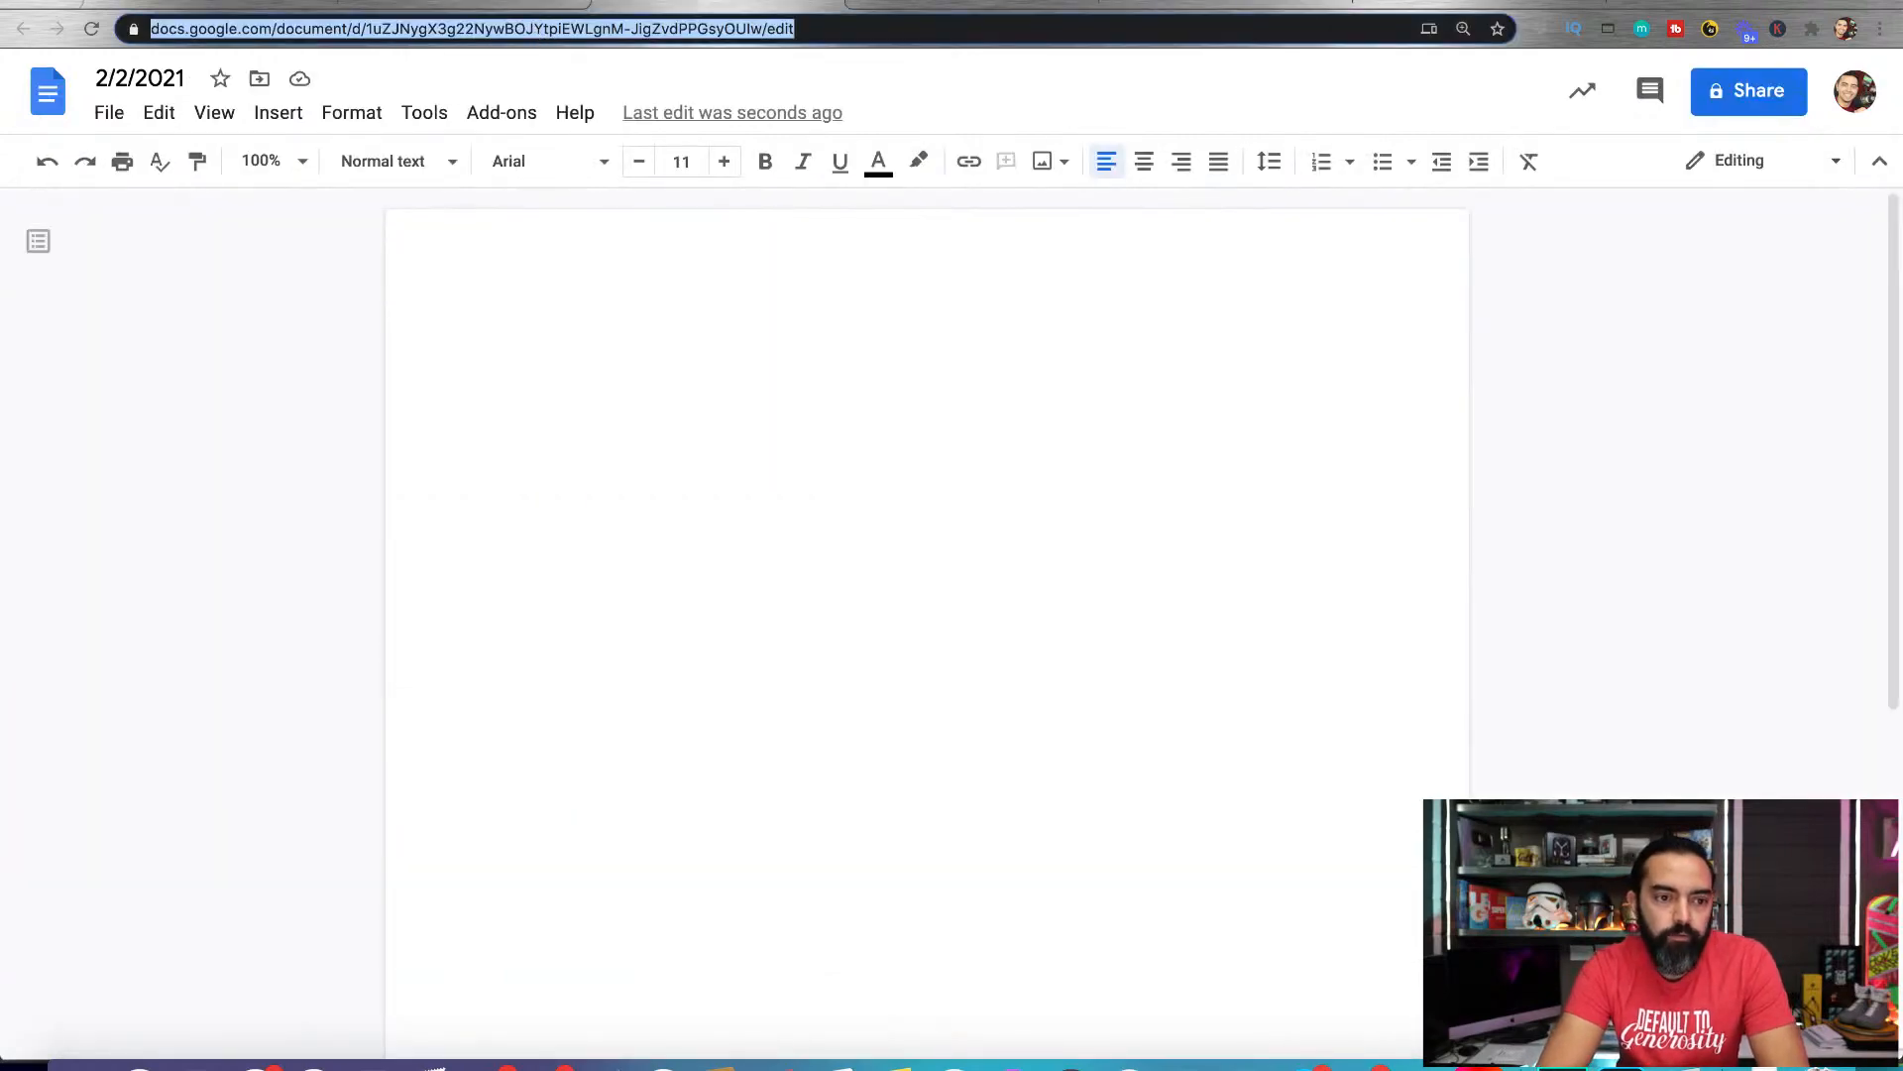
pyautogui.click(1225, 7)
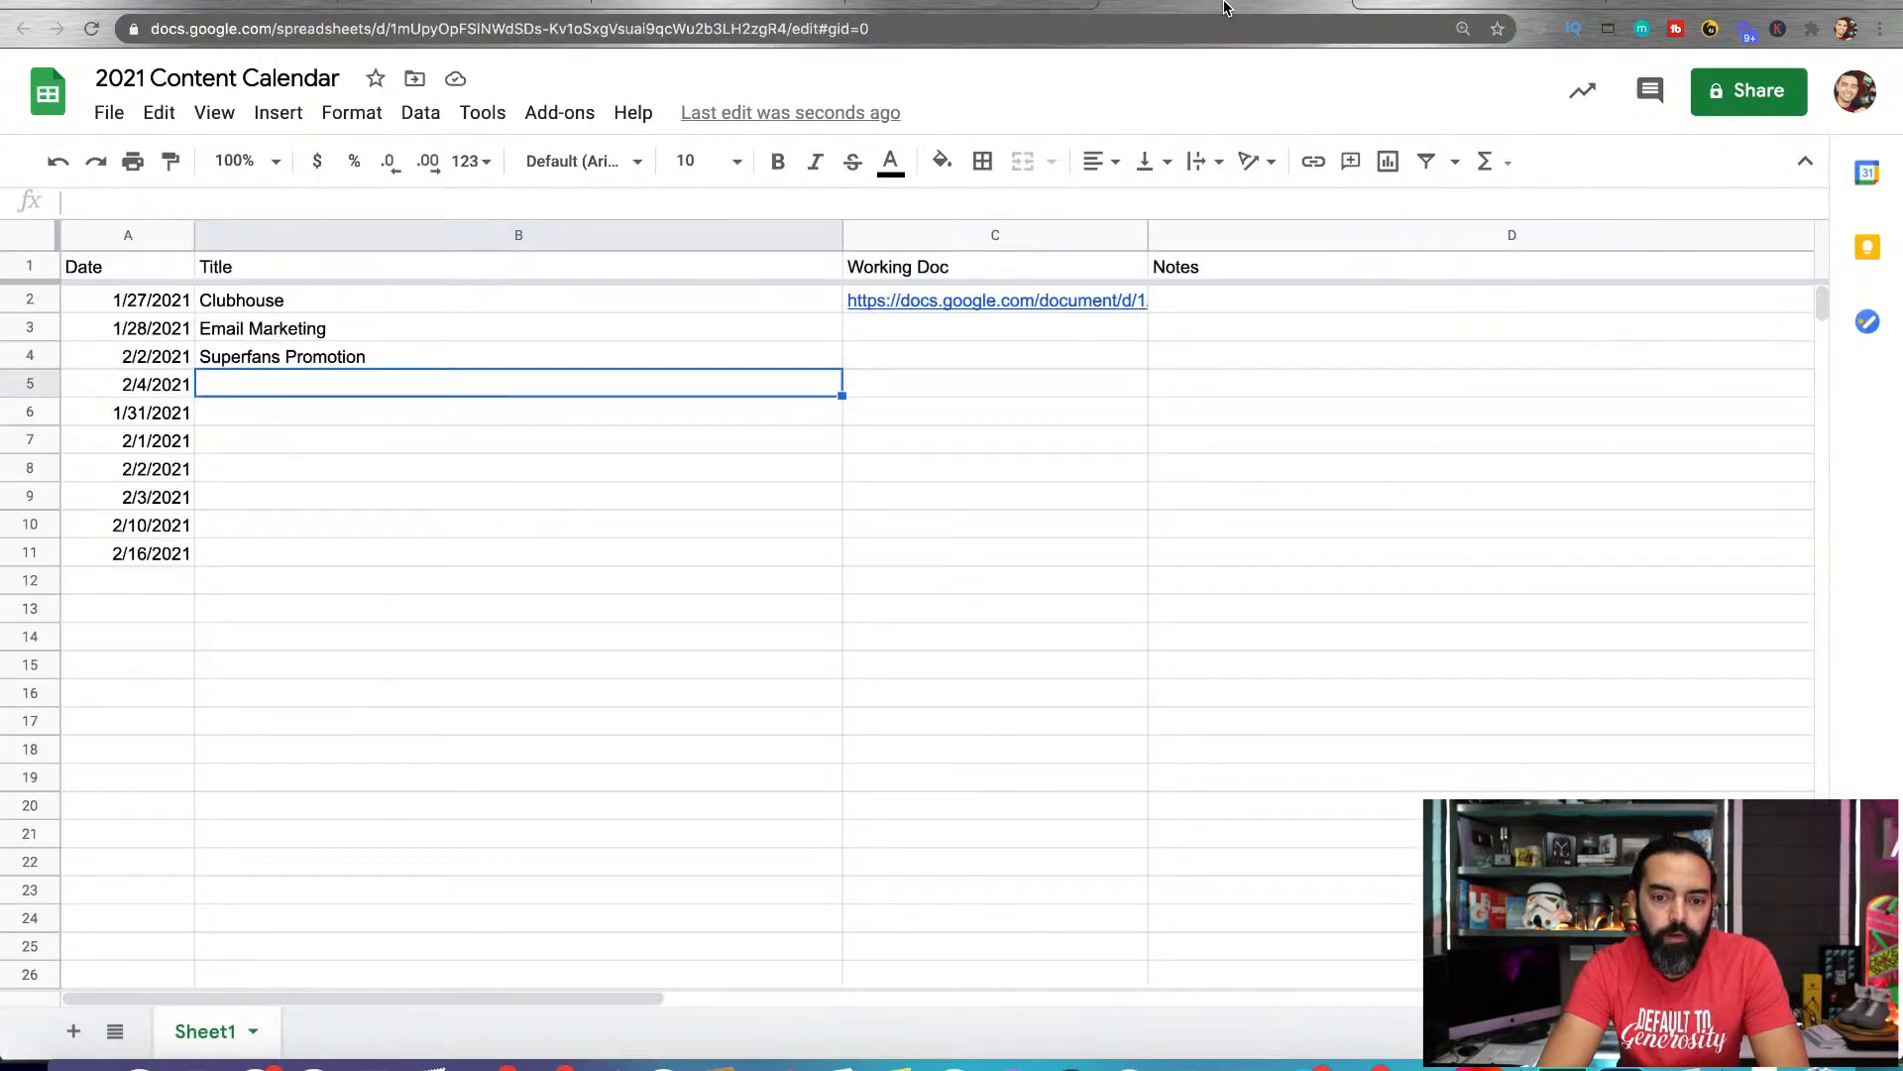
pyautogui.click(930, 331)
pyautogui.click(910, 355)
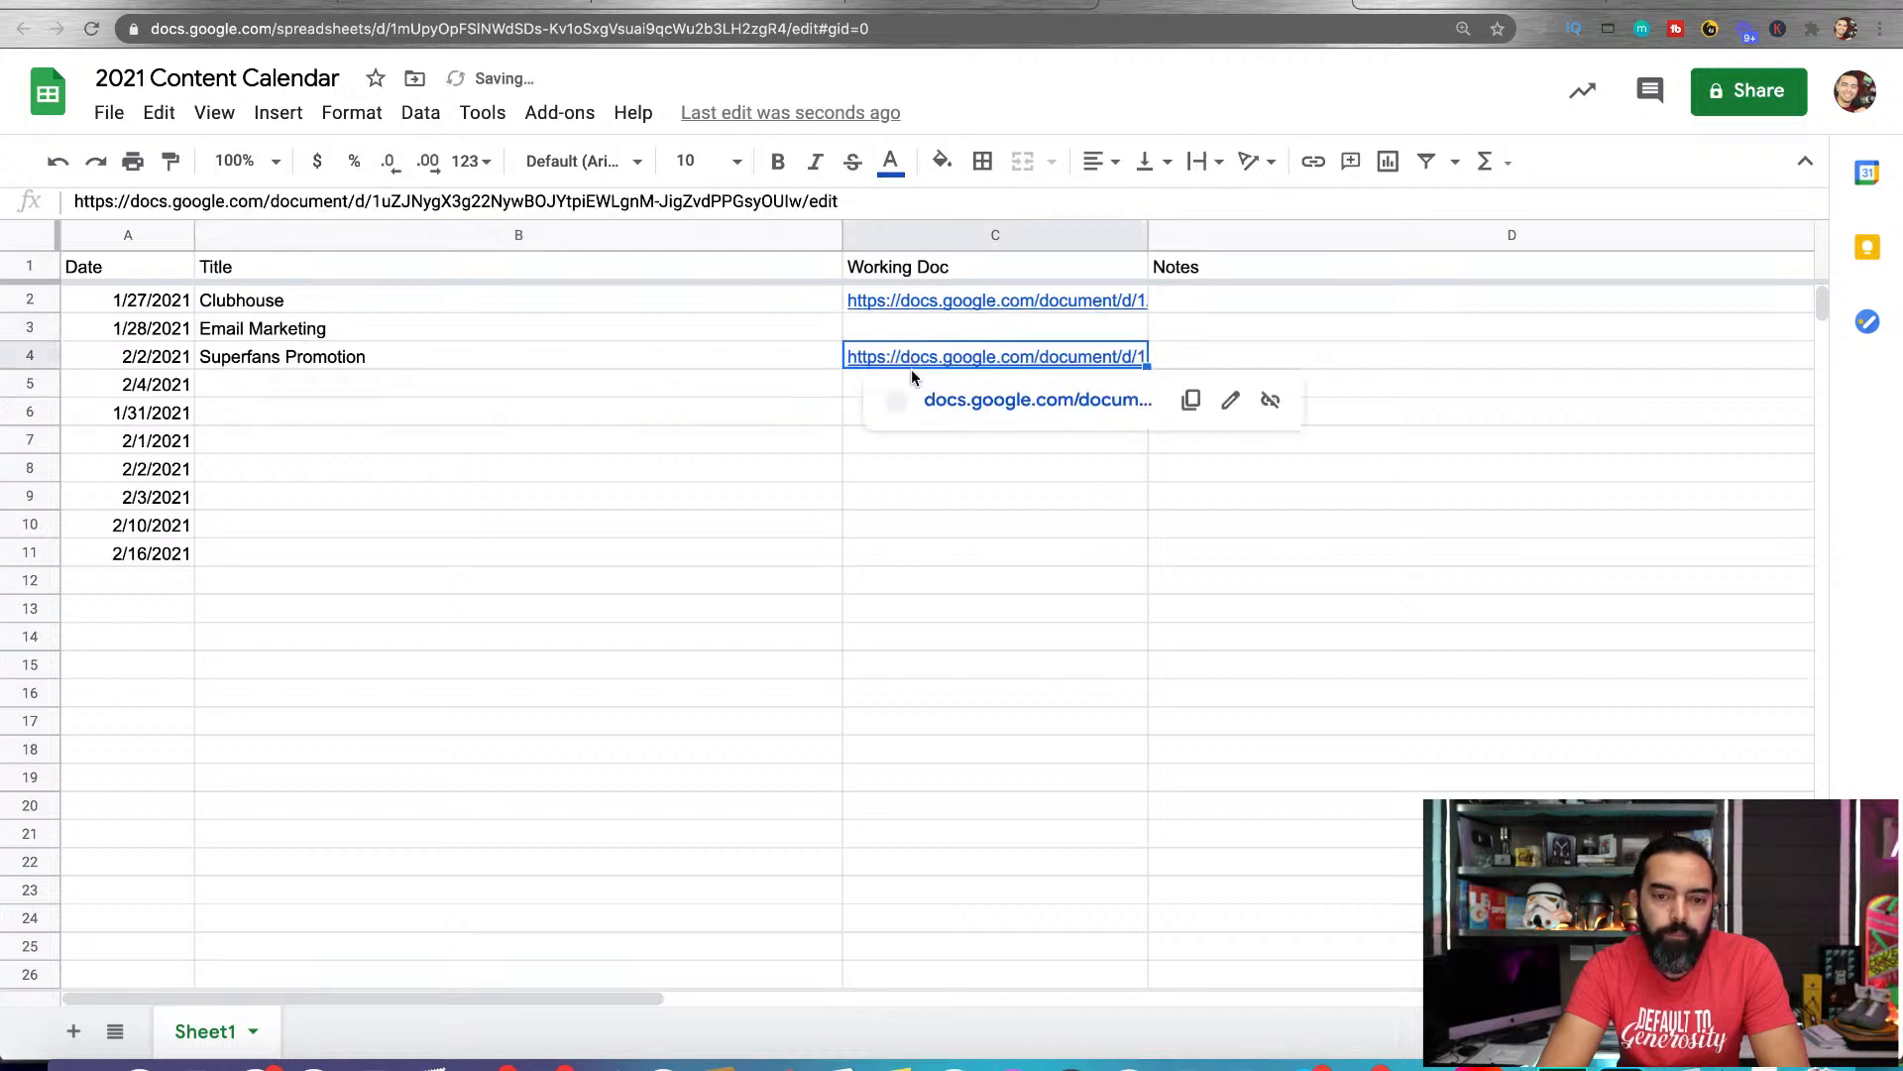
# Copy the link of the 1/28/2021 document and paste it into the calendar's Working Doc cell C3
pyautogui.click(941, 5)
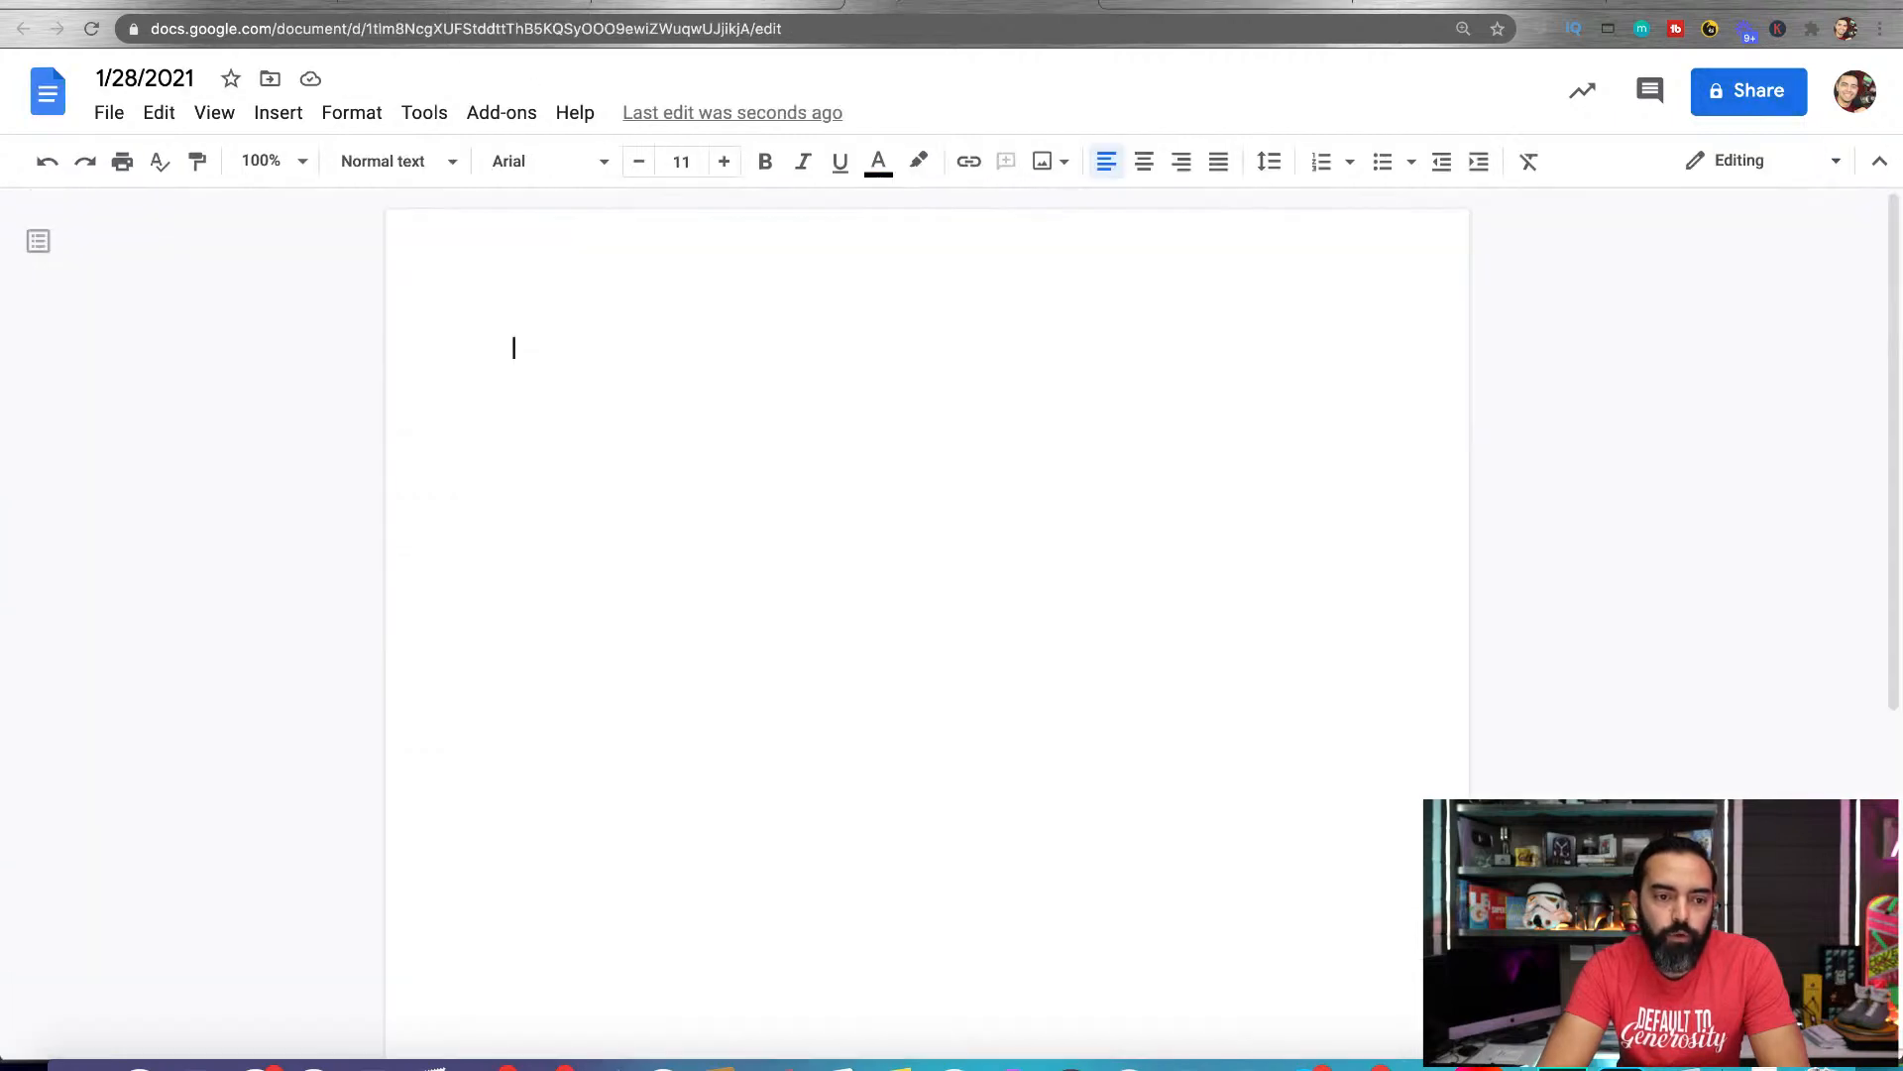
pyautogui.click(321, 35)
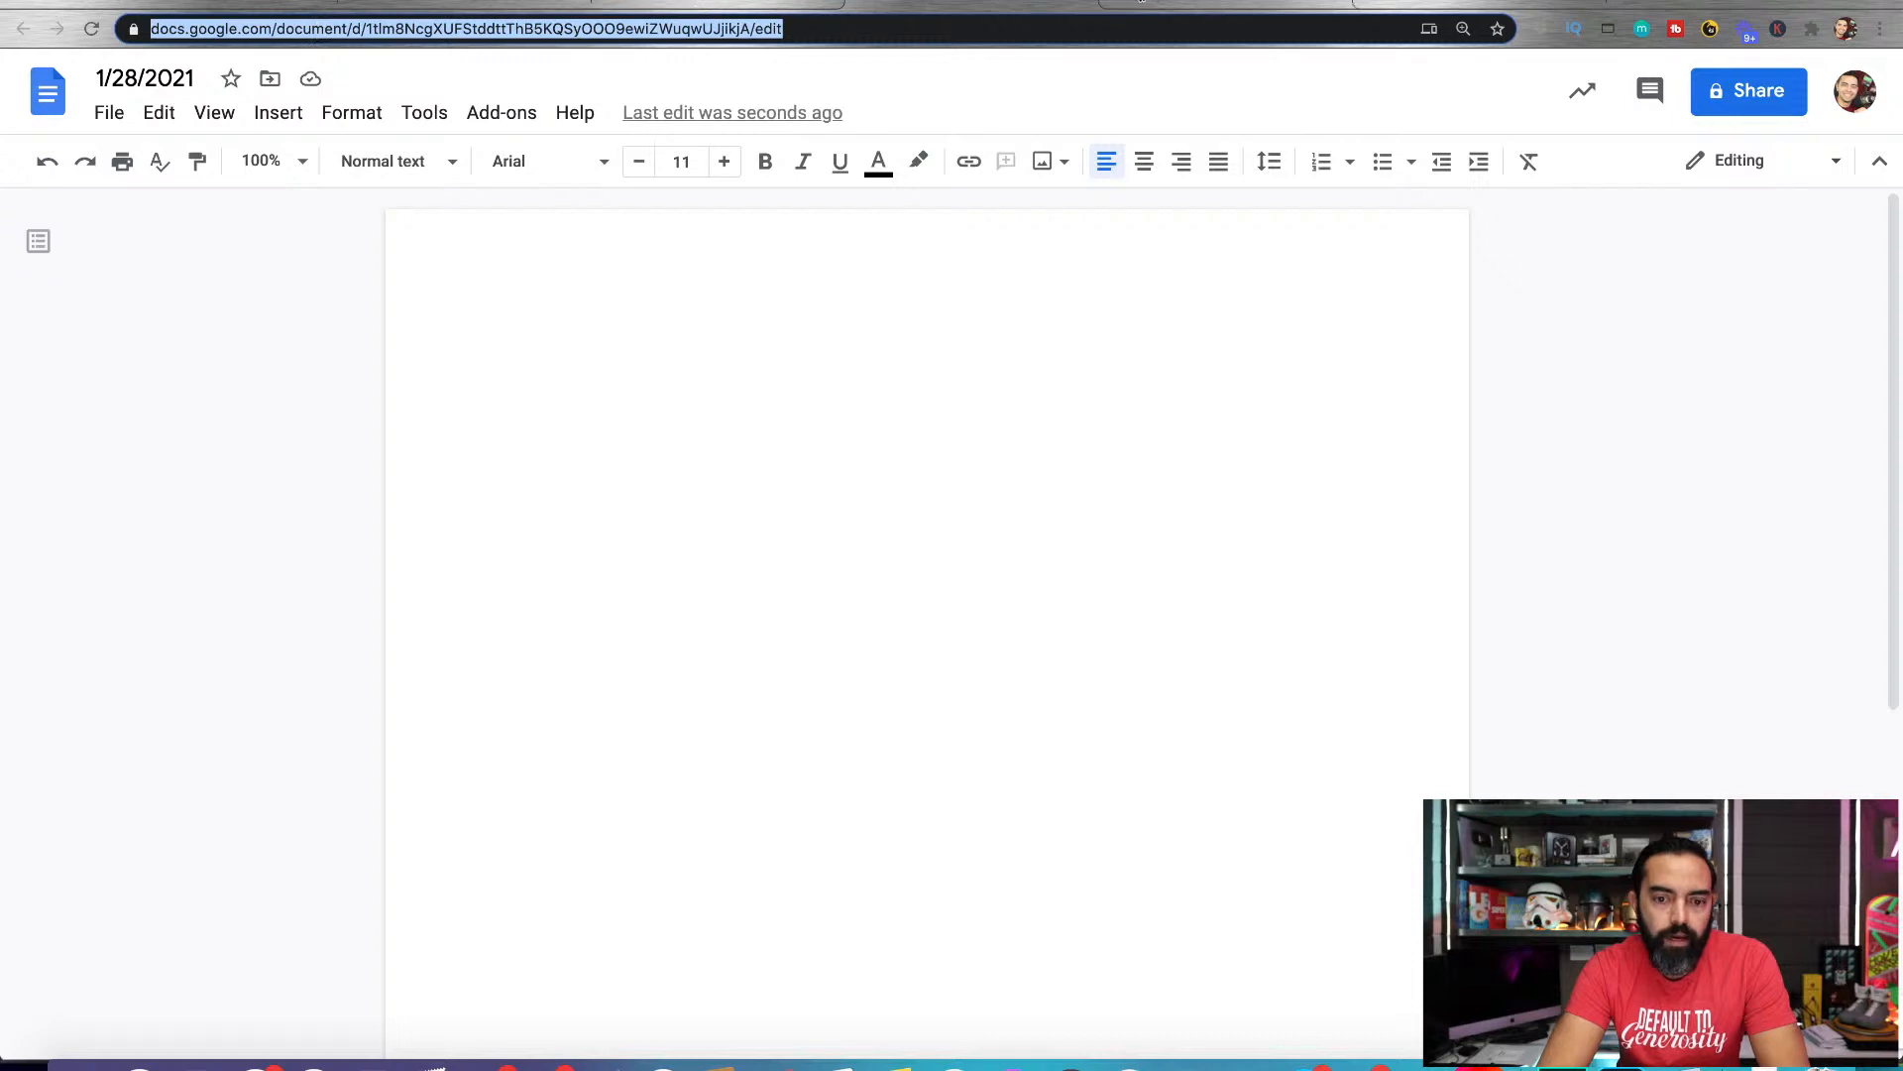
pyautogui.click(1140, 3)
pyautogui.click(901, 331)
pyautogui.hotkey('ctrl', 'v')
pyautogui.click(897, 439)
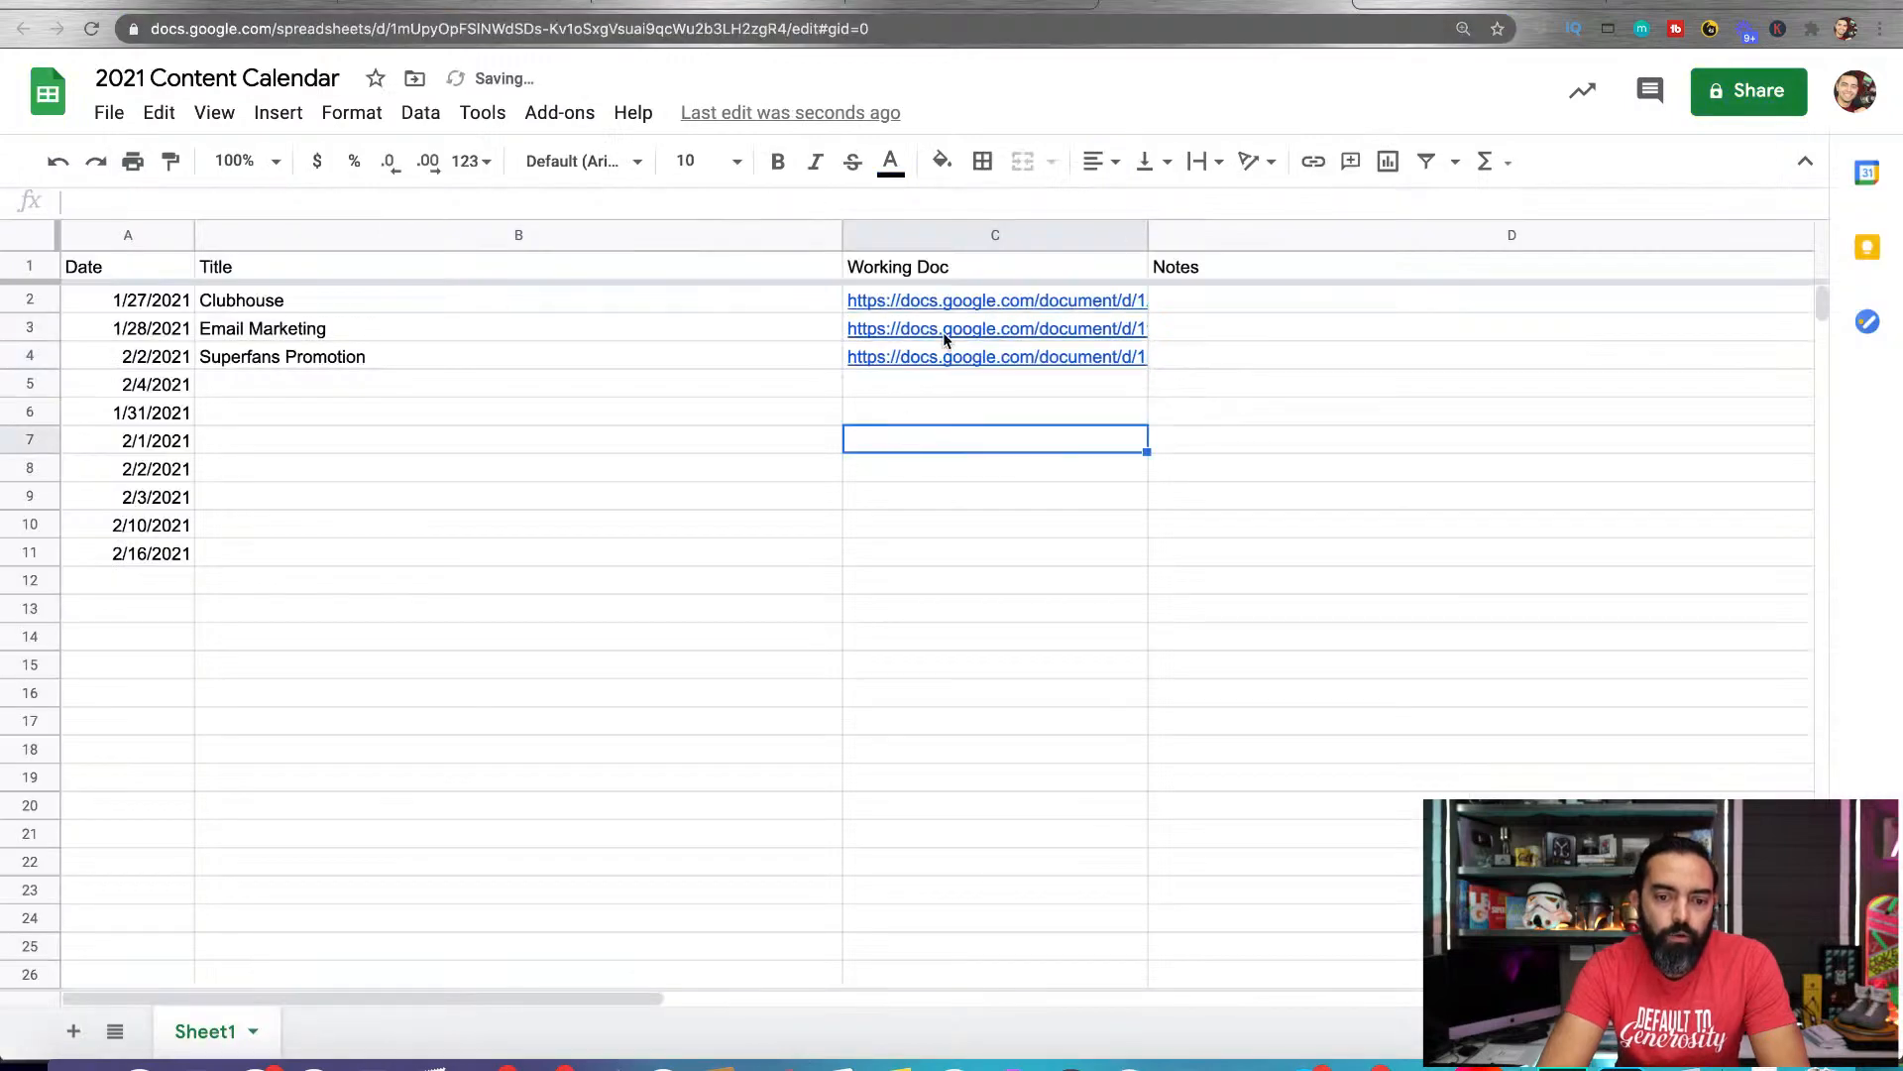
pyautogui.click(876, 559)
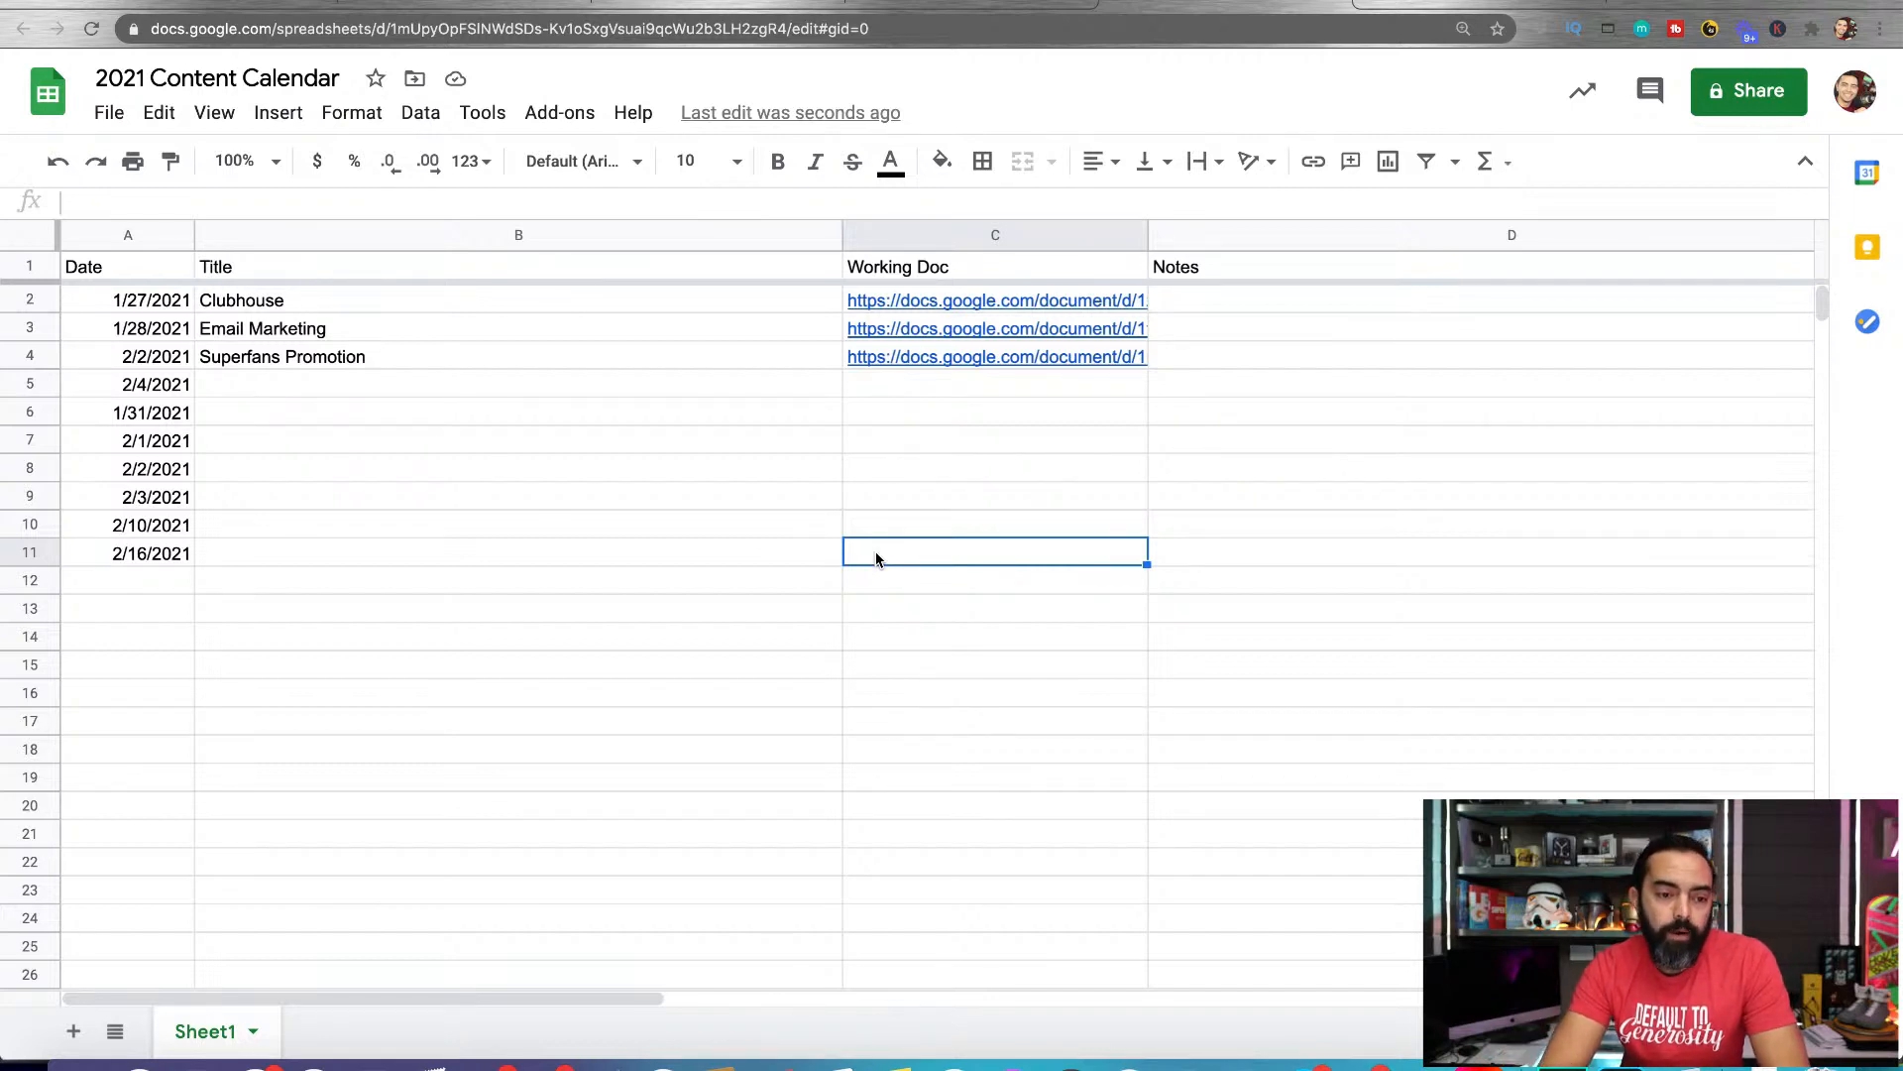
pyautogui.click(297, 307)
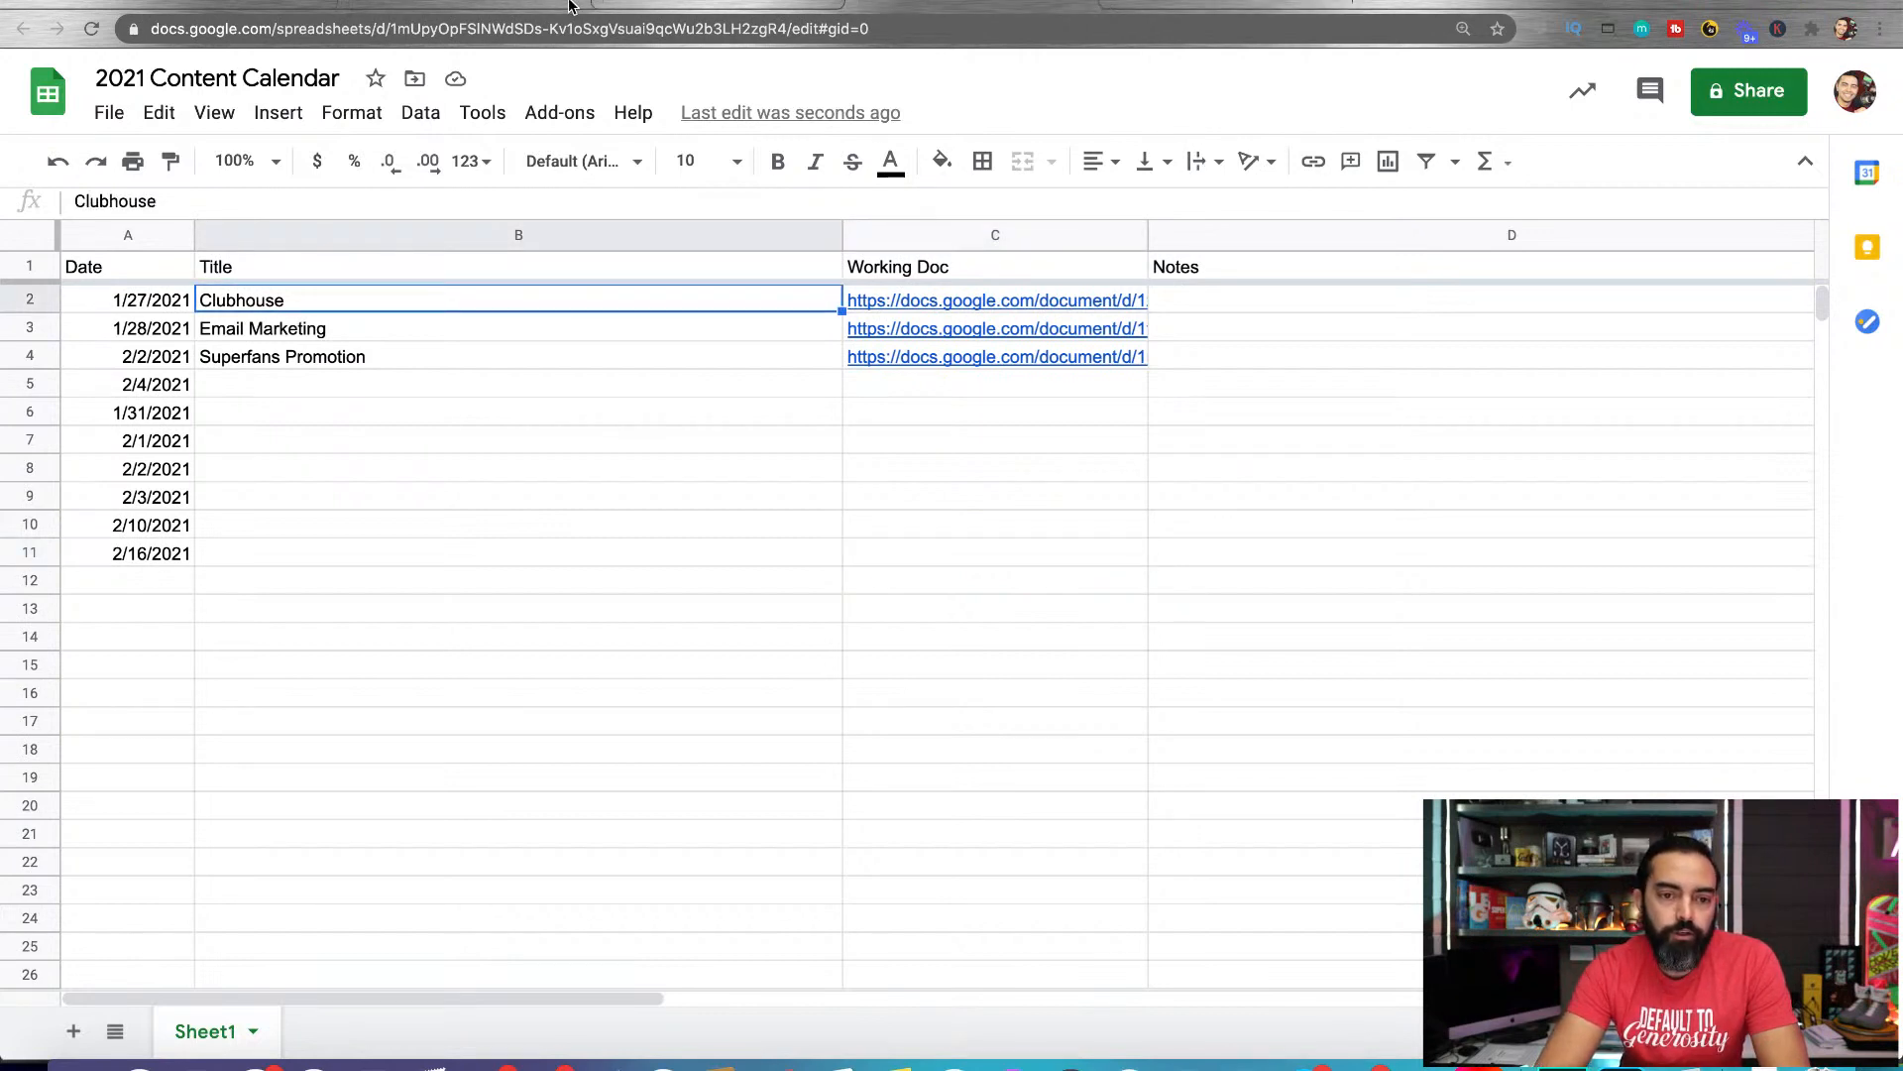
pyautogui.click(403, 451)
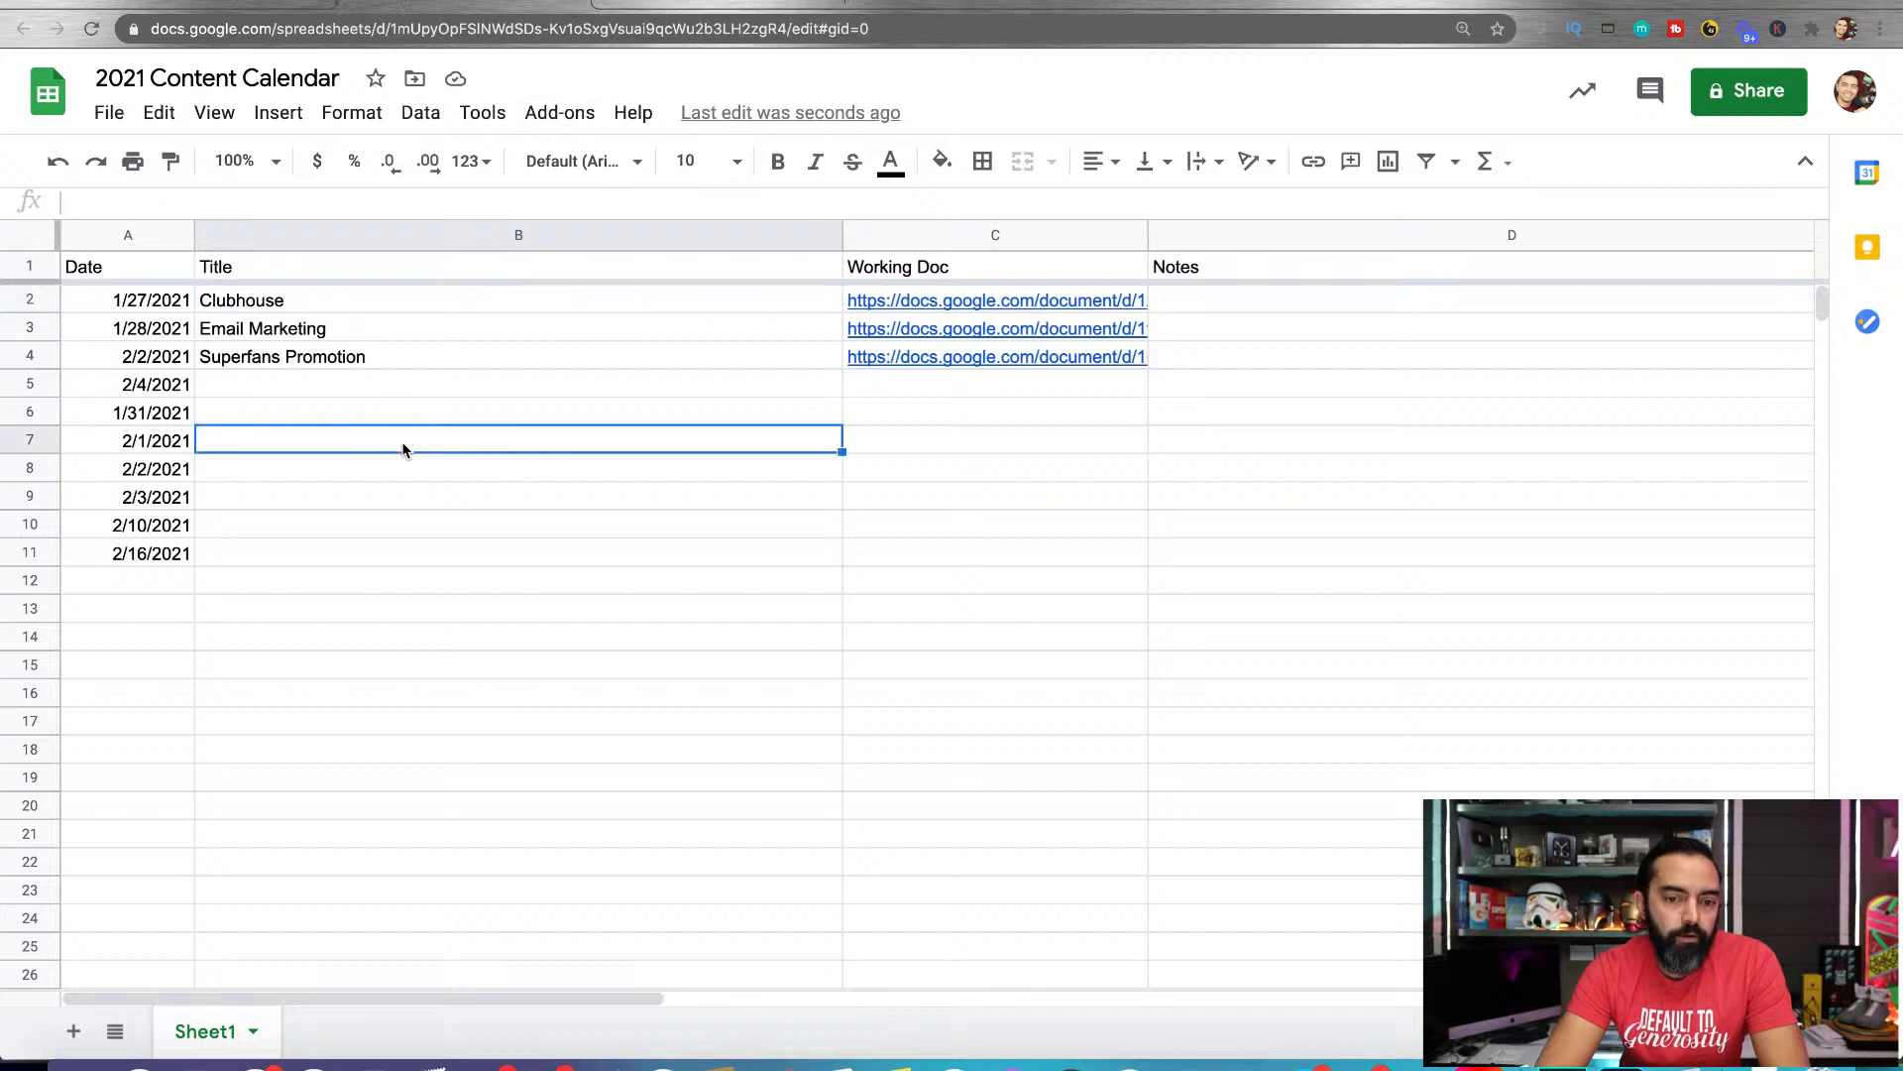
pyautogui.click(667, 299)
pyautogui.moveTo(1057, 331)
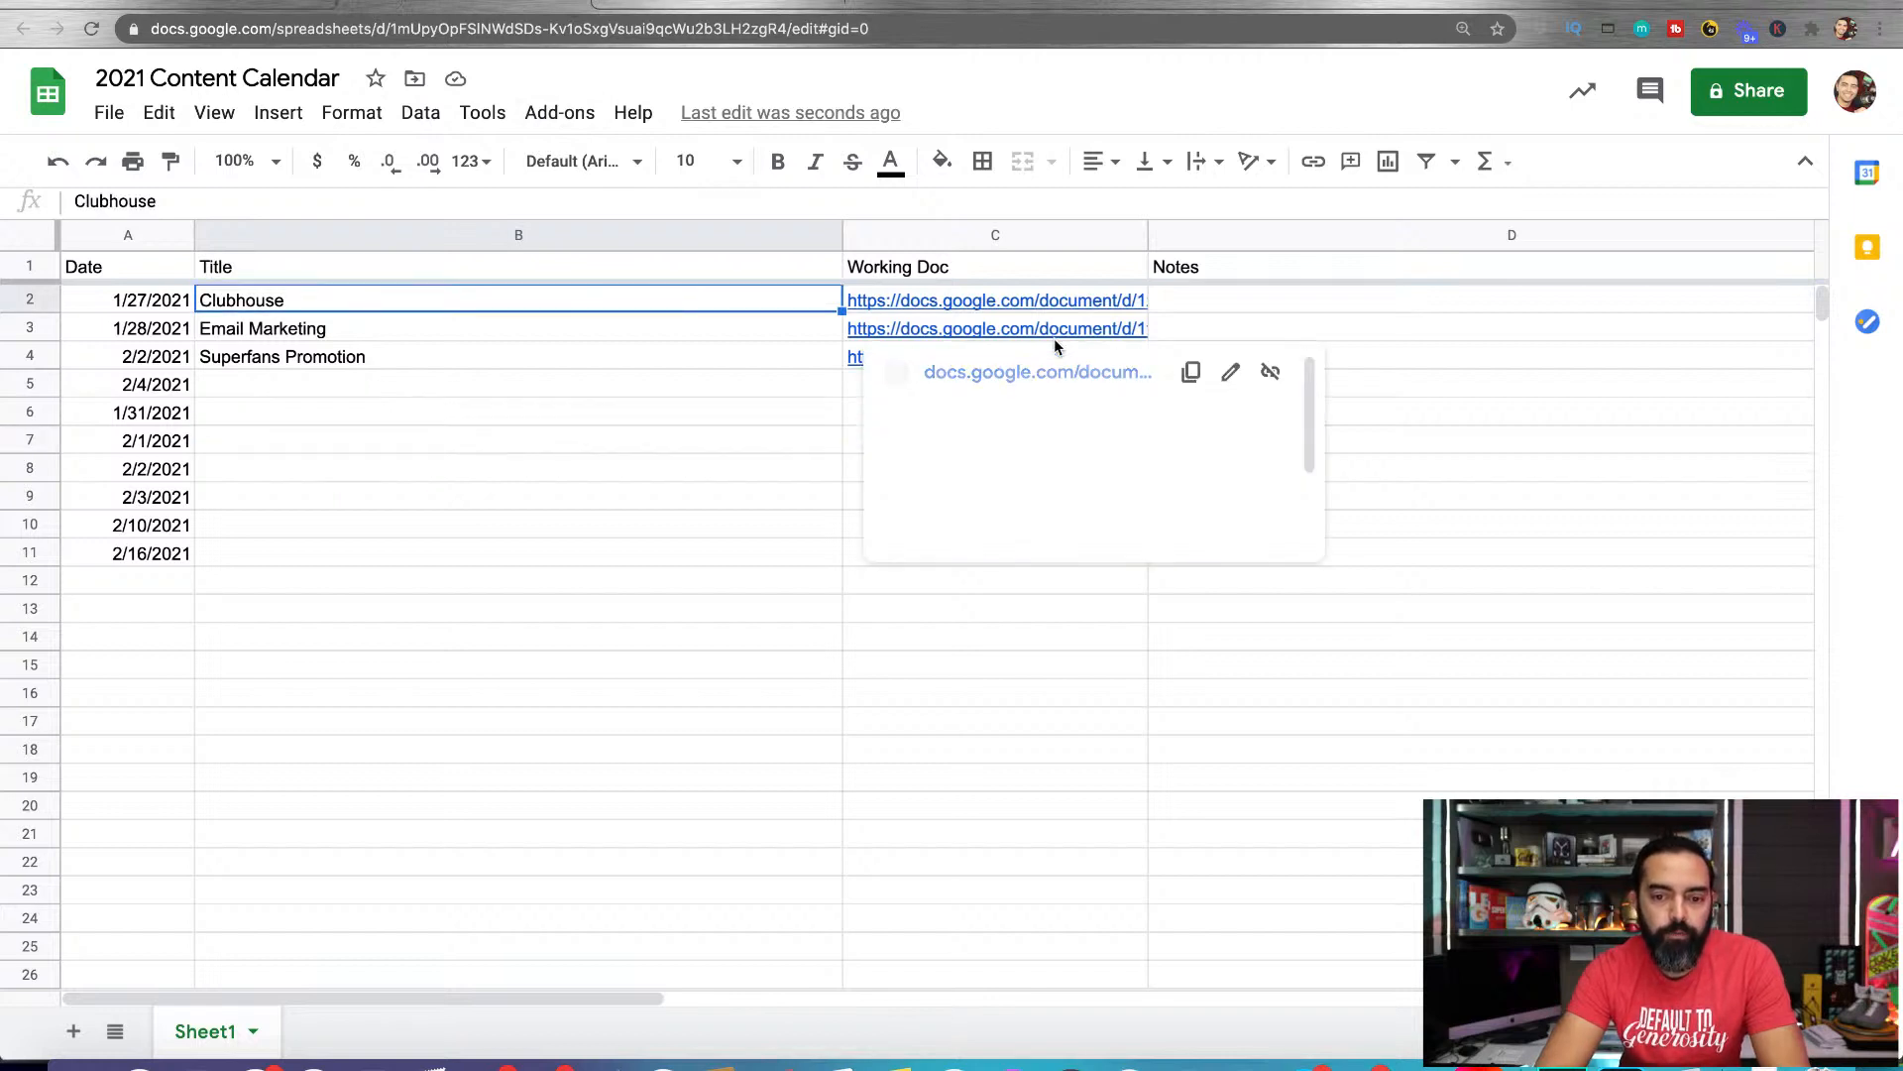
# Enter the note "Use screenshots from phone. Mention how to moderate a room." for the Clubhouse post in cell D2
pyautogui.click(1223, 298)
pyautogui.hscroll(1, 1223, 297)
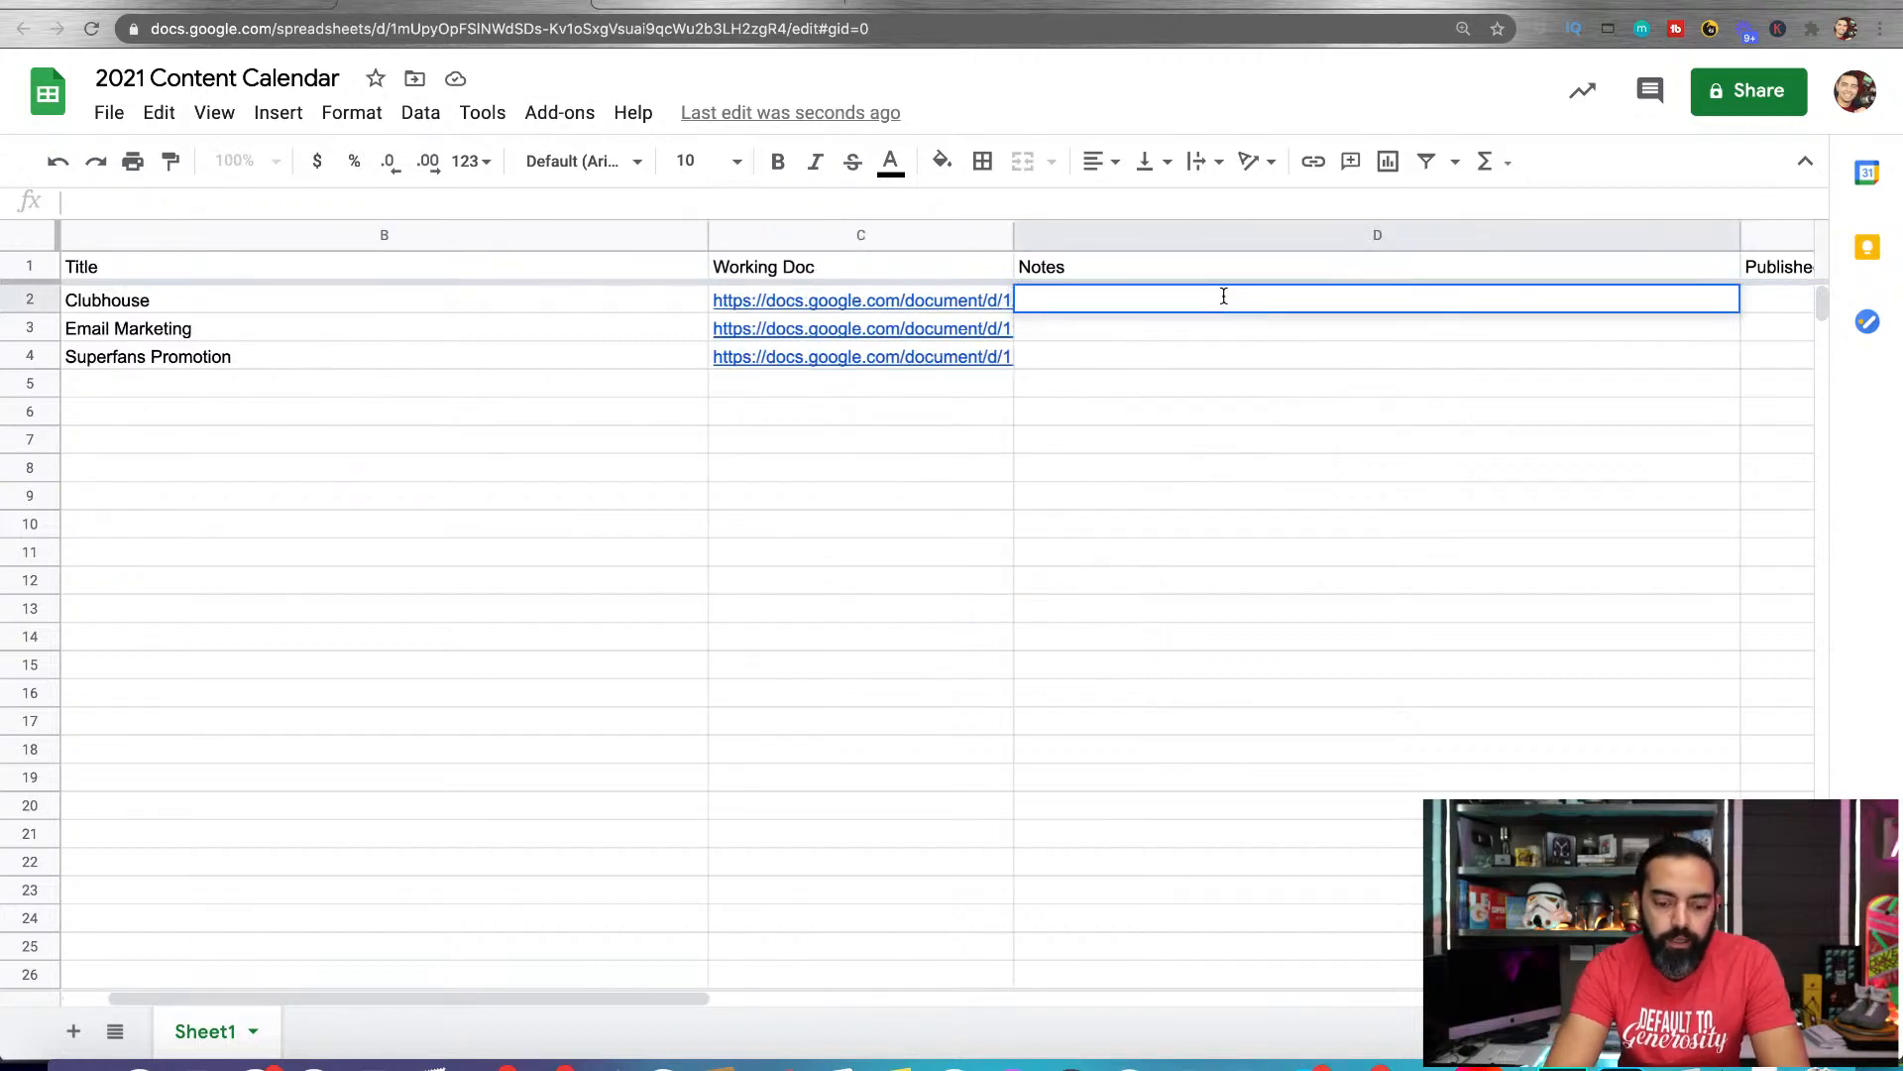
pyautogui.write('Use s')
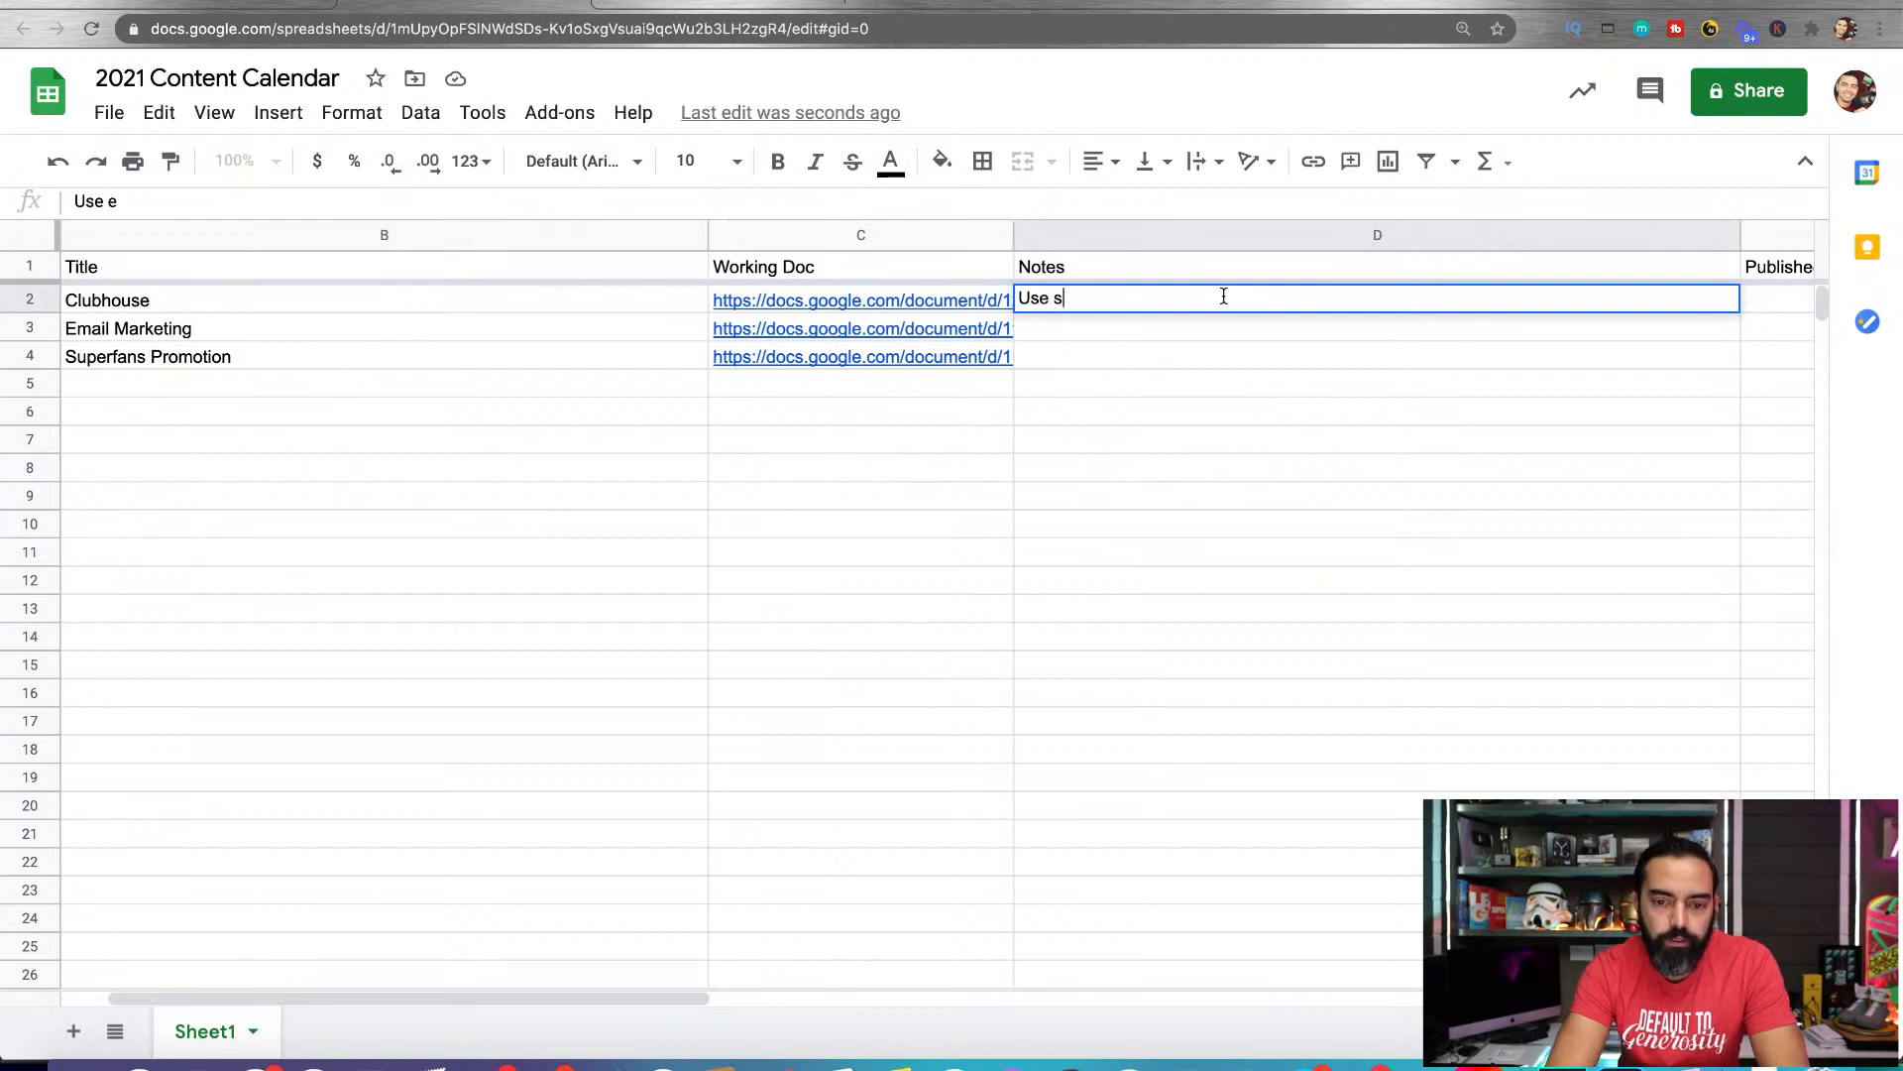
pyautogui.write('creenshots from ph')
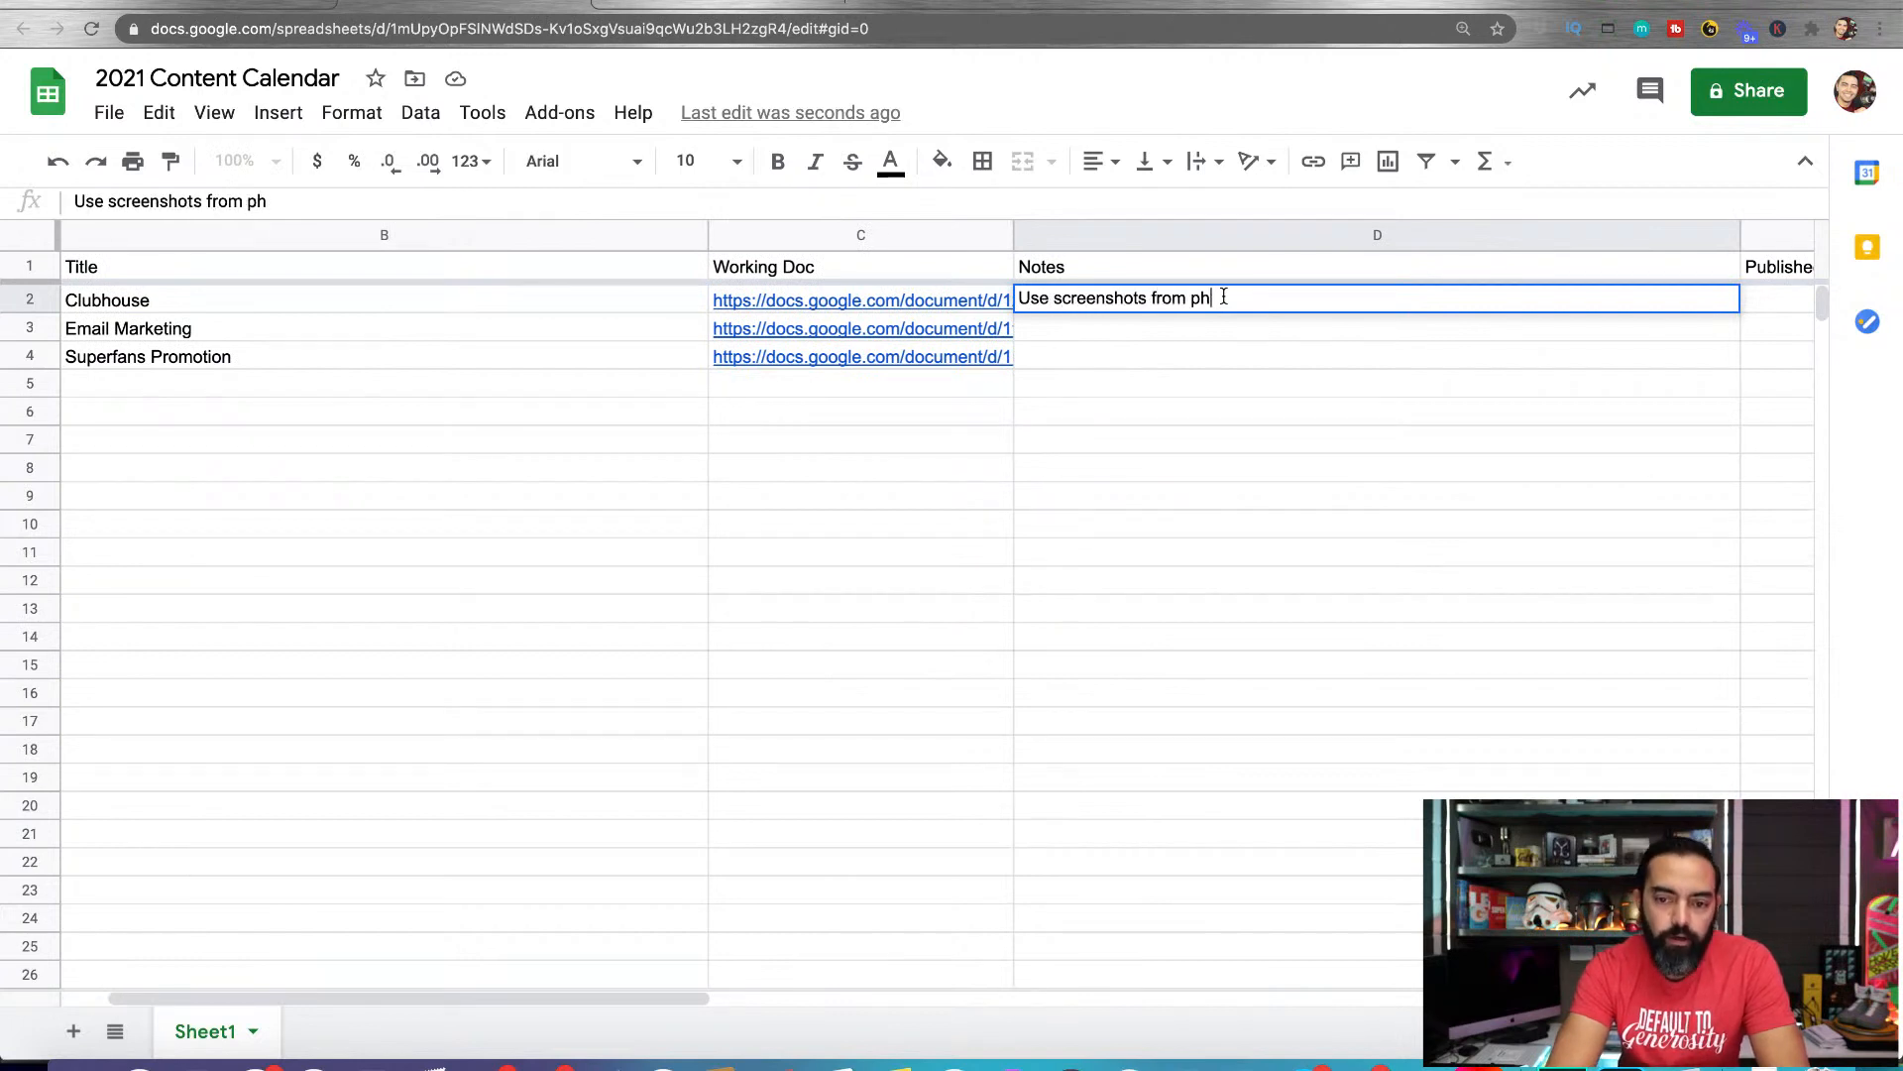
pyautogui.write('one. Mention ')
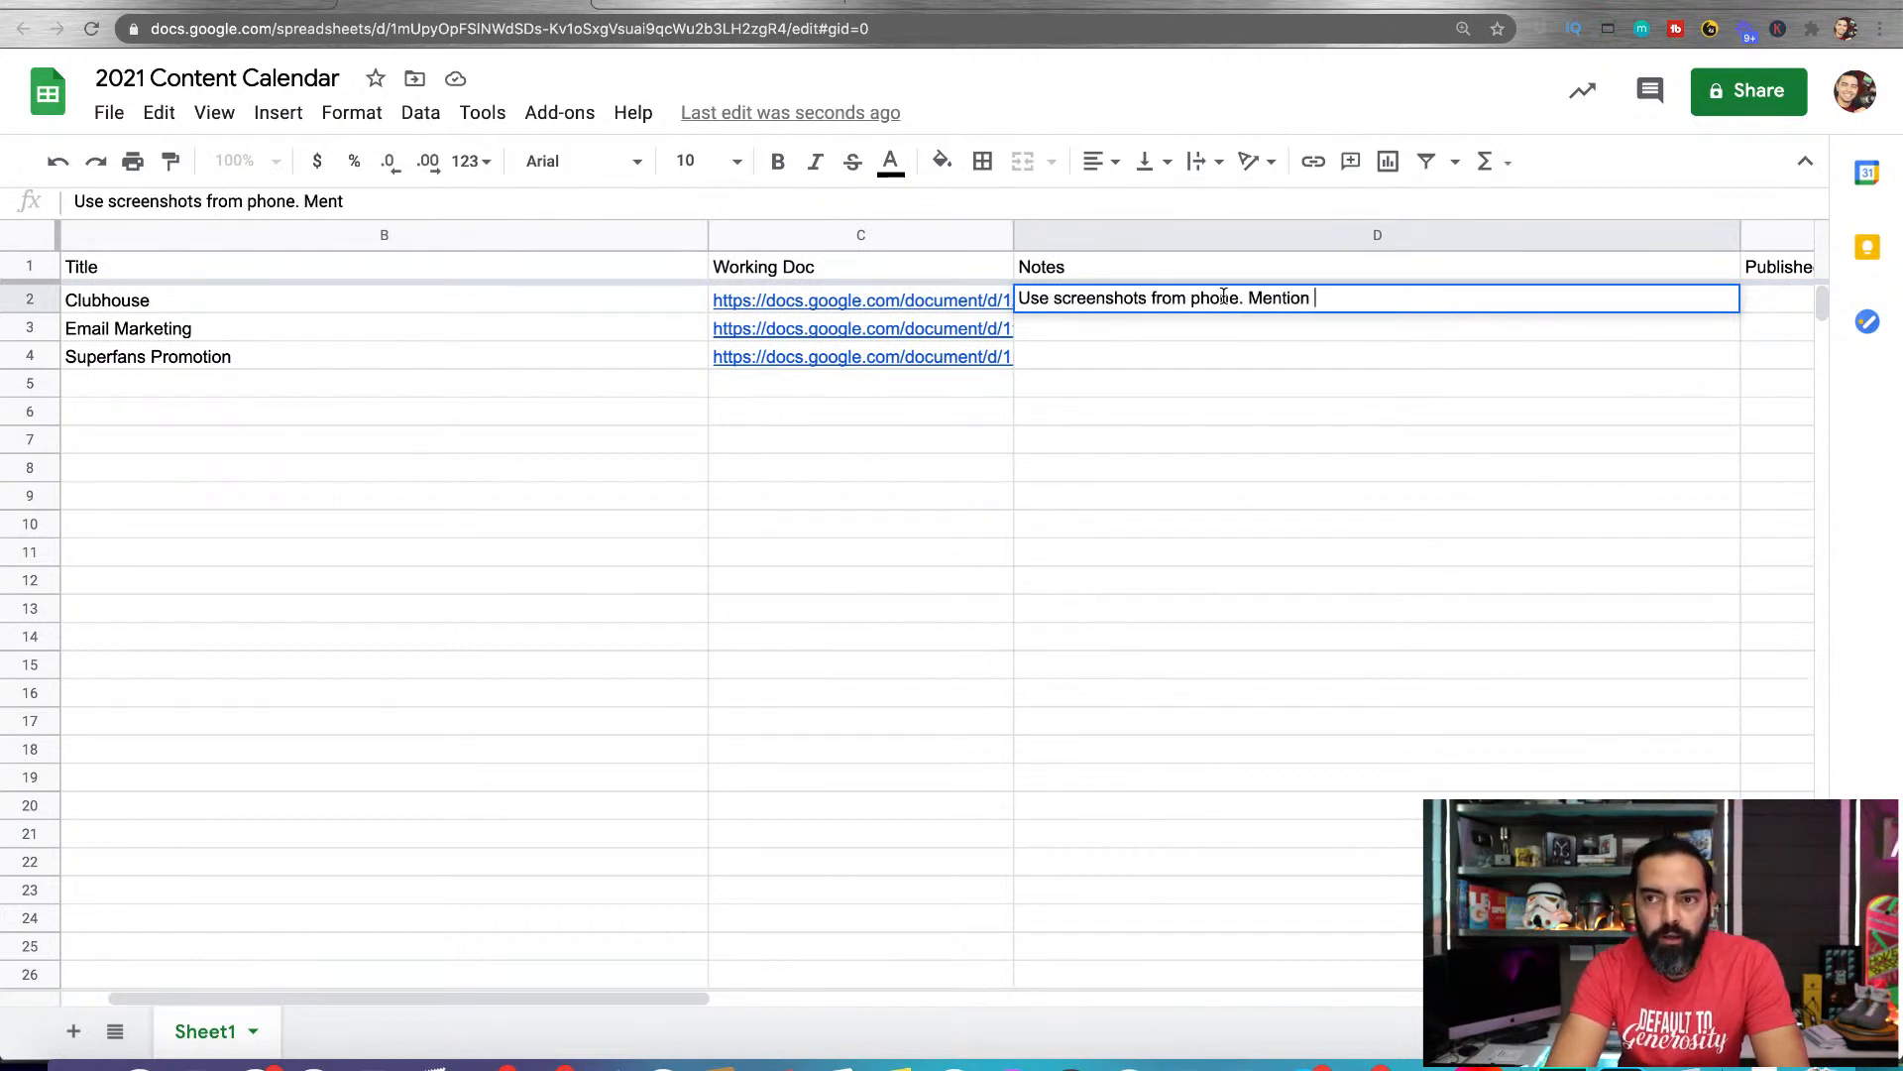
pyautogui.write('how to m')
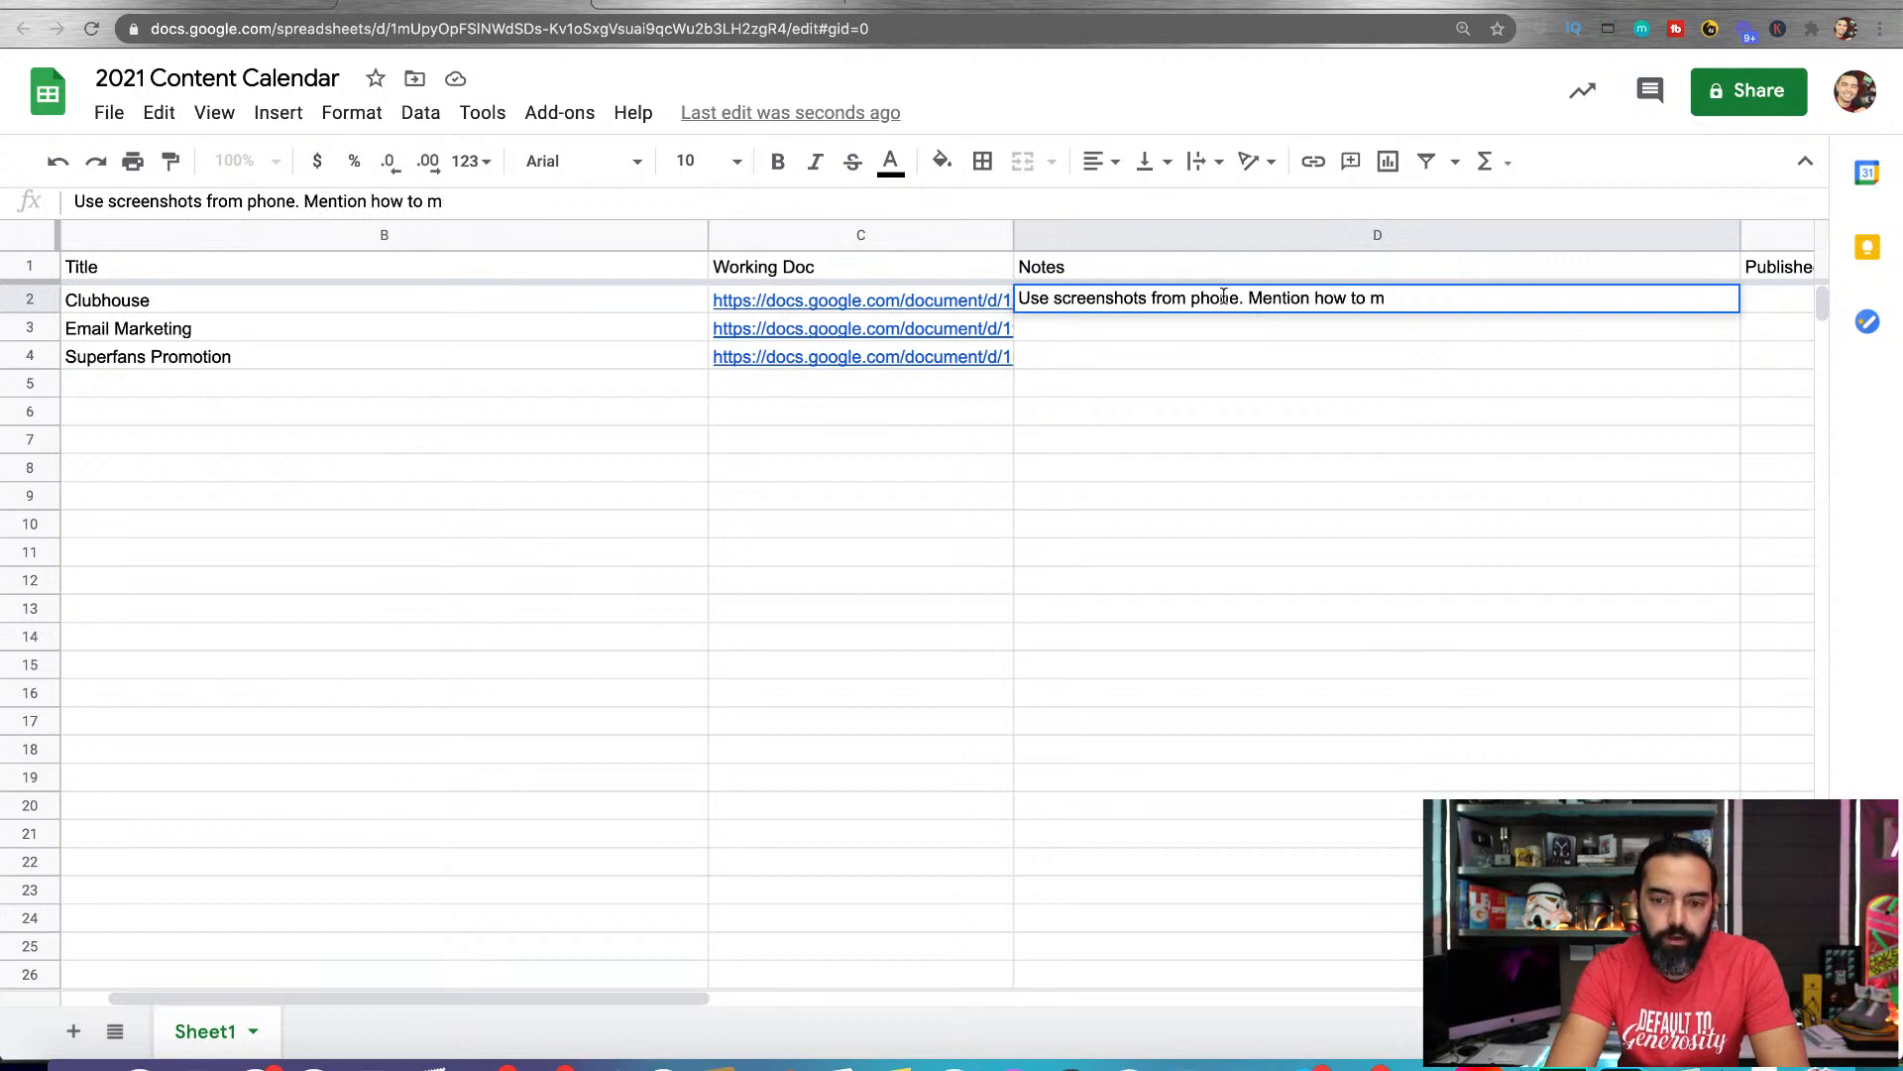
pyautogui.write('ederate a room.')
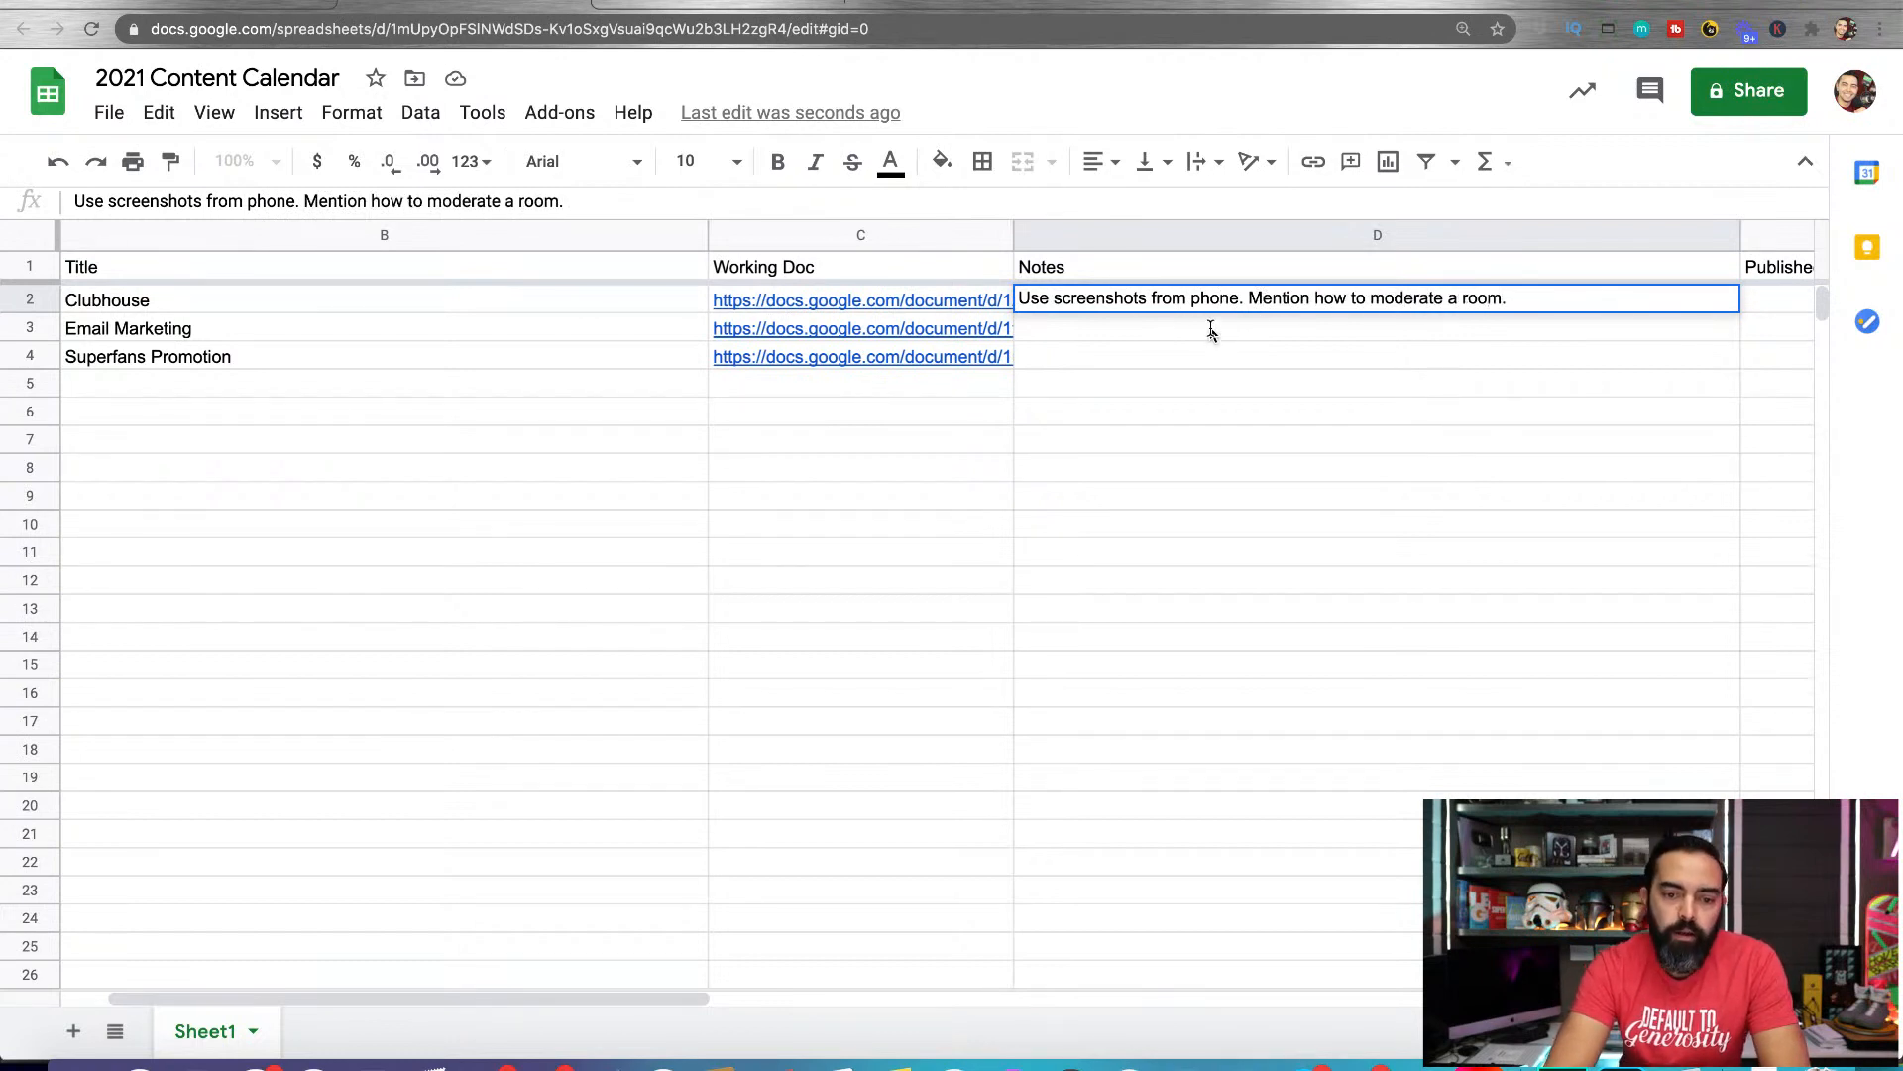
# Enter the note "Show details of last campaign from January 15th." for the Email Marketing post in cell D3
pyautogui.click(1176, 331)
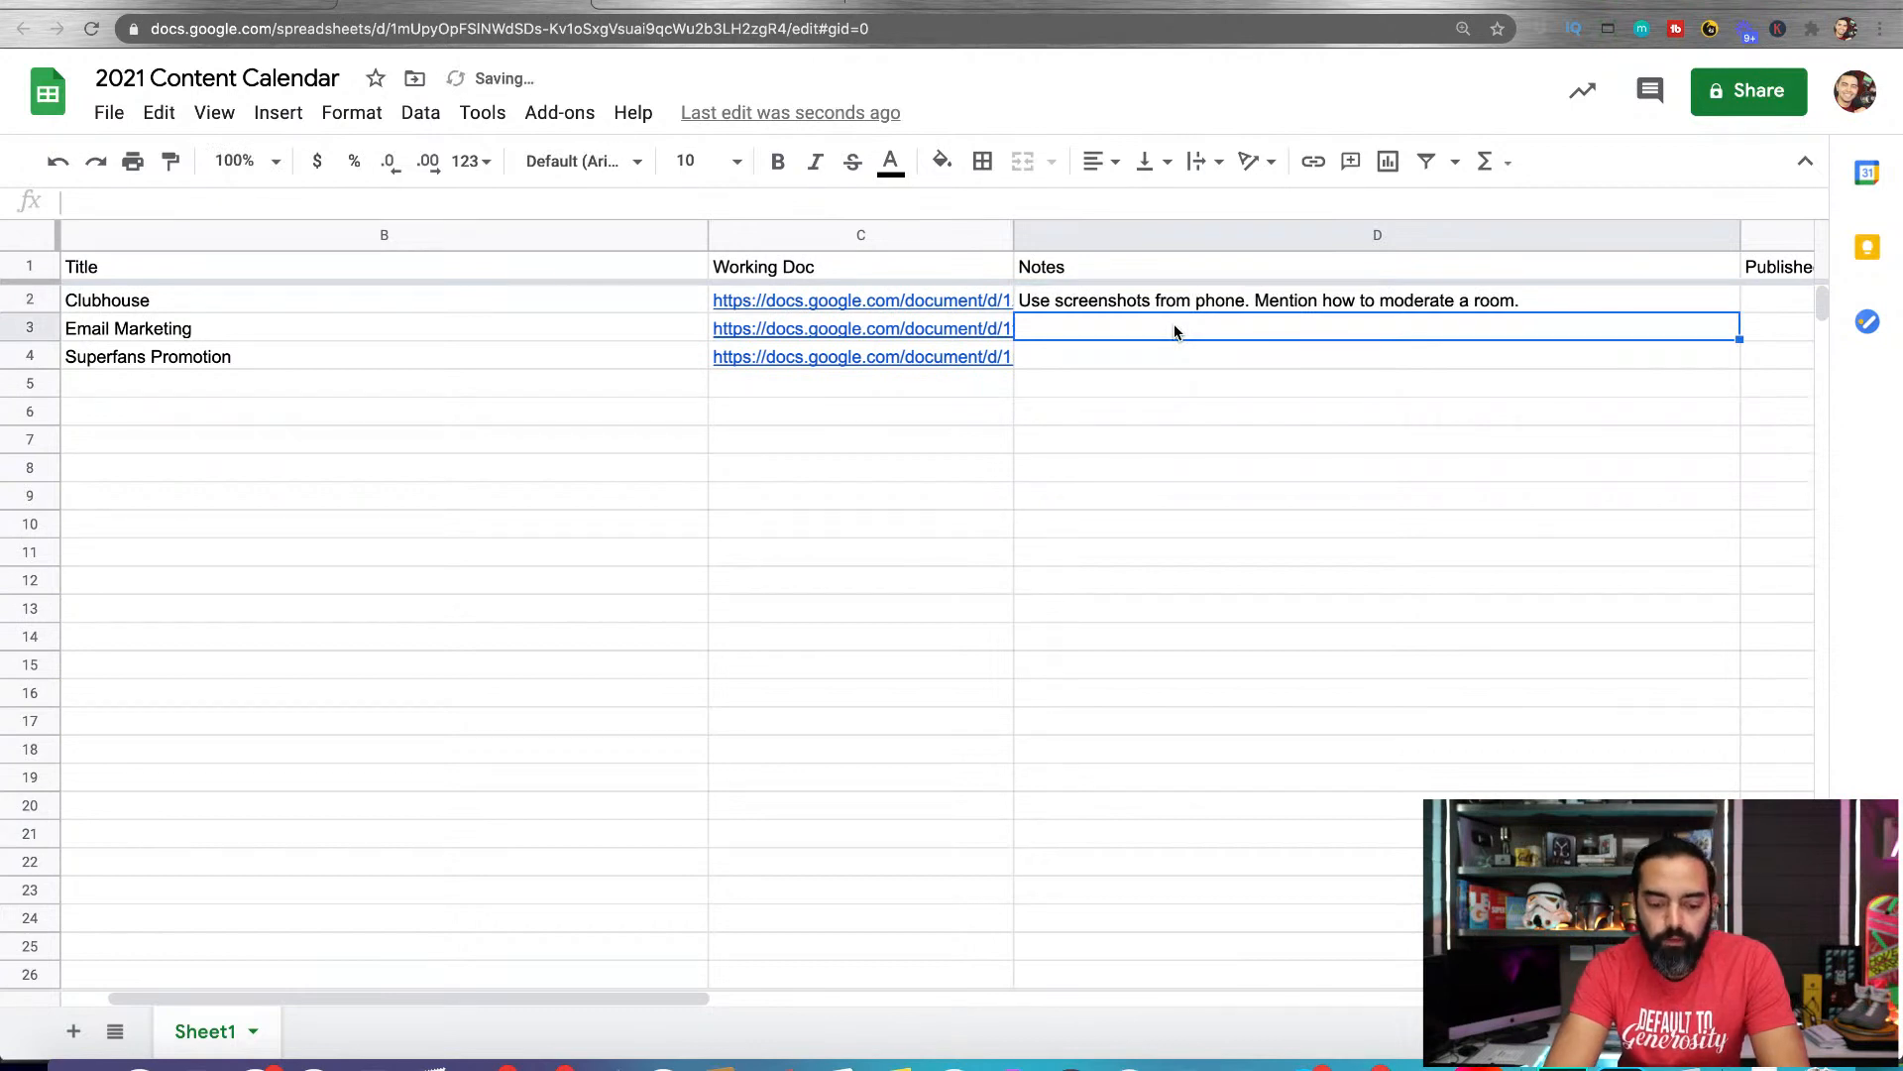
pyautogui.write('Show details of')
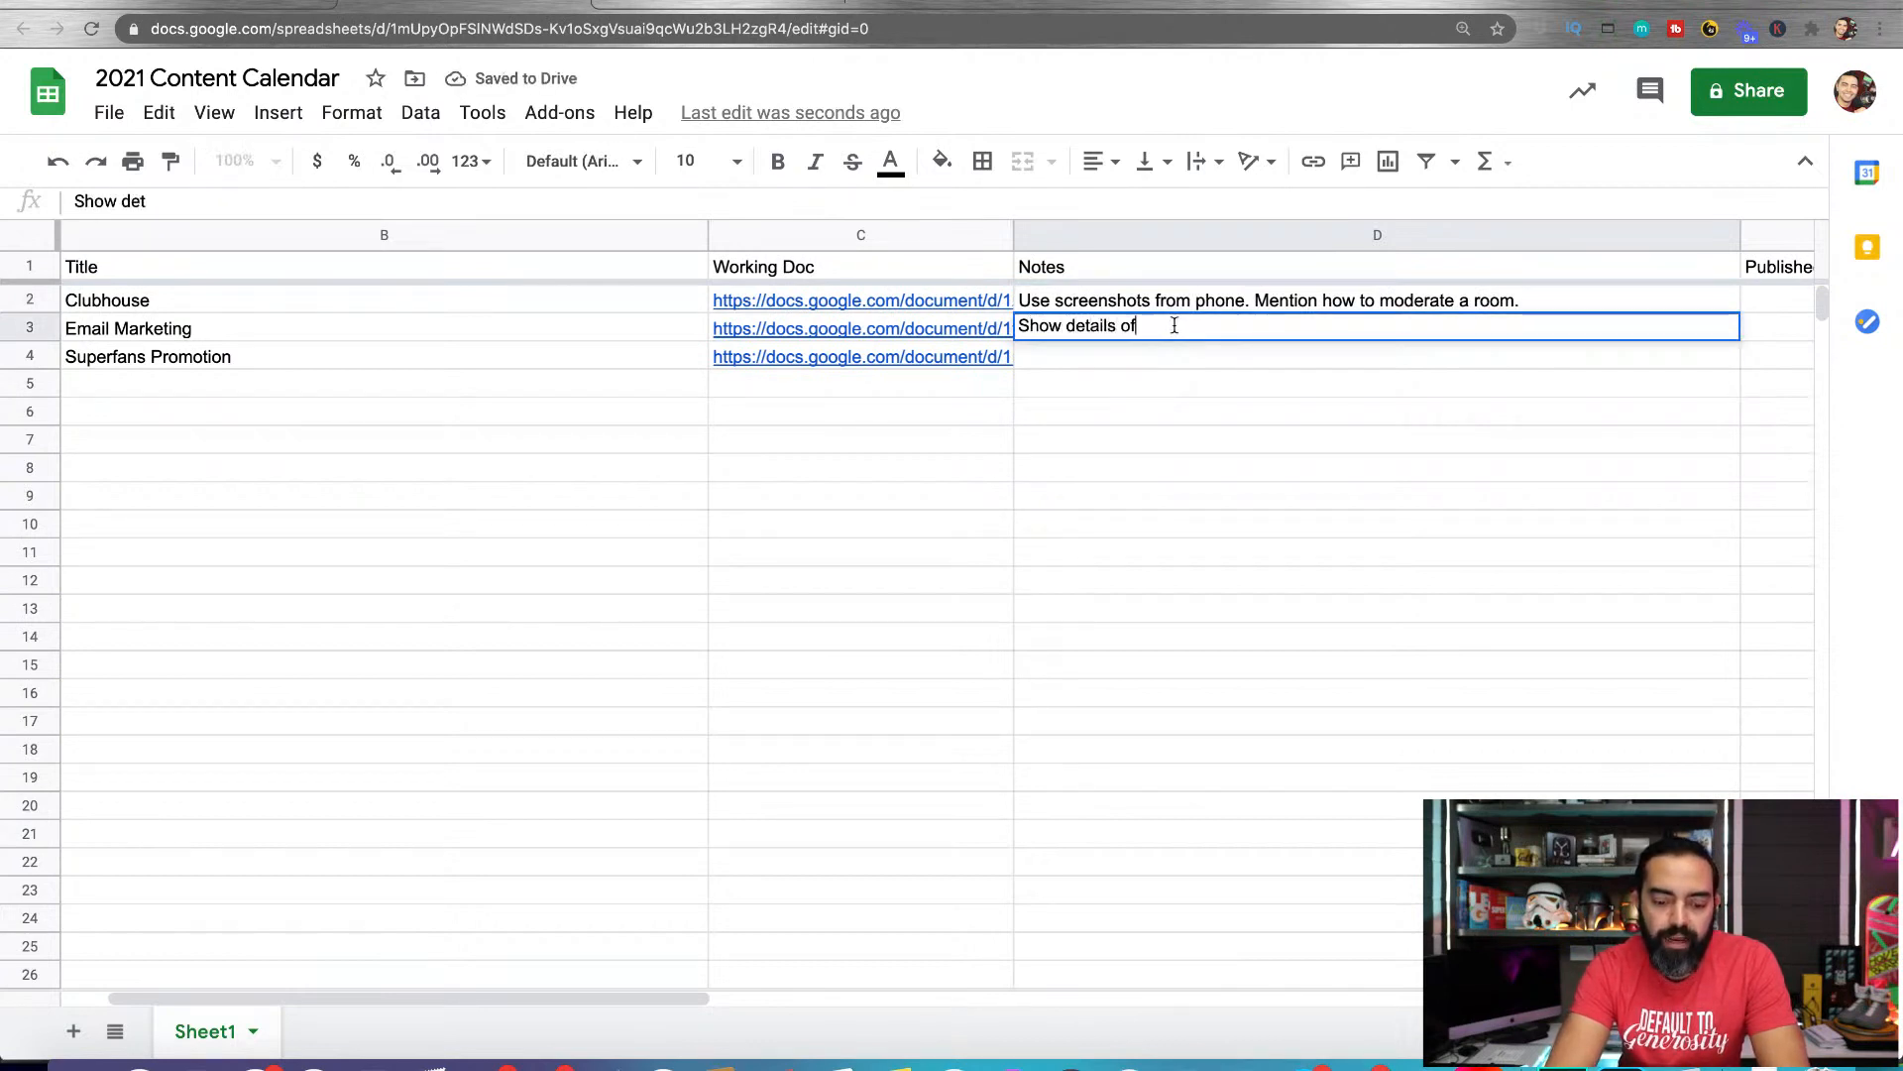
pyautogui.write(' last campaign from J')
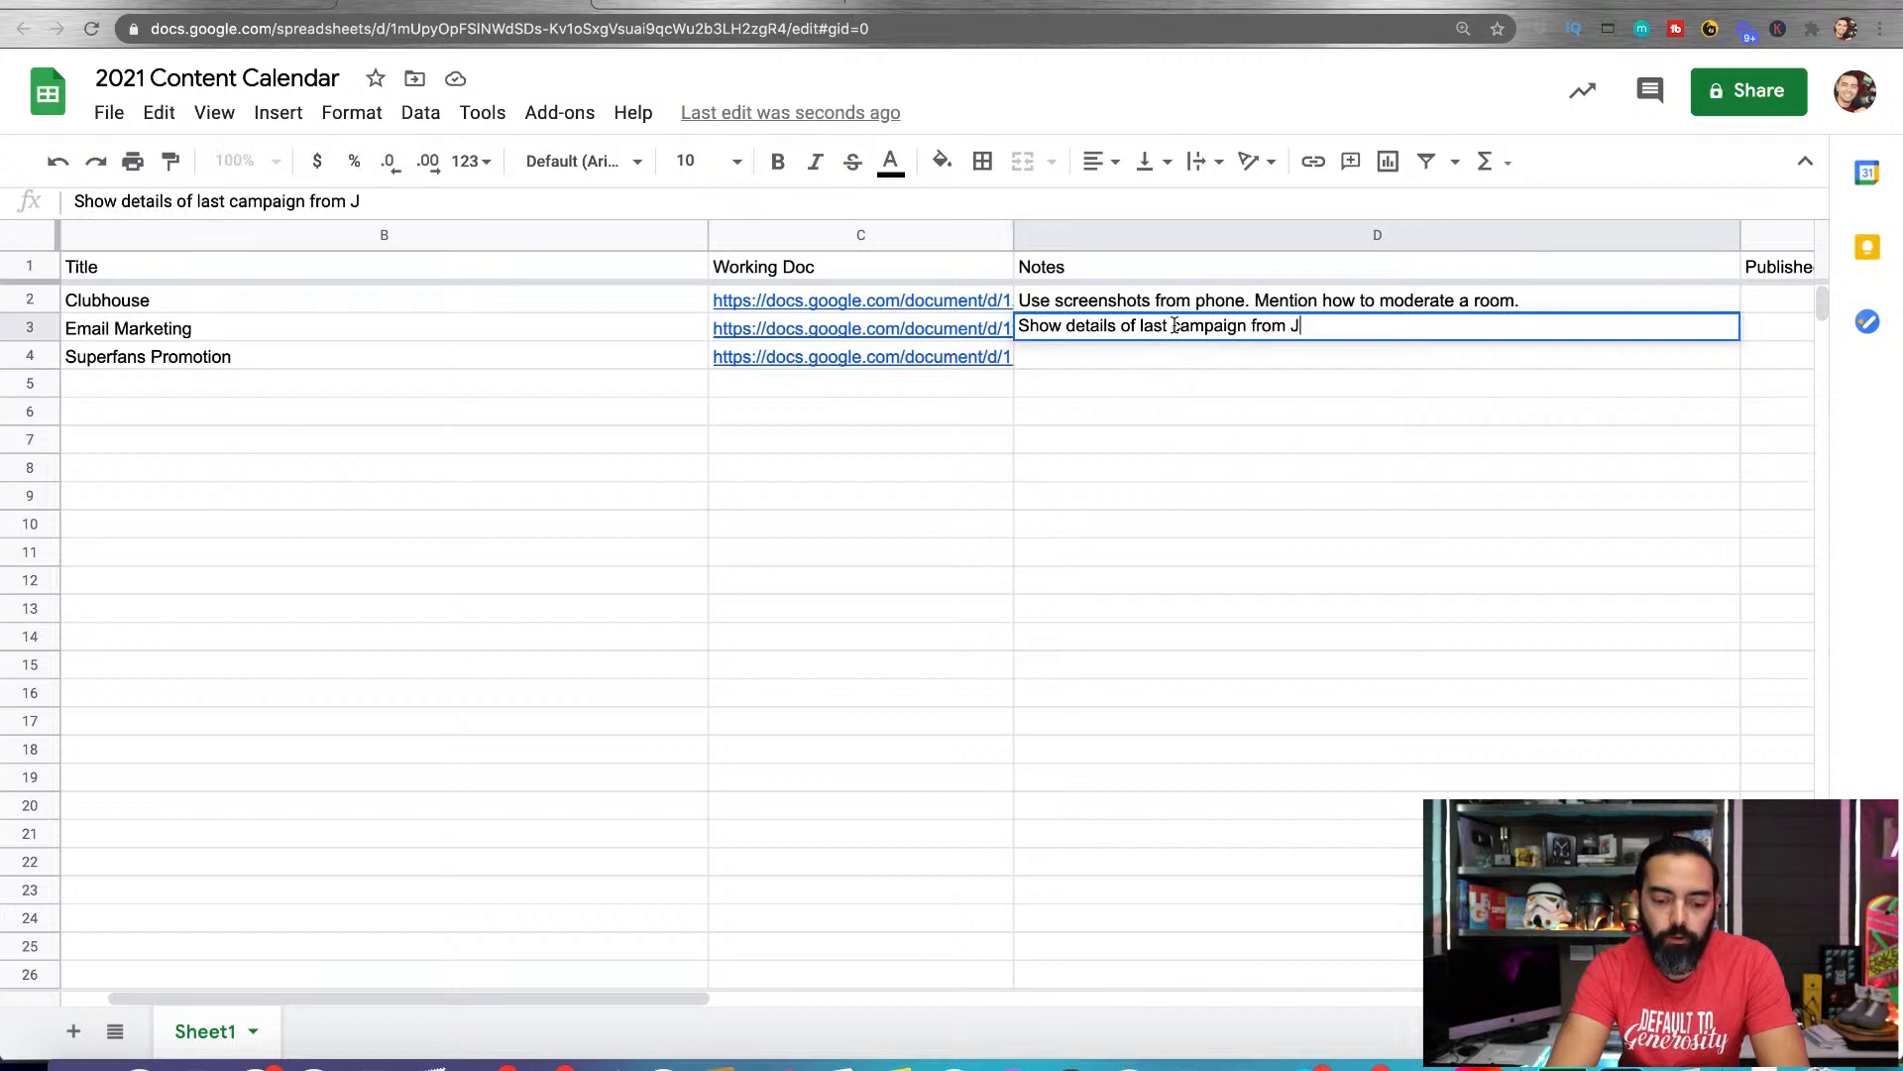
pyautogui.write('anuary 15th')
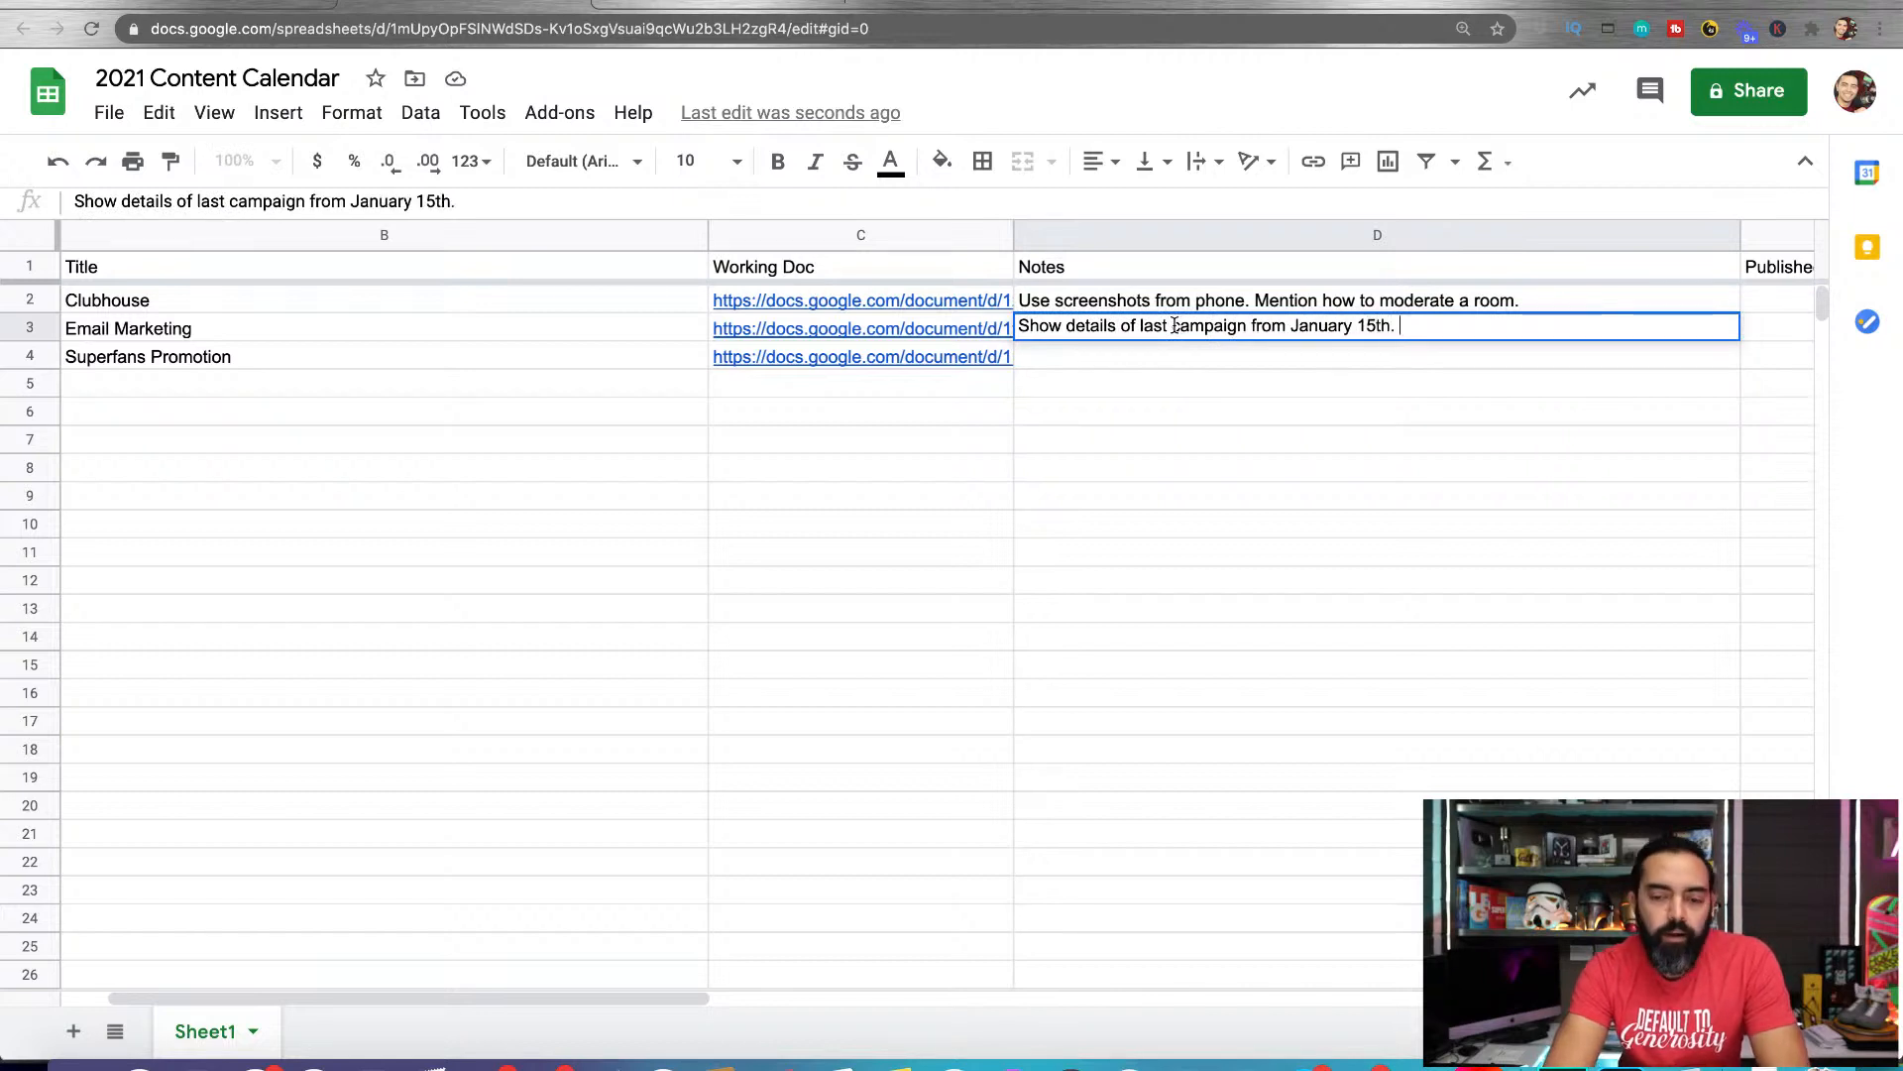
pyautogui.write('.')
pyautogui.press('Return')
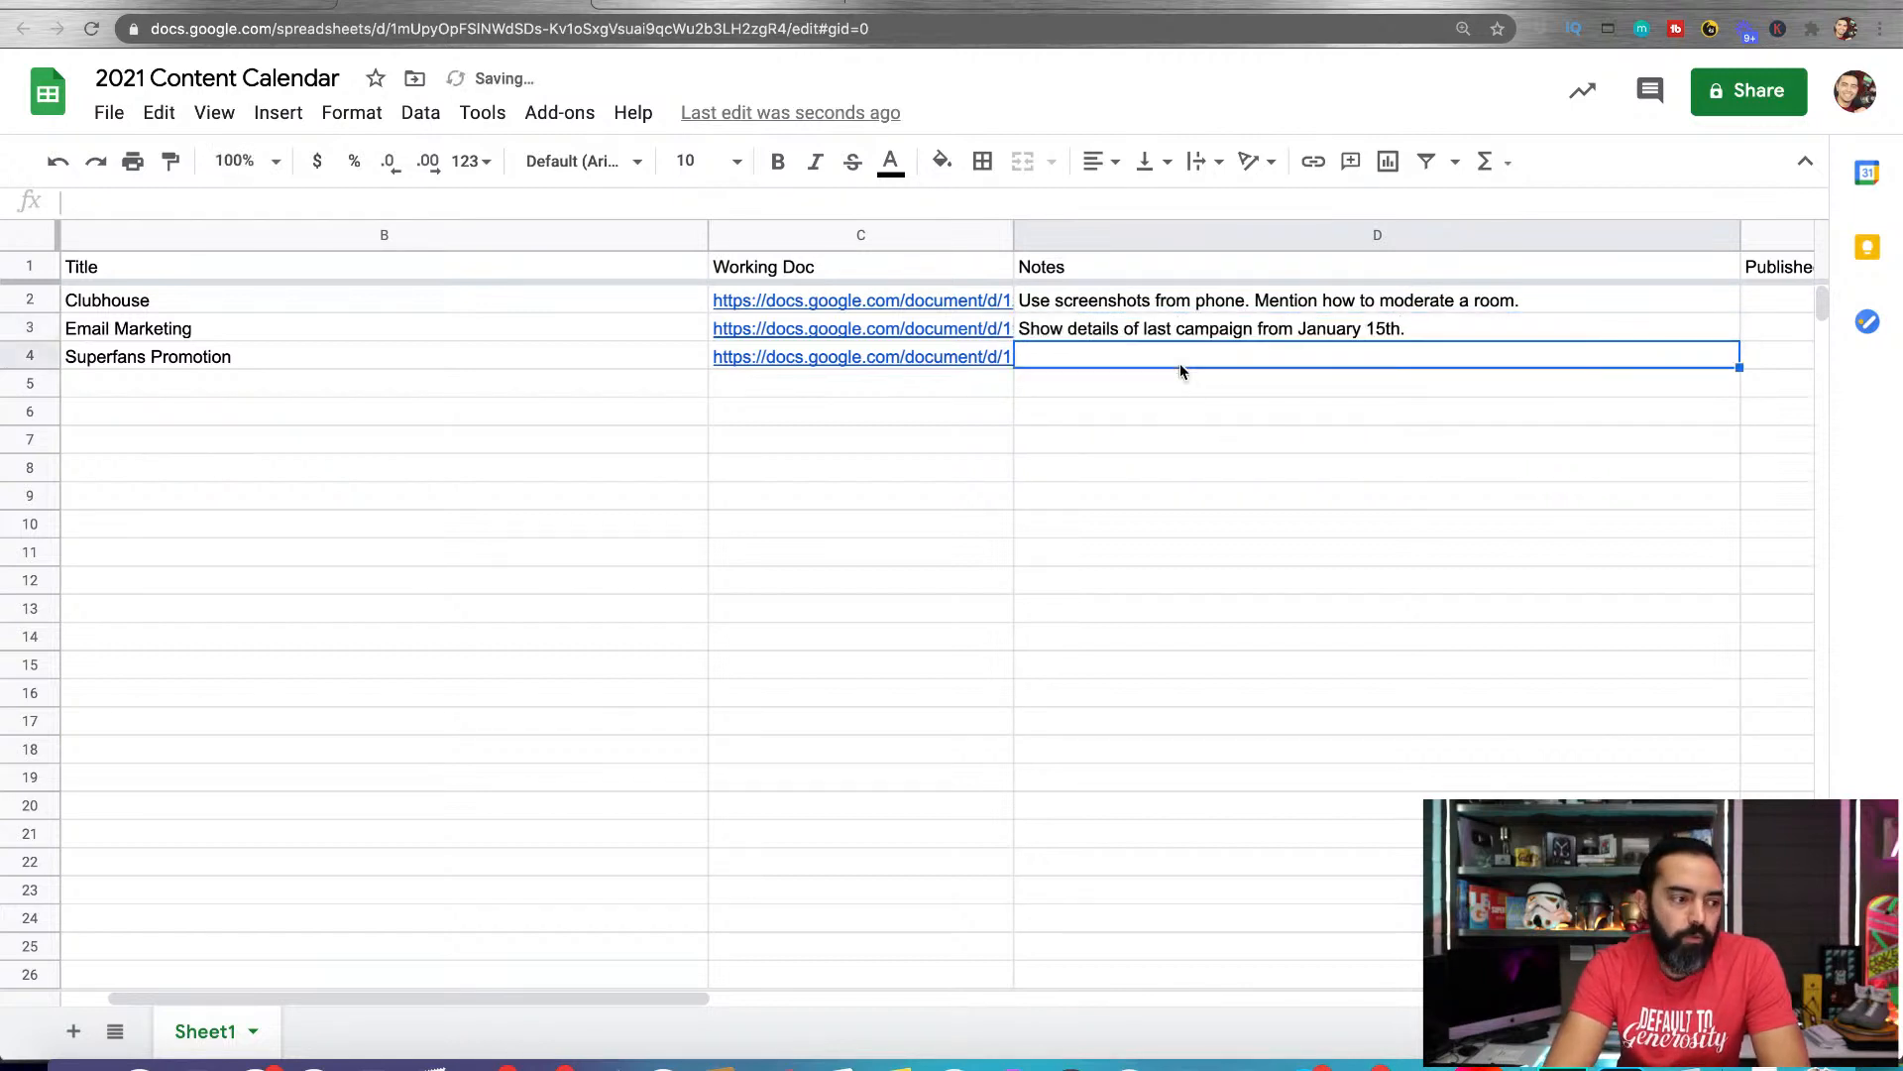
# Open the 1/27/2021 working document from its link in the Clubhouse row
pyautogui.hscroll(-2, 883, 521)
pyautogui.click(760, 410)
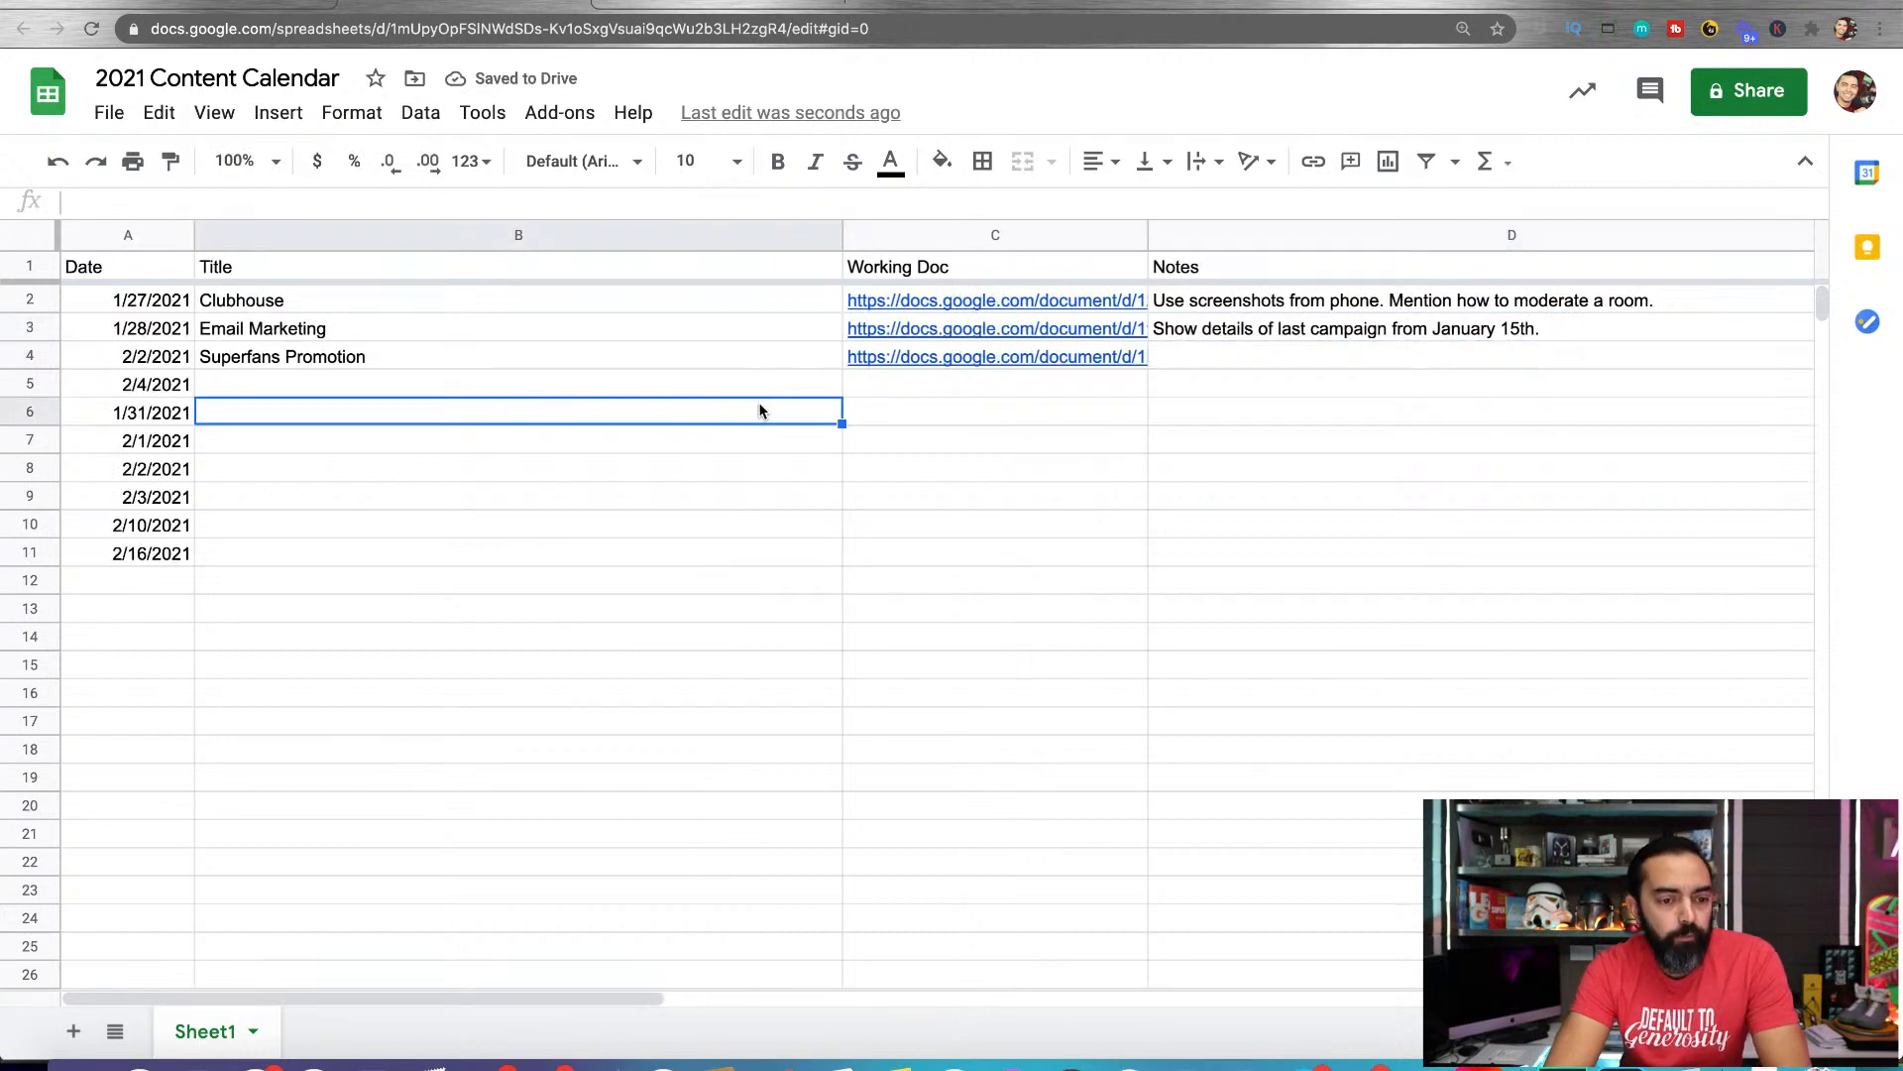
pyautogui.click(424, 307)
pyautogui.click(862, 301)
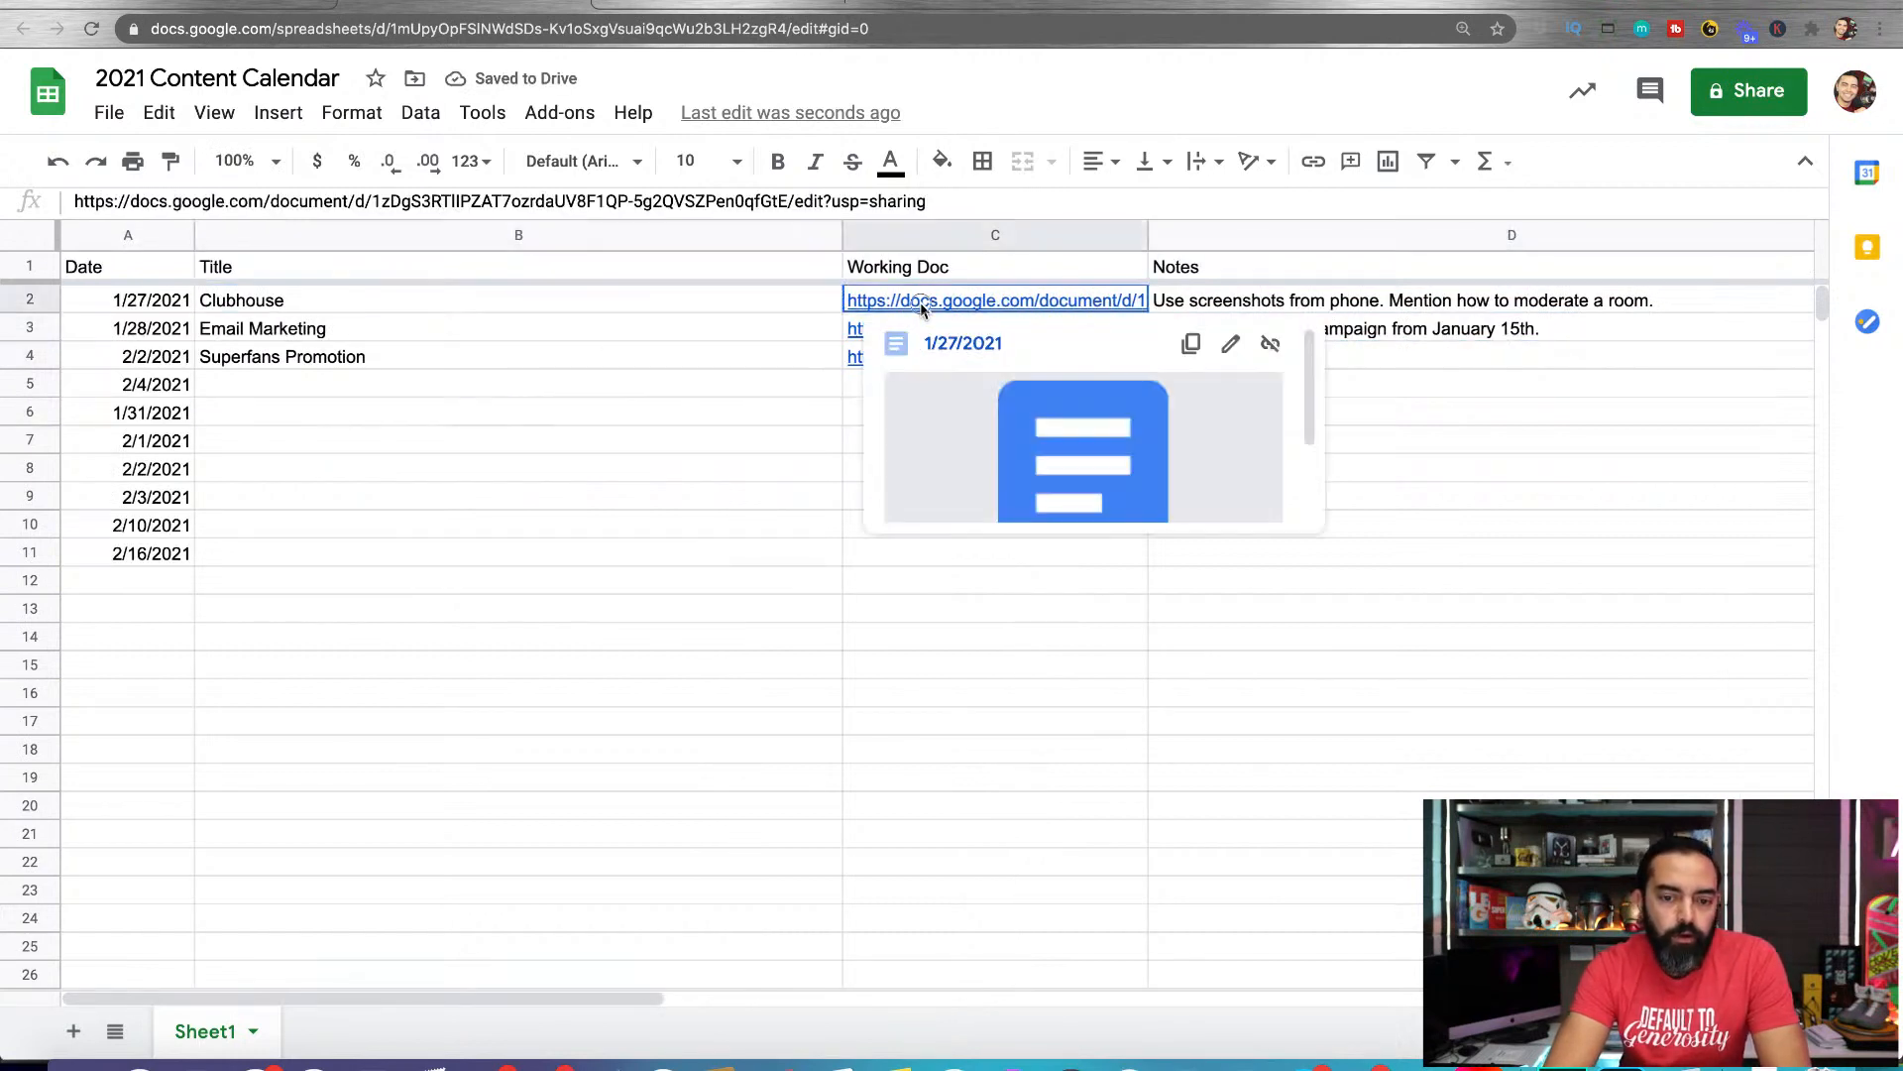
pyautogui.doubleClick(922, 303)
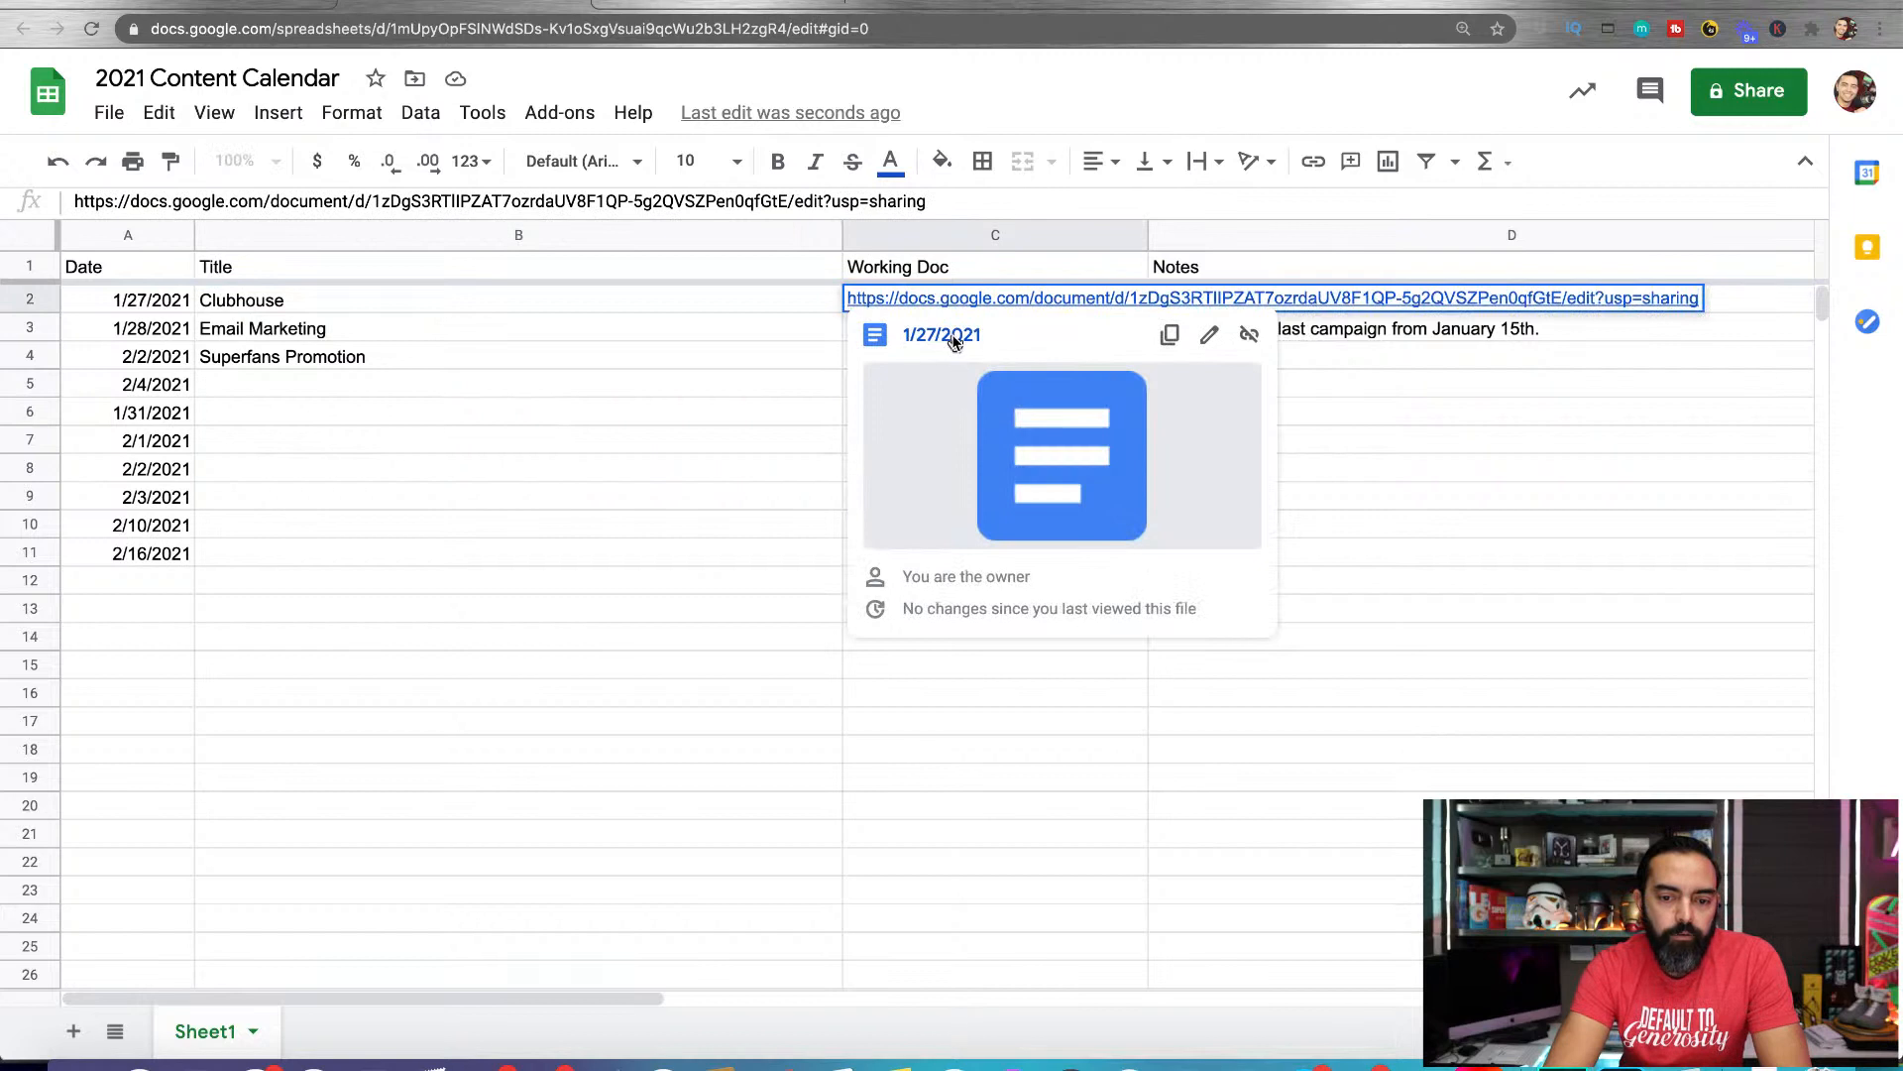
pyautogui.click(953, 338)
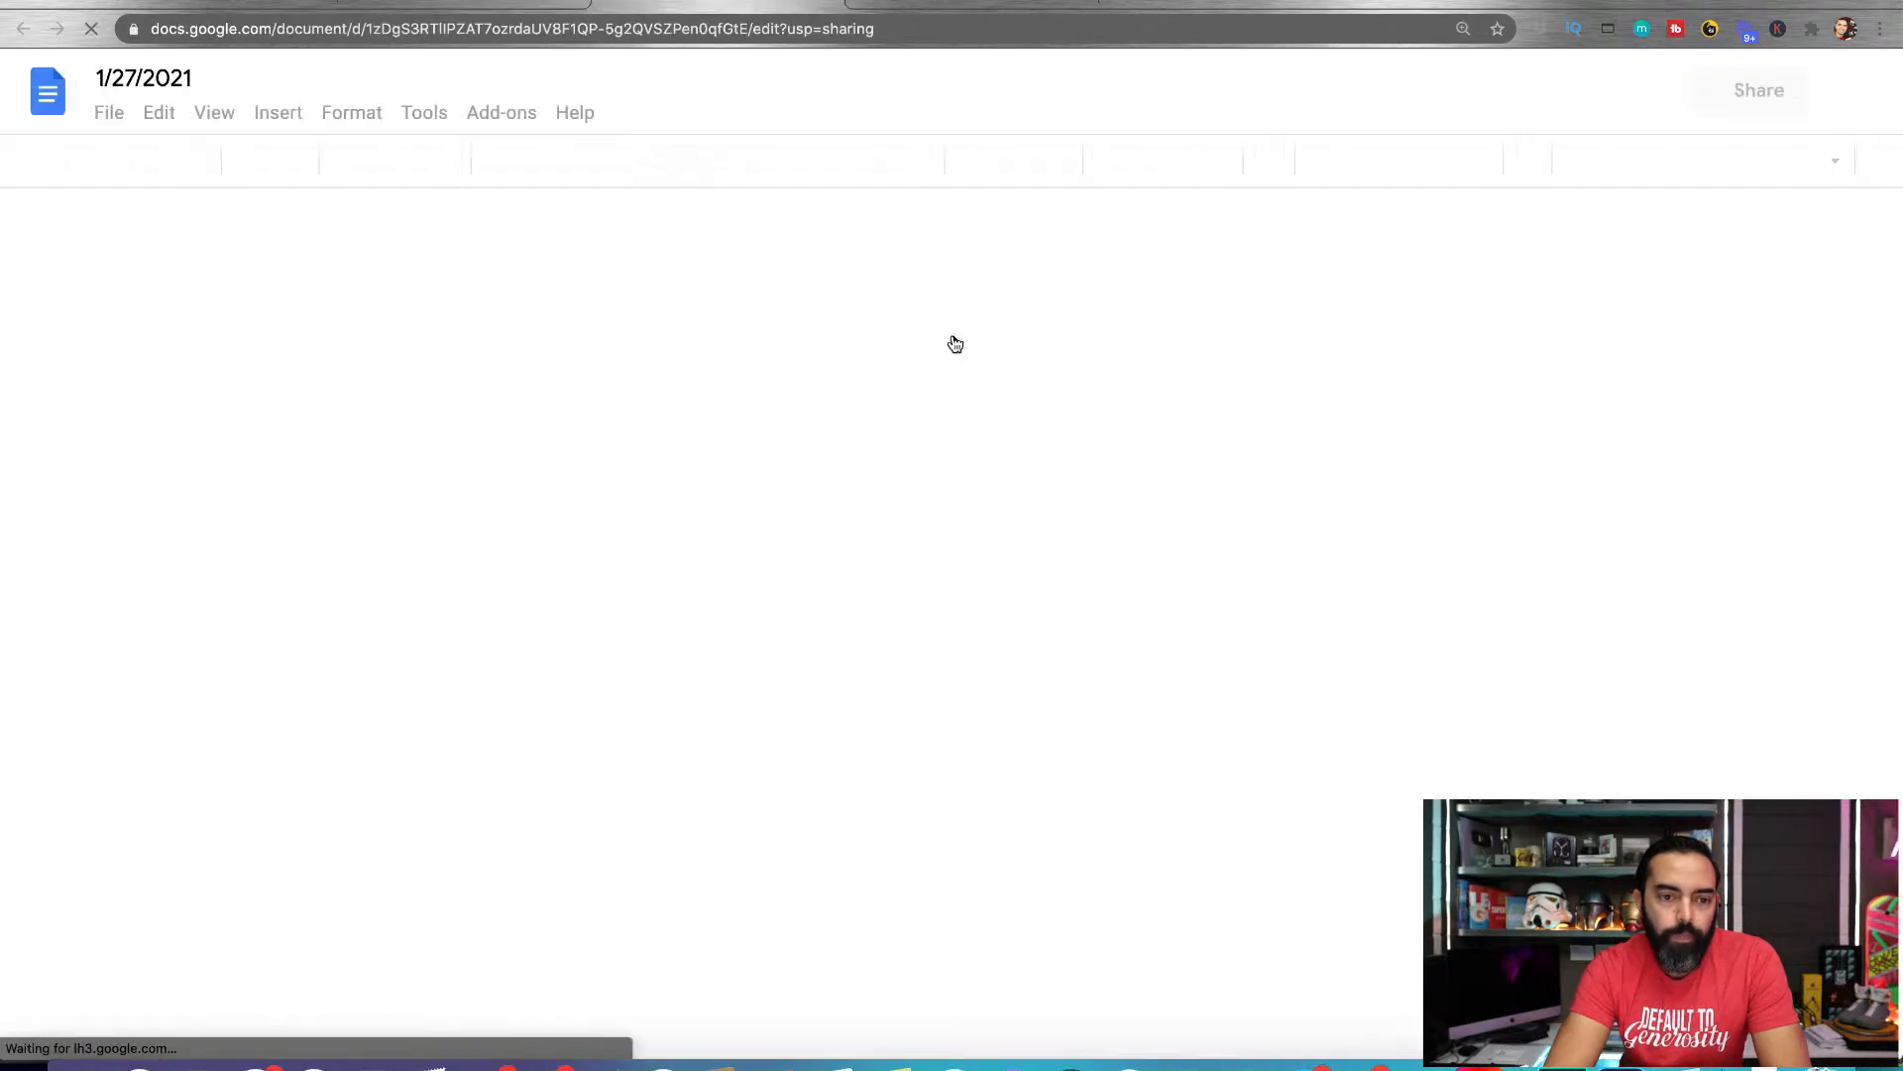
# Rename the document as "1/27/2021 - Clubhouse" and return to its body
pyautogui.click(198, 79)
pyautogui.write('- Clu')
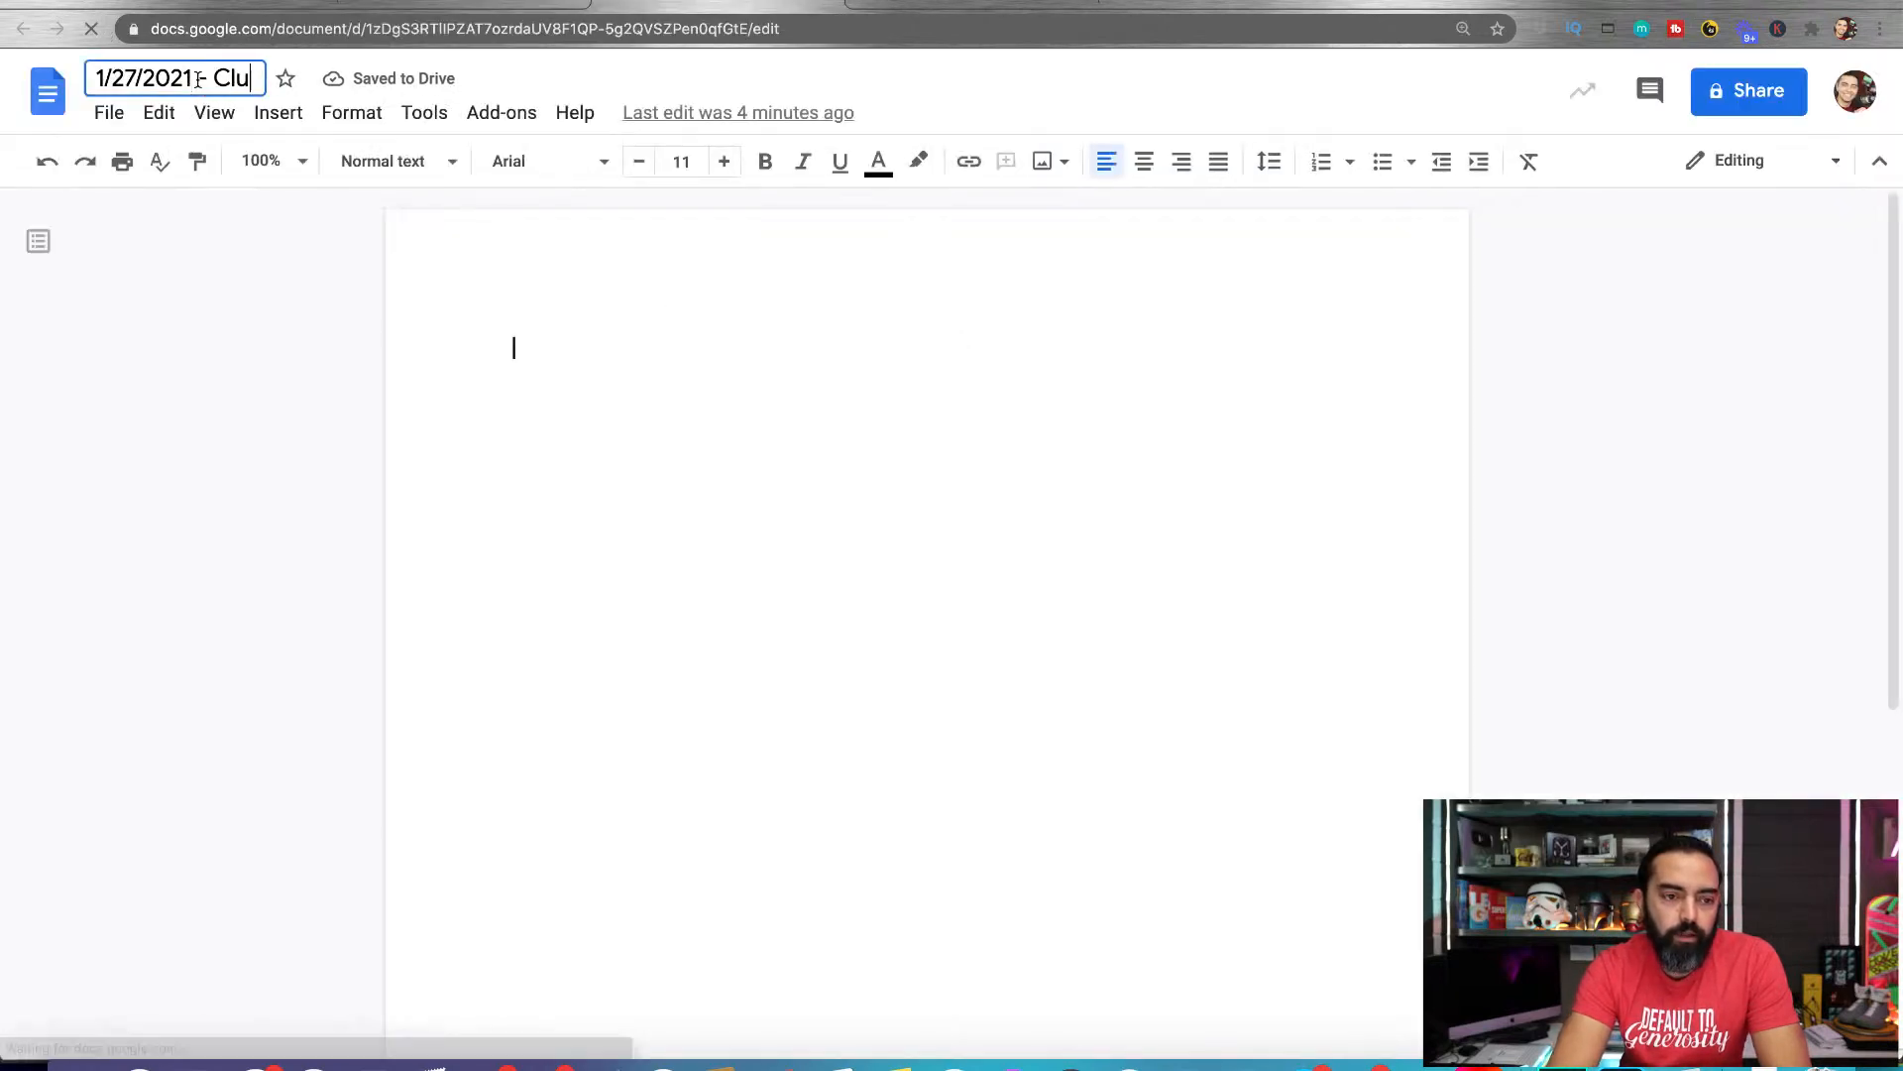
pyautogui.write('bhouse')
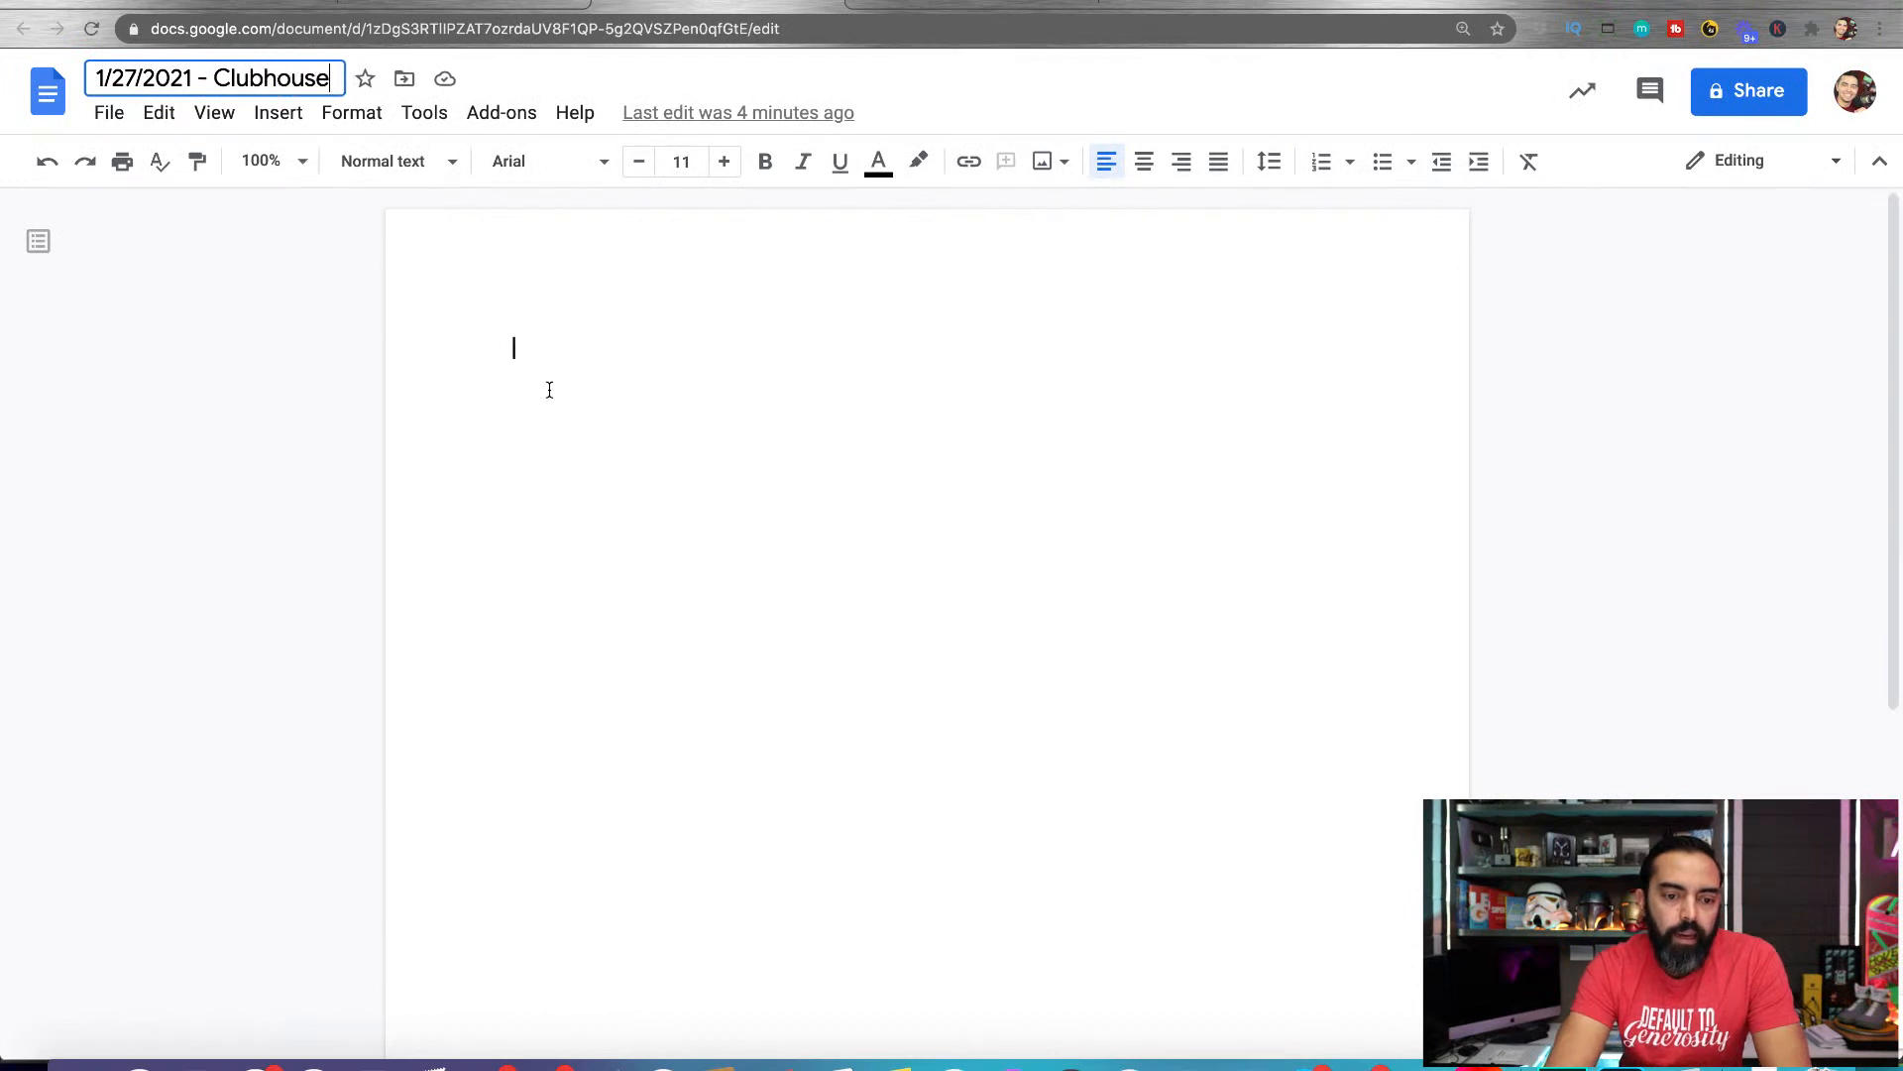
pyautogui.click(550, 389)
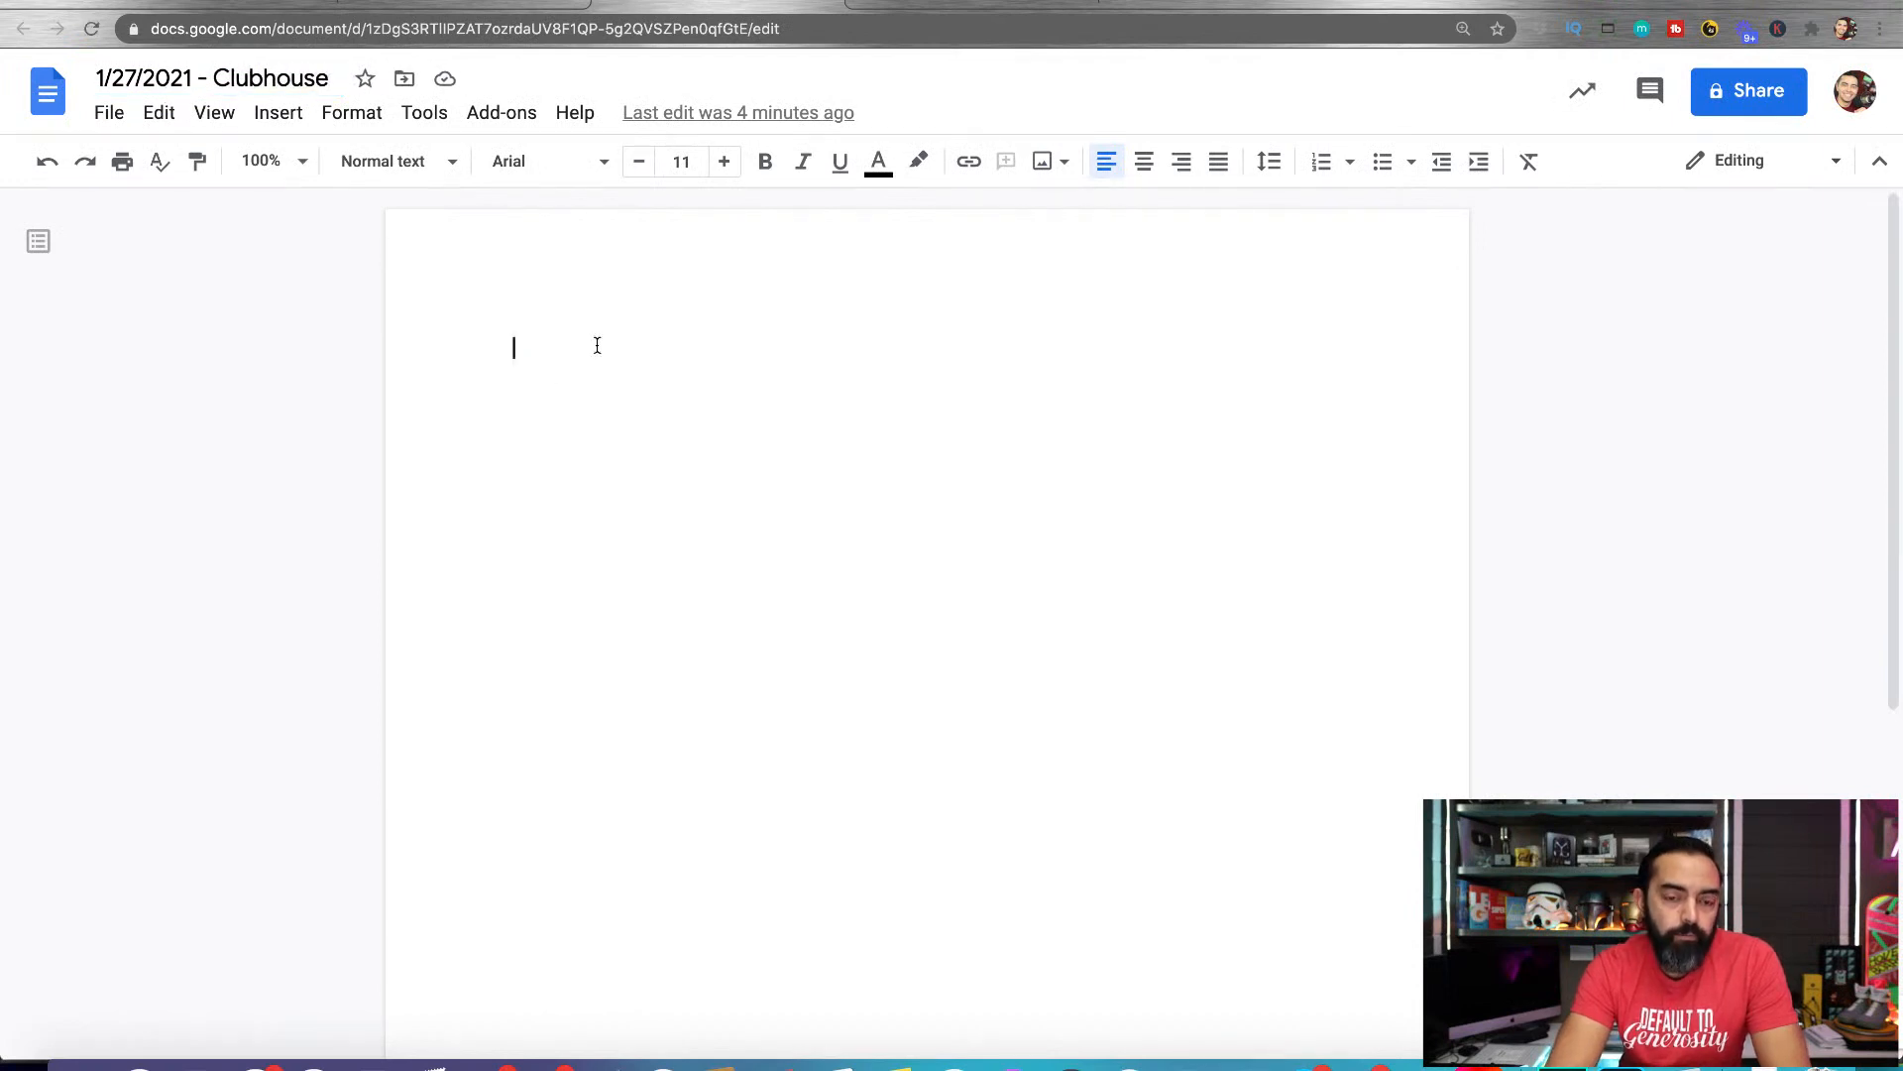
# Start a bulleted list with "Show examples from phone" and "Ask friends to share their #1 tip about Clubhouse"
pyautogui.click(1380, 172)
pyautogui.write('Show e')
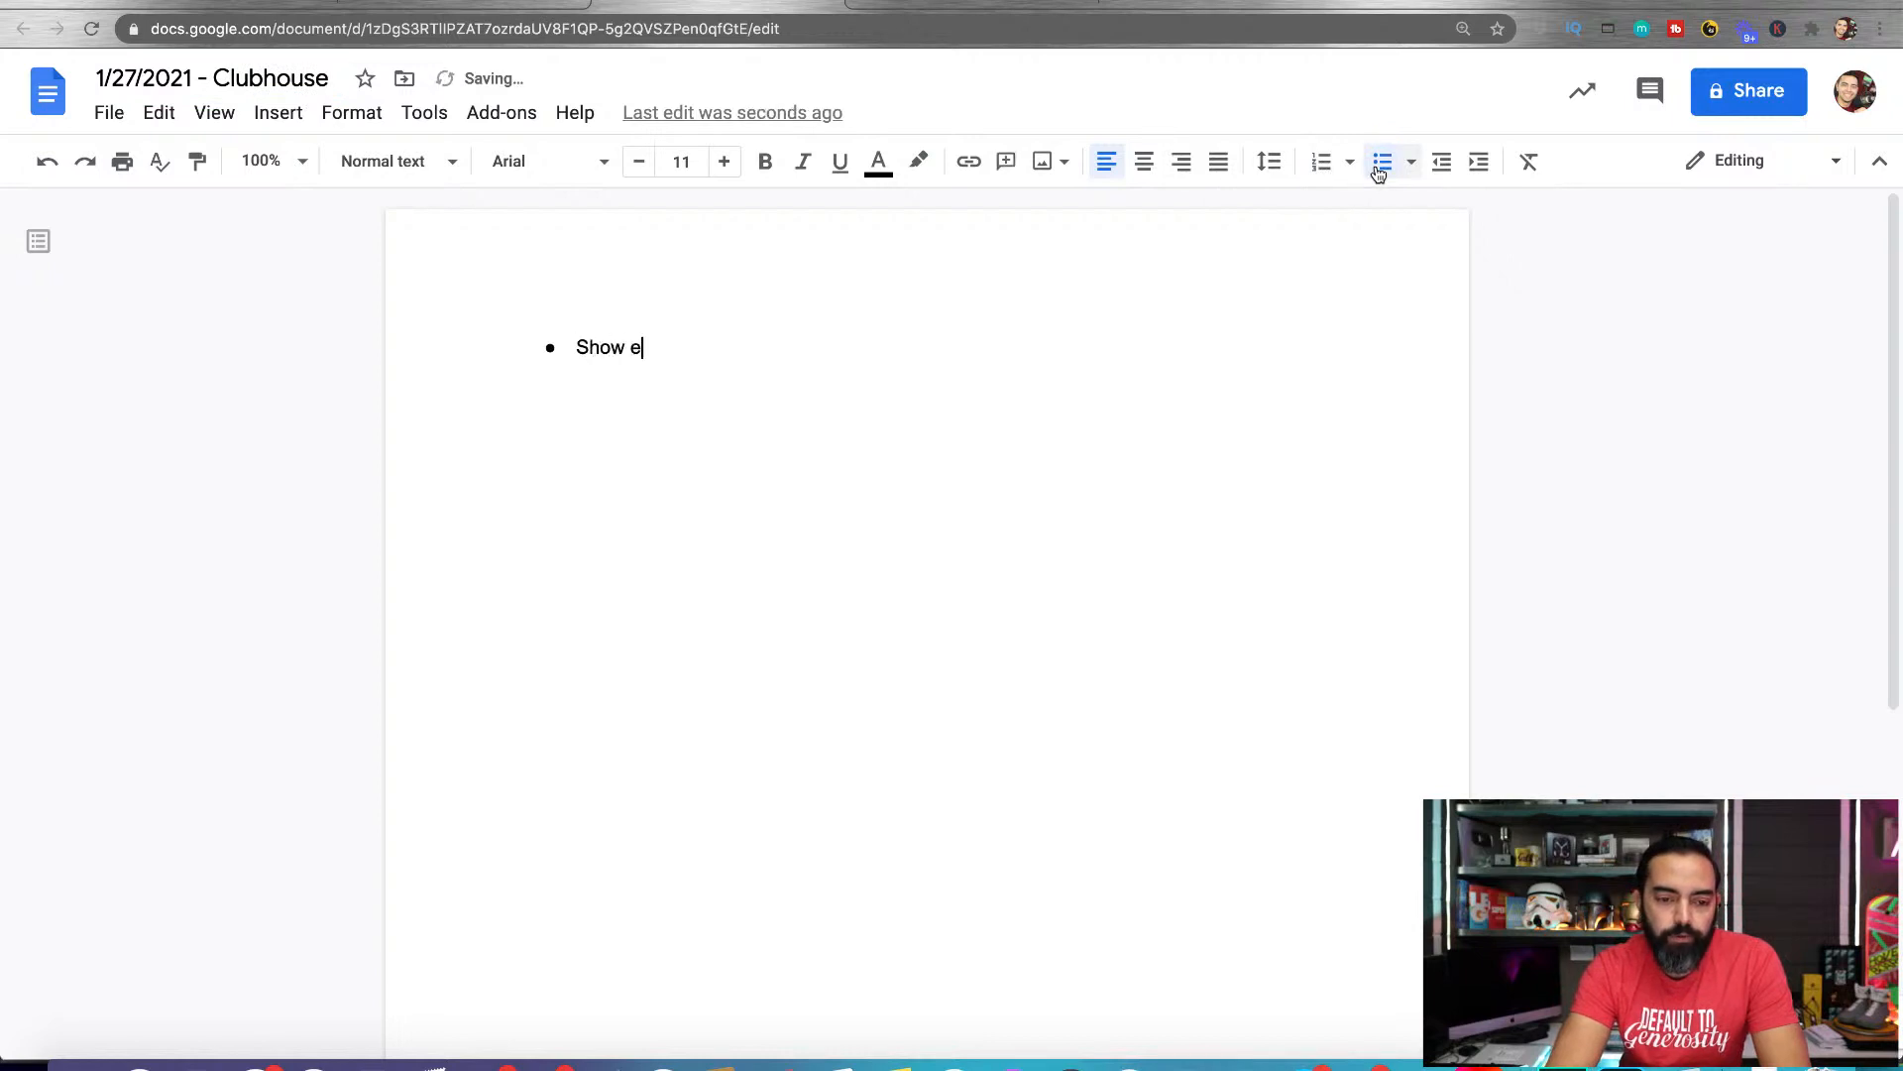
pyautogui.write('xamples from phone ')
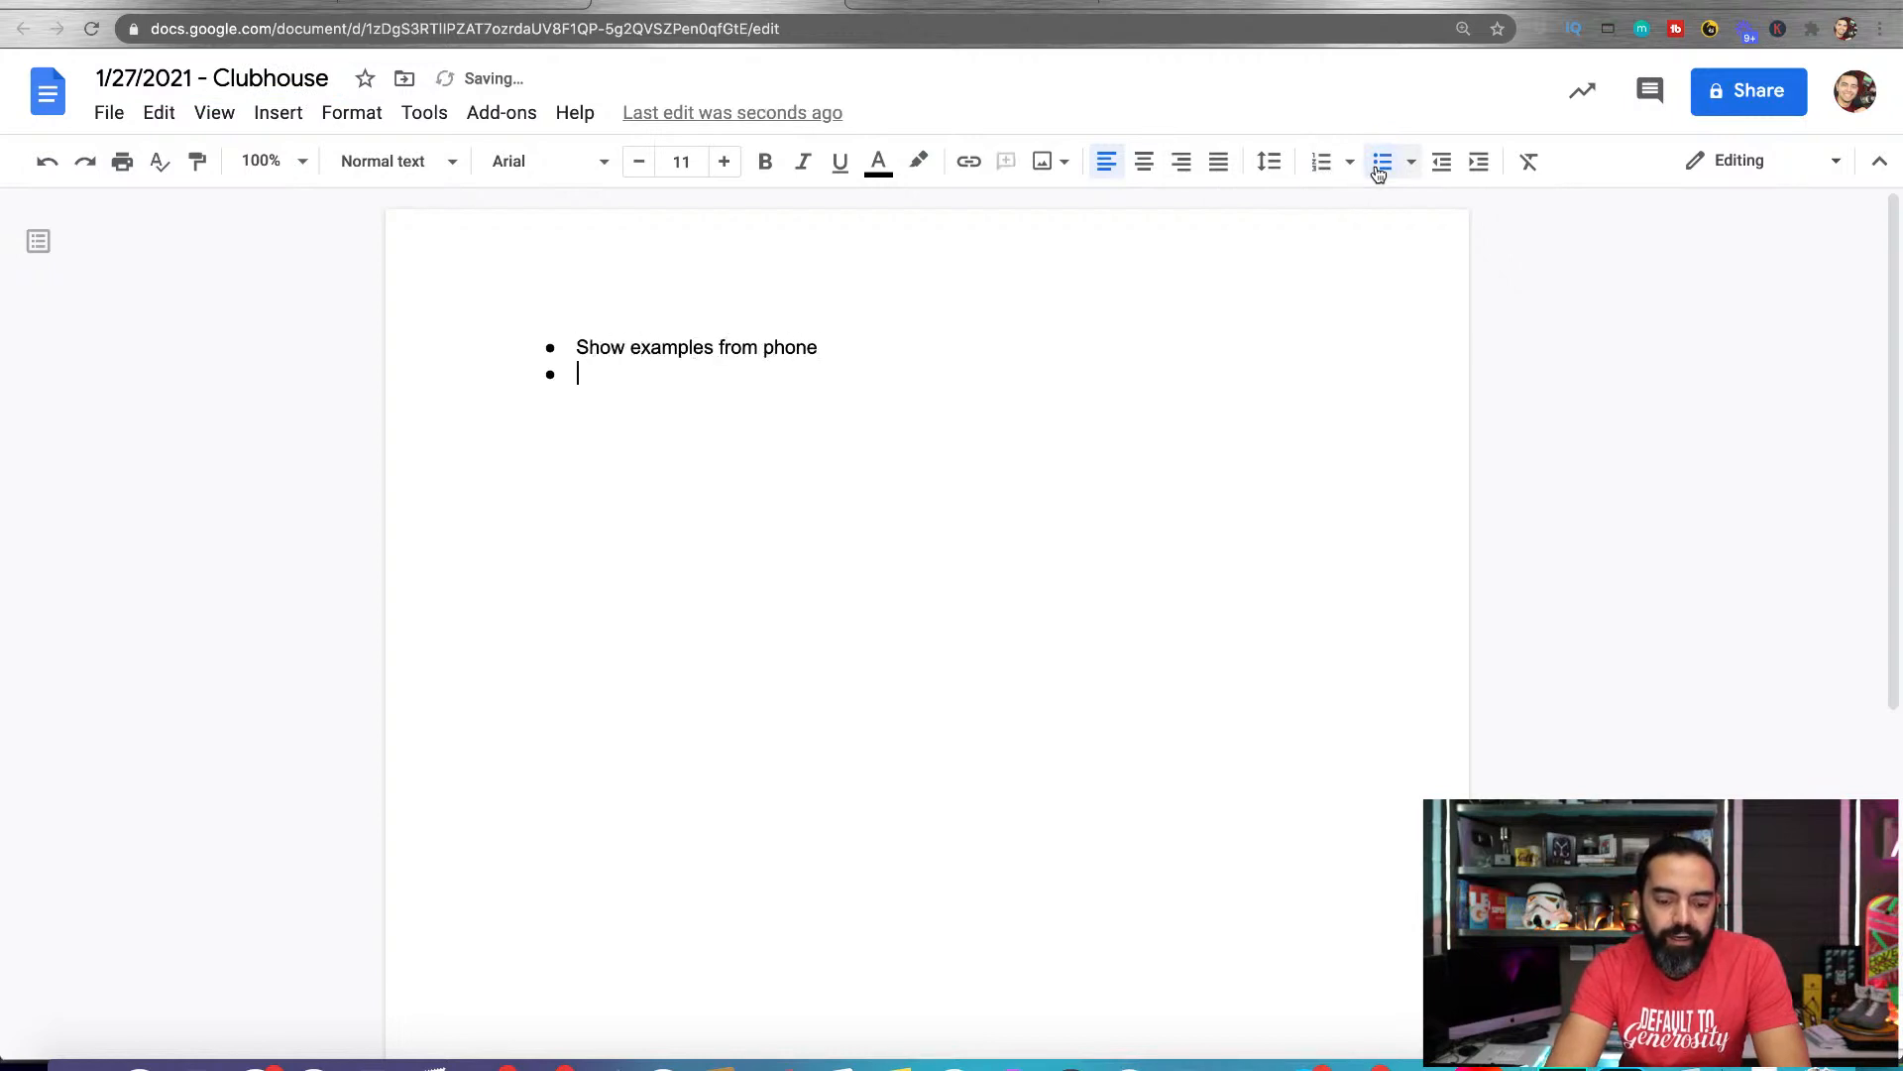
pyautogui.write('Ask fri')
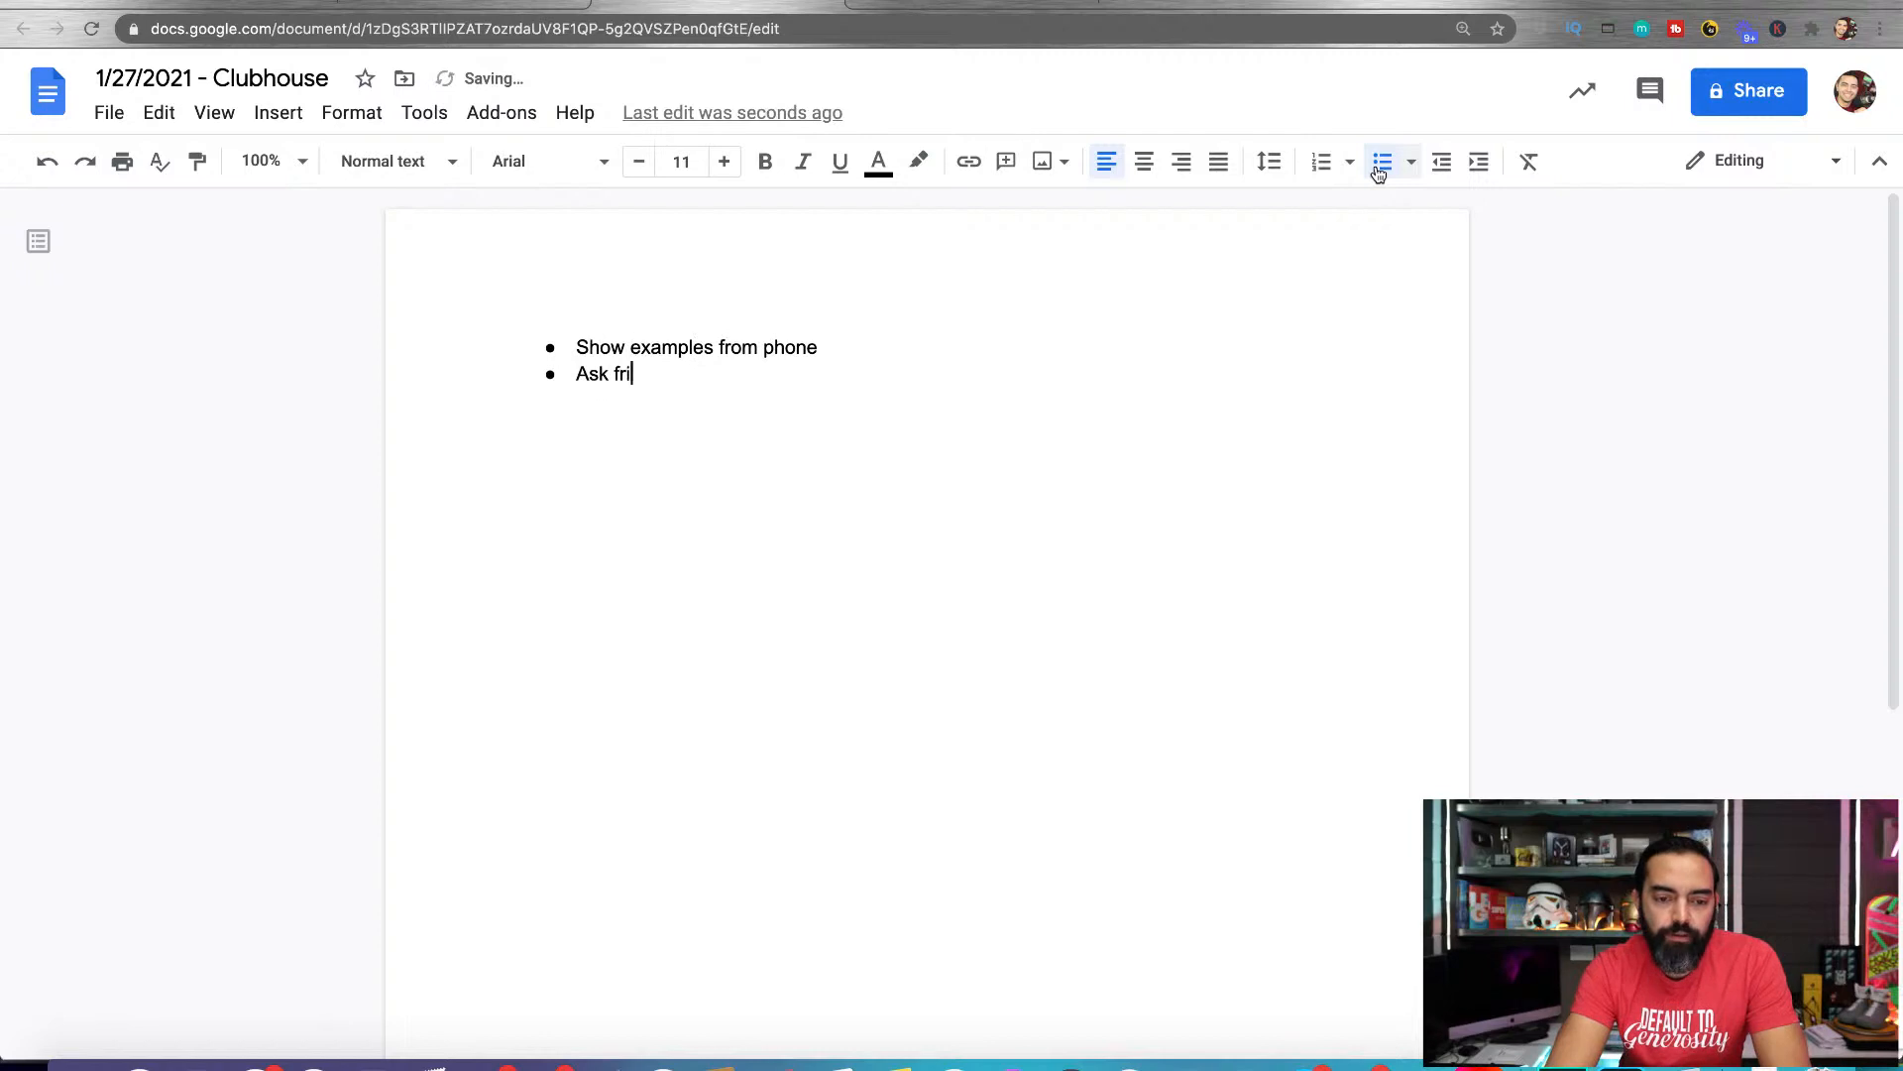
pyautogui.write('ends to share their #')
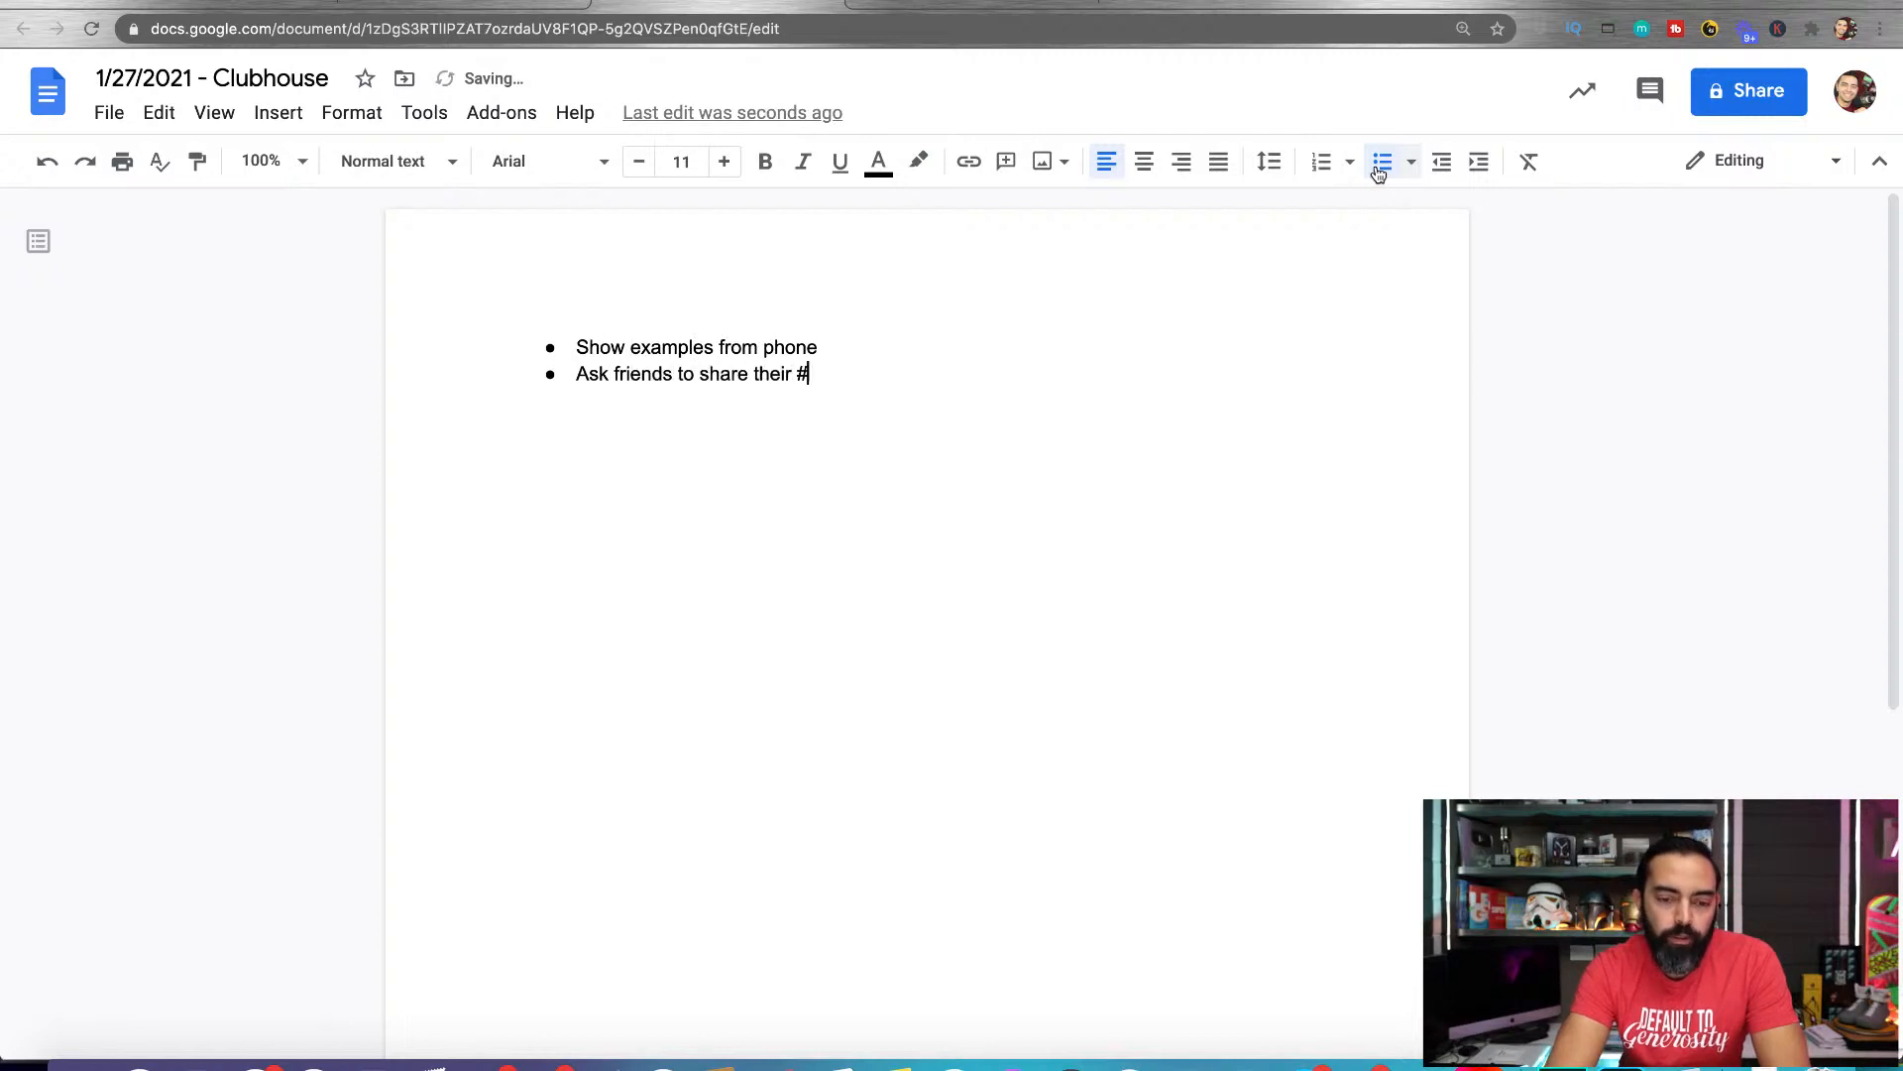
pyautogui.write('1 tip about Clibhous')
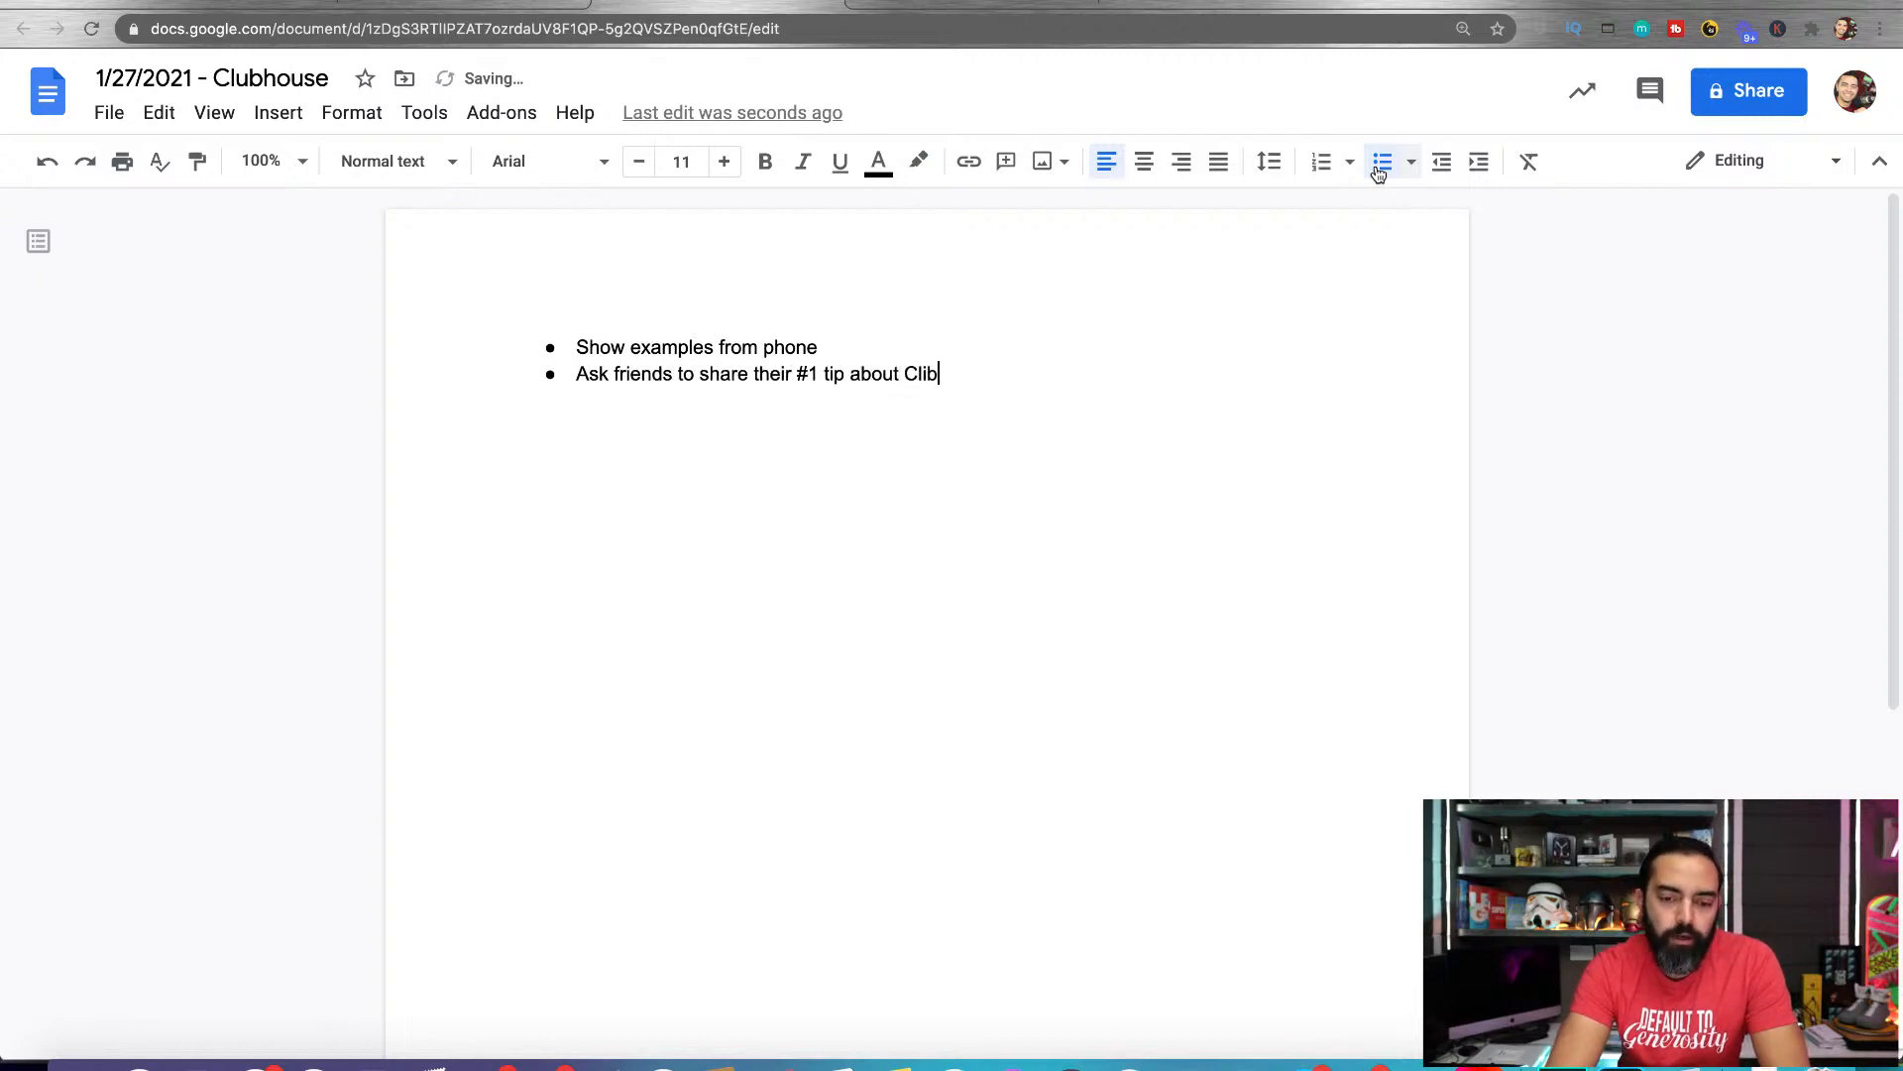
pyautogui.press('BackSpace')
pyautogui.press('BackSpace')
pyautogui.press('BackSpace')
pyautogui.press('BackSpace')
pyautogui.press('BackSpace')
pyautogui.press('BackSpace')
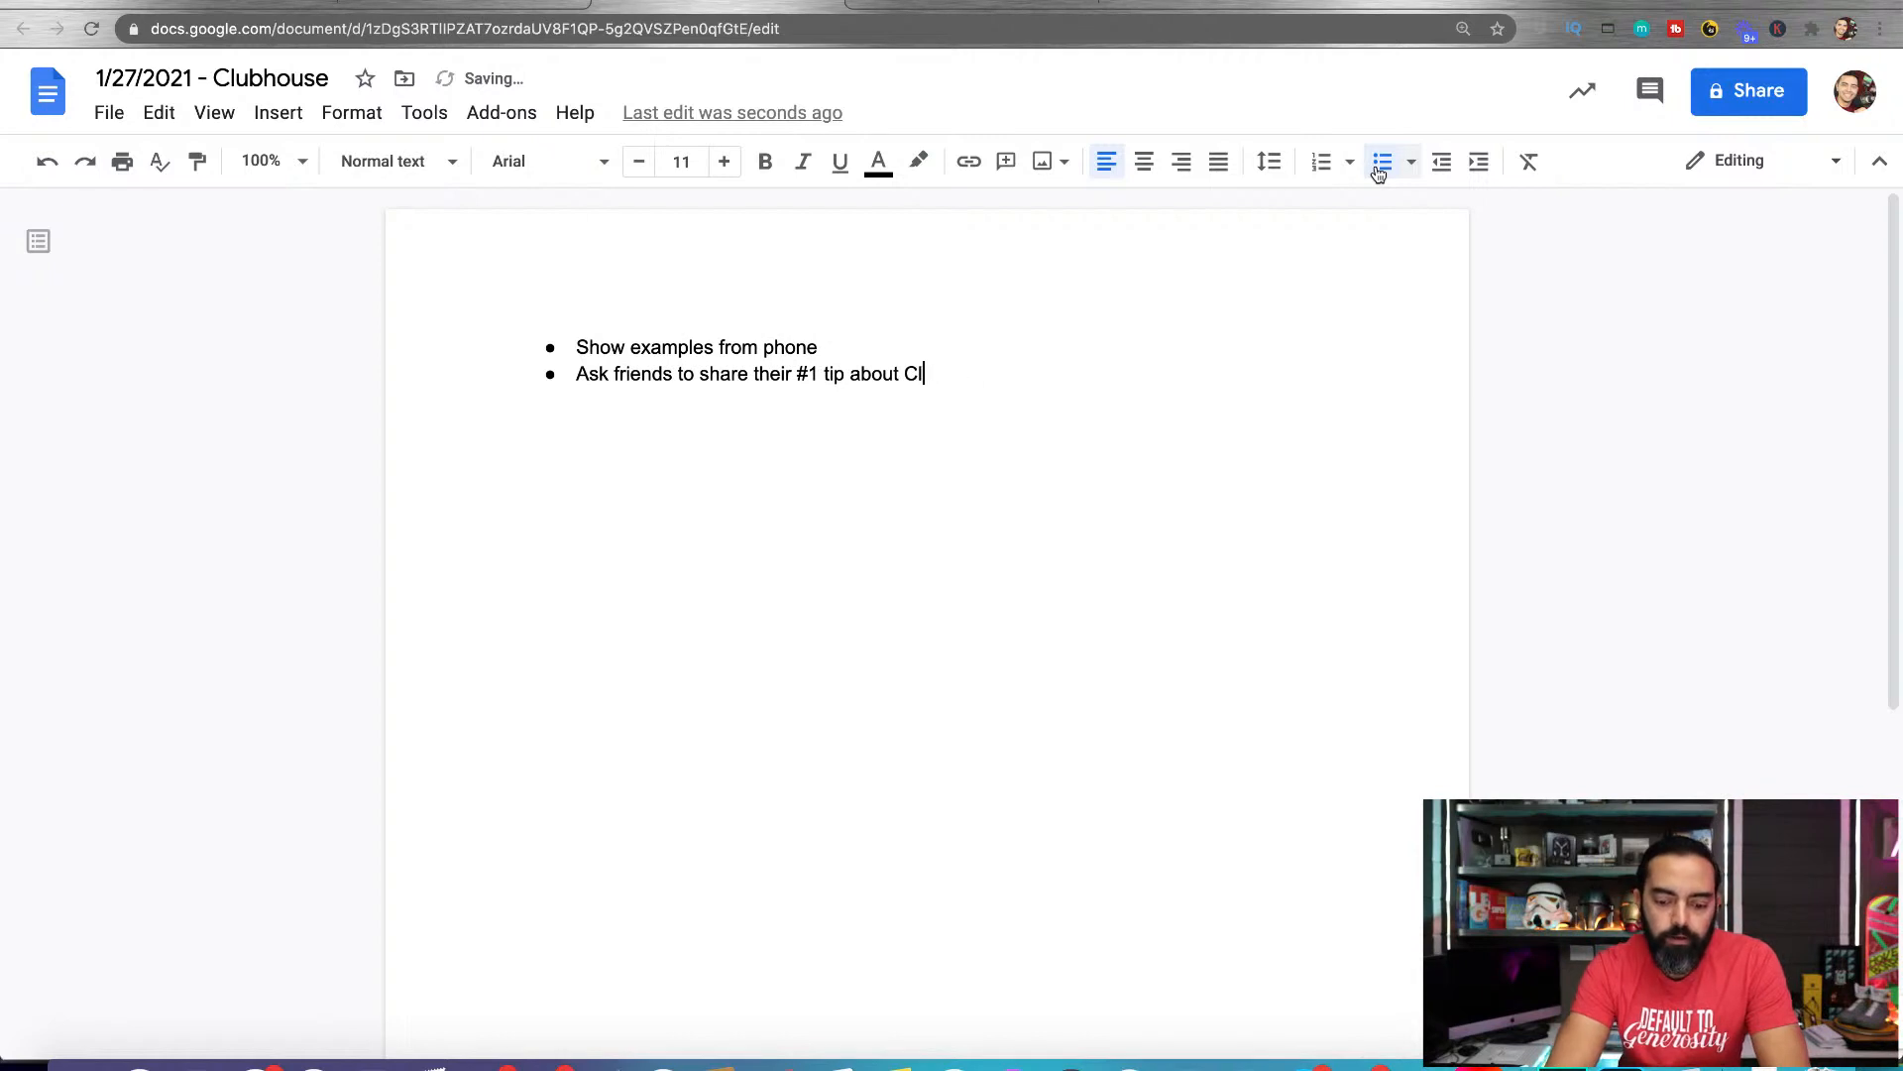
pyautogui.write('ubhouse')
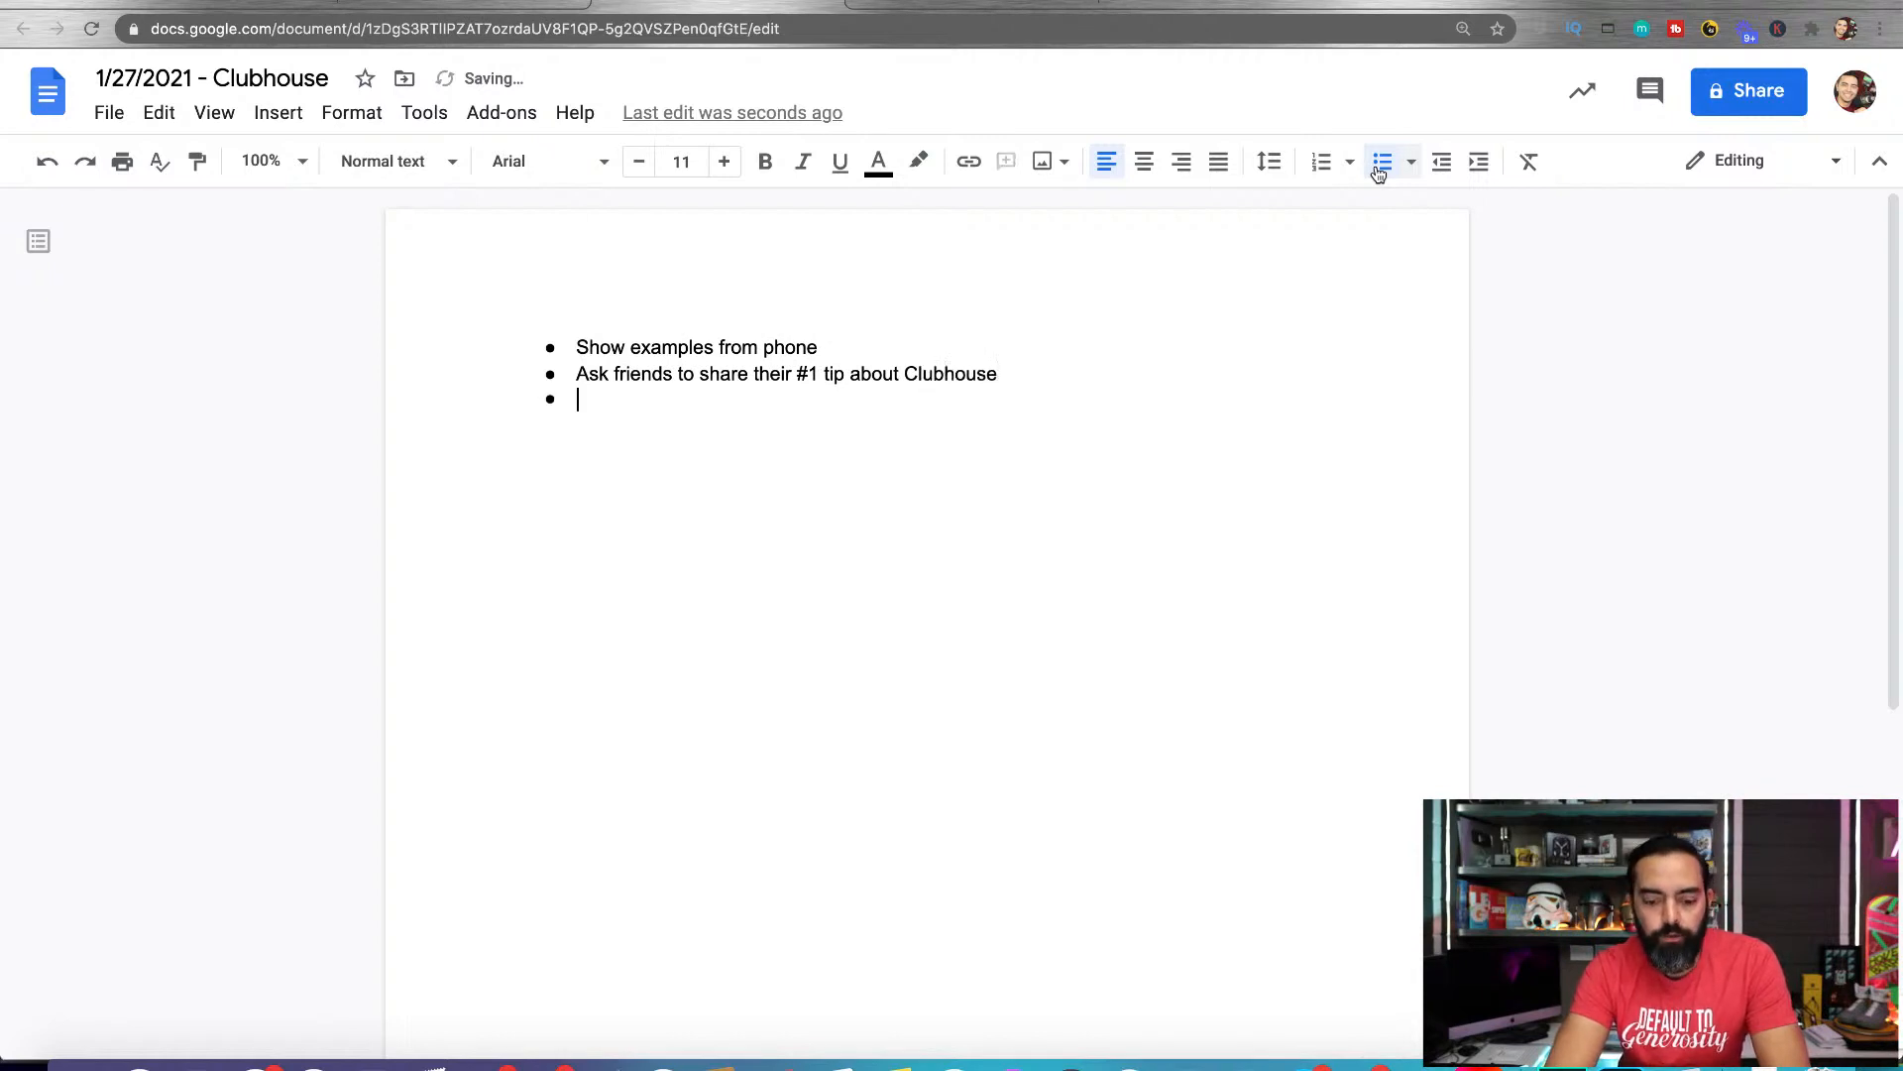
# Add a third bullet reading "Share how to start and moderate a room"
pyautogui.write('S')
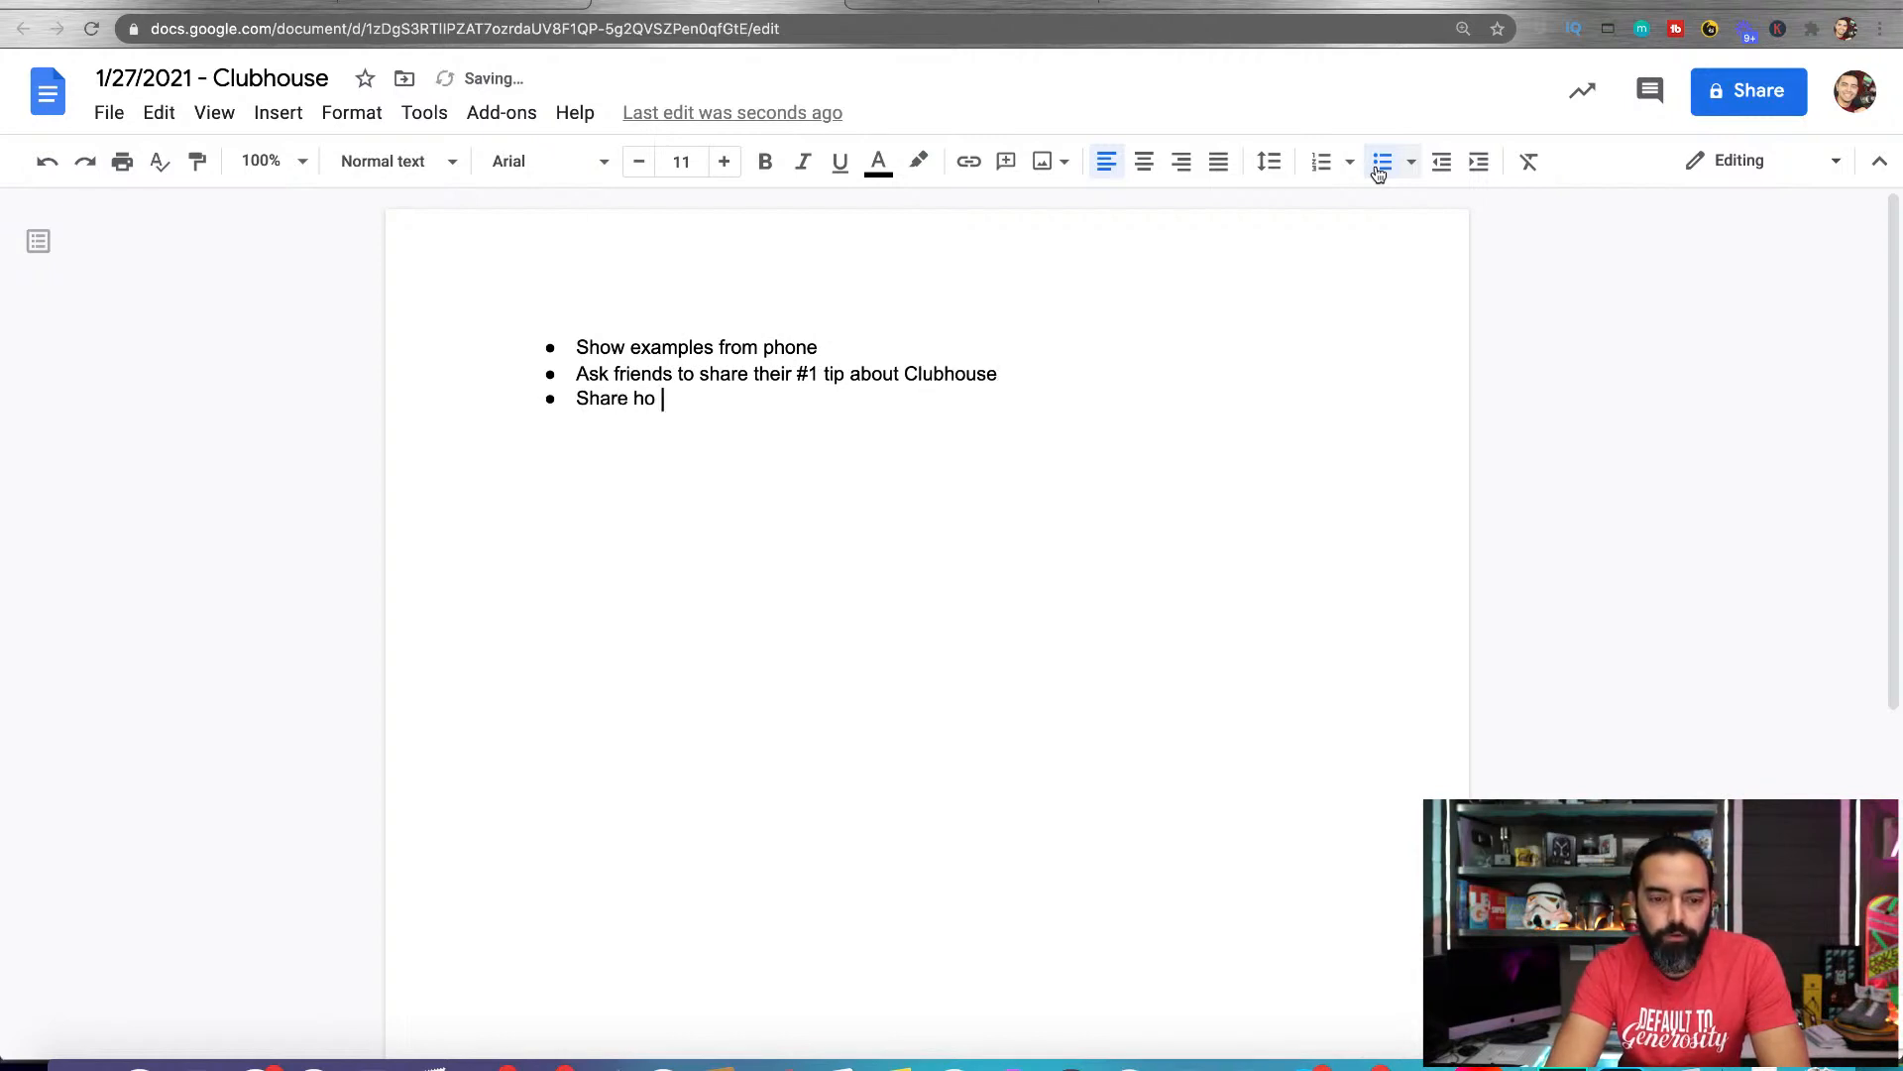
pyautogui.write('hare how to start')
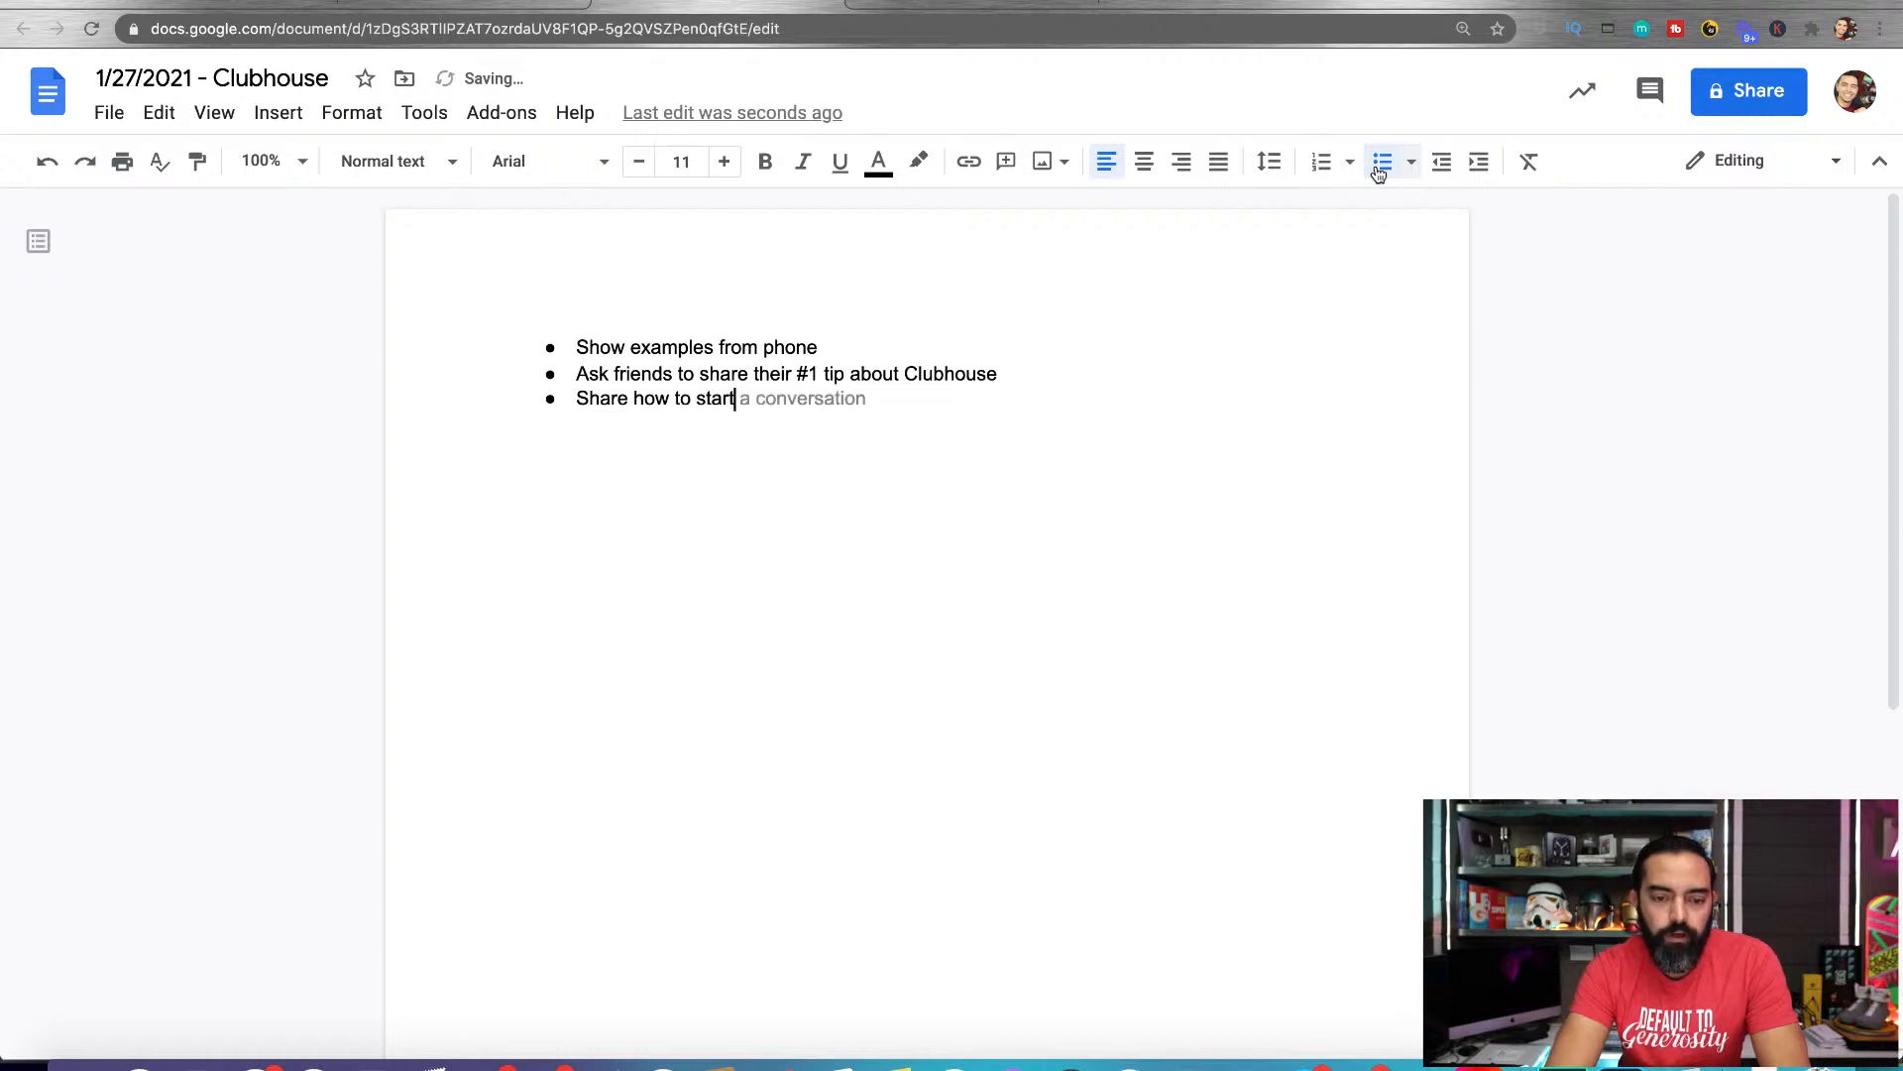
pyautogui.write(' and moderat')
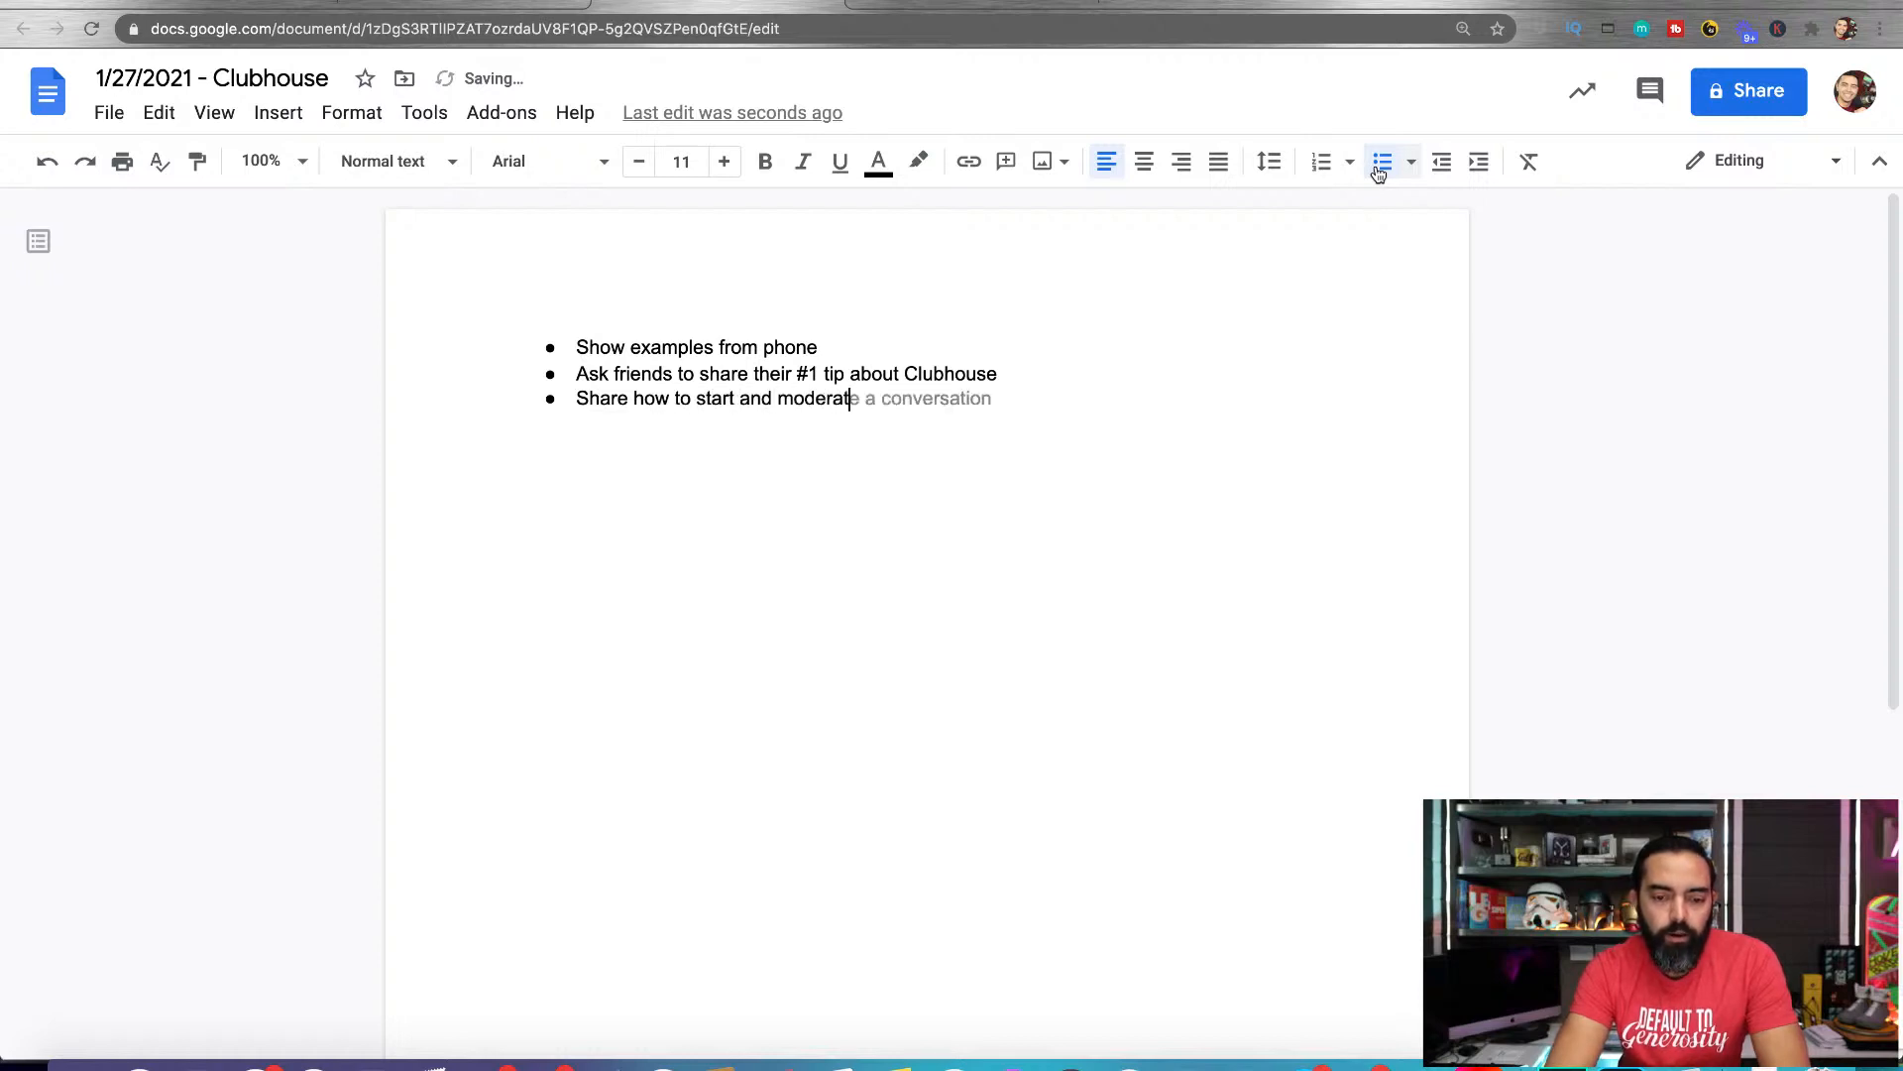
pyautogui.write('e a room')
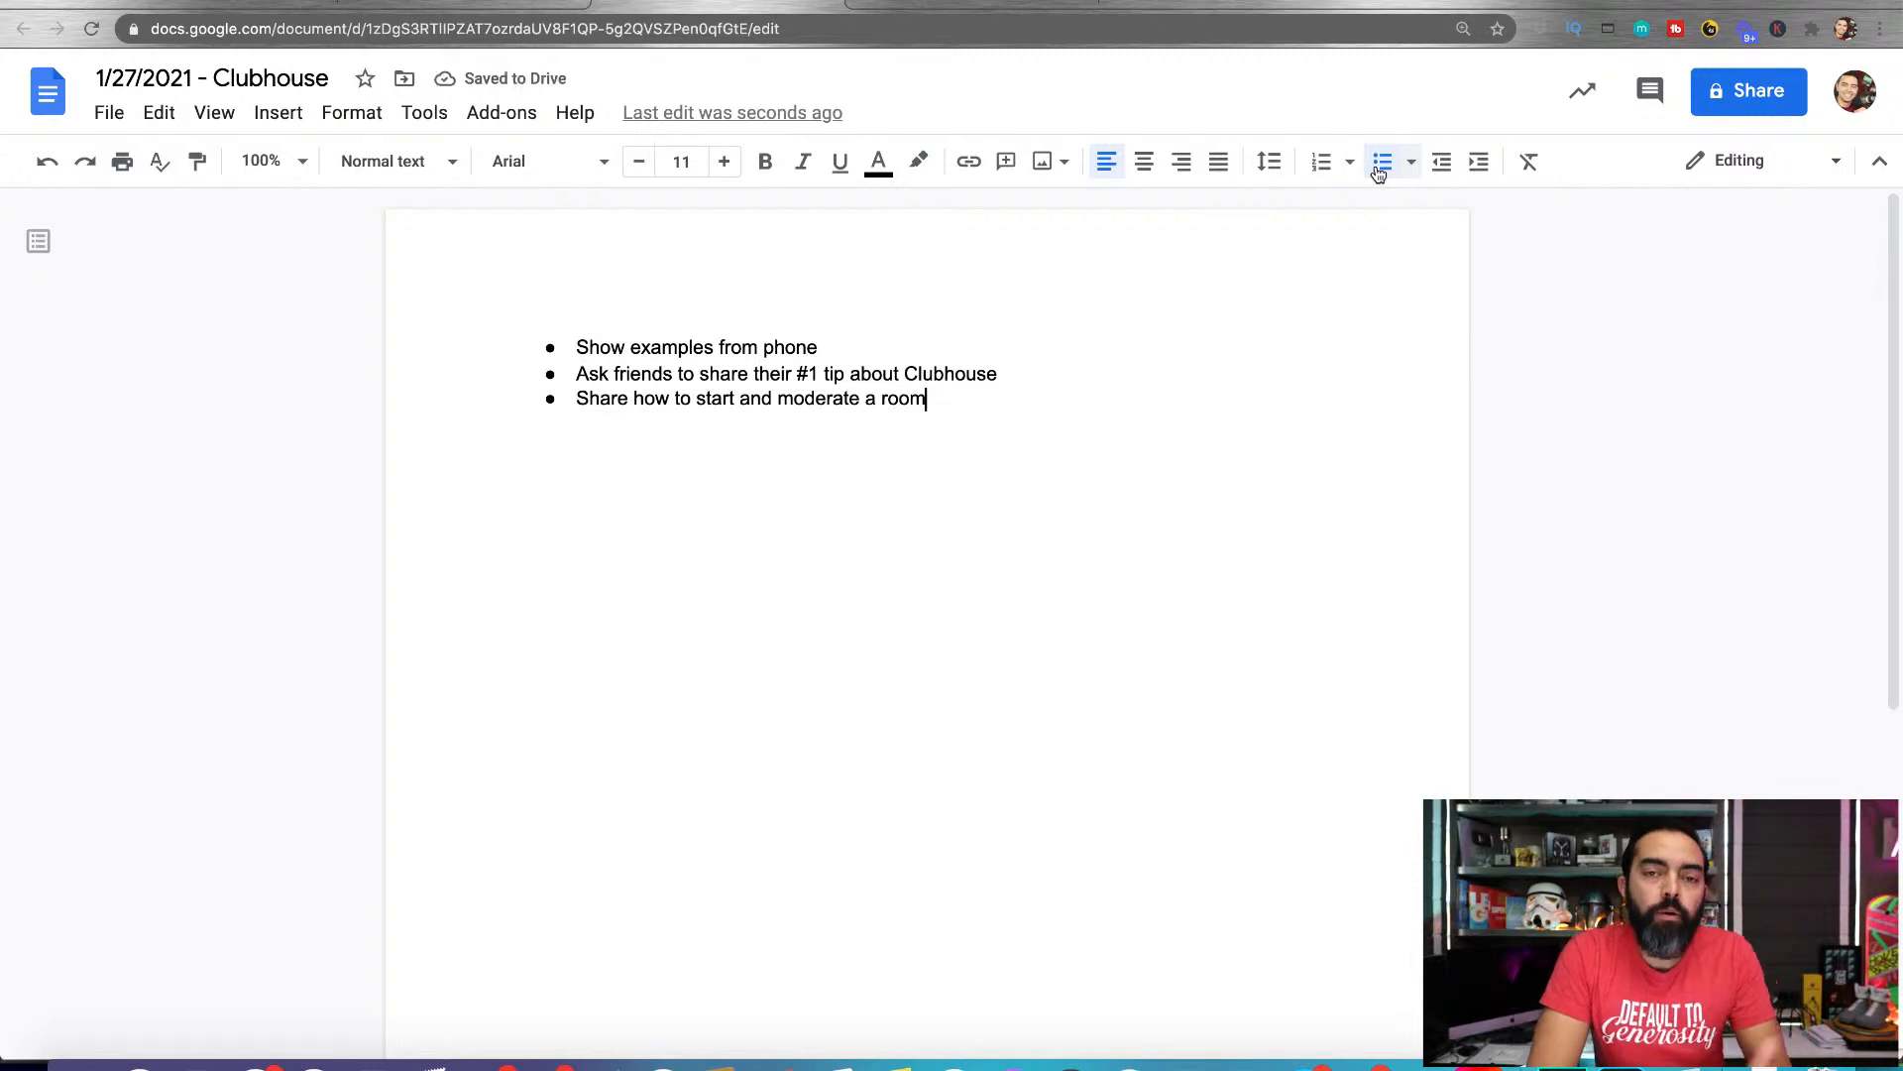
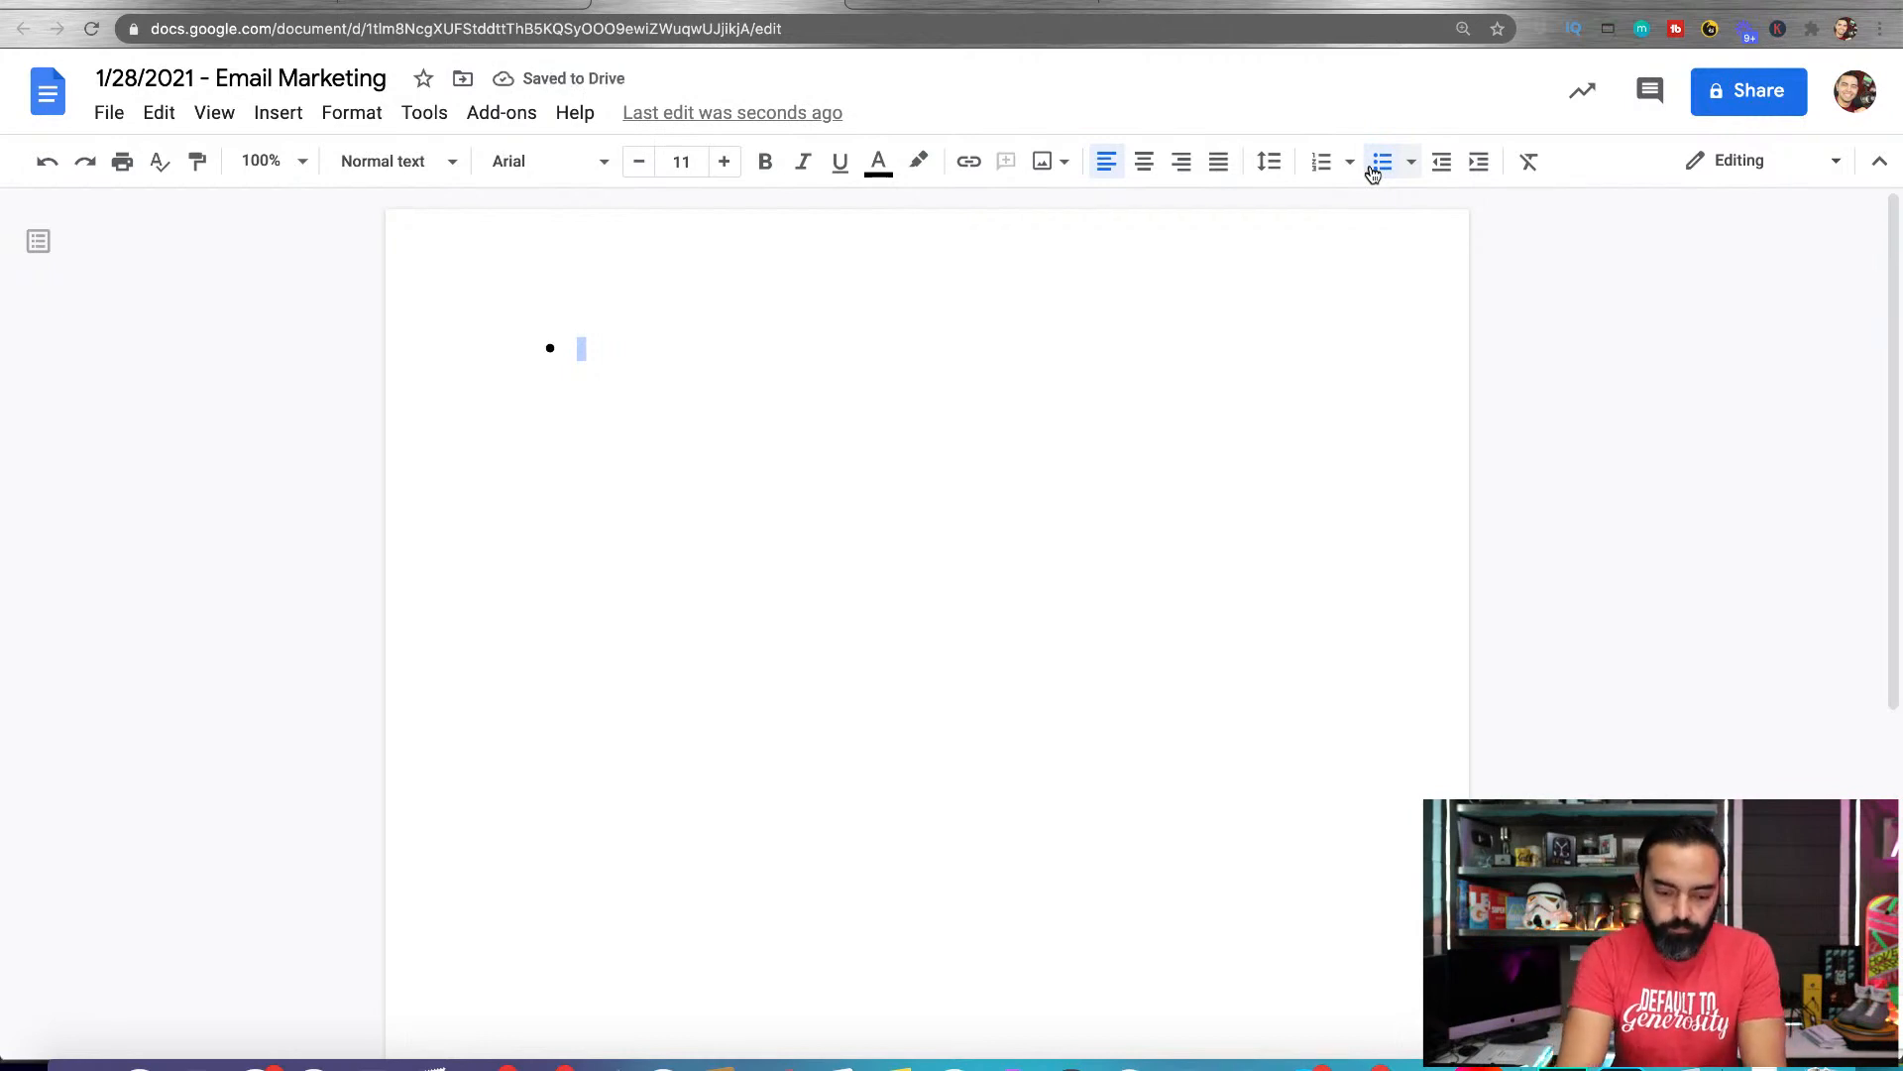
# Enter the first bullet as "Email Marketing Subject Lines (mention how important they are)"
pyautogui.write('Email Marekt')
pyautogui.press('BackSpace')
pyautogui.press('BackSpace')
pyautogui.write('keting wit')
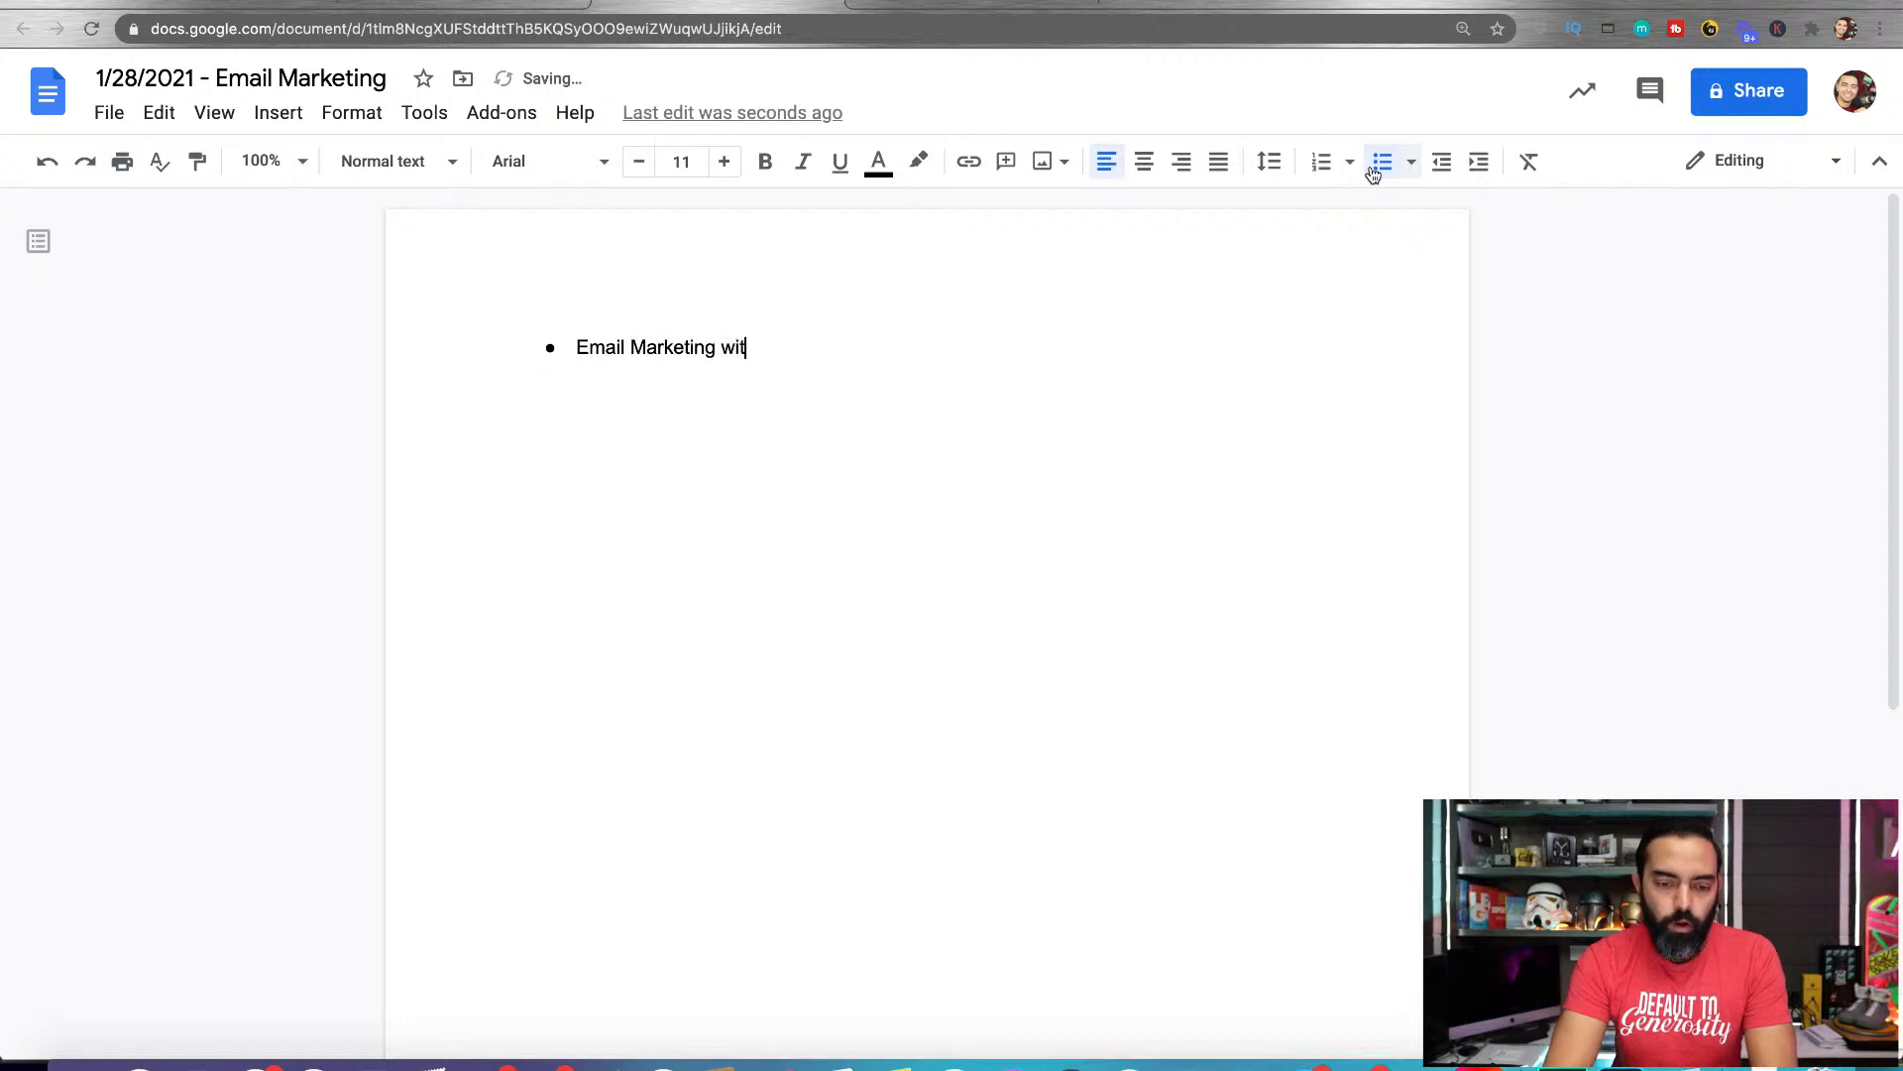
pyautogui.press('BackSpace')
pyautogui.write('Subject Lines (mention how important they are)')
pyautogui.press('Return')
# Add a second bullet reading "Tell story about failed campaign from last year"
pyautogui.write('Tell story about failed campaign from last year')
pyautogui.press('Return')
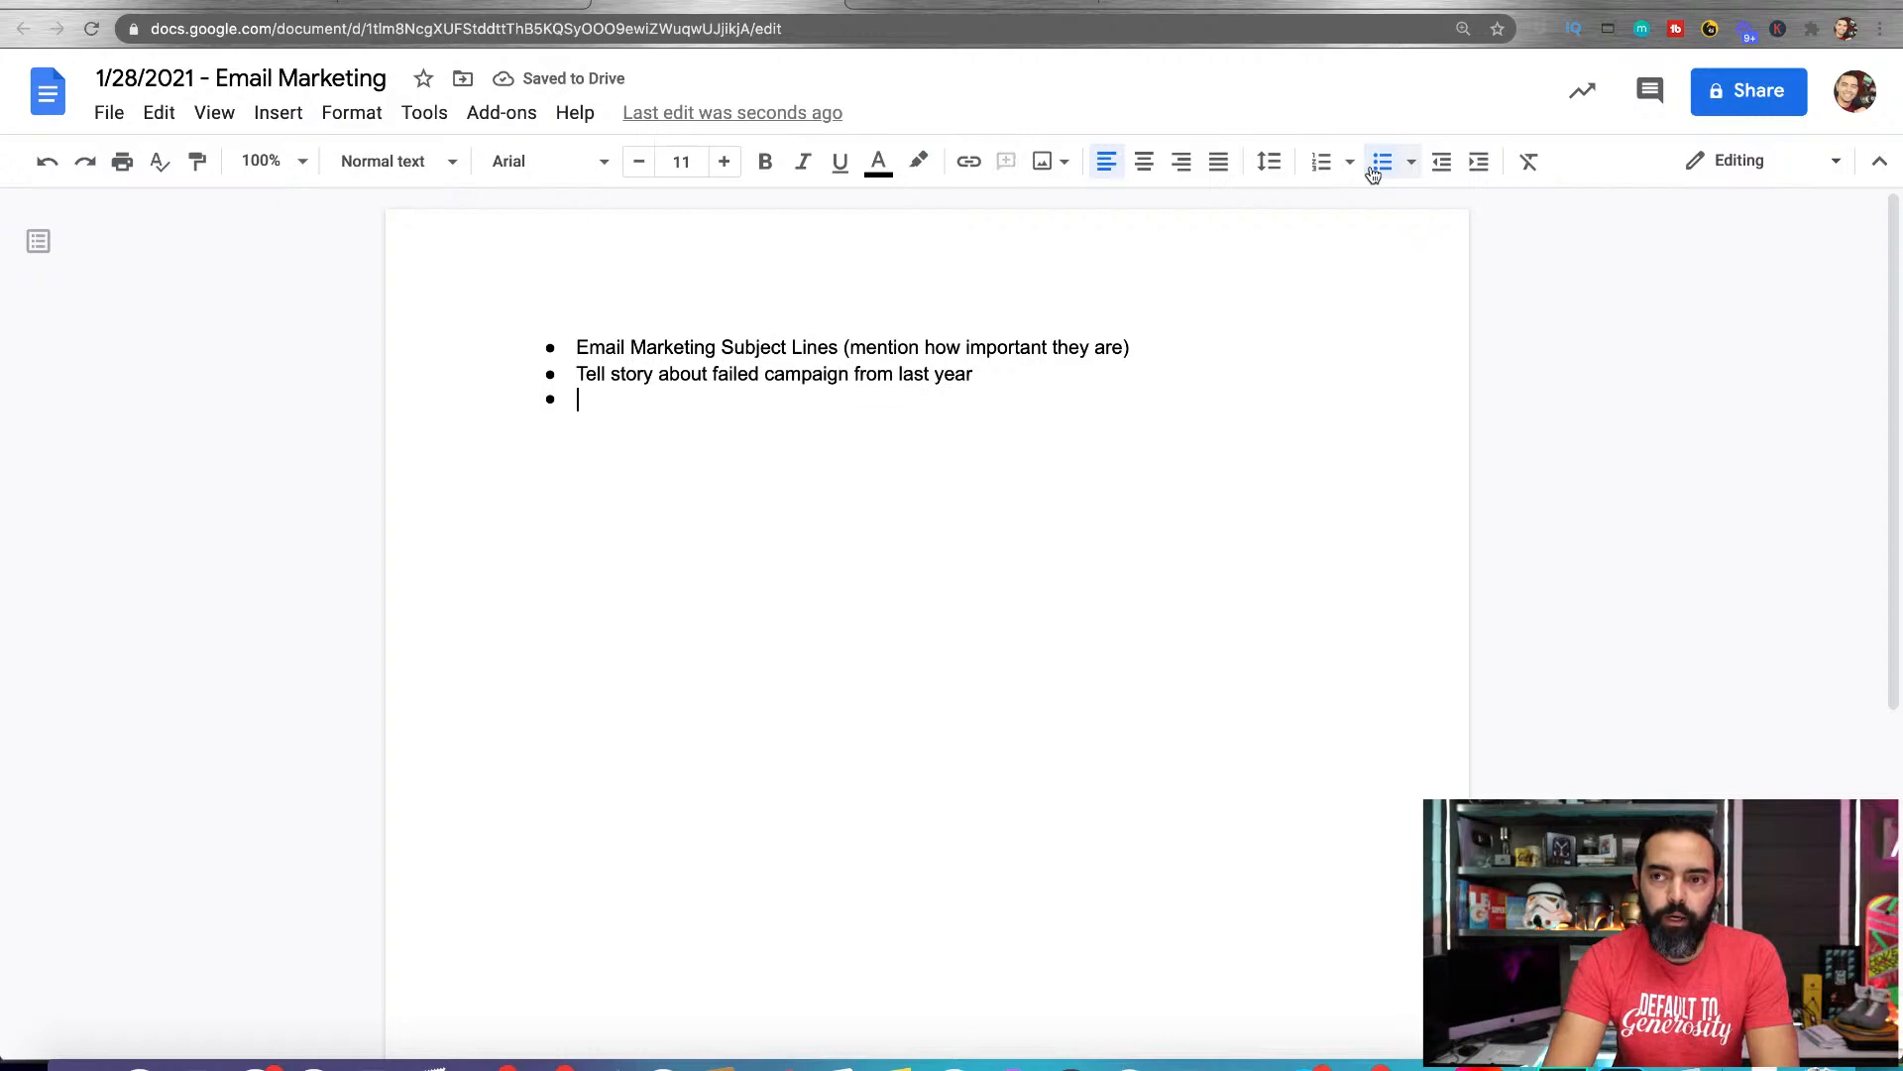
# Enter the third bullet as "Show screenshots of convertkit and make sure to mention affiliate link"
pyautogui.write('Show scre')
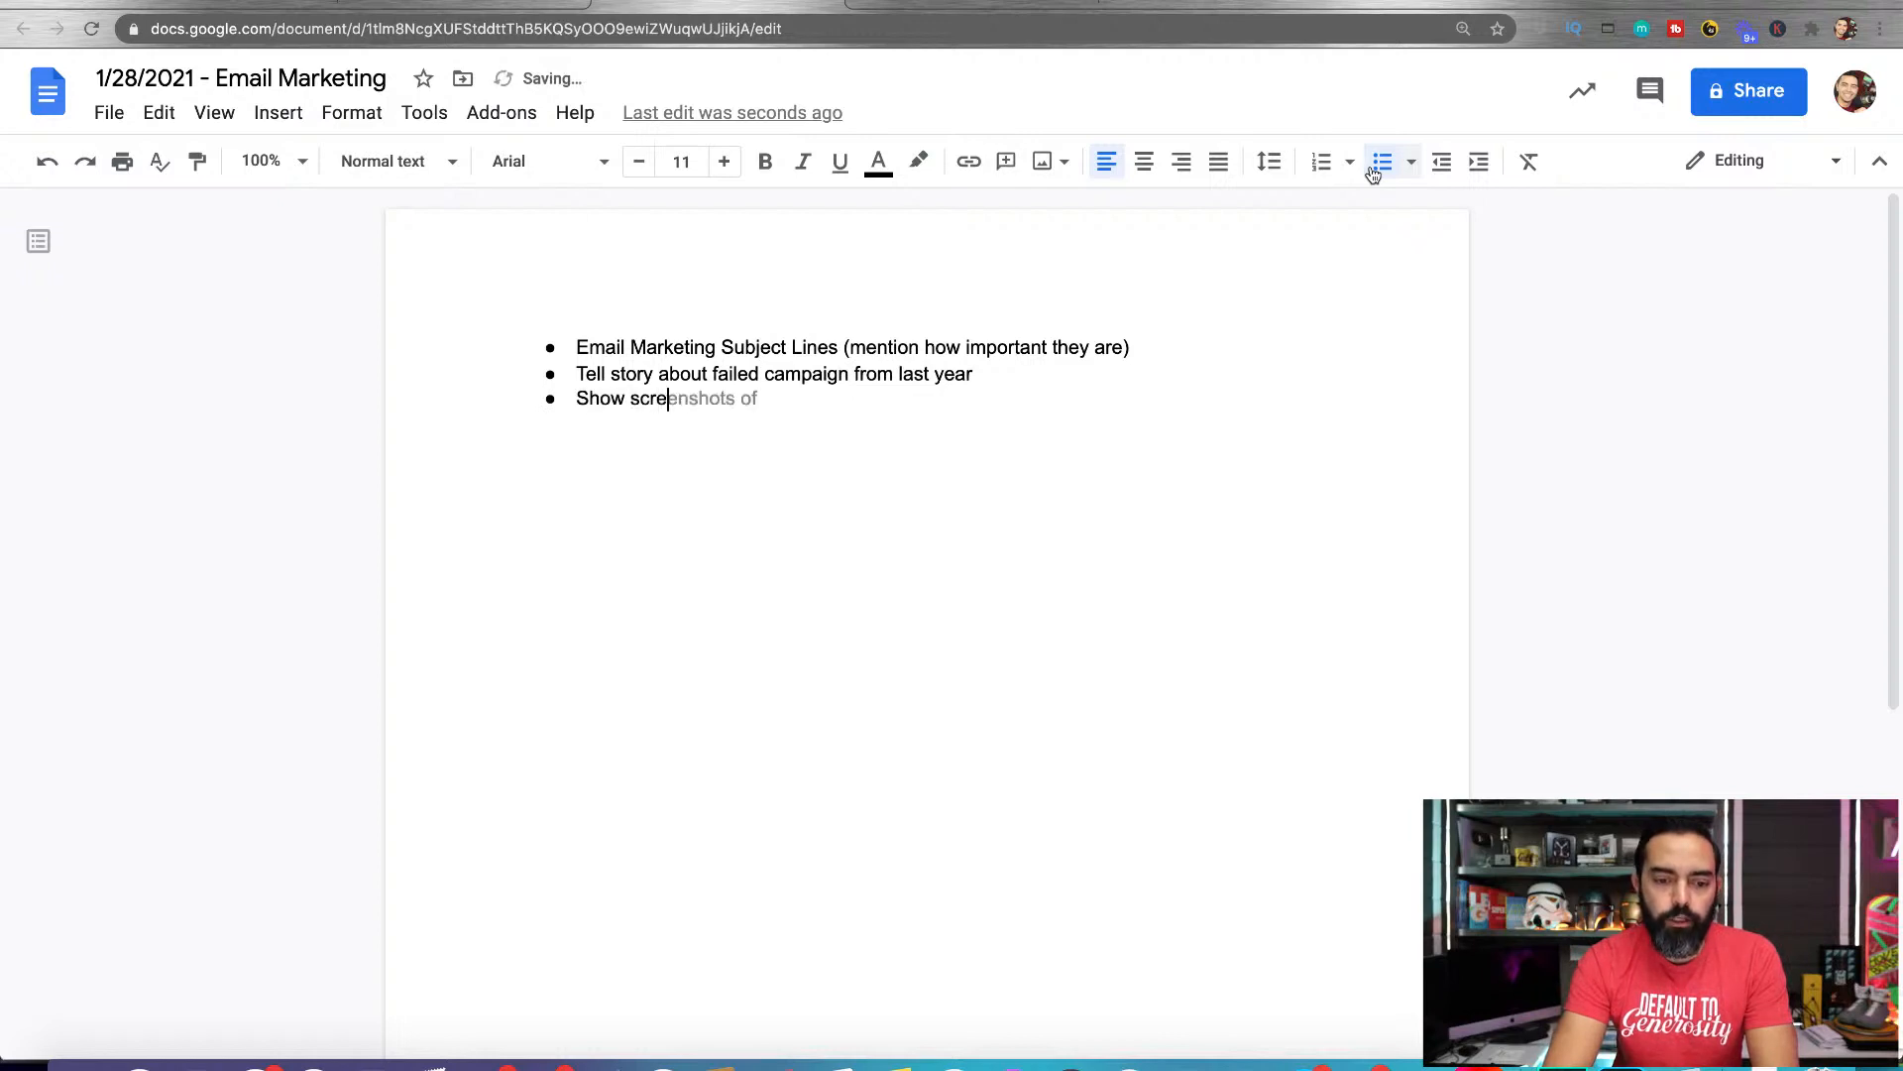
pyautogui.write('enshots of convert')
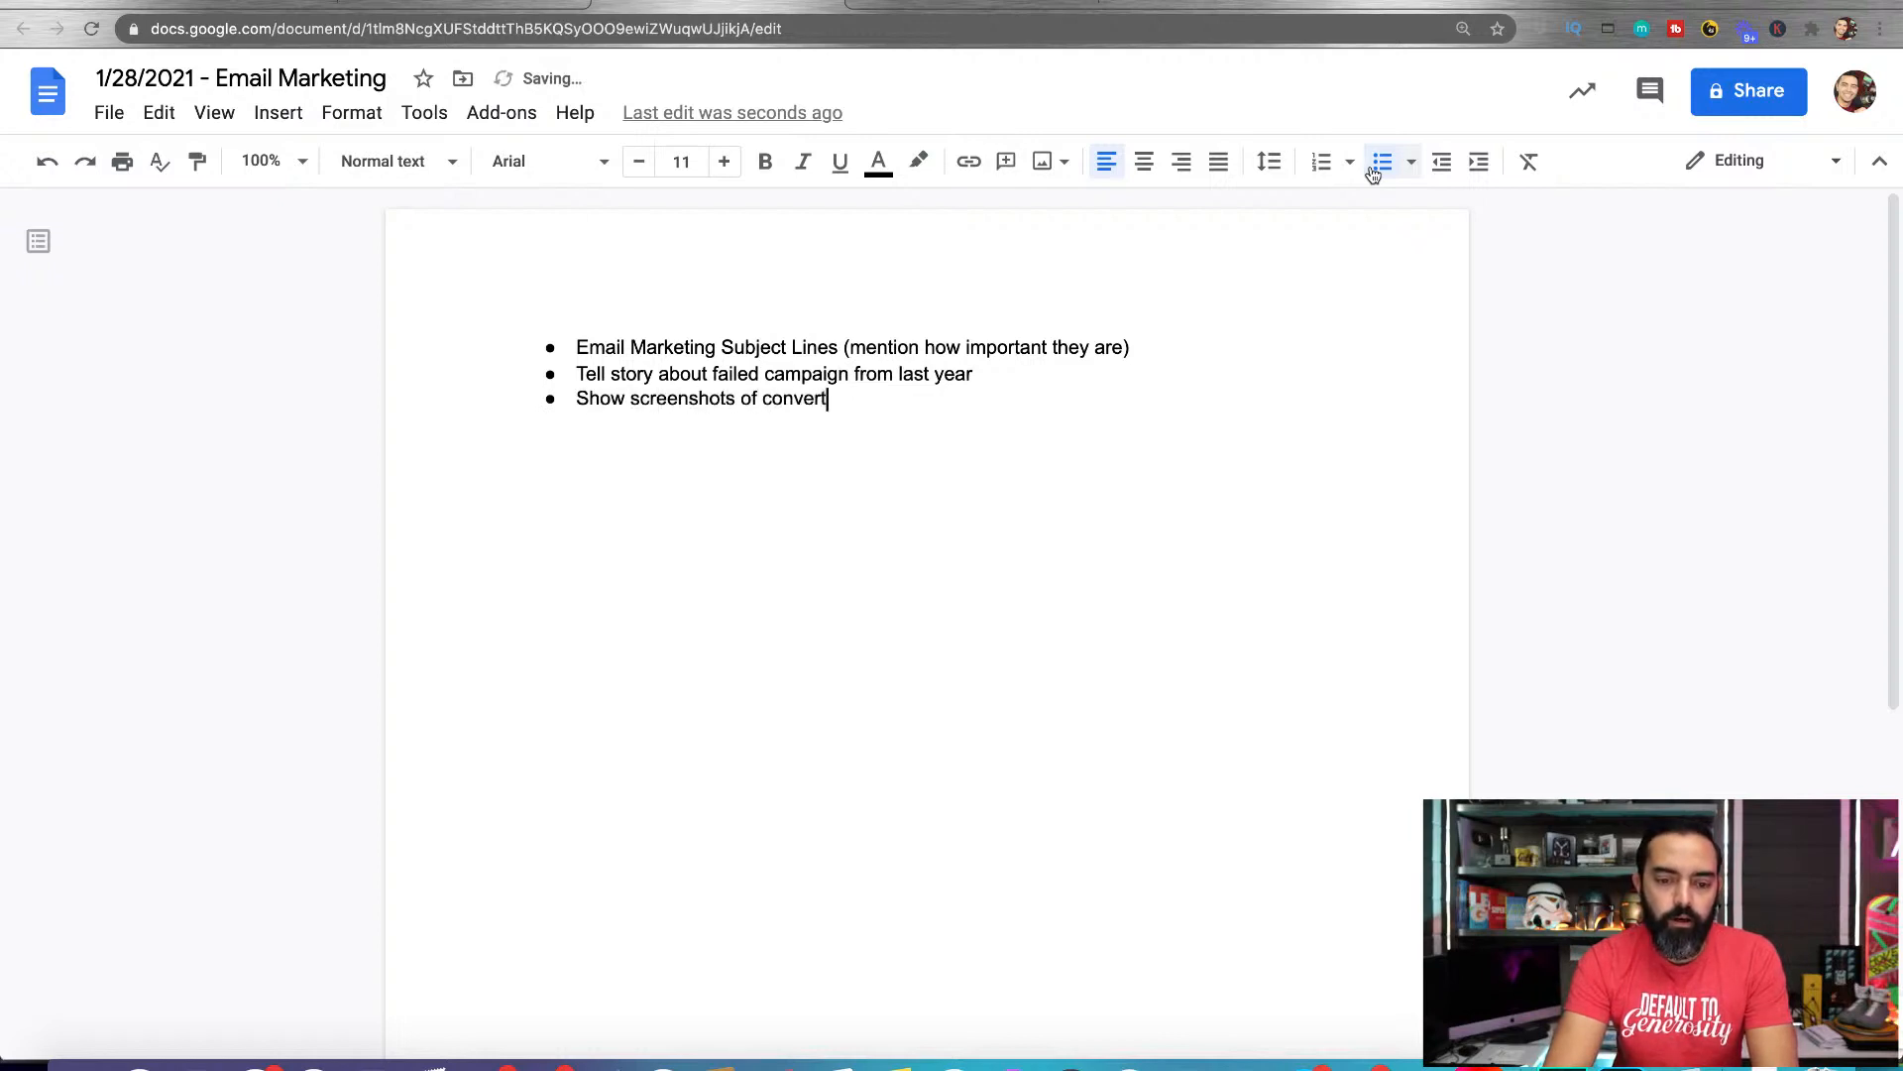
pyautogui.write('kit and make sur')
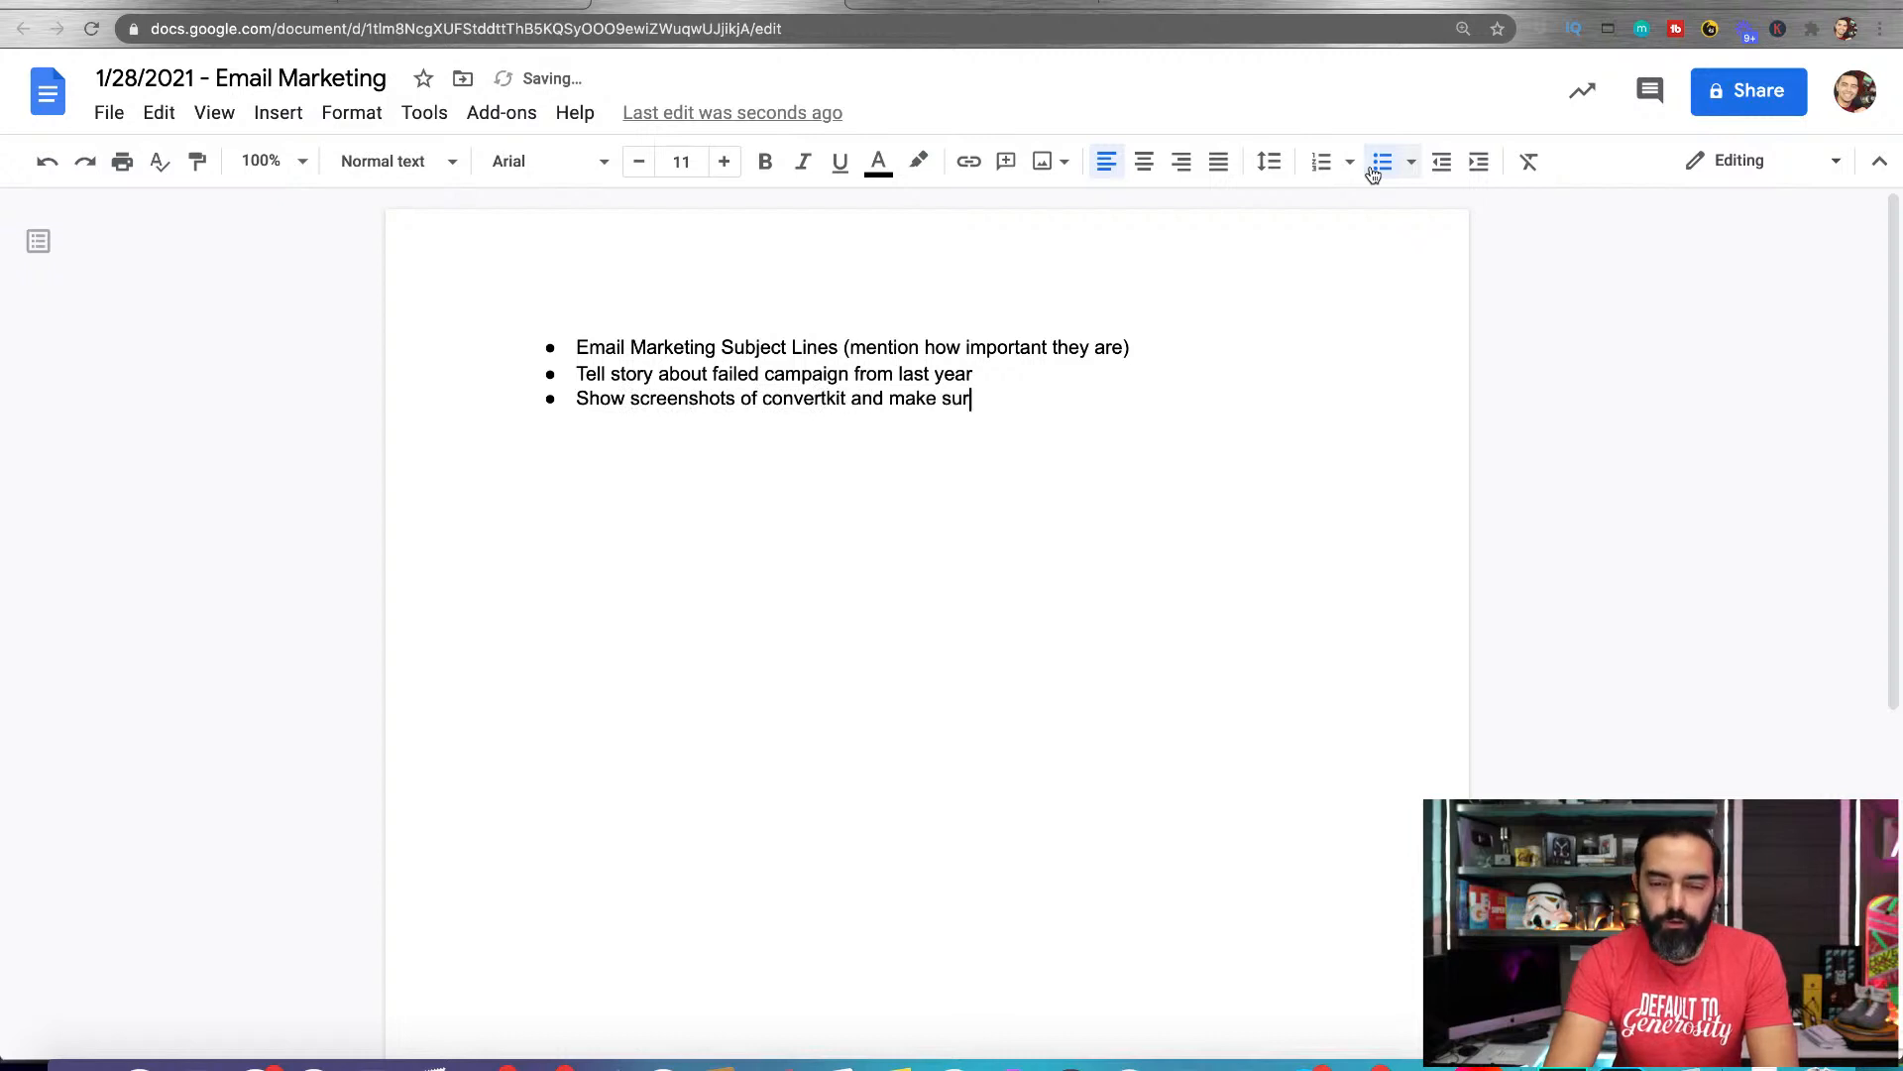
pyautogui.write('e to mention affiliate link')
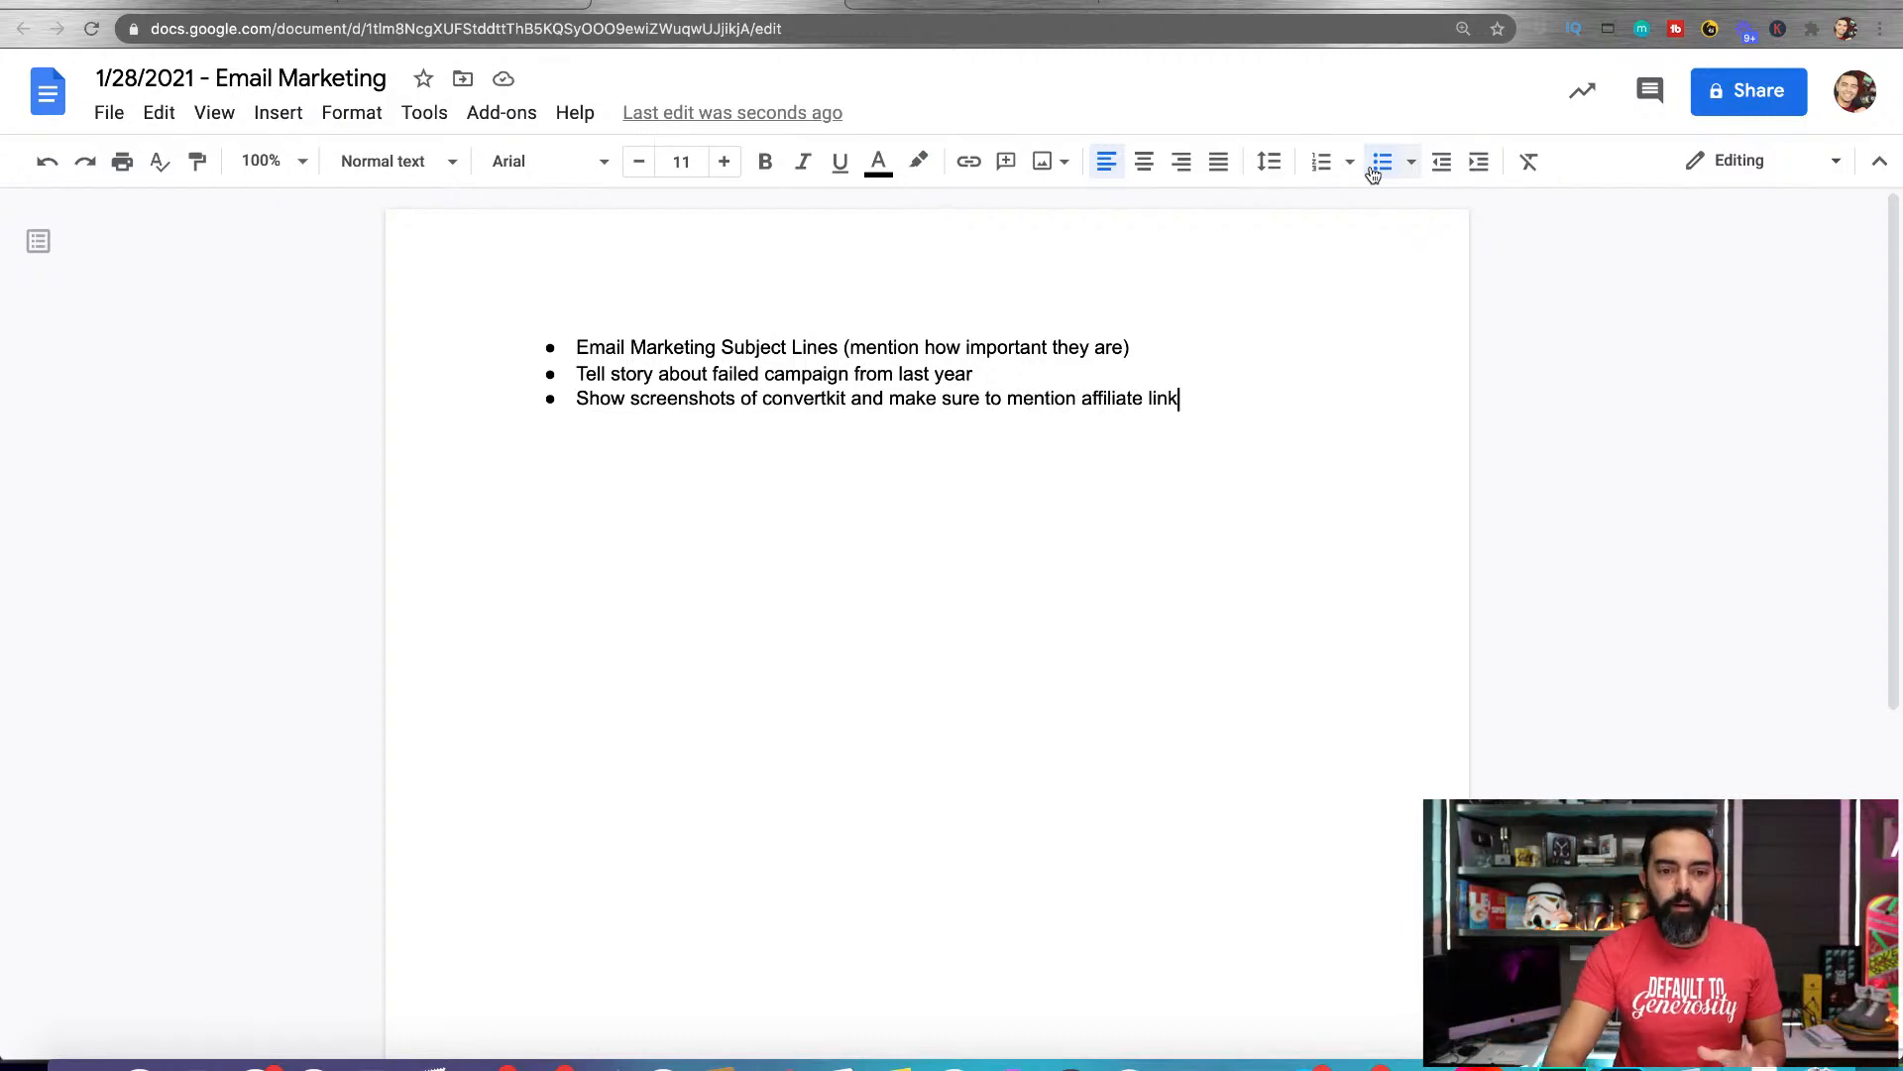
# Go to the 2021 Content Calendar and reopen the working document from its link in the Email Marketing row
pyautogui.click(498, 1)
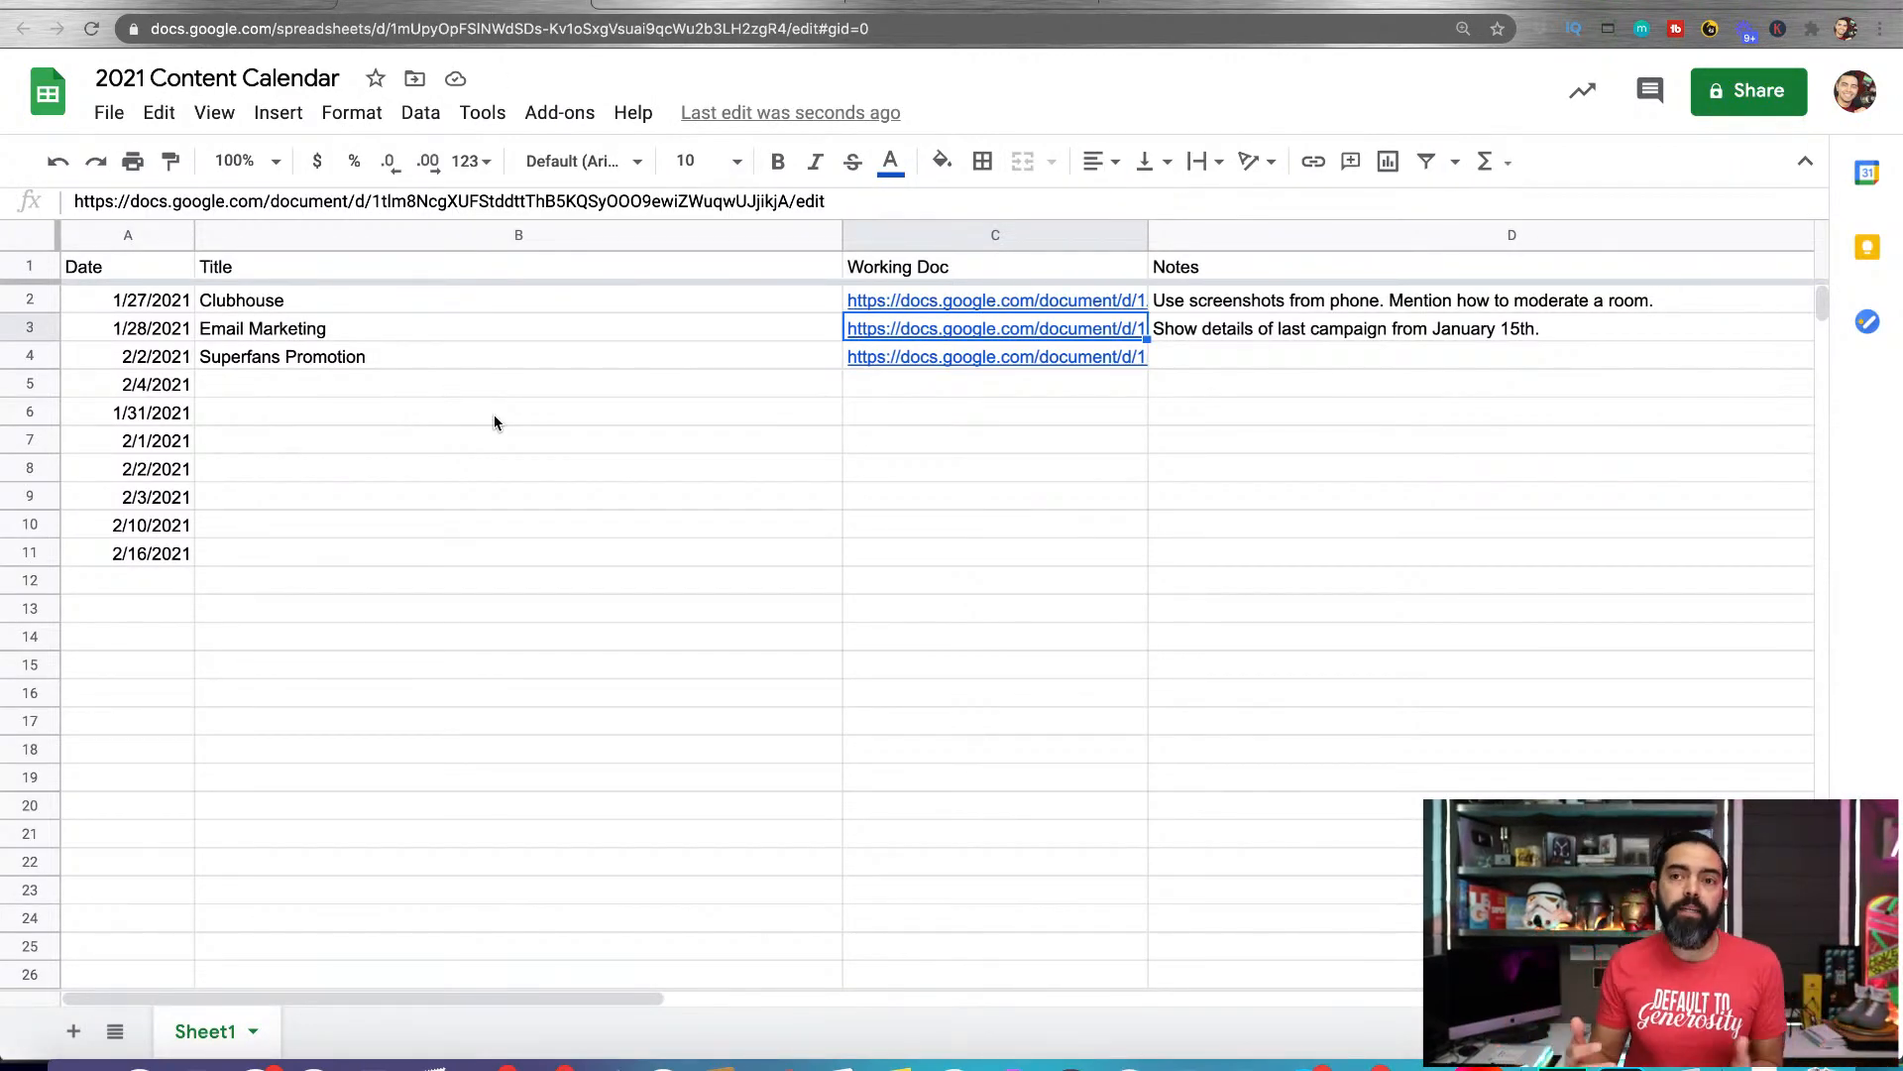
pyautogui.moveTo(948, 332)
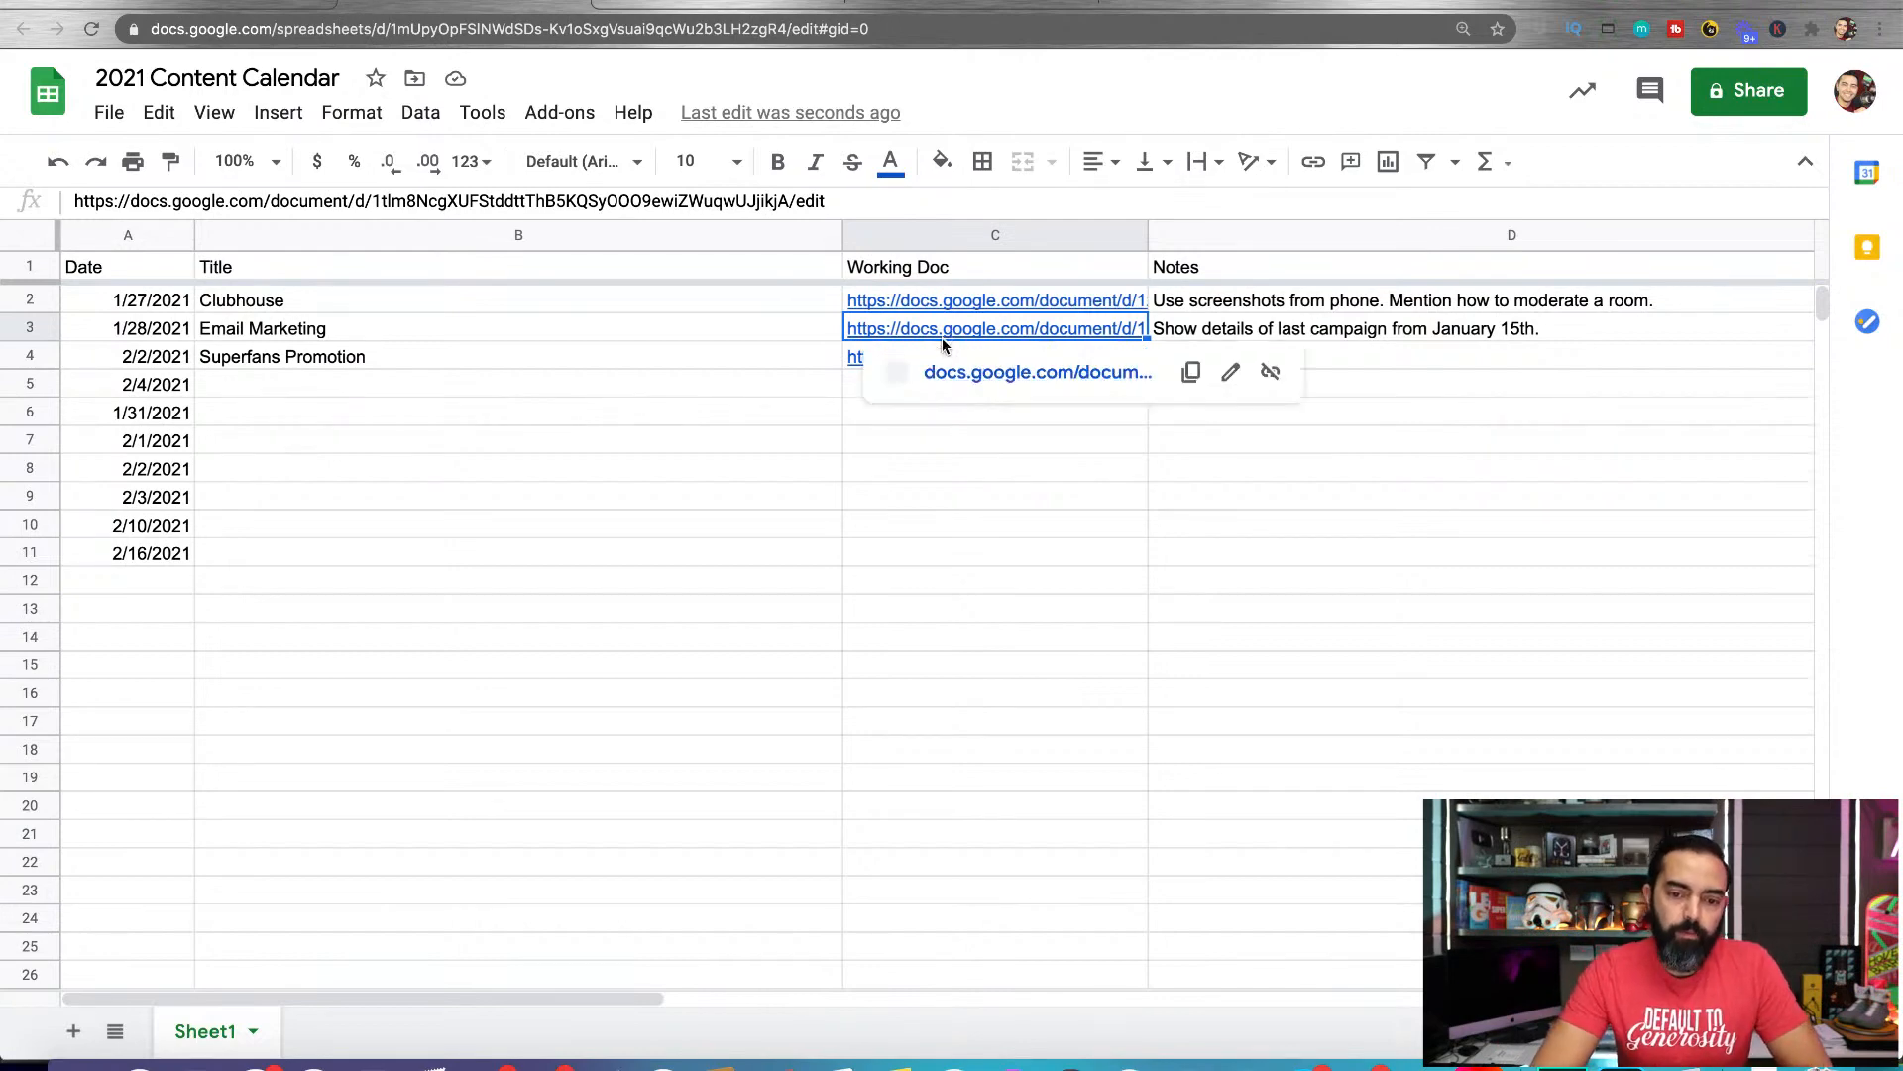
pyautogui.click(961, 372)
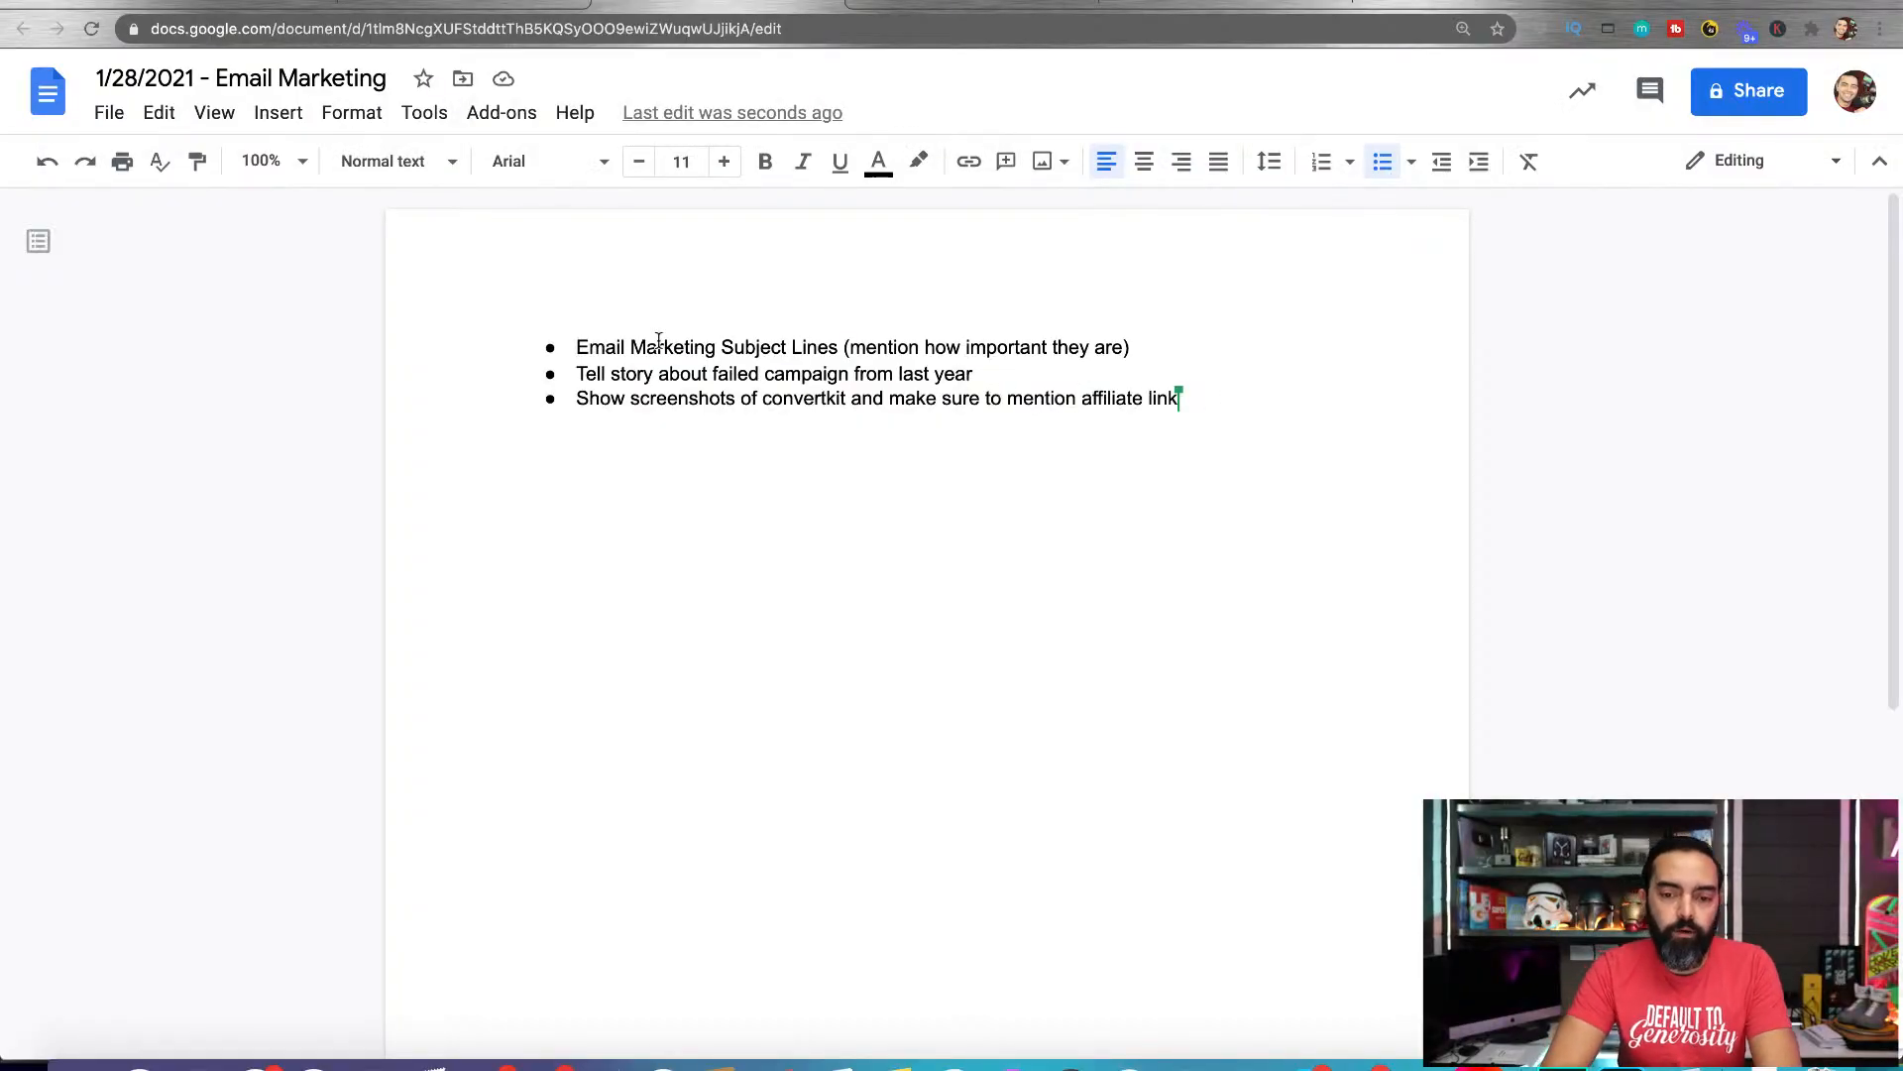
# Below the bulleted list, start an unbulleted line reading "Transformation / Purpose: I want people to see how to"
pyautogui.press('Return')
pyautogui.press('Return')
pyautogui.press('Return')
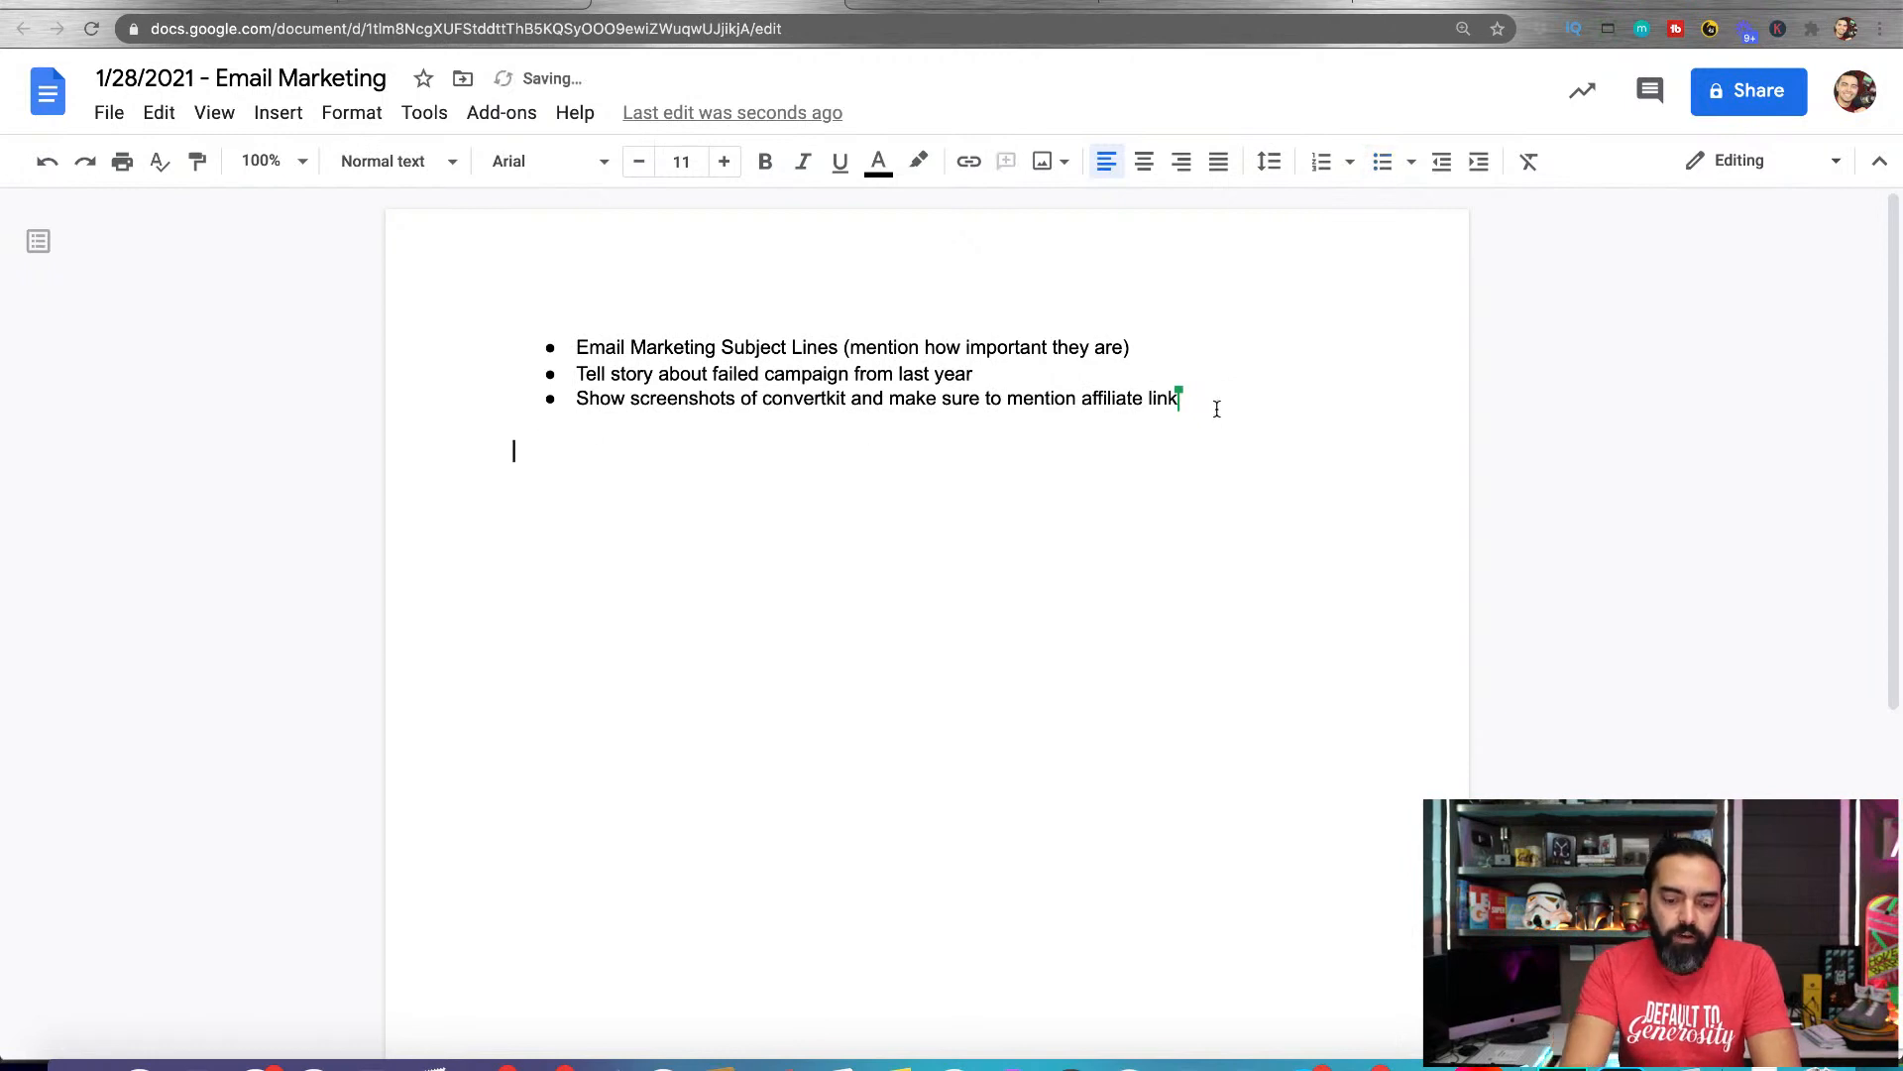
pyautogui.write('Transformaton /')
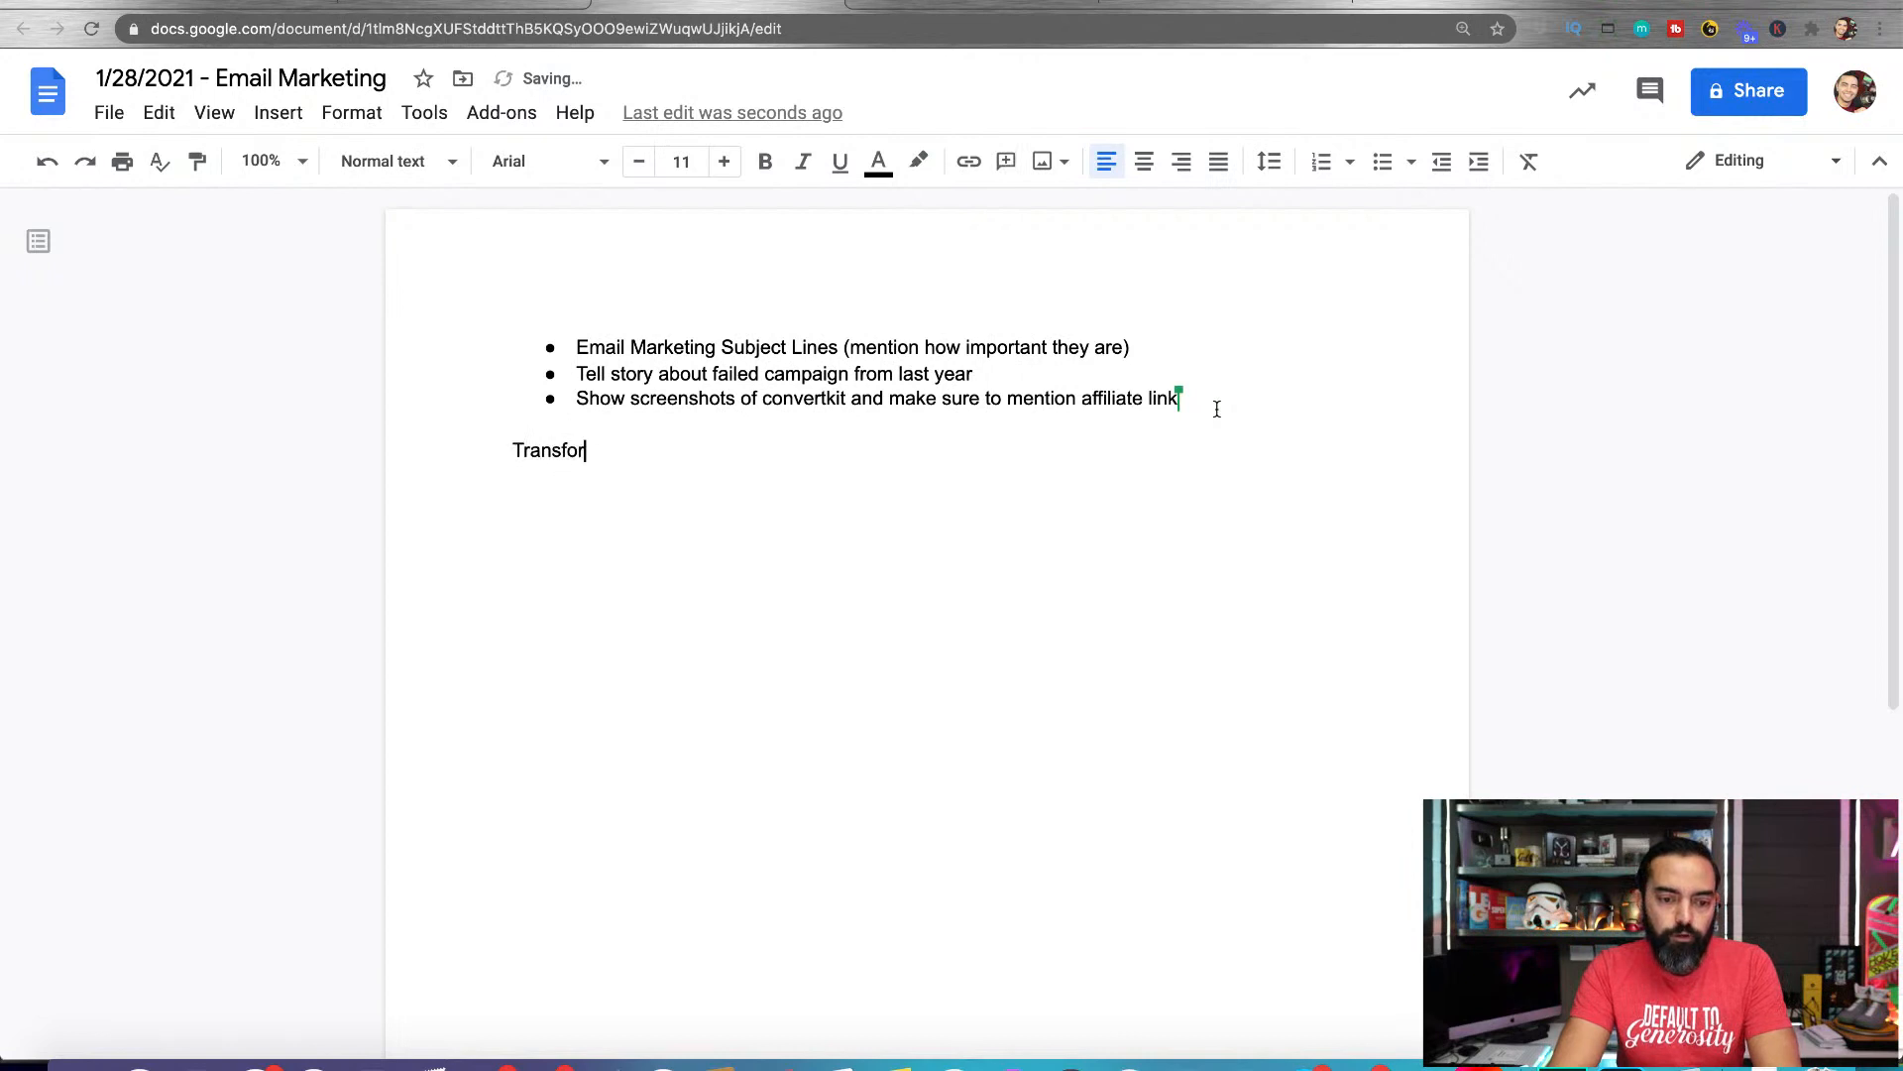
pyautogui.press('BackSpace')
pyautogui.press('BackSpace')
pyautogui.press('BackSpace')
pyautogui.write('ion')
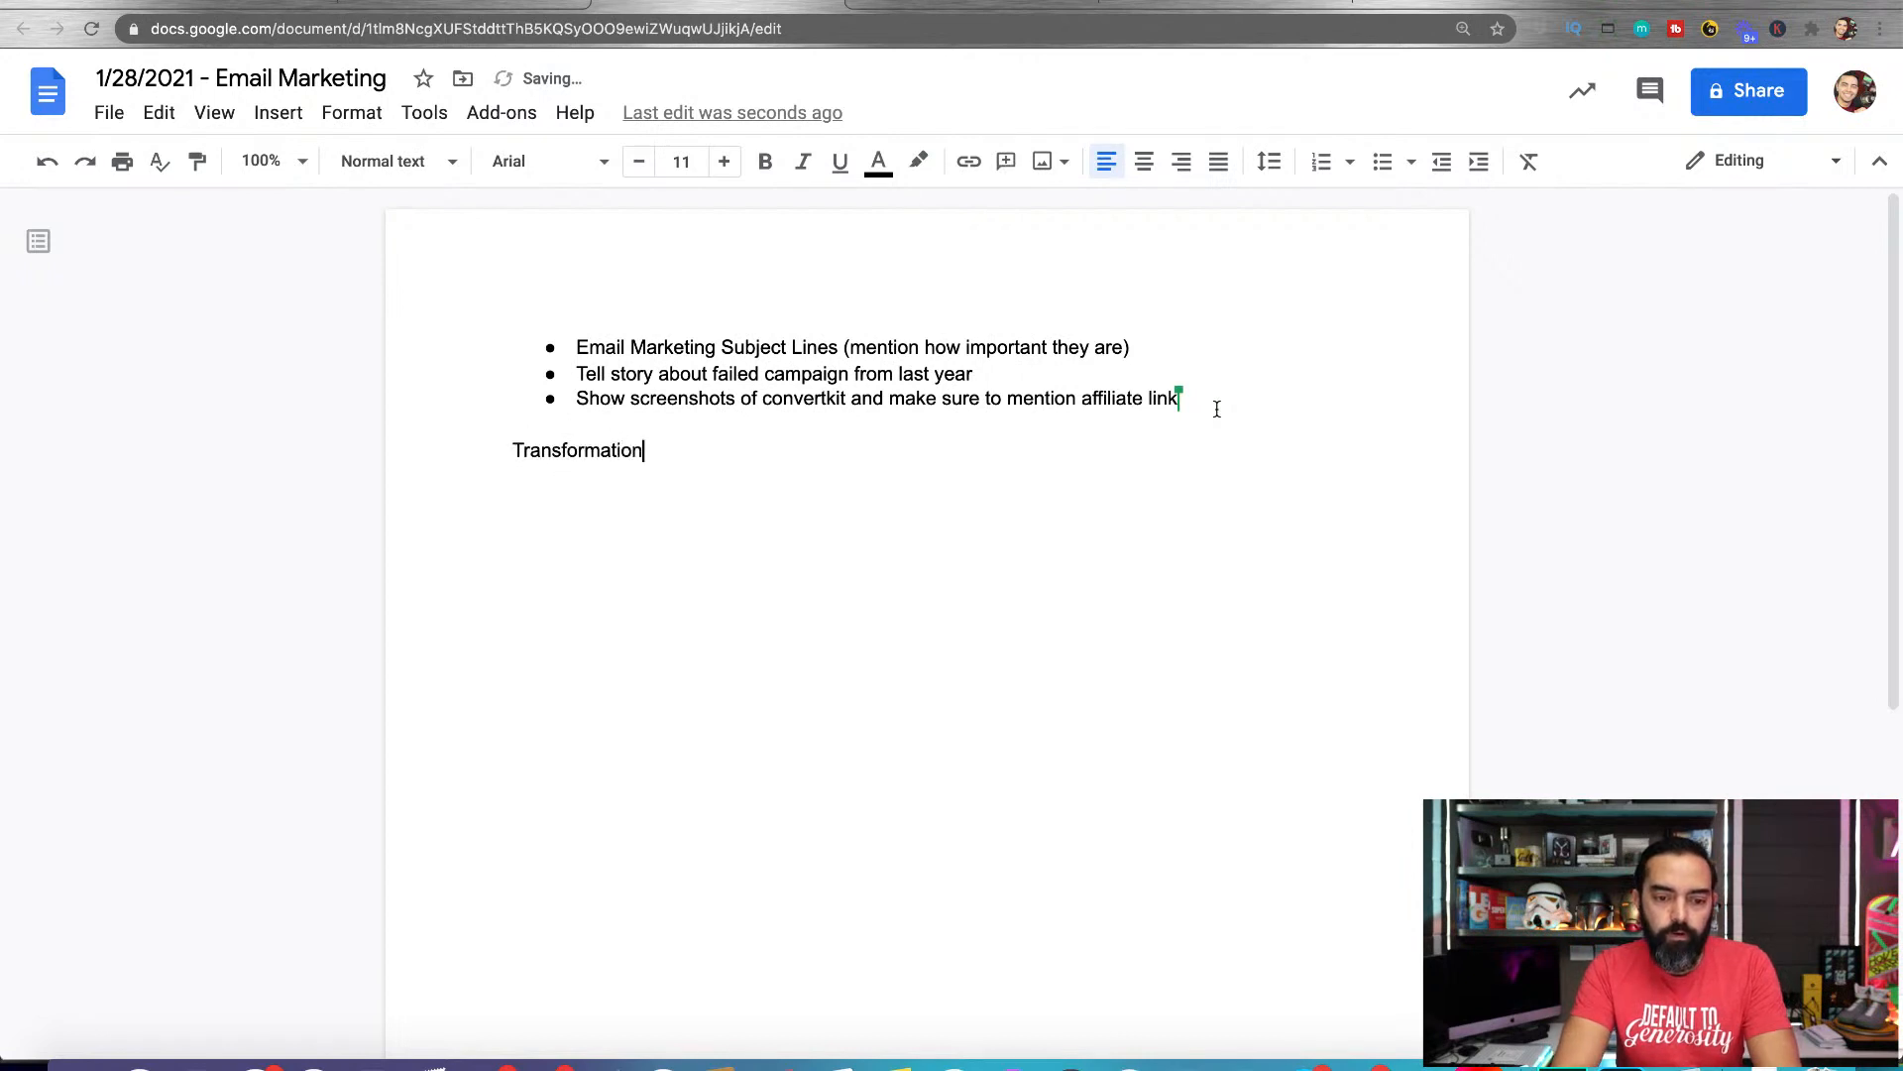
pyautogui.write(' / Purpose')
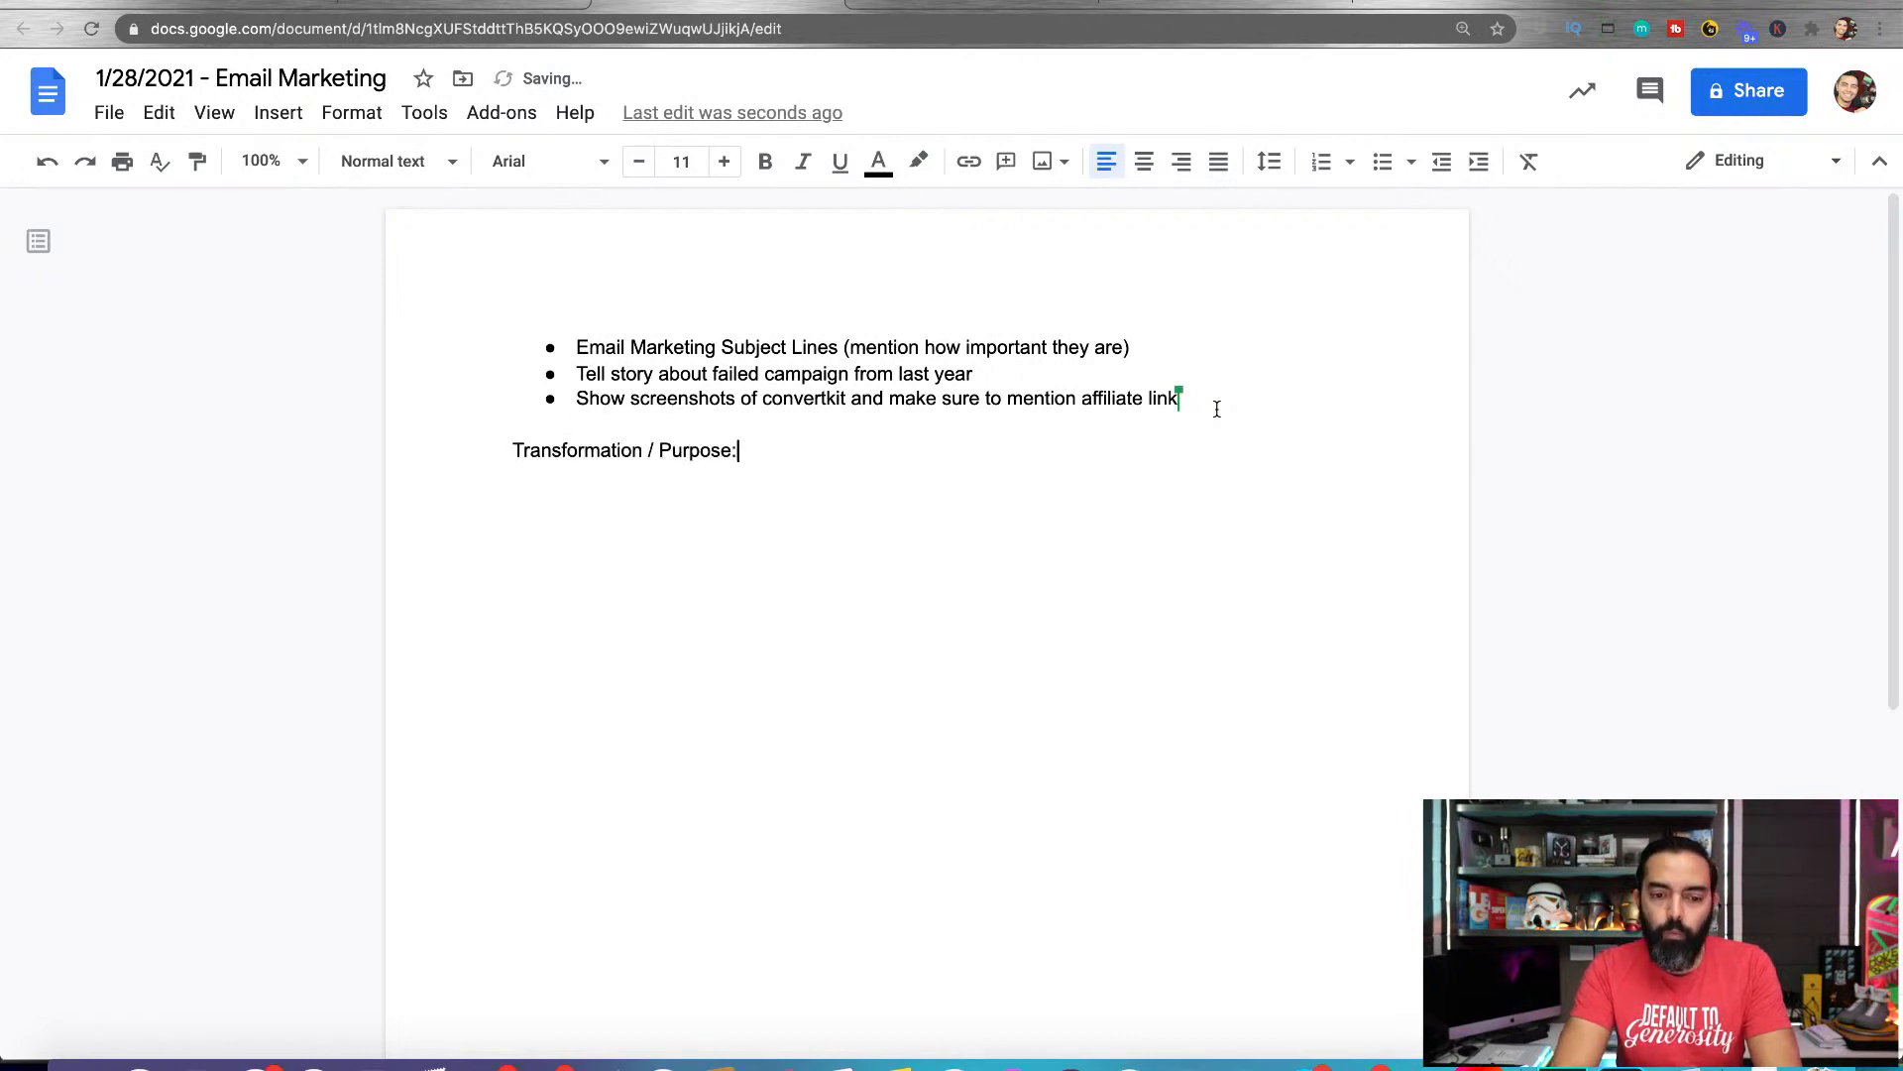
pyautogui.write(': I want people to s')
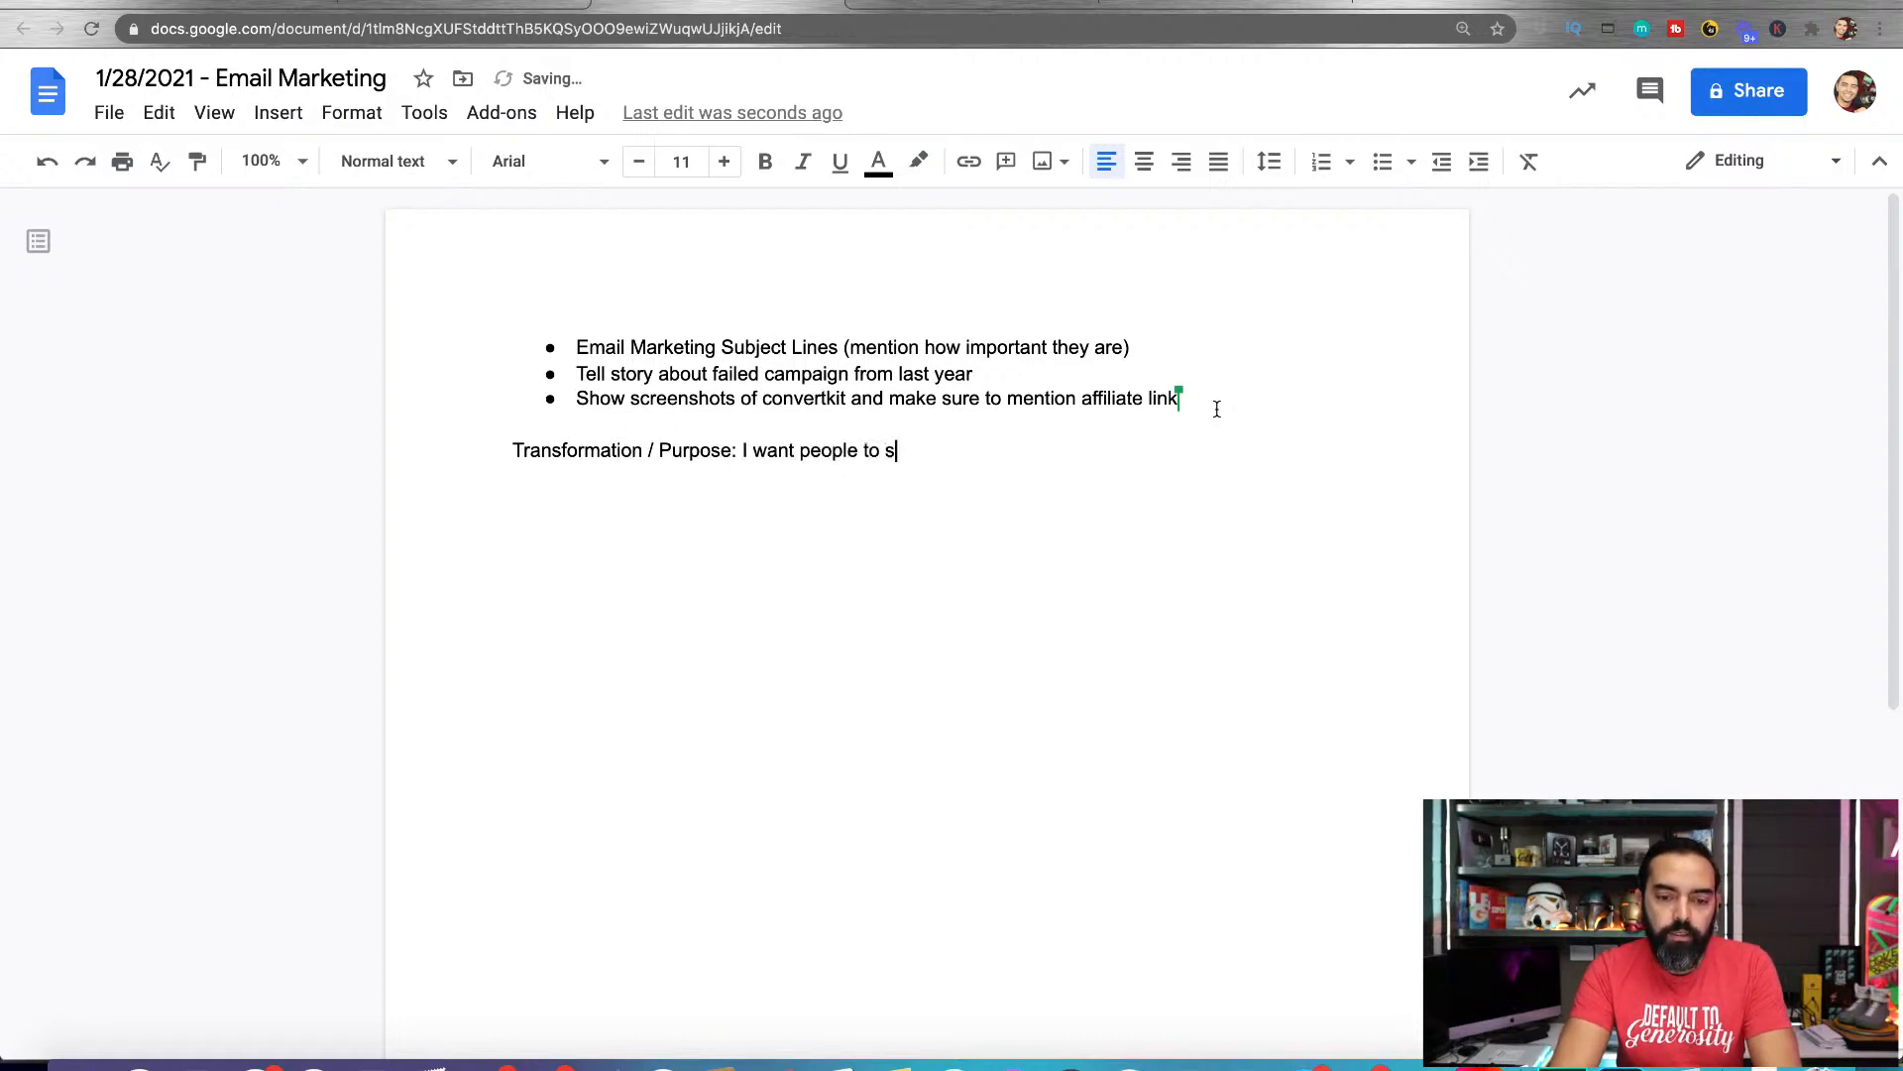
pyautogui.write('ee how to')
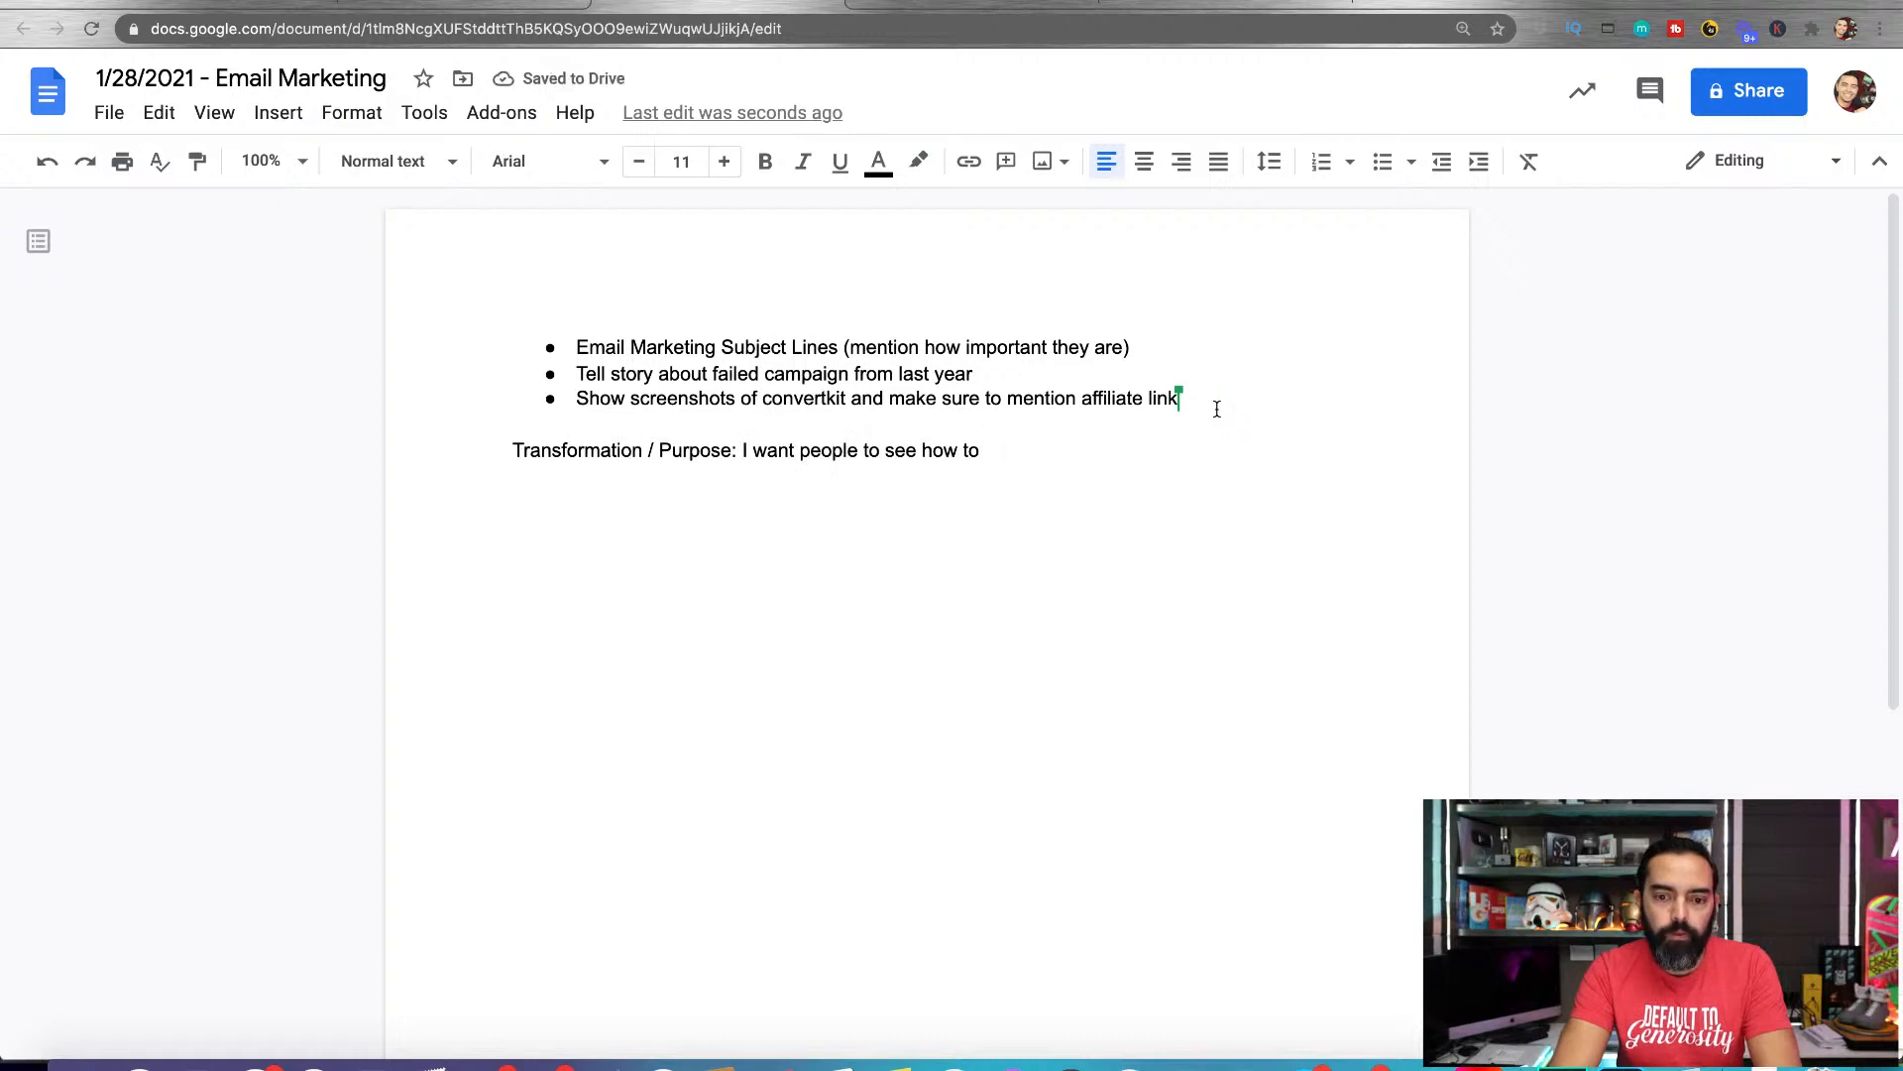
# Replace the text after "Transformation / Purpose:" with "I want people to have higher open rates on their email."
pyautogui.moveTo(744, 450); pyautogui.dragTo(1001, 448)
pyautogui.write('I want peop')
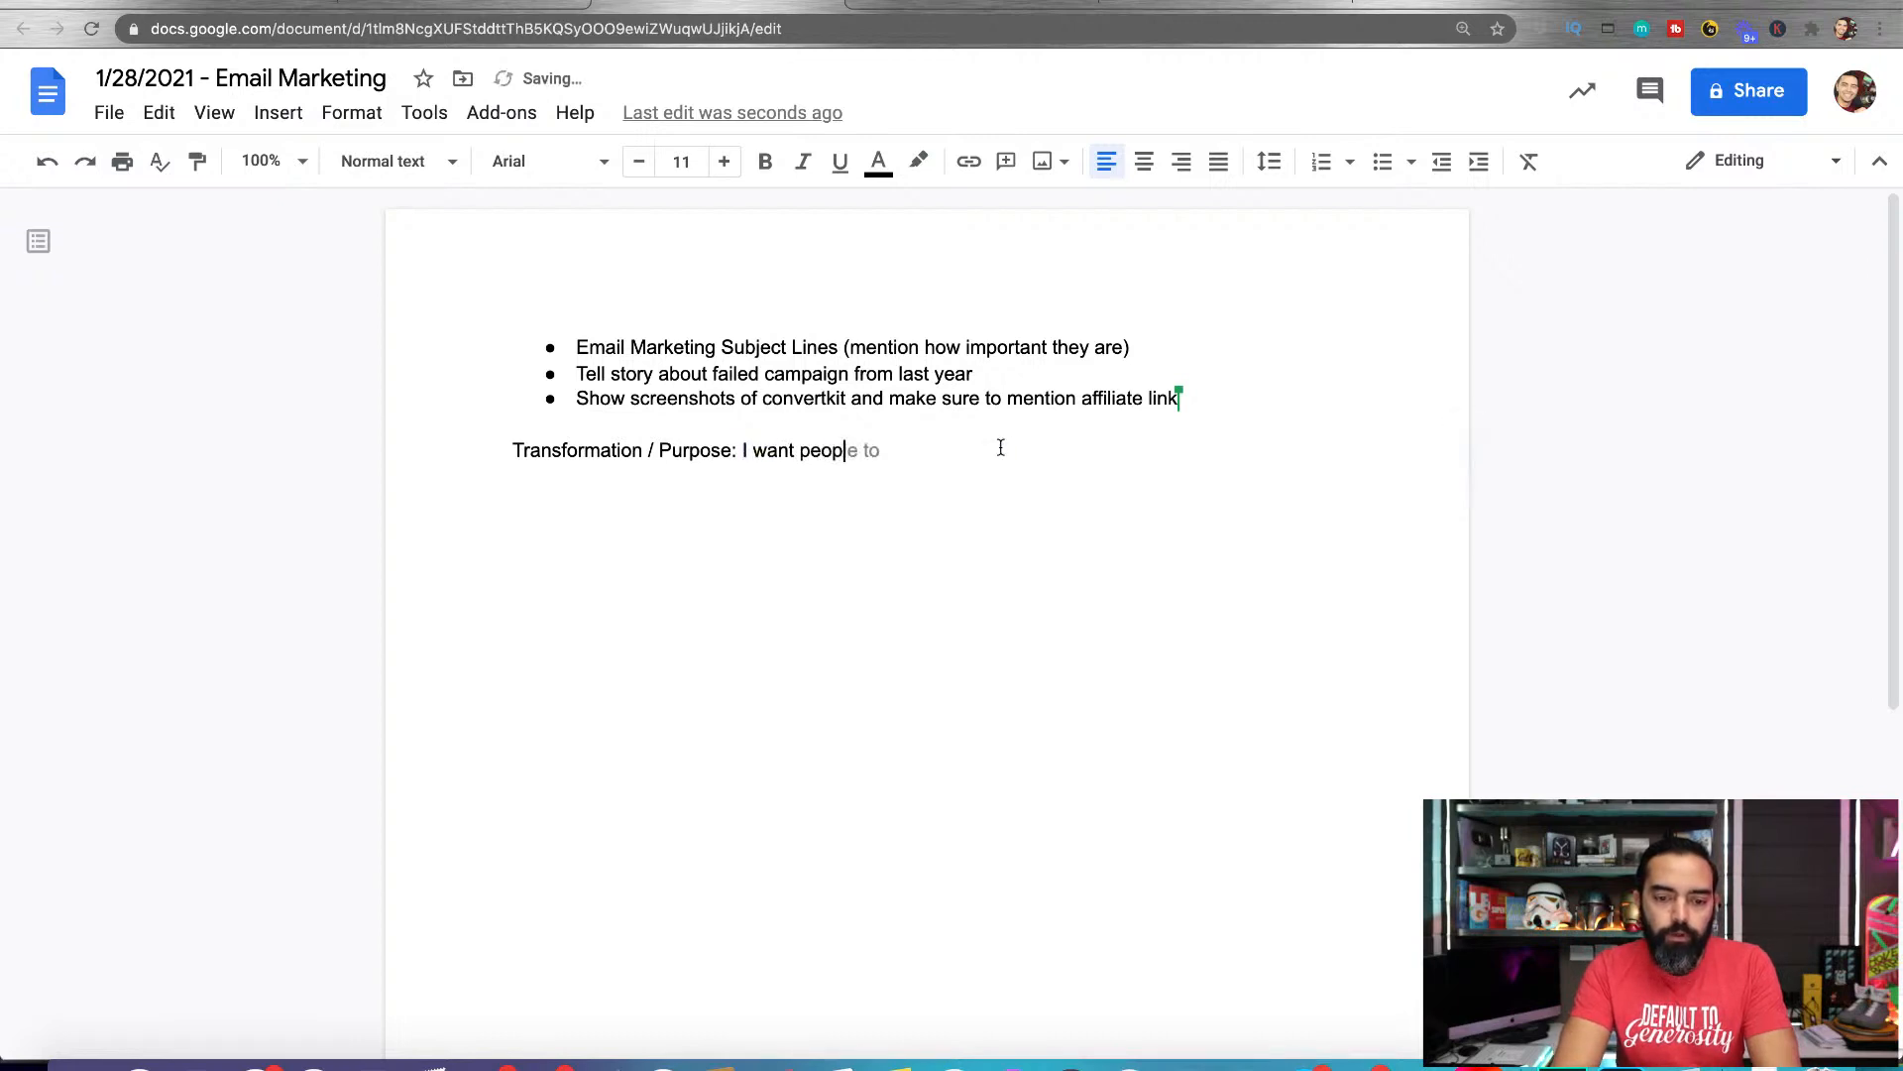
pyautogui.write('le to have higher open ra')
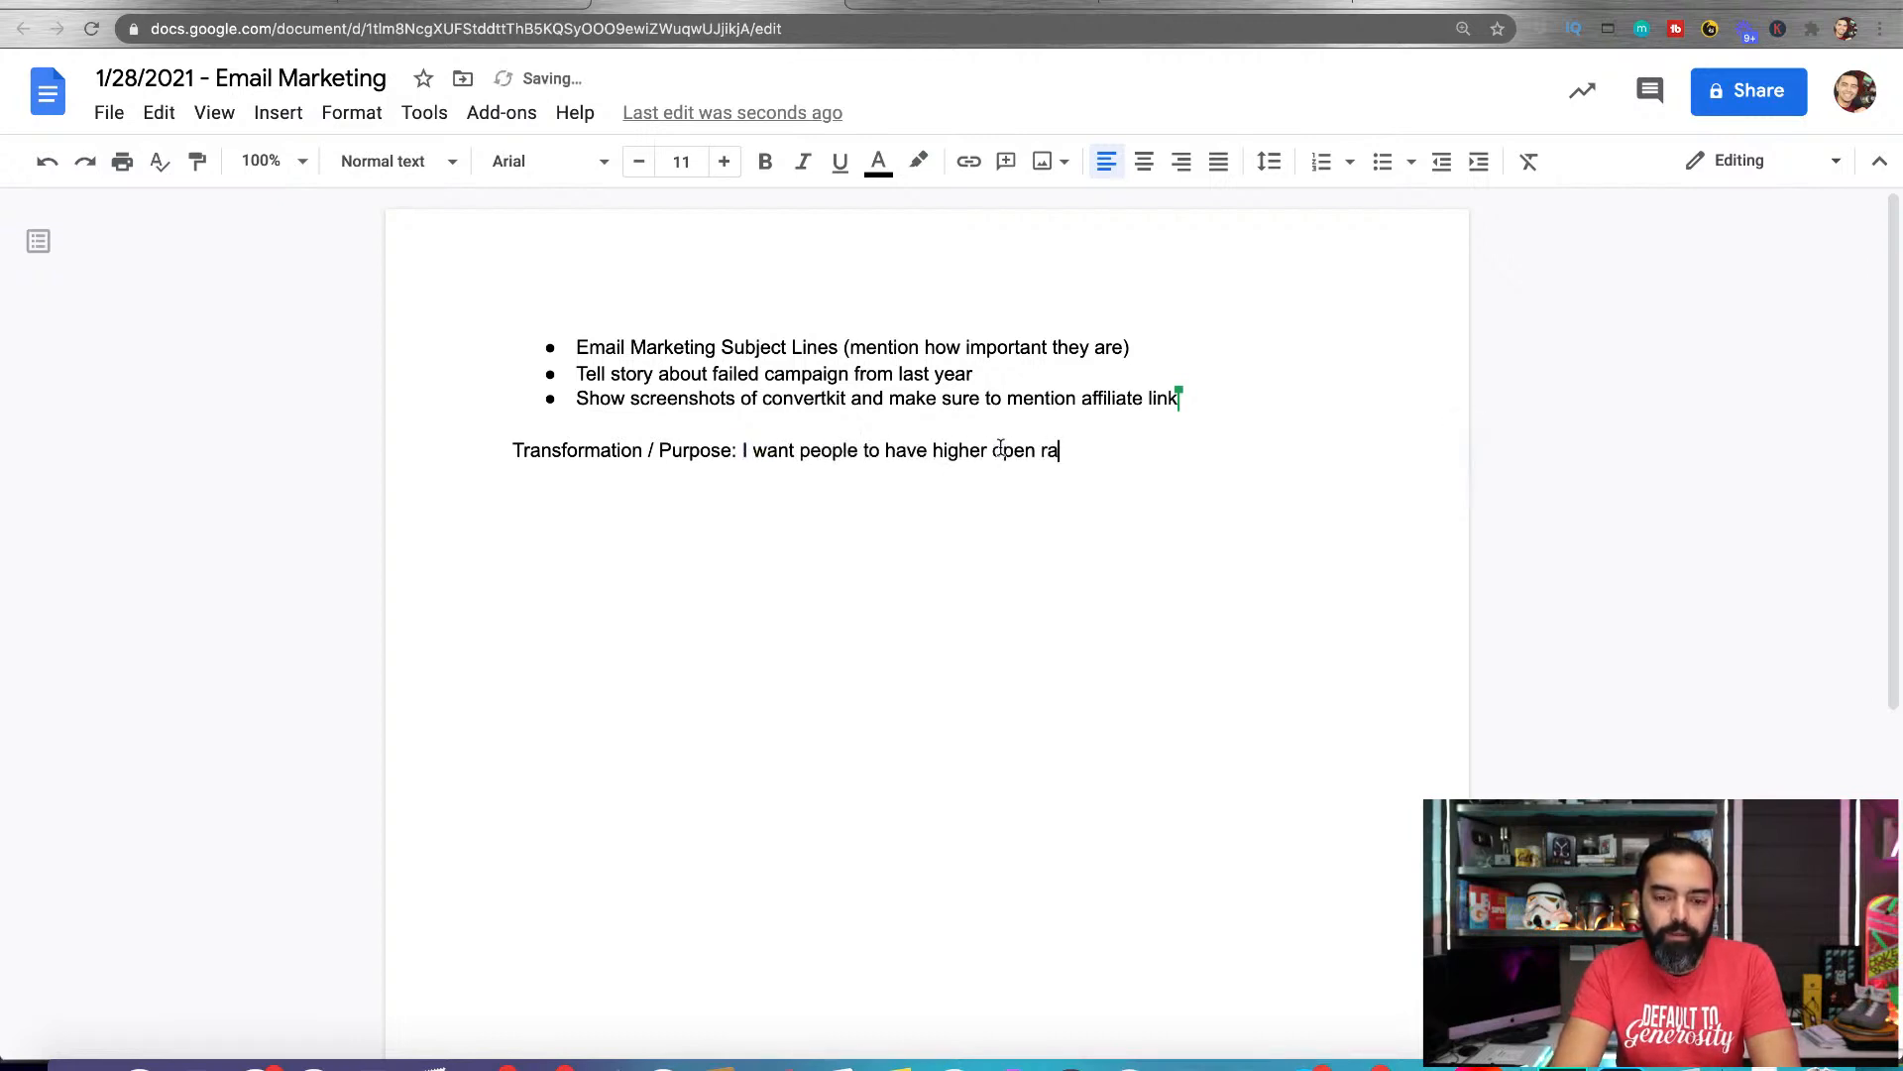
pyautogui.write('tes on their email.')
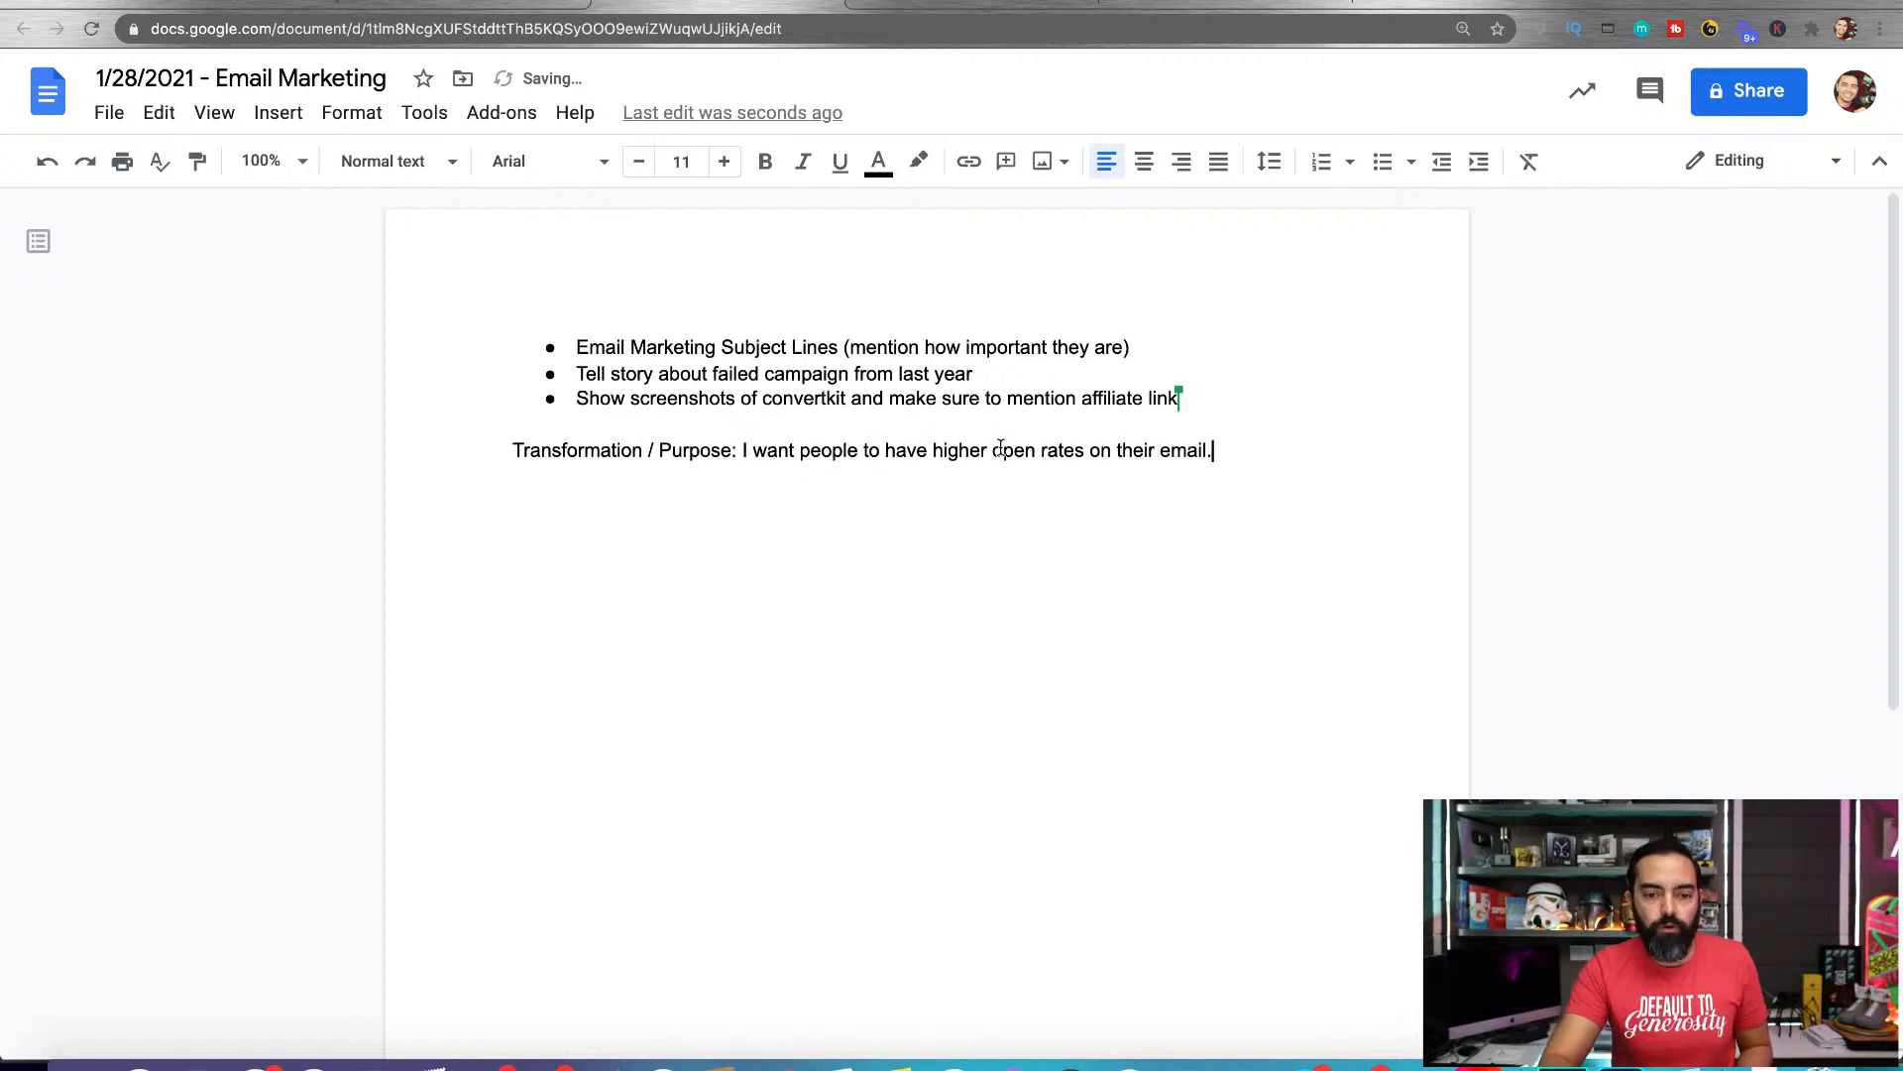
pyautogui.press('Return')
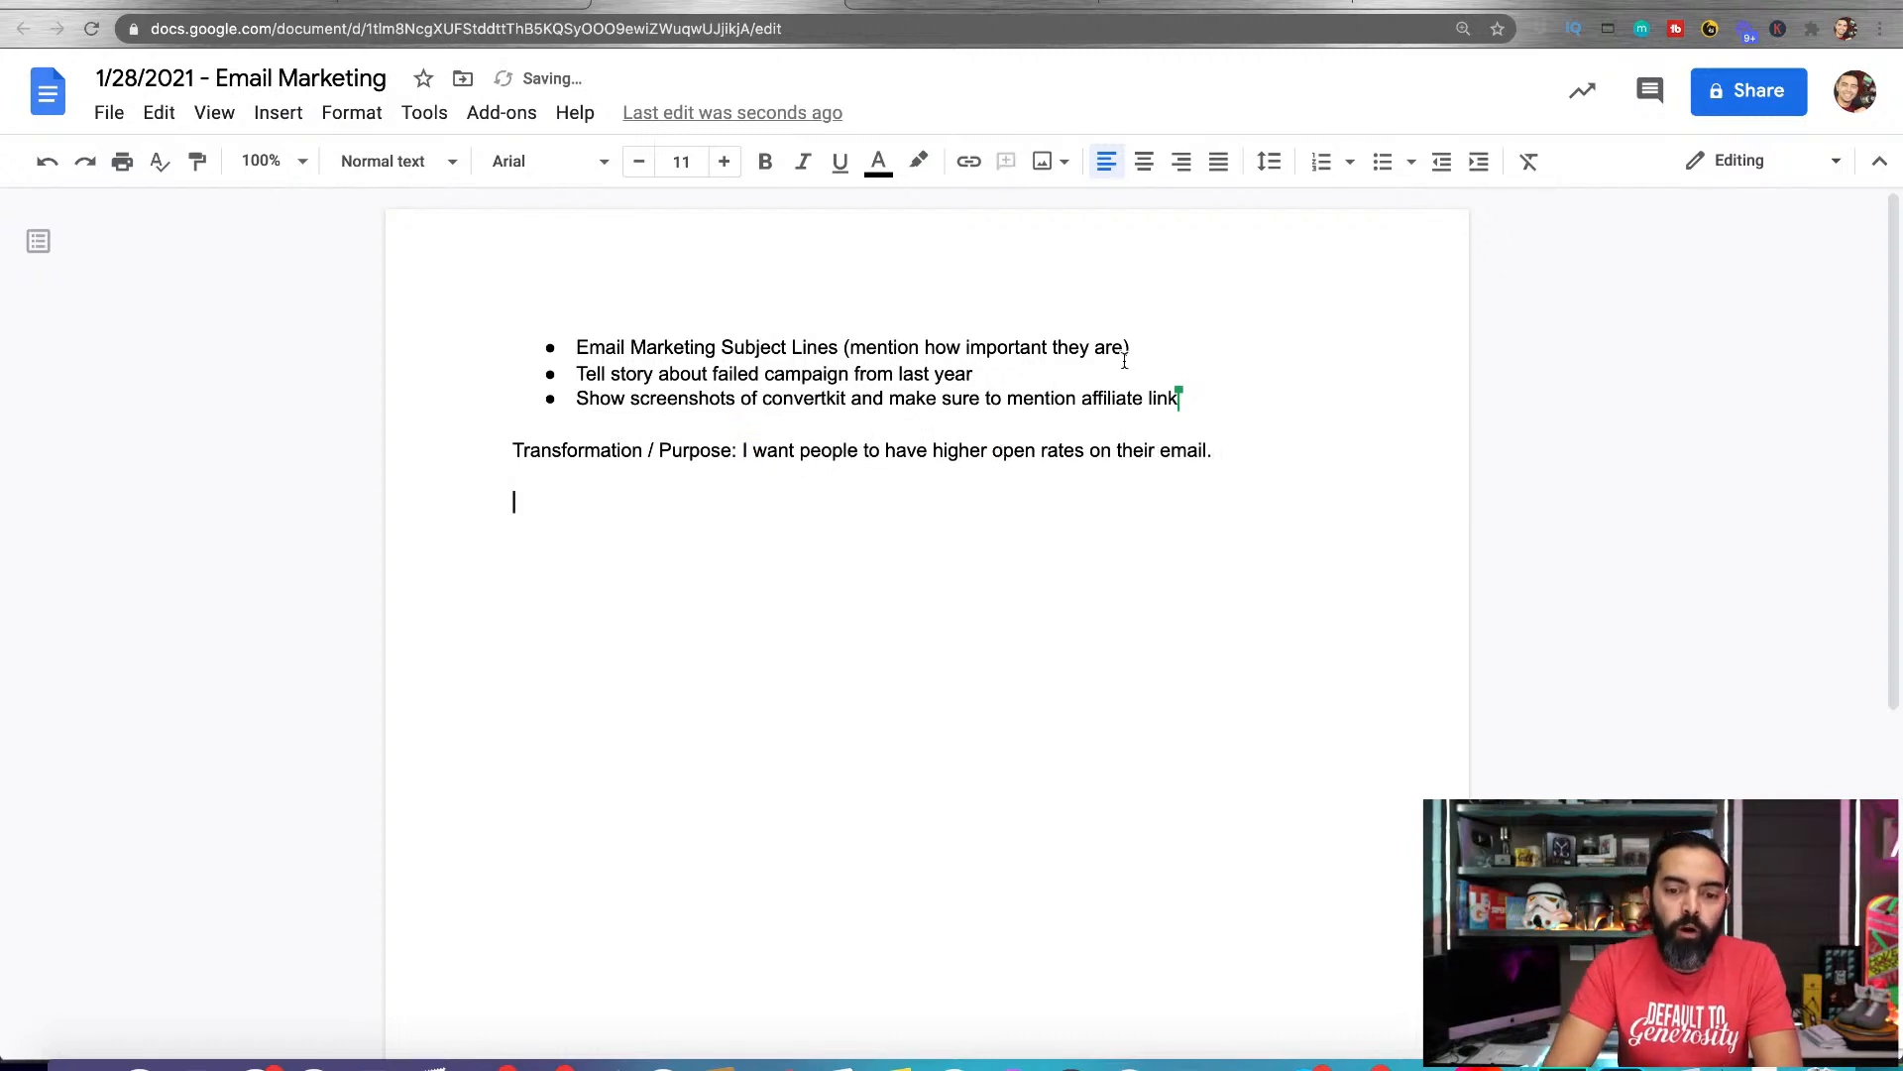
# Add a fourth bullet after the convertkit one reading "Show industry standard open rate."
pyautogui.click(1193, 395)
pyautogui.press('Return')
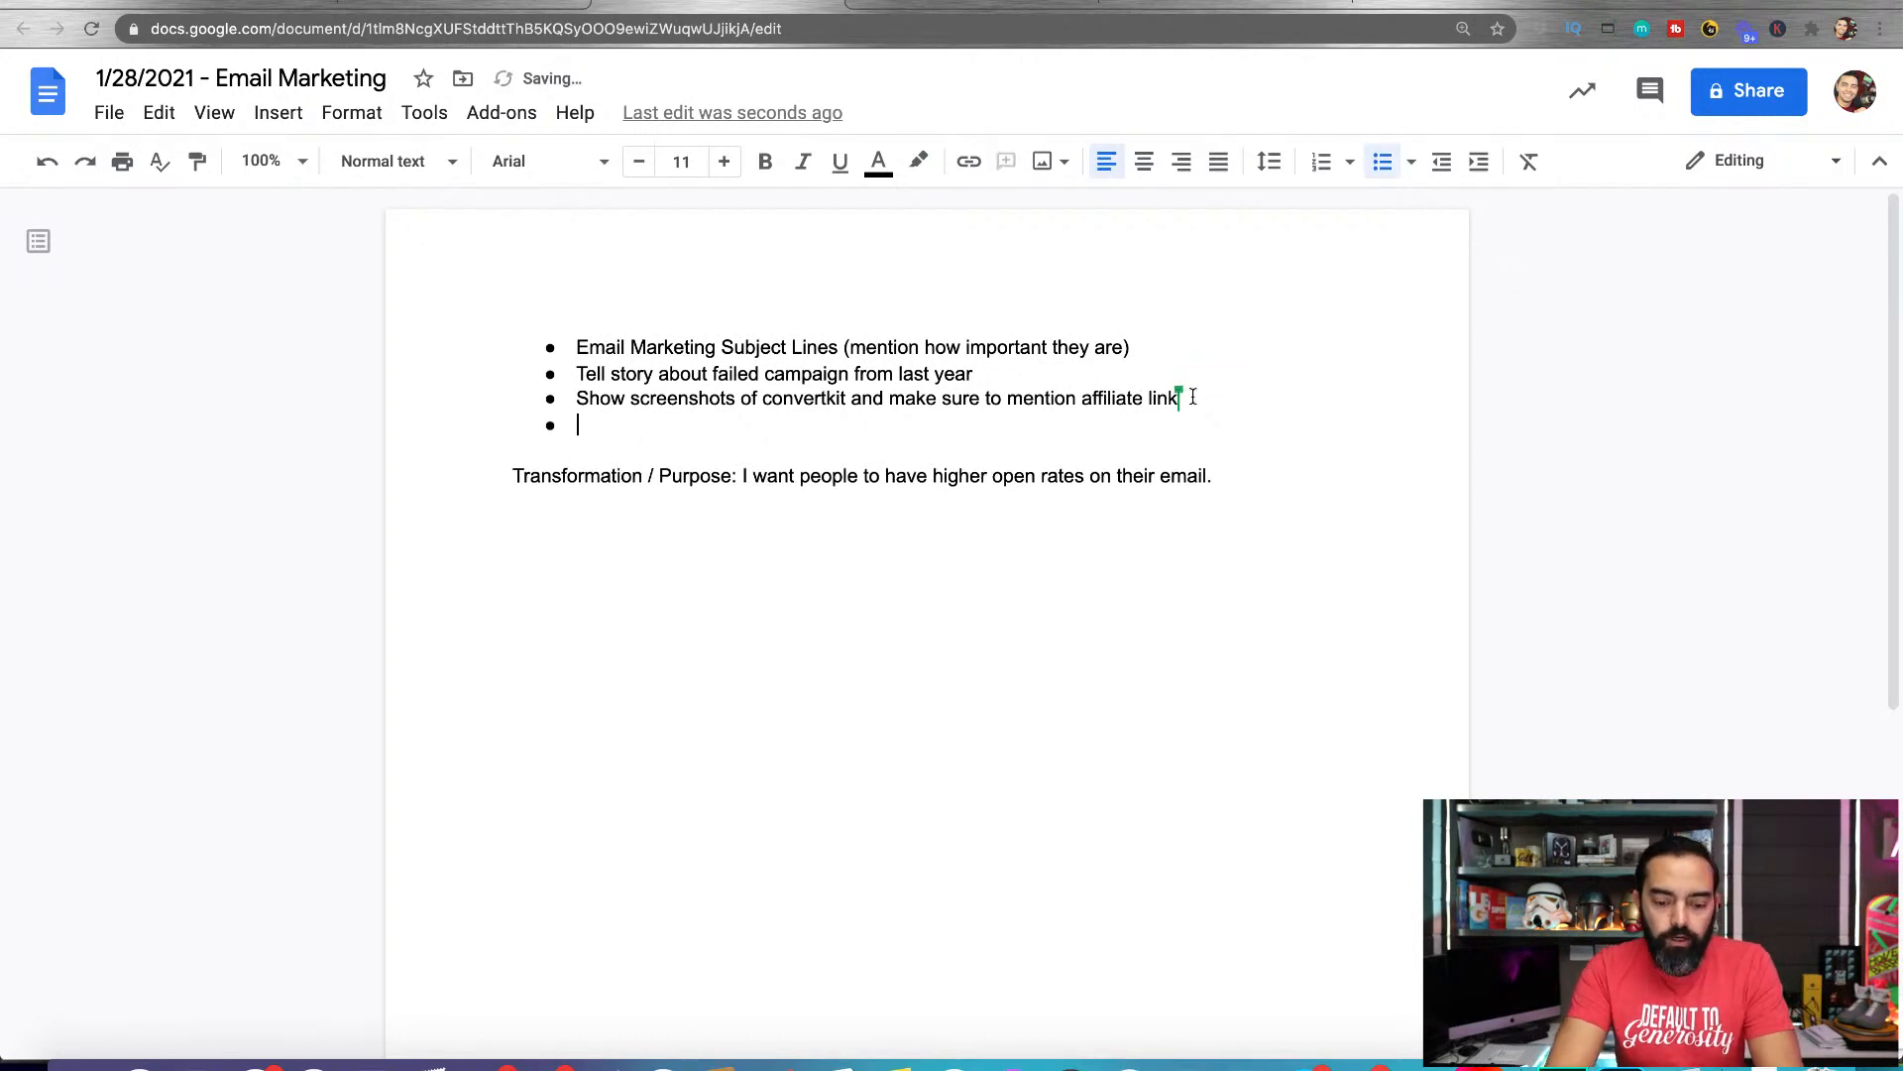
pyautogui.write('Show open')
pyautogui.press('BackSpace')
pyautogui.press('BackSpace')
pyautogui.press('BackSpace')
pyautogui.press('BackSpace')
pyautogui.press('BackSpace')
pyautogui.write('indu')
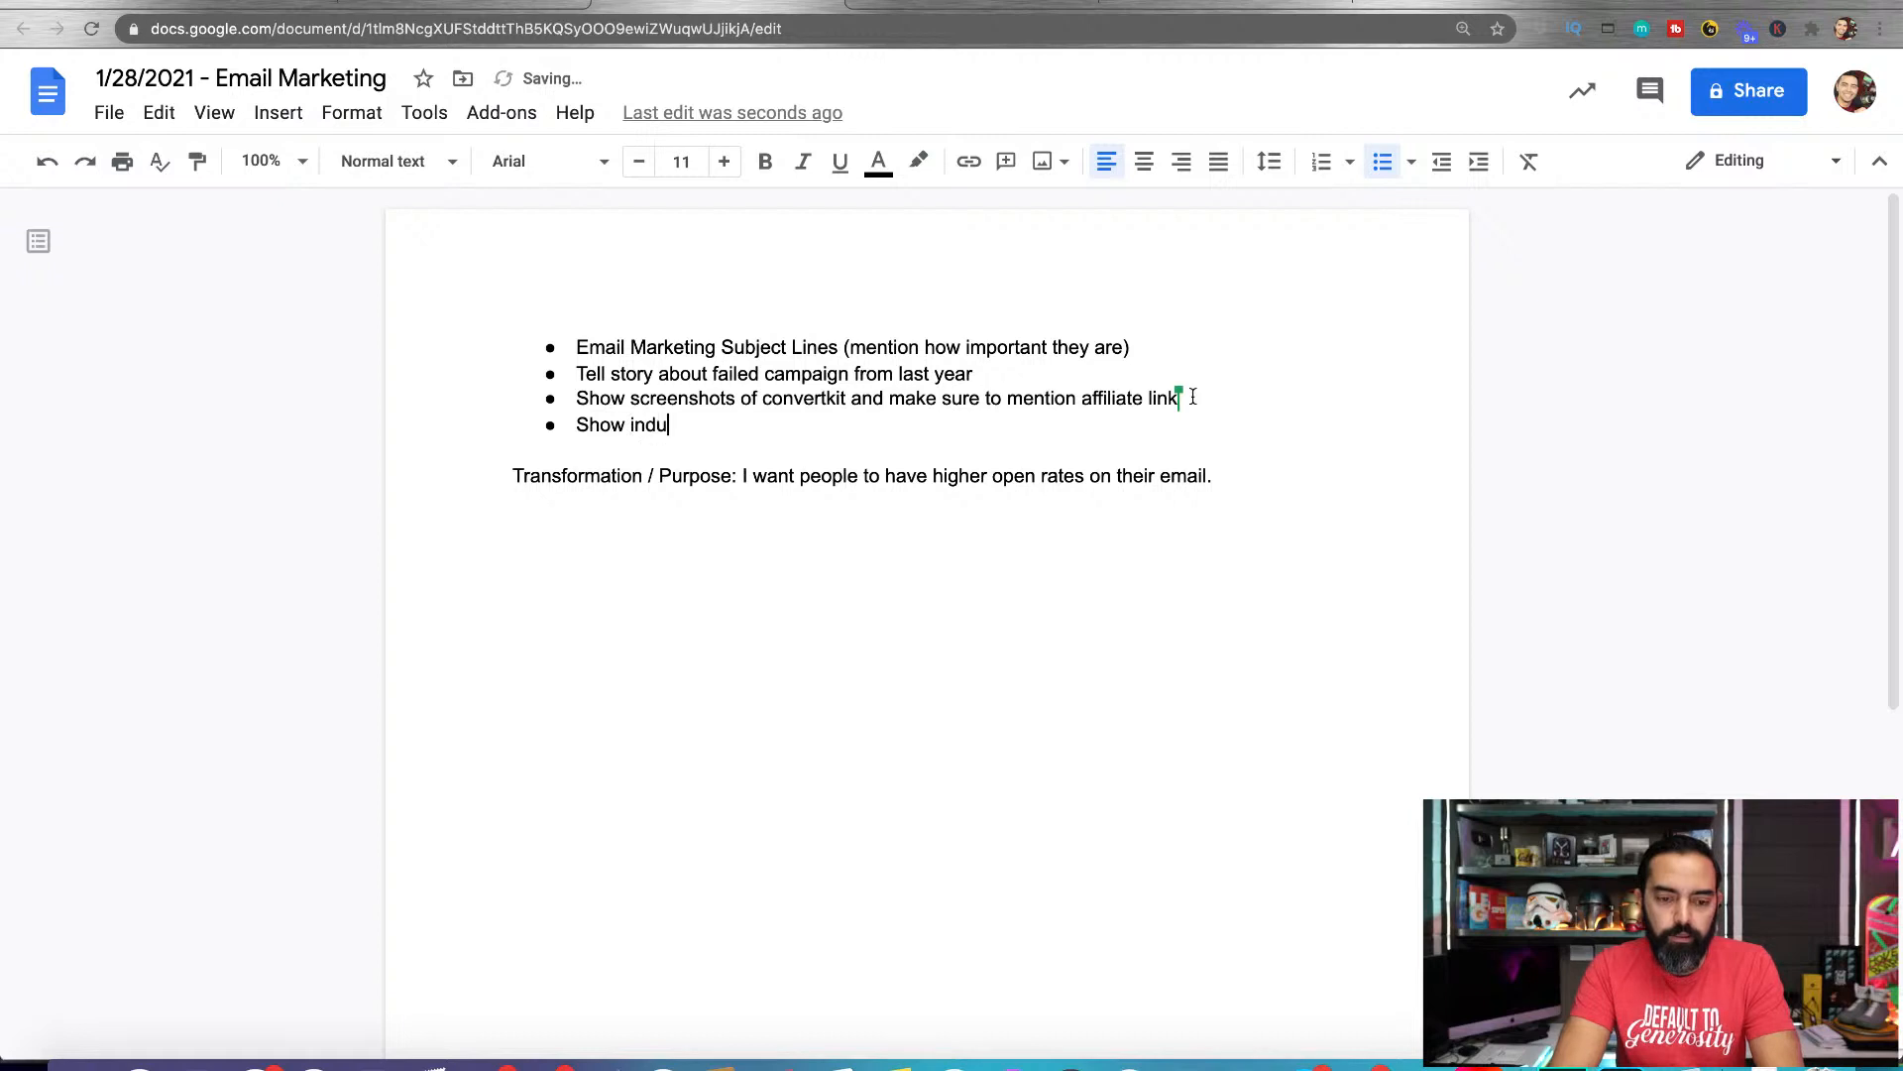
pyautogui.write('stry st')
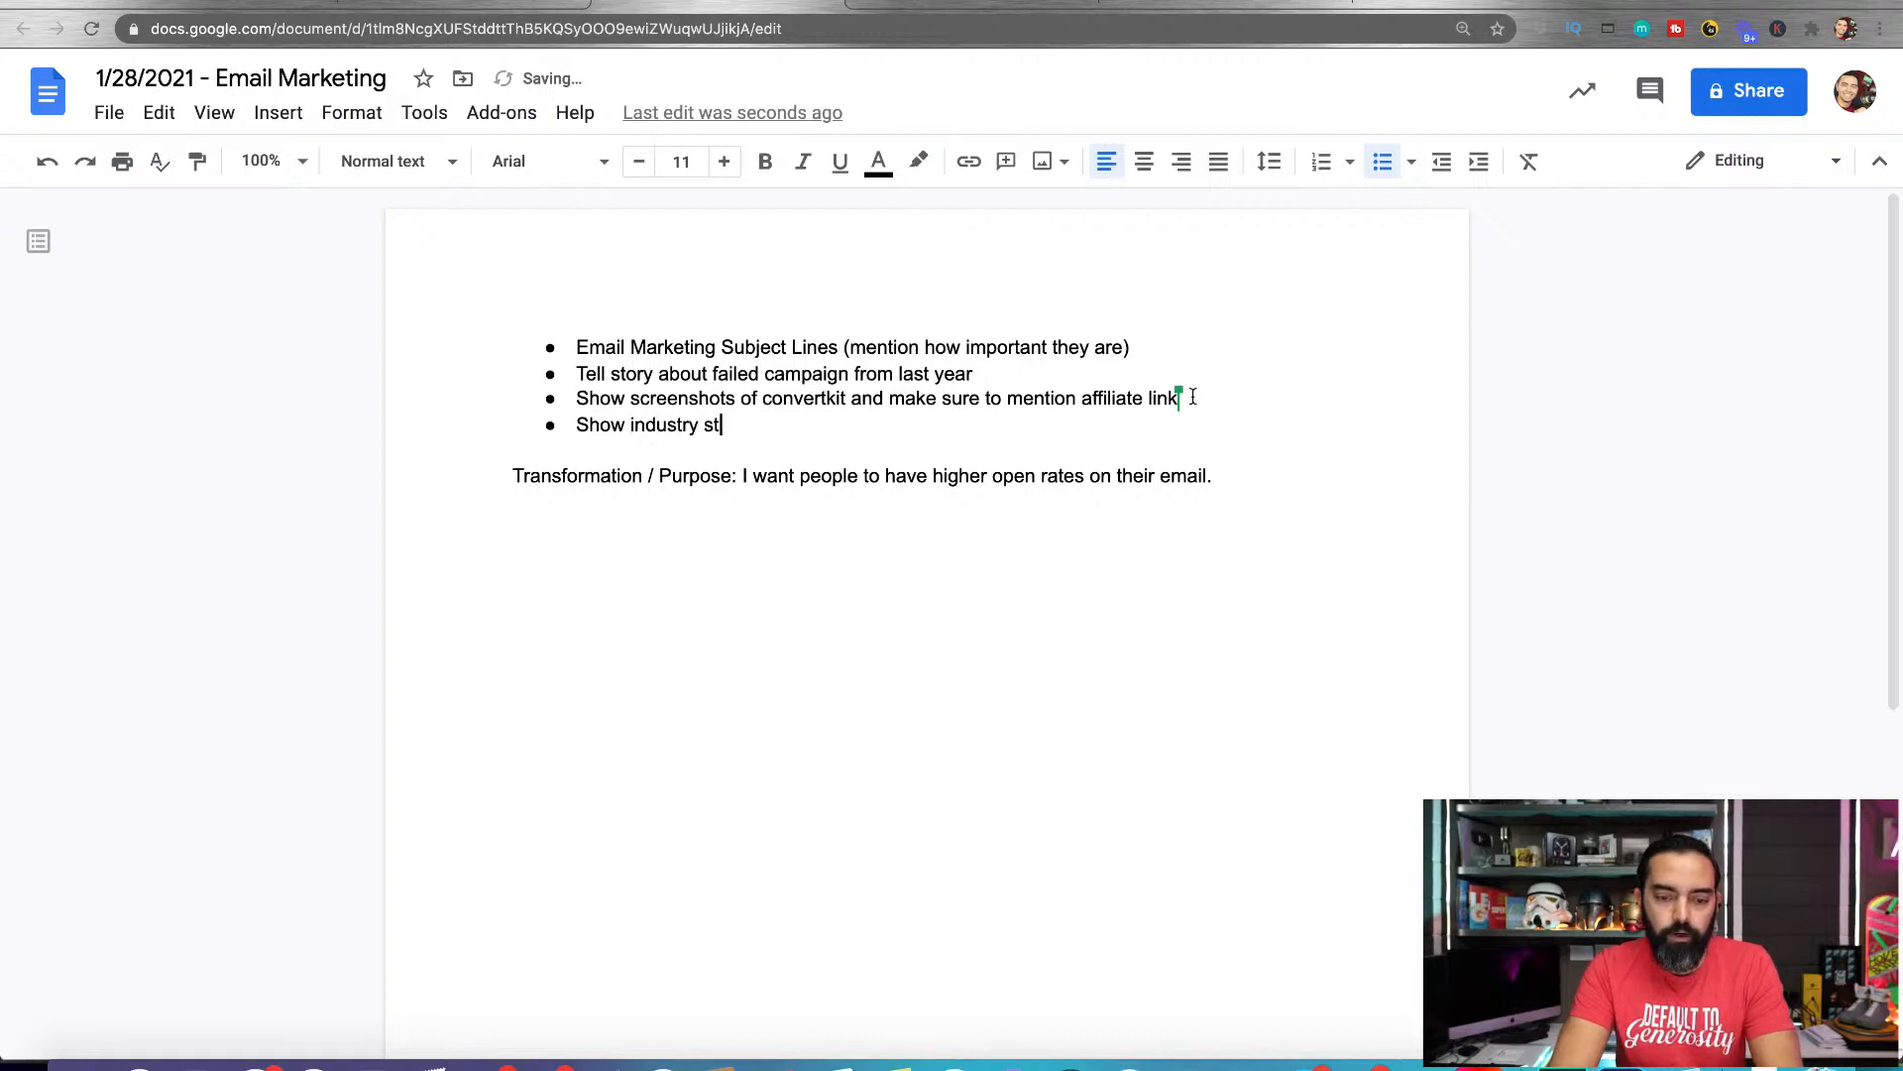
pyautogui.write('andard open rate.')
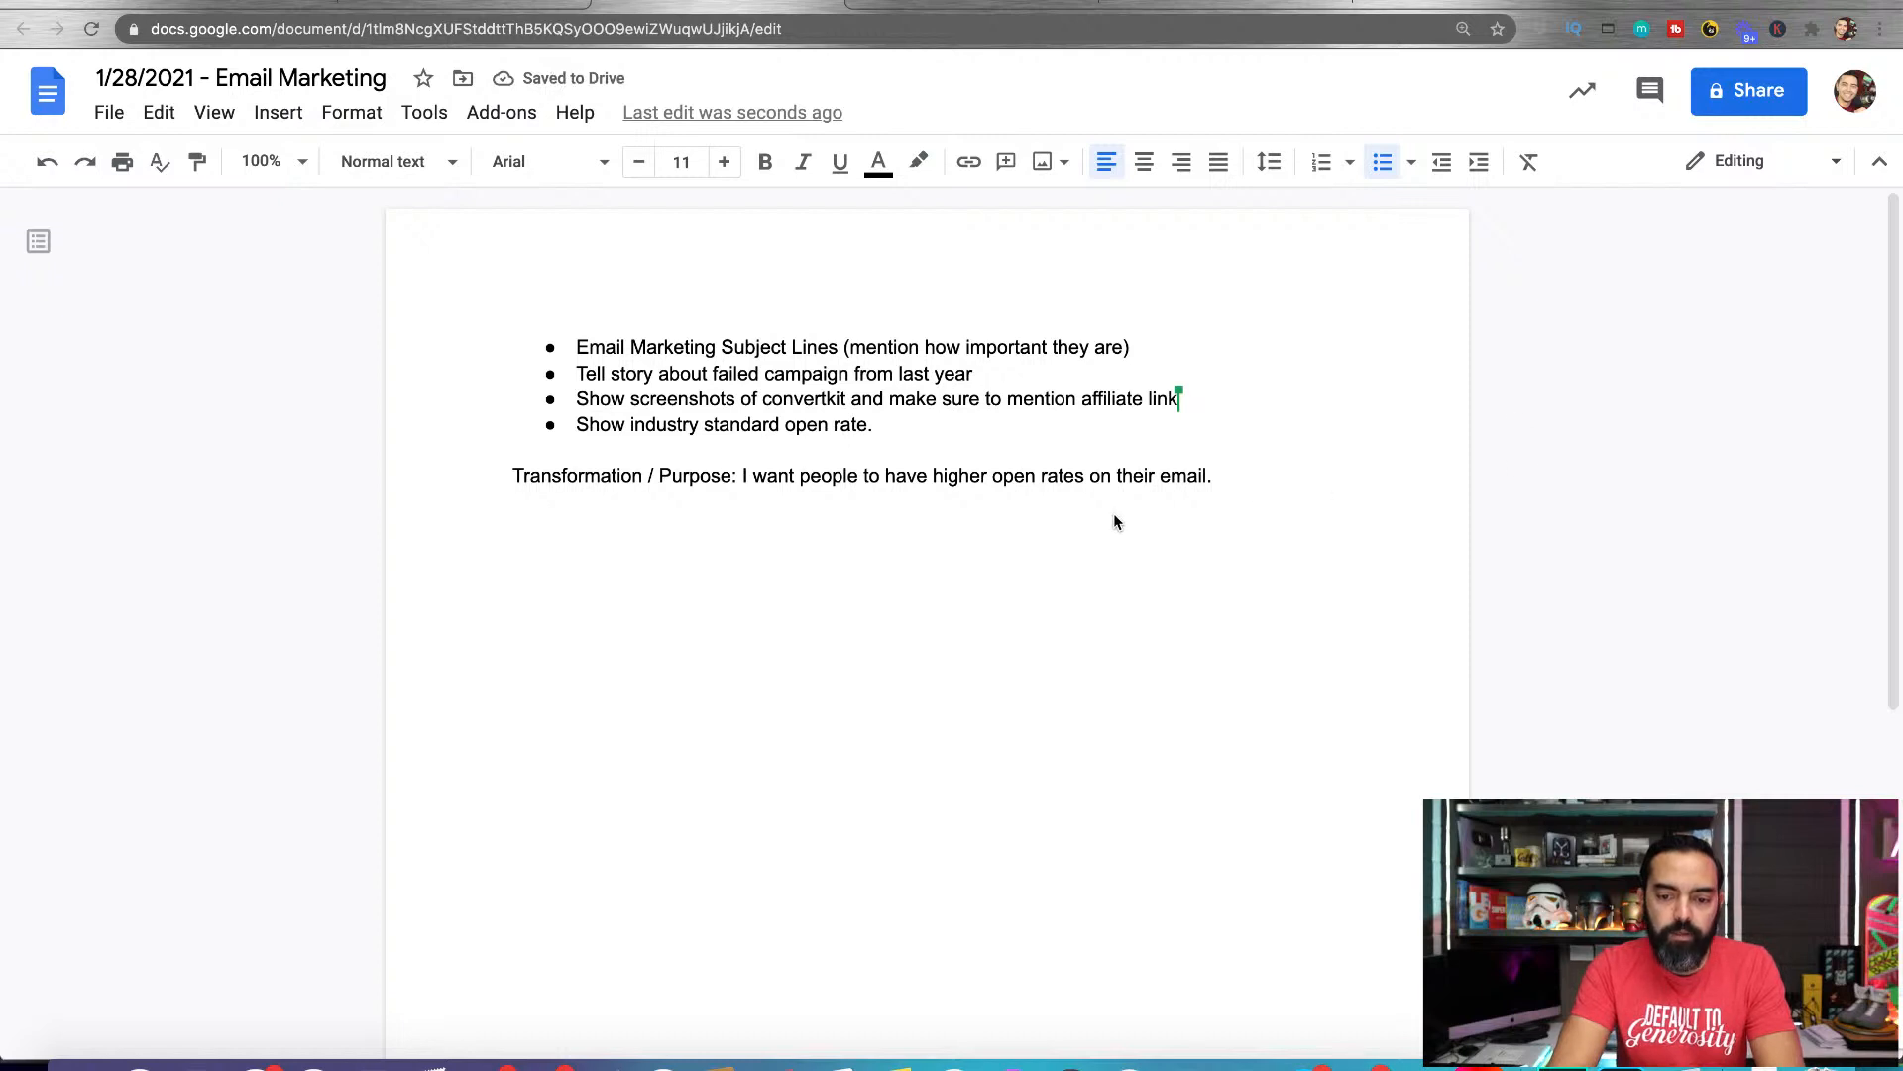
pyautogui.press('Return')
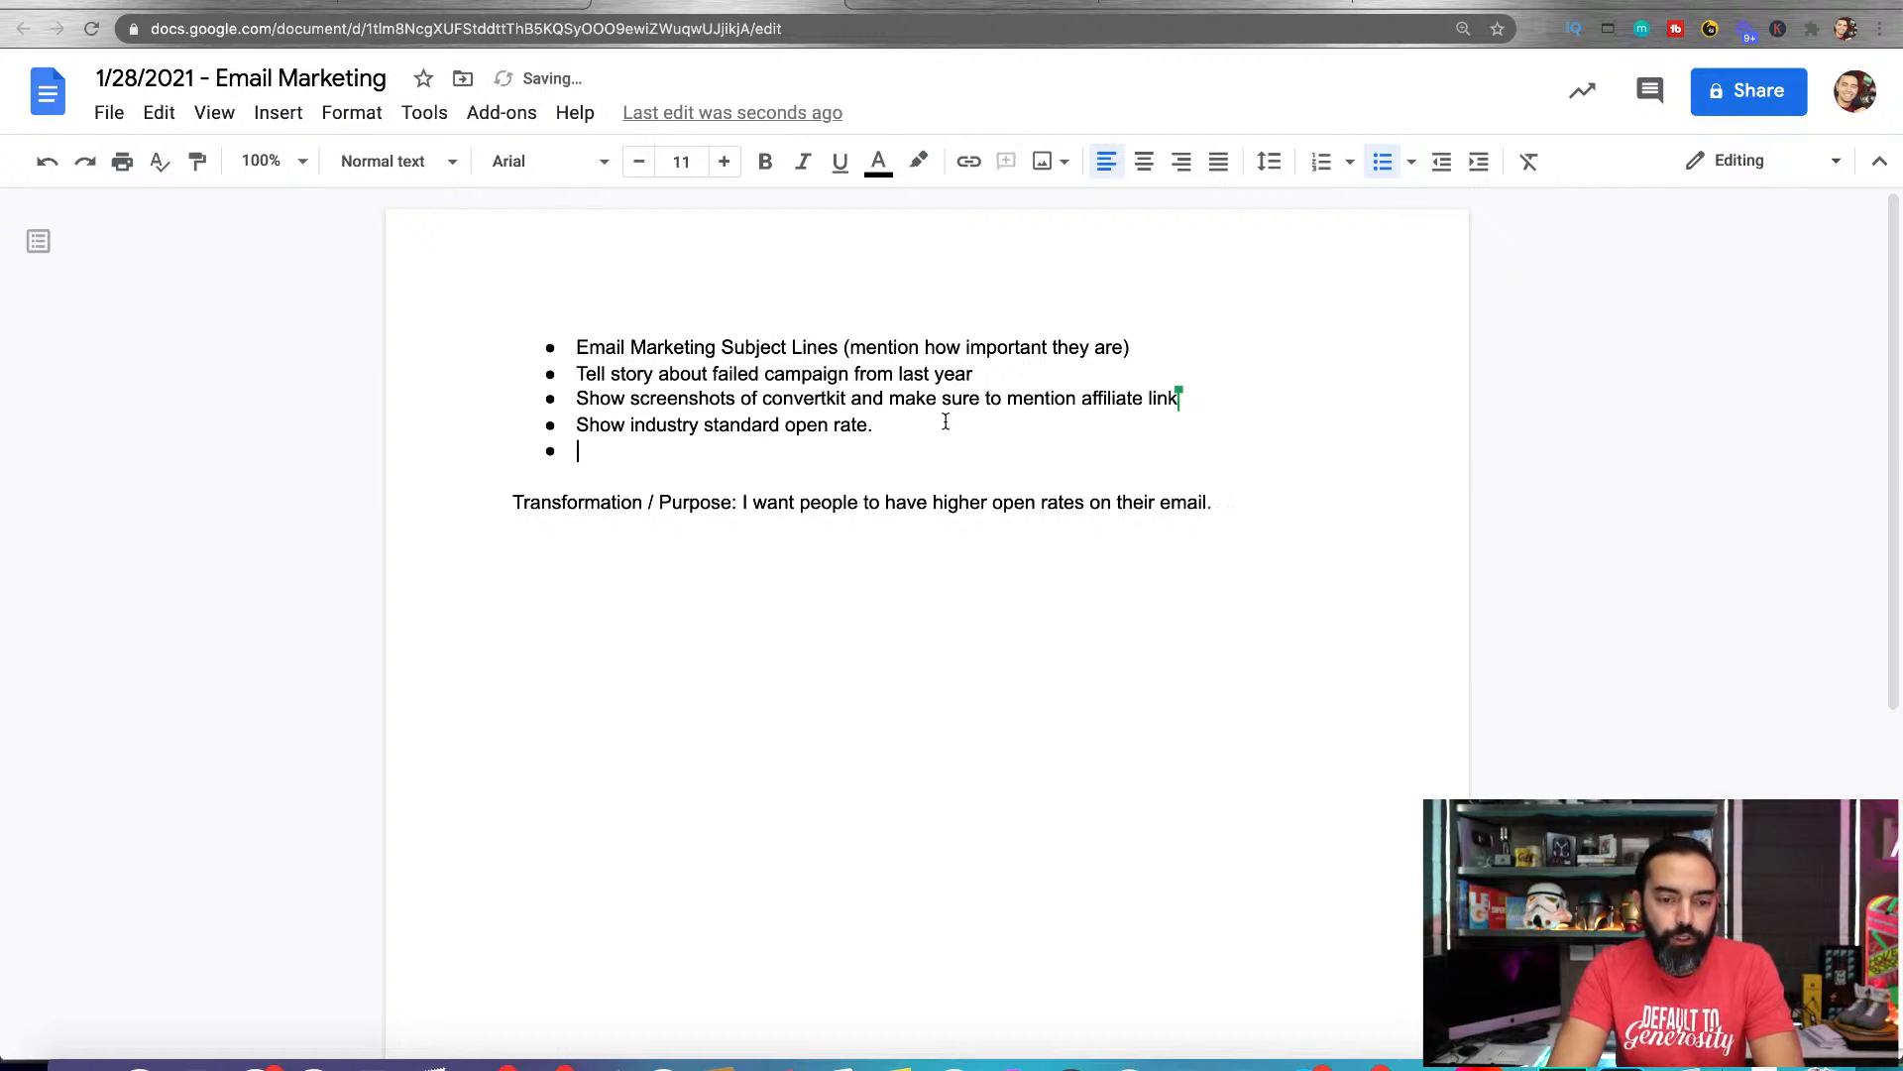
# Reword the fourth bullet as "Show industry standard open rates (find website with statistics)", correcting its spelling, and start a new bullet
pyautogui.doubleClick(896, 427)
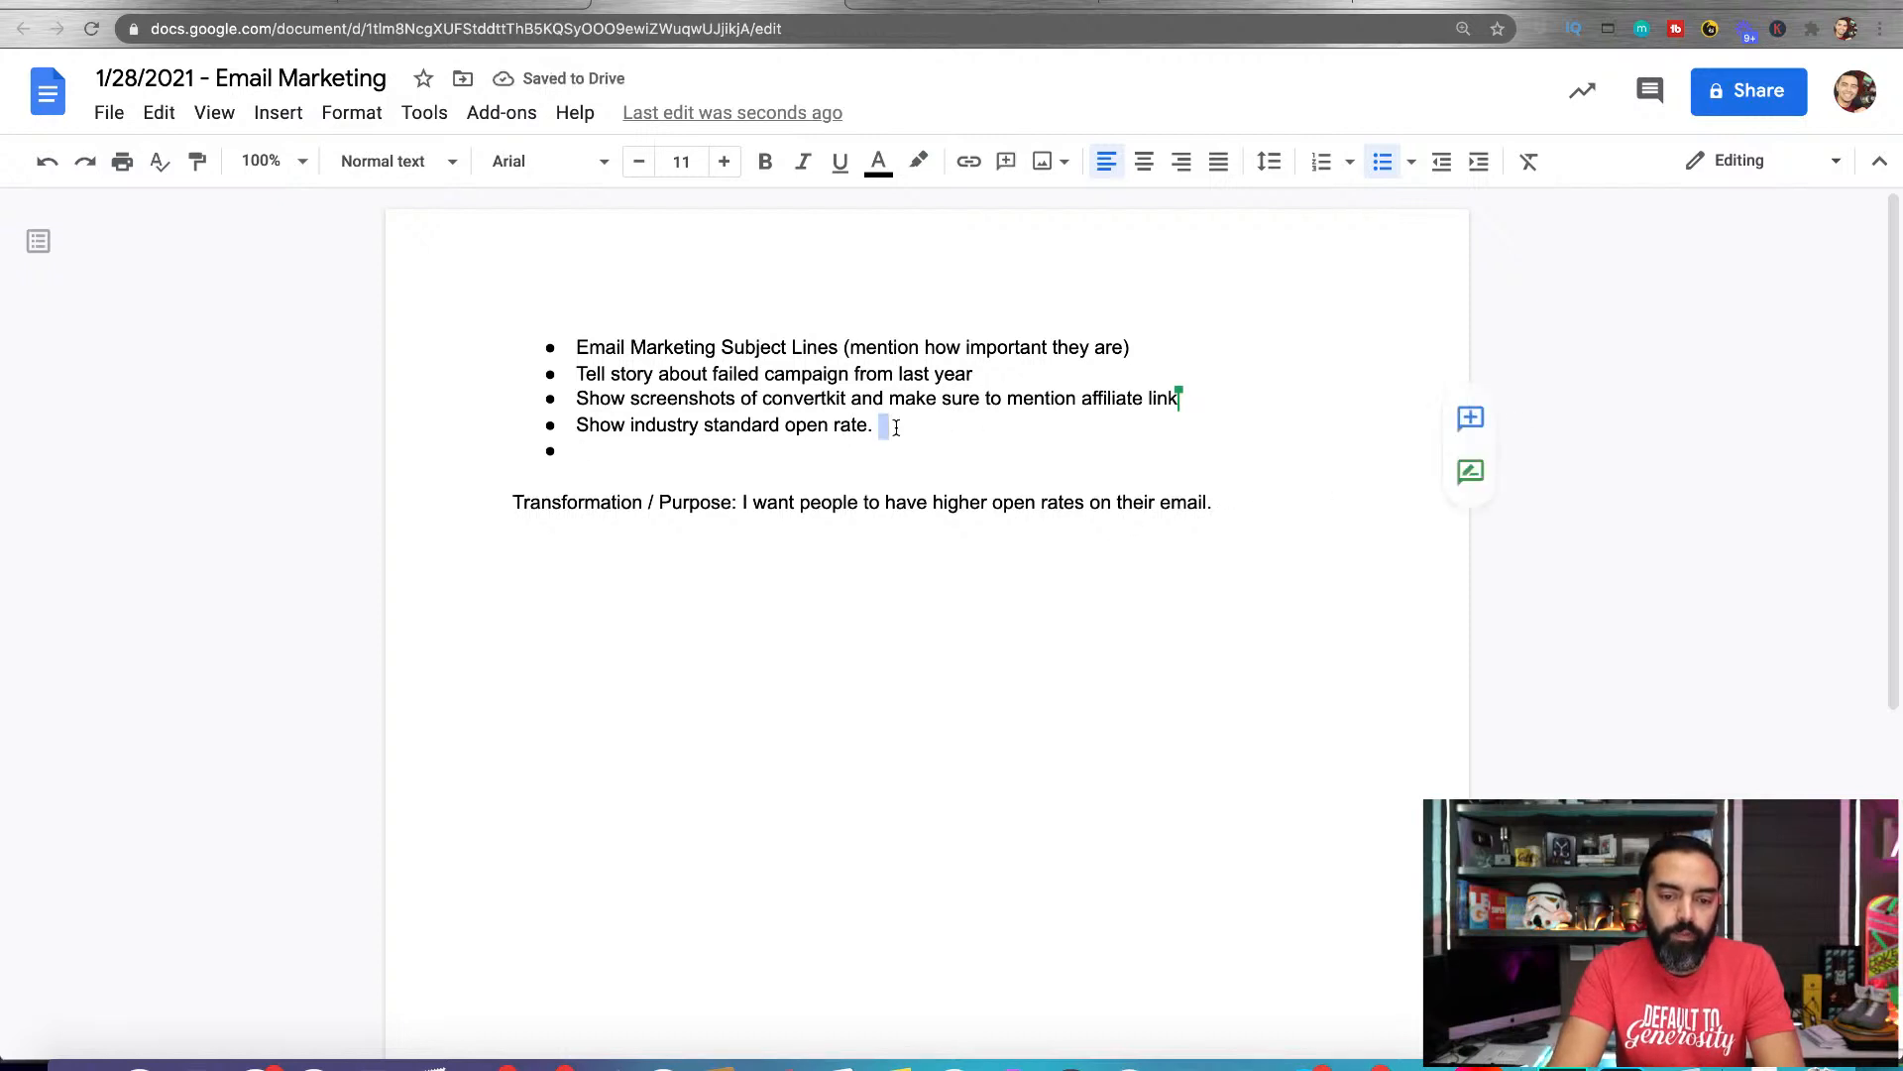
pyautogui.press('BackSpace')
pyautogui.press('BackSpace')
pyautogui.press('BackSpace')
pyautogui.write('s')
pyautogui.write(' (find ')
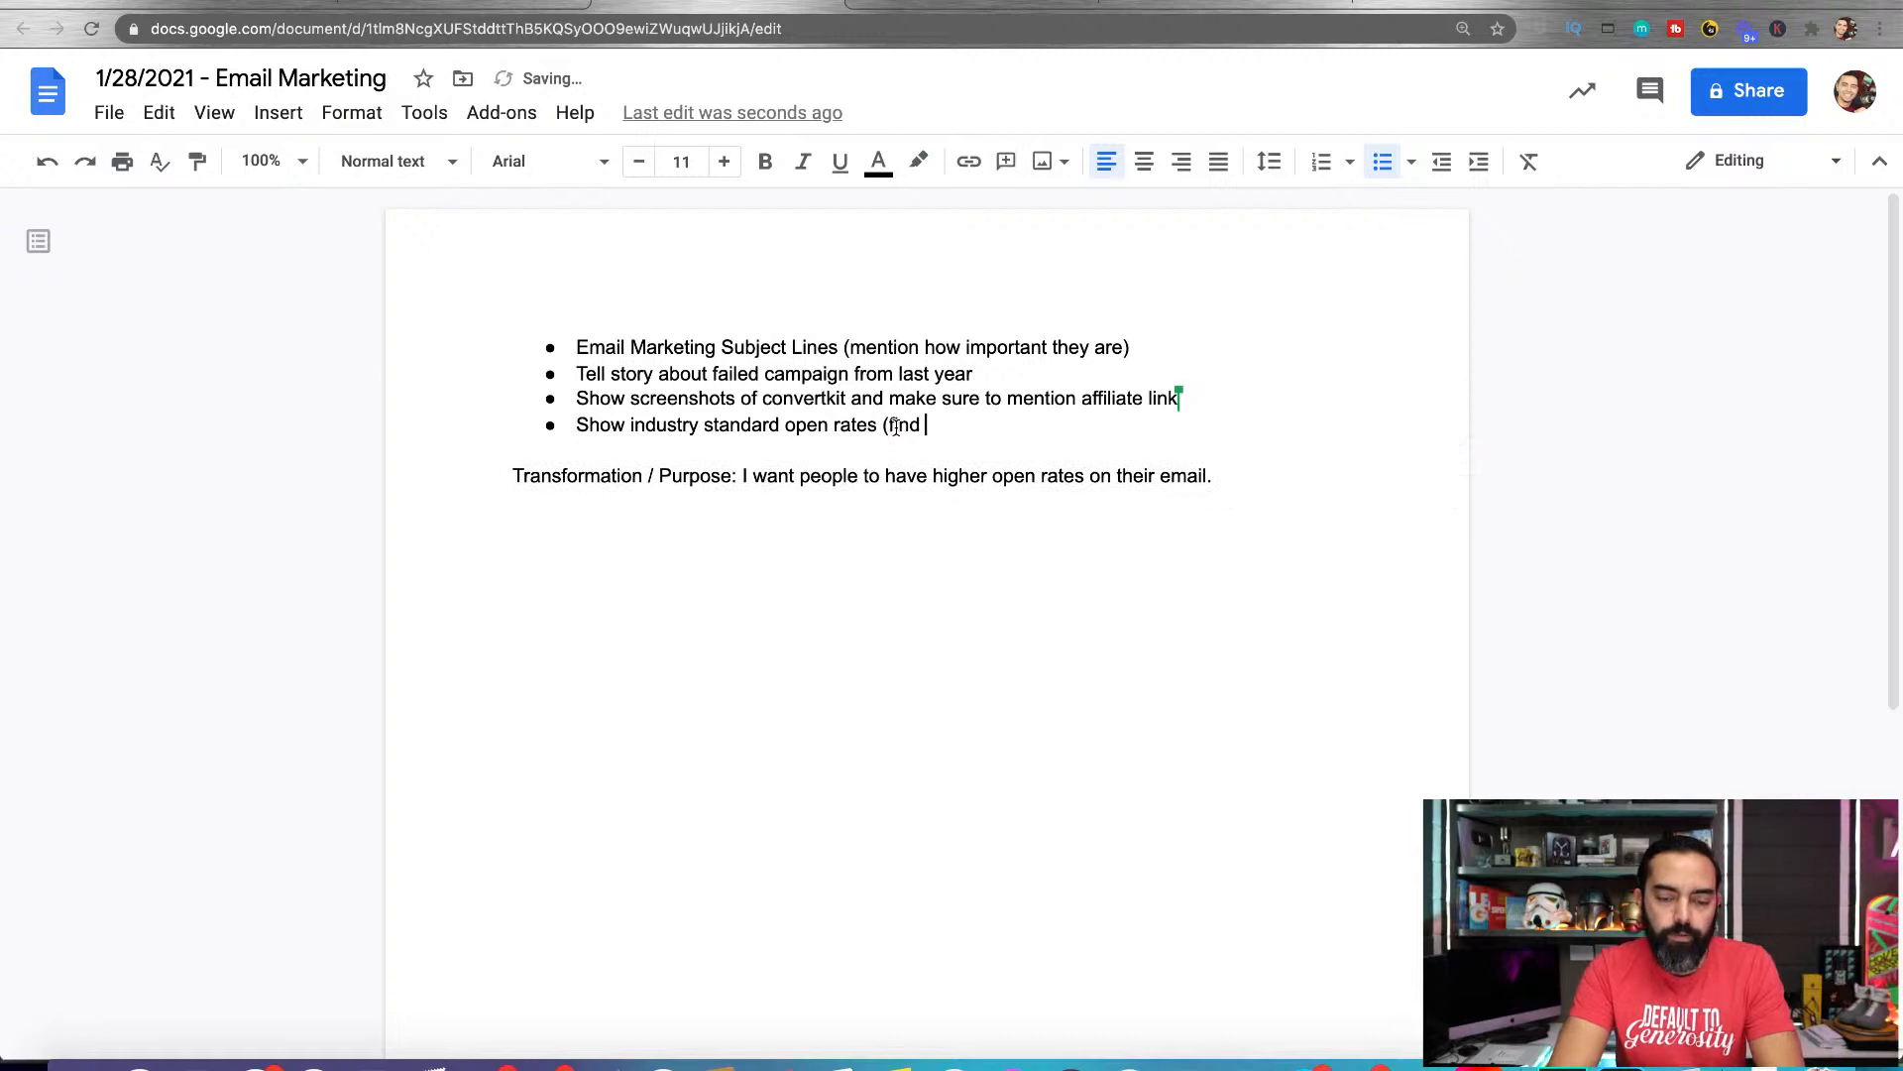
pyautogui.write('website with stratistcs)')
pyautogui.press('Return')
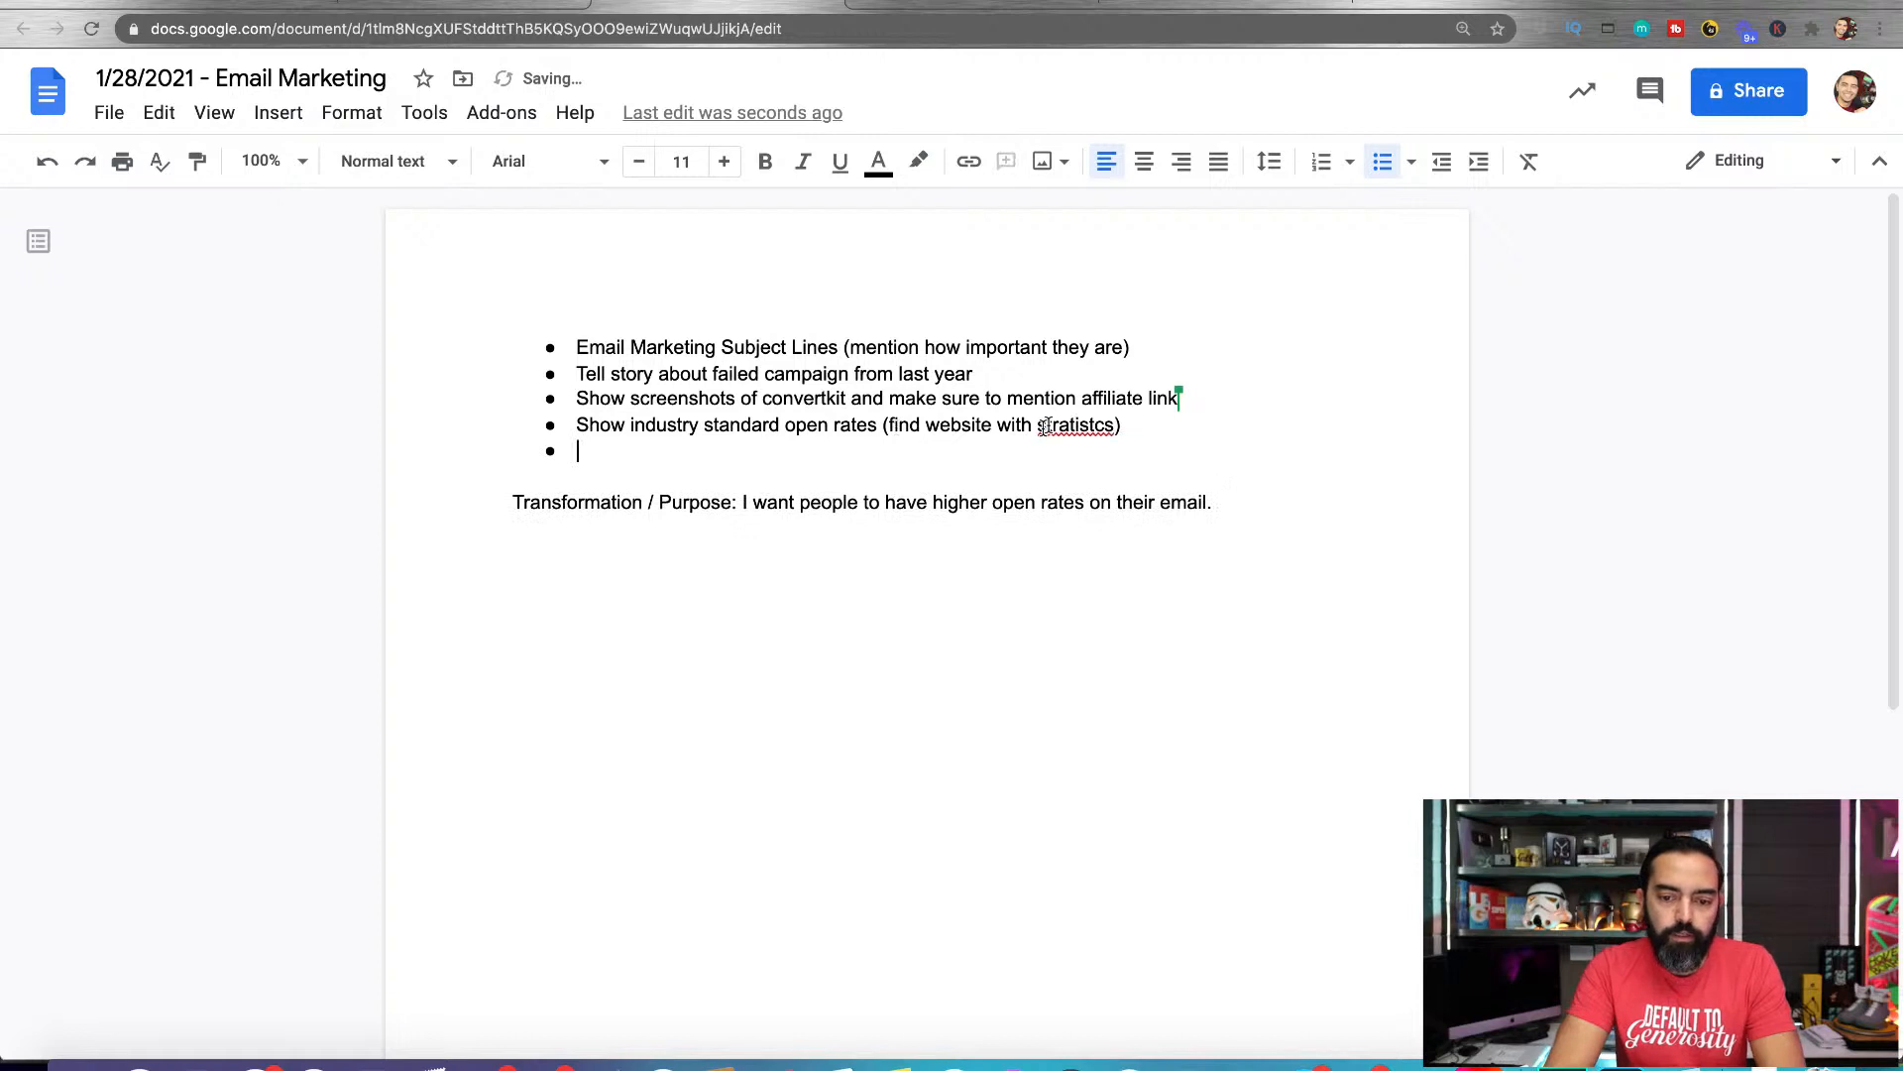
pyautogui.rightClick(1071, 428)
pyautogui.click(1115, 498)
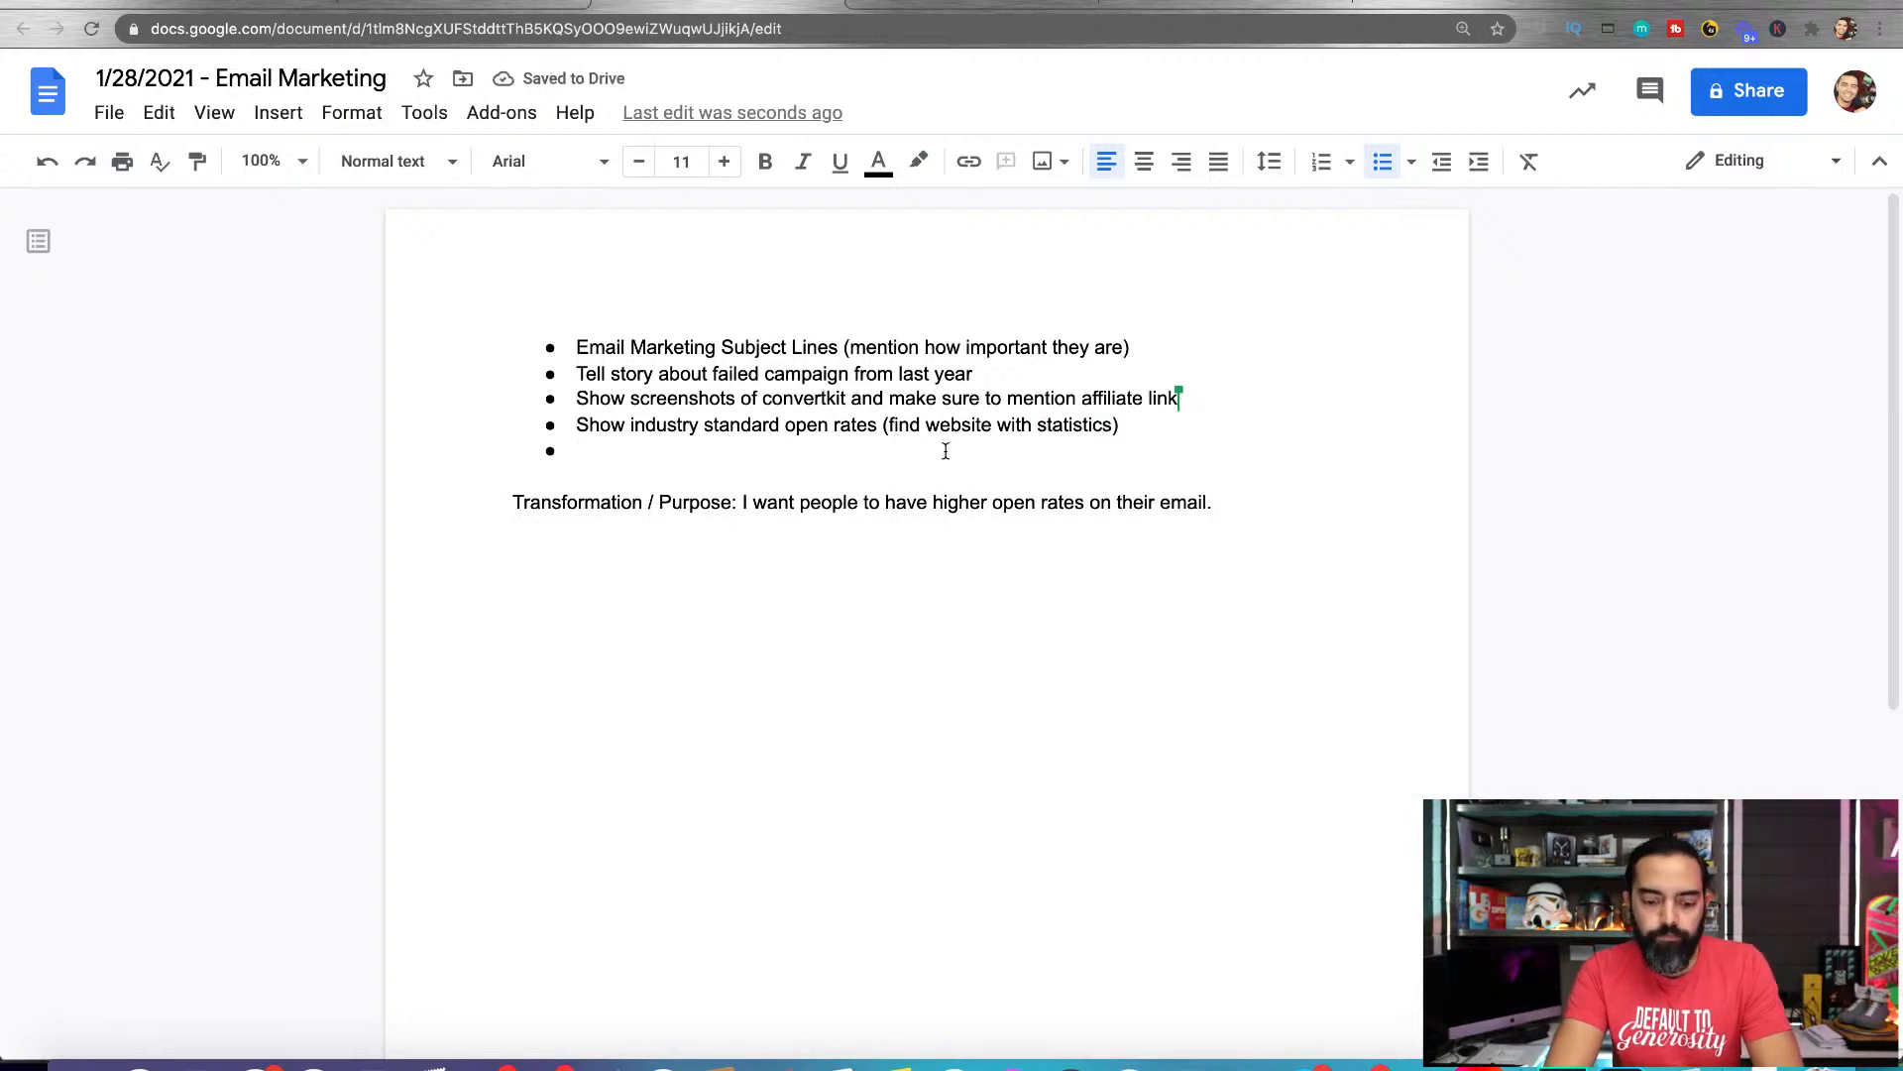
# Add the bullets "Show a bad example from our email archive, and show a good example." and "Split testing."
pyautogui.write('Show a bad example fr')
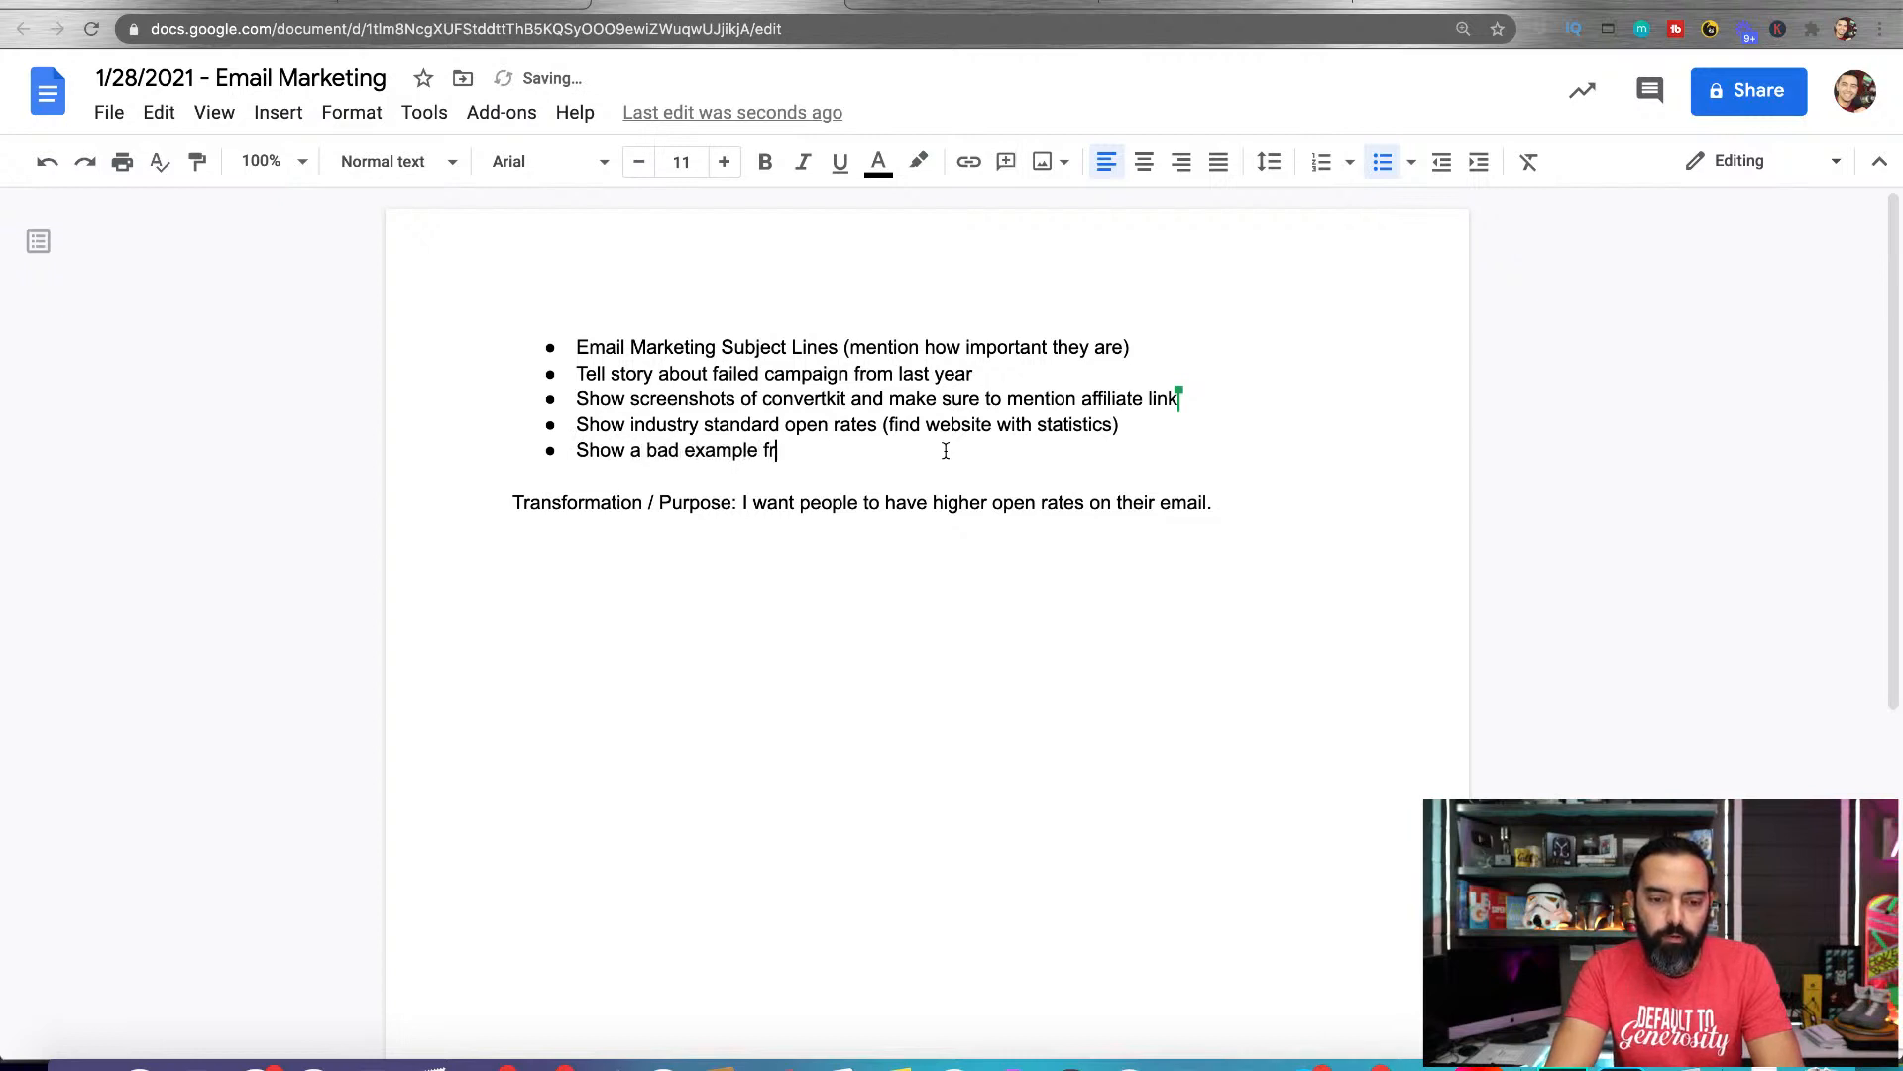
pyautogui.write('om our email archive')
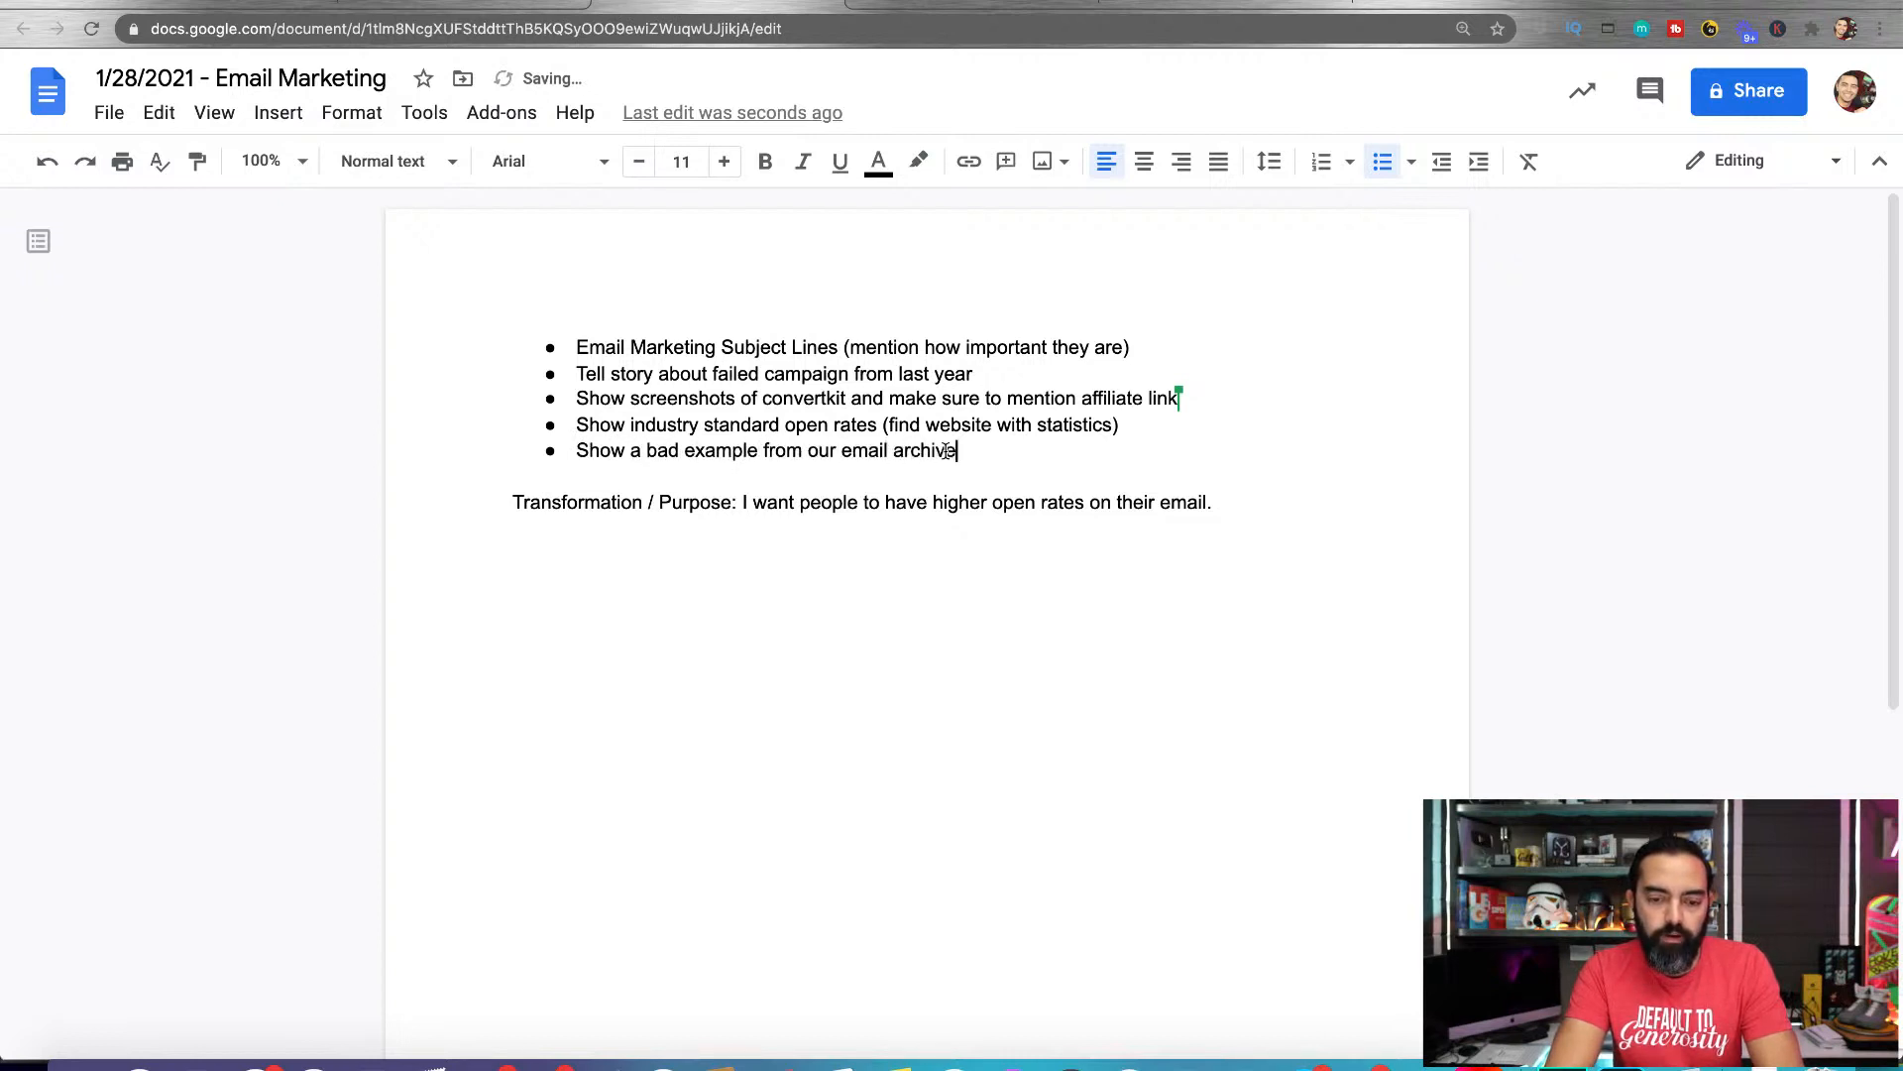
pyautogui.write(', and show a good ex')
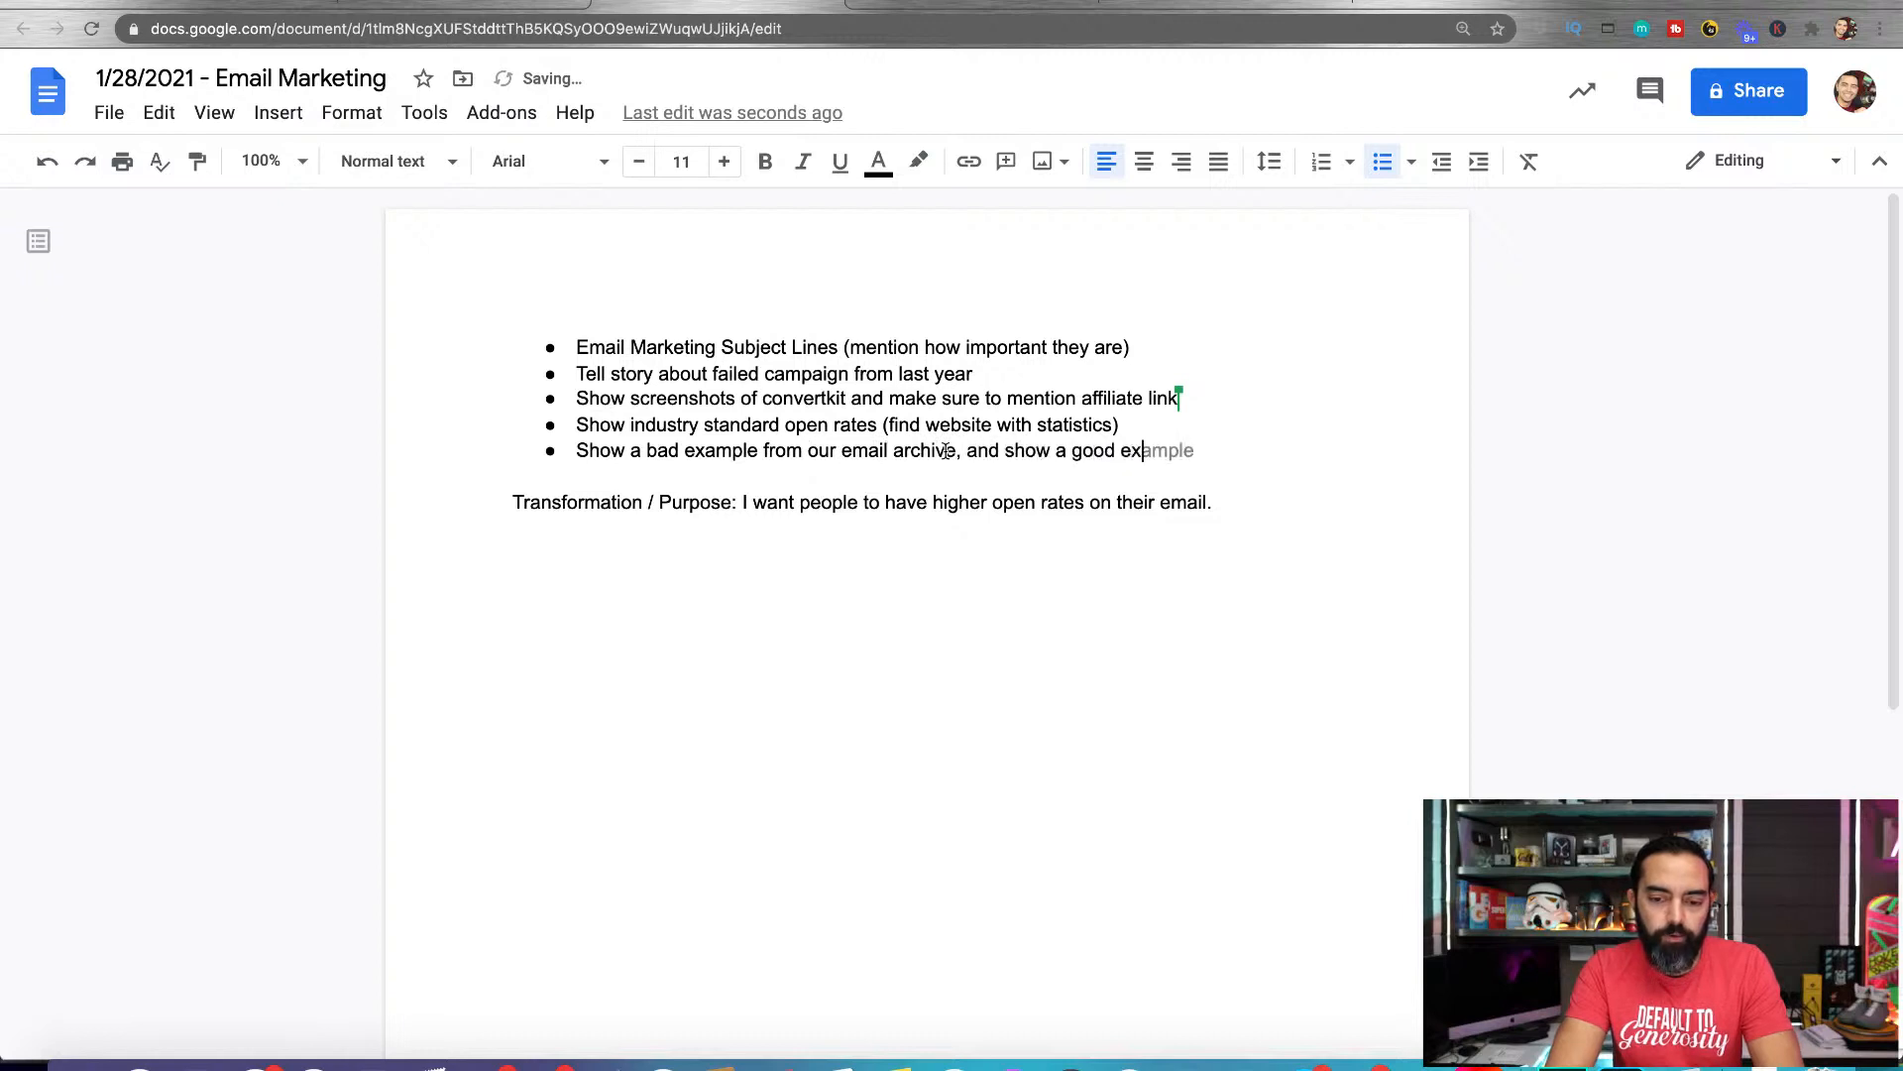
pyautogui.press('Tab')
pyautogui.write('.')
pyautogui.press('Return')
pyautogui.write('Split')
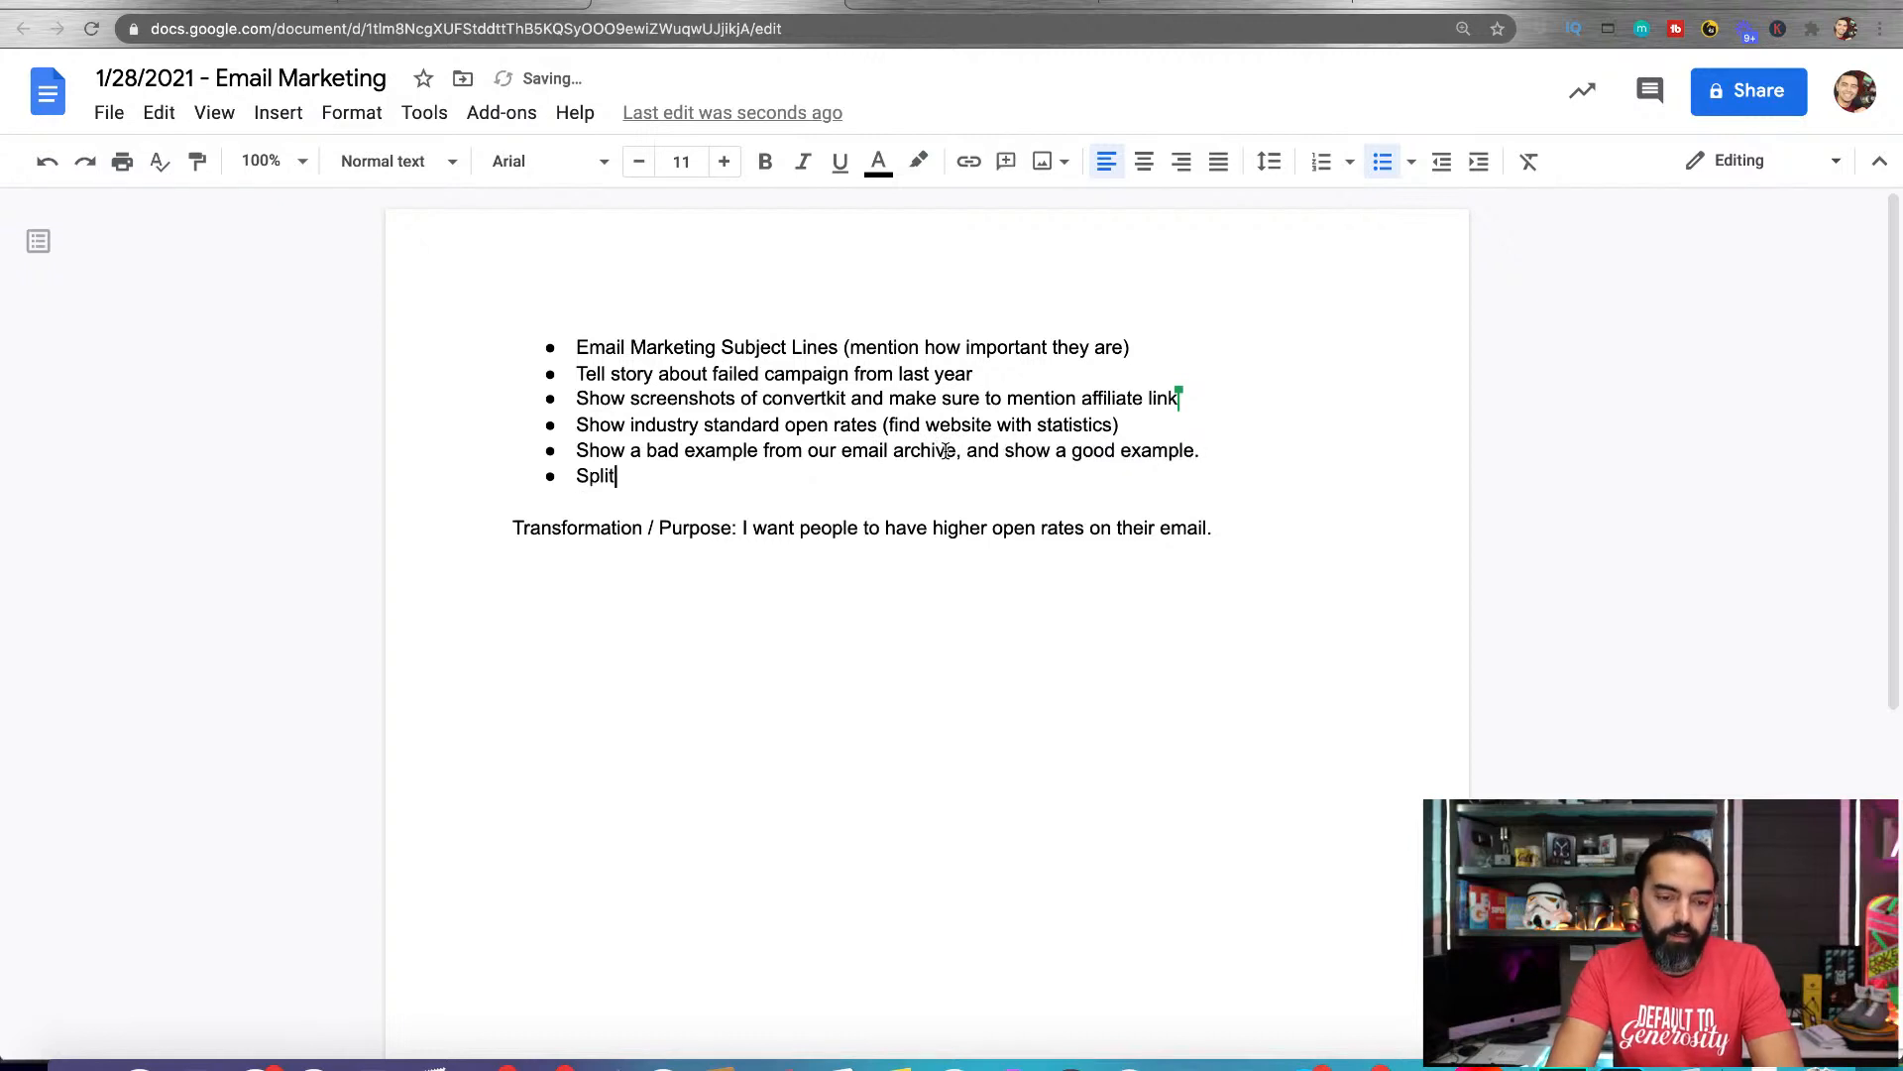
pyautogui.write(' testing.')
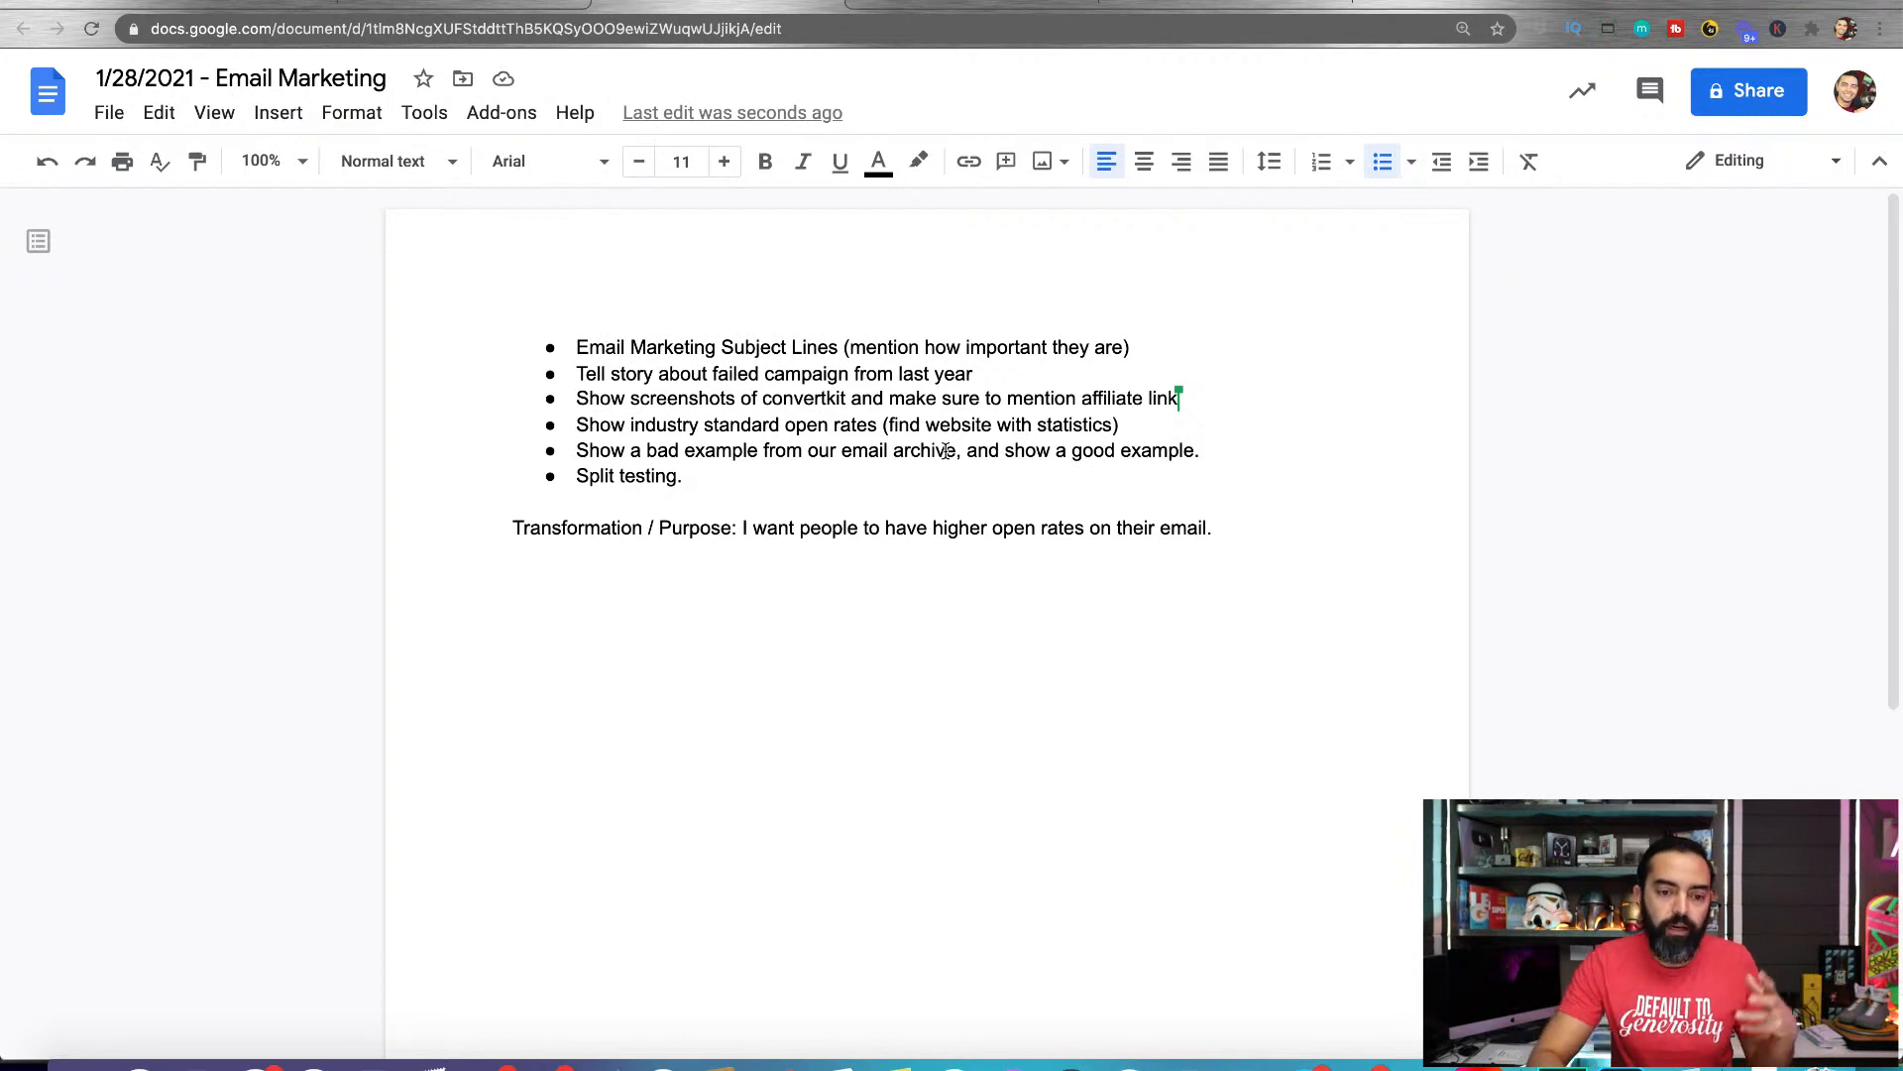
# Make the whole "Transformation / Purpose" line bold and return to the bulleted list
pyautogui.tripleClick(679, 527)
pyautogui.hotkey('ctrl', 'b')
pyautogui.click(1006, 633)
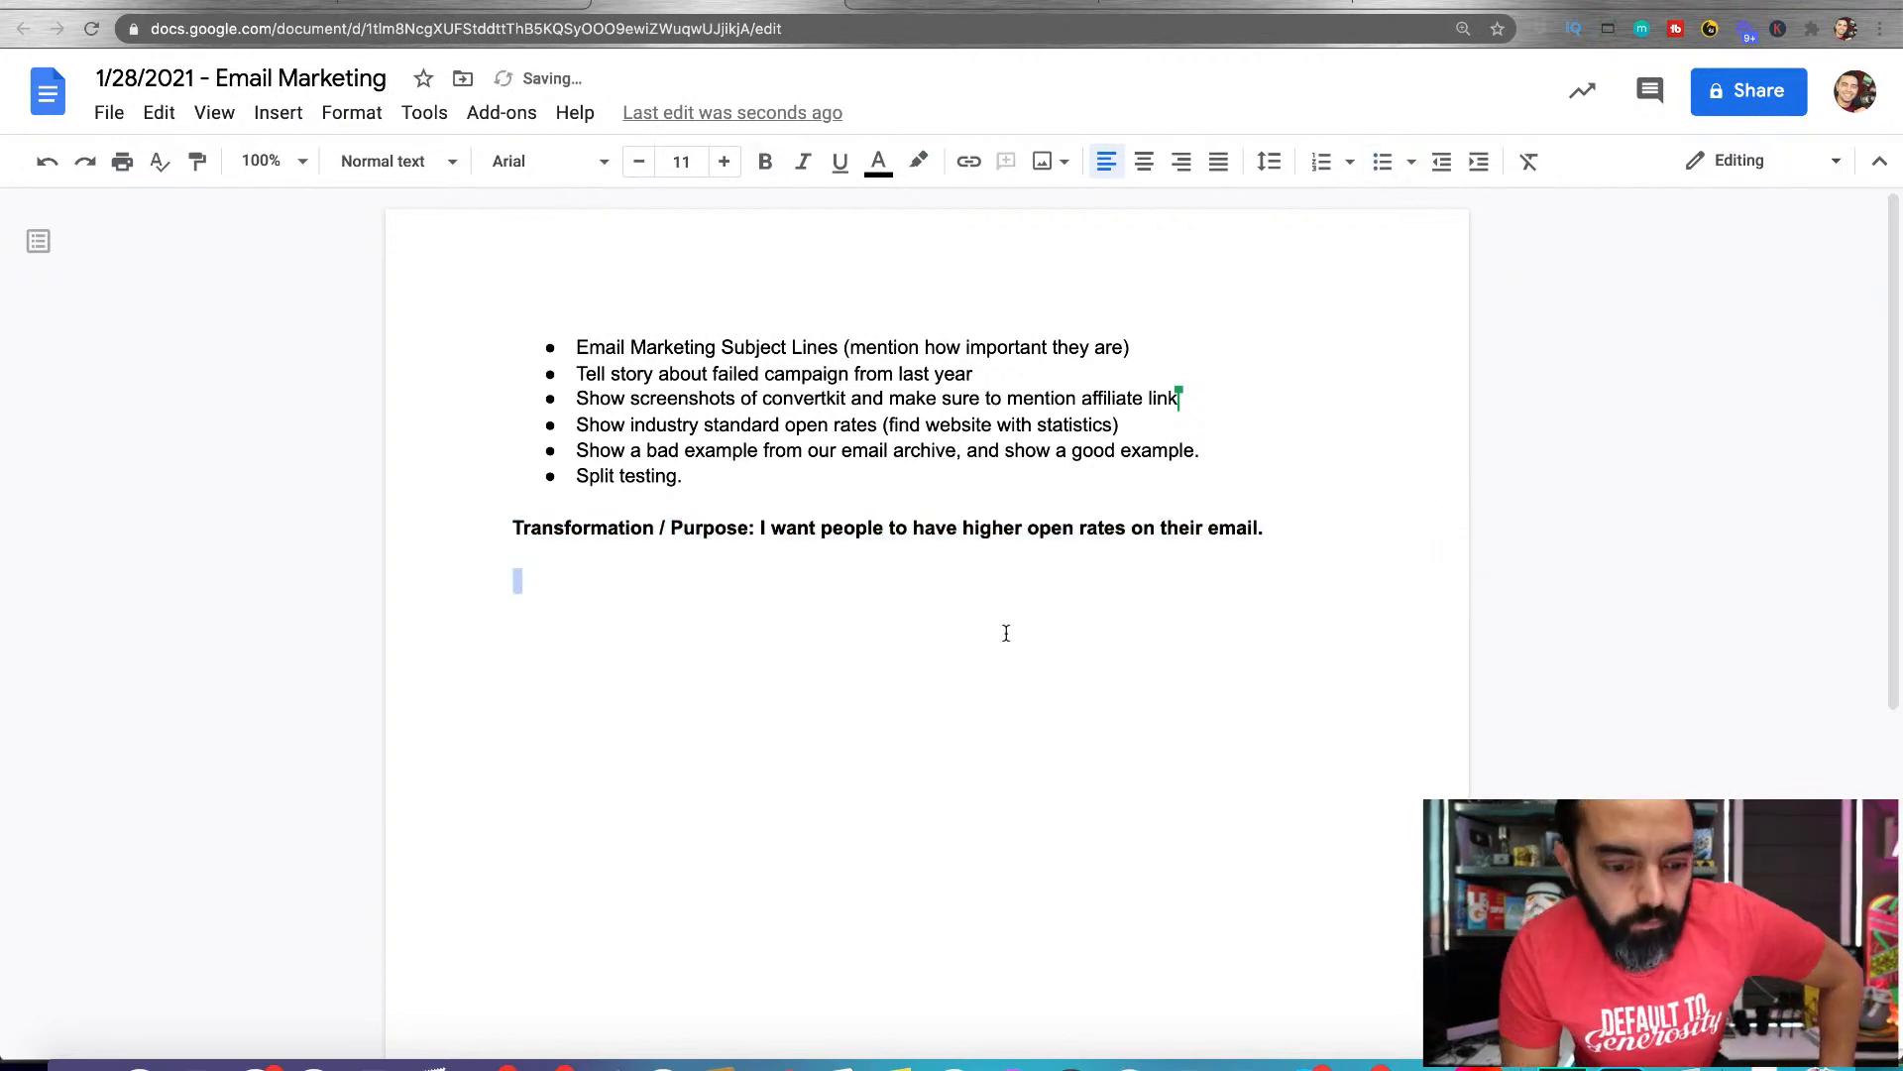
pyautogui.click(920, 454)
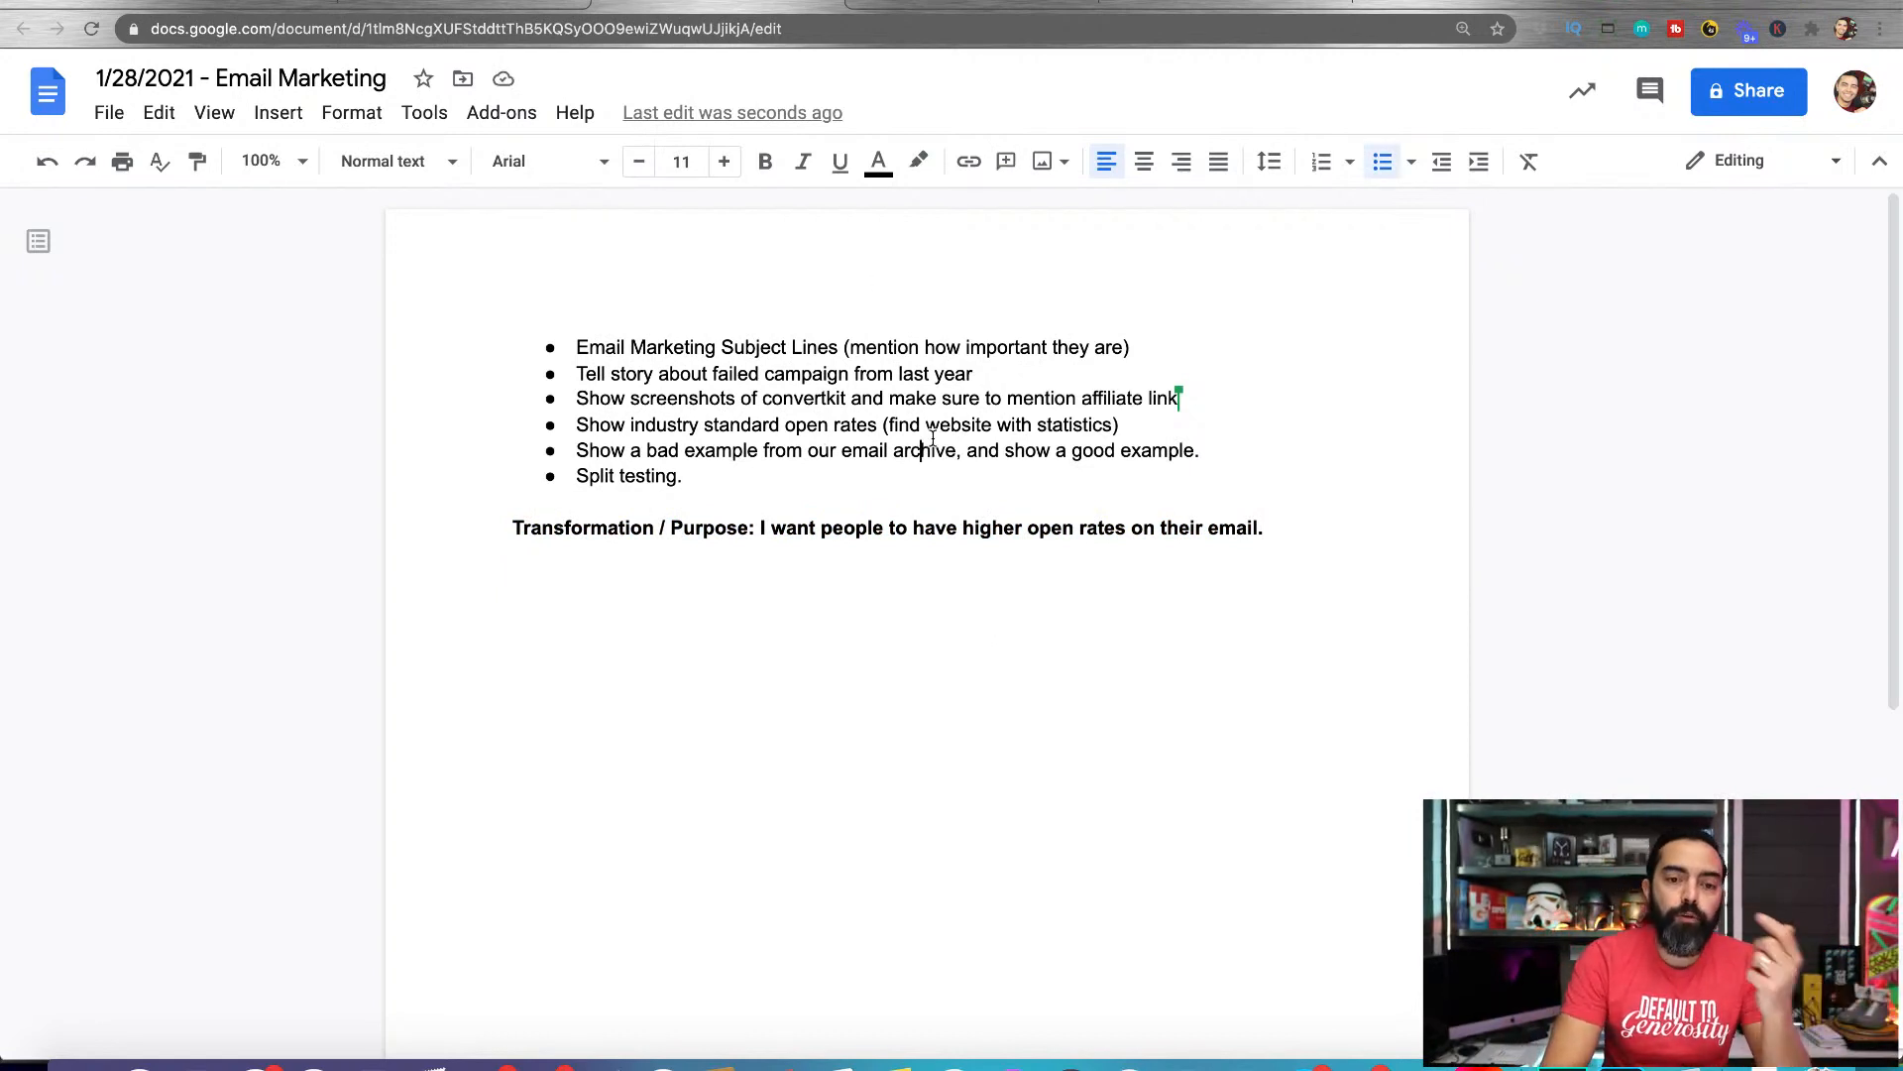
# Look back and forth between the Email Marketing document and the 2021 Content Calendar, ending on the calendar
pyautogui.click(831, 3)
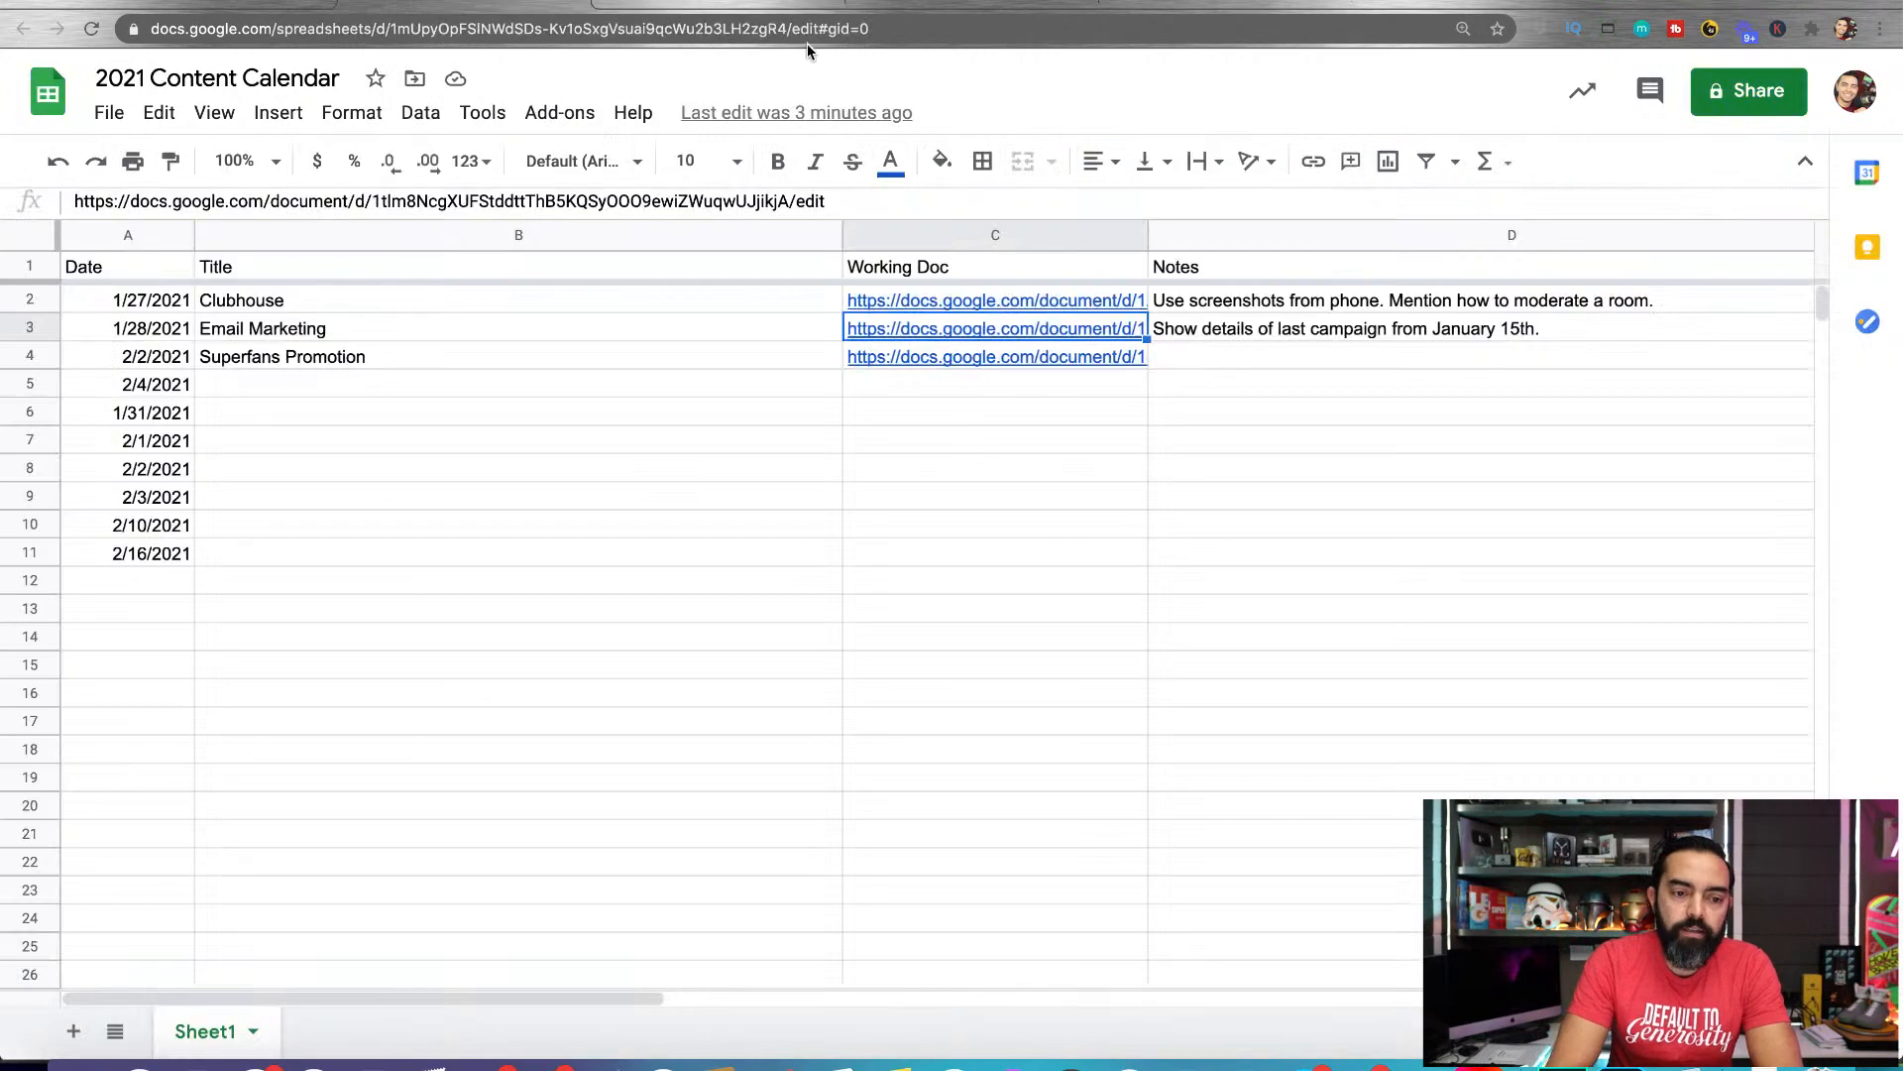
pyautogui.click(815, 3)
pyautogui.click(1082, 2)
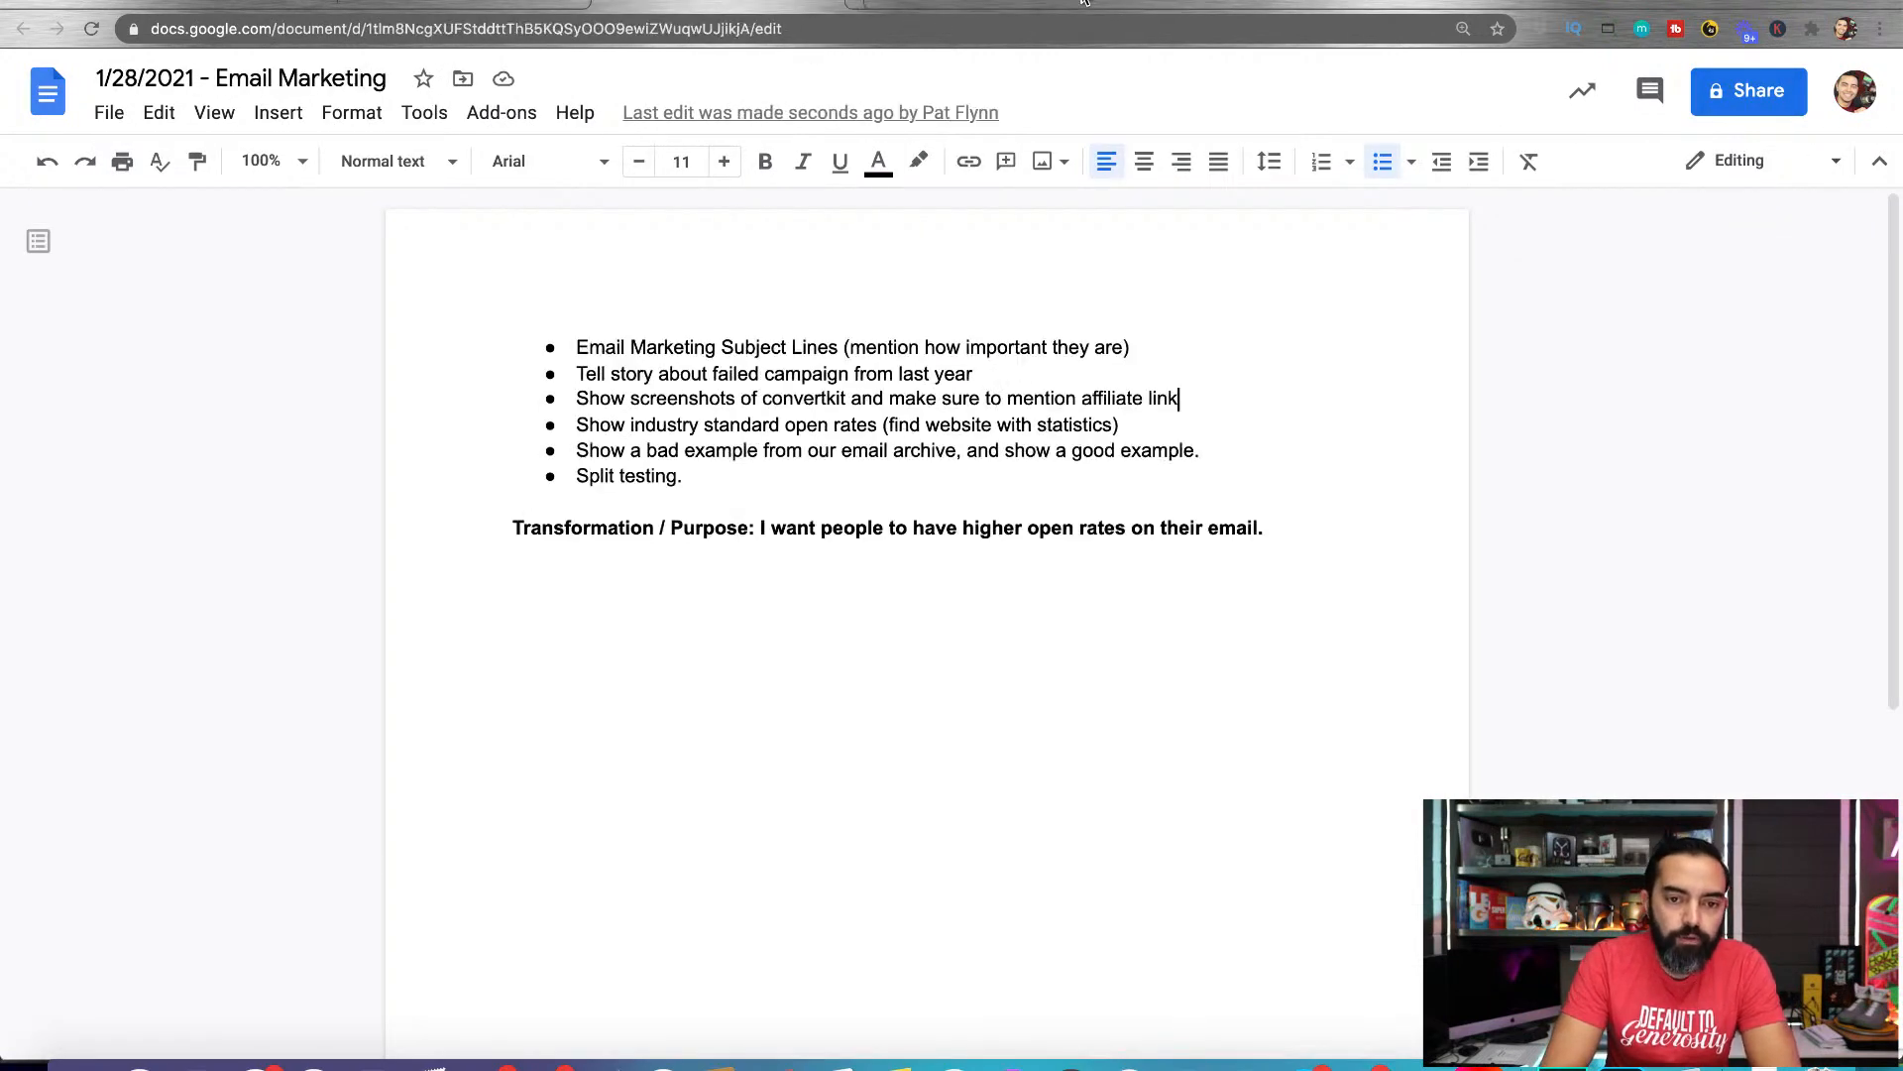
pyautogui.click(574, 4)
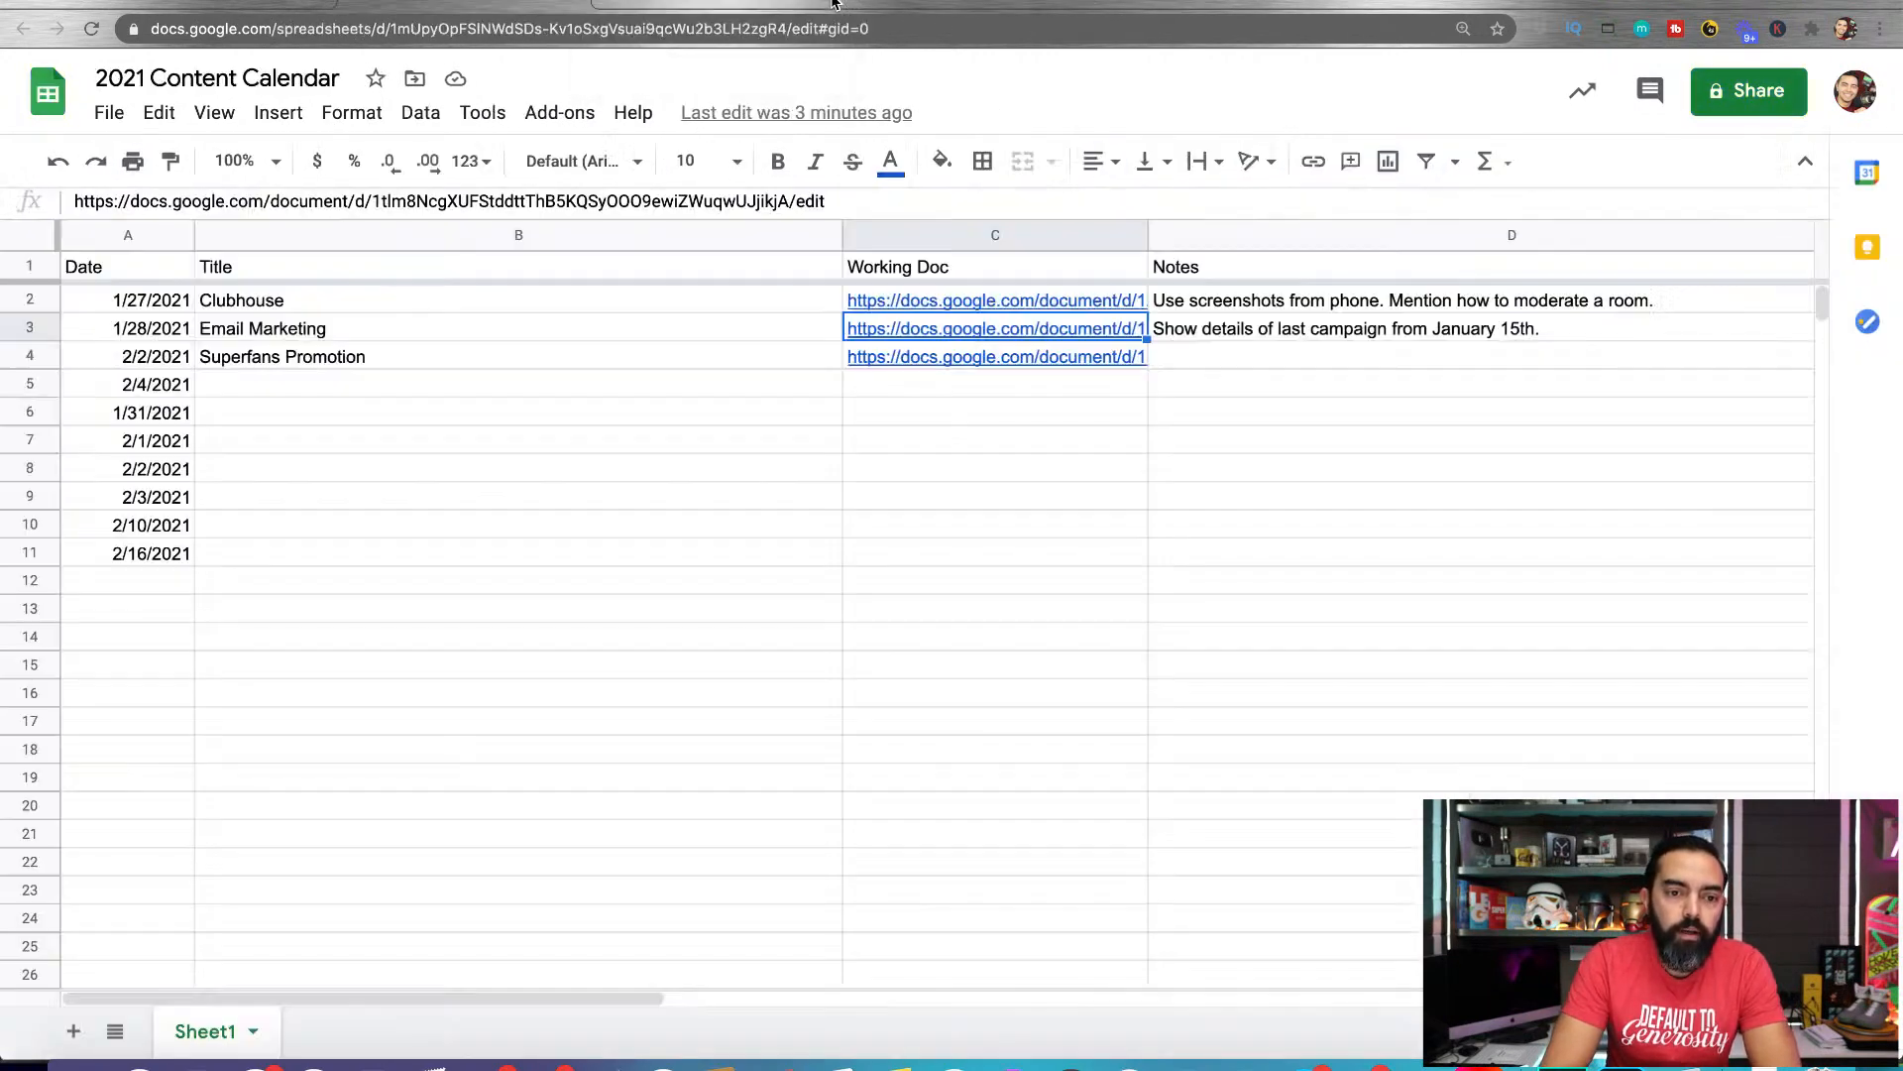
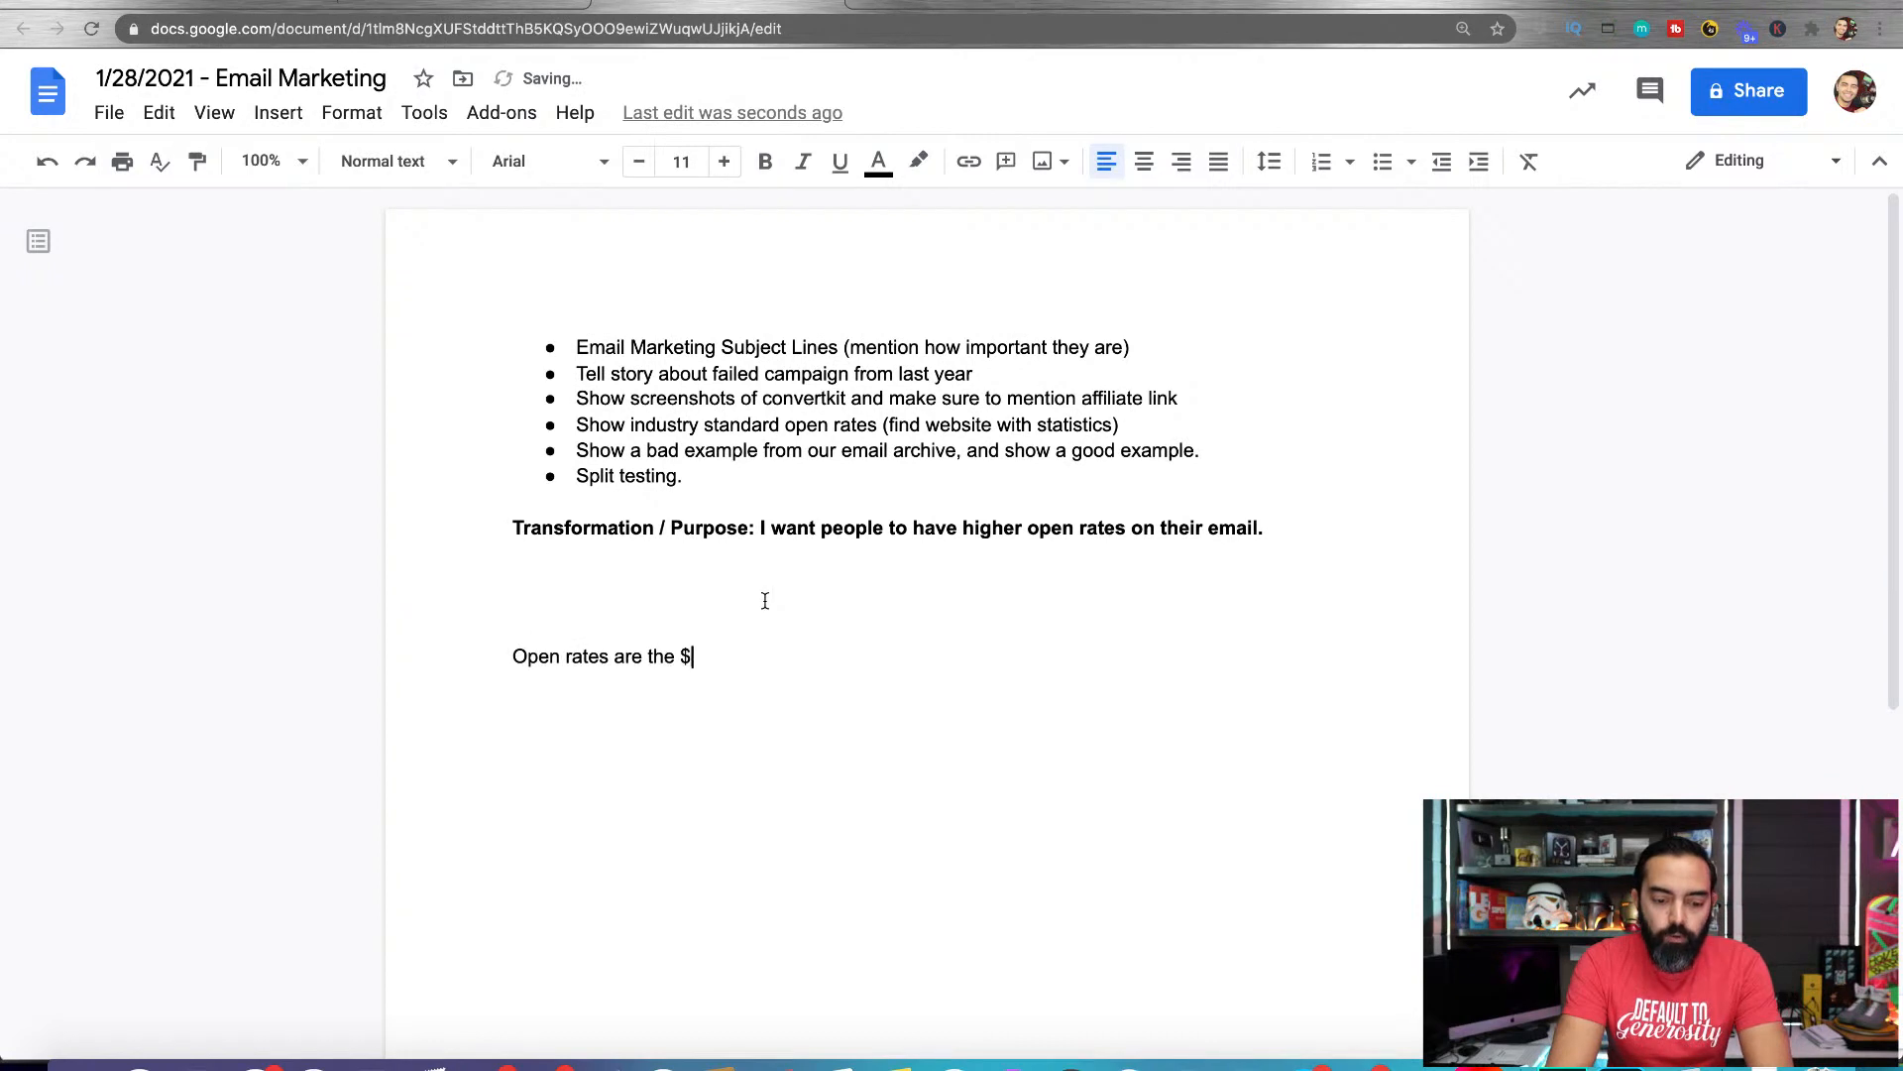
pyautogui.press('BackSpace')
pyautogui.write('#1 most important ')
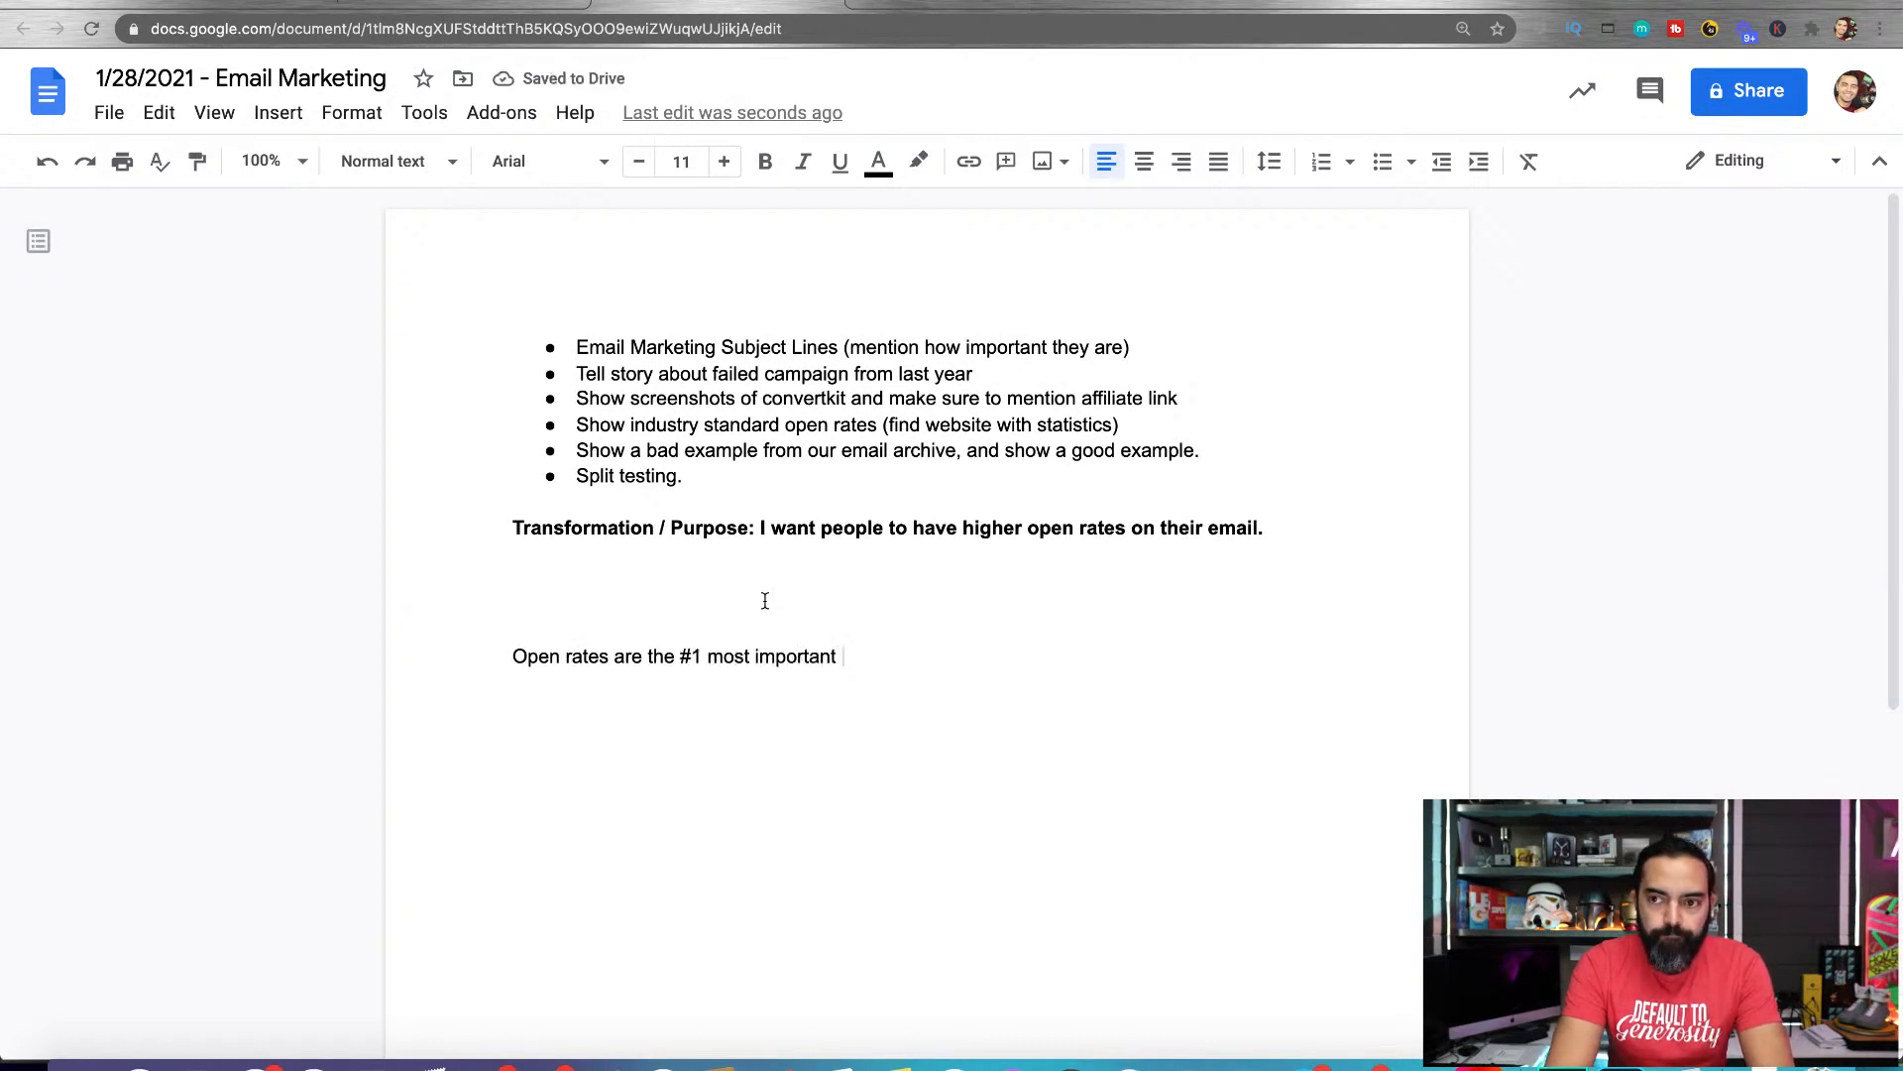
pyautogui.write('pie')
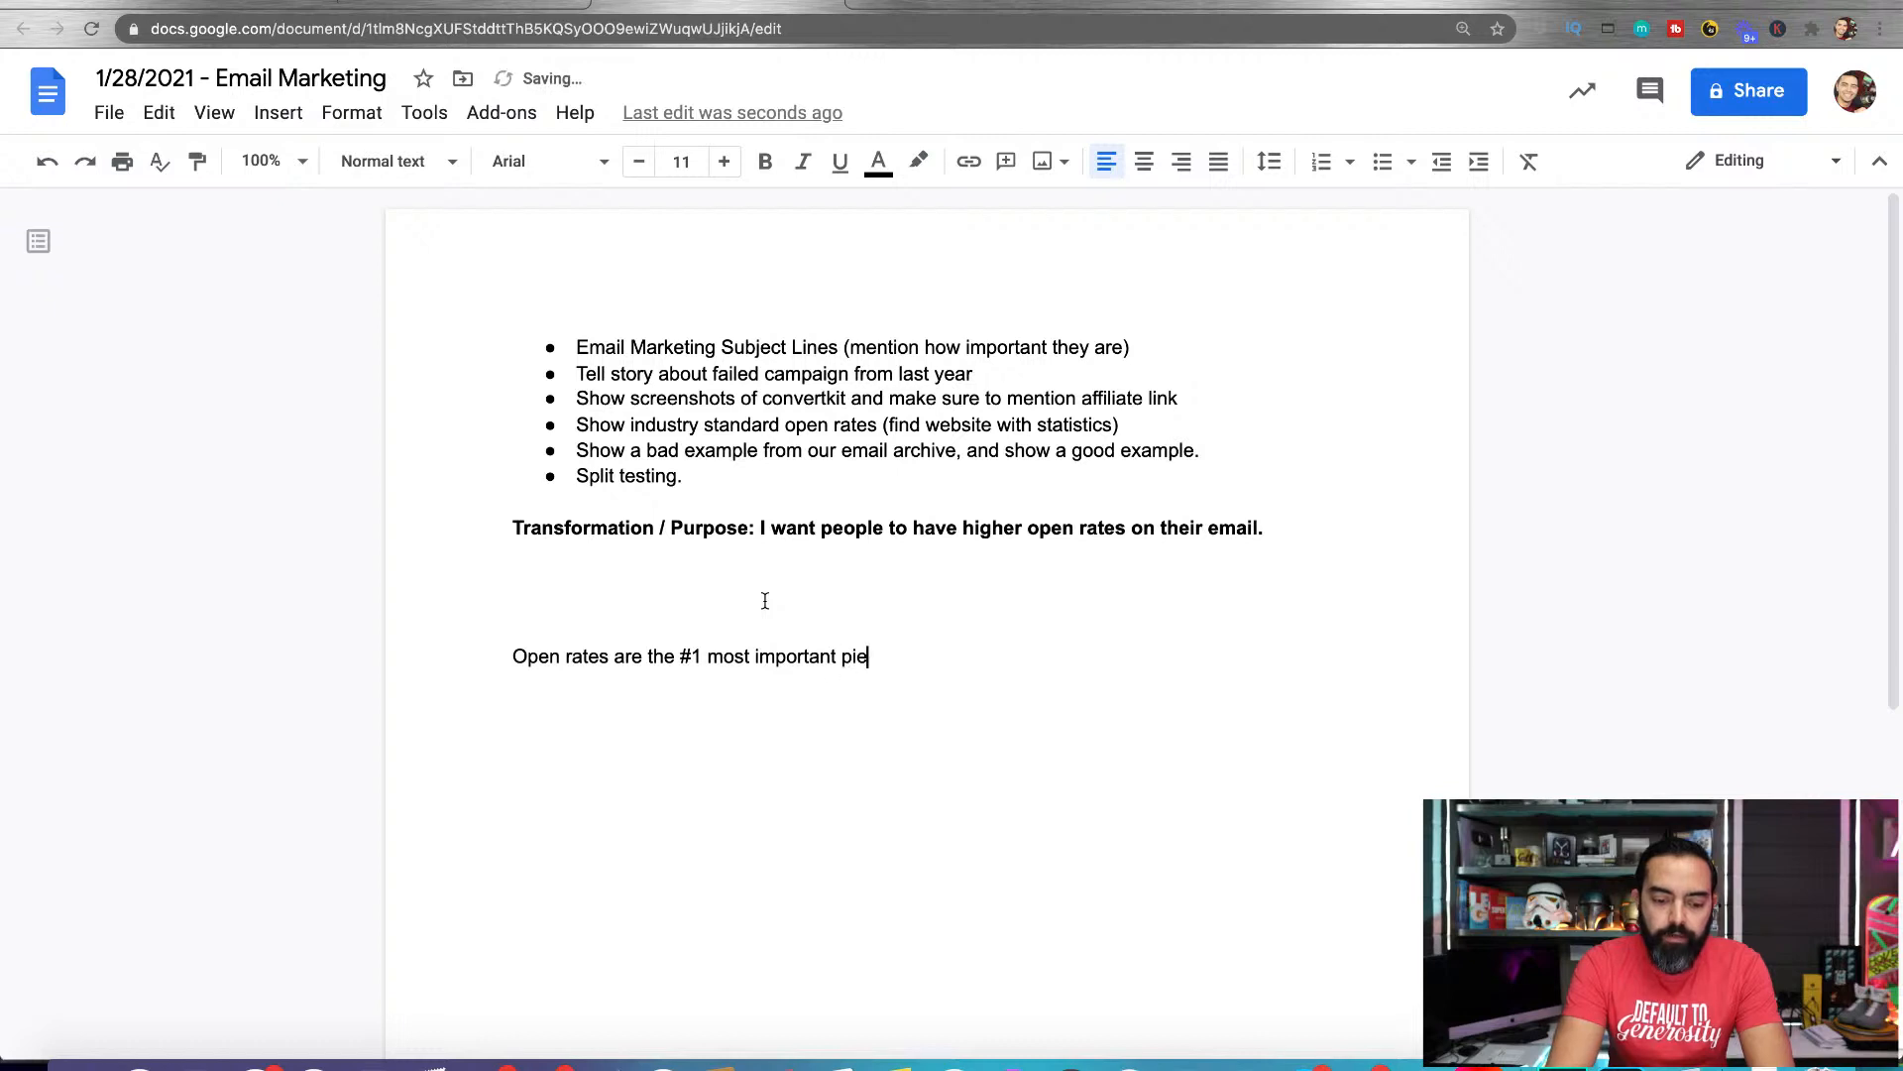
pyautogui.write('ce of data you can ')
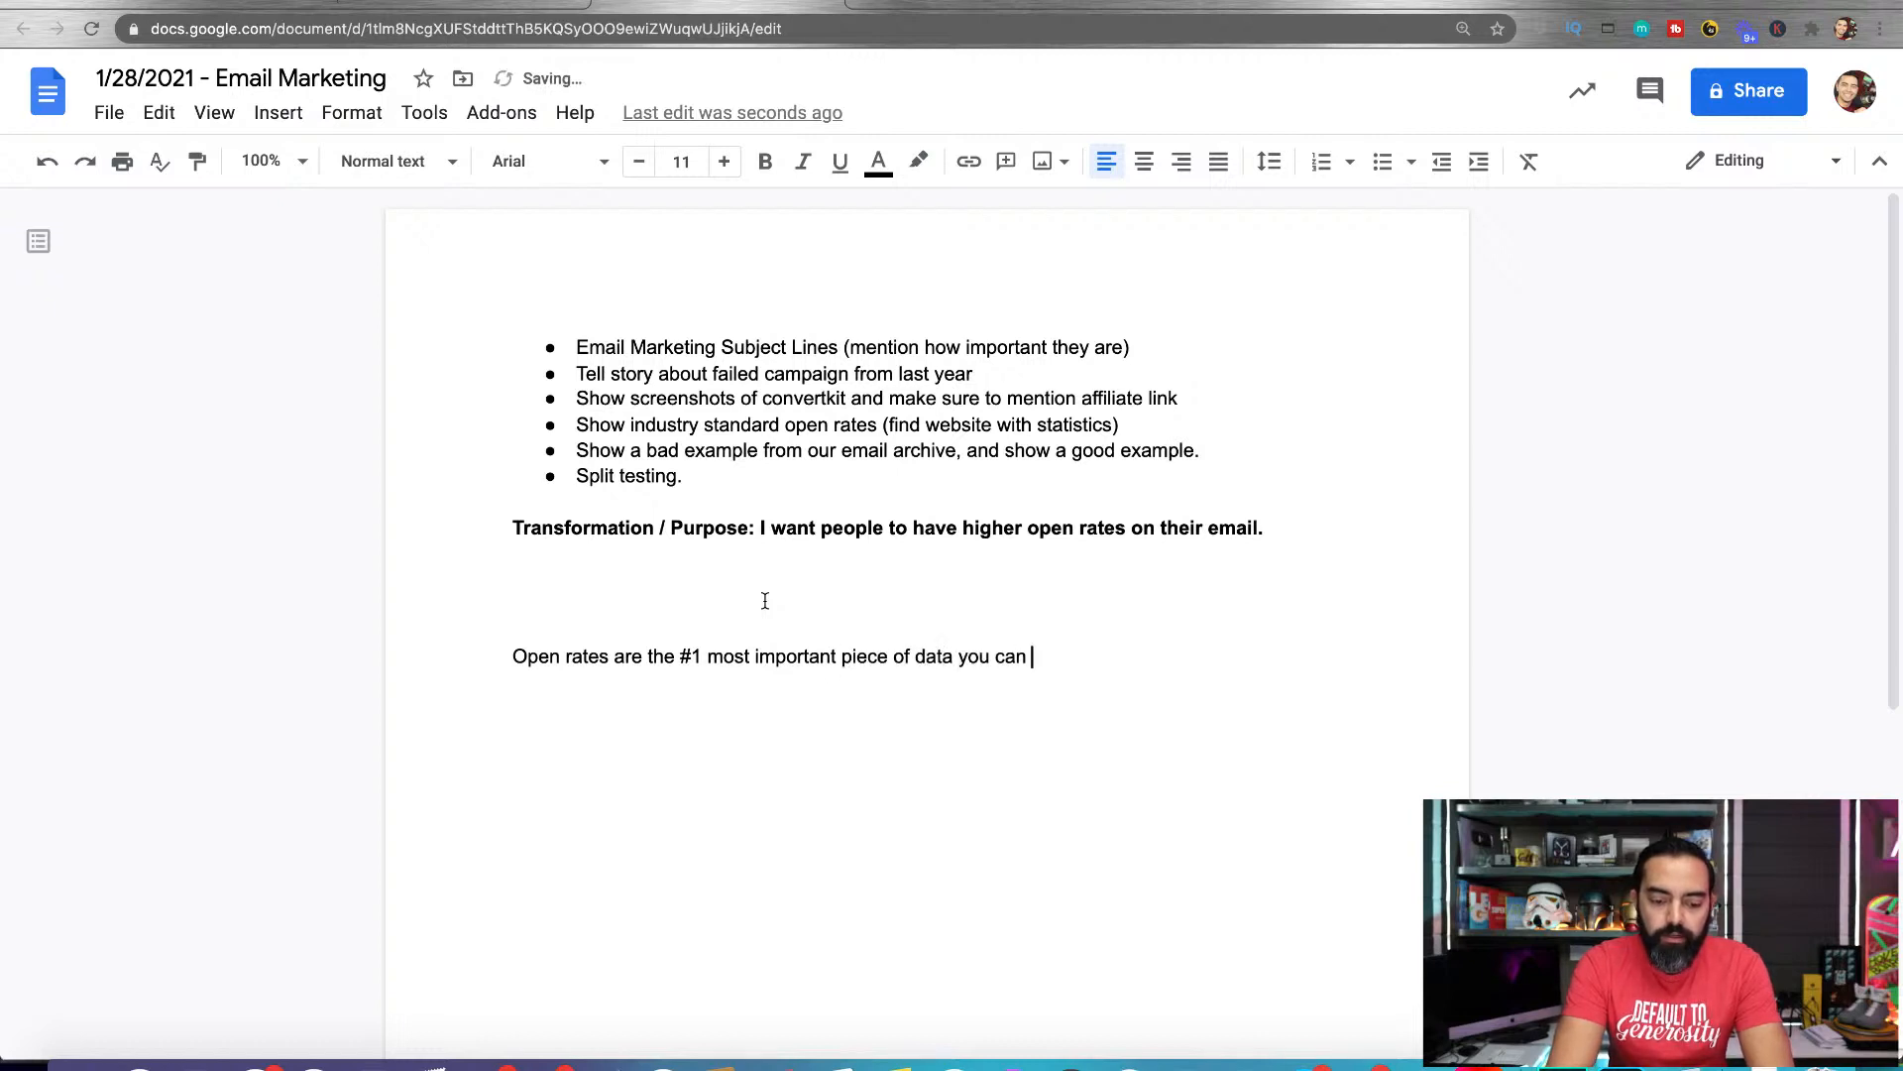
pyautogui.write('collection be')
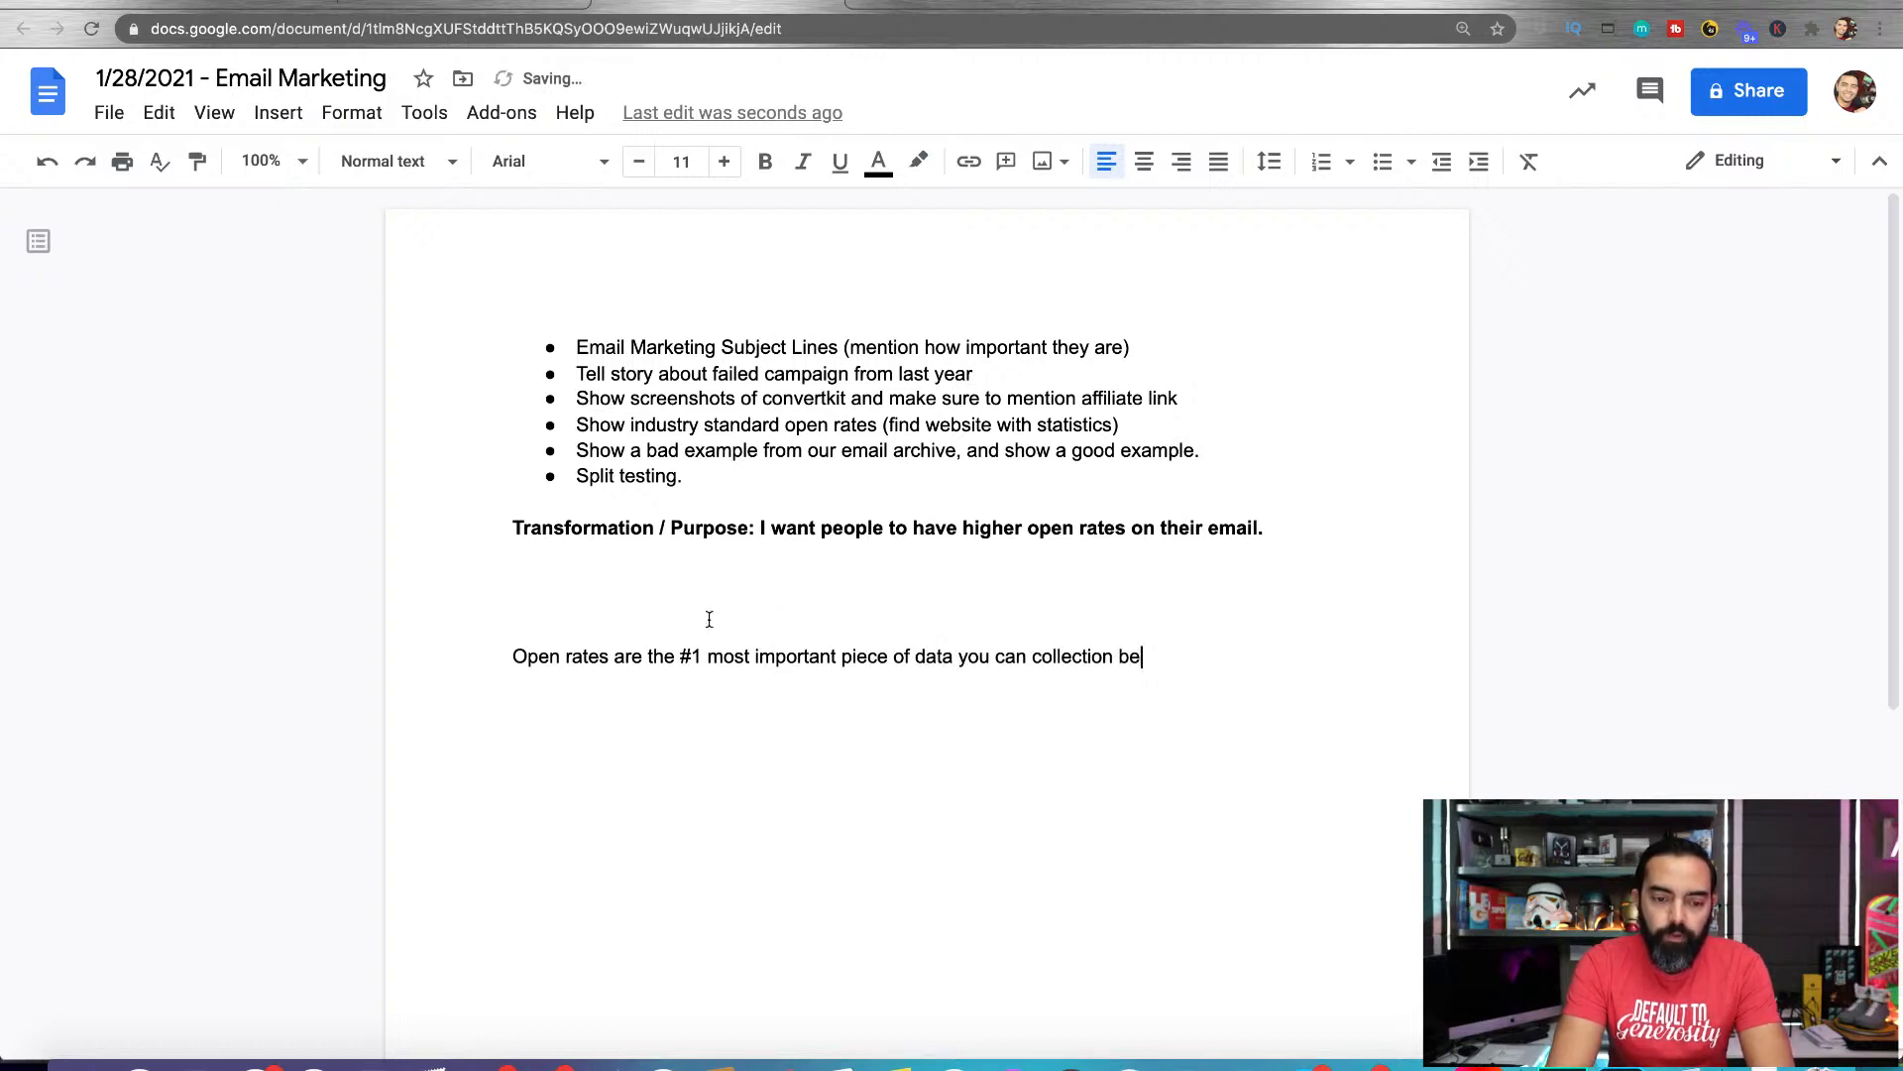
# Replace the draft line with "Email marketing can change your business forever, but, if no one is opening your emails, it would have been all for nothing."
pyautogui.doubleClick(621, 656)
pyautogui.tripleClick(620, 656)
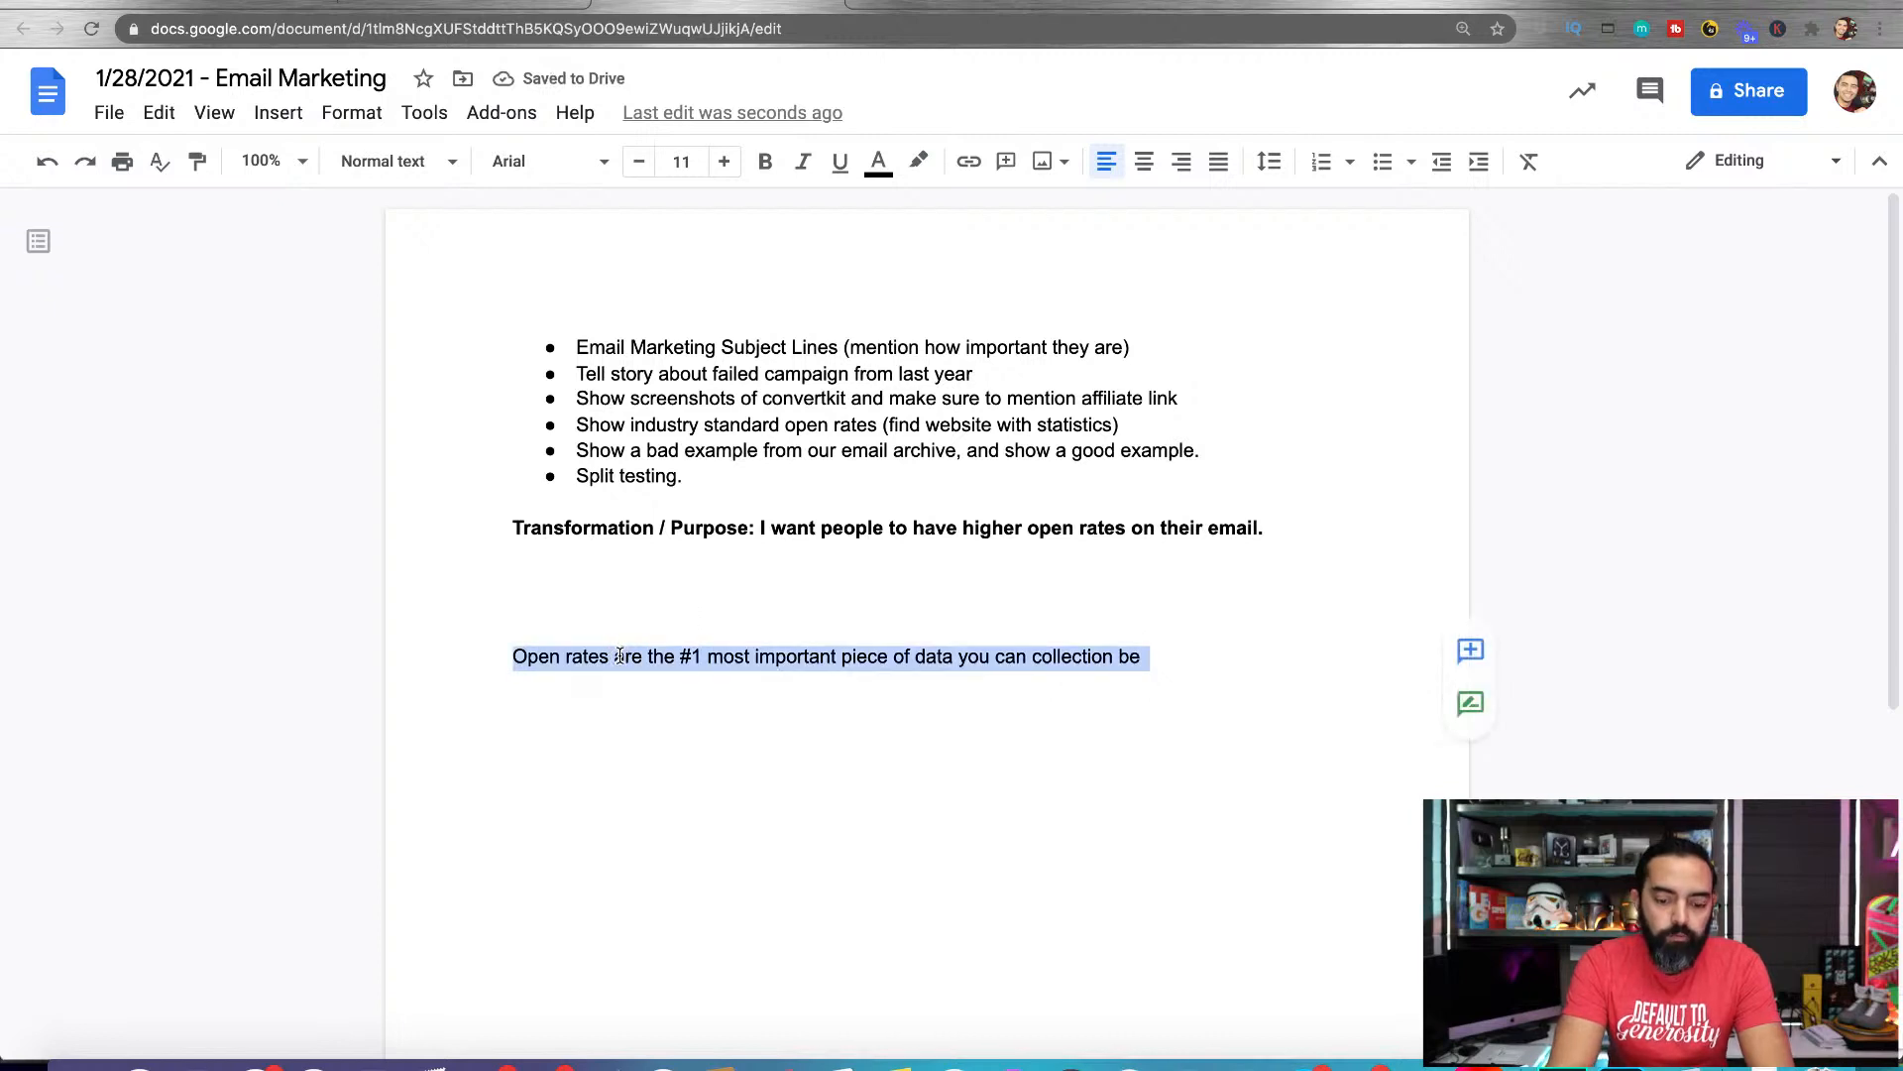
pyautogui.write('Email marketing can s')
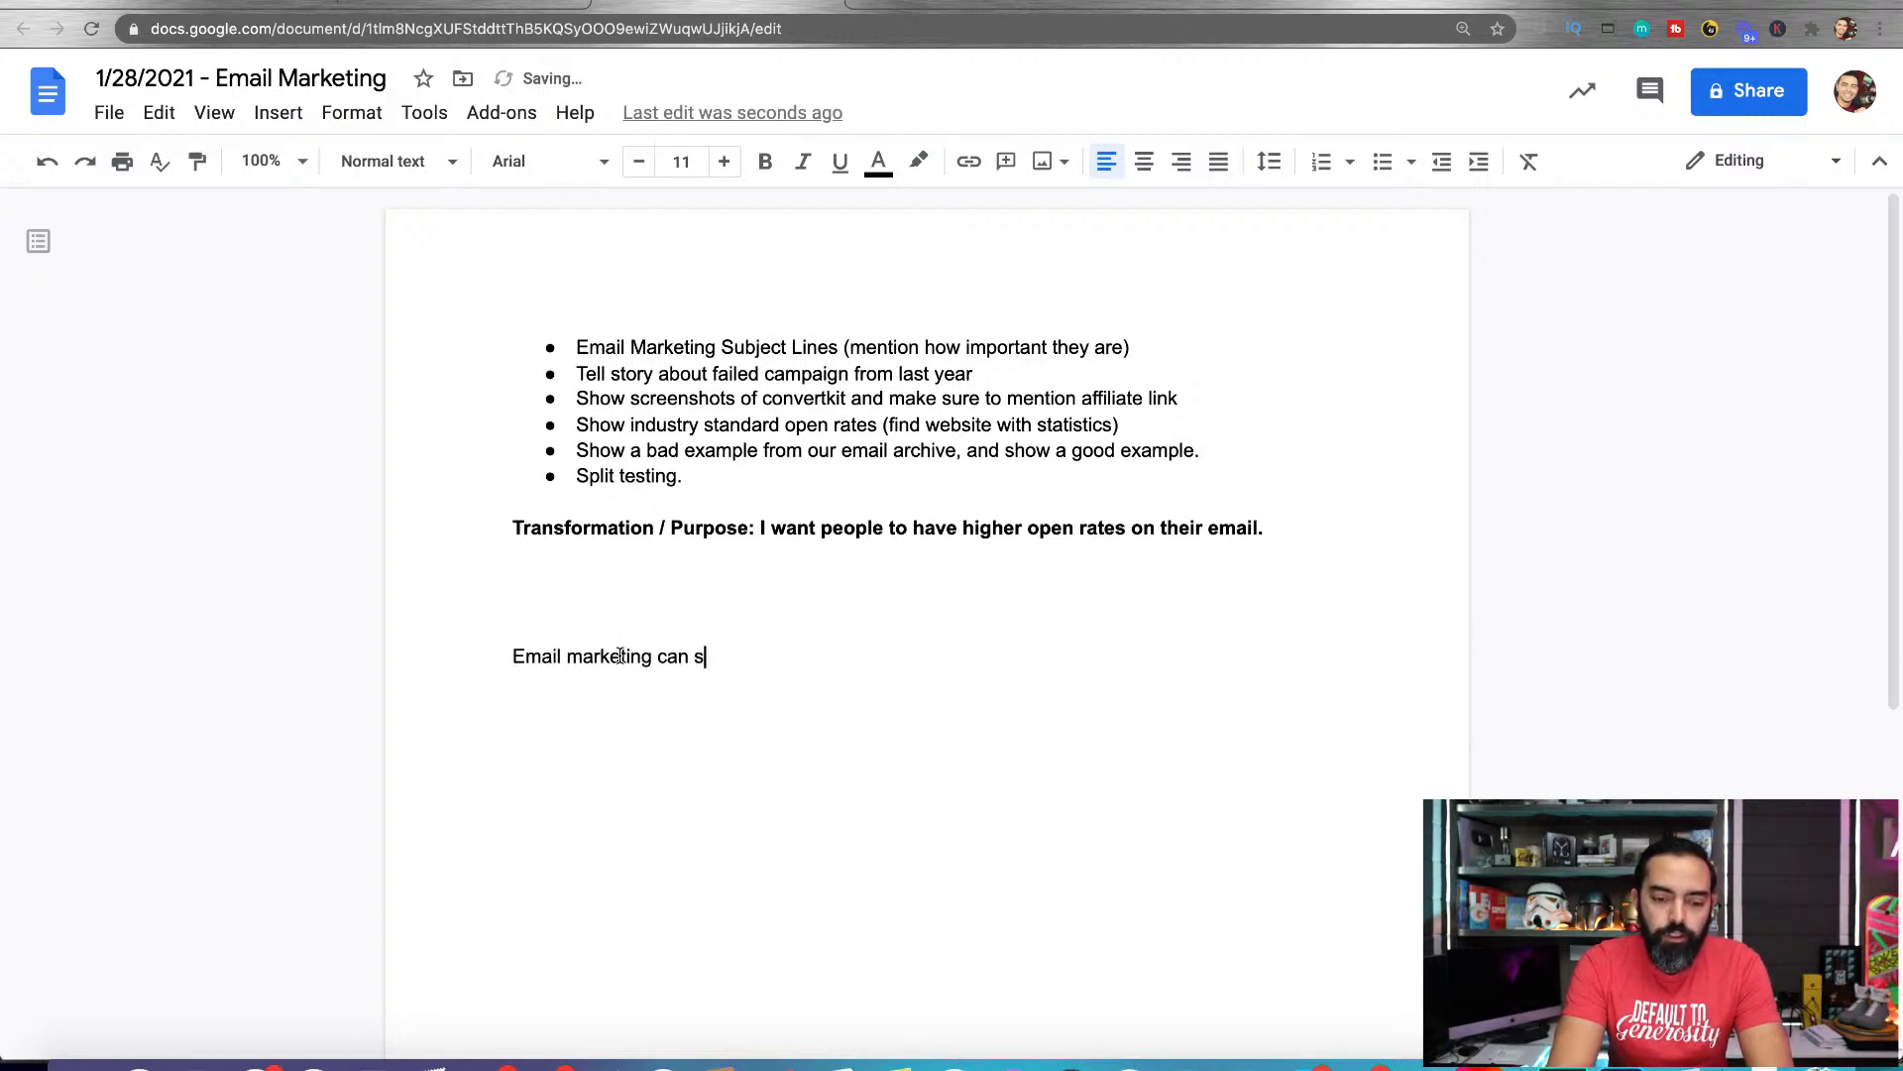
pyautogui.press('BackSpace')
pyautogui.write('change your business for')
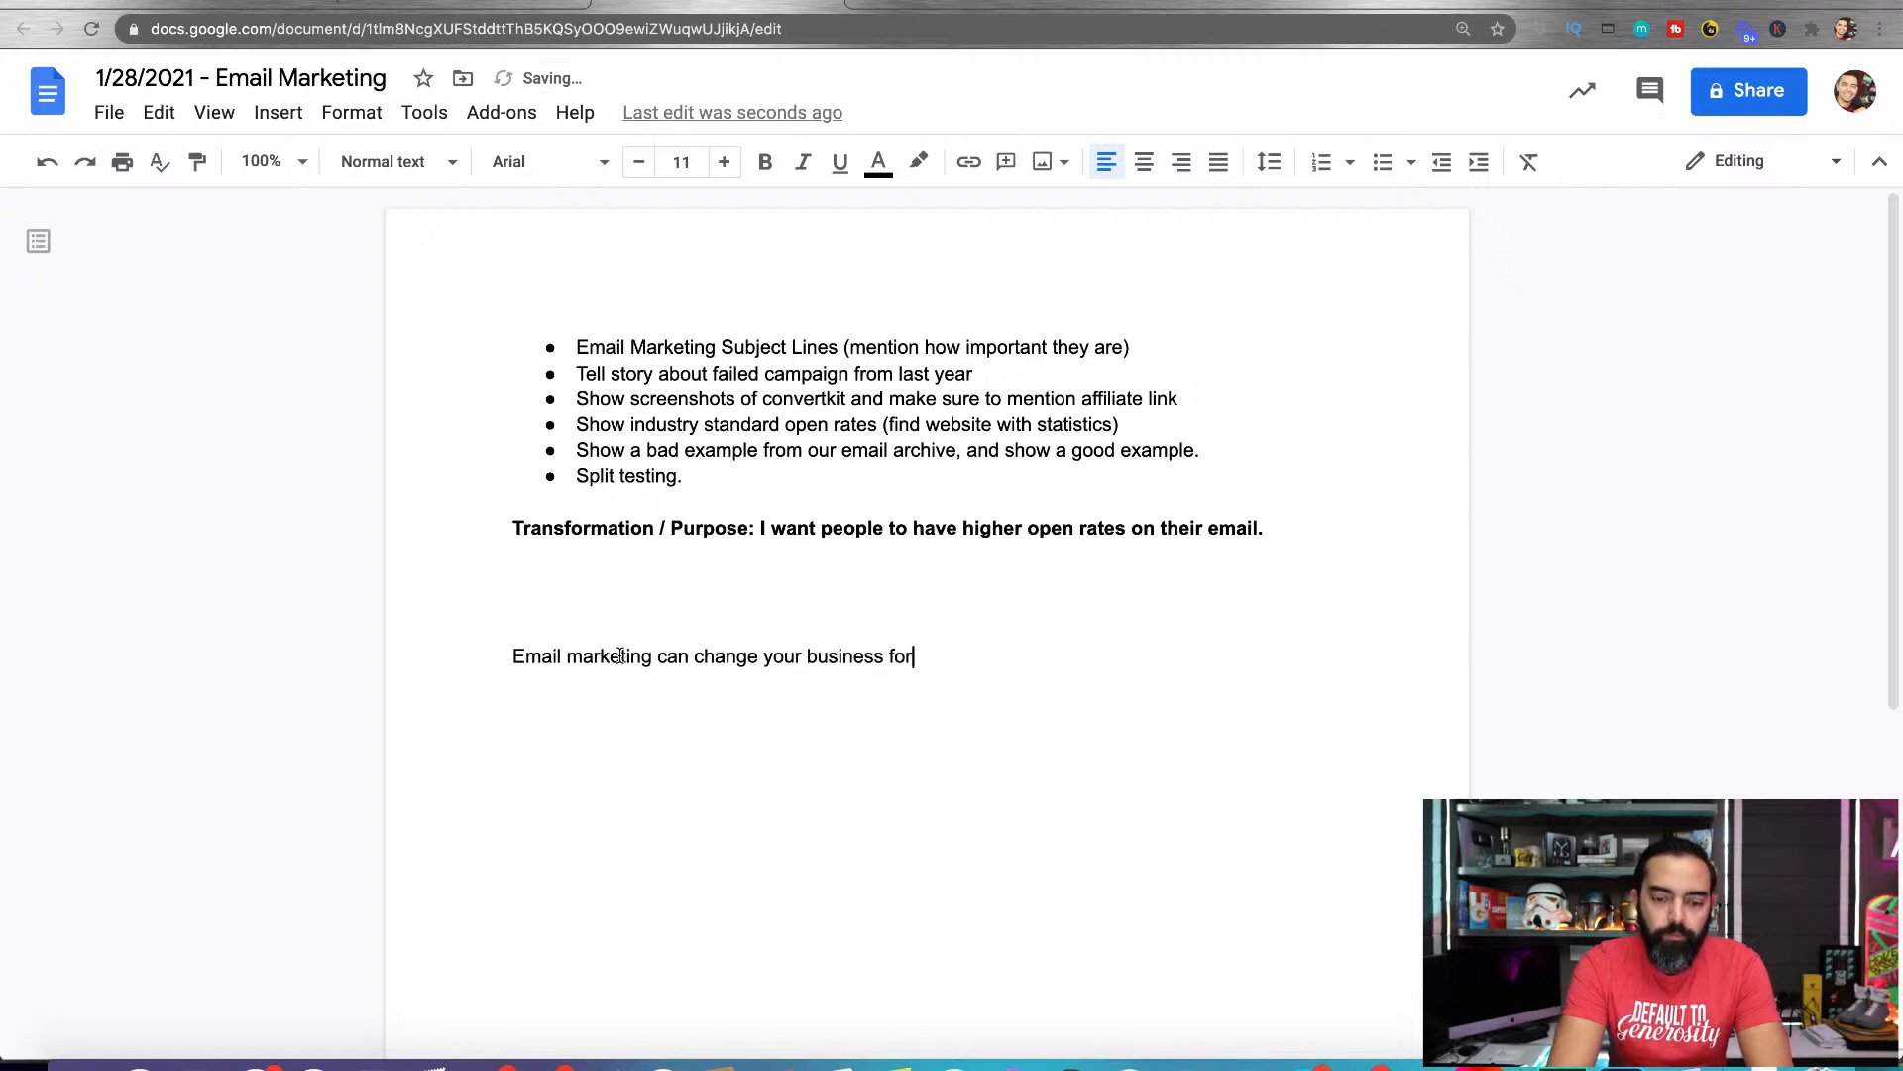
pyautogui.write('ever, bu')
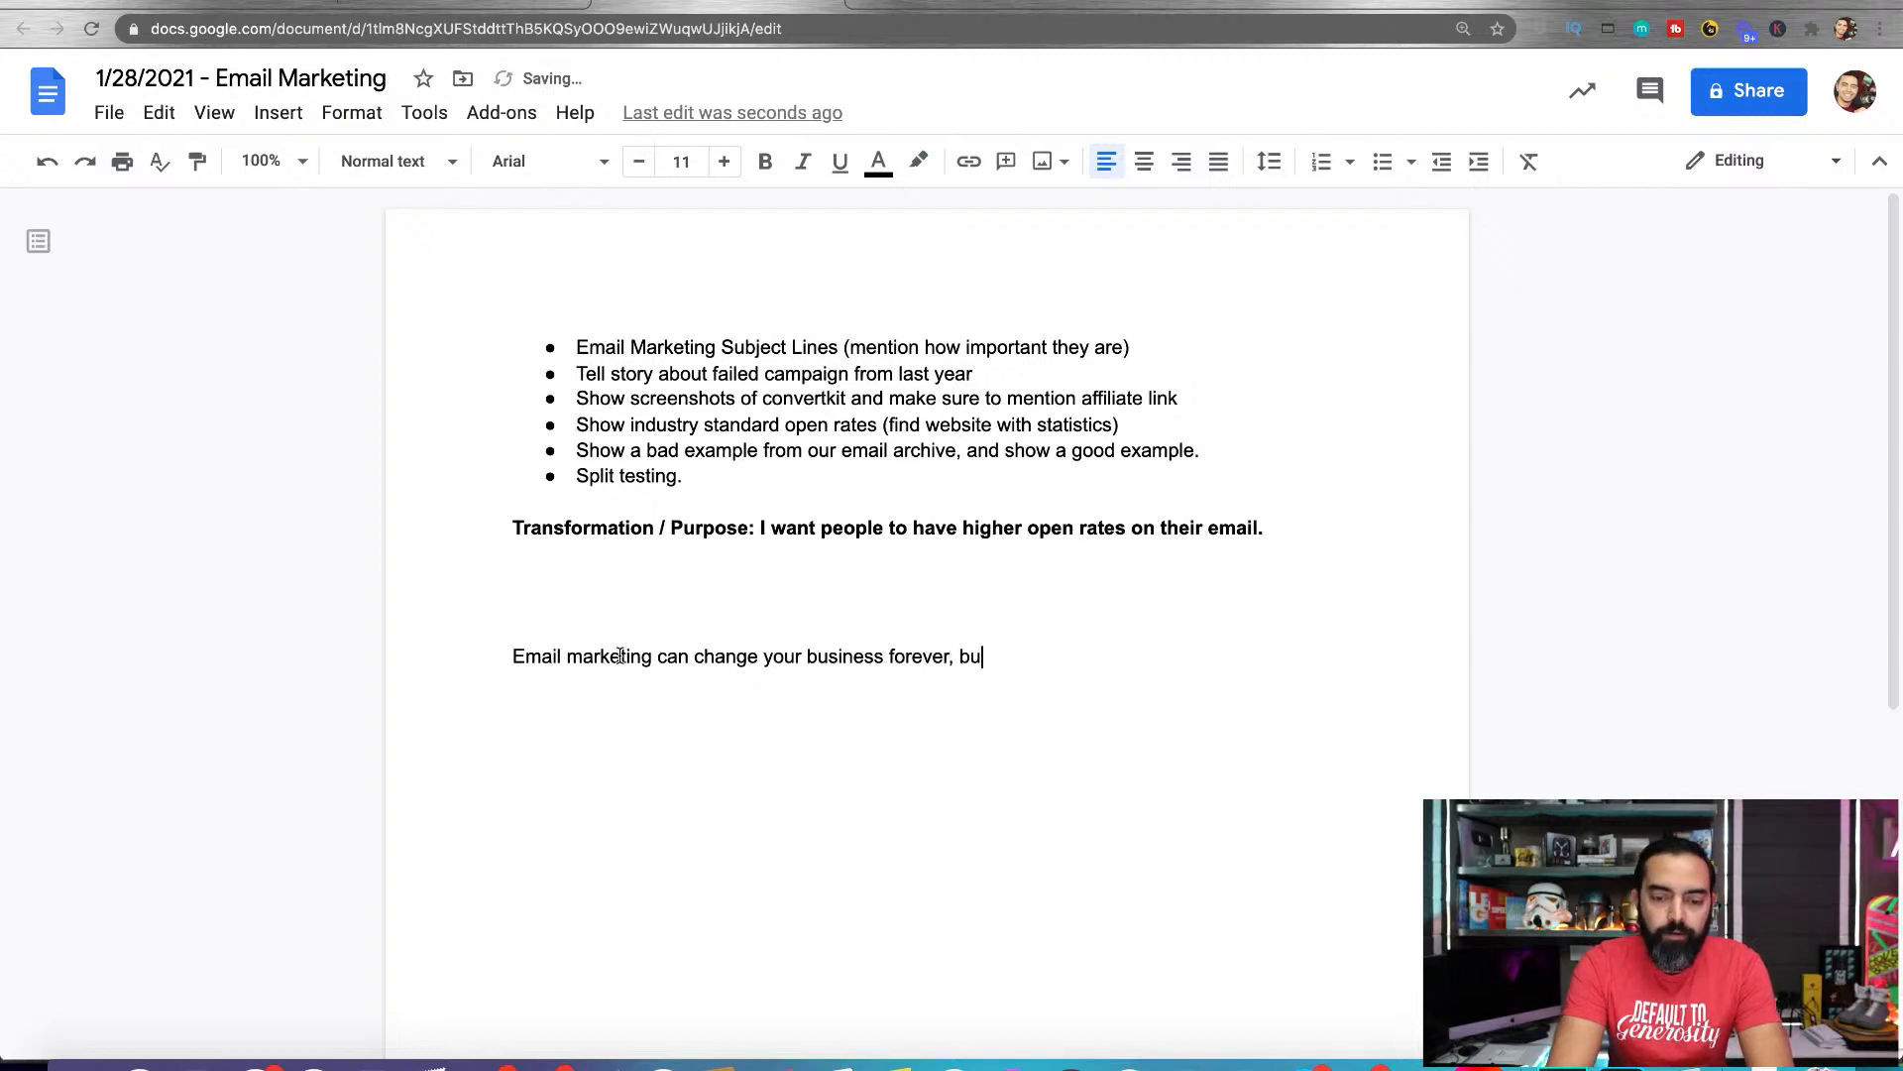
pyautogui.write('t, if no one is o')
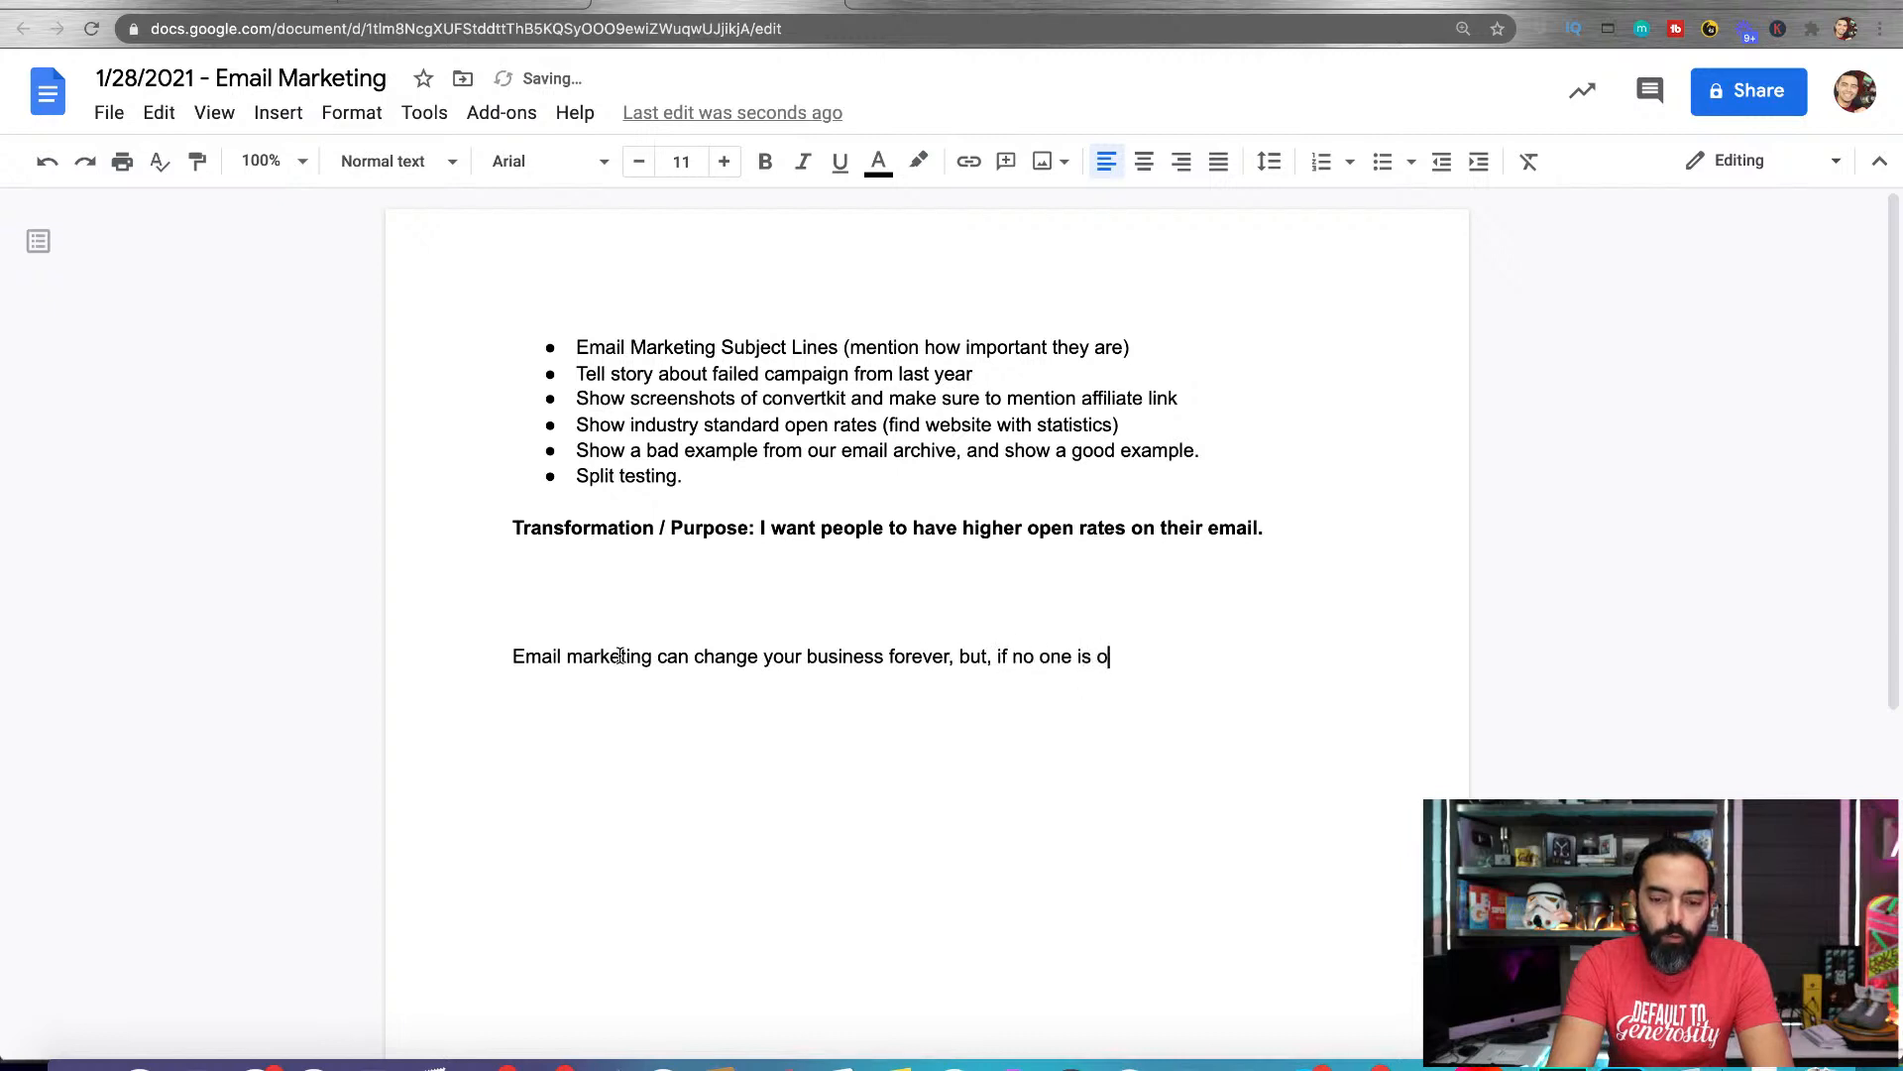
pyautogui.write('pening your emails, it')
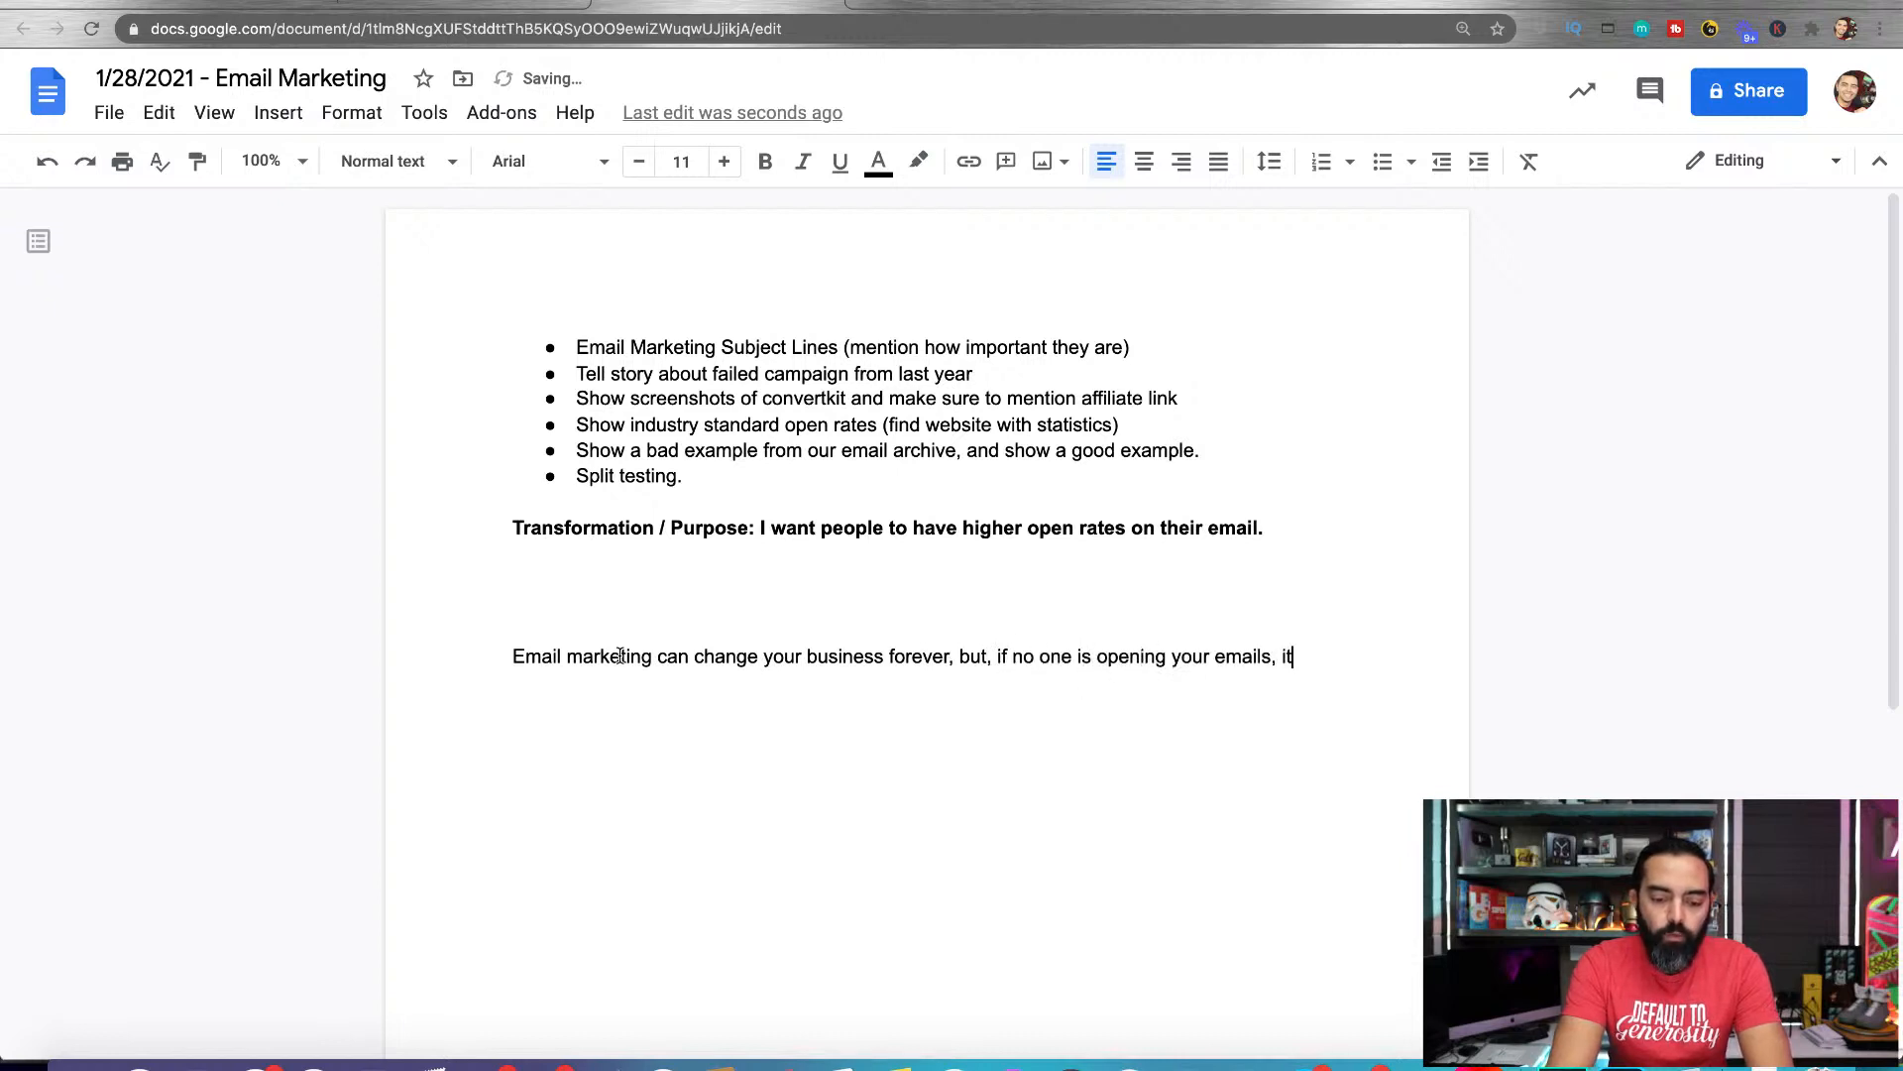
pyautogui.write(' would have been all f')
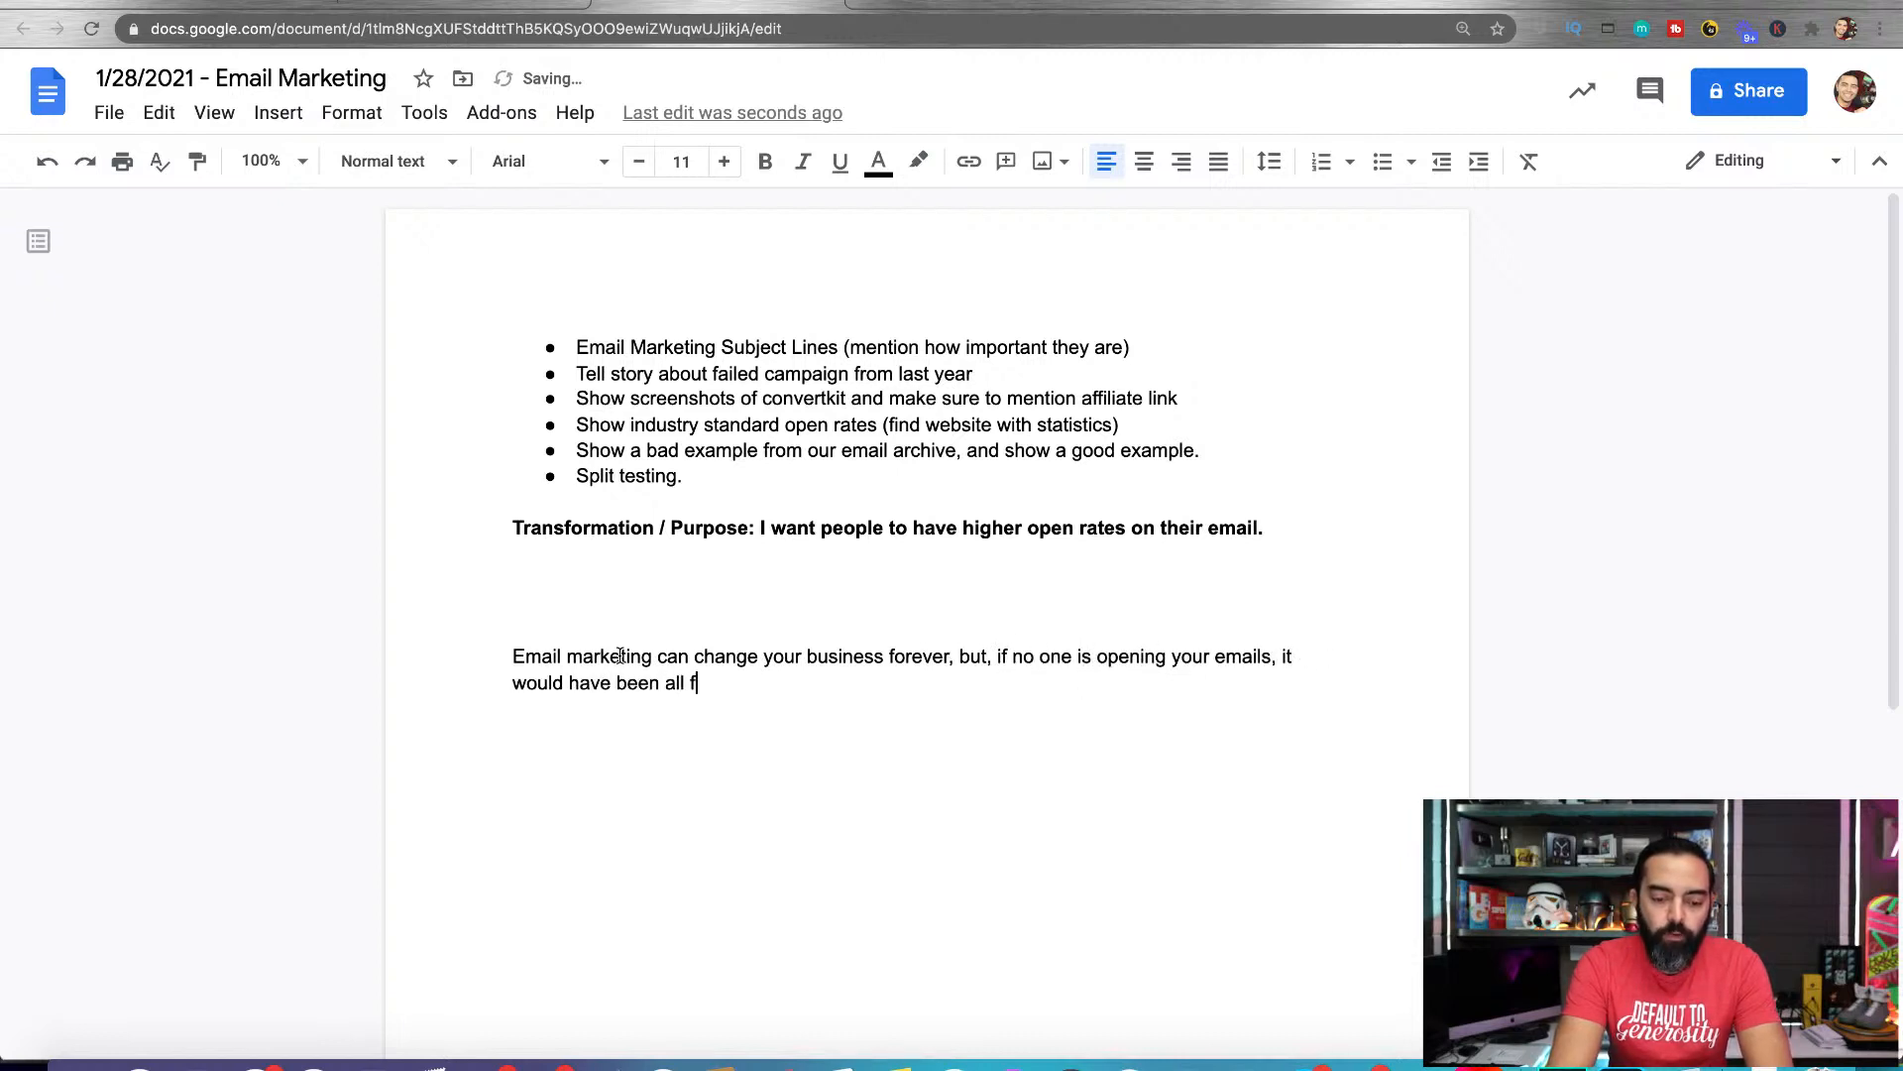
pyautogui.write('or nothing. In th')
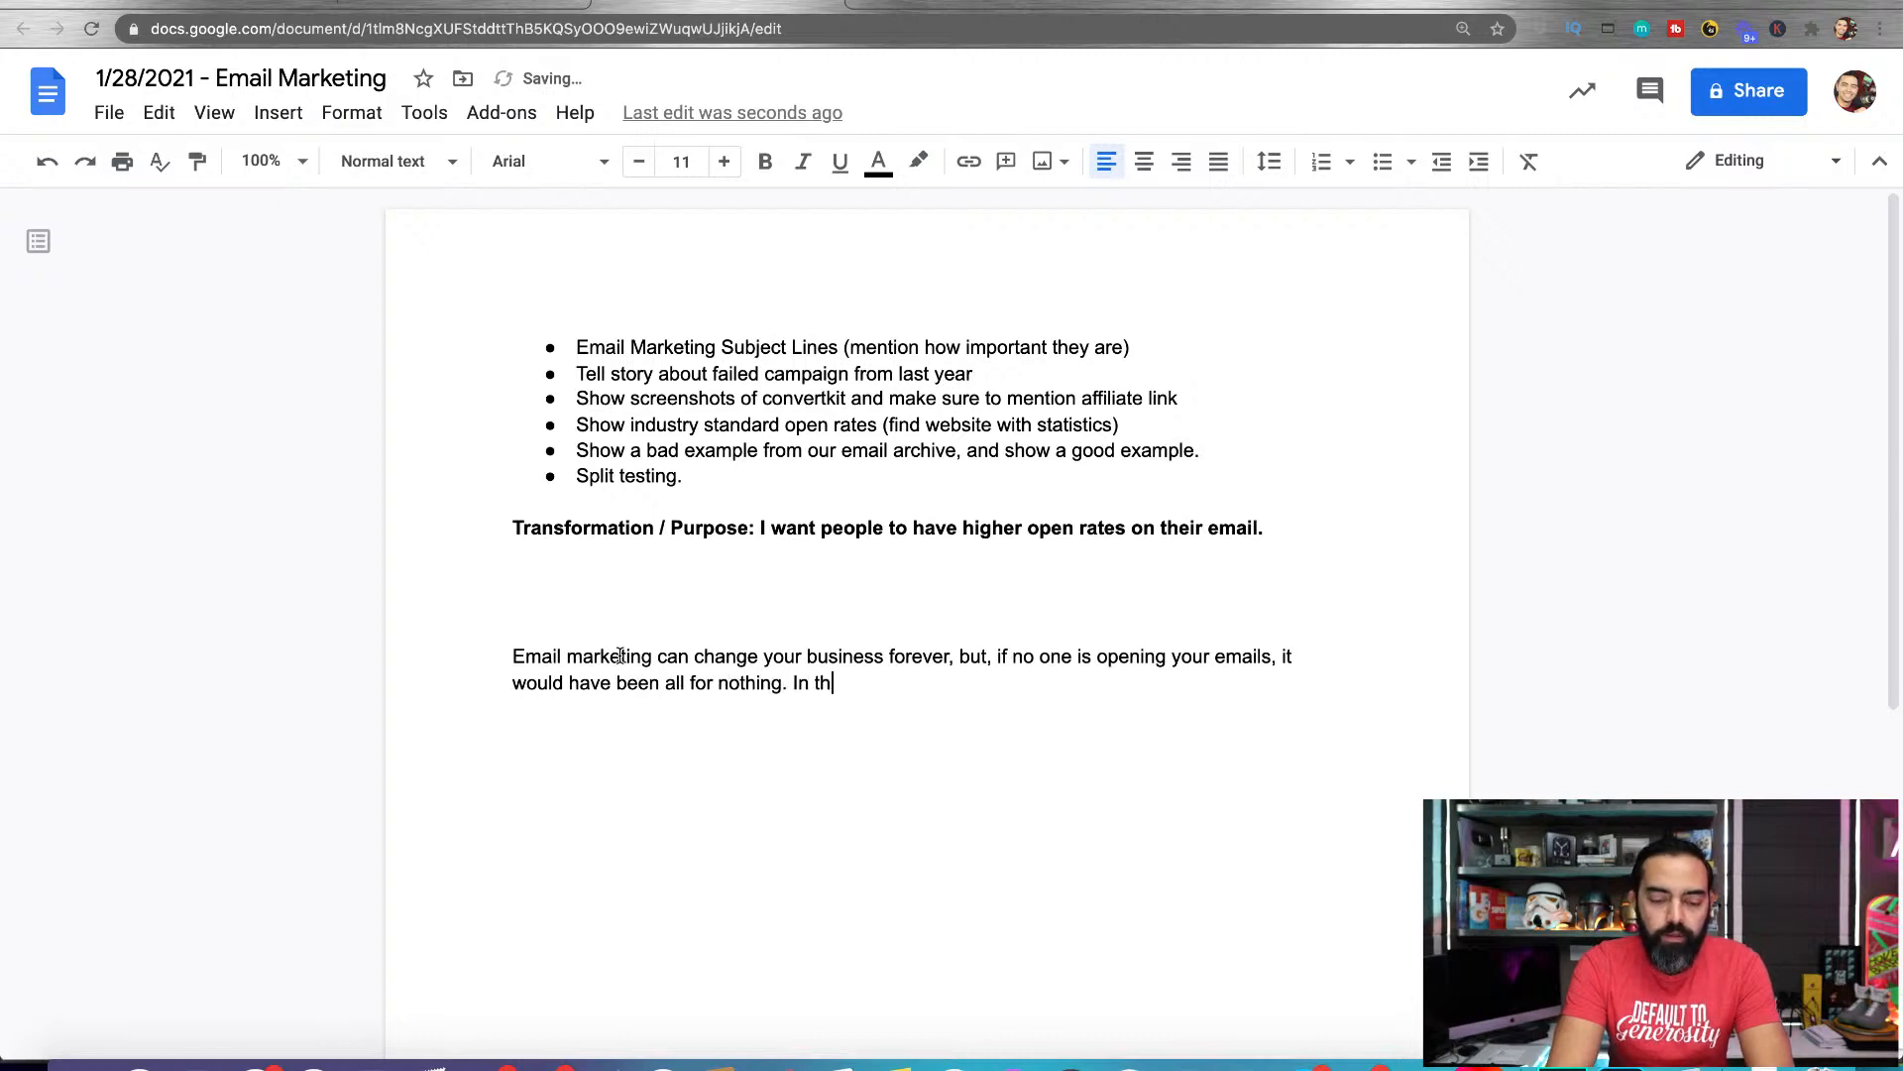
pyautogui.write('is blog post, I ')
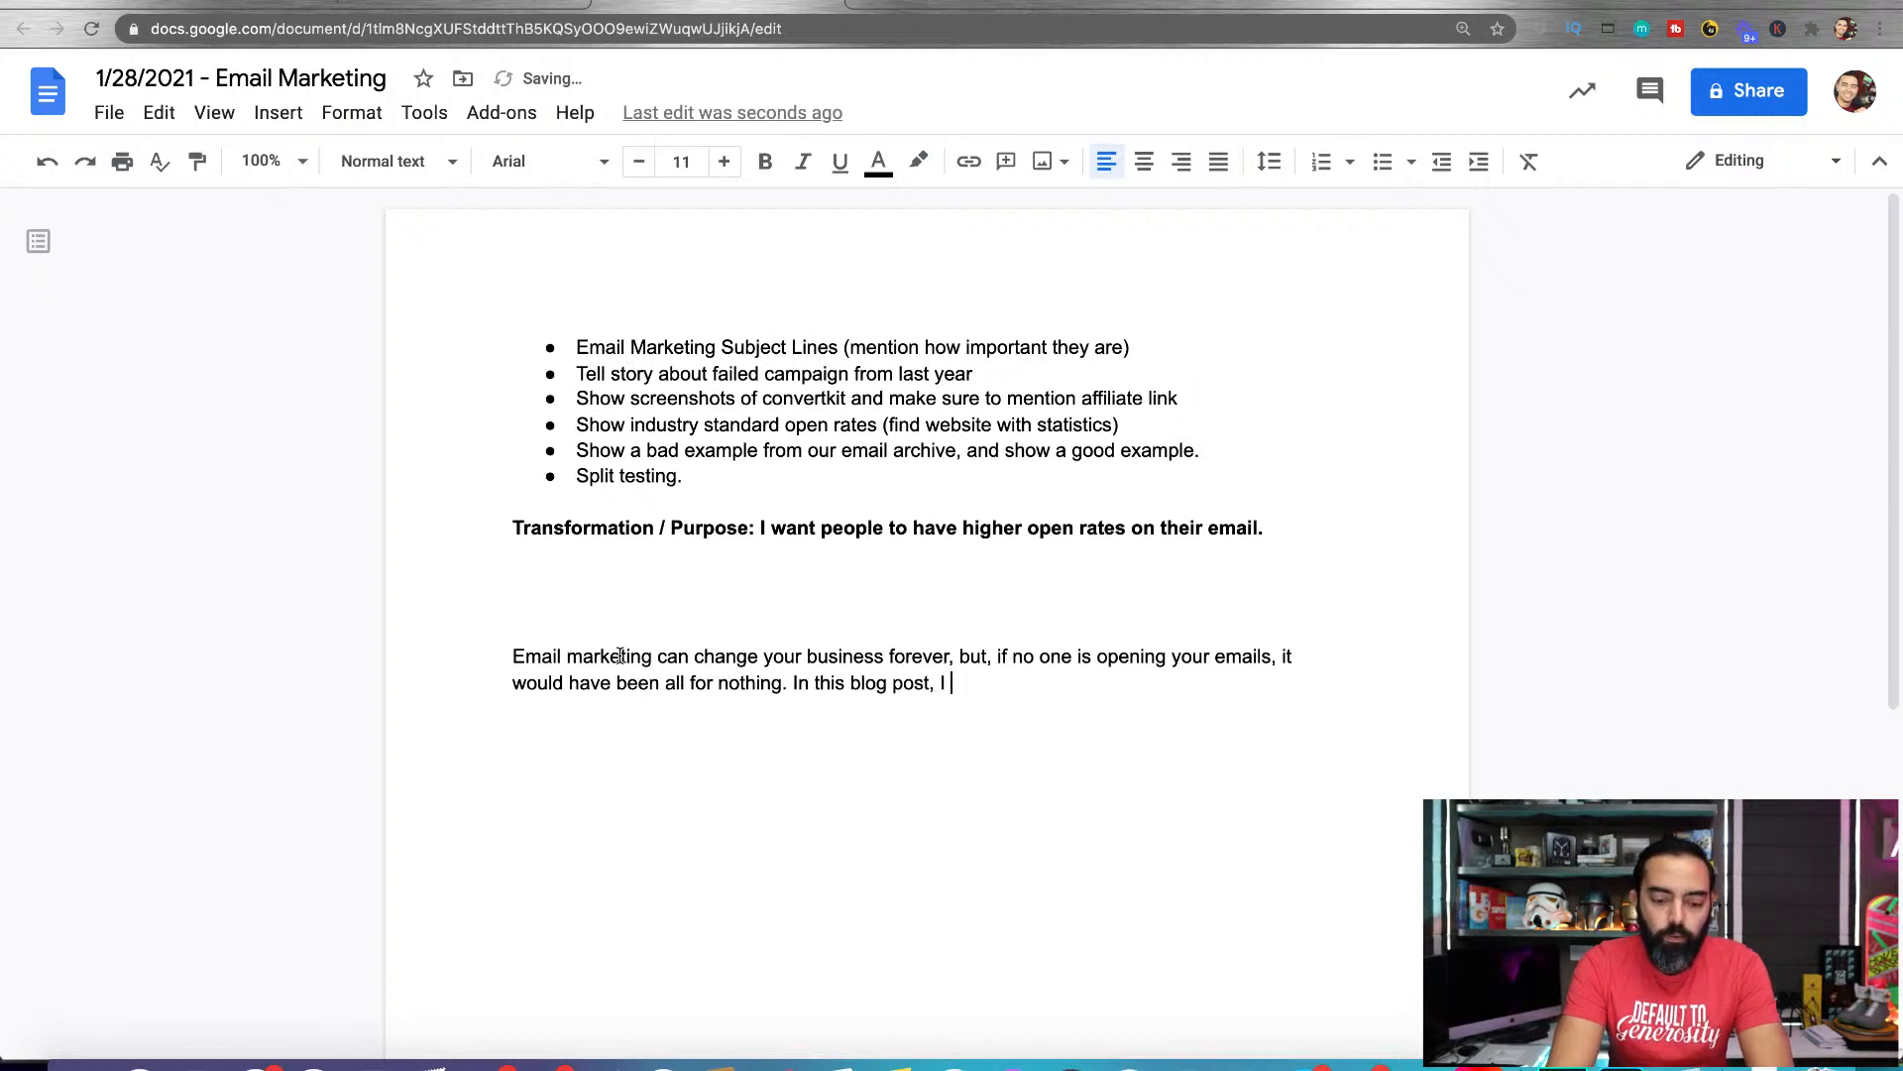
pyautogui.write('will share with you 5 tips')
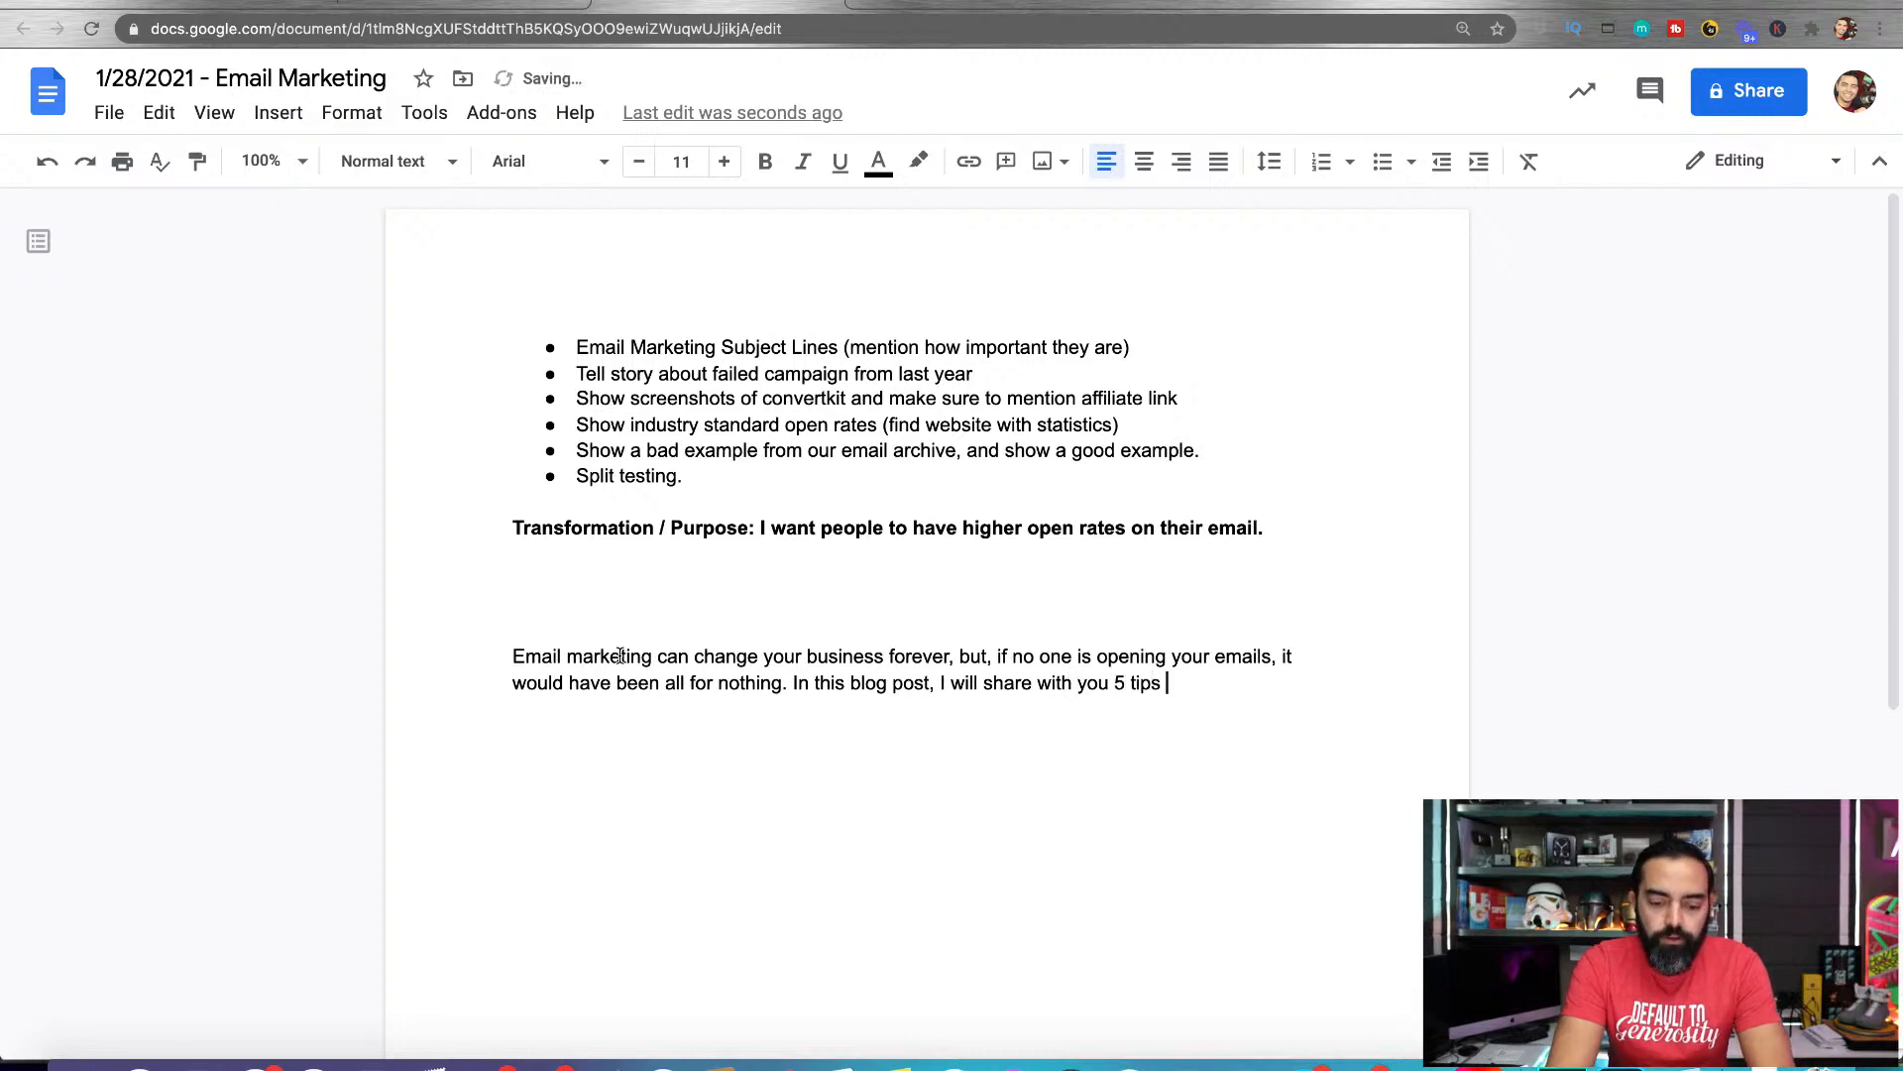
pyautogui.write(' to help you increase your')
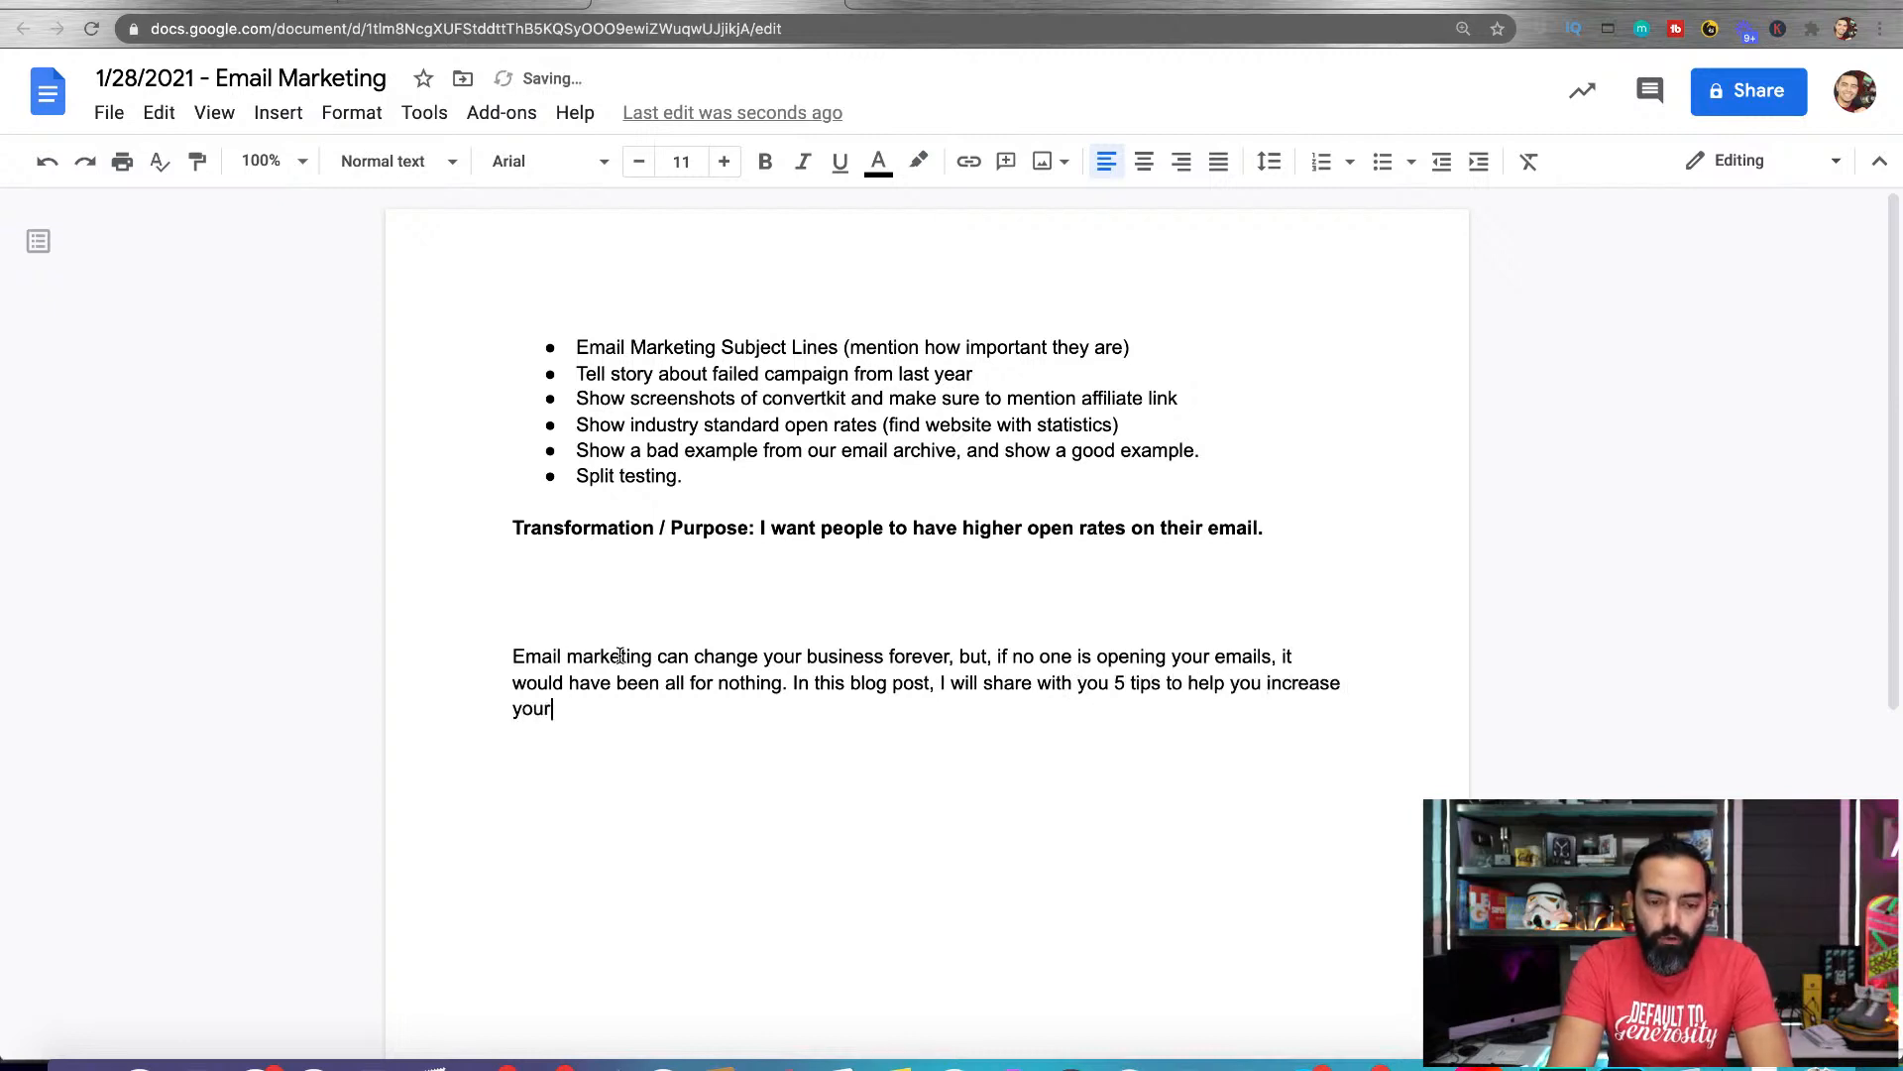
pyautogui.write(' open rates and get')
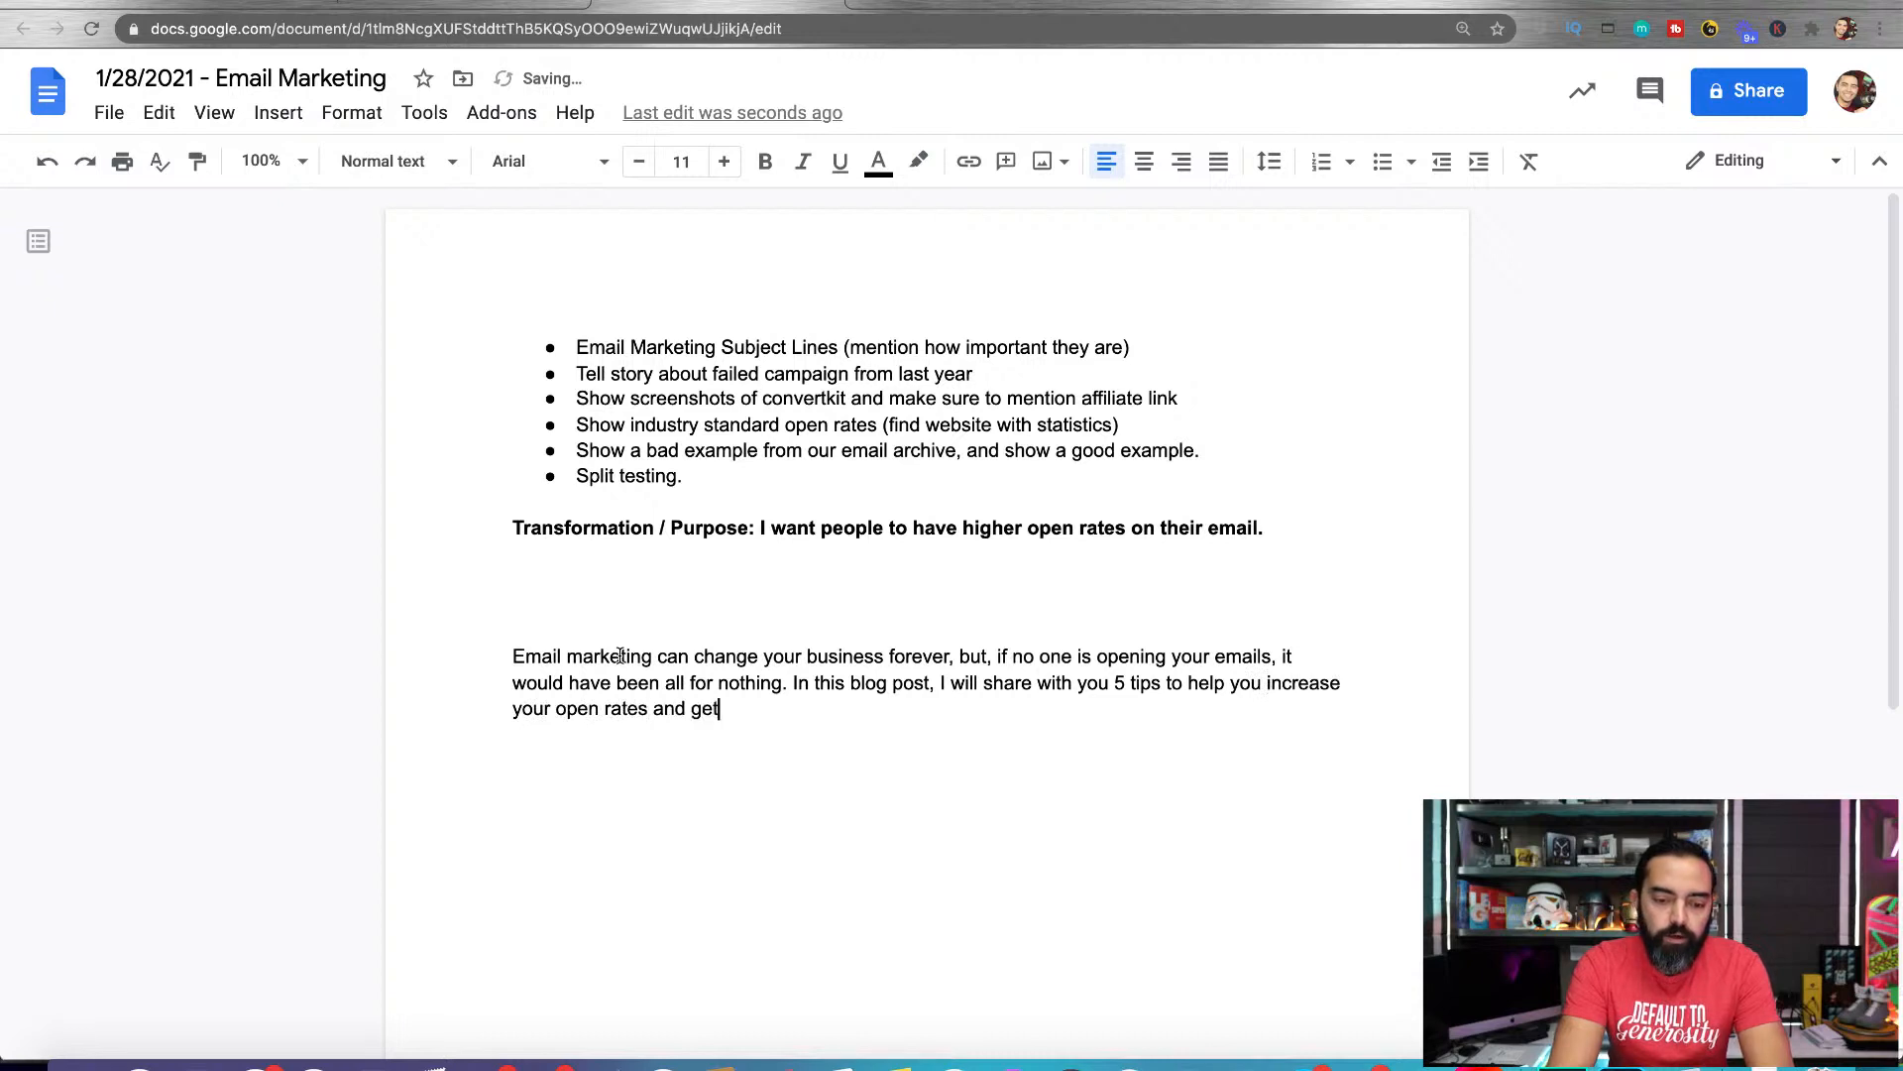
pyautogui.write(' more people to read ')
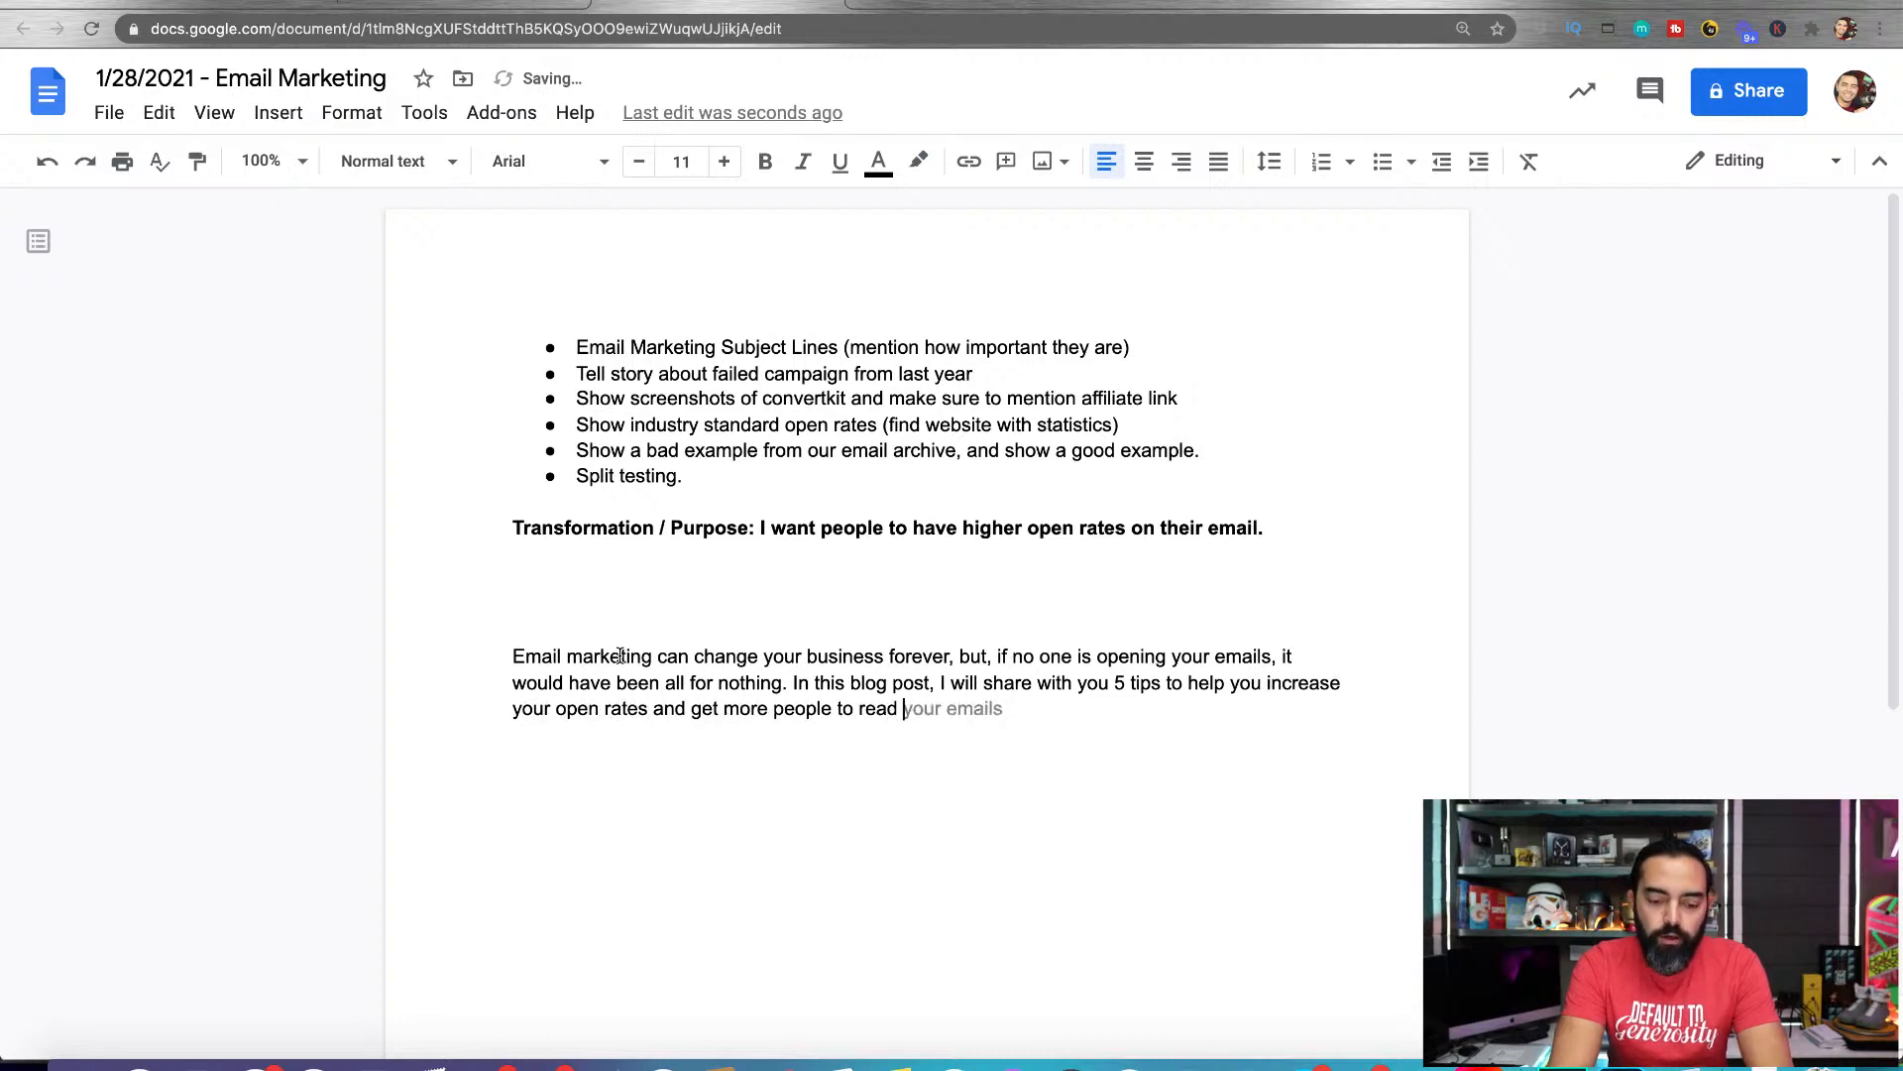
pyautogui.write('your emails, ')
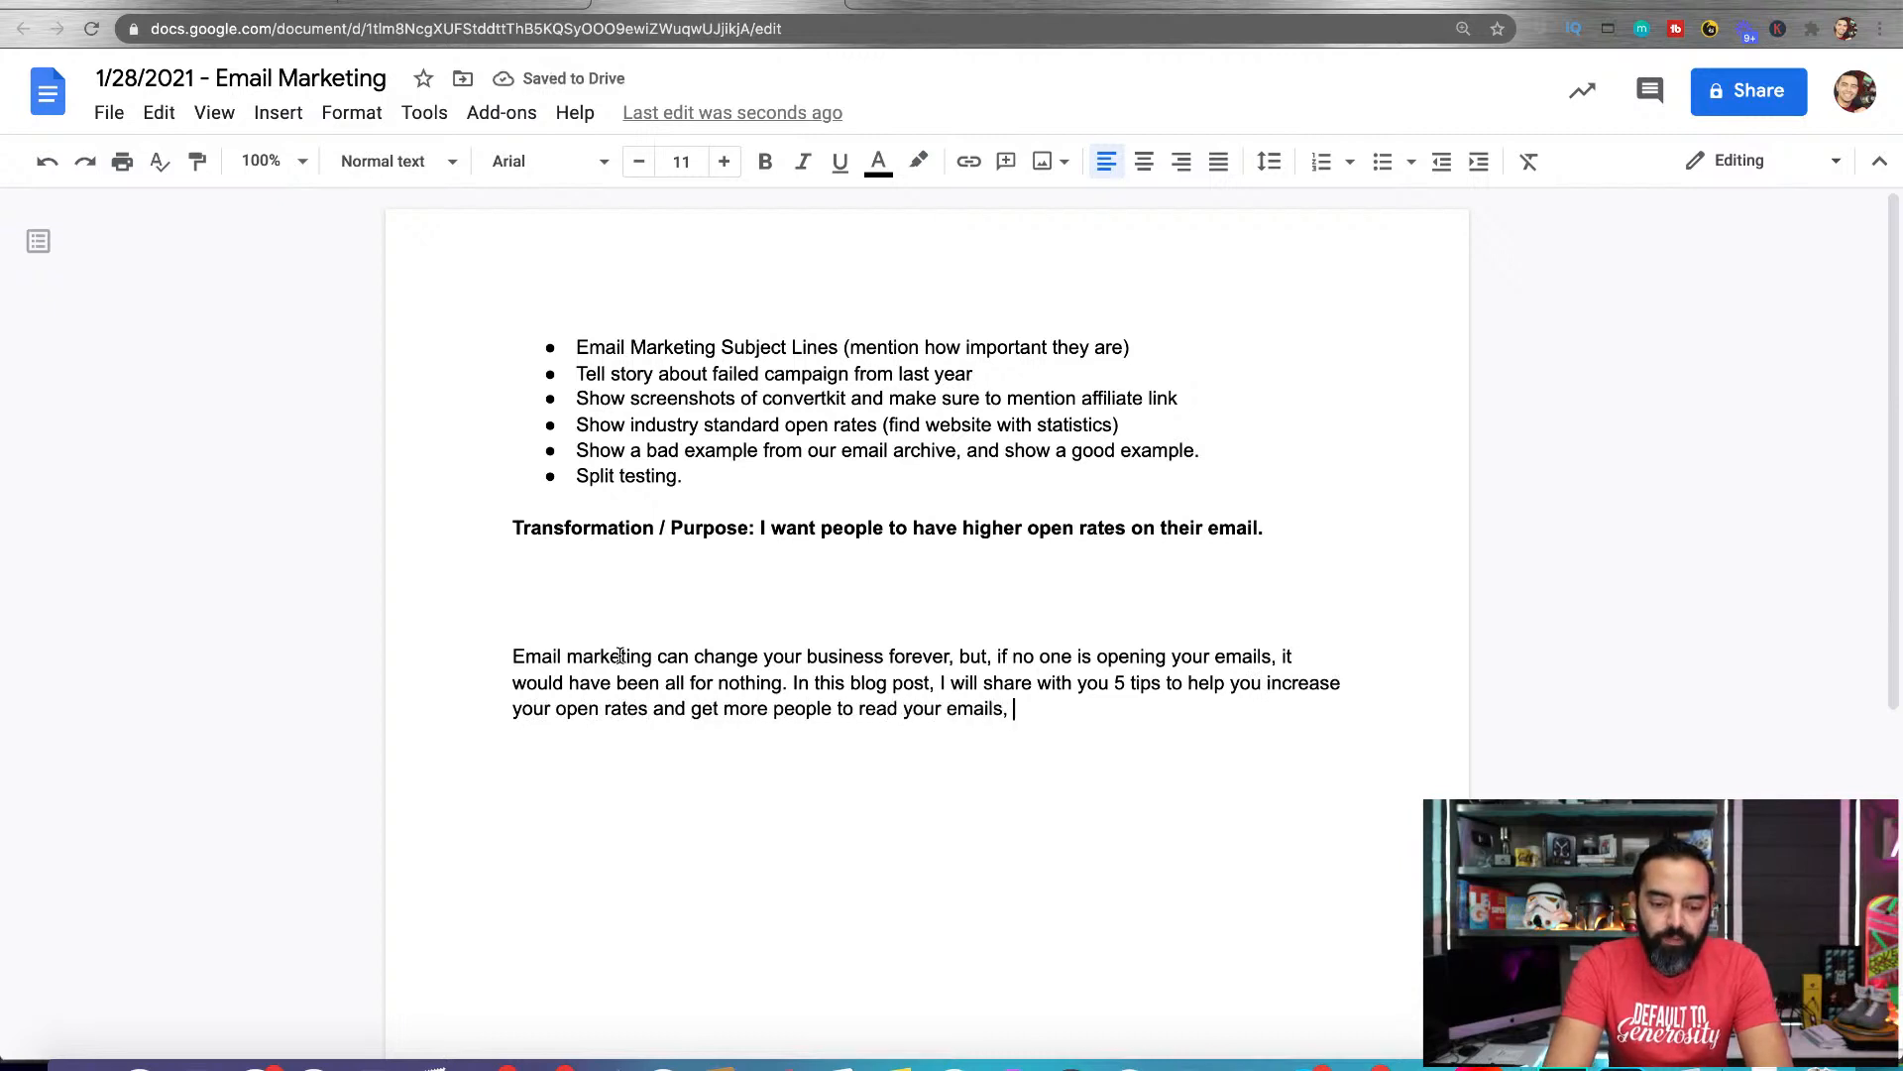
pyautogui.write('engage with your ')
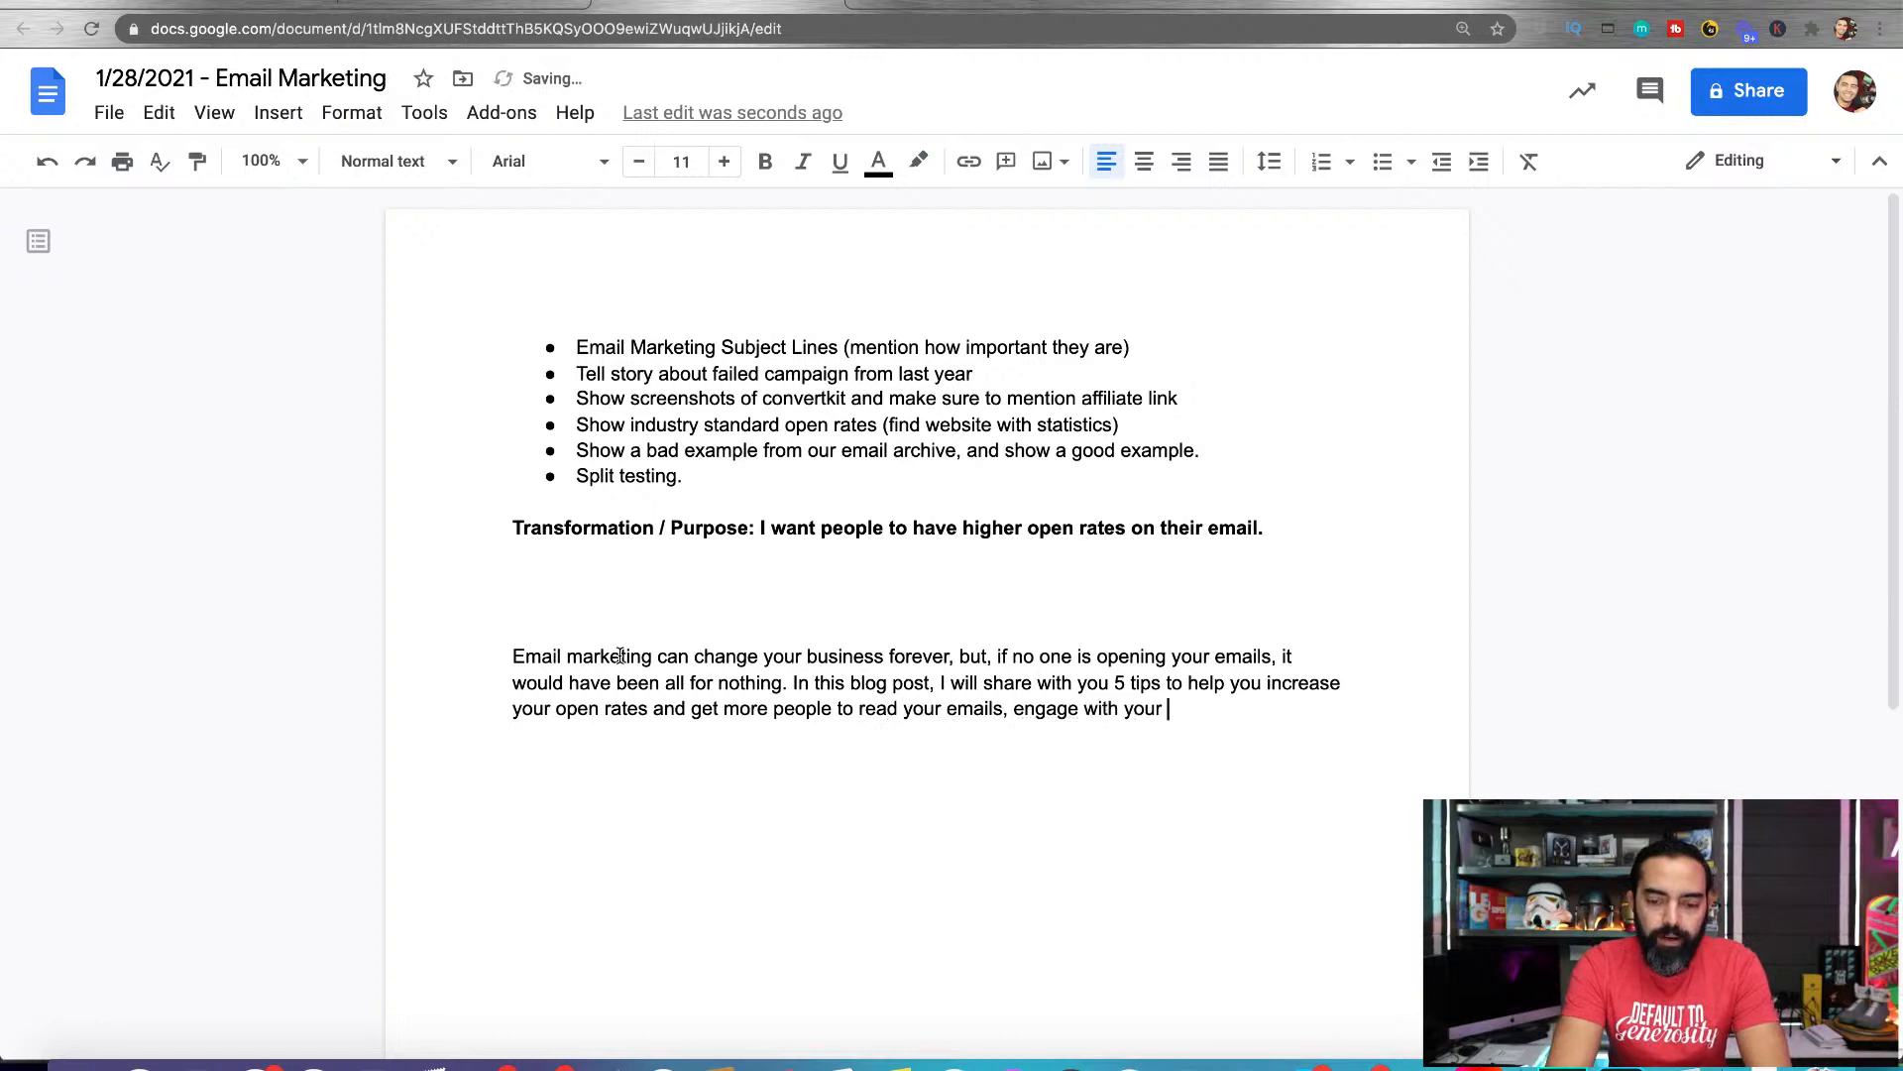
pyautogui.write('brand, and ultimately')
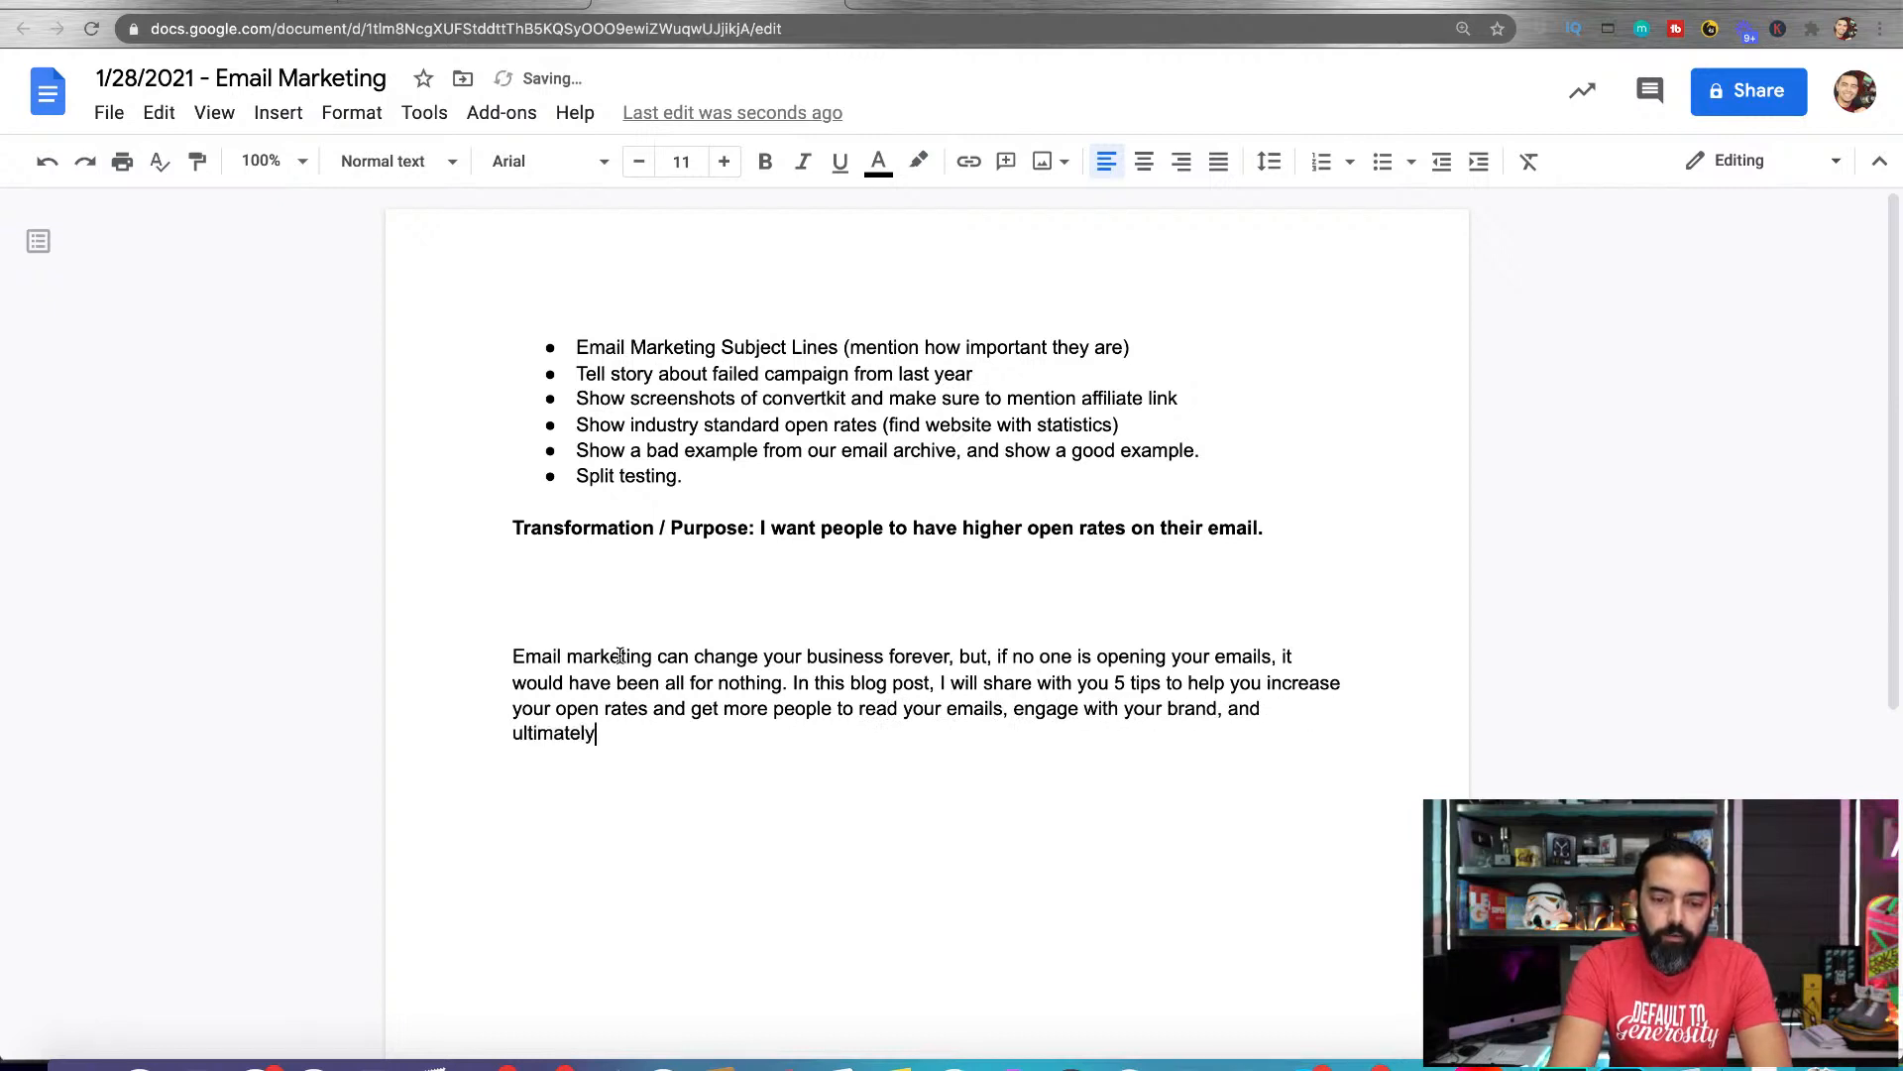
pyautogui.write(' make more money')
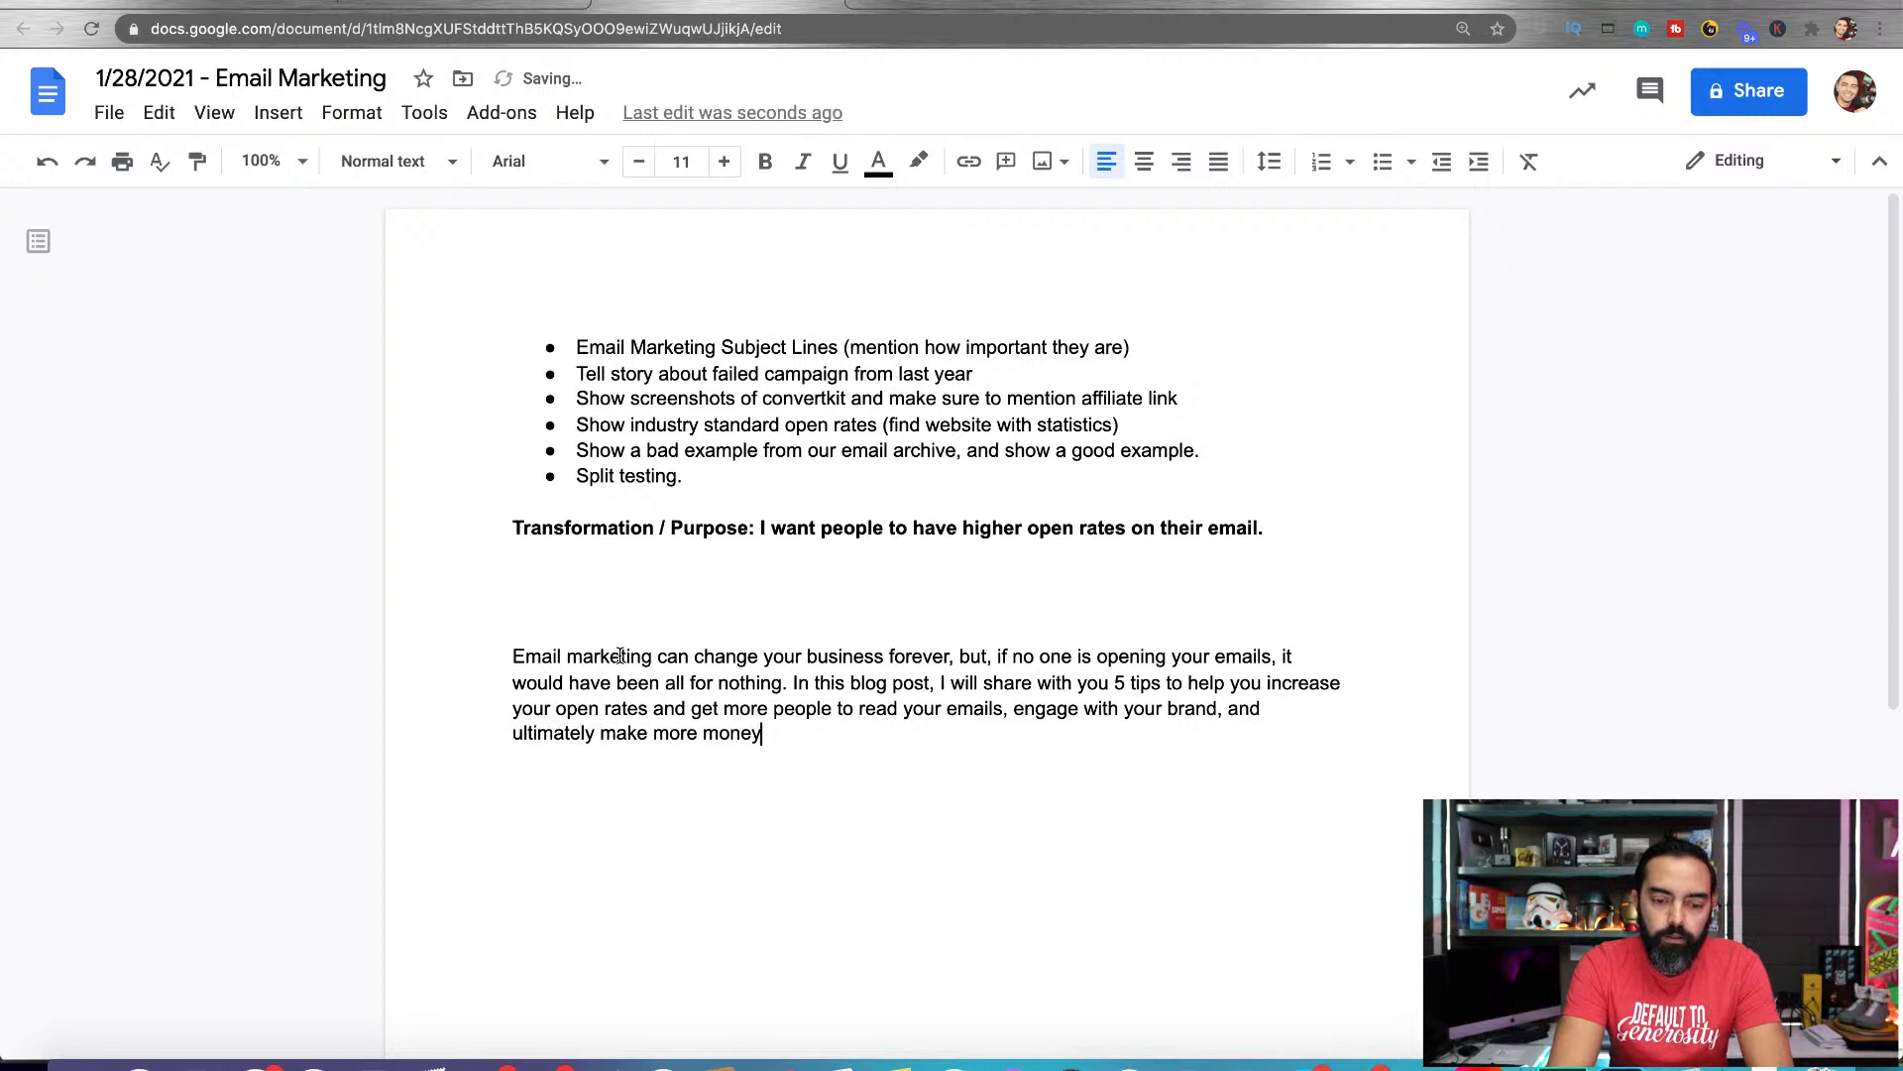
pyautogui.write(', too.')
# Finish the paragraph with "engage with your brand, and ultimately make more money, too." and leave a blank line below it
pyautogui.press('Return')
pyautogui.press('Return')
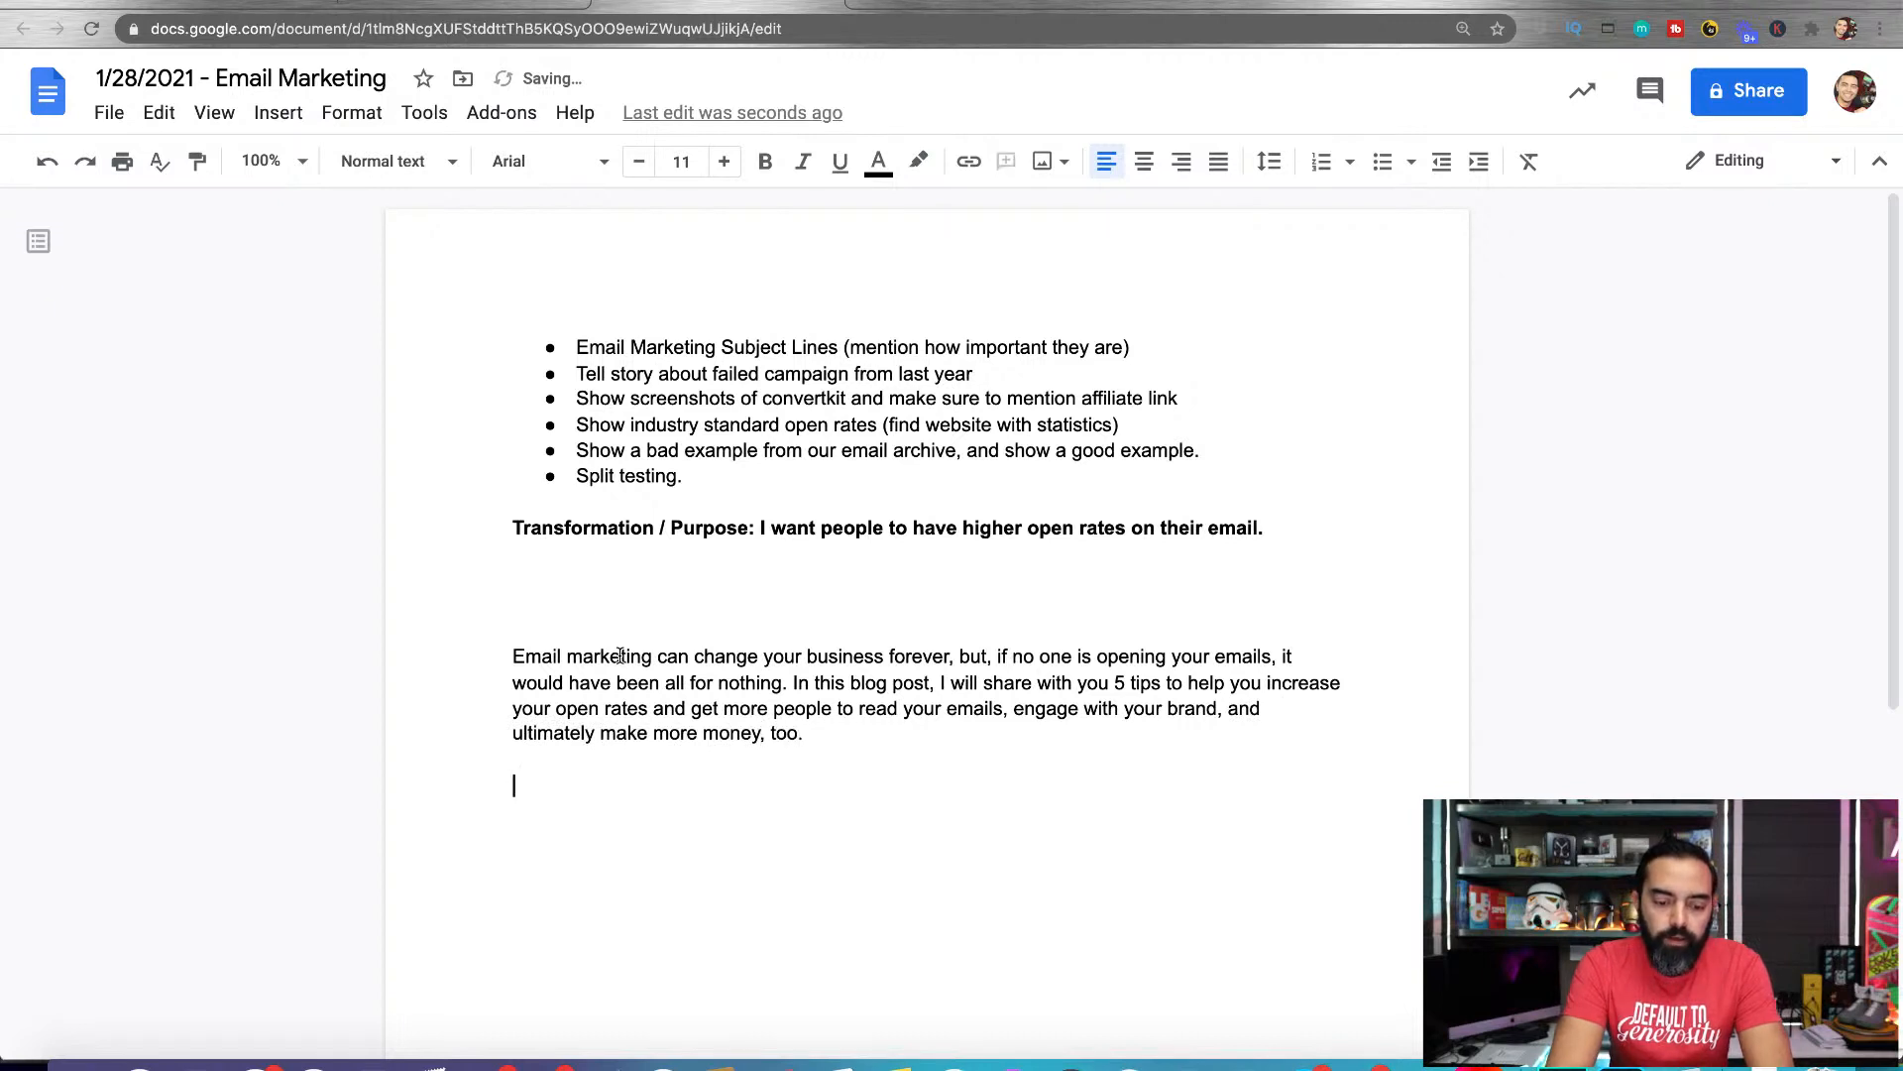
# List "Example", "Story" and "Screenshots" on separate lines below the opening paragraph
pyautogui.write('Example')
pyautogui.press('Return')
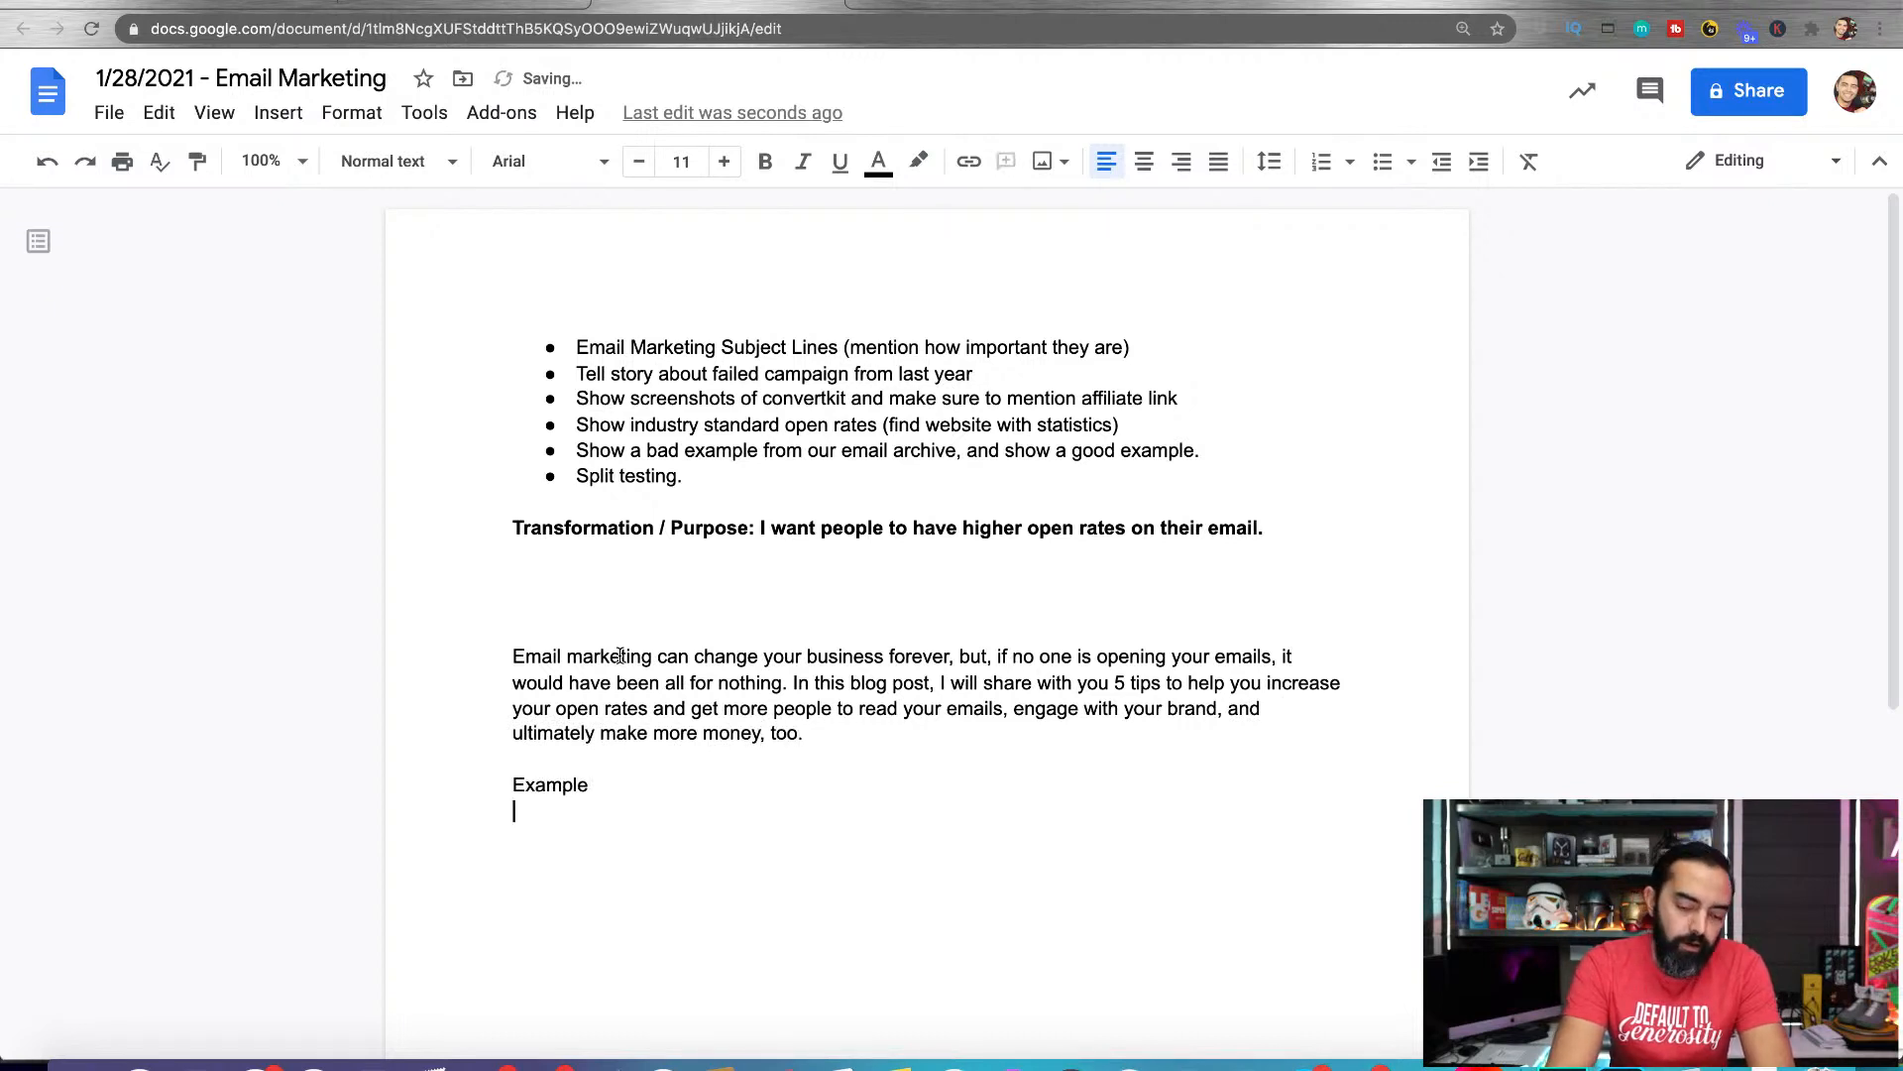
pyautogui.write('Story')
pyautogui.press('Return')
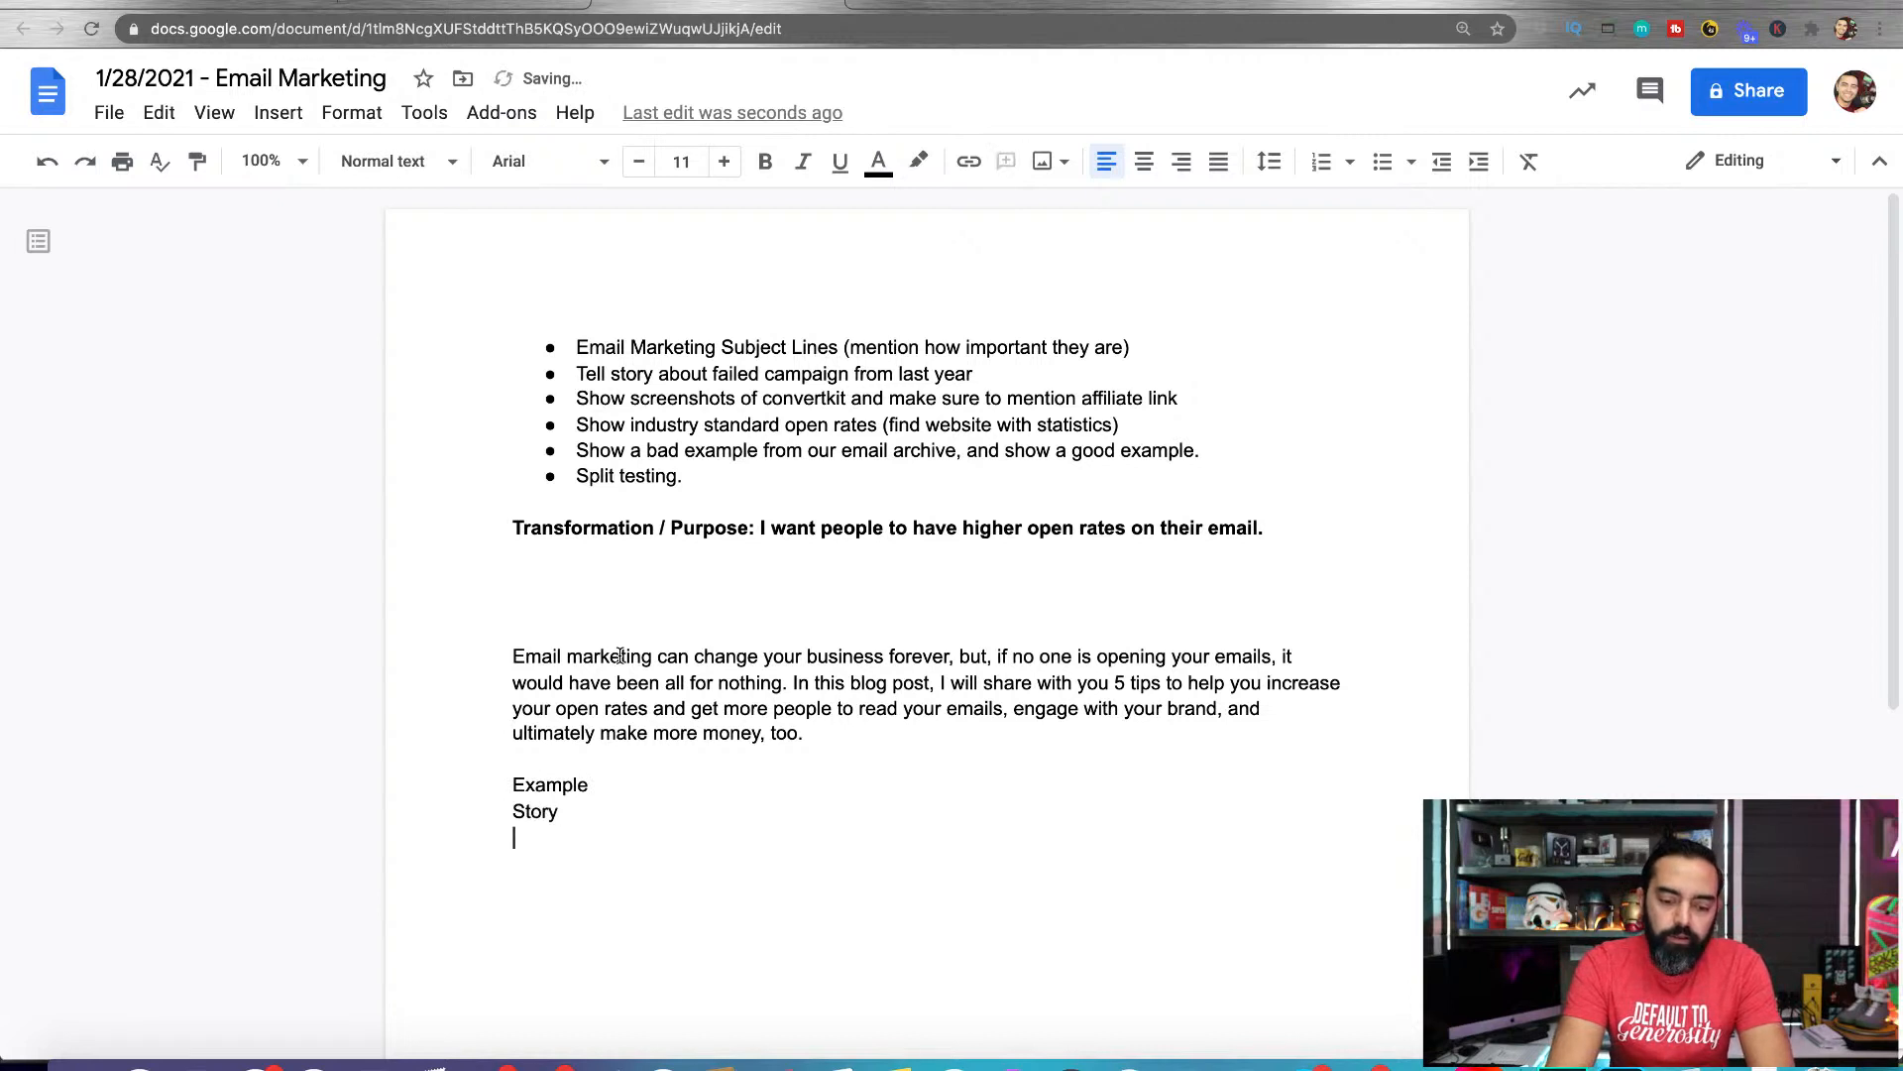
pyautogui.write('Screenshots')
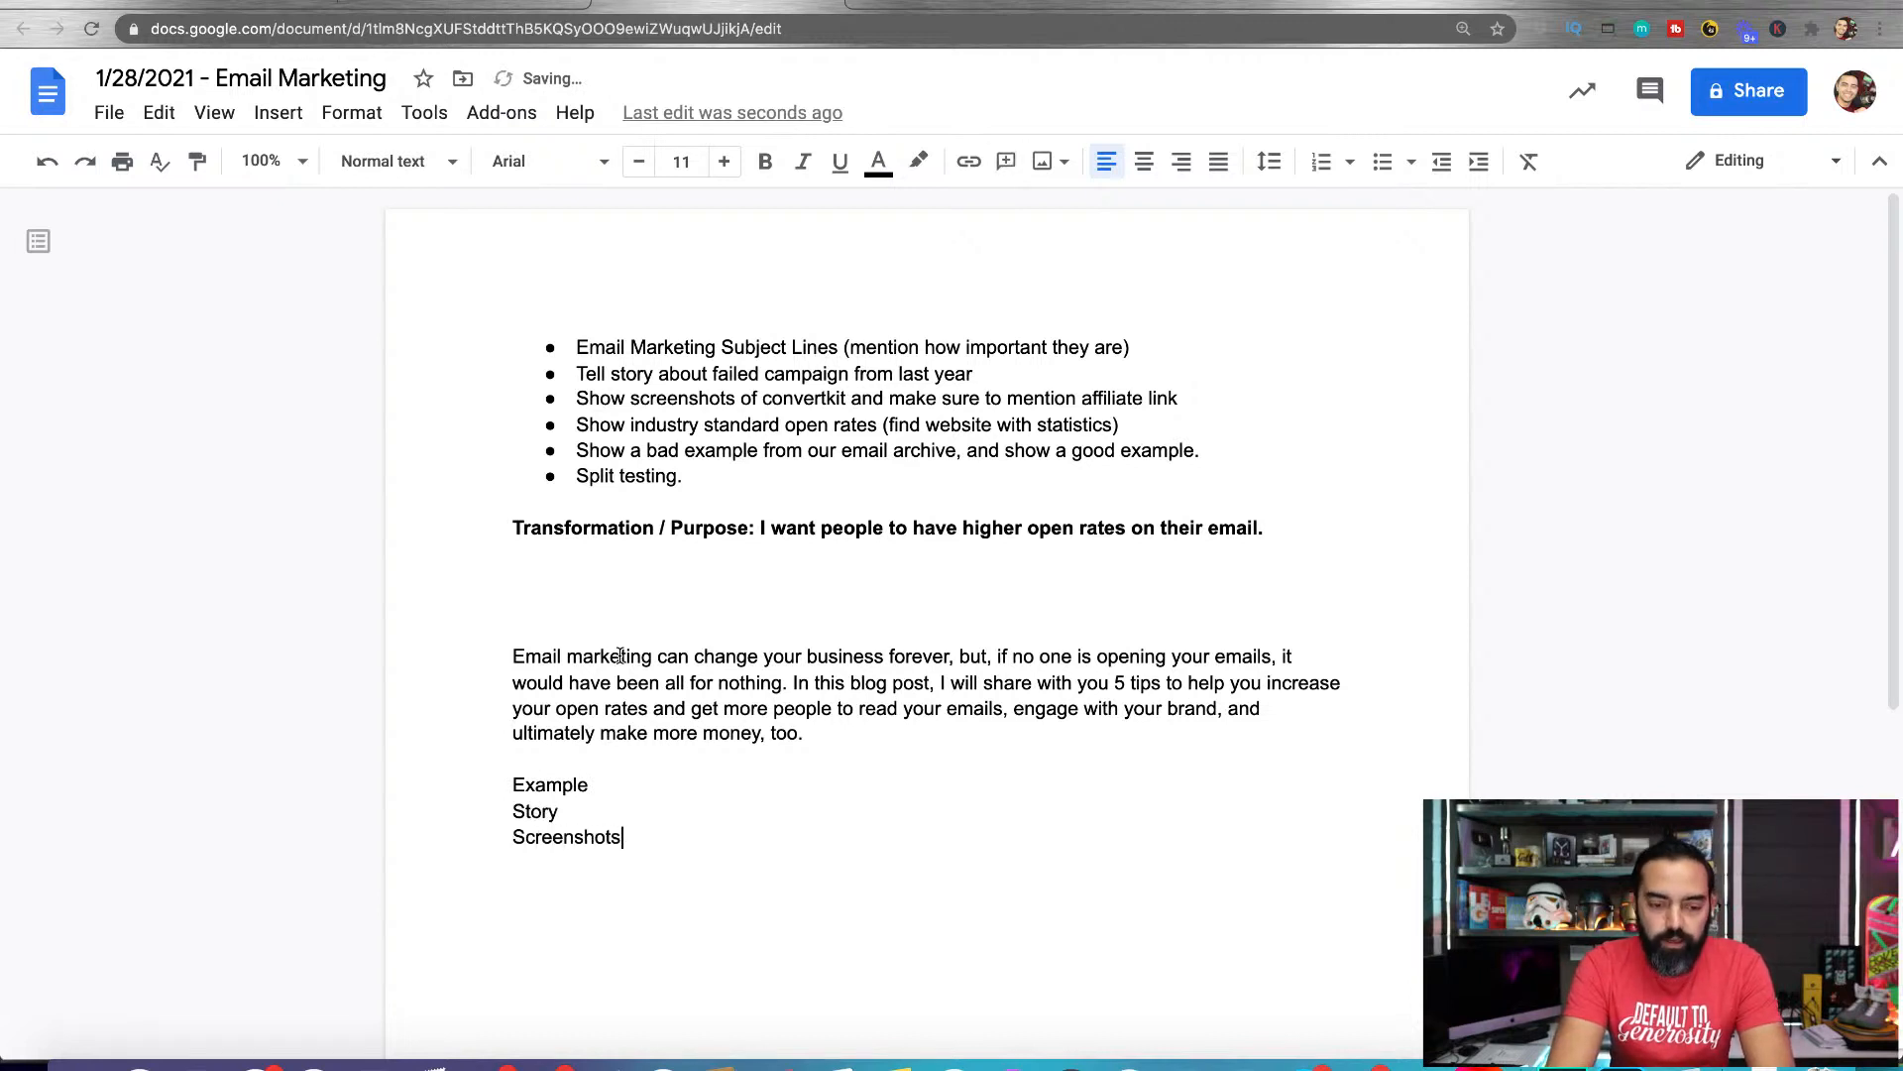
pyautogui.press('Return')
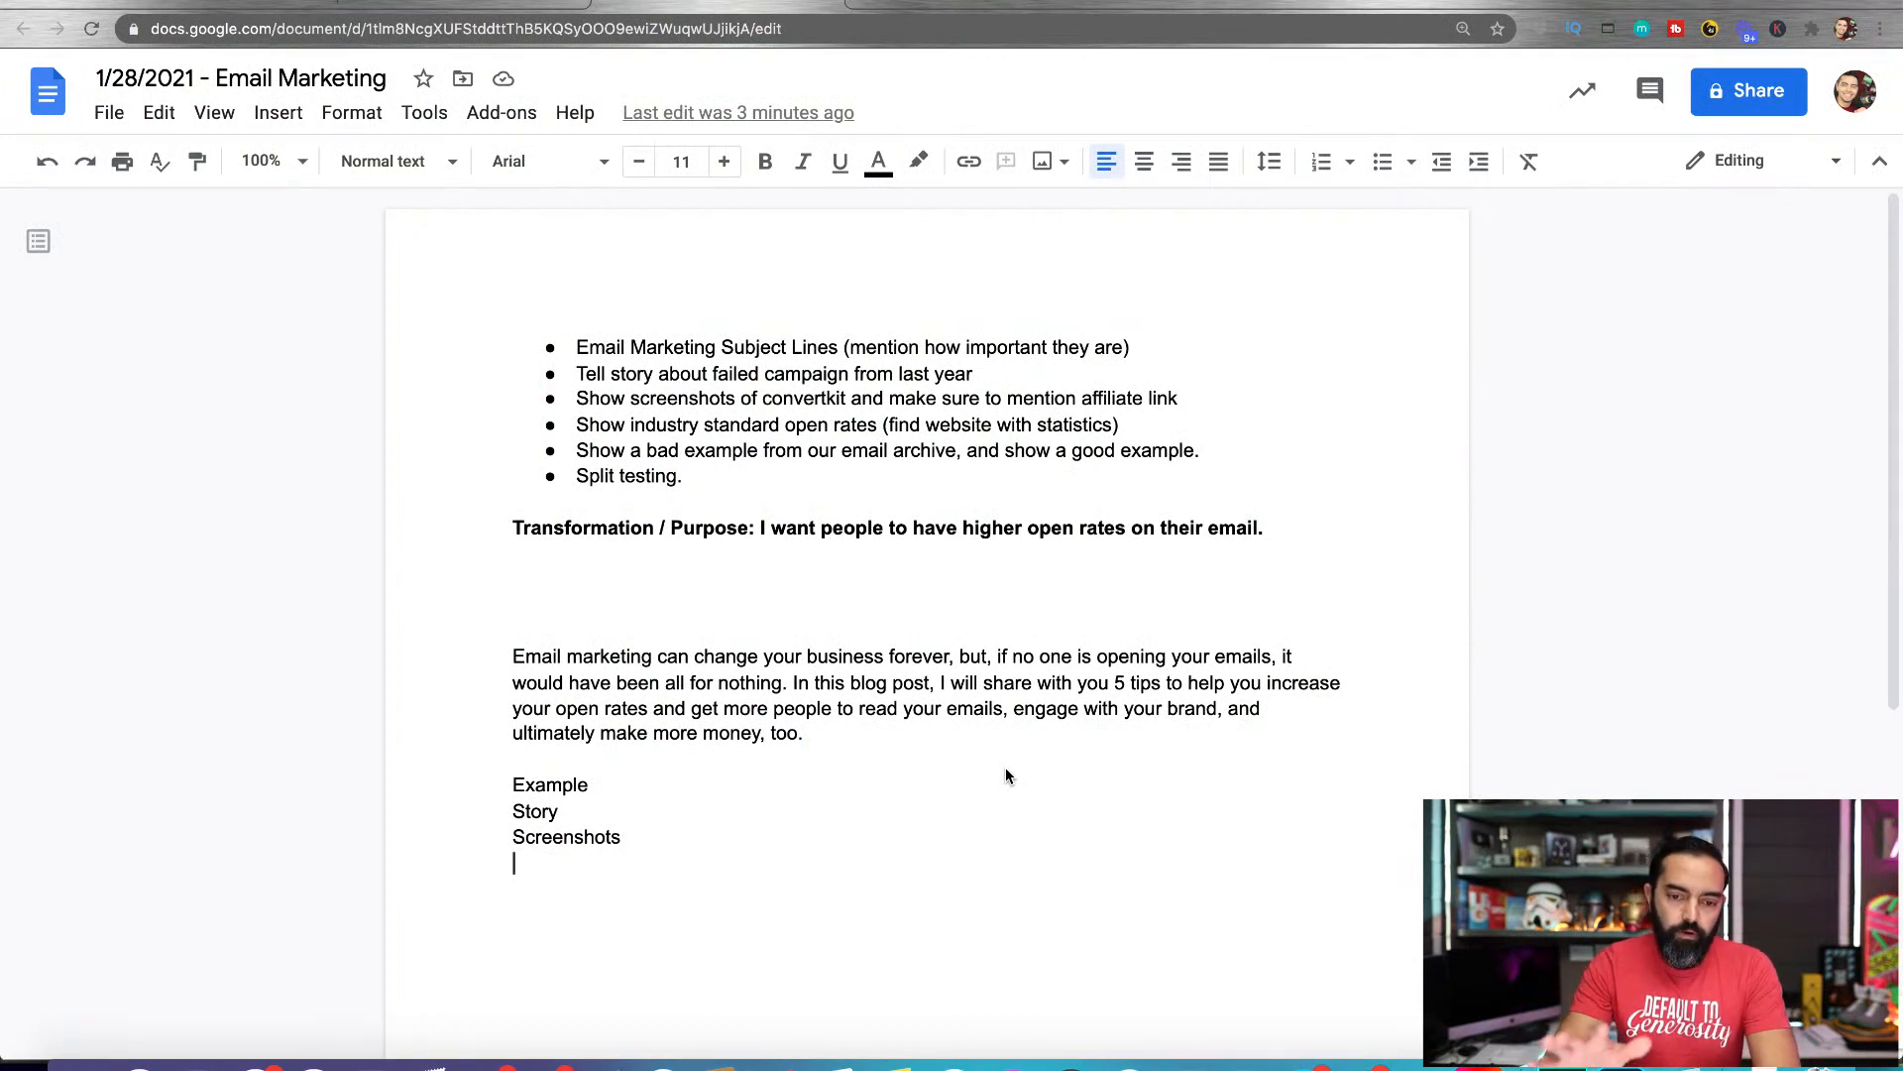
# Label the opening paragraph with the line "INTRO:" directly above it
pyautogui.click(511, 634)
pyautogui.write('INTRO:')
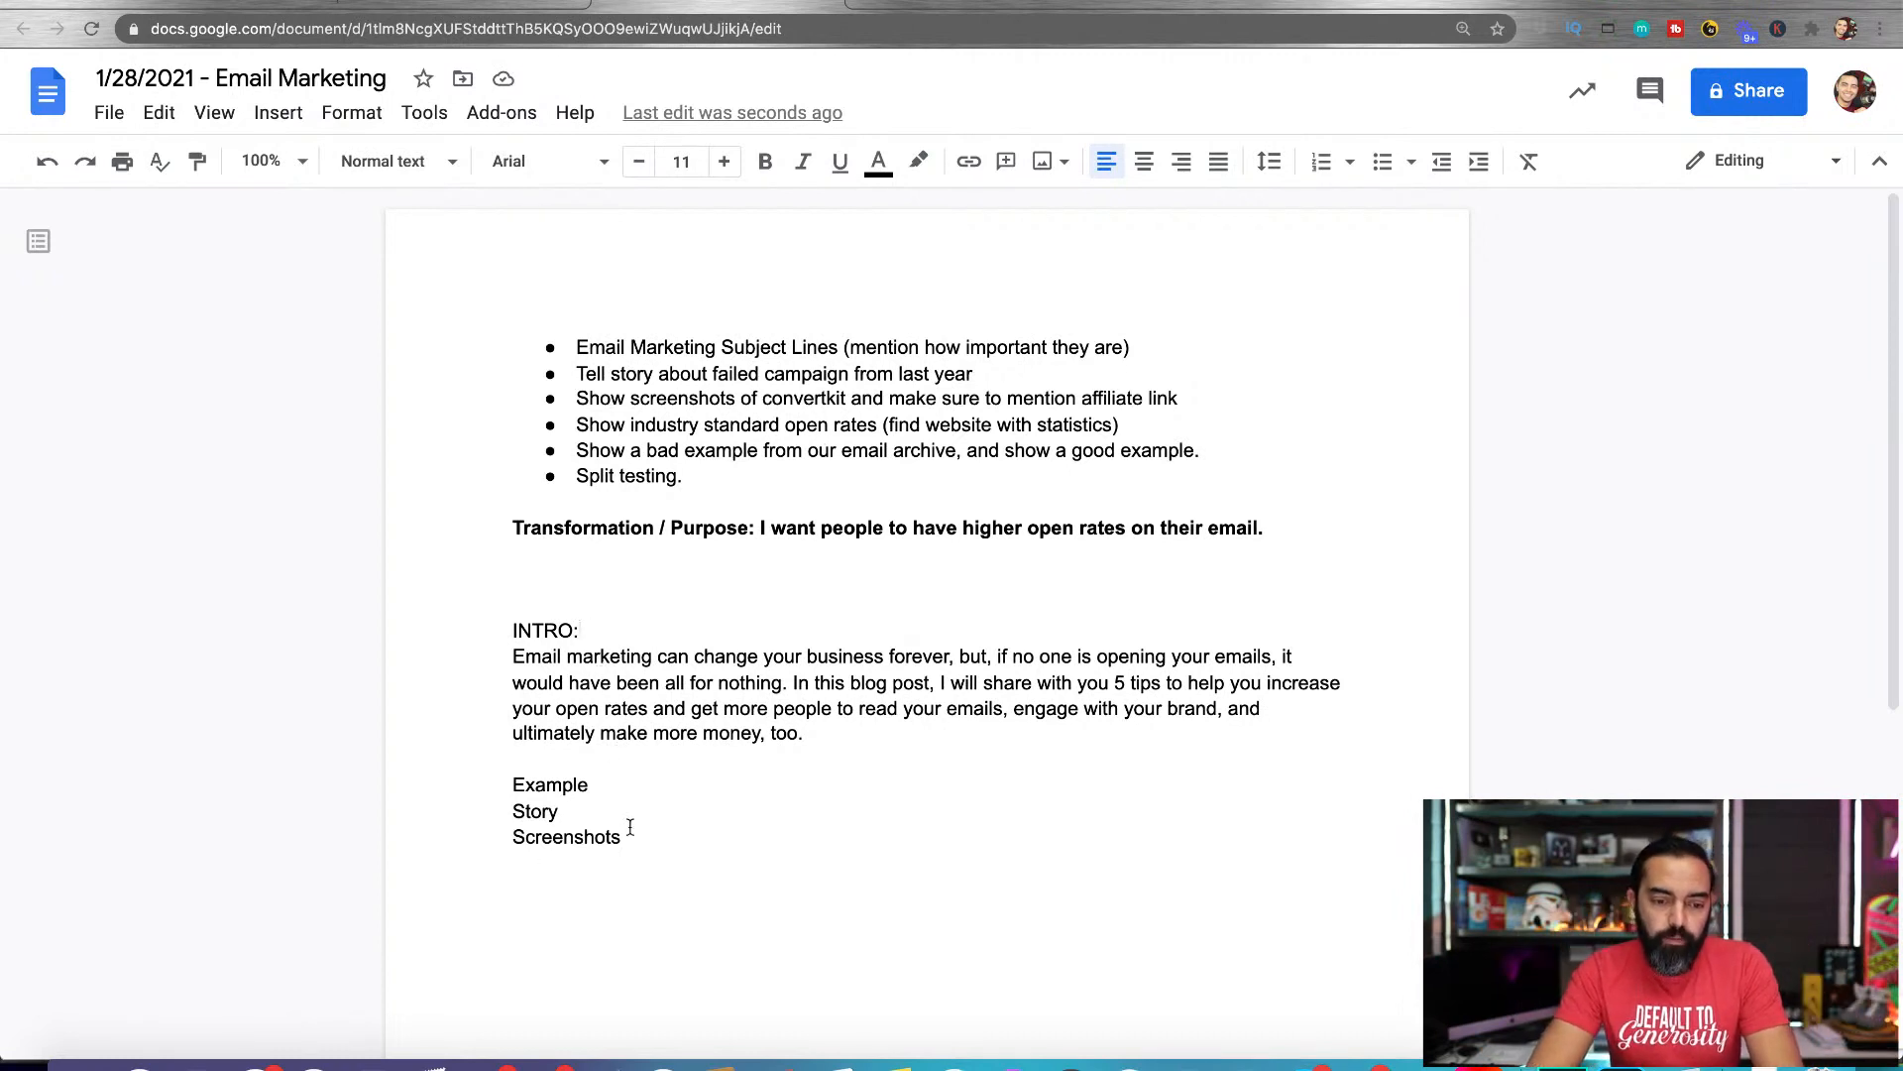
pyautogui.moveTo(648, 839); pyautogui.dragTo(388, 808)
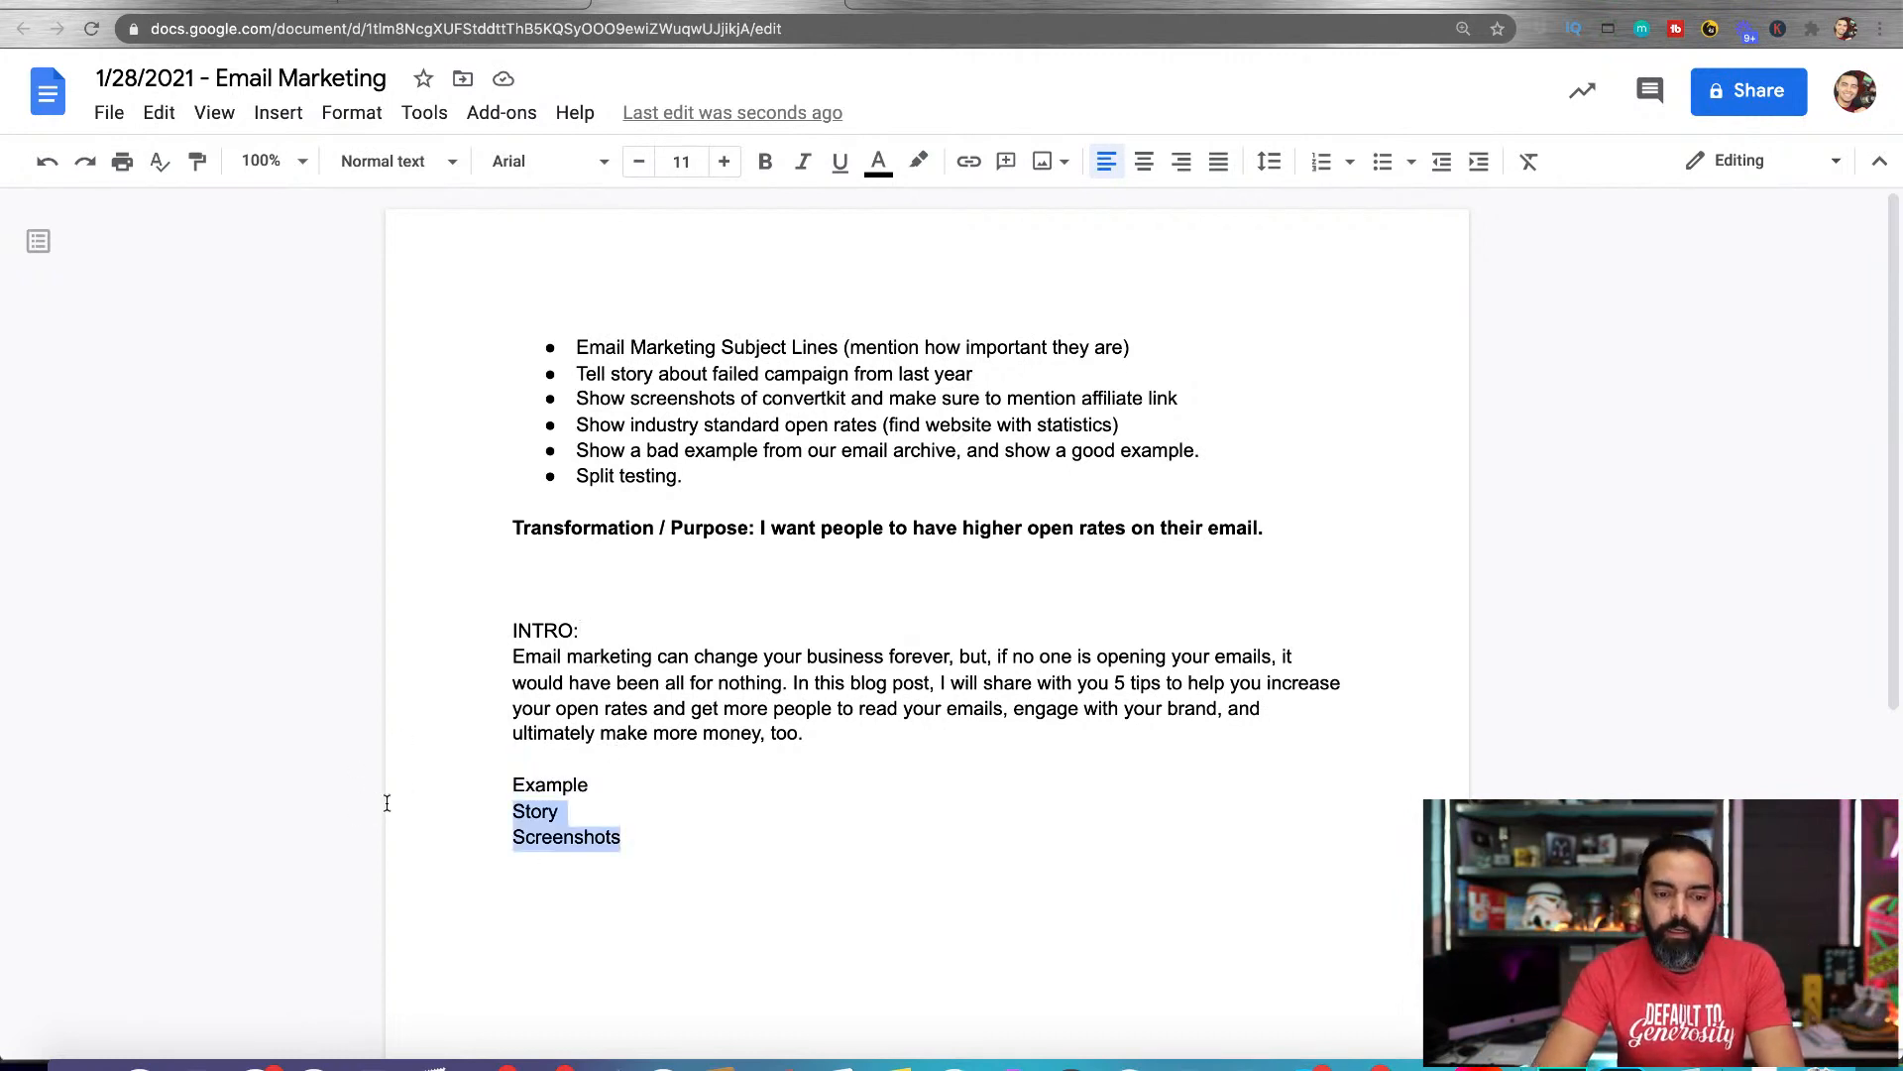
pyautogui.moveTo(508, 533); pyautogui.dragTo(1314, 553)
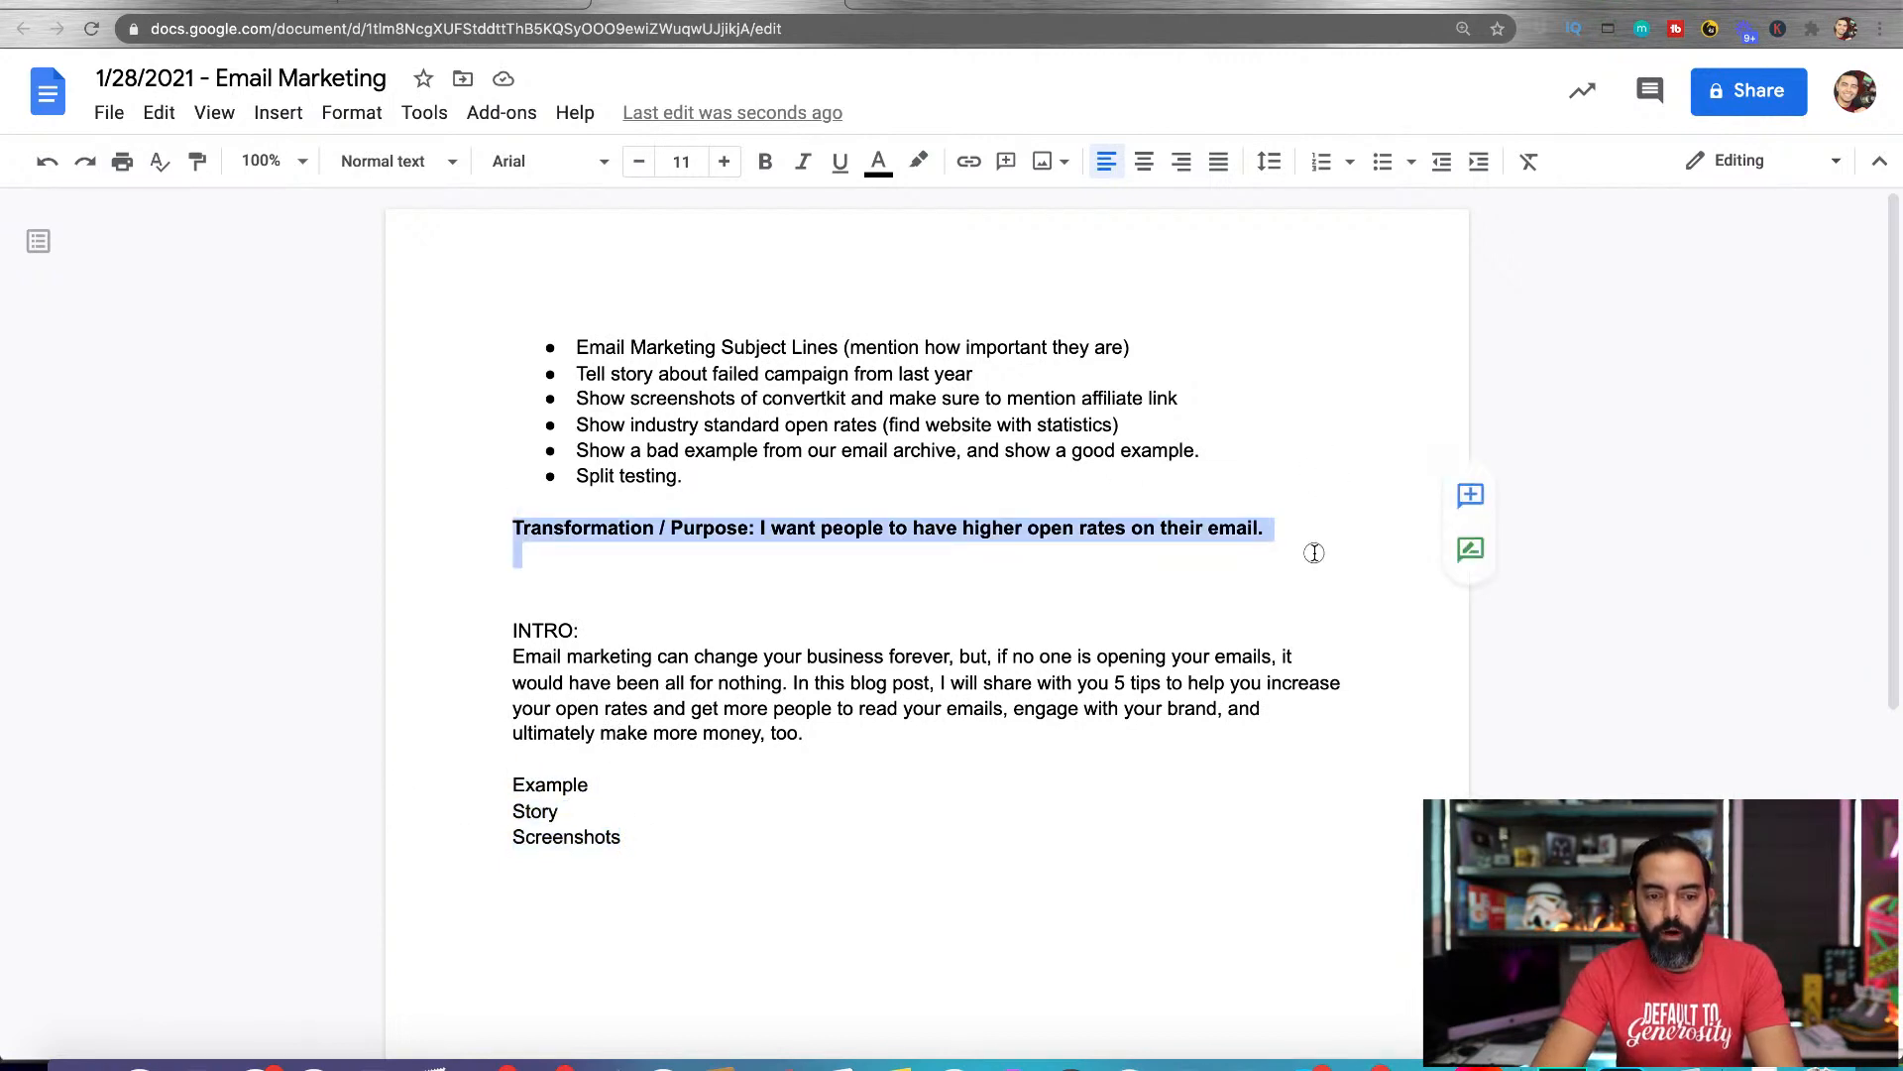
pyautogui.moveTo(660, 821); pyautogui.dragTo(509, 790)
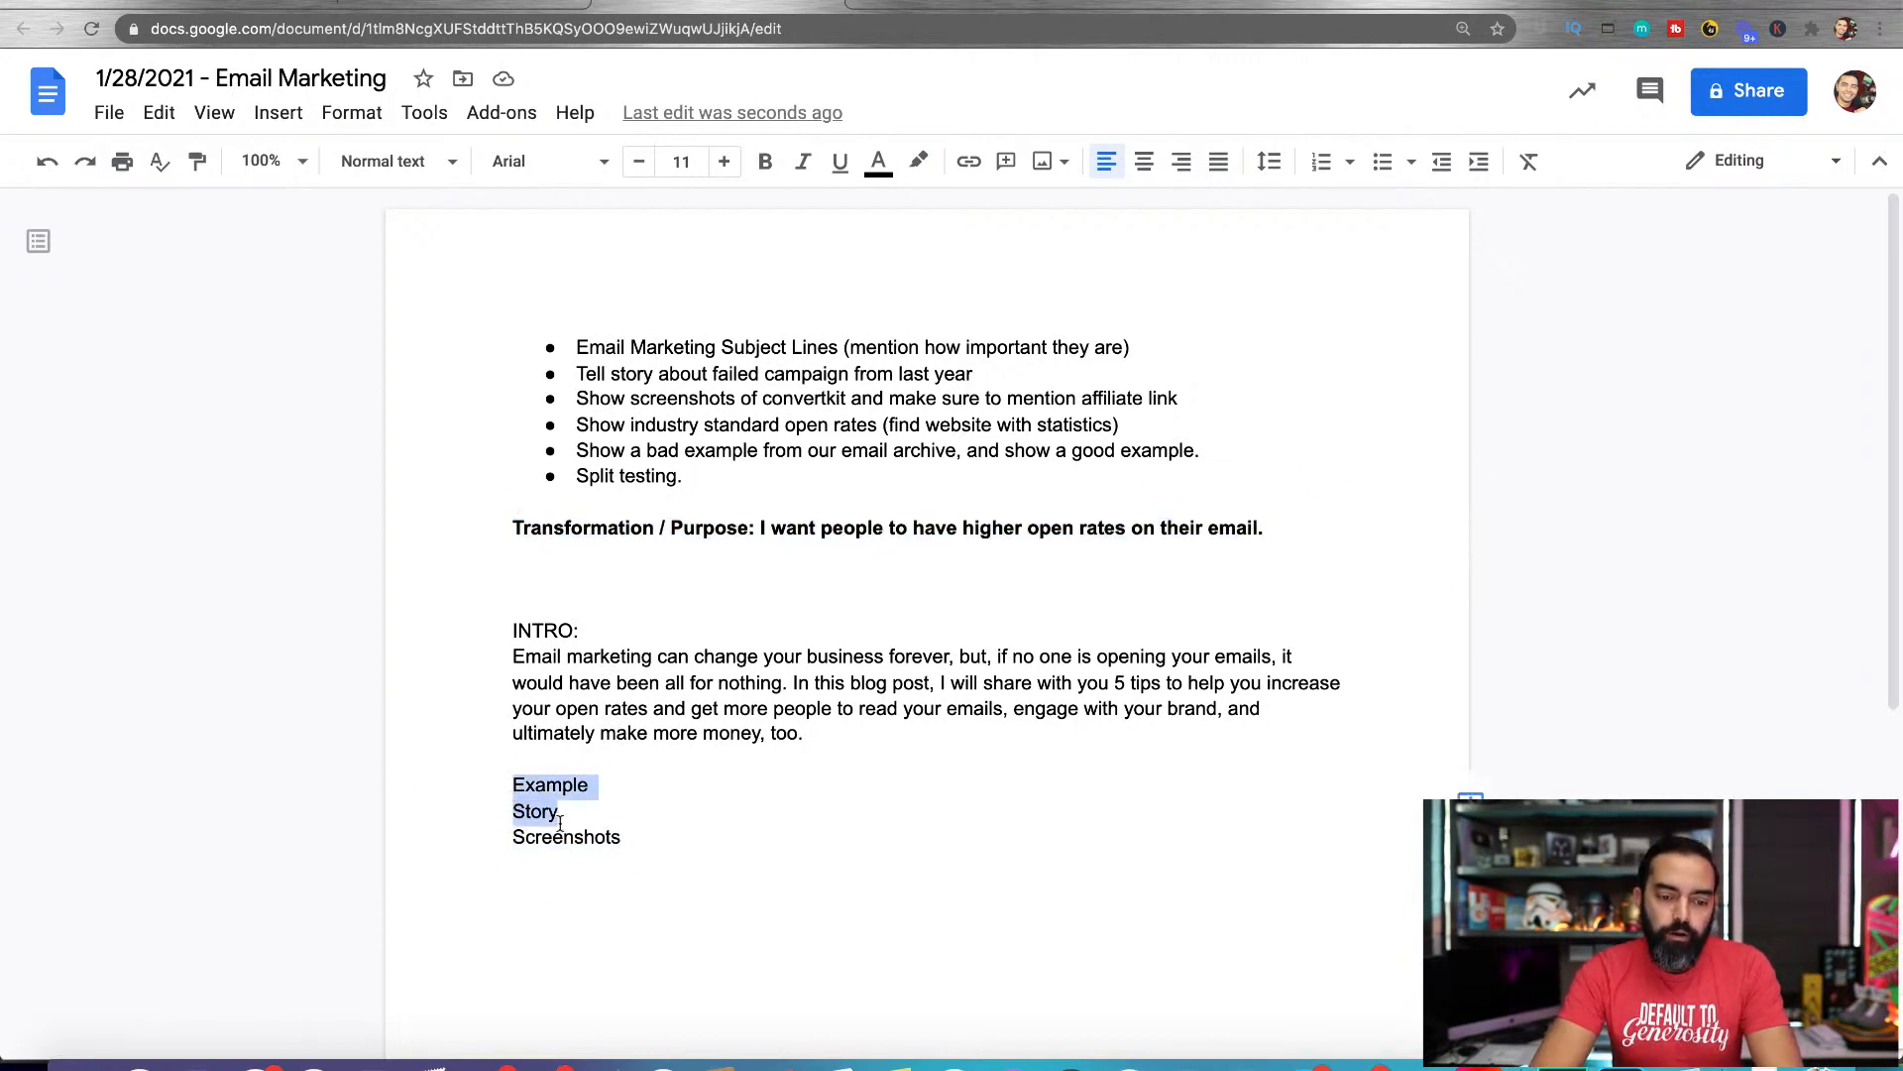
pyautogui.click(601, 831)
# Replace the "Example", "Story" and "Screenshots" lines with "Story..." and leave a blank line below it
pyautogui.moveTo(651, 833); pyautogui.dragTo(475, 793)
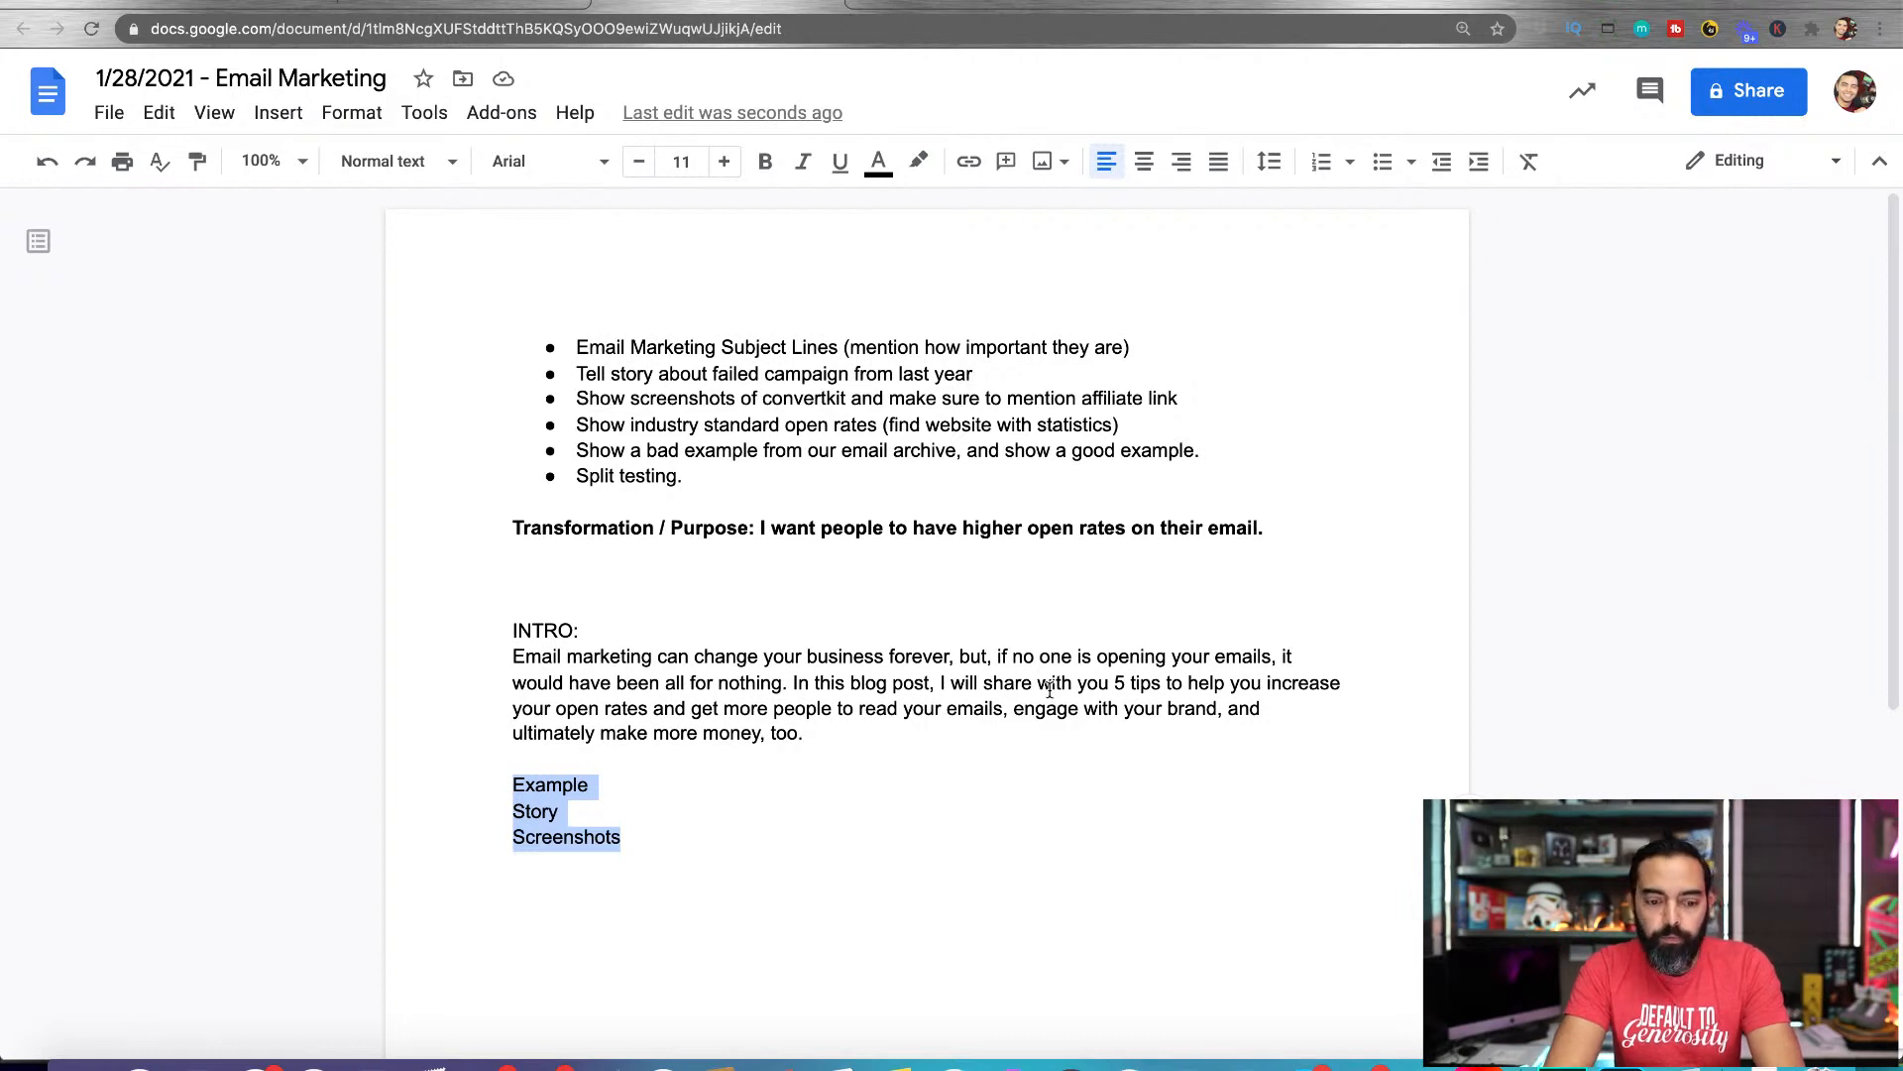
pyautogui.write('S')
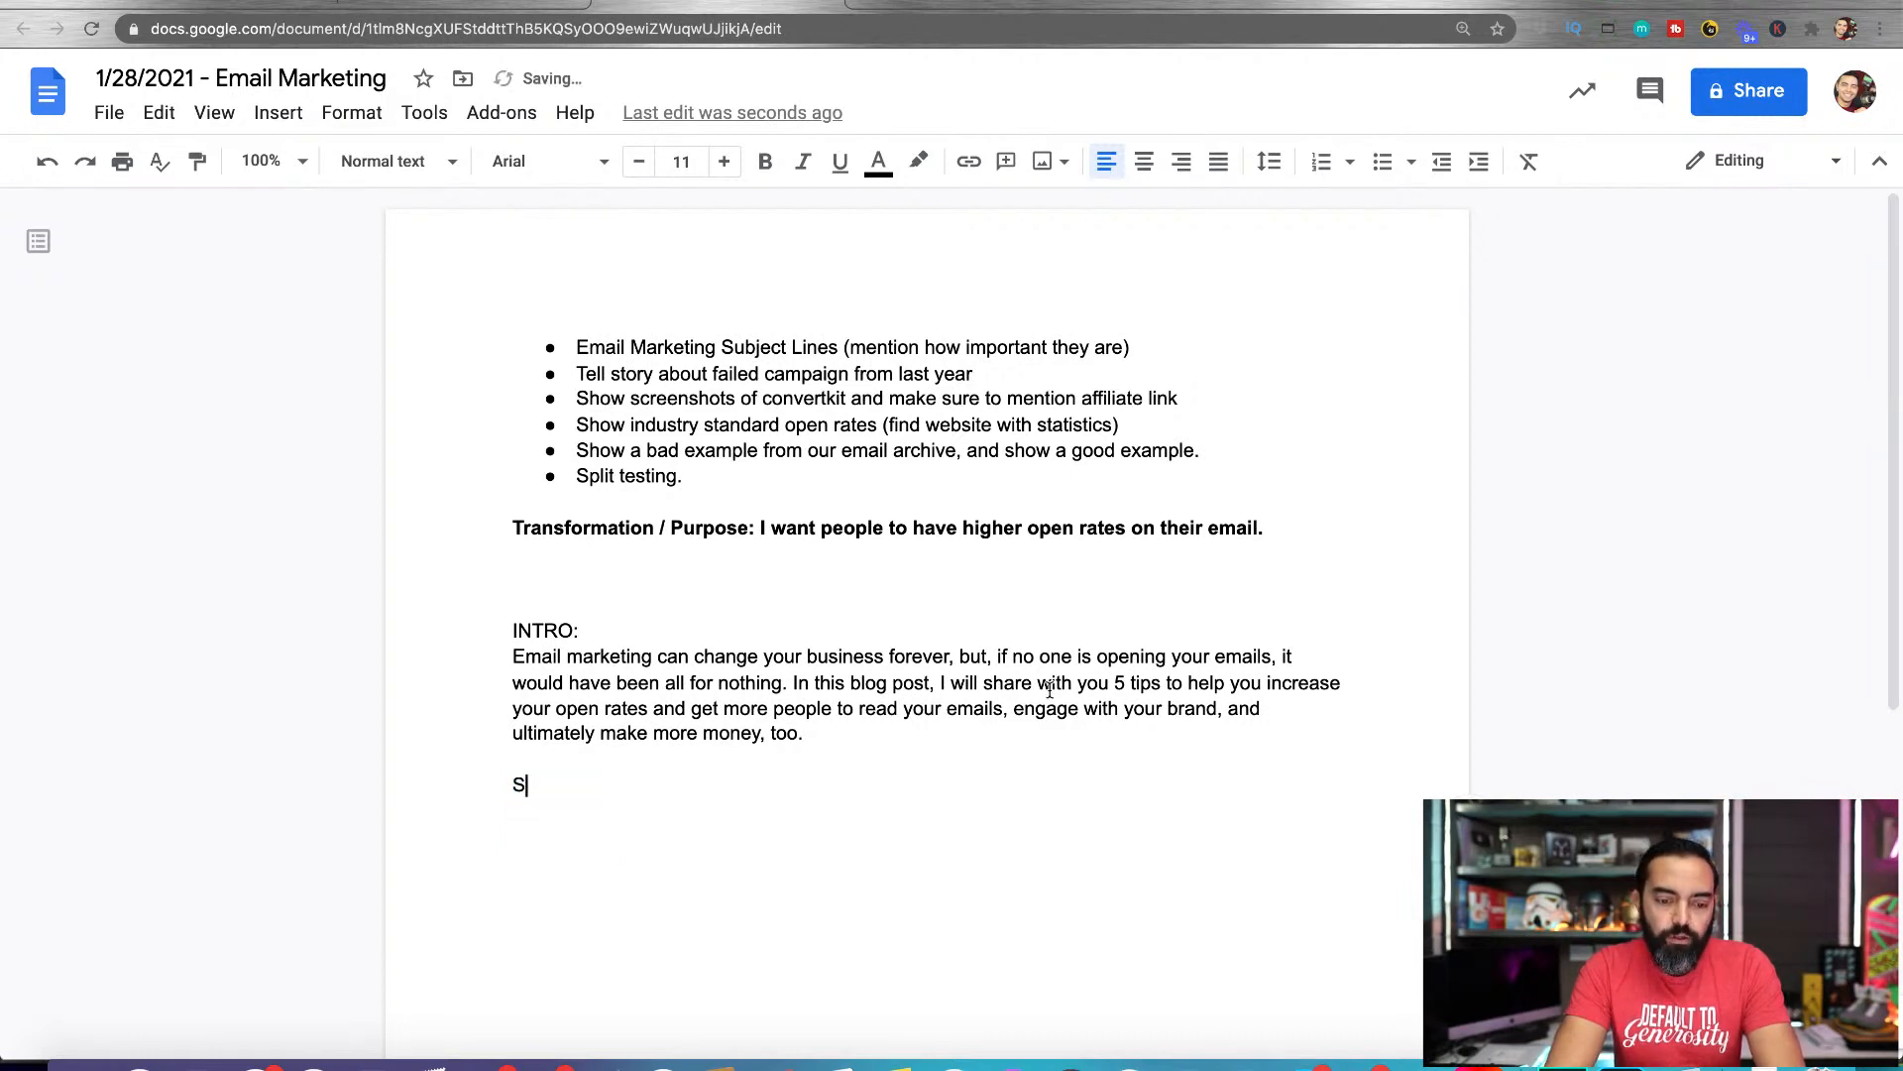
pyautogui.write('tory...')
pyautogui.press('Return')
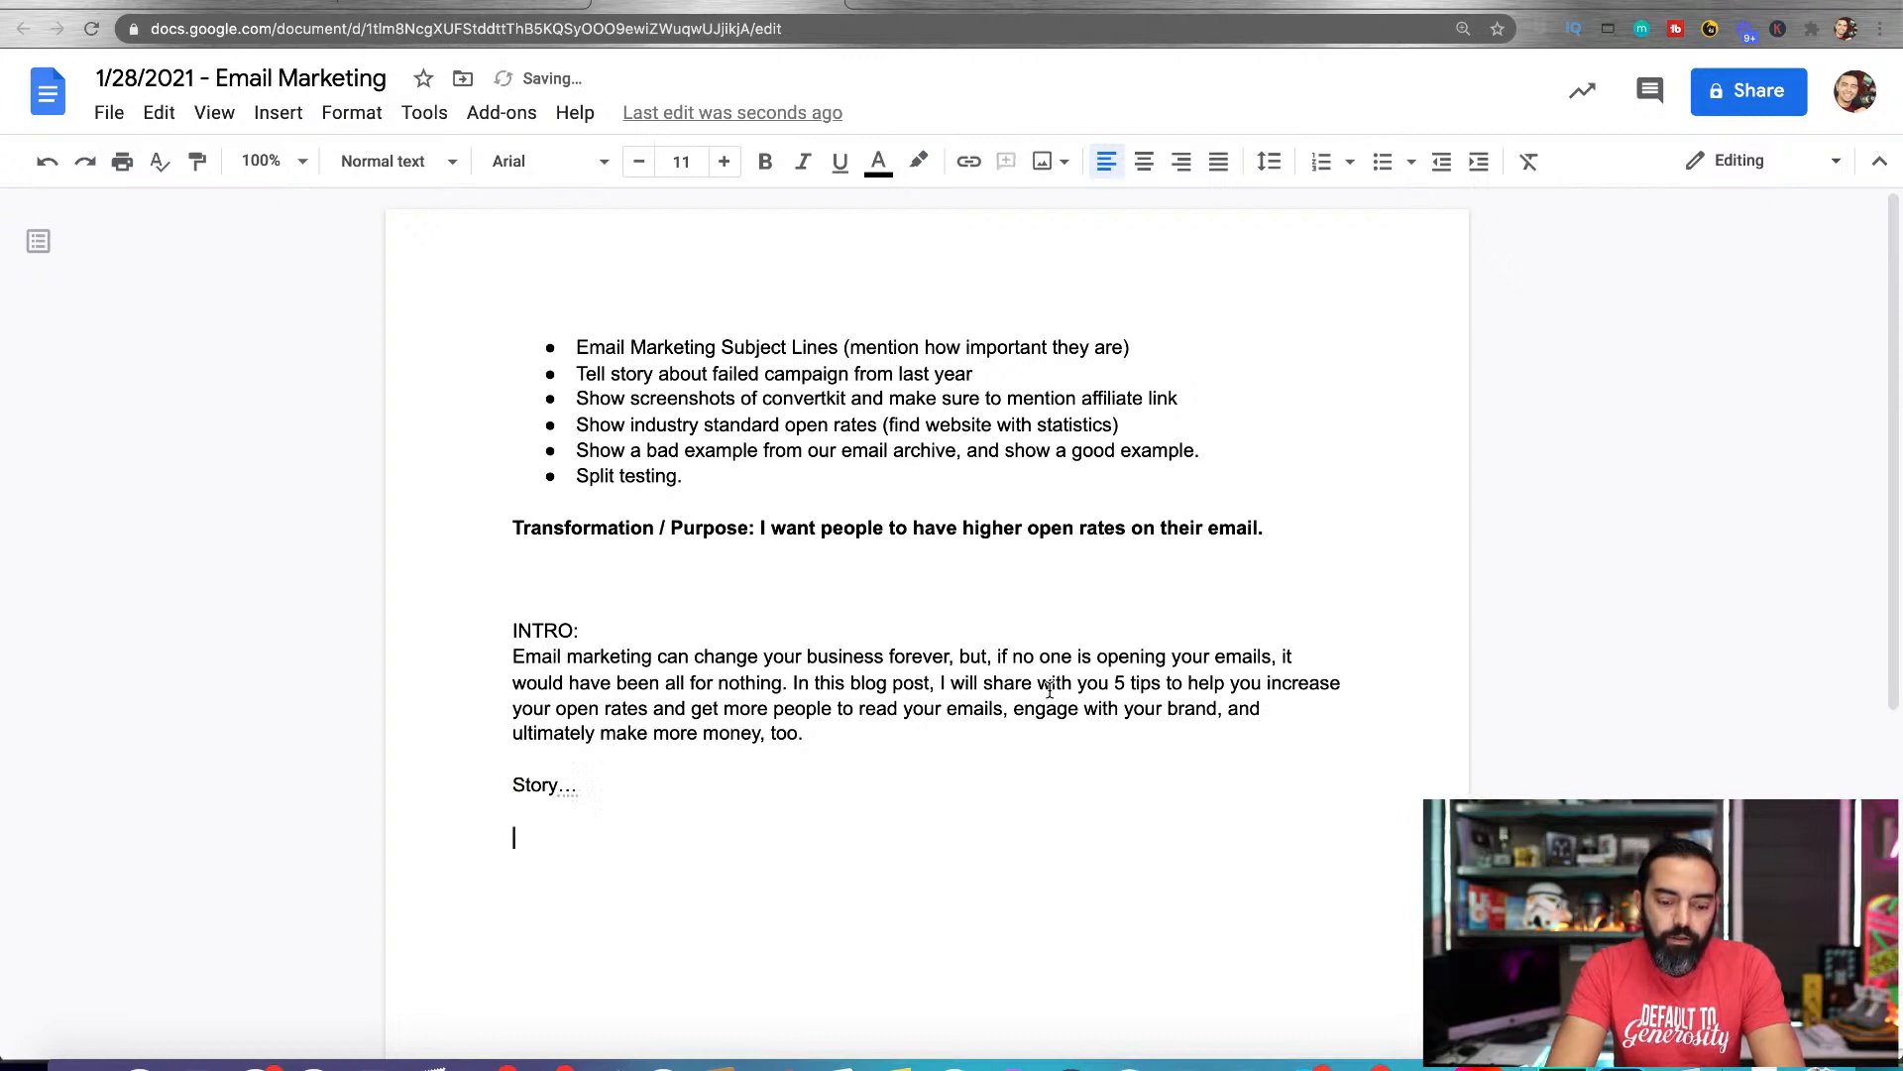
# Add the line "Case Study" below "Story..." and start a new line beneath it
pyautogui.write('Case Study')
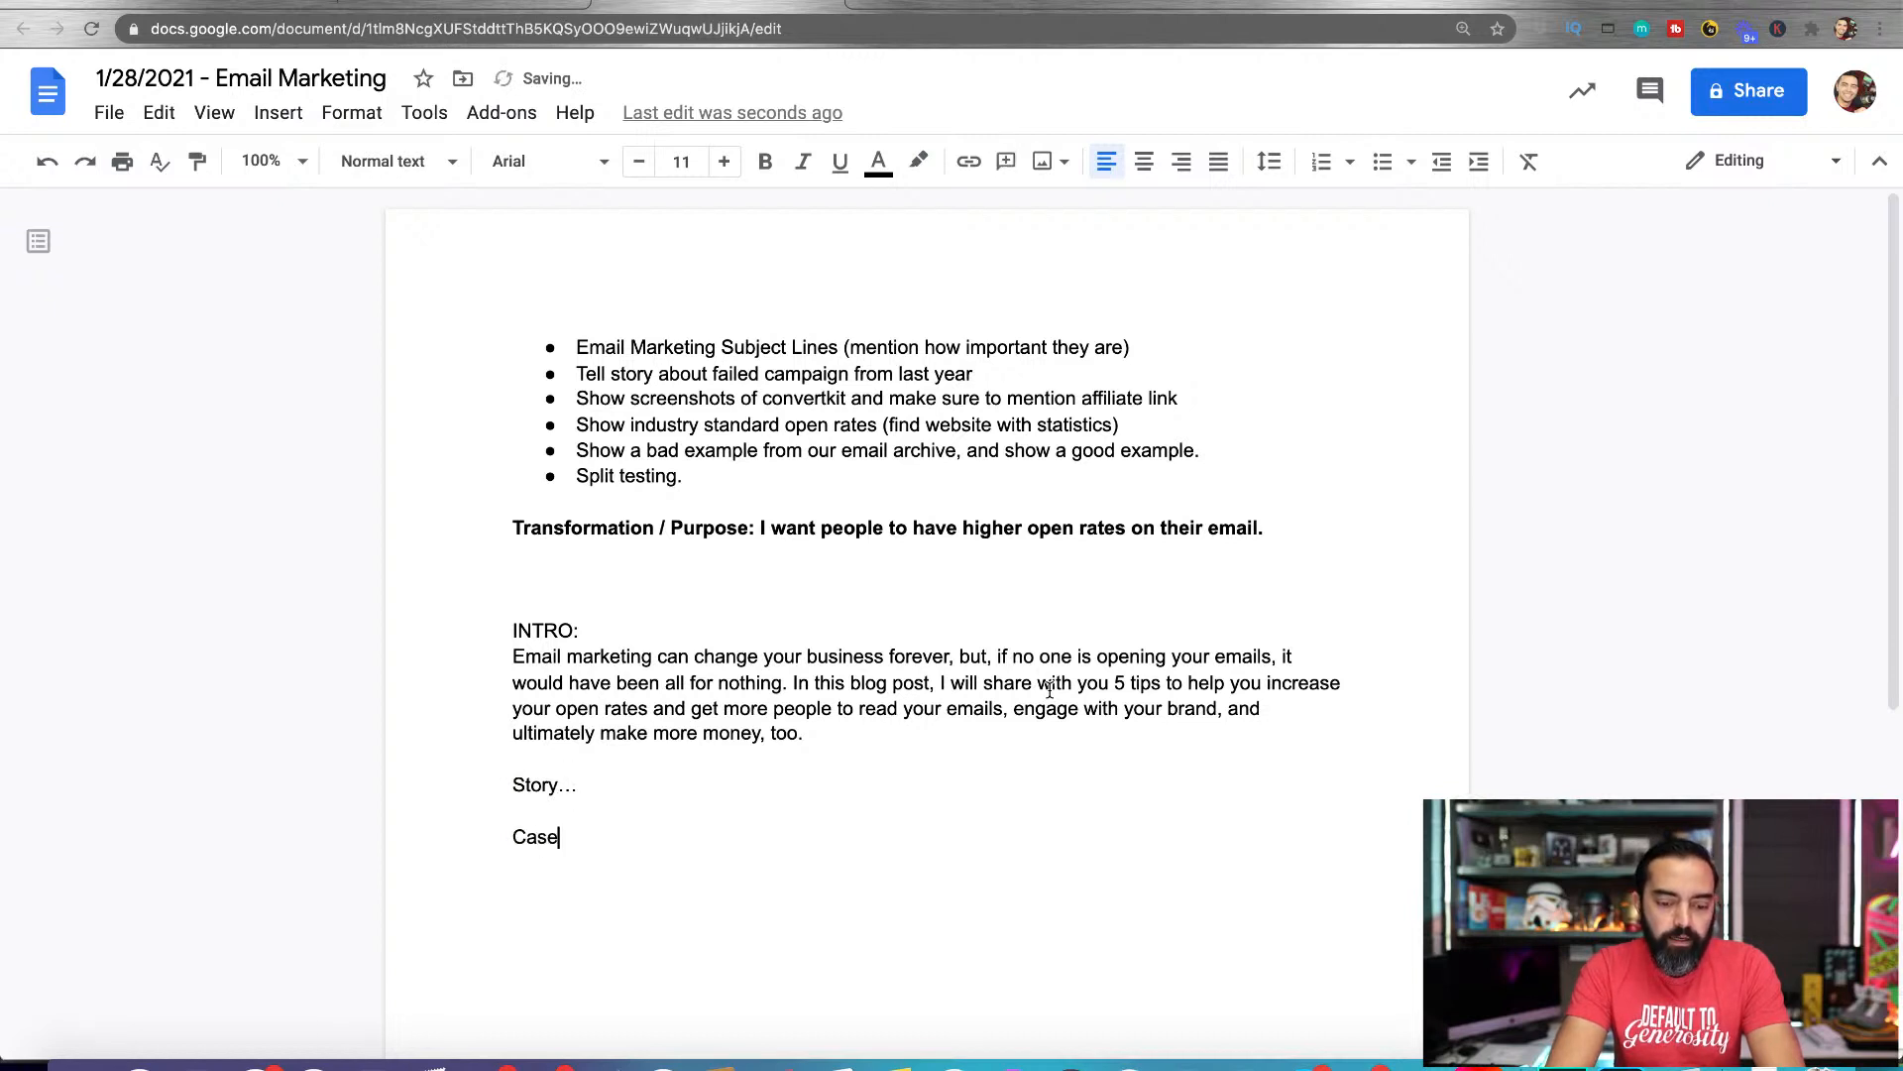
pyautogui.press('BackSpace')
pyautogui.press('BackSpace')
pyautogui.press('BackSpace')
pyautogui.press('BackSpace')
pyautogui.press('BackSpace')
pyautogui.press('BackSpace')
pyautogui.press('BackSpace')
pyautogui.press('BackSpace')
pyautogui.press('BackSpace')
pyautogui.press('BackSpace')
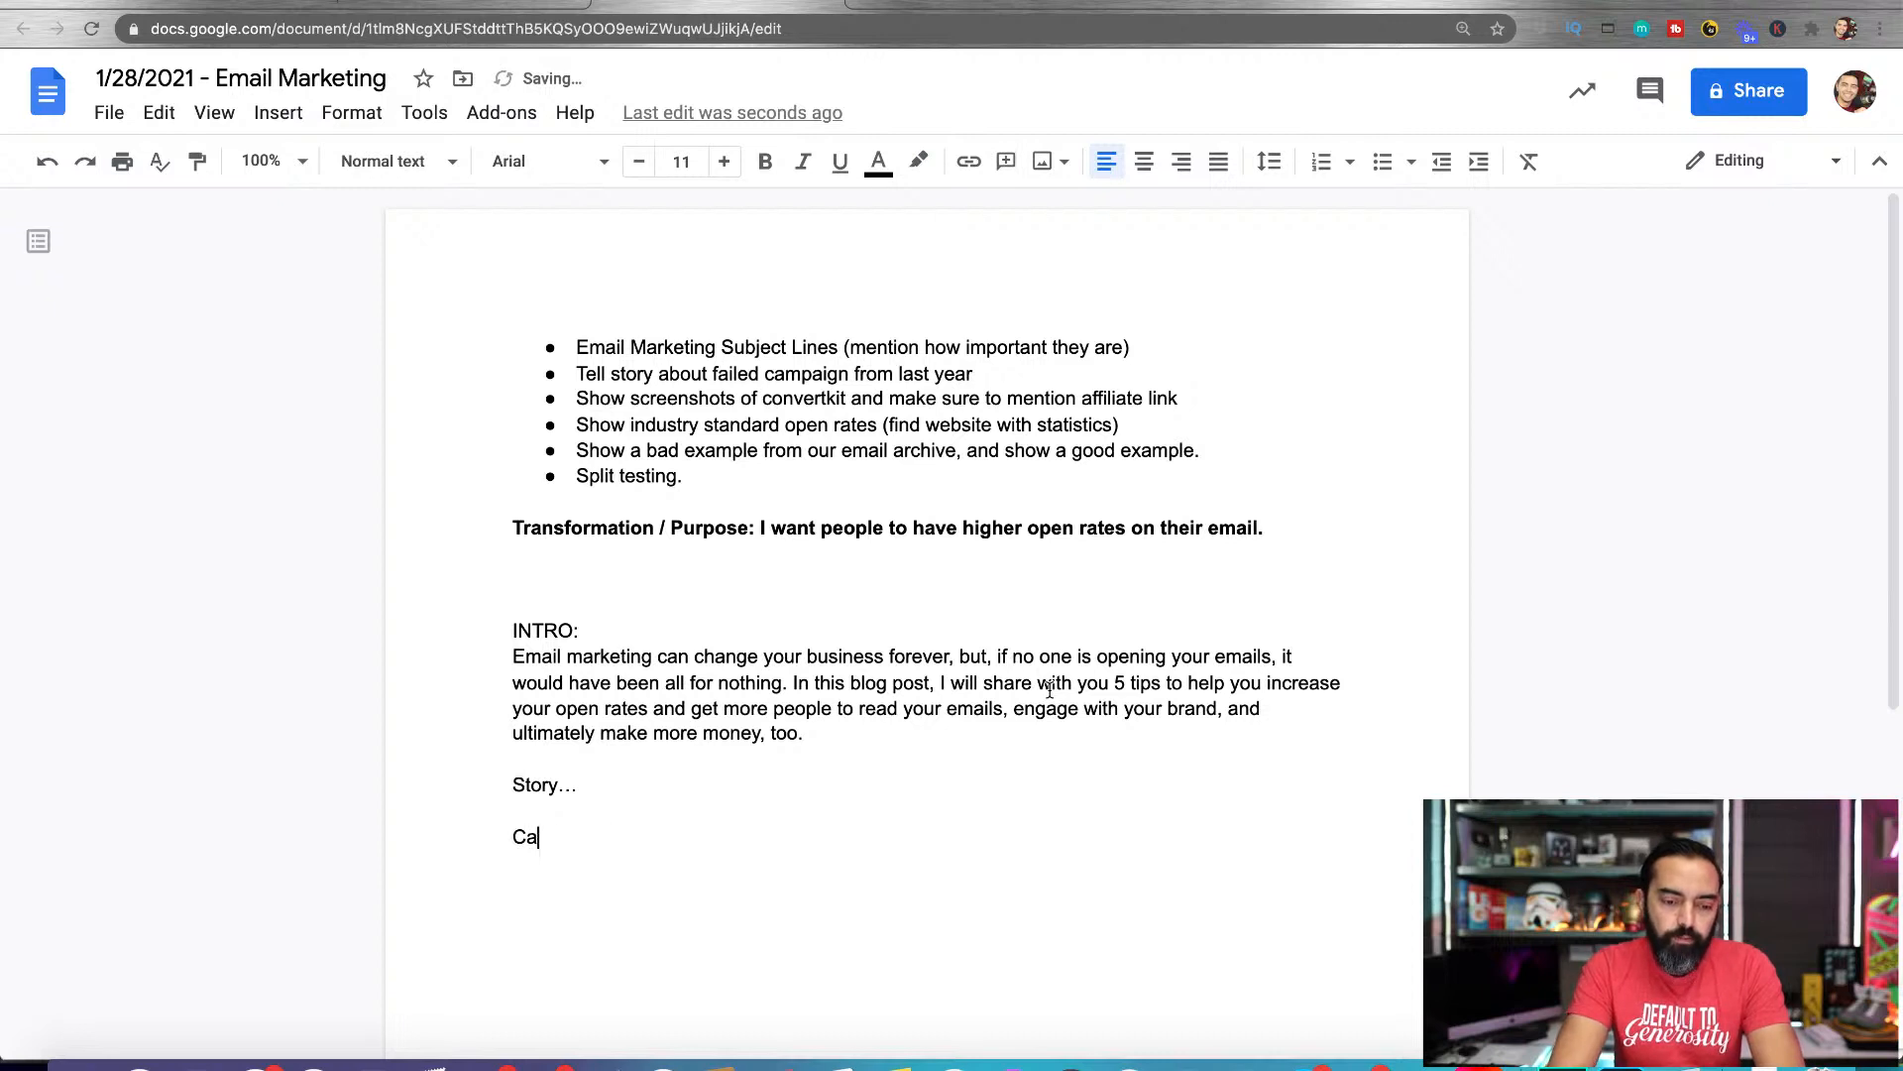
pyautogui.write('C')
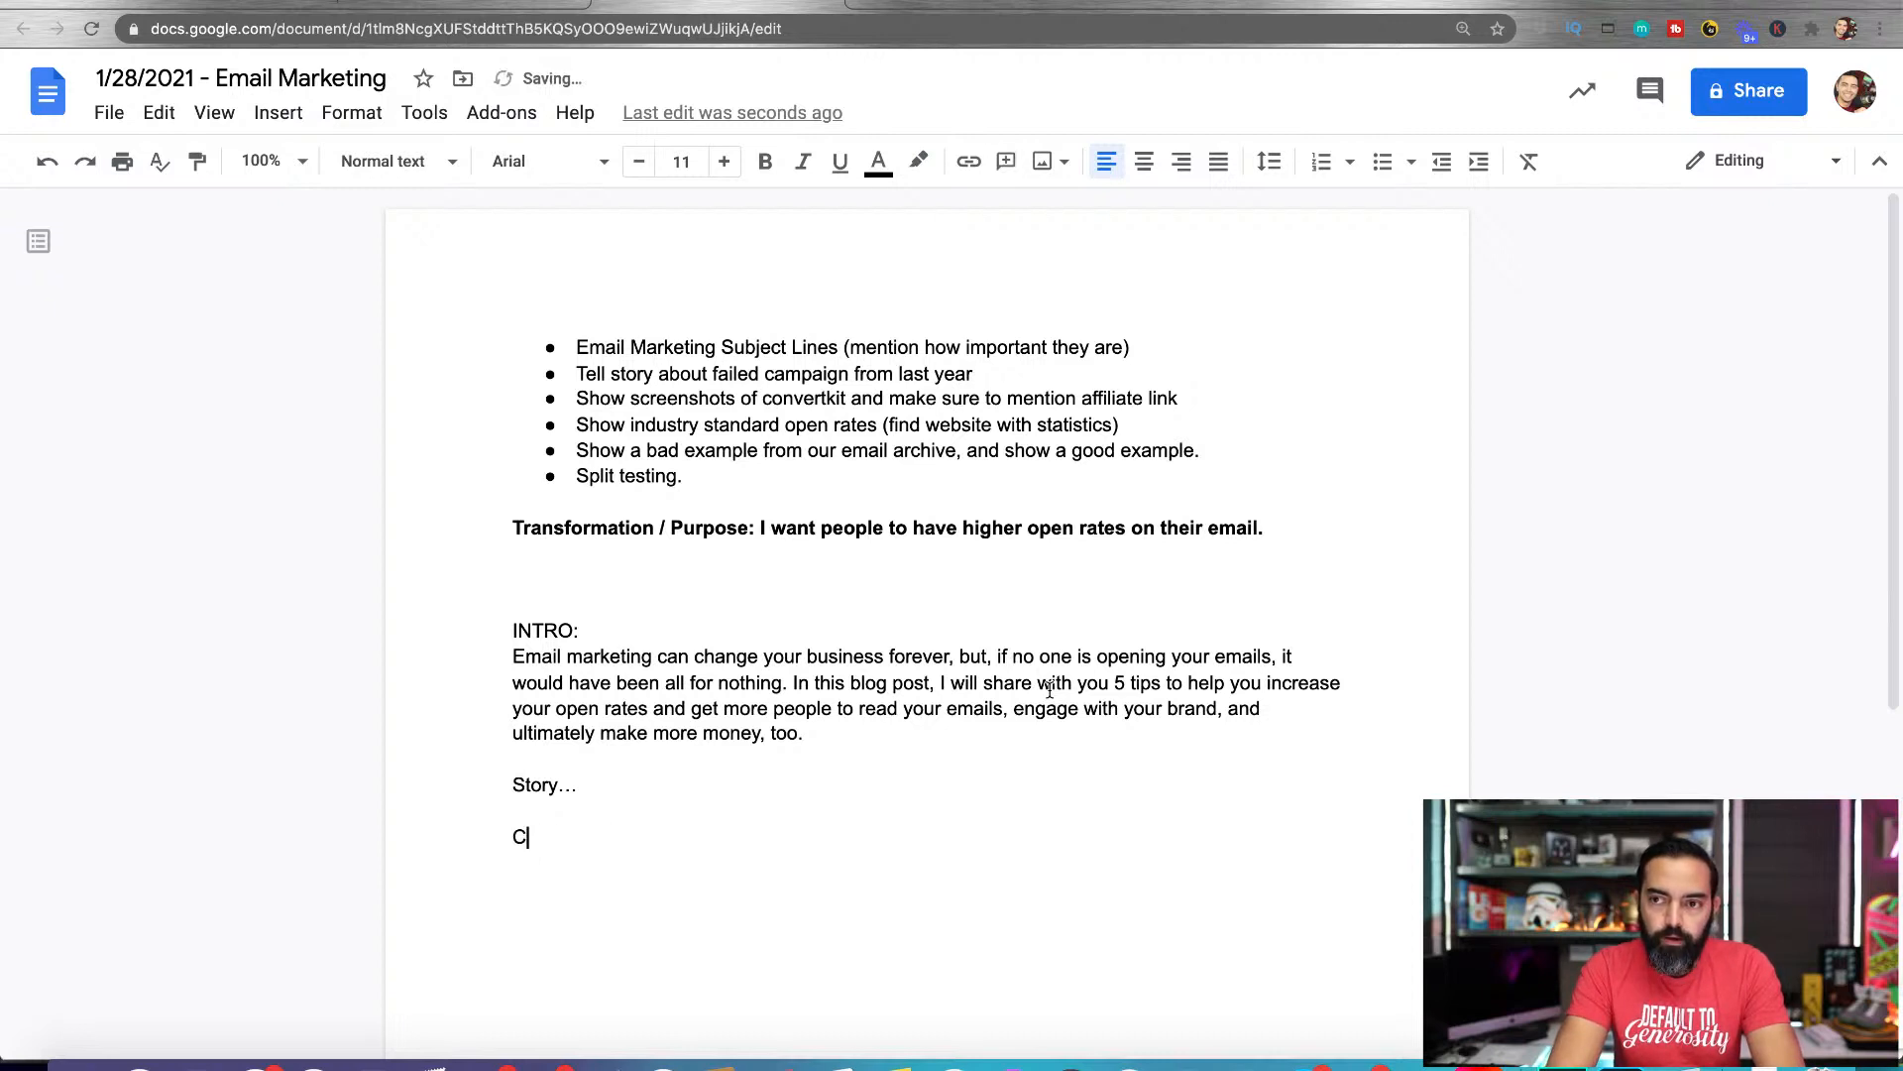
pyautogui.write('ase Study')
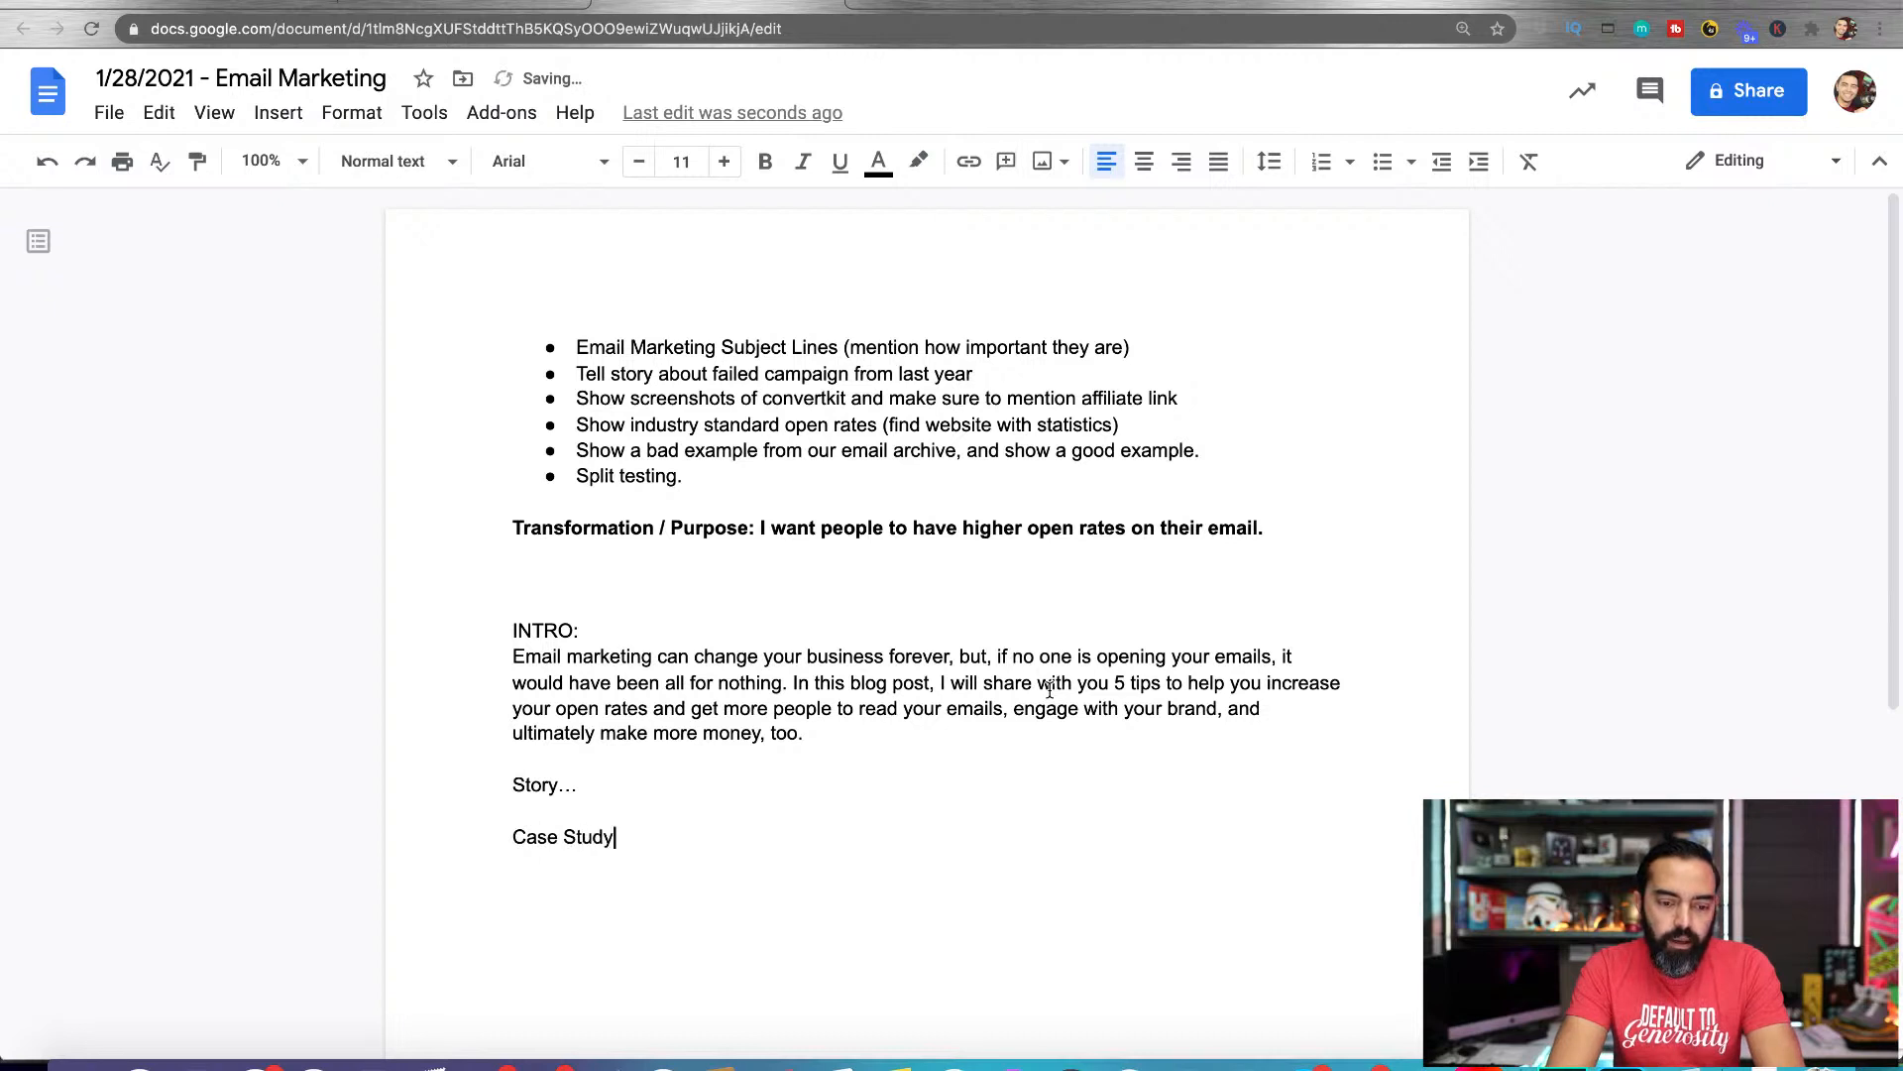
pyautogui.press('Return')
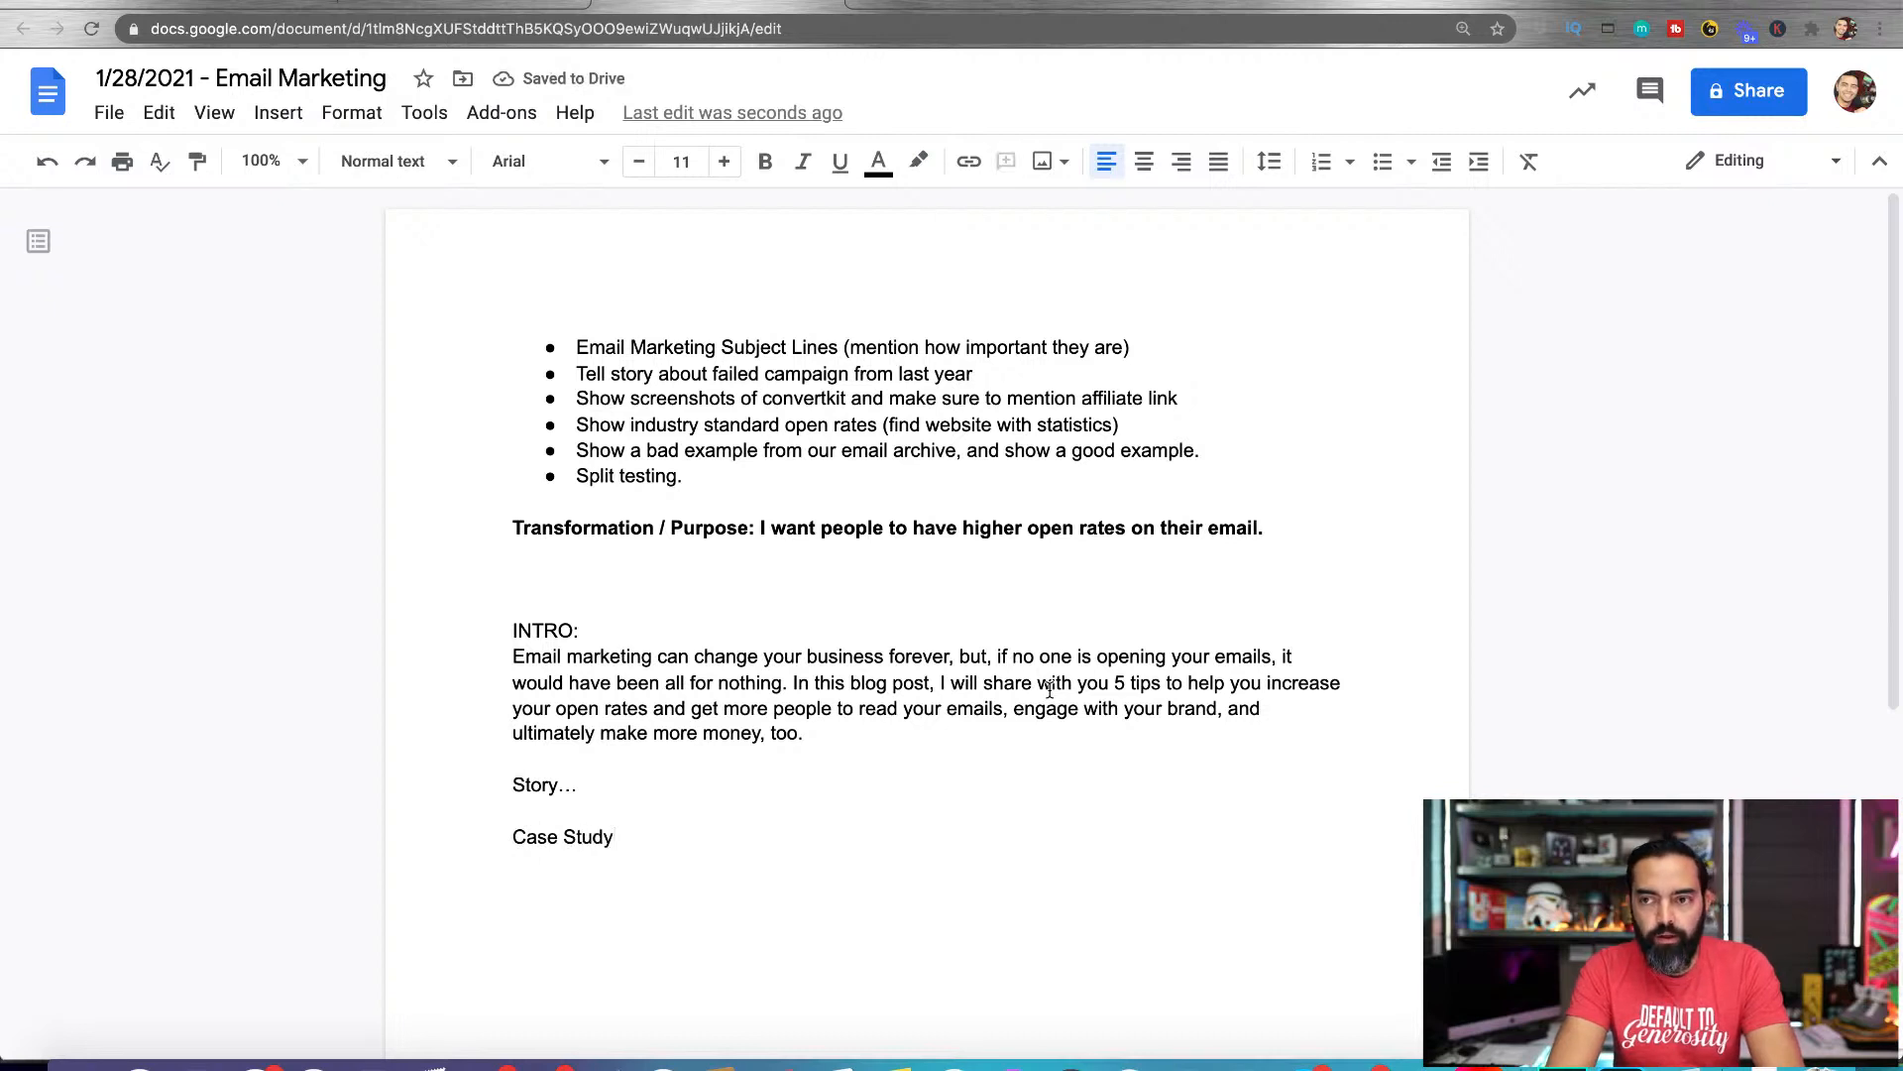
# Write "The Best example of change (biggest transformation" on its own line below "Case Study", separated by a blank line
pyautogui.write('The Best ')
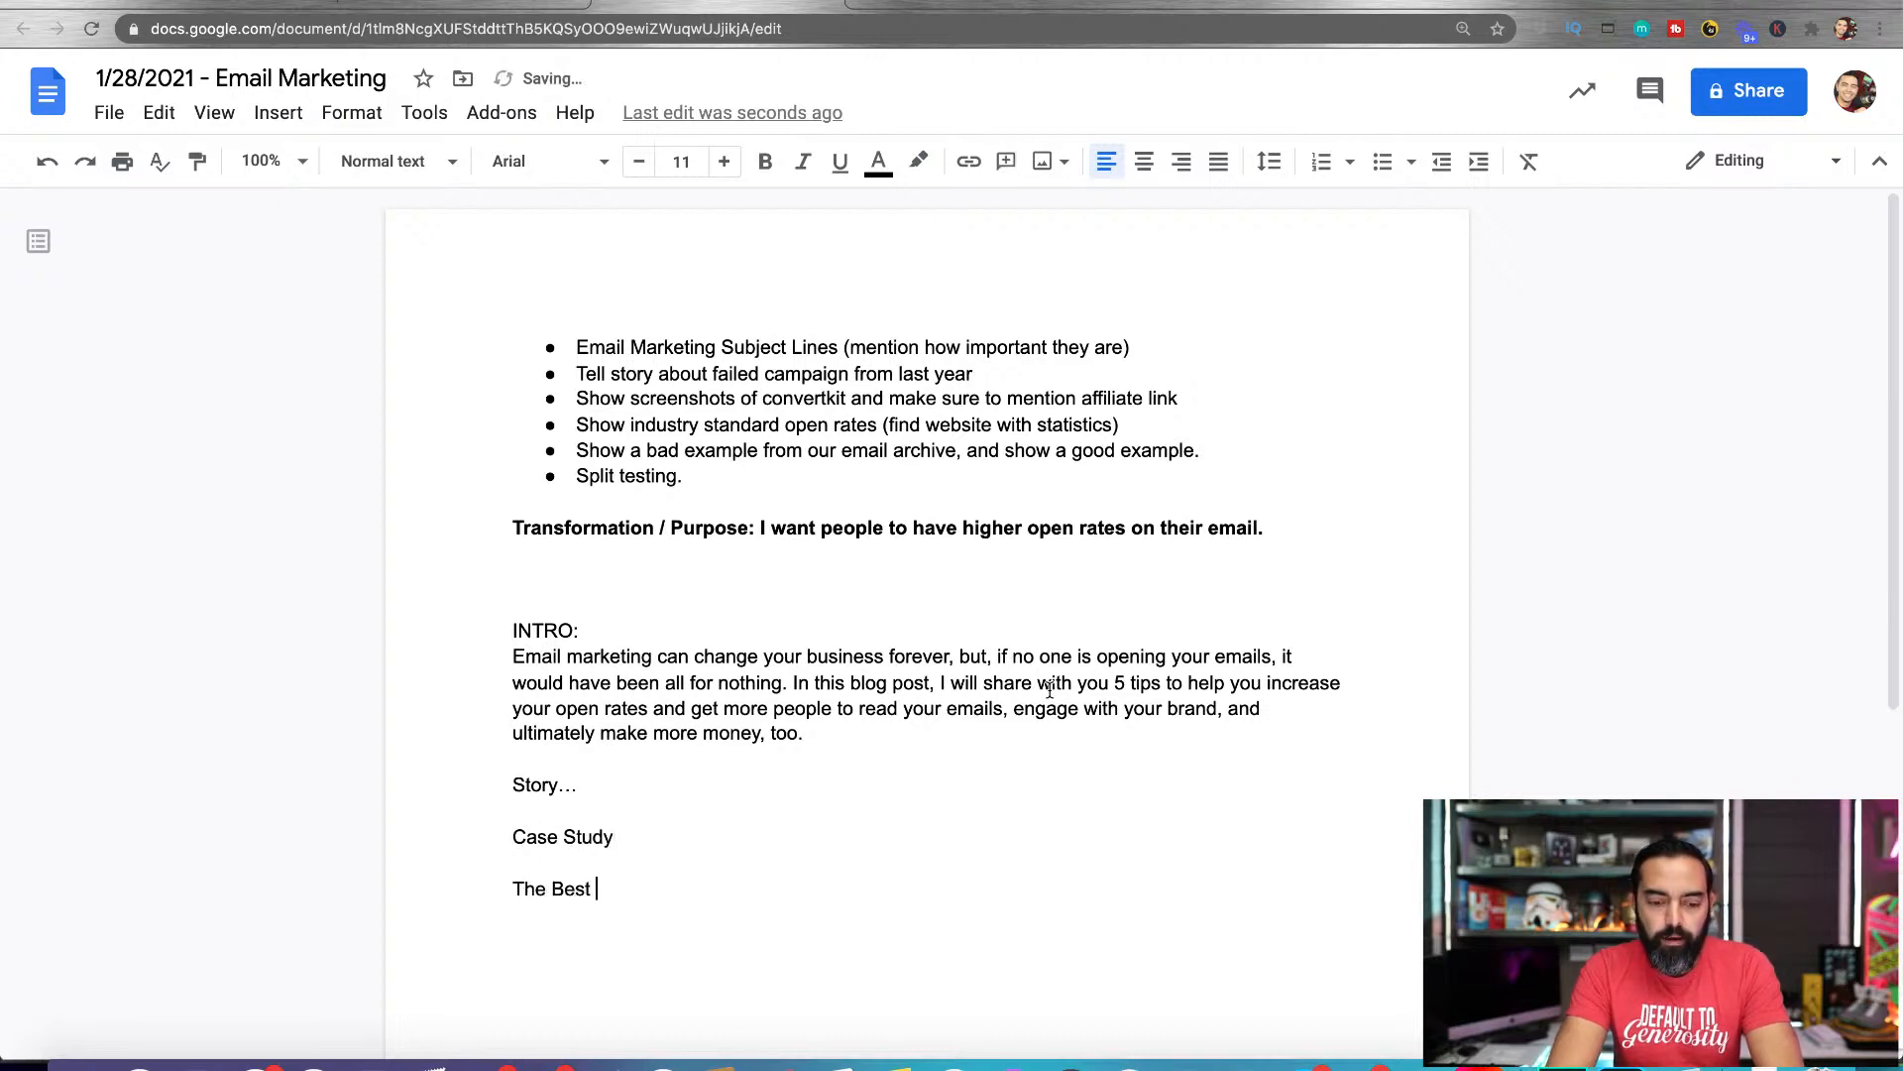
pyautogui.write('example of change')
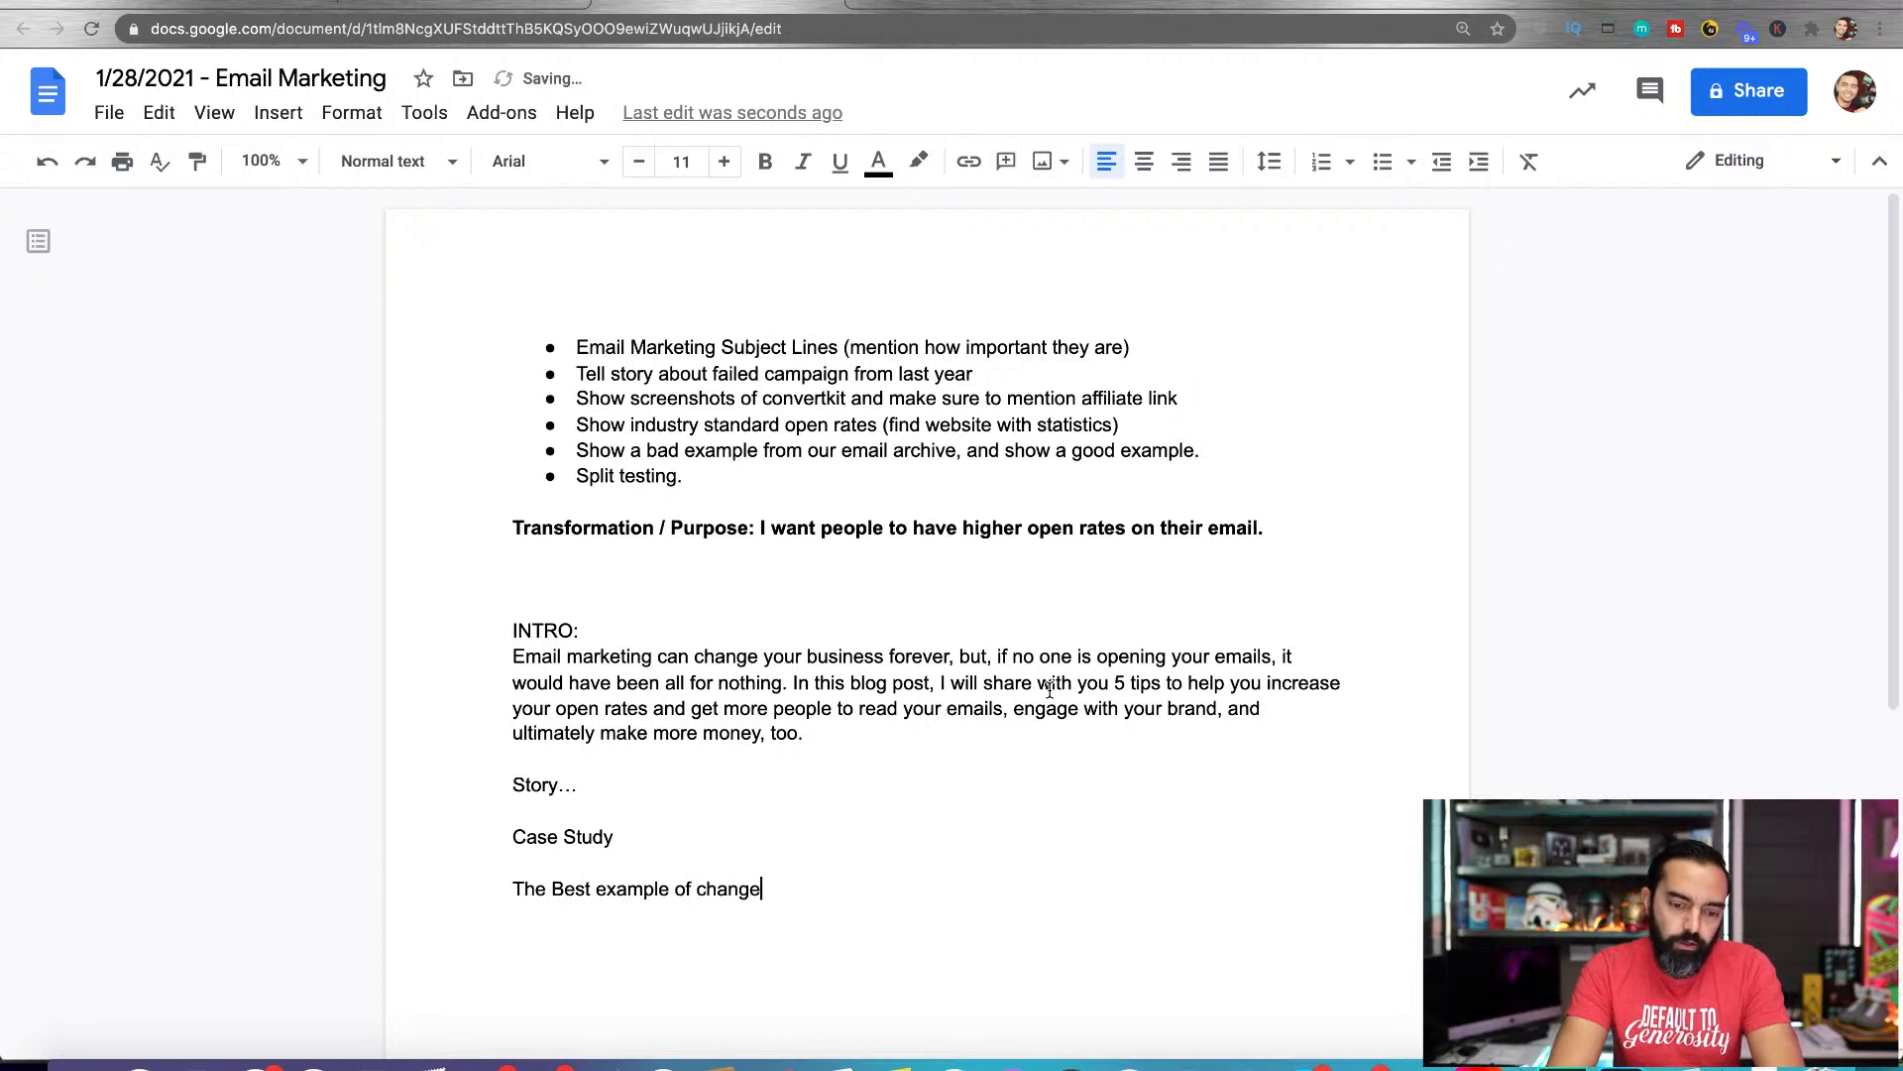
pyautogui.write(' (tigge')
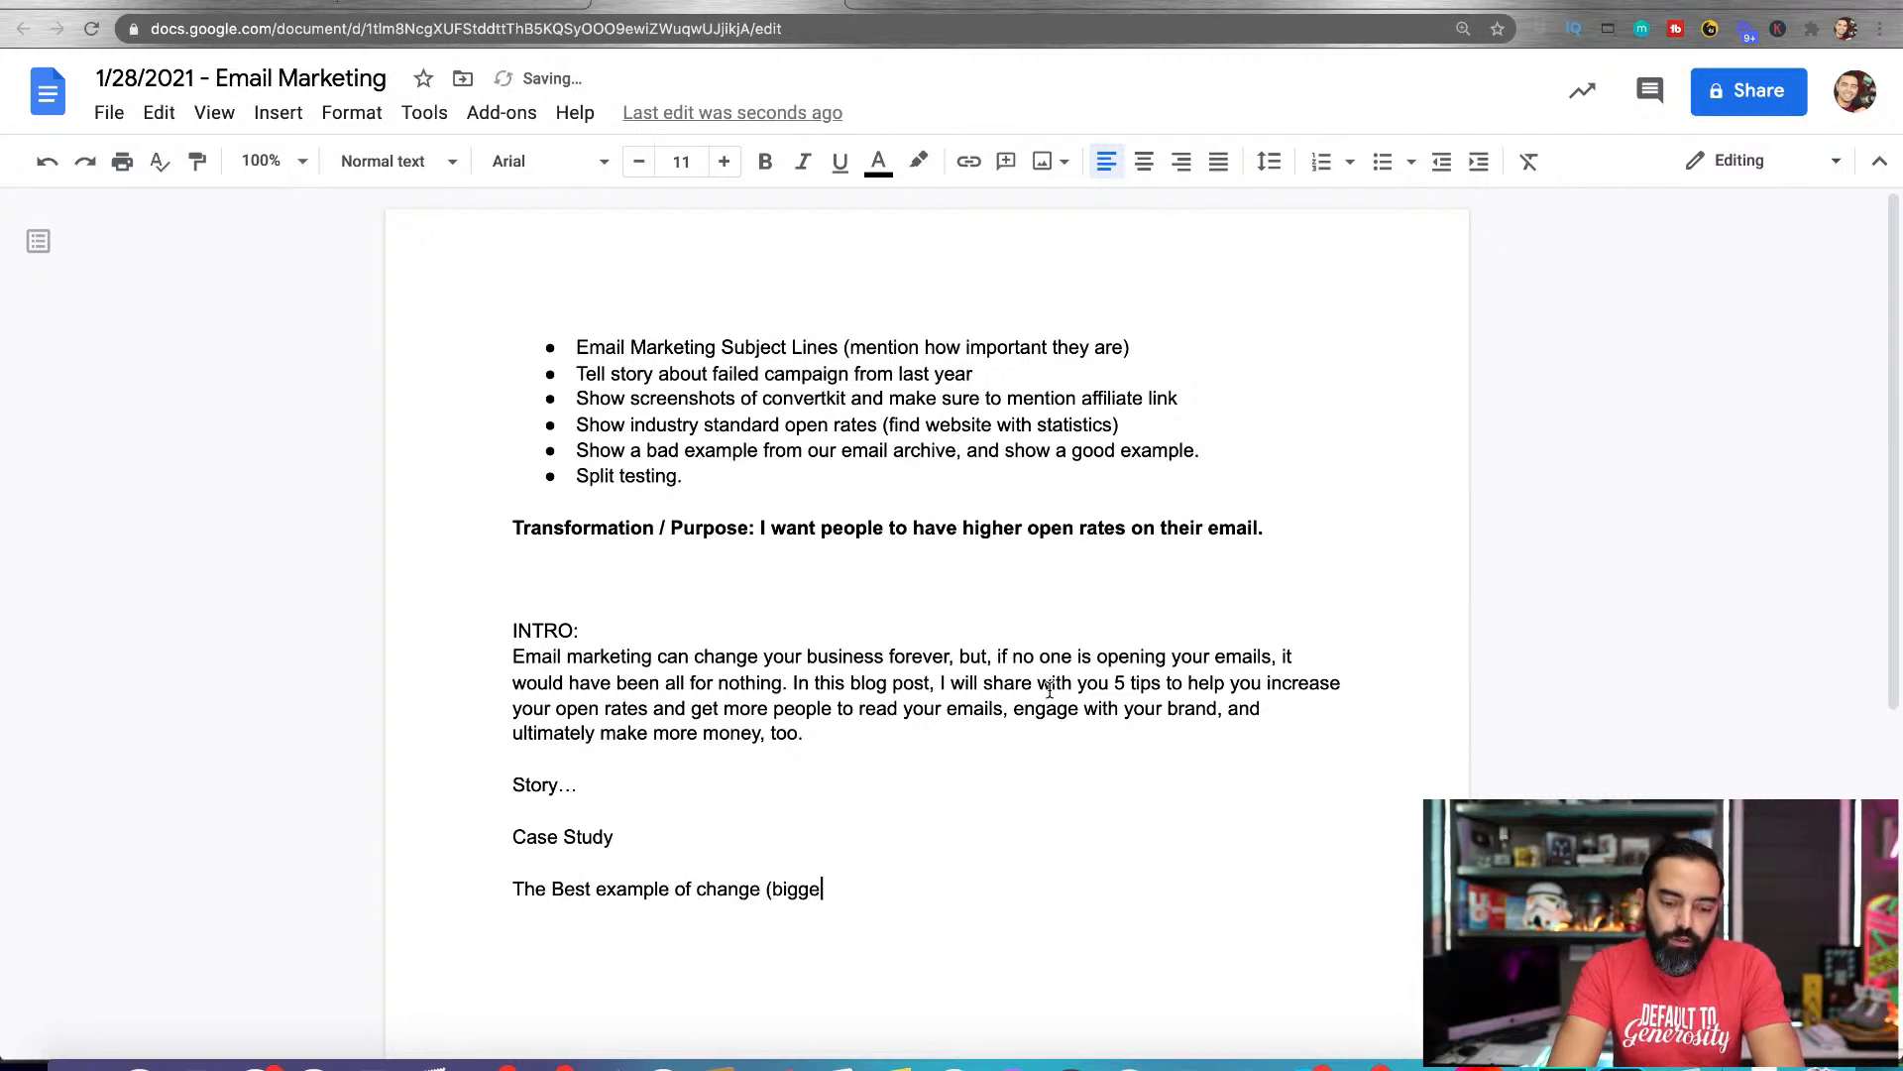
pyautogui.write('st transformation')
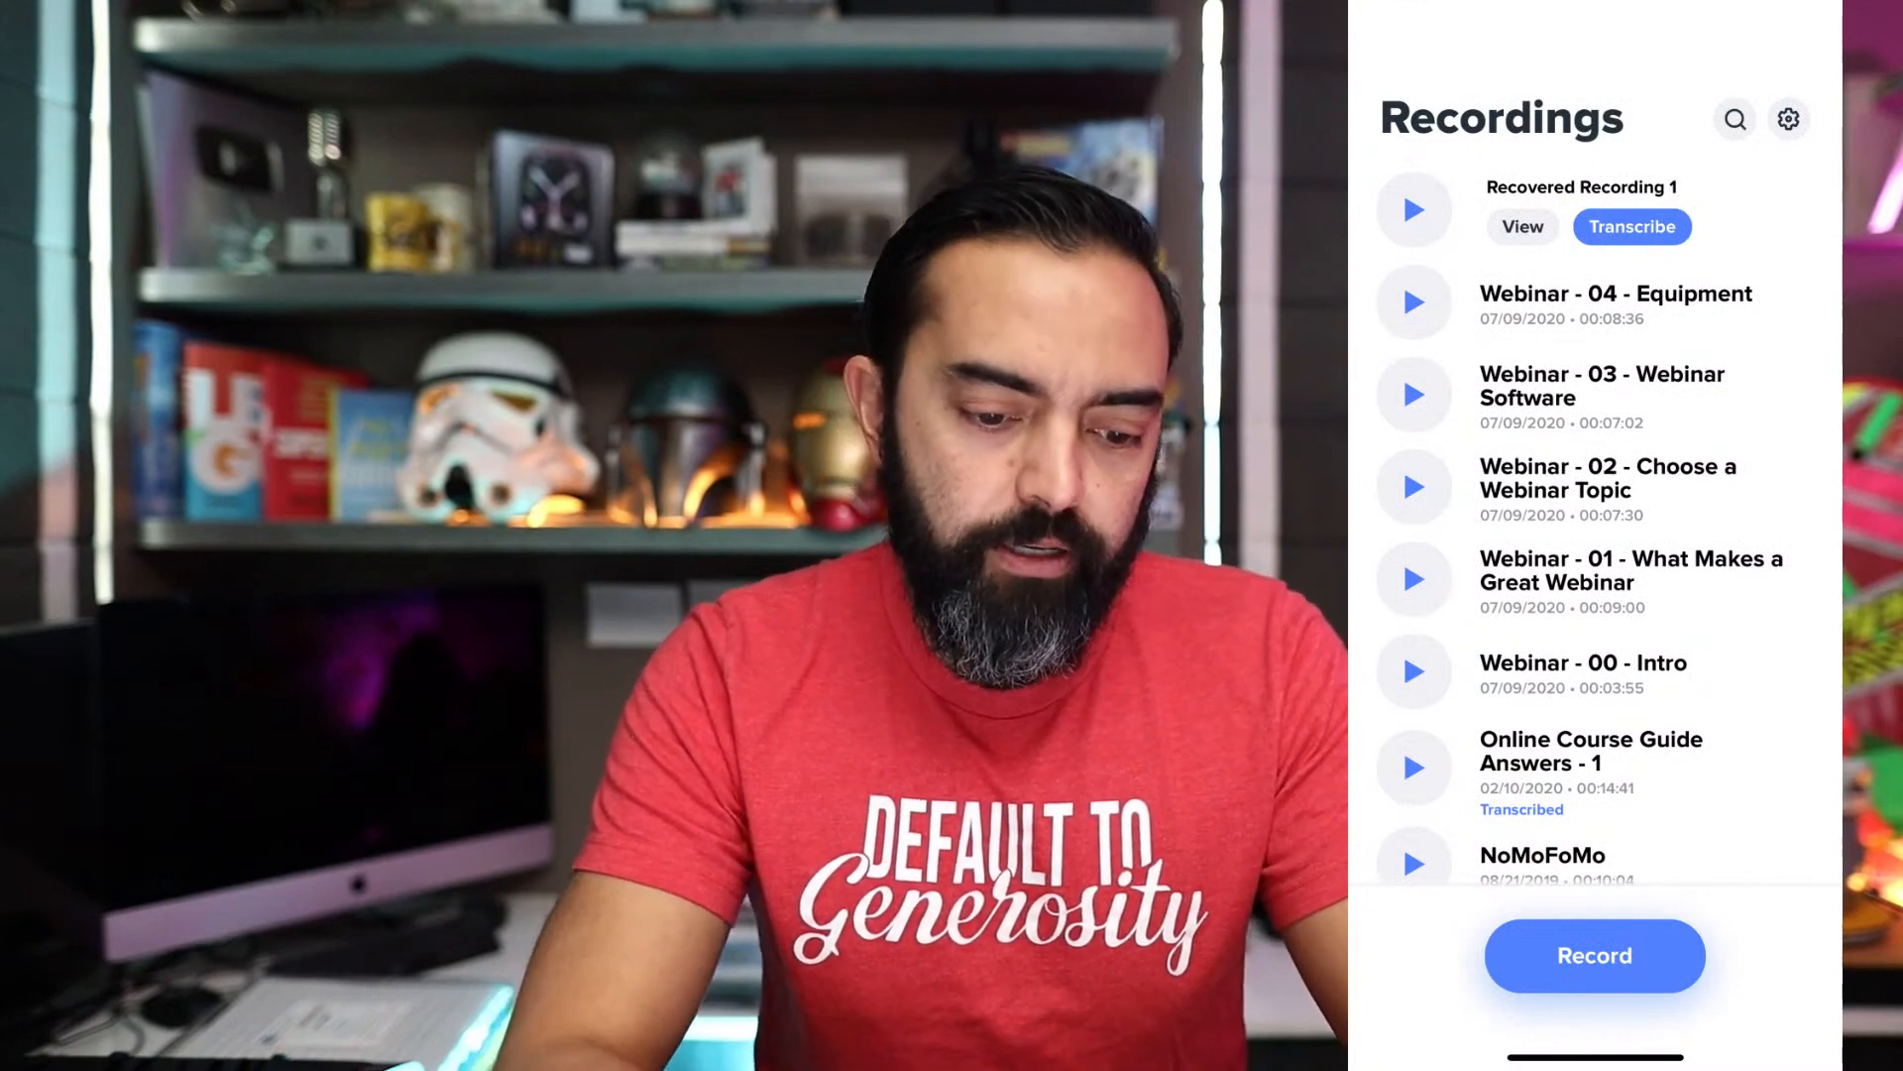
# Switch to the phone's voice recorder app and look through the older saved recordings and which ones are transcribed
pyautogui.scroll(-2, 1594, 516)
pyautogui.scroll(-5, 1594, 516)
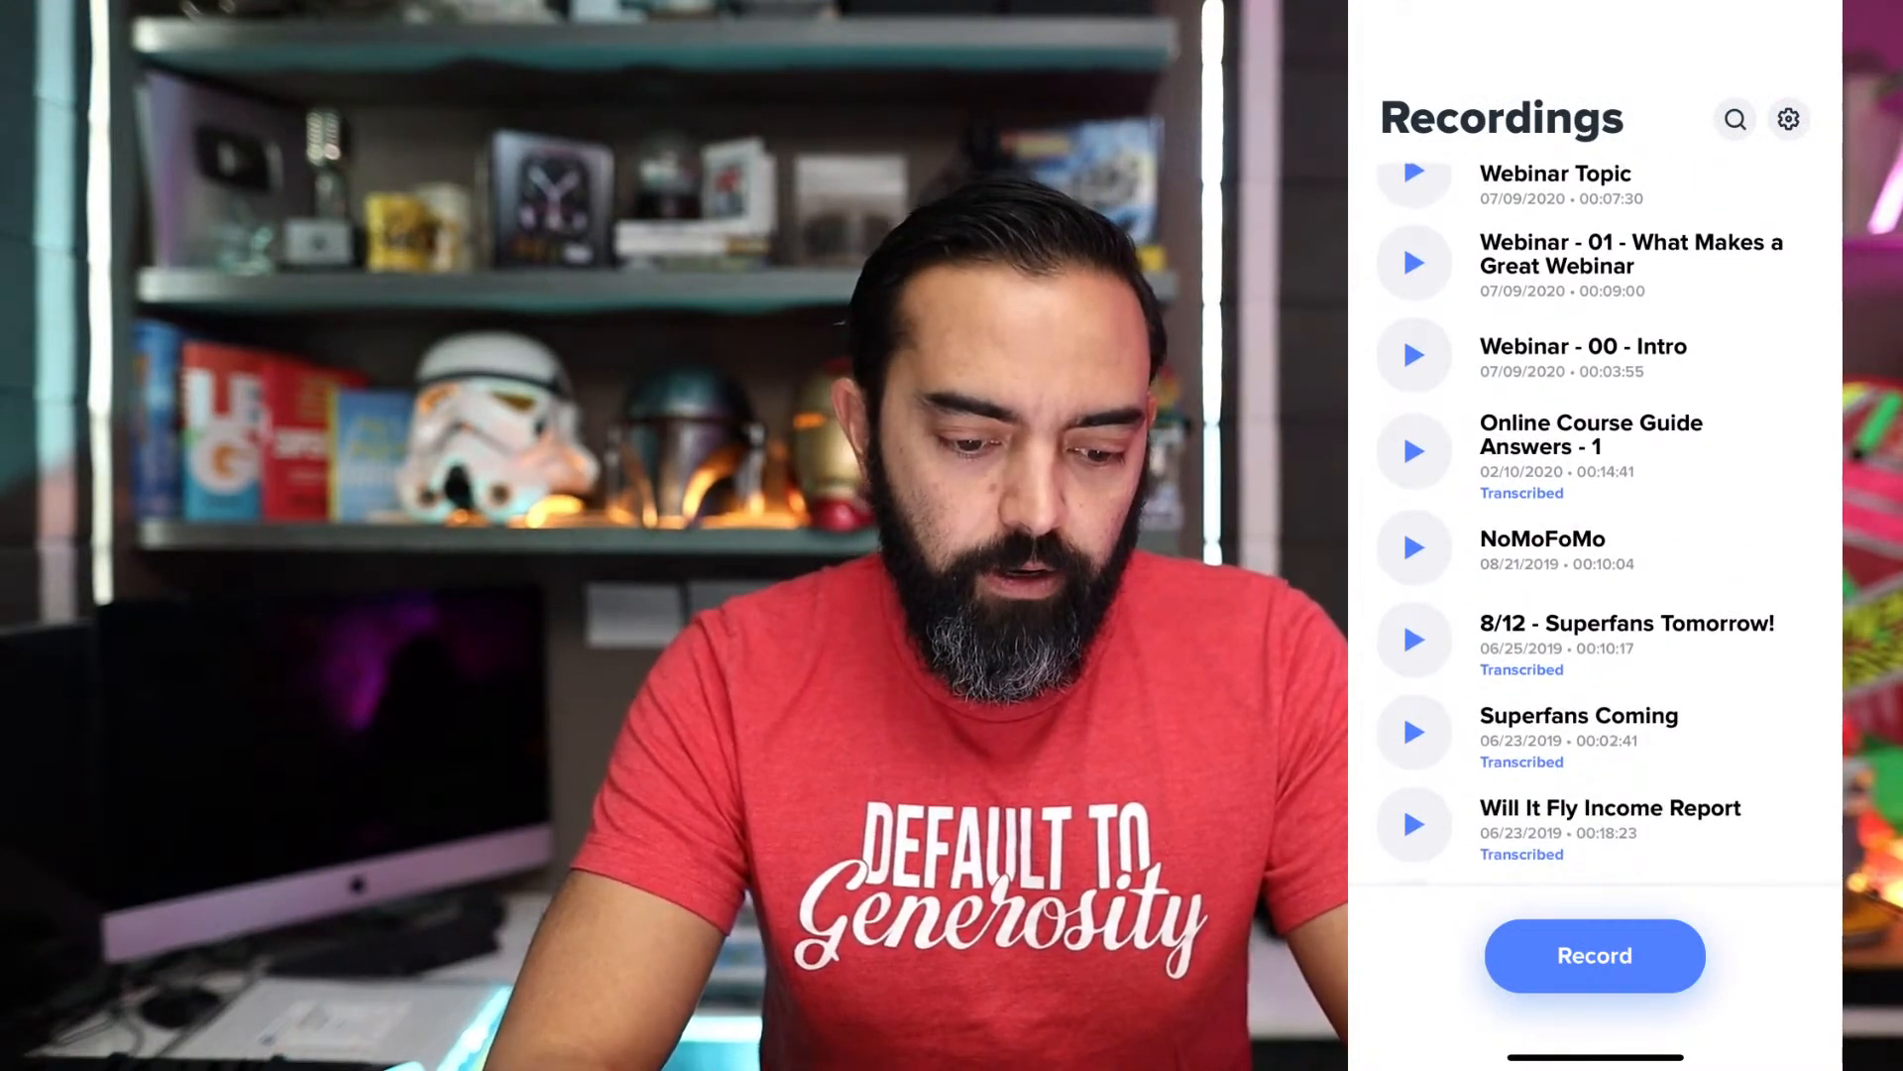
pyautogui.scroll(4, 1594, 515)
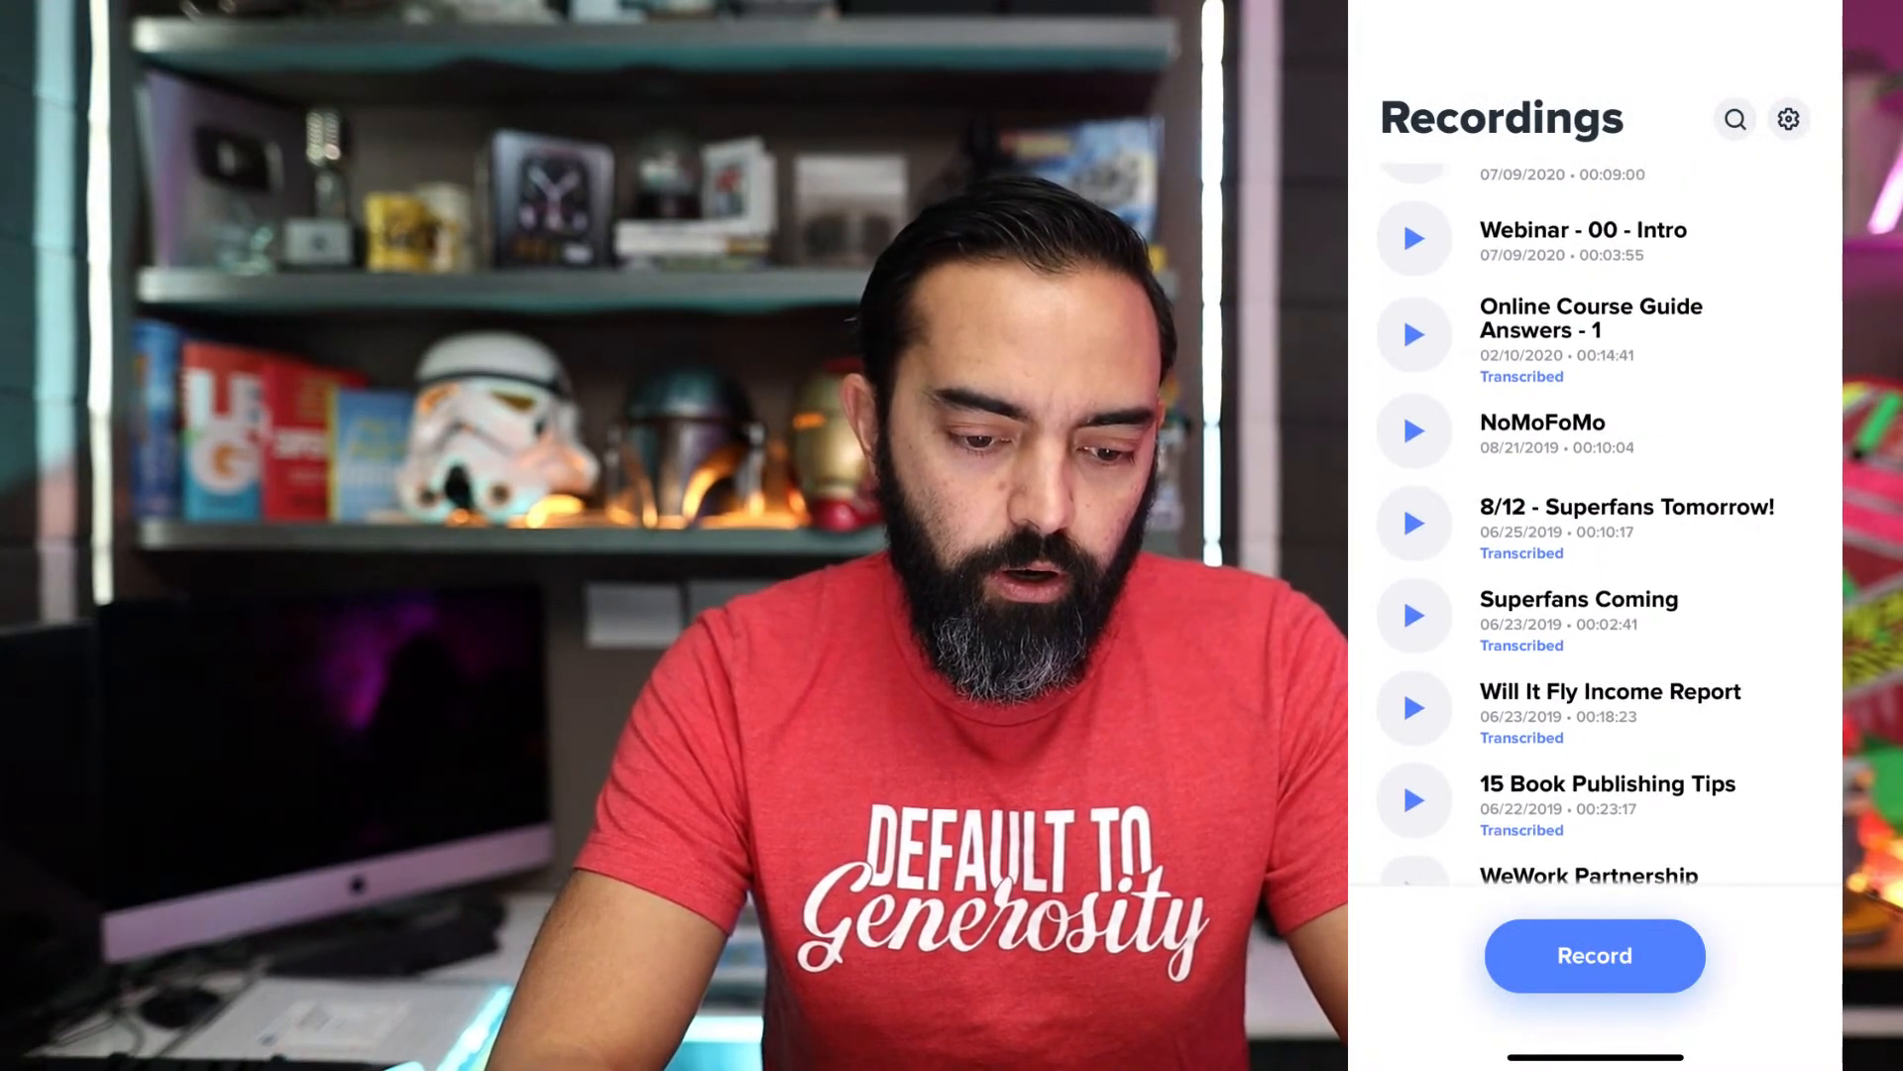
pyautogui.scroll(-3, 1595, 515)
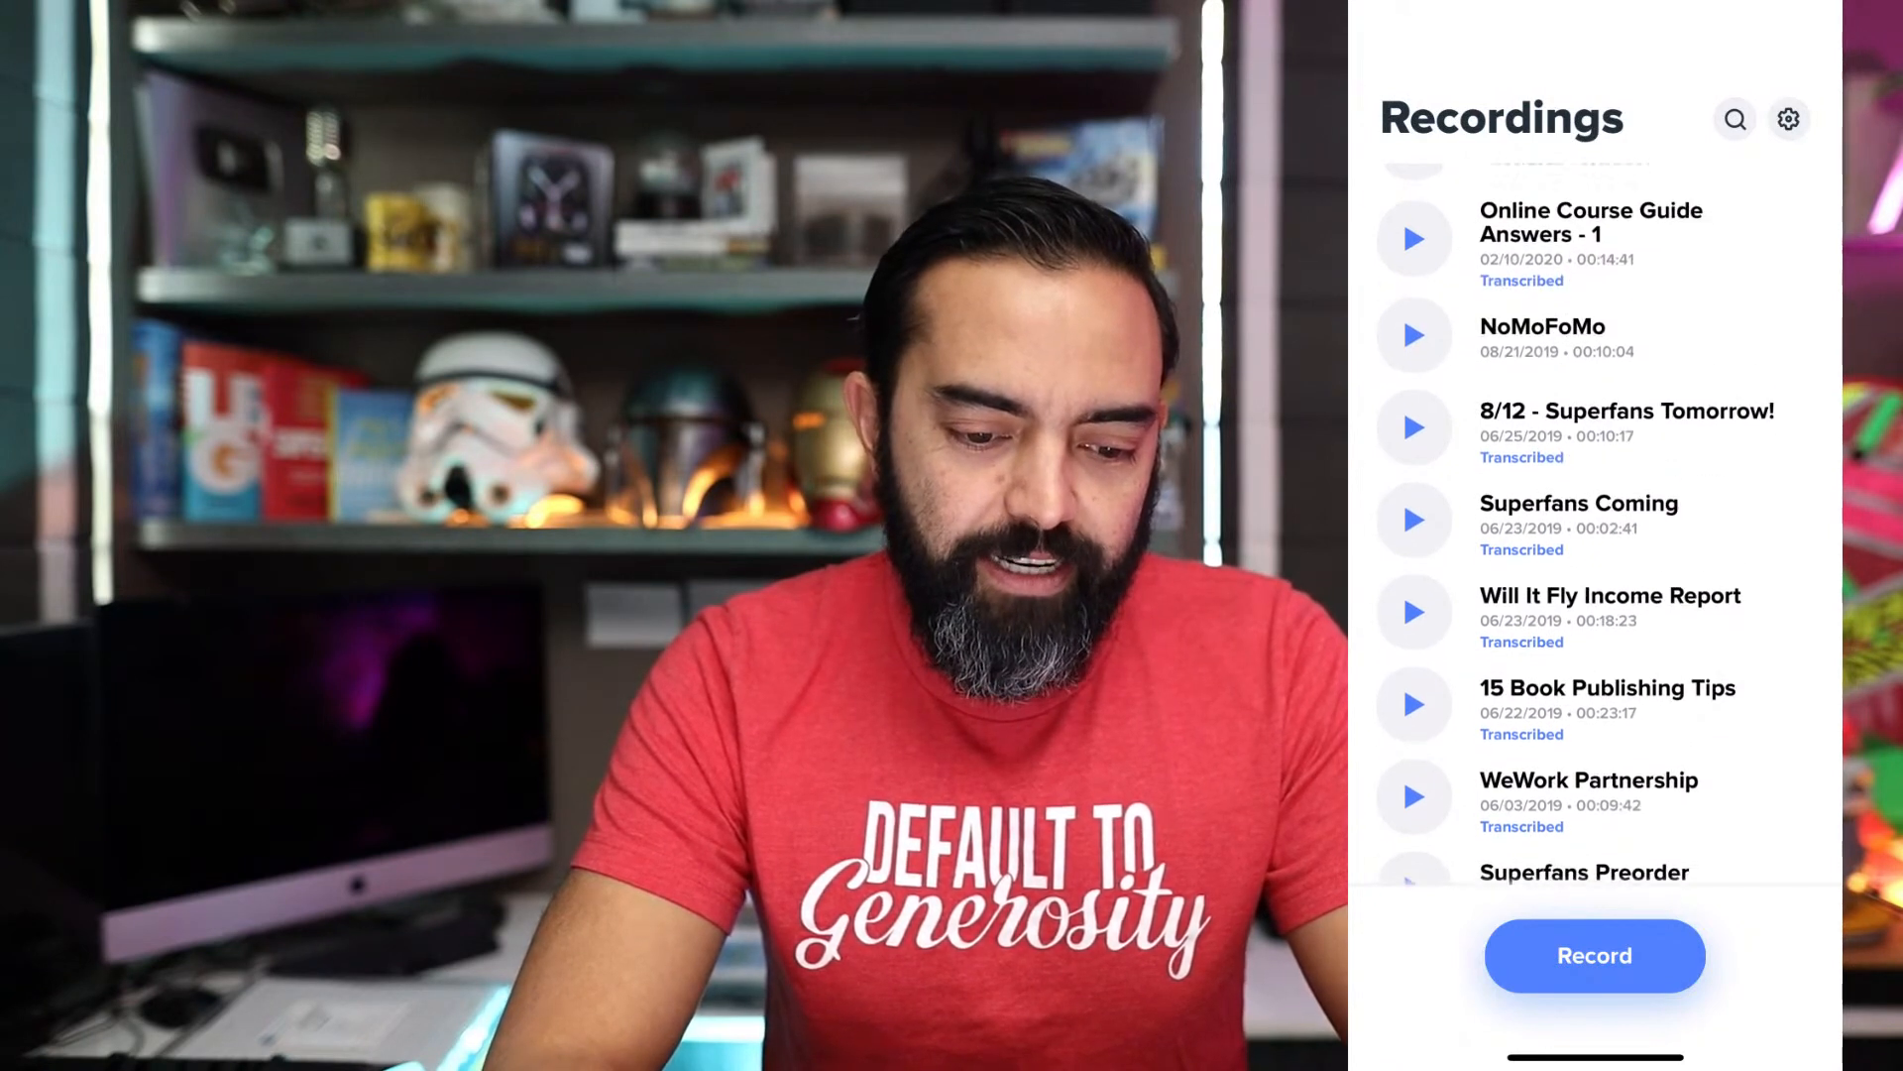
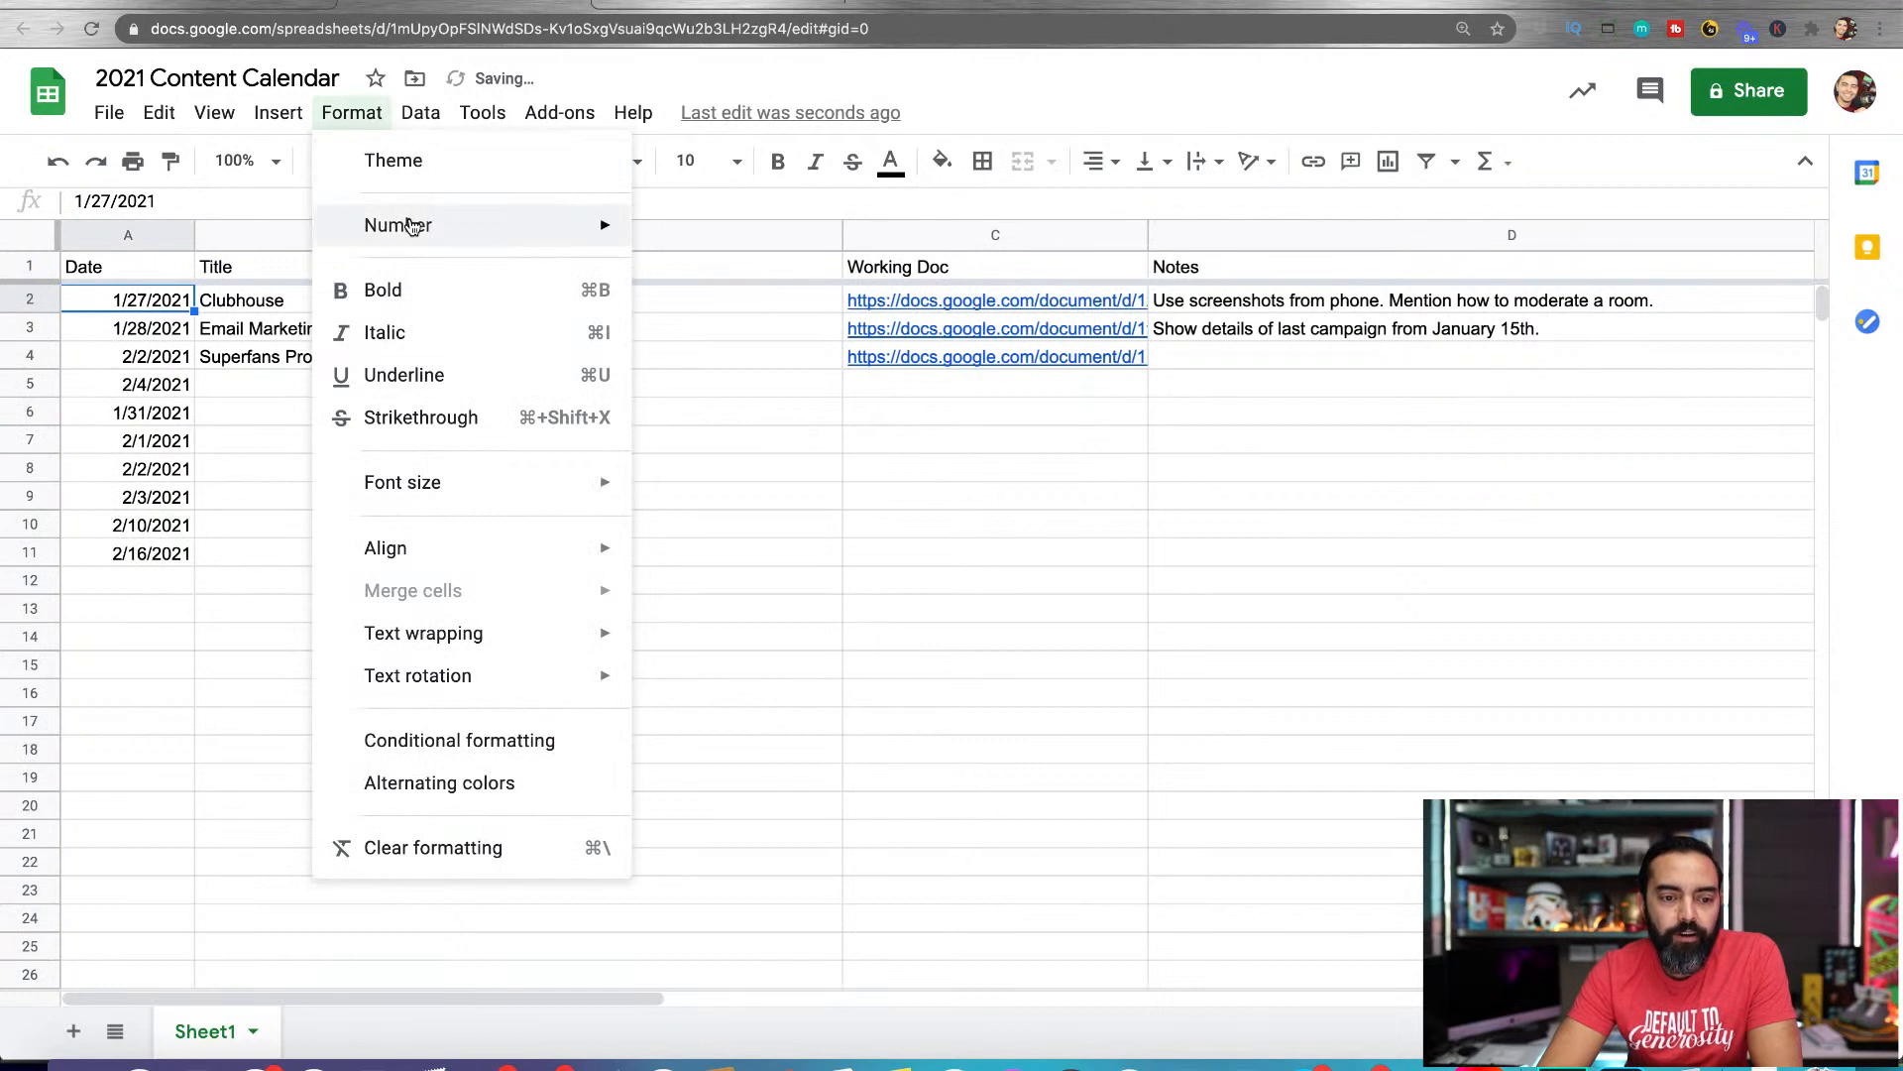
pyautogui.click(802, 684)
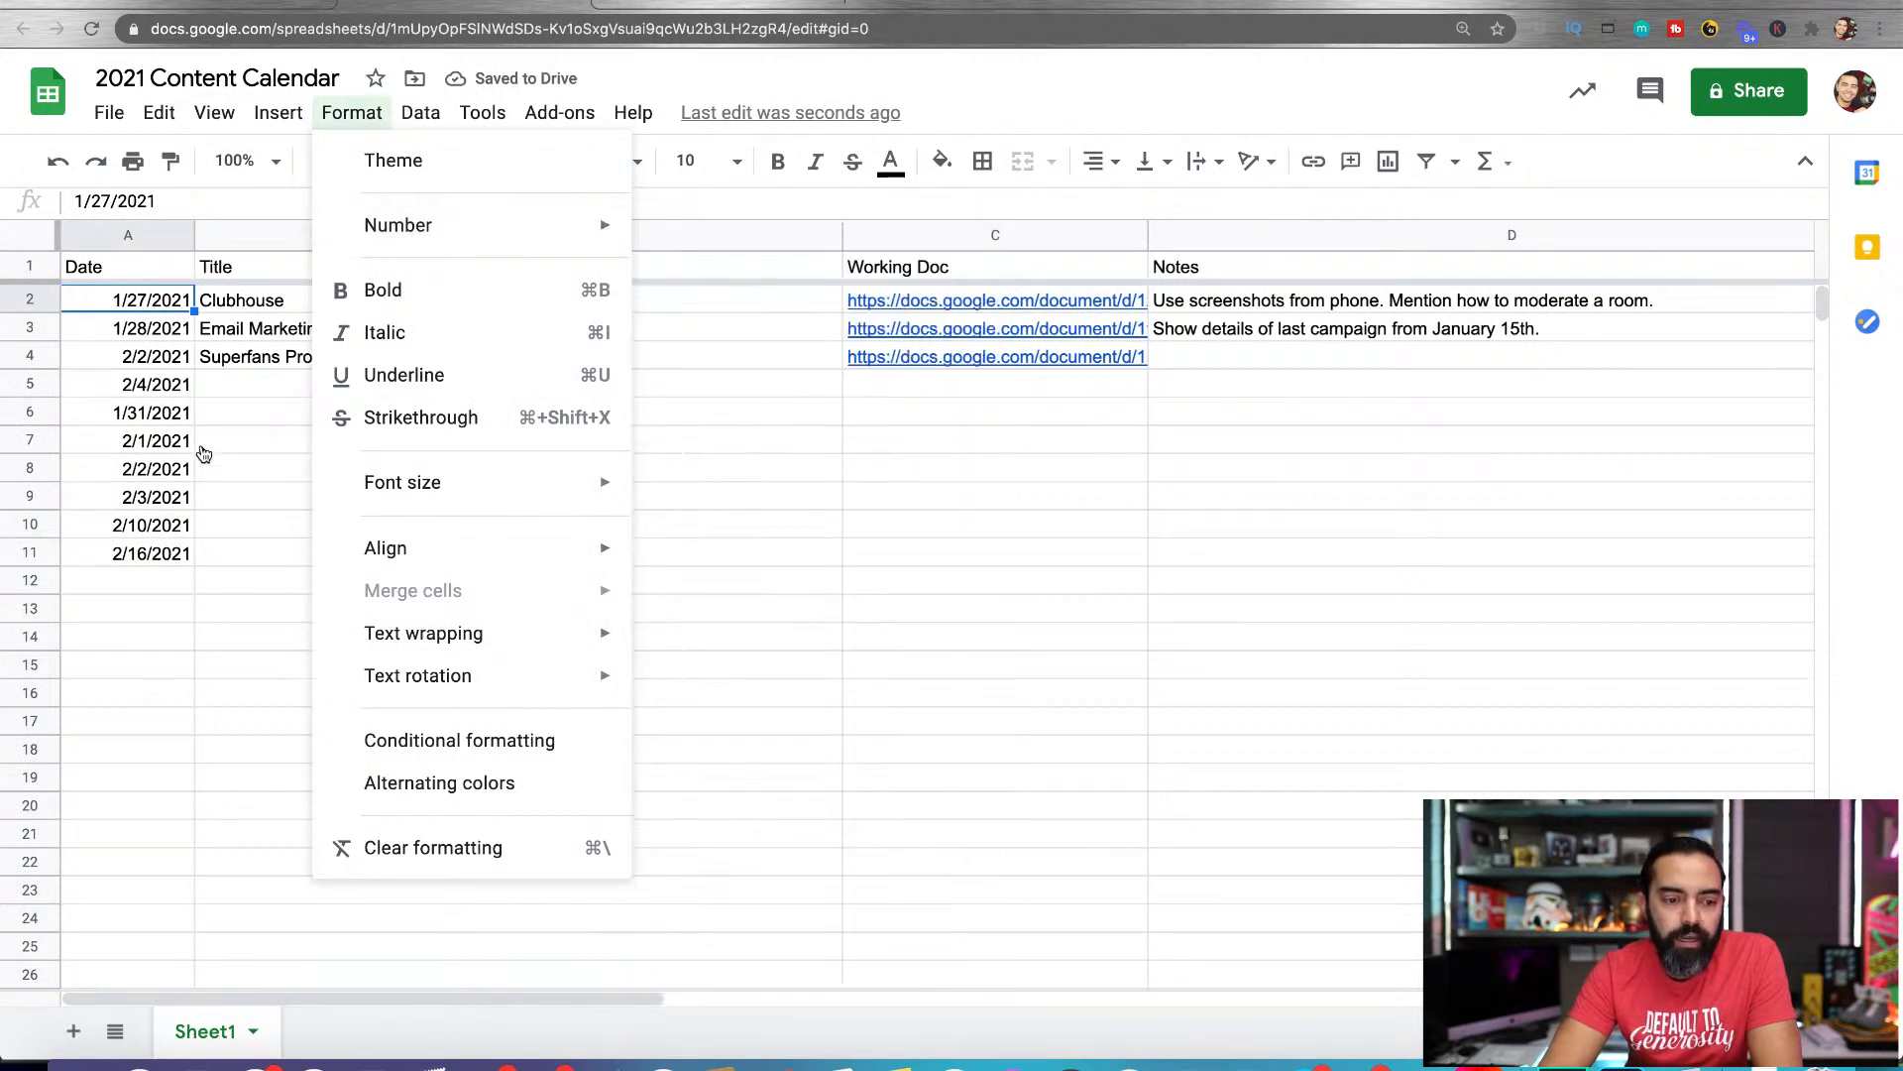
pyautogui.doubleClick(139, 438)
pyautogui.click(139, 415)
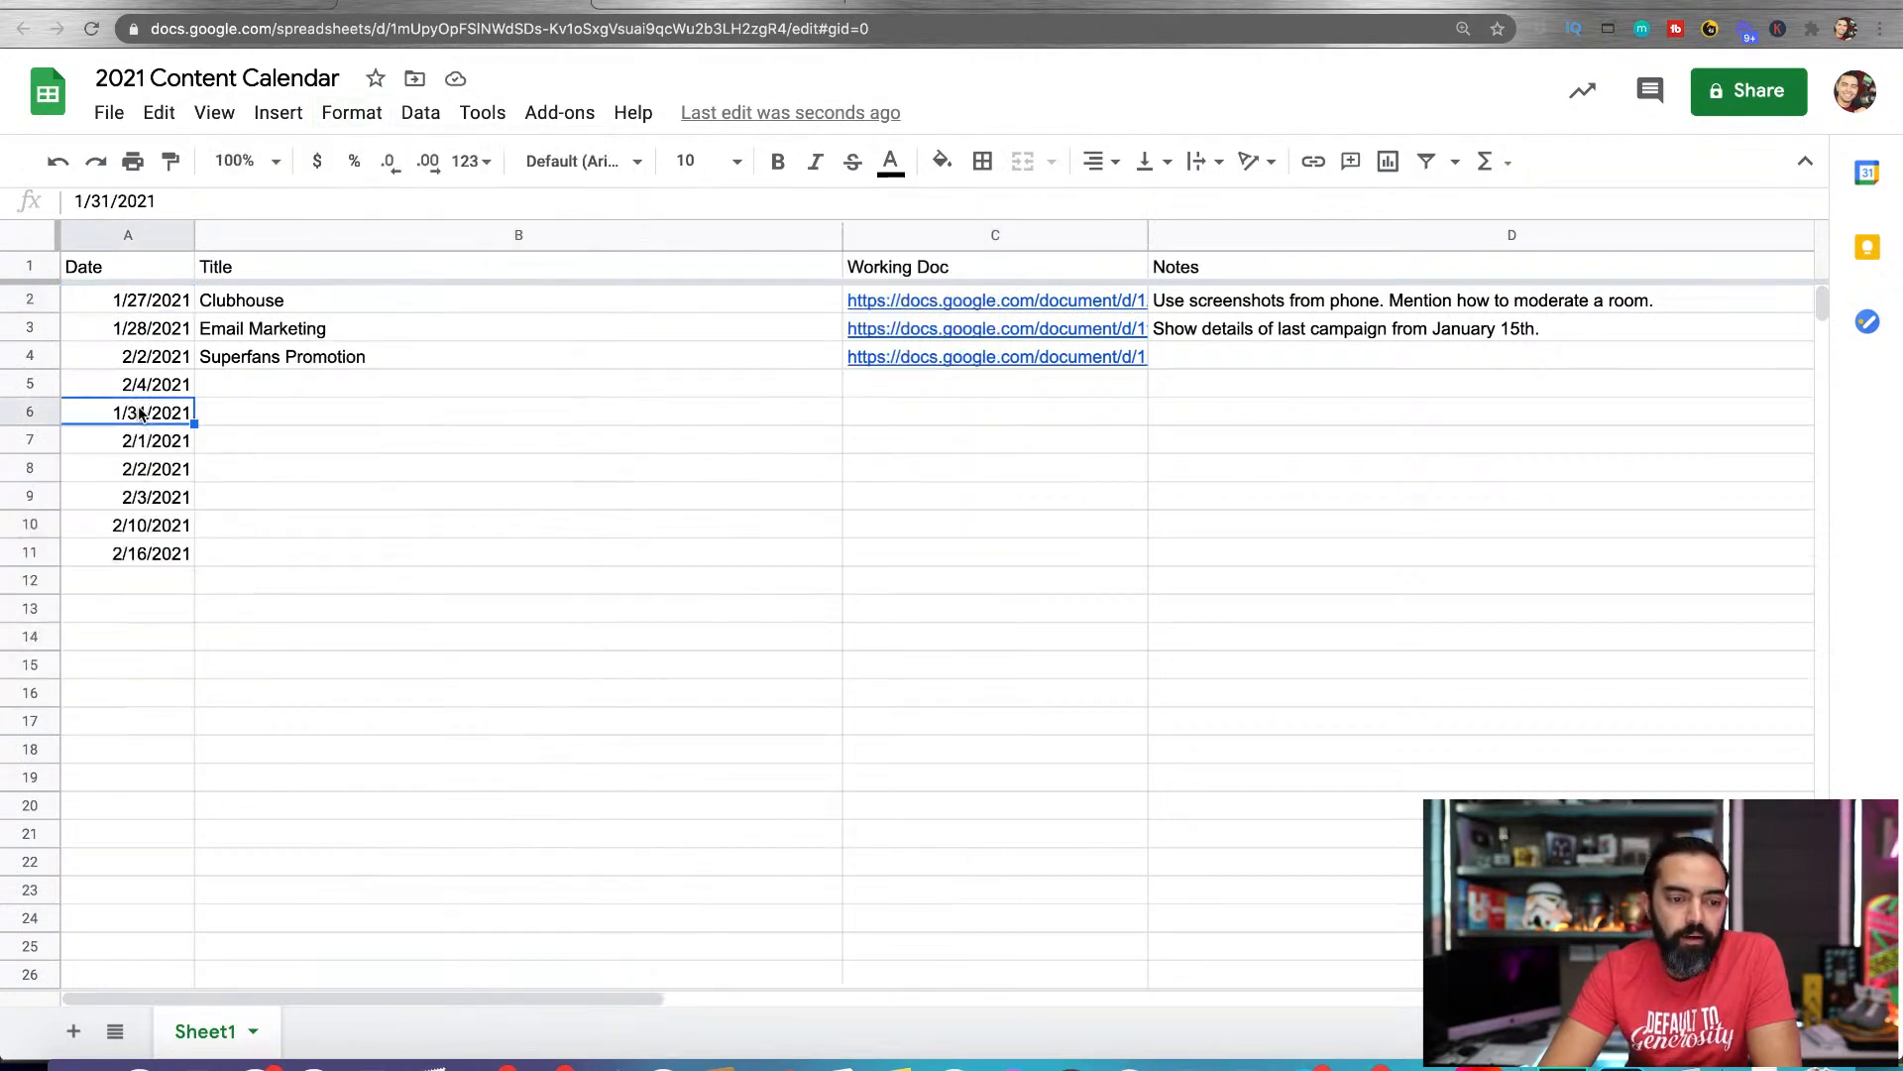
pyautogui.click(311, 302)
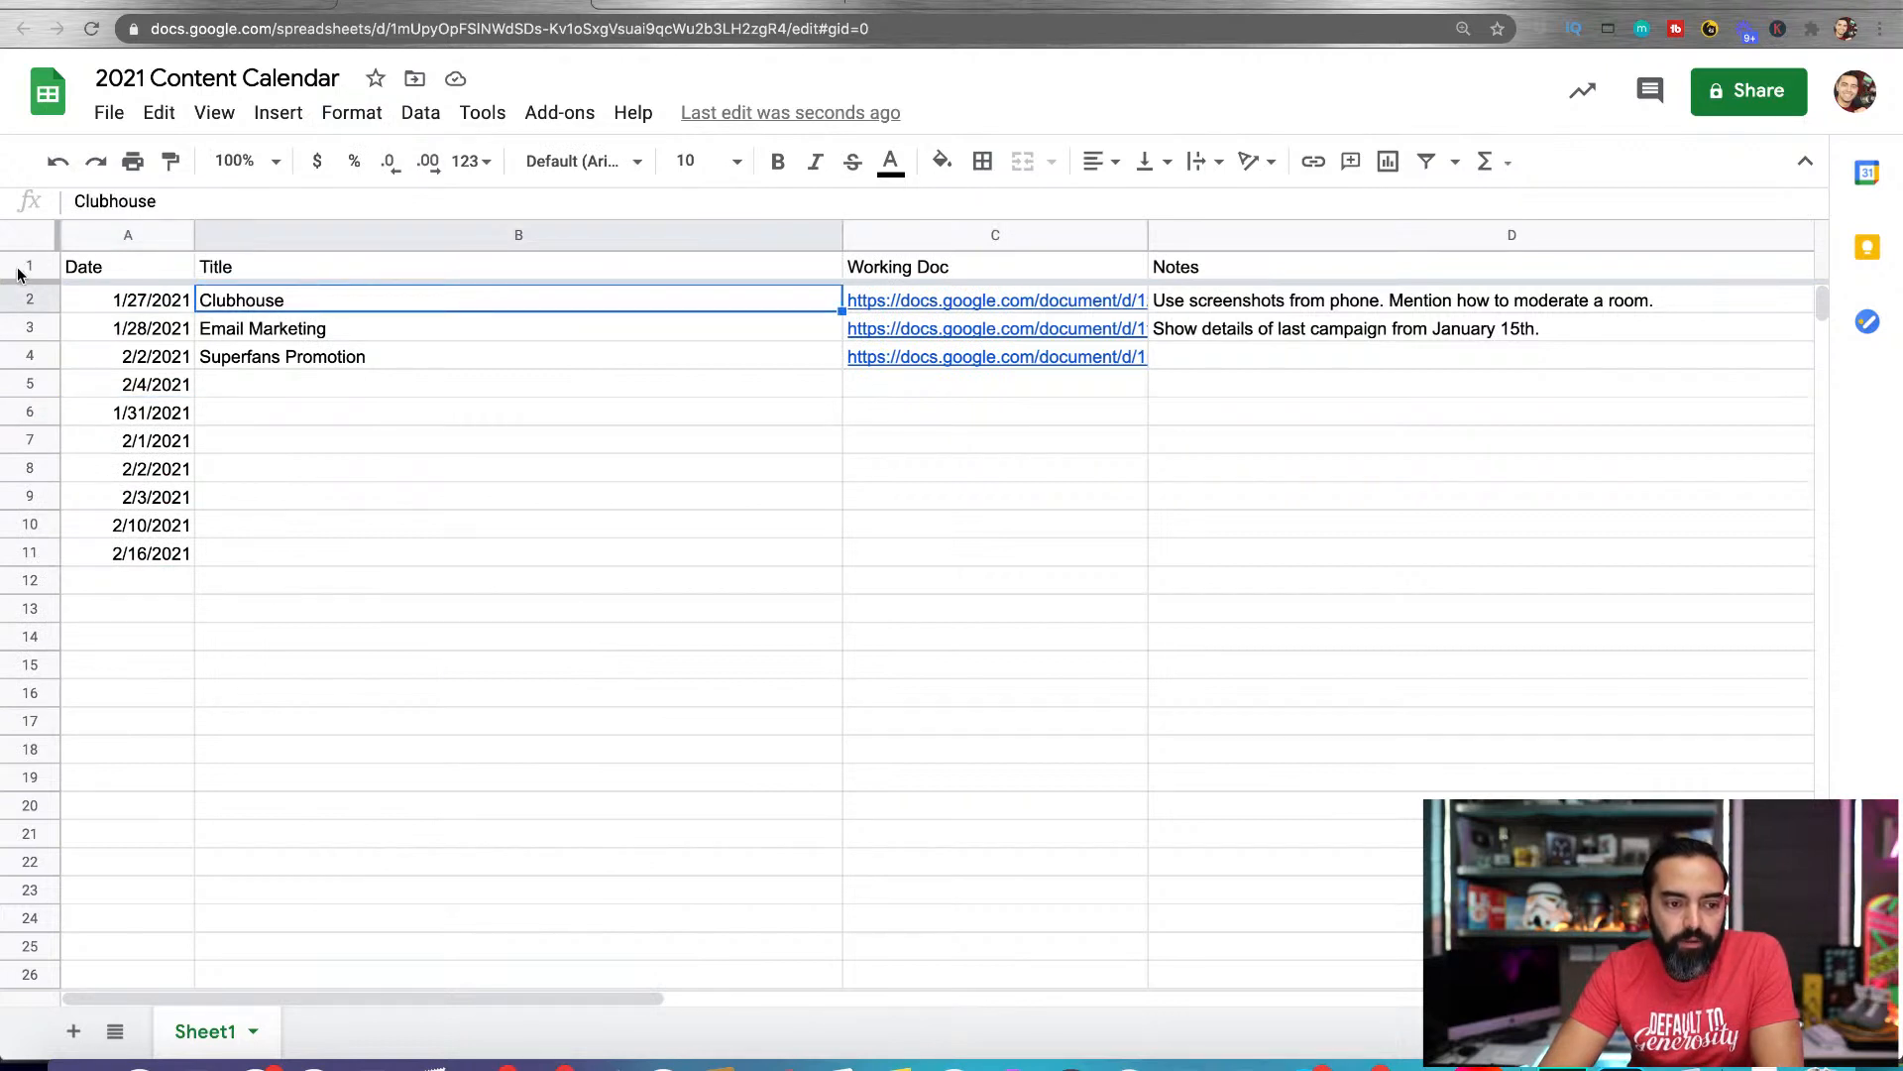
# Scroll the sheet to check the frozen header row and make all the header text bold
pyautogui.moveTo(22, 283)
pyautogui.mouseDown()
pyautogui.moveTo(30, 328)
pyautogui.moveTo(22, 285)
pyautogui.mouseUp()
pyautogui.scroll(-1, 110, 411)
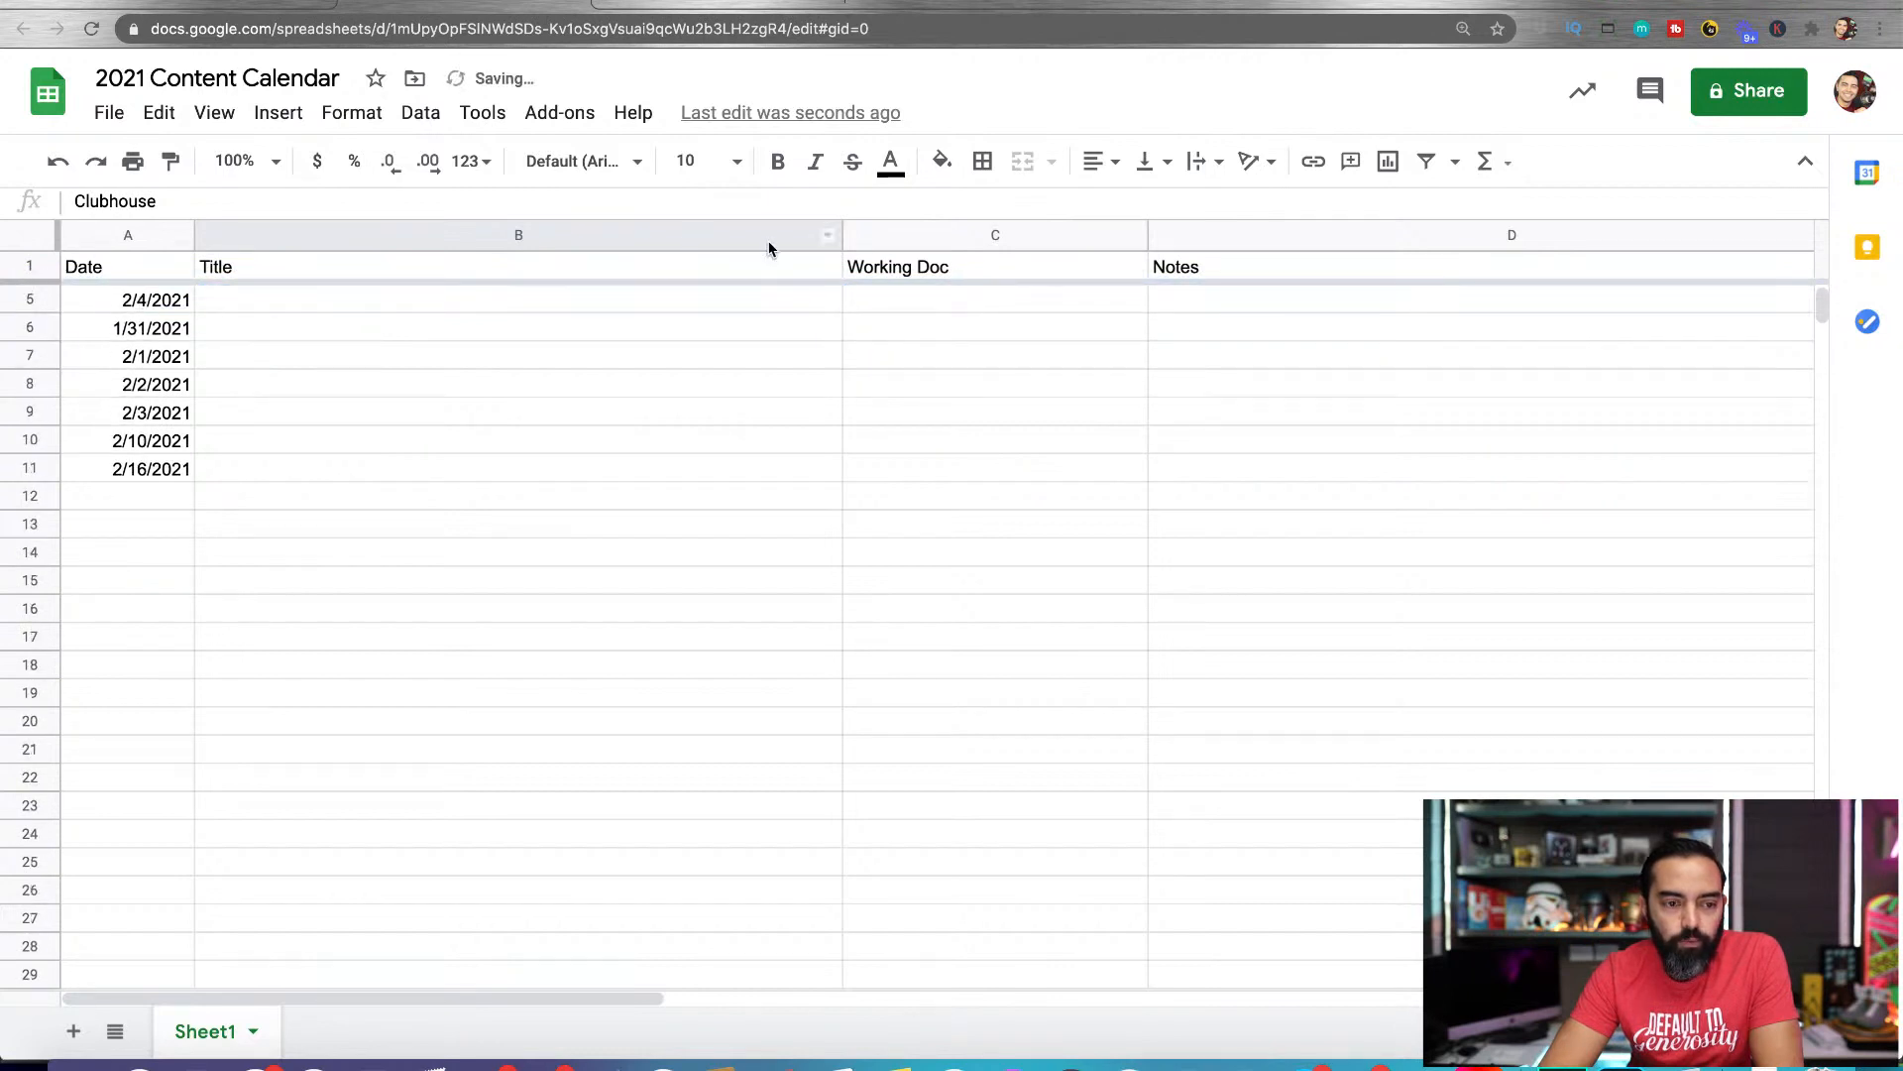
pyautogui.click(28, 266)
pyautogui.click(777, 162)
pyautogui.click(616, 442)
pyautogui.scroll(1, 415, 513)
# Retitle the 1/27/2021 Clubhouse post as "Clubhouse: Hot or Not"
pyautogui.click(248, 319)
pyautogui.click(277, 308)
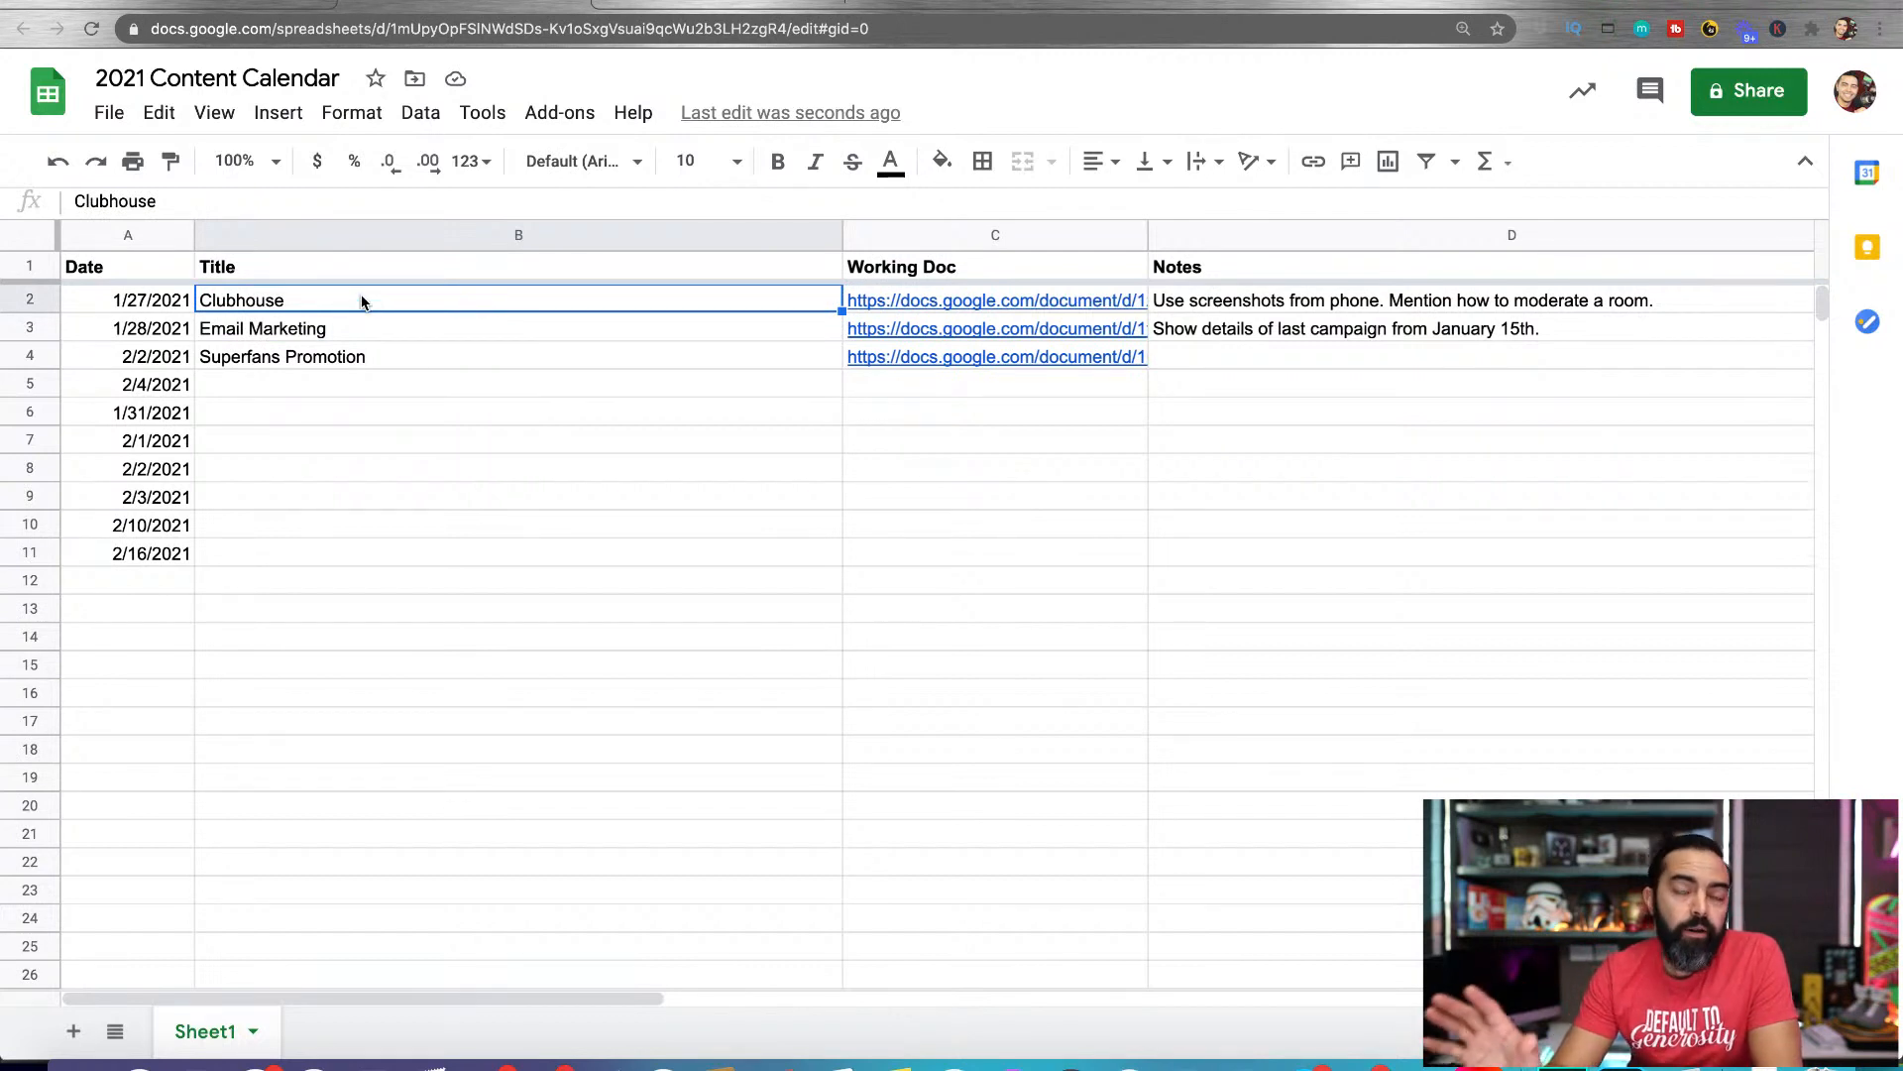
pyautogui.doubleClick(325, 298)
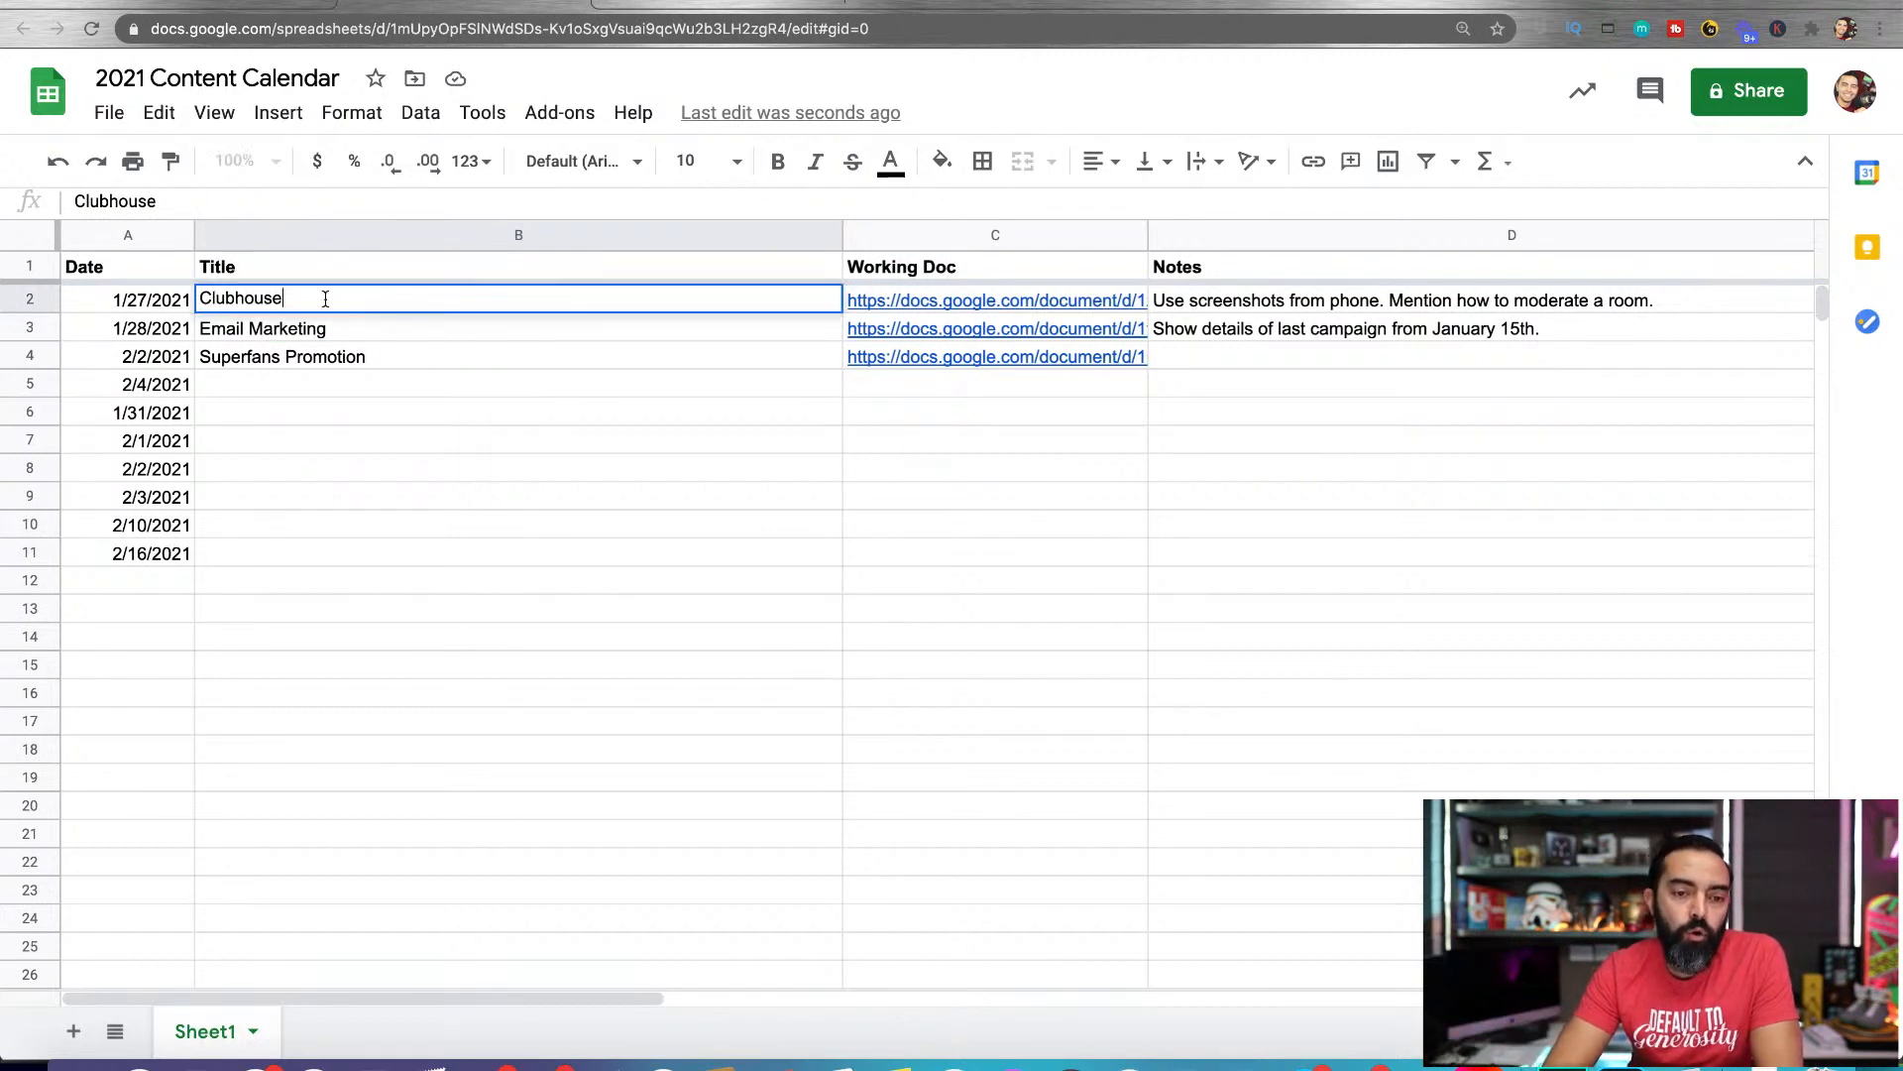
pyautogui.doubleClick(325, 298)
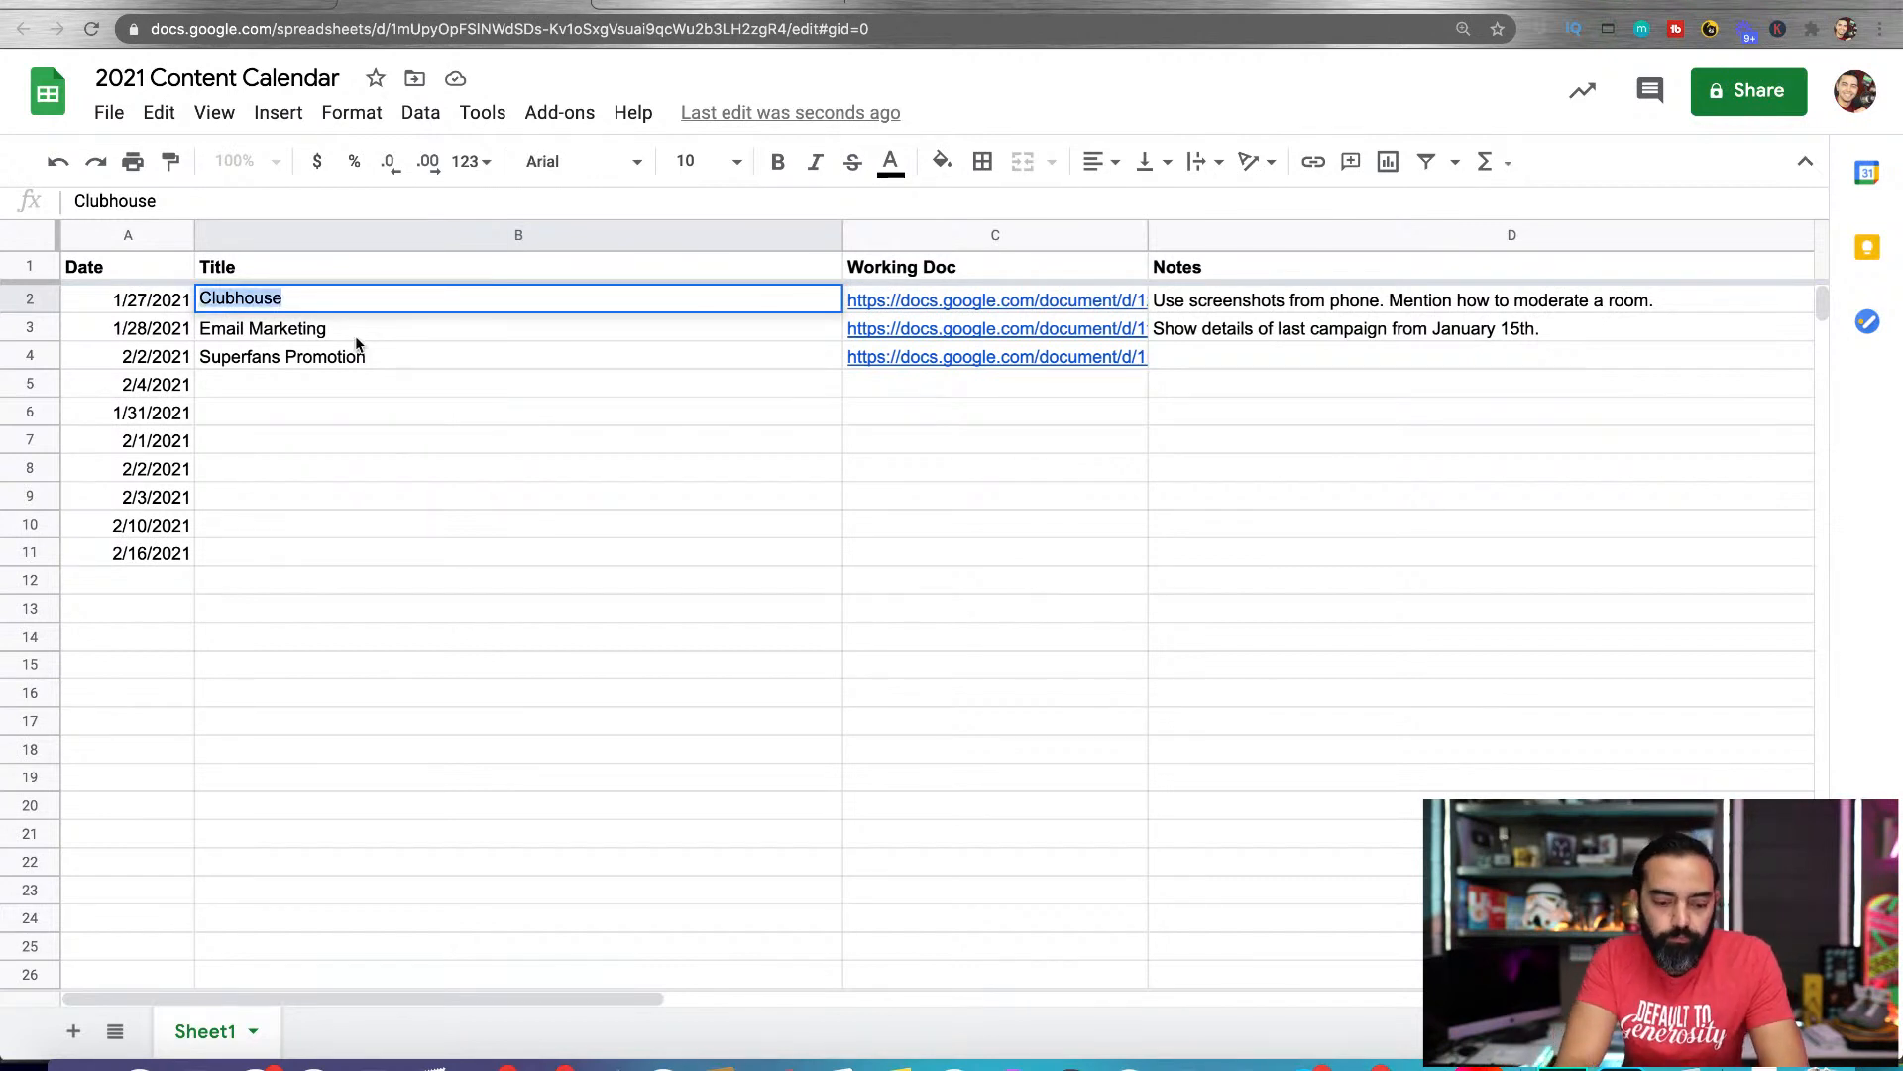
pyautogui.write('Clubhouse: Hot or Not?')
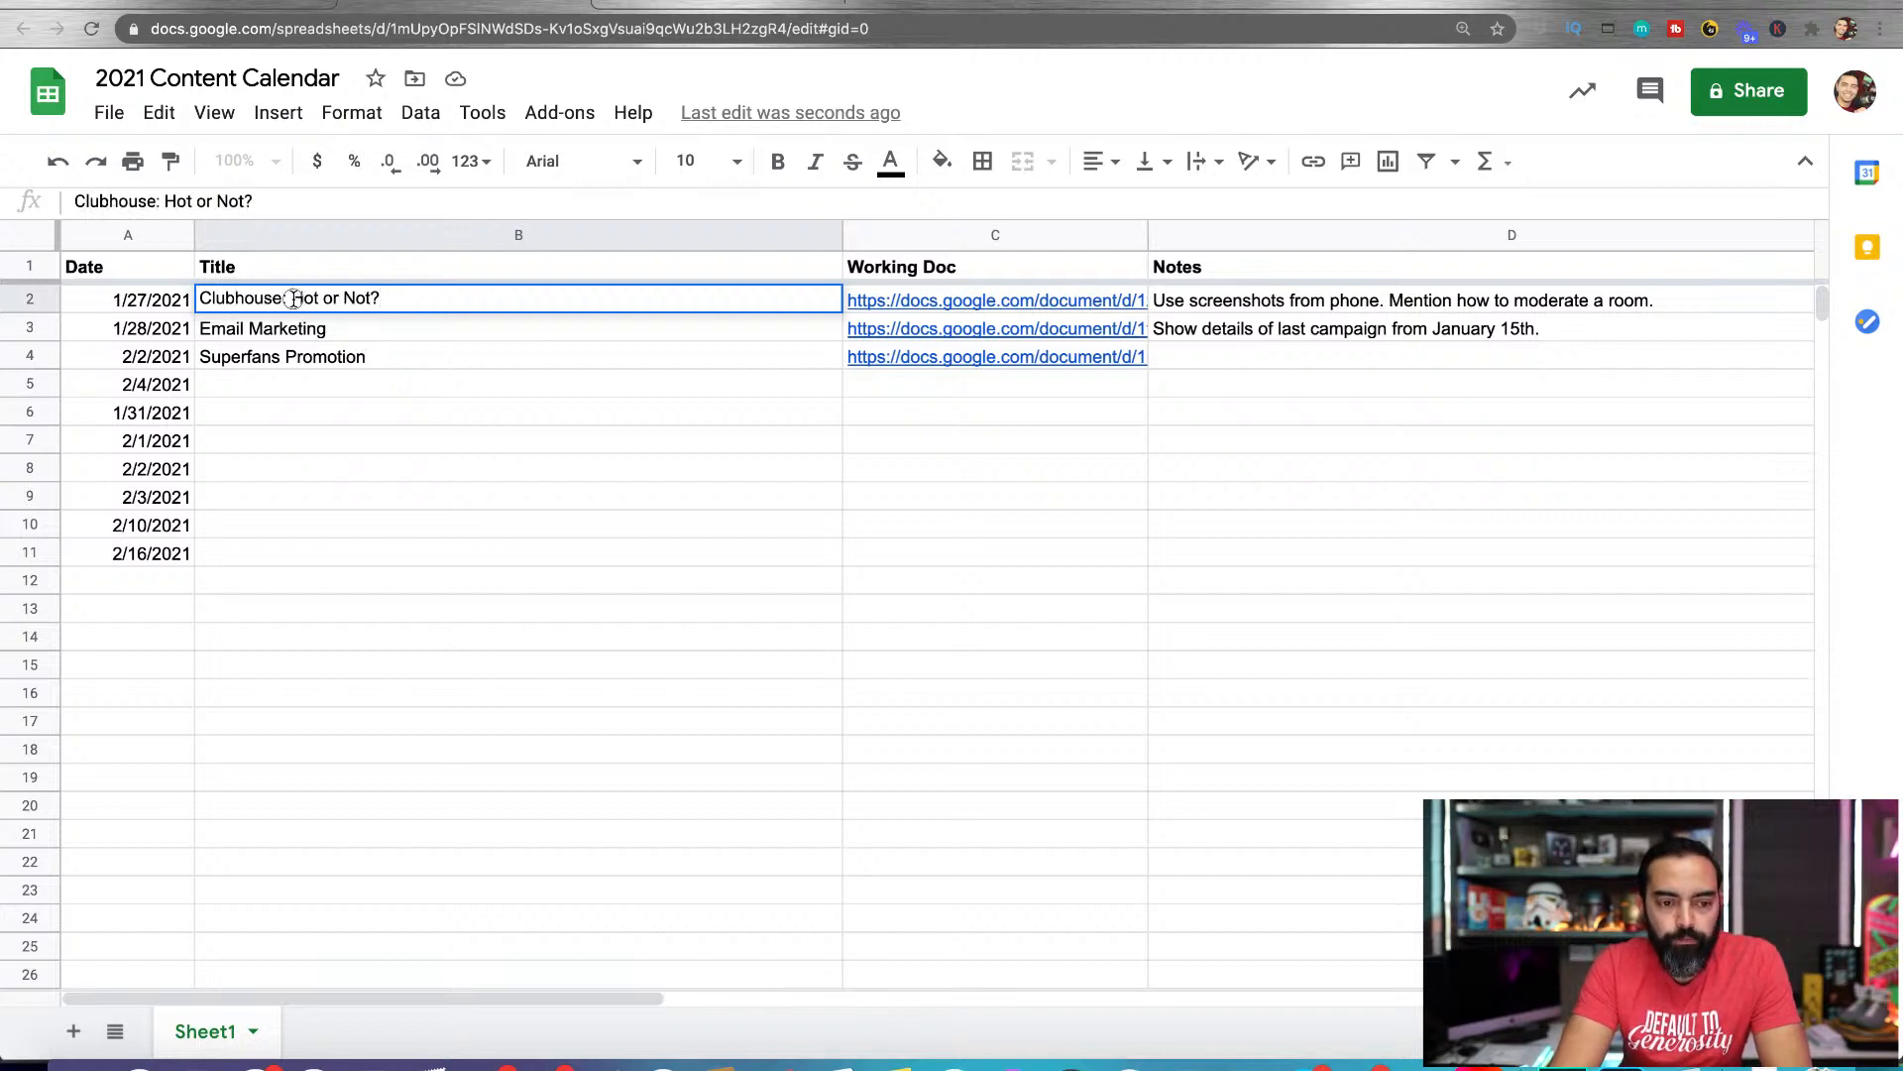
# Replace the 1/27/2021 post's title with "Is Clubhouse the Next Best Thing, or Fad that Will Disappear?"
pyautogui.moveTo(292, 299); pyautogui.dragTo(475, 317)
pyautogui.click(462, 296)
pyautogui.press('super+a')
pyautogui.write('Is Bluc')
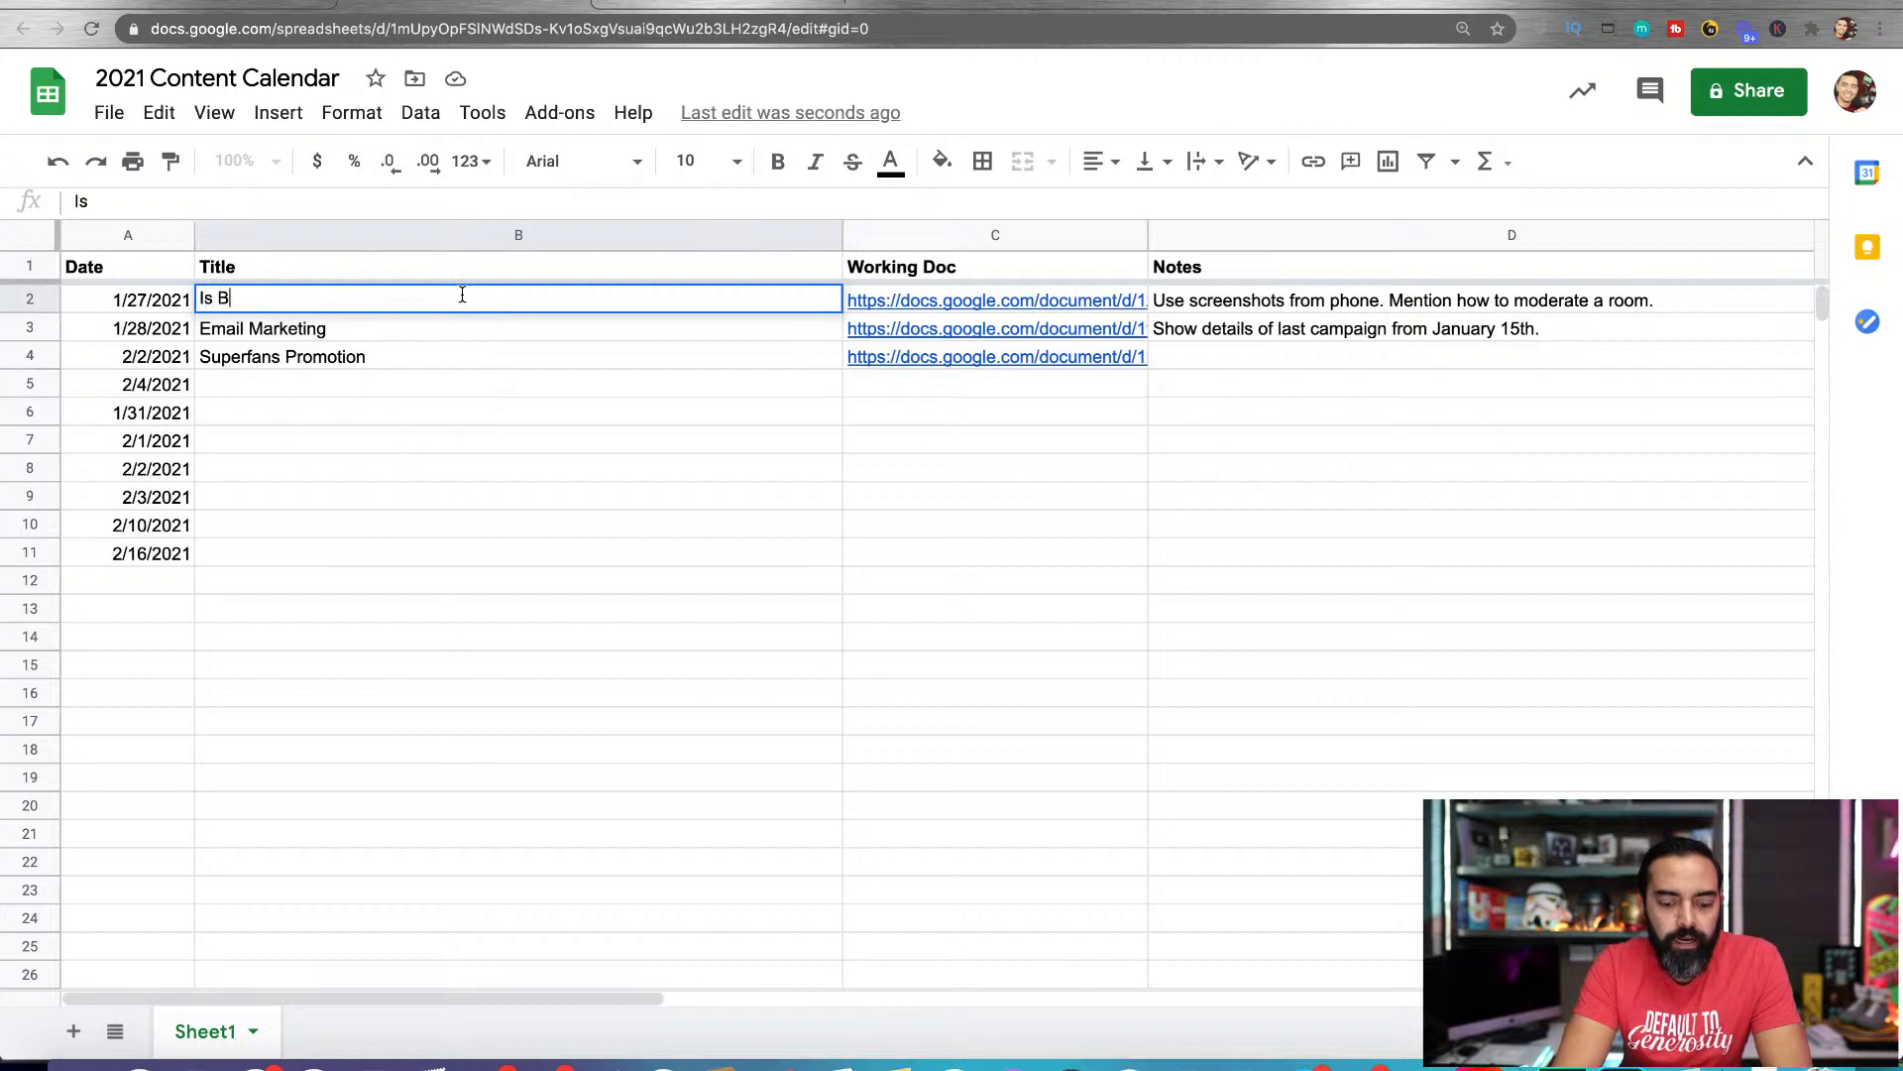
pyautogui.press('BackSpace')
pyautogui.press('BackSpace')
pyautogui.press('BackSpace')
pyautogui.press('BackSpace')
pyautogui.write('Clubhouse t')
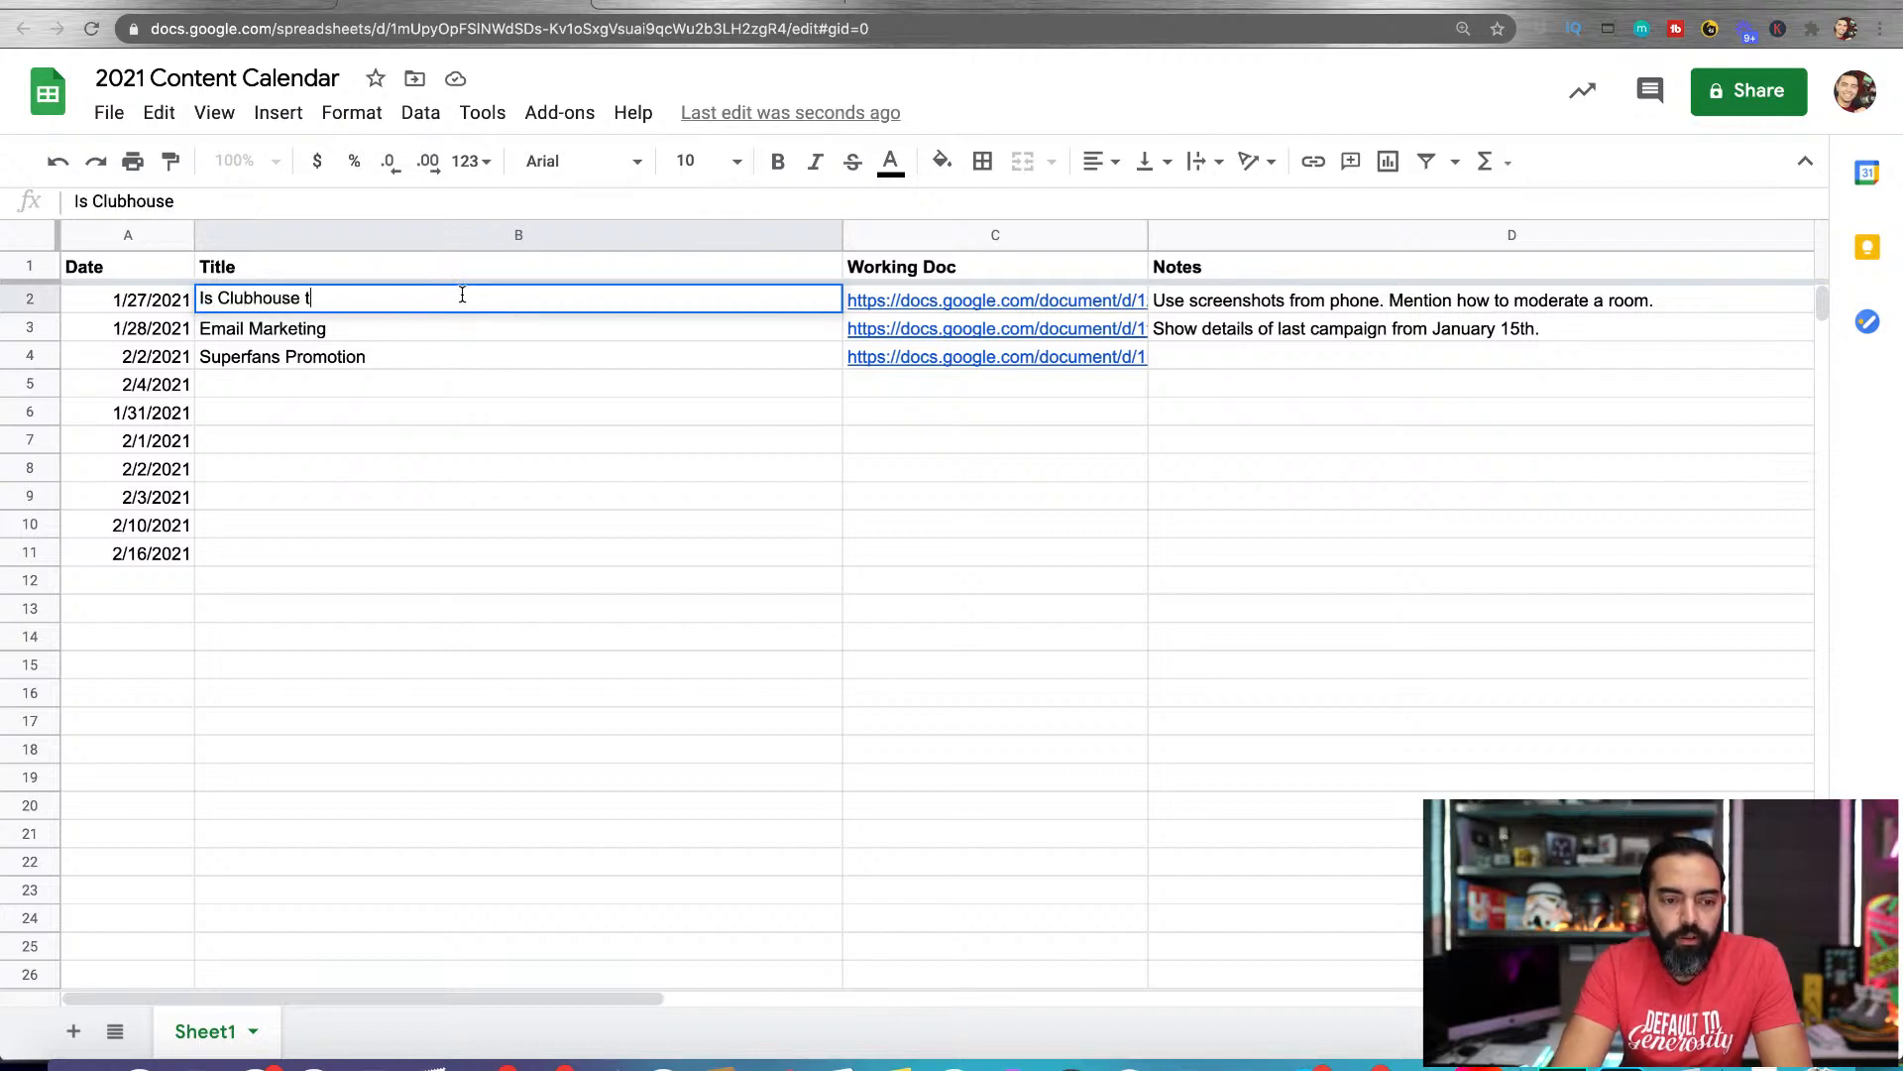
pyautogui.write('he Next Bes')
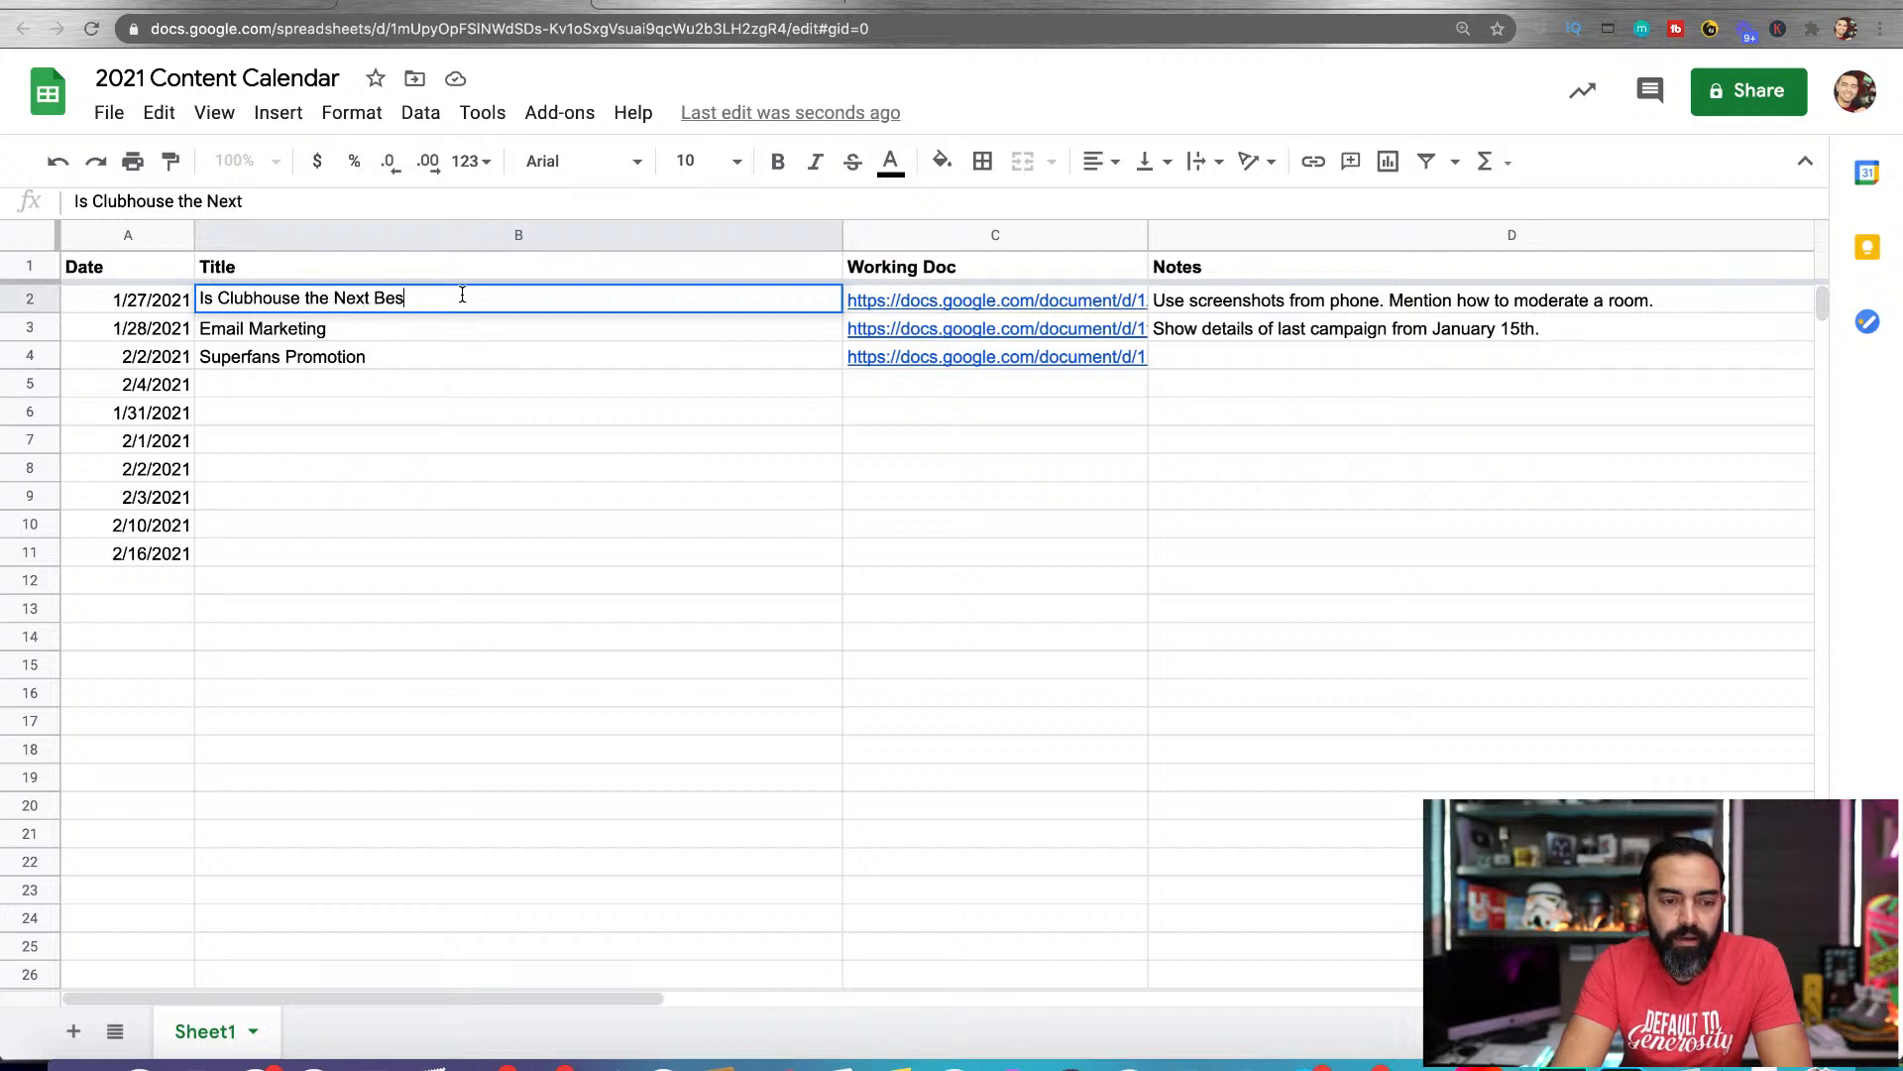
pyautogui.write('t Thing, or Fad that Will Disappear?')
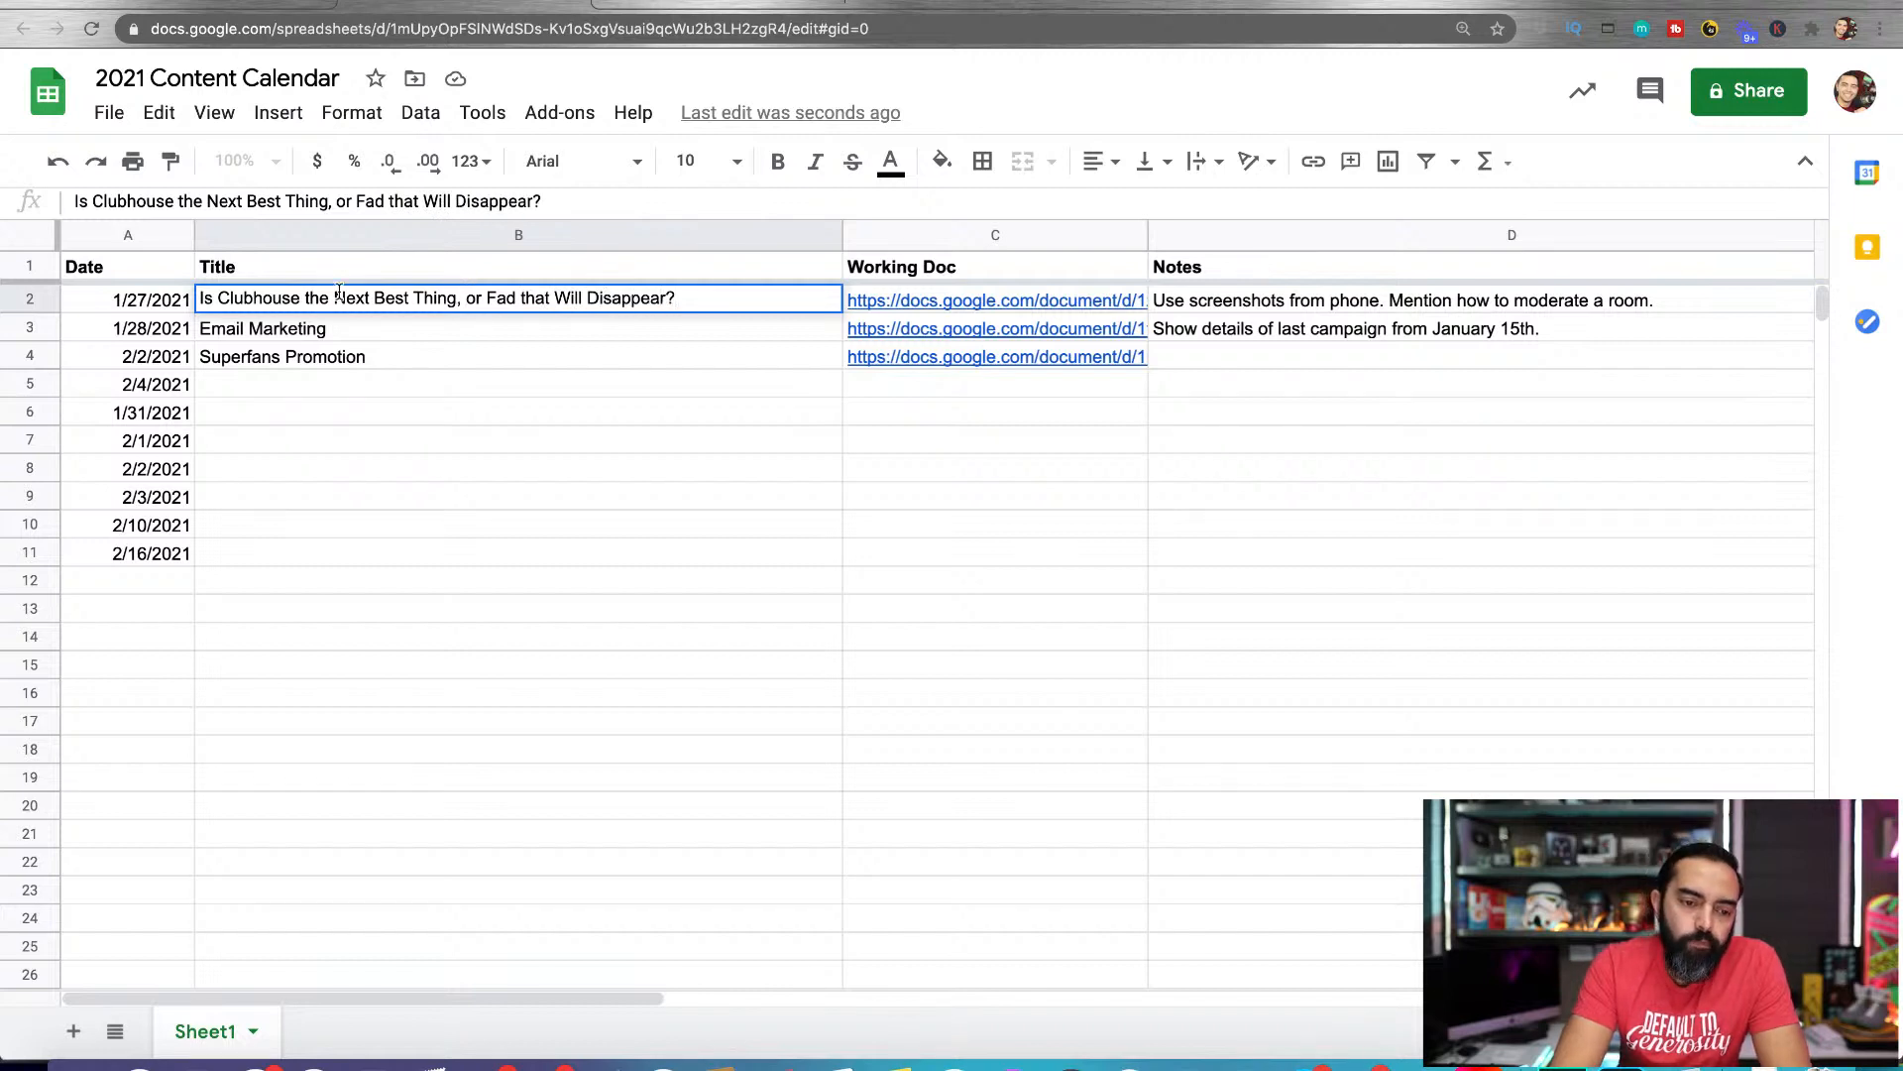
# Rewrite the 1/27/2021 post's title as "Is Clubhouse Unhealthy? 5 Reasons to Be Careful When Using Clubhouse"
pyautogui.tripleClick(210, 296)
pyautogui.write('Is Clu')
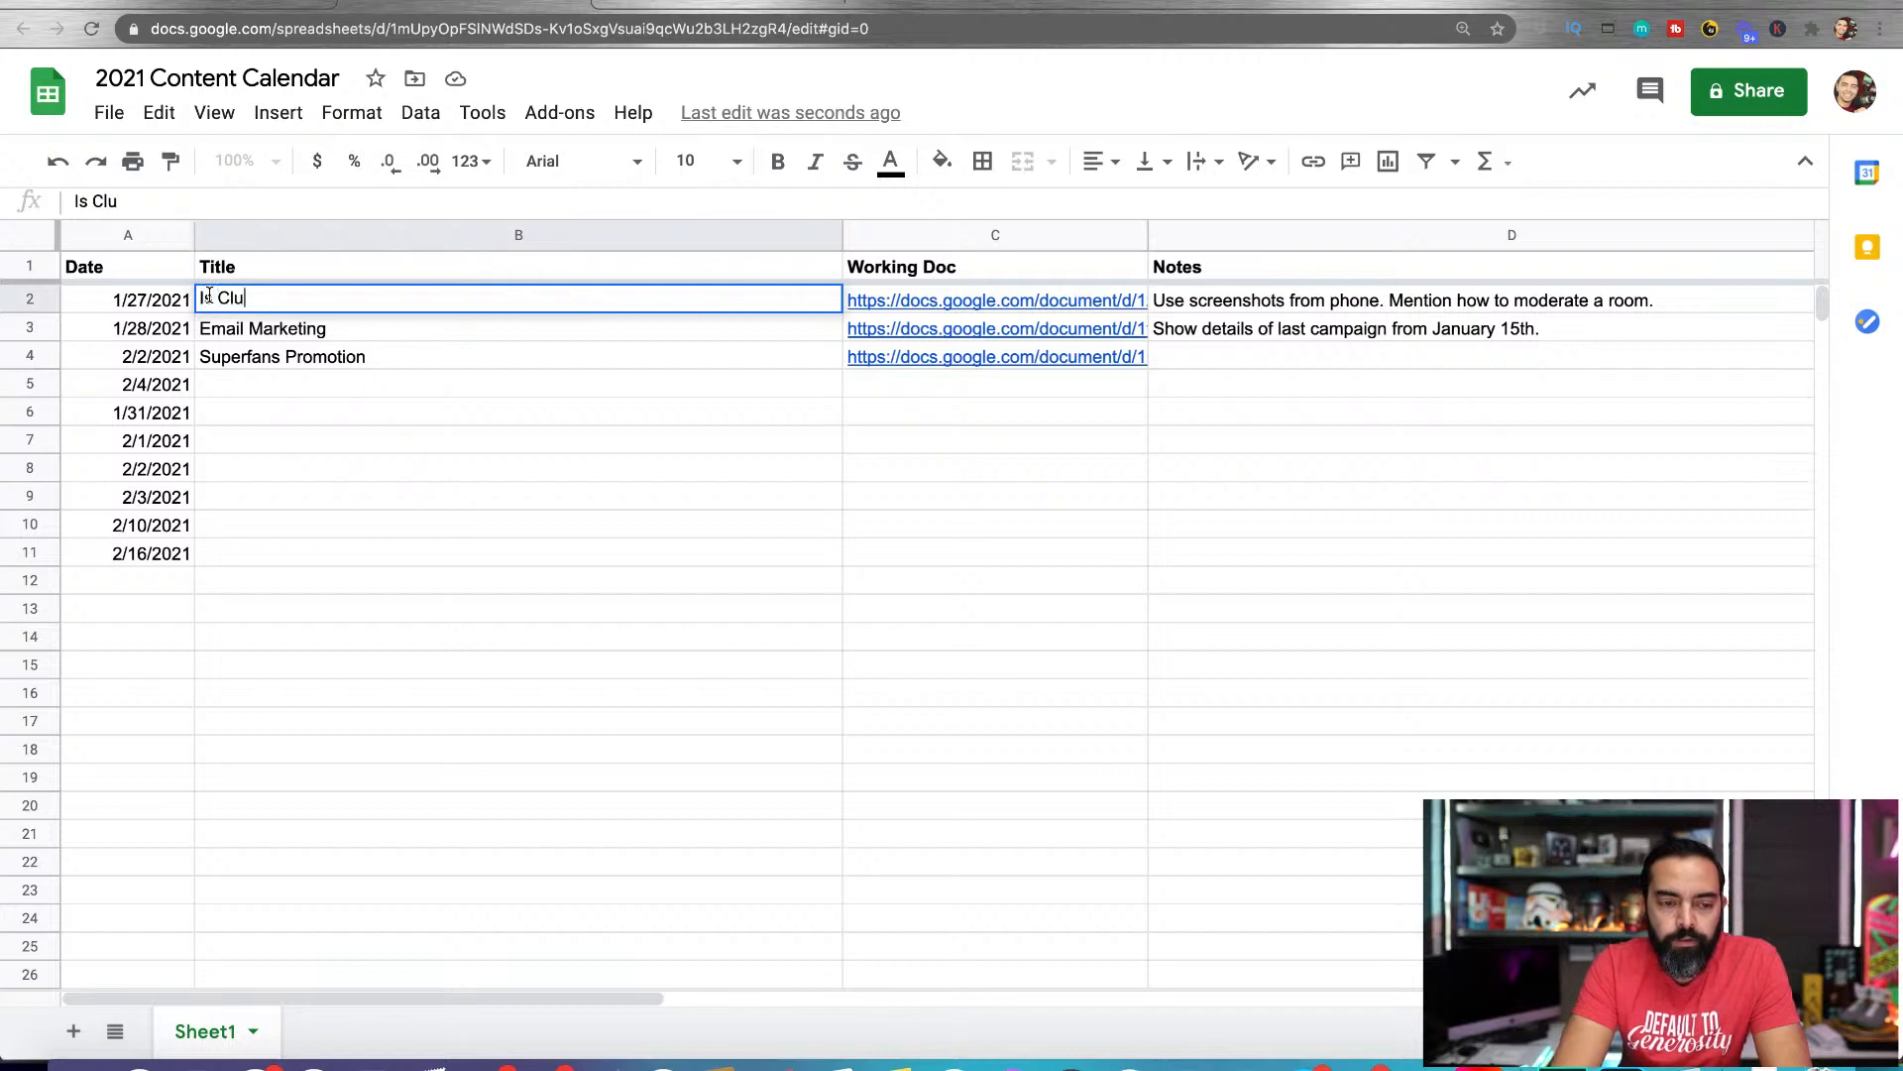
pyautogui.write('bhouse Unhealth')
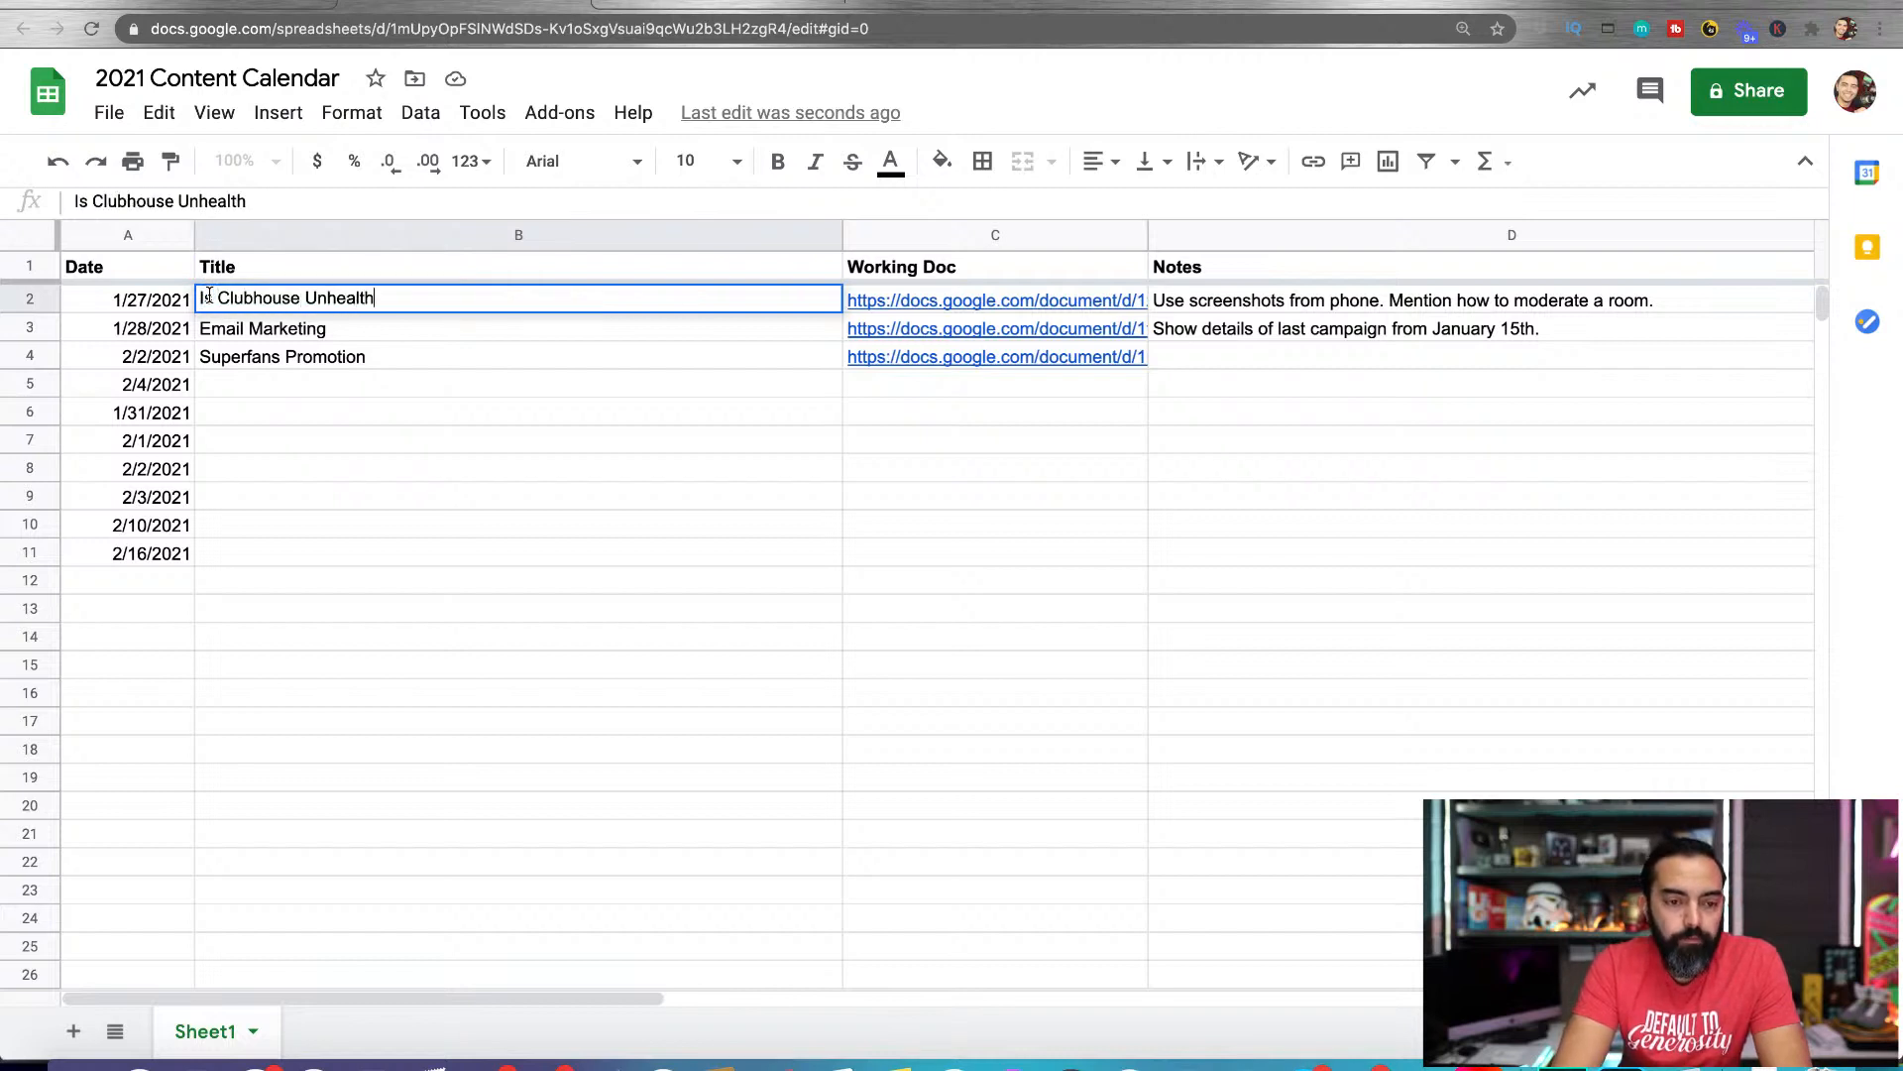
pyautogui.write('y? 5 Reasons to ')
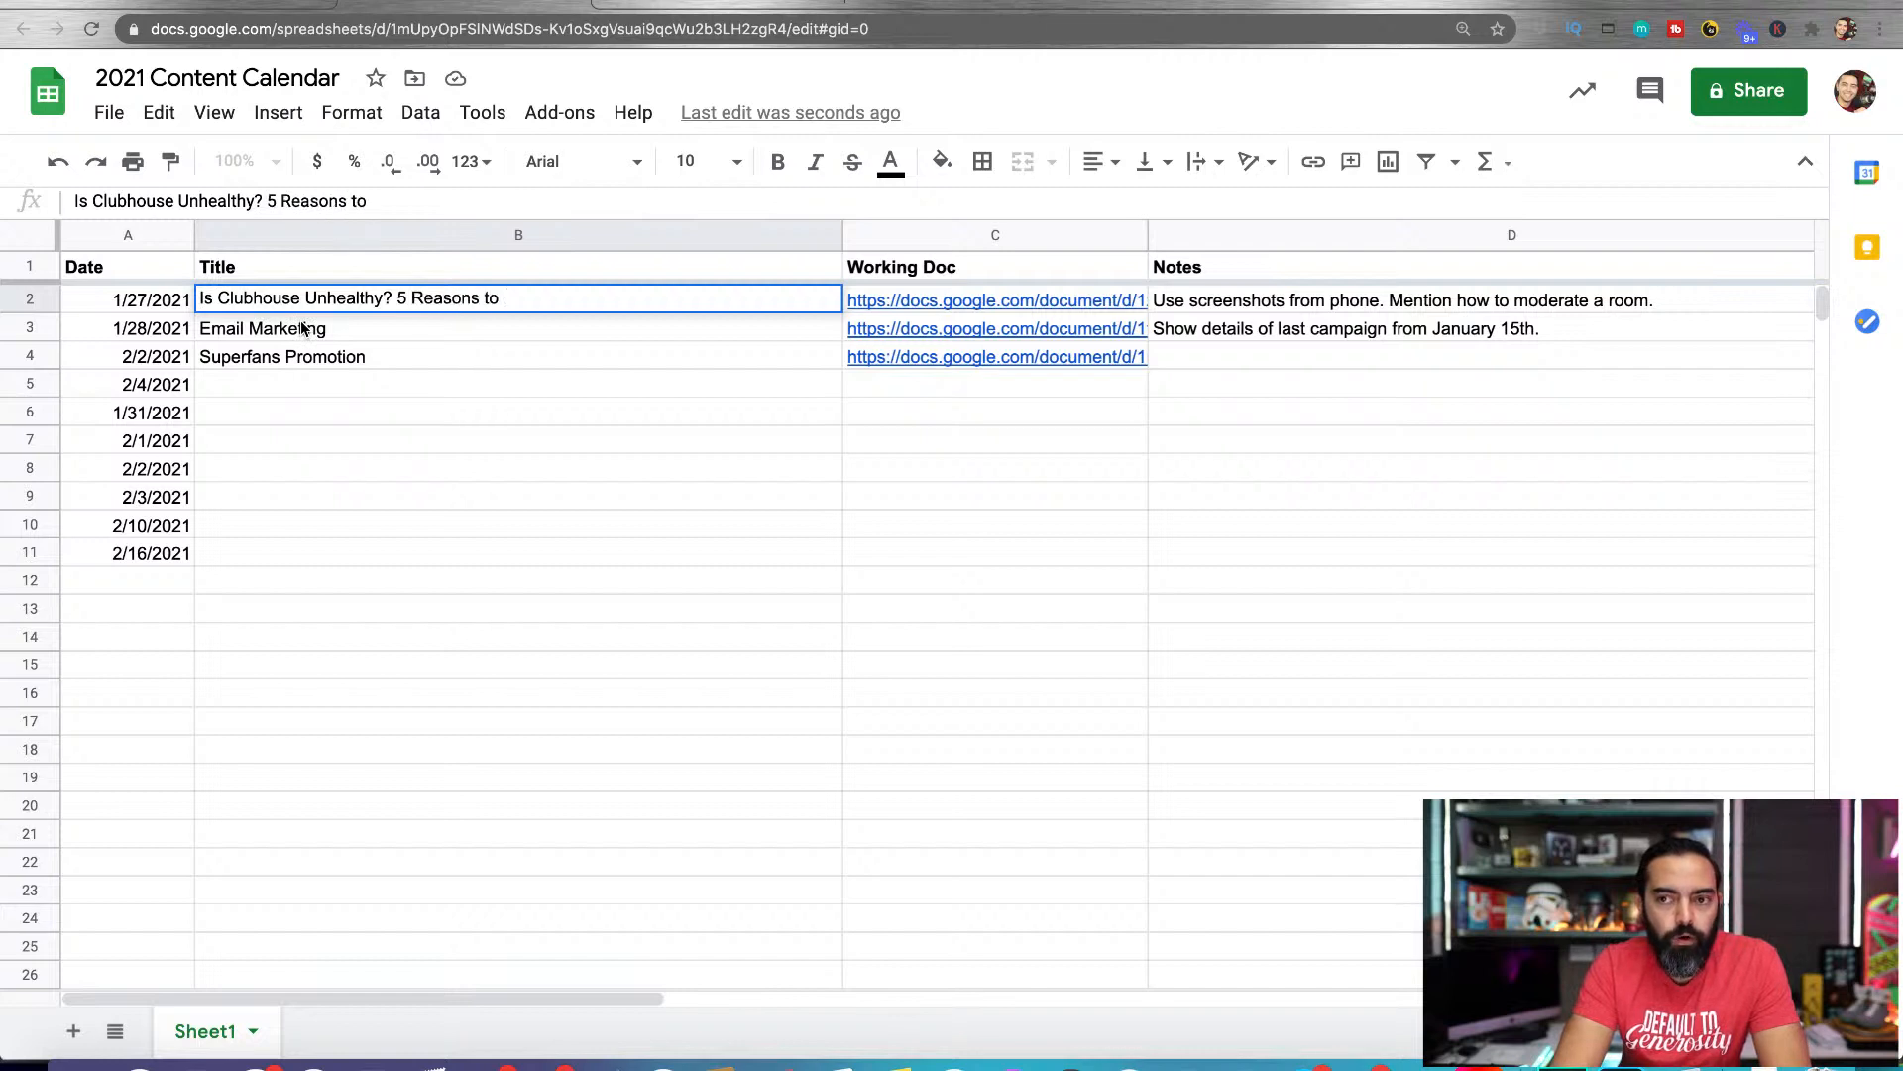
pyautogui.write('Be C')
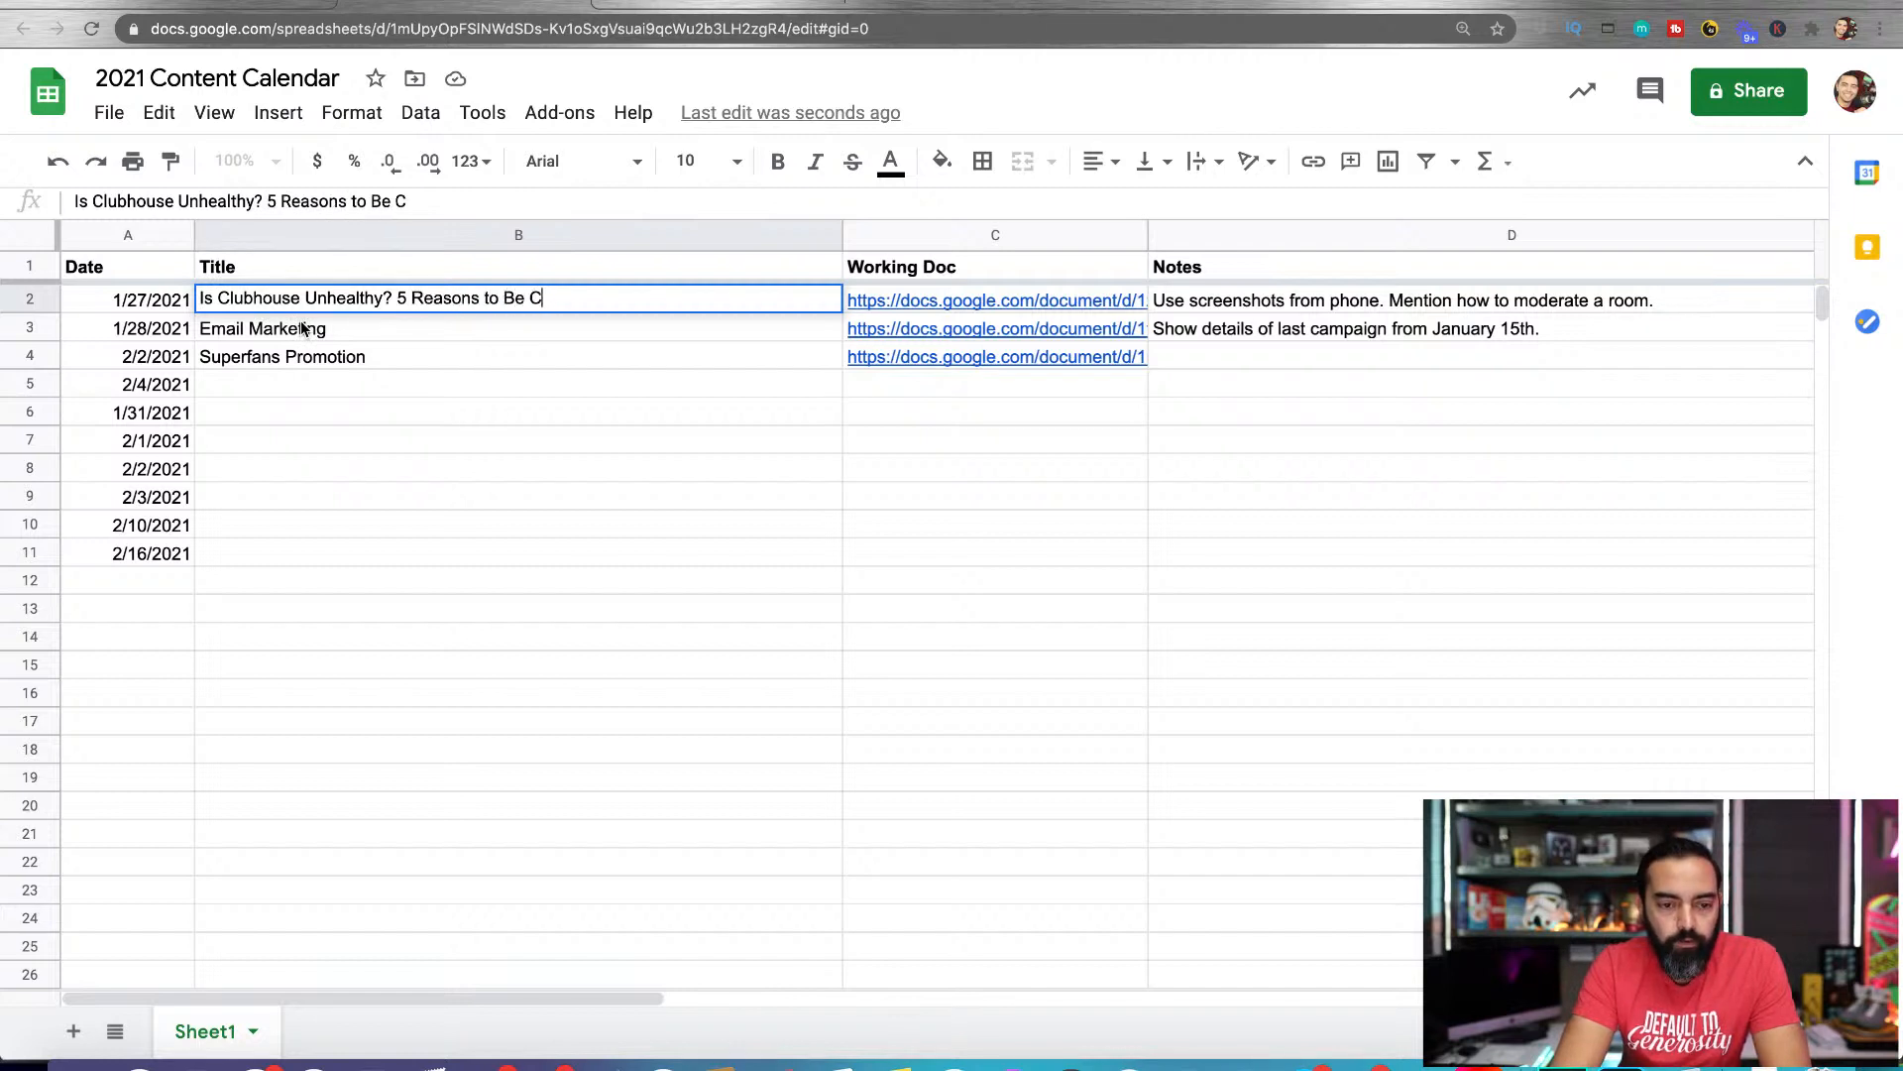
pyautogui.write('areful When Using ')
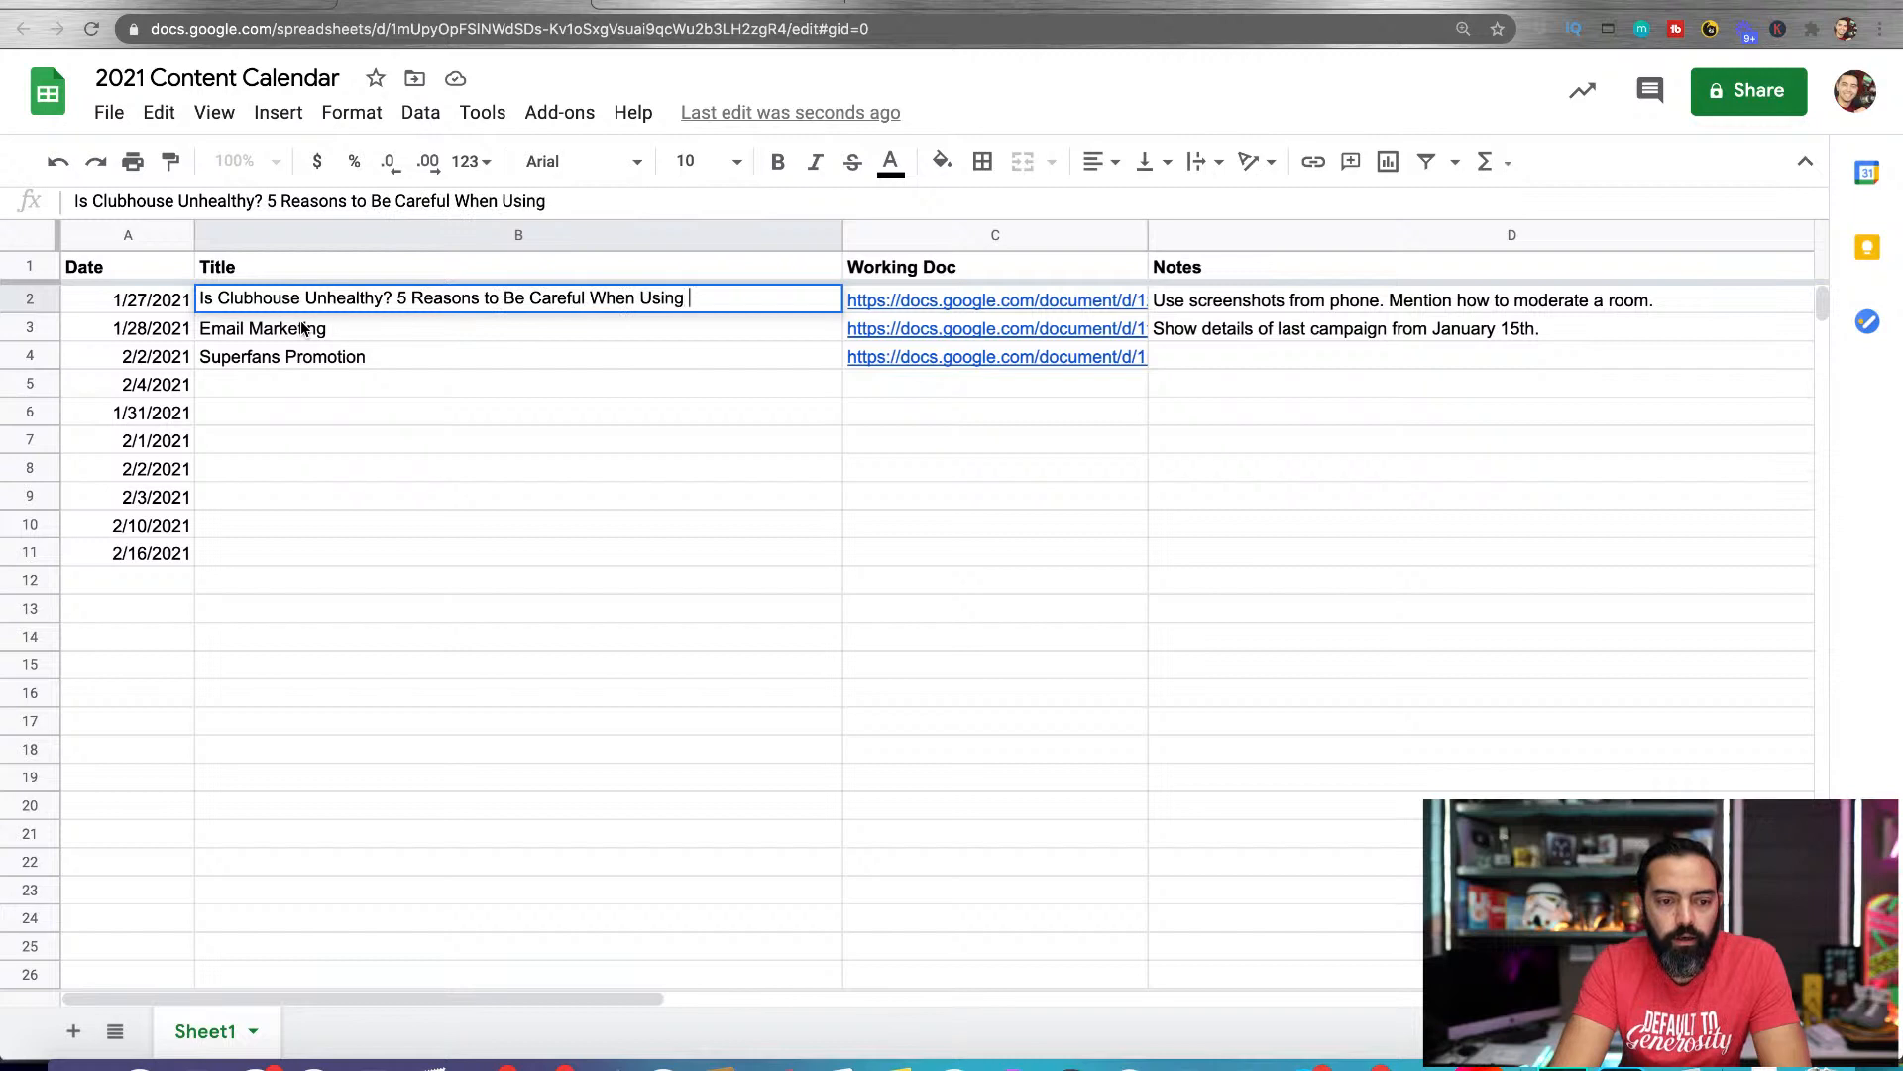
pyautogui.write('Clubhouse')
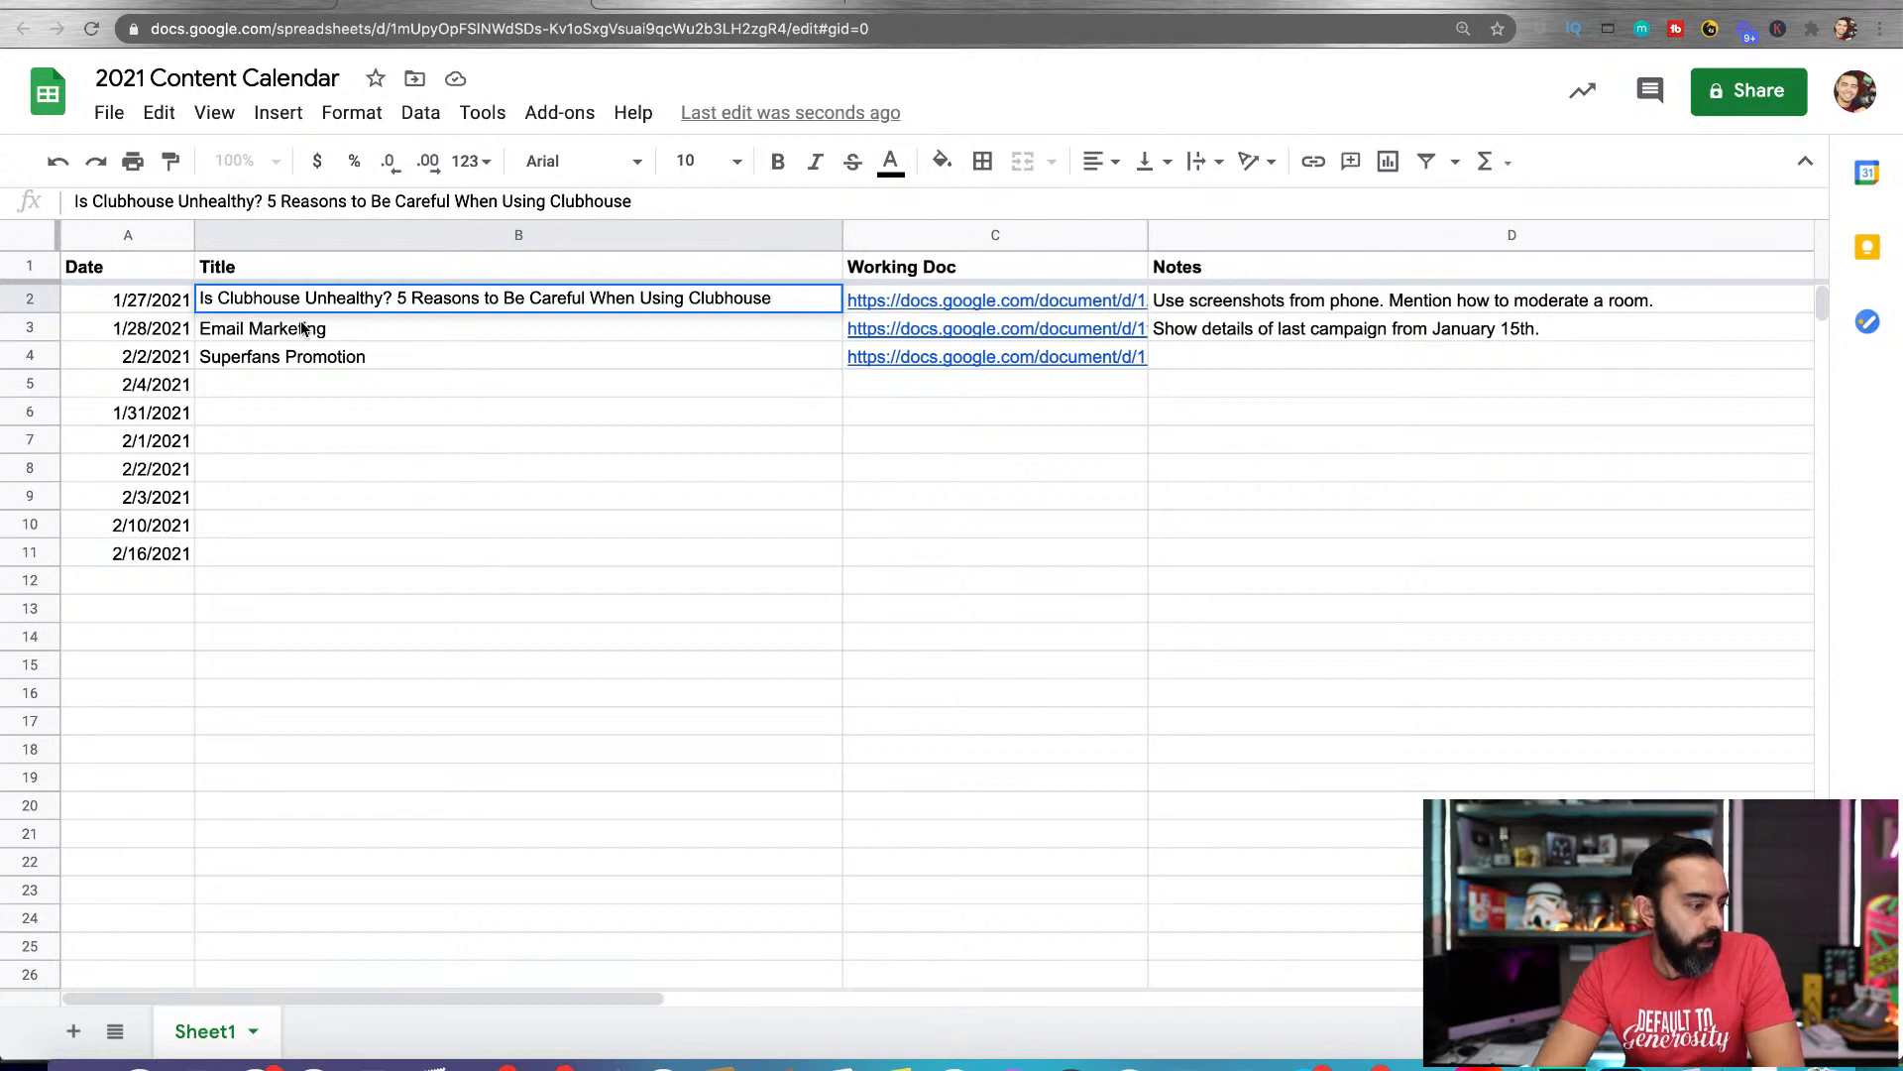
# Move the "Superfans Promotion" title up into the 1/28/2021 row, and undo the move
pyautogui.click(335, 363)
pyautogui.moveTo(451, 348); pyautogui.dragTo(515, 336)
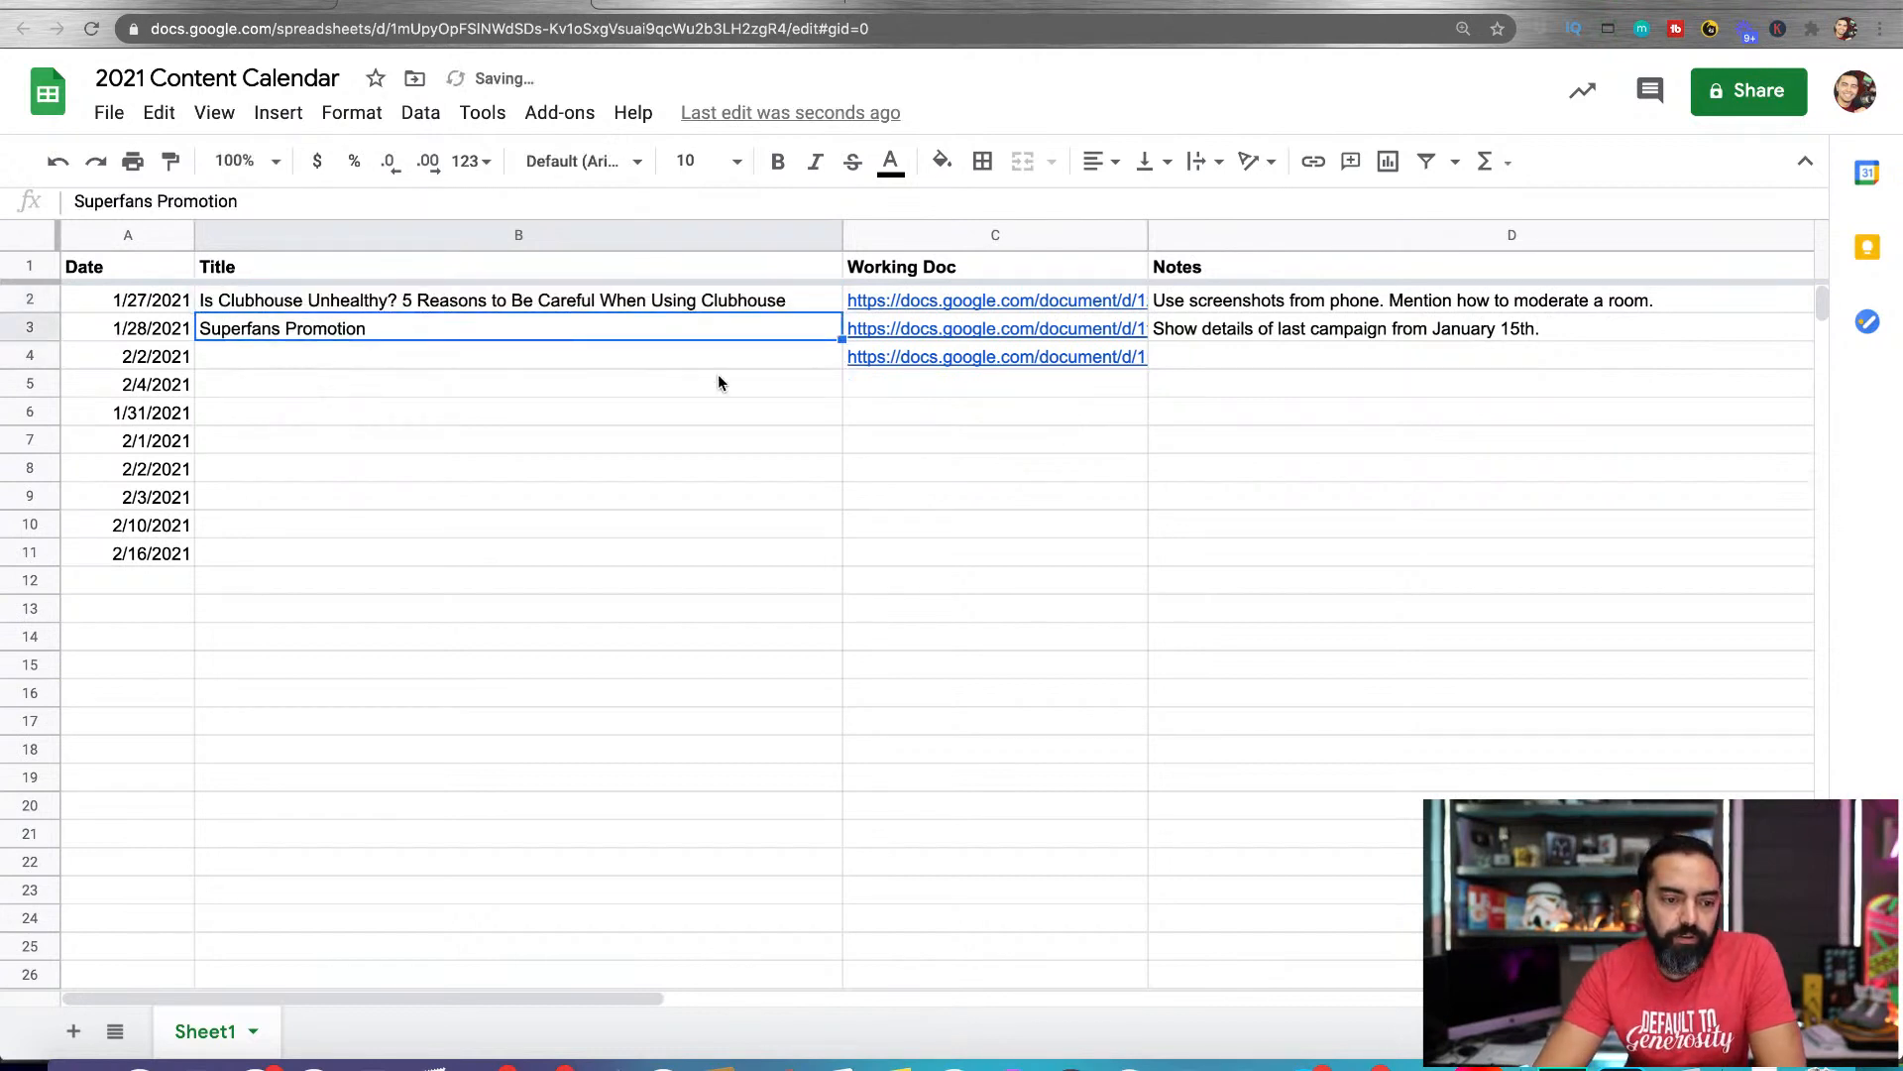
pyautogui.click(585, 359)
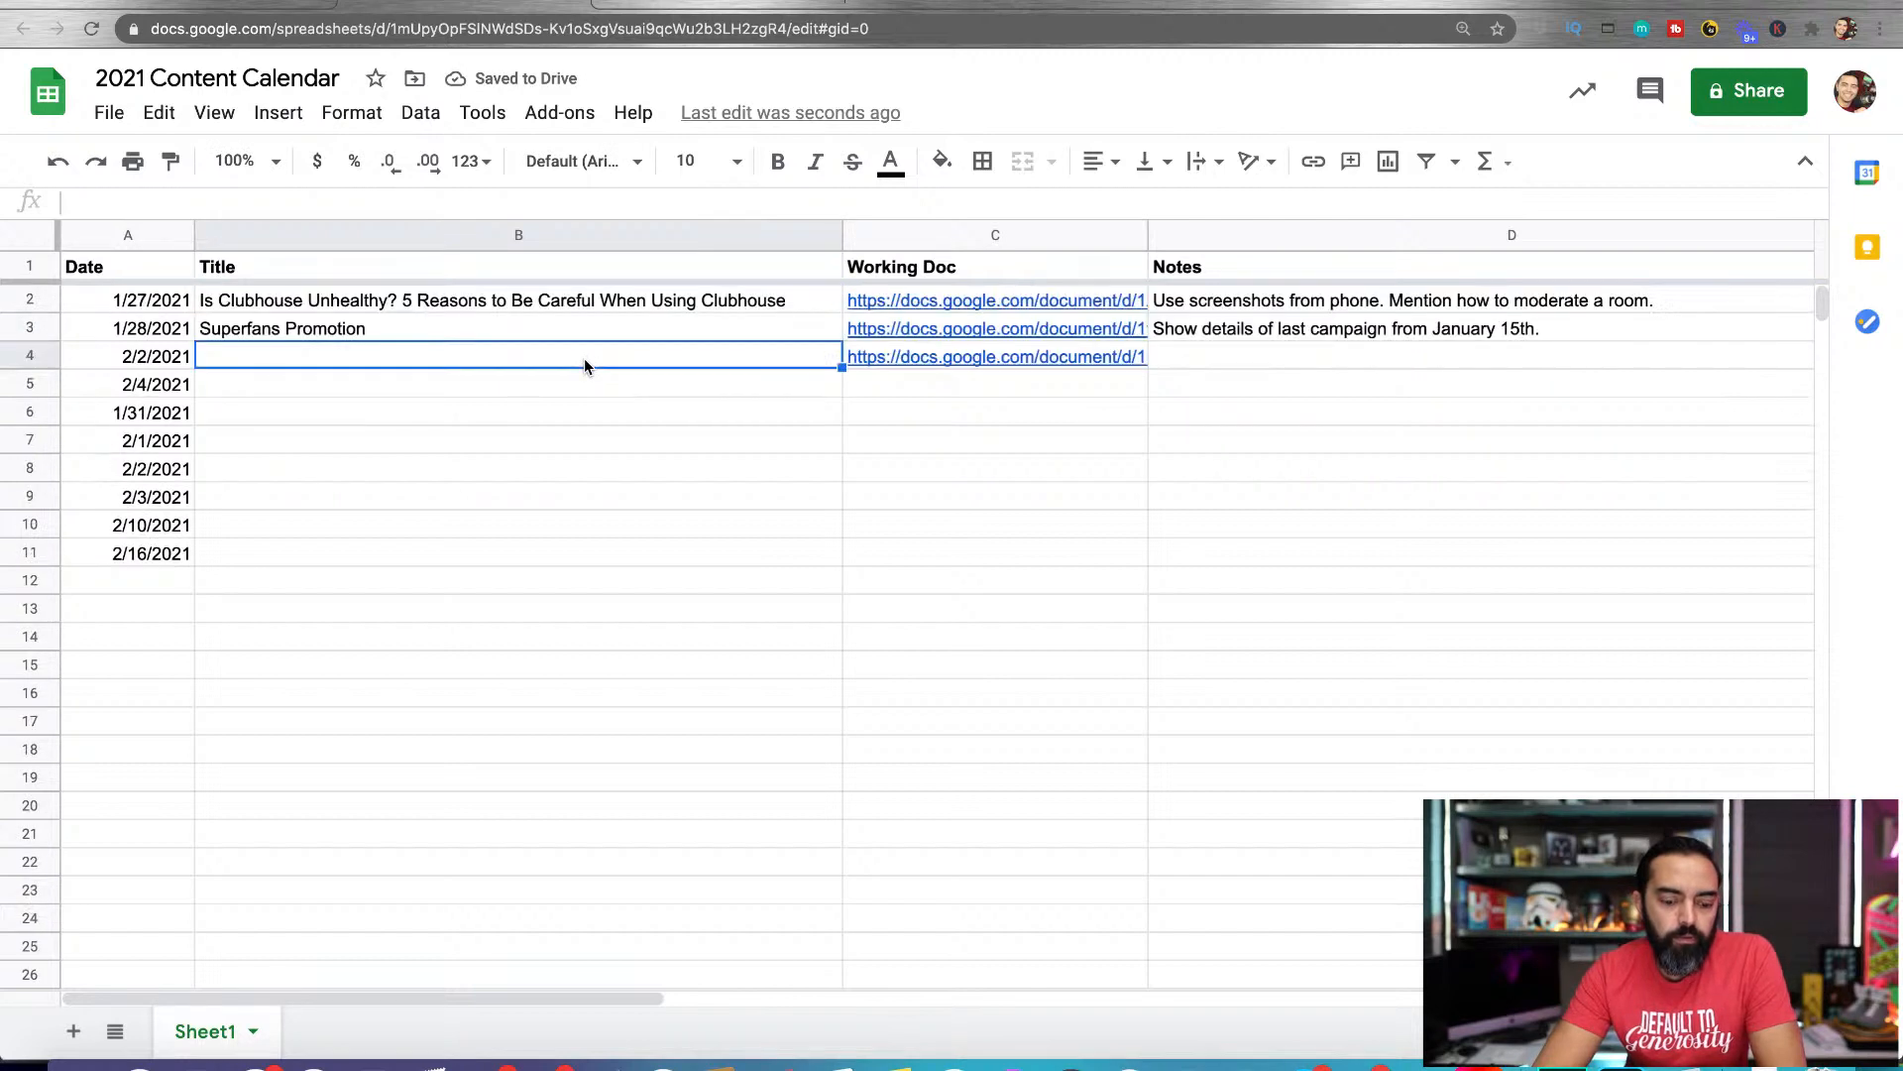
pyautogui.hotkey('ctrl', 'z')
pyautogui.click(412, 382)
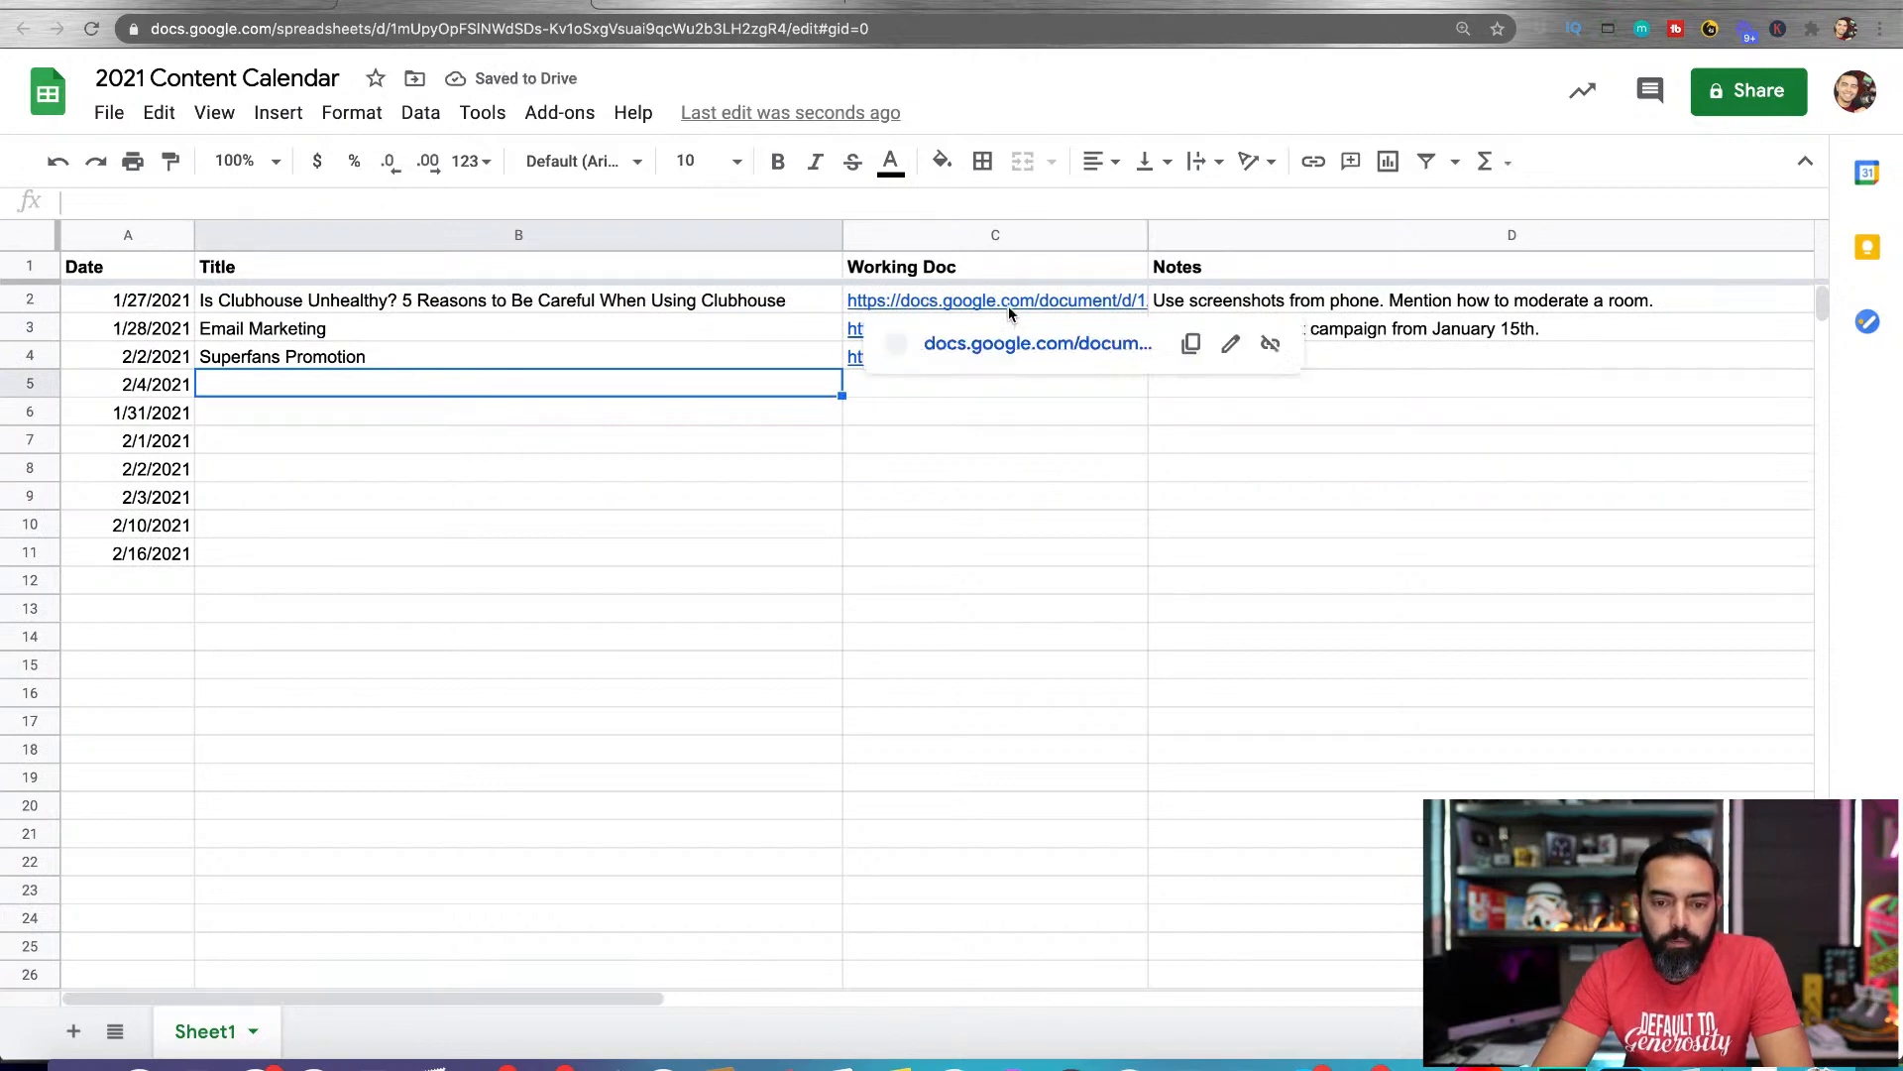
# Set the Working Doc column's text wrapping to Clip and make the column narrower
pyautogui.click(887, 235)
pyautogui.click(352, 112)
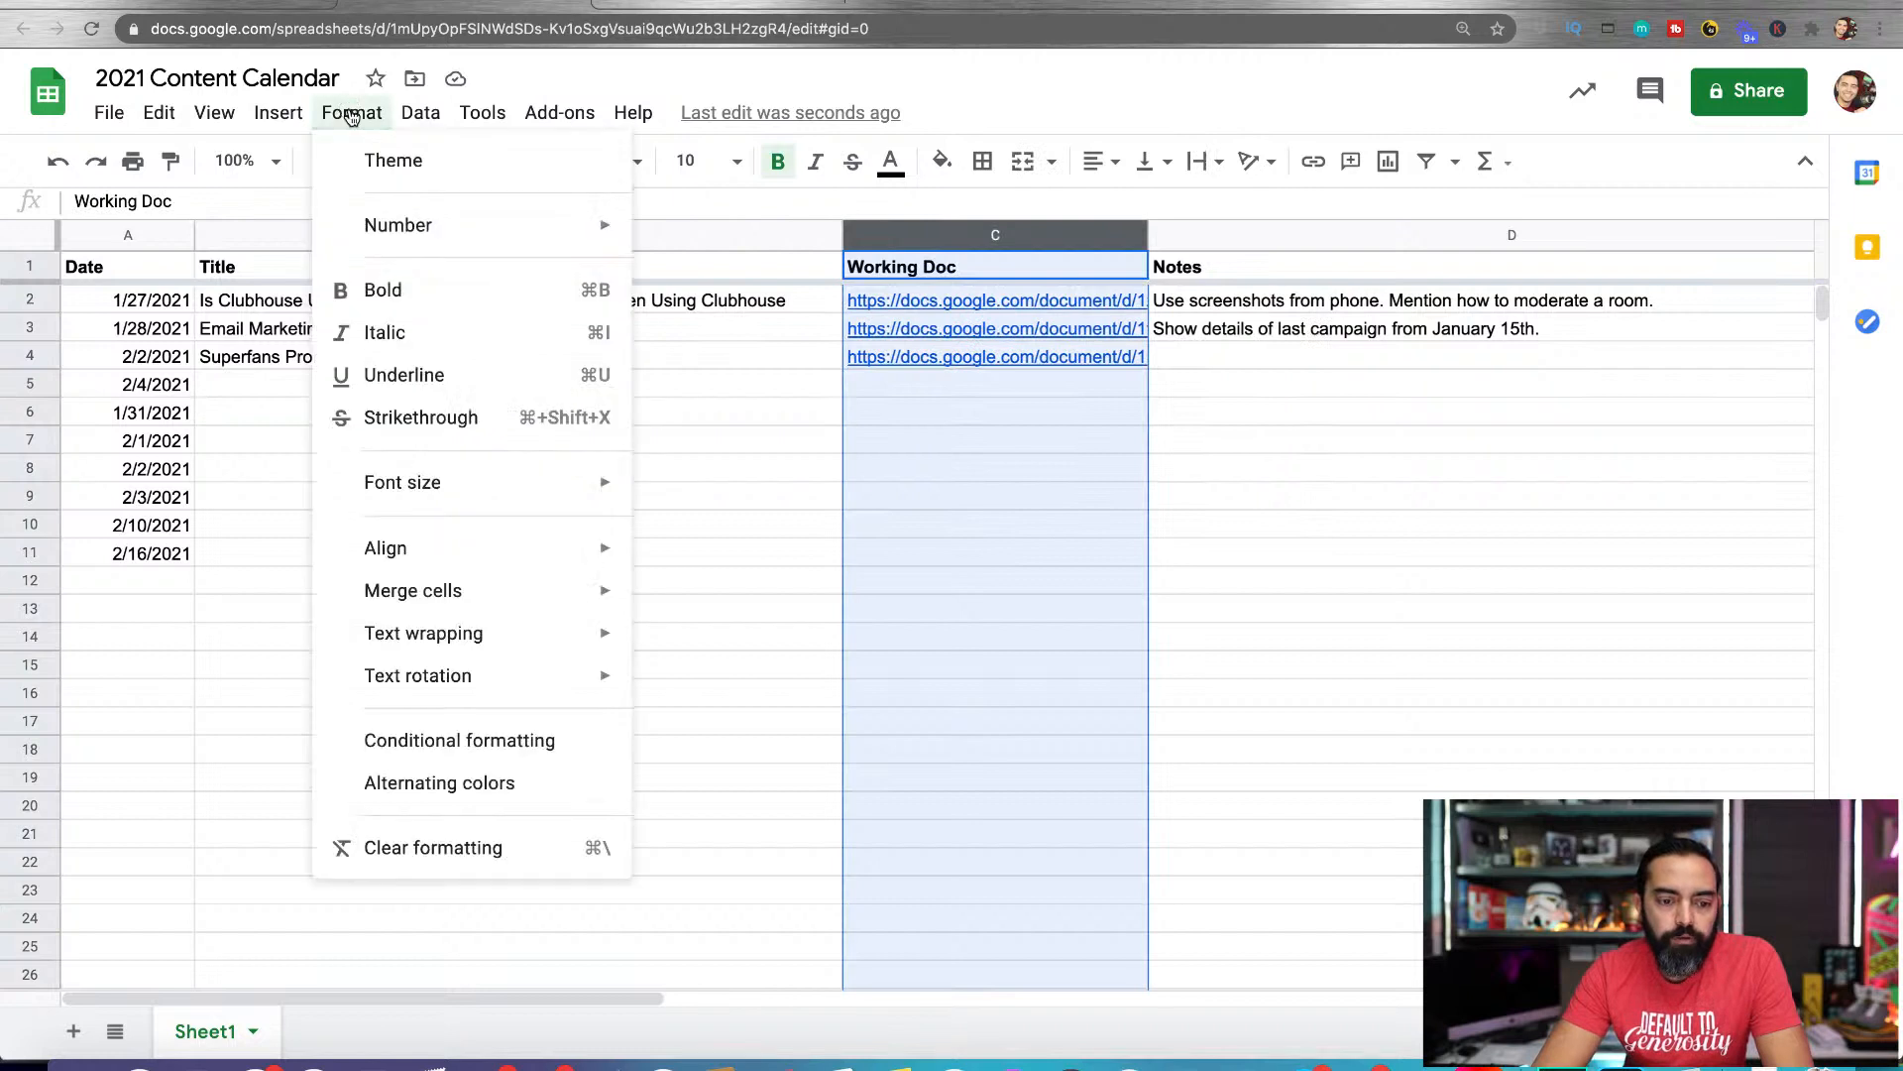
pyautogui.moveTo(414, 632)
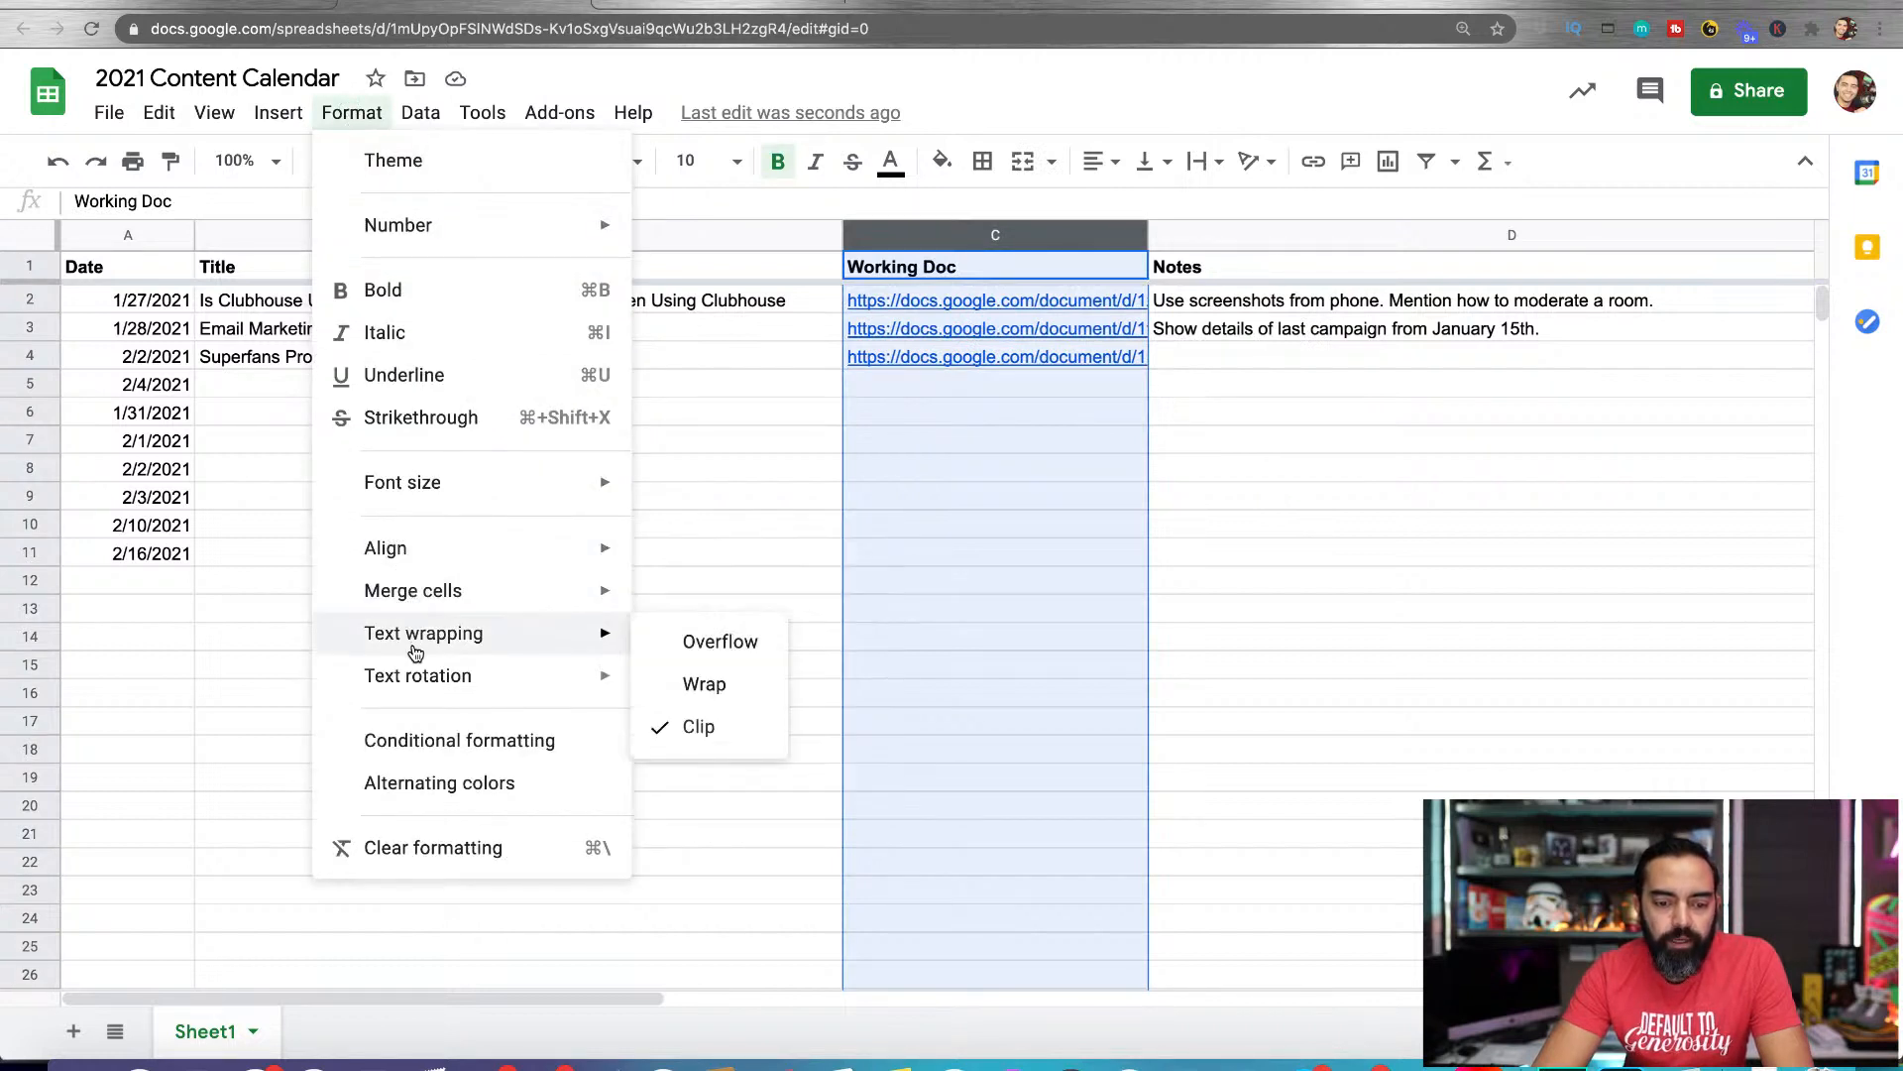
pyautogui.click(699, 731)
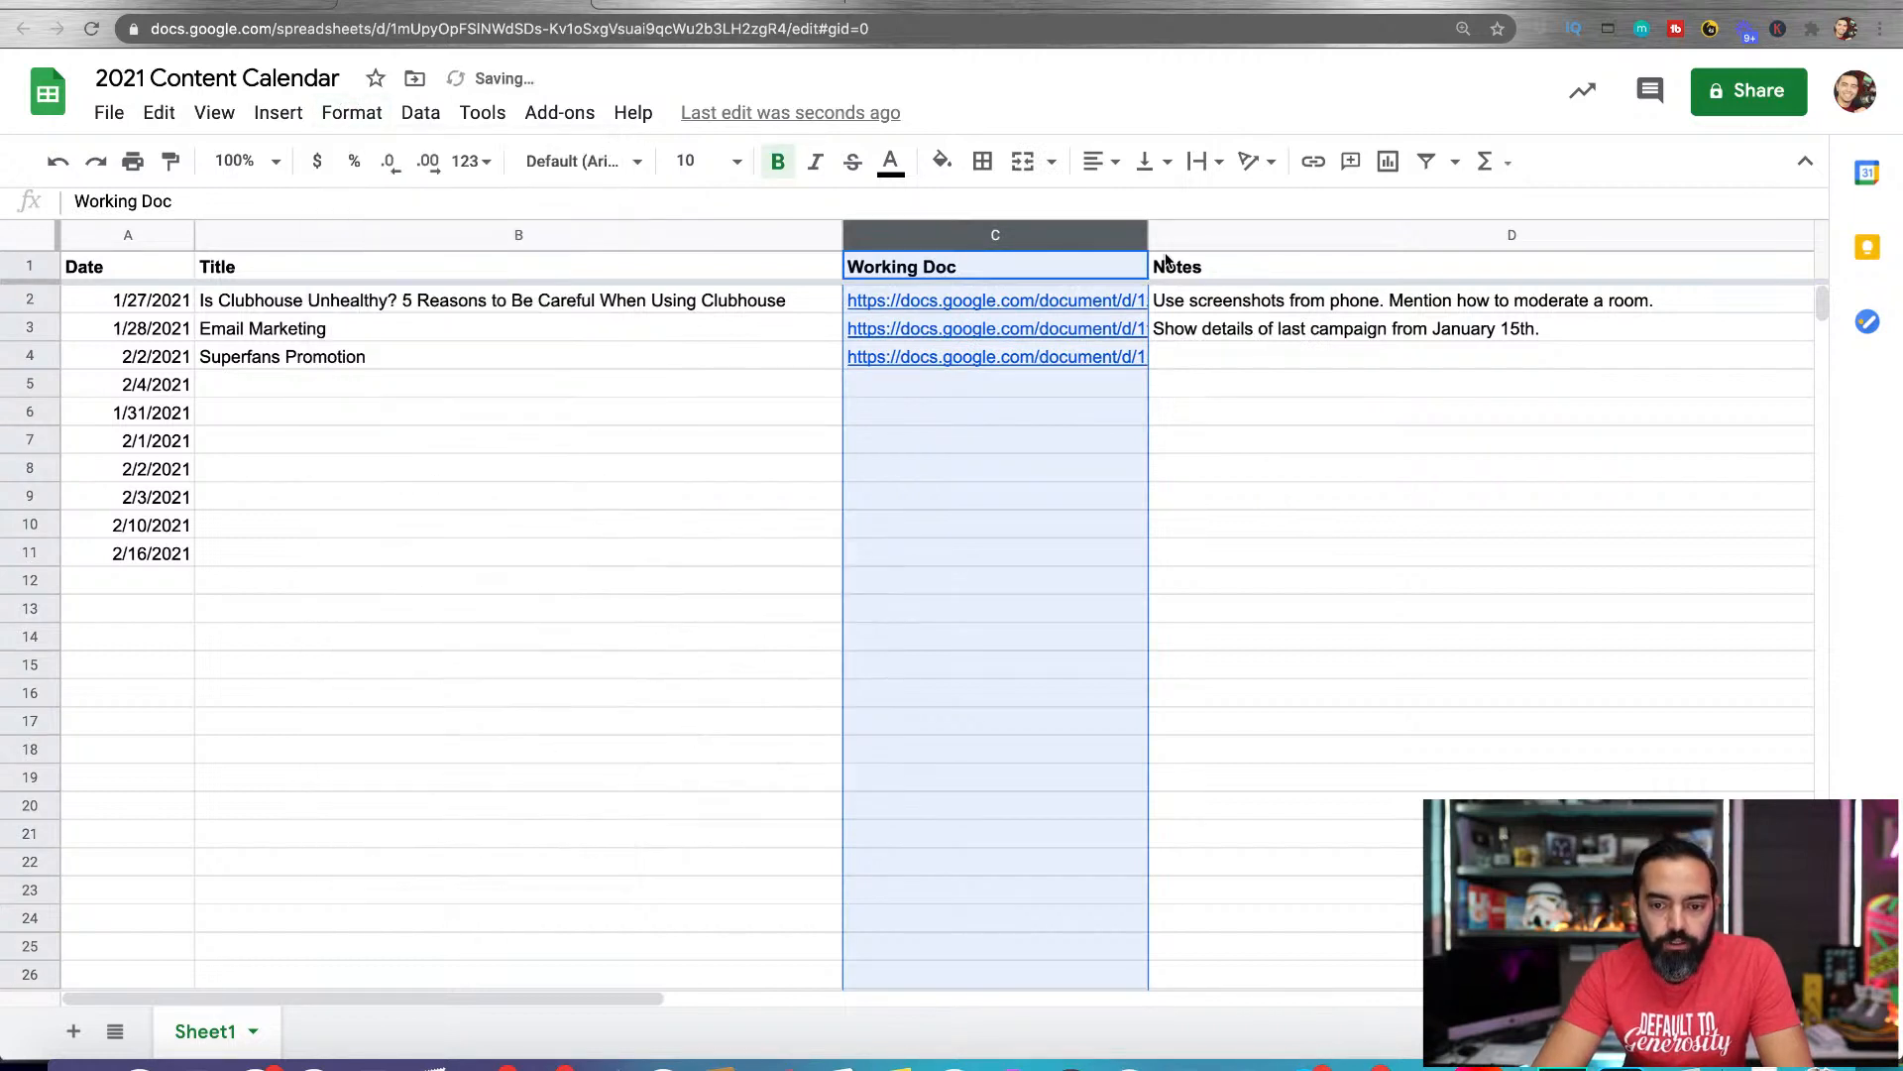
pyautogui.moveTo(1148, 238); pyautogui.dragTo(1041, 228)
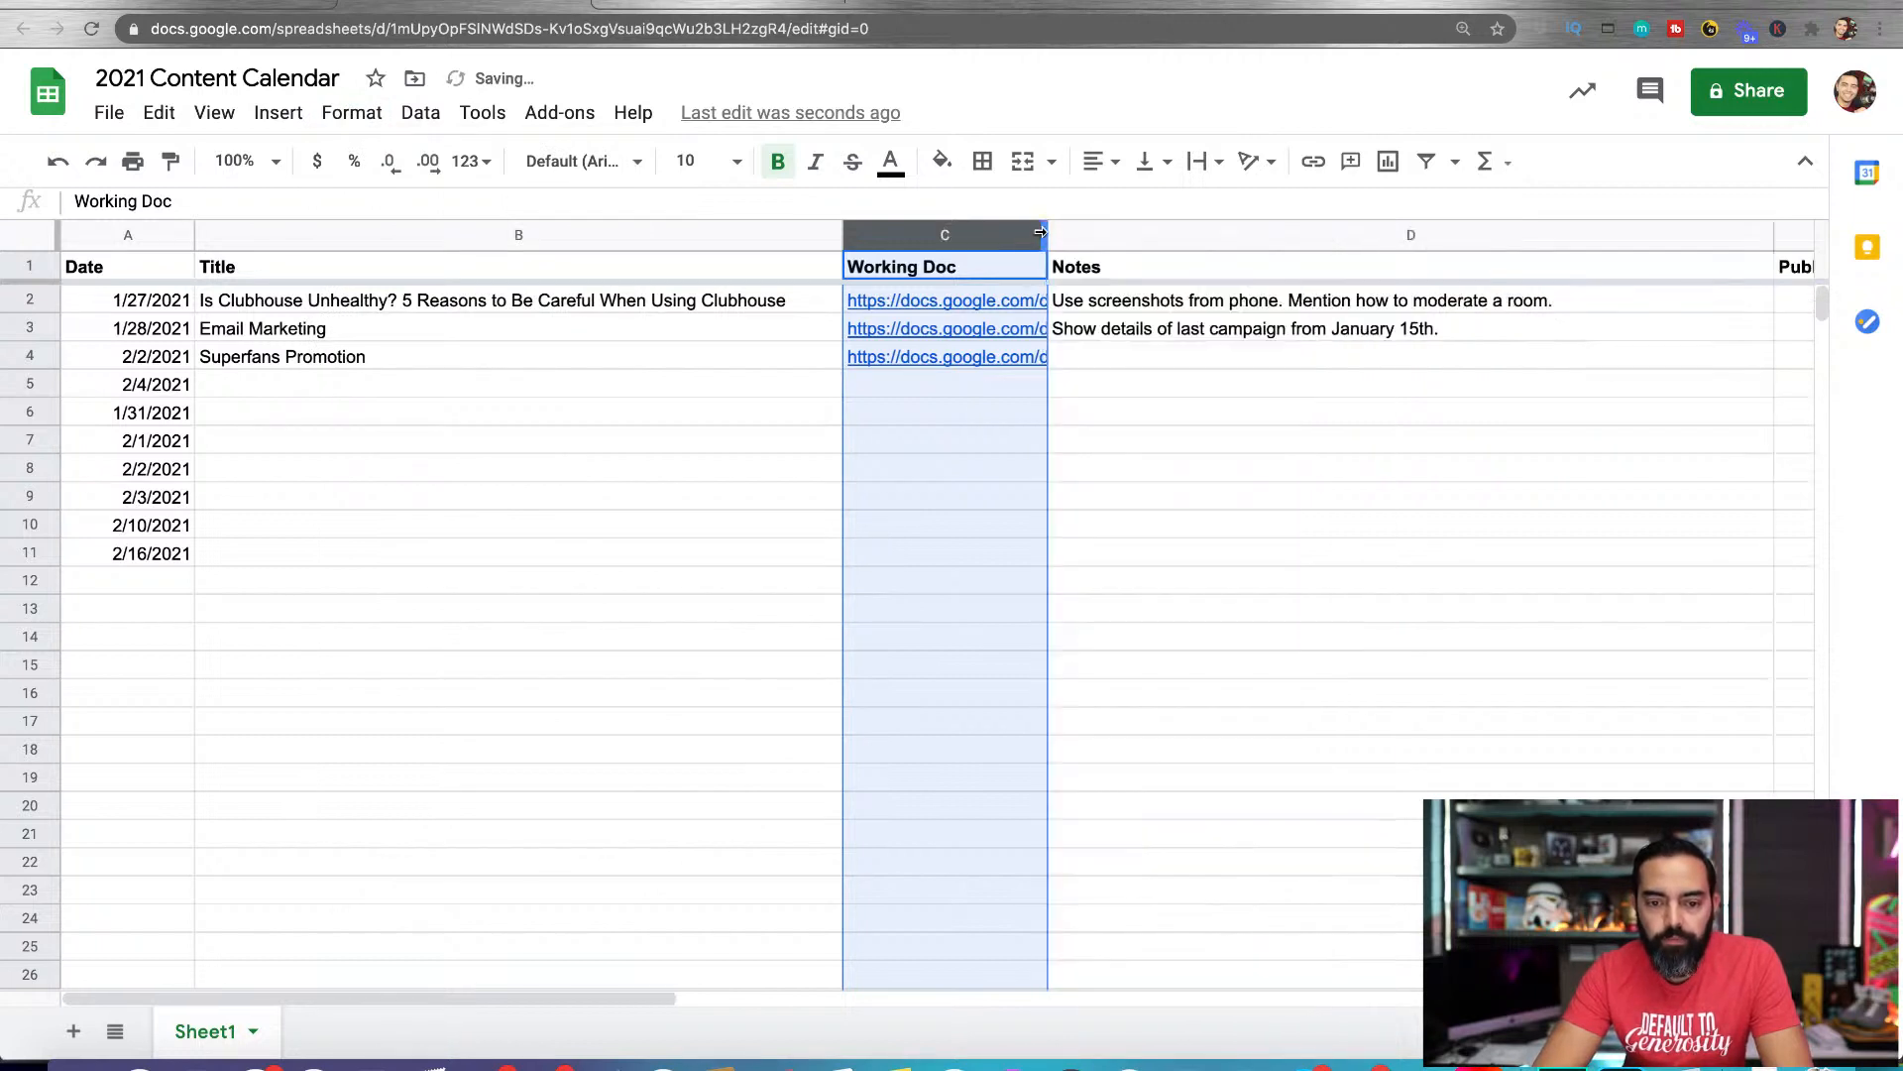
pyautogui.click(971, 421)
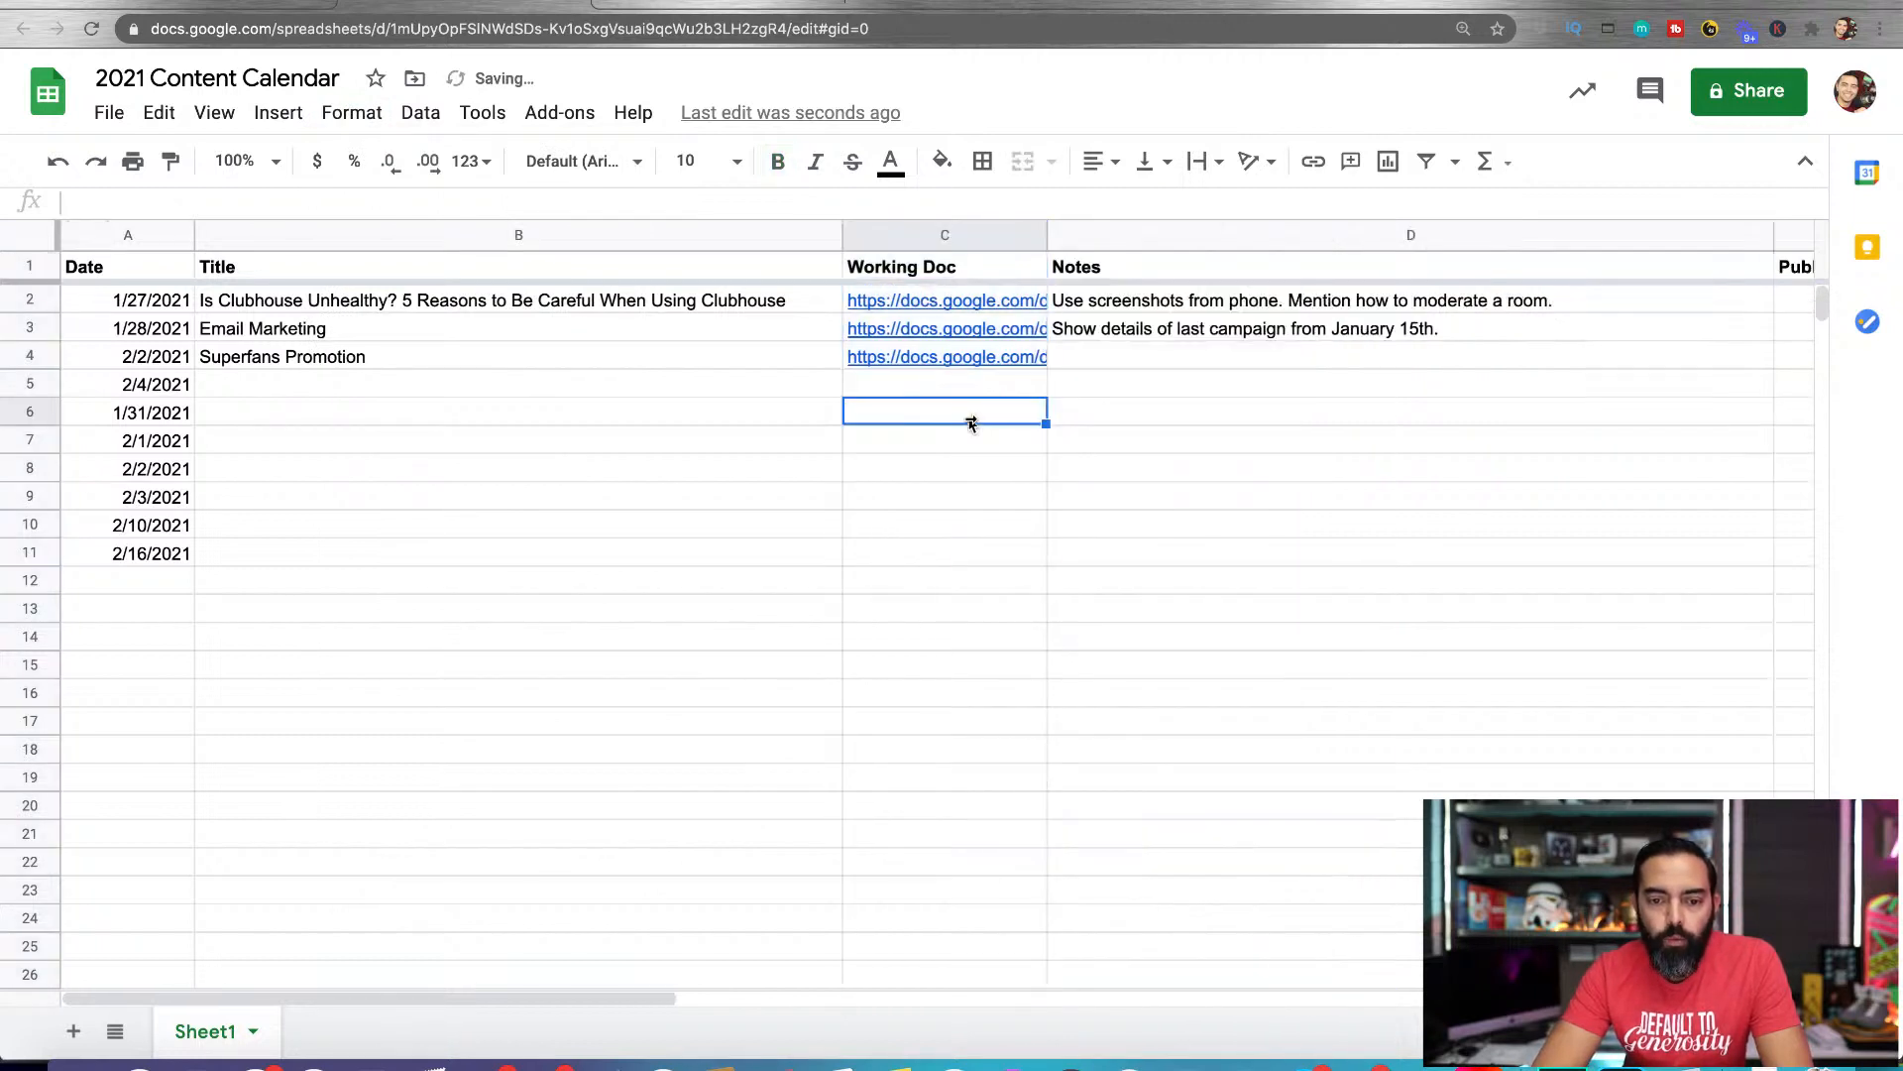
# Make a copy of the "1/28/2021 - Email Marketing" document named "2/4/2021" in the Blog Posts 2021 folder
pyautogui.click(706, 4)
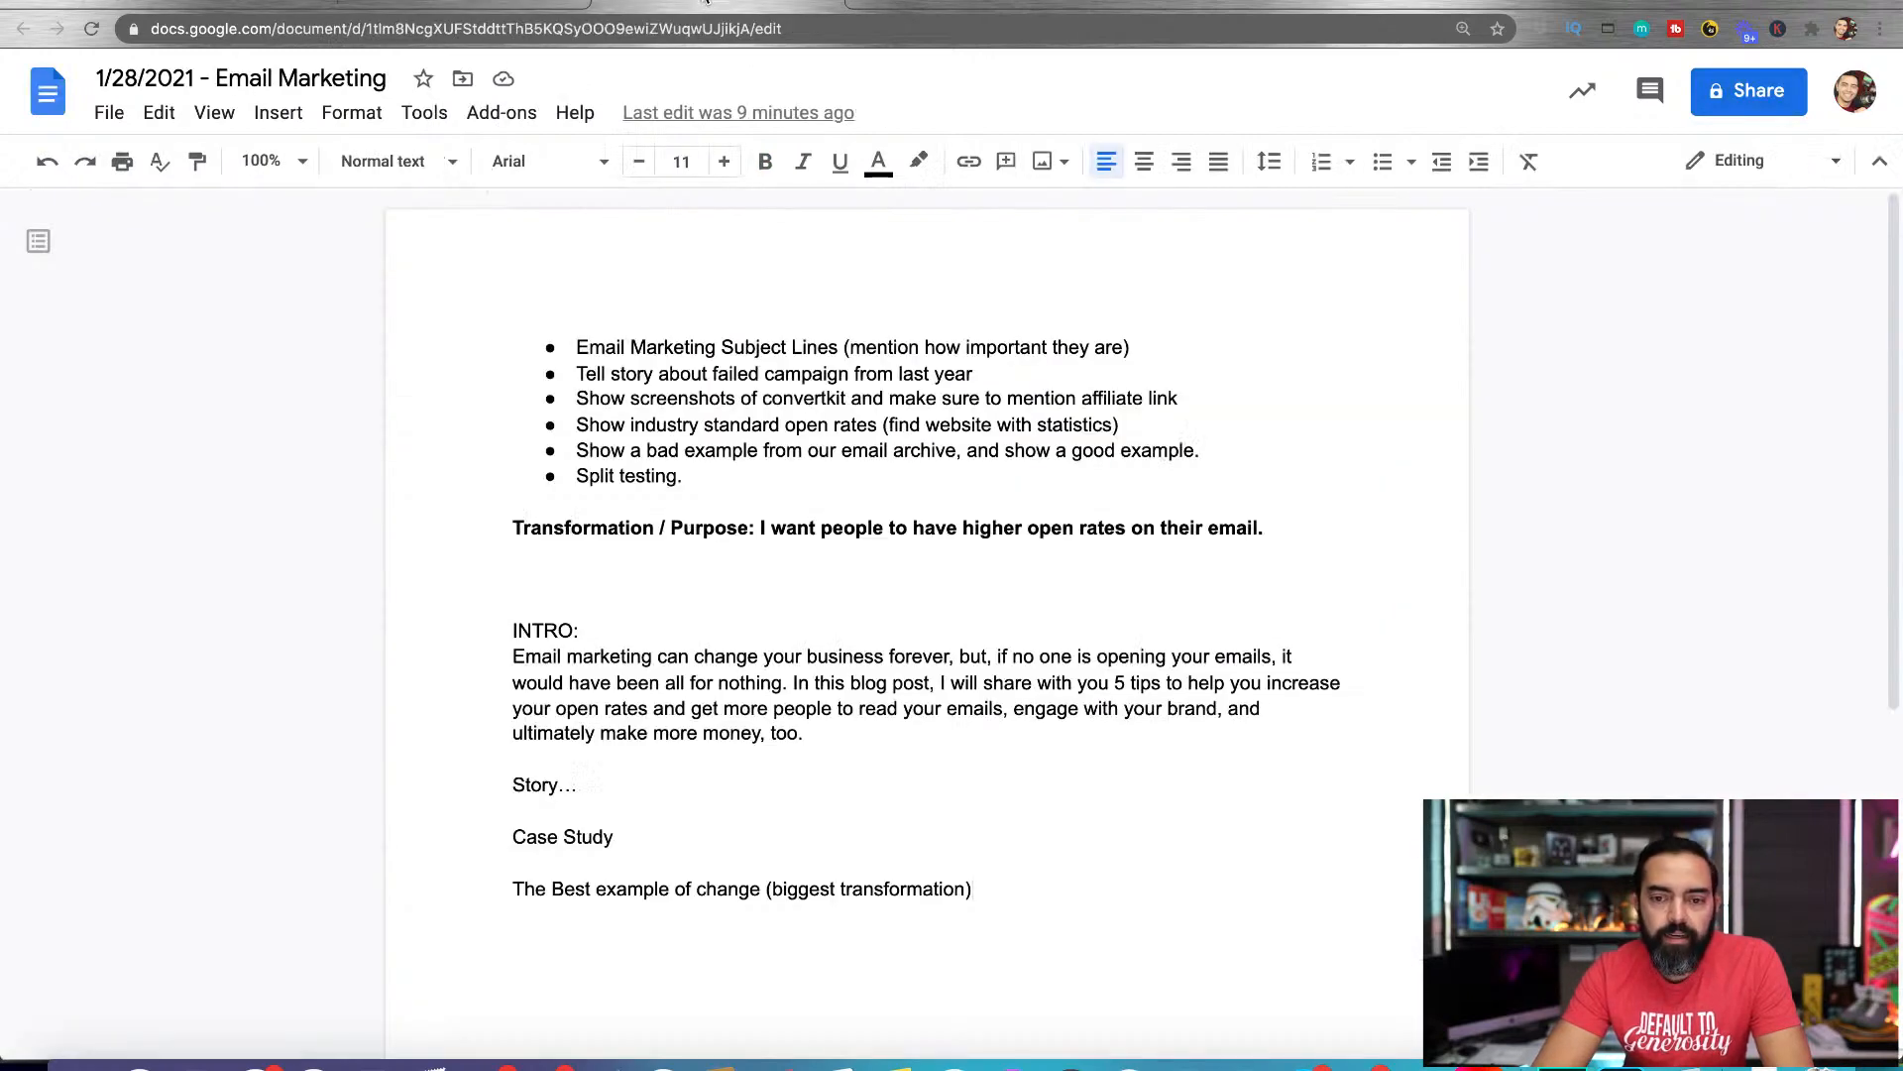
pyautogui.click(111, 114)
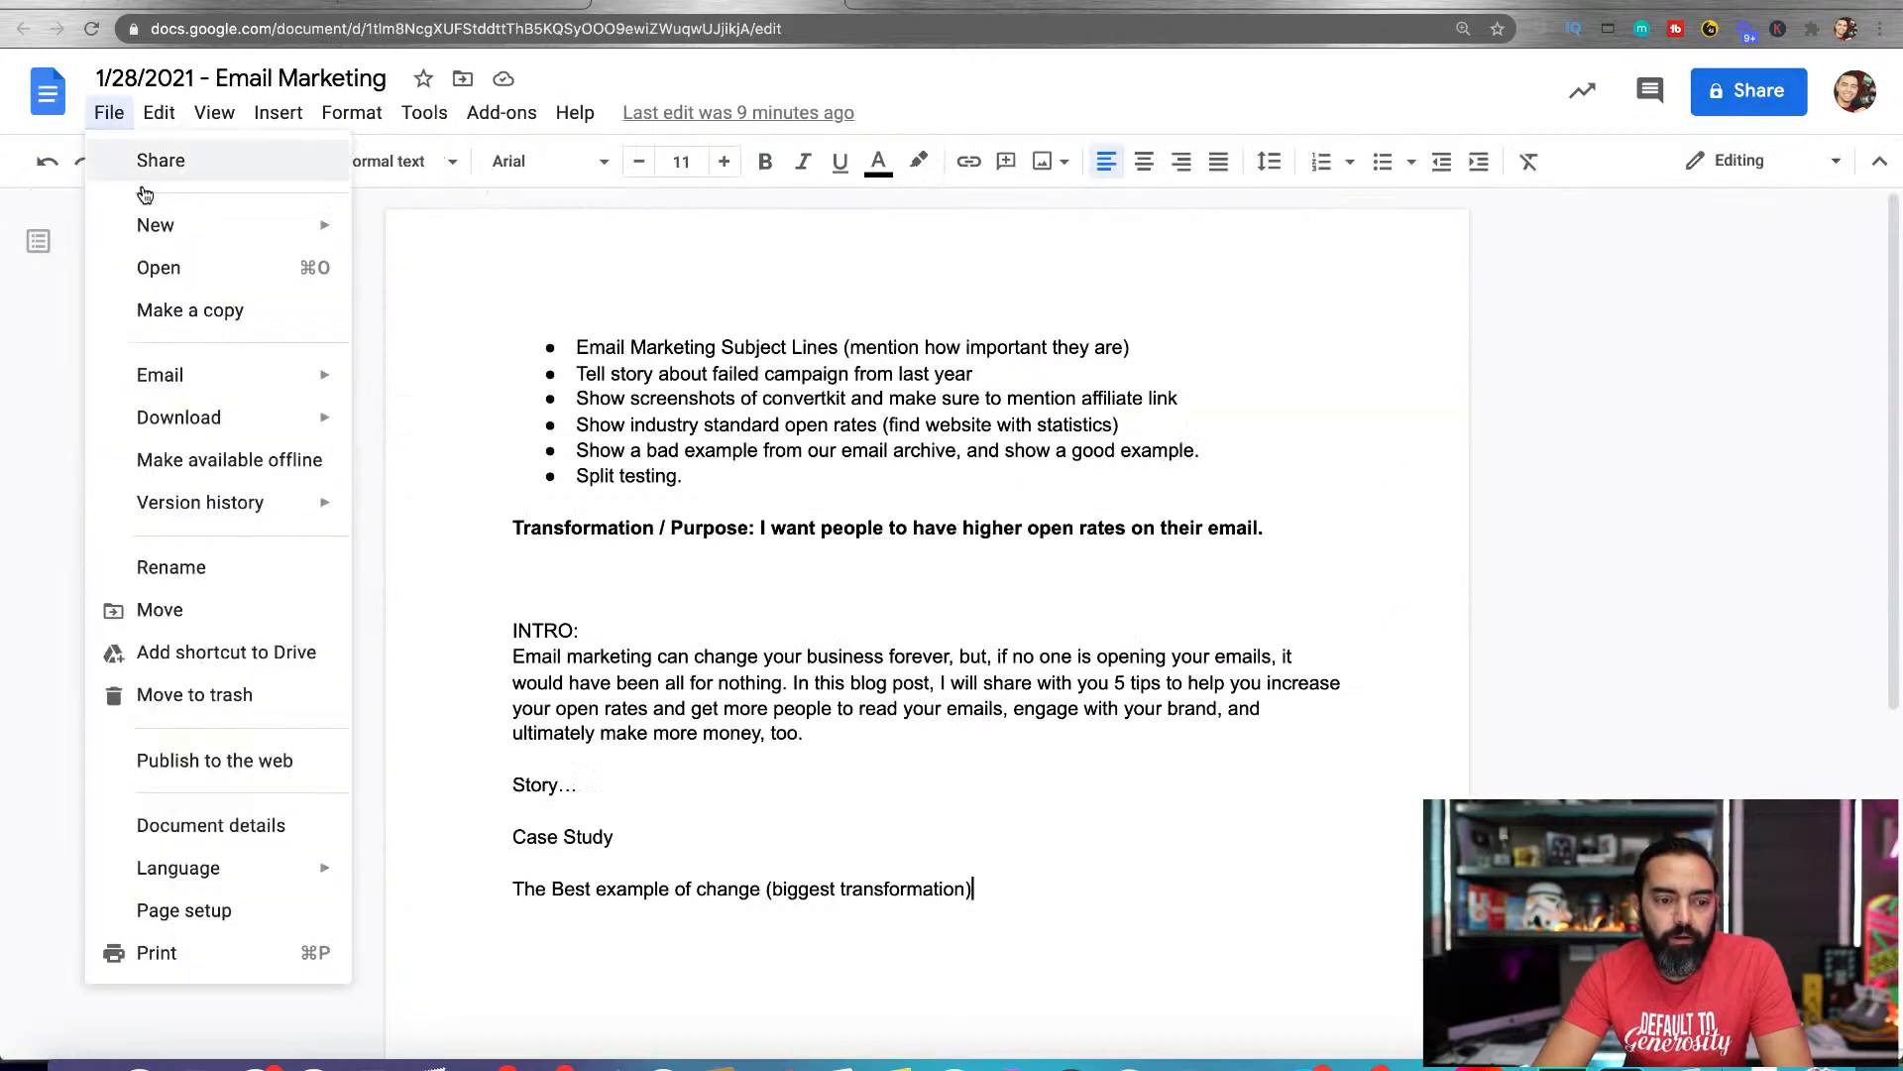
pyautogui.click(188, 311)
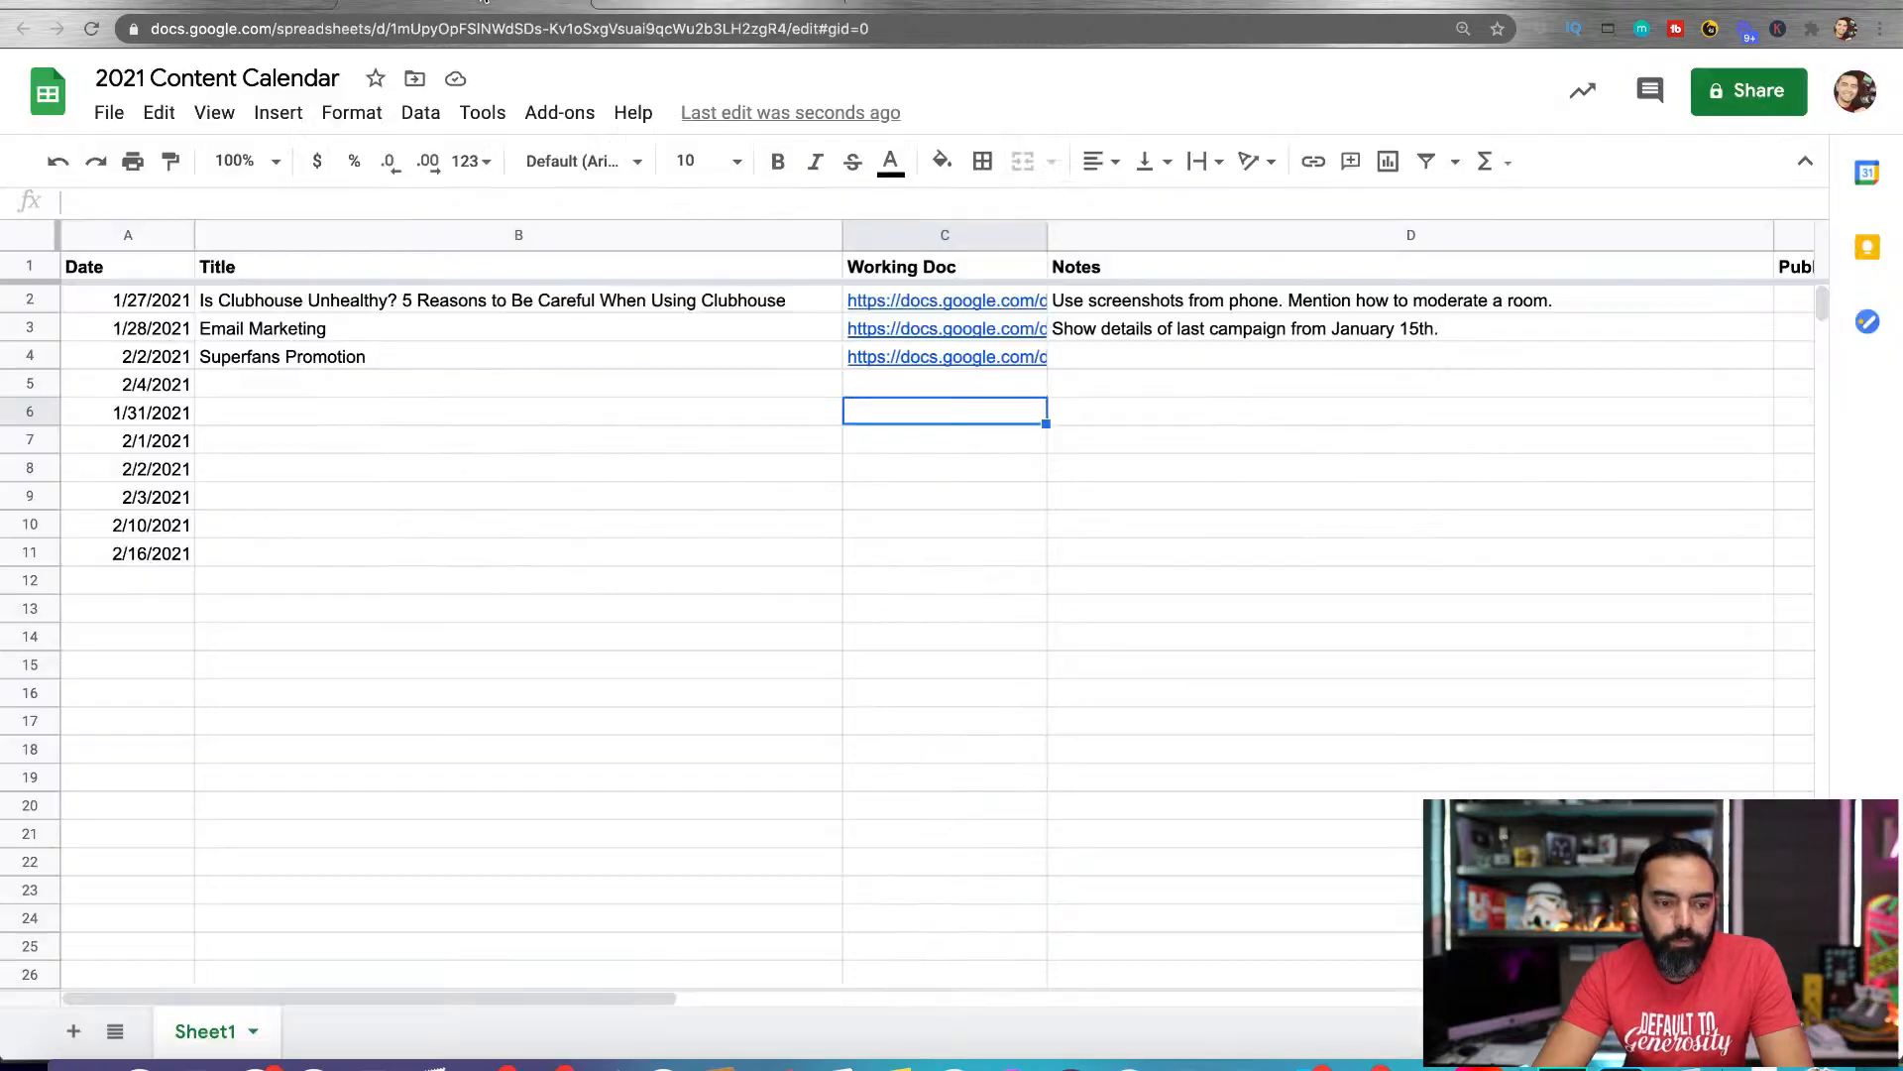
pyautogui.click(637, 12)
pyautogui.write('2')
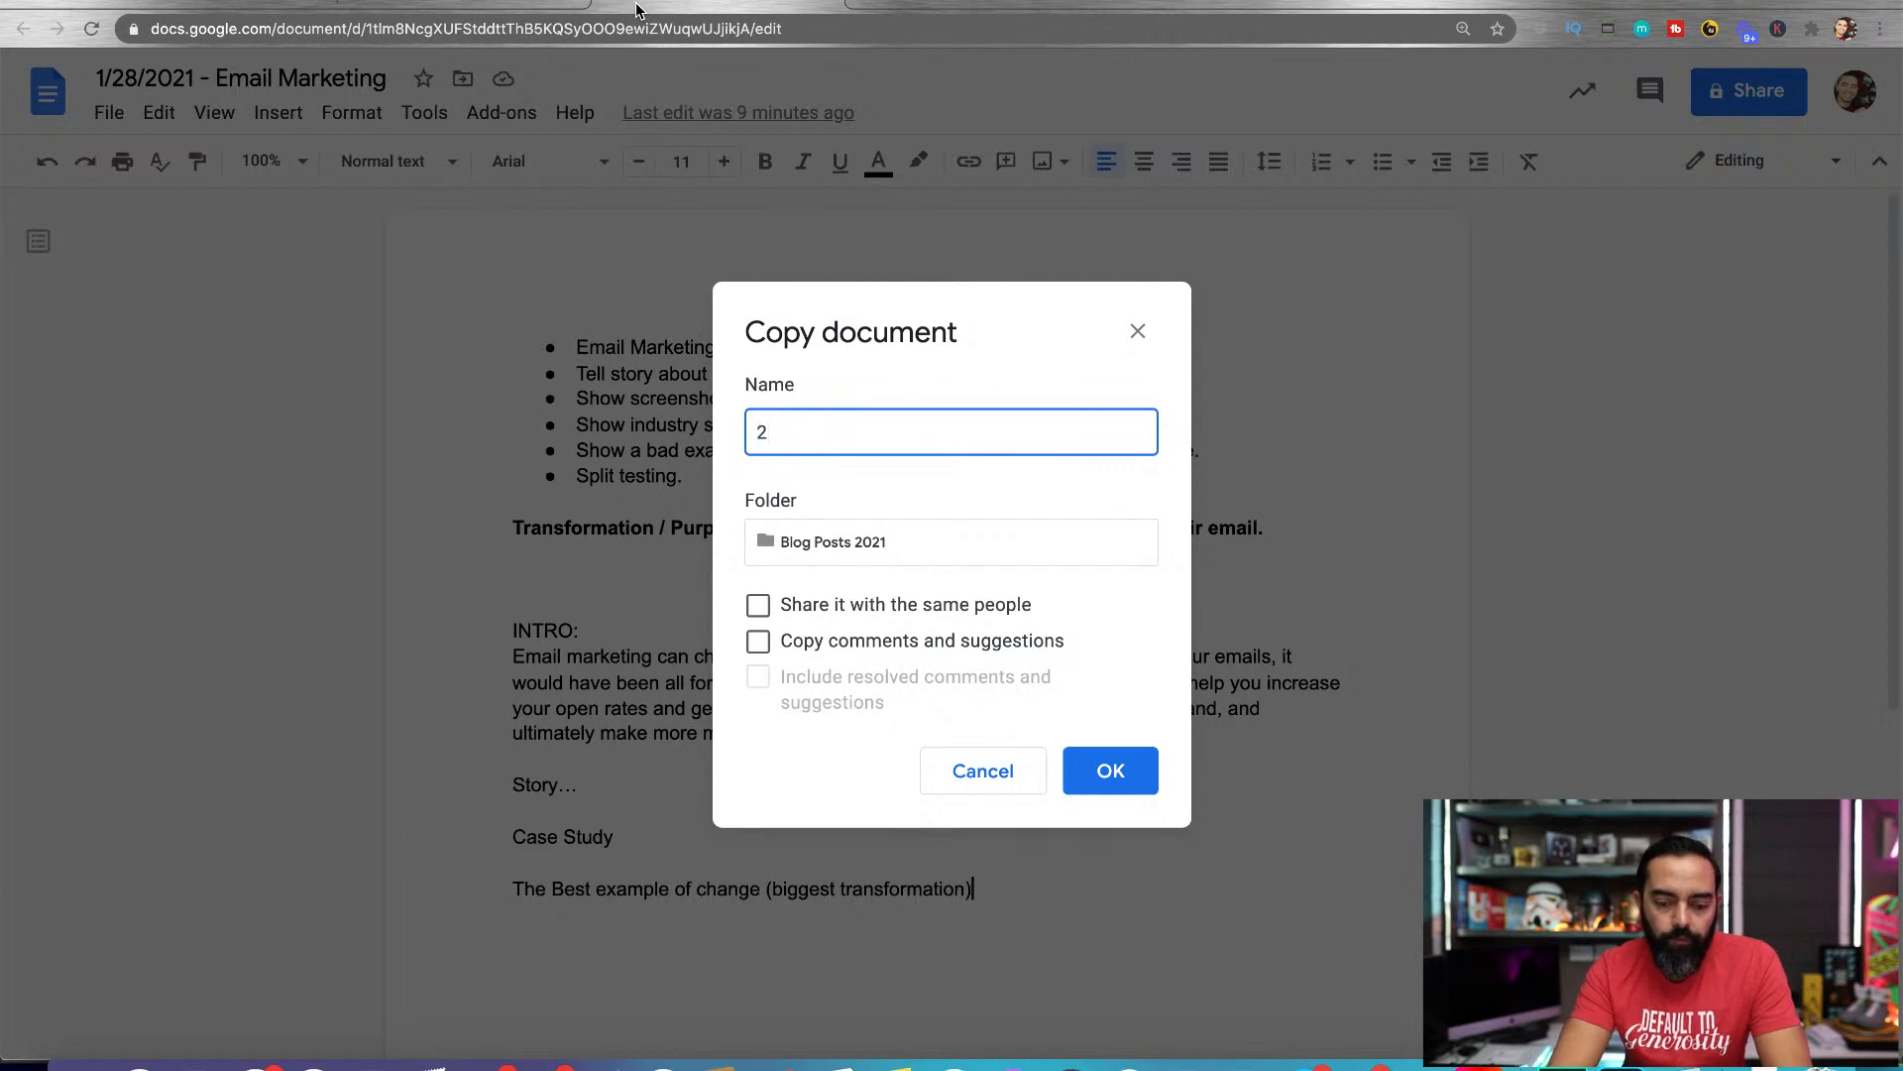
pyautogui.write('.44/2021')
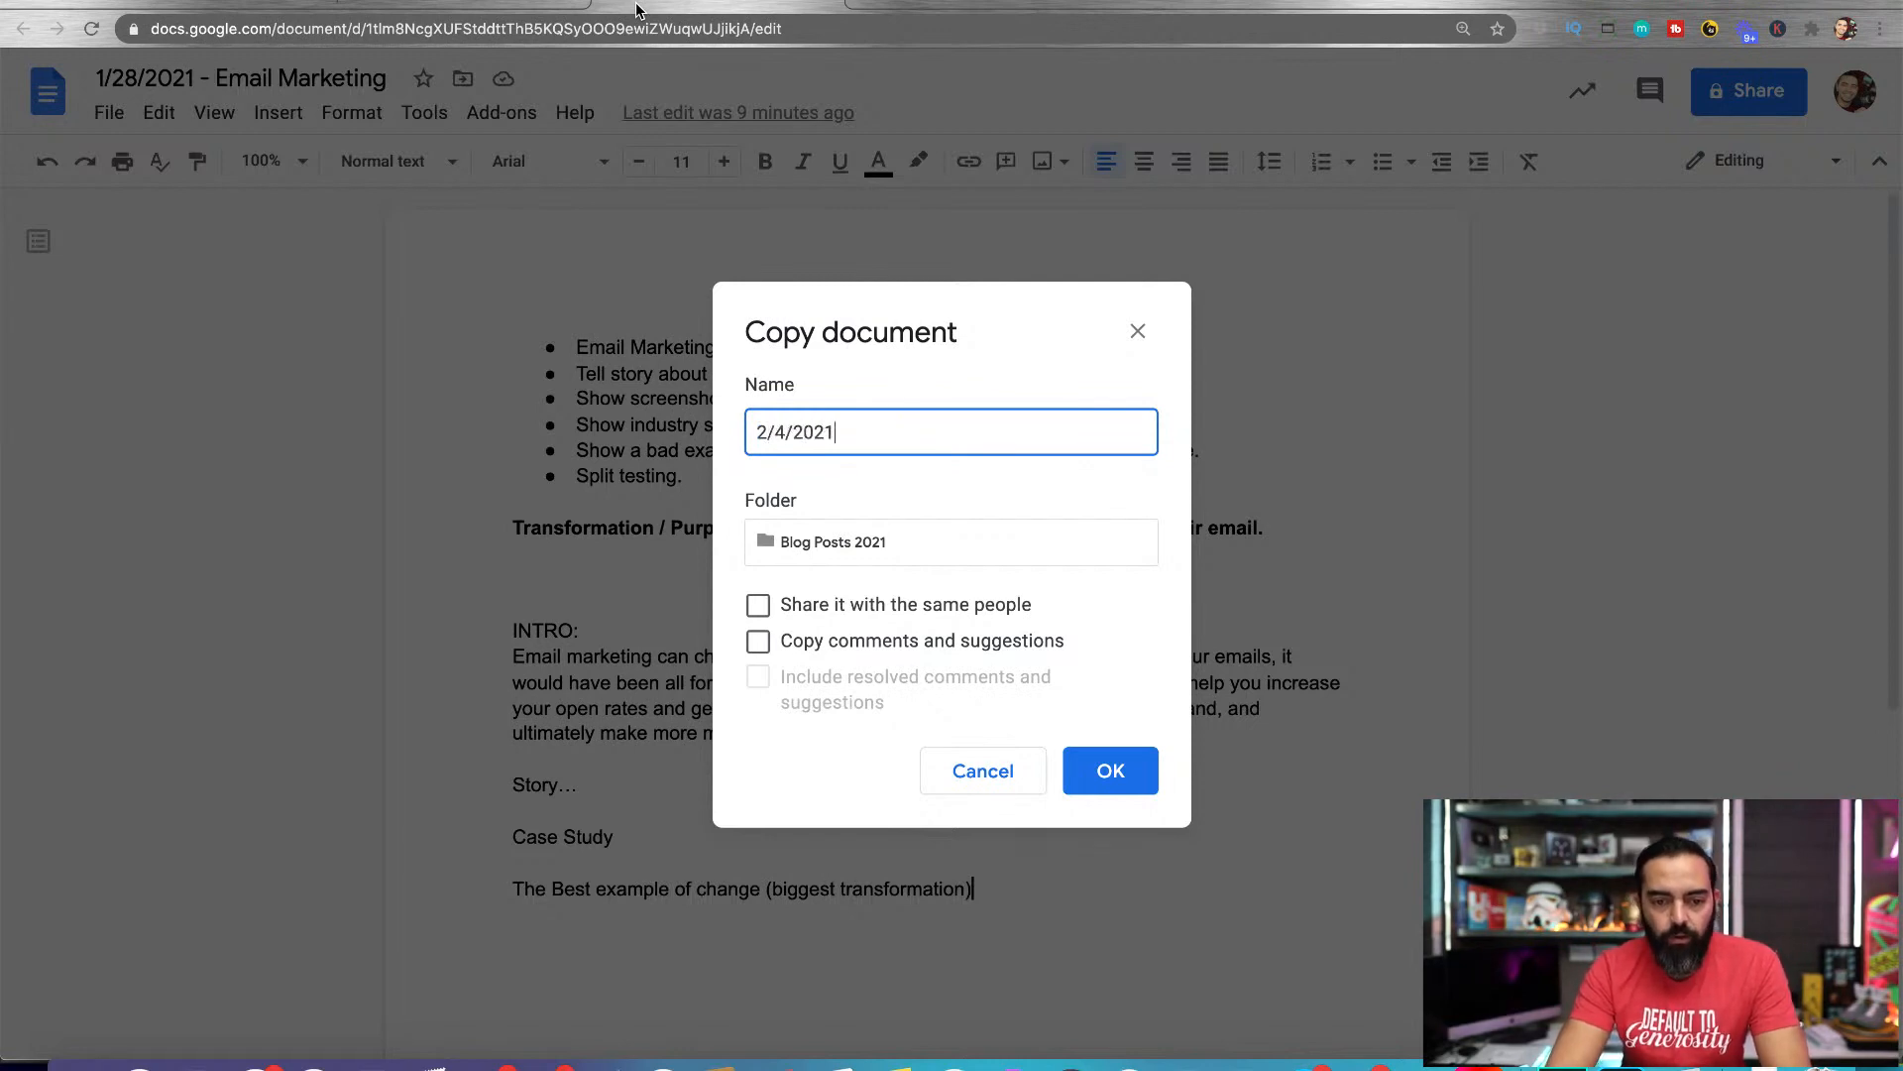
pyautogui.click(1110, 778)
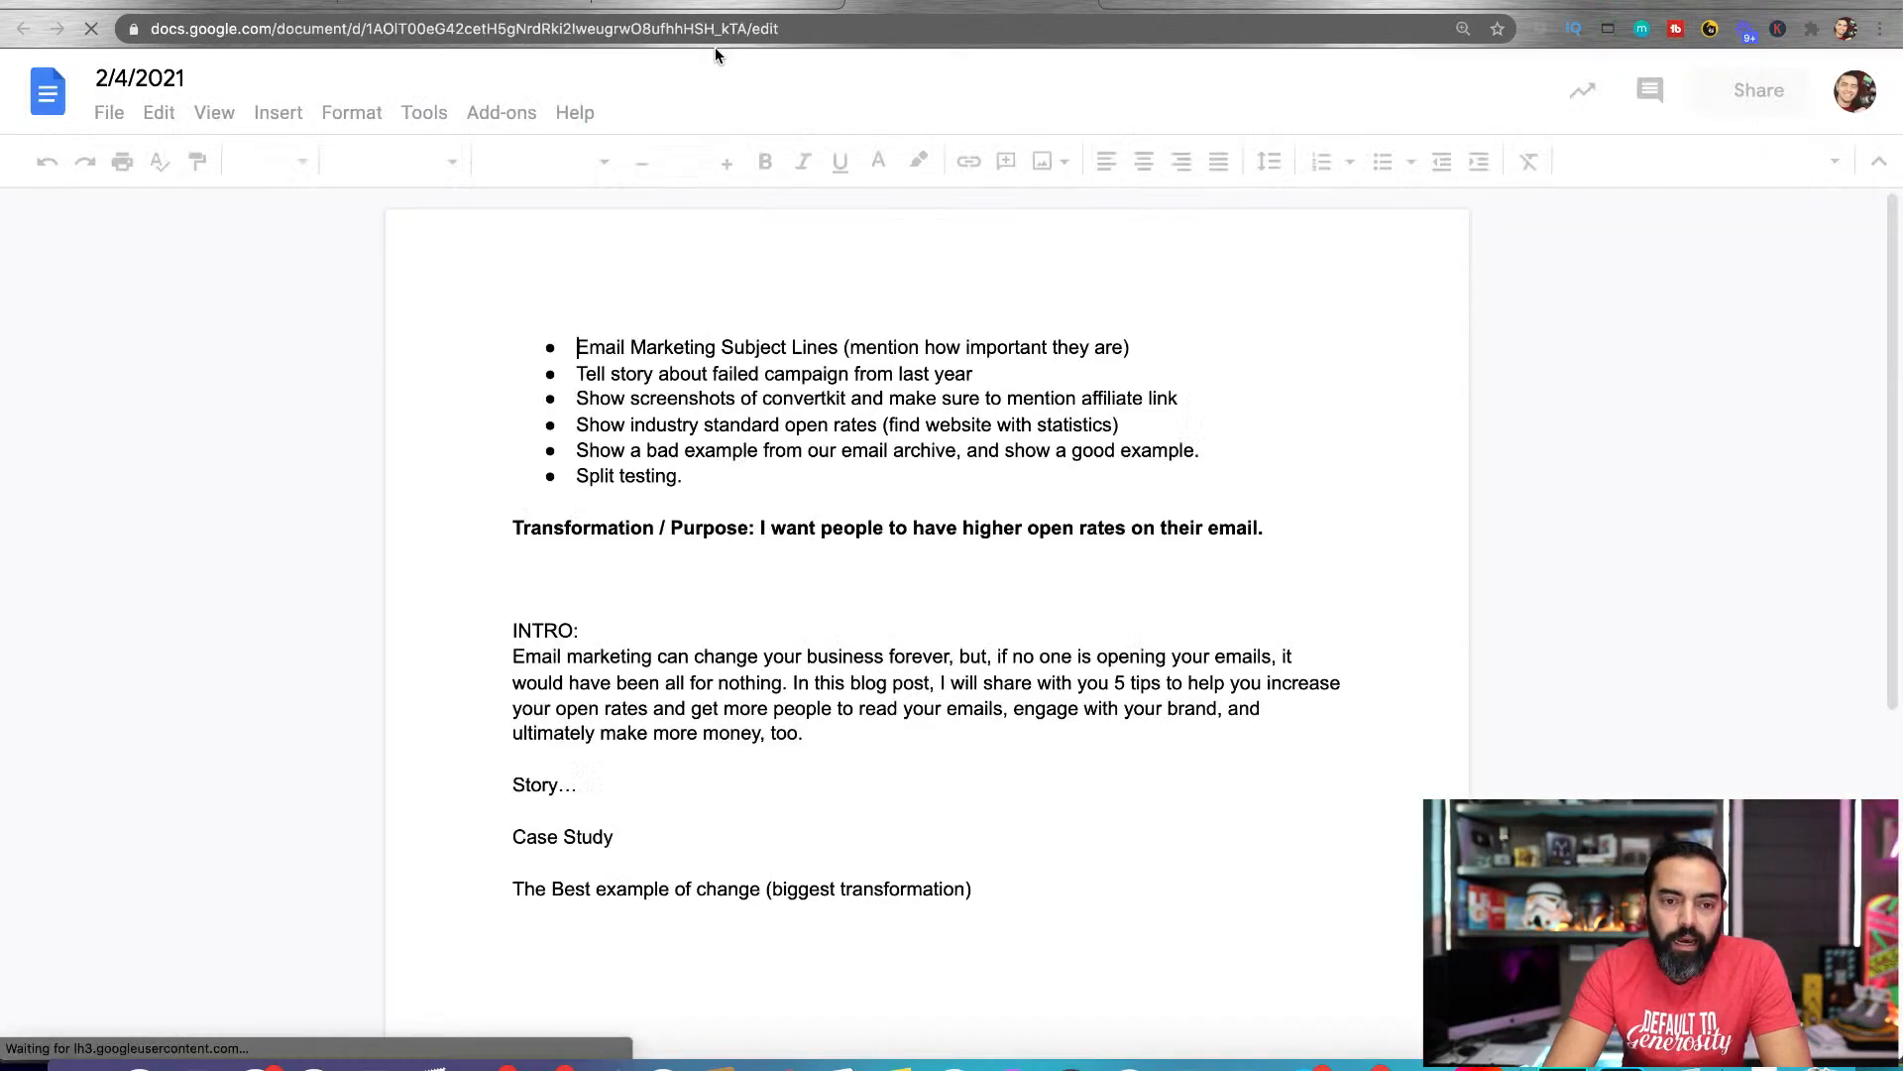
# Delete all the text in the copied 2/4/2021 document
pyautogui.click(720, 36)
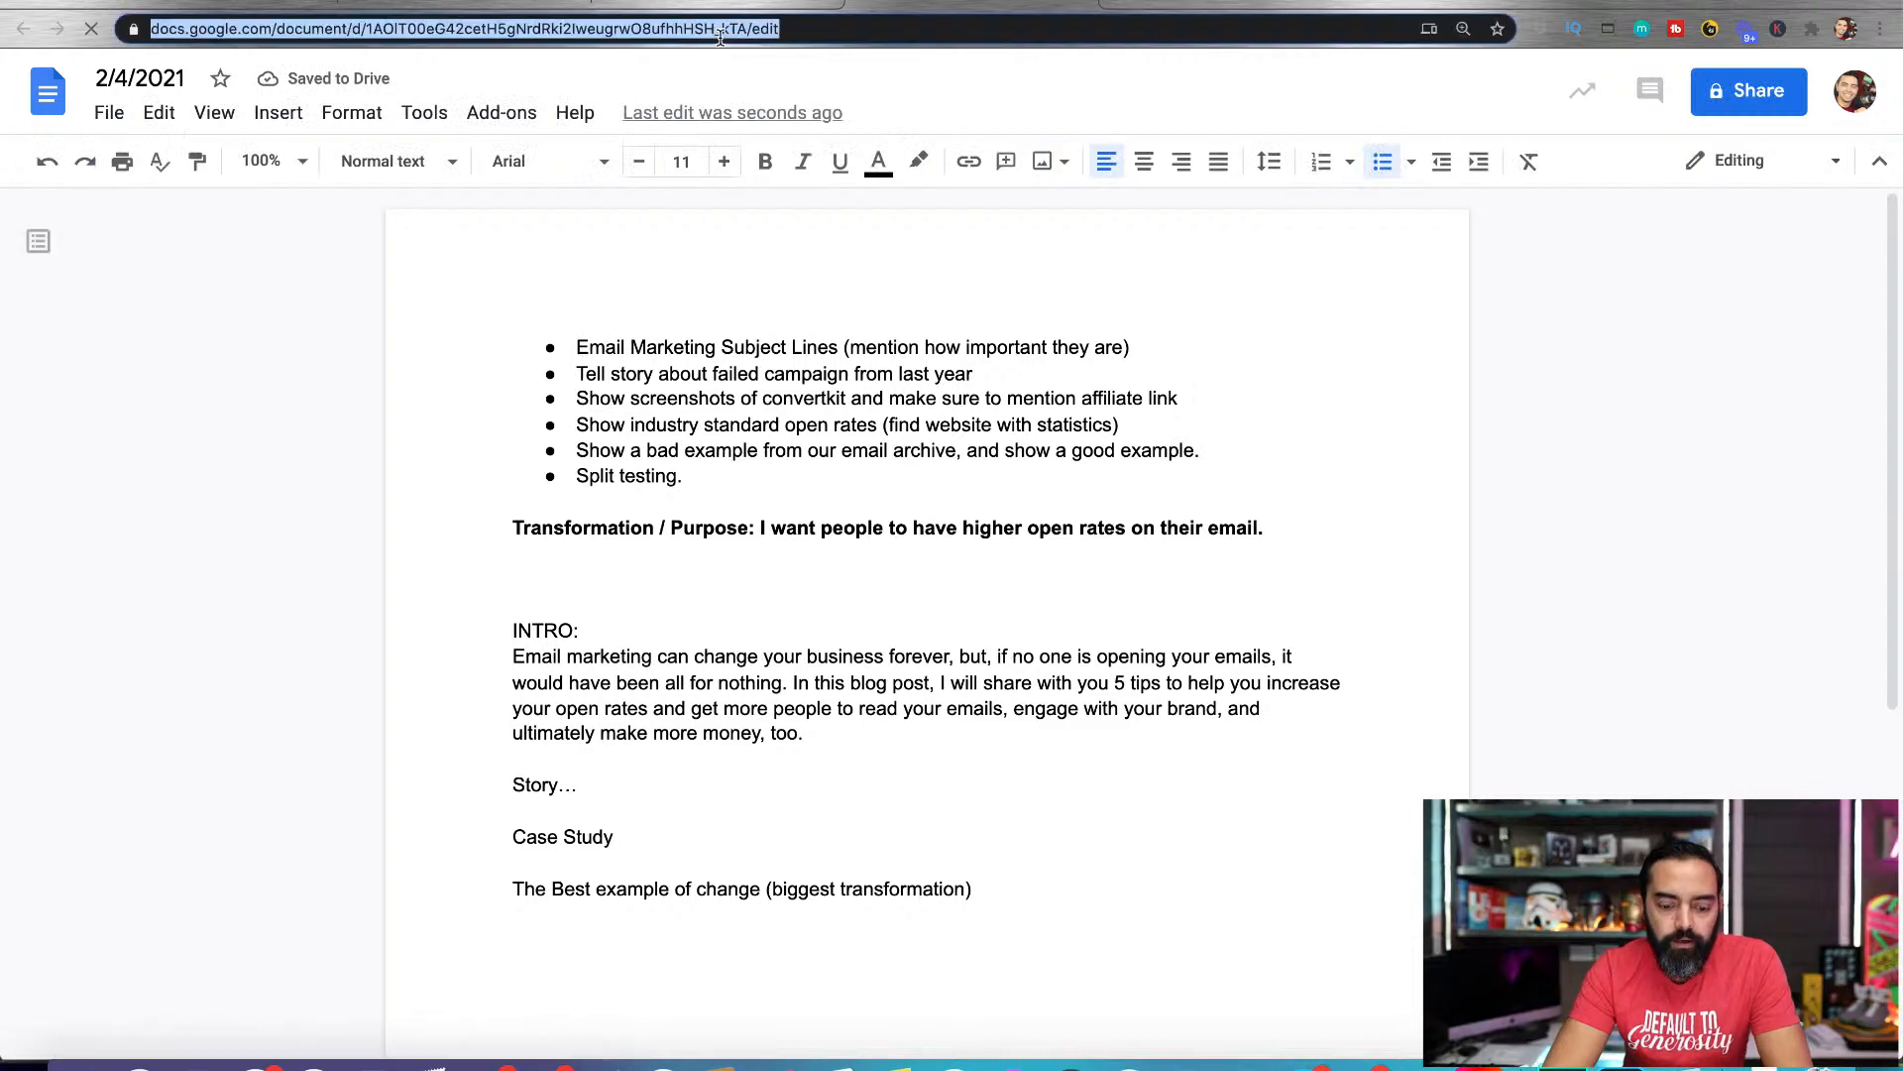
pyautogui.click(718, 501)
pyautogui.press('super+a')
pyautogui.press('BackSpace')
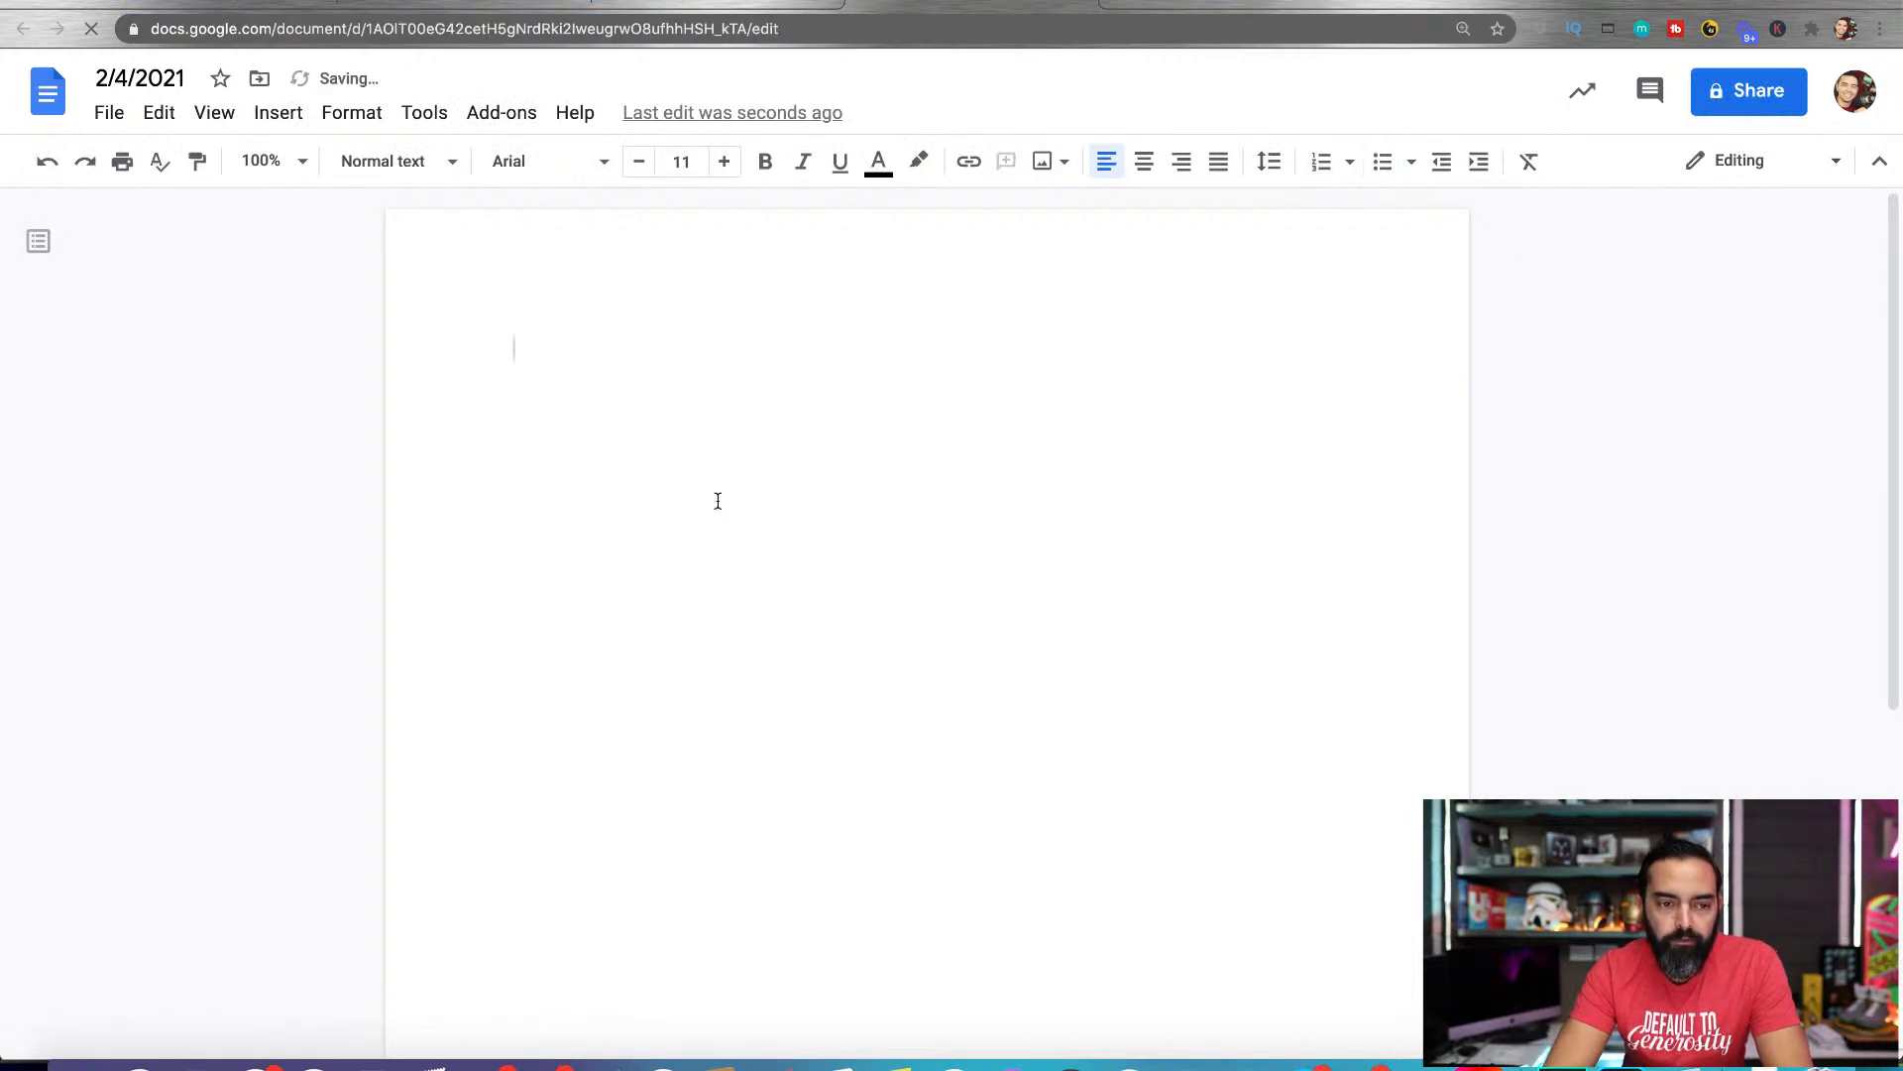
# Copy the 2/4/2021 document's link into the Working Doc cell of the 2/4/2021 row in the 2021 Content Calendar spreadsheet
pyautogui.click(643, 31)
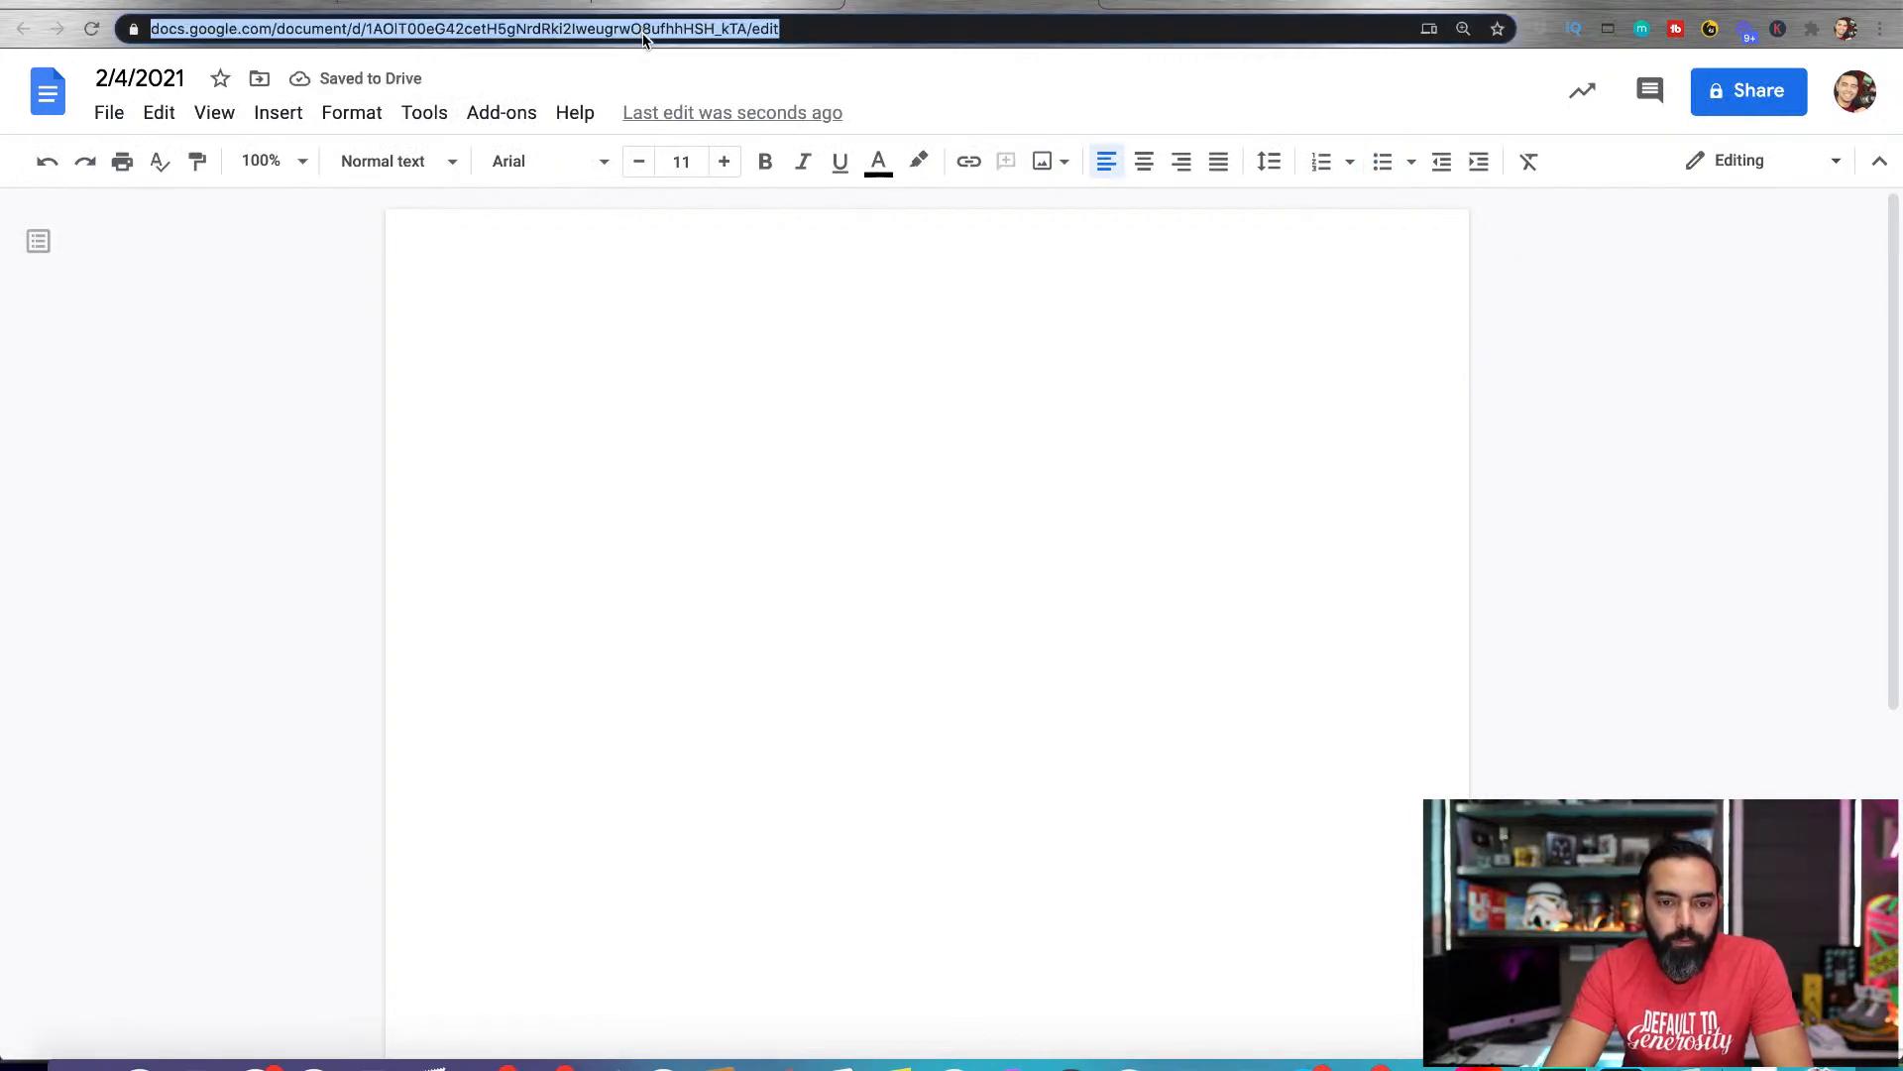
pyautogui.hotkey('ctrl', 'Tab')
pyautogui.doubleClick(881, 381)
pyautogui.press('Return')
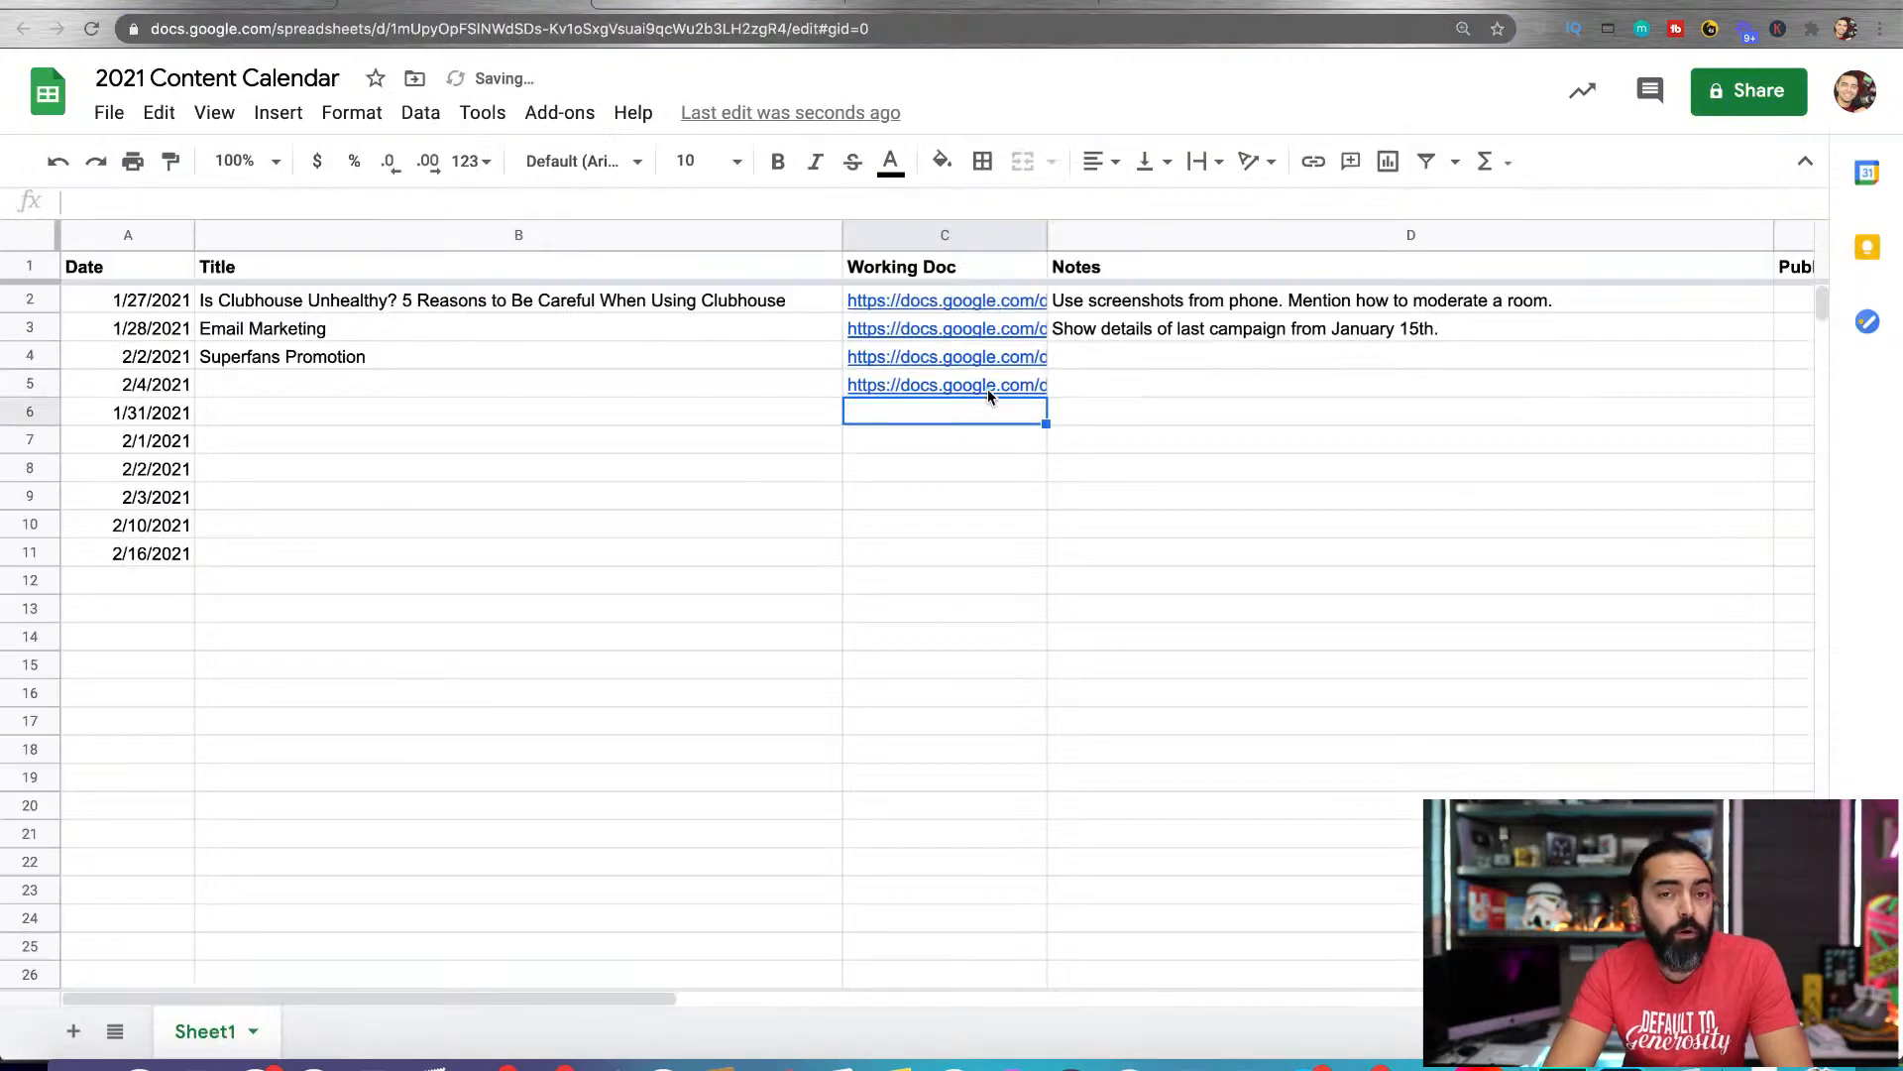
# Enter "Live Streaming on YouTube" as the title for the 2/4/2021 row
pyautogui.doubleClick(491, 377)
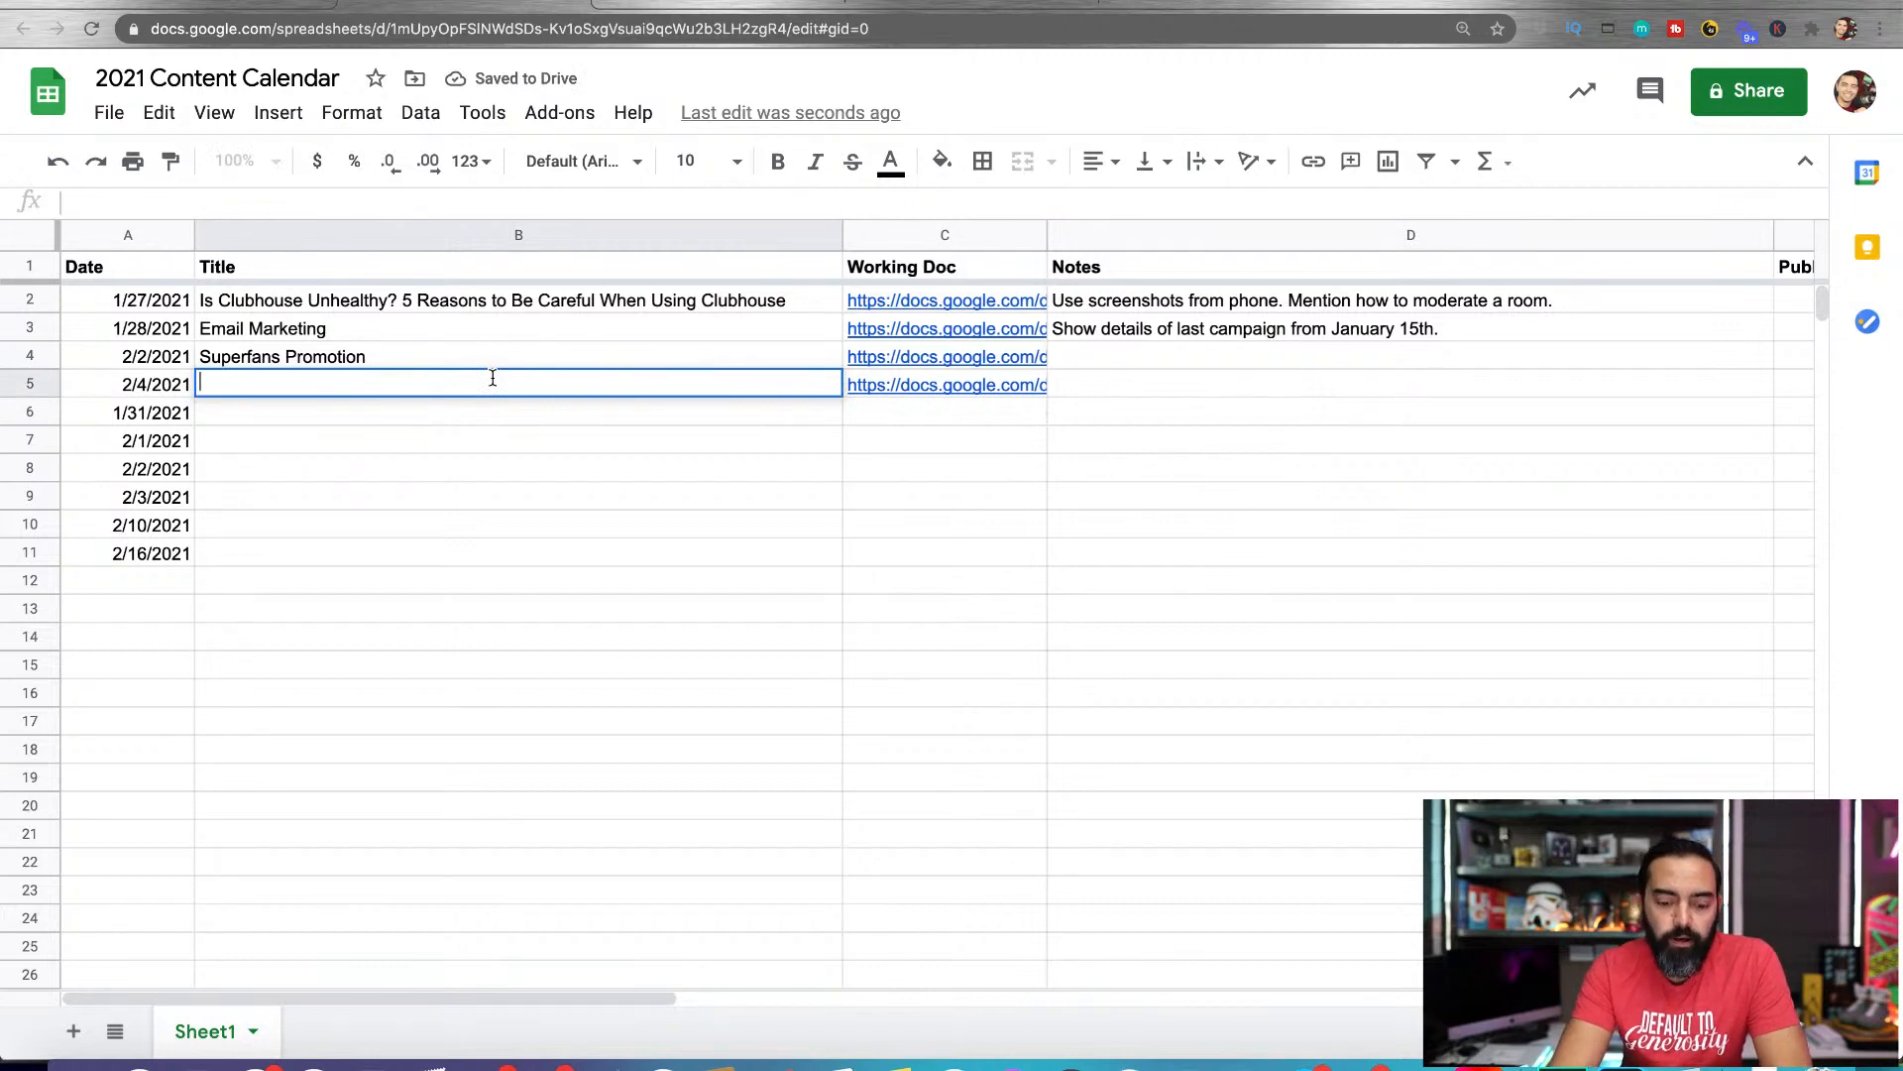
pyautogui.write('Live Streaming on YouTube')
pyautogui.press('Return')
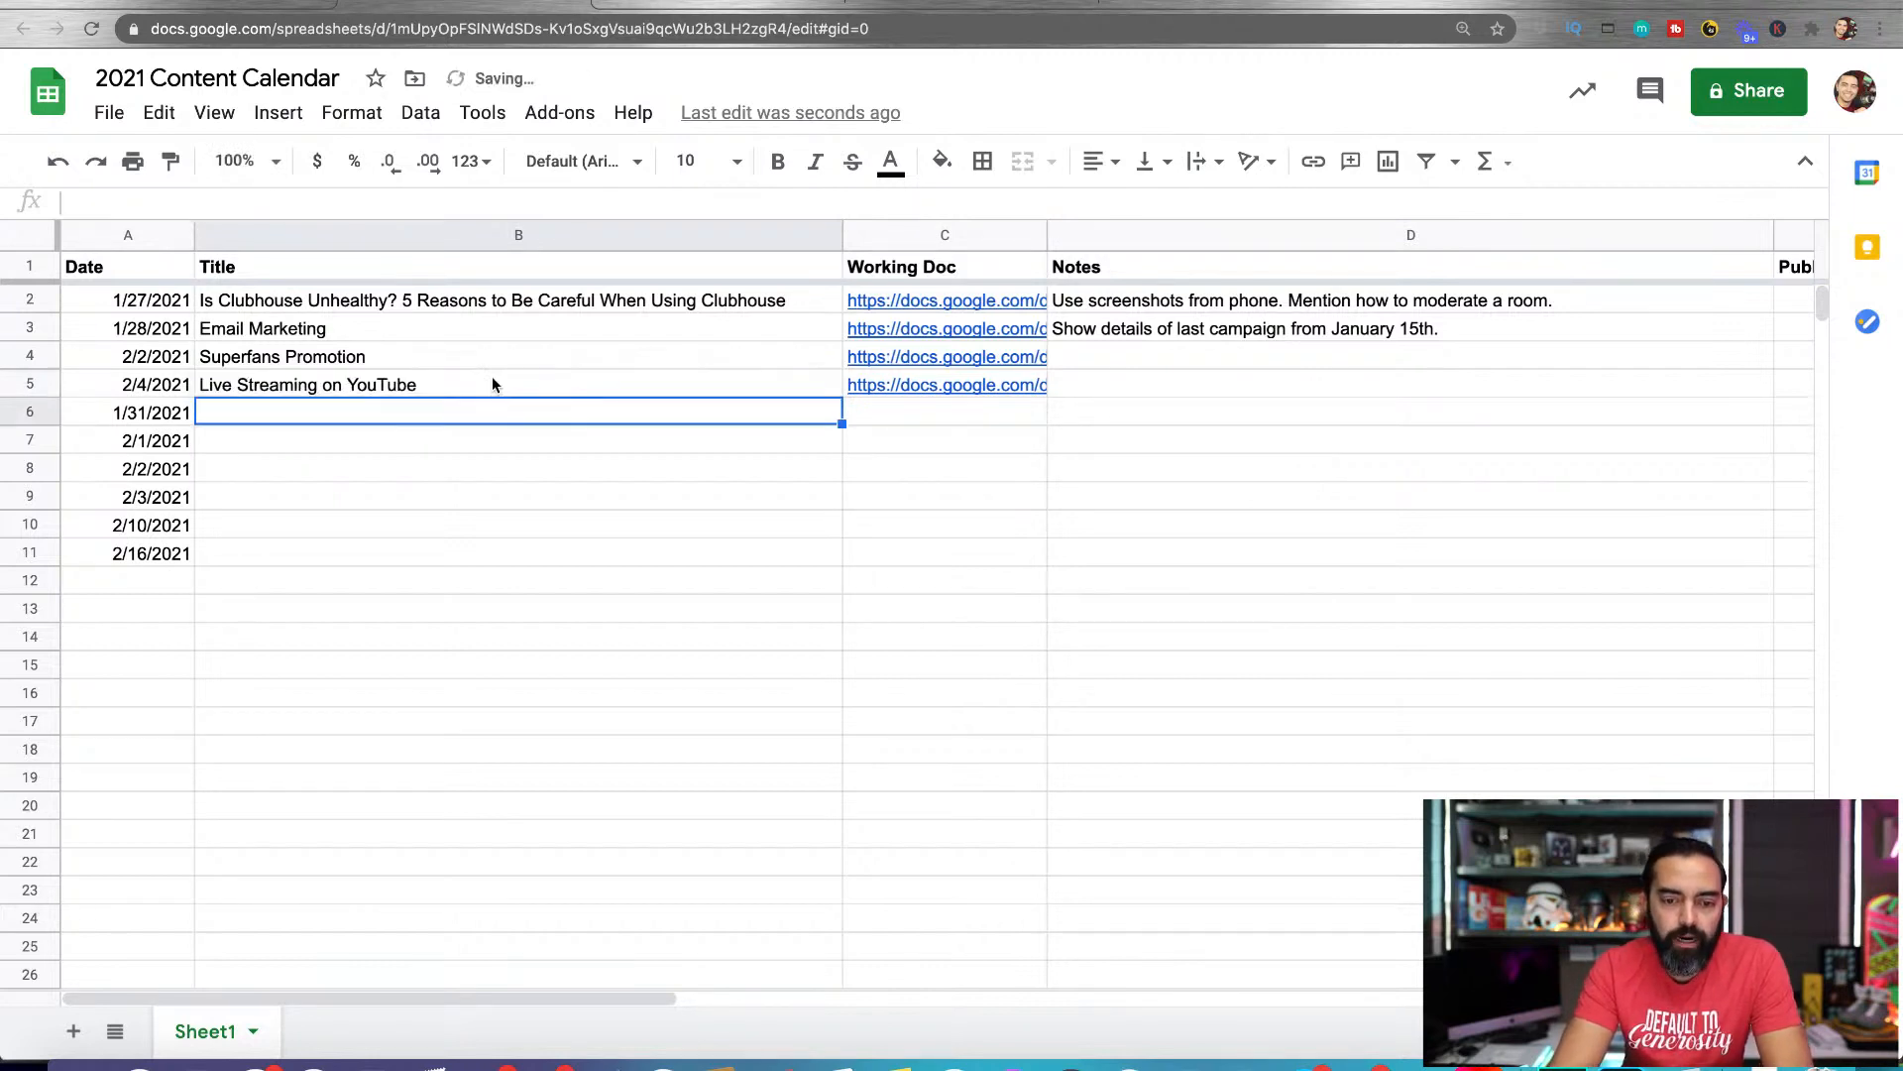
# Open the working document linked in the 2/4/2021 row and rename it "2/4/2021 - Live Streaming on YouTube"
pyautogui.click(901, 386)
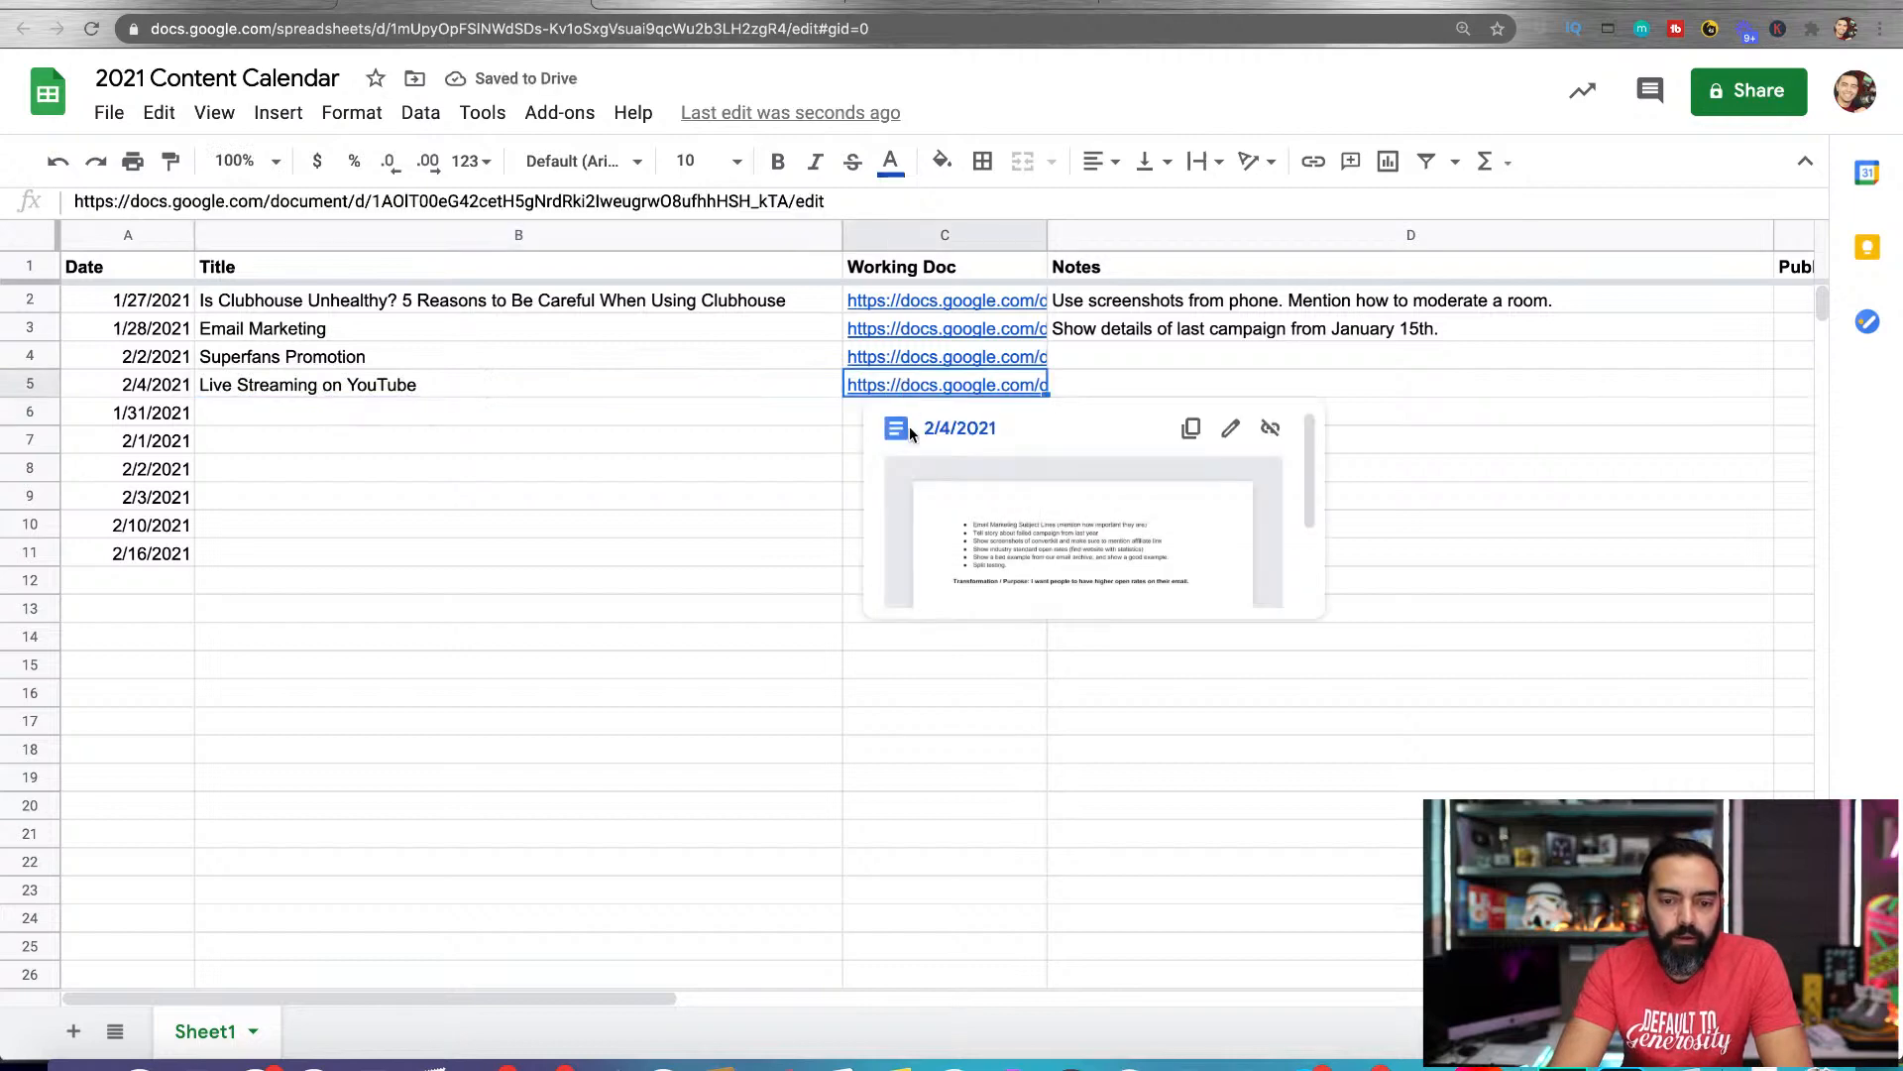
pyautogui.click(938, 425)
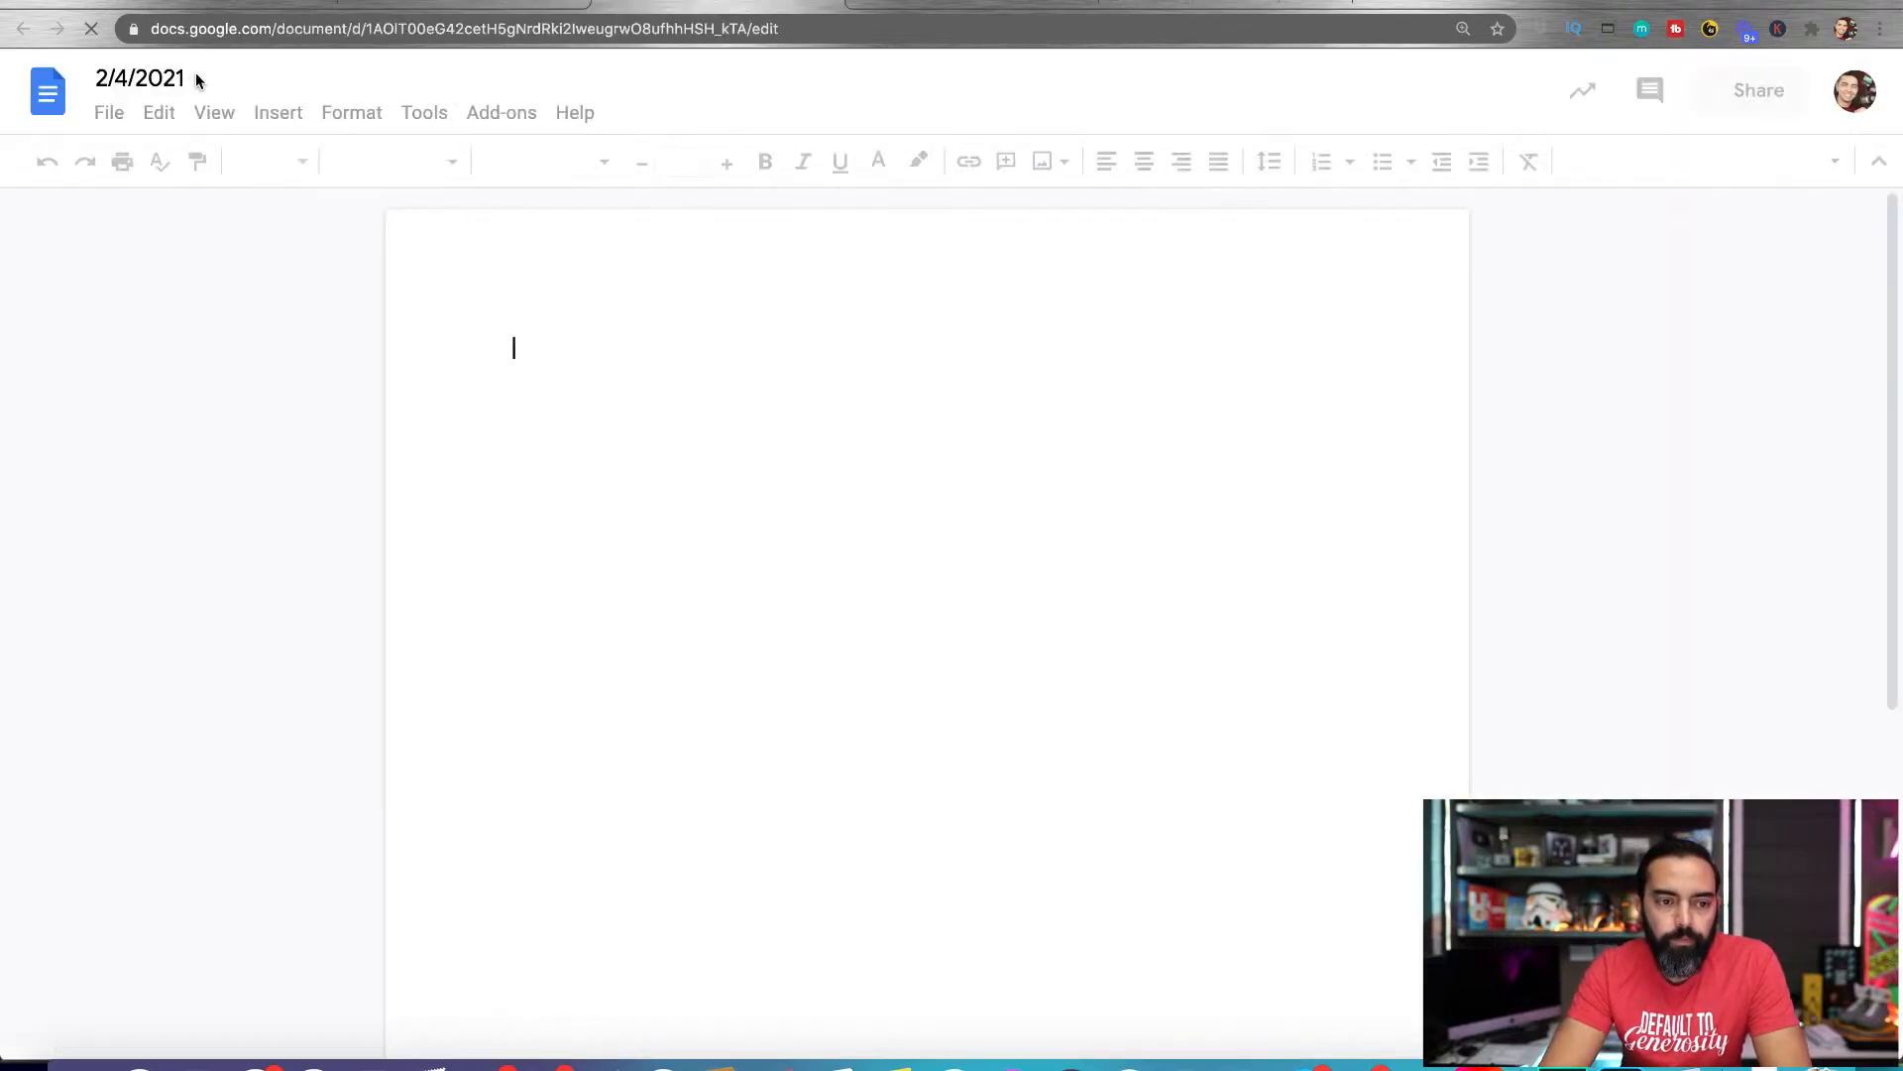
pyautogui.click(177, 79)
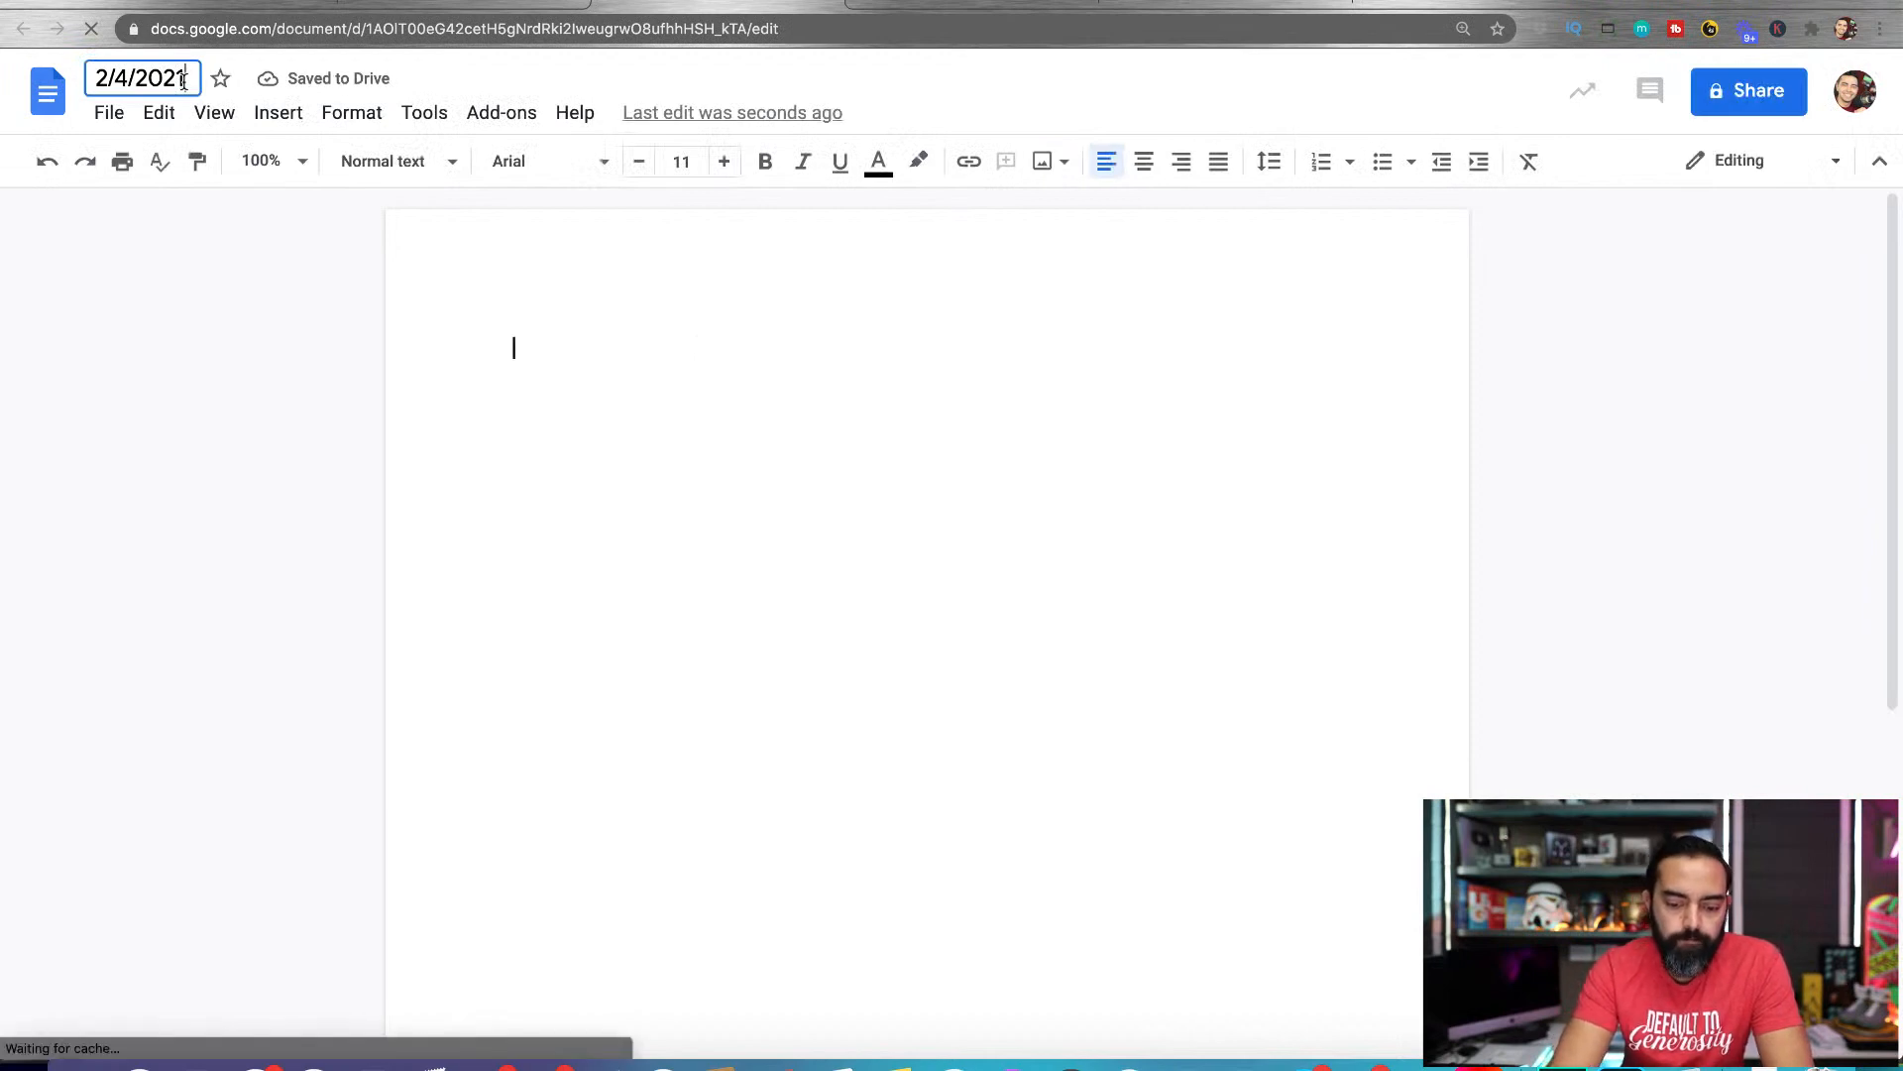
pyautogui.write('- Live Streaming on ')
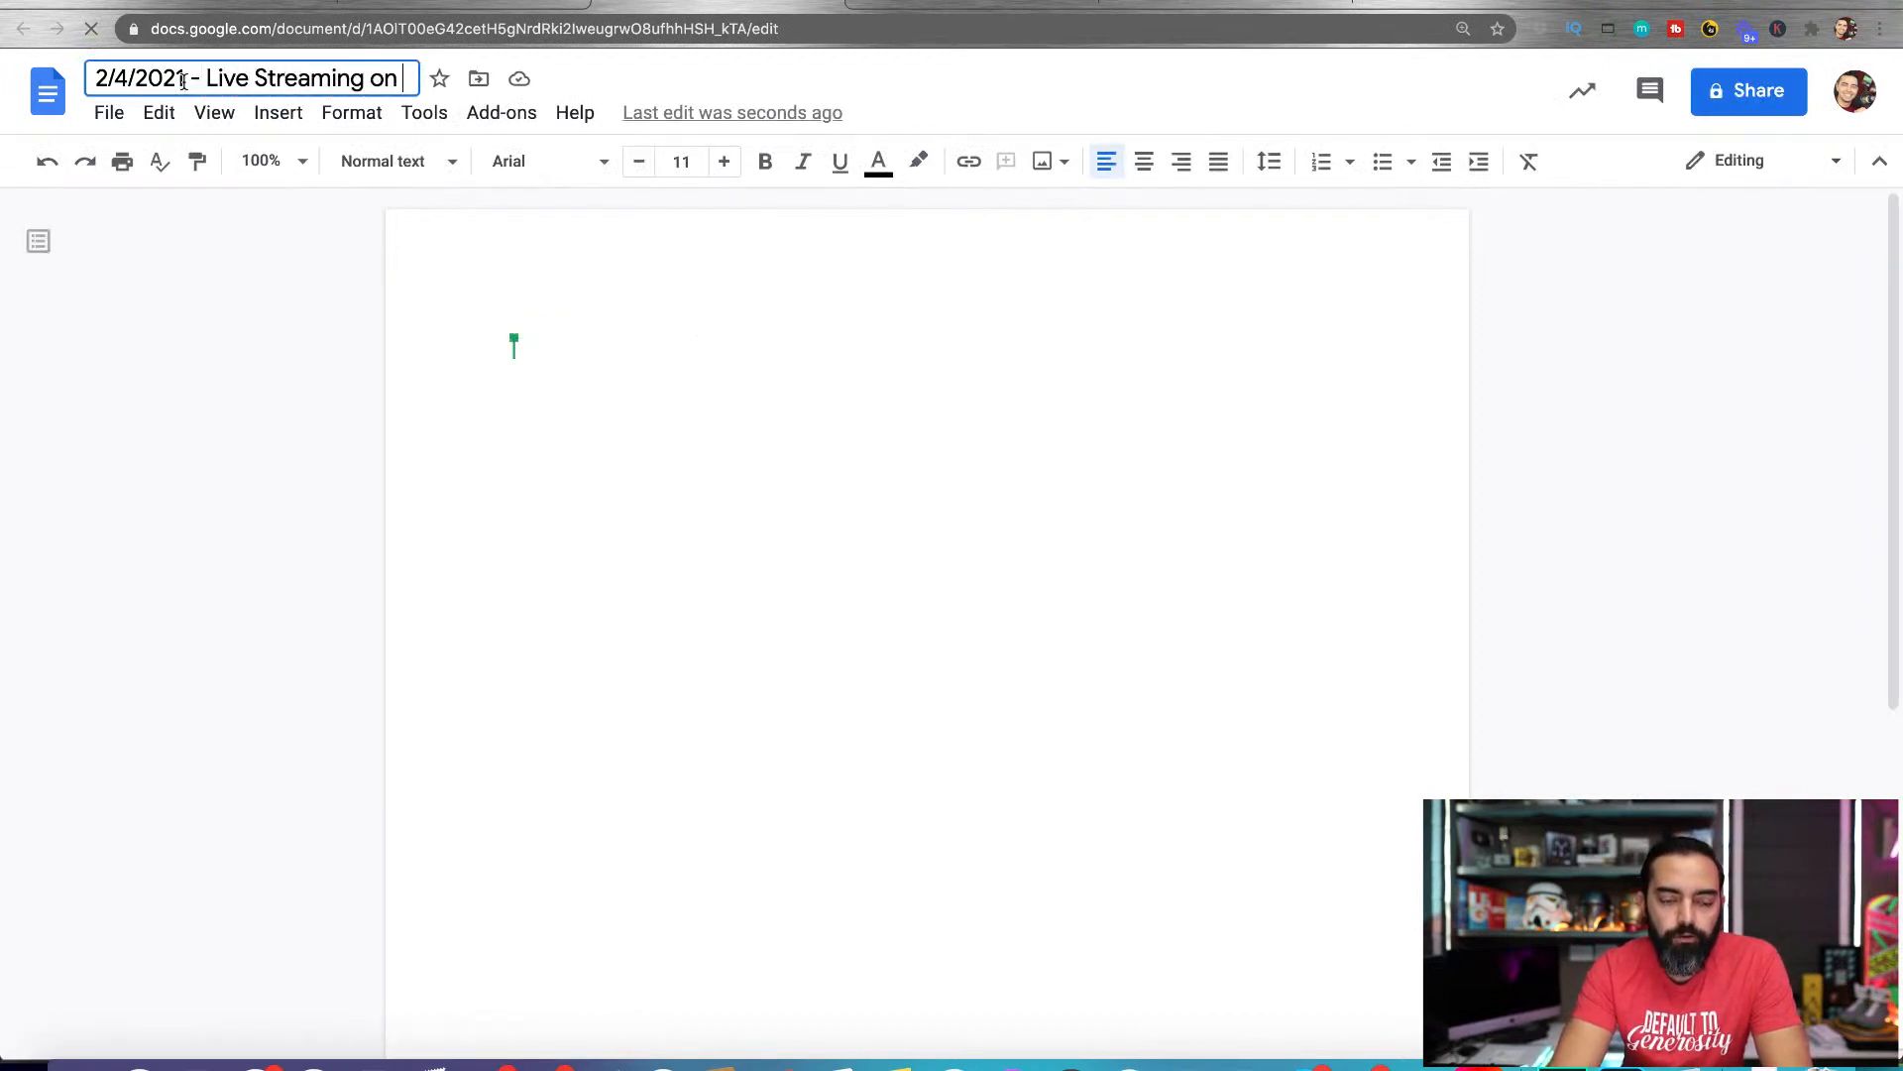
pyautogui.write('YouTube')
pyautogui.click(756, 420)
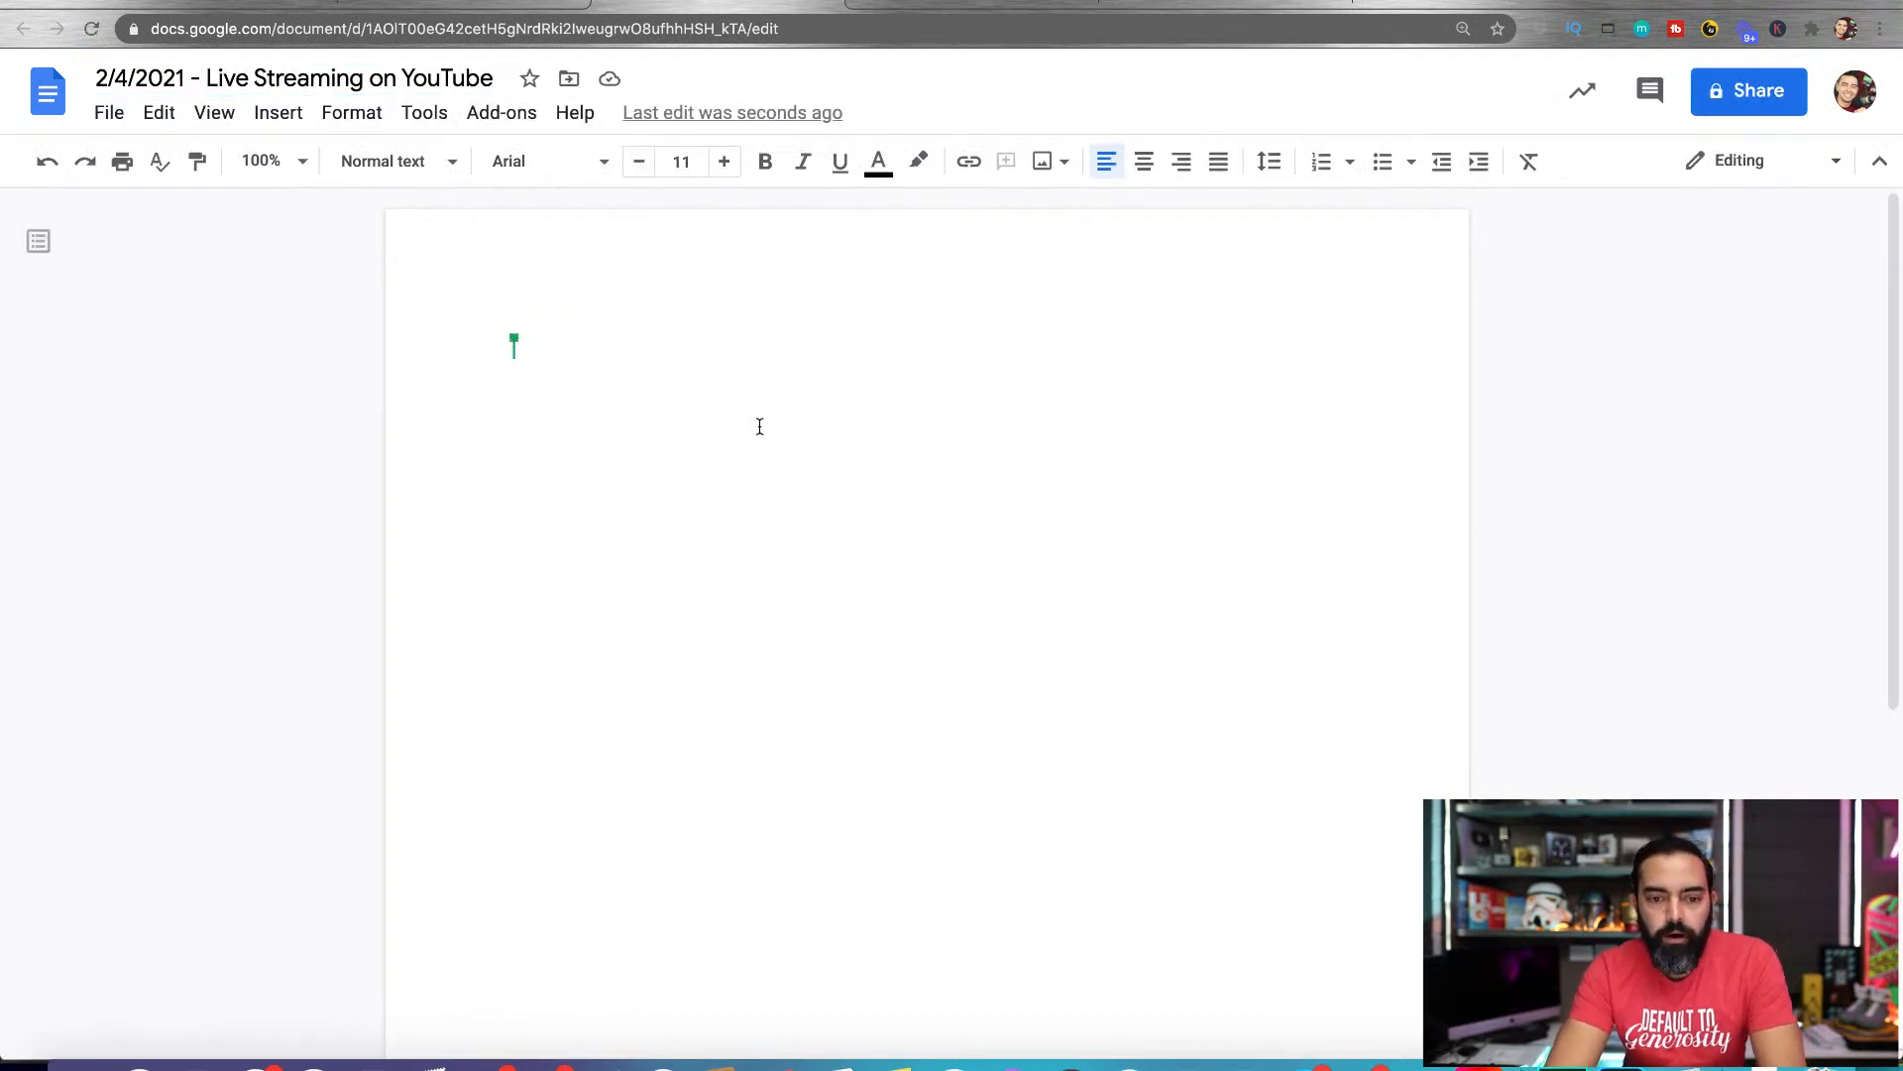
pyautogui.write('awd')
pyautogui.press('BackSpace')
pyautogui.press('BackSpace')
pyautogui.press('BackSpace')
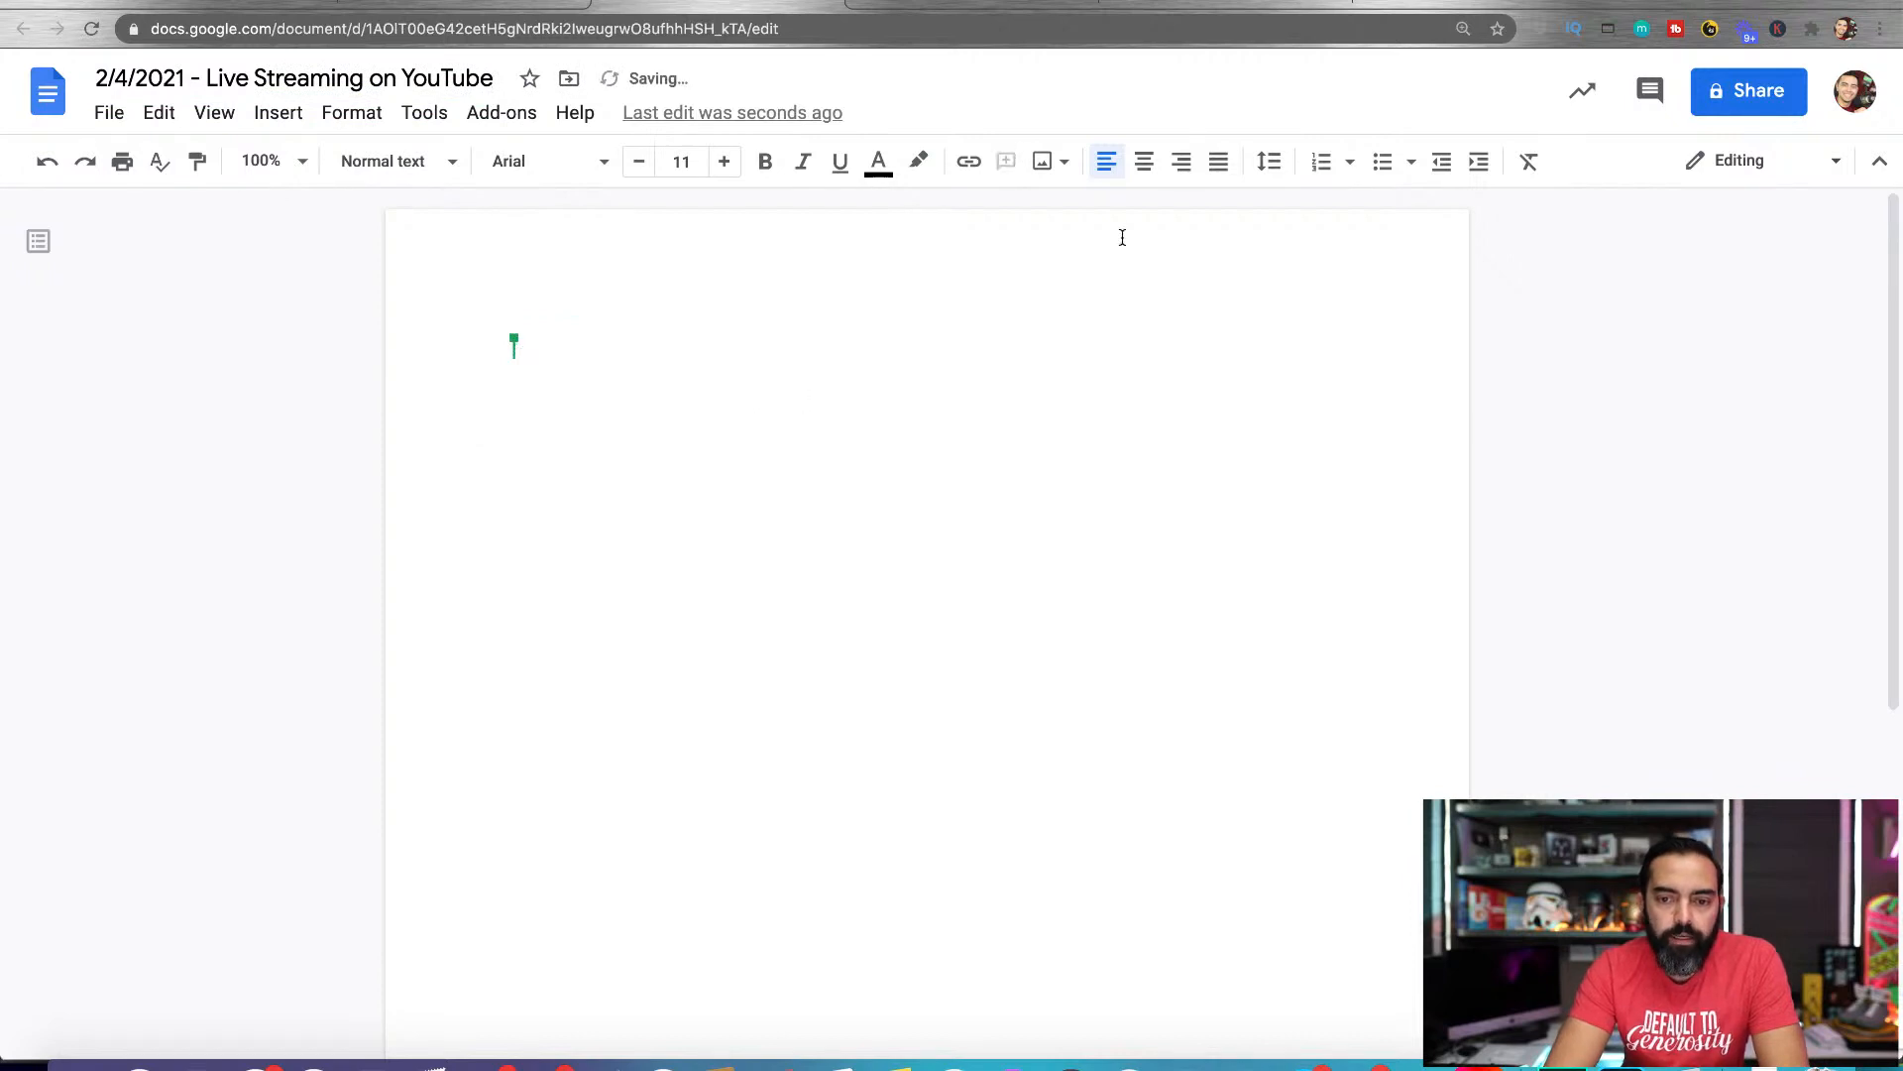
# Start a bulleted list with "Transformation / Purpose? I want to show people various ways to keep people watching the live stream the longest."
pyautogui.click(1381, 164)
pyautogui.write('Transformat')
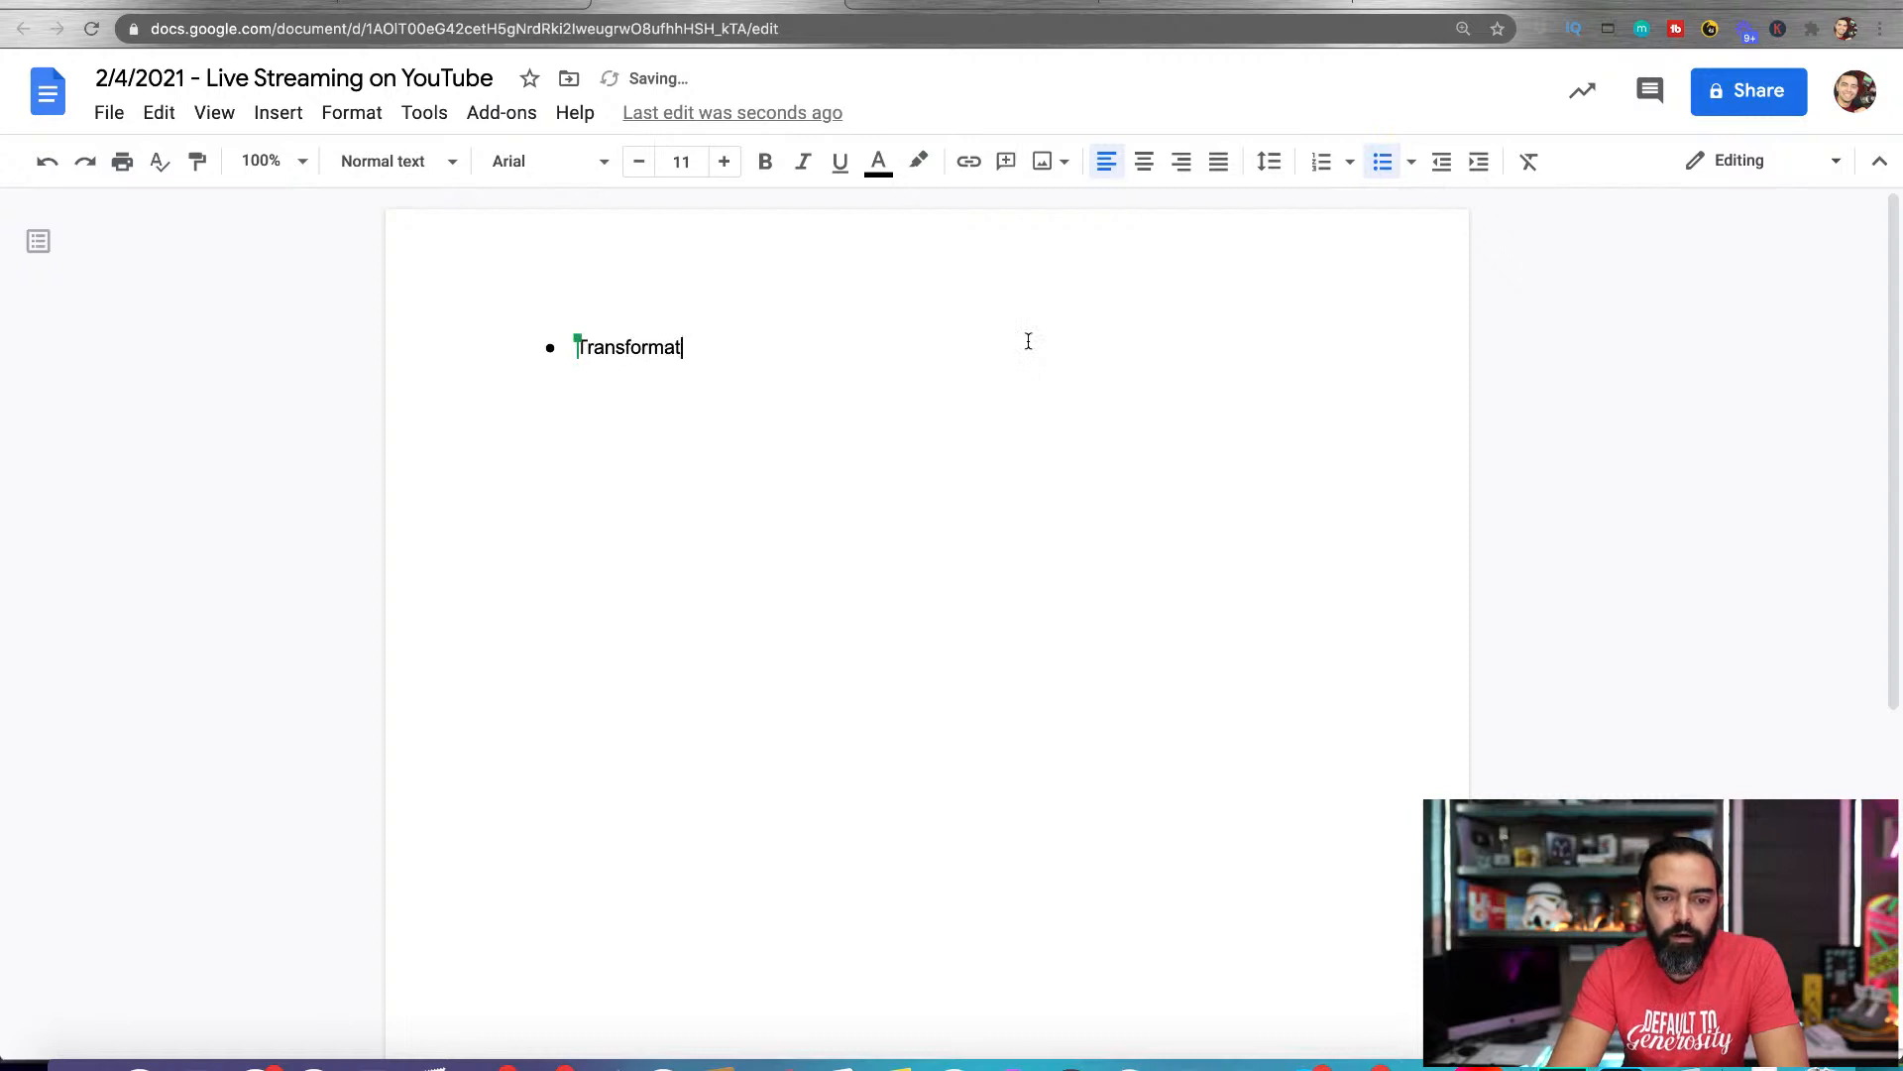
pyautogui.write('ion / Pr')
pyautogui.write('rpose? I w')
pyautogui.write('n')
pyautogui.press('BackSpace')
pyautogui.write('ant to show people ')
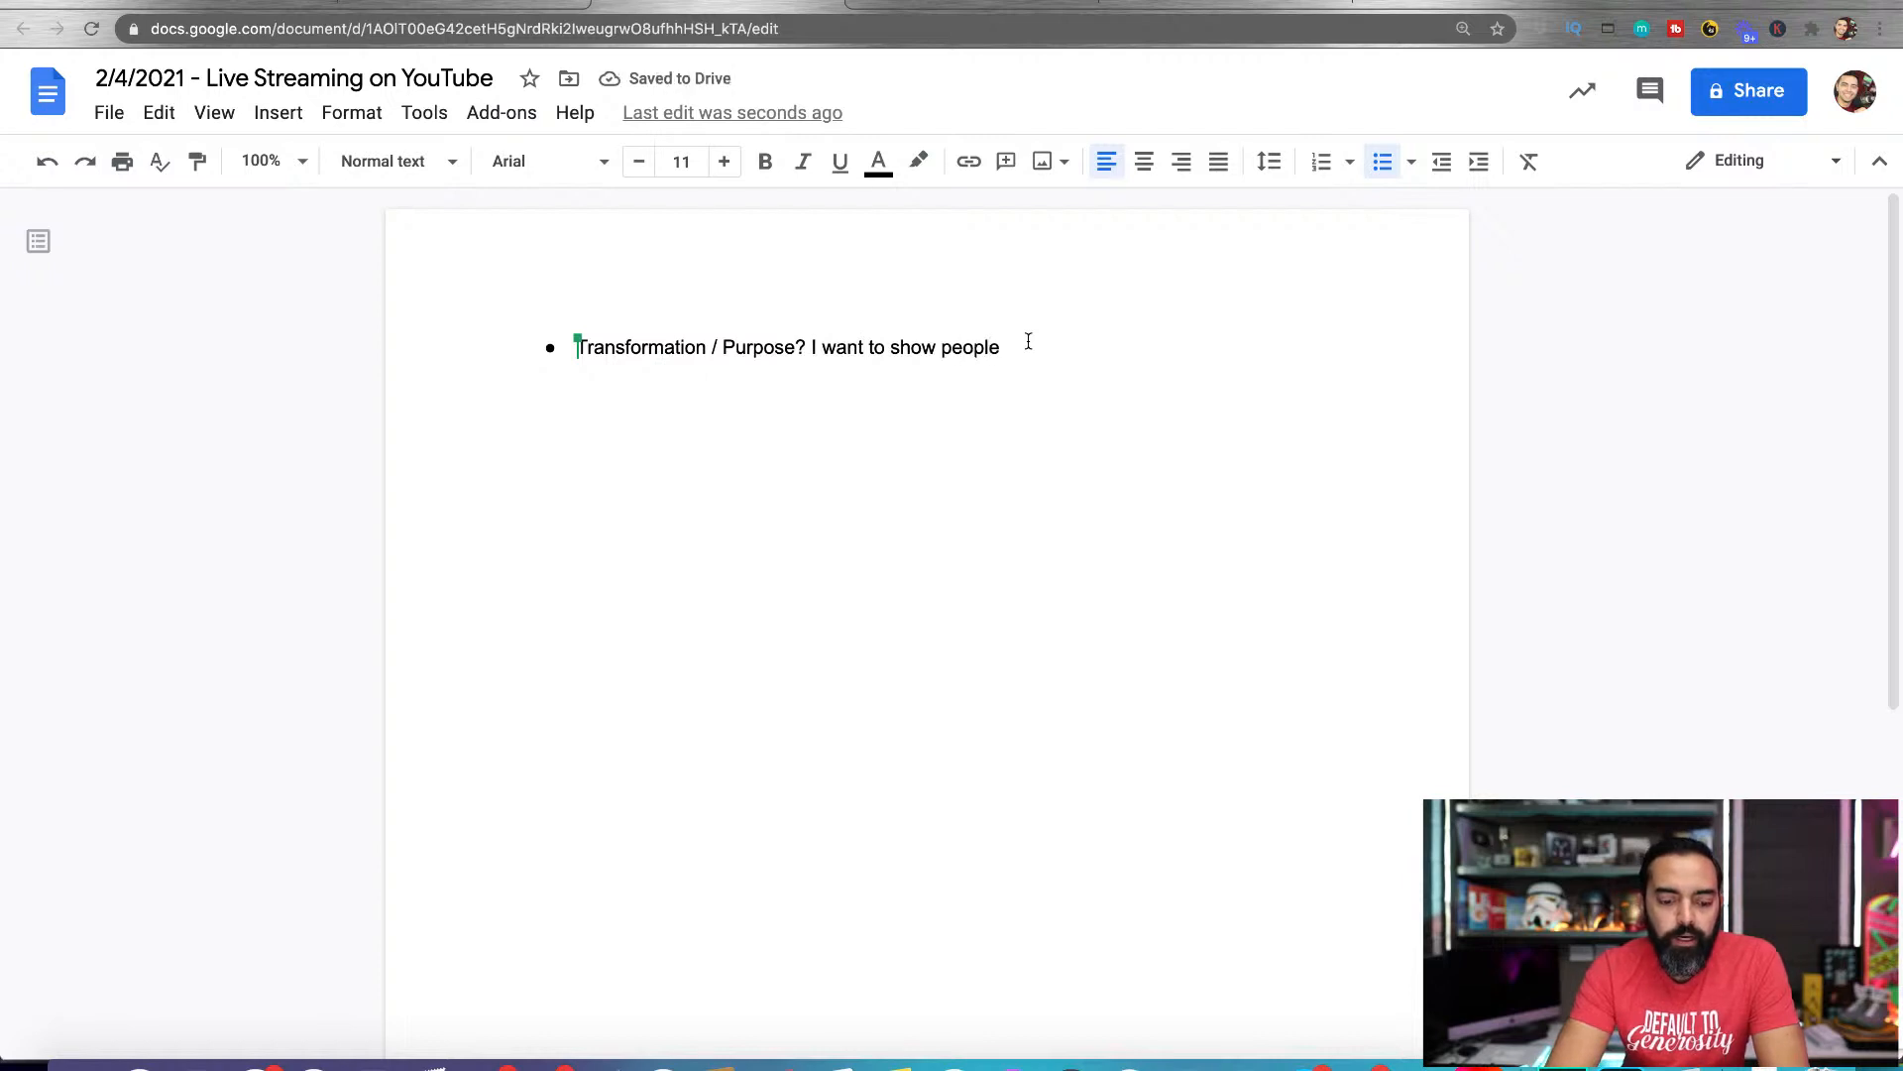
pyautogui.write('various way')
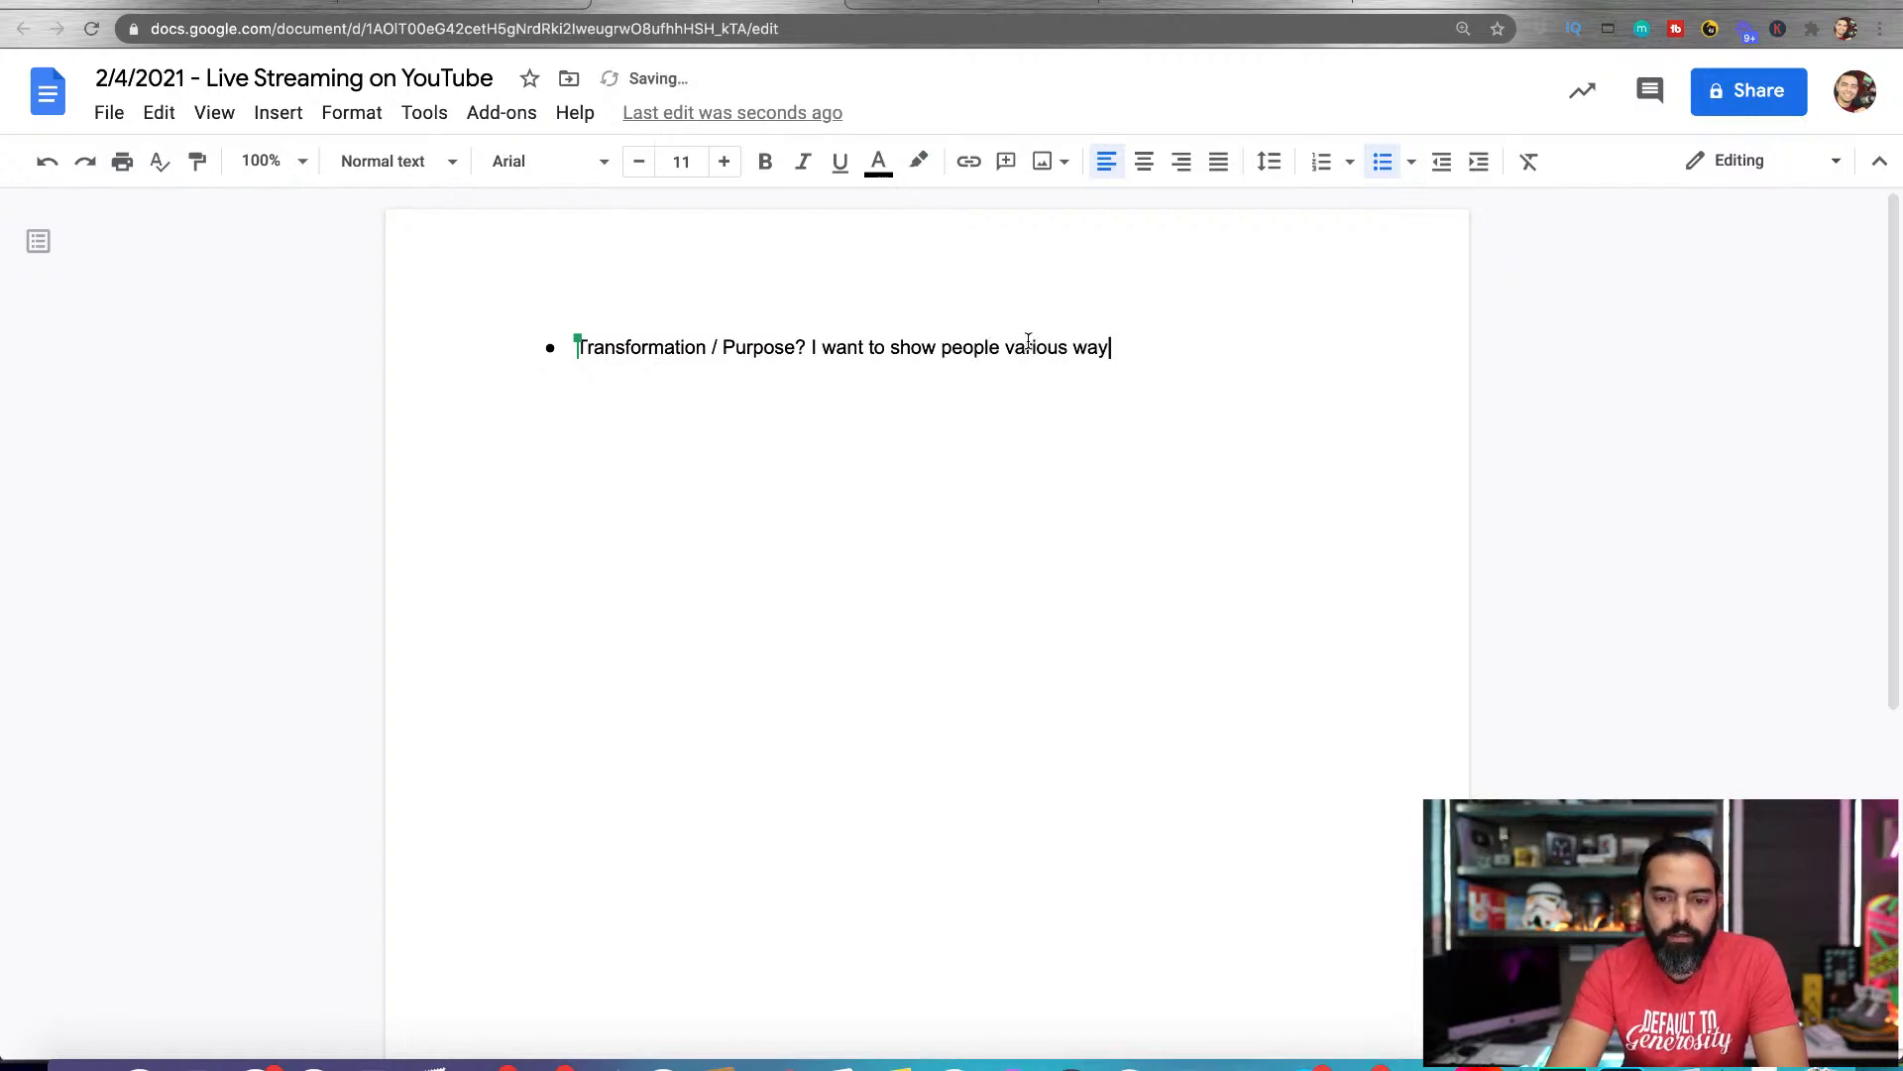
pyautogui.write('s to keep people watc')
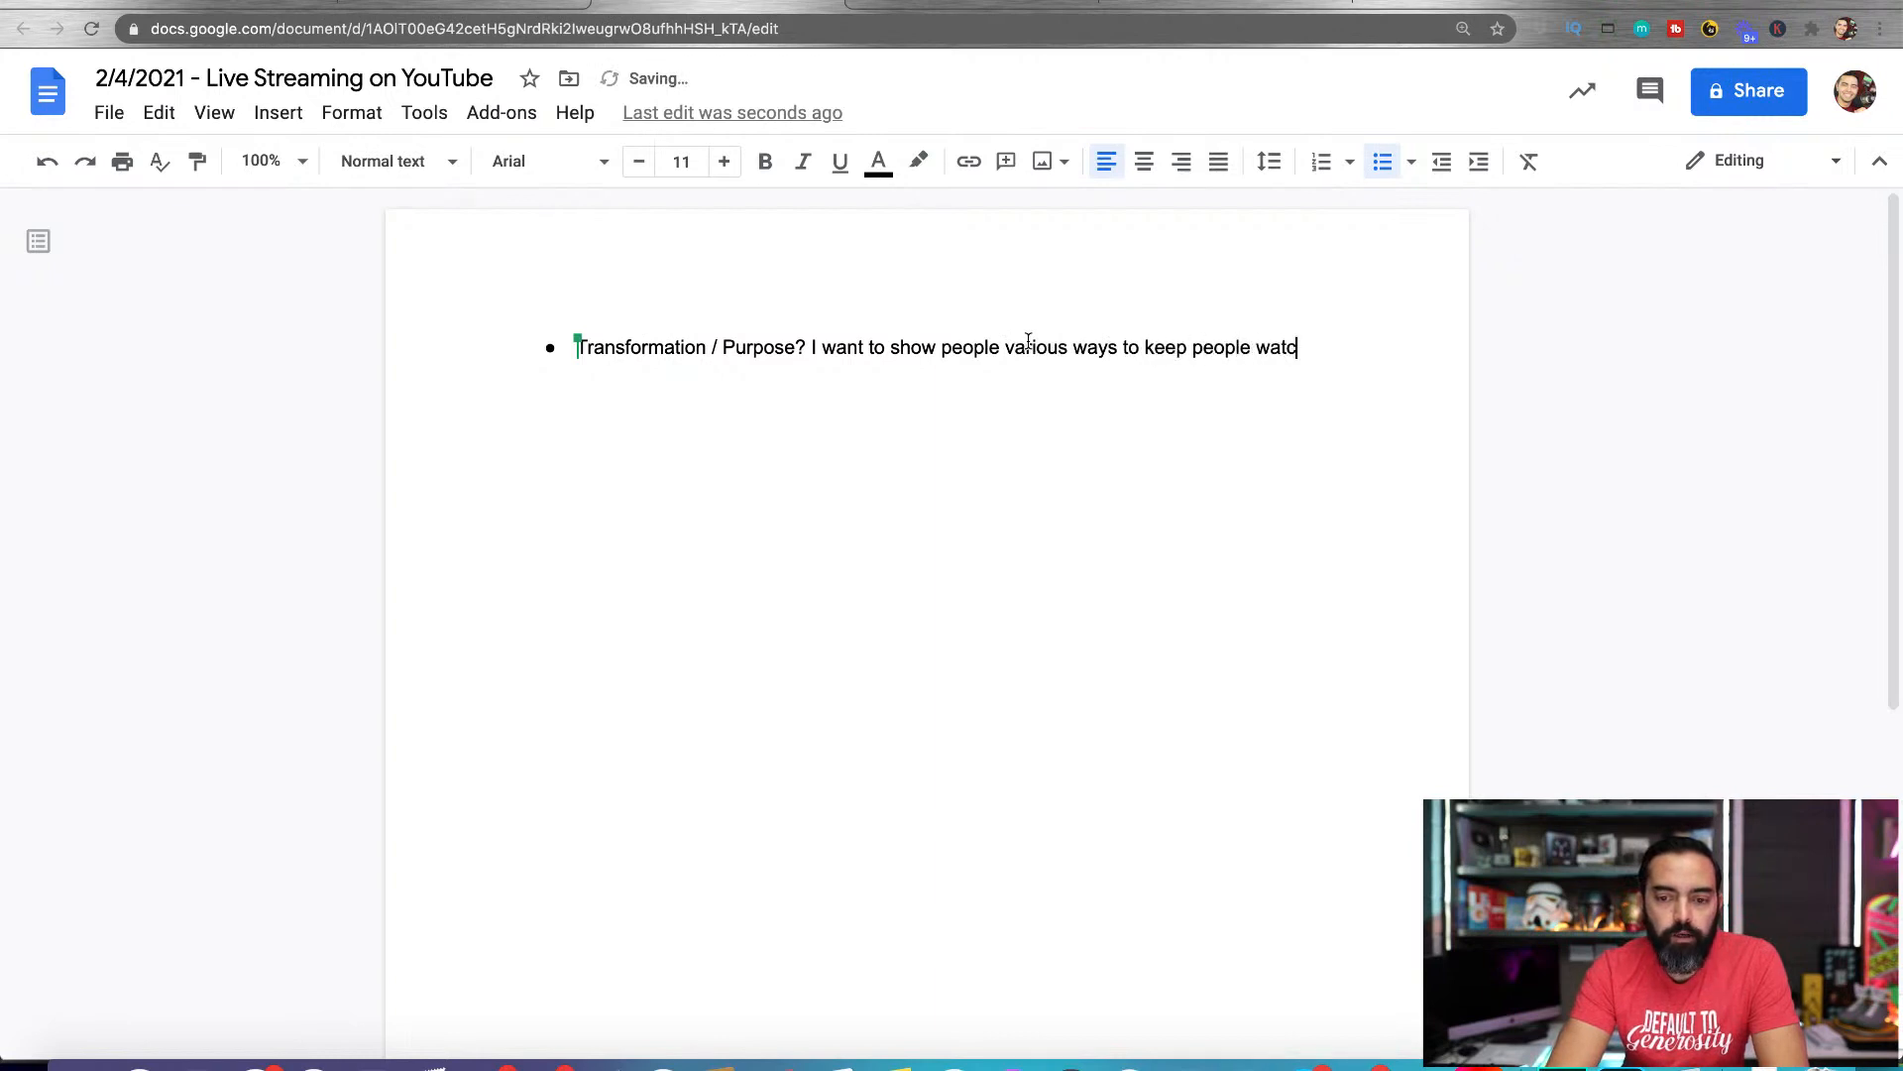
pyautogui.write('hing the live stream th')
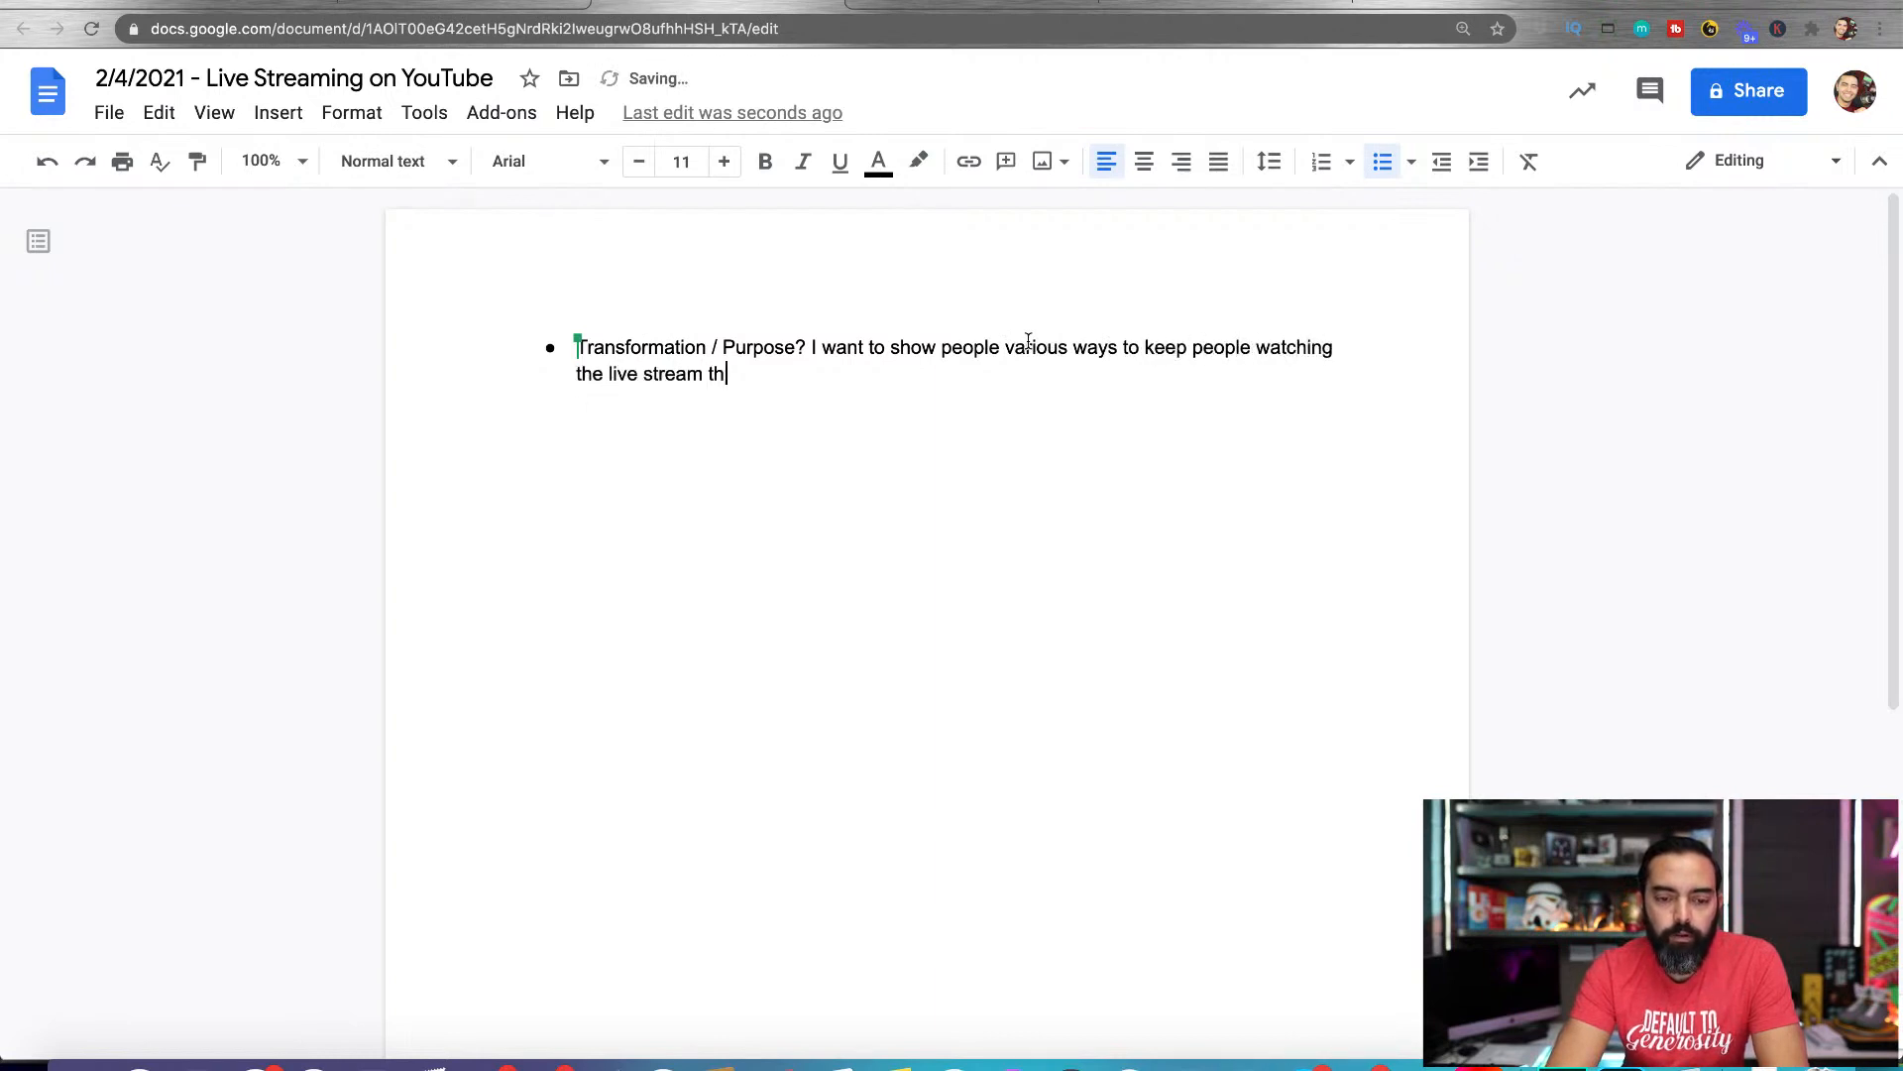
pyautogui.write('e longest.')
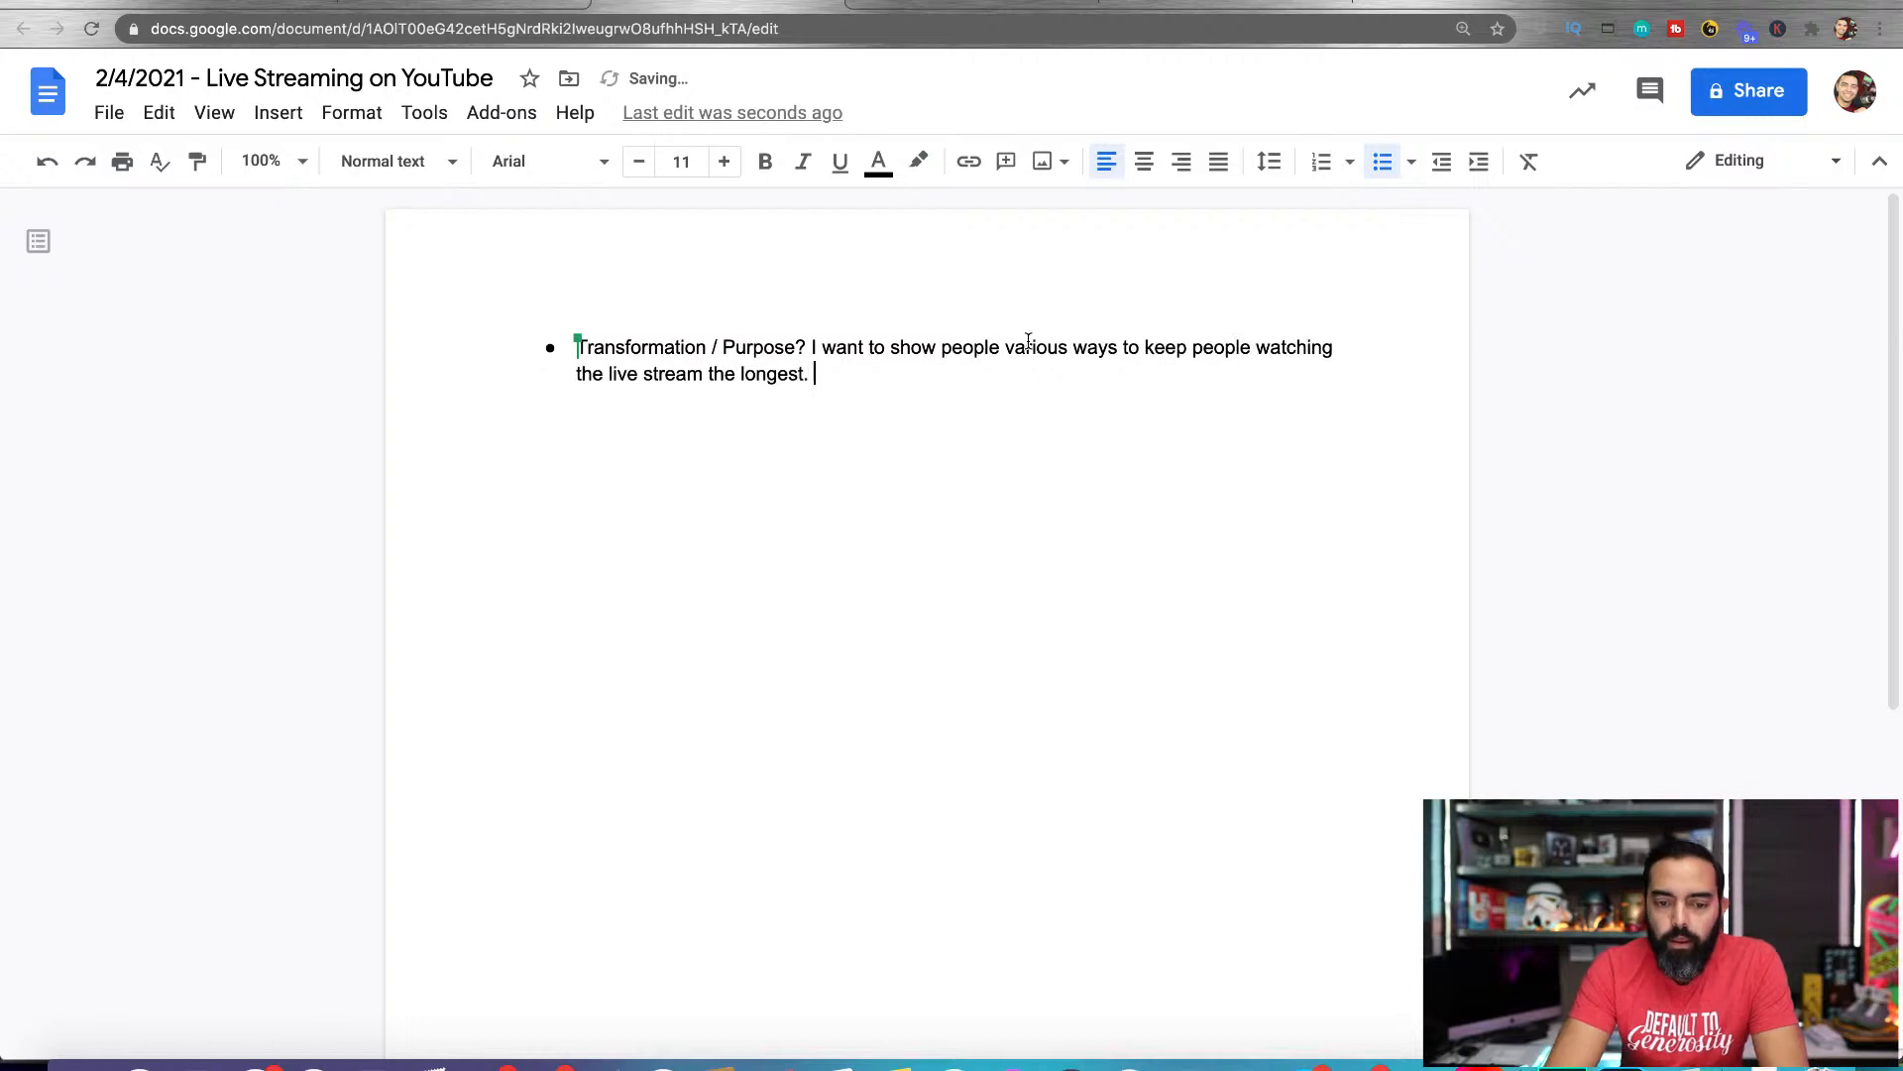
# Replace the sentence after "Transformation / Purpose?" with "How to Repurpose Your Live Stream to Get More Views Later"
pyautogui.moveTo(1134, 399); pyautogui.dragTo(809, 345)
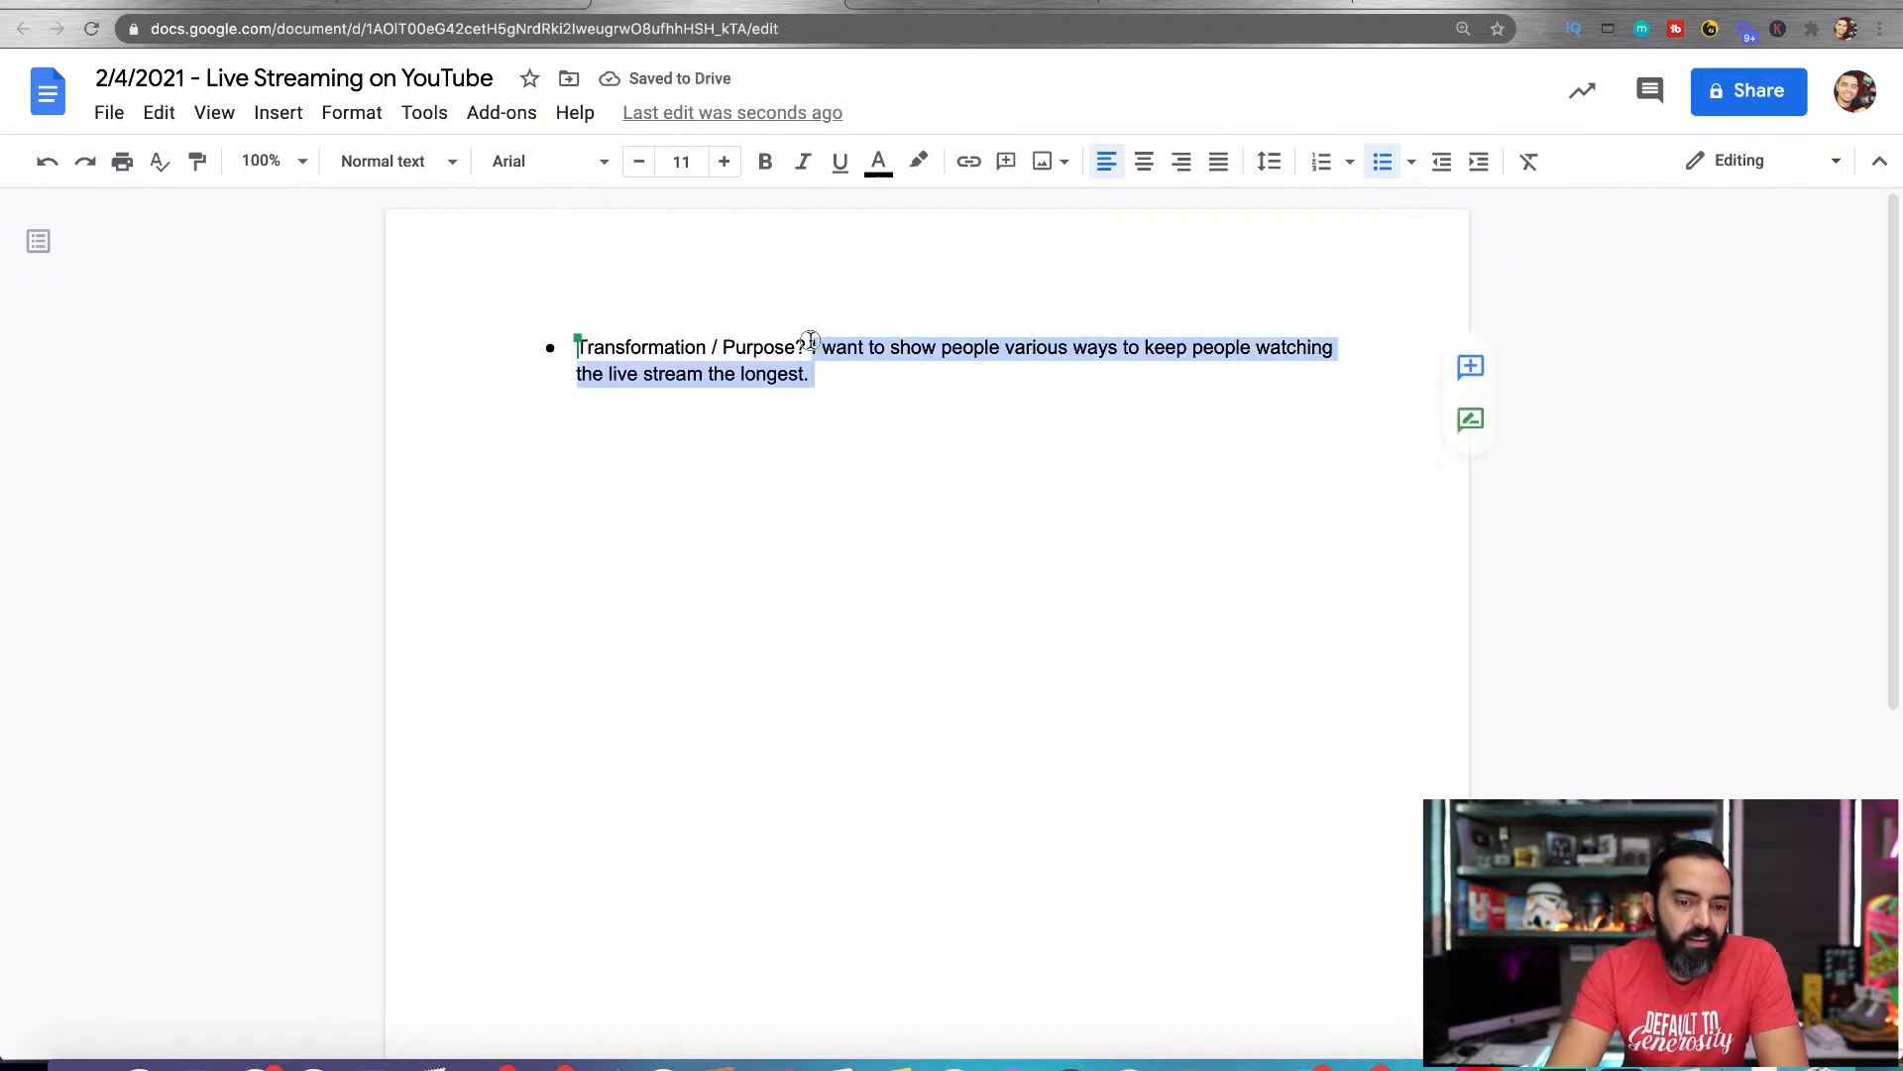
pyautogui.press('BackSpace')
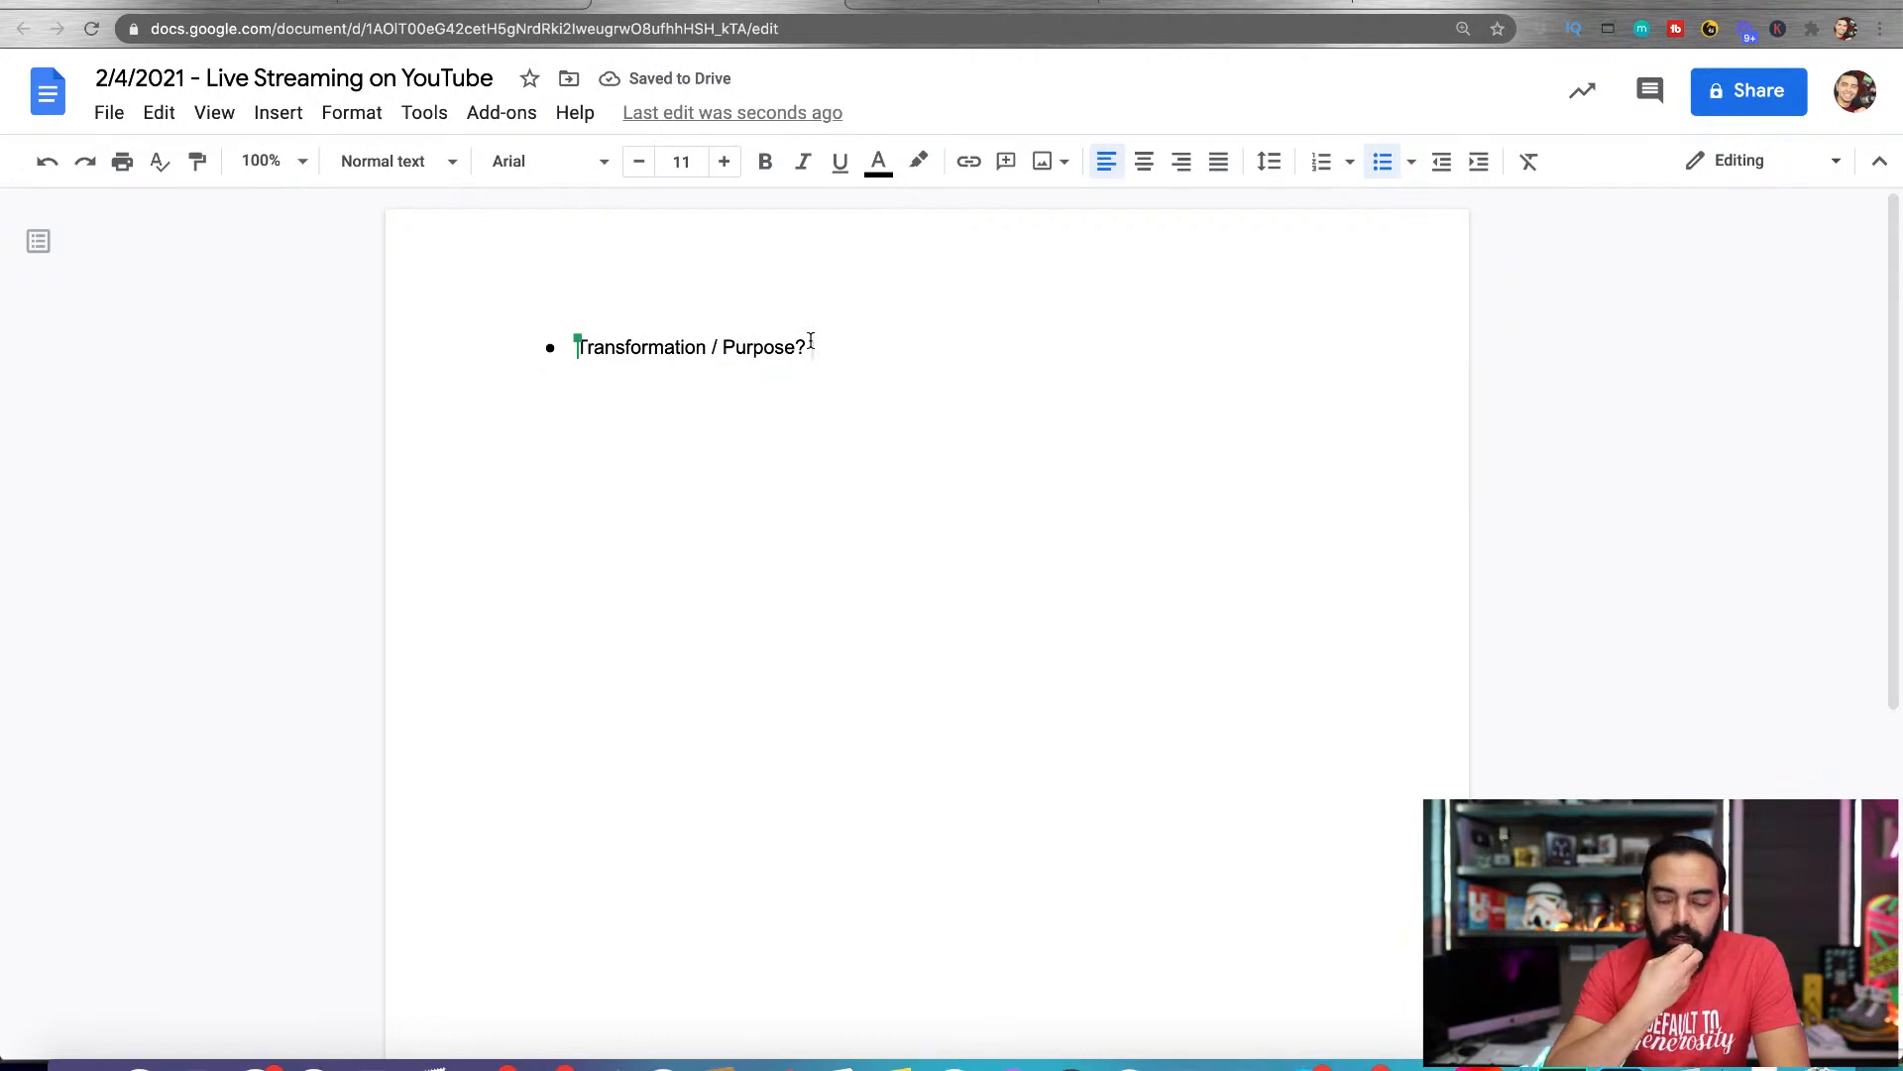
pyautogui.write('How to Get')
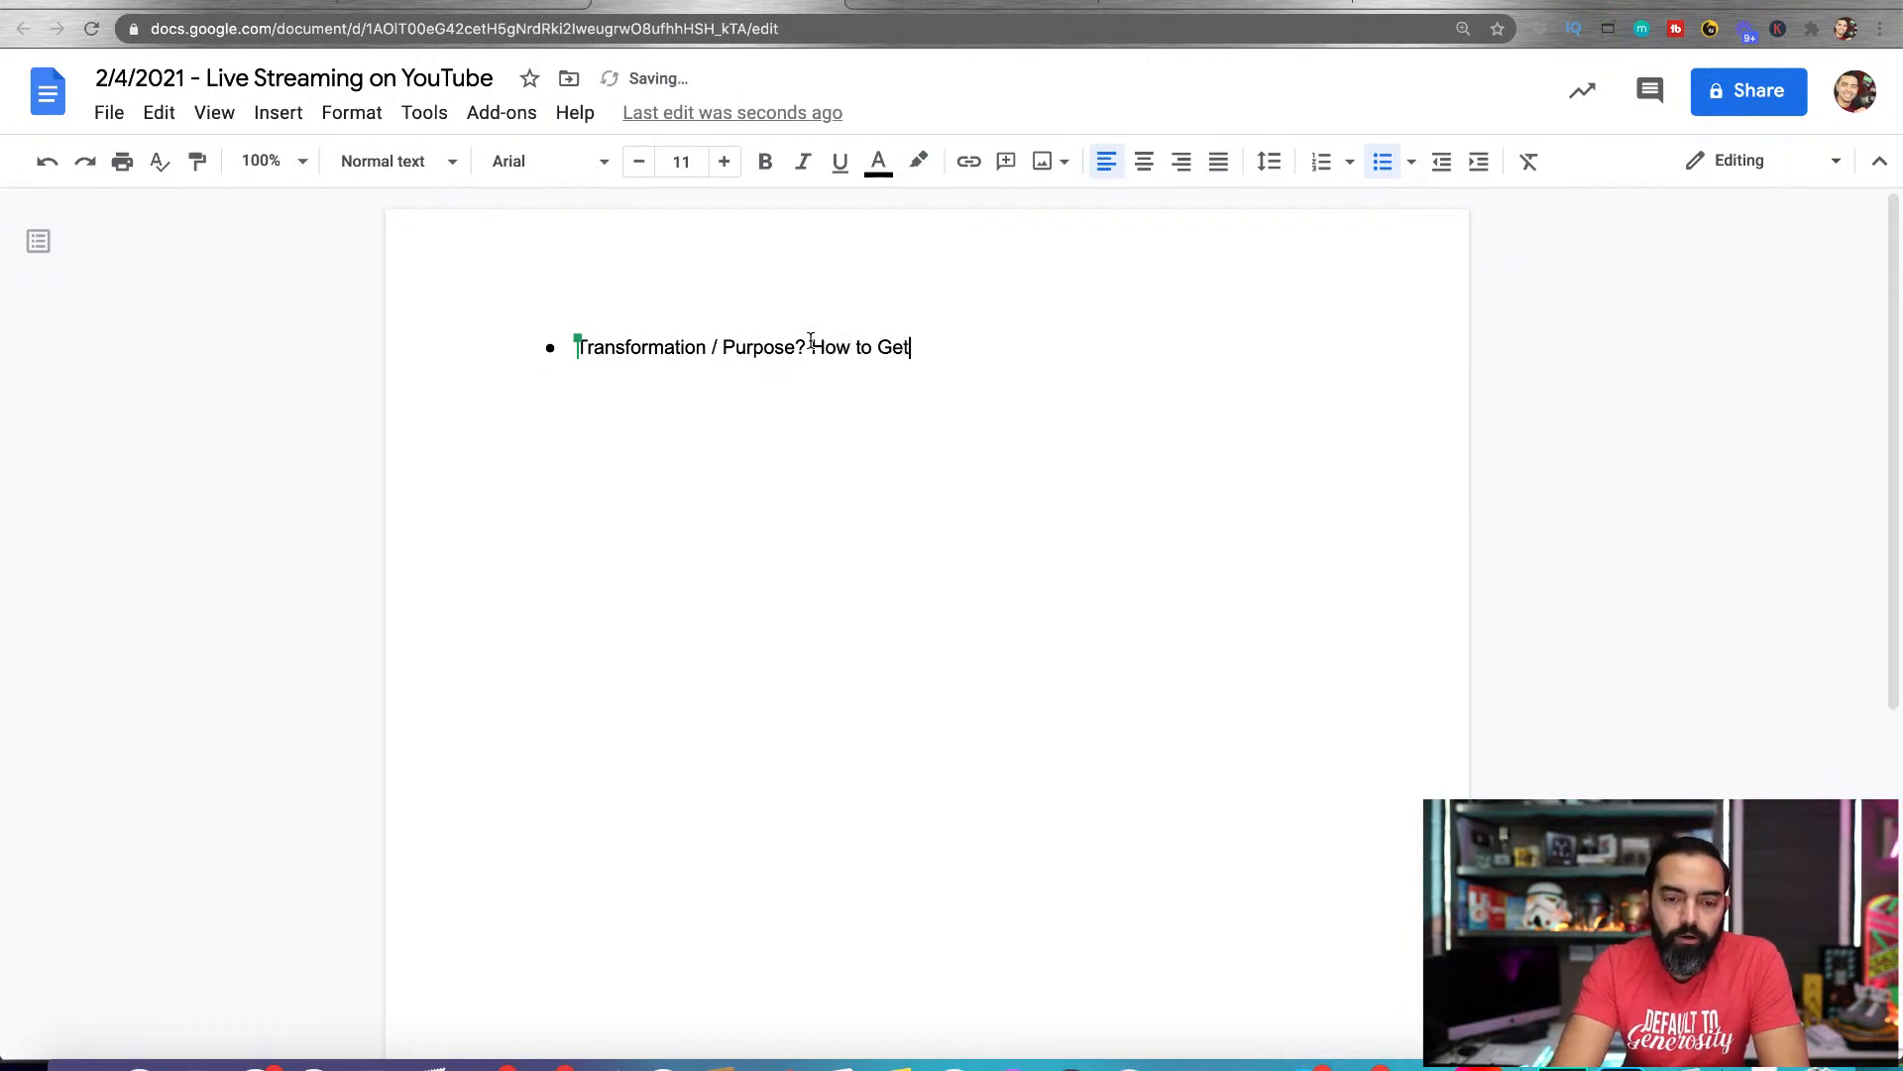
pyautogui.press('BackSpace')
pyautogui.press('BackSpace')
pyautogui.press('BackSpace')
pyautogui.write('Repurpo')
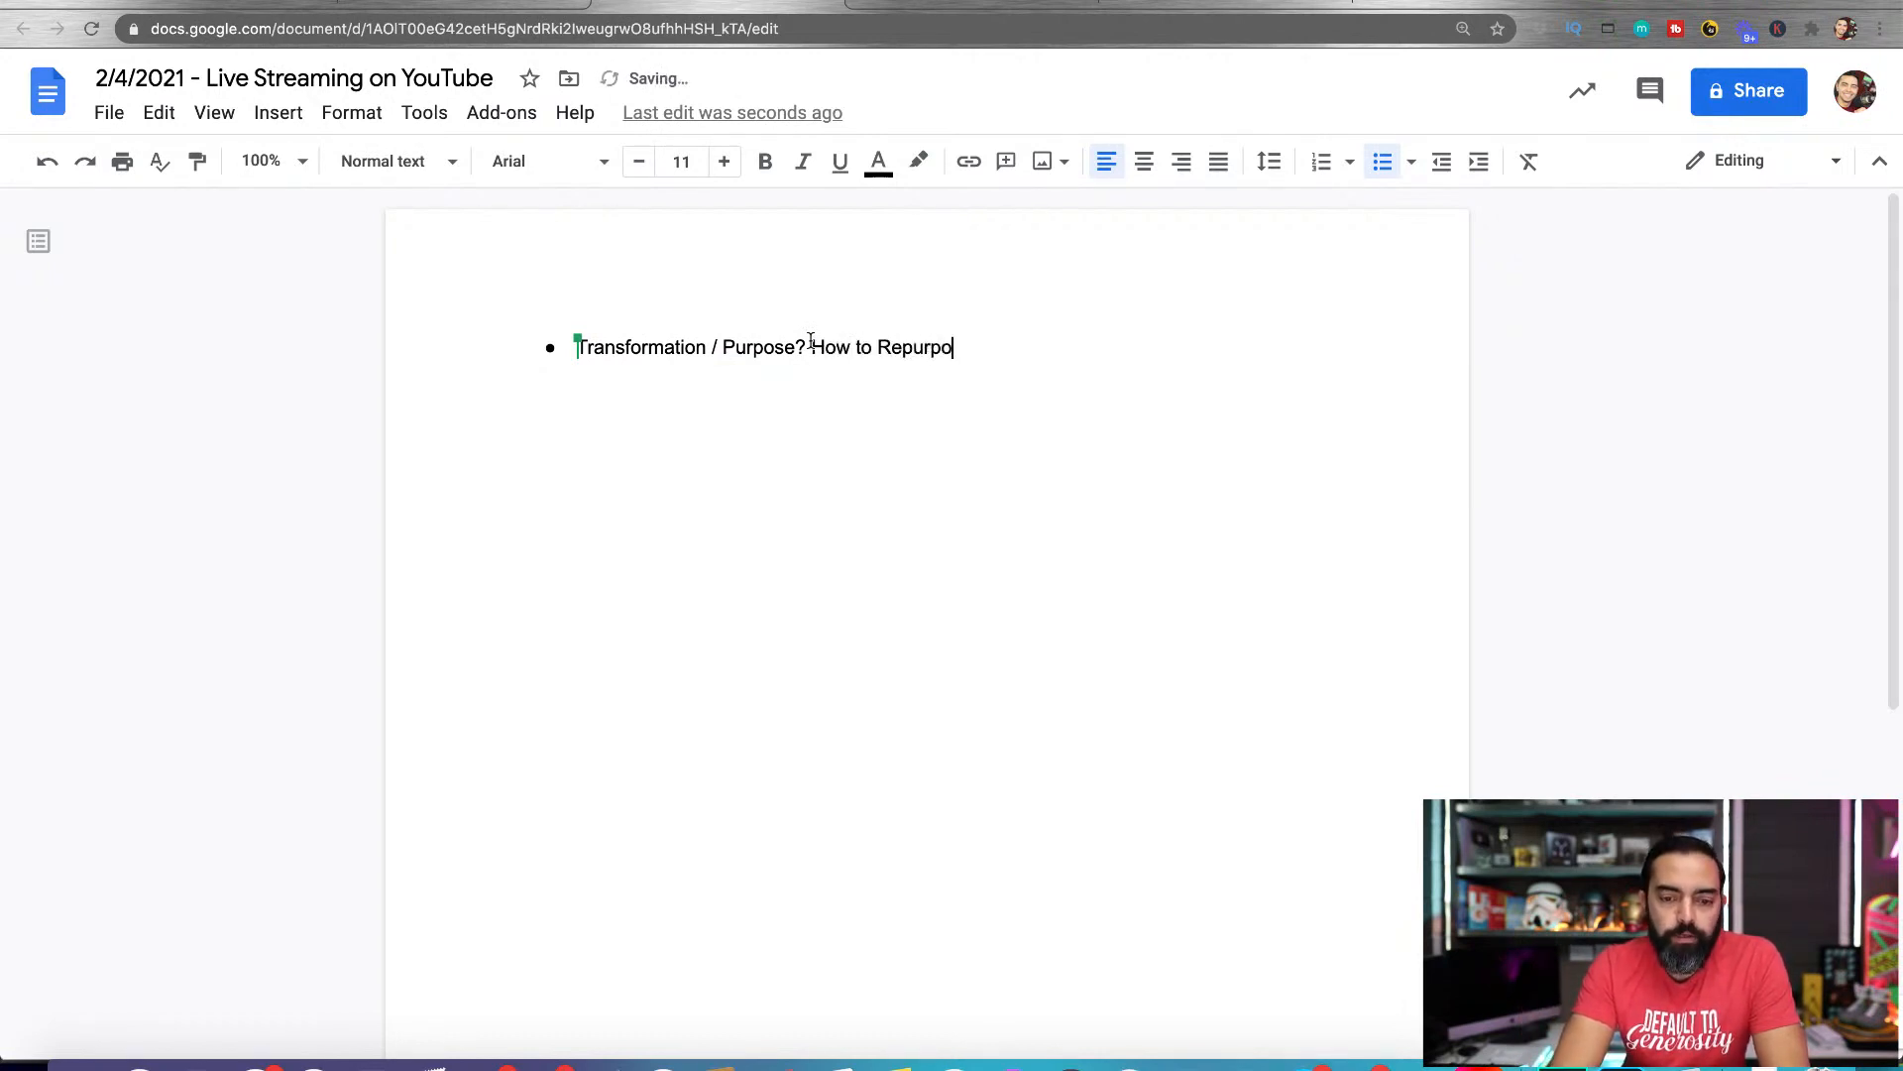
pyautogui.write('se Your Live Stre')
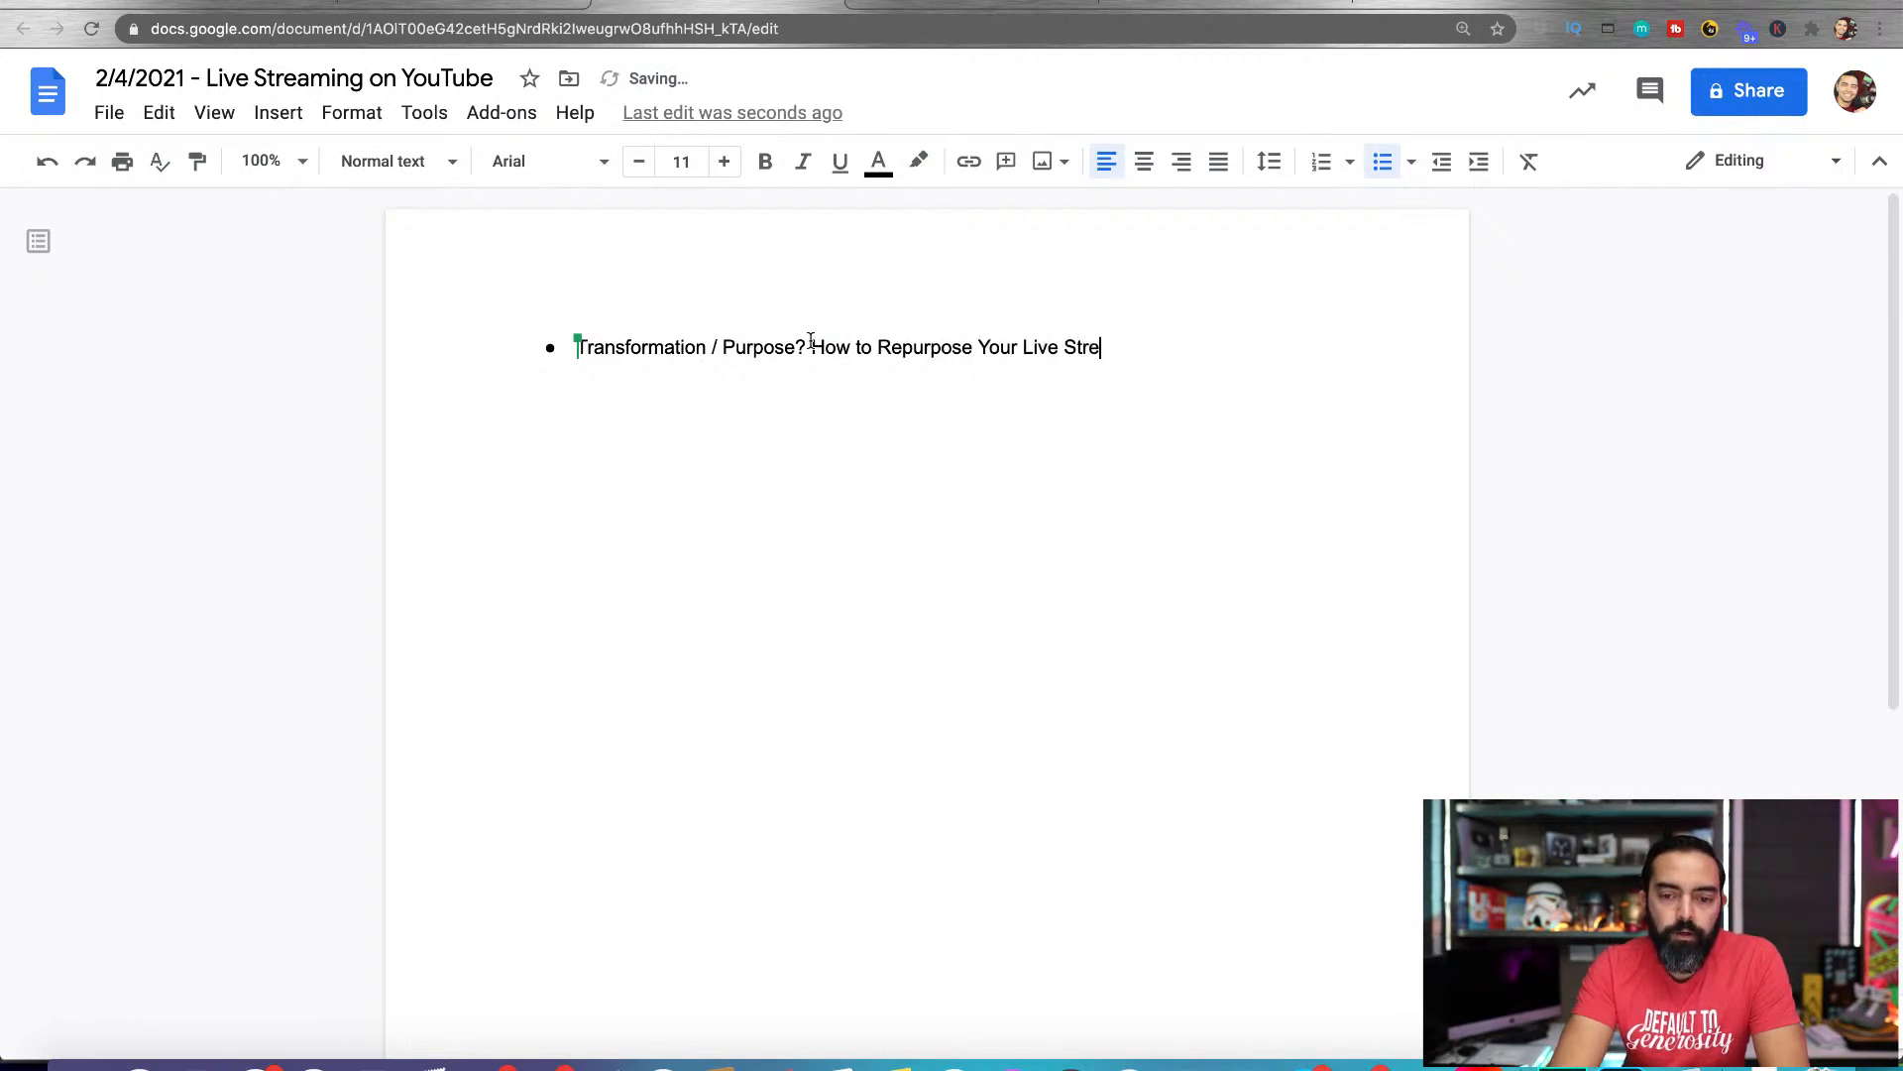
pyautogui.write('am to Get More Views Later')
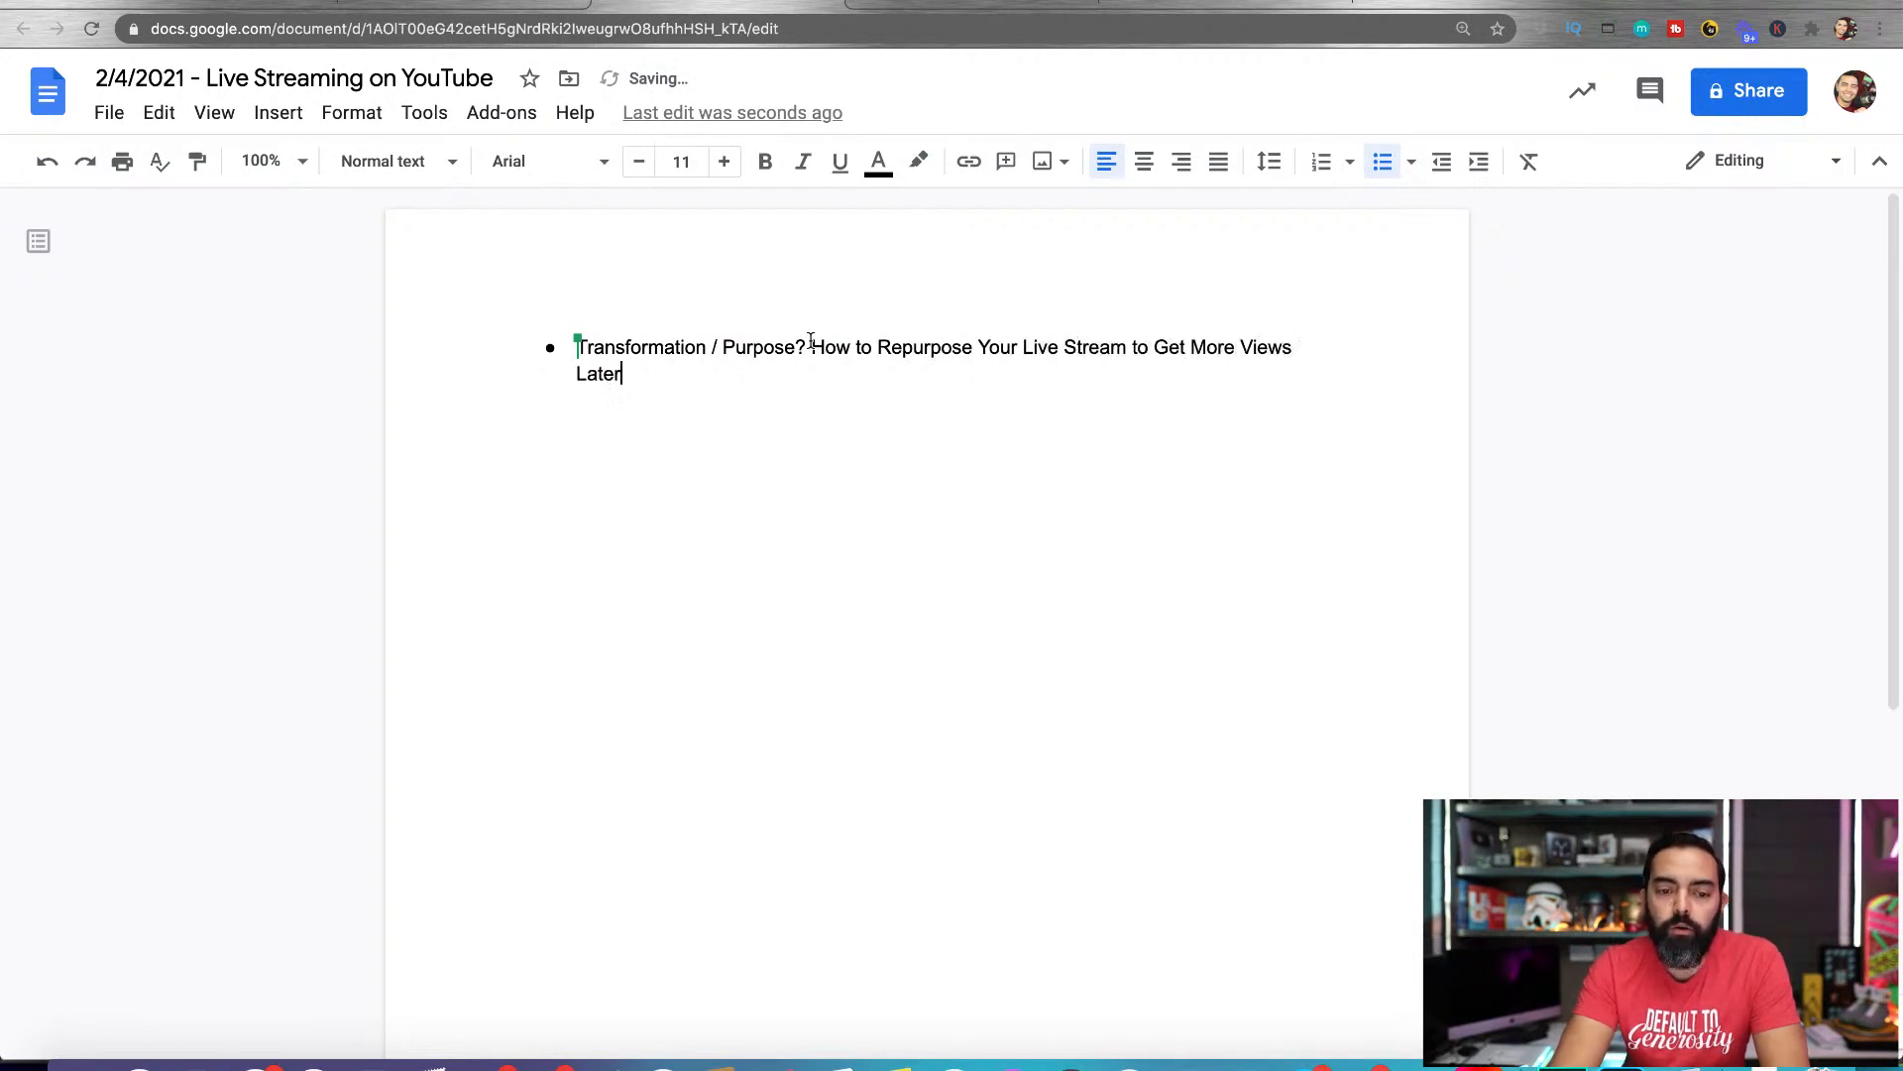
# Add the bullets "Thumbnails" and "Asking people to share later" below the purpose line
pyautogui.press('Return')
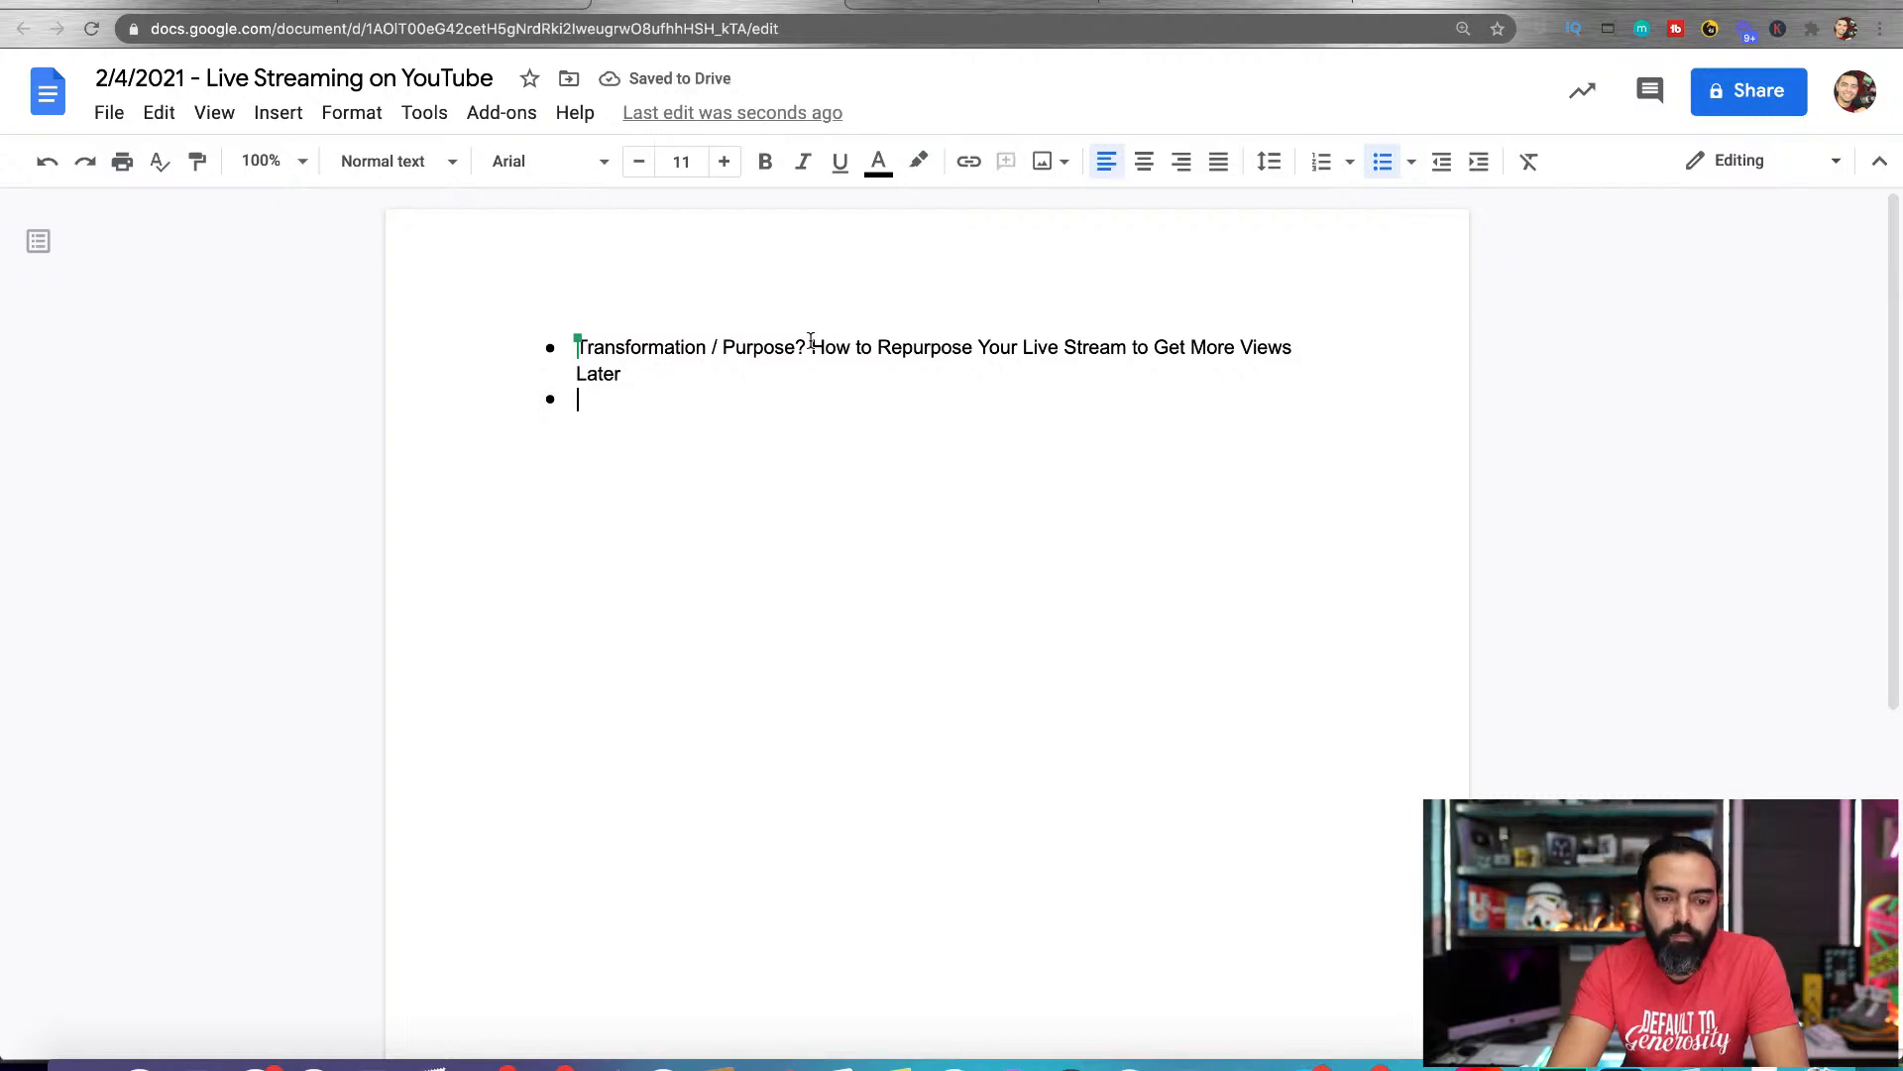
pyautogui.write('Thub')
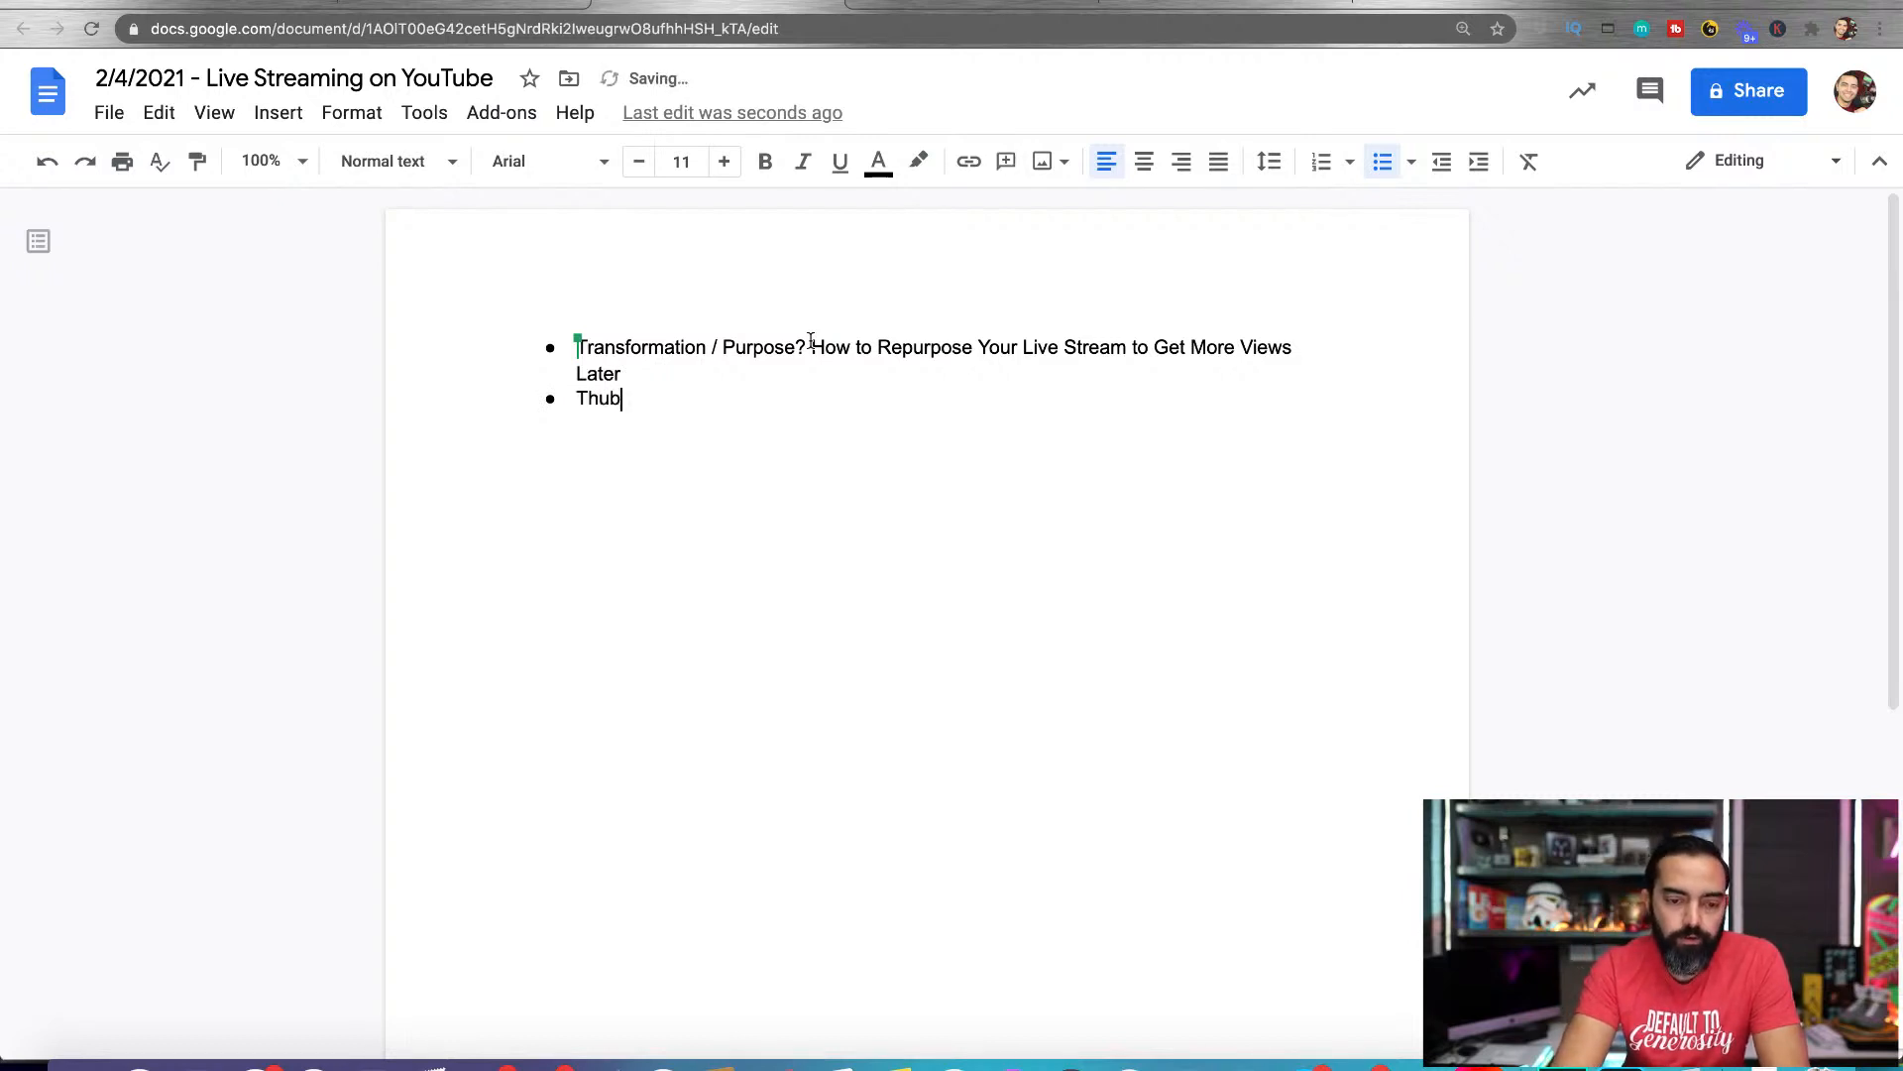
pyautogui.press('BackSpace')
pyautogui.write('mbnails')
pyautogui.press('Return')
pyautogui.write('Asking people to share later')
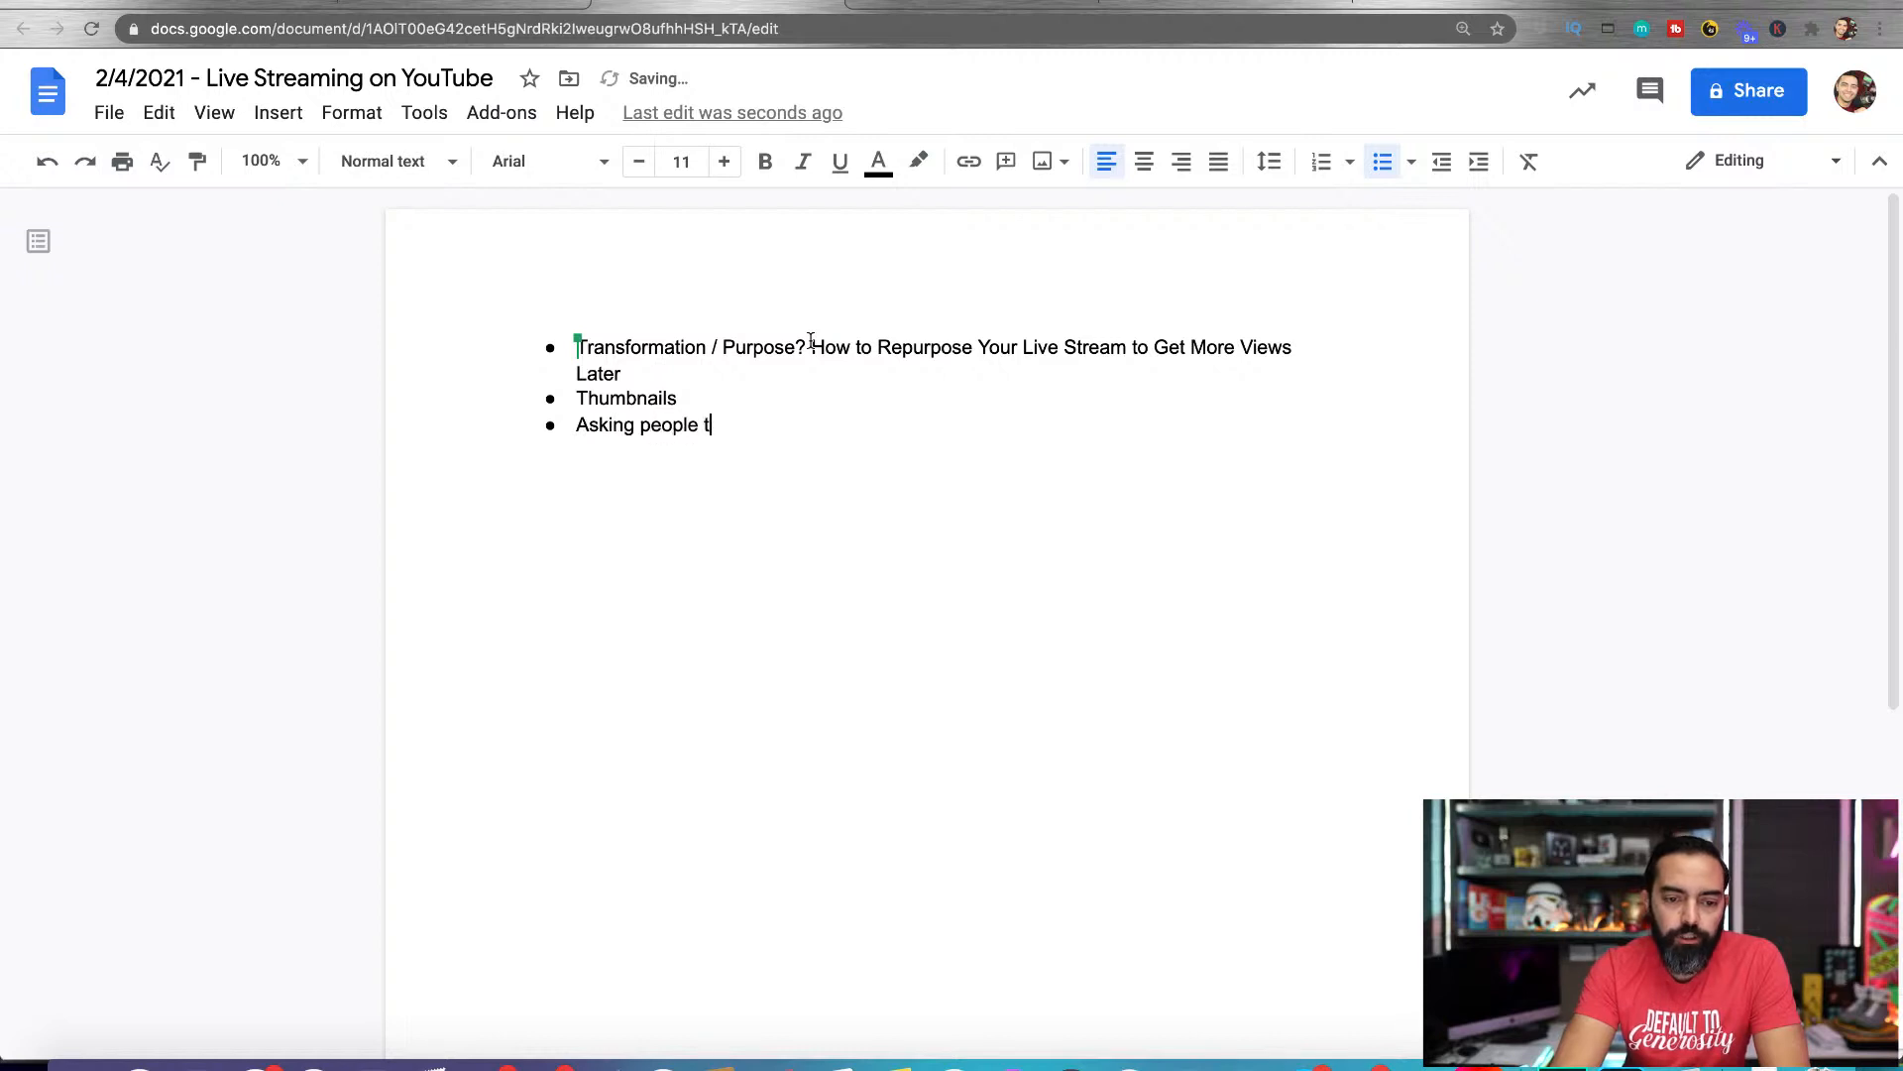
# Add a bullet reading "Encouraging people to share it later", and delete its text
pyautogui.write('Encouraging people to')
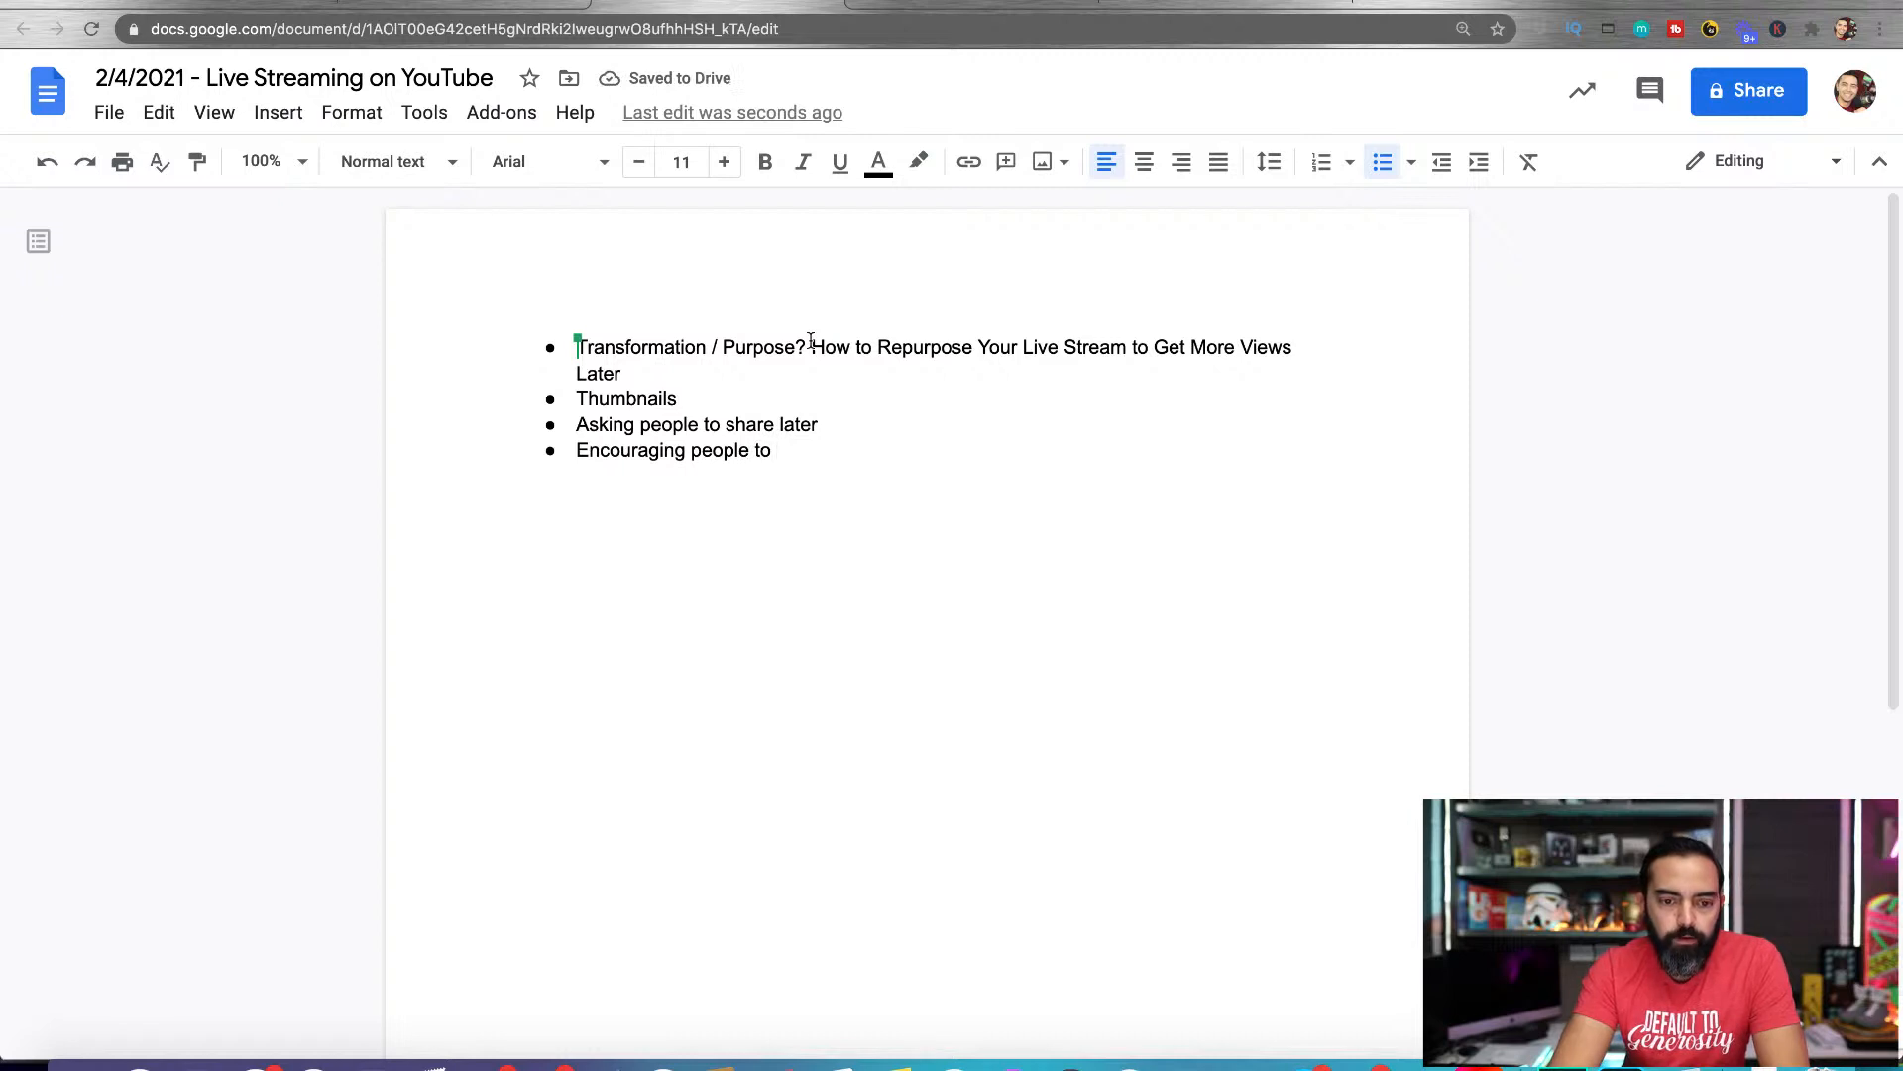
pyautogui.write(' share it later')
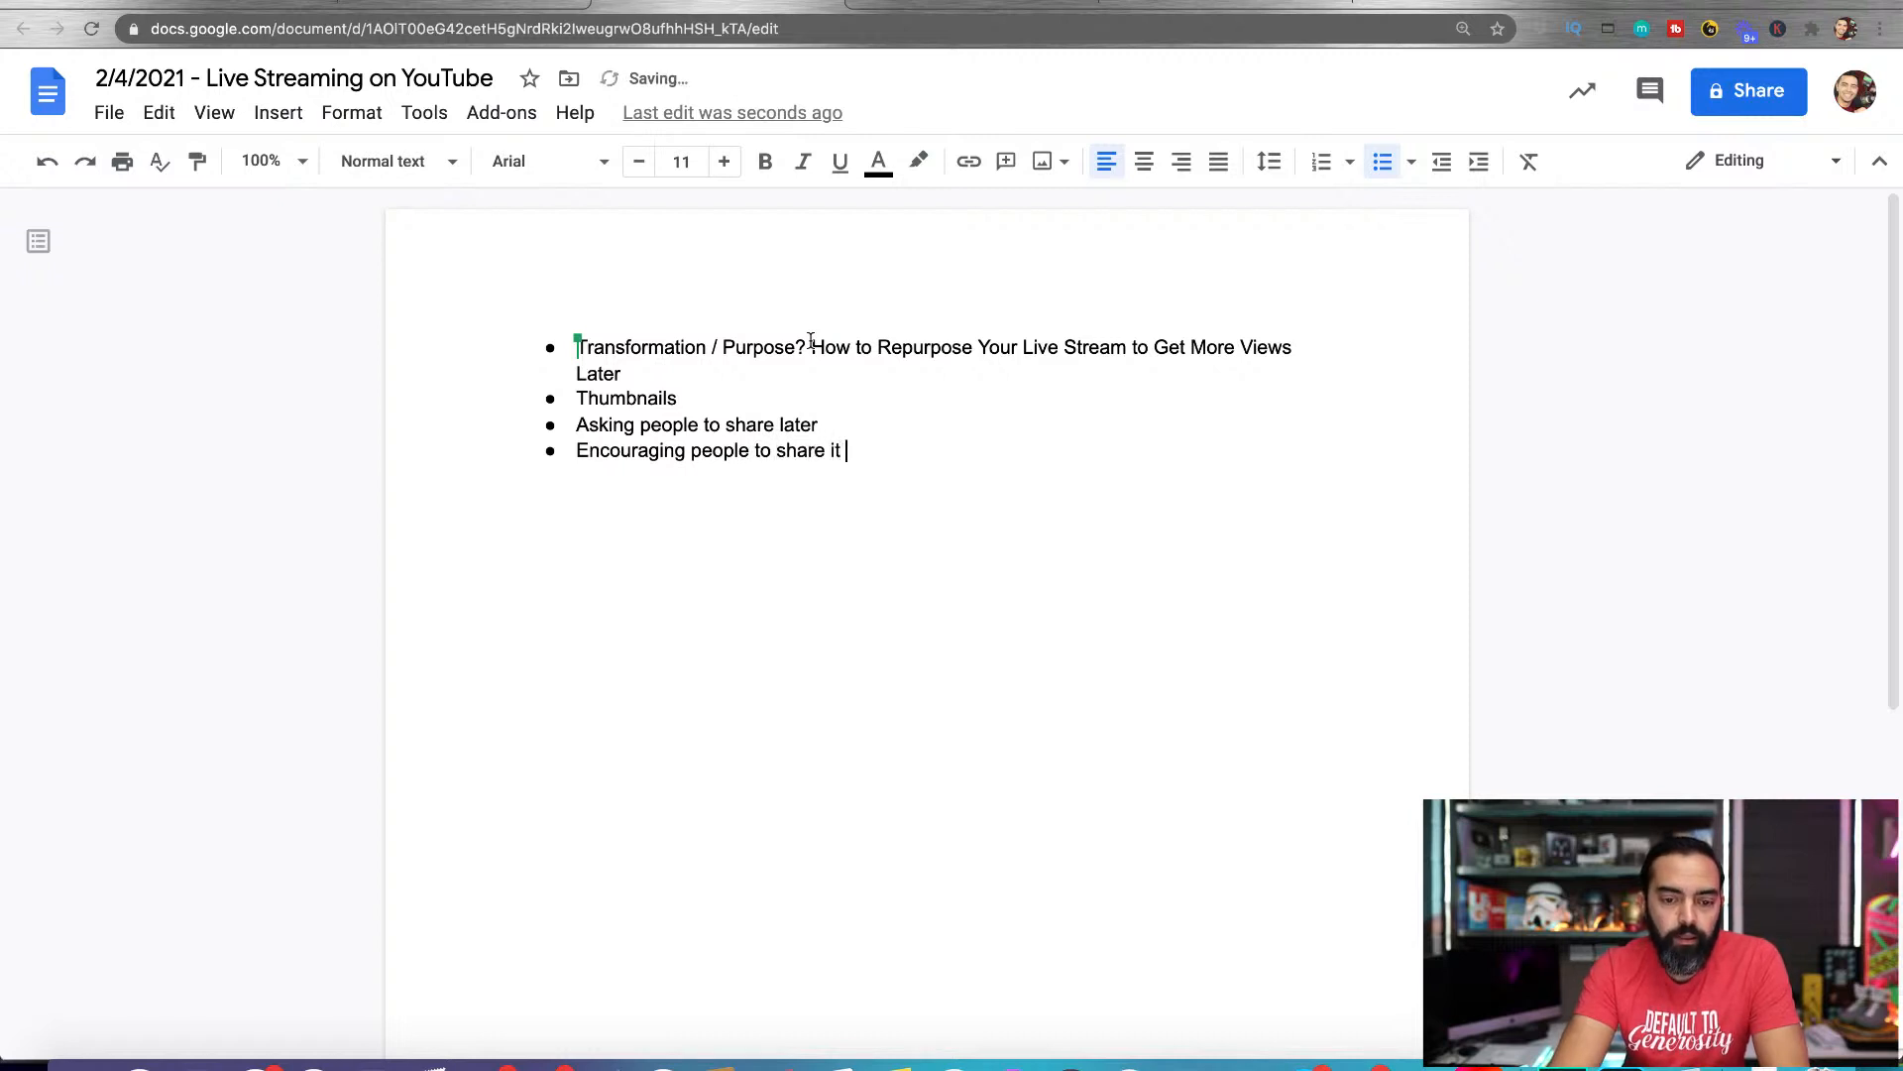
pyautogui.press('Return')
pyautogui.moveTo(616, 492); pyautogui.dragTo(527, 446)
pyautogui.press('BackSpace')
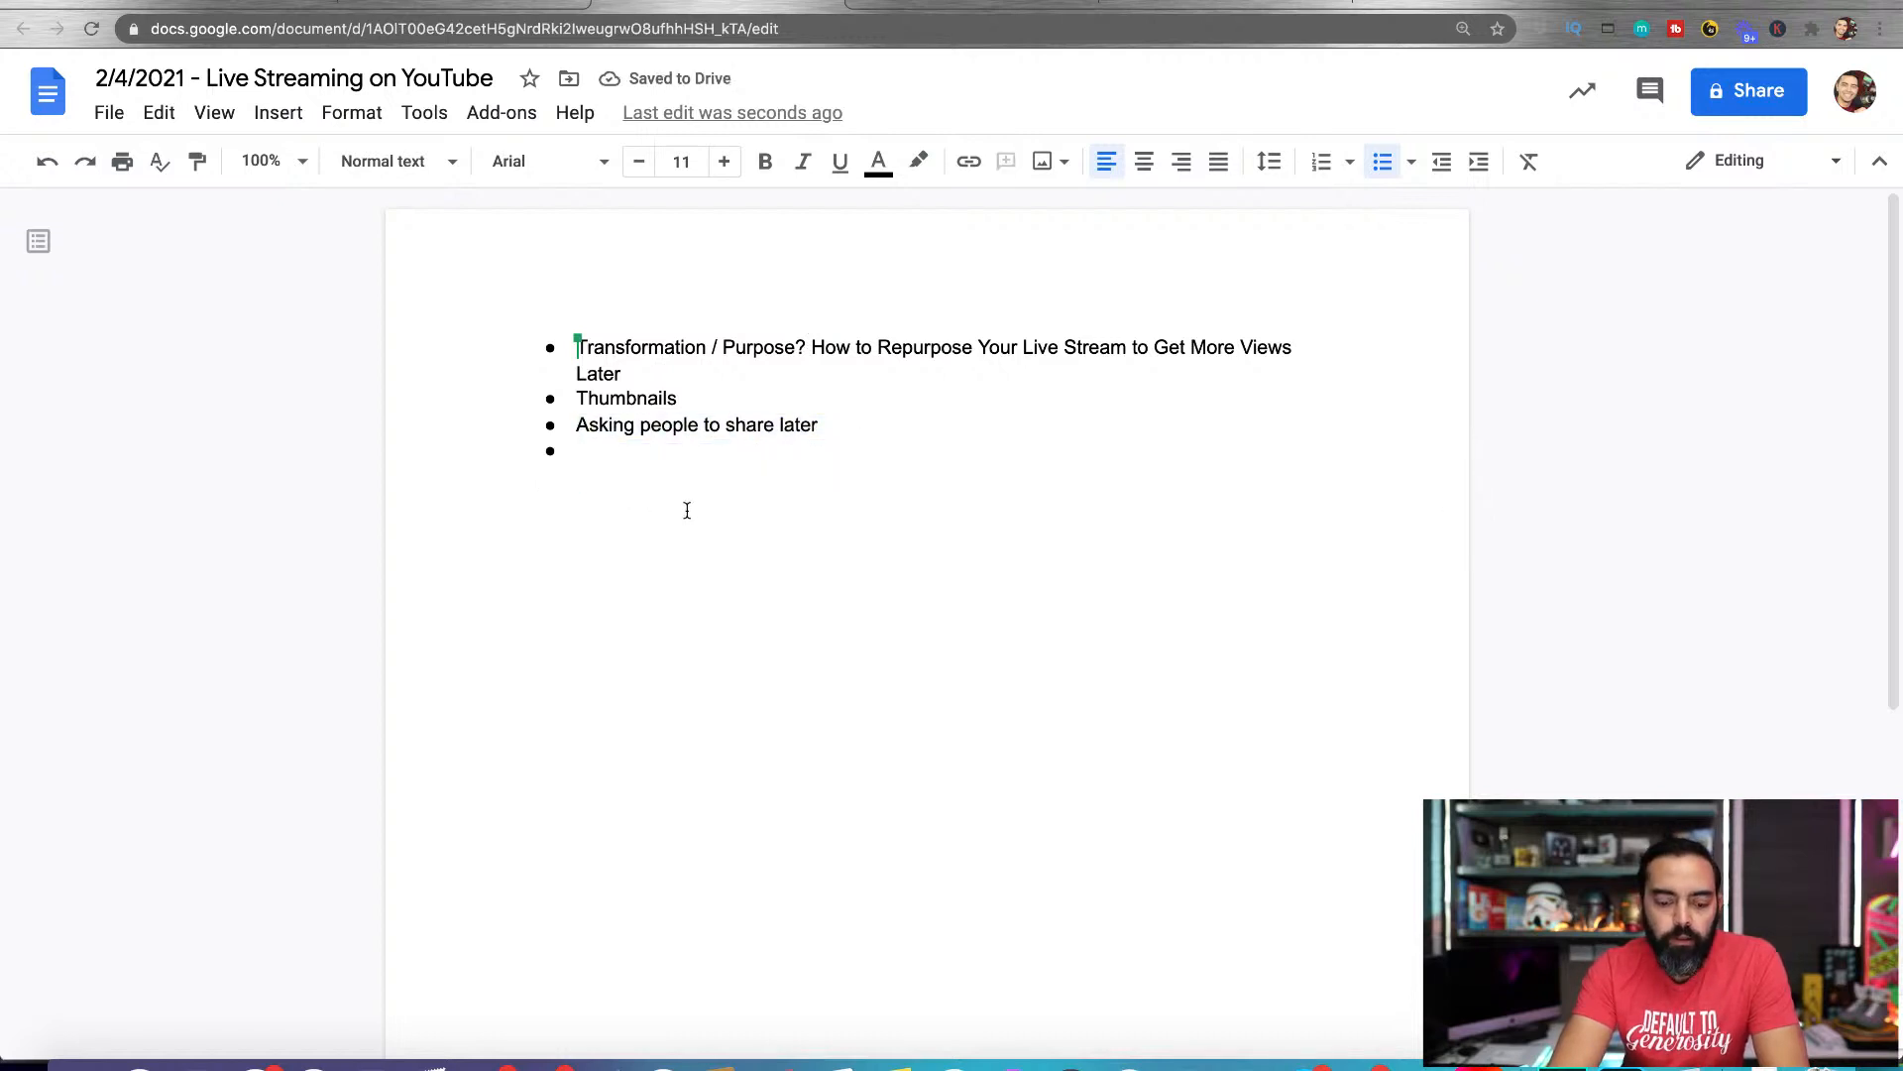
# Add the bullets "Linking to the live stream from other videos" and "Sharing on social media", and end the bulleted list
pyautogui.write('Linking to the live stream from other videos')
pyautogui.press('Return')
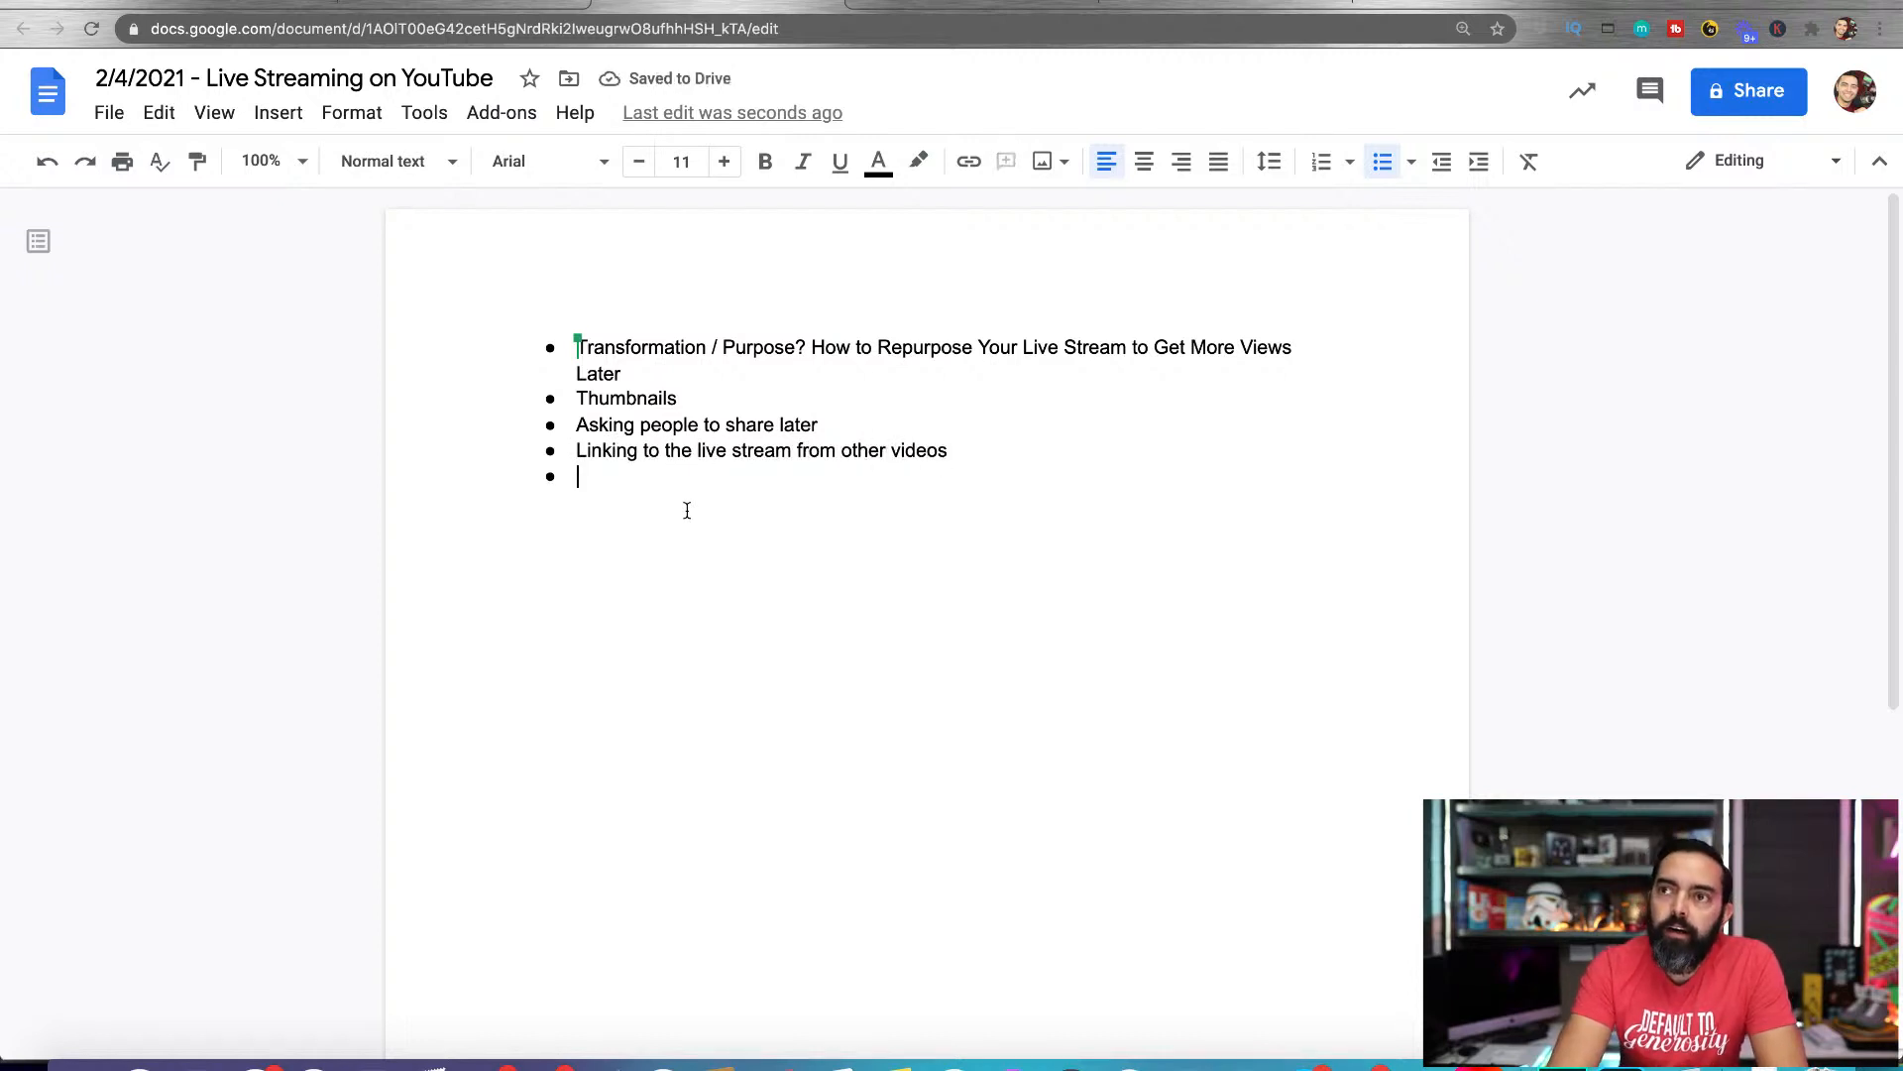
pyautogui.write('Sharing on soc')
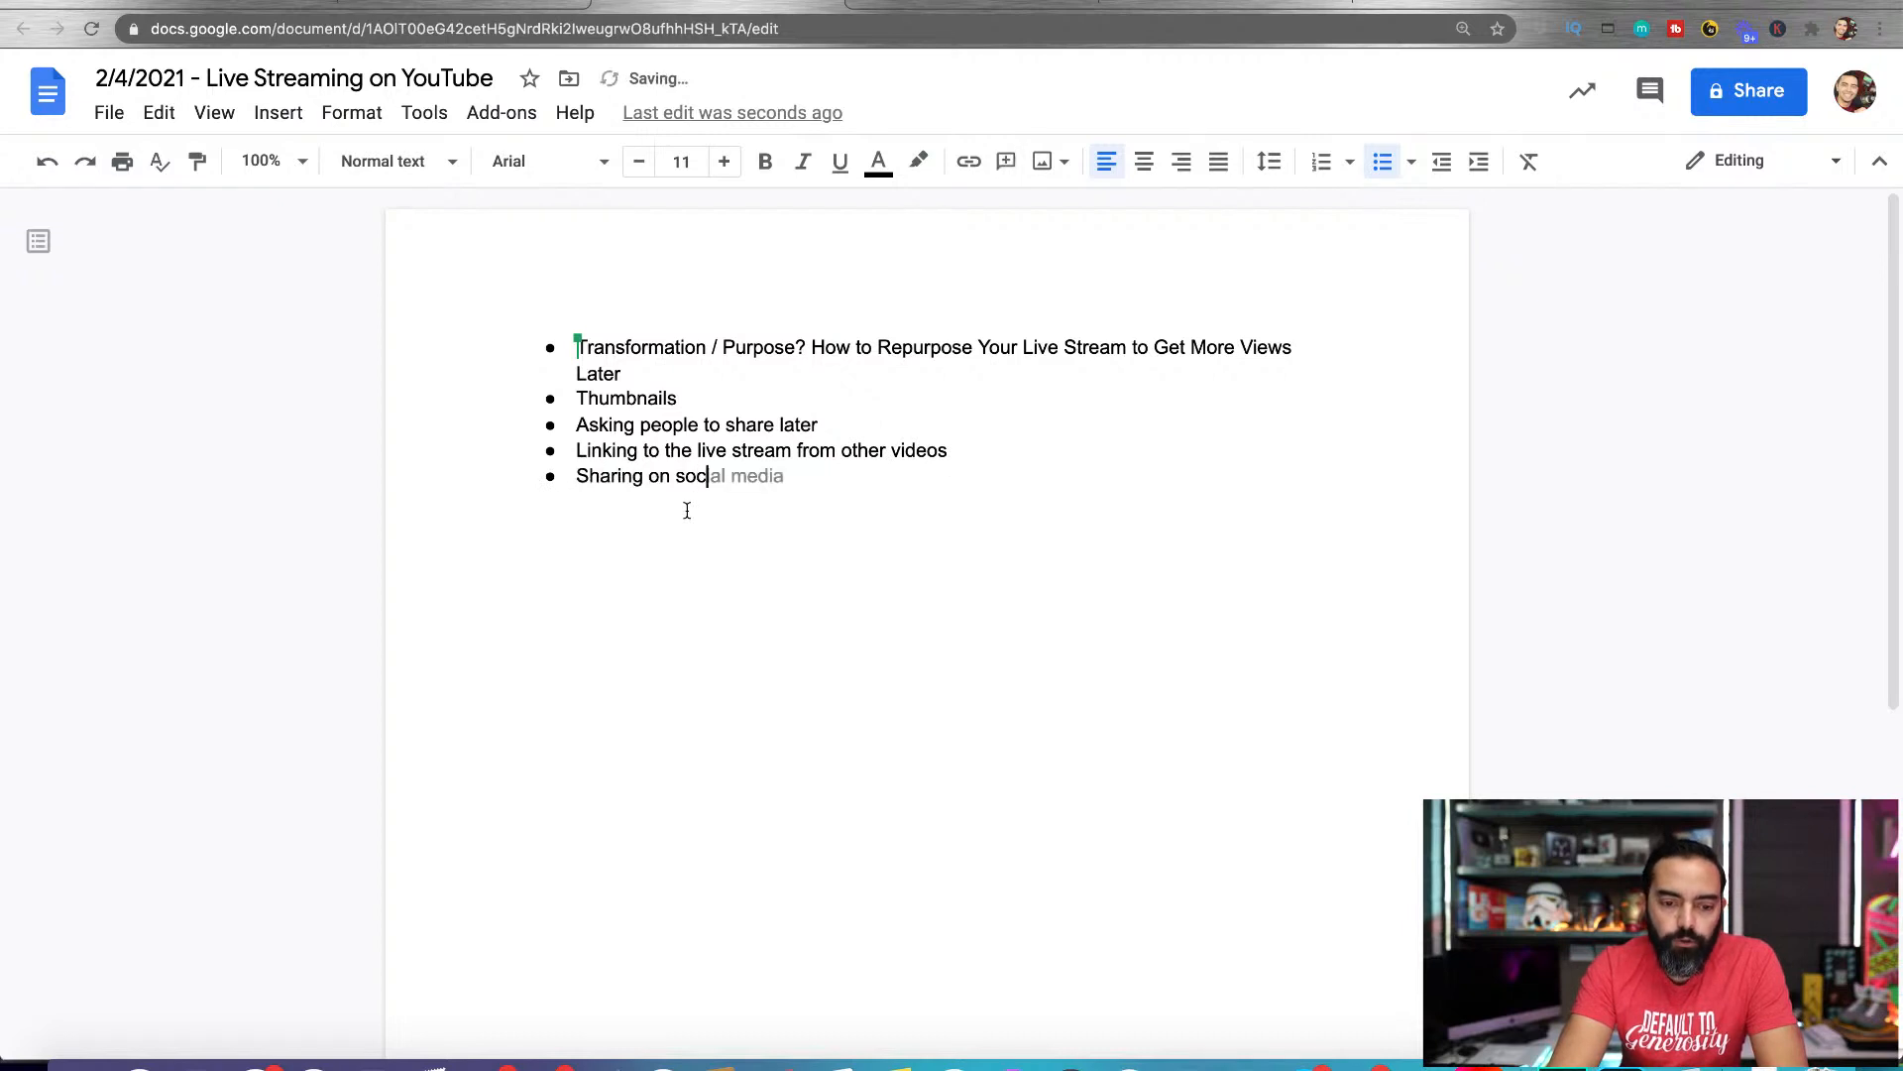
pyautogui.write('ial media')
pyautogui.press('Return')
pyautogui.press('Return')
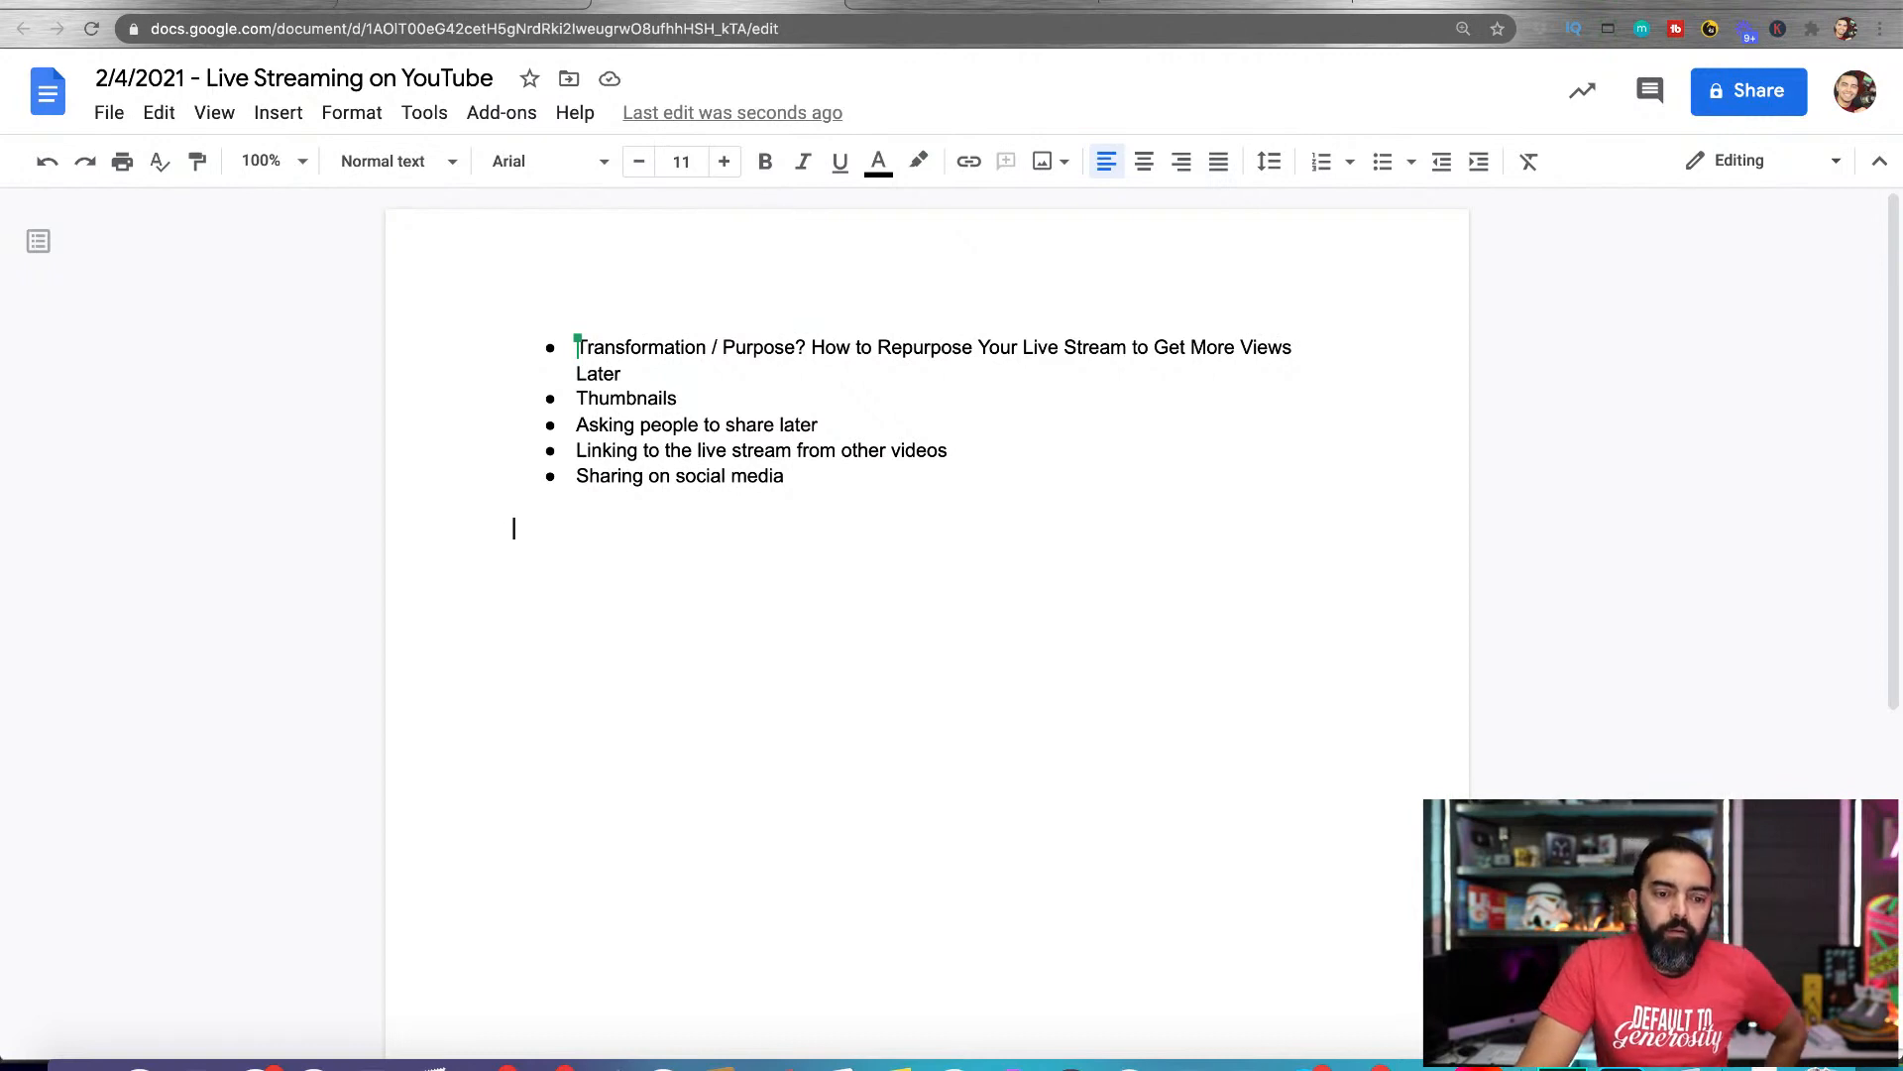
# Return to the 2021 Content Calendar spreadsheet and review the 2/4/2021 row's date, title and document link
pyautogui.click(492, 2)
pyautogui.hscroll(10, 238, 395)
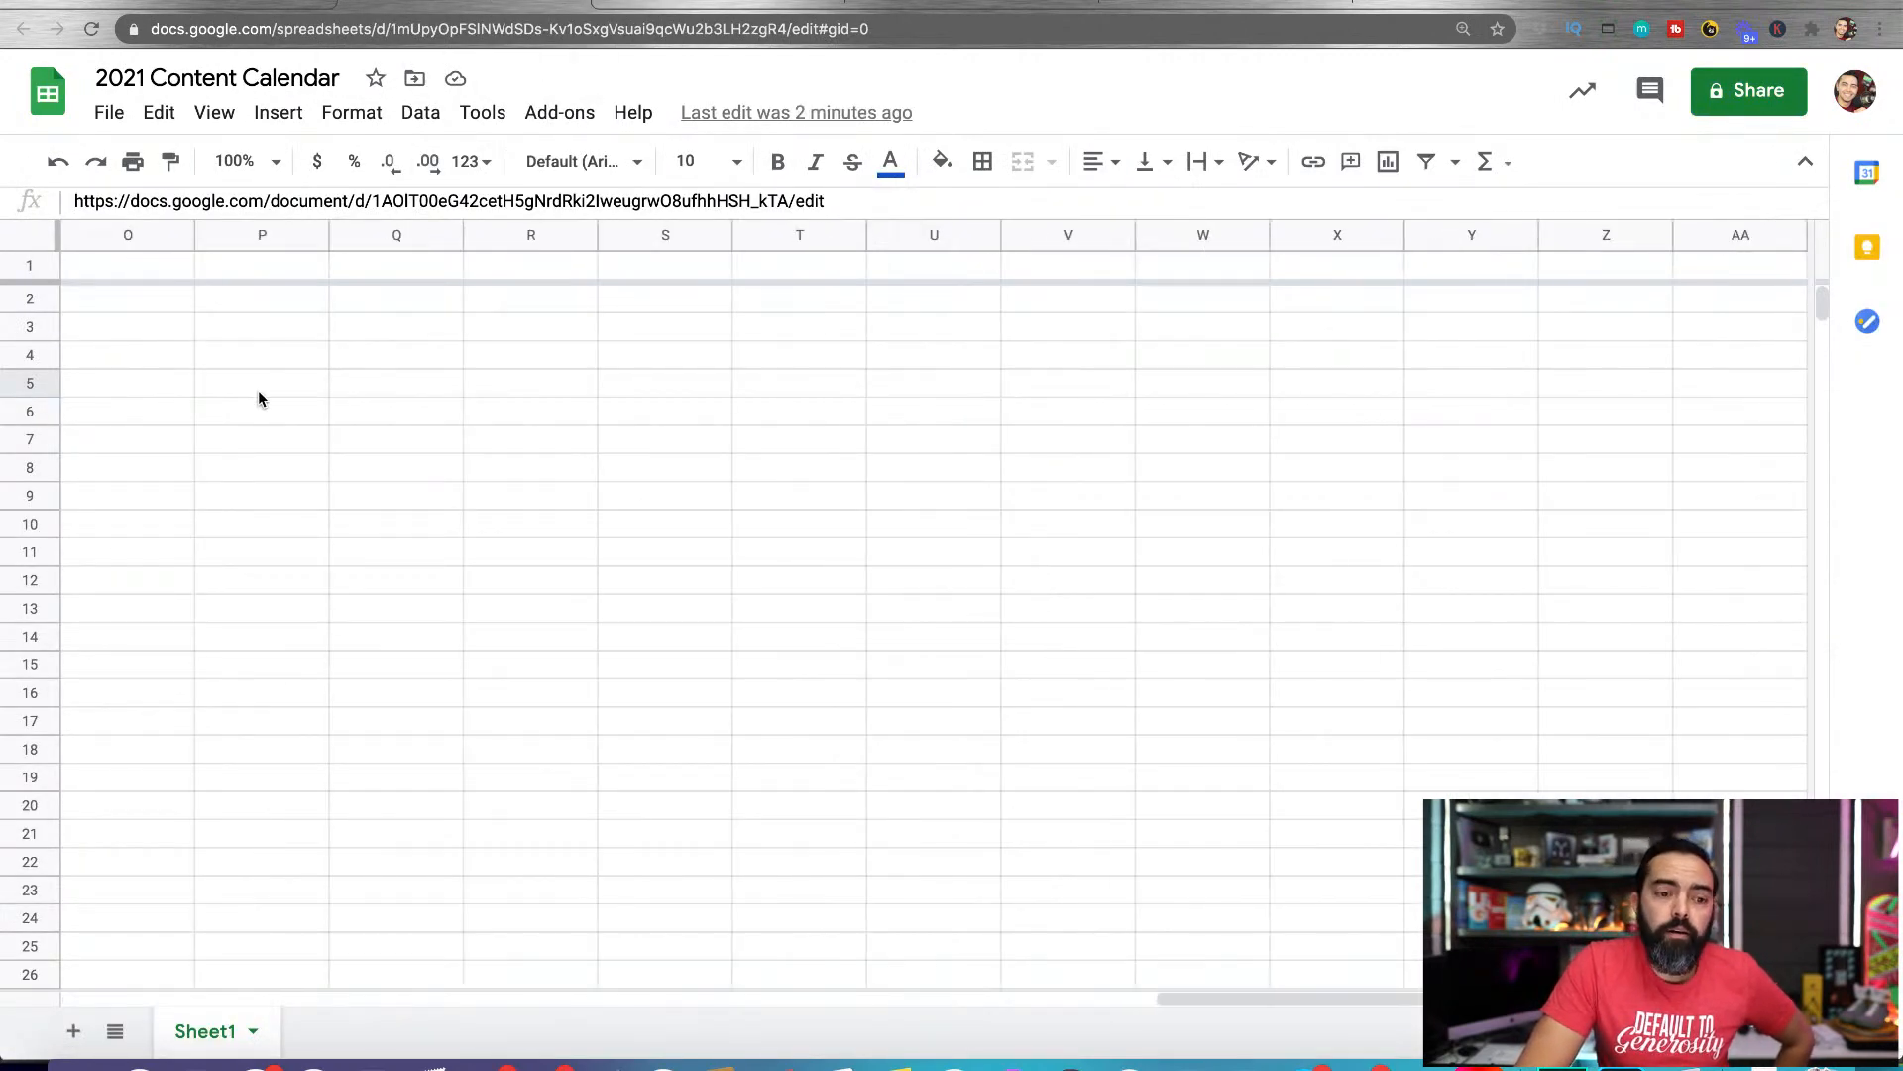
pyautogui.hscroll(-10, 224, 407)
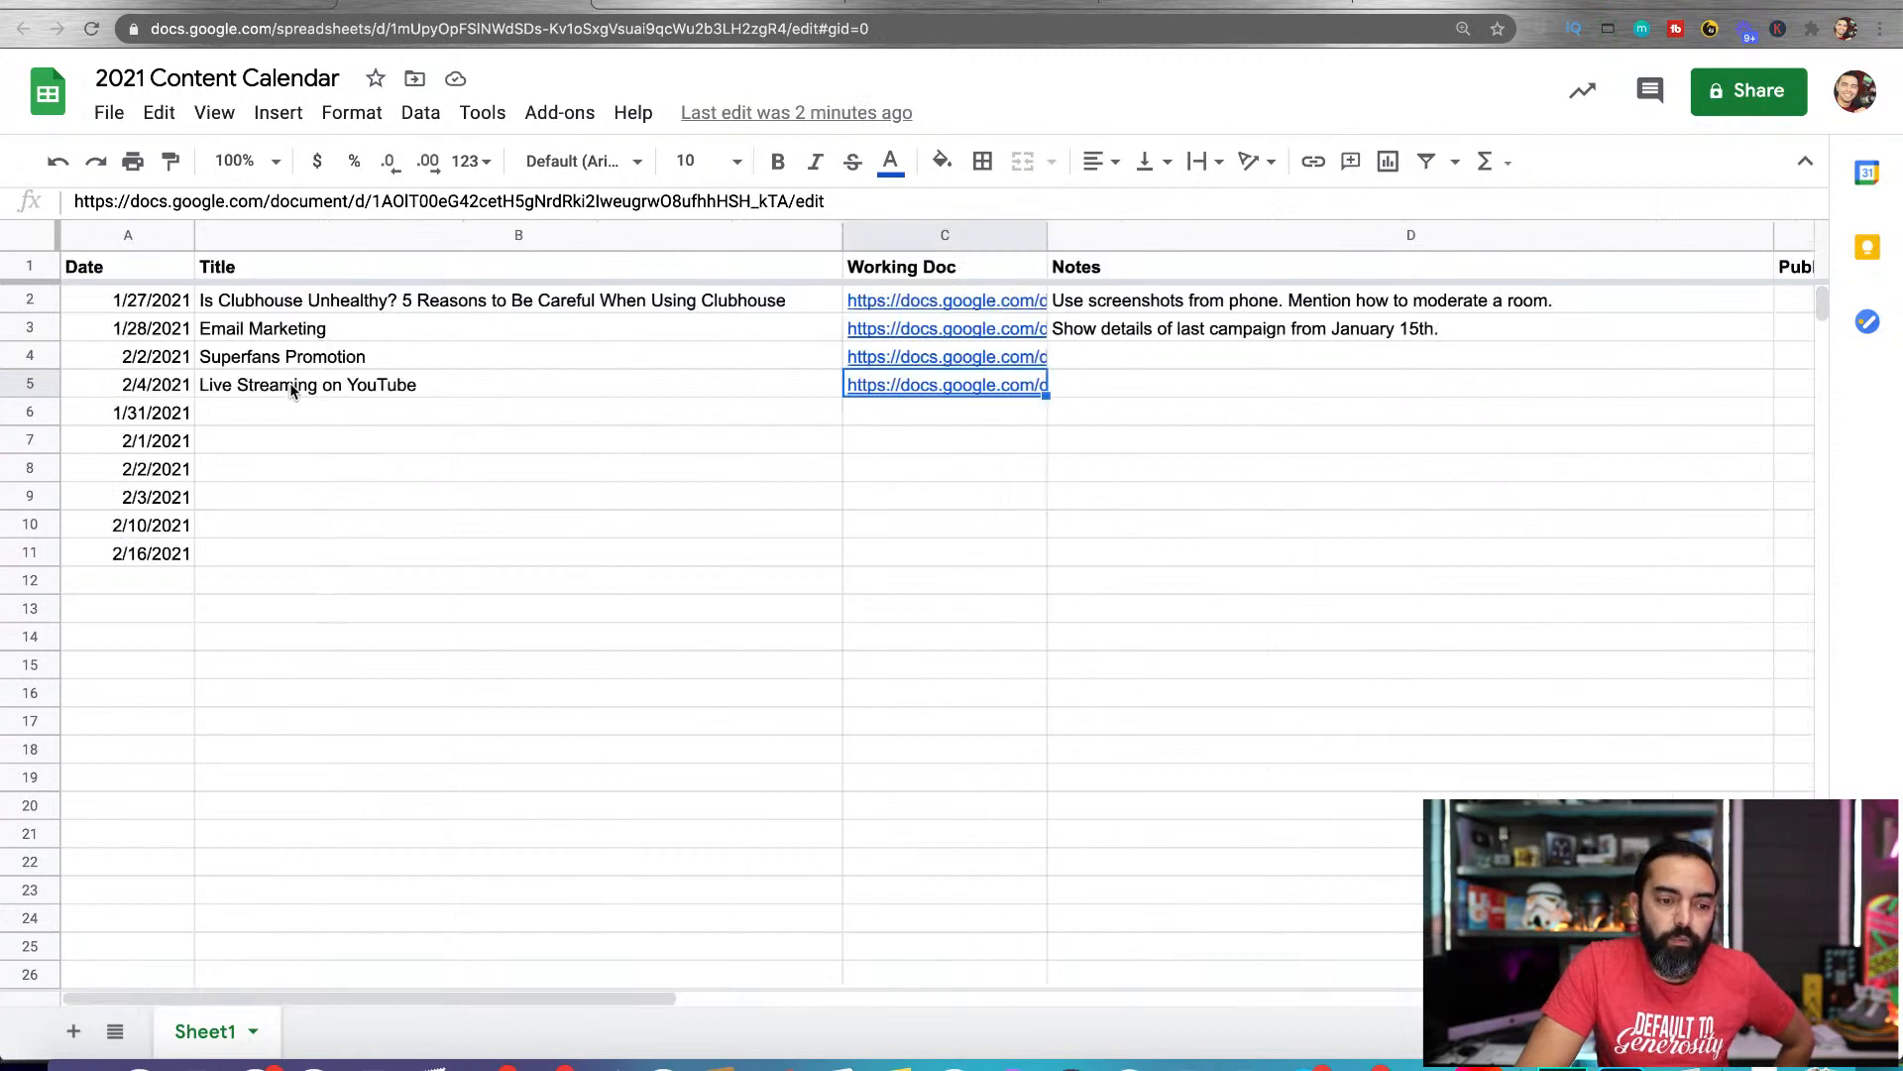
pyautogui.click(123, 394)
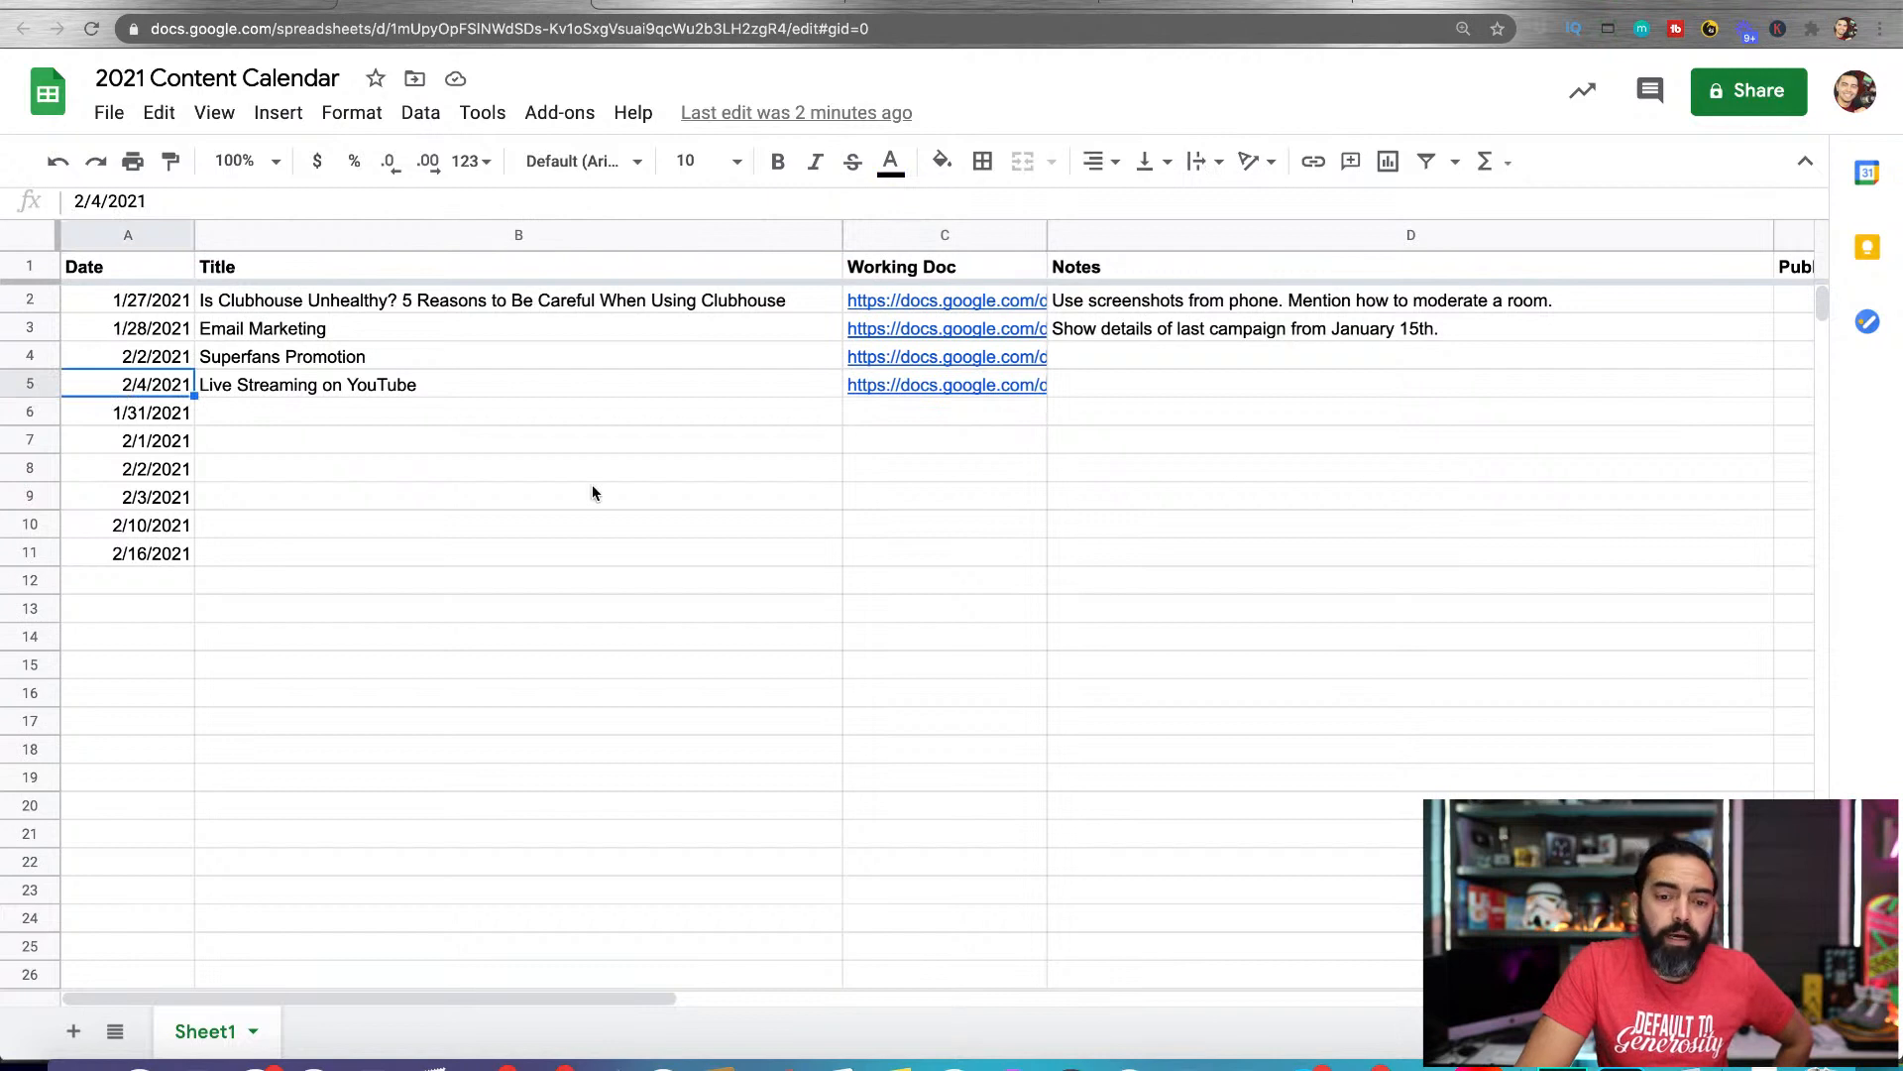
pyautogui.moveTo(990, 387)
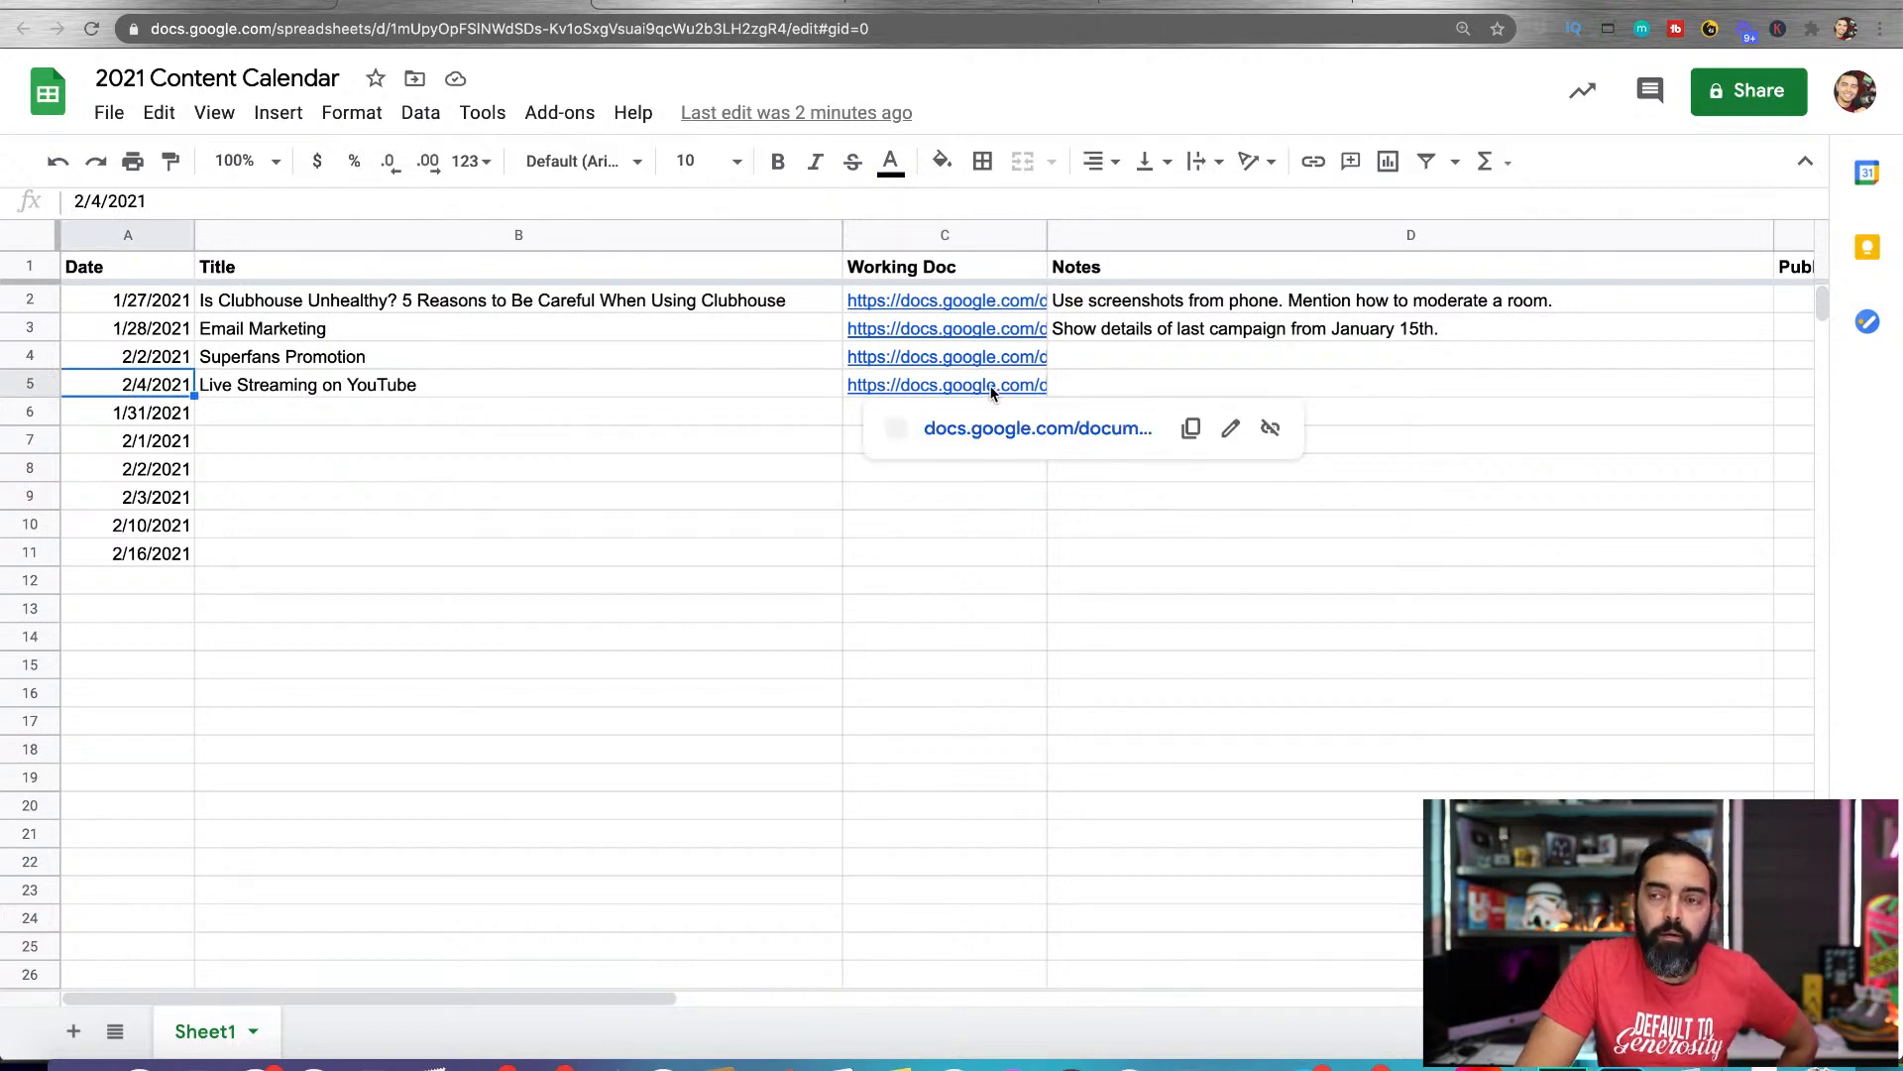
# Open the working document linked in the 2/4/2021 "Live Streaming on YouTube" row to review its outline
pyautogui.click(788, 474)
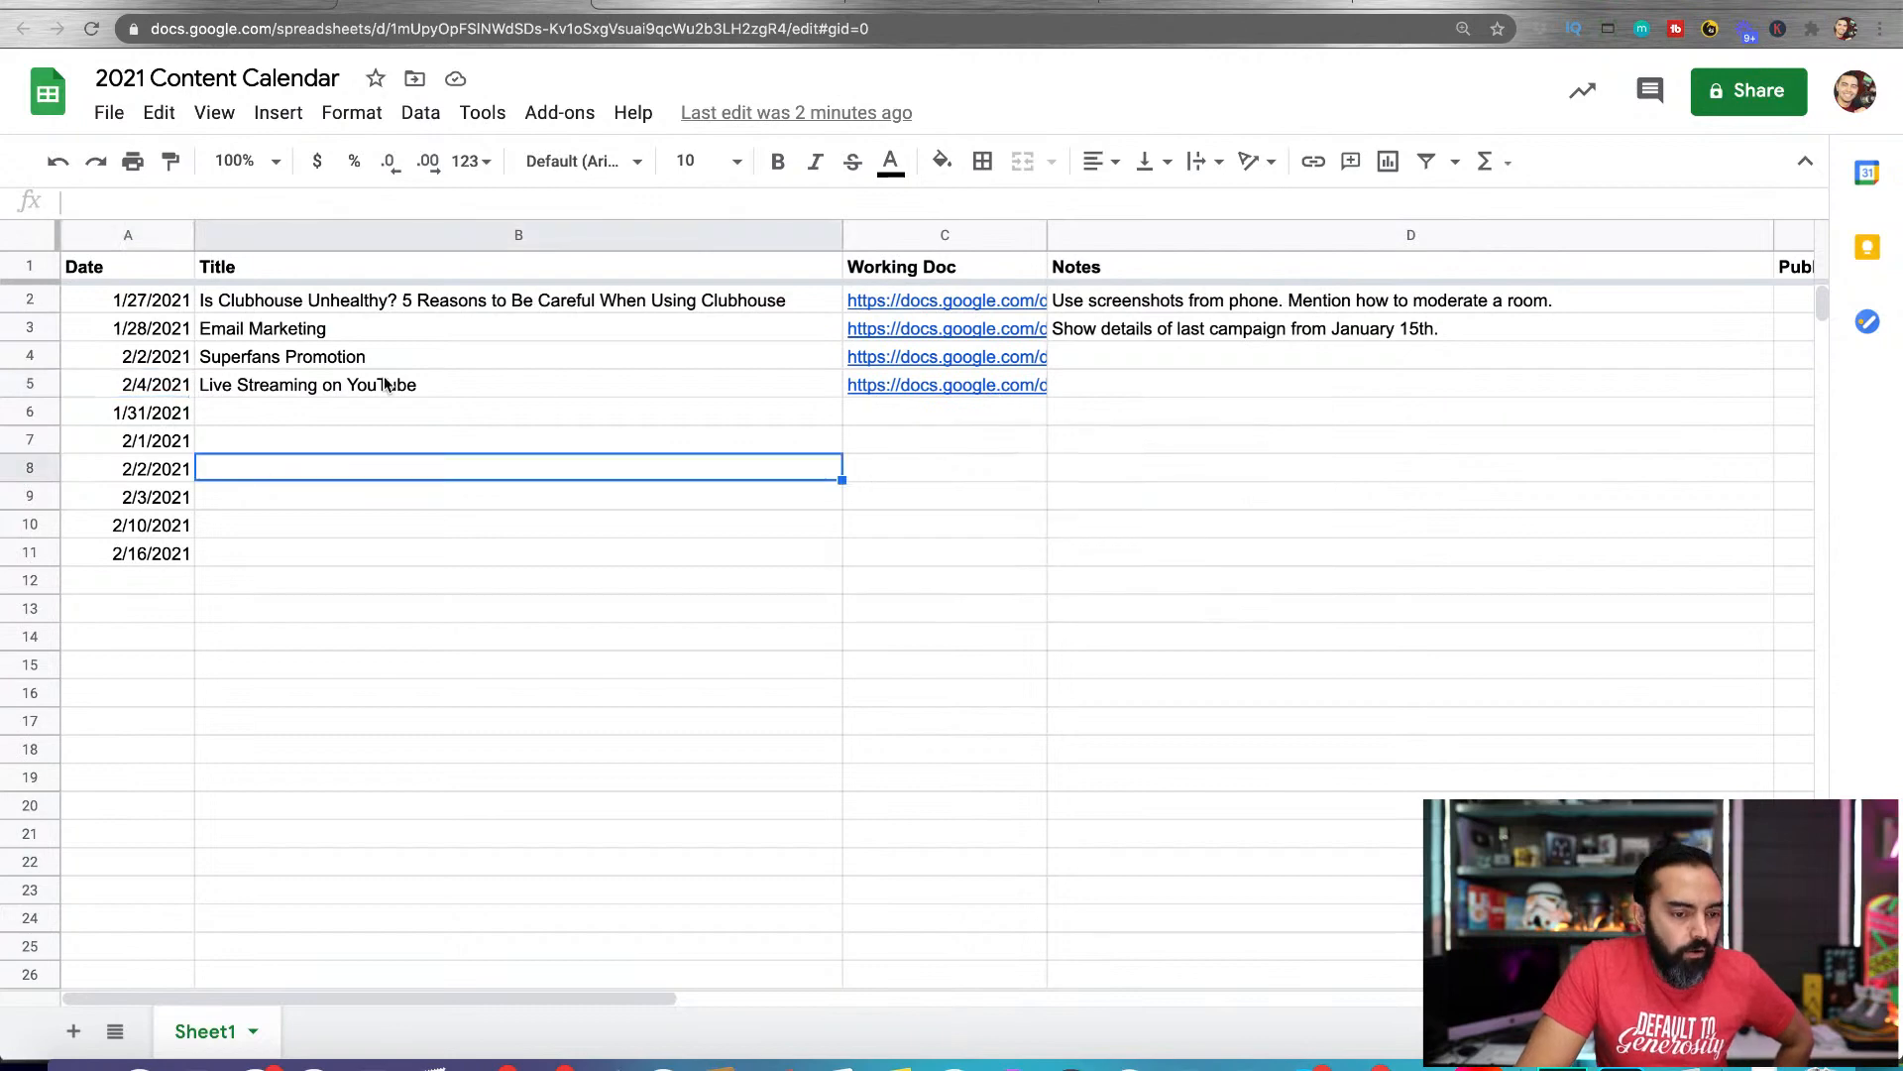
pyautogui.click(190, 394)
pyautogui.click(972, 386)
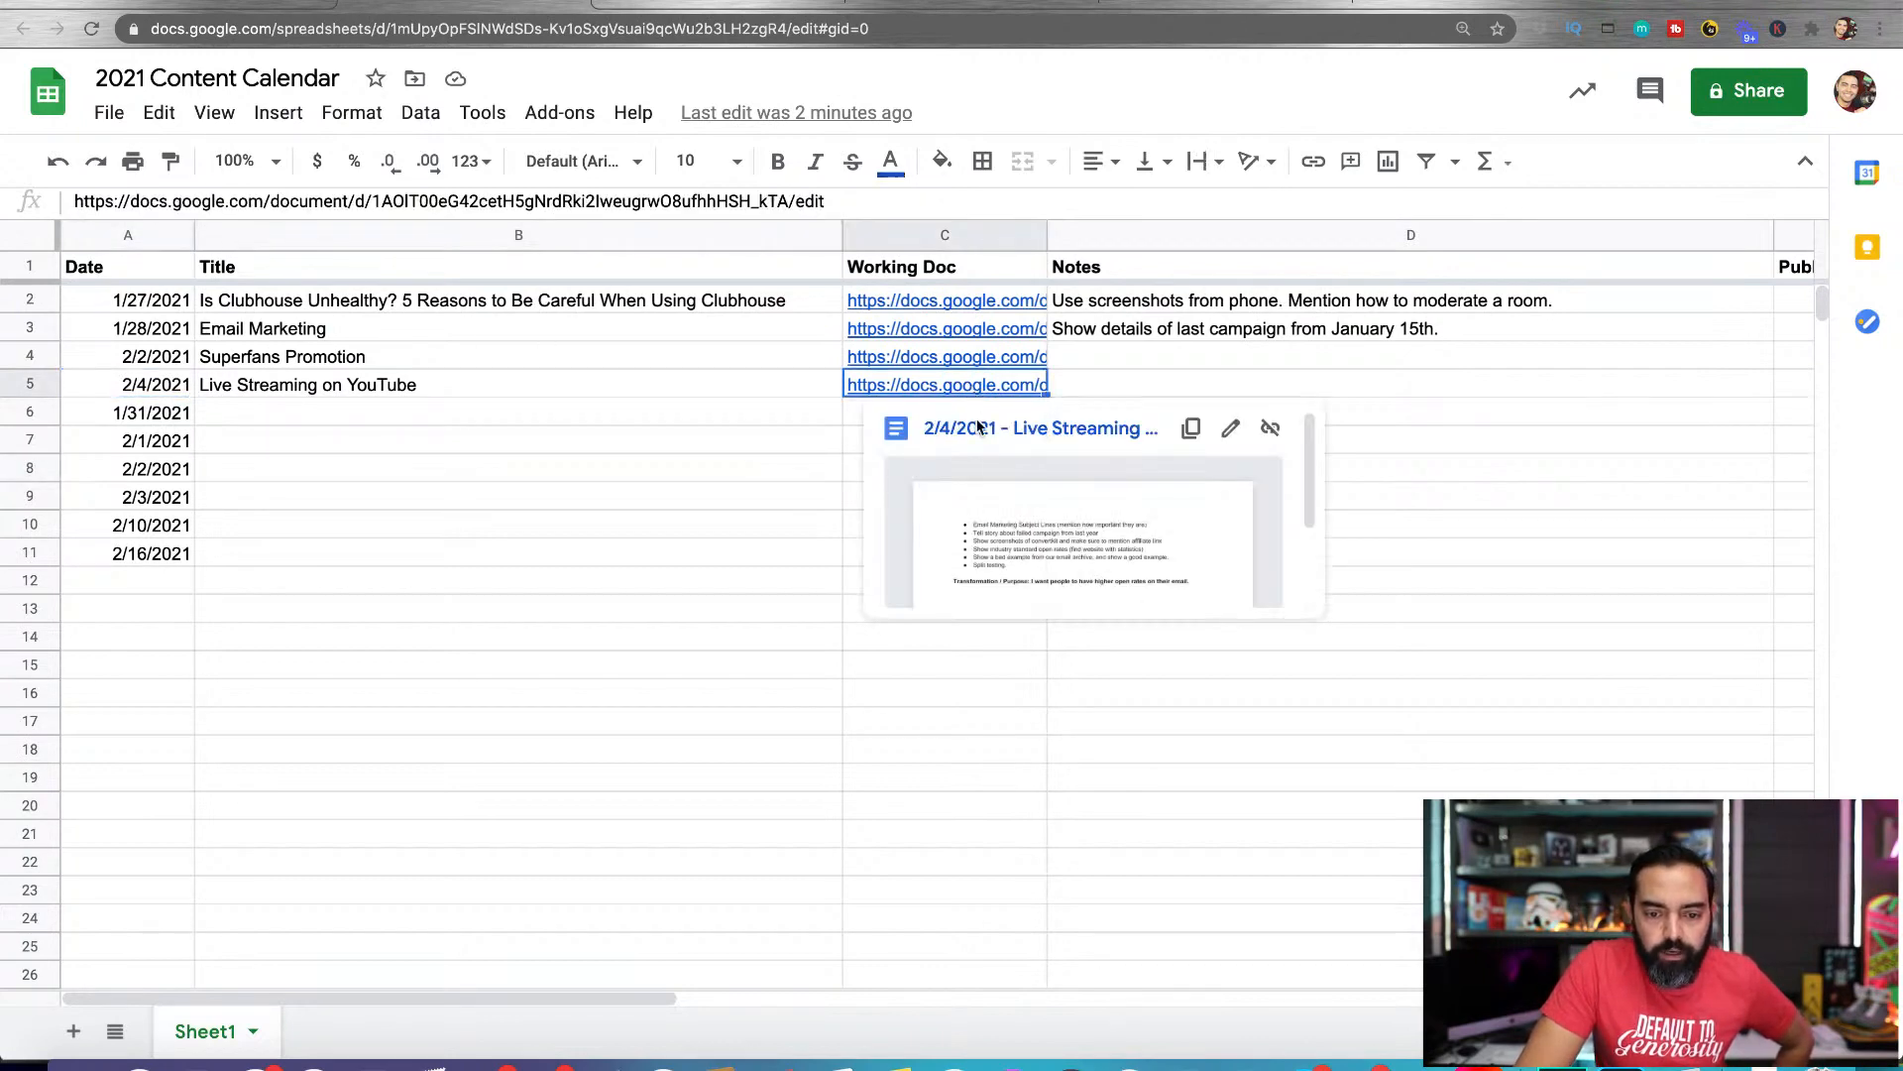
pyautogui.click(975, 428)
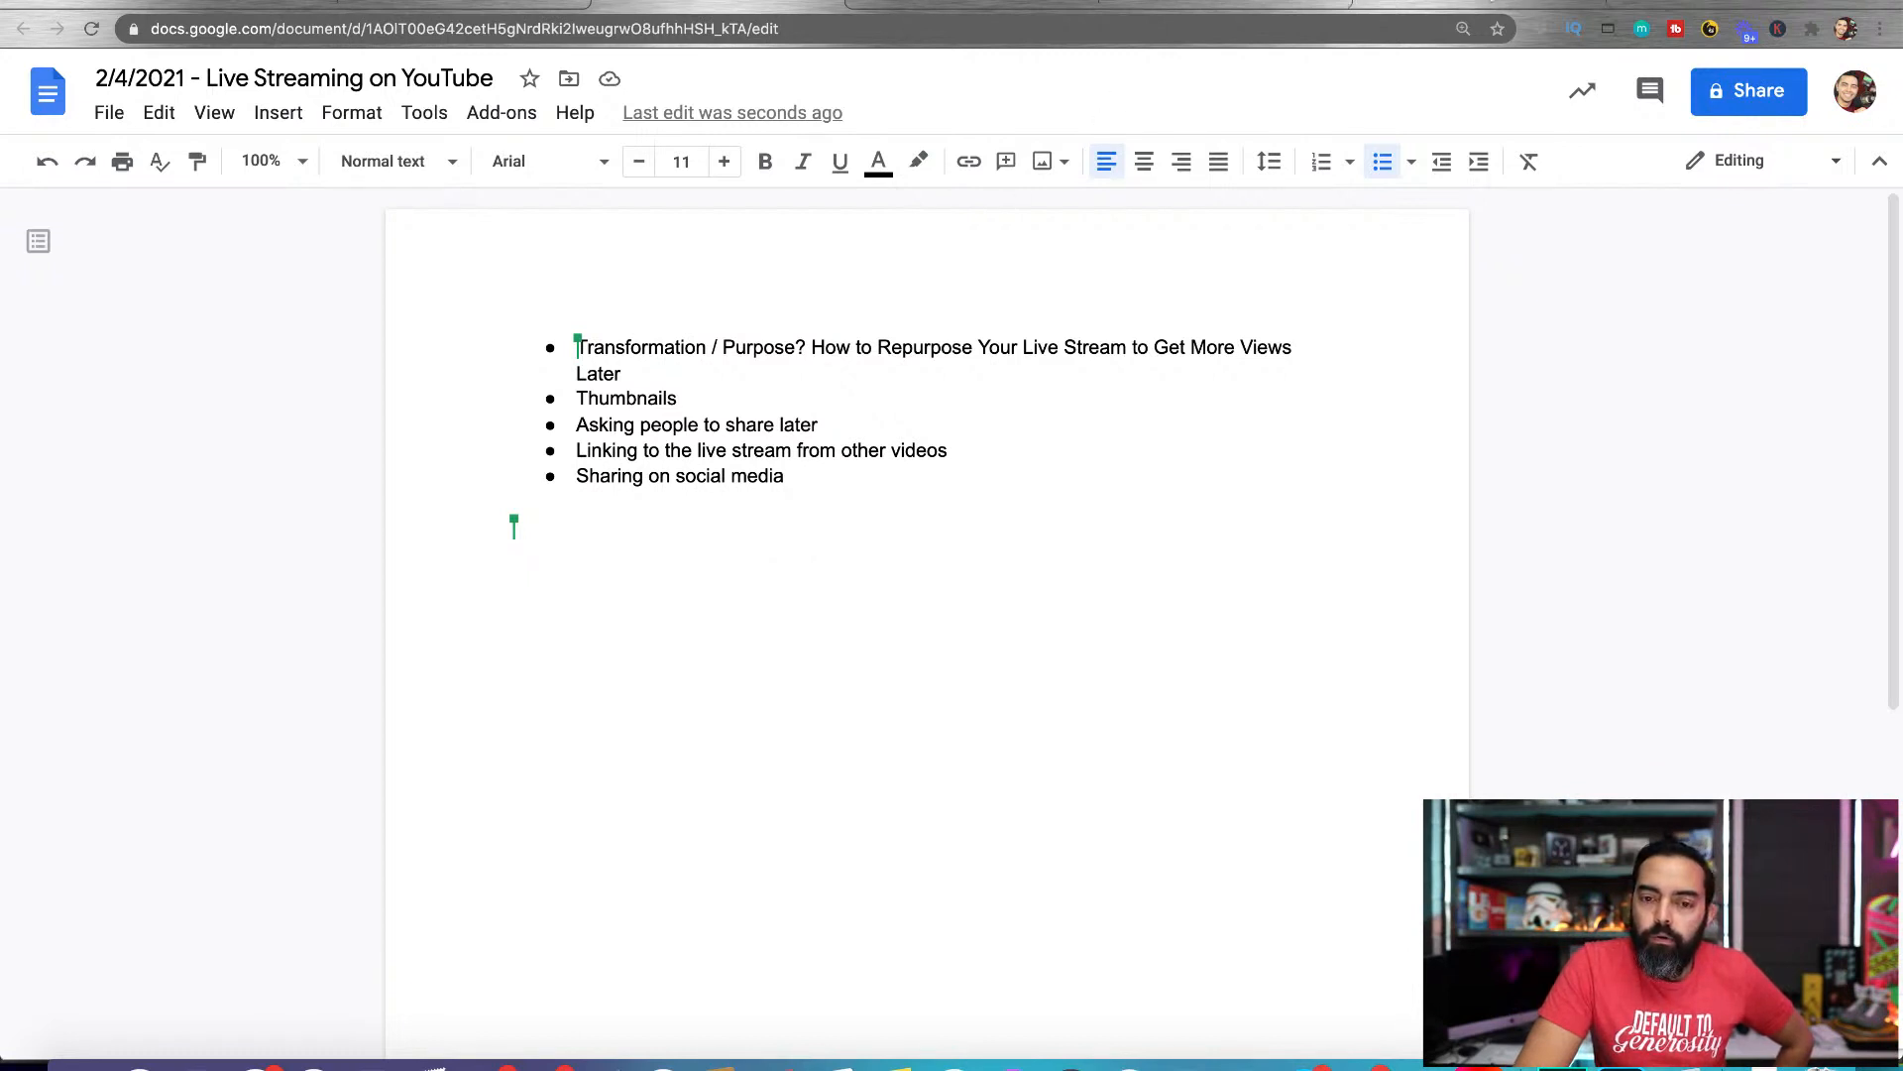
# Return to the 2021 Content Calendar spreadsheet and mark the 1/27/2021 Clubhouse post as published with "Y"
pyautogui.click(397, 9)
pyautogui.hscroll(8, 918, 452)
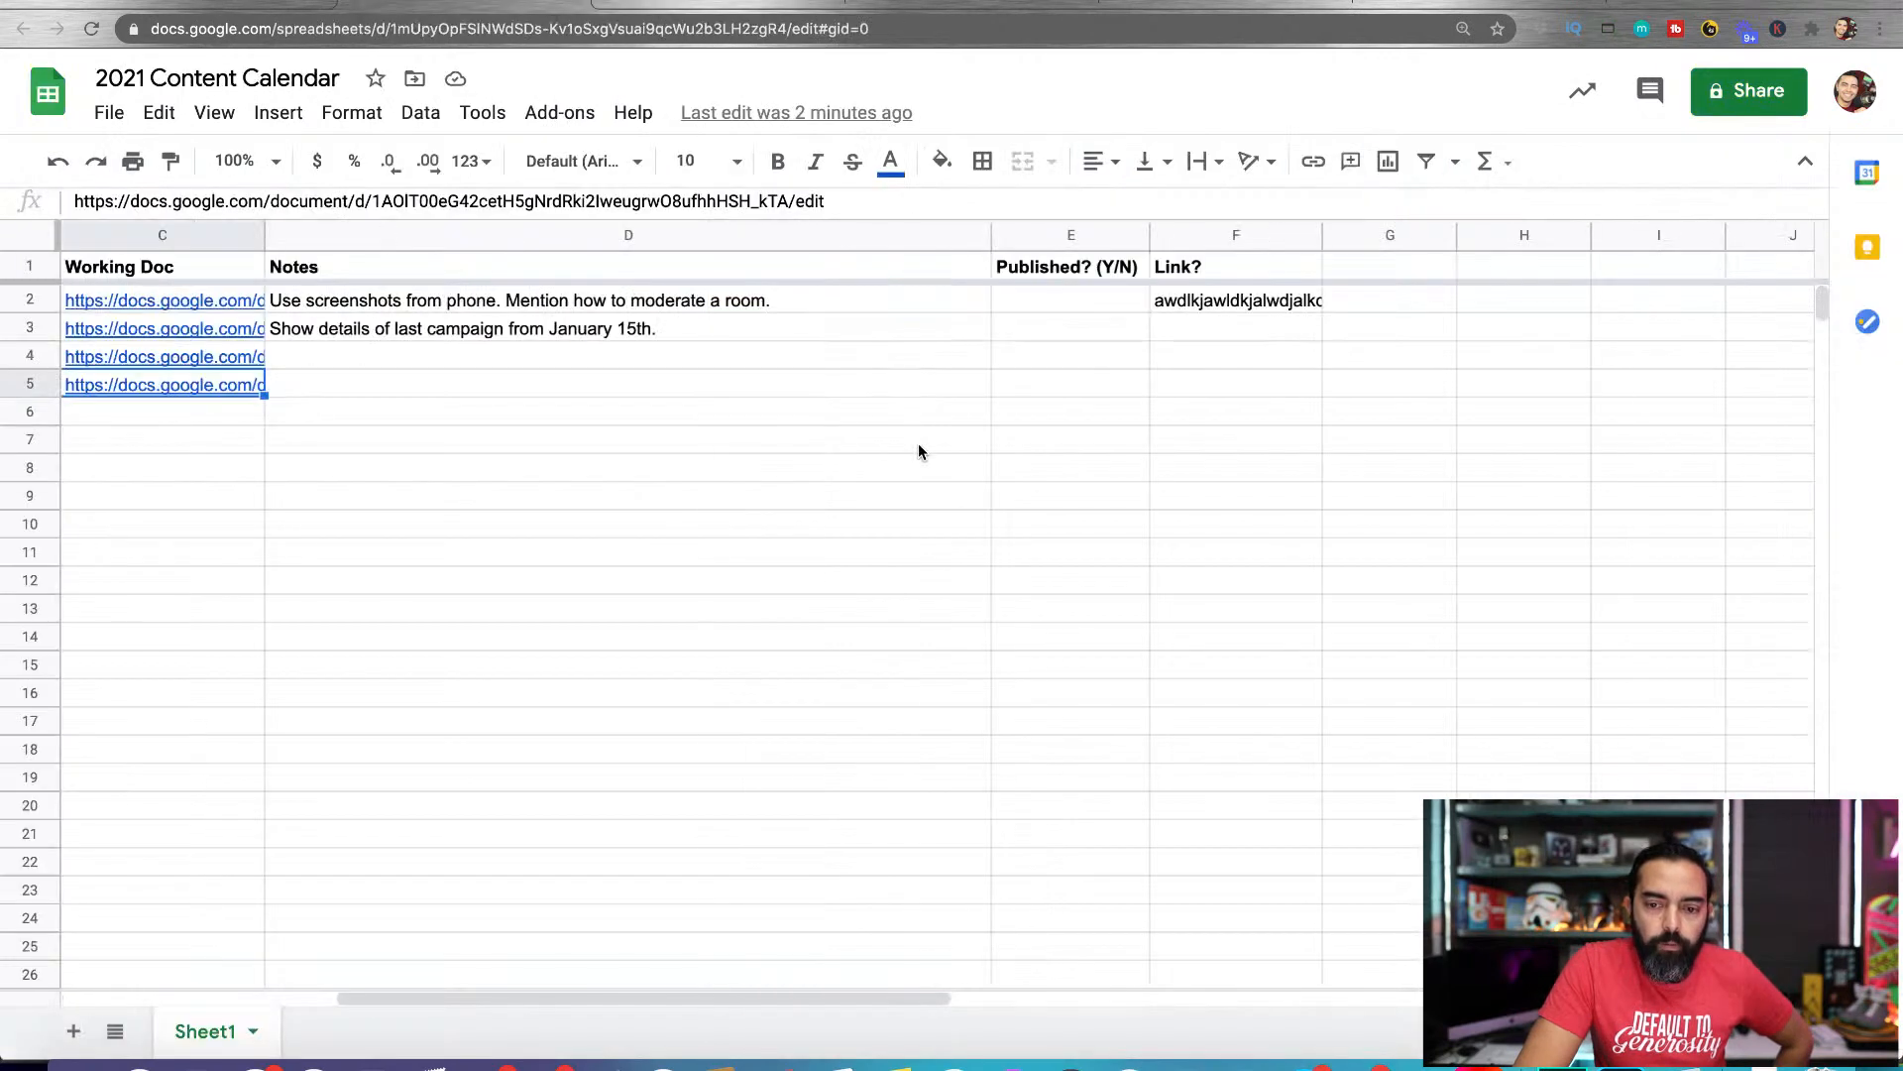
pyautogui.doubleClick(1074, 299)
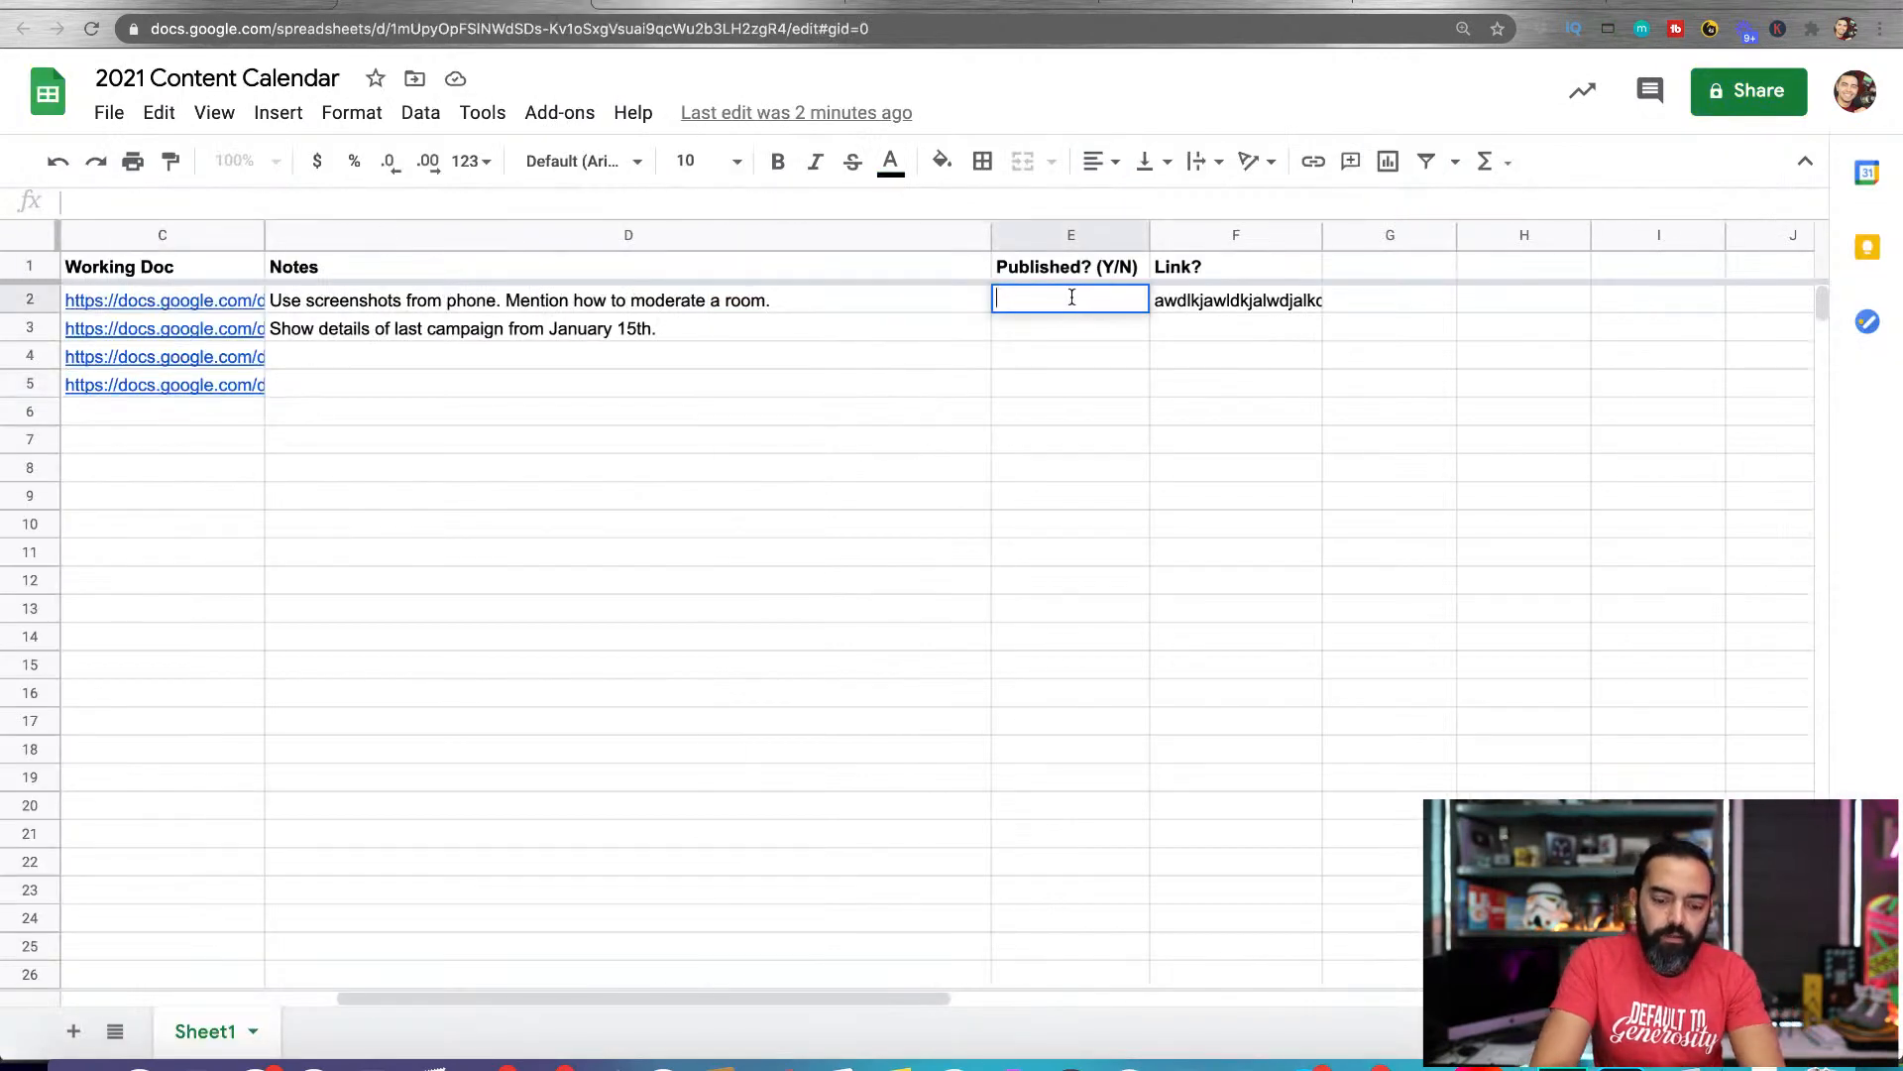
pyautogui.press('Return')
pyautogui.doubleClick(1286, 297)
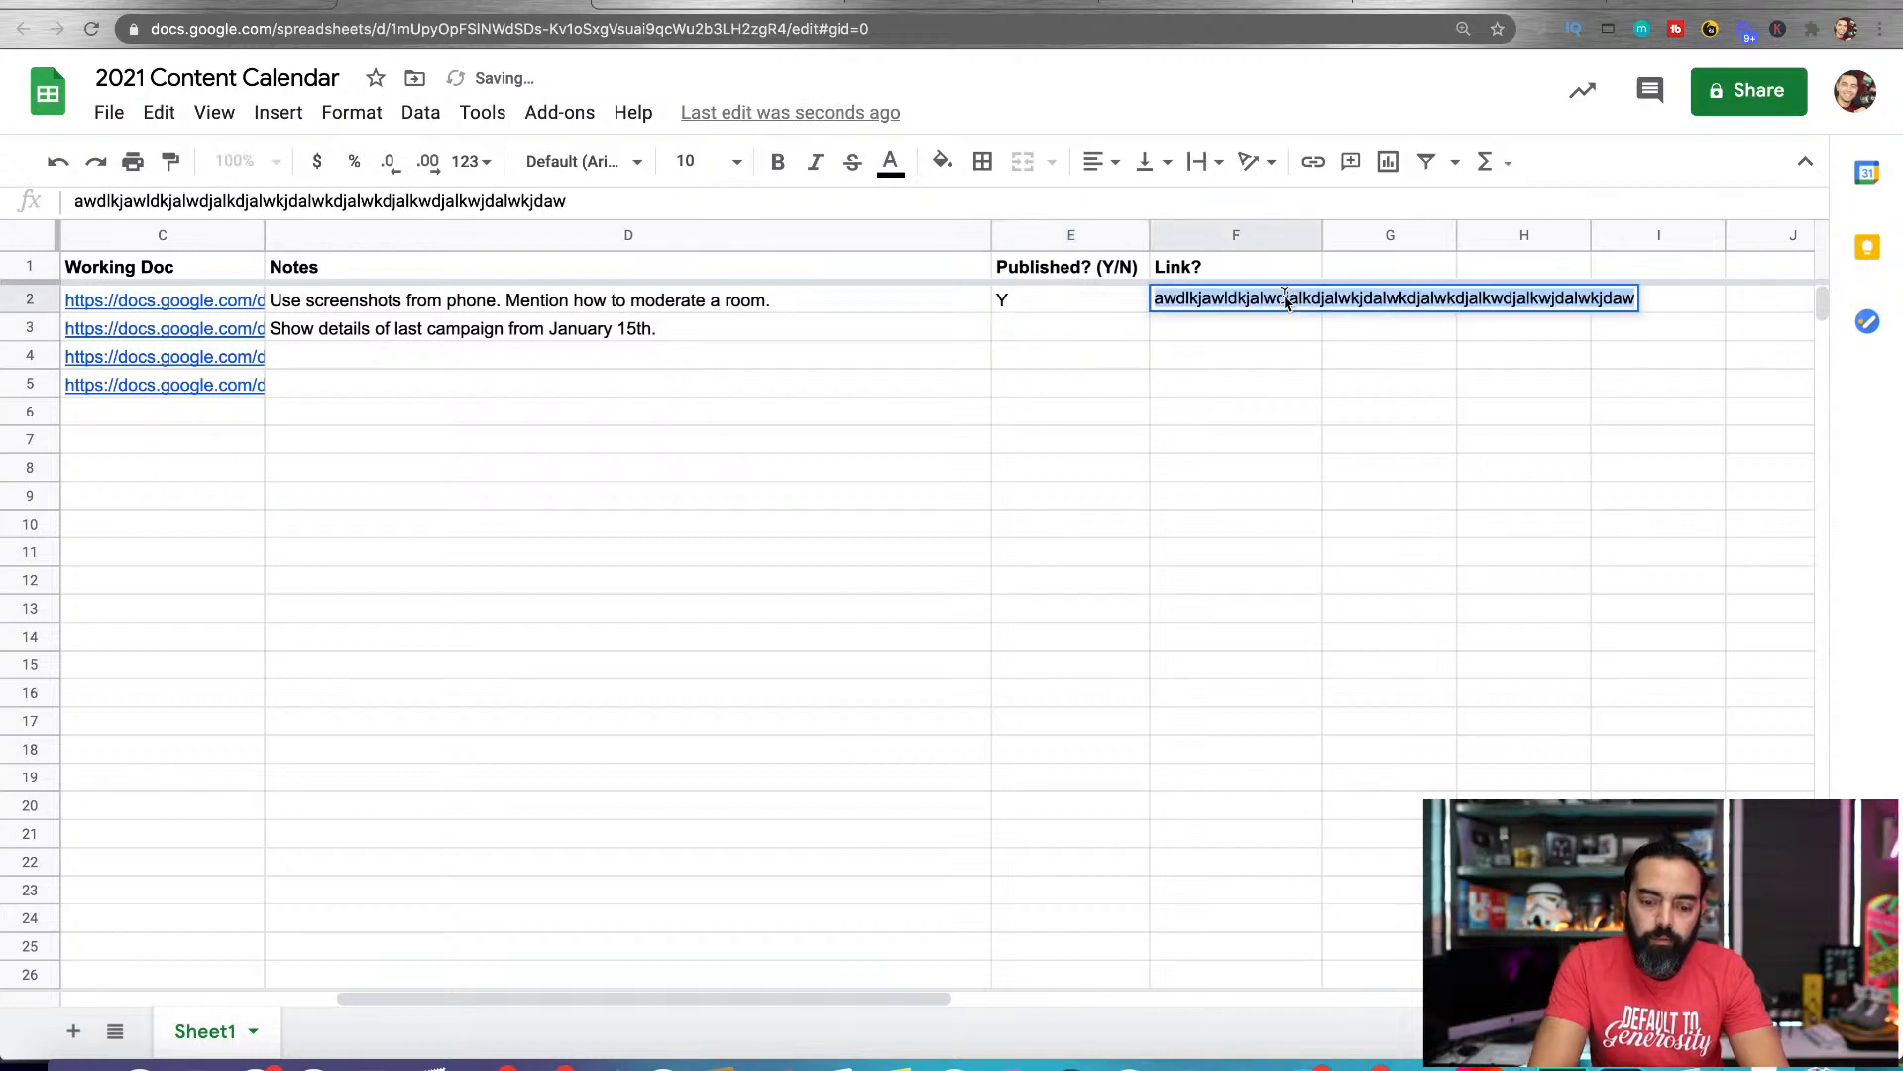
pyautogui.write('http://w')
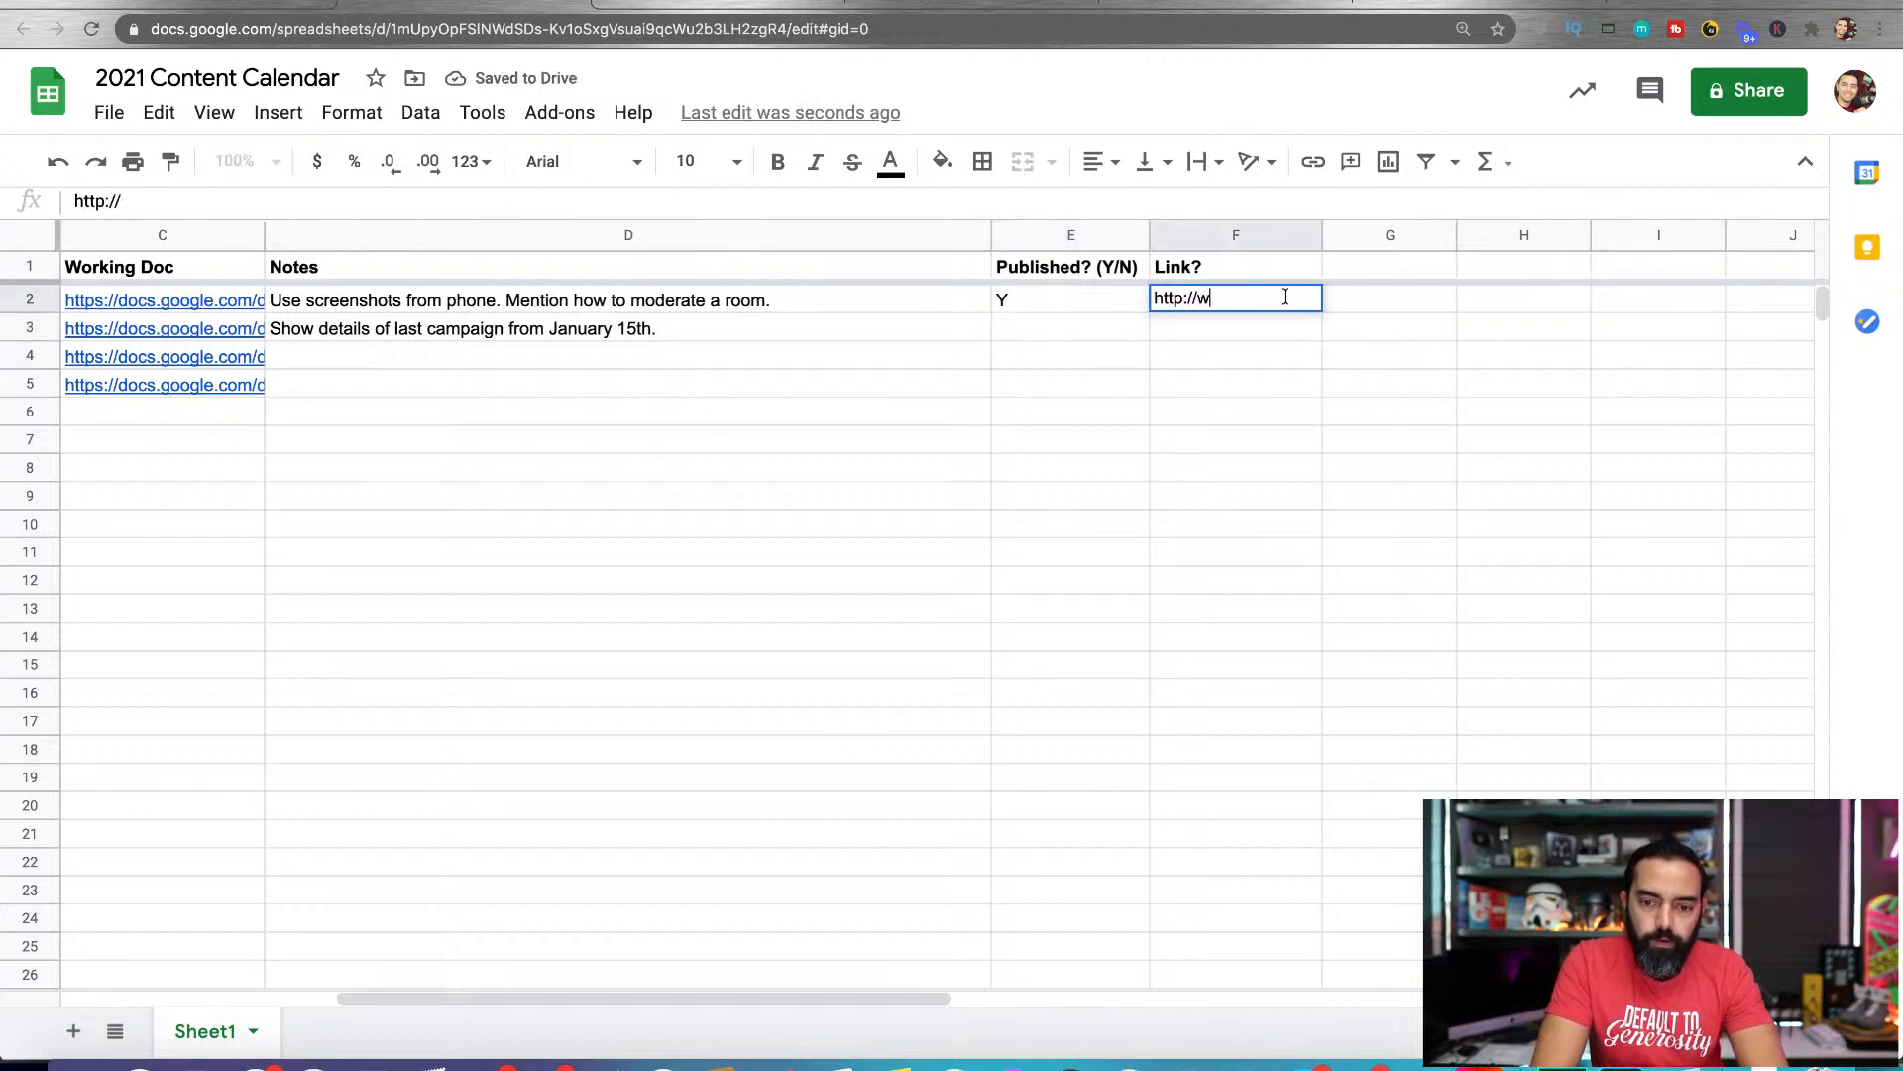
pyautogui.write('ww.smartpassiveincome.')
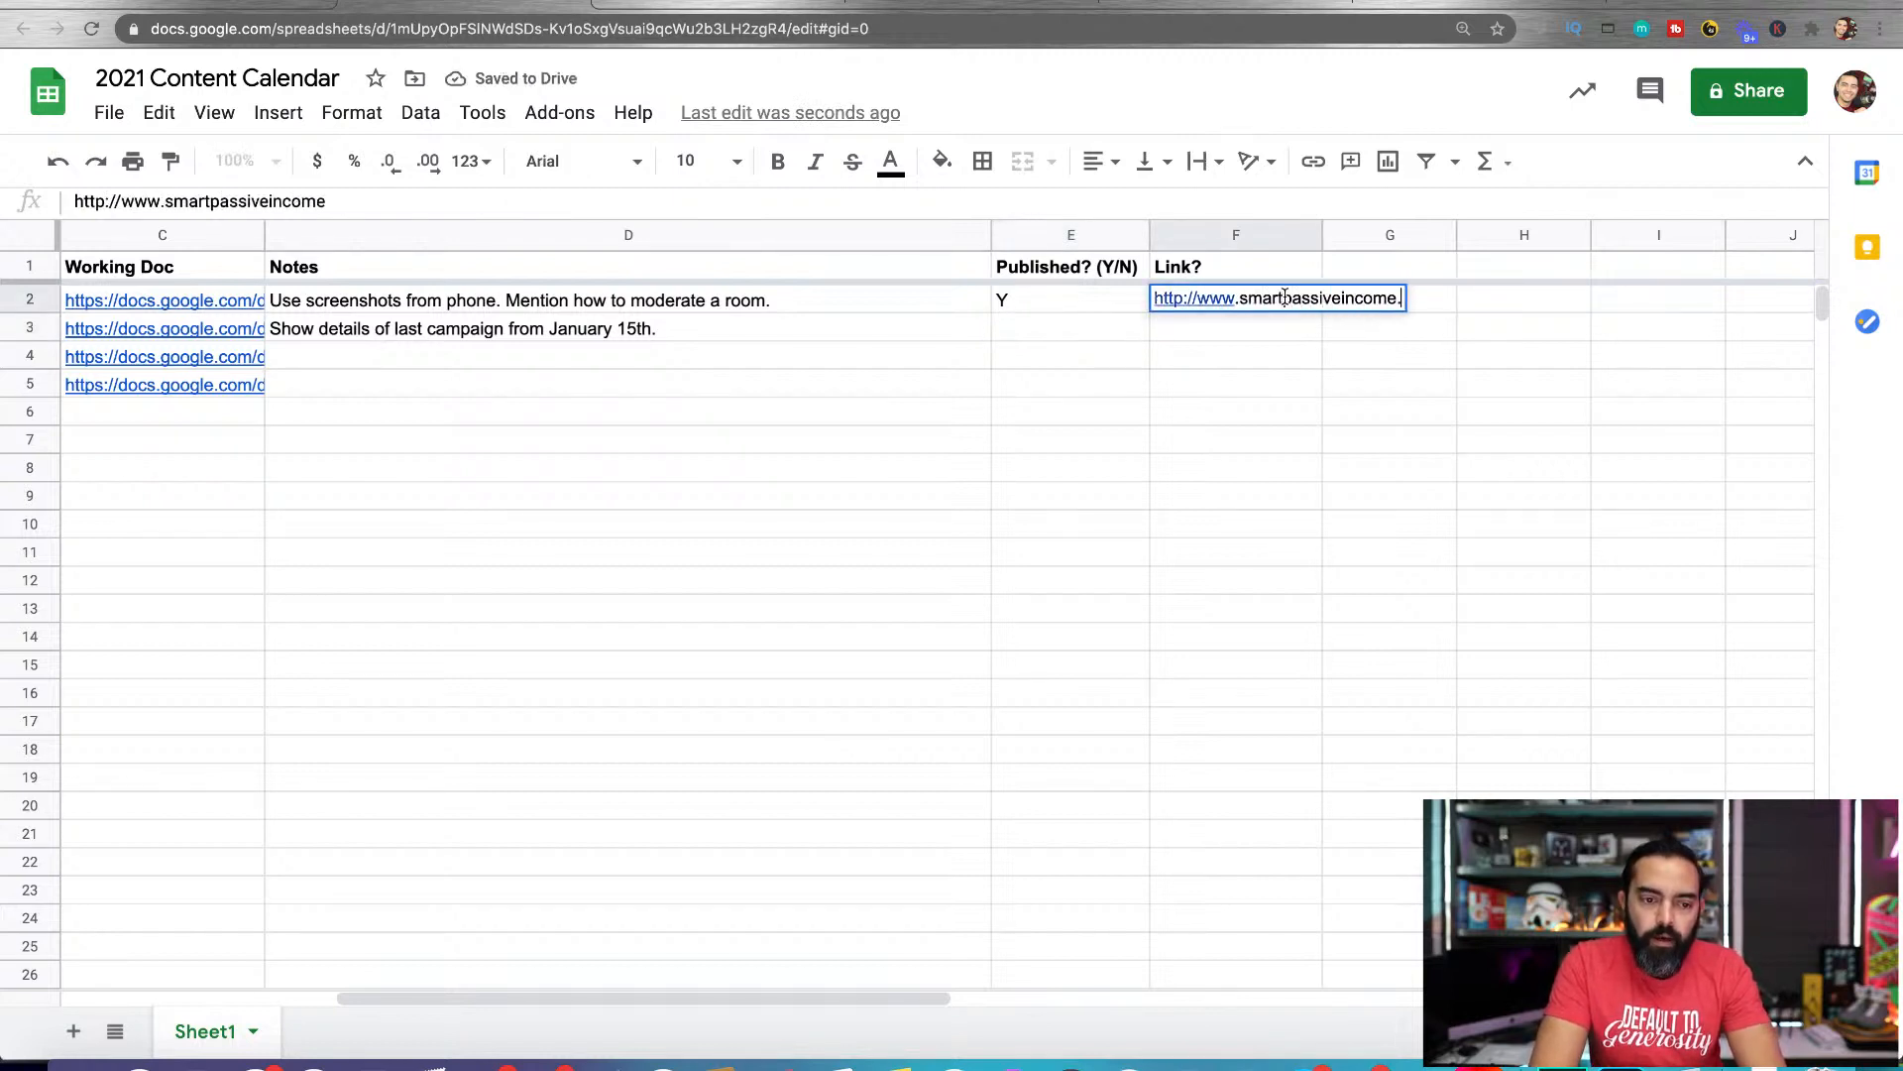
pyautogui.write('com/clubh')
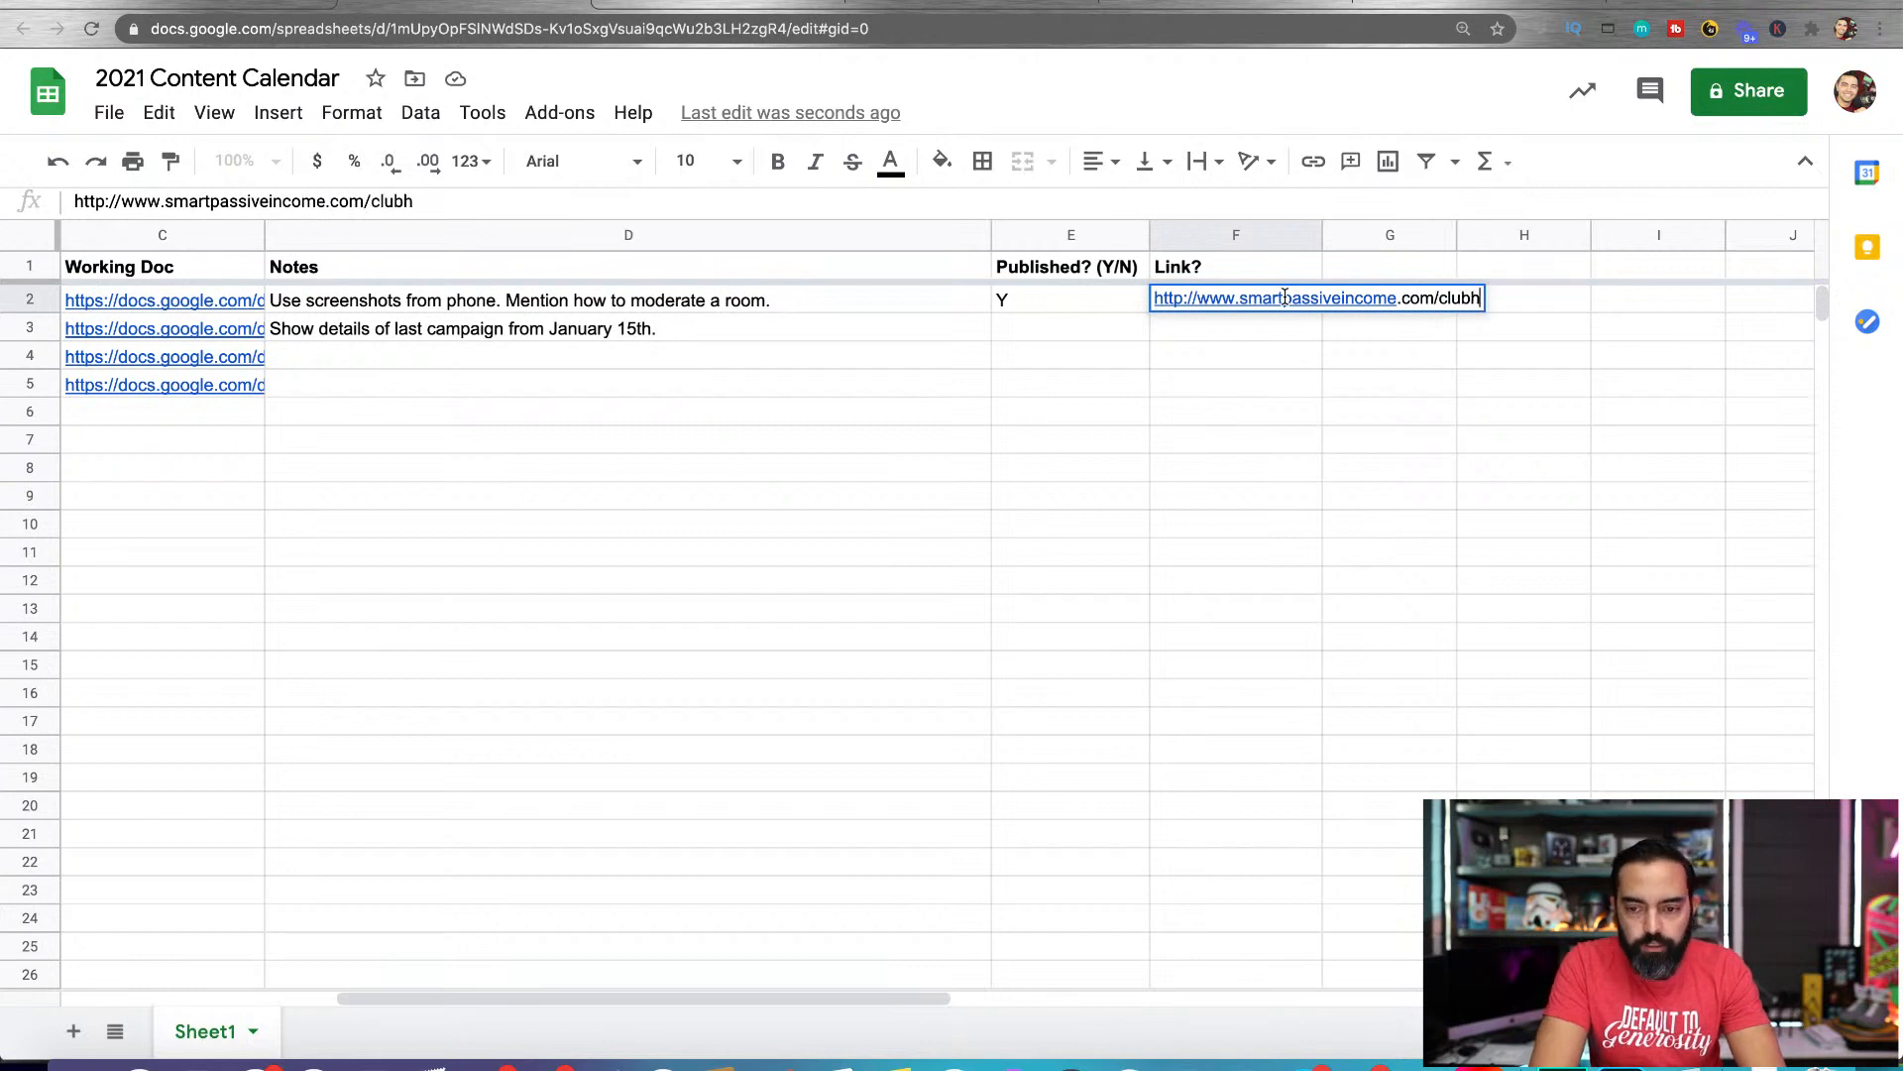
pyautogui.write('ouse')
pyautogui.press('Return')
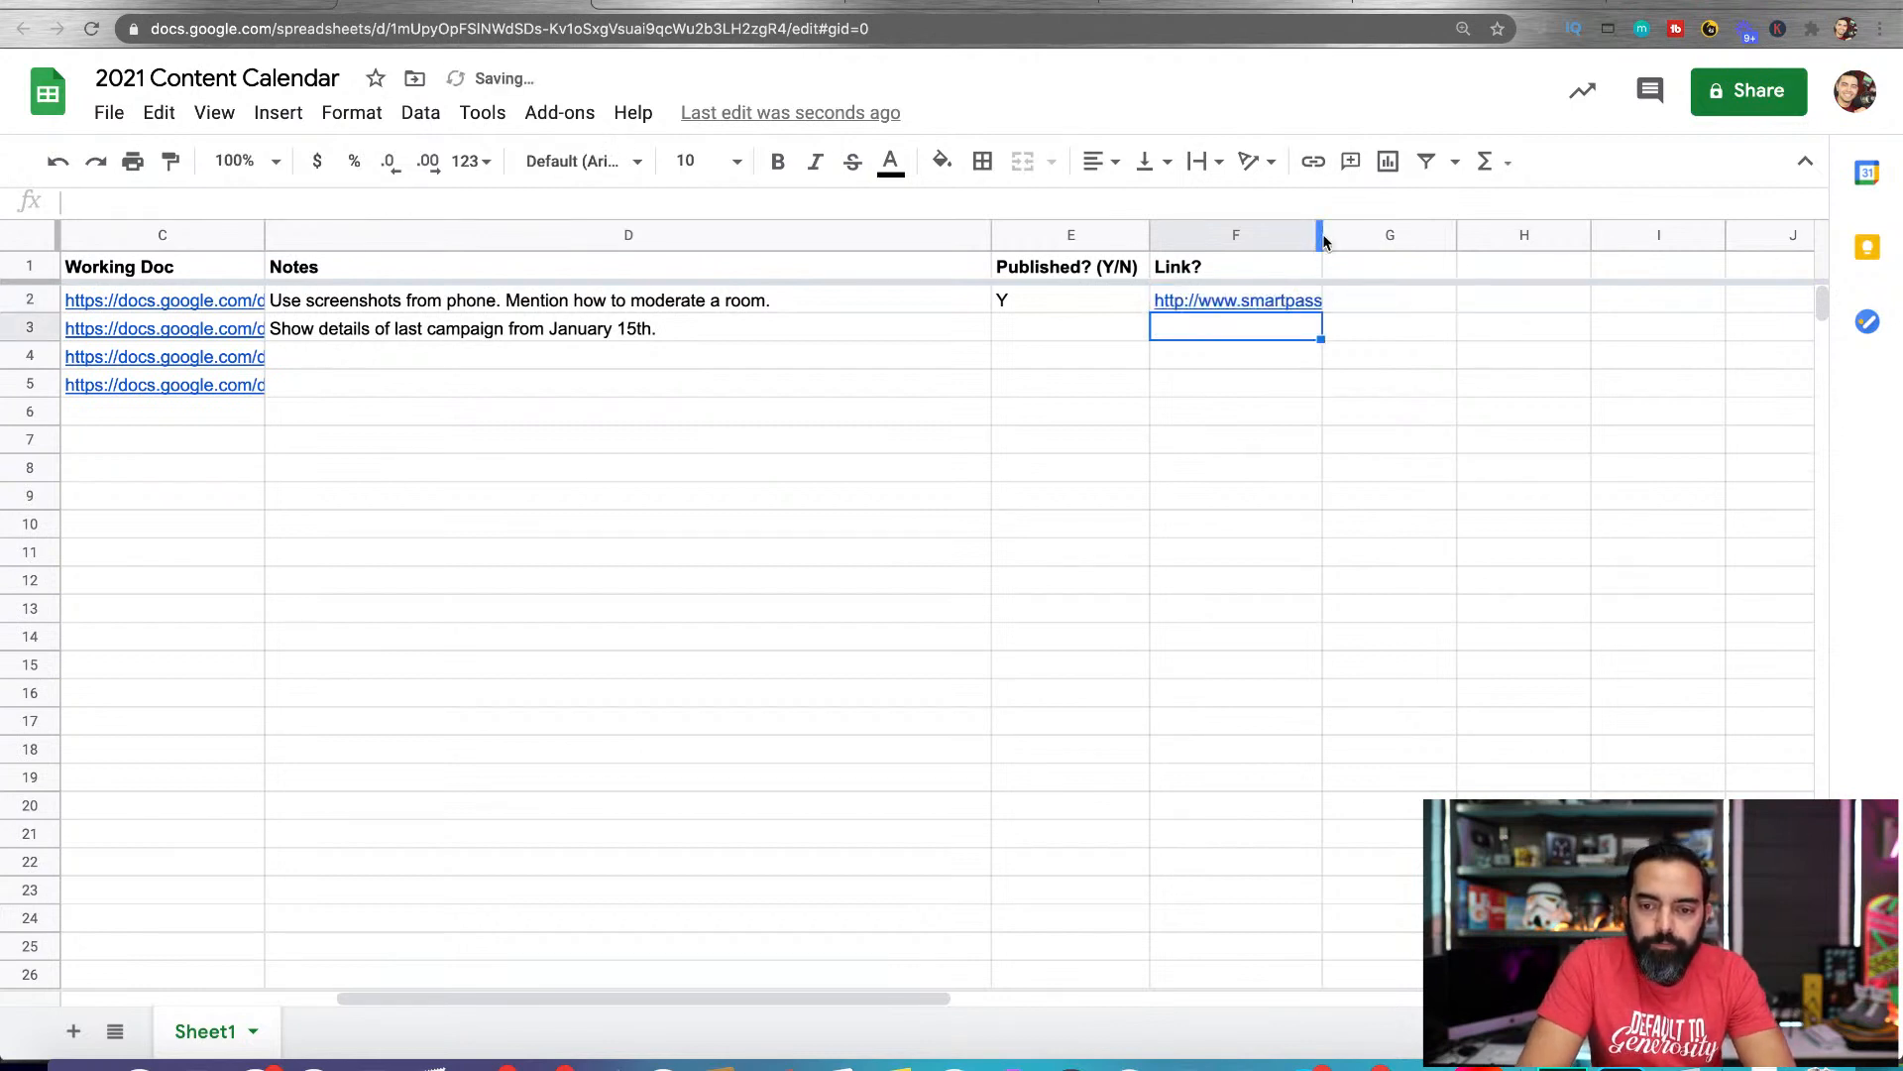
pyautogui.moveTo(1320, 234); pyautogui.dragTo(1576, 234)
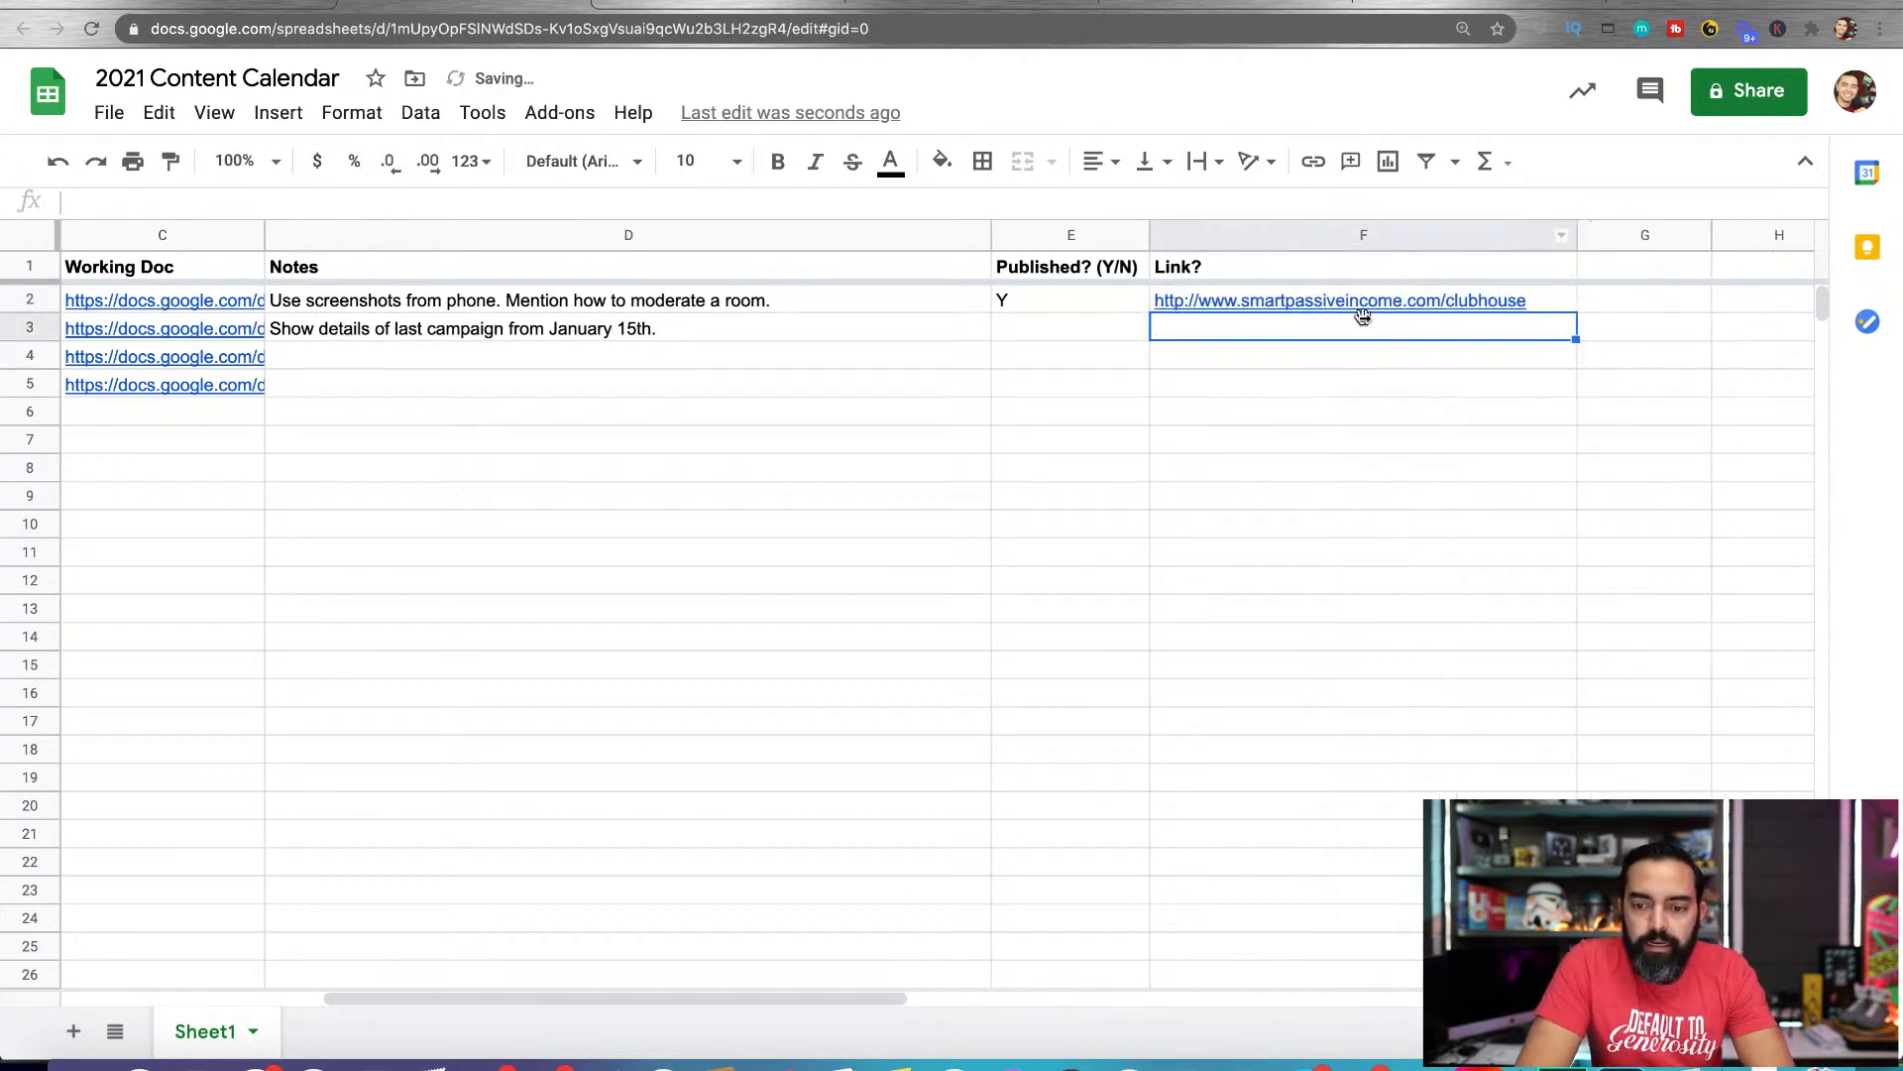
# Copy the Clubhouse post's published link from its Link? cell to the clipboard
pyautogui.click(1498, 298)
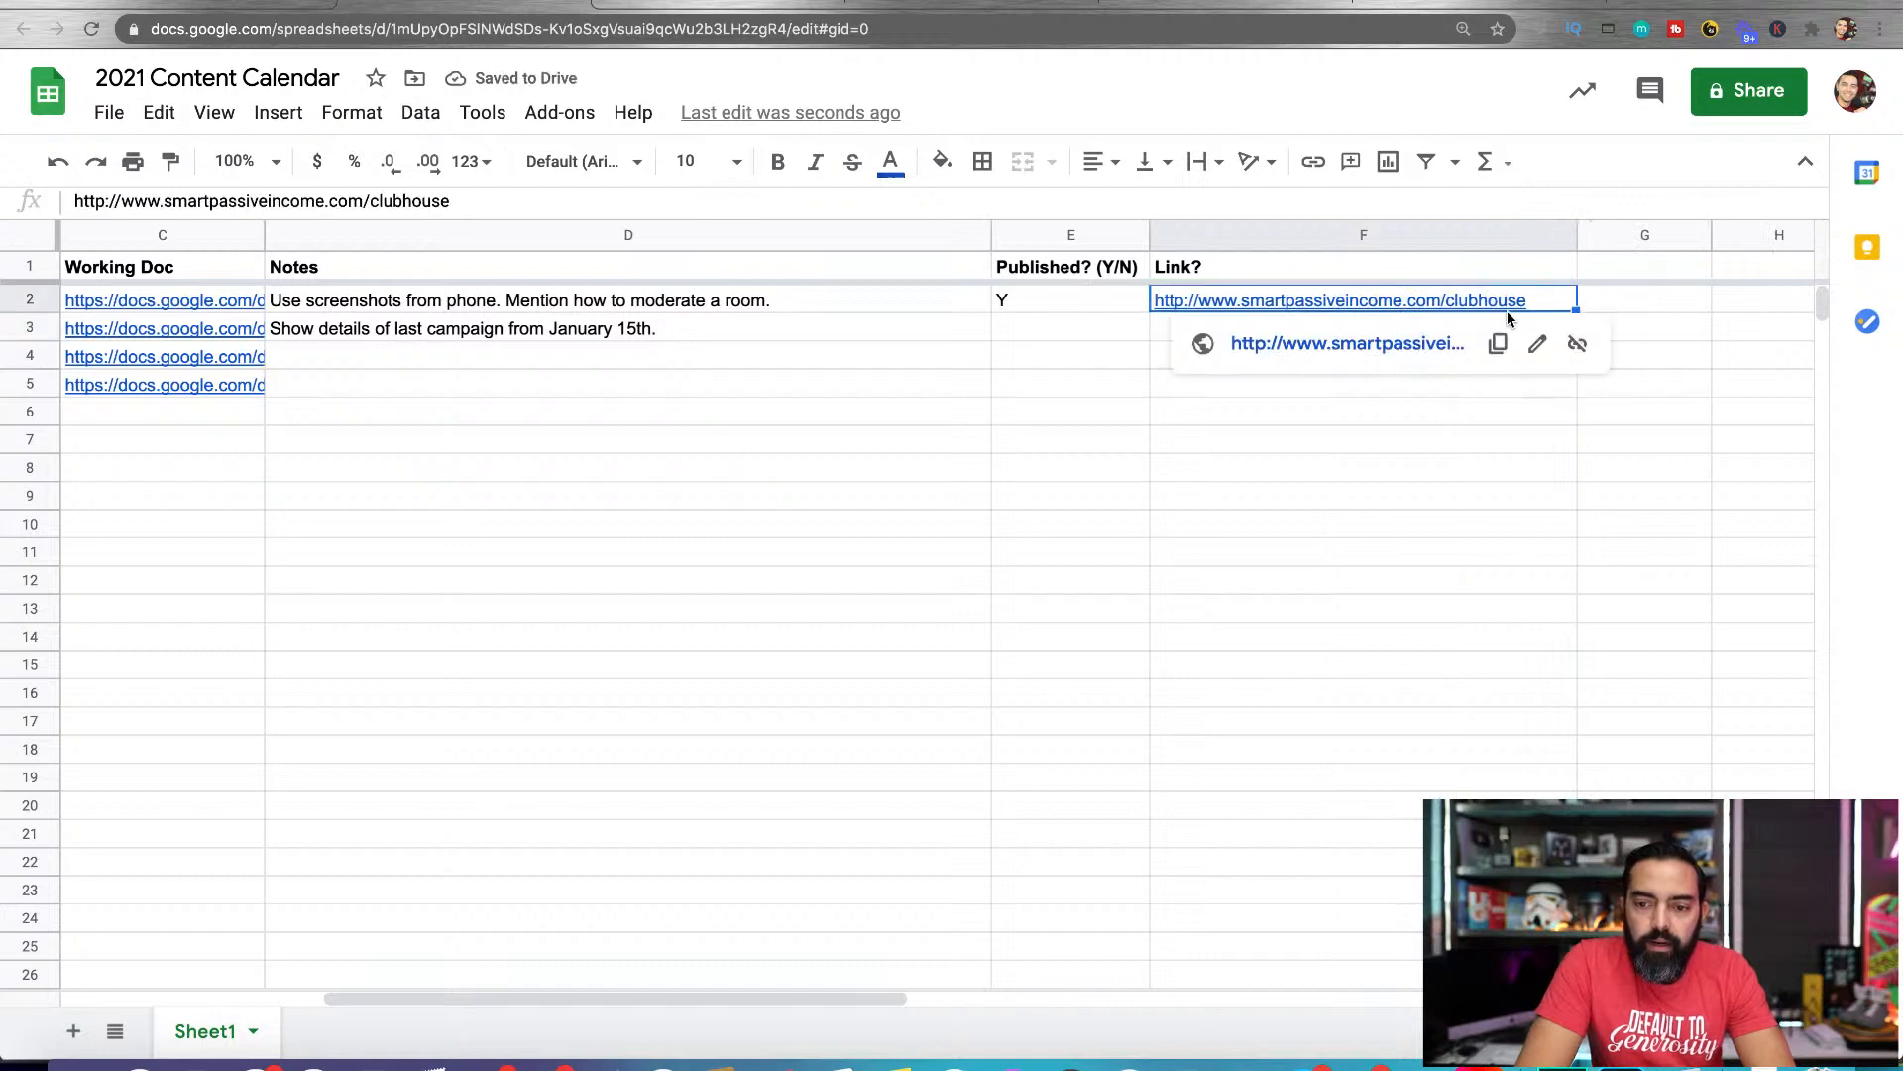
pyautogui.click(1499, 345)
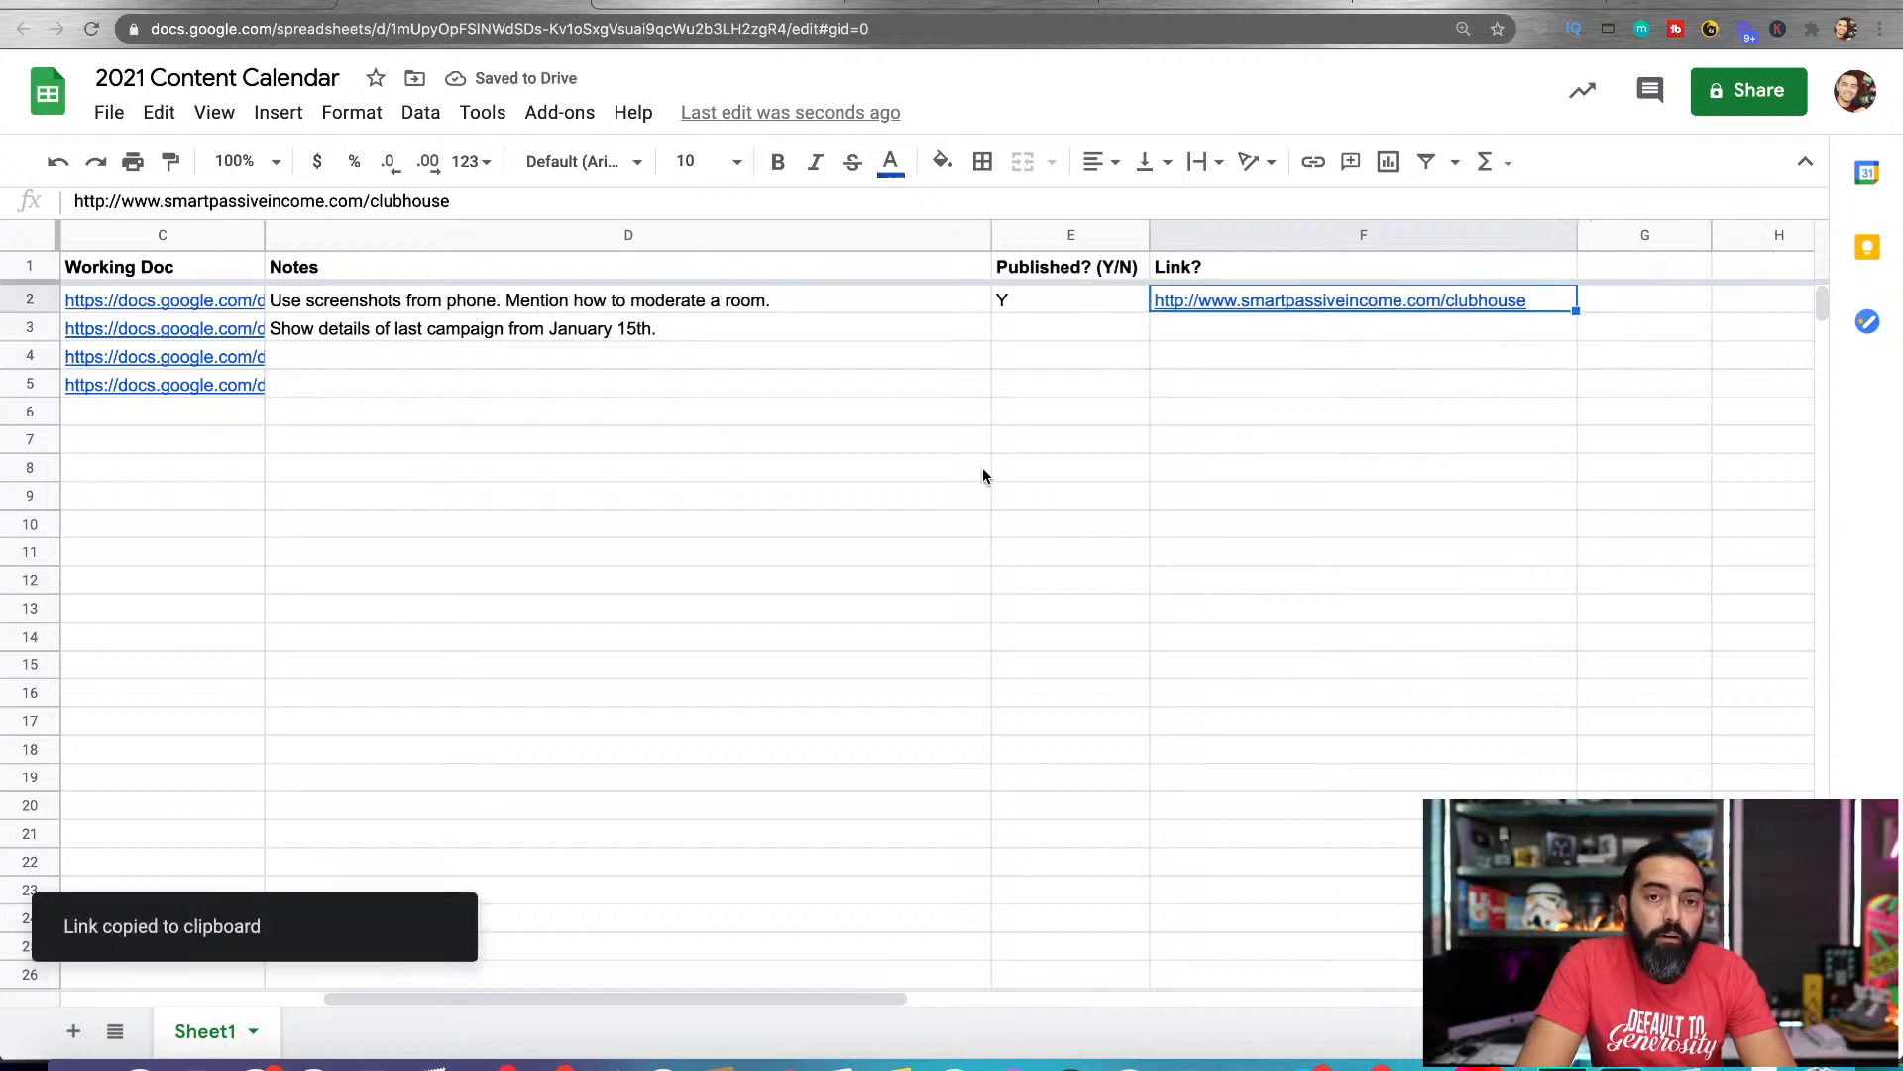
pyautogui.hscroll(-5, 984, 476)
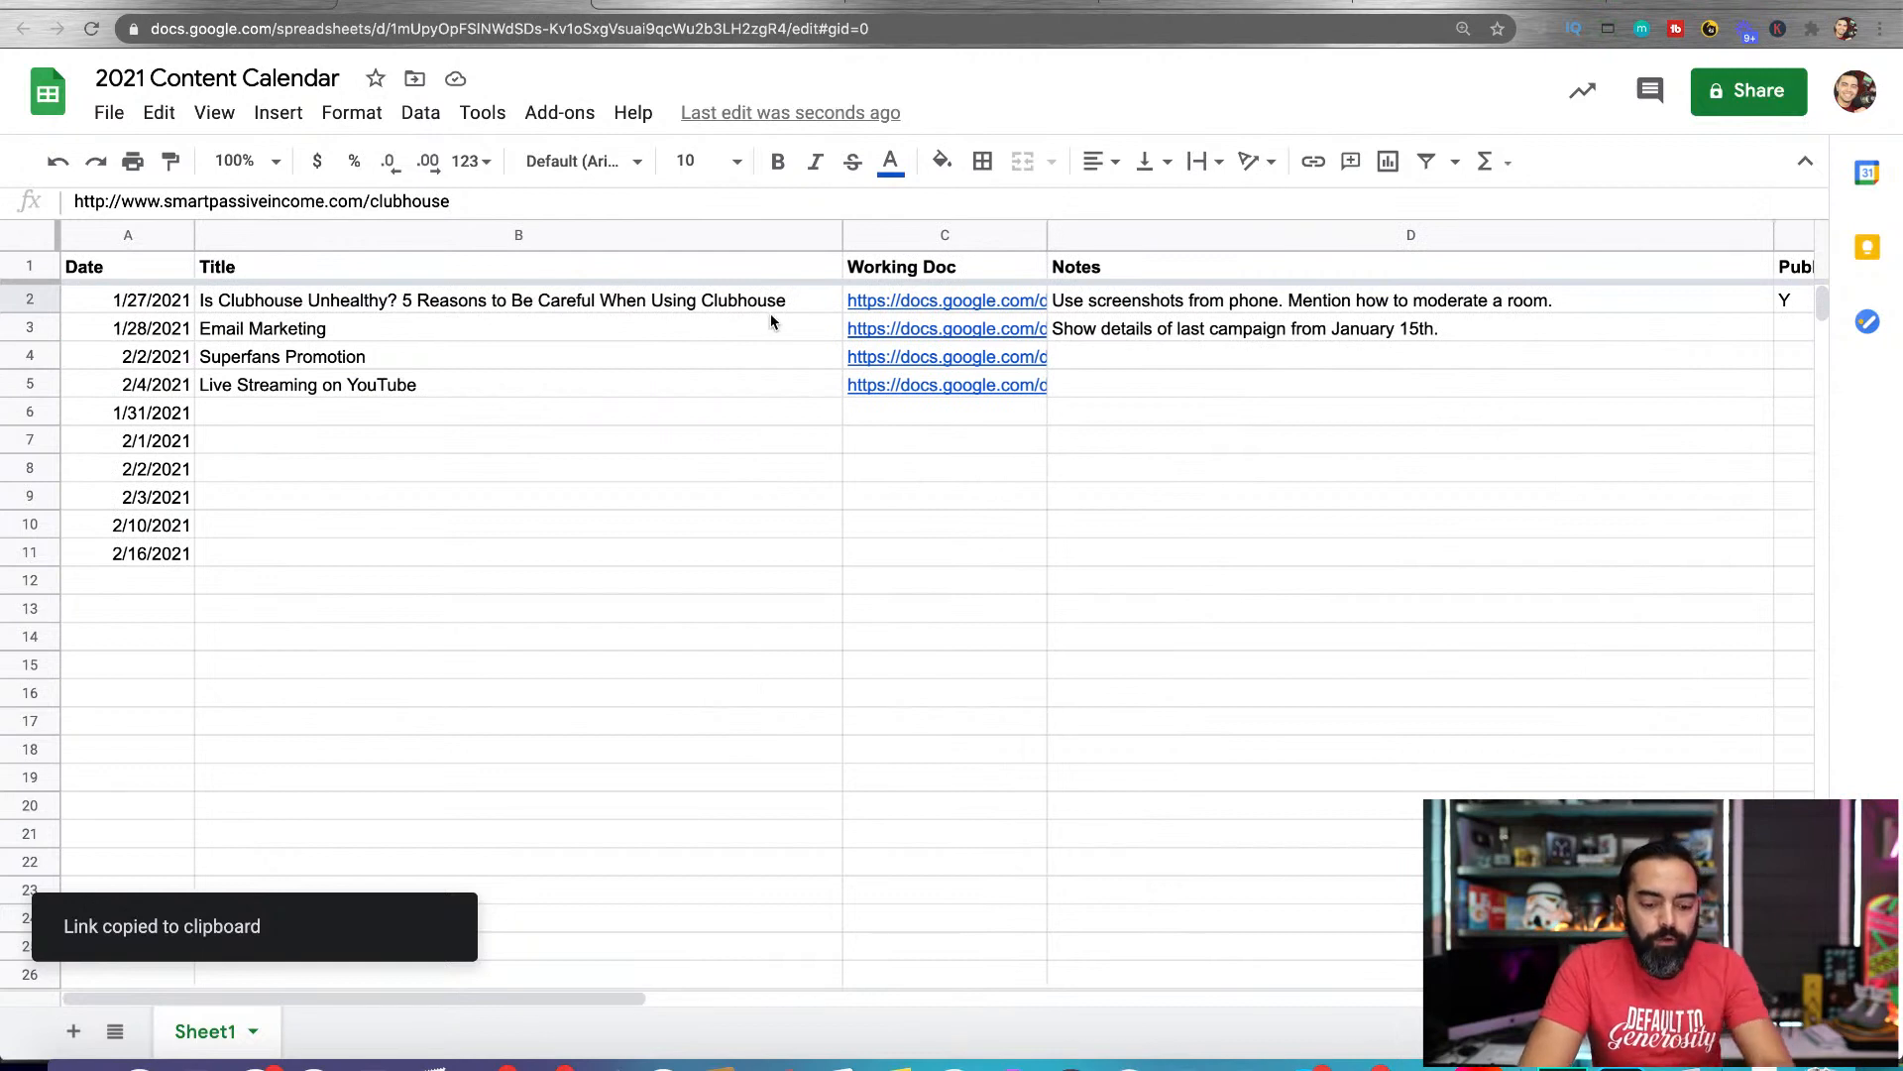
# Search the sheet for "clubhouse", copy the matching published link from the Link? column, and close the search
pyautogui.hotkey('ctrl', 'f')
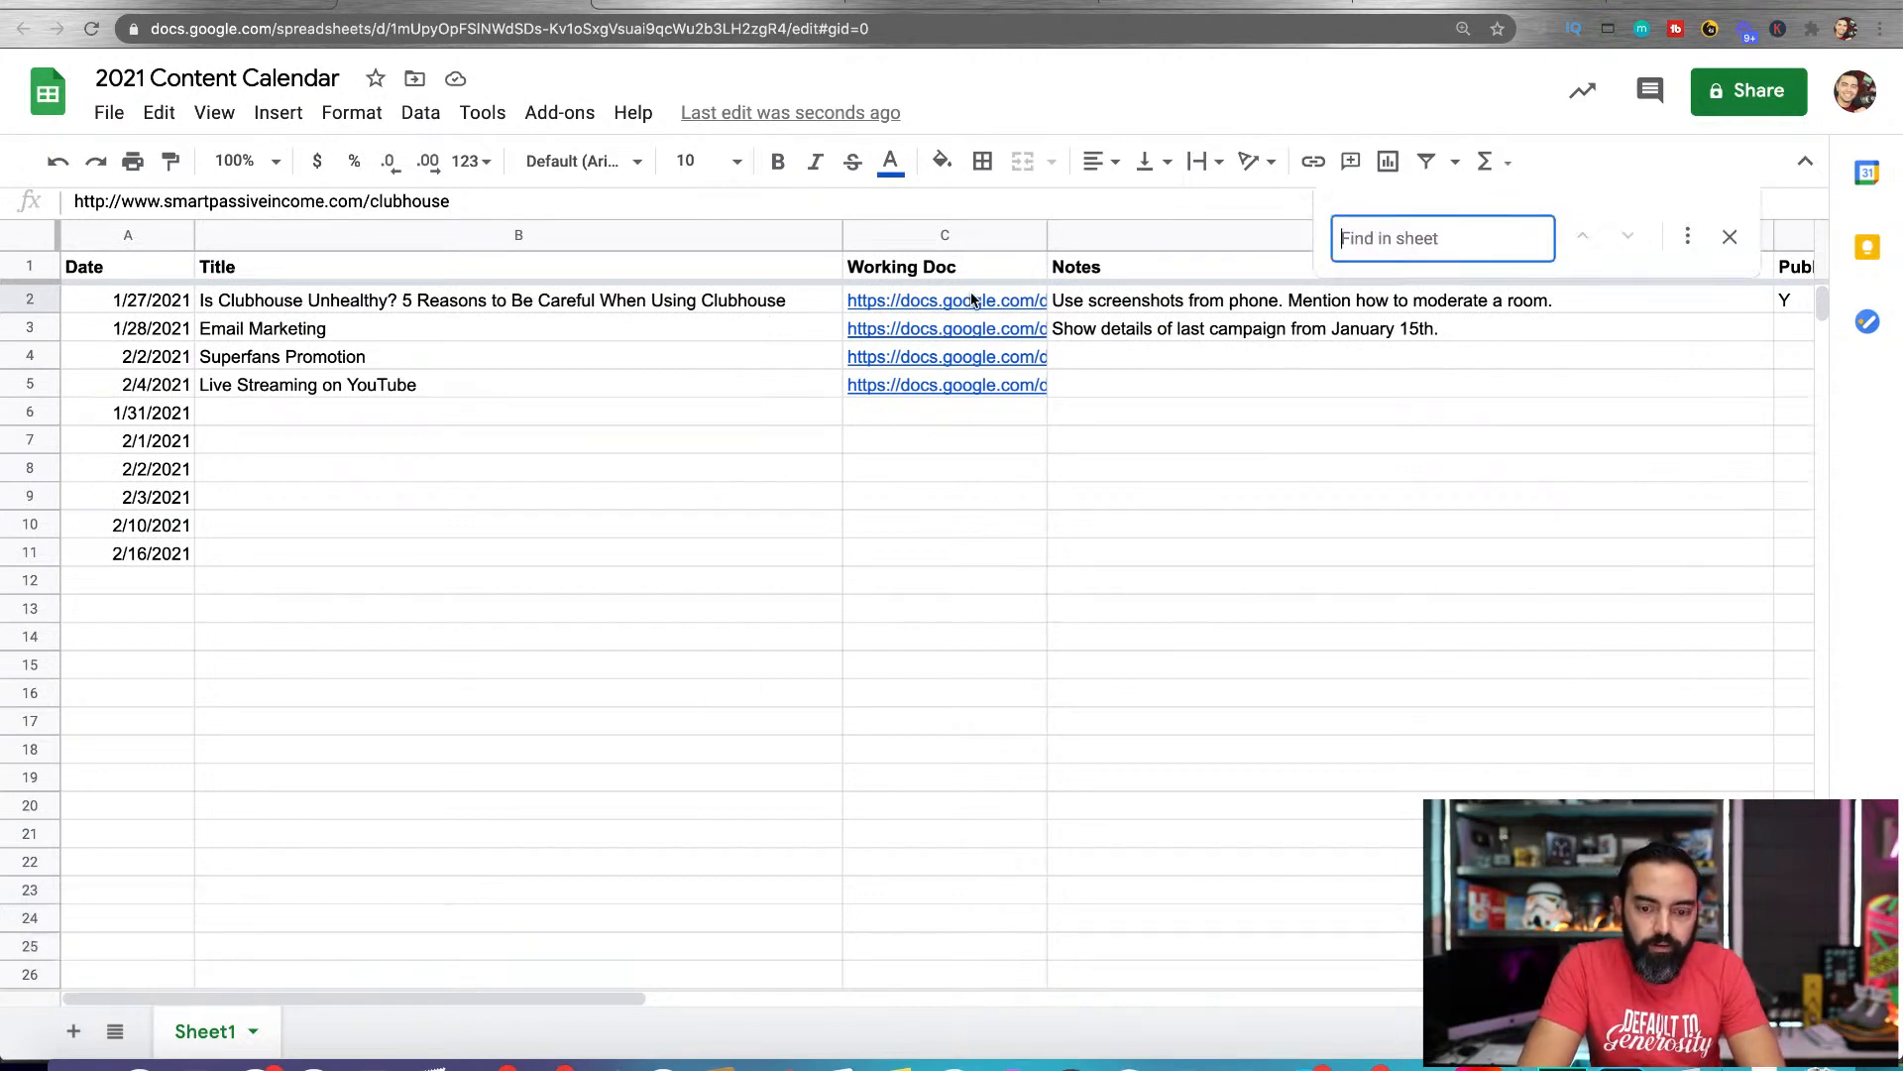
pyautogui.moveTo(989, 299)
pyautogui.write('clubhouse')
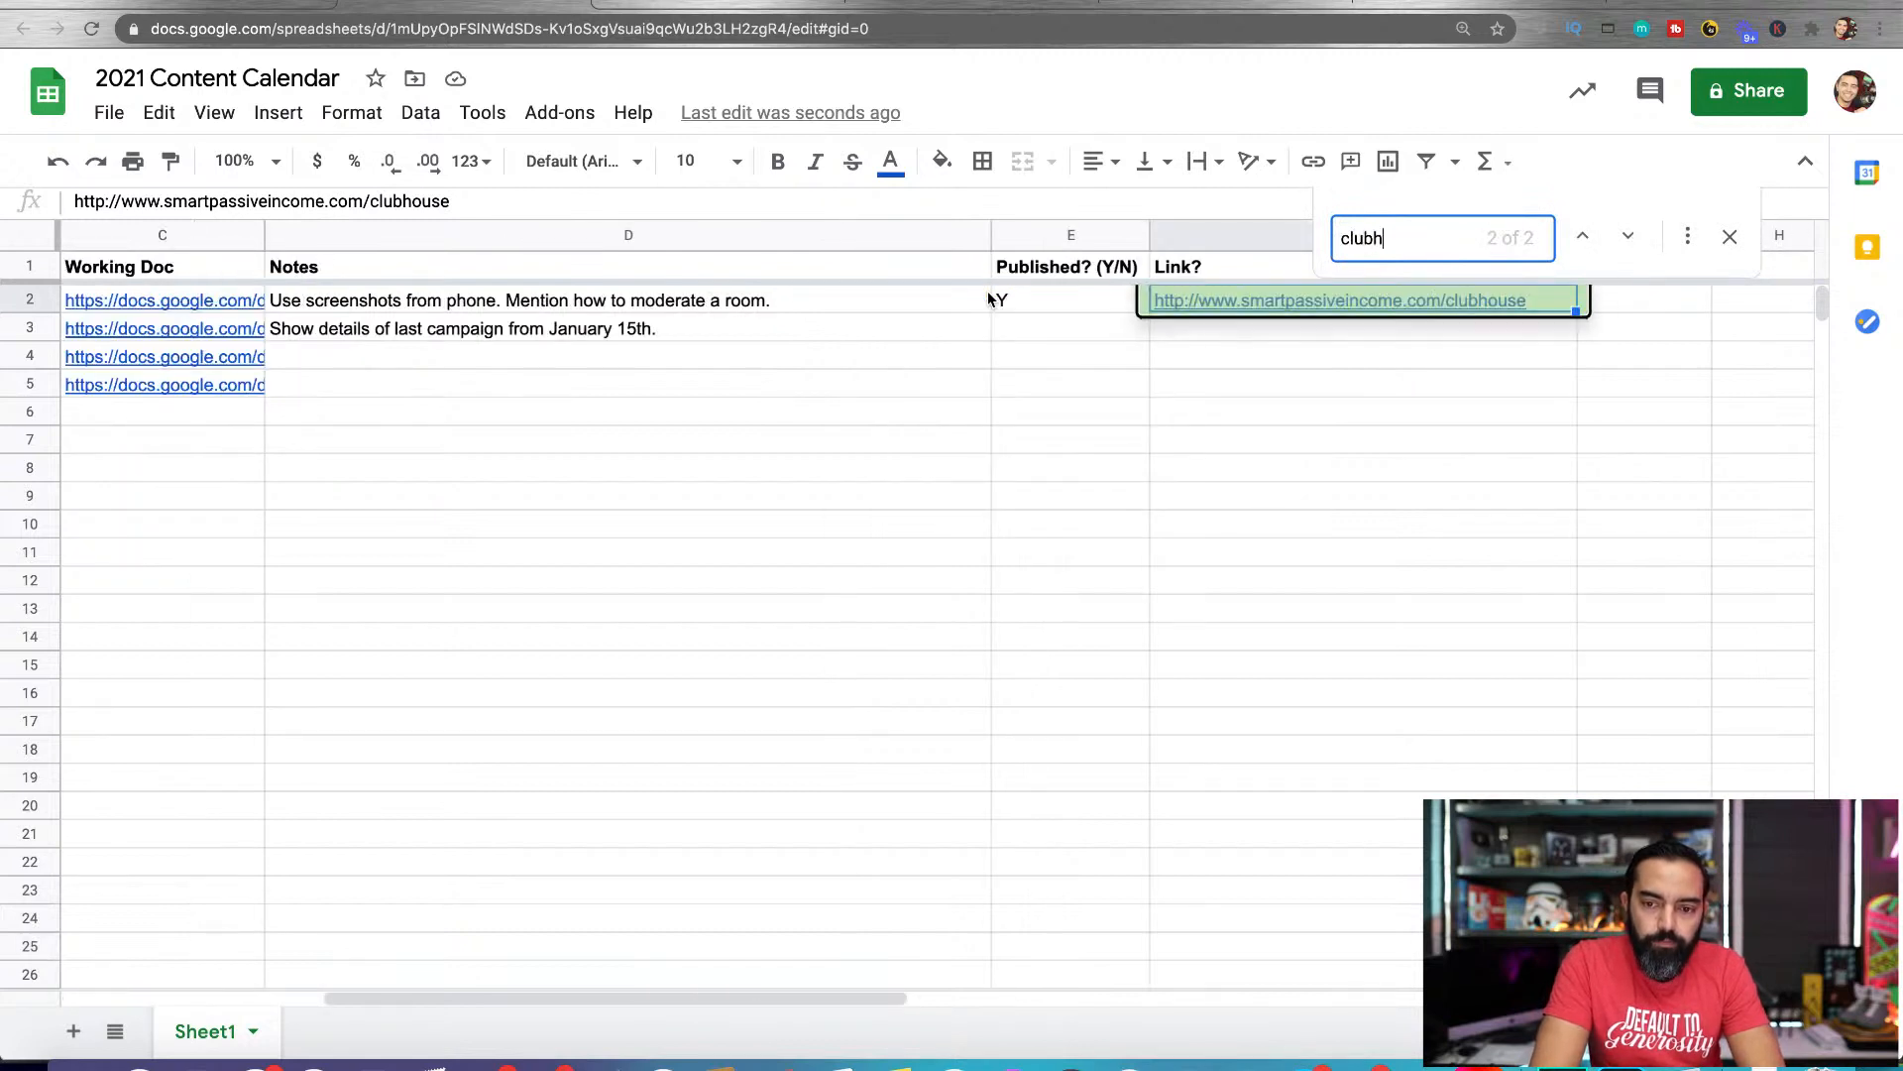
pyautogui.click(1342, 355)
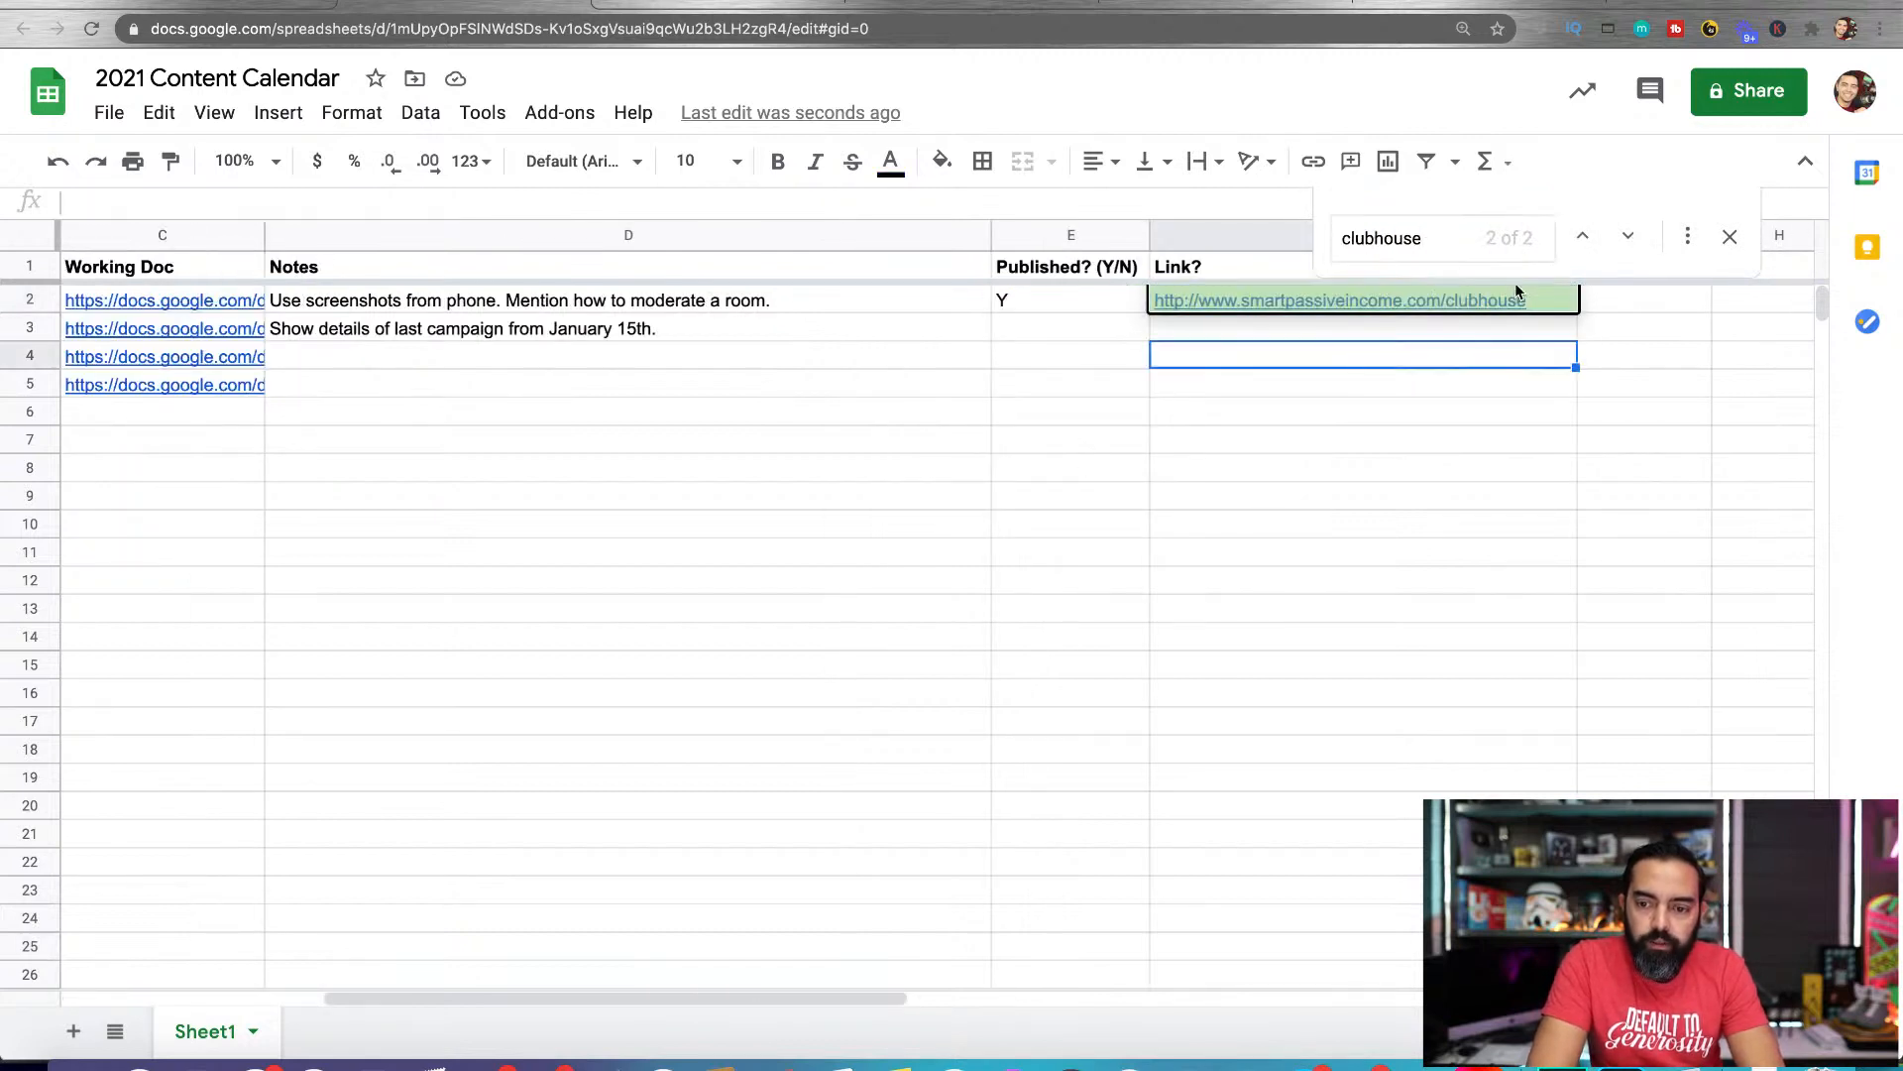
pyautogui.click(1571, 301)
pyautogui.click(1497, 343)
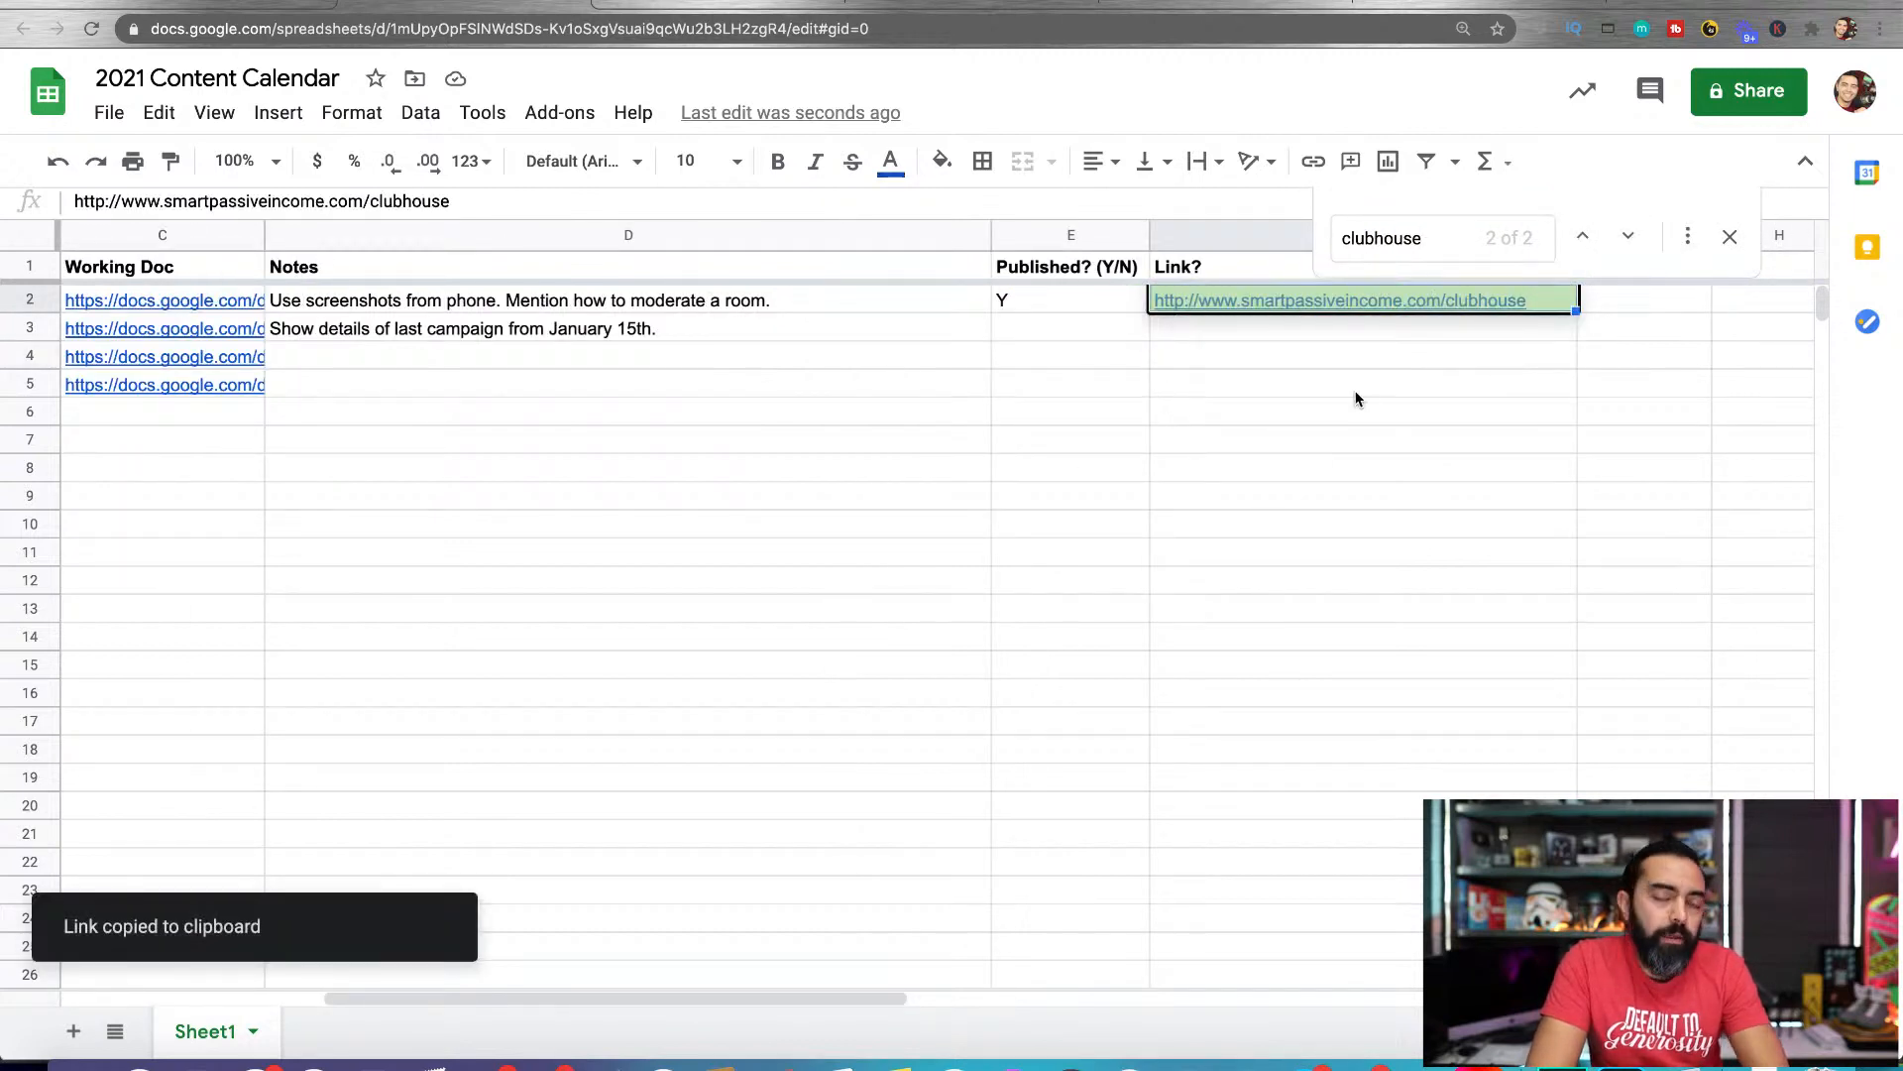
pyautogui.click(988, 464)
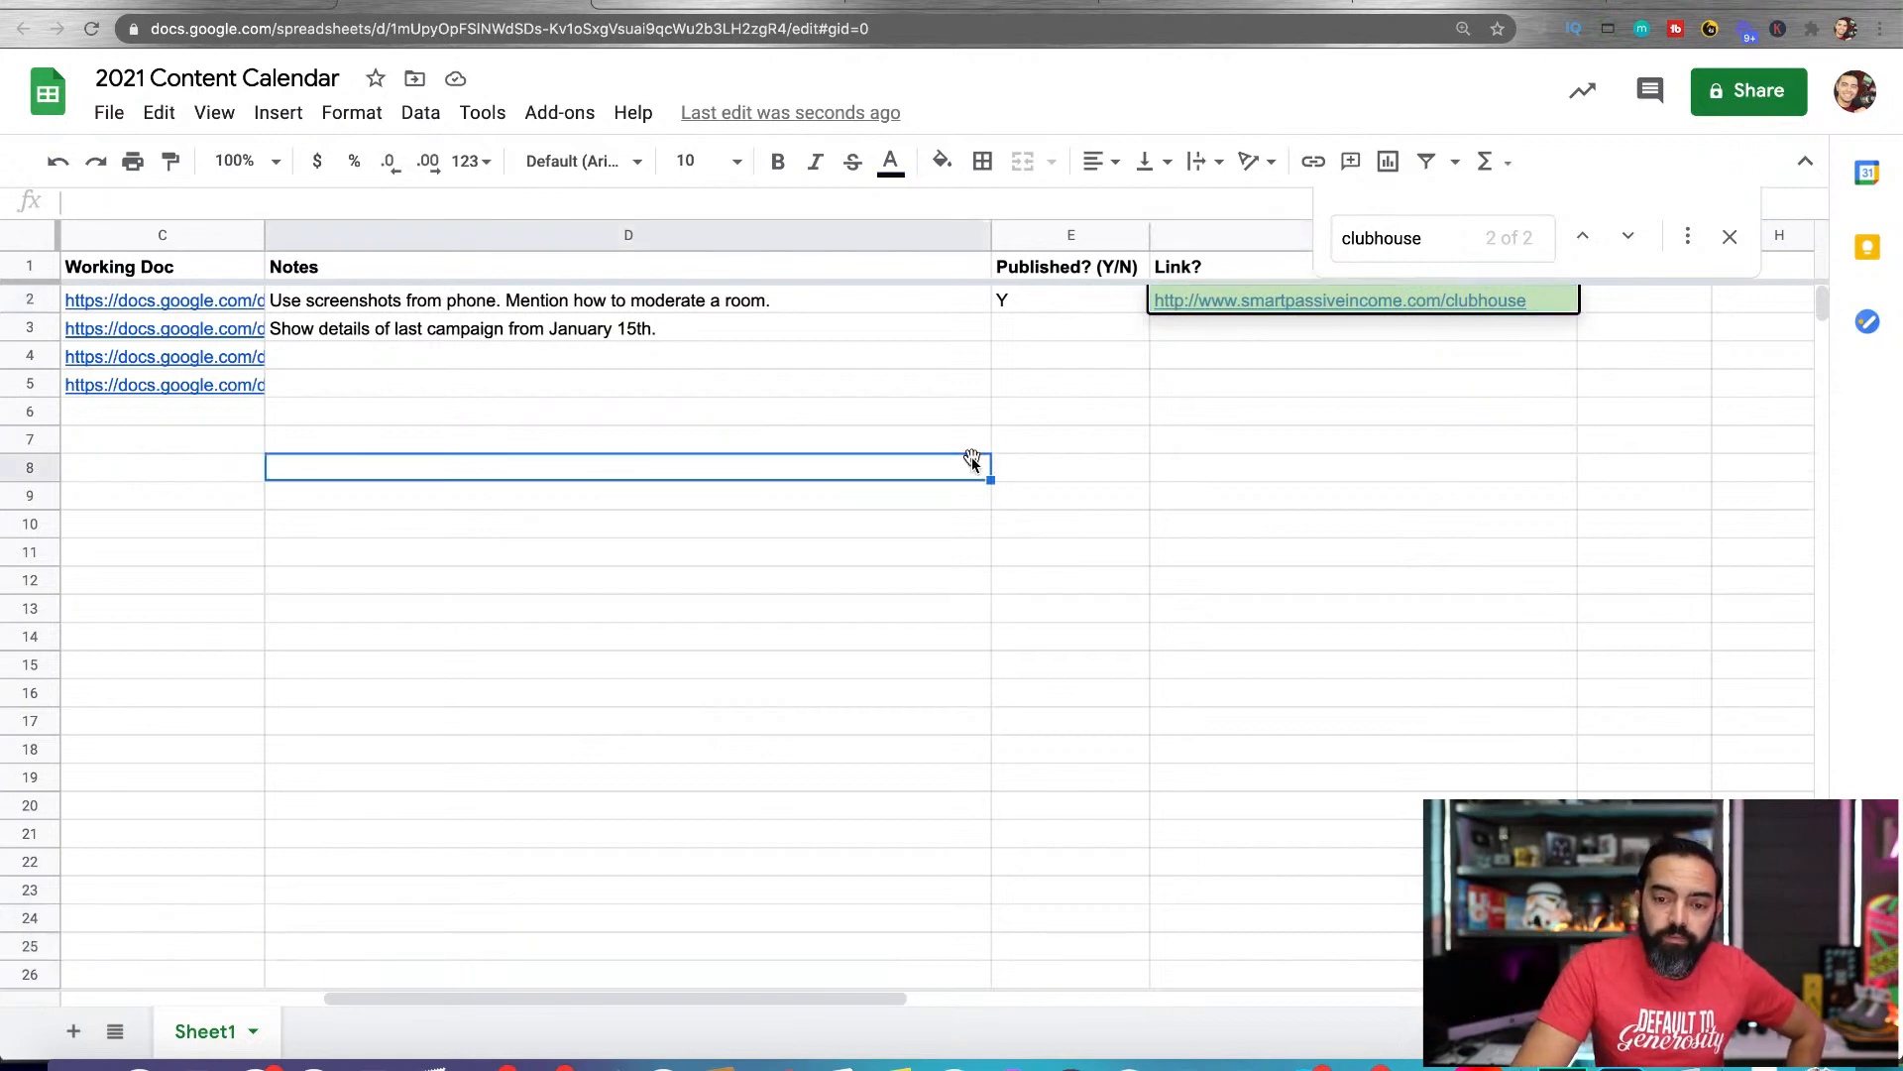
pyautogui.click(1725, 241)
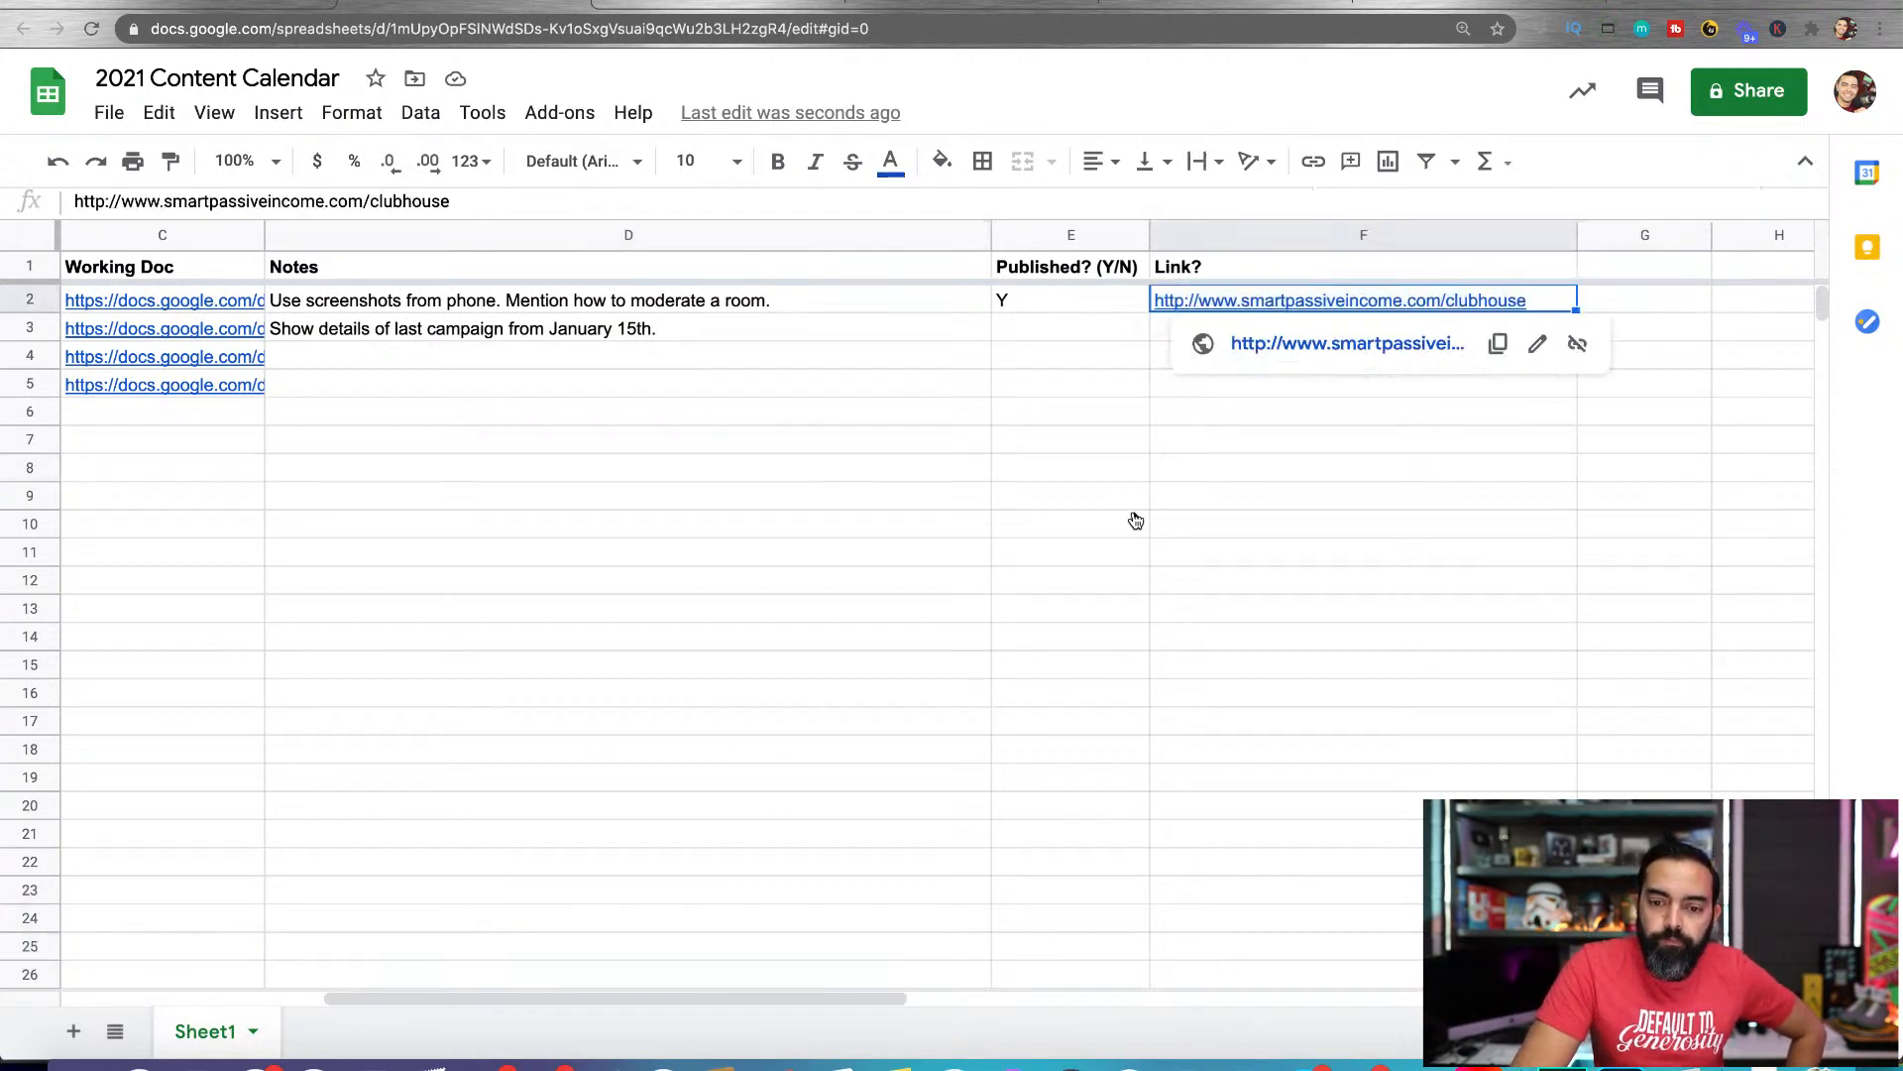
pyautogui.click(1134, 508)
# Add the header "Traffic after 1 month" in column G beside Link? and widen that column to fit it
pyautogui.click(1602, 260)
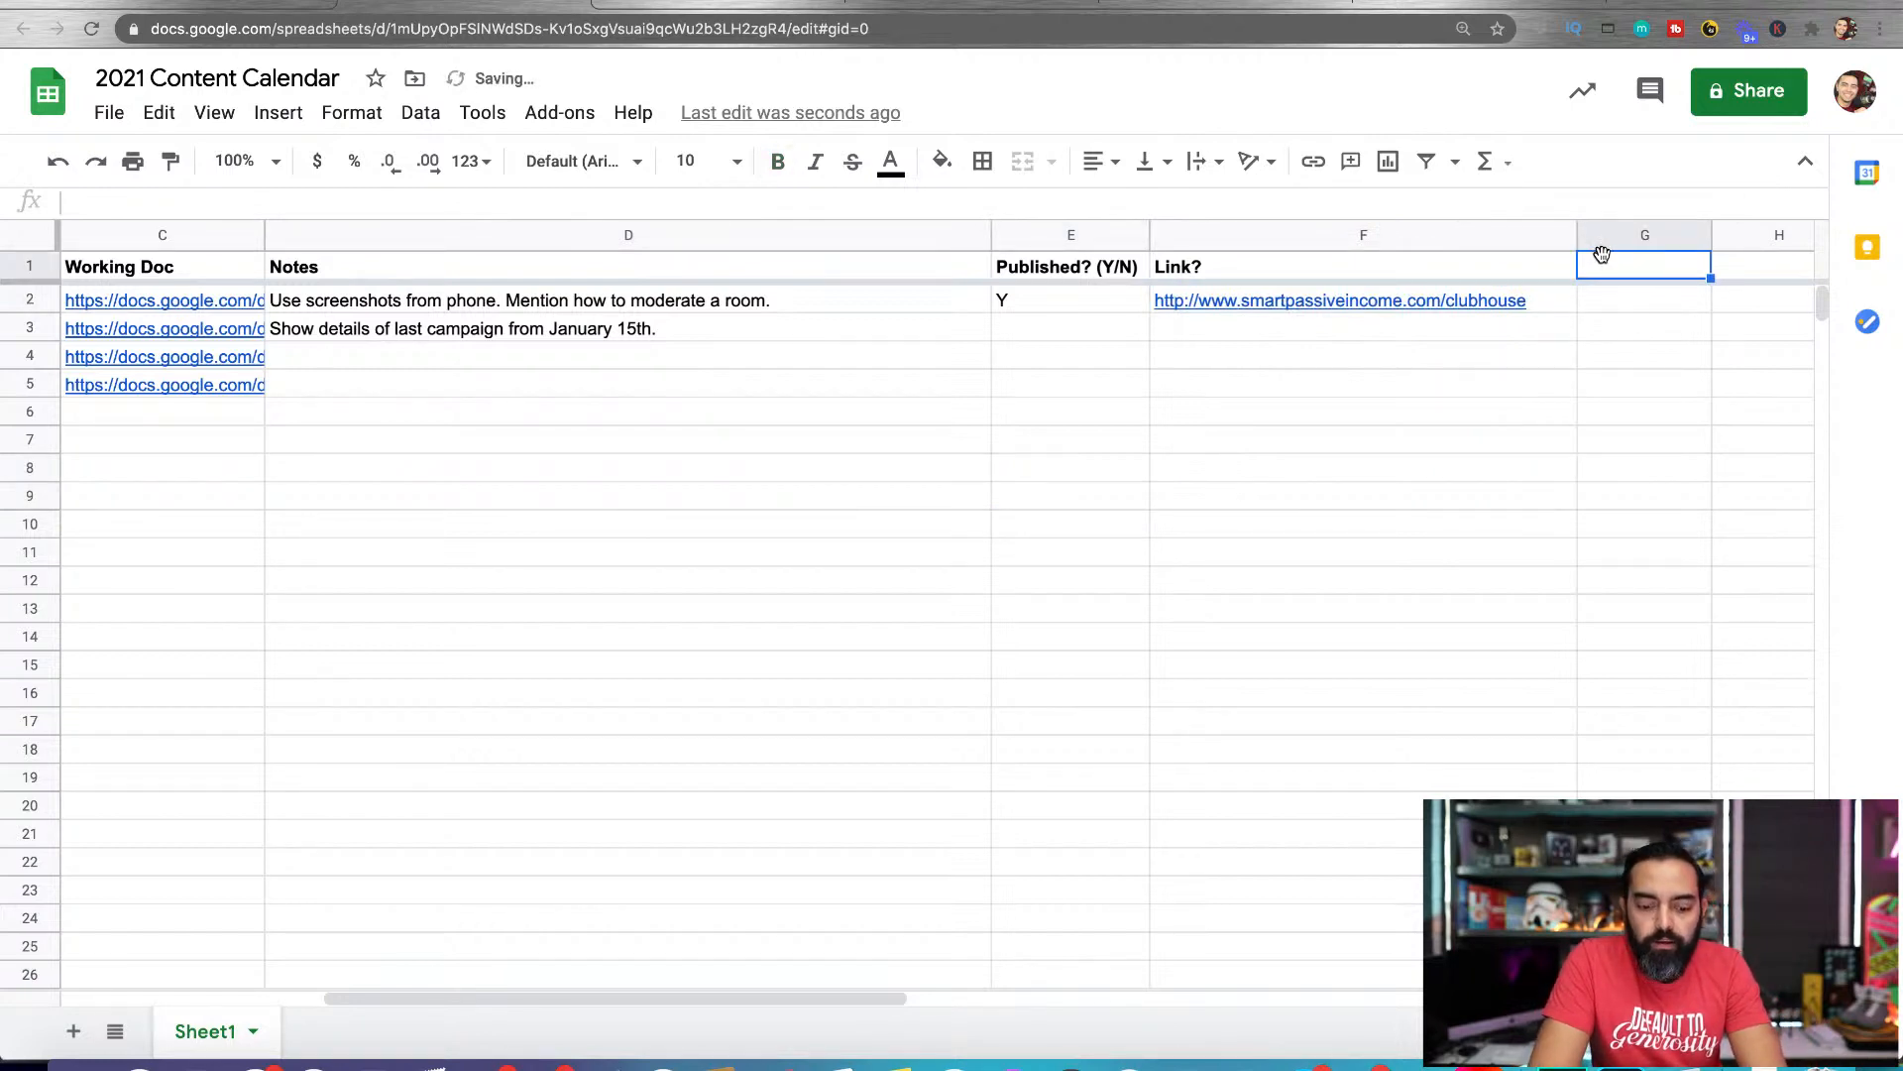
pyautogui.write('Traffic')
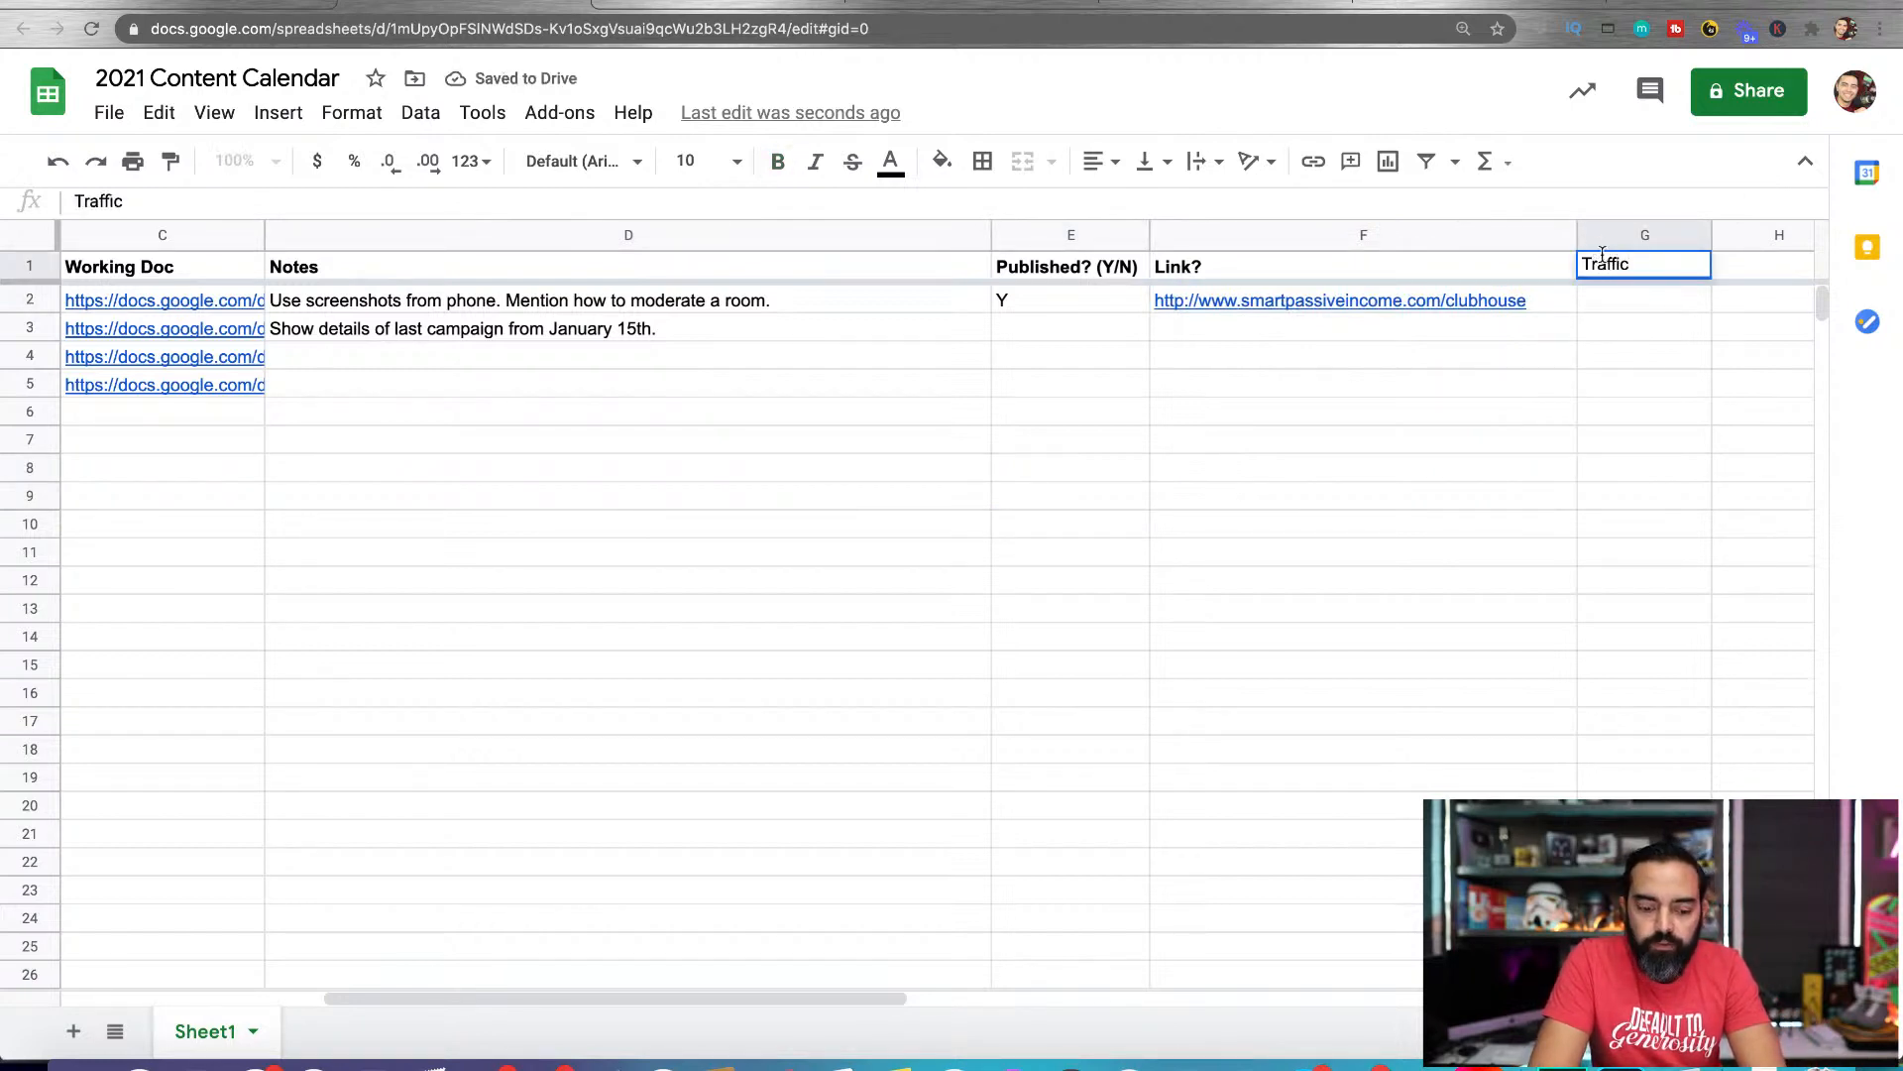
pyautogui.write(' after 1 month')
pyautogui.press('Return')
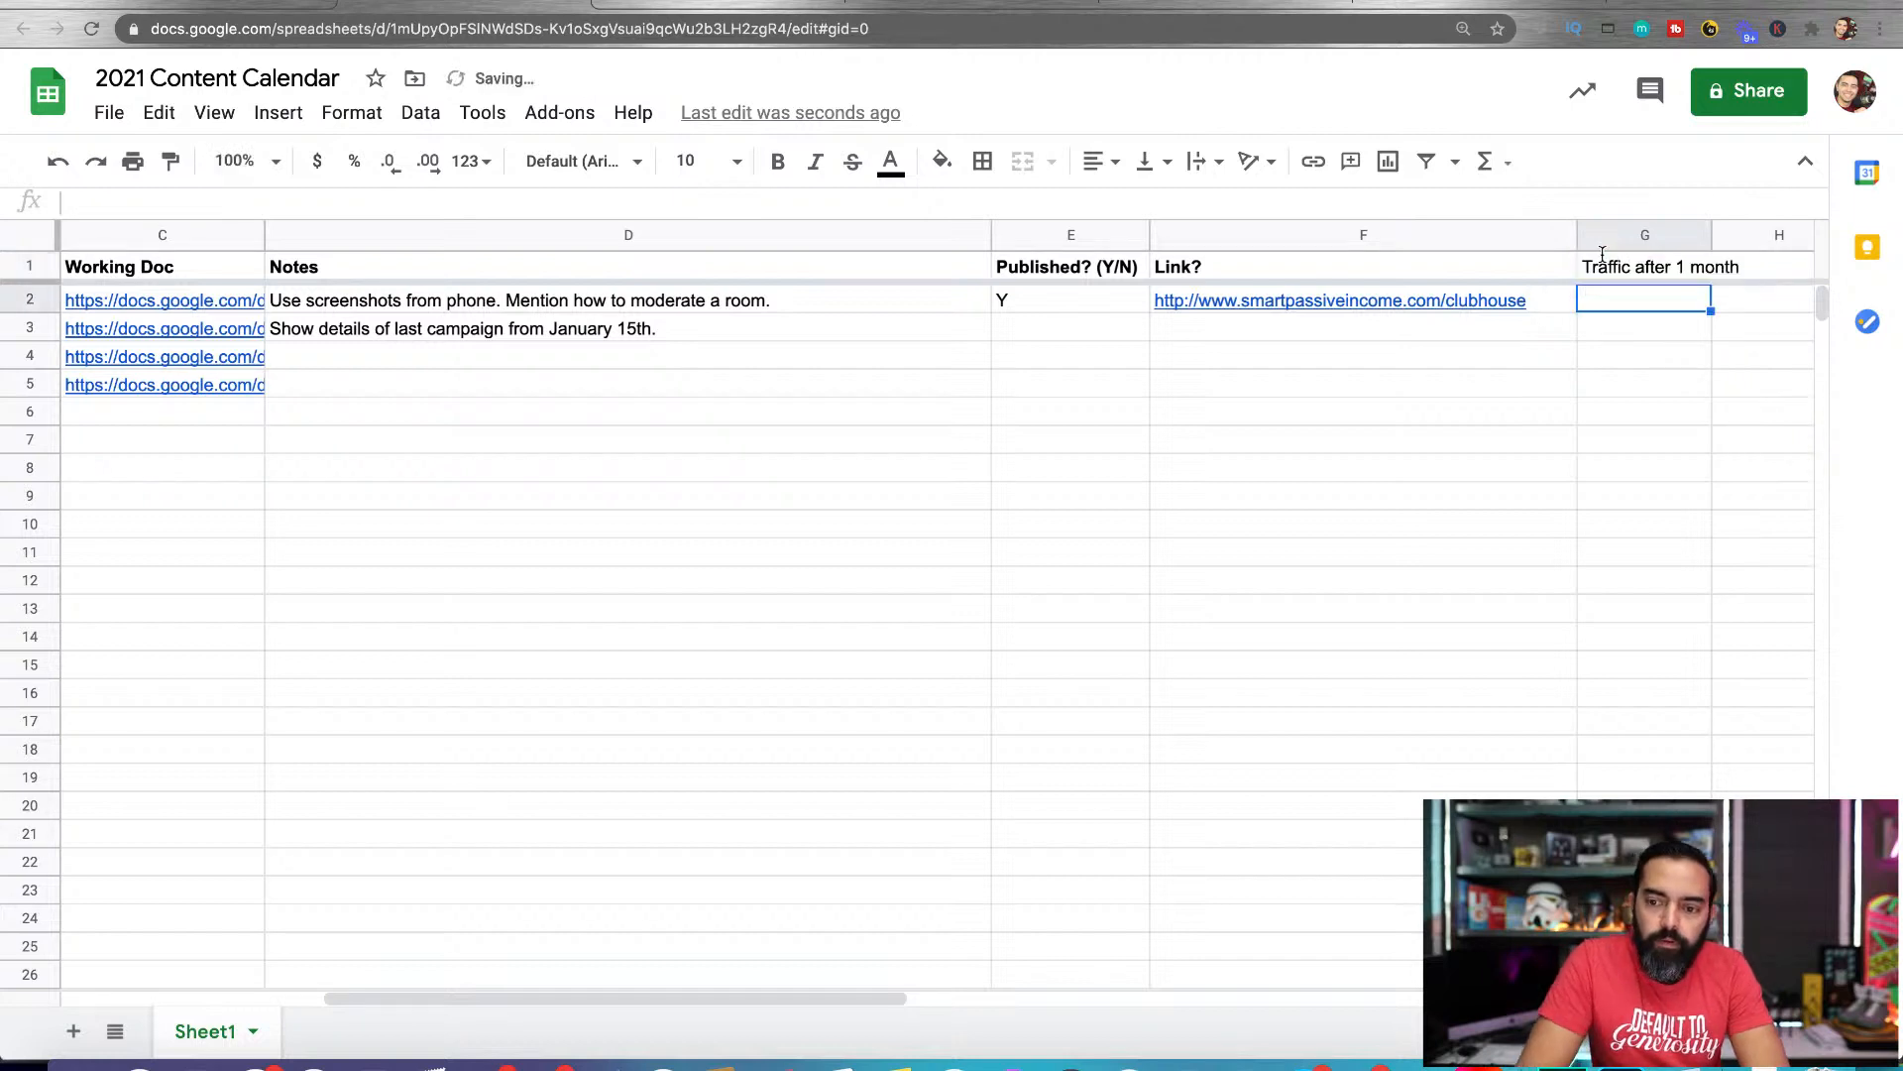
pyautogui.click(1707, 235)
pyautogui.moveTo(1707, 231); pyautogui.dragTo(1787, 234)
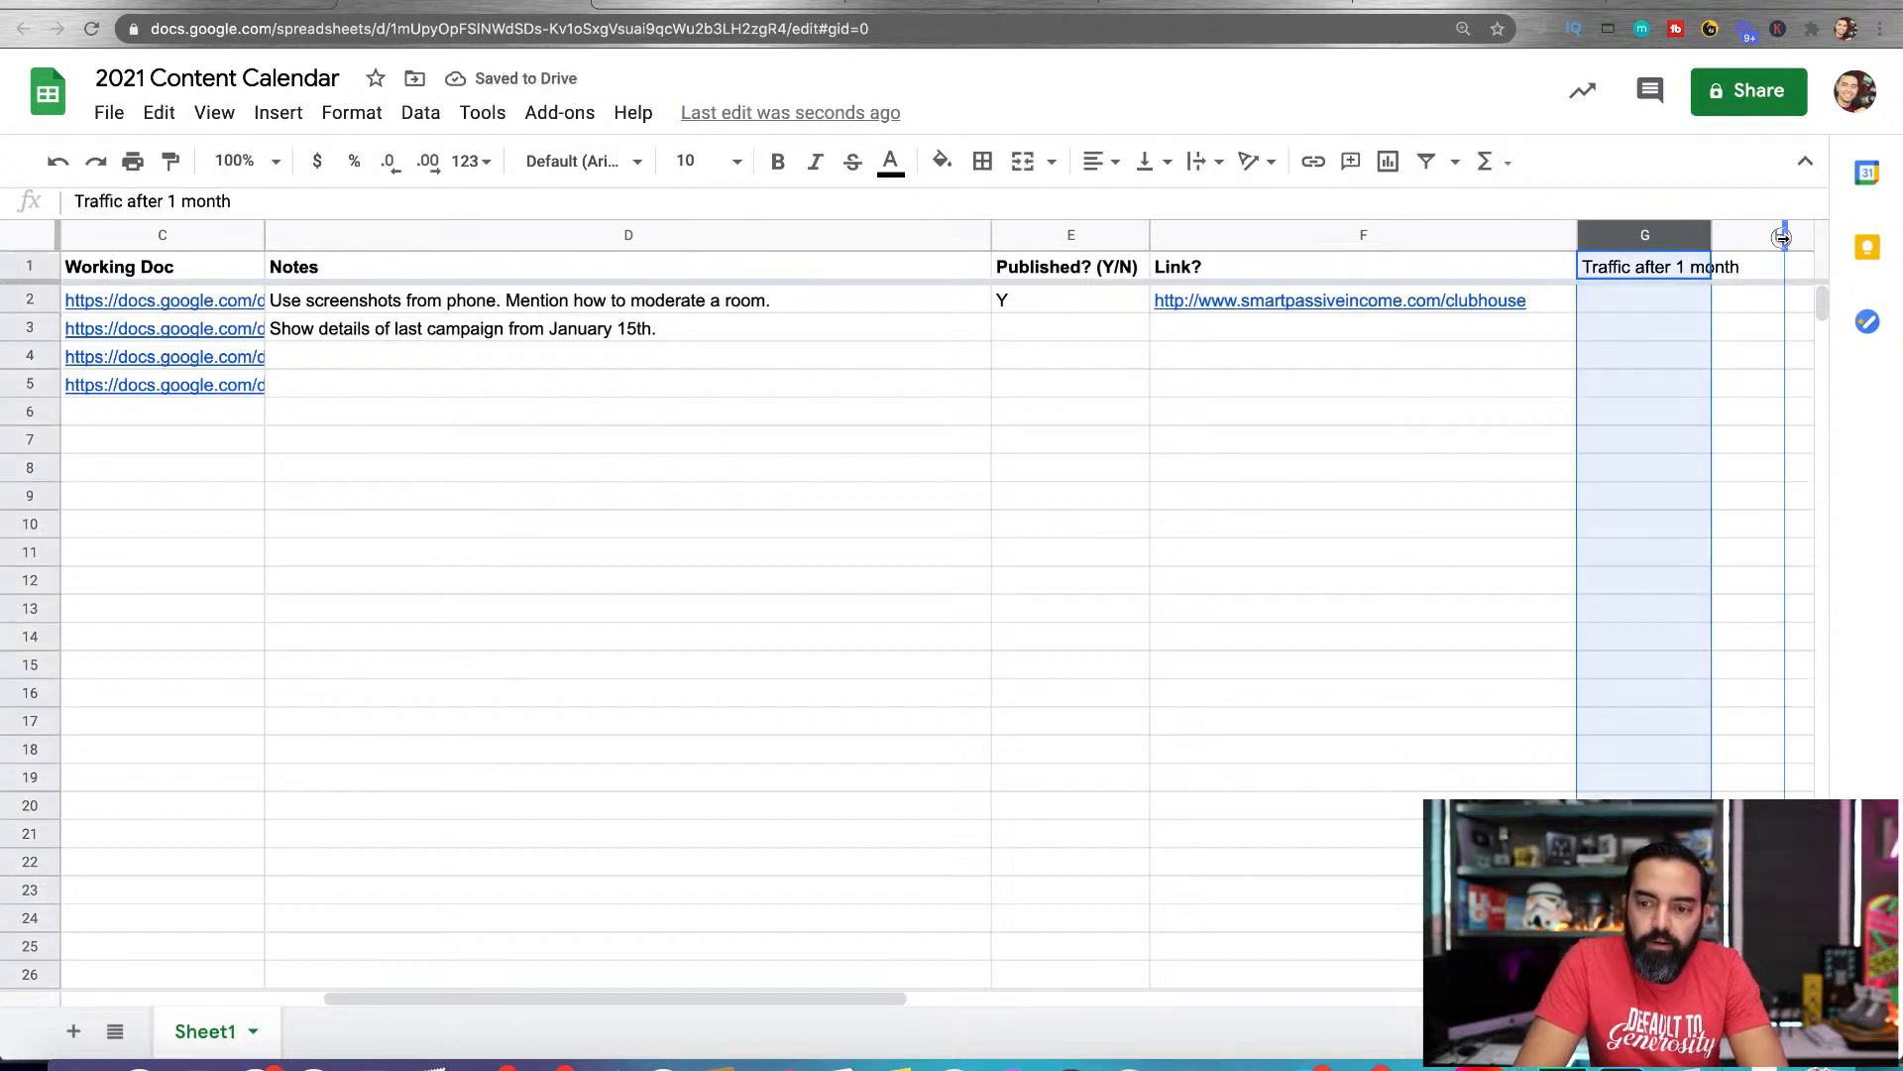
pyautogui.click(1681, 287)
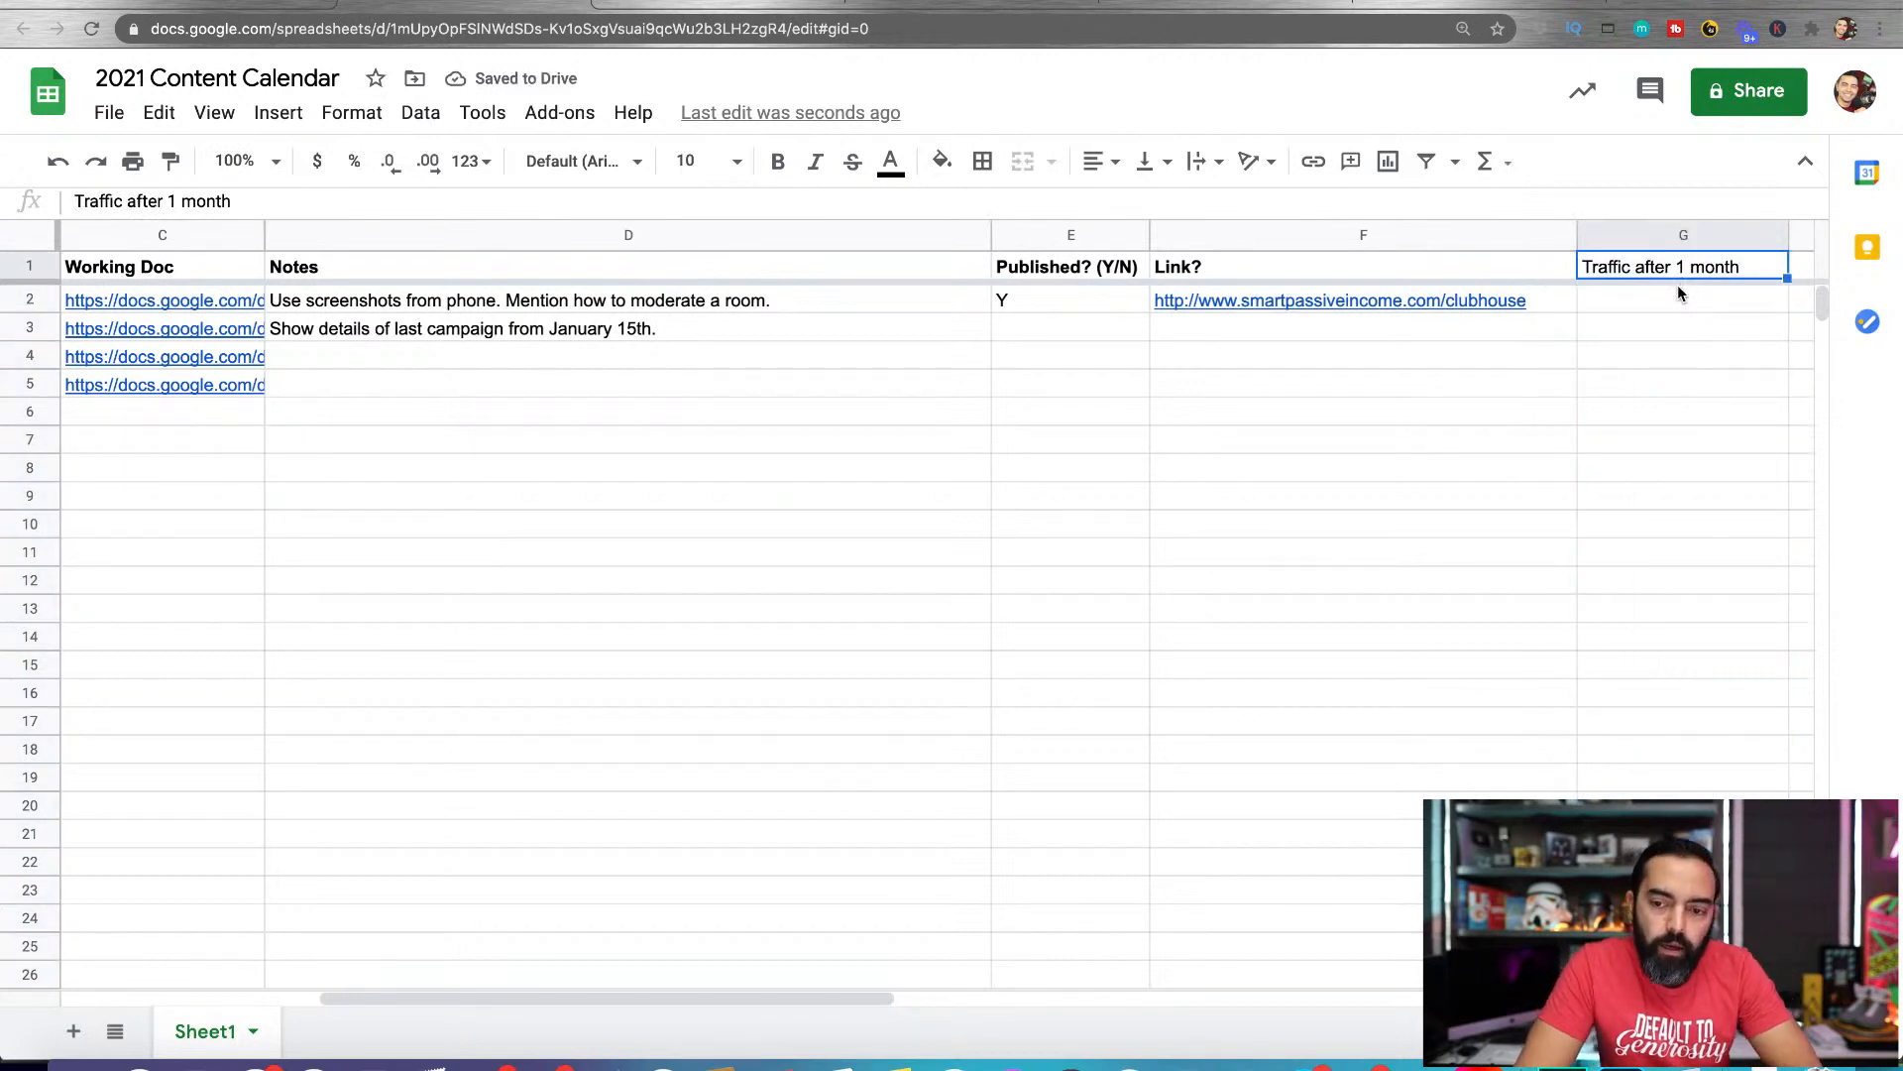
# Delete the "Traffic after 1 month" column from the content calendar
pyautogui.click(1643, 303)
pyautogui.click(1615, 238)
pyautogui.rightClick(1615, 238)
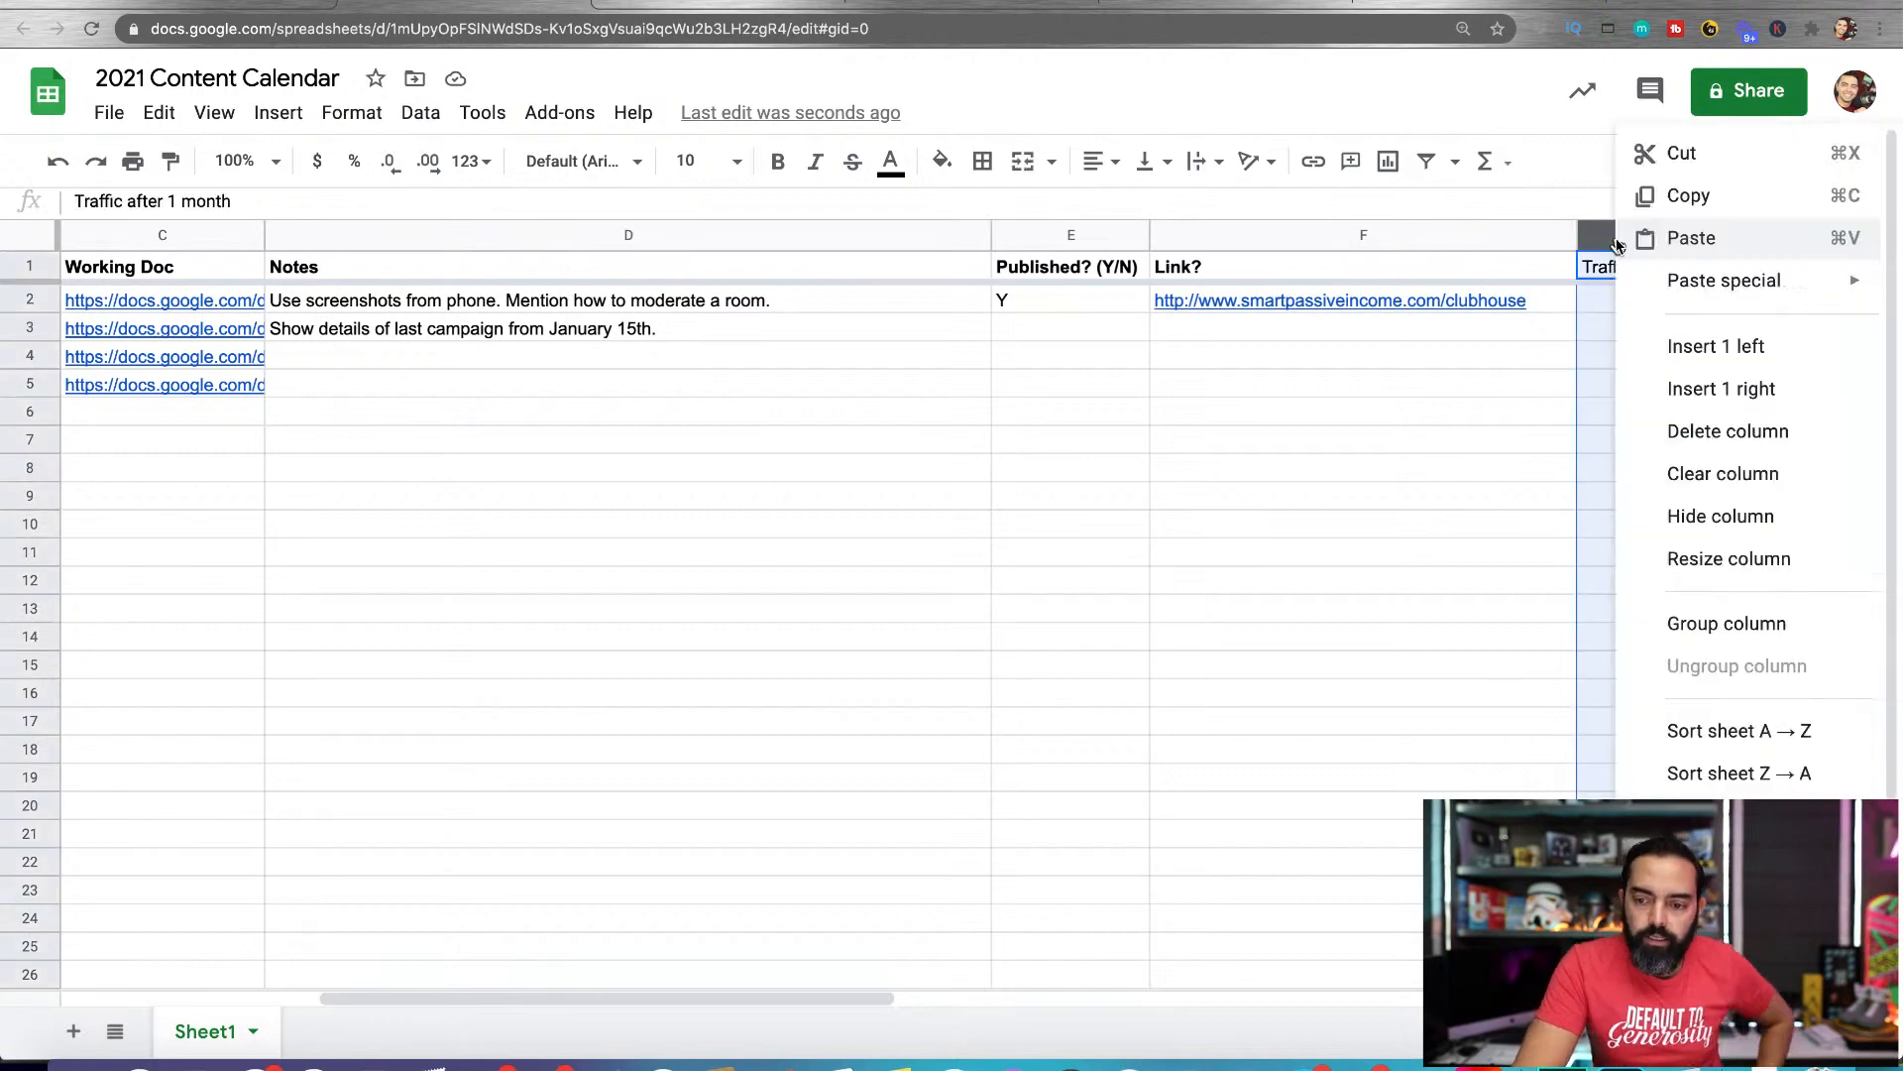
pyautogui.click(1700, 431)
pyautogui.hscroll(-10, 1059, 473)
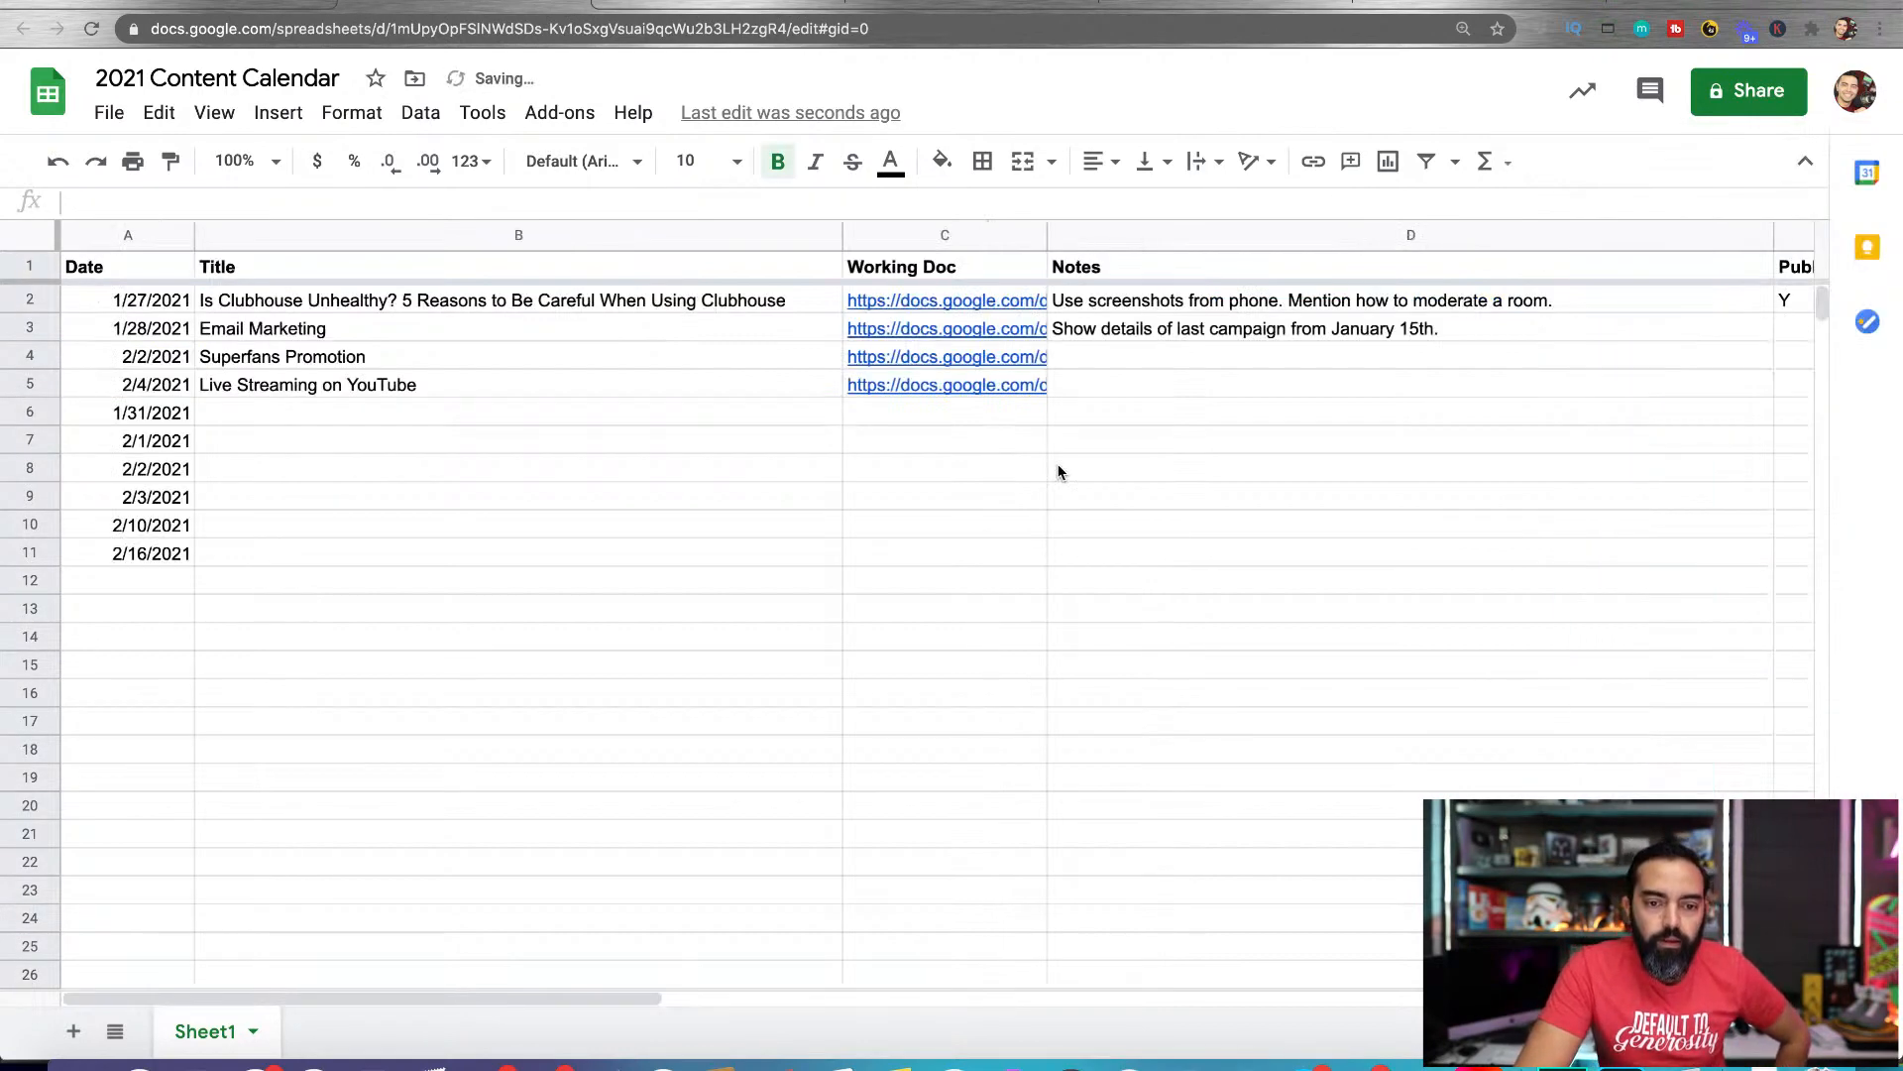
# Switch to the voice recorder app on the phone and start a new recording
pyautogui.click(1389, 2)
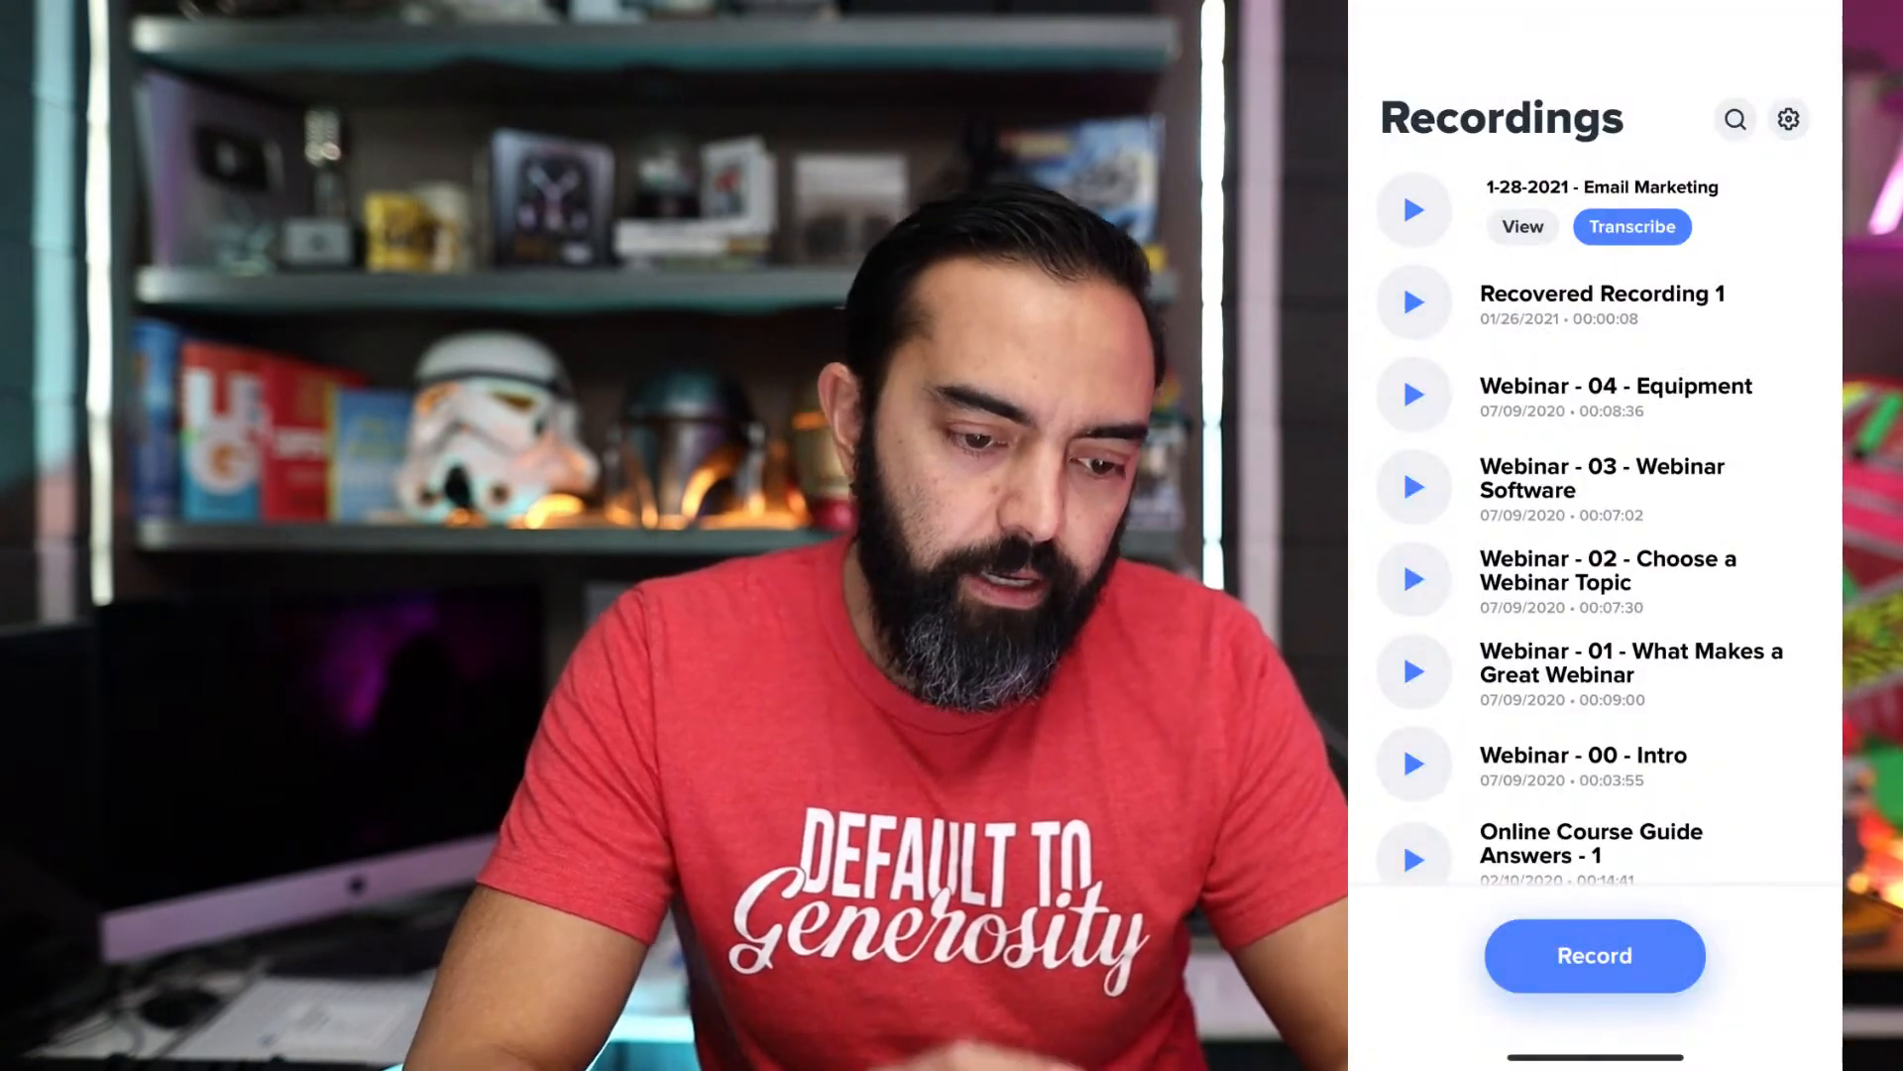
pyautogui.click(1595, 955)
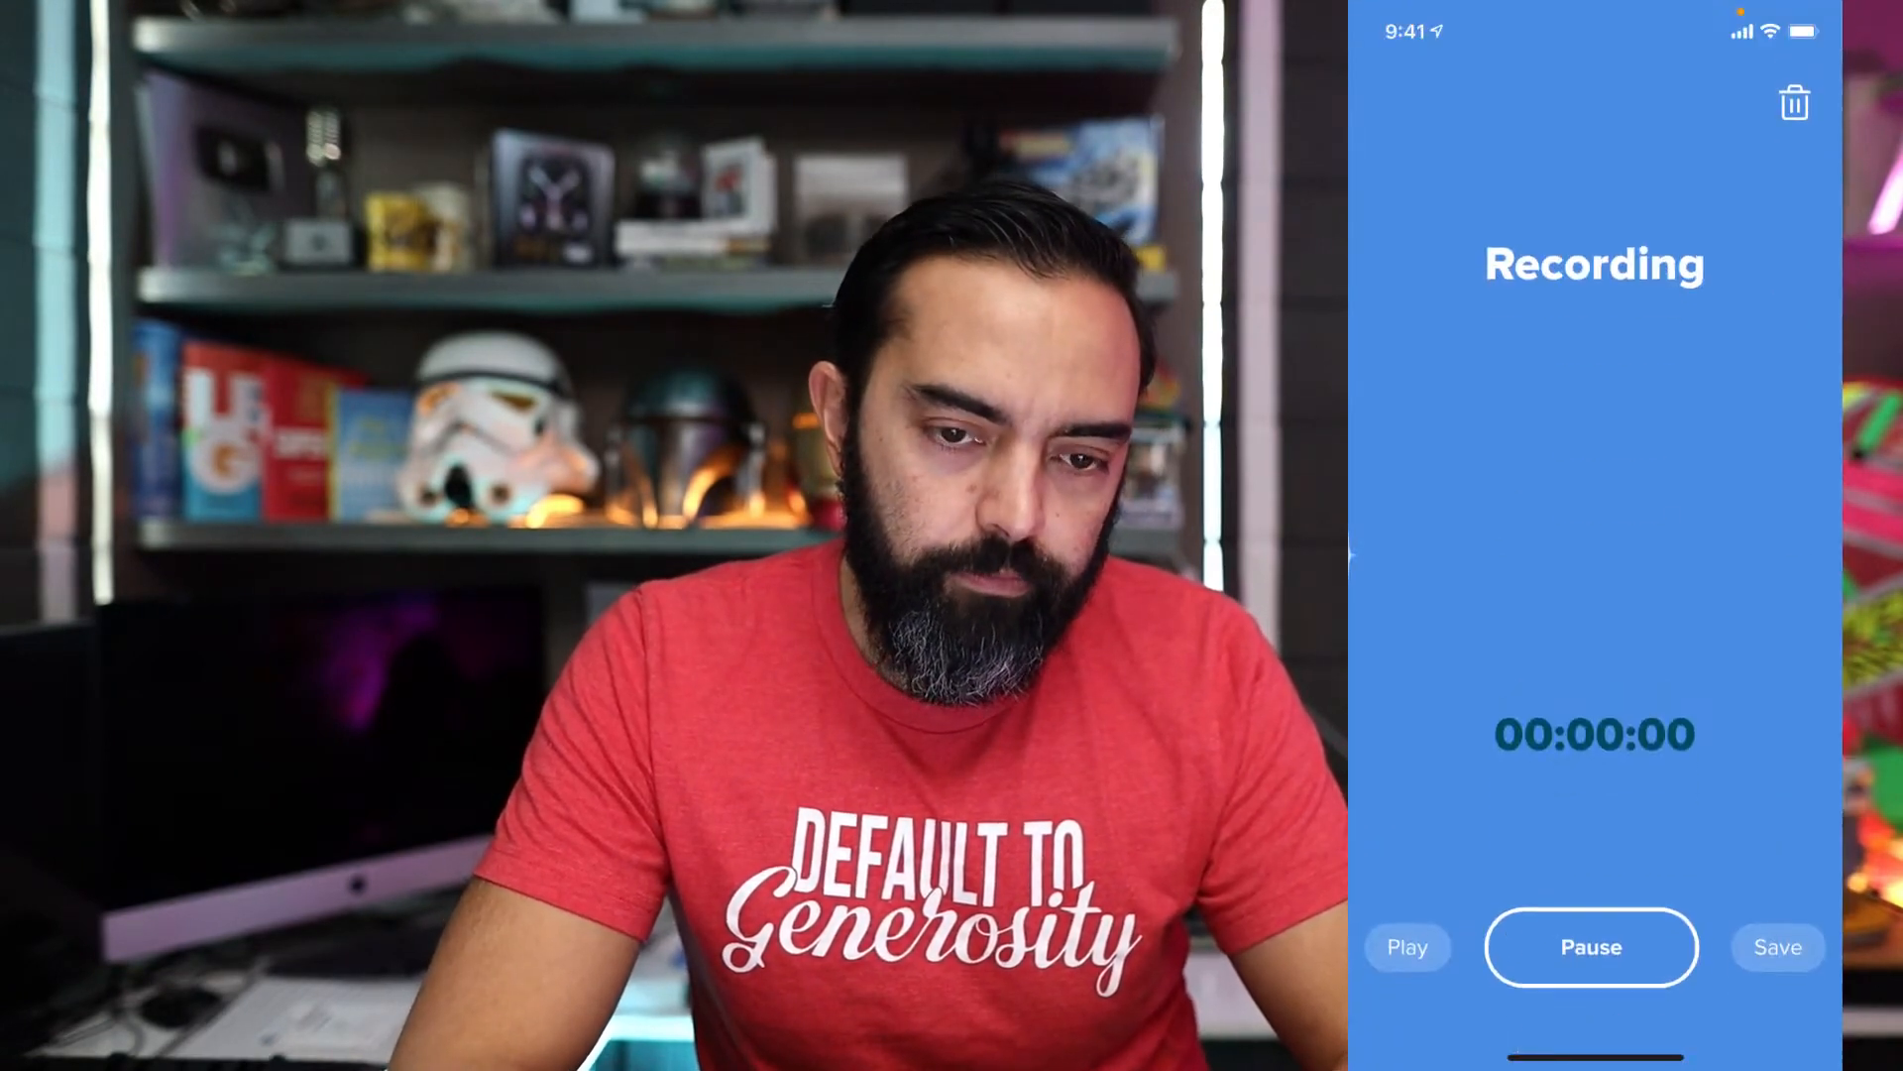
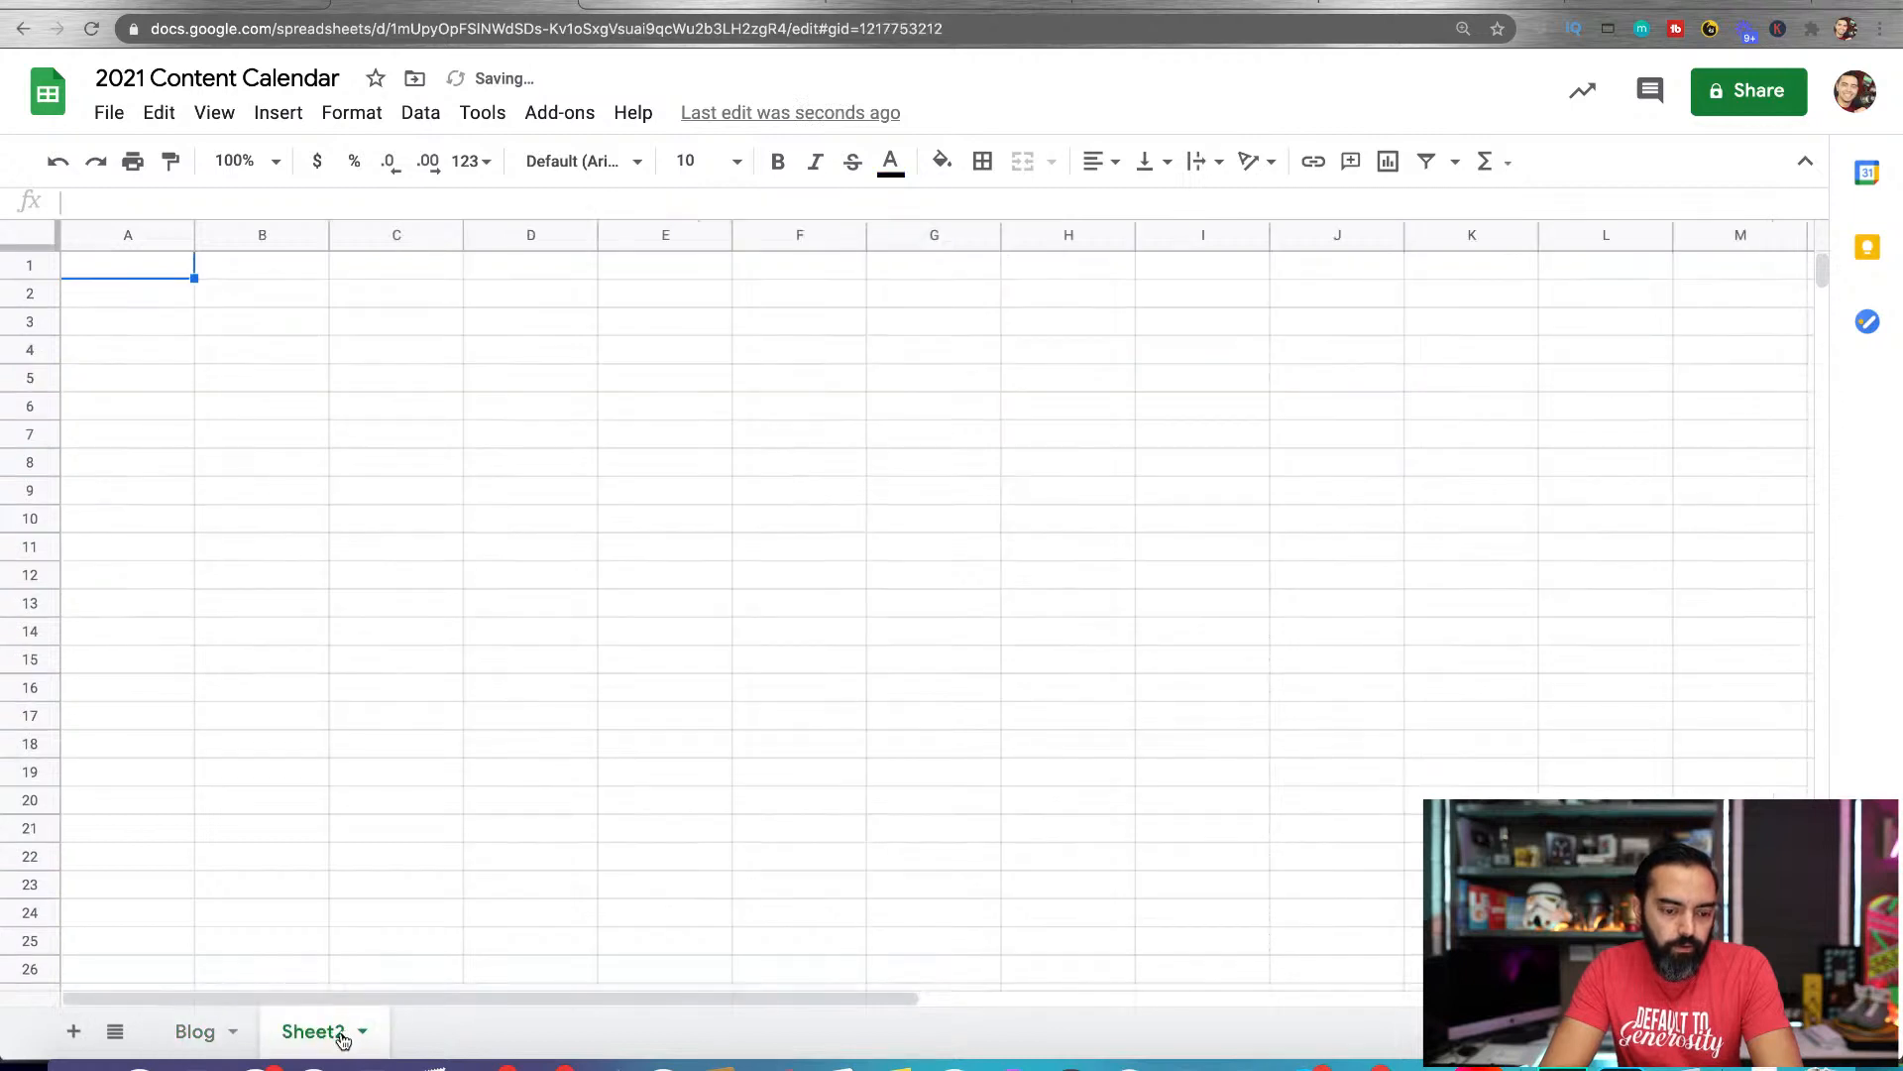
# Rename the newly added Sheet2 as Podcast
pyautogui.click(365, 1034)
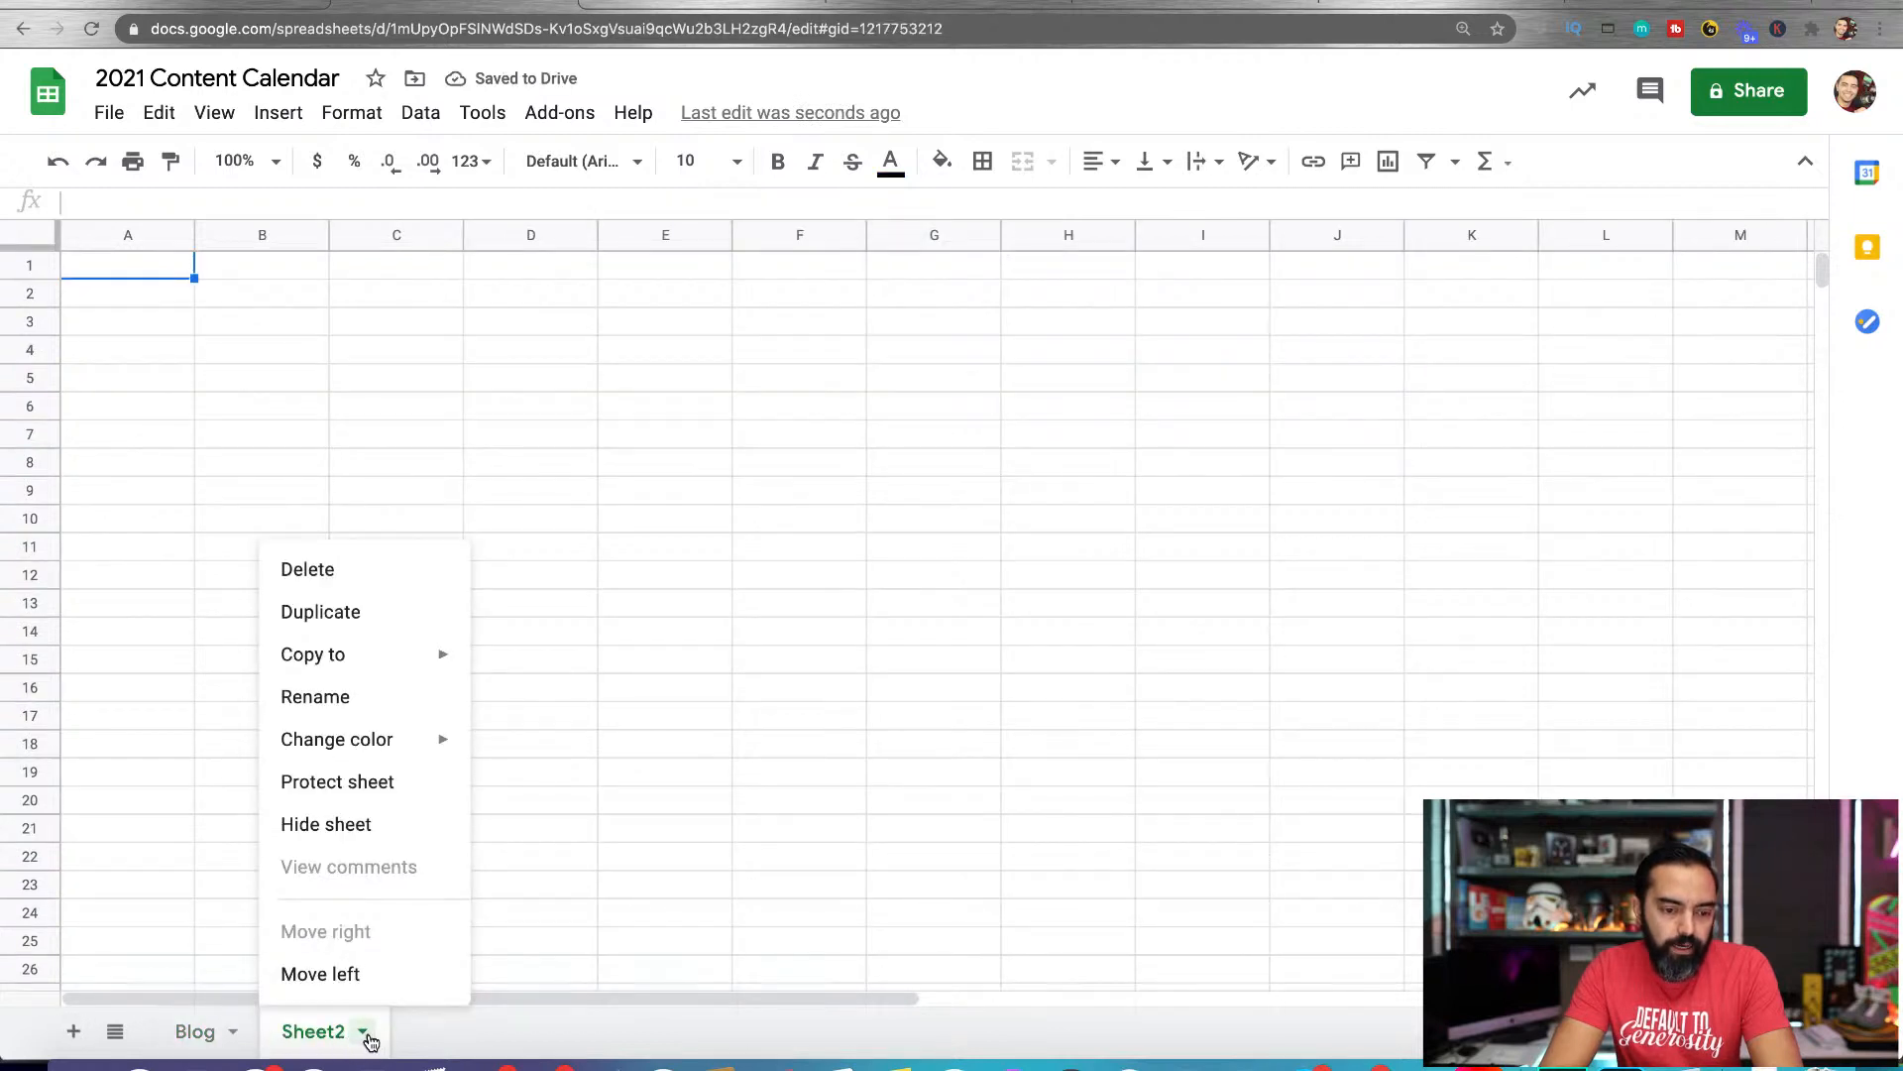
pyautogui.click(374, 699)
pyautogui.write('Podcast')
pyautogui.press('Return')
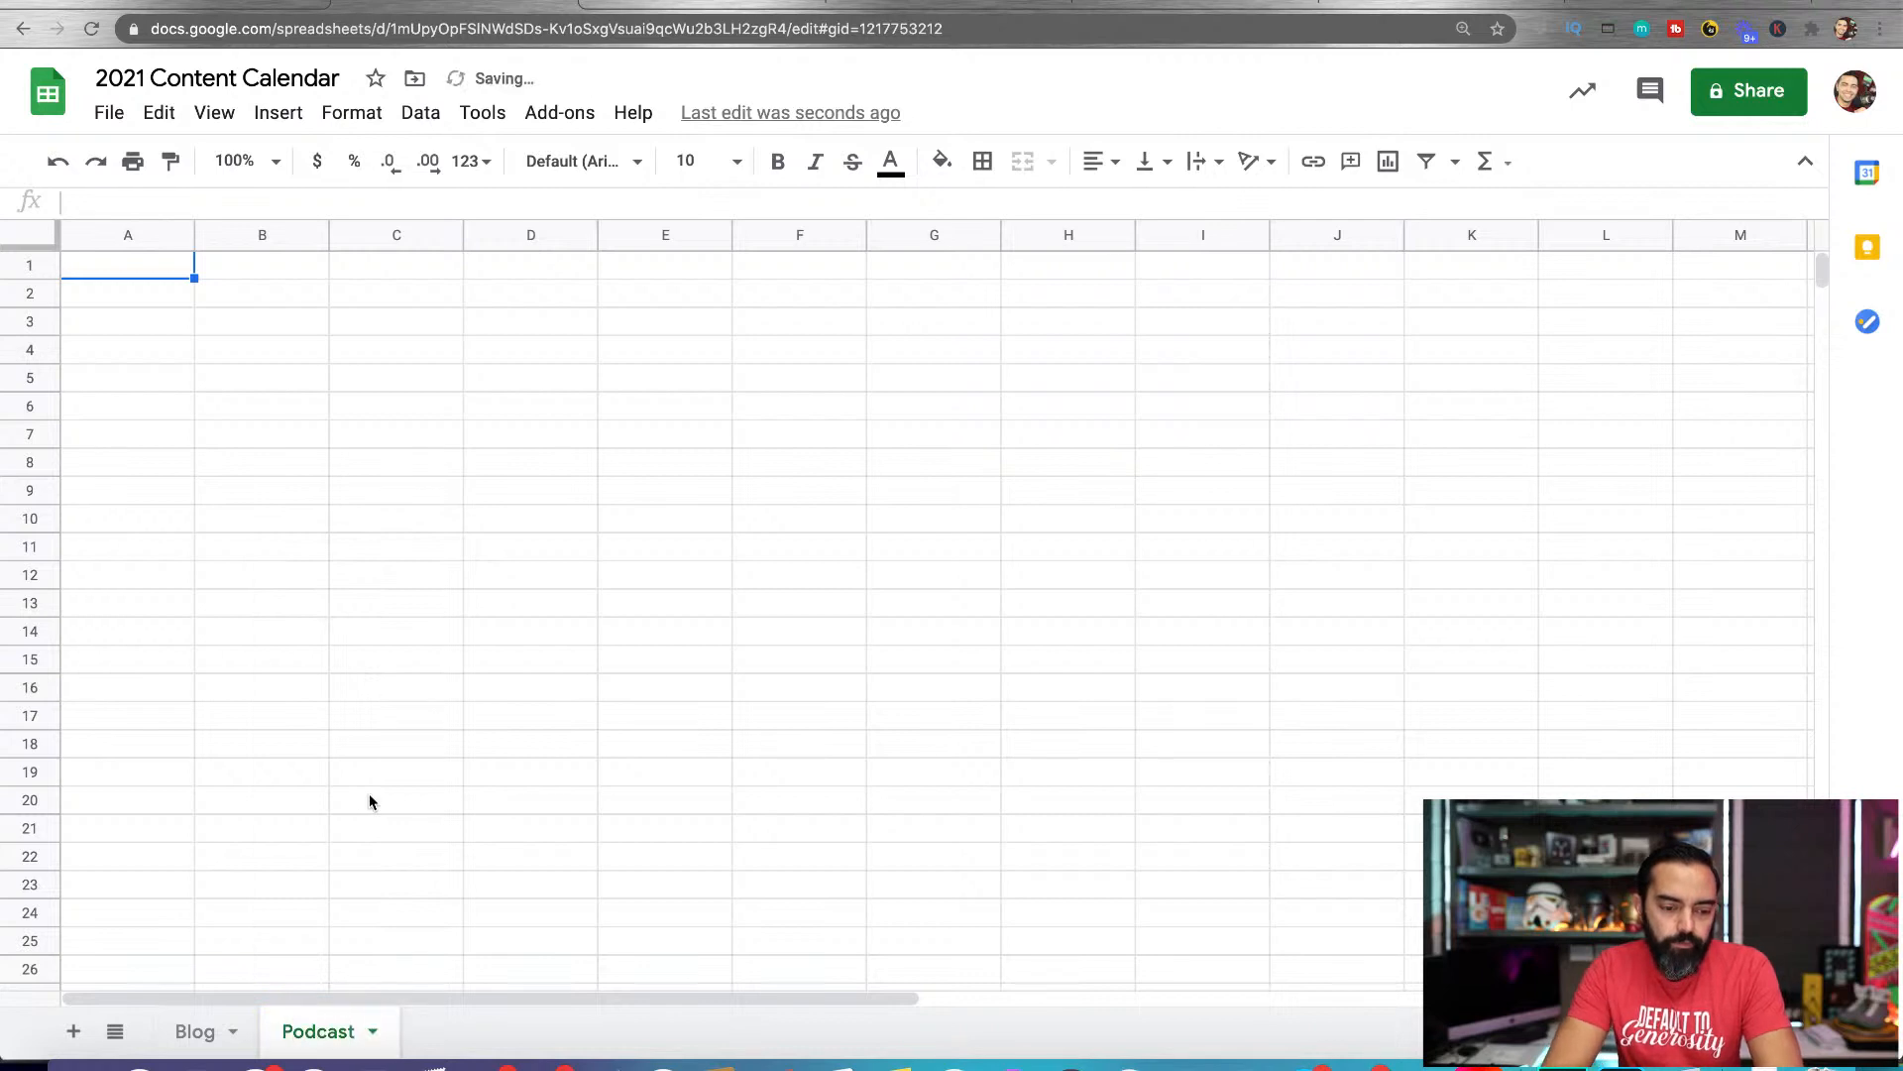
# Add another sheet to the calendar and name it YouTube Videos
pyautogui.click(74, 1033)
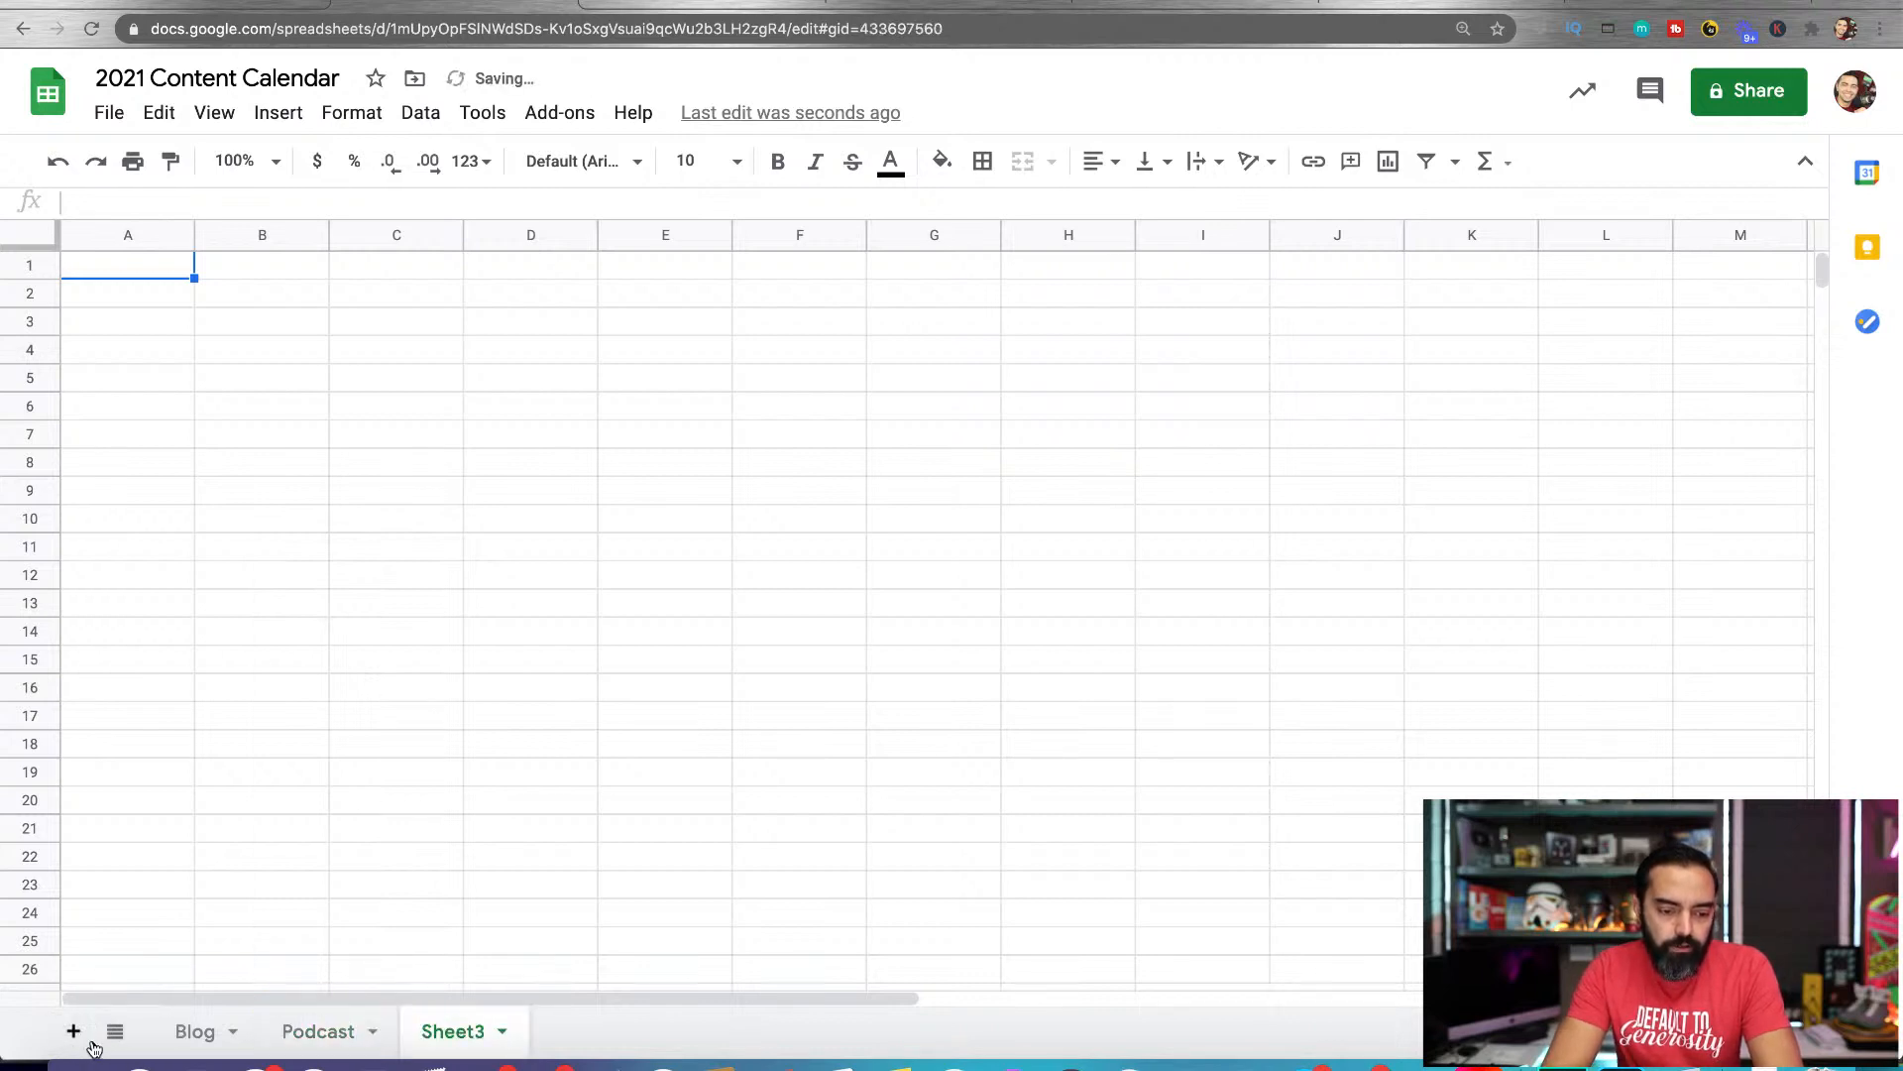
pyautogui.click(501, 1031)
pyautogui.click(501, 698)
pyautogui.write('YouTube Videos')
pyautogui.press('Return')
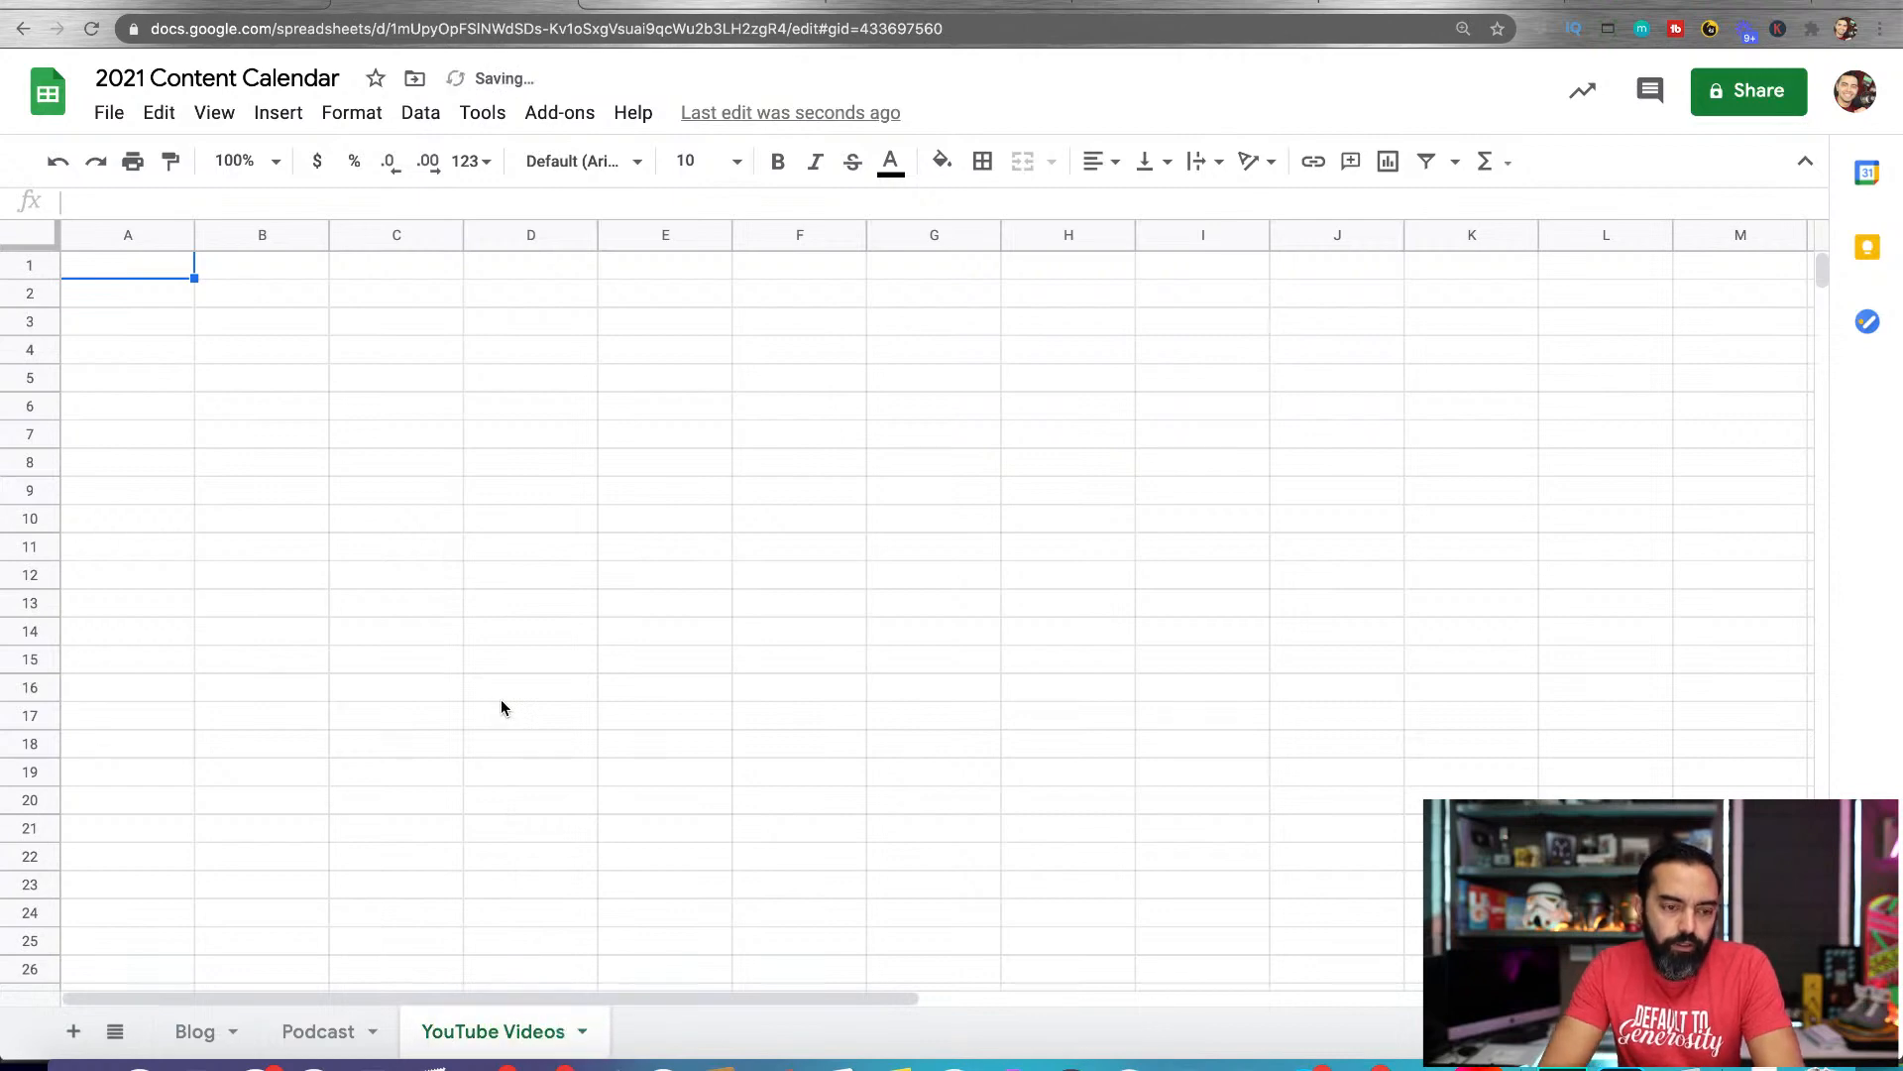
# Copy the entire Blog sheet and paste it over the whole Podcast sheet
pyautogui.click(193, 1031)
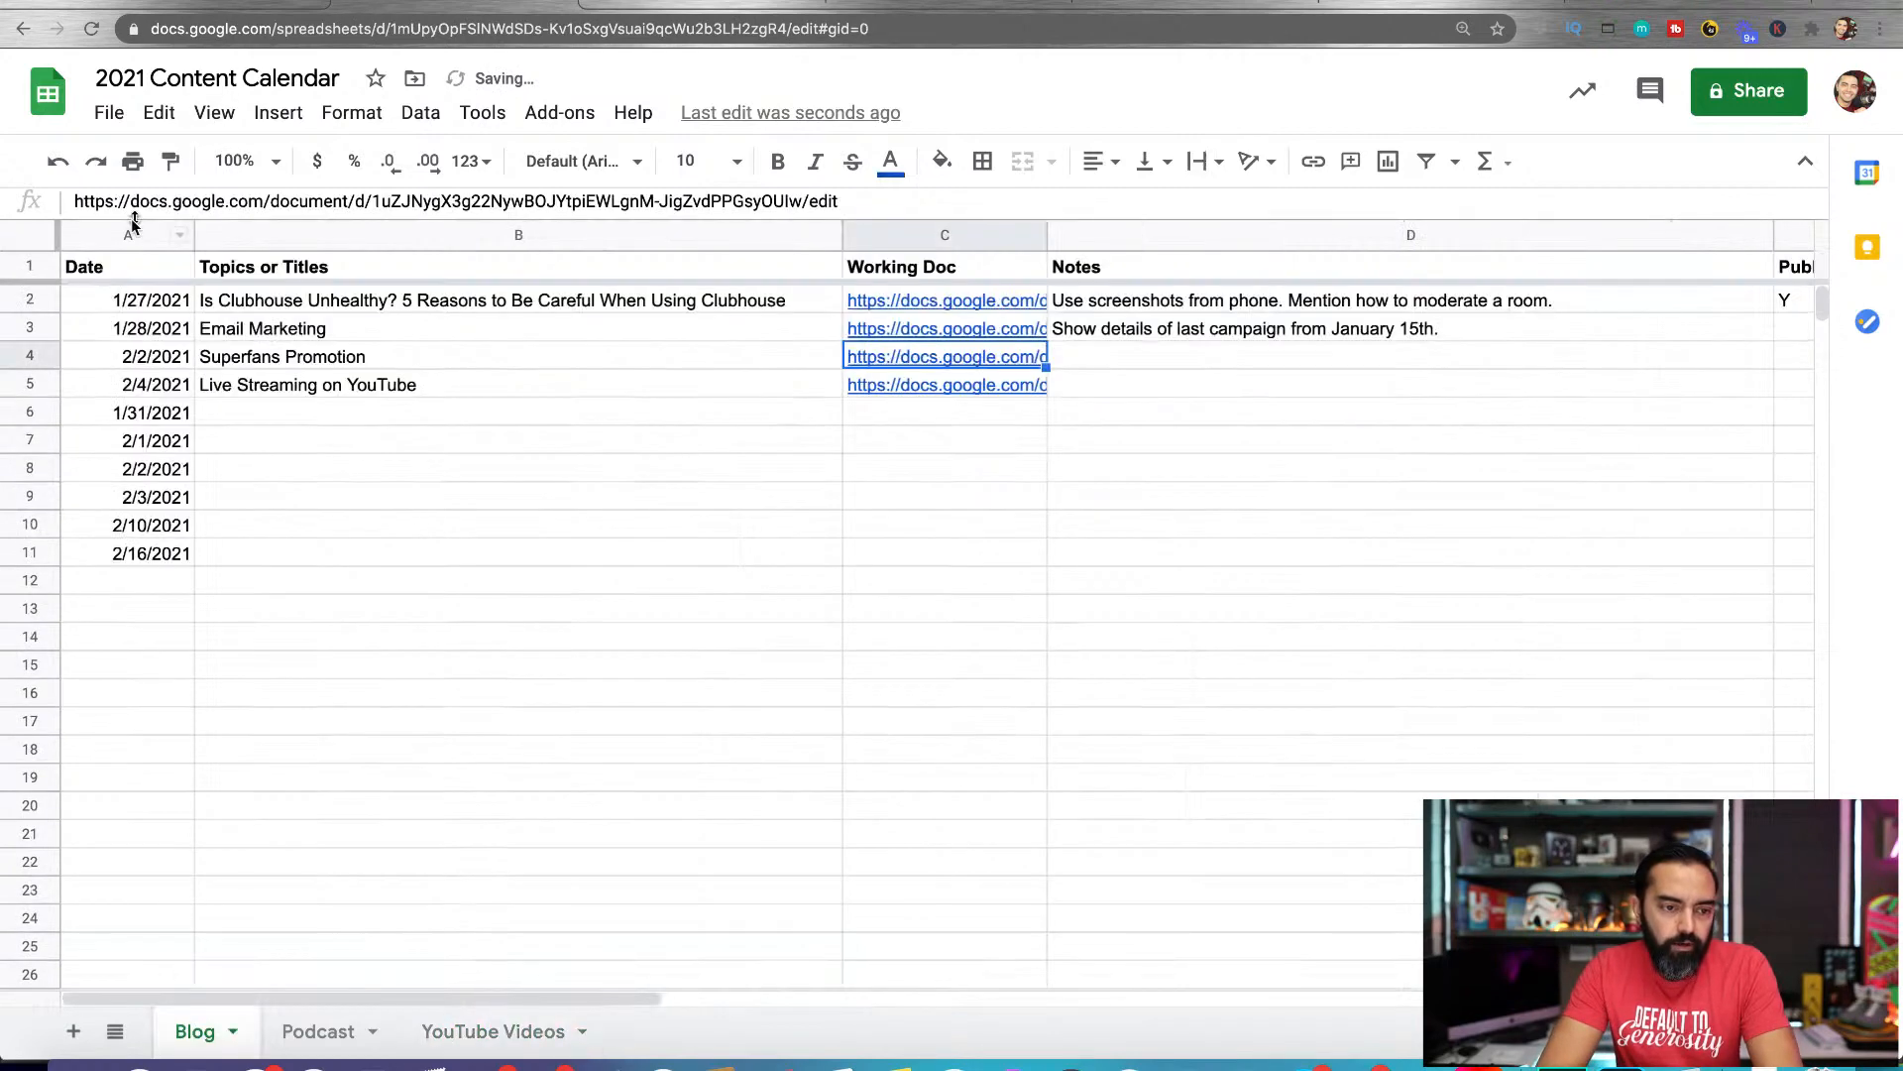
pyautogui.click(40, 241)
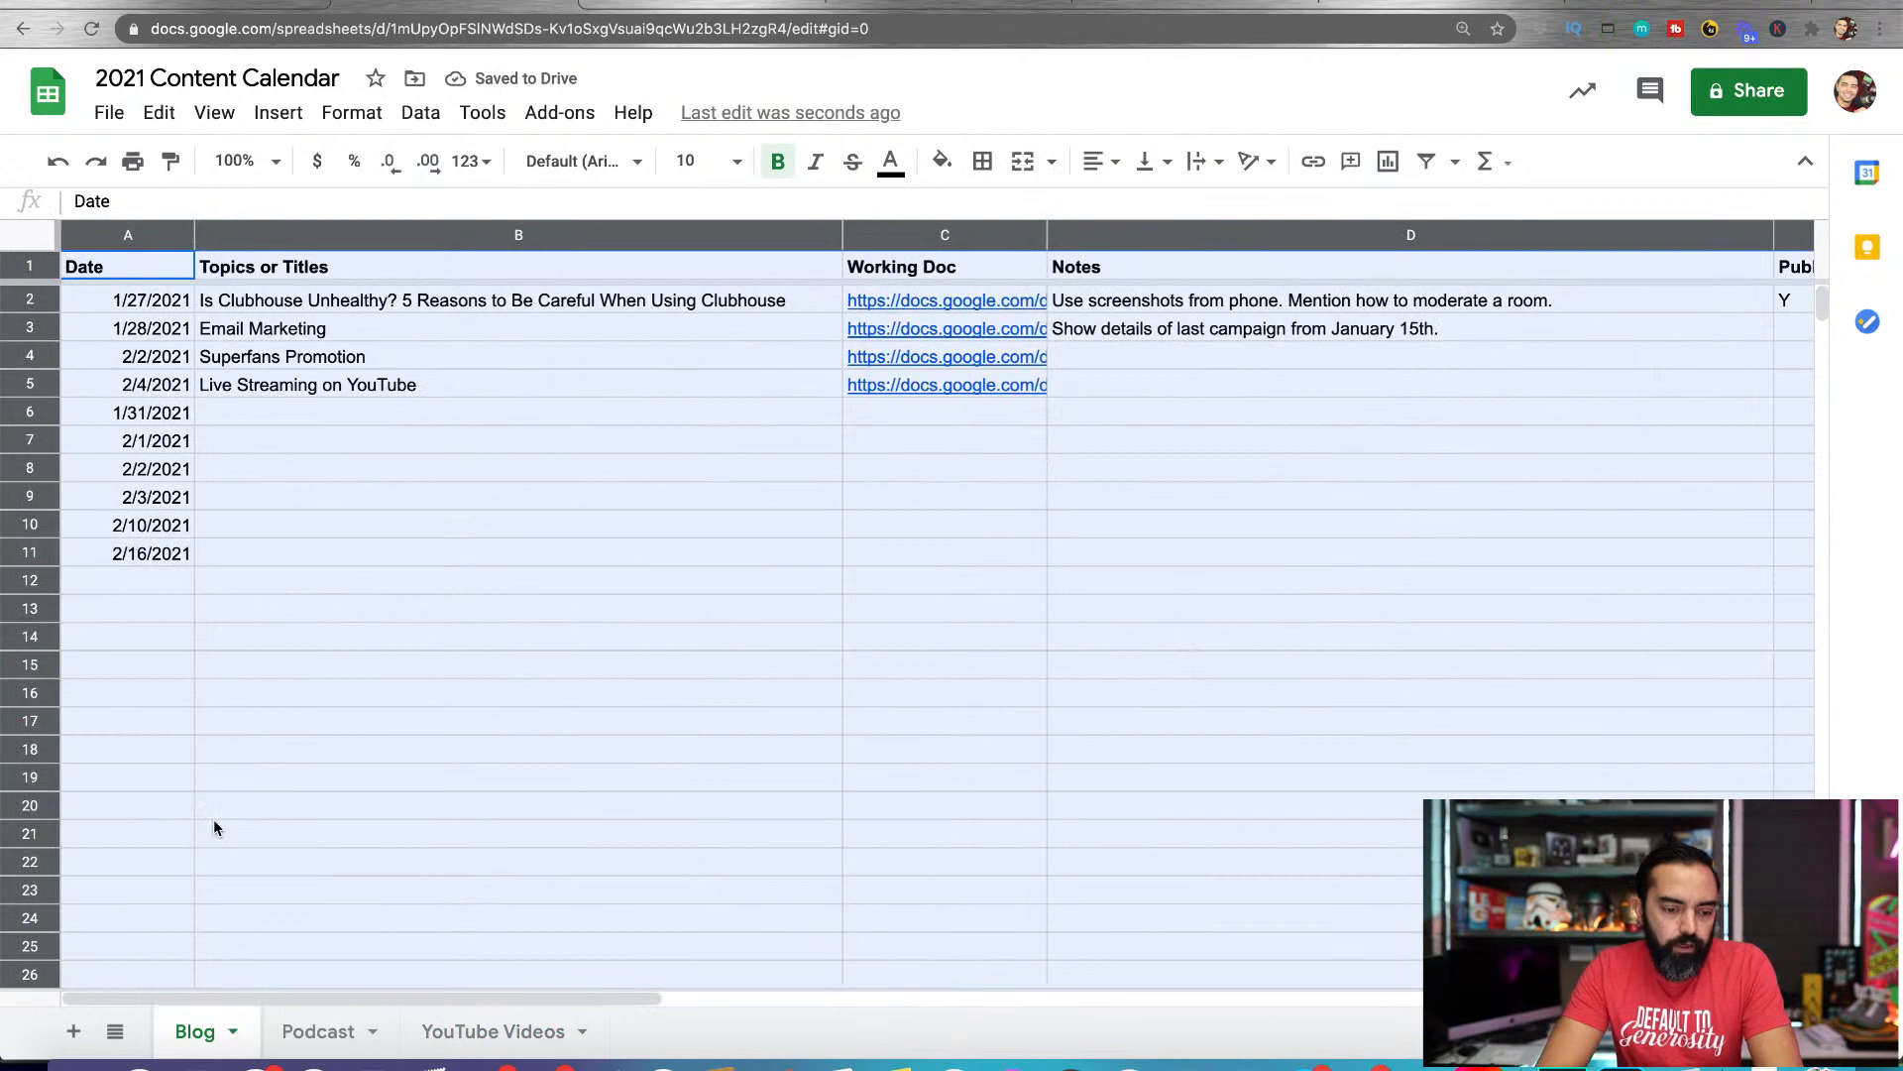
pyautogui.click(297, 1031)
pyautogui.click(37, 234)
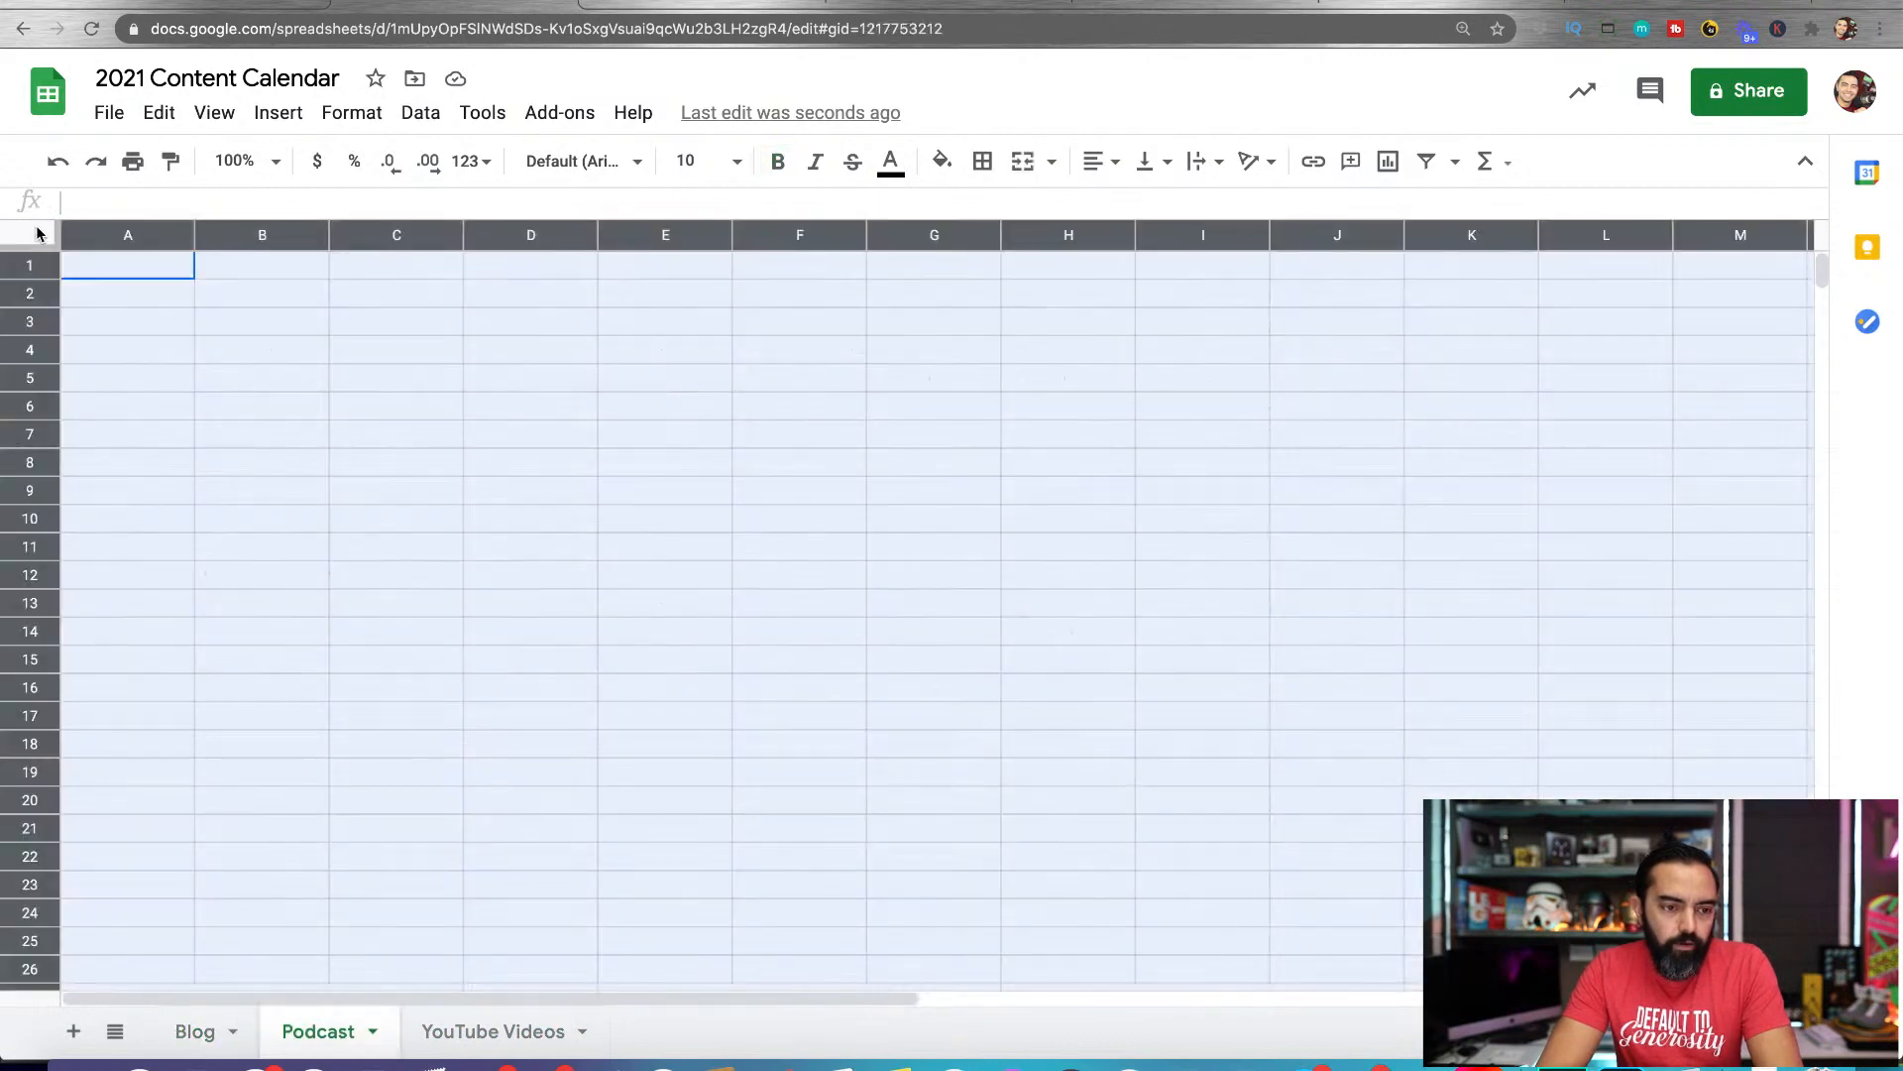
pyautogui.hotkey('ctrl', 'v')
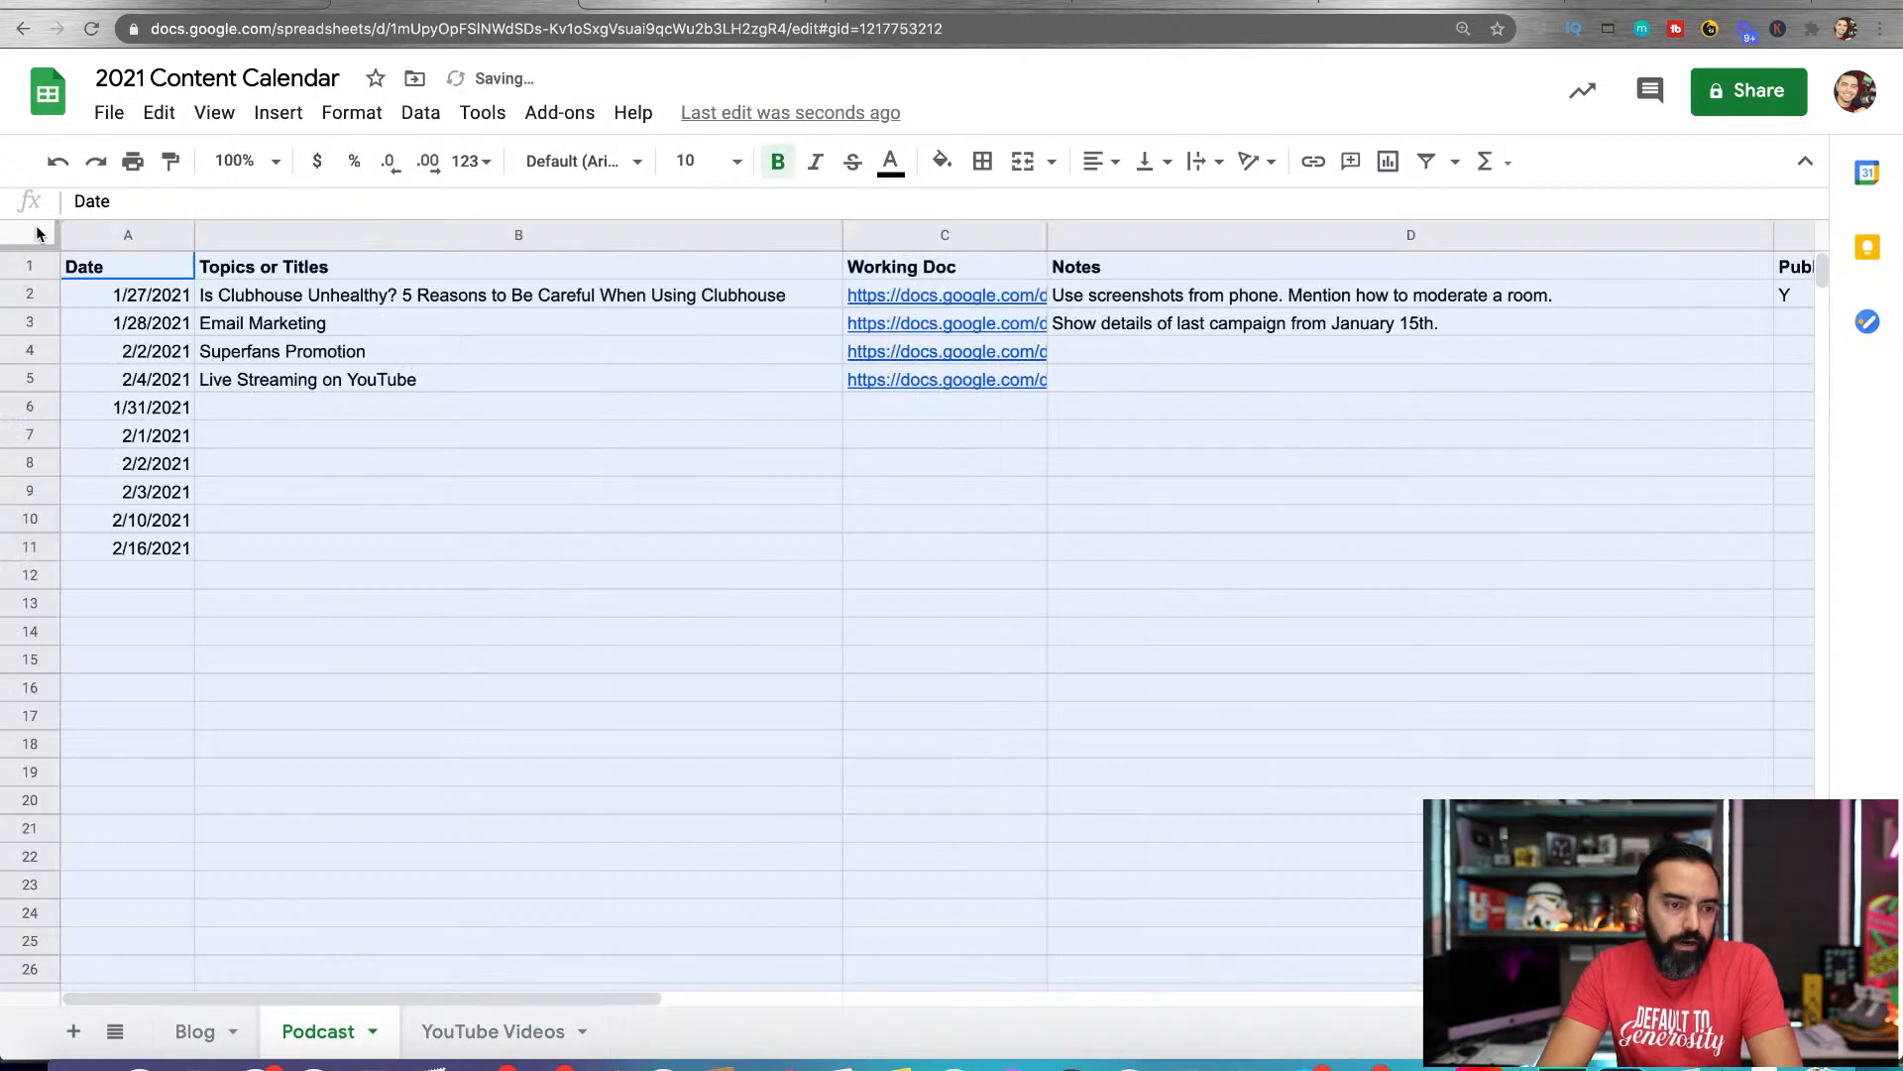
# Paste the entire Blog sheet's contents over the whole YouTube Videos sheet
pyautogui.click(195, 1032)
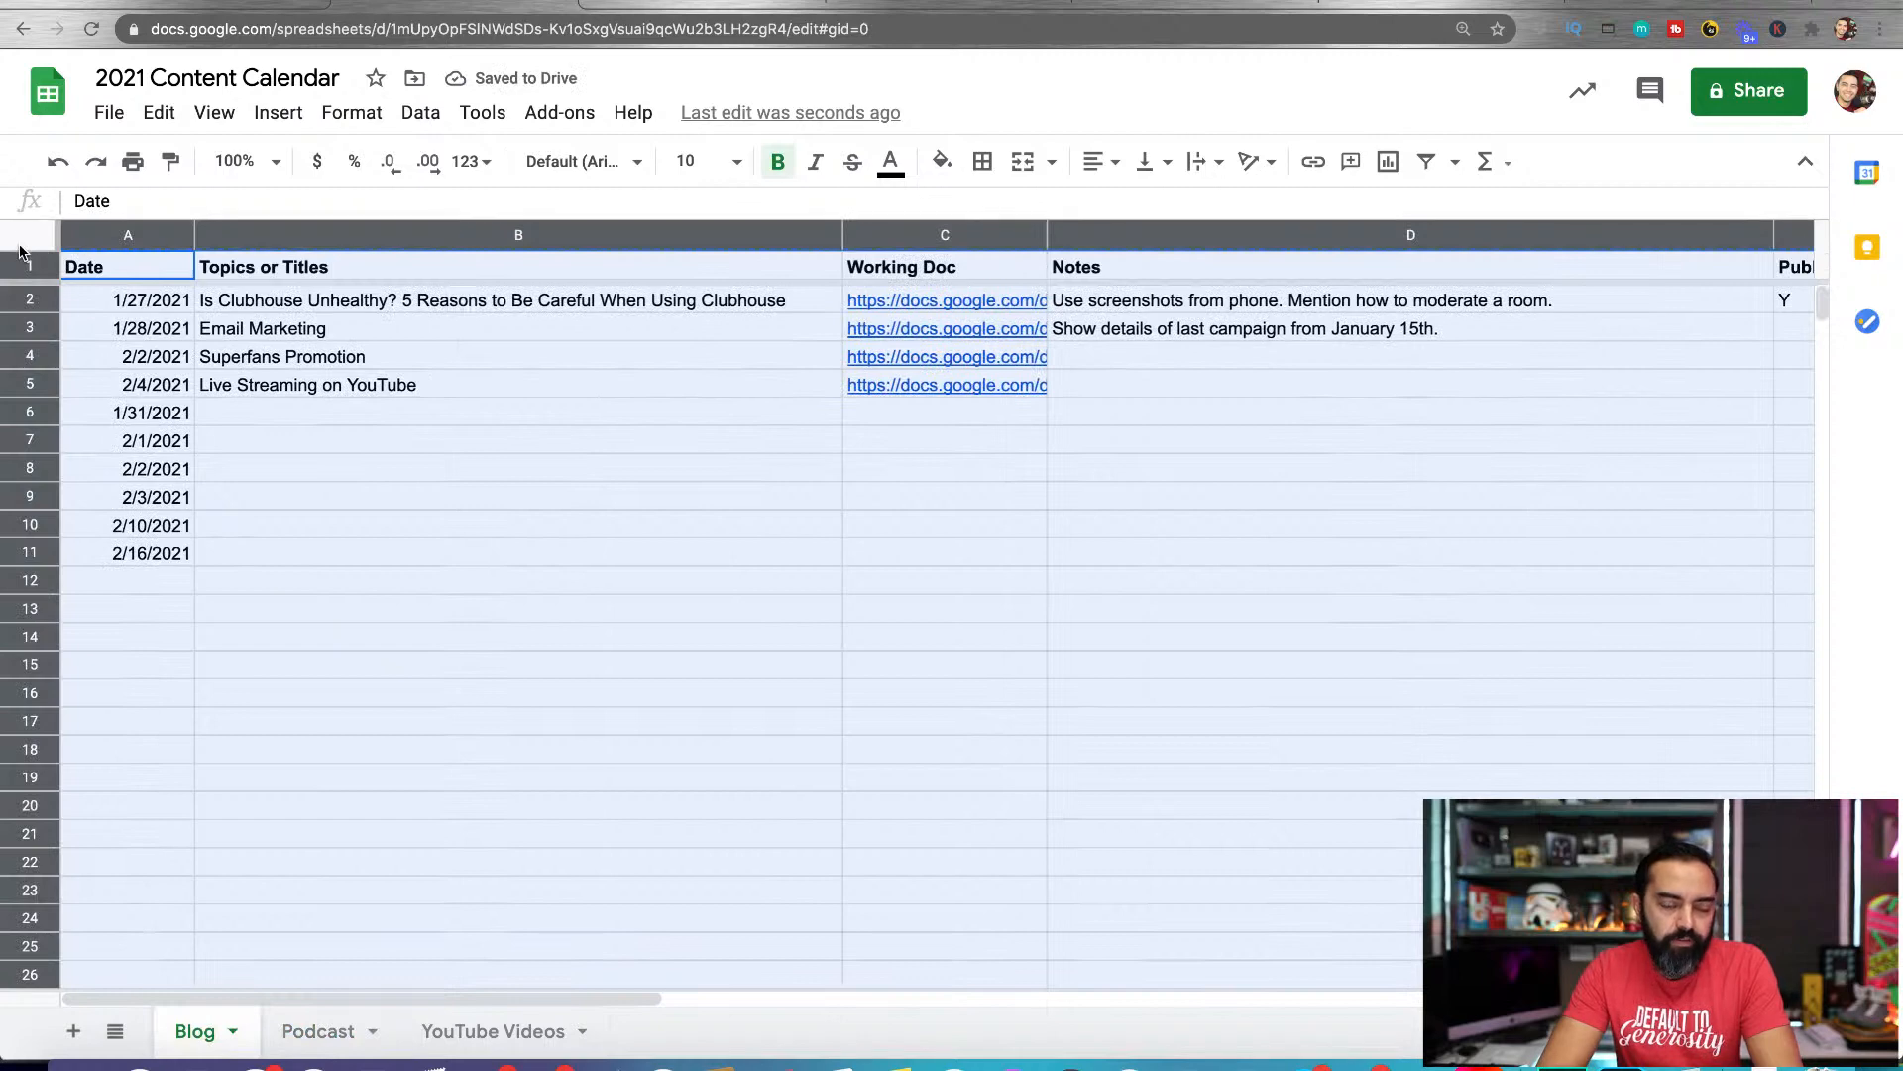
pyautogui.click(317, 1031)
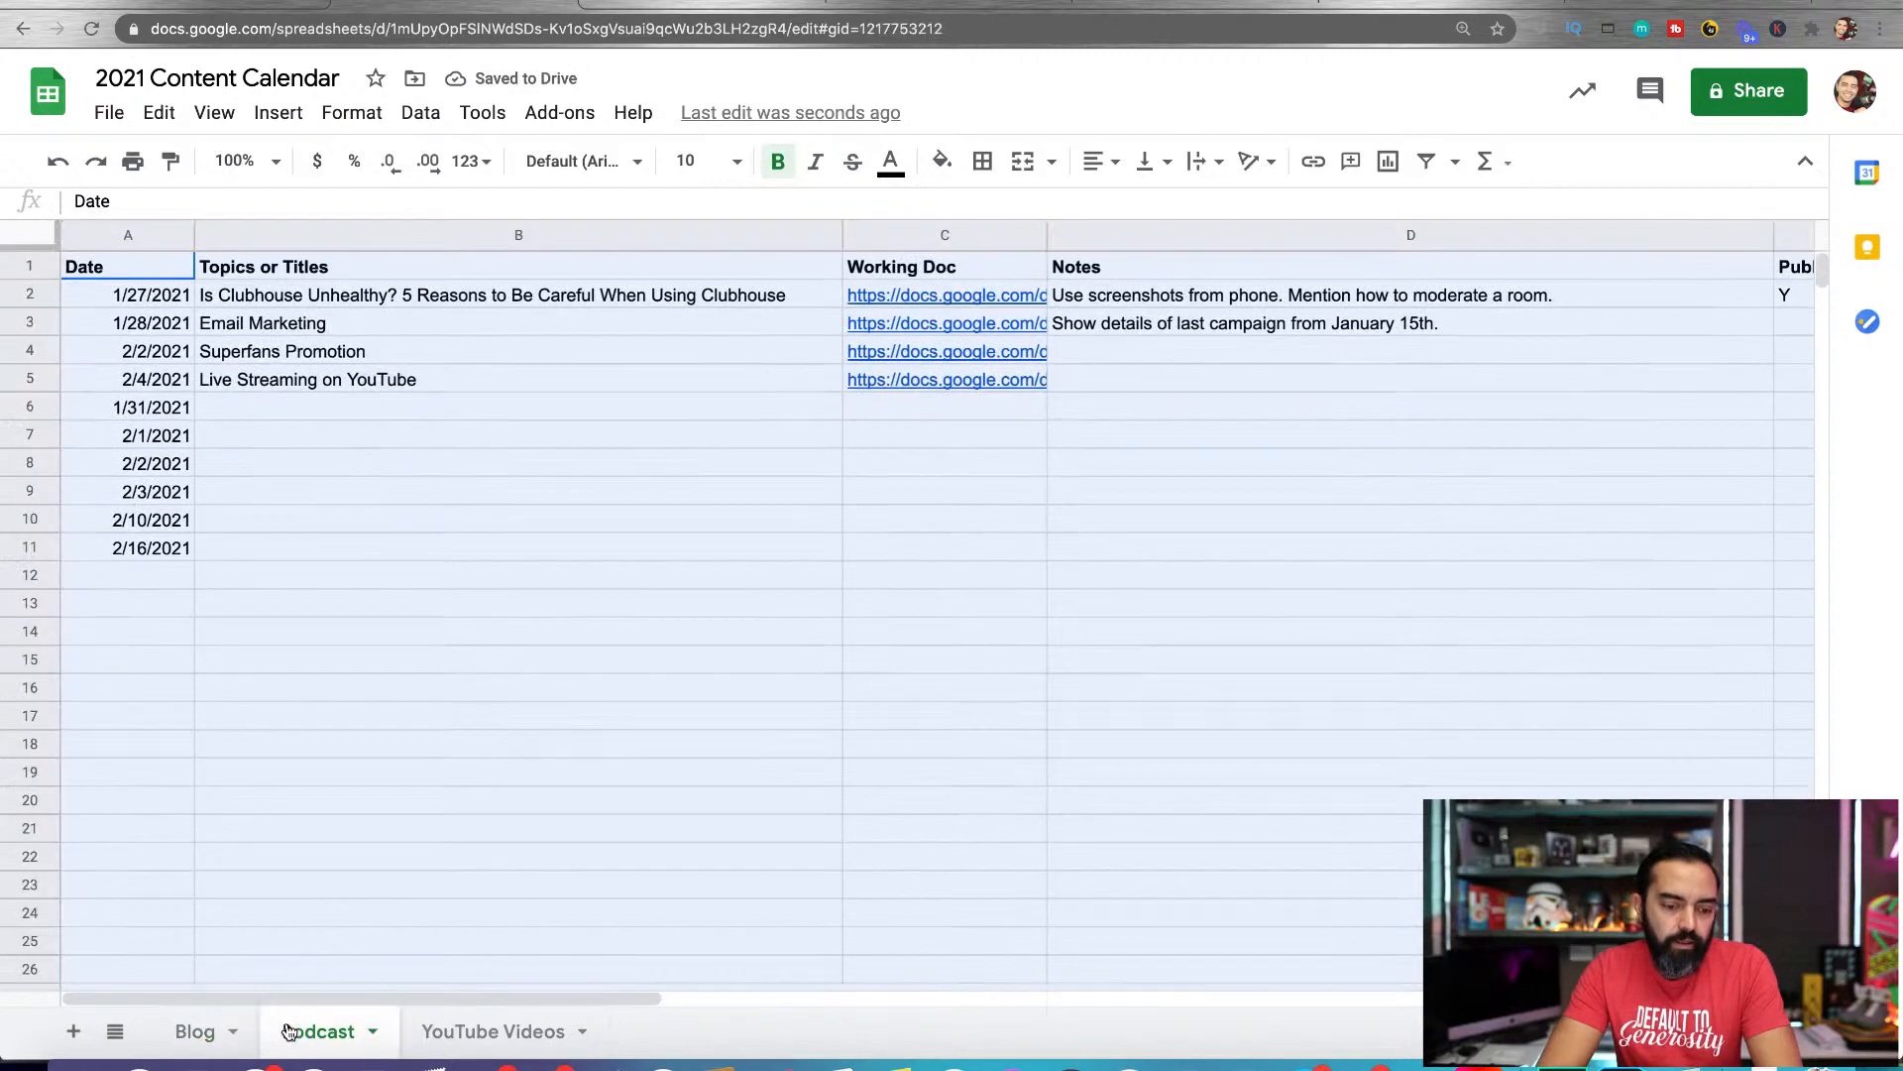
pyautogui.click(466, 1031)
pyautogui.click(26, 244)
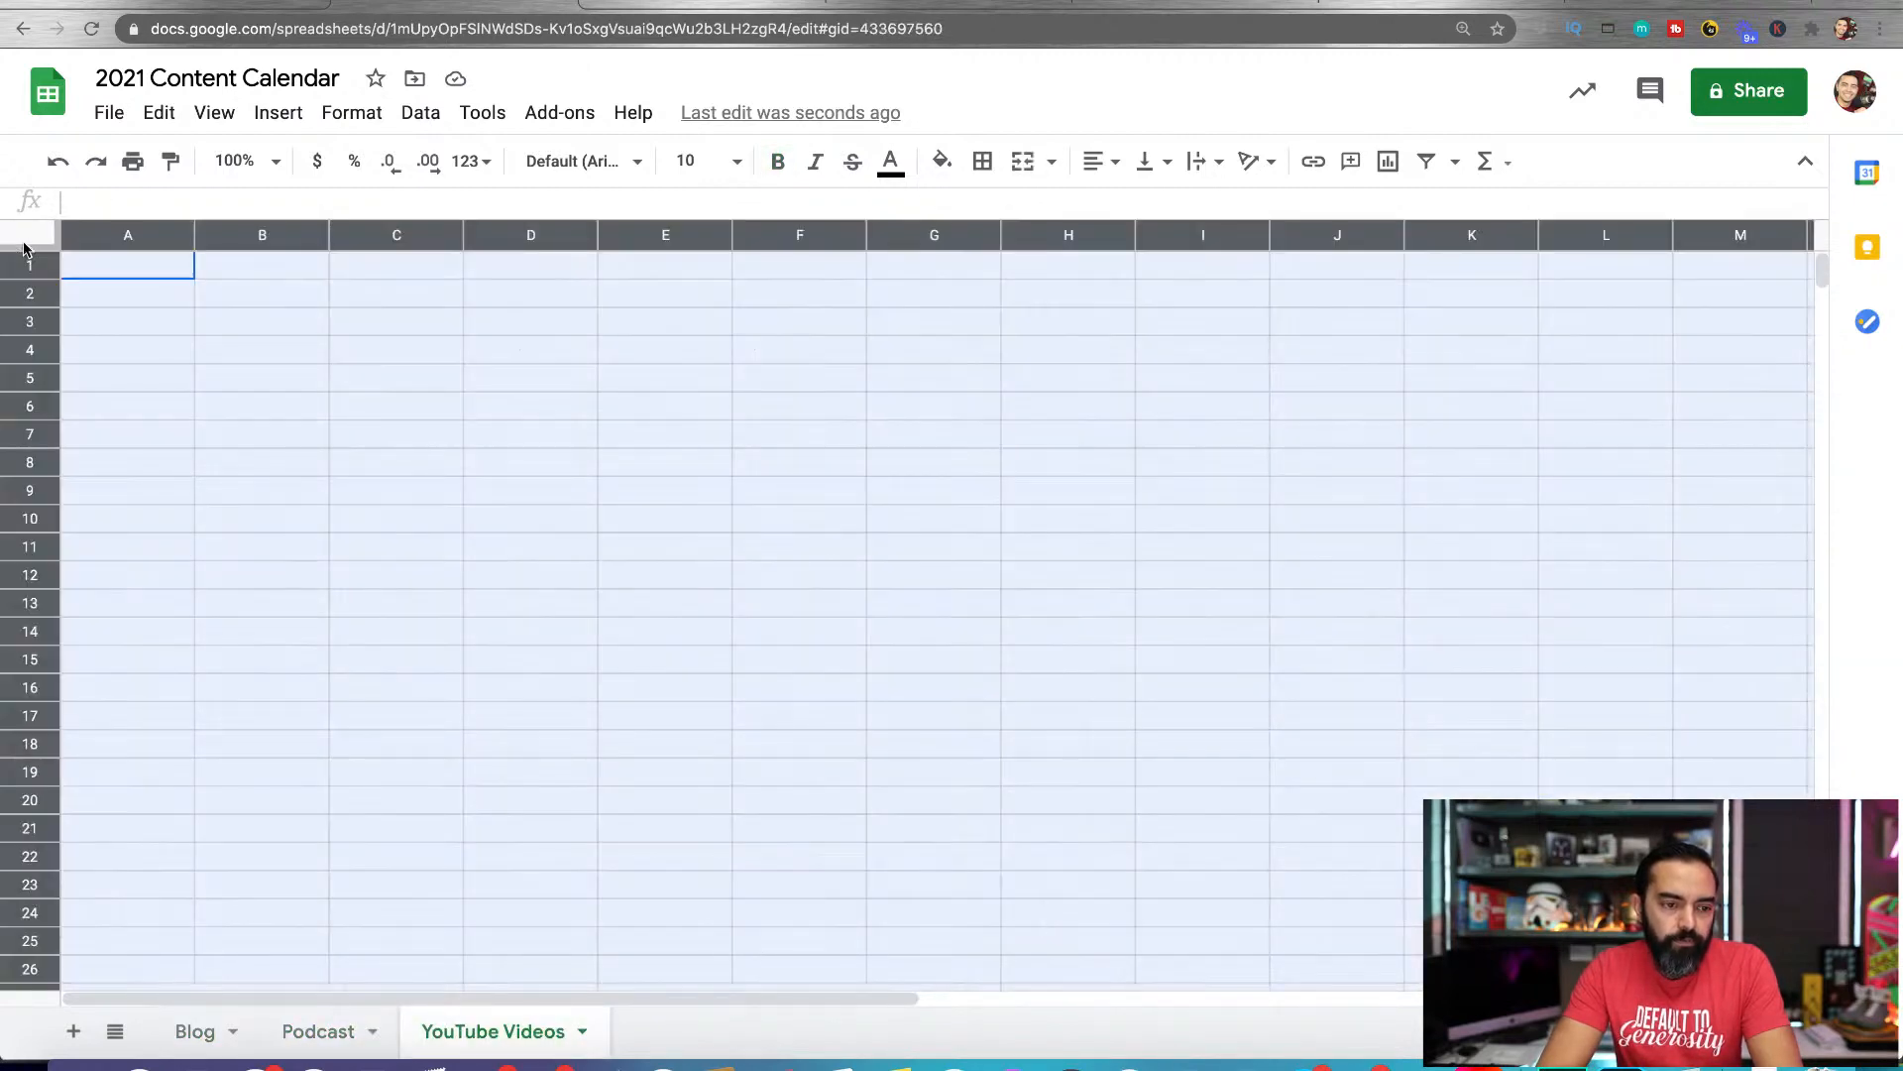
pyautogui.hotkey('ctrl', 'v')
# Clear the copied entries in A2:D9 of the YouTube Videos sheet, keeping the header row
pyautogui.click(327, 379)
pyautogui.moveTo(154, 297); pyautogui.dragTo(1716, 443)
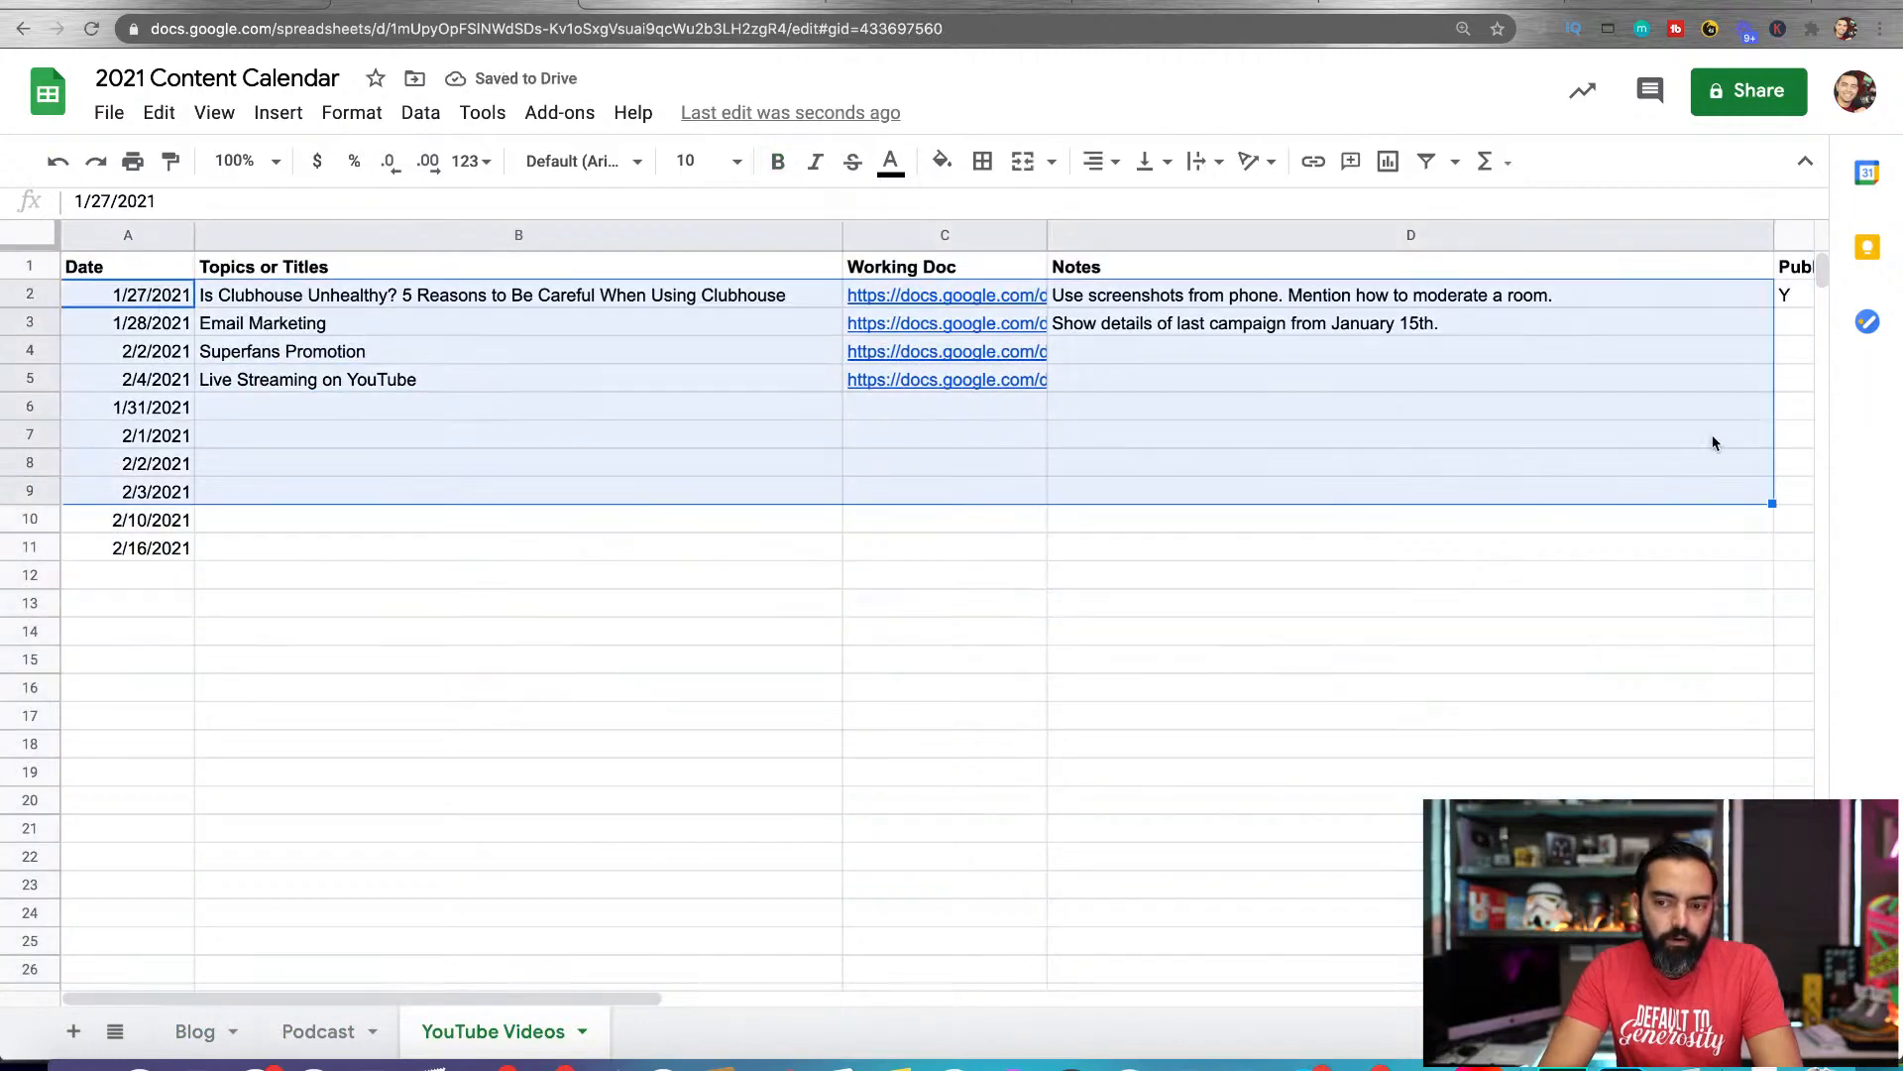
pyautogui.press('Delete')
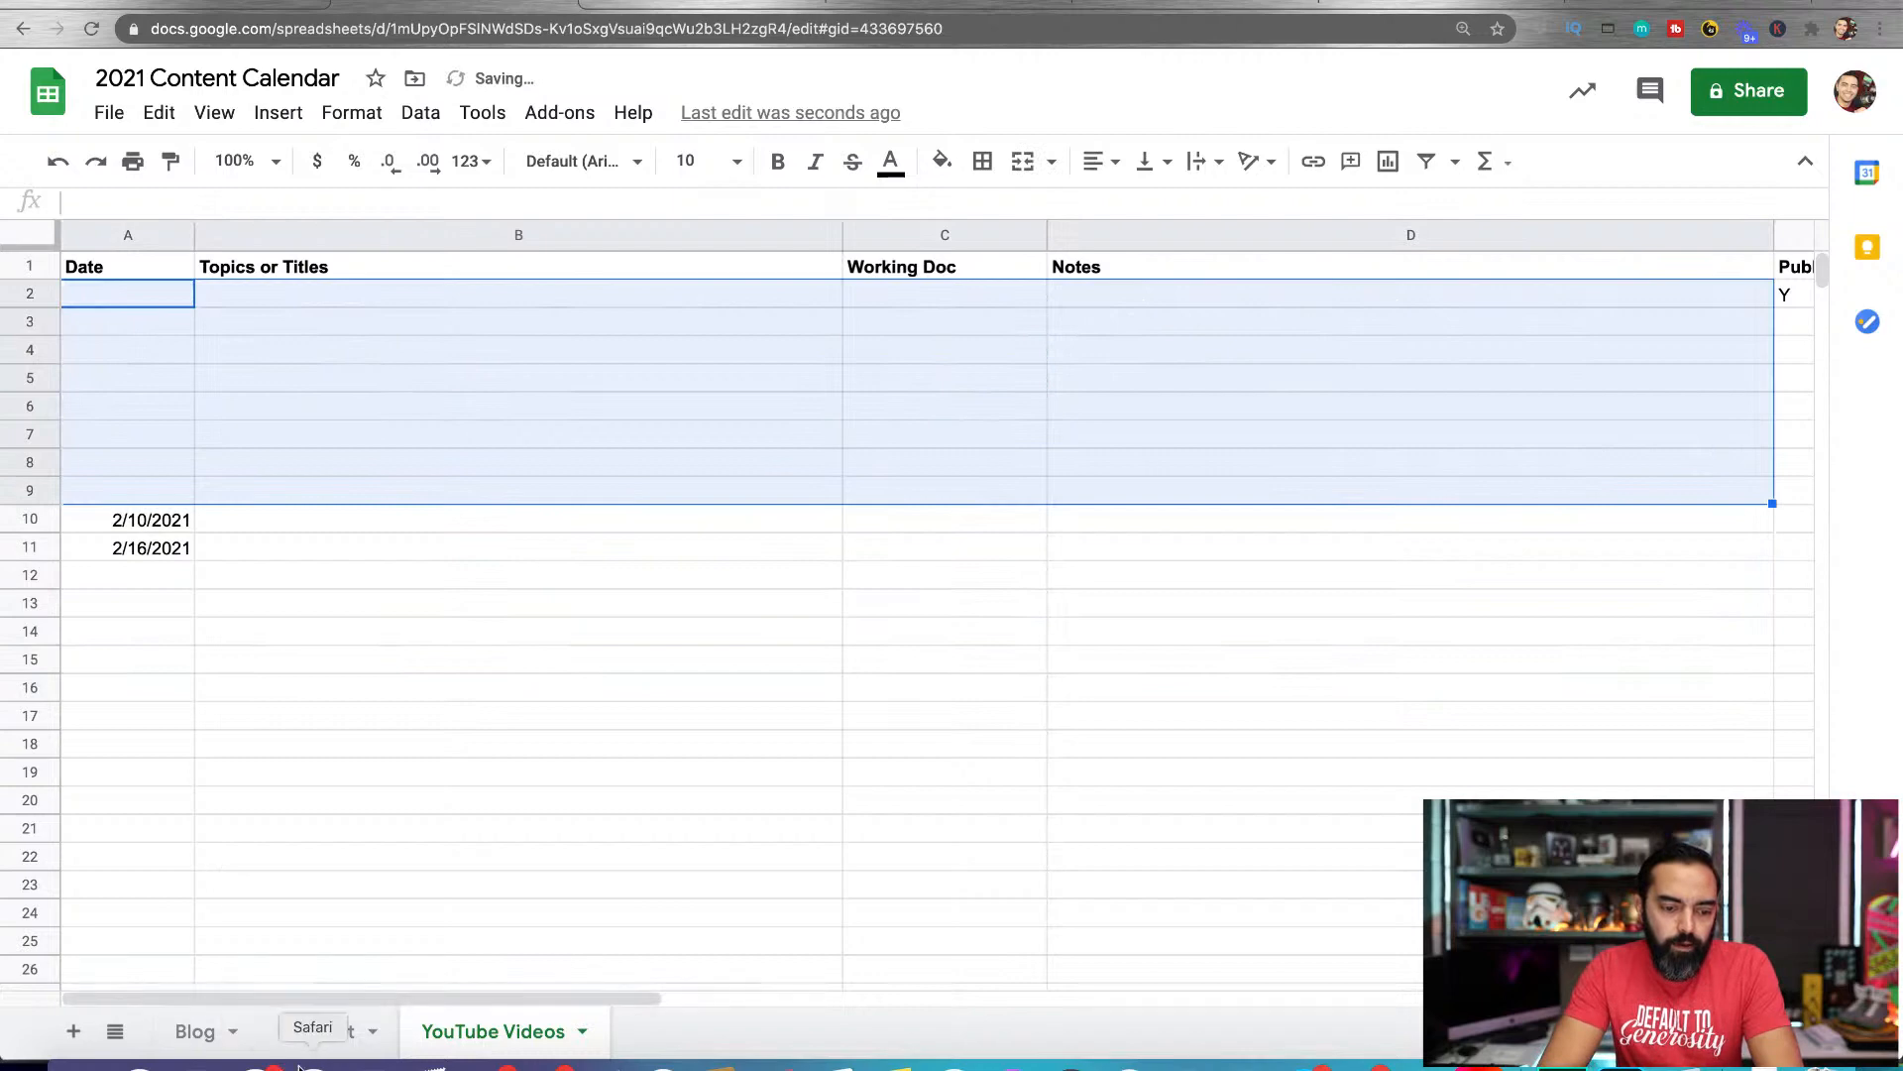
# Clear the copied entries in rows 2 to 11 of the Podcast sheet, keeping the header row
pyautogui.click(313, 1033)
pyautogui.moveTo(129, 295); pyautogui.dragTo(1818, 541)
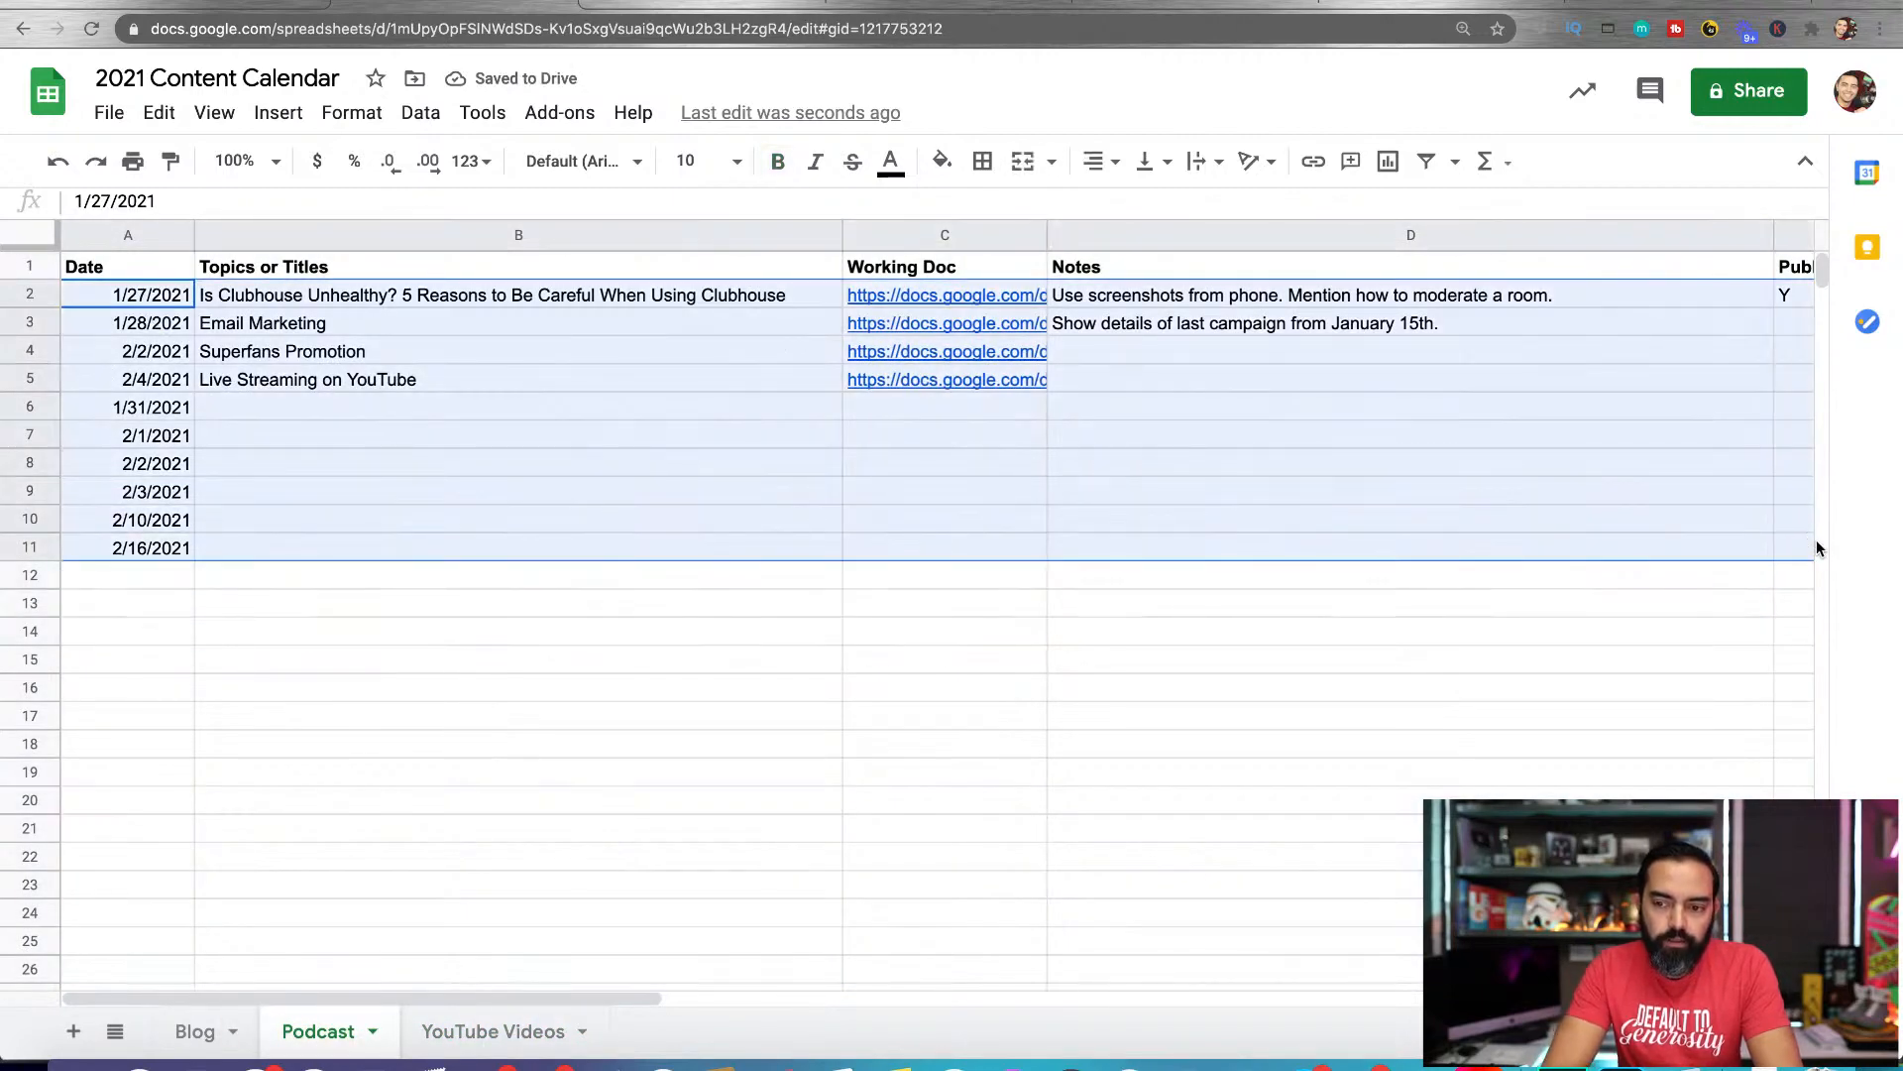
pyautogui.press('Delete')
# Return to the Blog sheet and clear the Y from the Clubhouse post's Published? (Y/N) cell, E2
pyautogui.click(189, 1032)
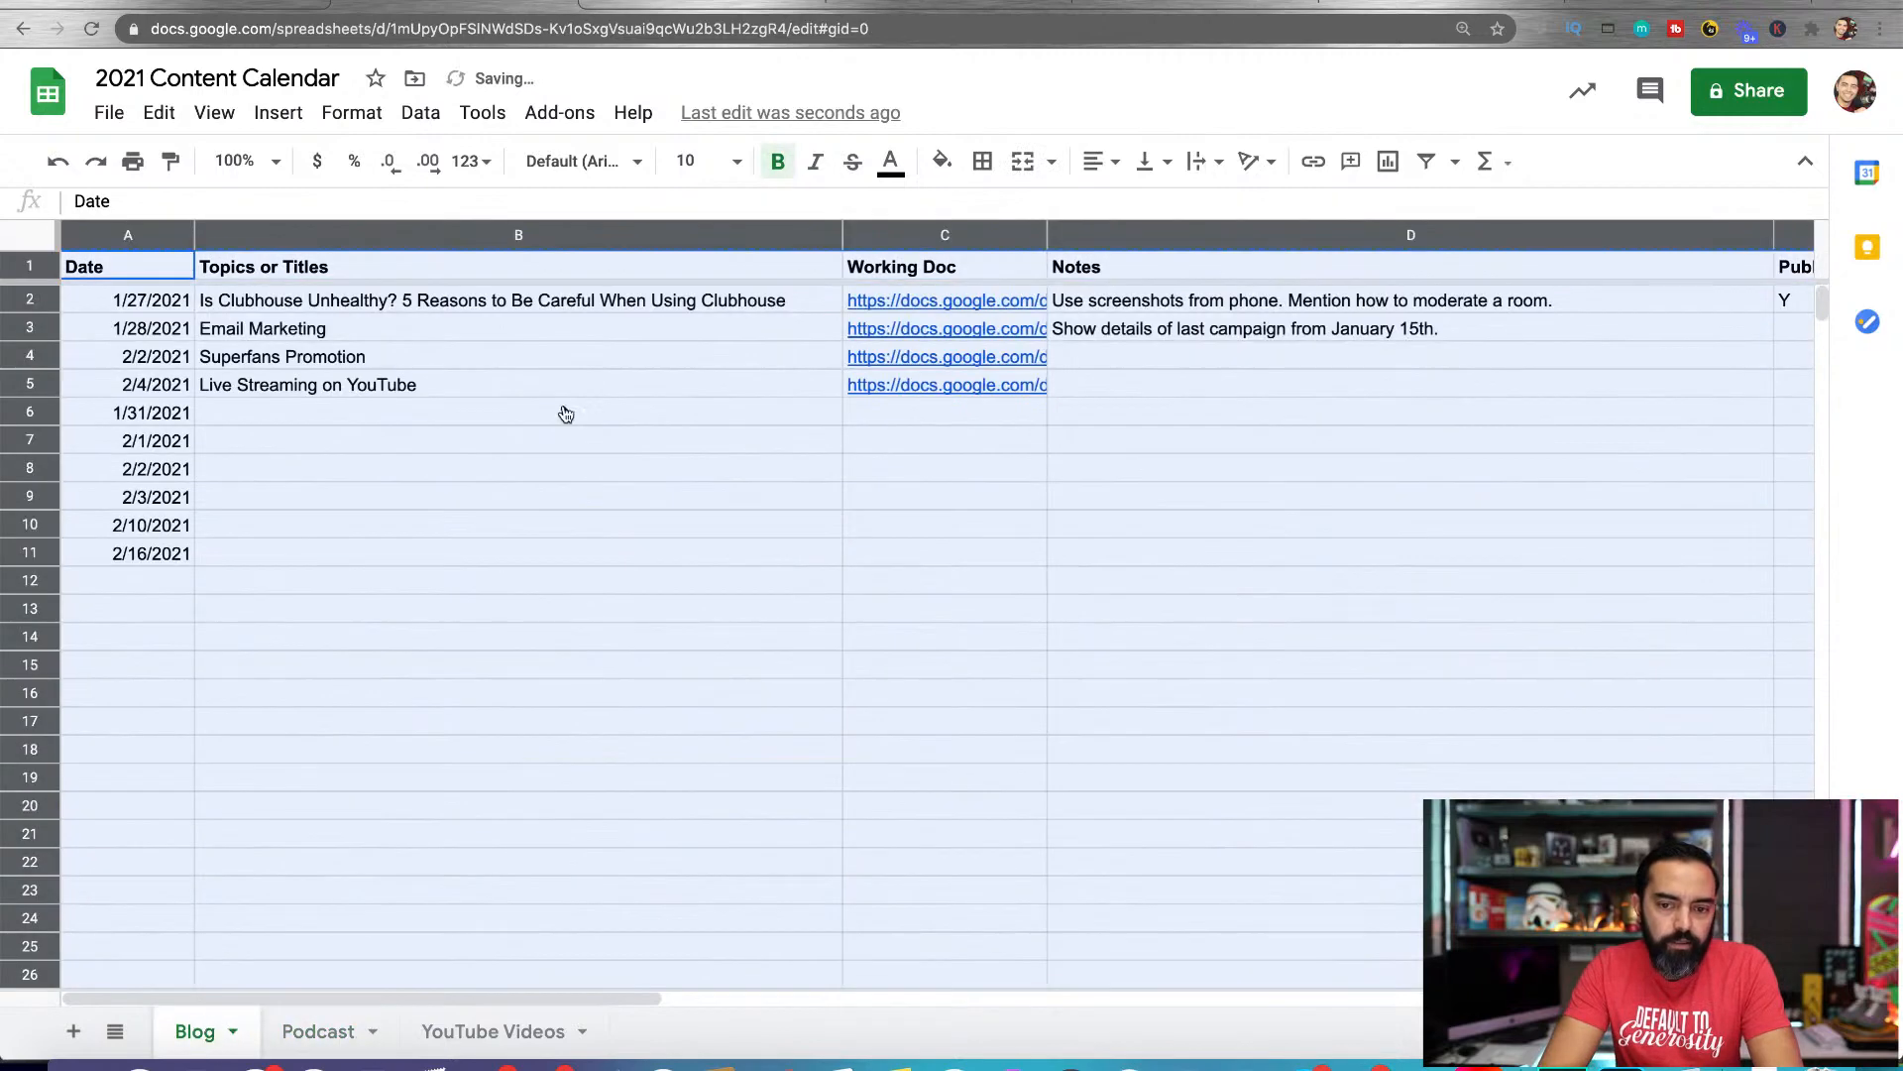
pyautogui.hscroll(10, 831, 520)
pyautogui.hscroll(-5, 831, 516)
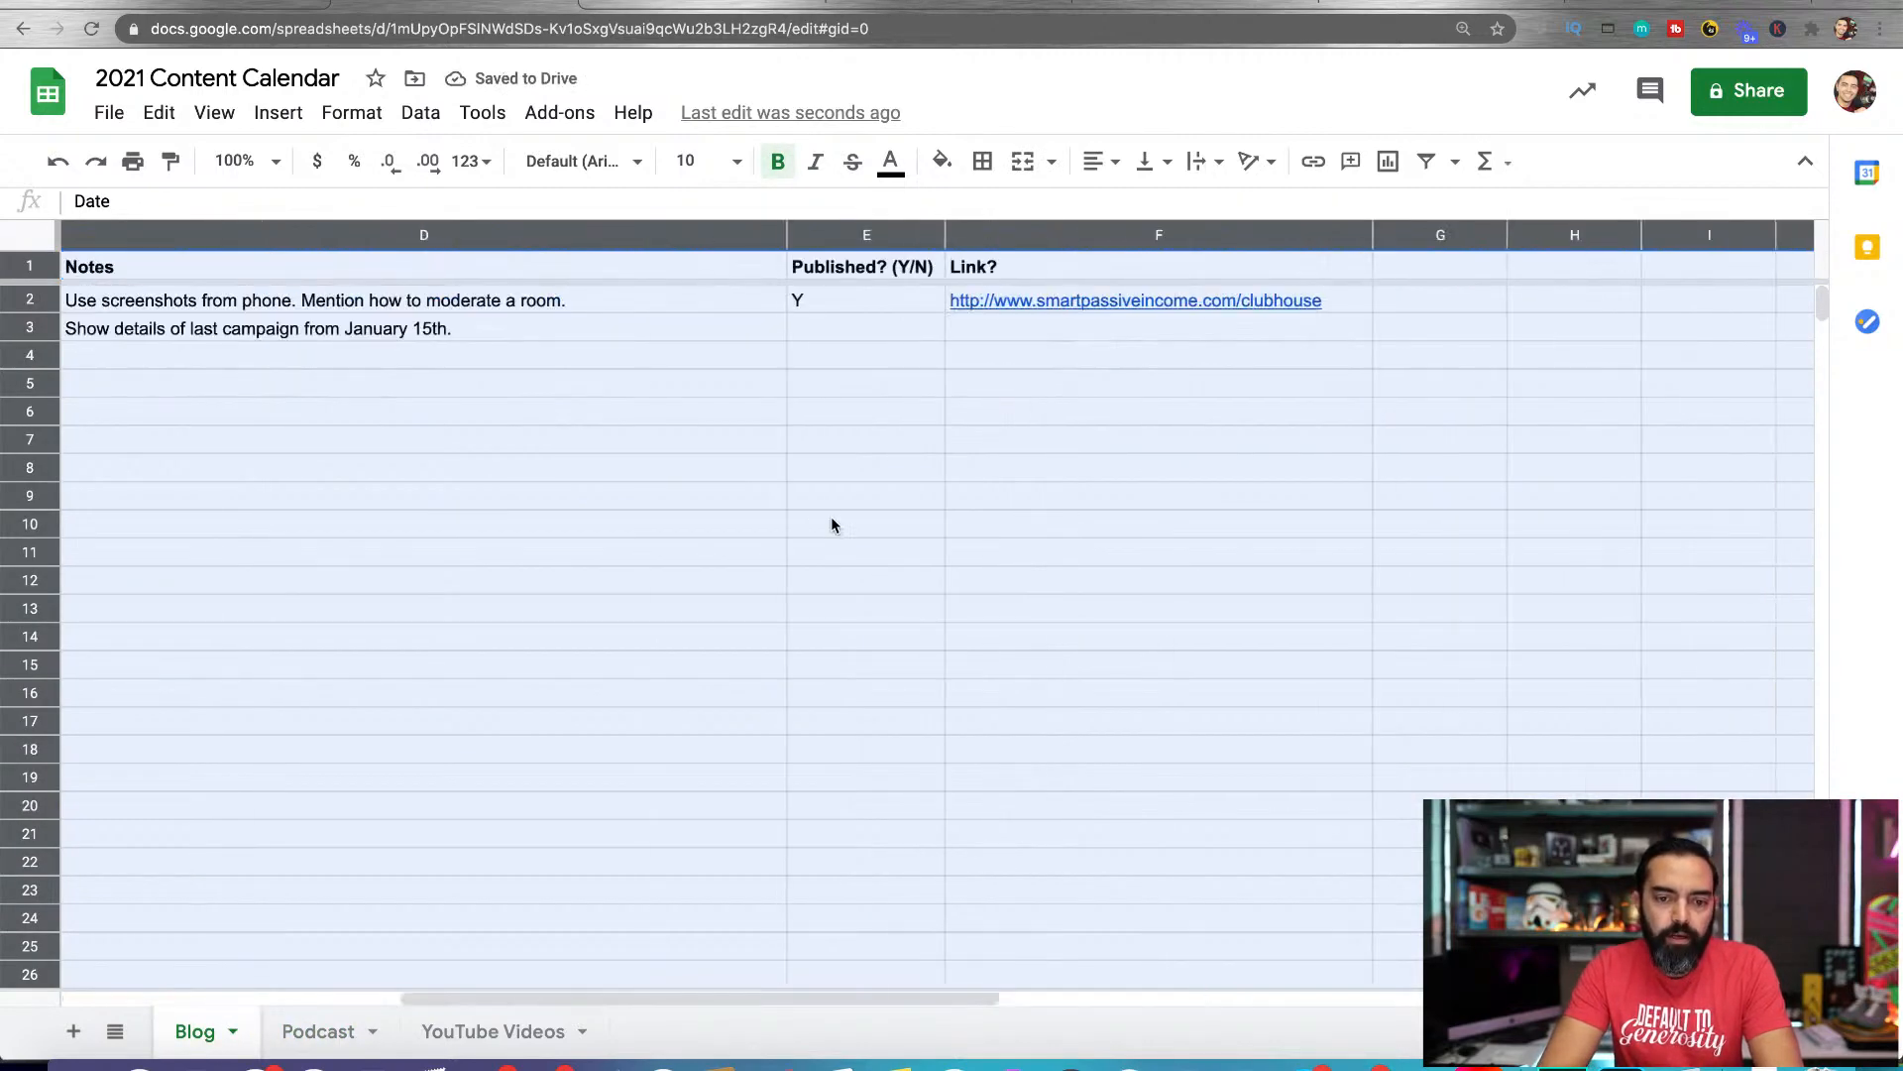
pyautogui.click(845, 298)
pyautogui.press('Delete')
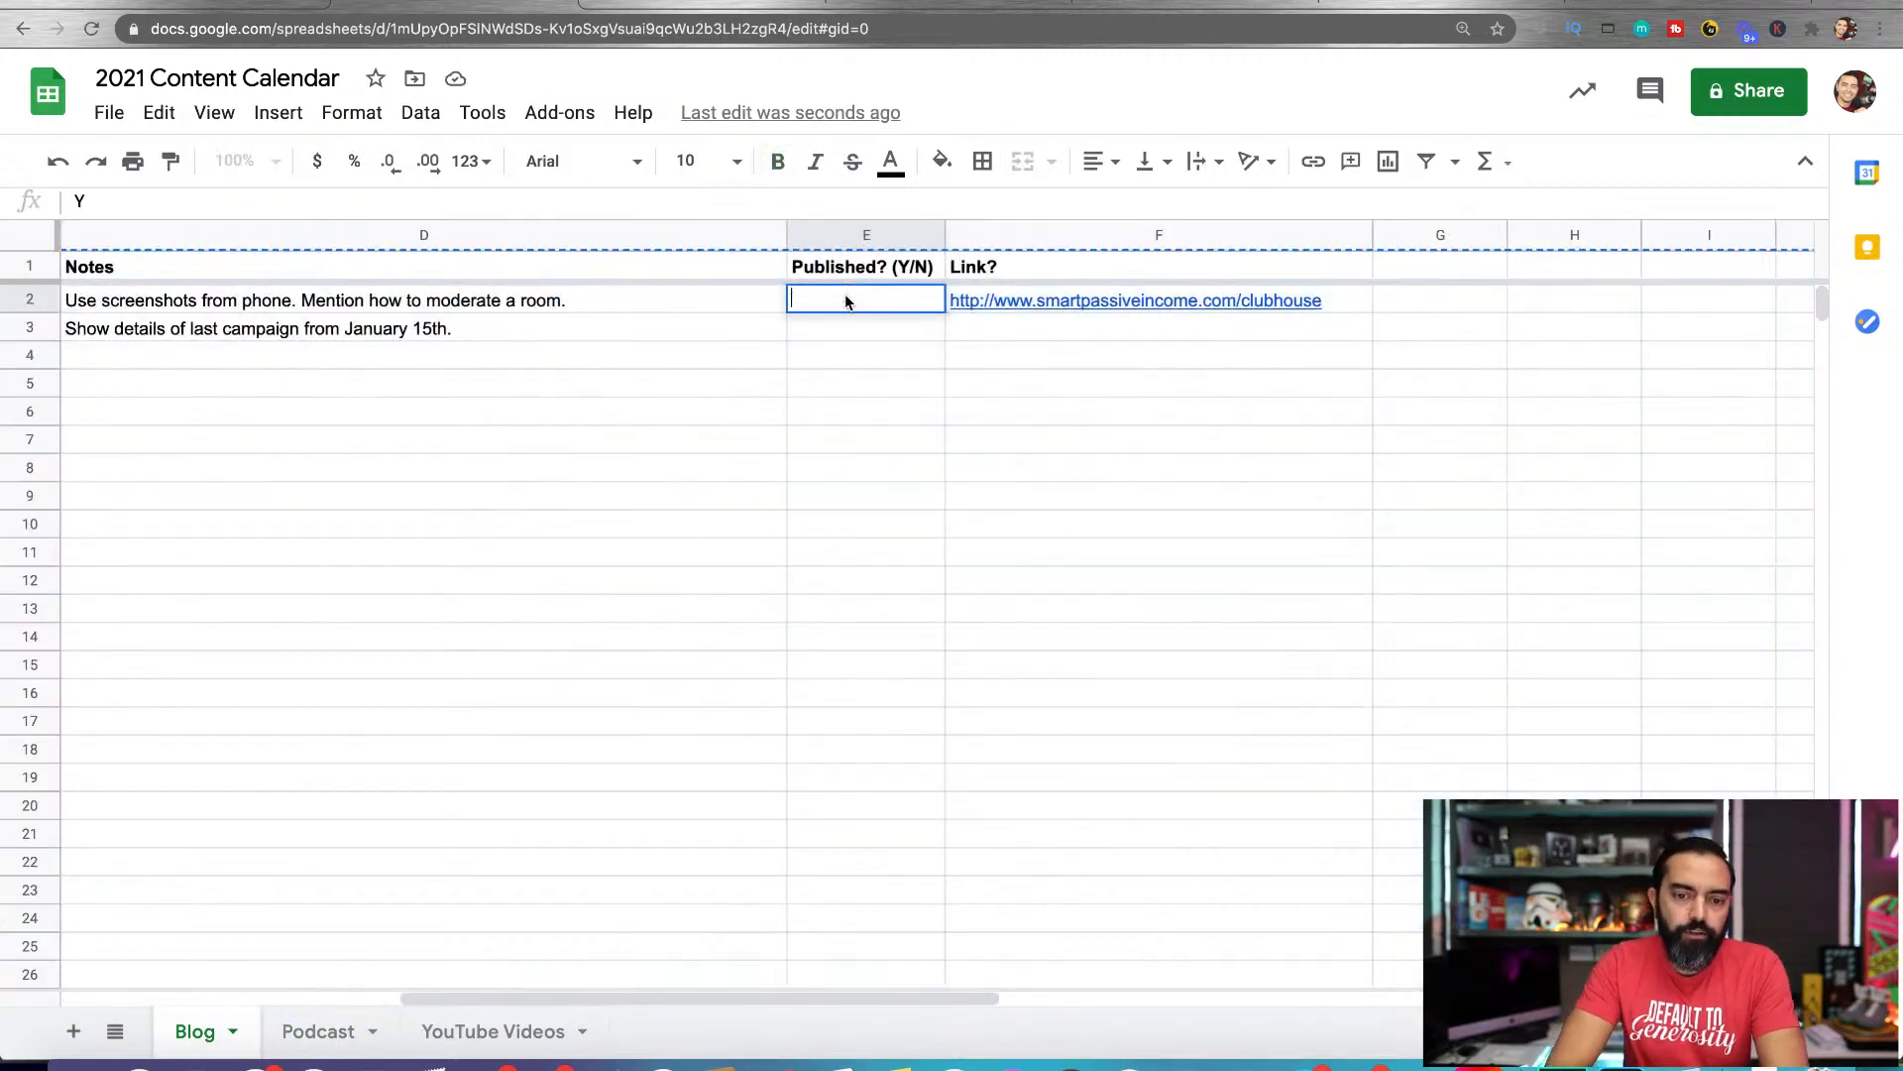
pyautogui.click(872, 324)
# Give cell E2 a conditional formatting rule with the default green style for when it is not empty, and close the rules
pyautogui.rightClick(864, 307)
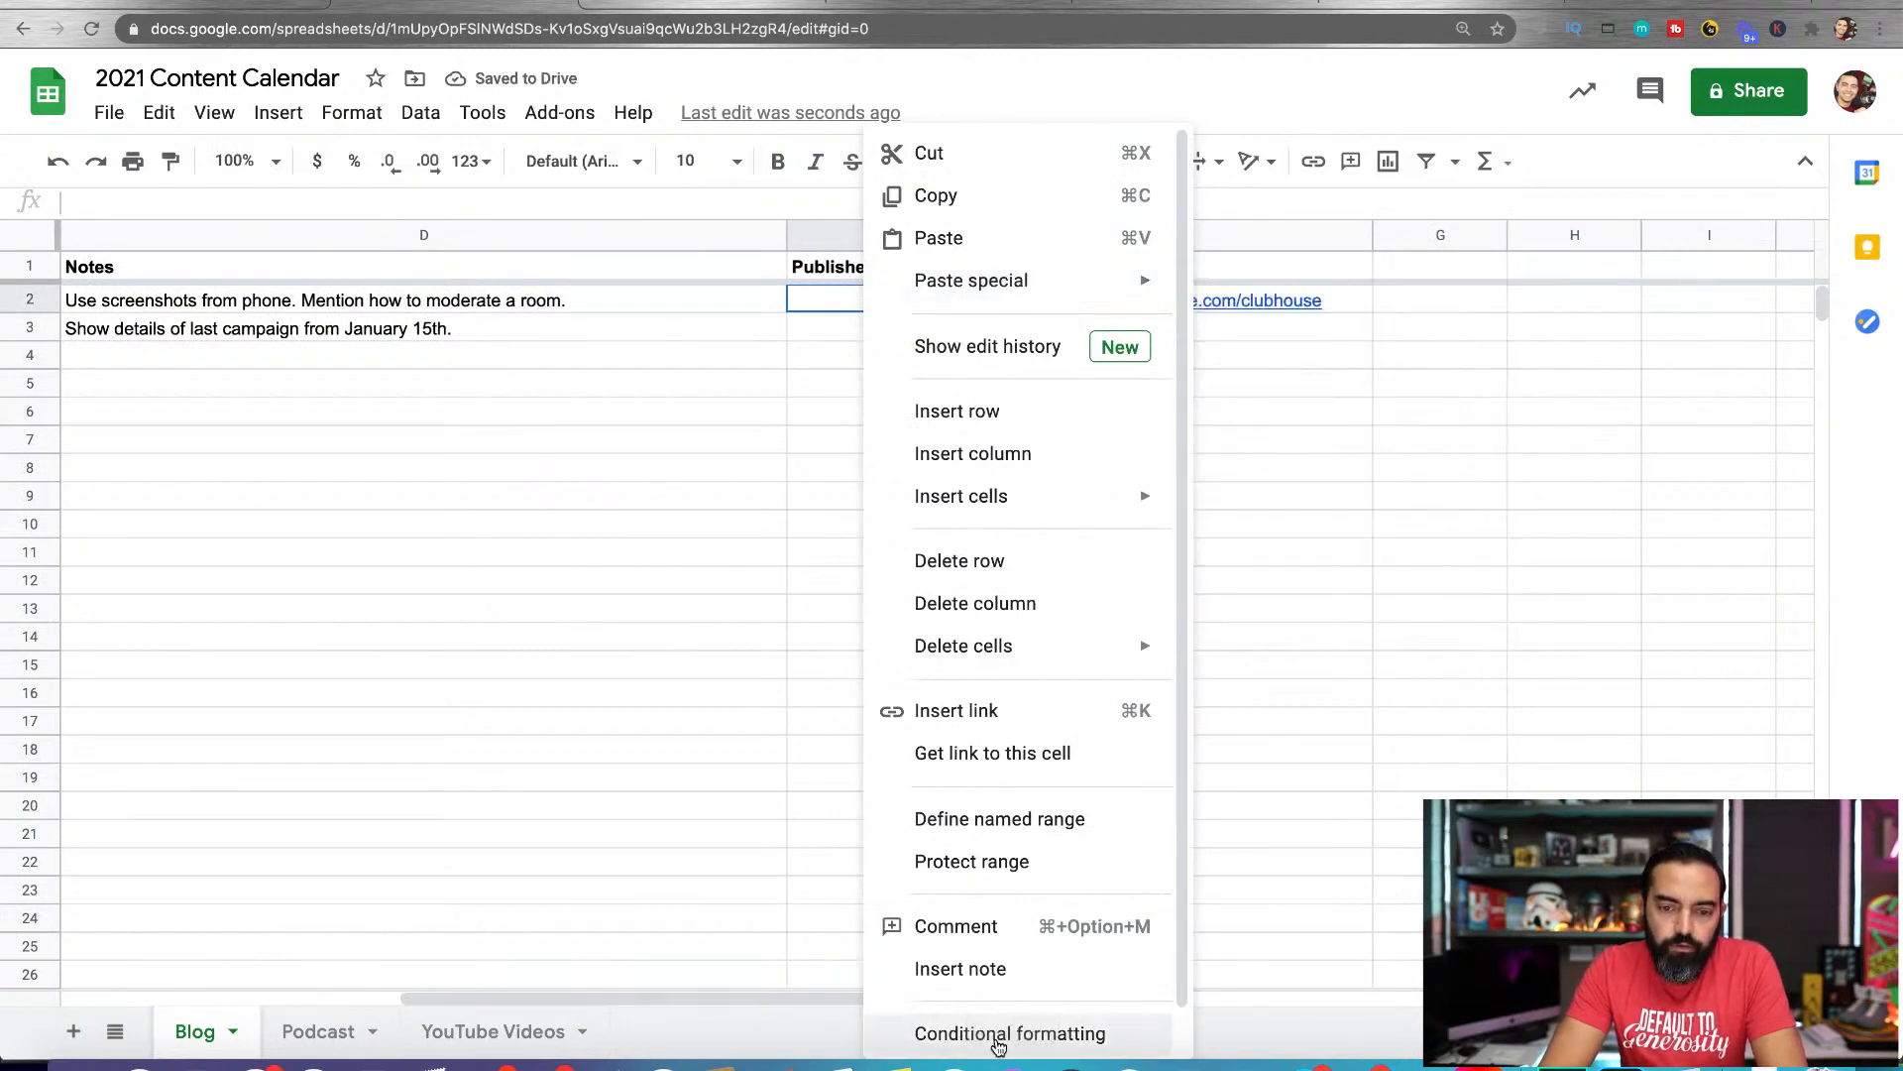
pyautogui.click(999, 1044)
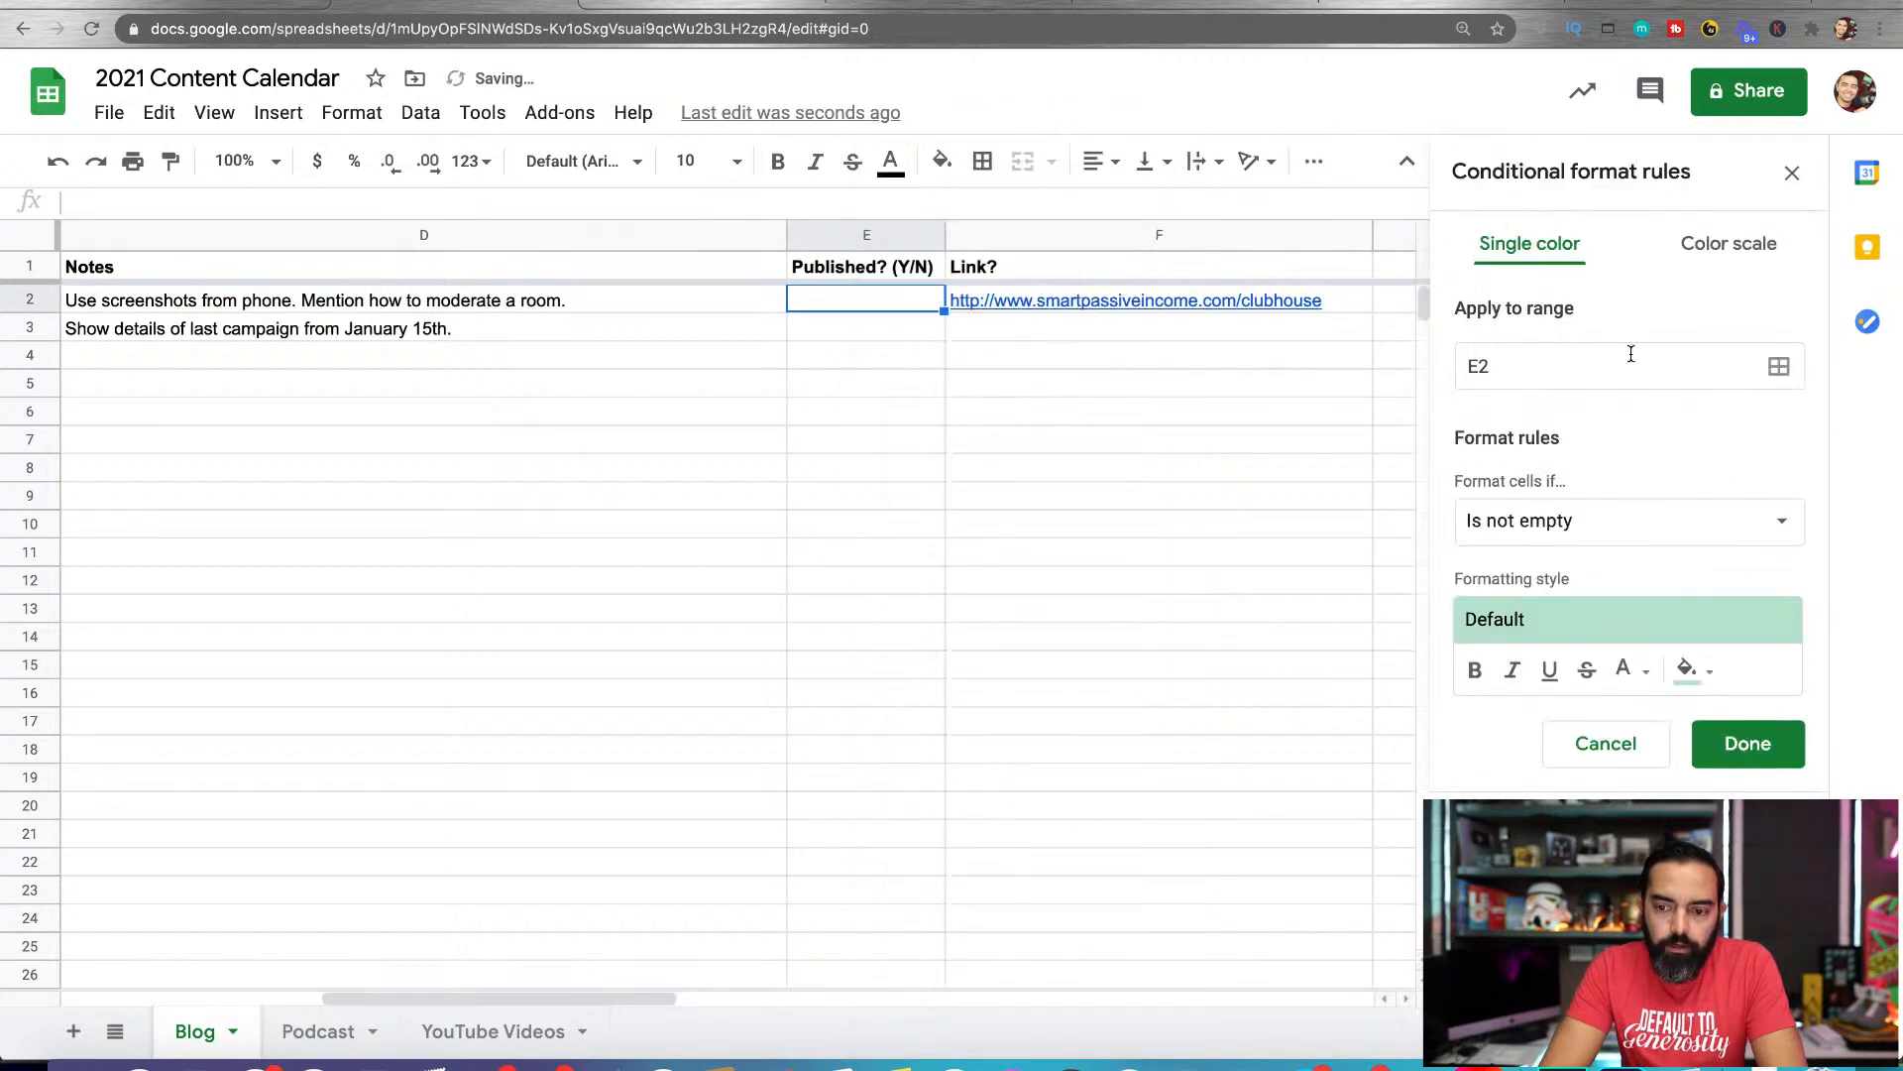
pyautogui.click(1792, 172)
# Add data validation to cell E2 as a list of items with the choices "Yes, No", shown as an in-cell dropdown
pyautogui.rightClick(826, 302)
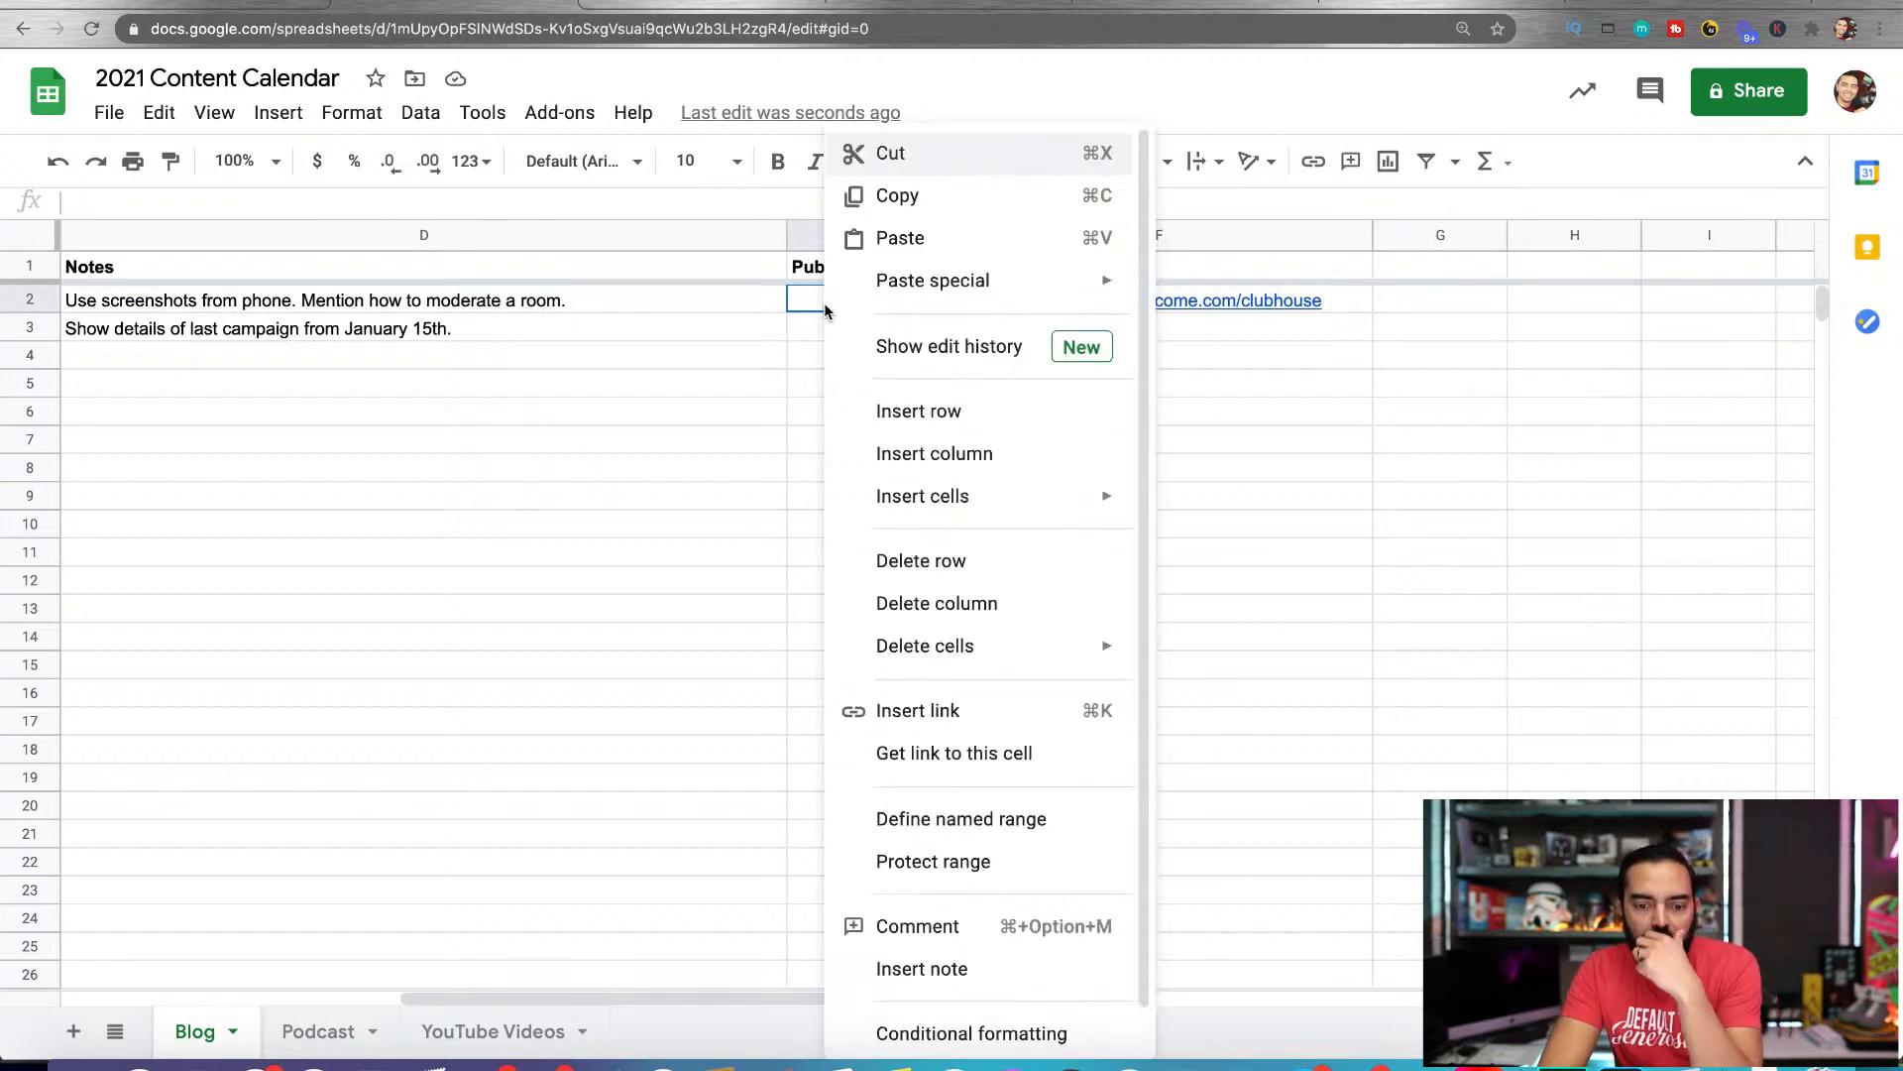
pyautogui.scroll(-1, 943, 723)
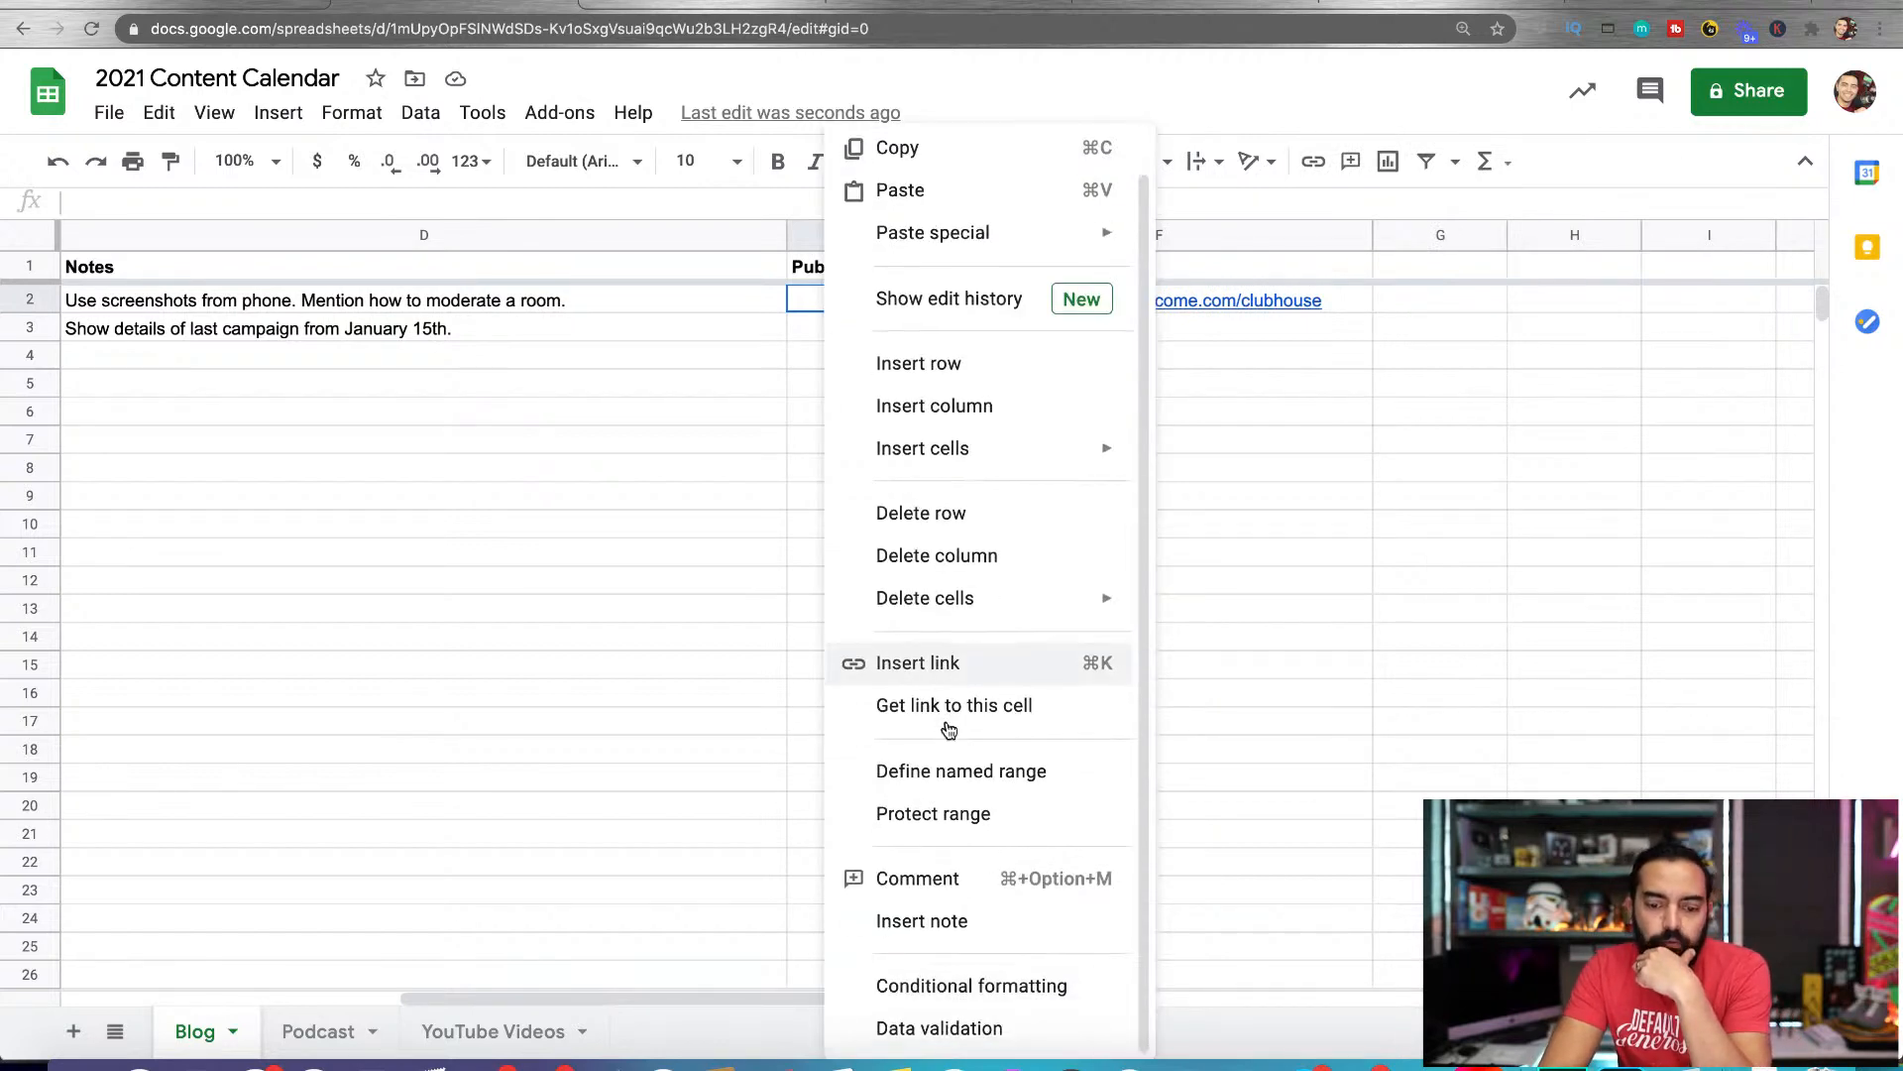
pyautogui.click(949, 1030)
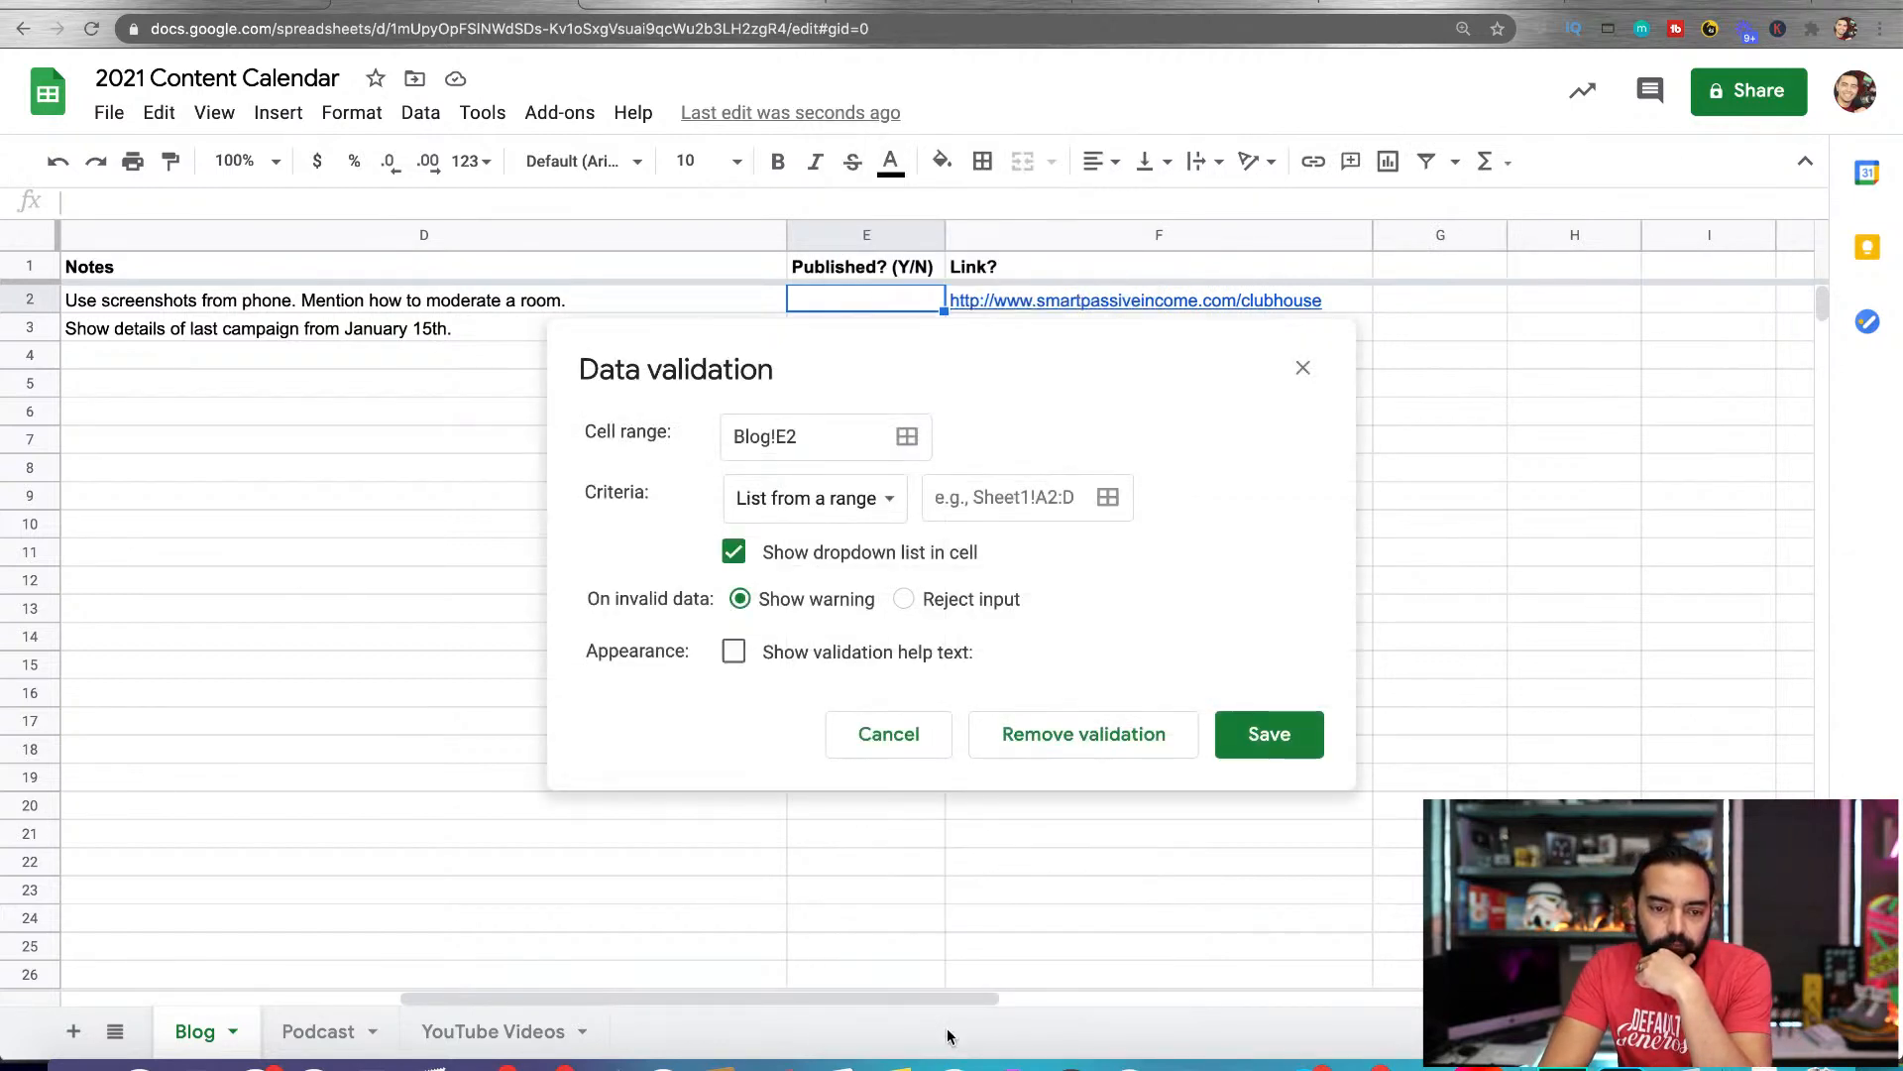
pyautogui.click(880, 500)
pyautogui.click(862, 540)
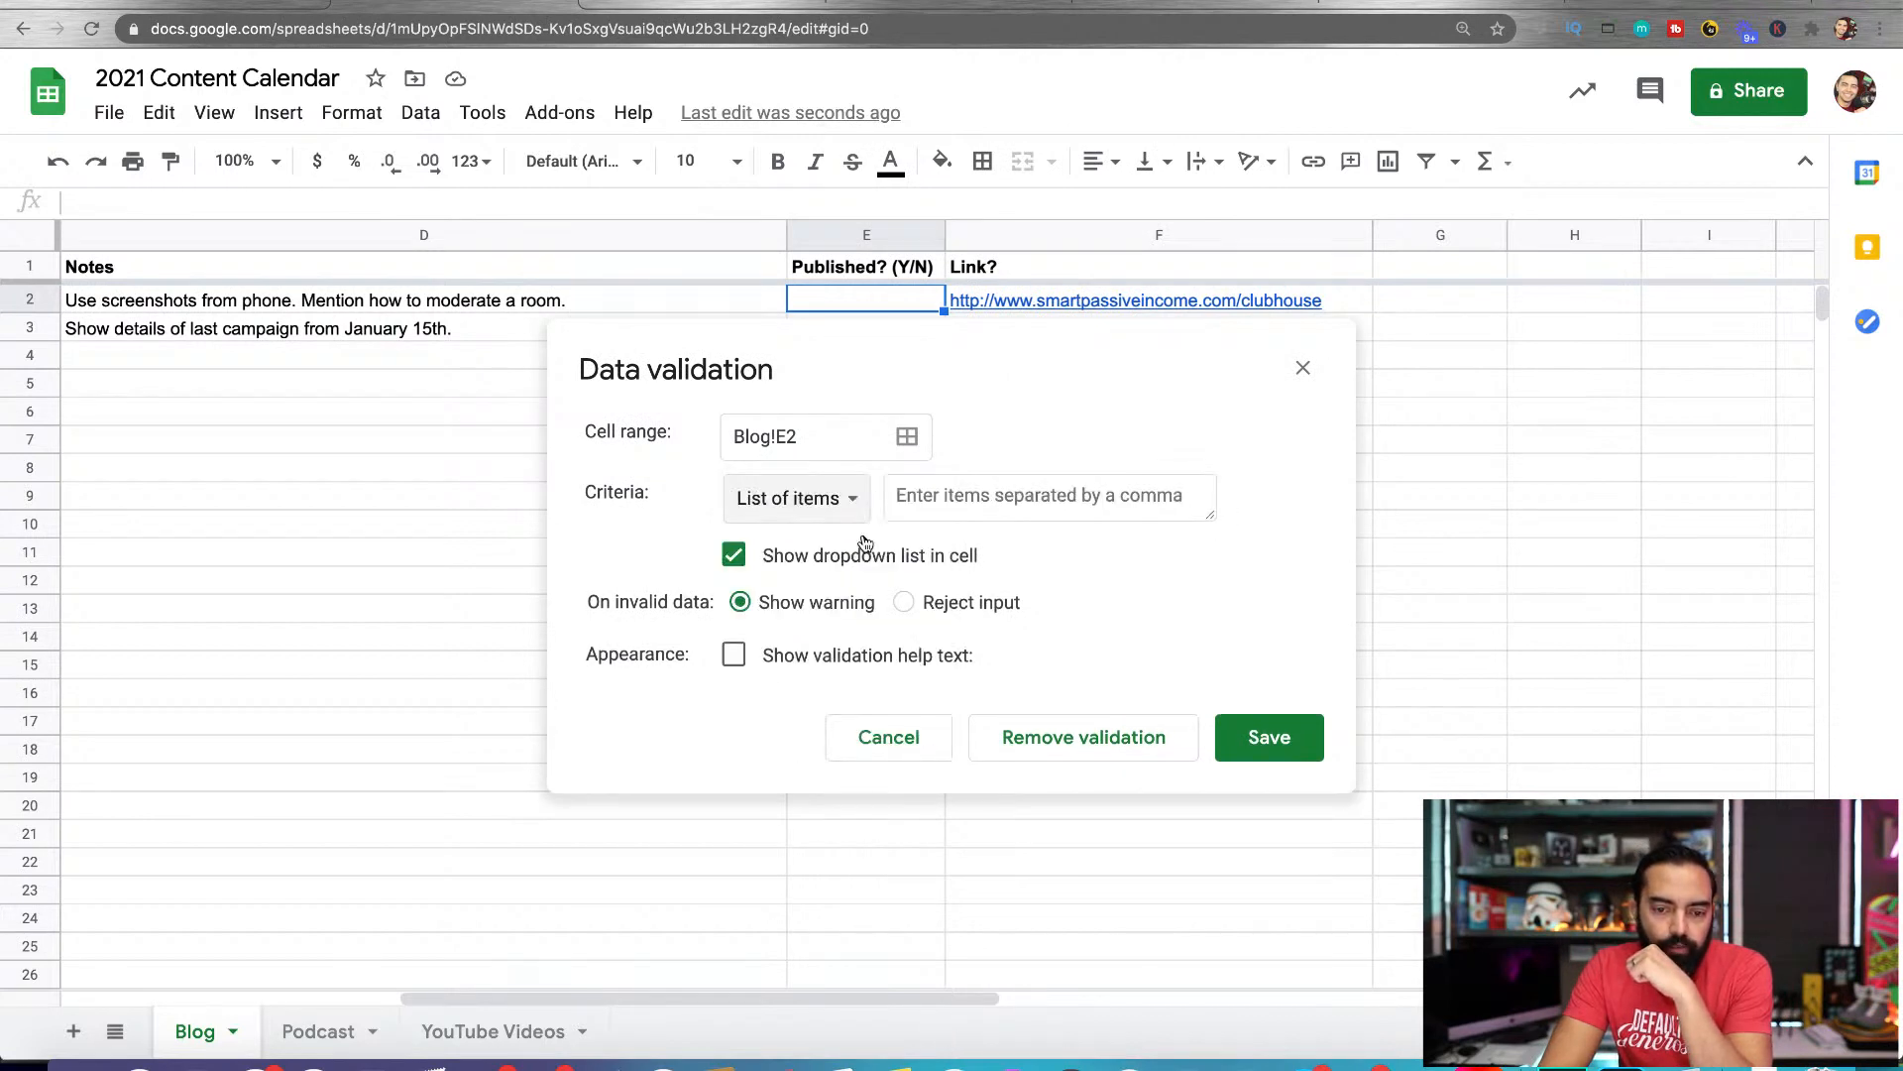
pyautogui.click(895, 496)
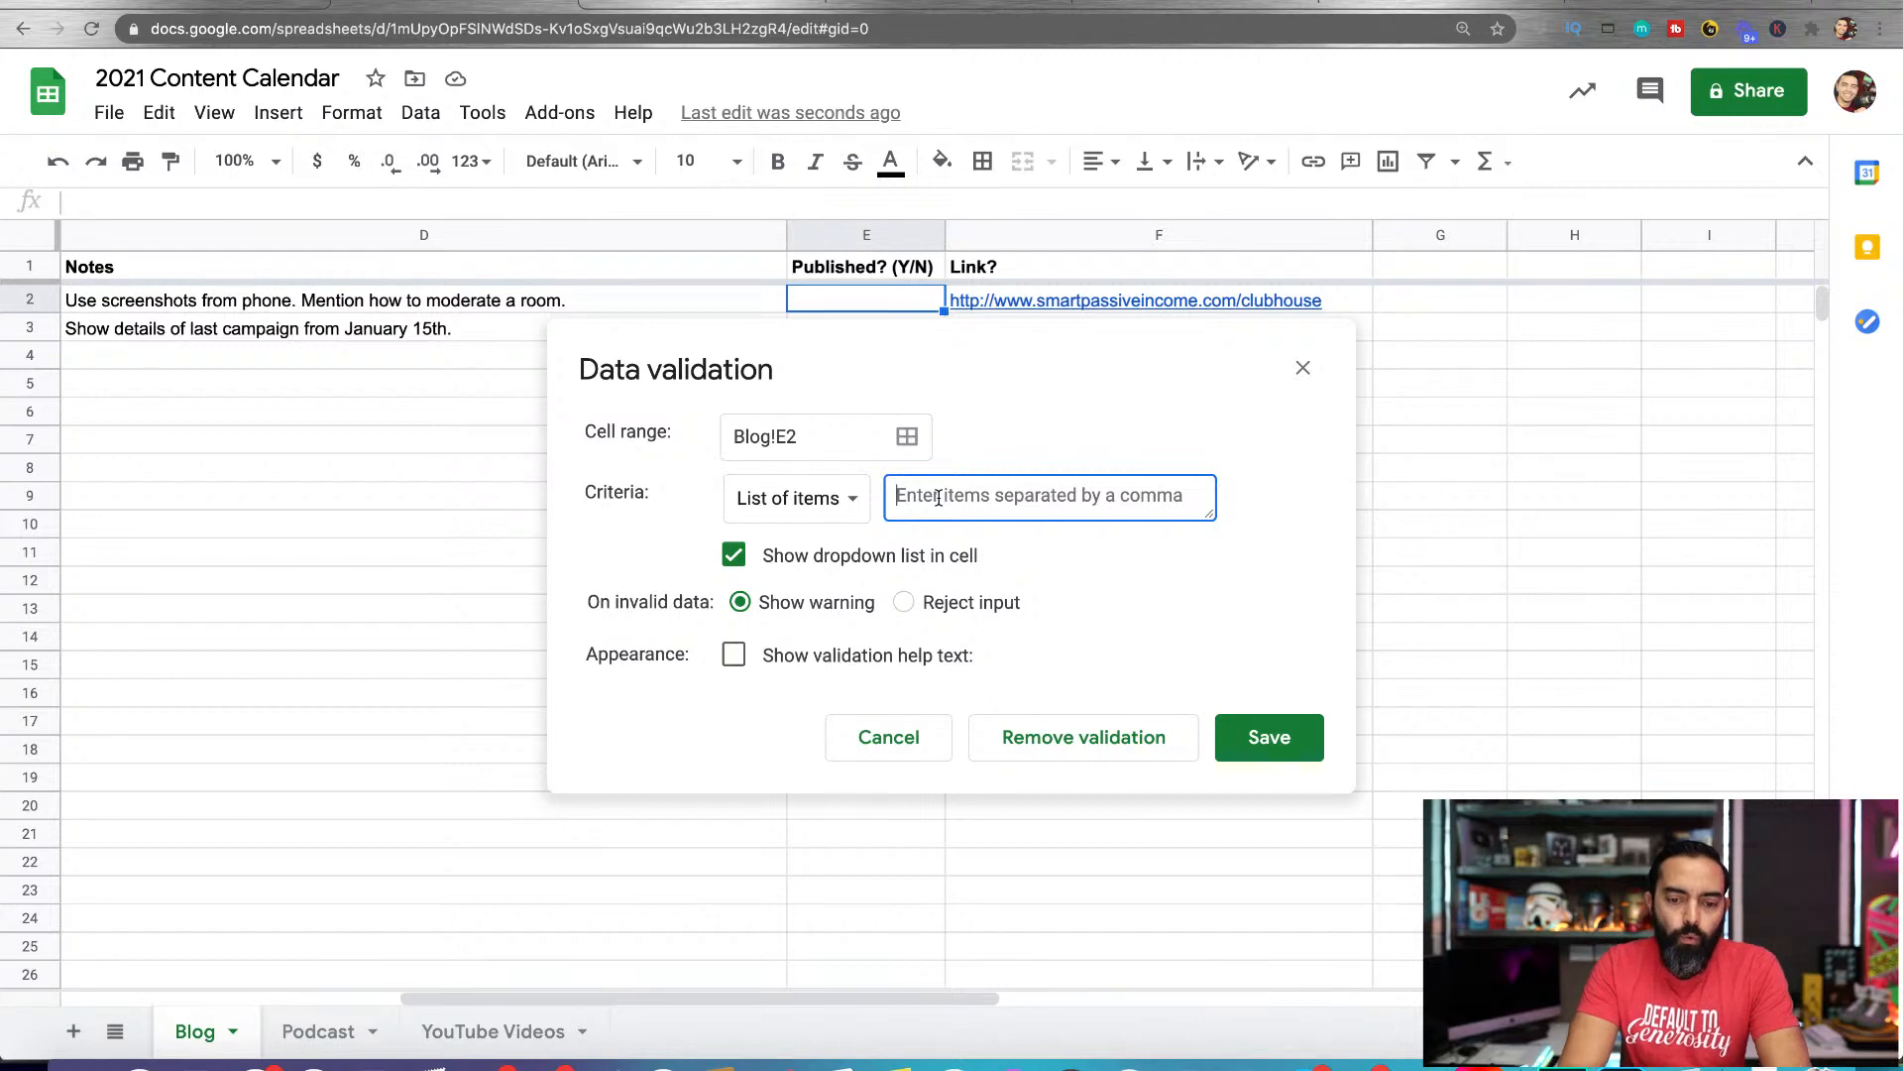
pyautogui.write('Yes, No')
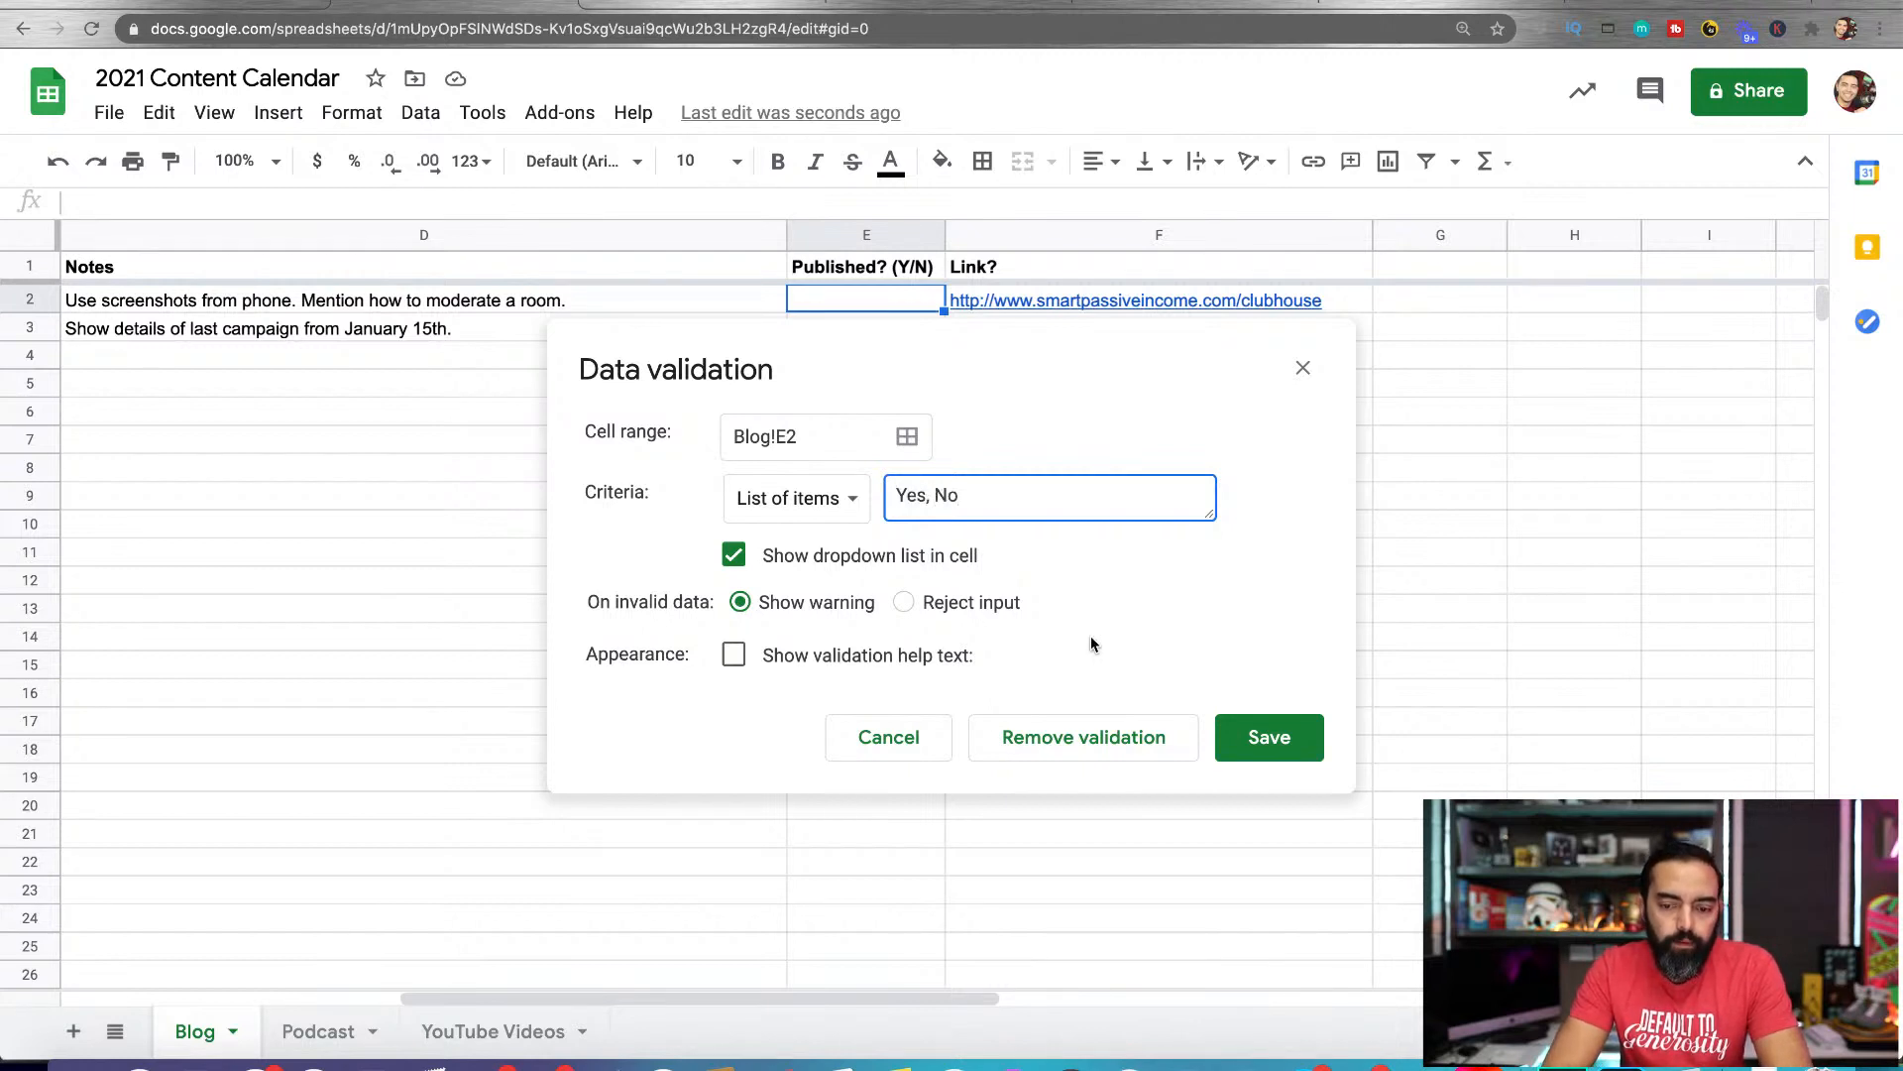
pyautogui.click(1267, 735)
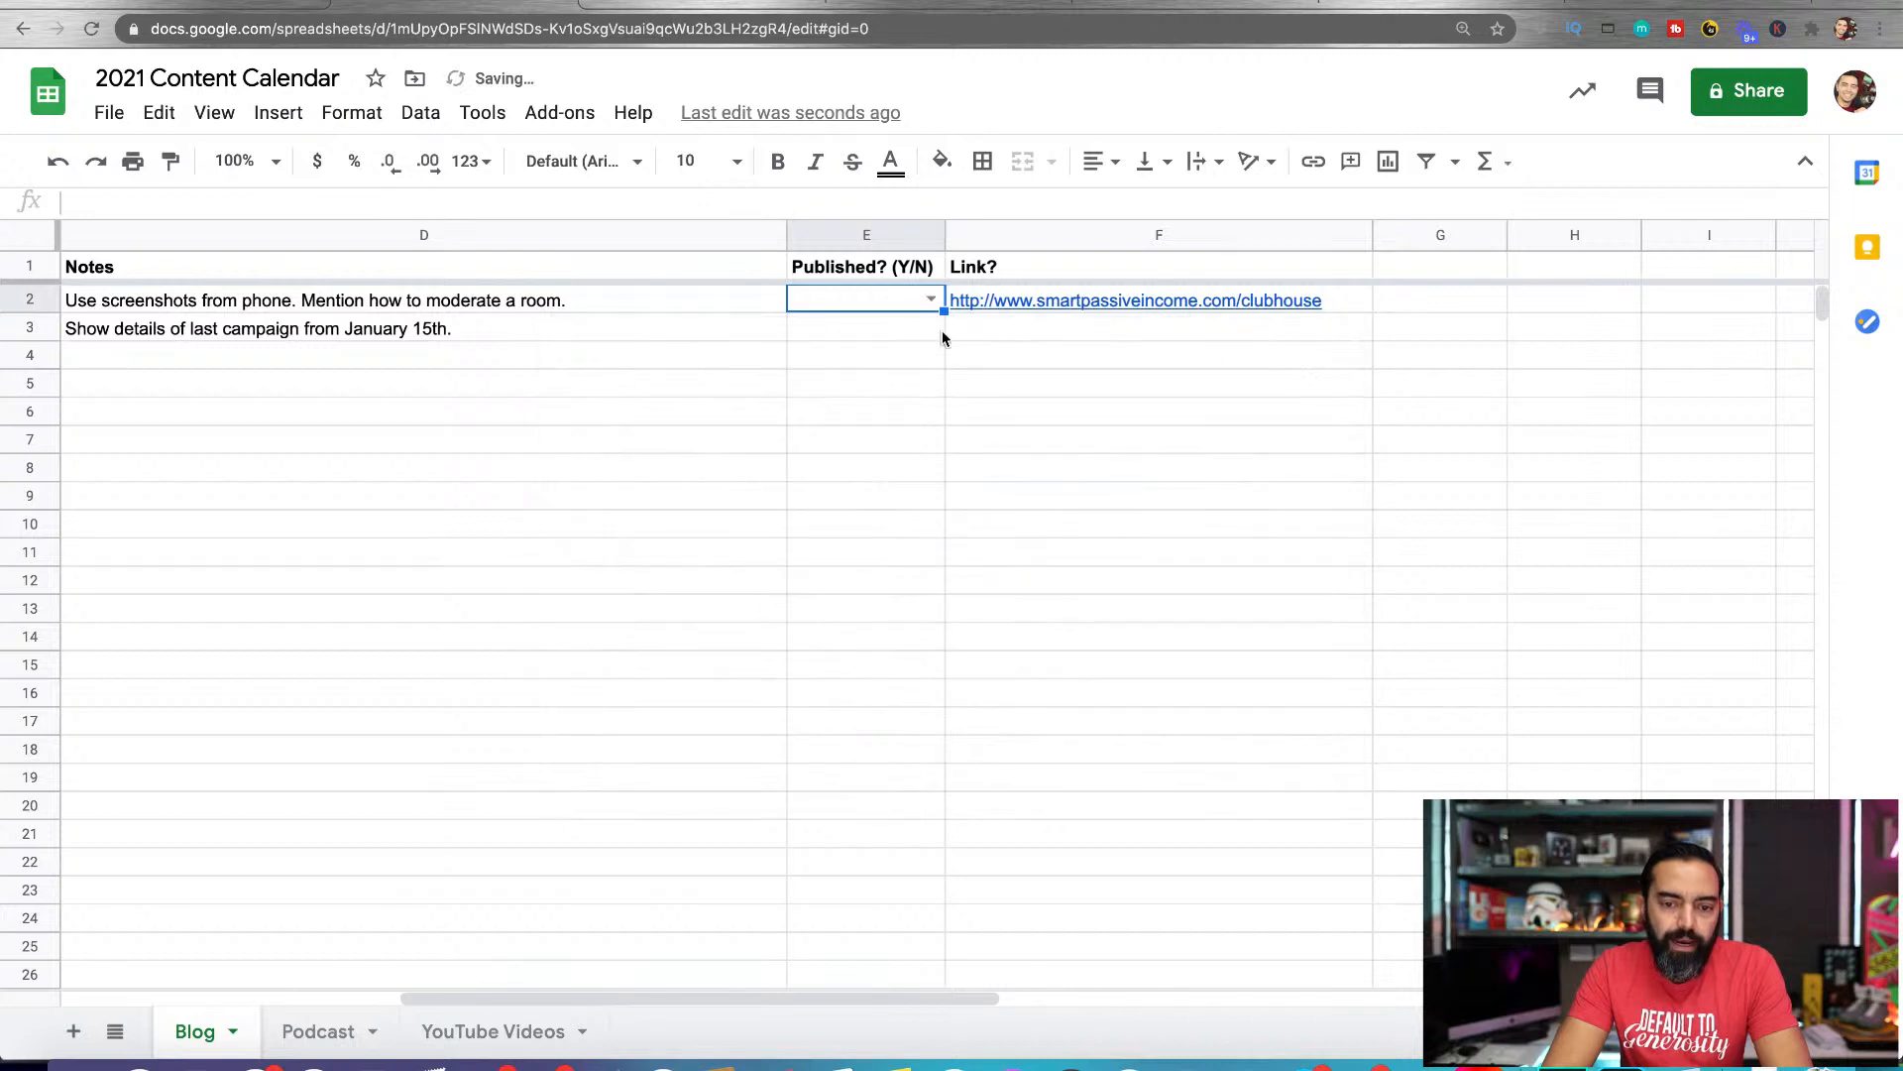
# Try the Yes and No choices in the E2 dropdown, leaving the cell set to No
pyautogui.click(936, 301)
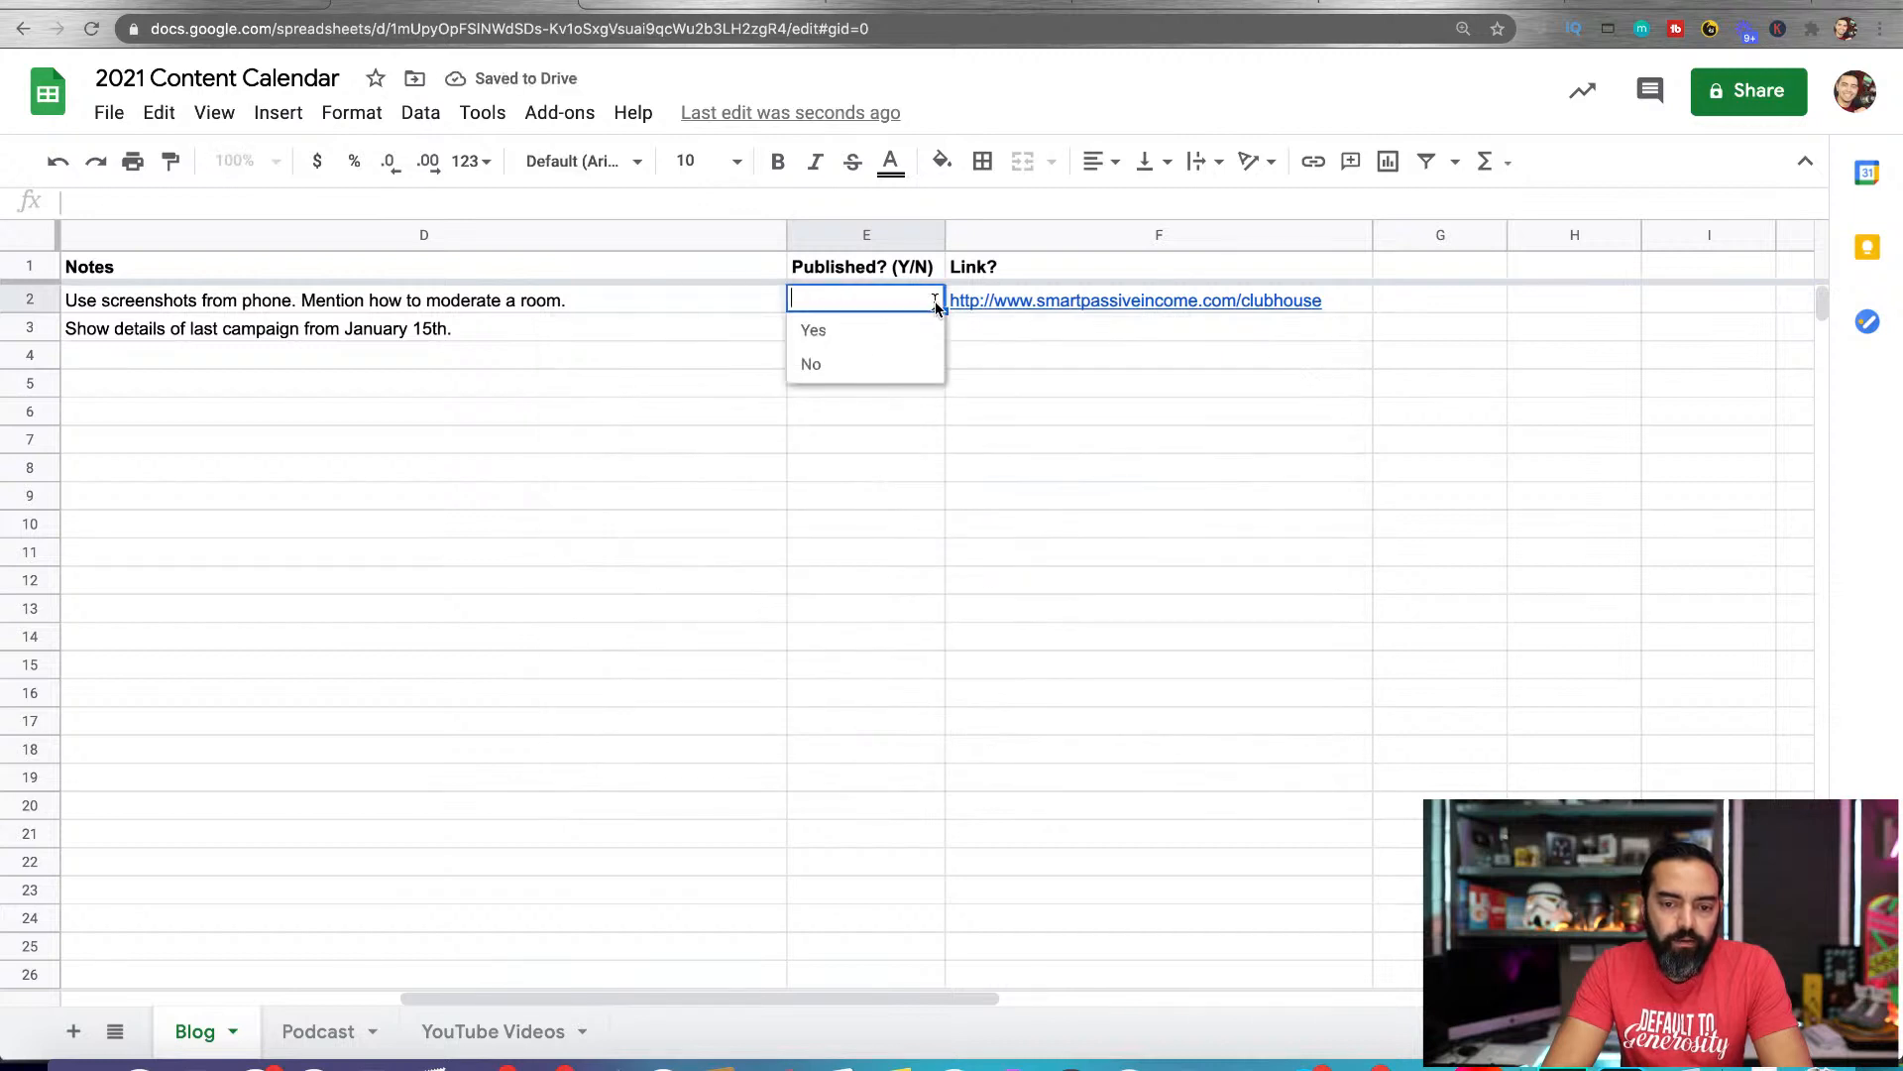
pyautogui.click(868, 329)
pyautogui.click(931, 298)
pyautogui.click(890, 366)
pyautogui.click(931, 300)
pyautogui.click(876, 330)
pyautogui.click(931, 301)
pyautogui.click(869, 365)
pyautogui.click(900, 338)
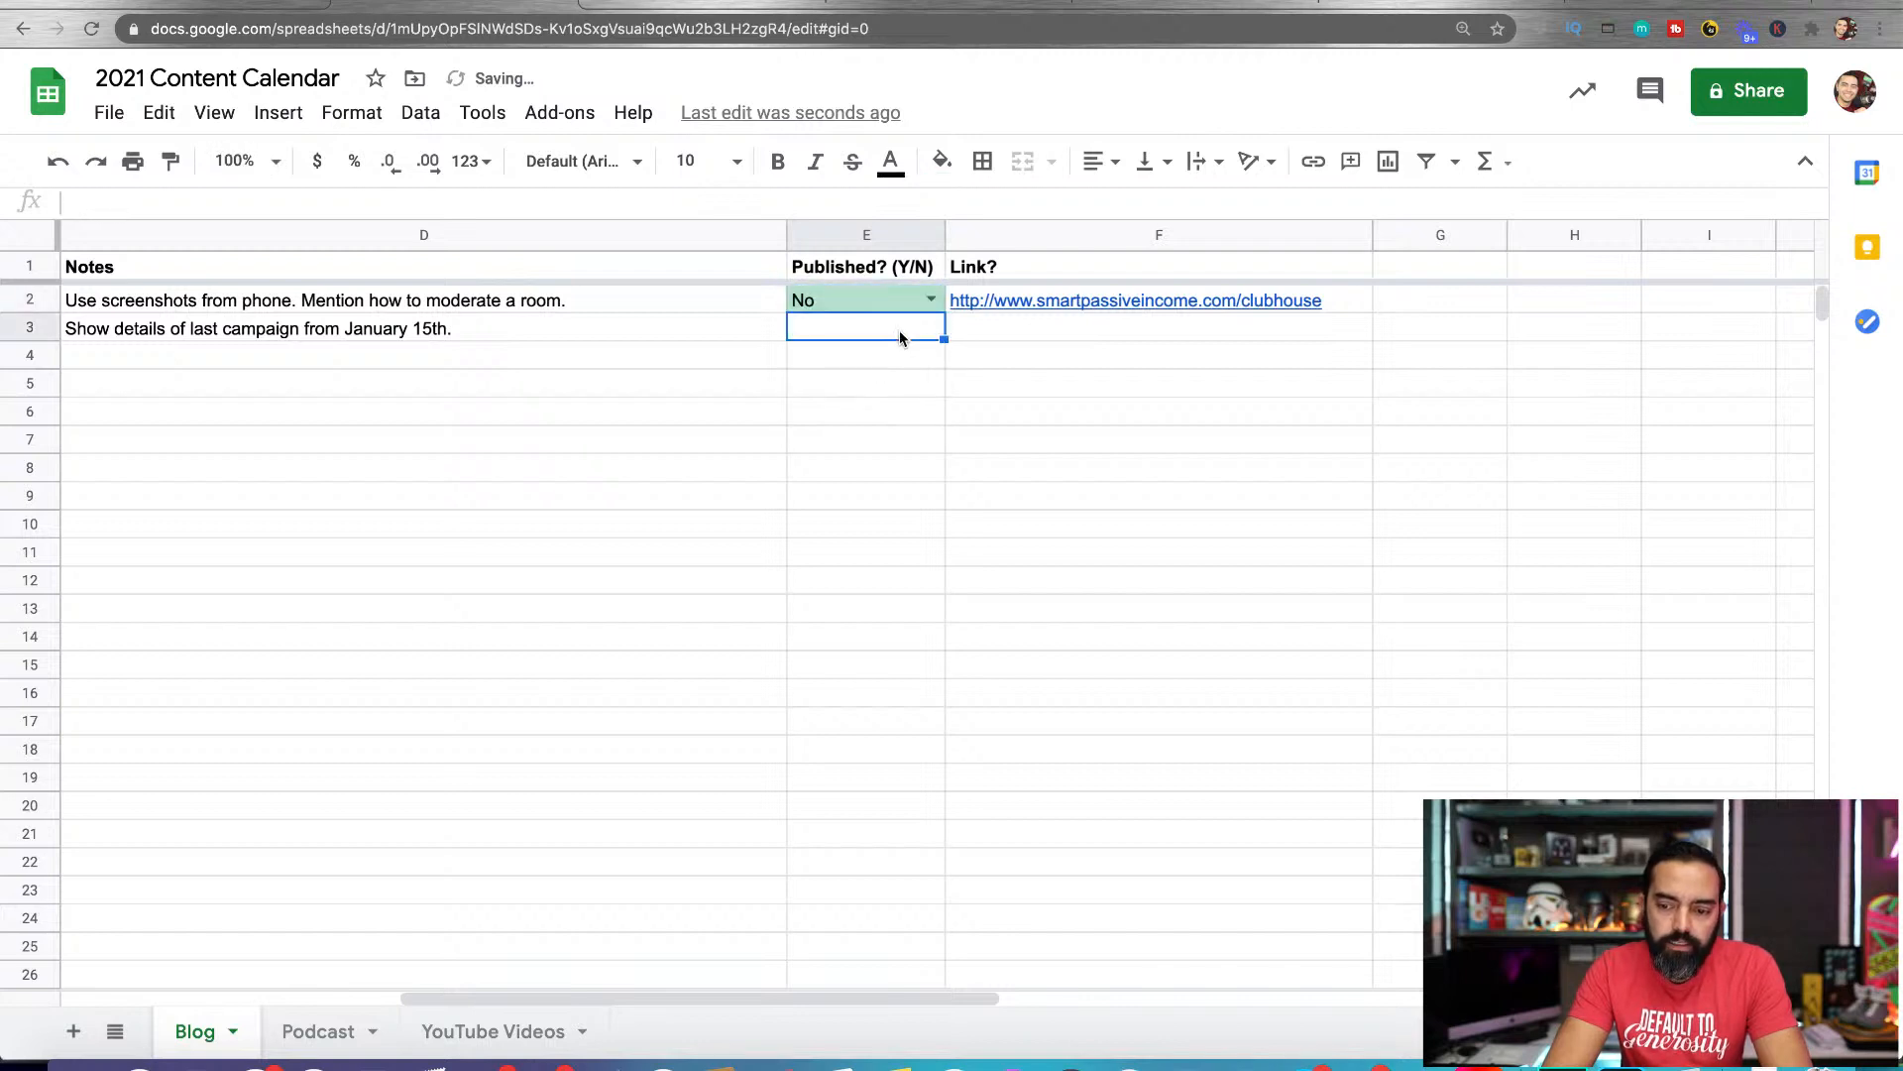
pyautogui.click(877, 410)
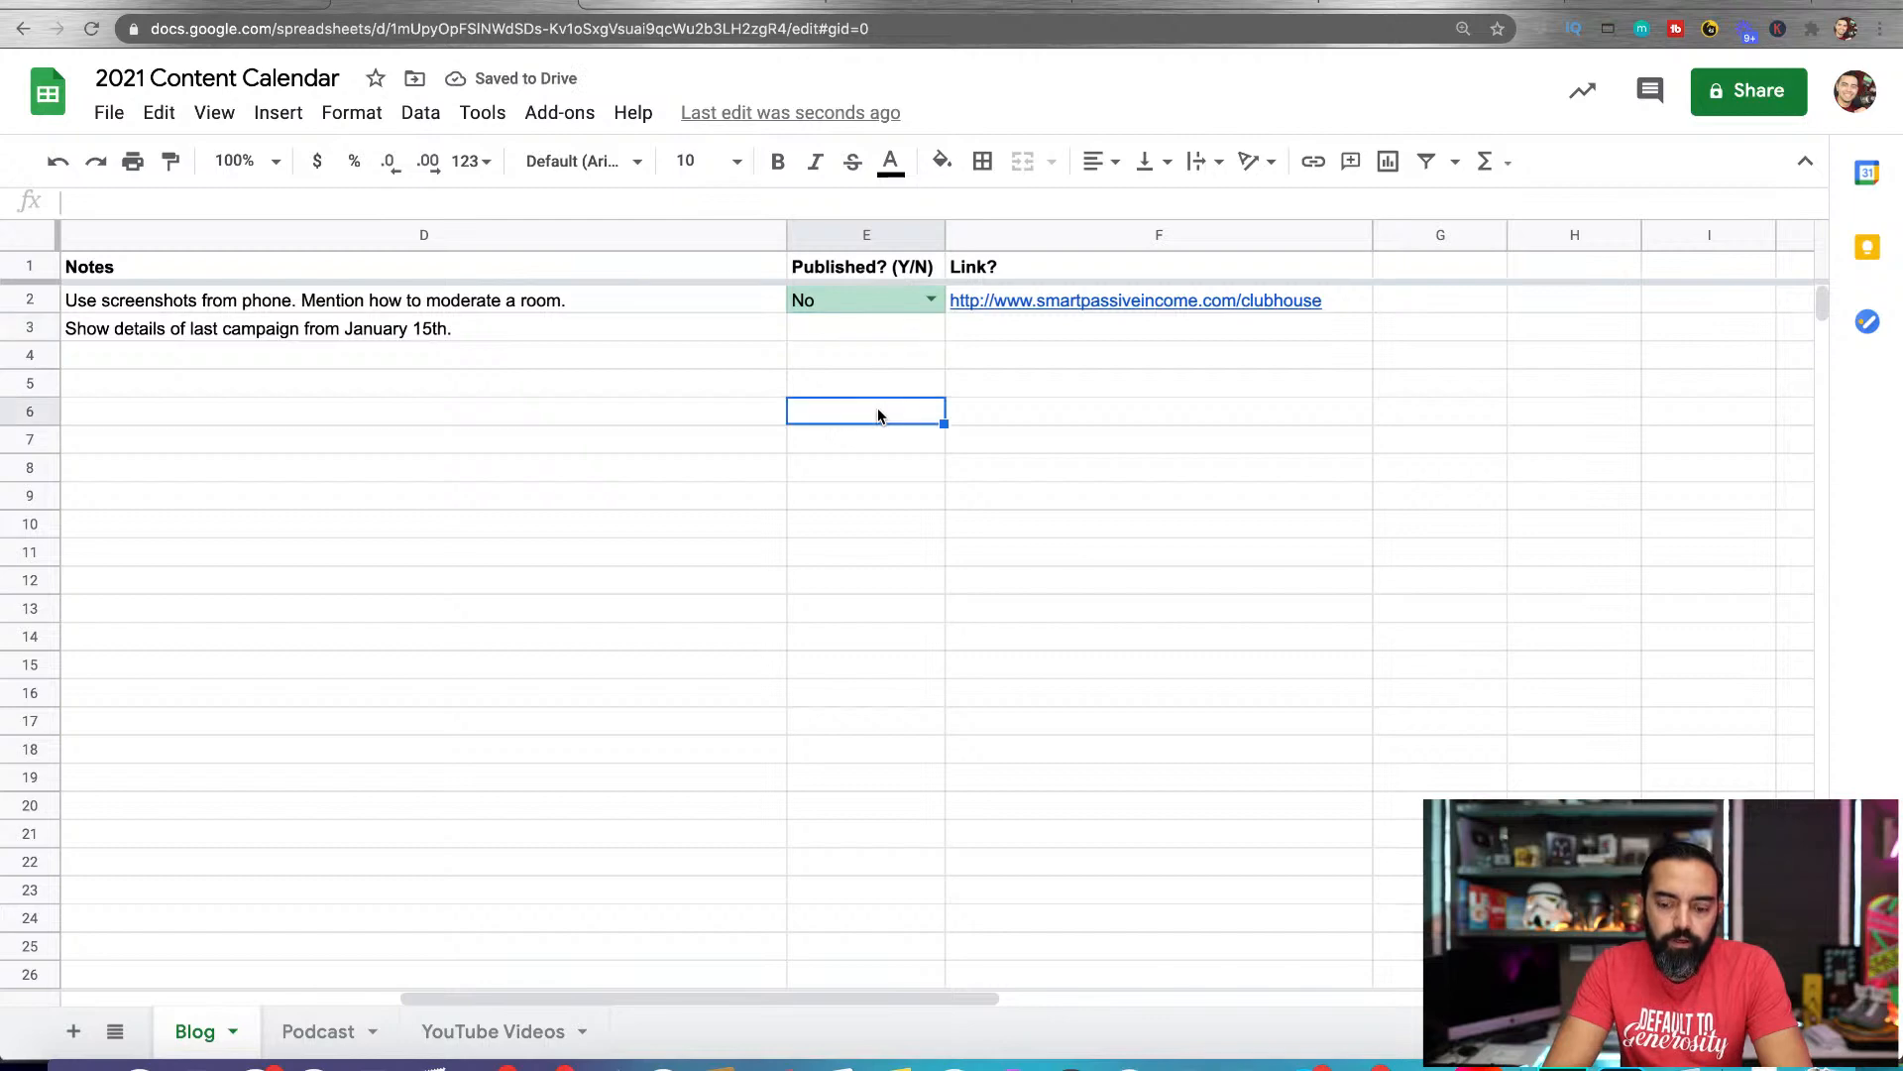
# Start data validation on the second post's Published? (Y/N) cell, E3, with a list of items as the criteria
pyautogui.press('super+equal')
pyautogui.press('super+equal')
pyautogui.press('super+equal')
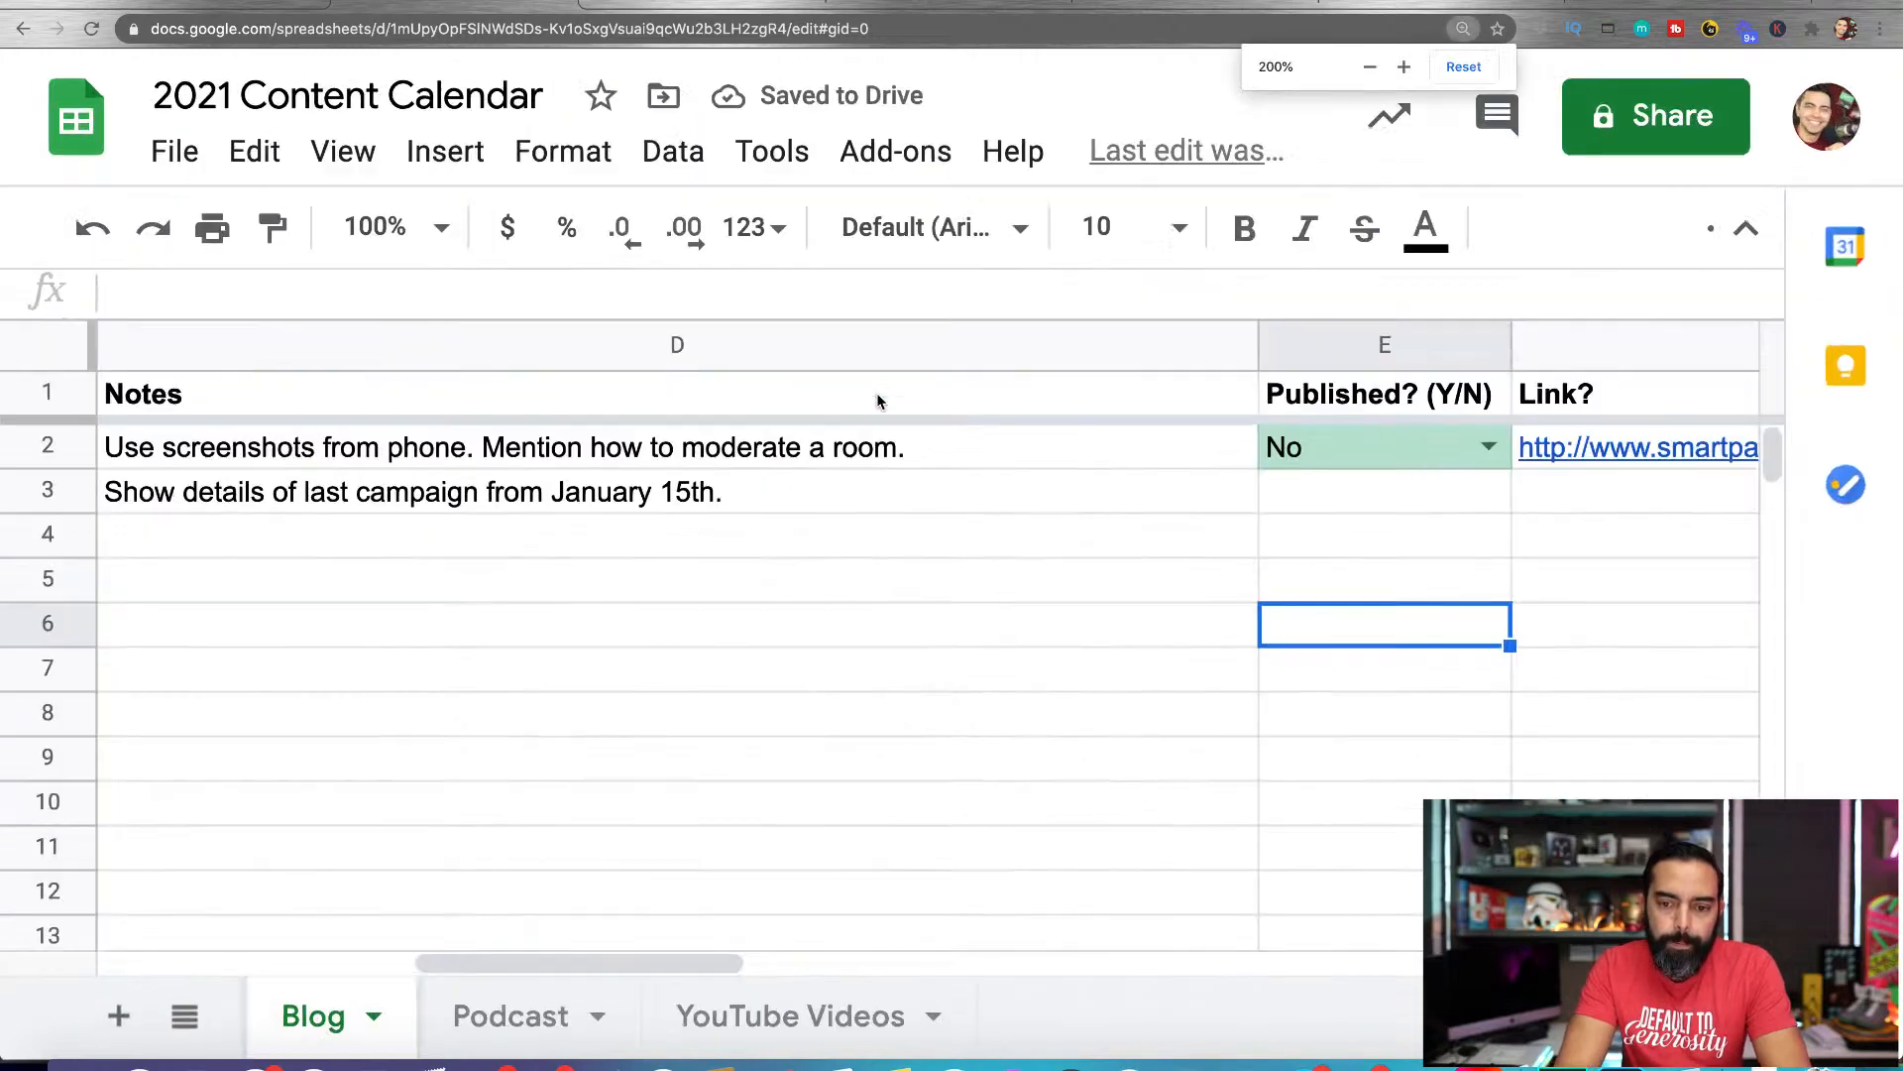
pyautogui.hscroll(5, 1026, 456)
pyautogui.hscroll(5, 1026, 448)
pyautogui.hscroll(-10, 1026, 448)
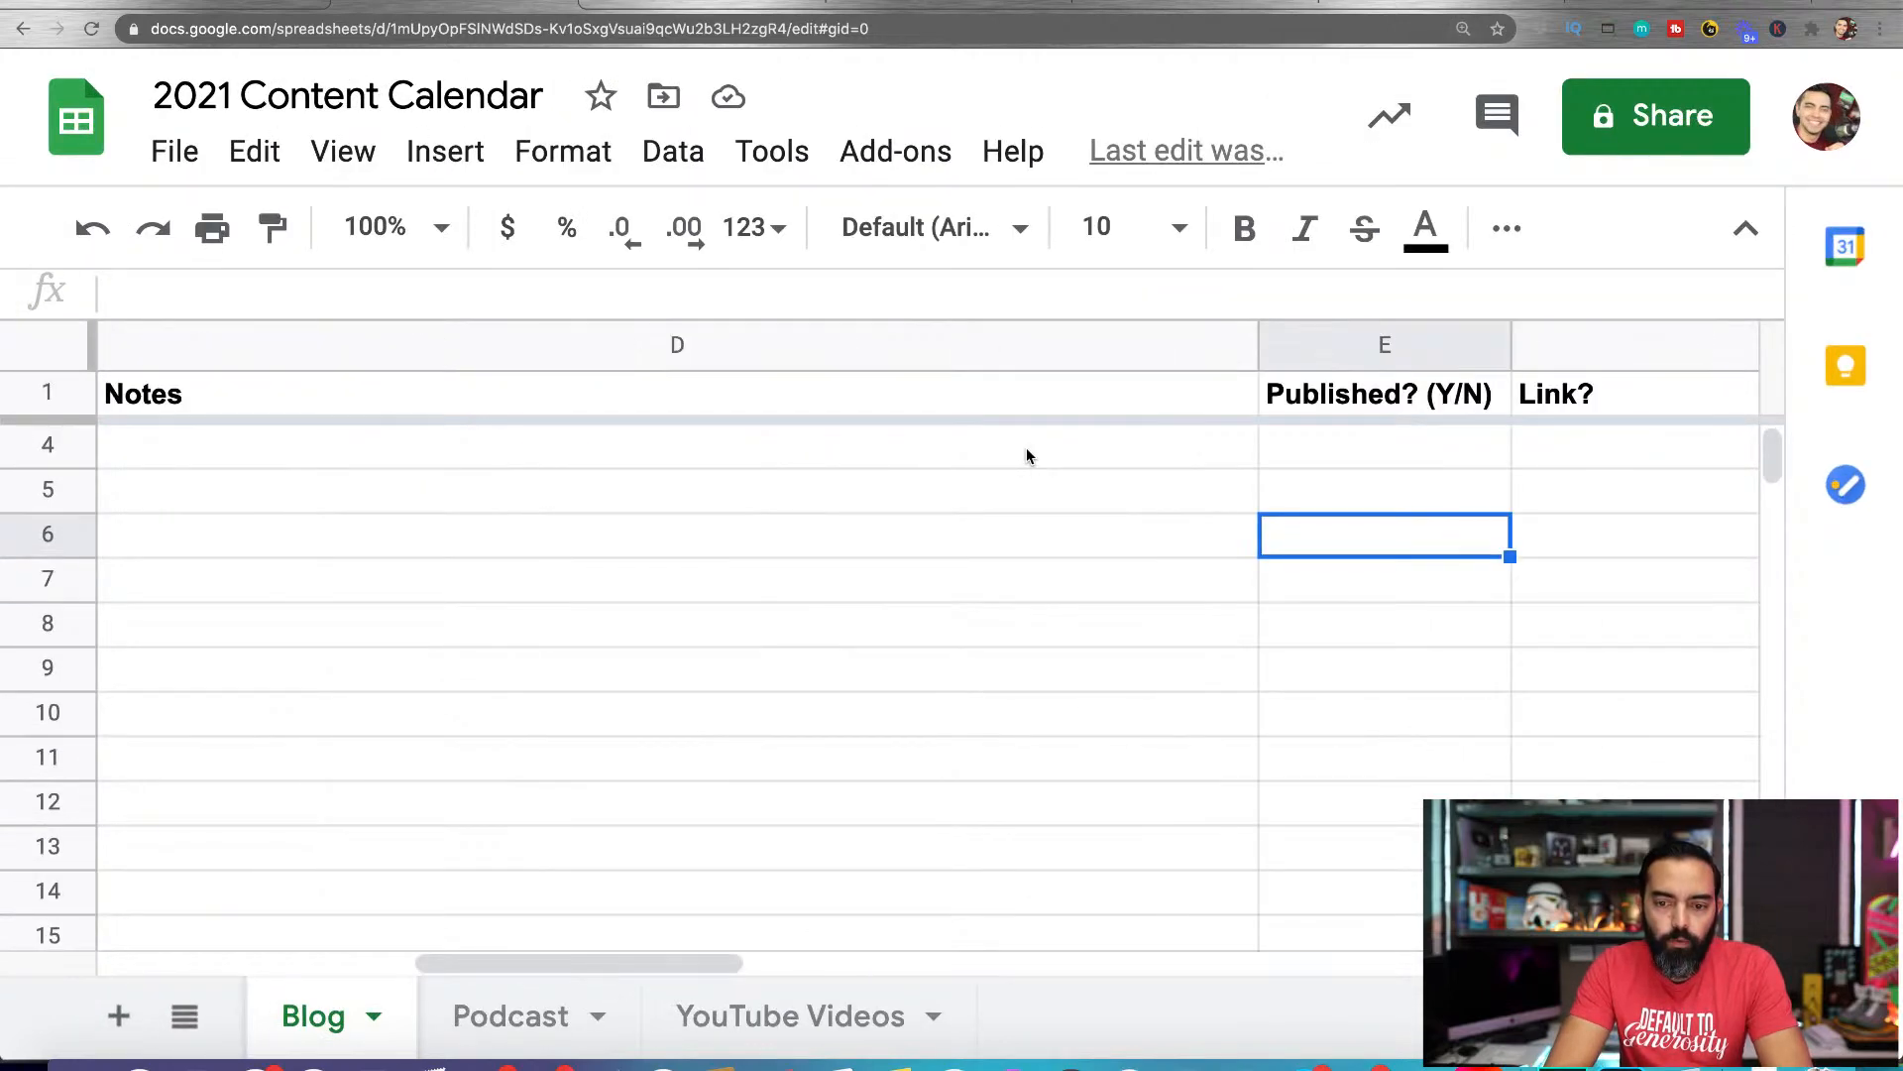
pyautogui.scroll(1, 1217, 507)
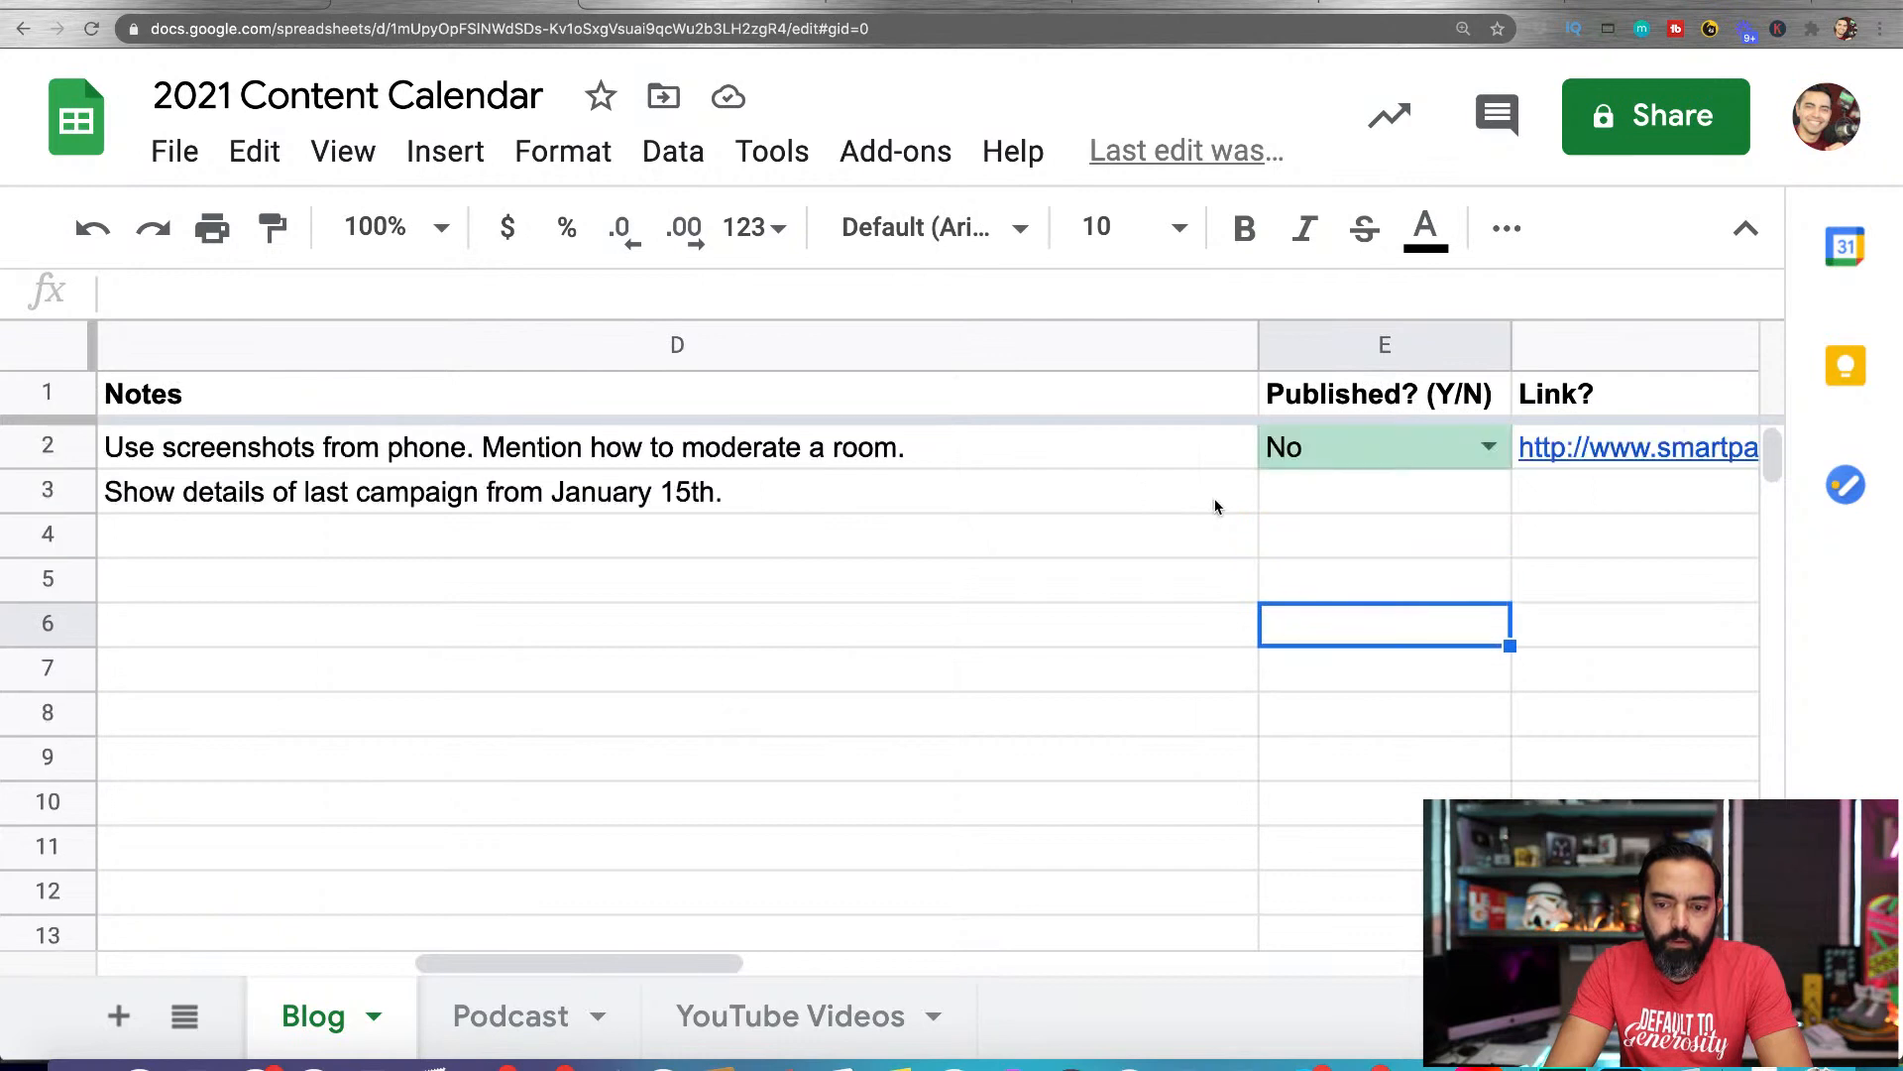
pyautogui.click(1467, 499)
pyautogui.rightClick(1458, 501)
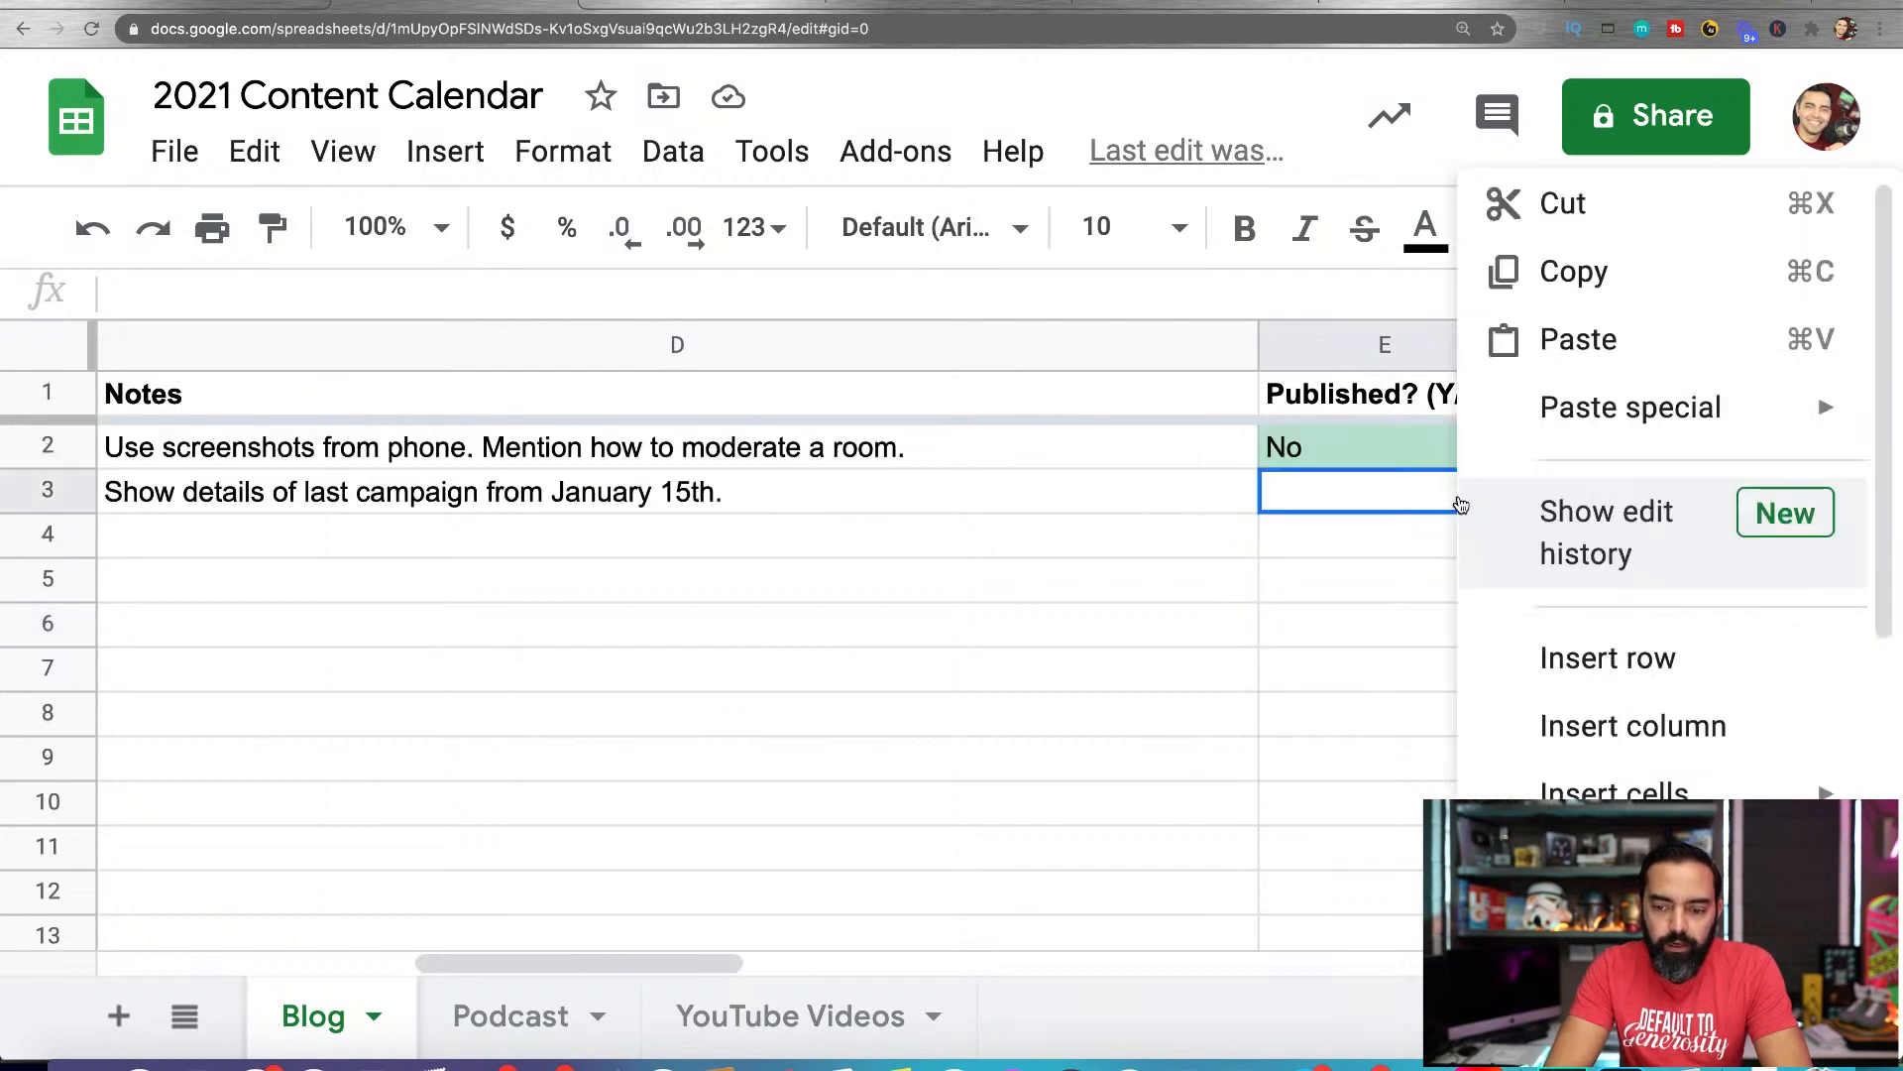
pyautogui.scroll(-5, 1517, 480)
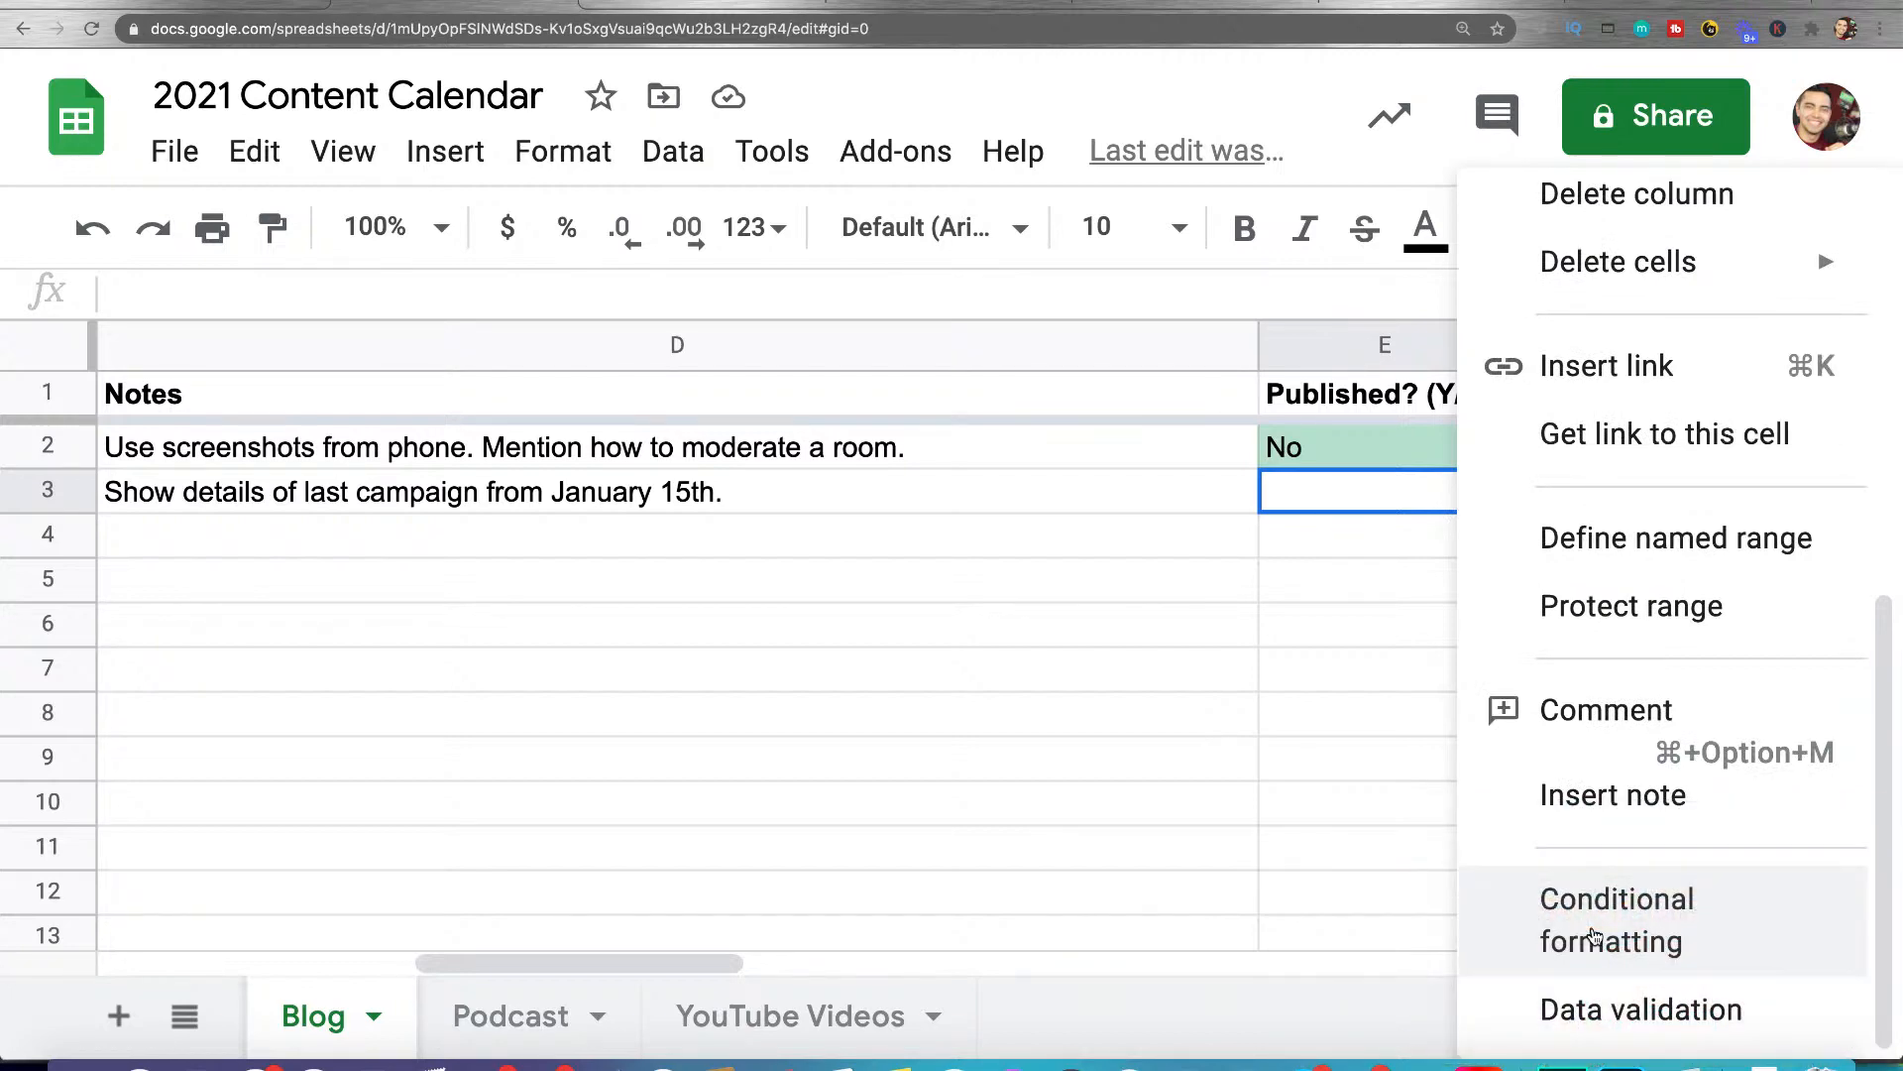
pyautogui.click(1577, 1012)
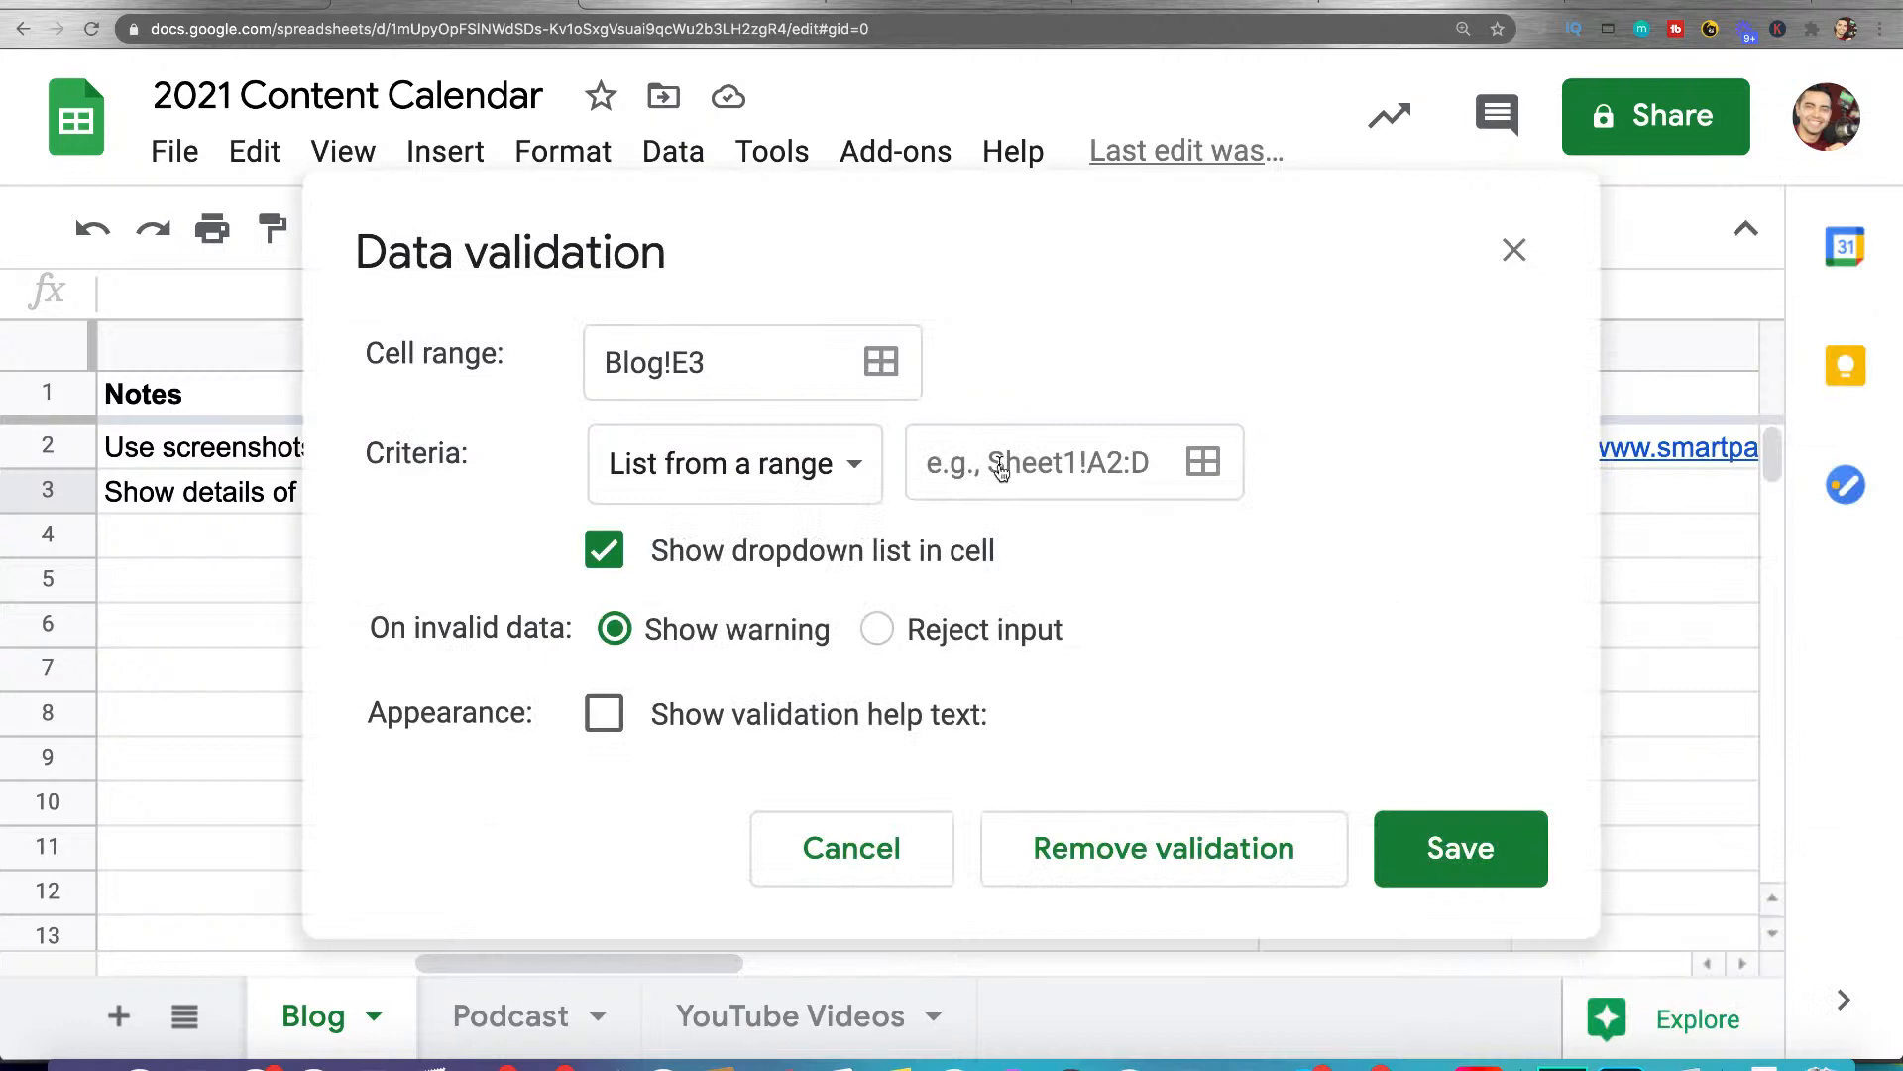
pyautogui.click(790, 461)
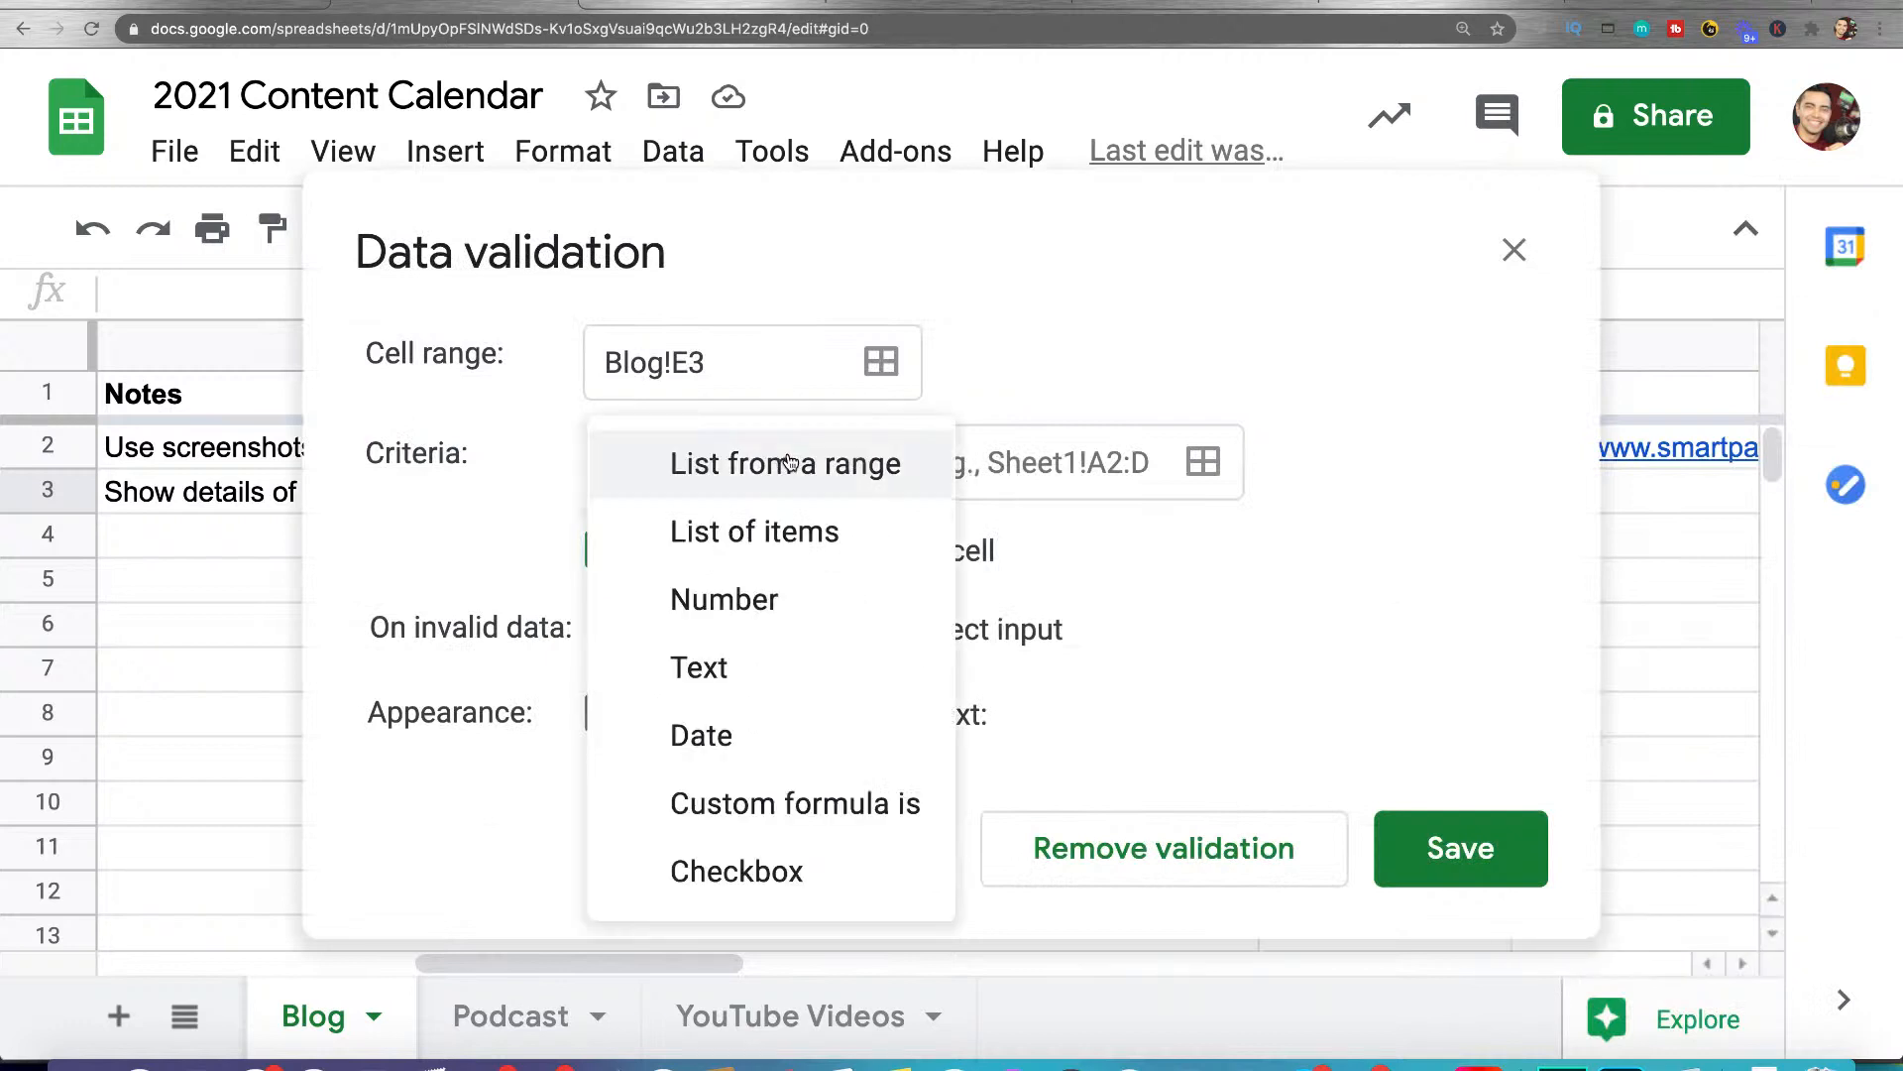
pyautogui.click(756, 535)
# Enter "You, Are, The, Best, Audience, Thank, You, Income, Stream" as the list items for E3 and save the validation
pyautogui.click(880, 461)
pyautogui.write('You')
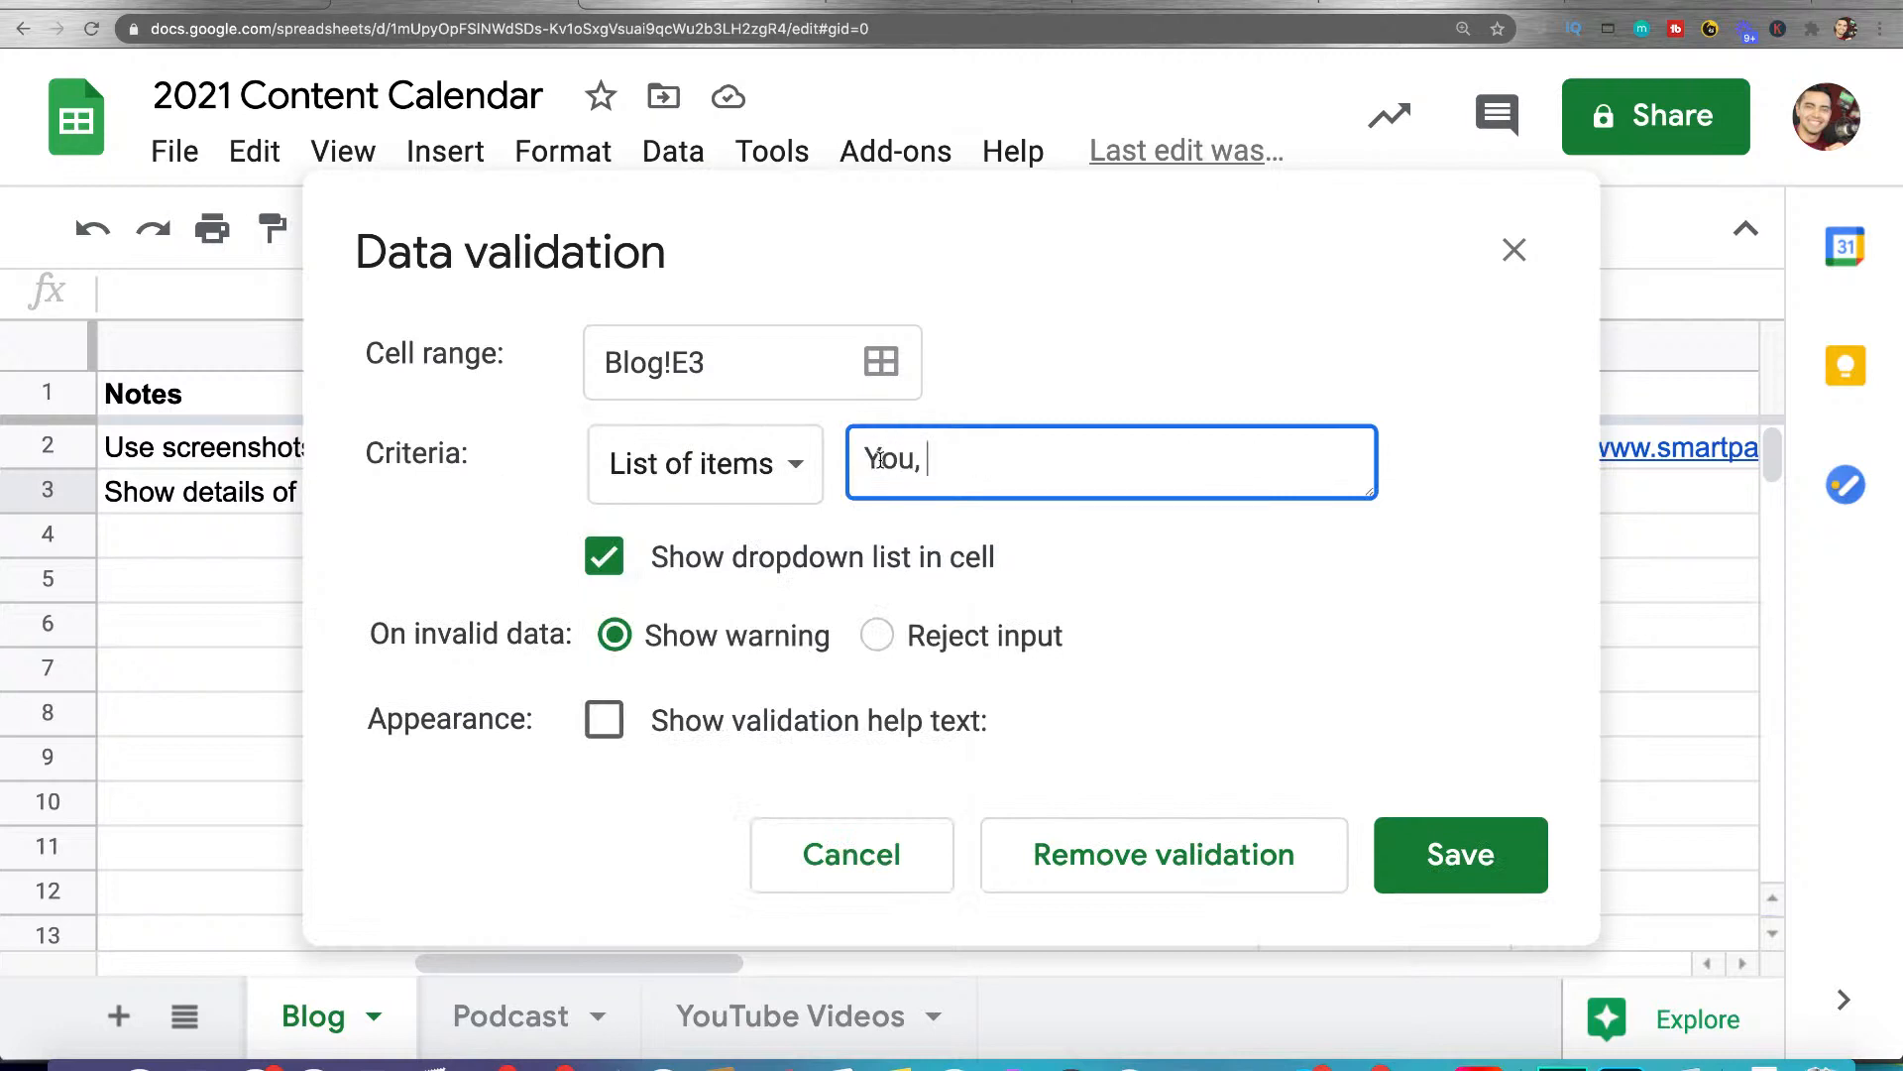
pyautogui.write(', Are, The, Best, Audienc')
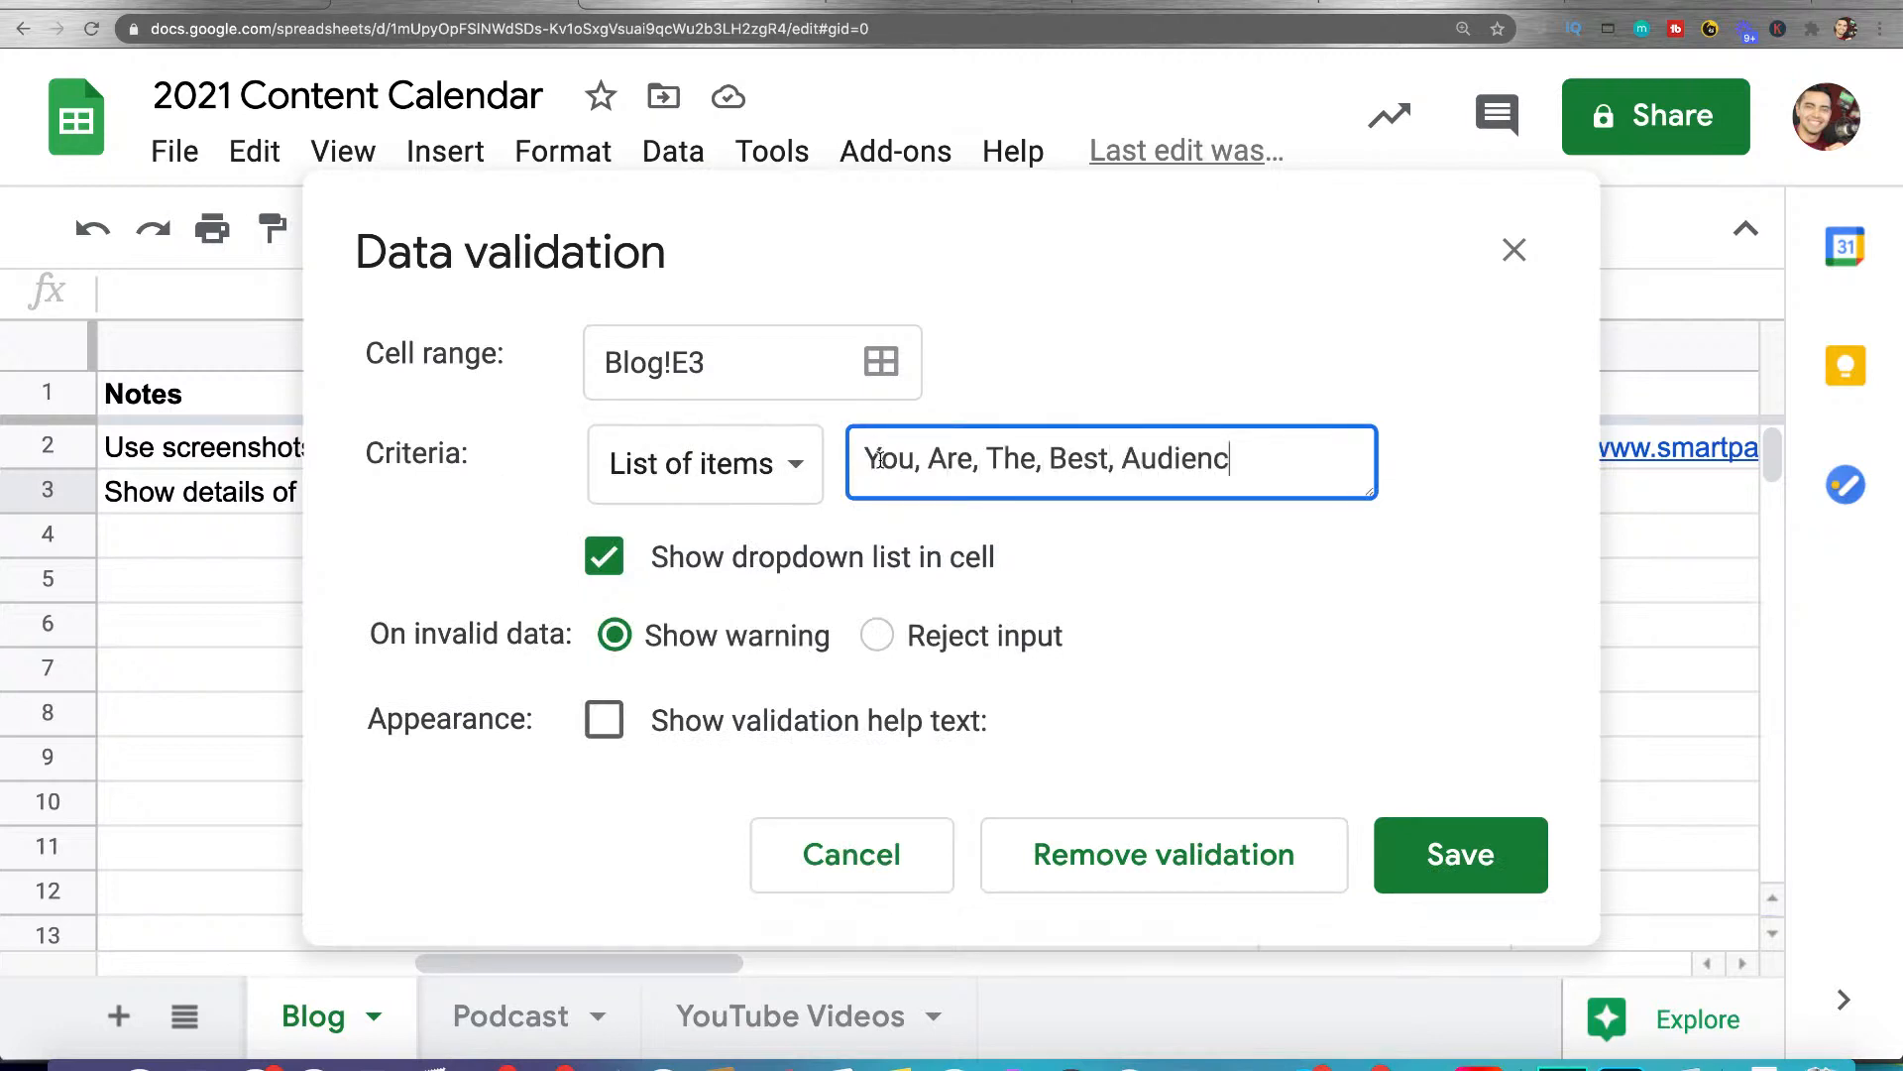
pyautogui.write('e, Thank, You, Income, Stream')
pyautogui.click(1400, 875)
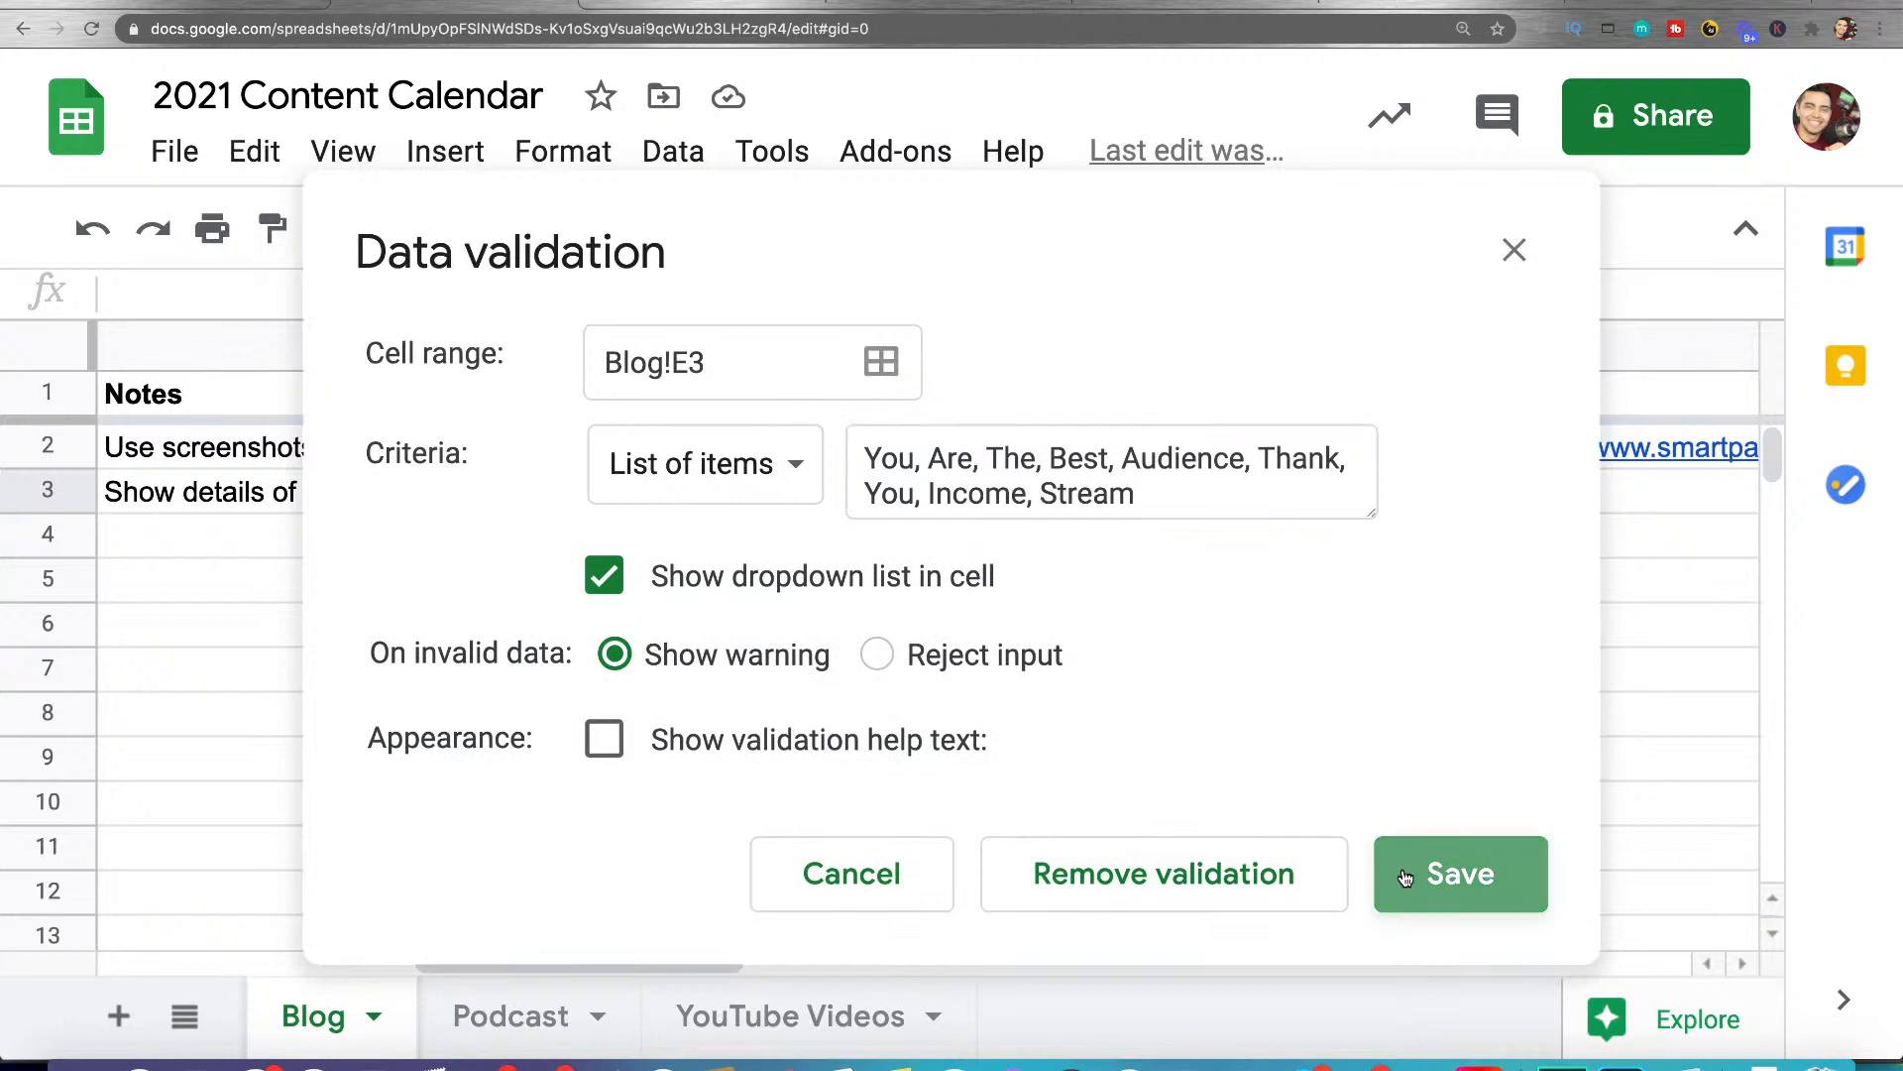
# Try the choices The, You and Are in the E3 dropdown
pyautogui.click(1490, 491)
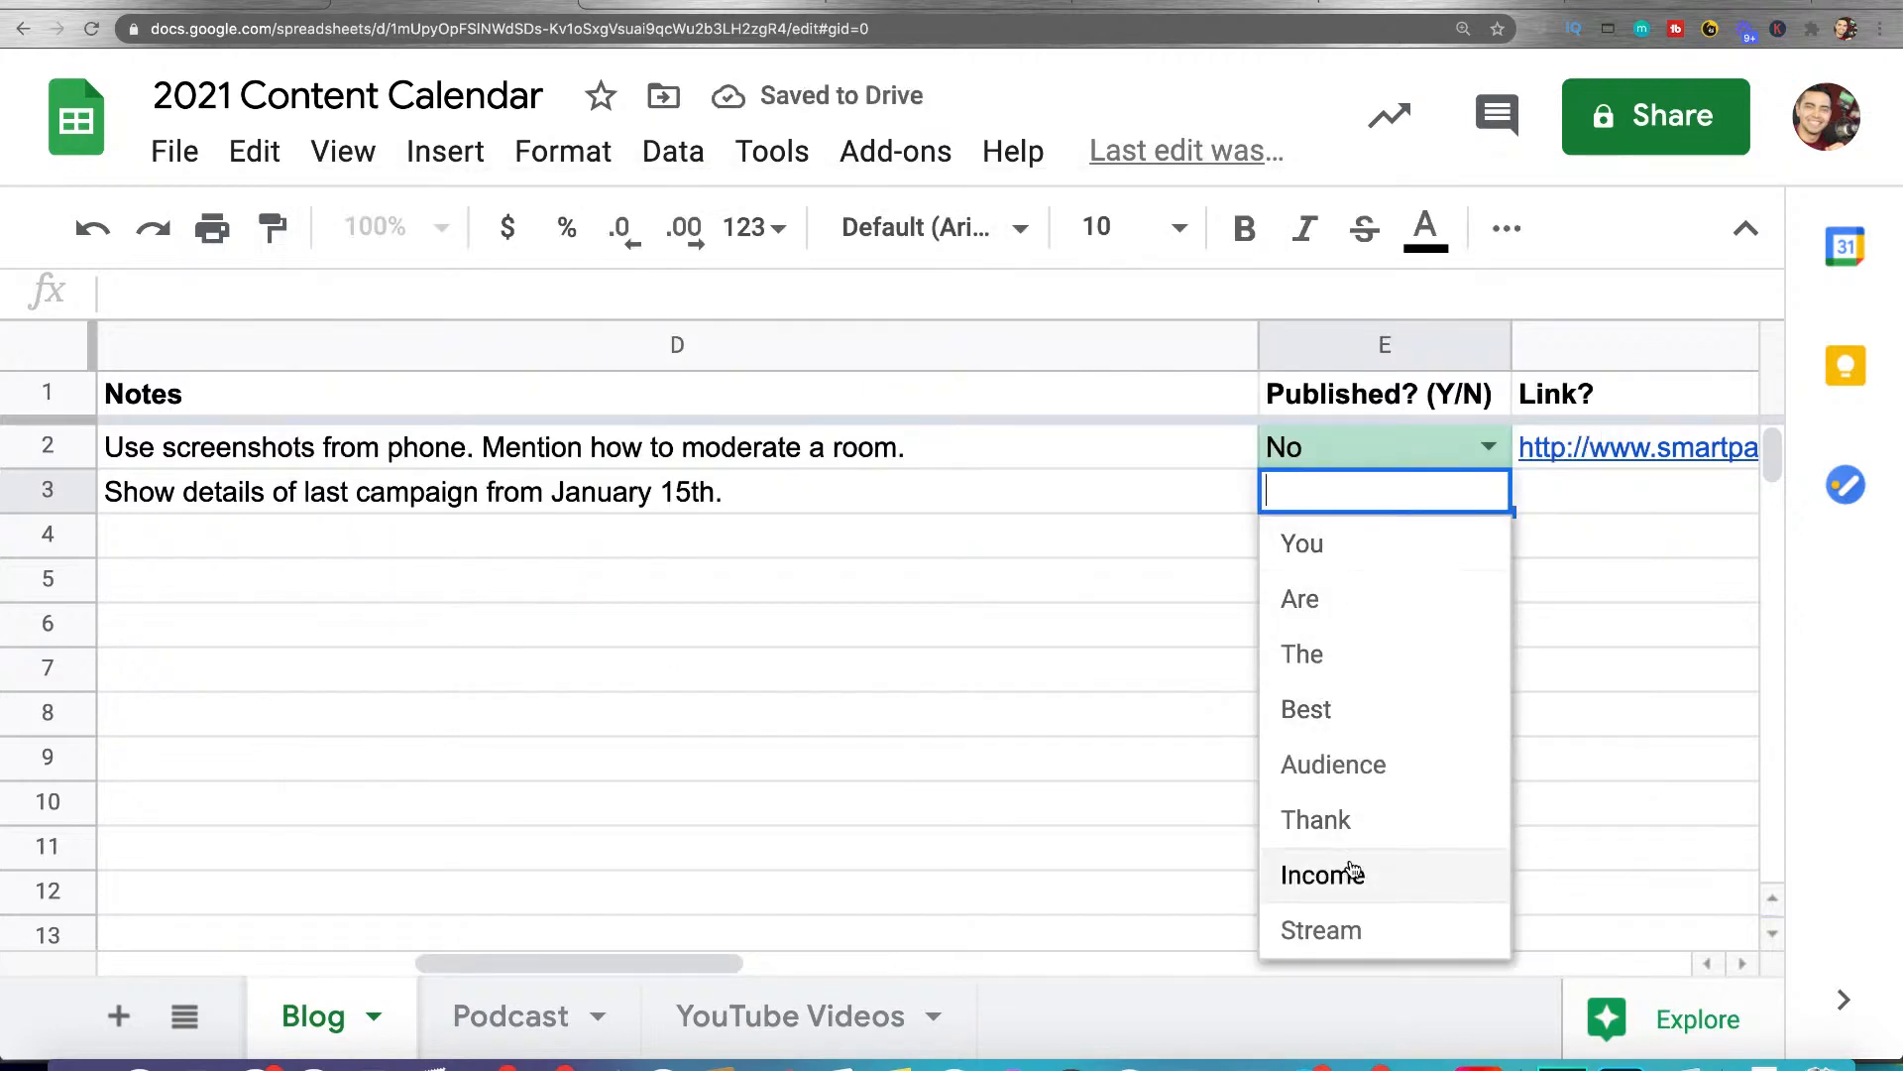
pyautogui.click(1343, 662)
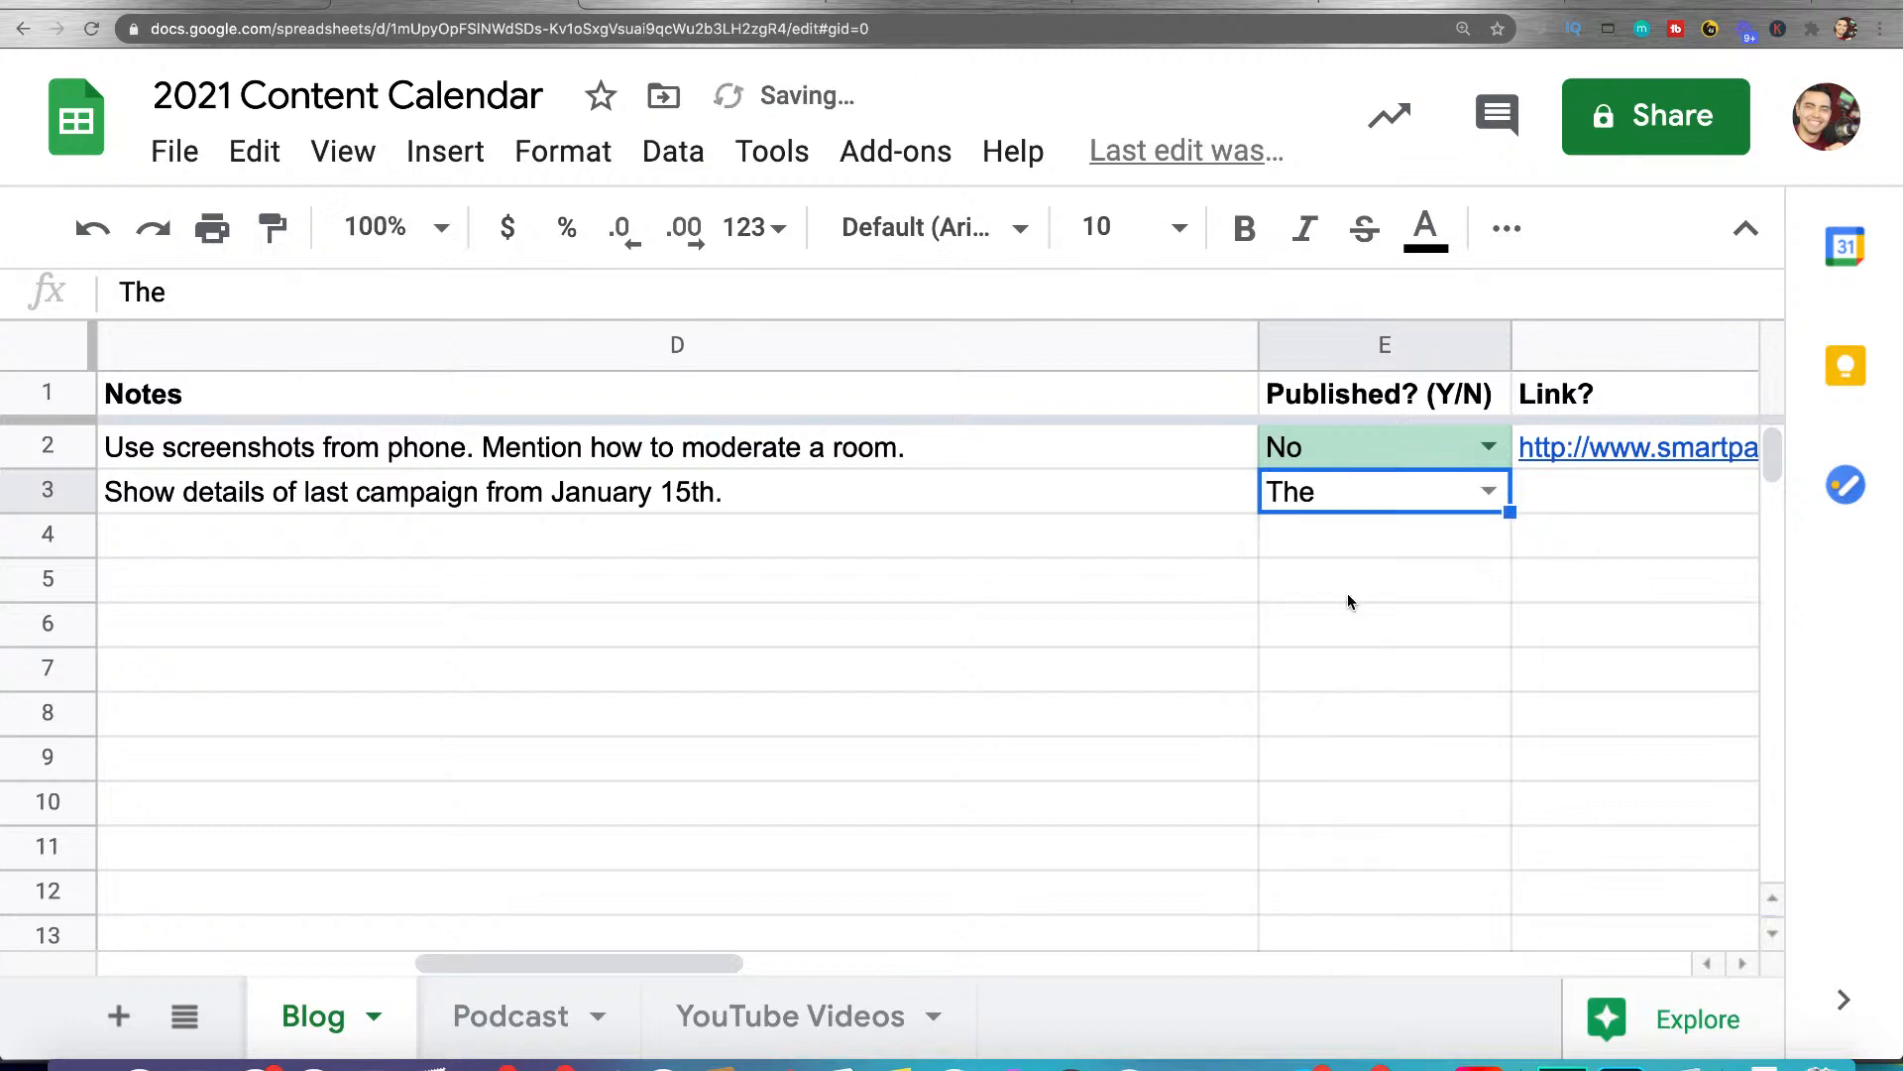
pyautogui.click(1489, 492)
pyautogui.click(1393, 543)
pyautogui.click(1484, 496)
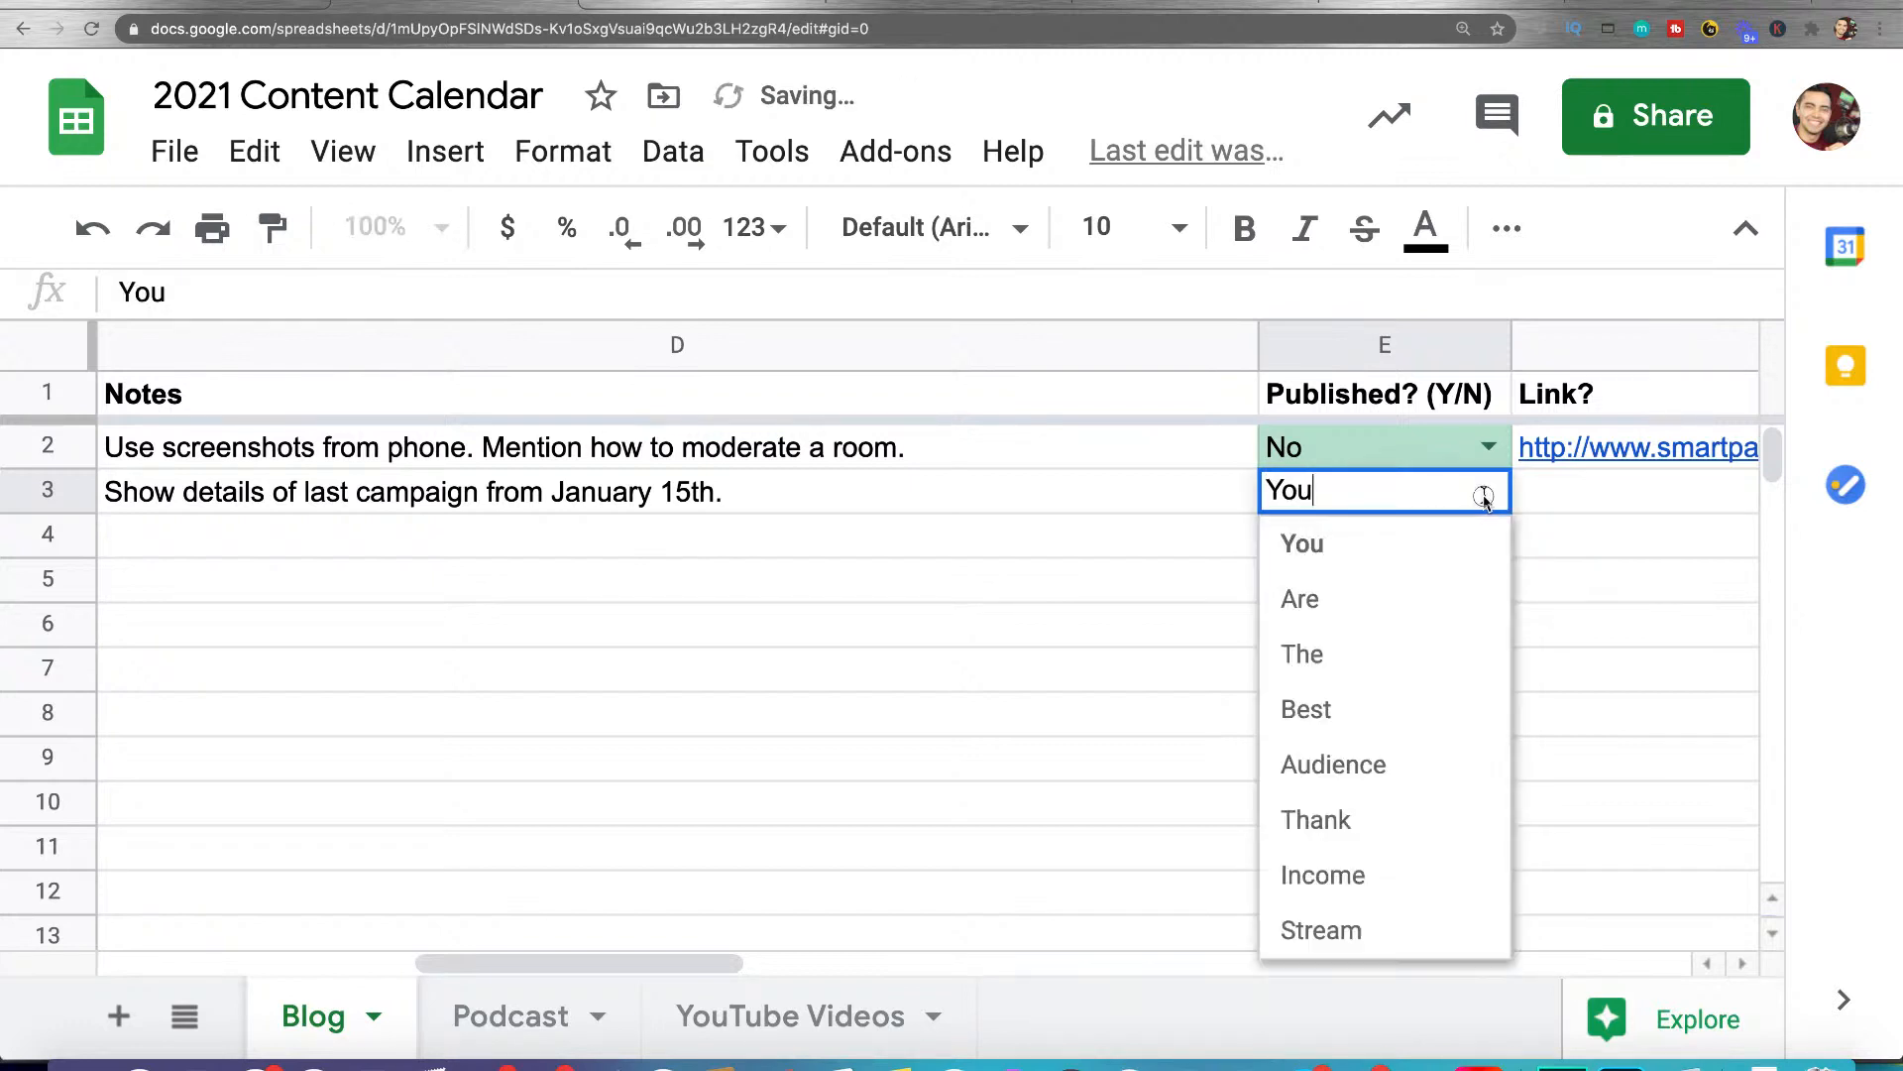
pyautogui.click(1412, 598)
# Choose Yes in the E2 dropdown and Thank in the E3 dropdown
pyautogui.click(1487, 446)
pyautogui.click(1395, 501)
pyautogui.click(1489, 492)
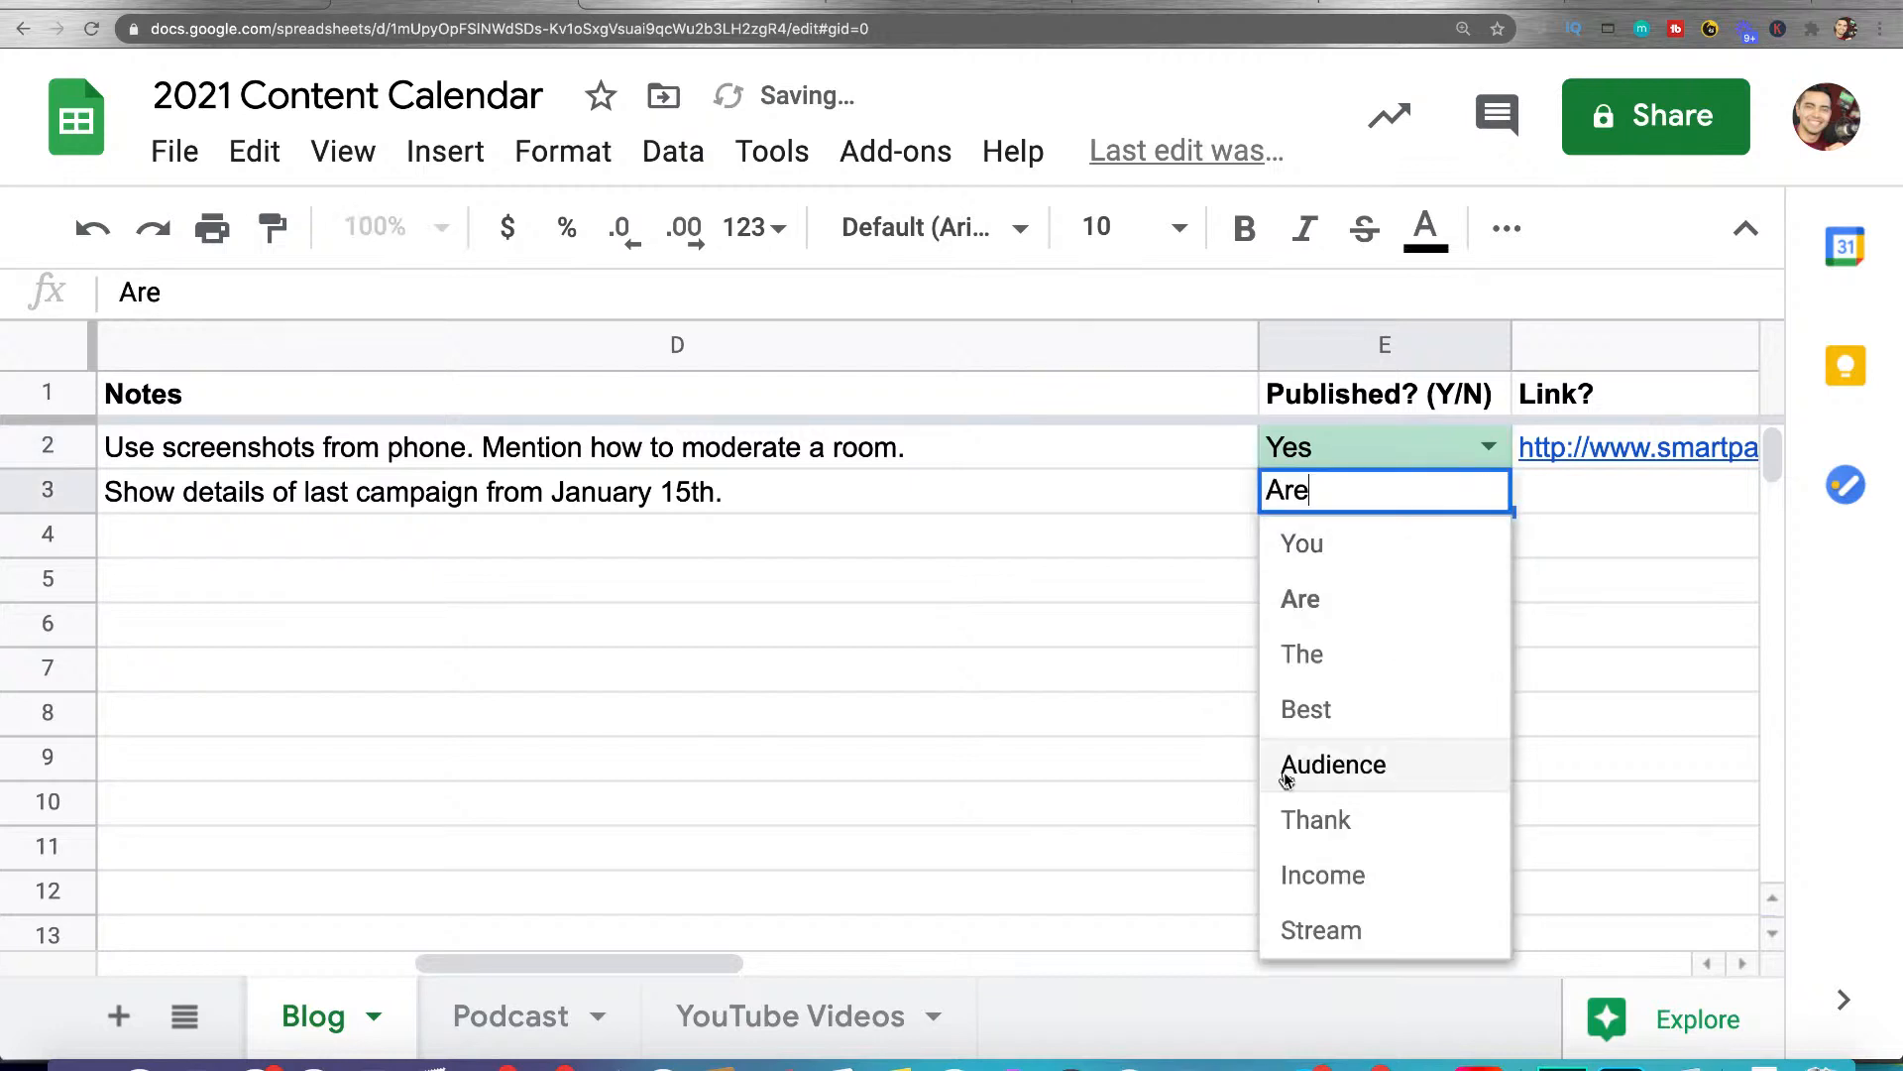
pyautogui.click(1330, 806)
pyautogui.click(1400, 633)
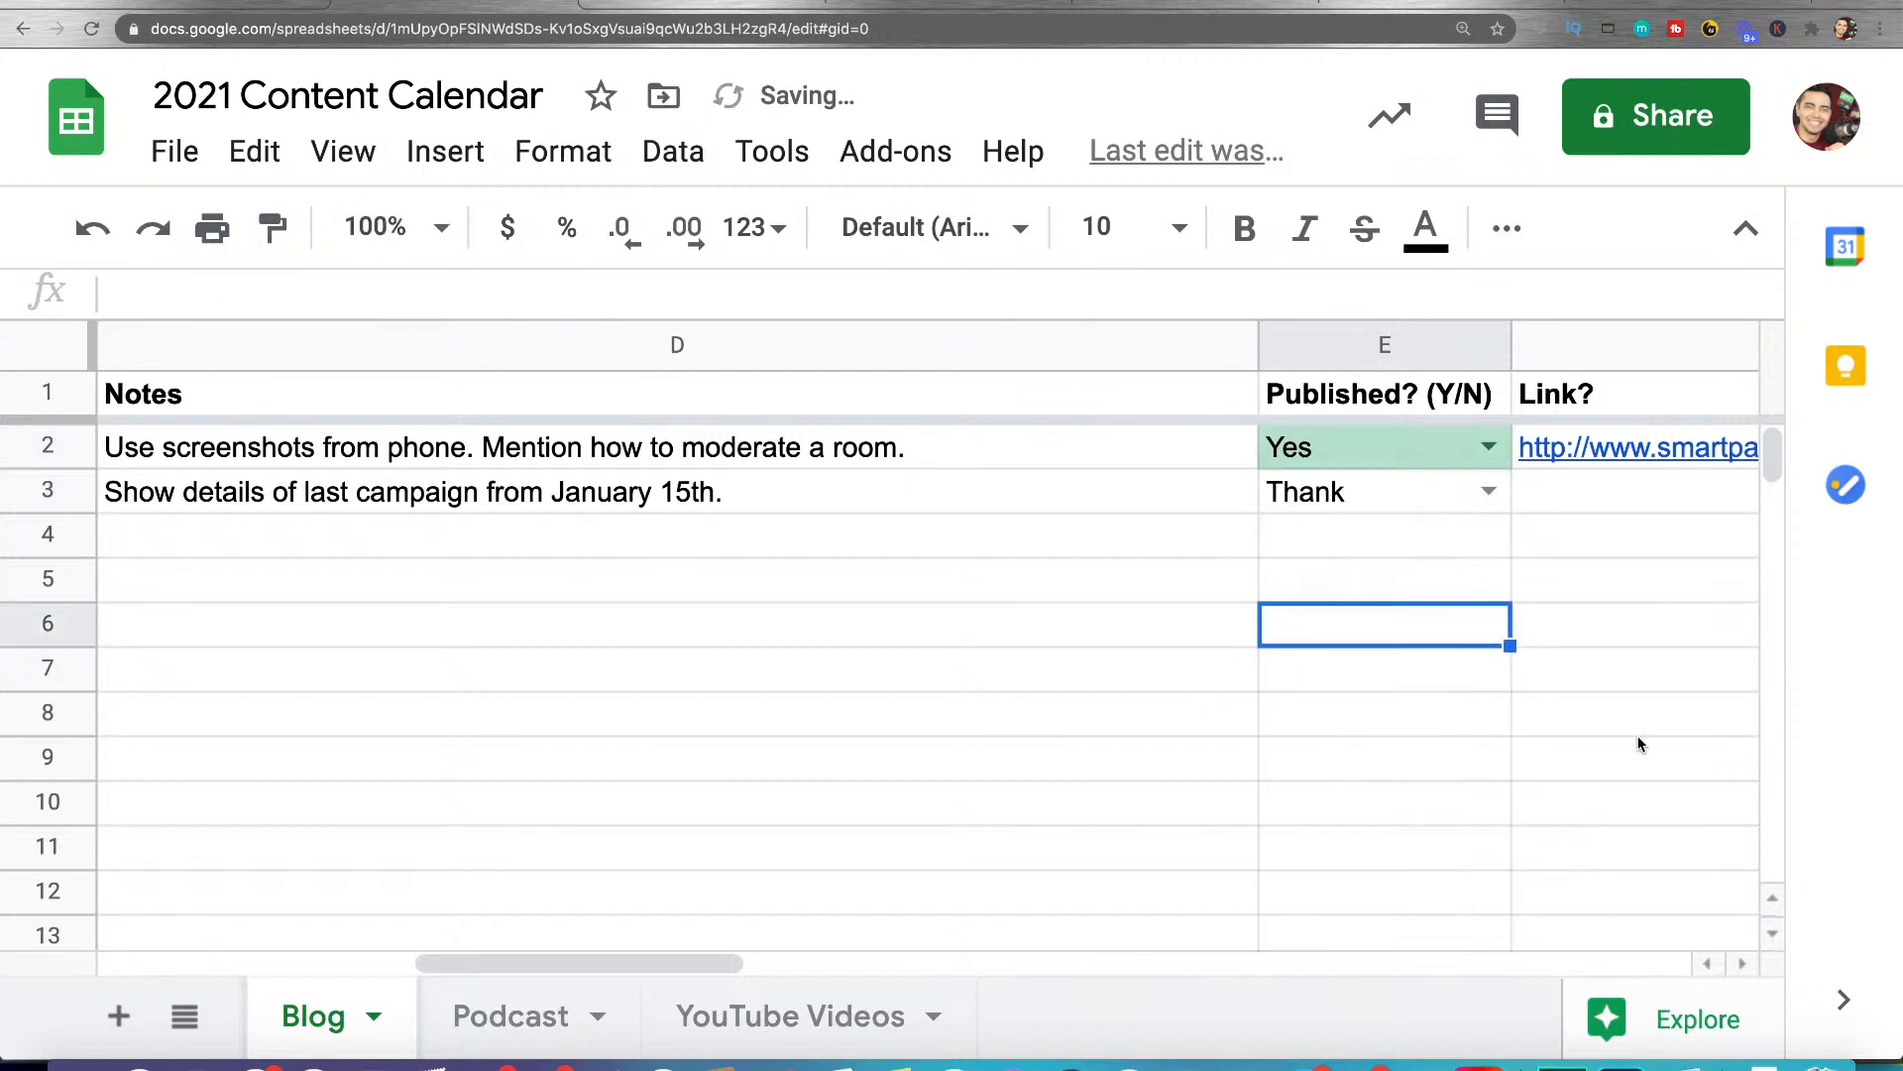
# Clear the chosen entry from E3 and set the E2 dropdown to No
pyautogui.click(1439, 505)
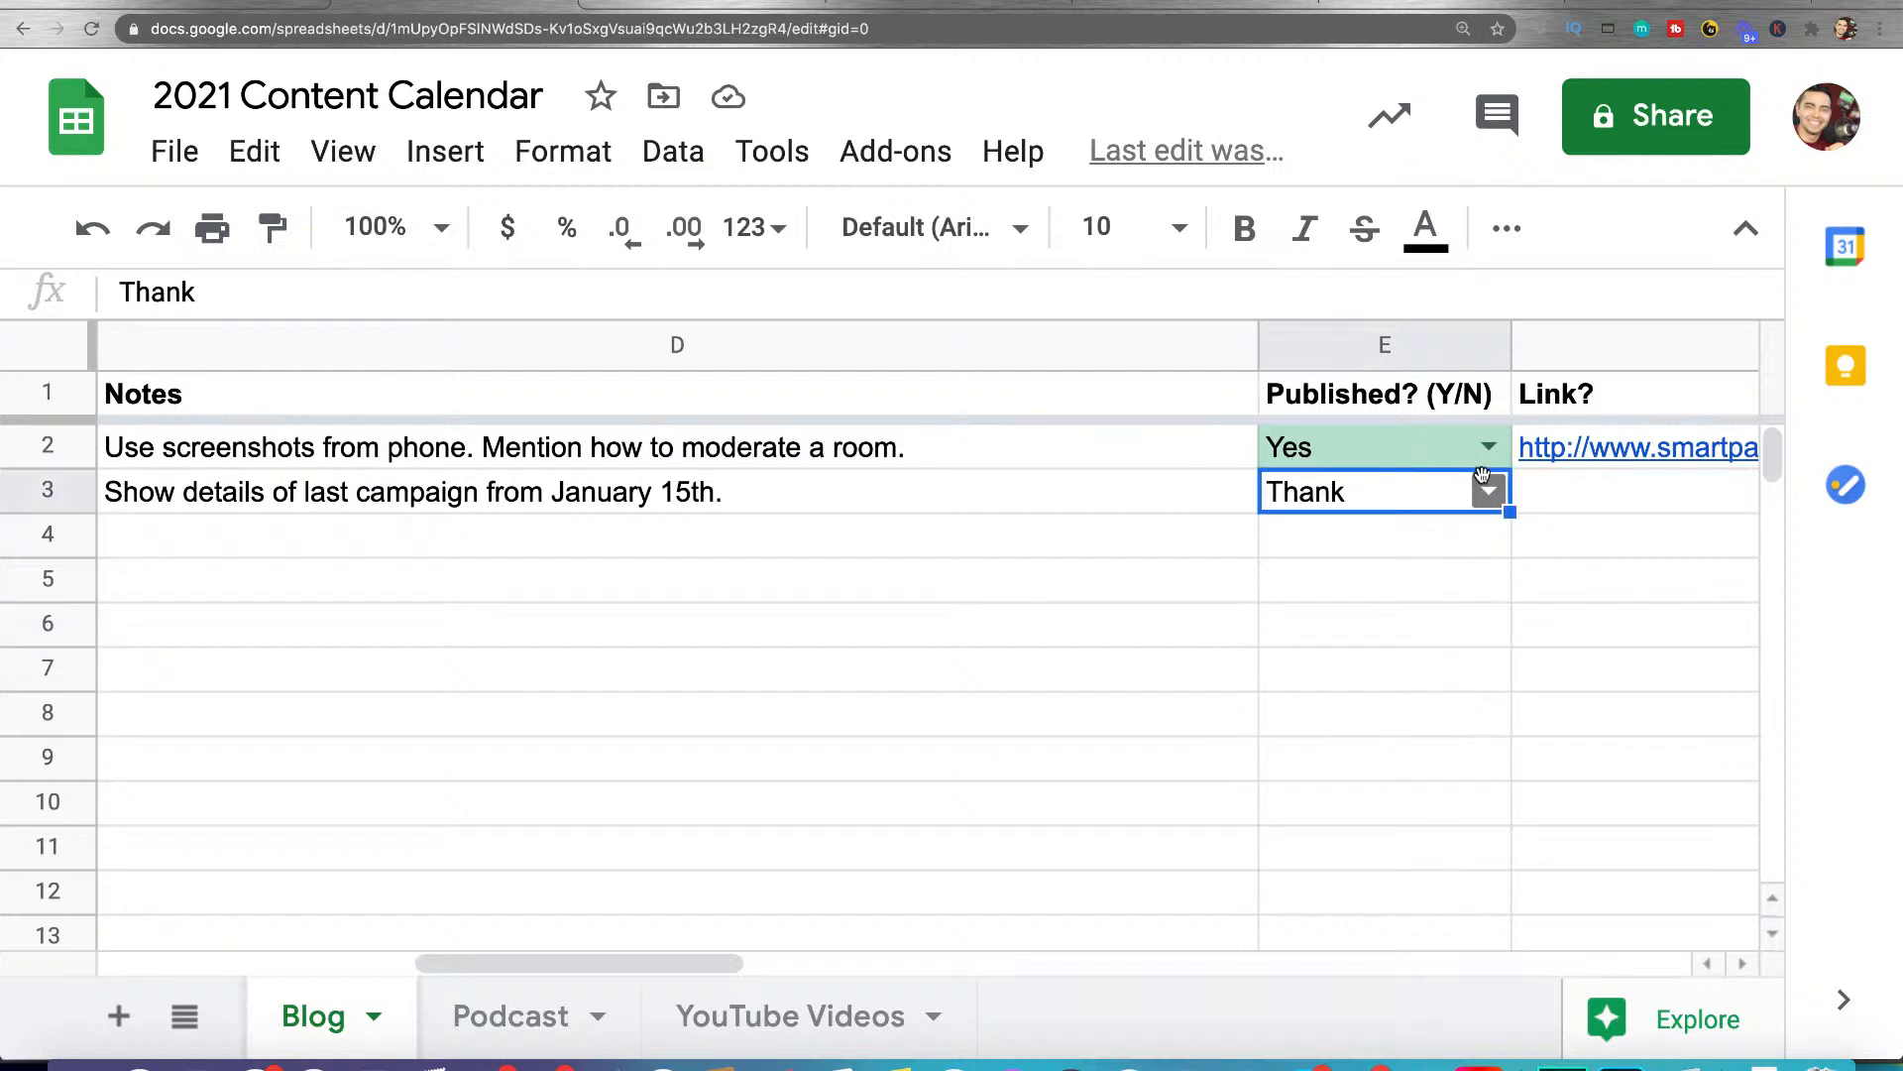
pyautogui.press('Delete')
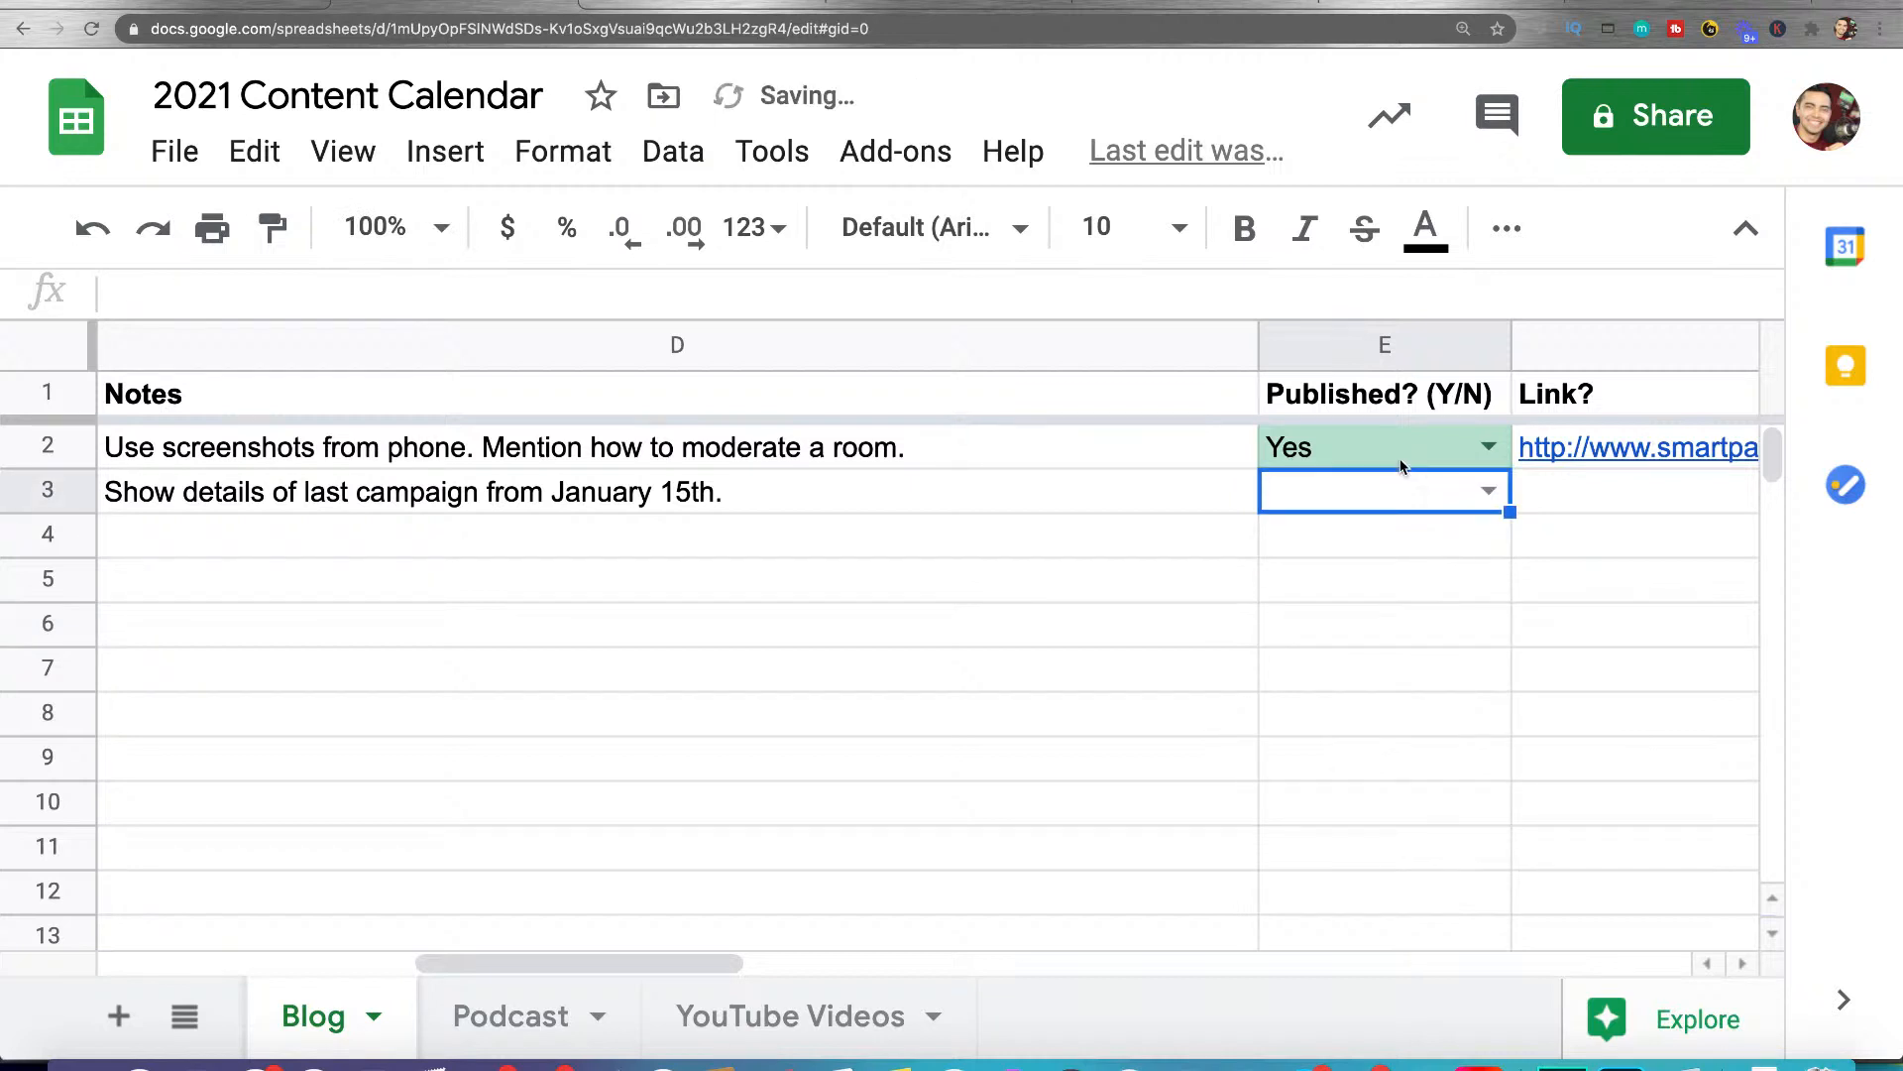
pyautogui.click(1403, 459)
pyautogui.click(1489, 446)
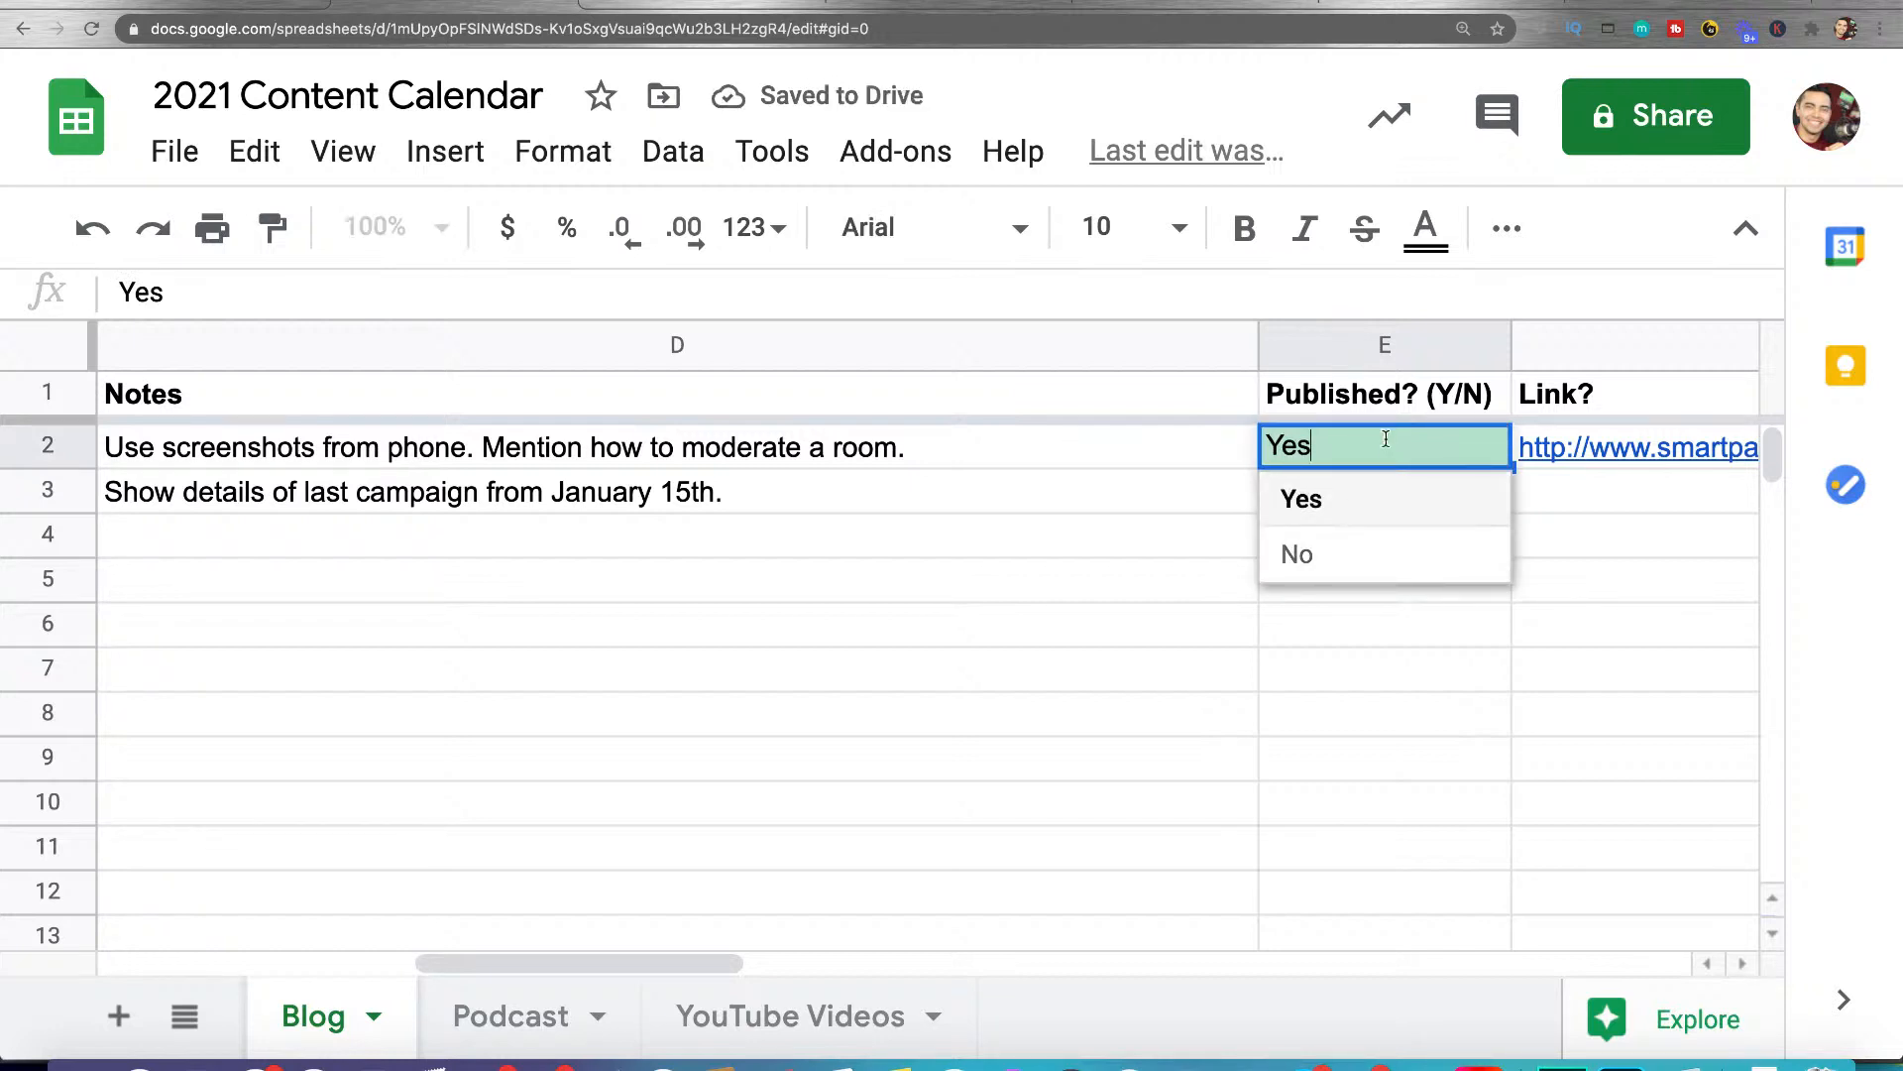
pyautogui.click(1296, 553)
pyautogui.click(1487, 452)
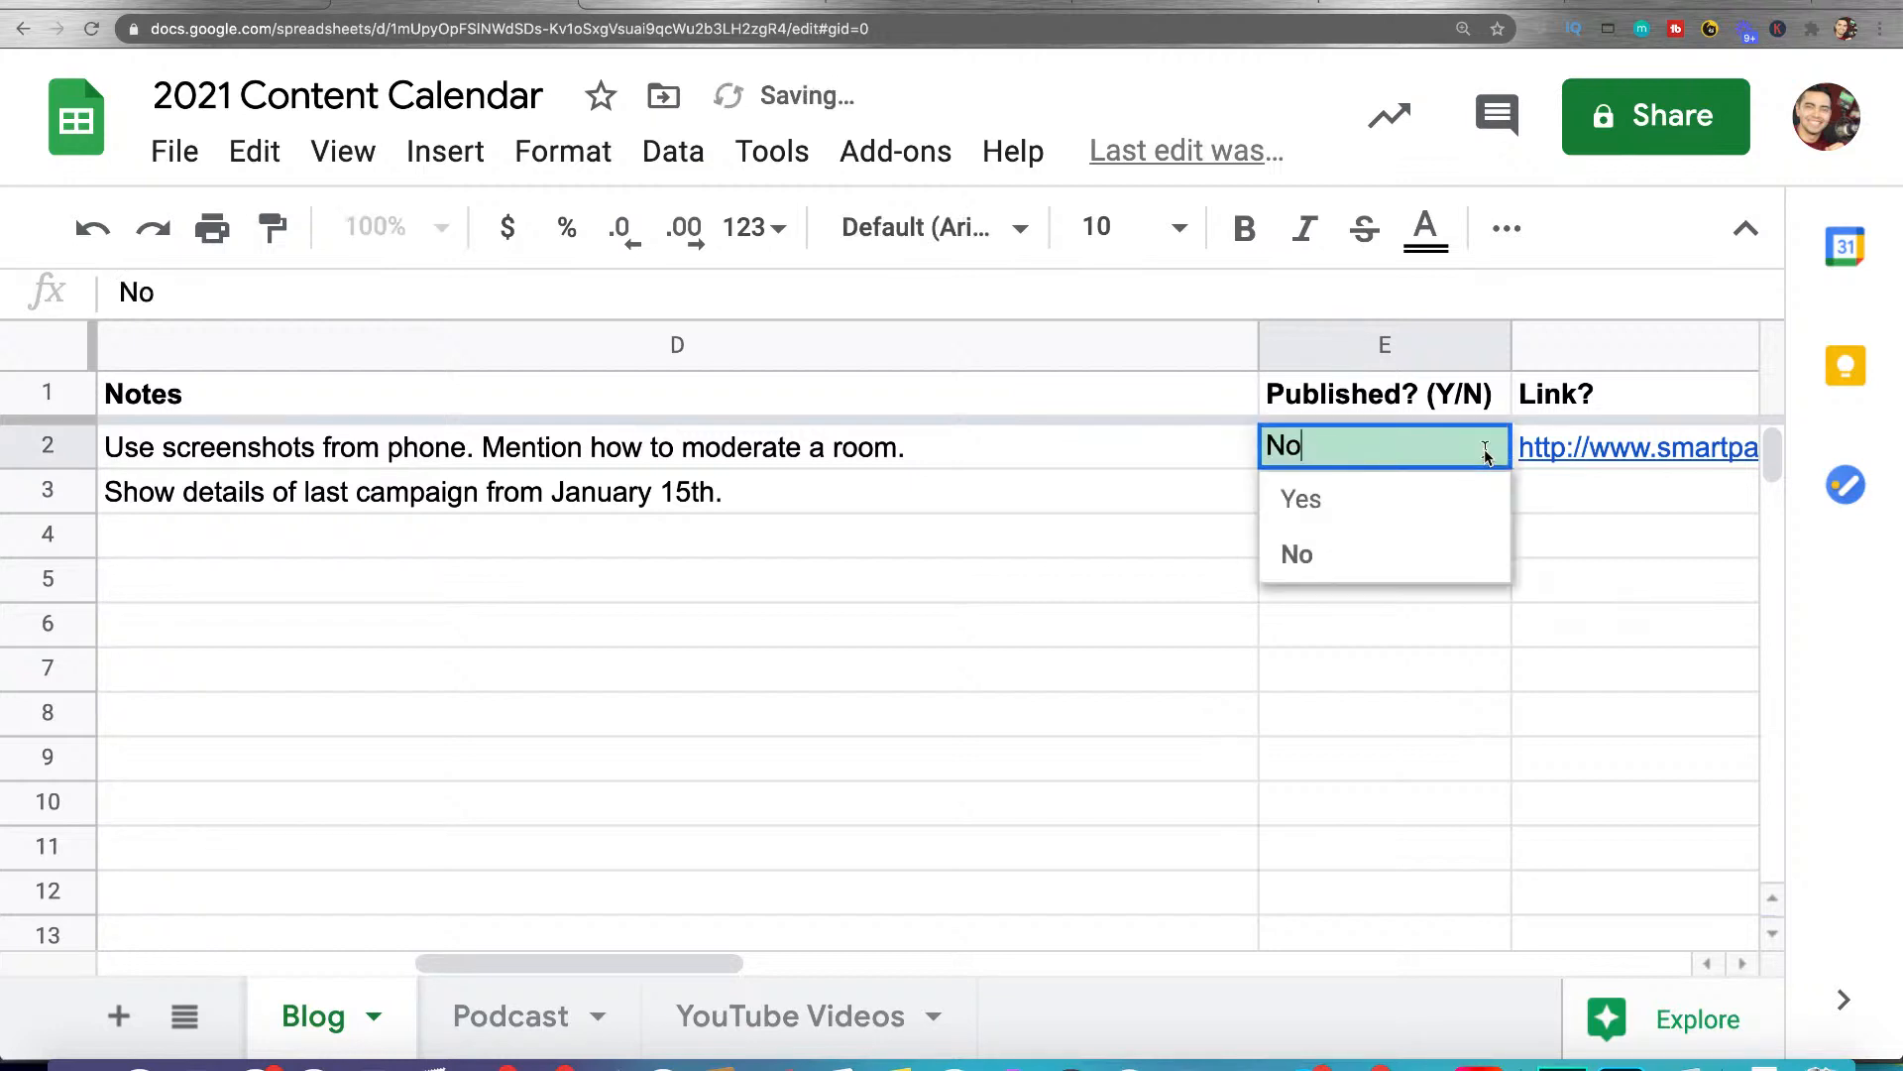
pyautogui.rightClick(1408, 447)
pyautogui.click(1376, 498)
pyautogui.click(1285, 644)
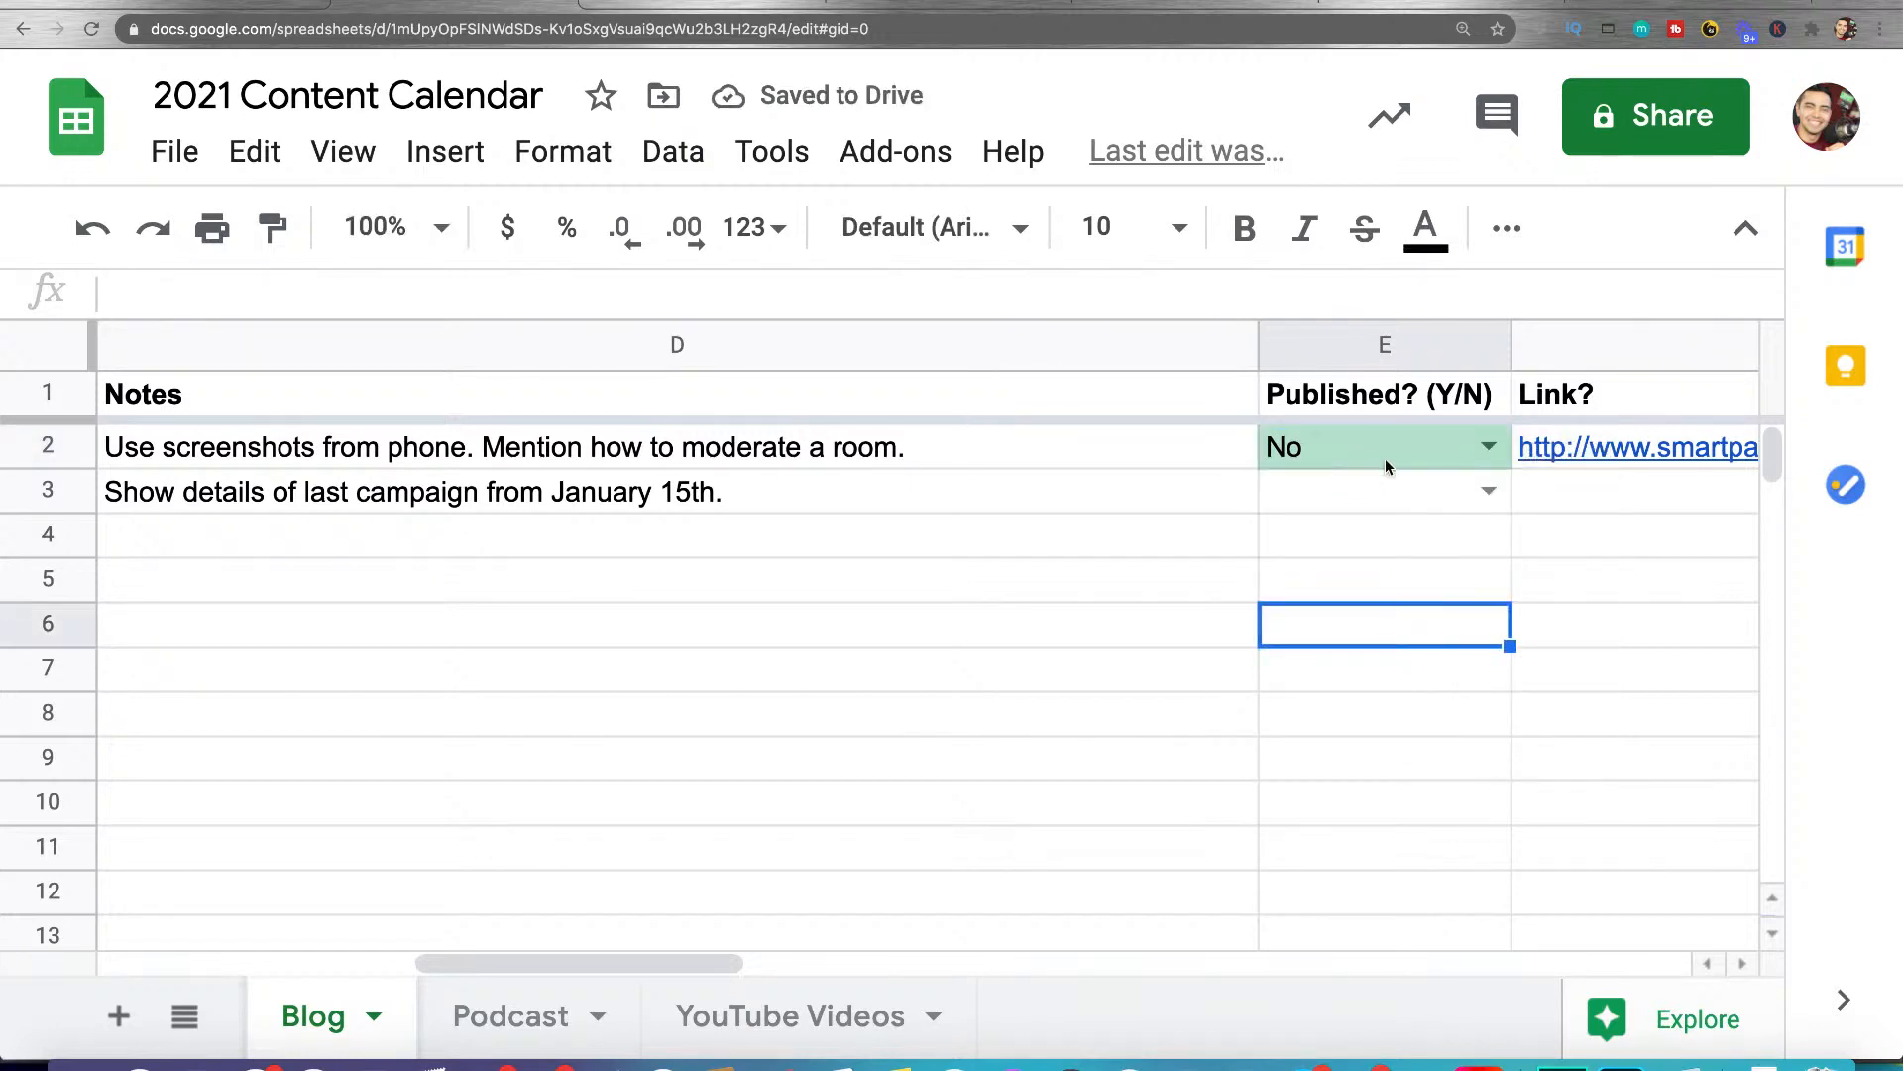
# Add another conditional formatting rule to cell E2 for text that contains "No"
pyautogui.rightClick(1393, 454)
pyautogui.scroll(-5, 1444, 791)
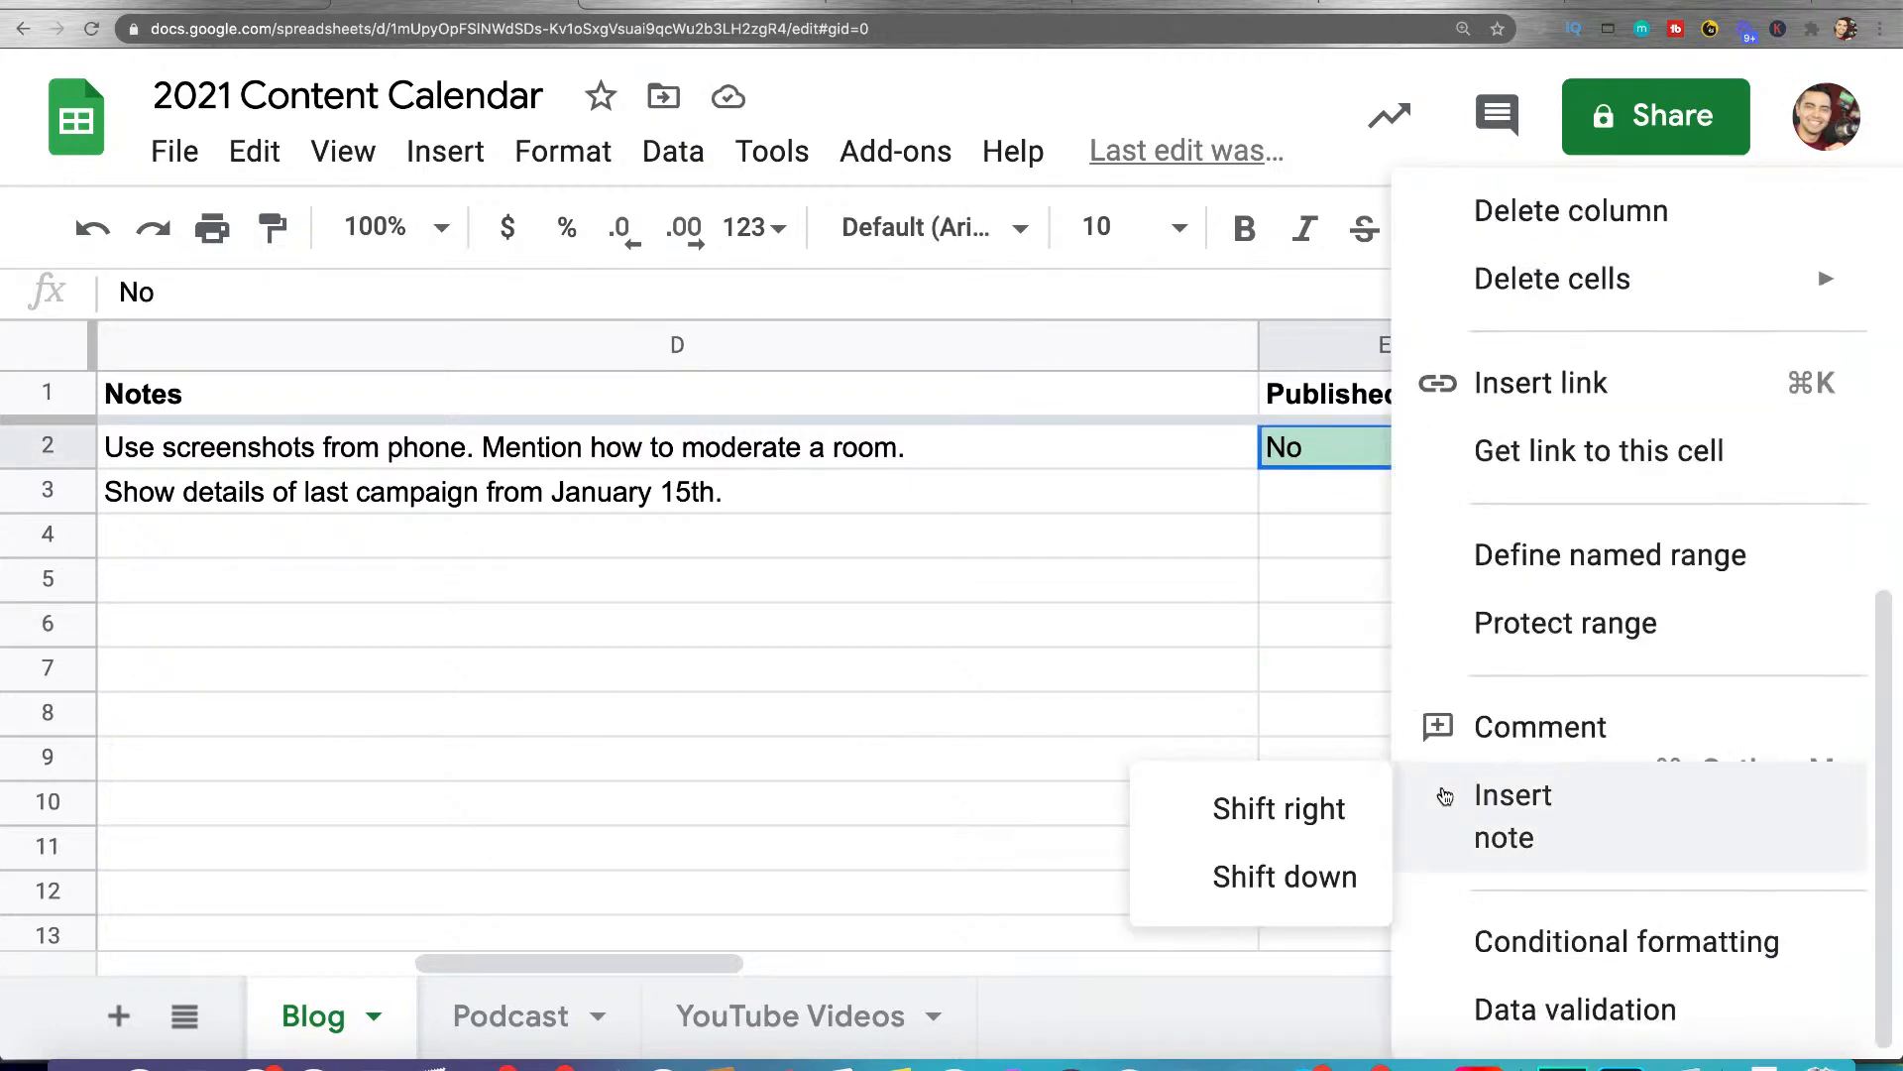
pyautogui.click(1513, 951)
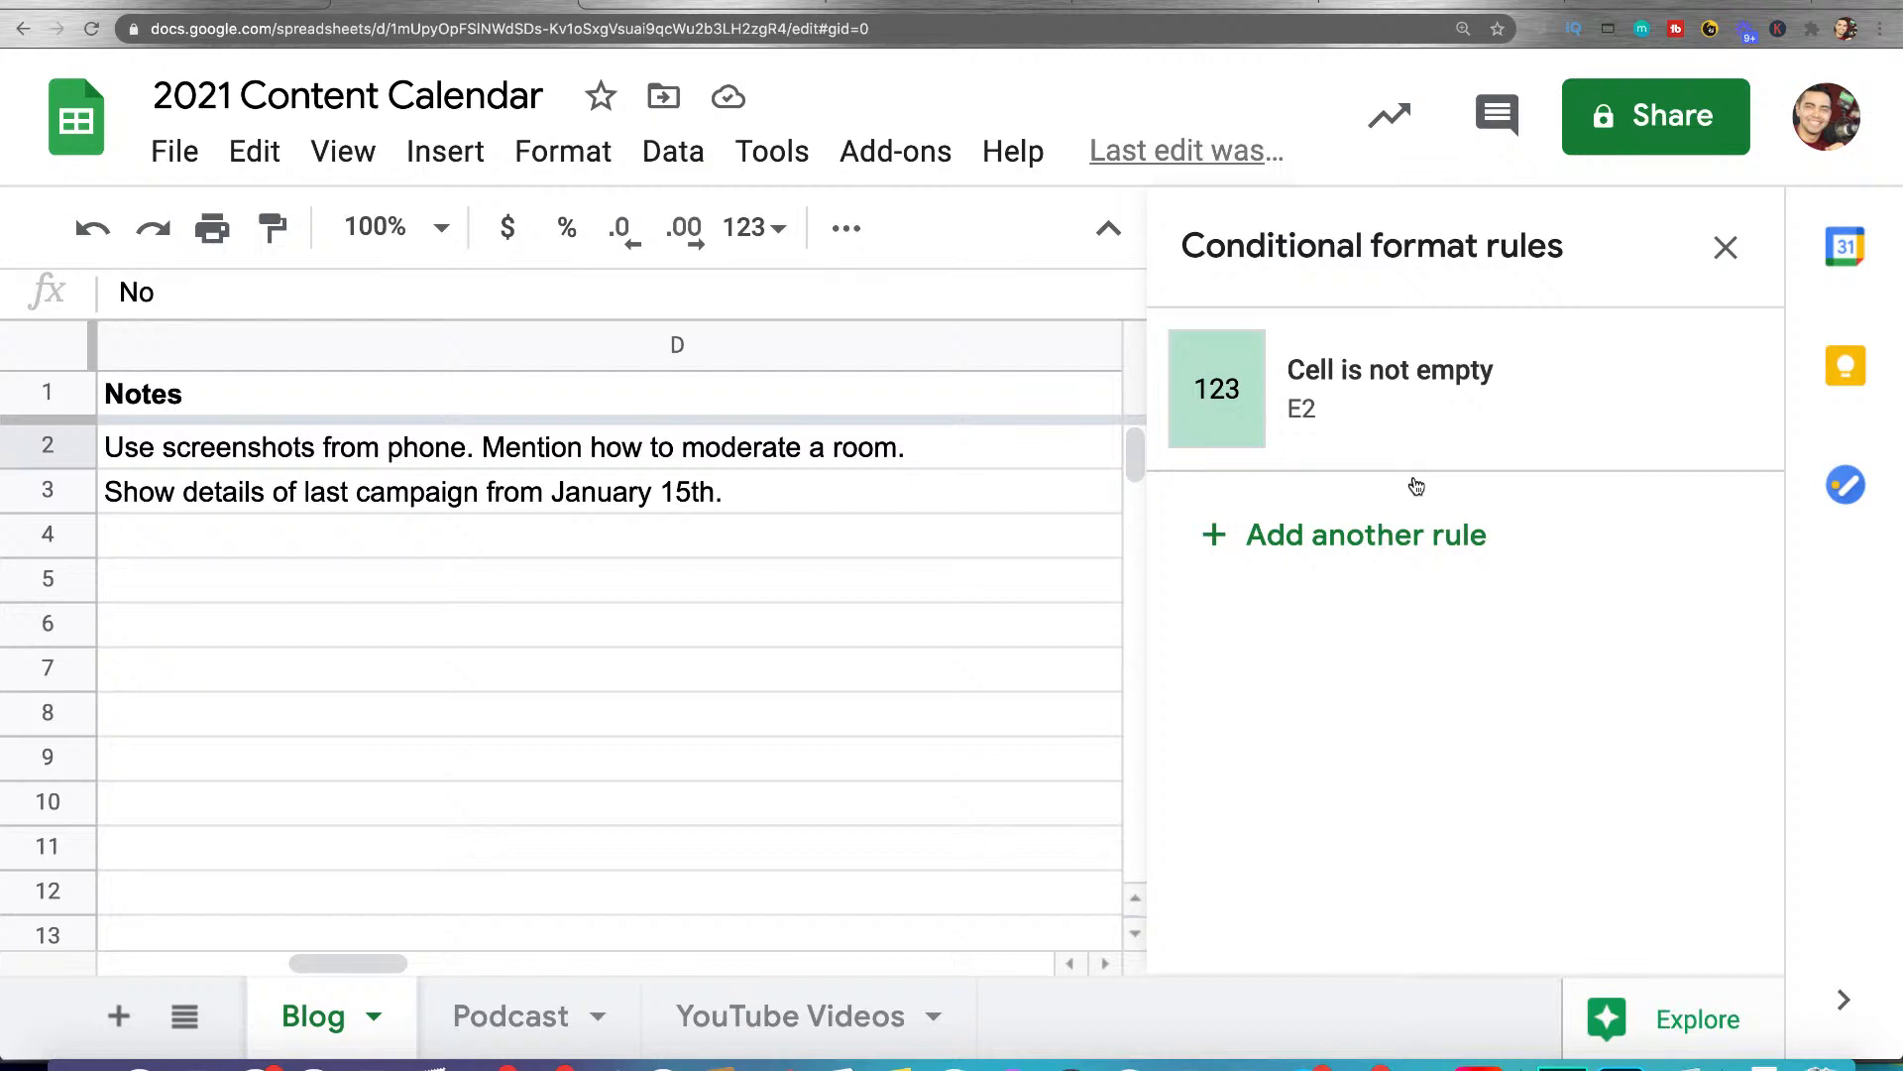
pyautogui.click(1402, 536)
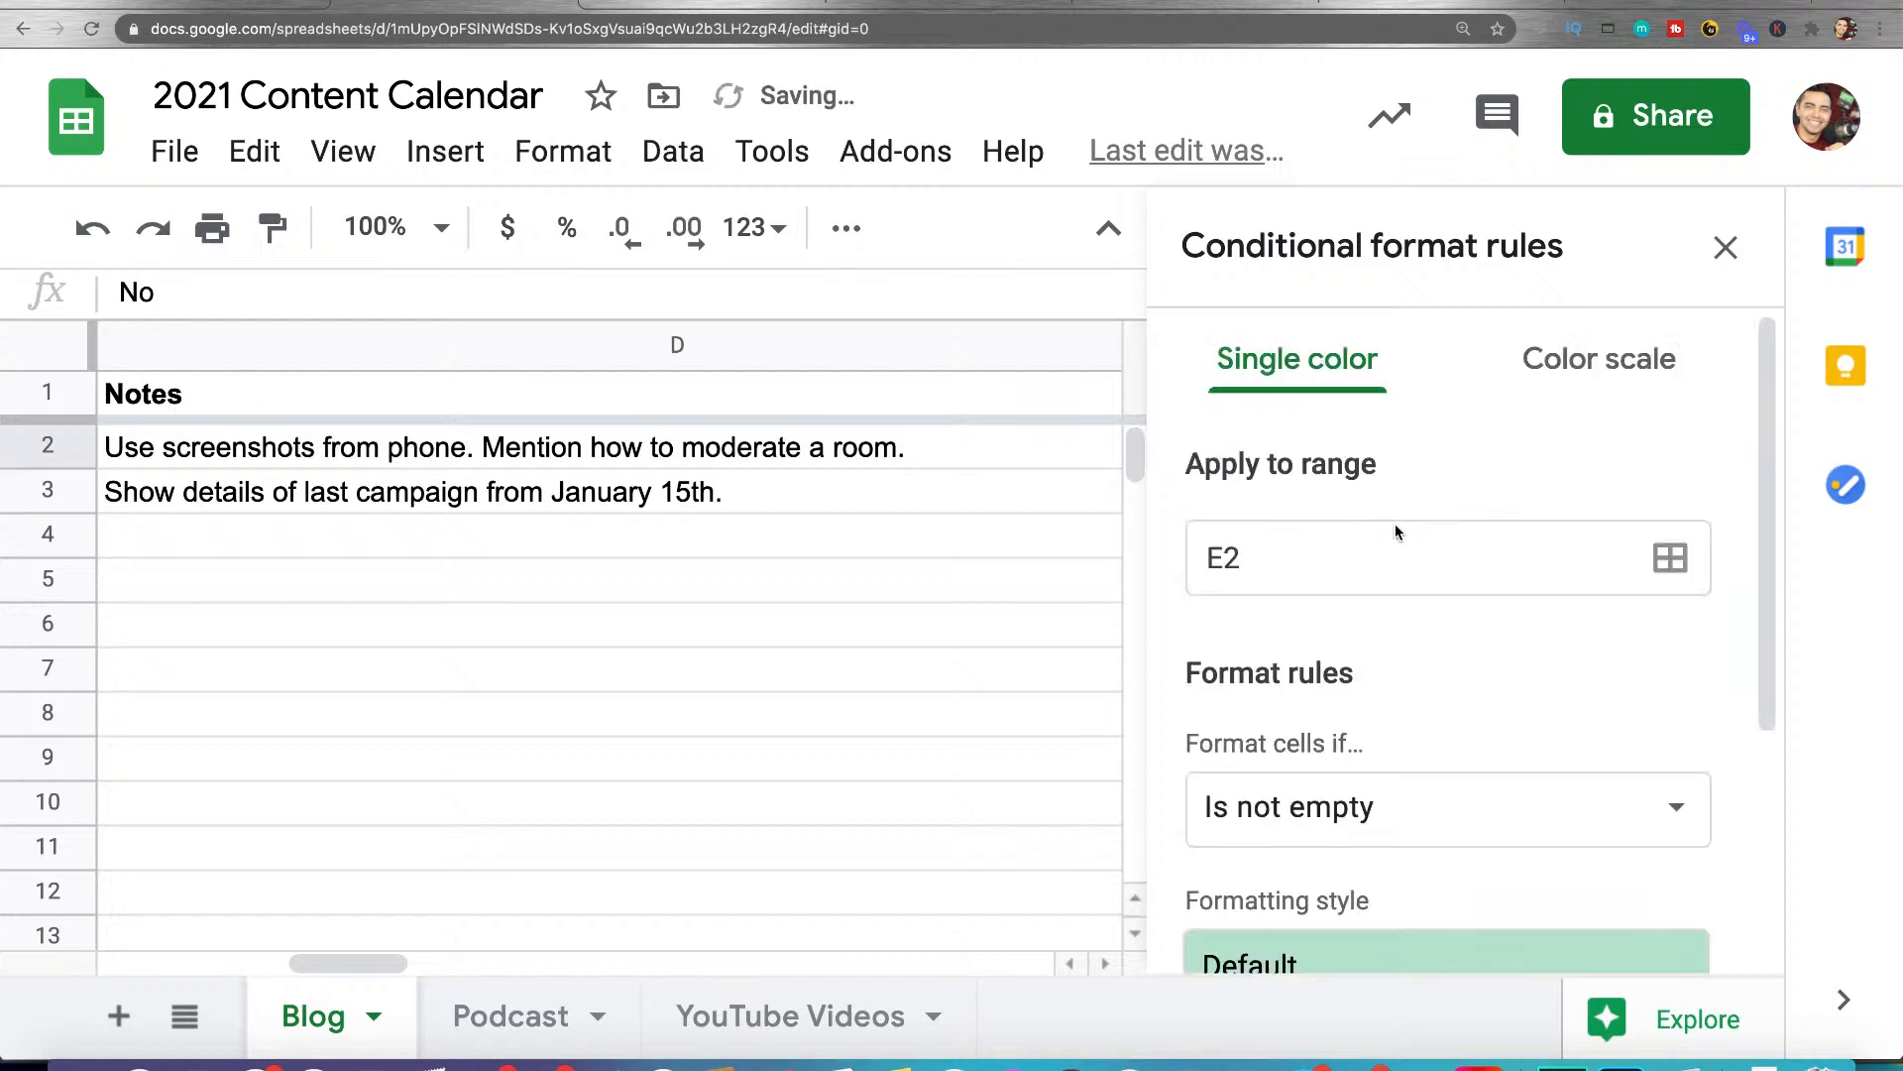
pyautogui.scroll(-4, 1394, 532)
pyautogui.click(1388, 448)
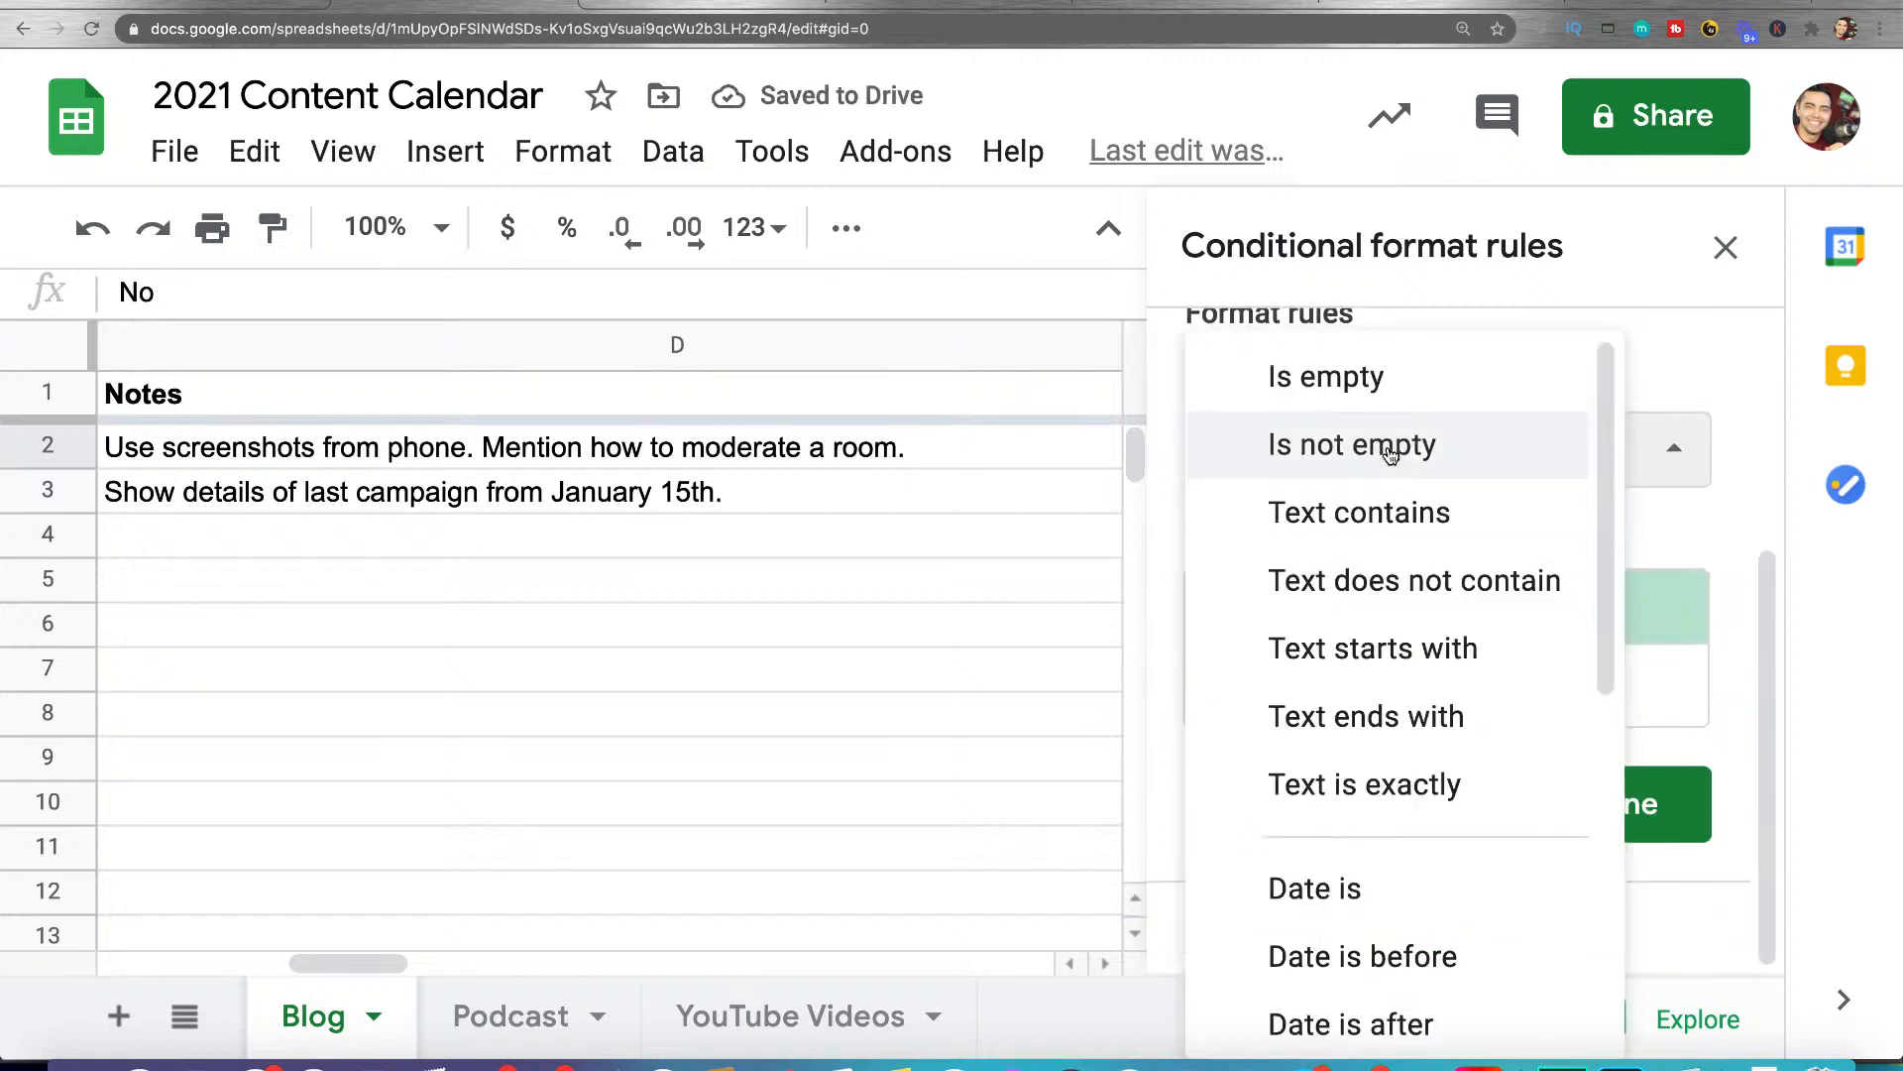
pyautogui.click(1360, 512)
pyautogui.click(1346, 540)
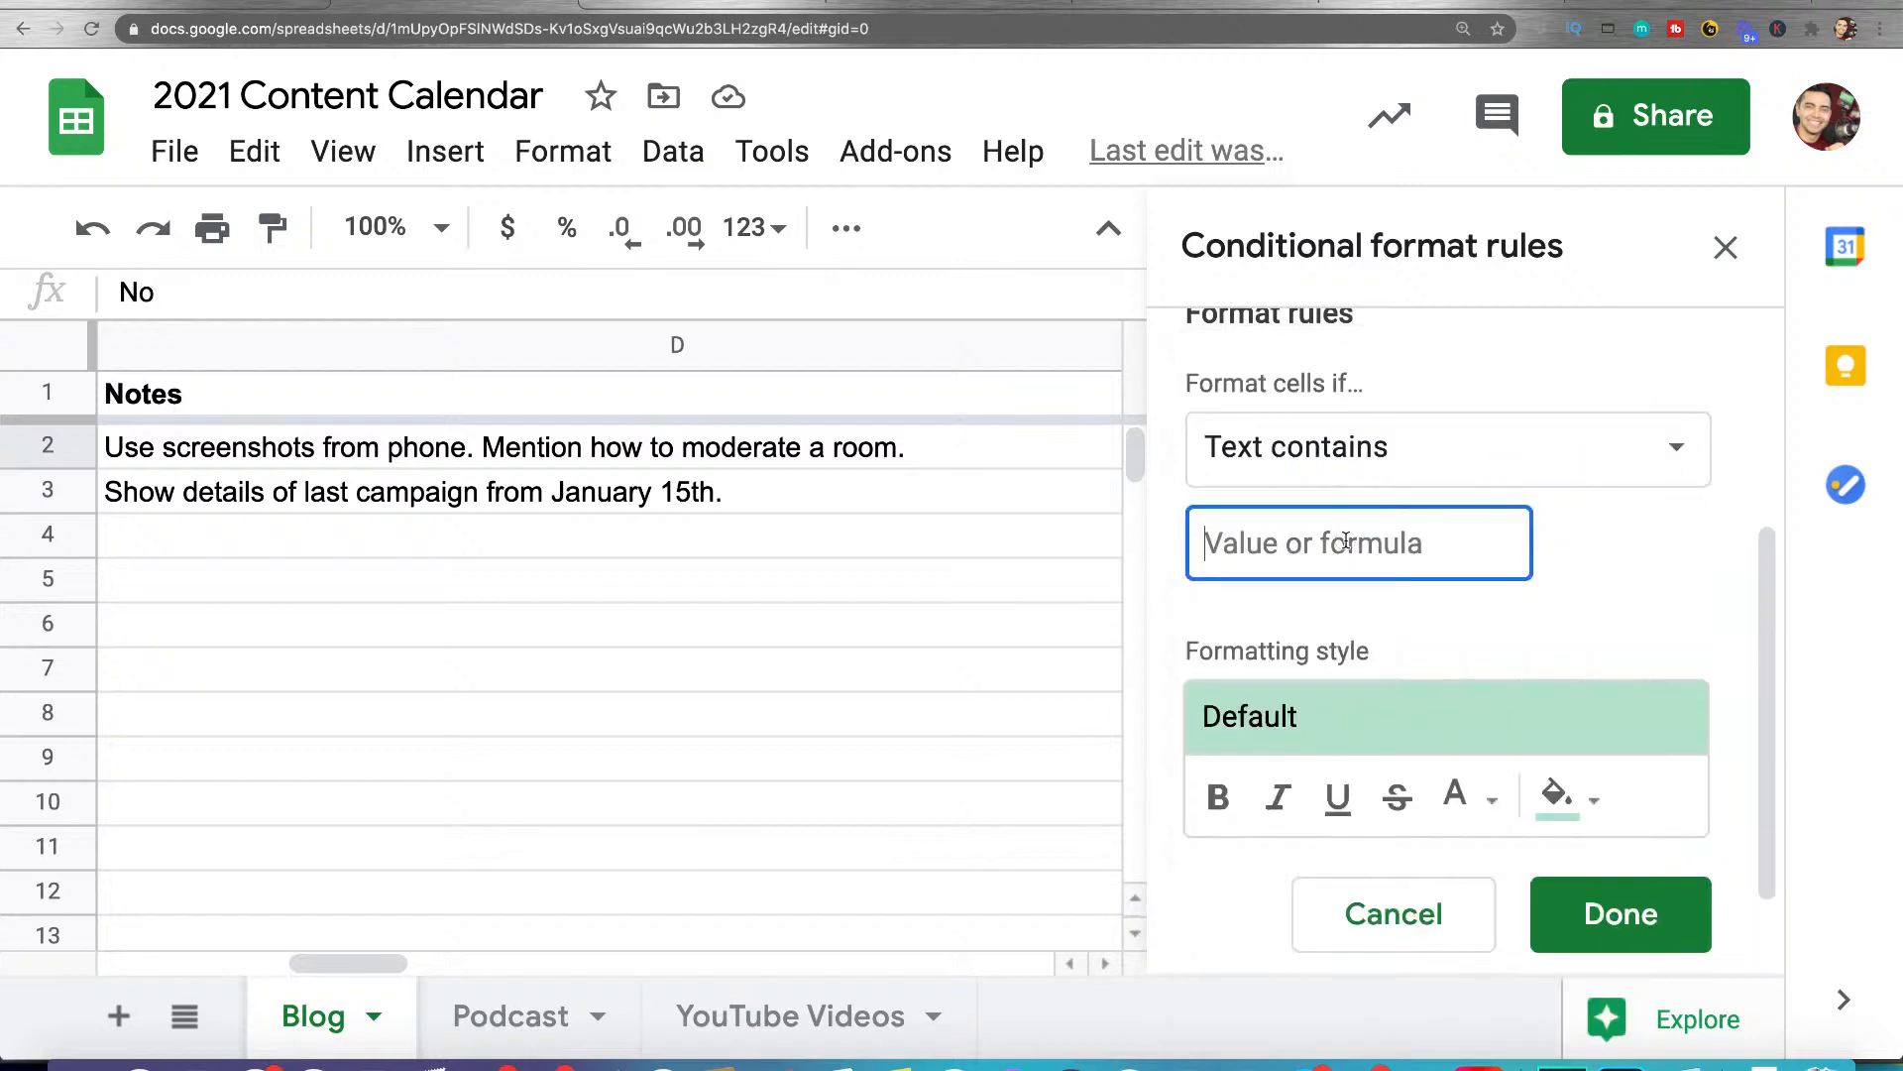
pyautogui.write('No')
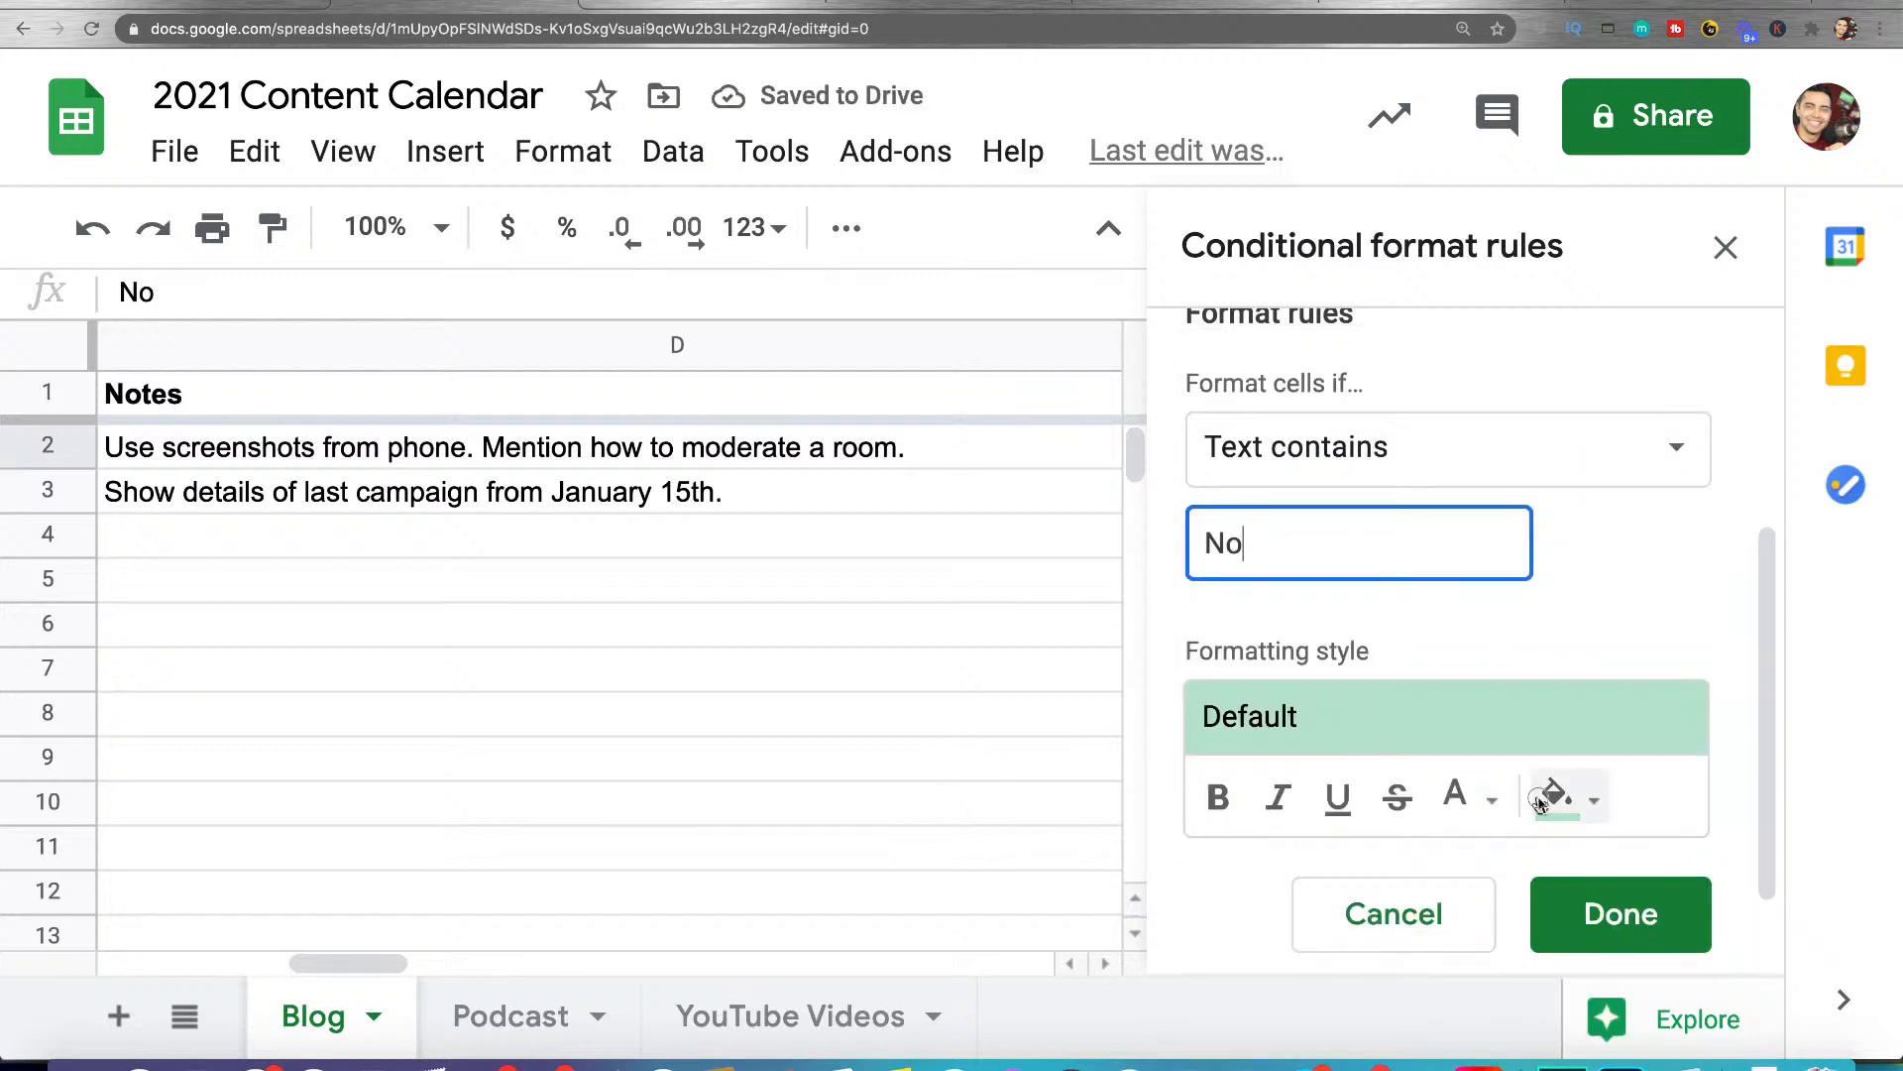
# Give the "No" rule a red text color, save it and close the conditional format rules
pyautogui.click(1541, 798)
pyautogui.click(1472, 798)
pyautogui.click(1091, 995)
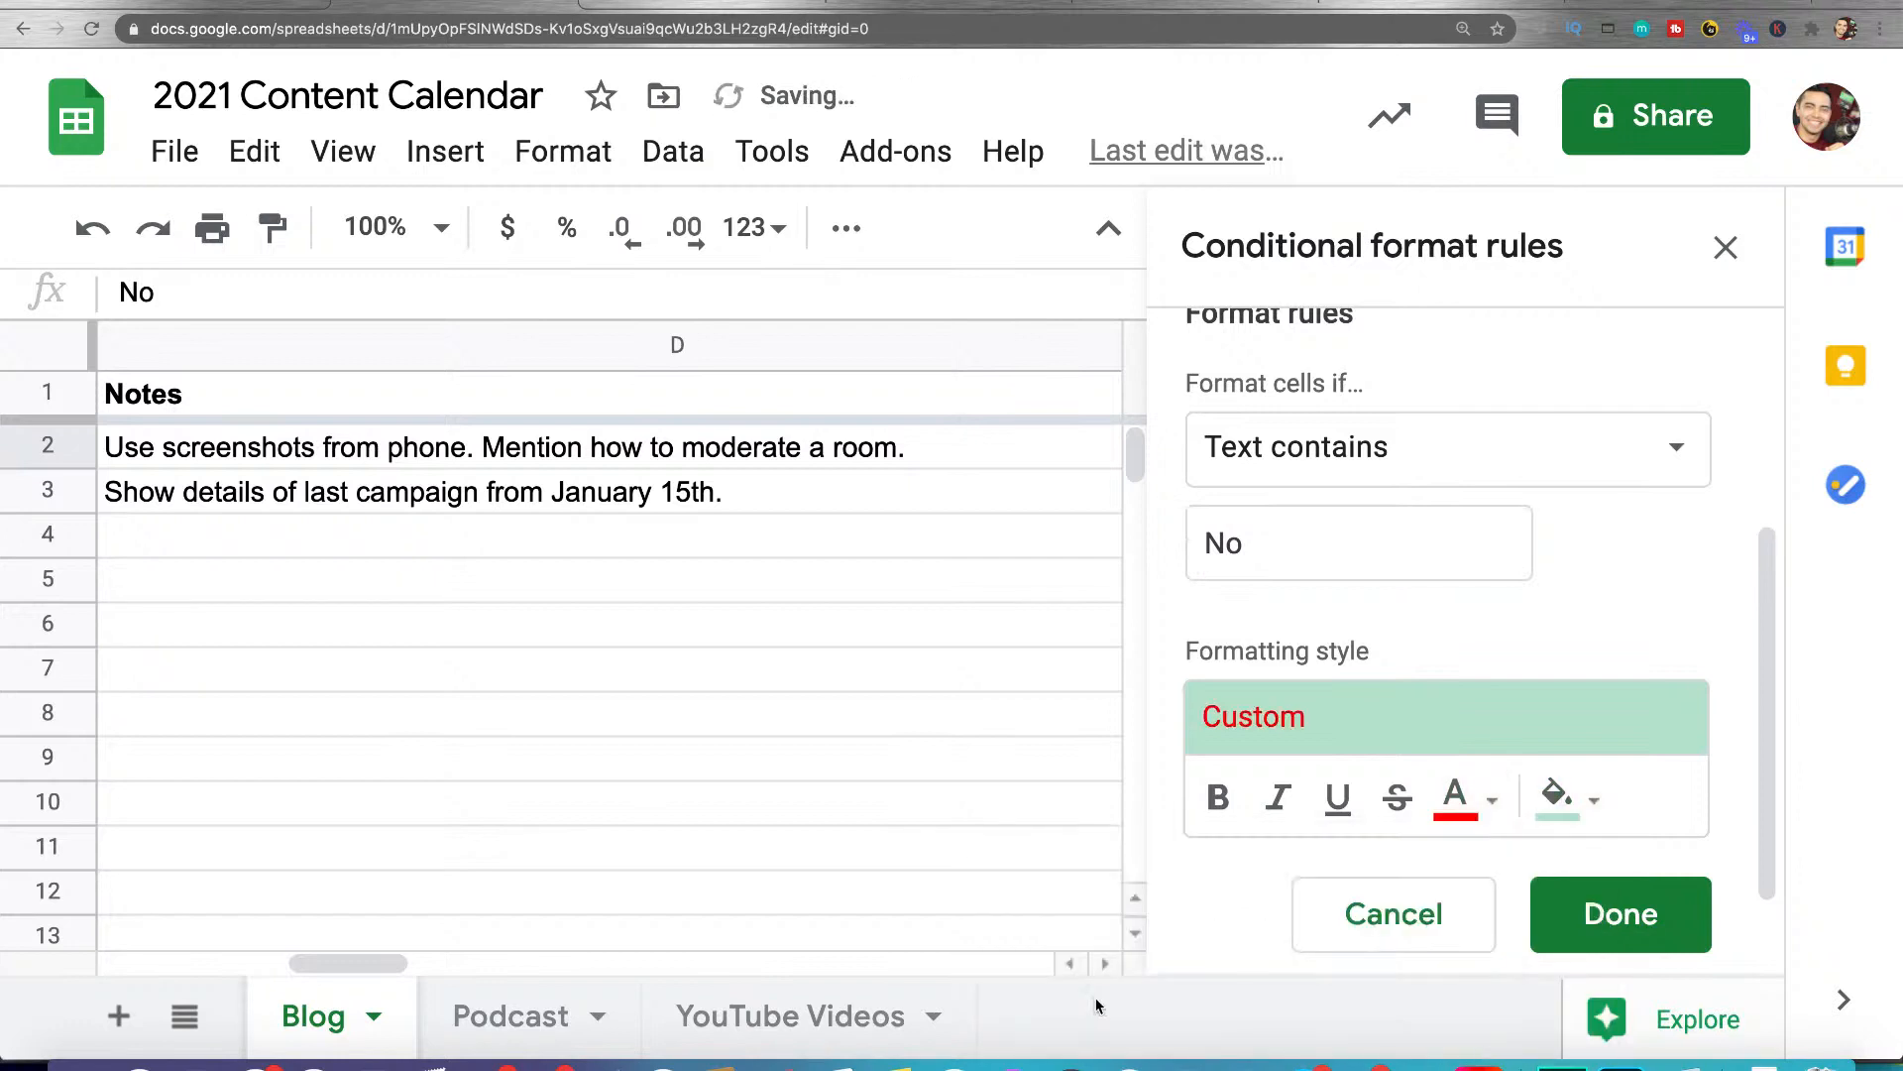
pyautogui.click(1632, 924)
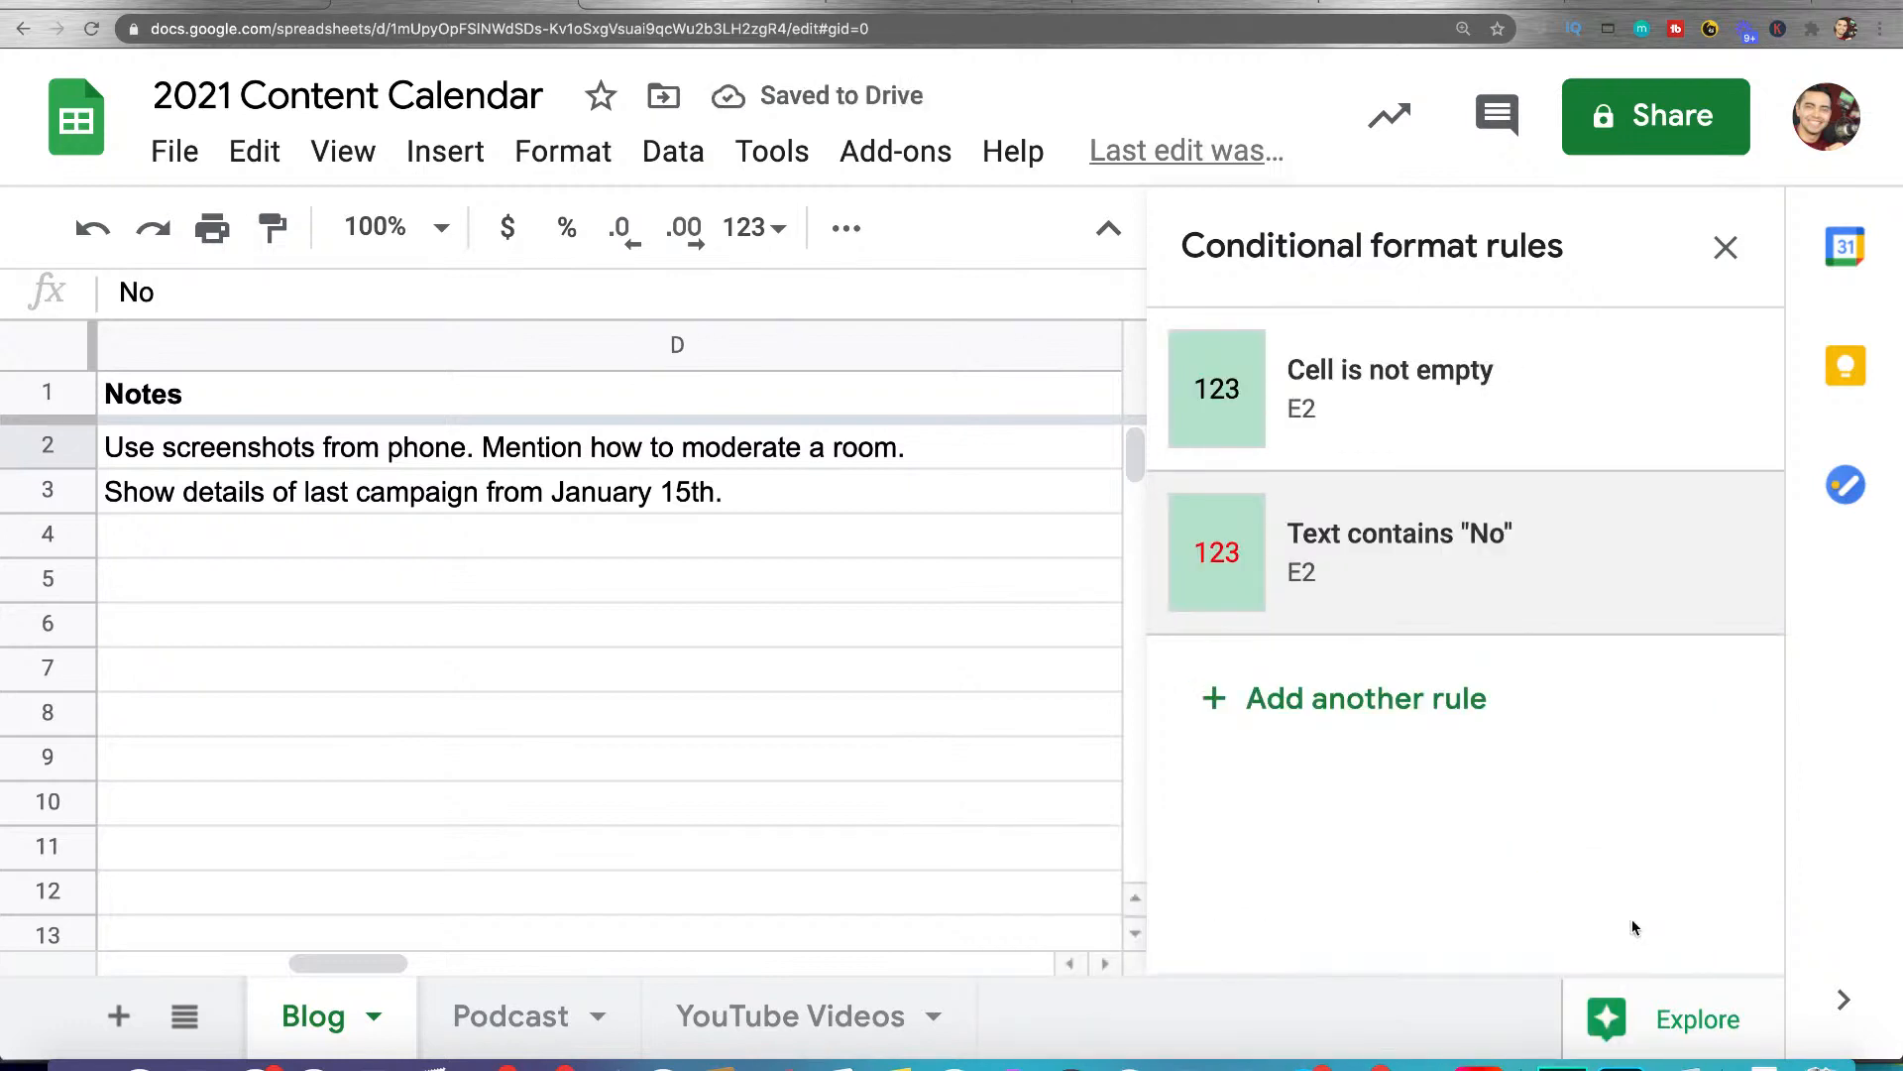
pyautogui.click(1726, 248)
# Test the new rule by switching E2 to Yes and back to No
pyautogui.click(1489, 446)
pyautogui.click(1434, 496)
pyautogui.click(1489, 446)
pyautogui.click(1383, 553)
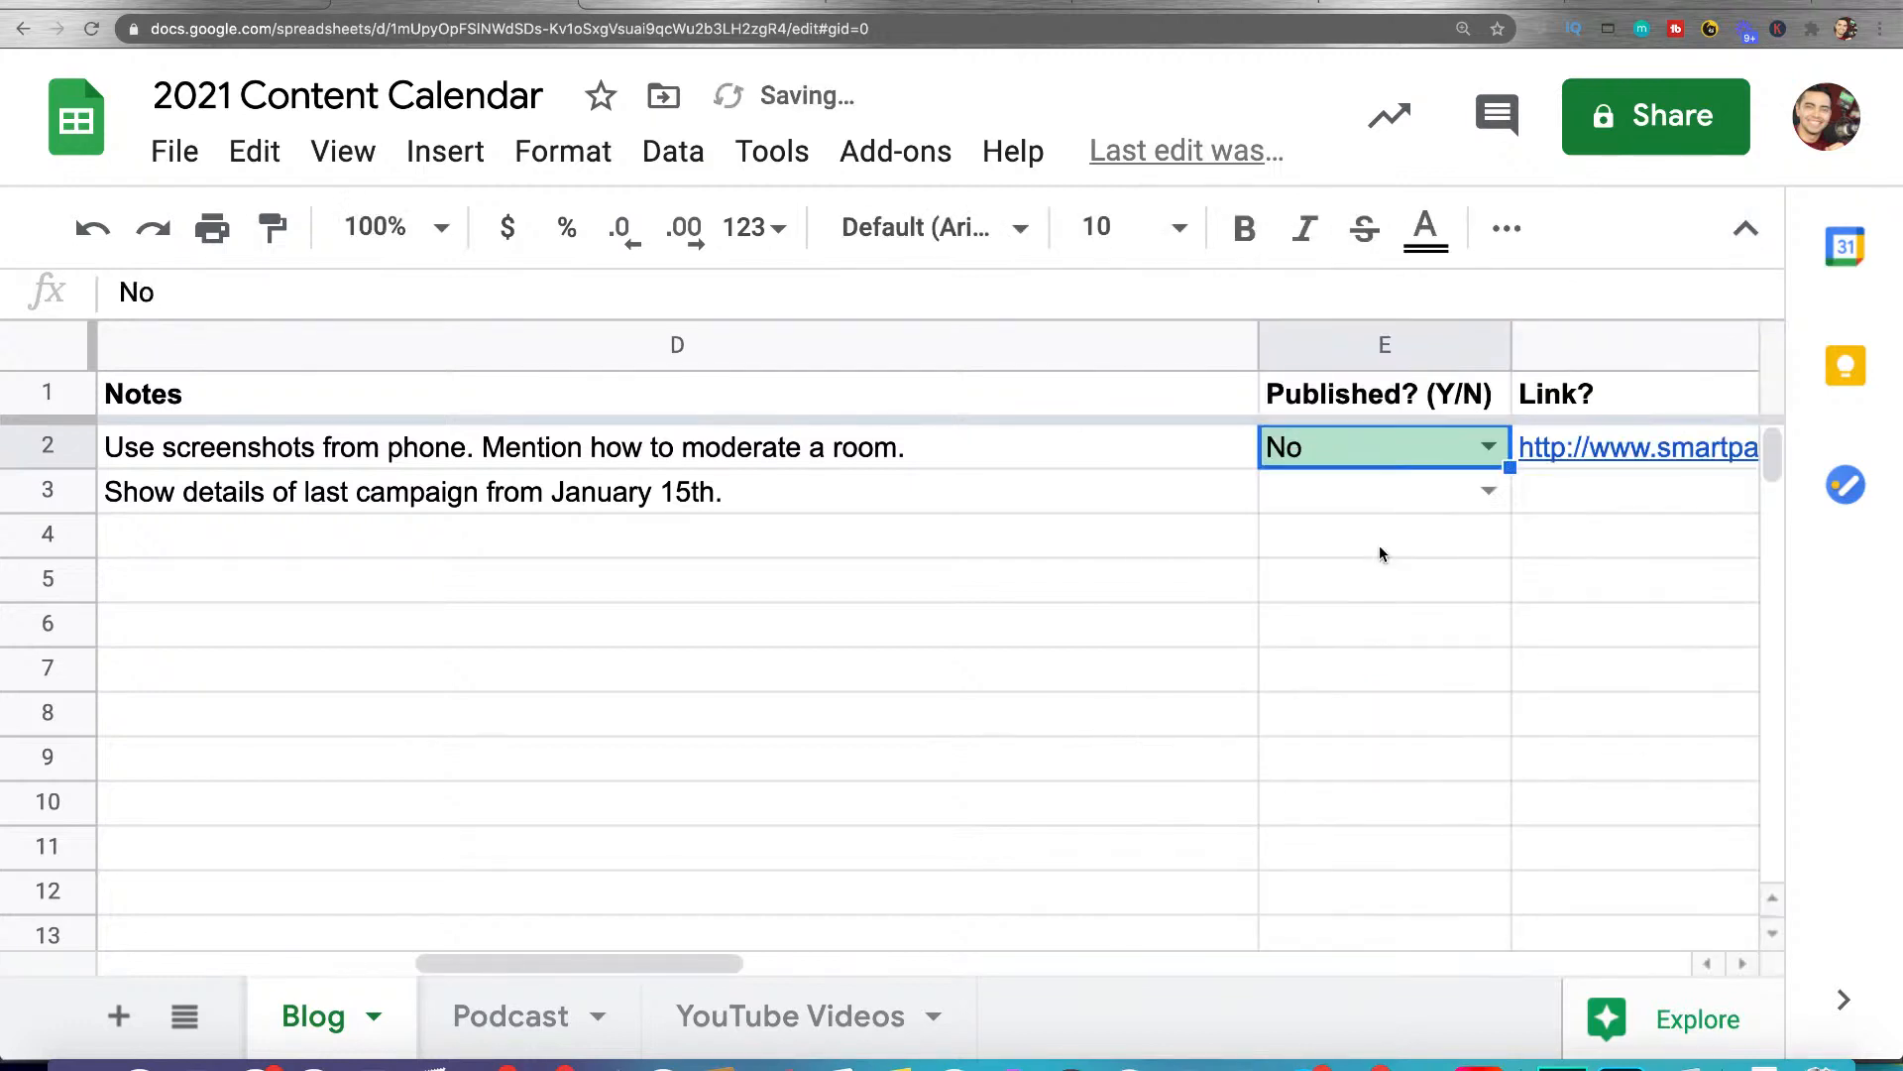
# Reopen the conditional formatting rules of cell E2 and delete the "Cell is not empty" rule
pyautogui.rightClick(1424, 466)
pyautogui.scroll(-1, 1333, 582)
pyautogui.press('super+minus')
pyautogui.press('super+minus')
pyautogui.press('super+minus')
pyautogui.click(853, 499)
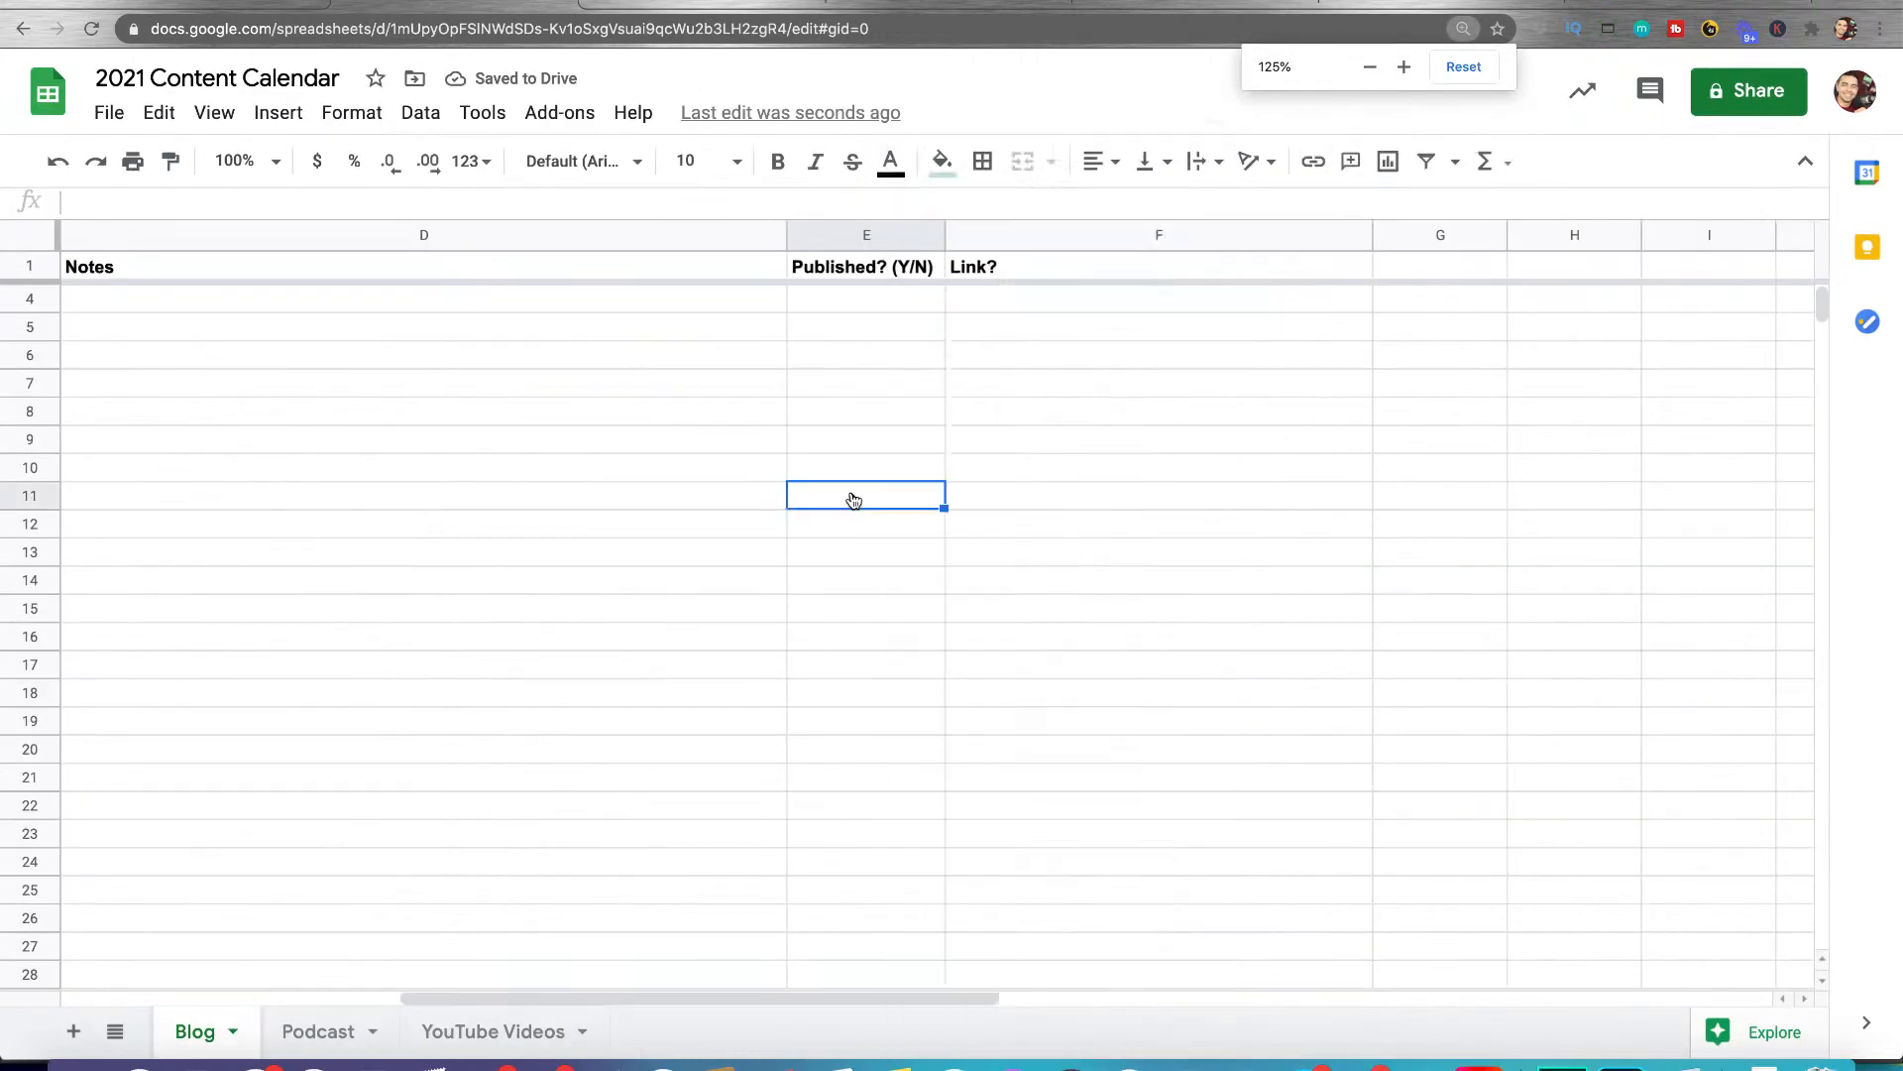
pyautogui.scroll(1, 850, 476)
pyautogui.rightClick(882, 305)
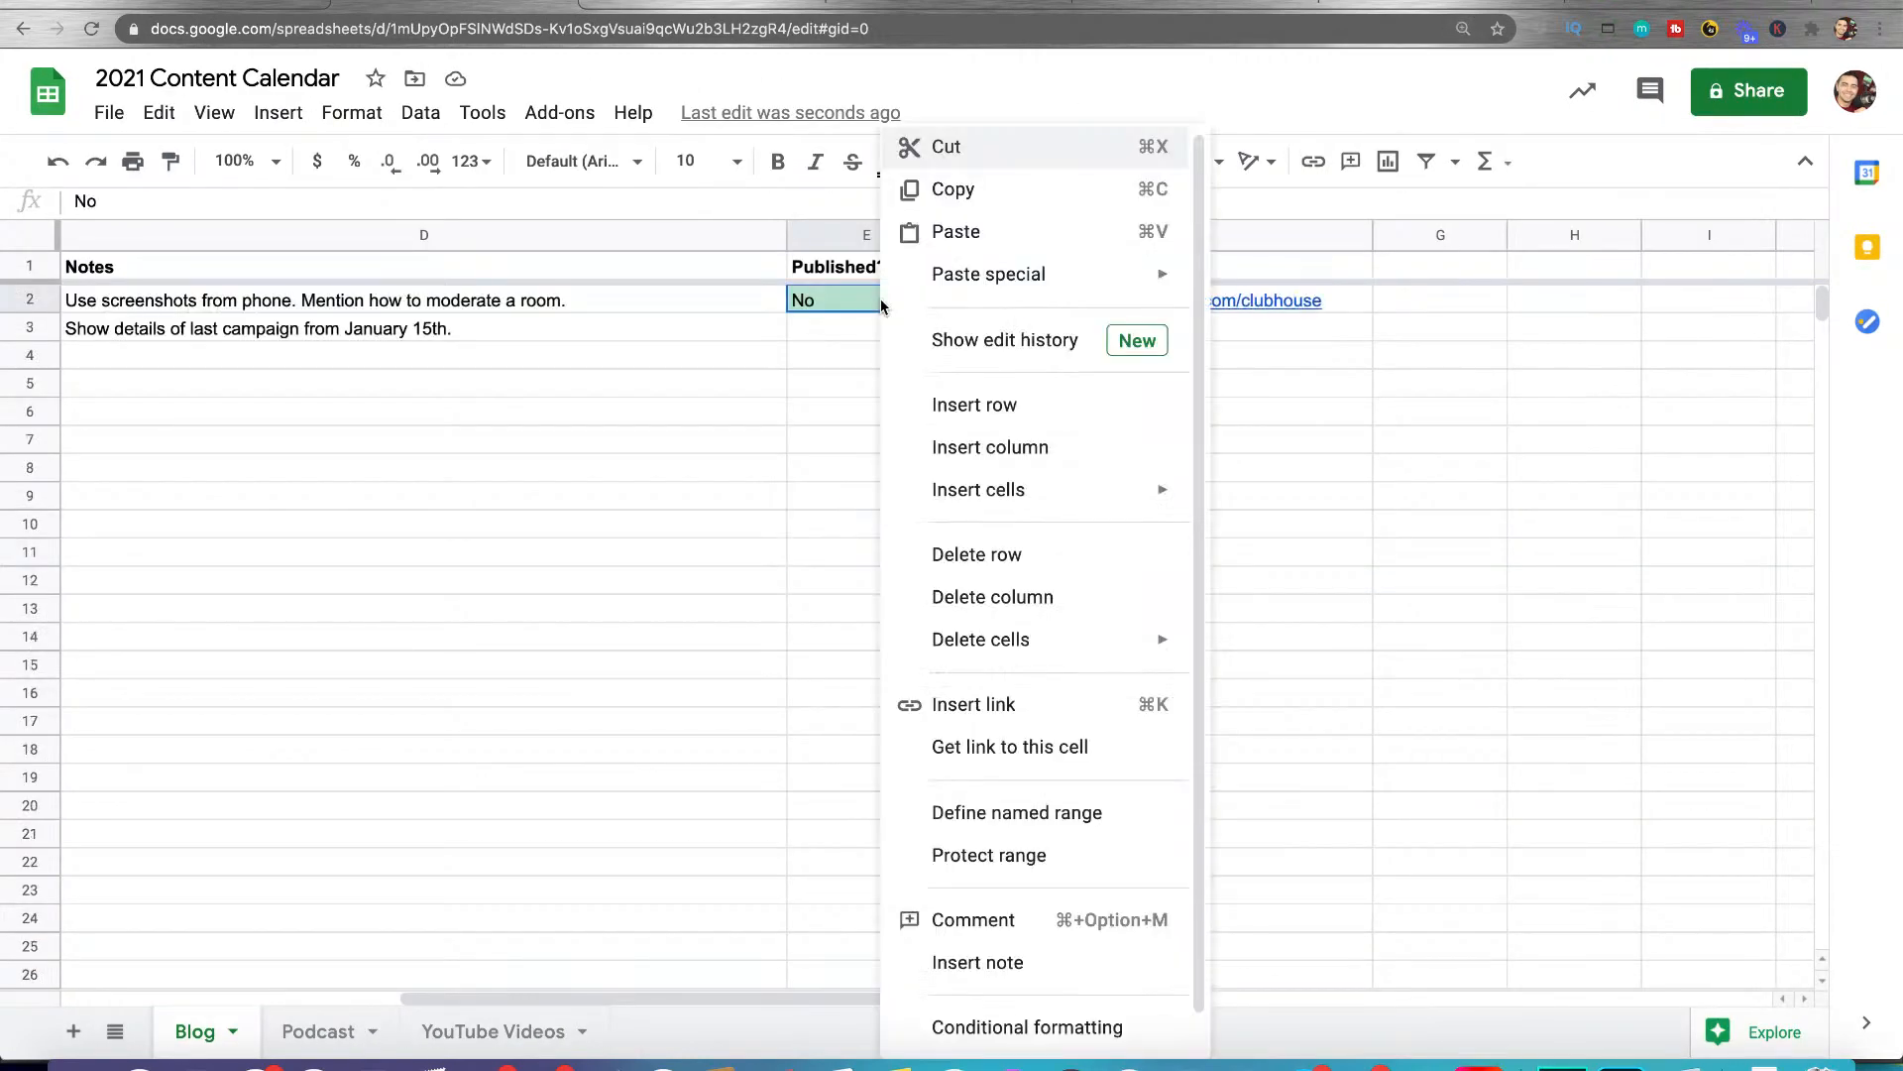
pyautogui.click(1027, 1026)
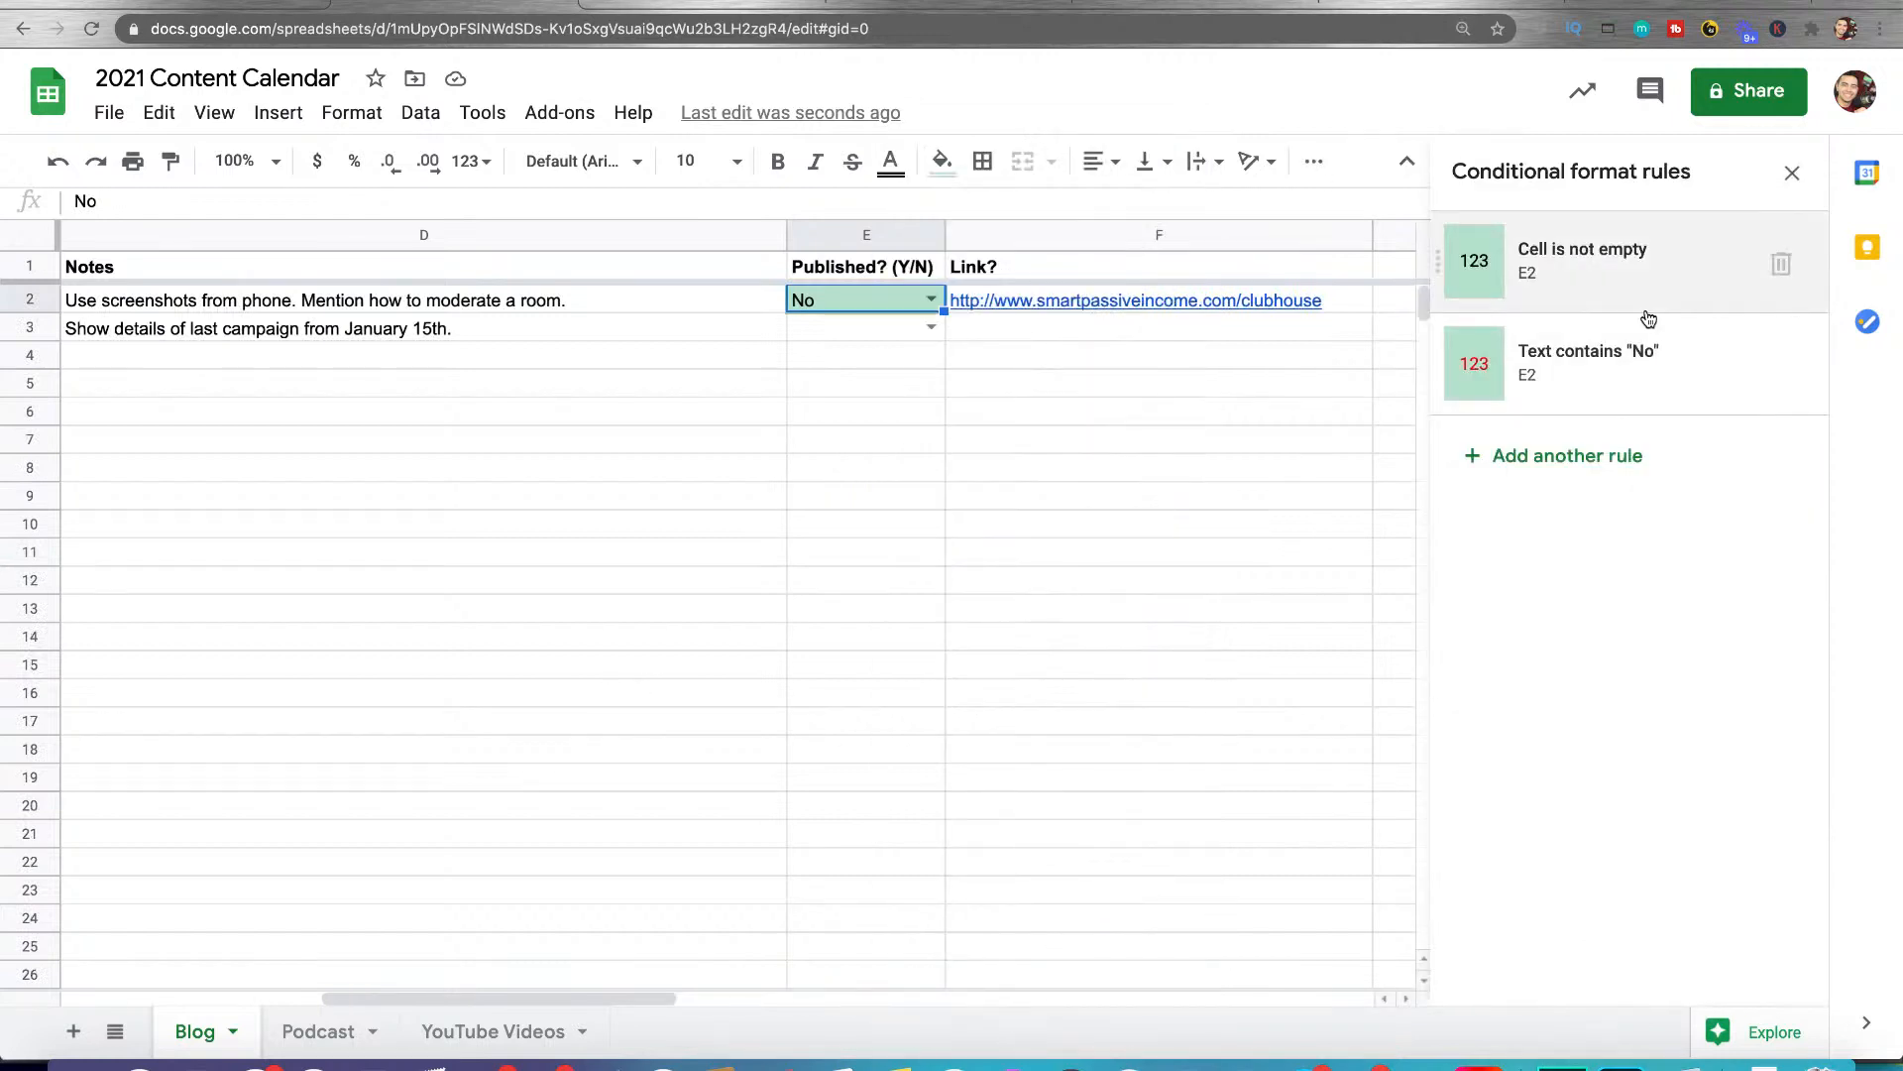
pyautogui.click(1779, 265)
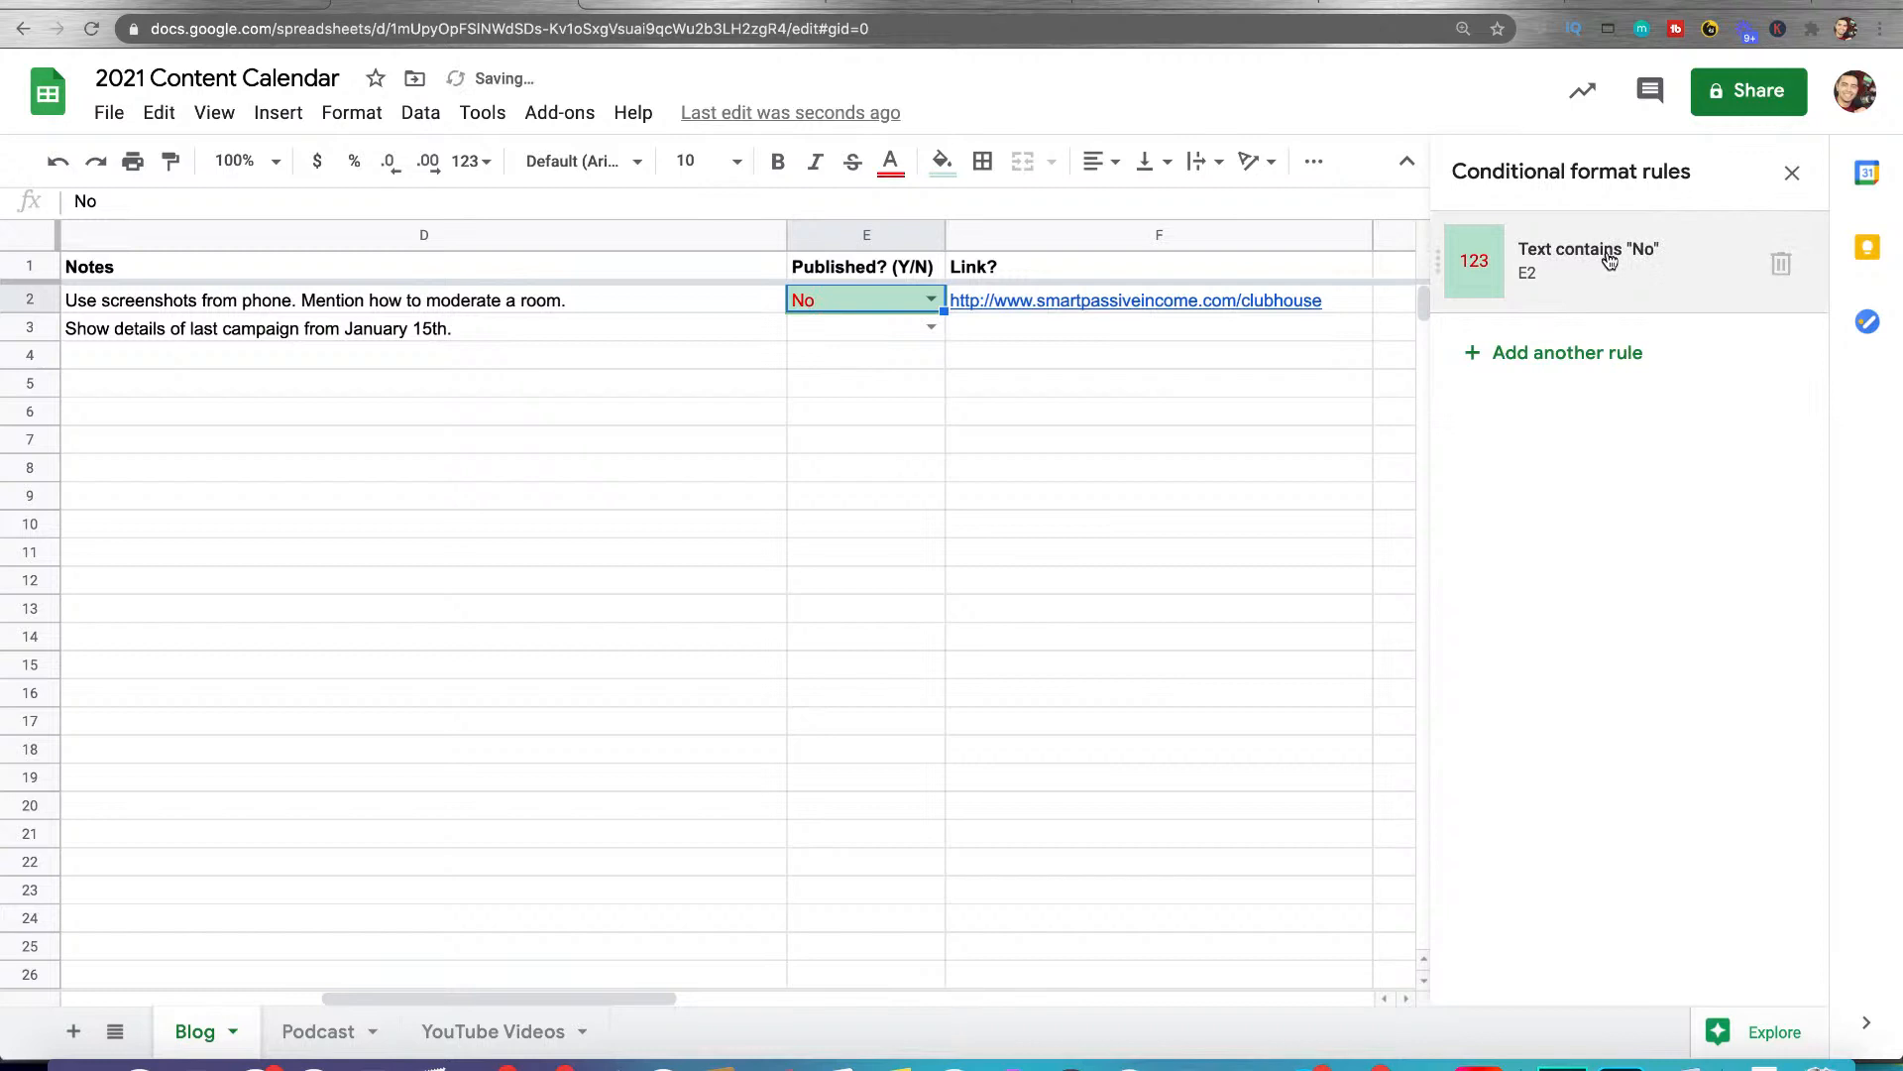
# Edit the "No" rule of cell E2 to use black text on a red fill and save it
pyautogui.click(1609, 260)
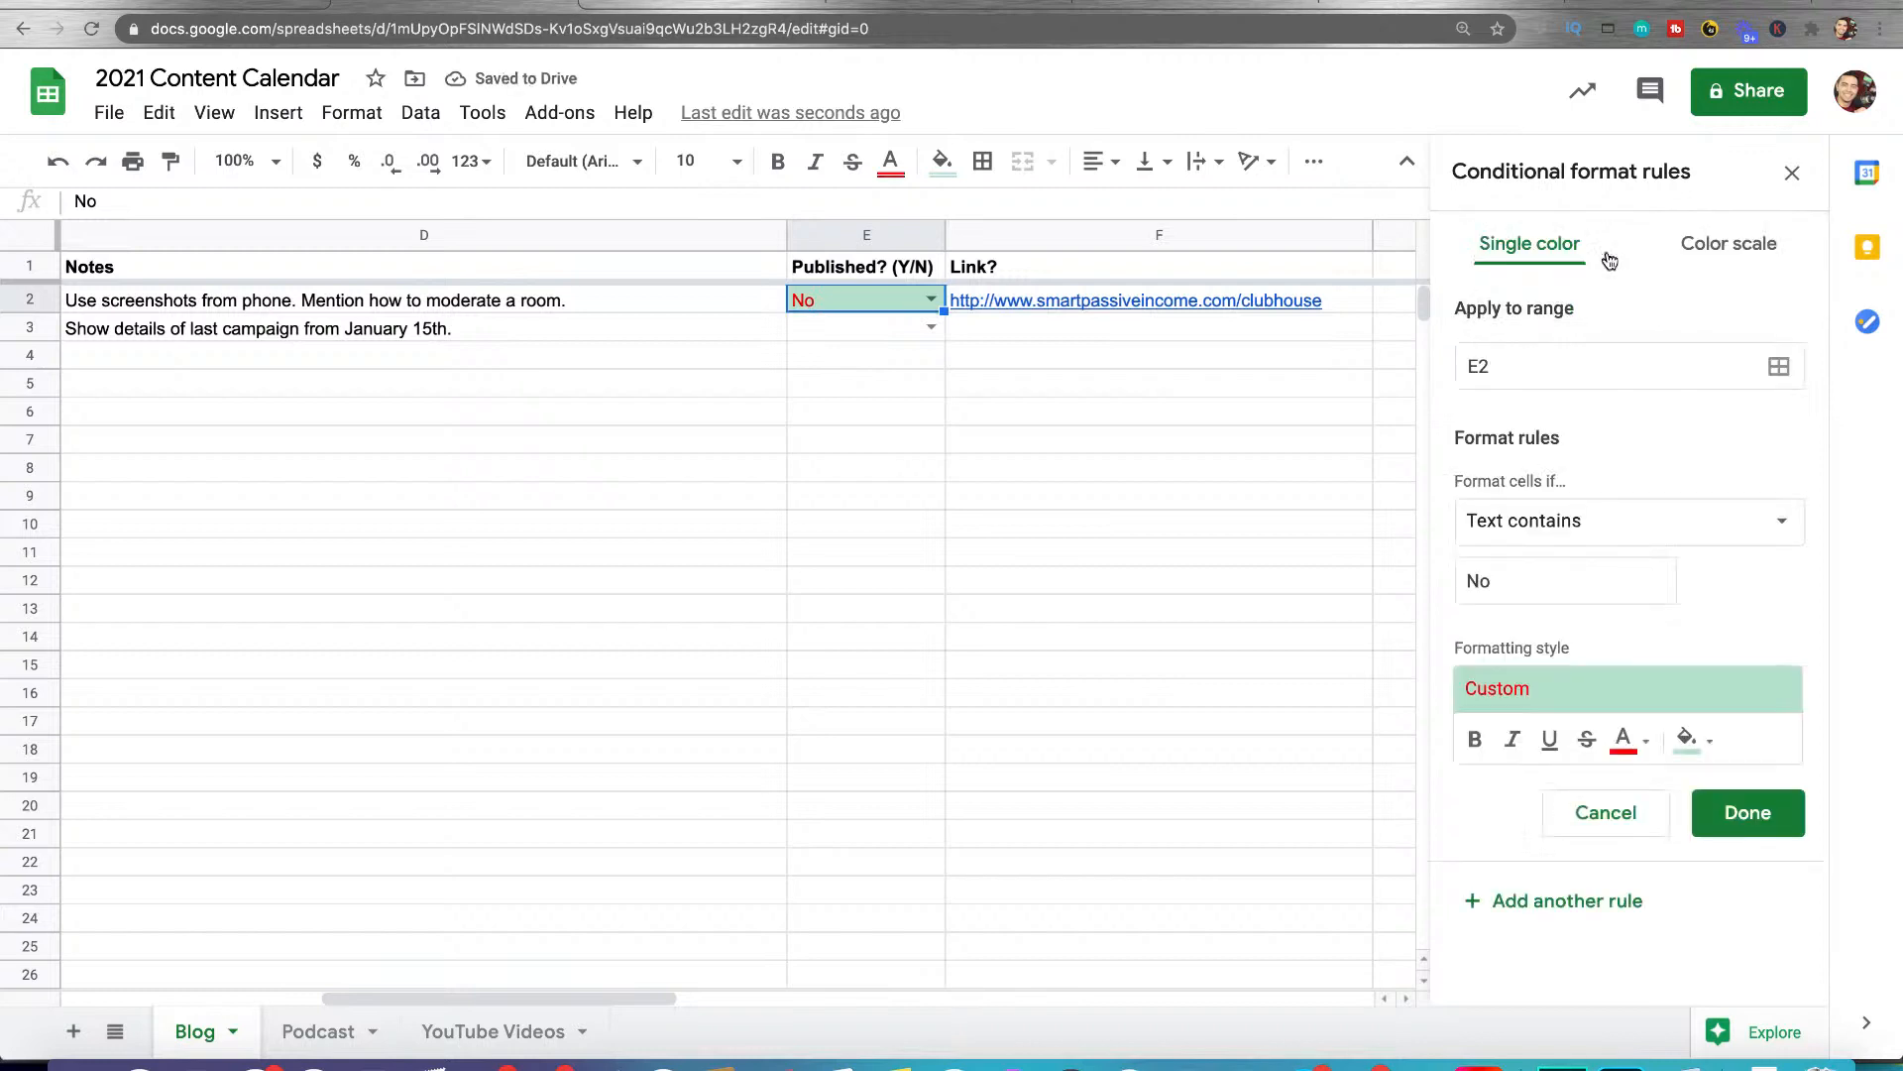
pyautogui.click(1645, 741)
pyautogui.click(1359, 332)
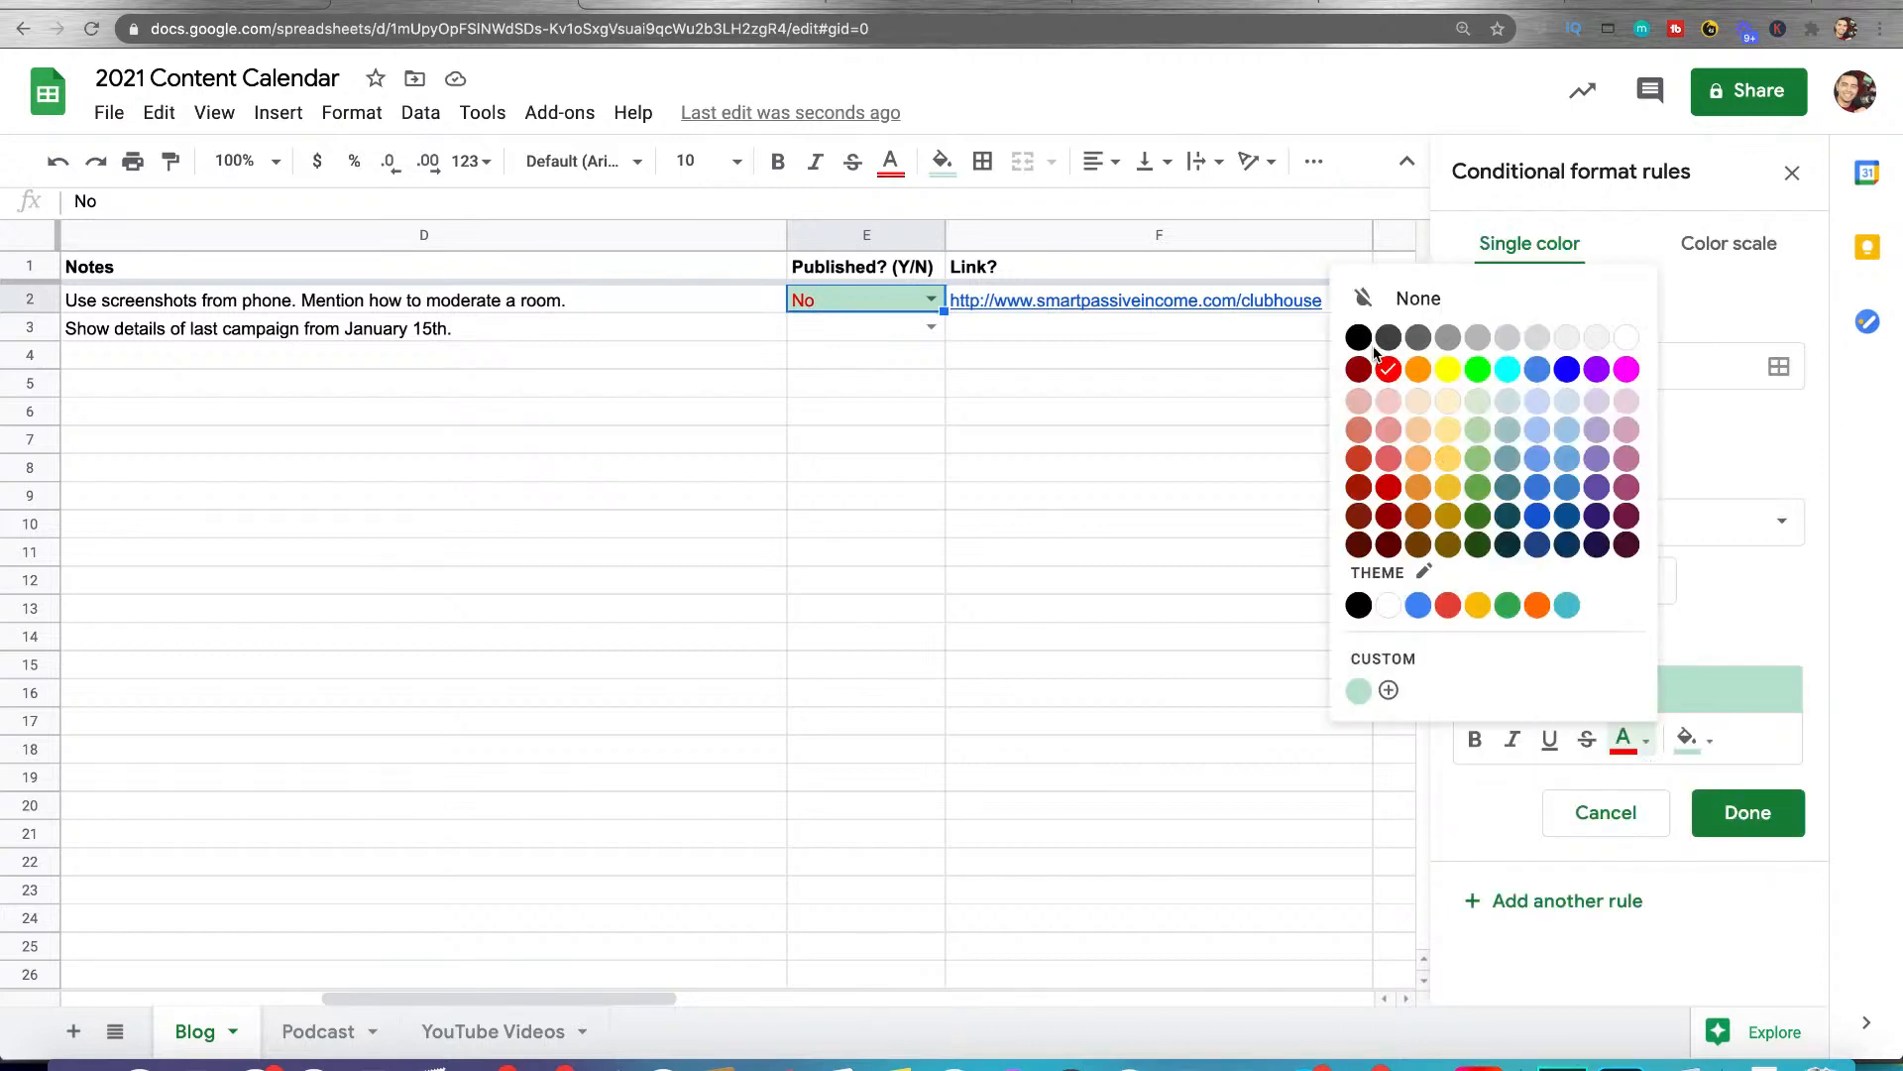
pyautogui.click(1693, 740)
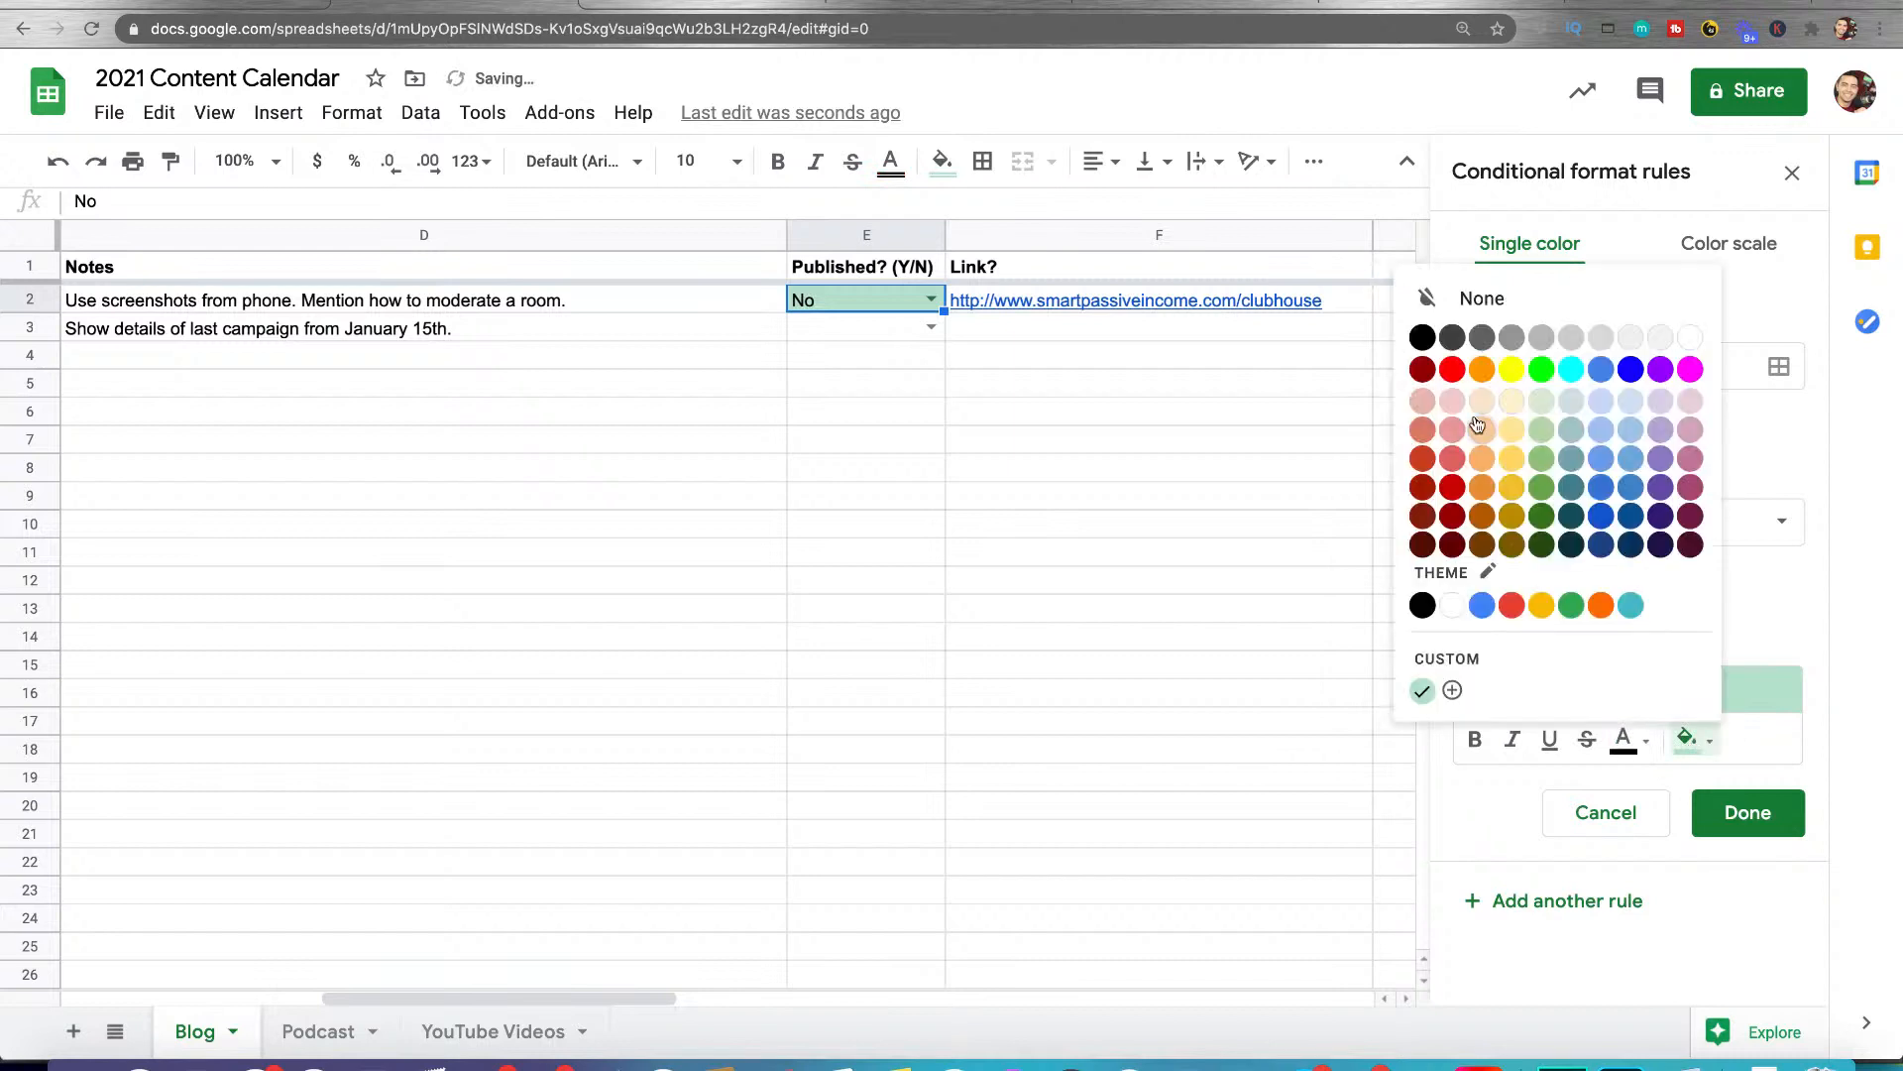
pyautogui.click(1452, 370)
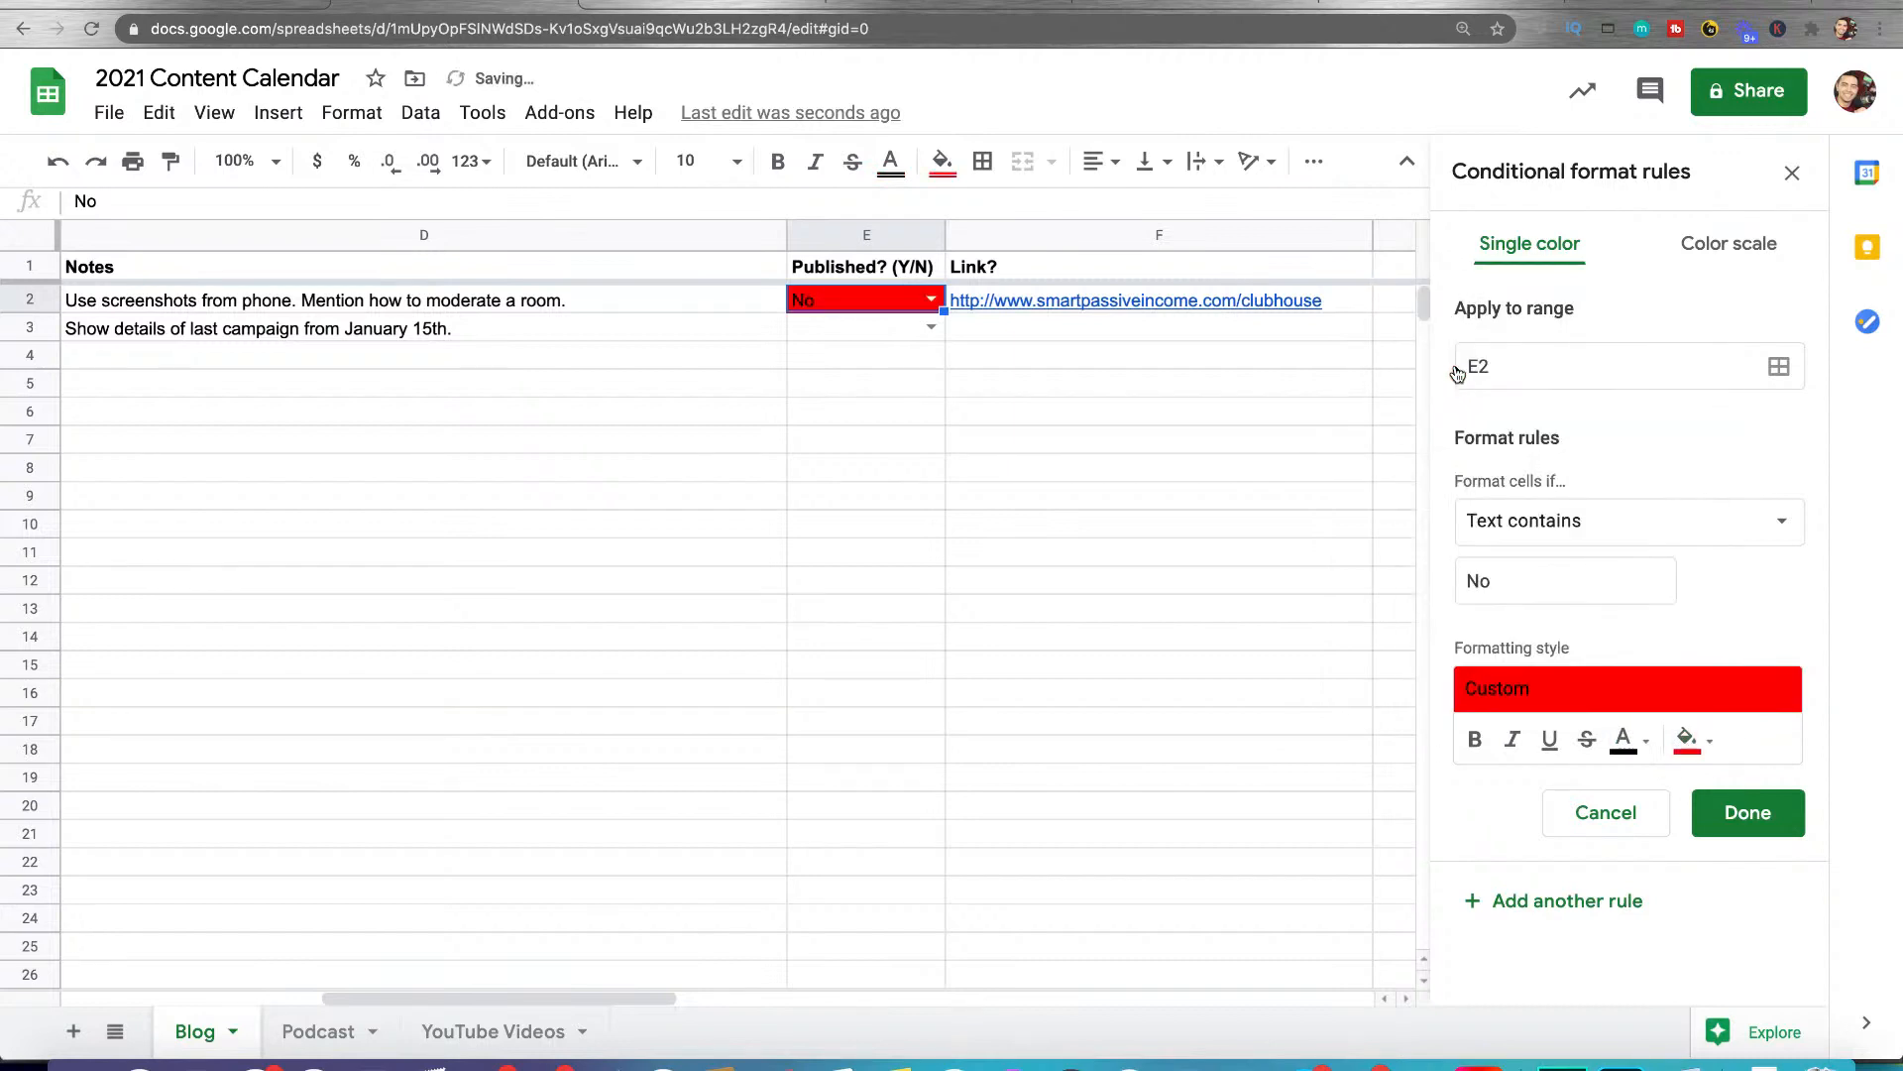
pyautogui.click(1745, 811)
# Add a conditional formatting rule to E2 that fills the cell bright green when its text contains "Yes"
pyautogui.click(1596, 366)
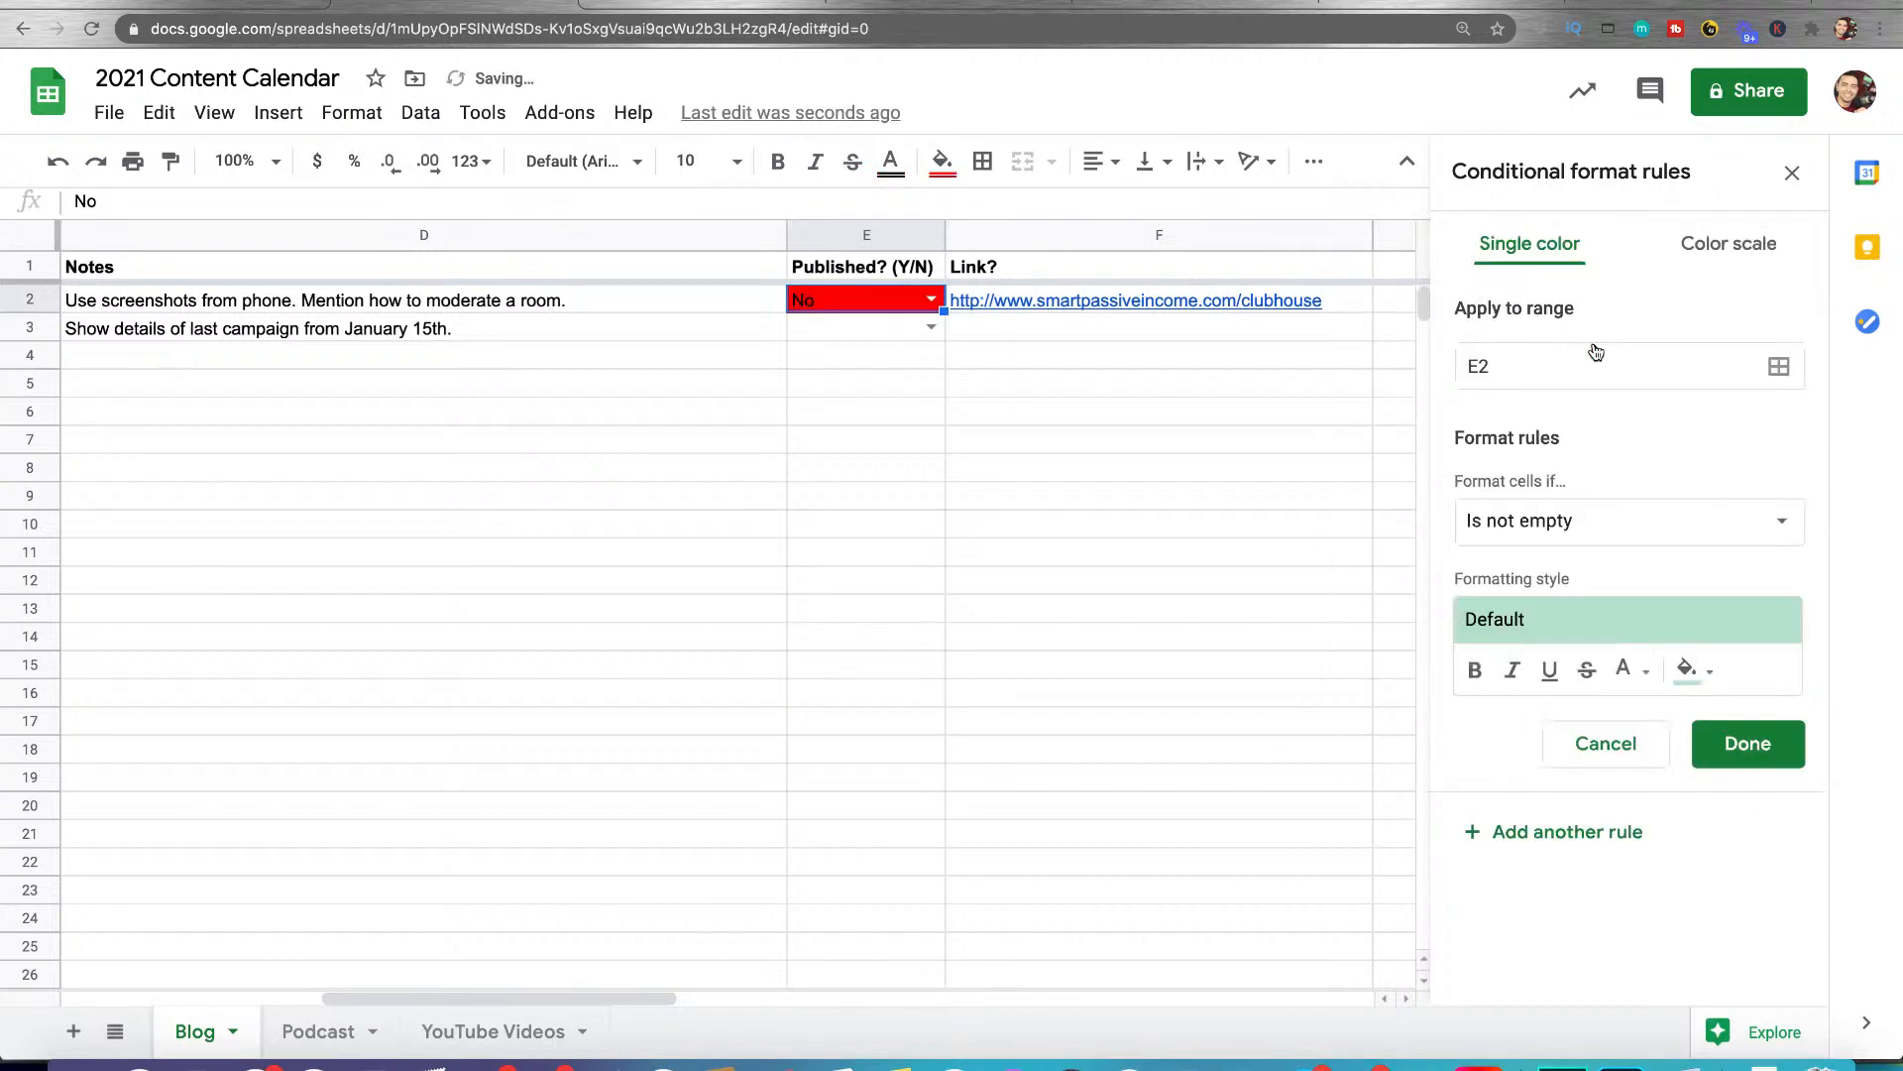
pyautogui.click(1552, 523)
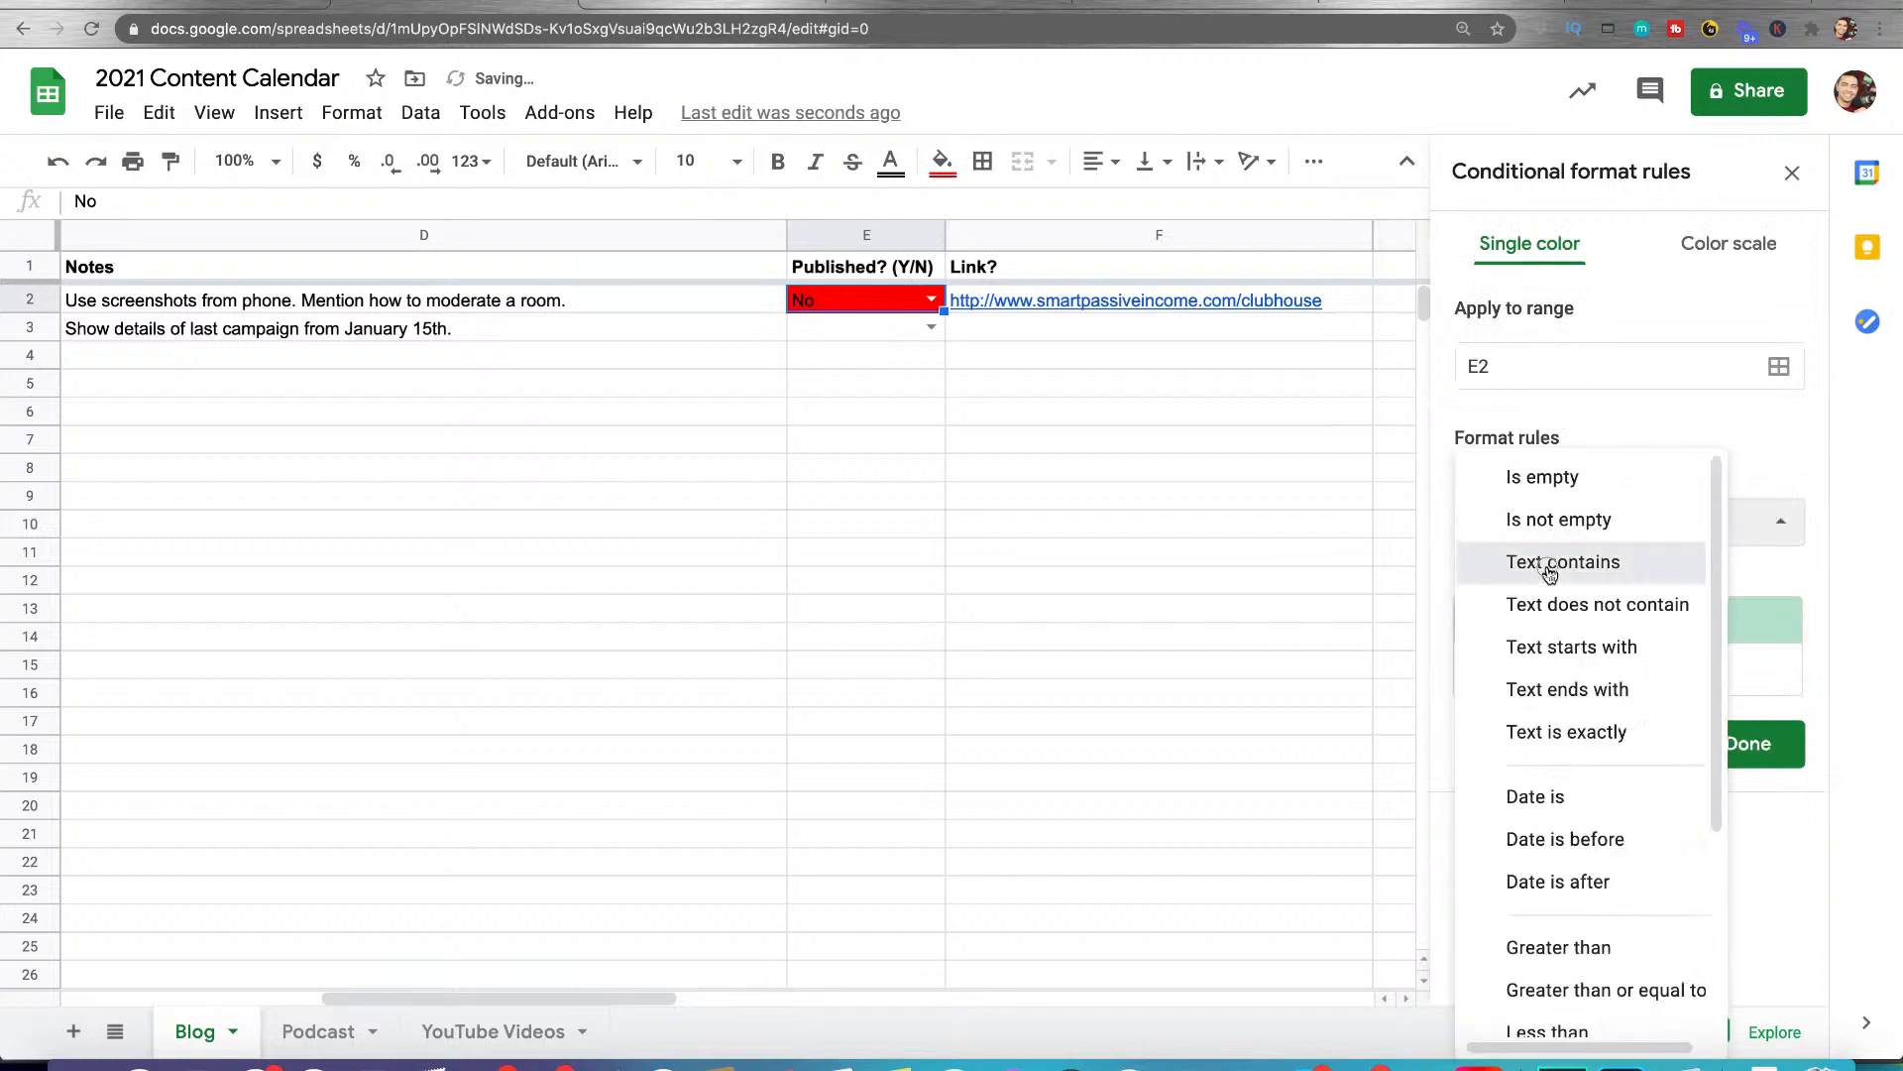
pyautogui.click(1549, 558)
pyautogui.click(1541, 585)
pyautogui.write('Yes')
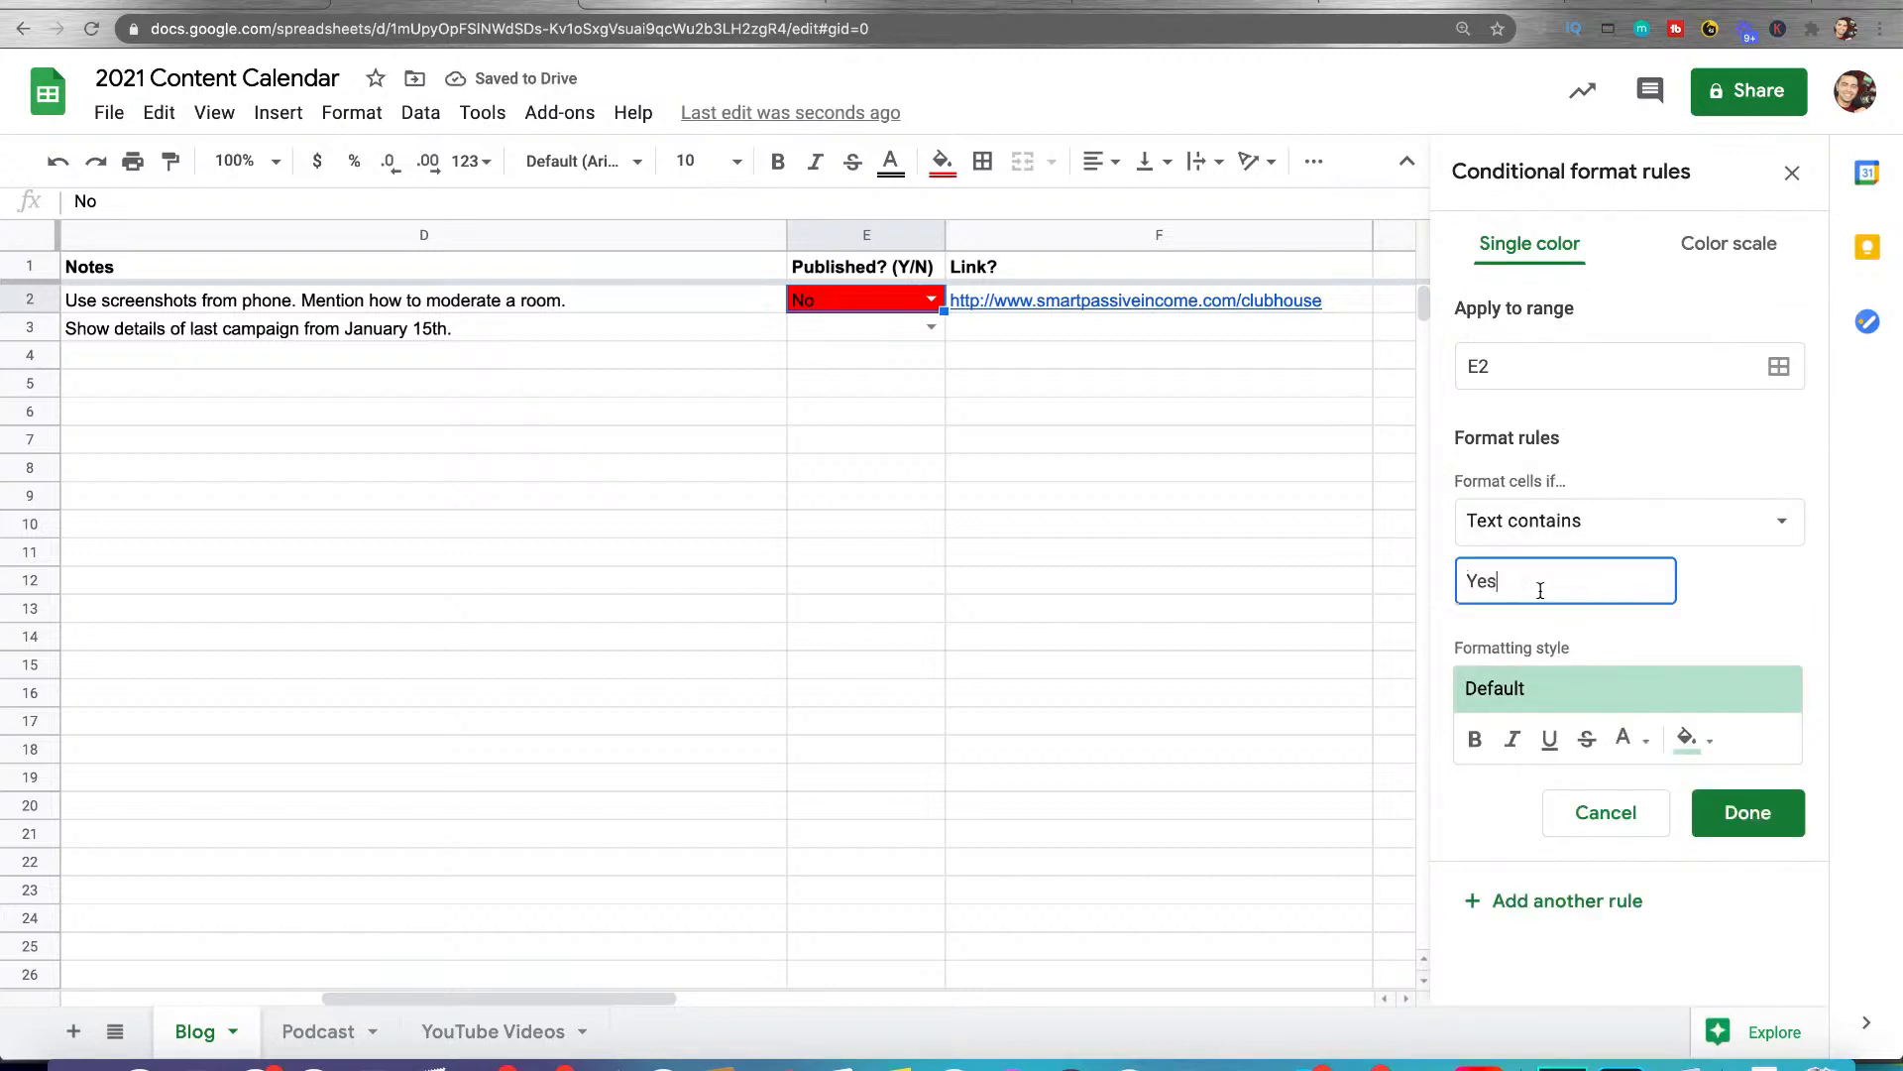
pyautogui.click(1687, 743)
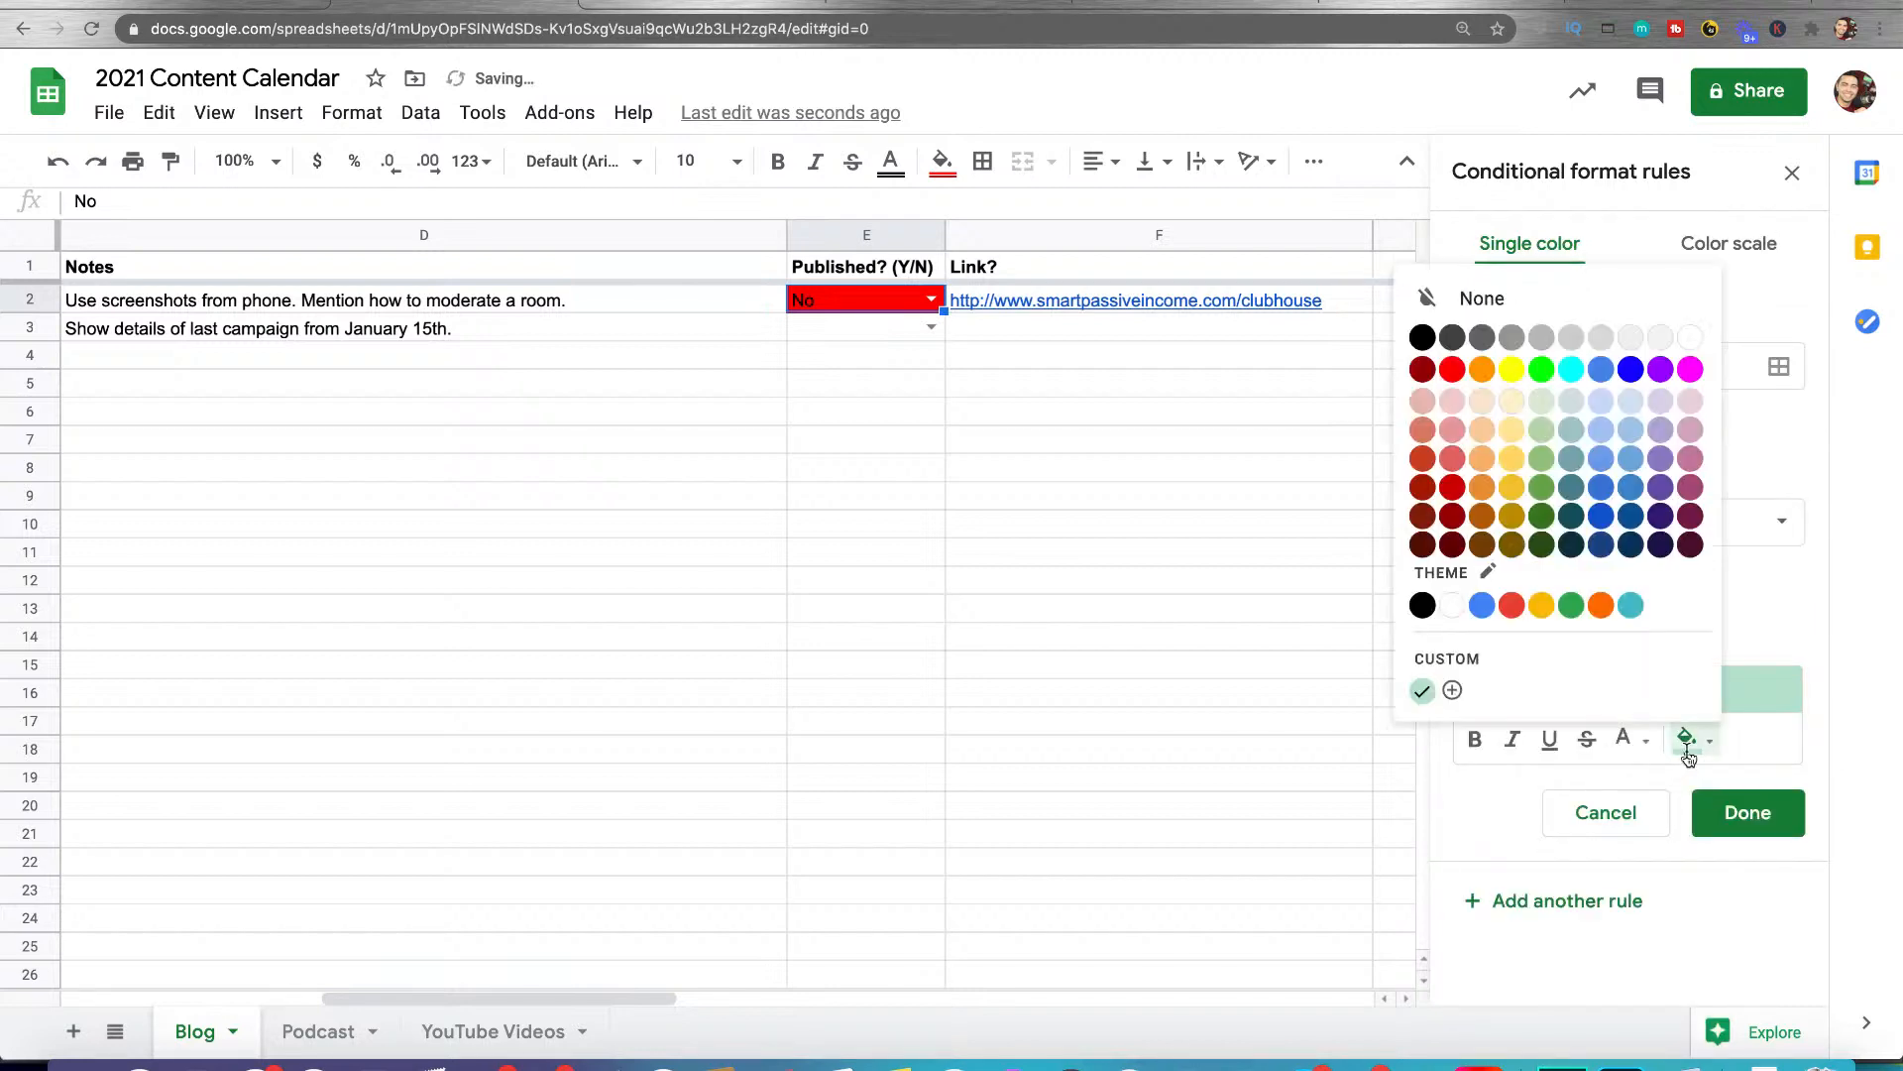
pyautogui.click(1542, 370)
pyautogui.click(1716, 803)
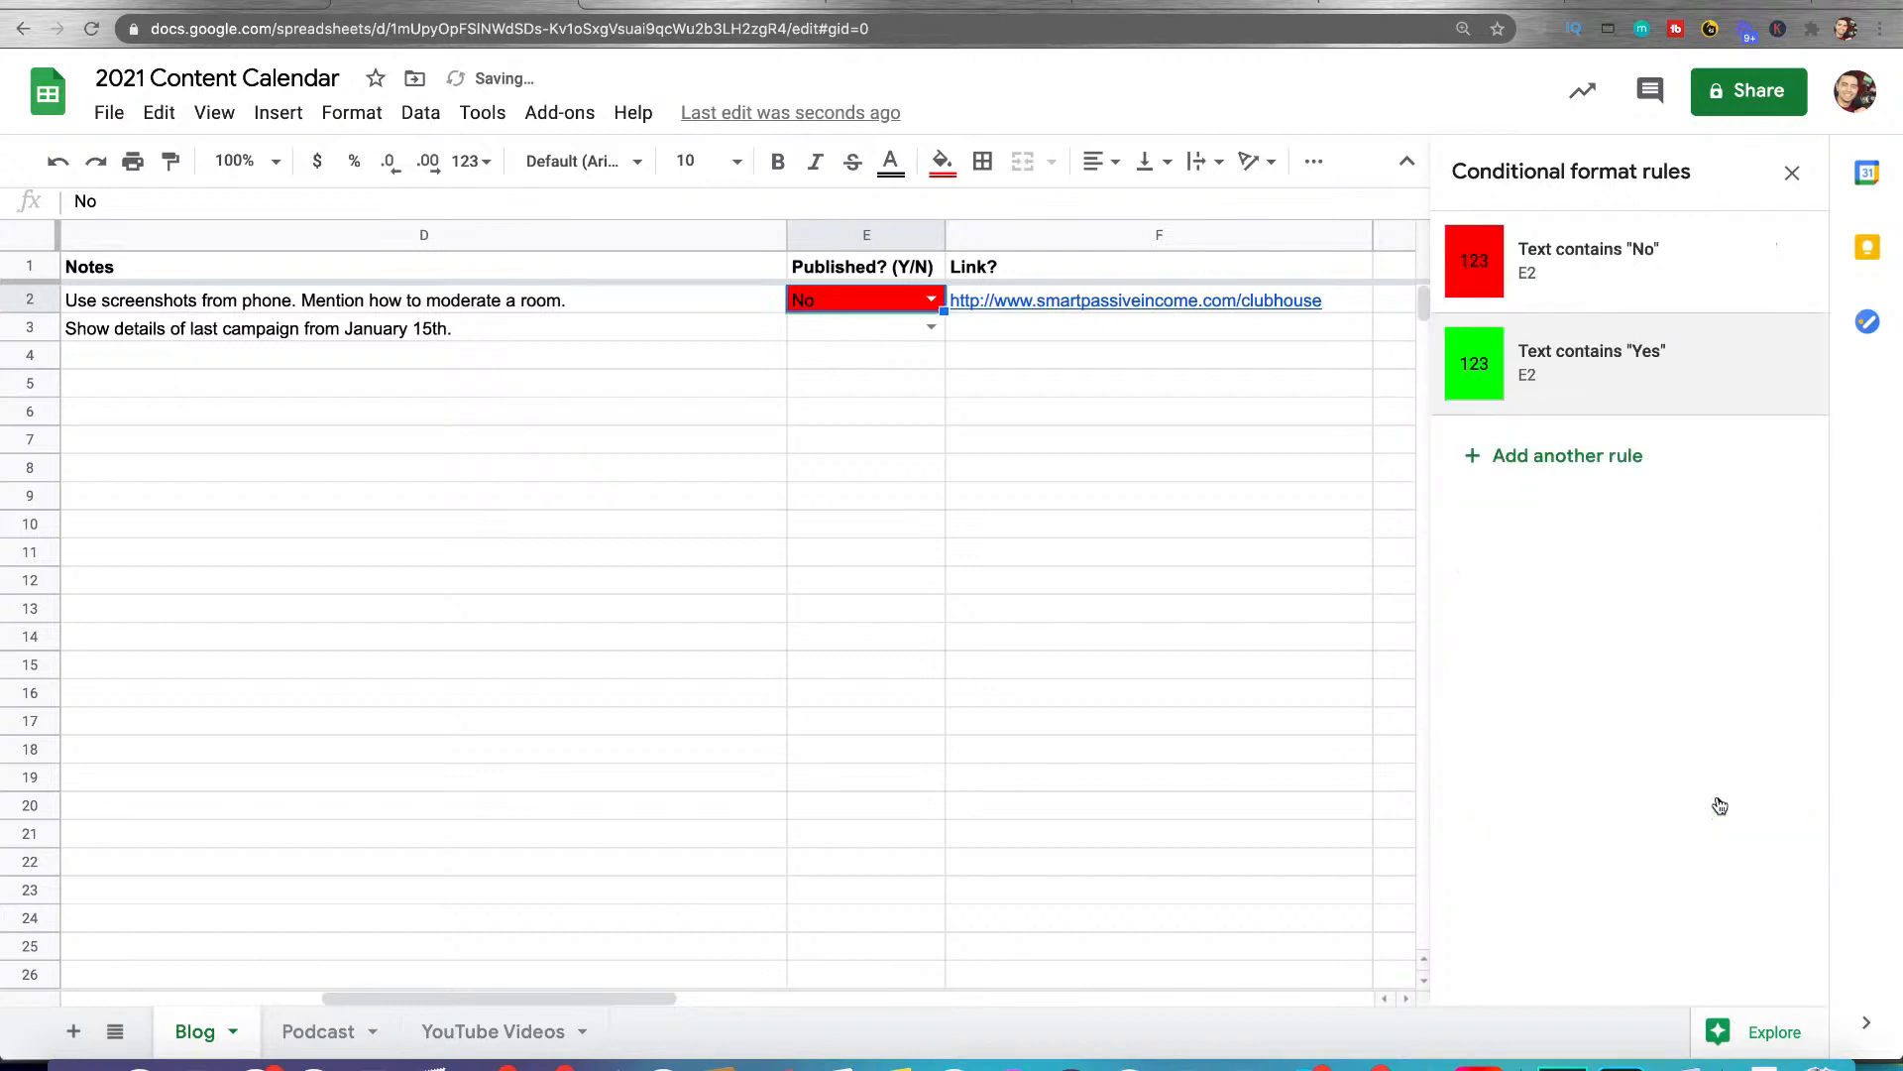
# Test both color rules by switching E2 between Yes and No twice, ending on No
pyautogui.click(932, 299)
pyautogui.click(895, 331)
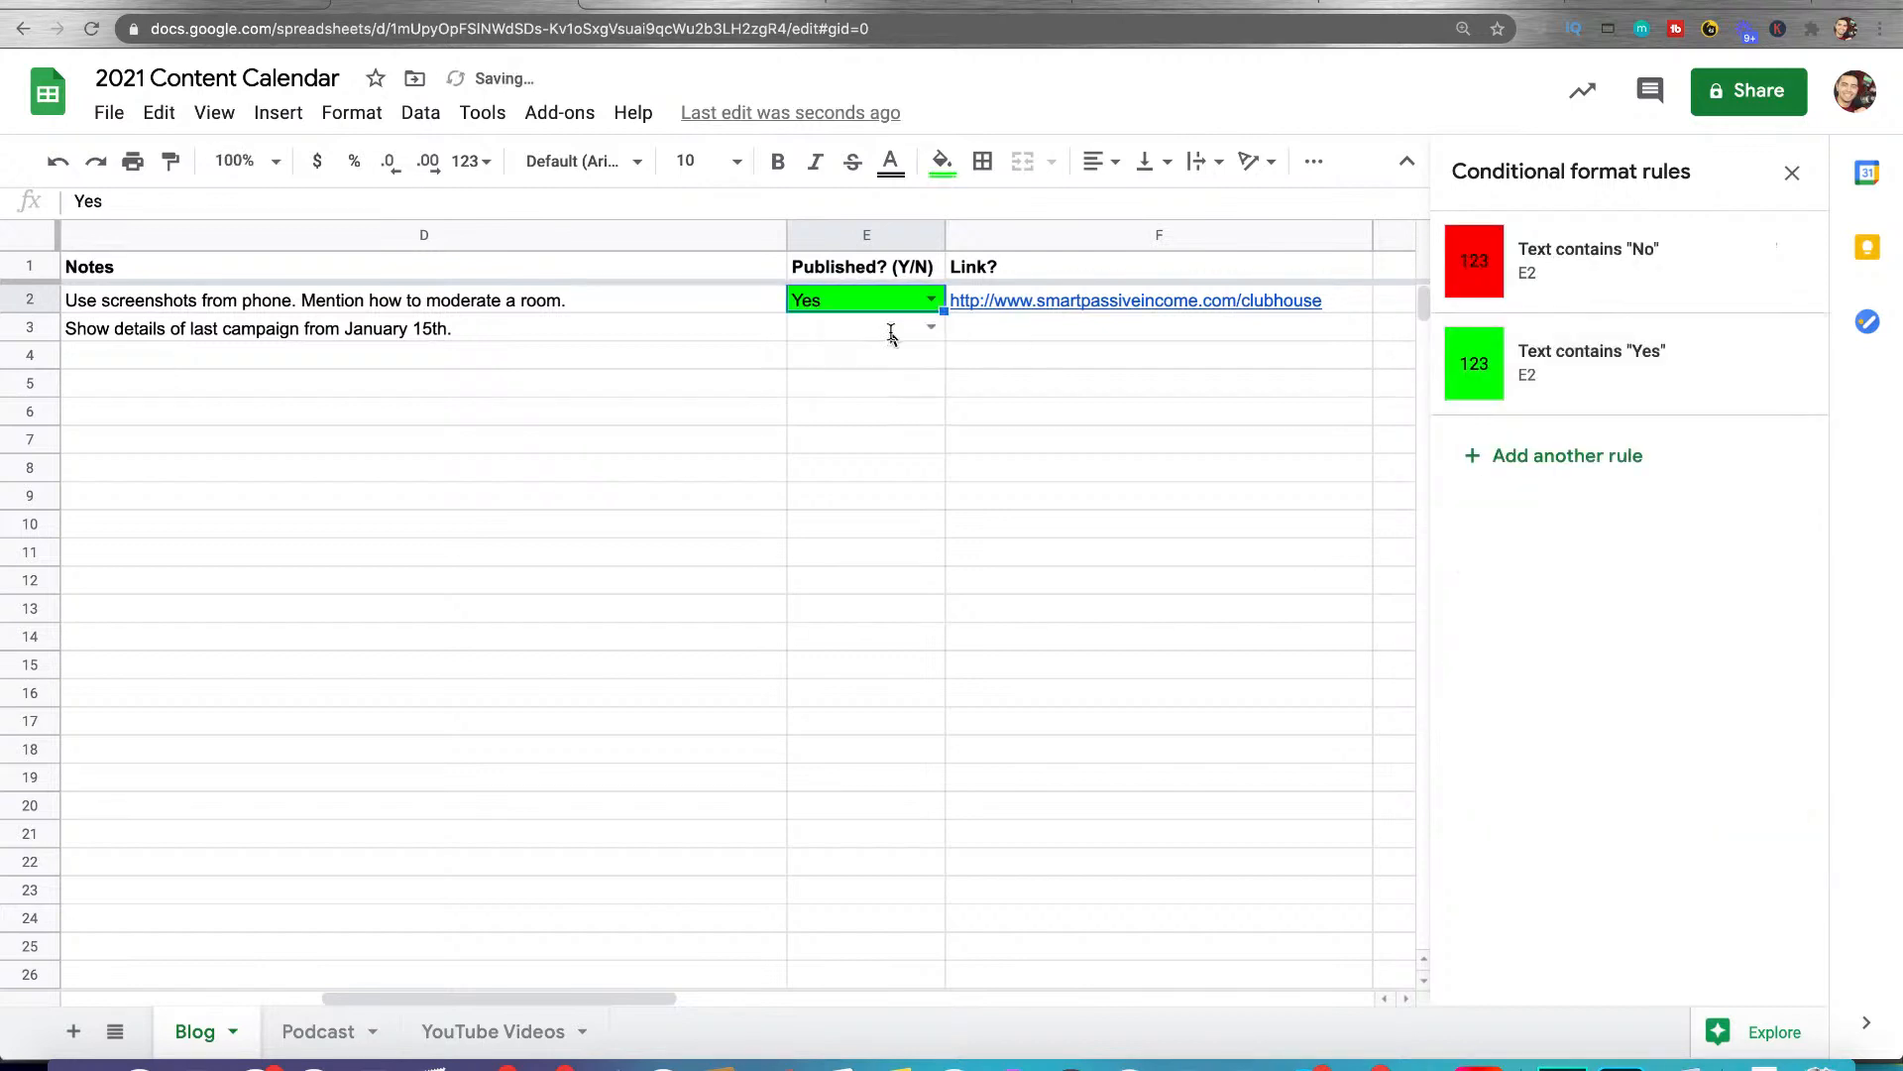
pyautogui.click(930, 299)
pyautogui.click(896, 363)
pyautogui.click(930, 307)
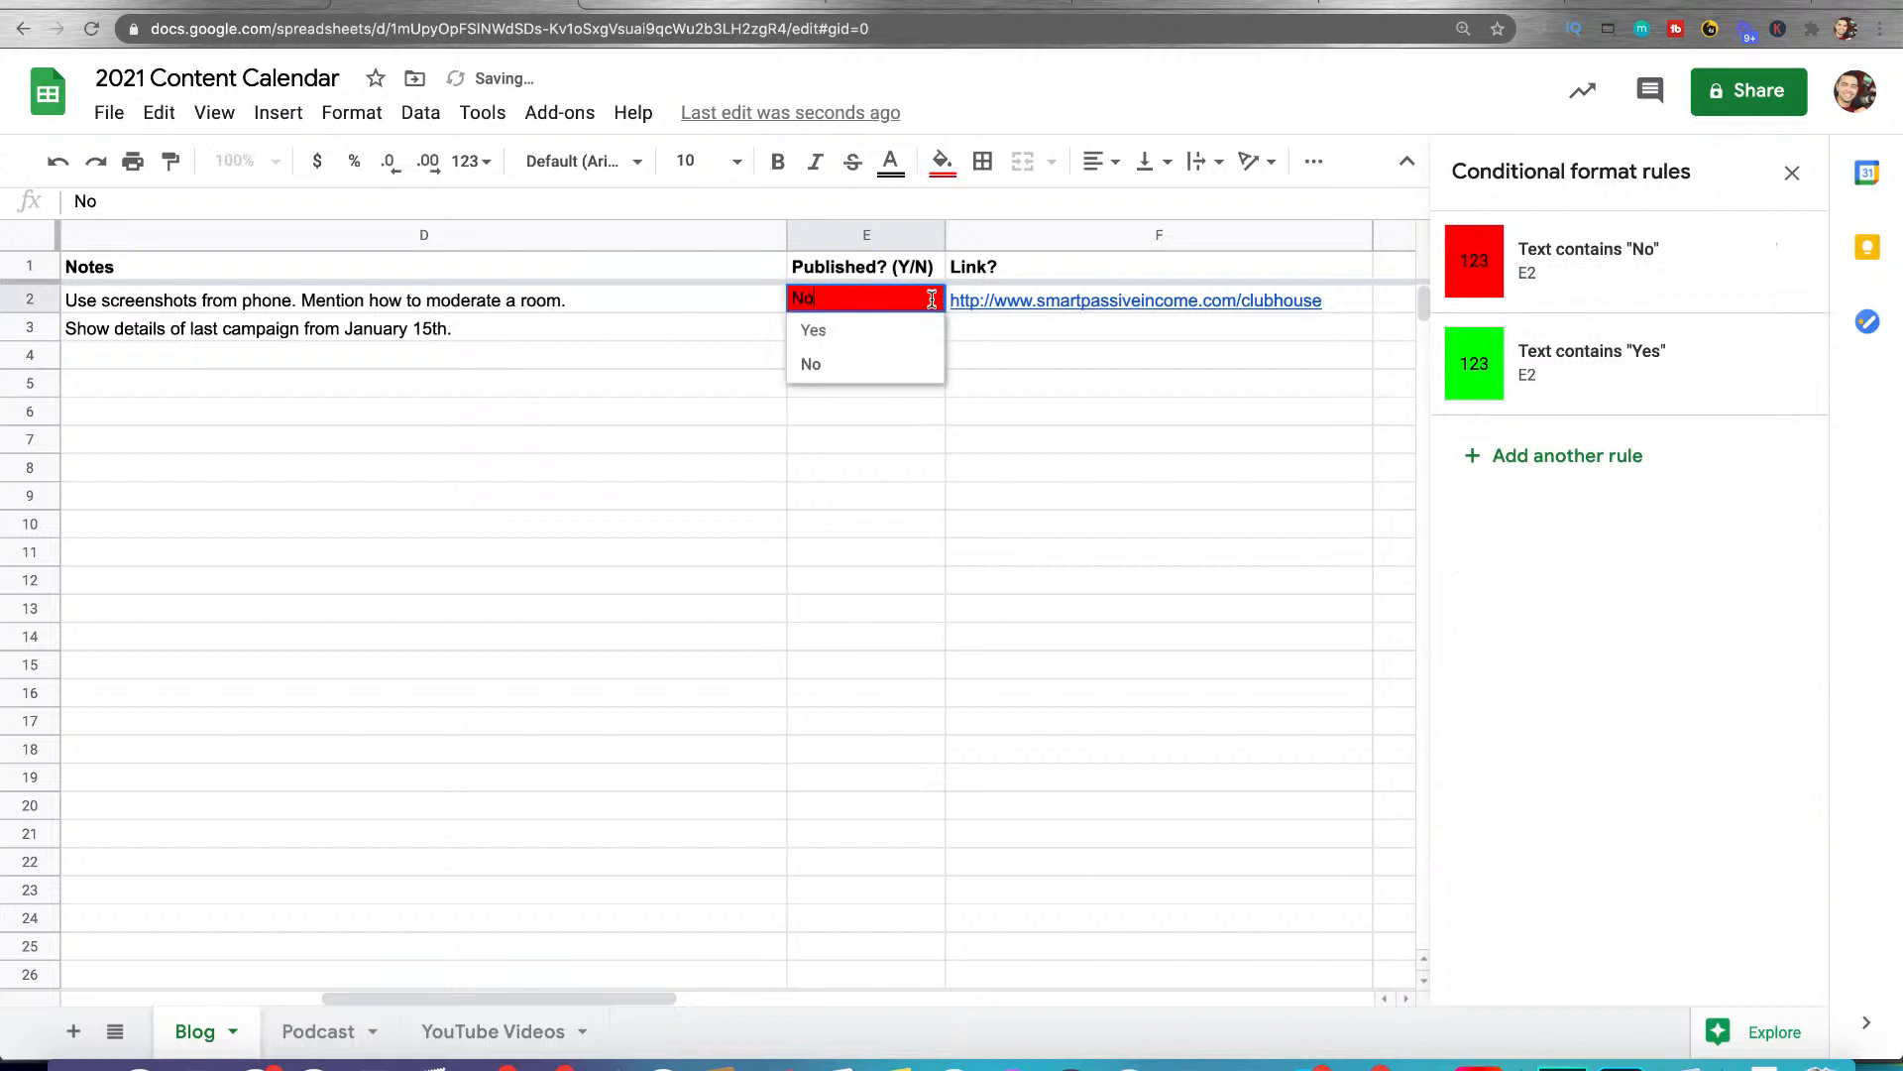
pyautogui.click(890, 333)
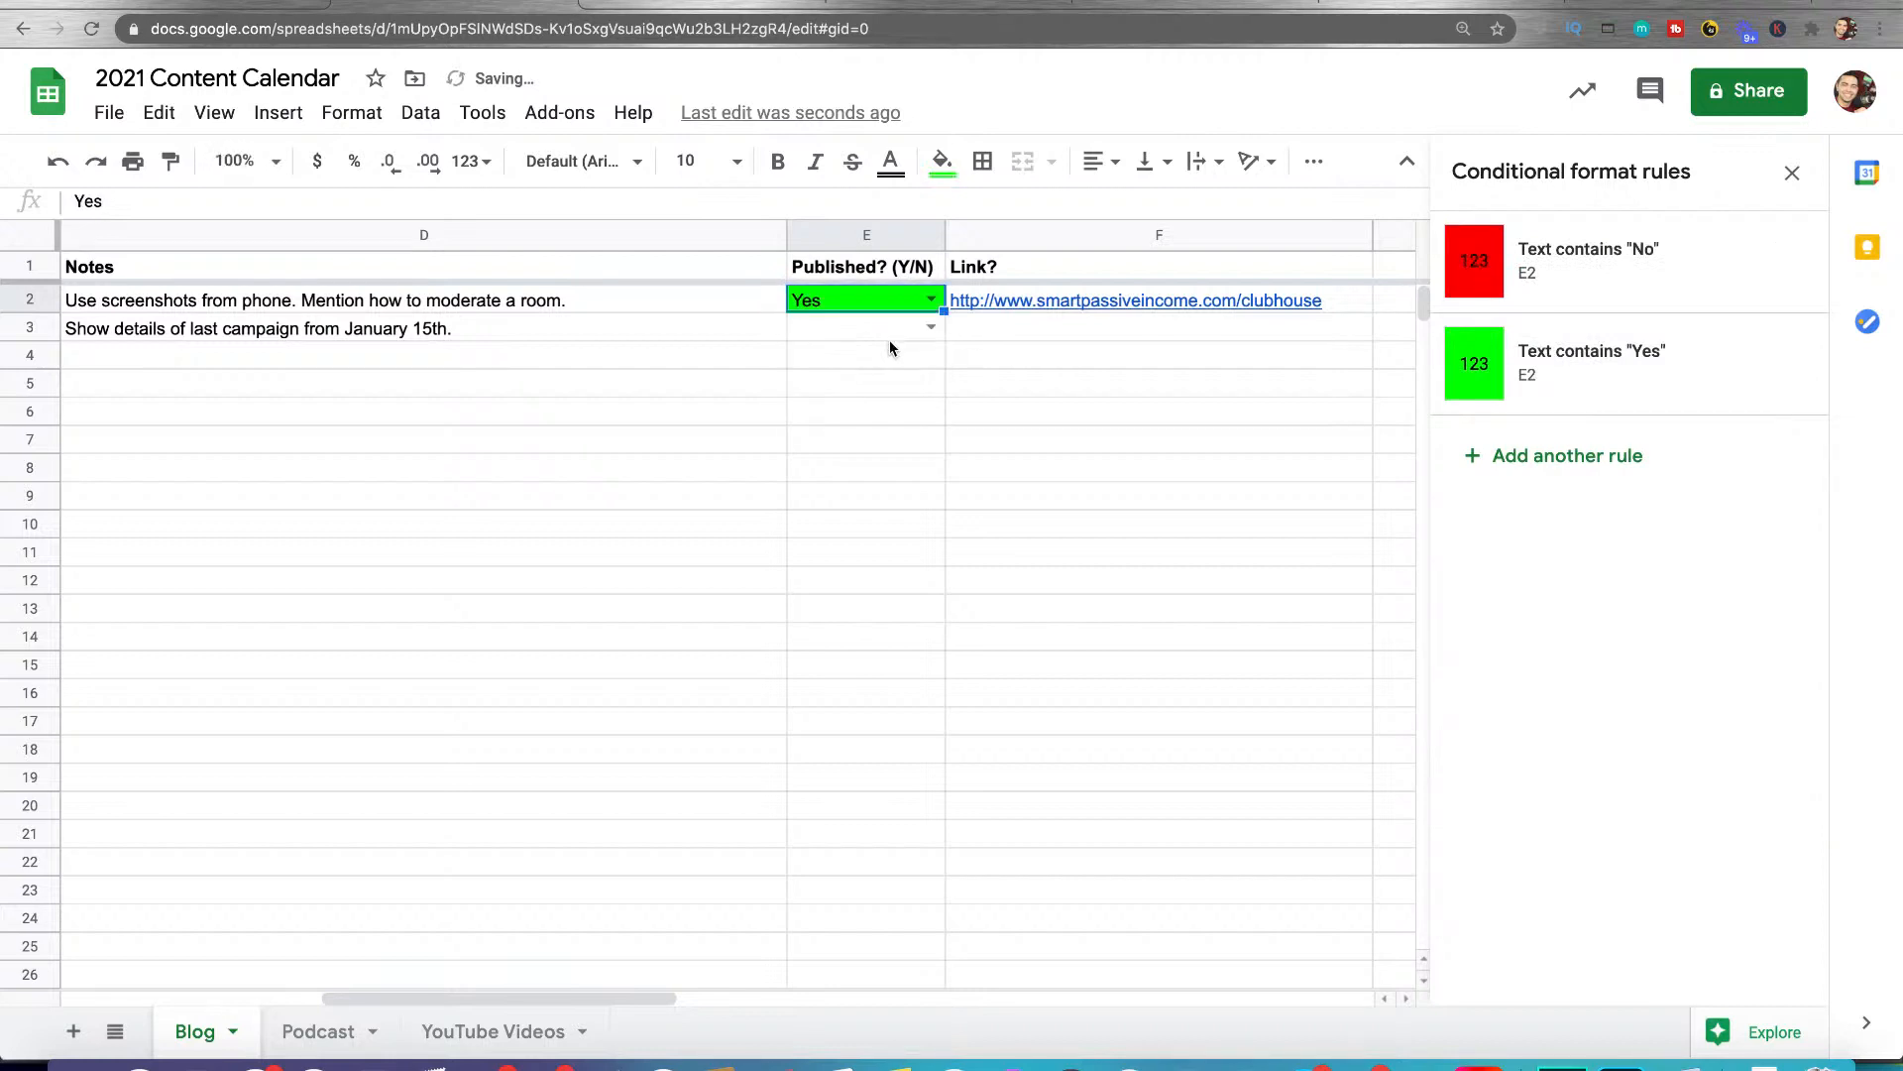
pyautogui.click(932, 298)
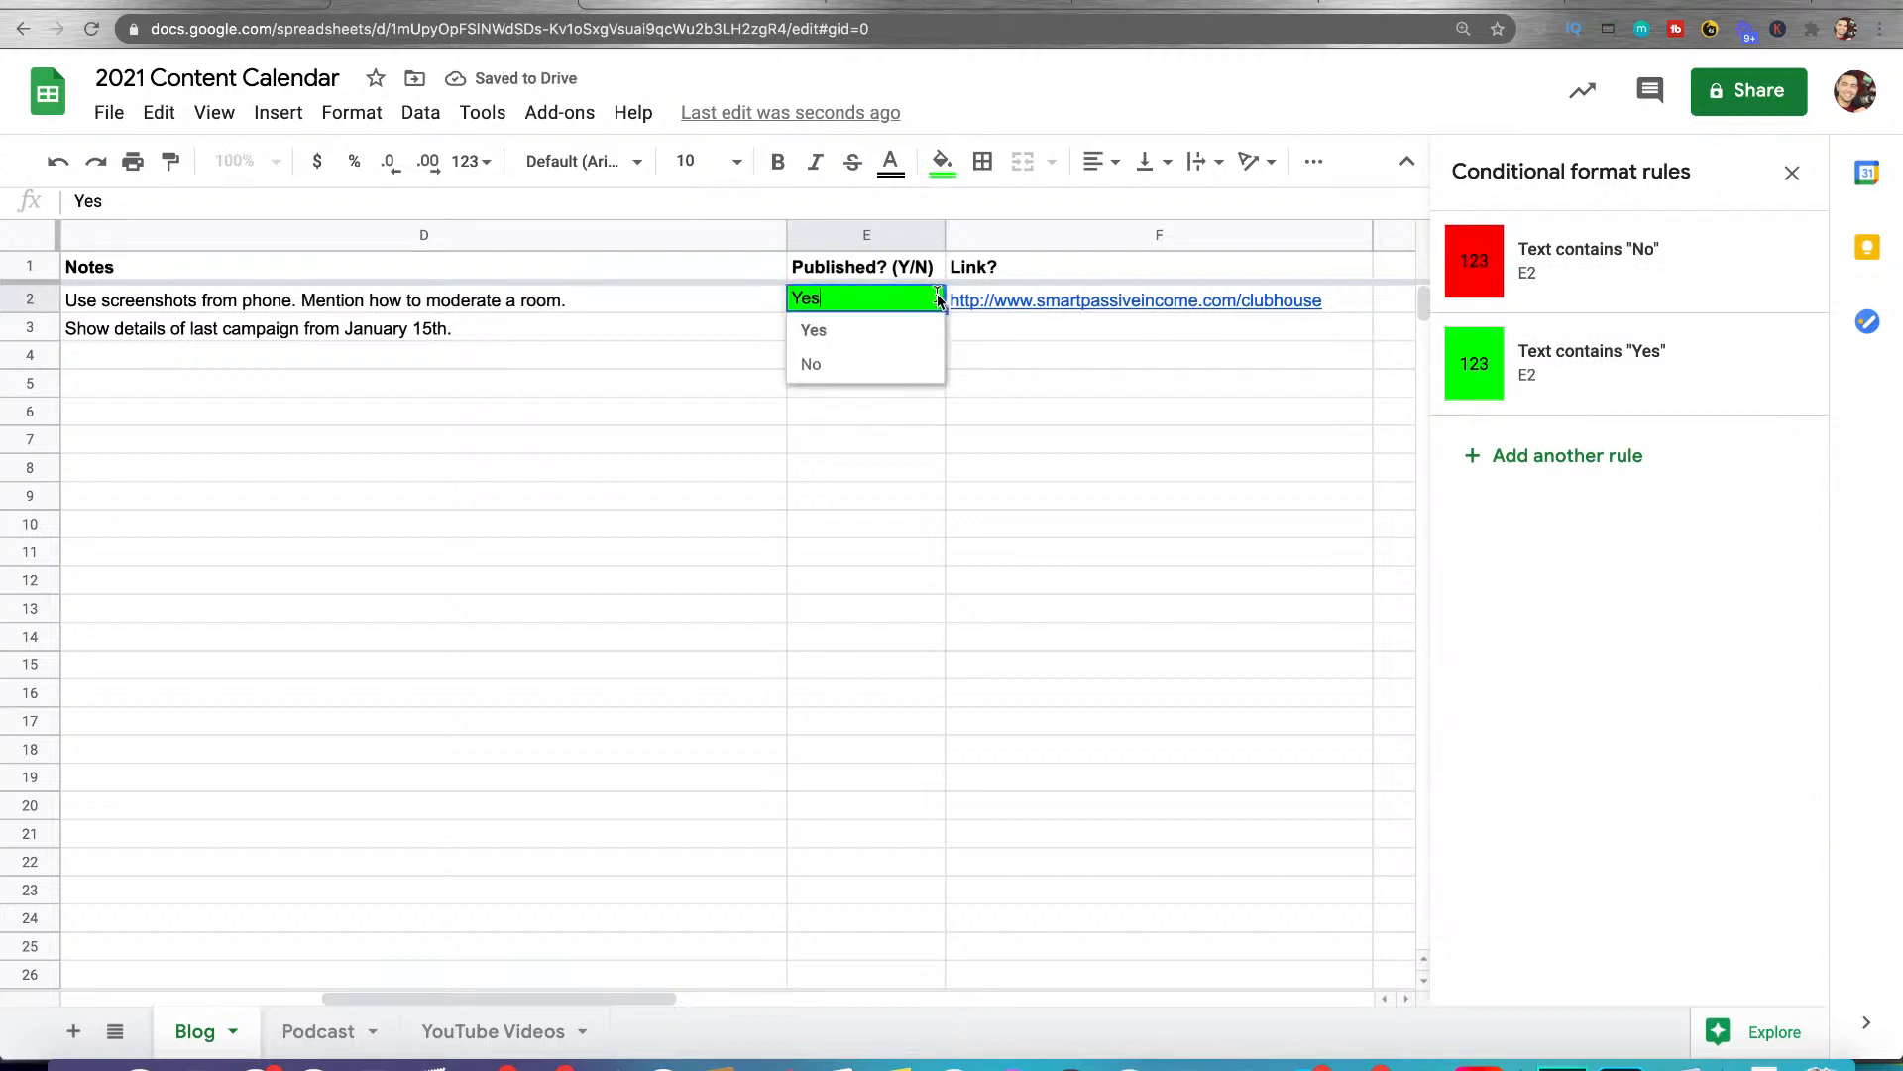
pyautogui.click(884, 361)
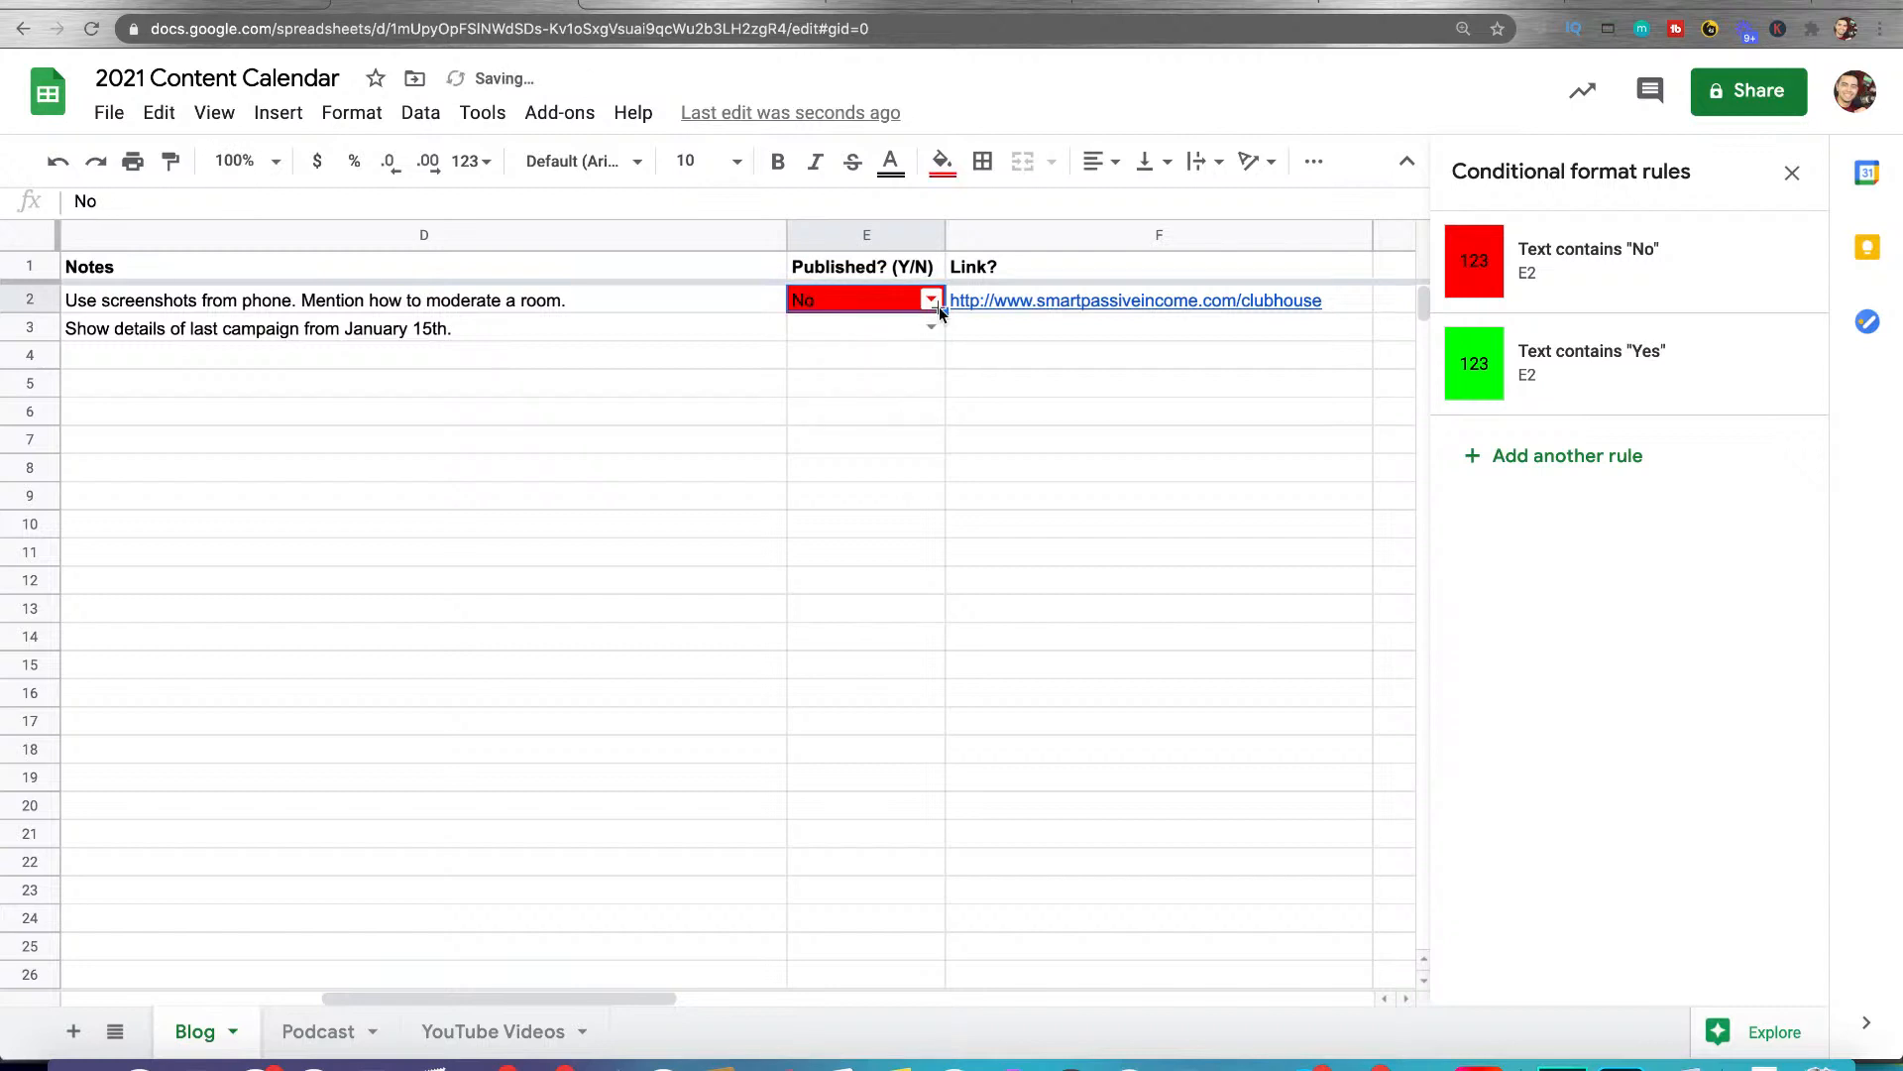
# Fill the E2 dropdown, its No value and its color rules down the Published column to row 26
pyautogui.moveTo(942, 311); pyautogui.dragTo(932, 890)
pyautogui.press('super+z')
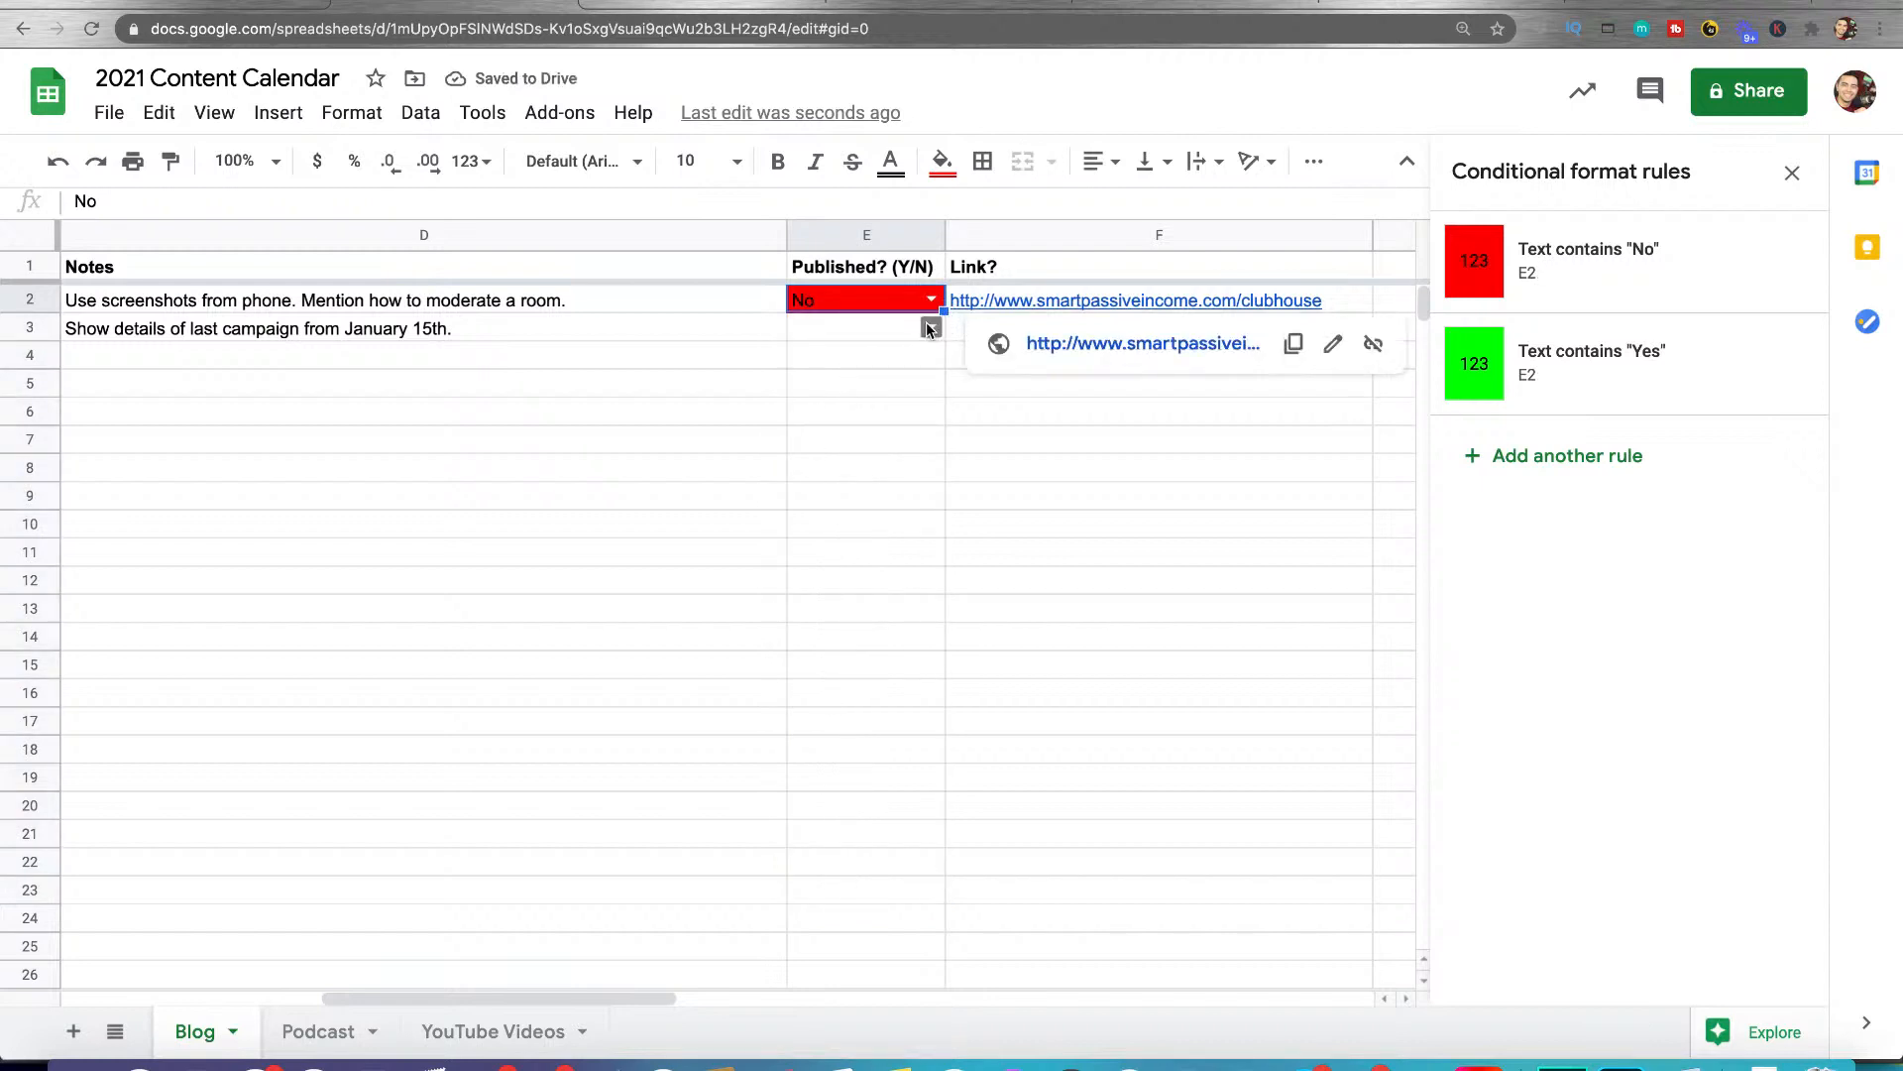
pyautogui.moveTo(943, 310); pyautogui.dragTo(922, 976)
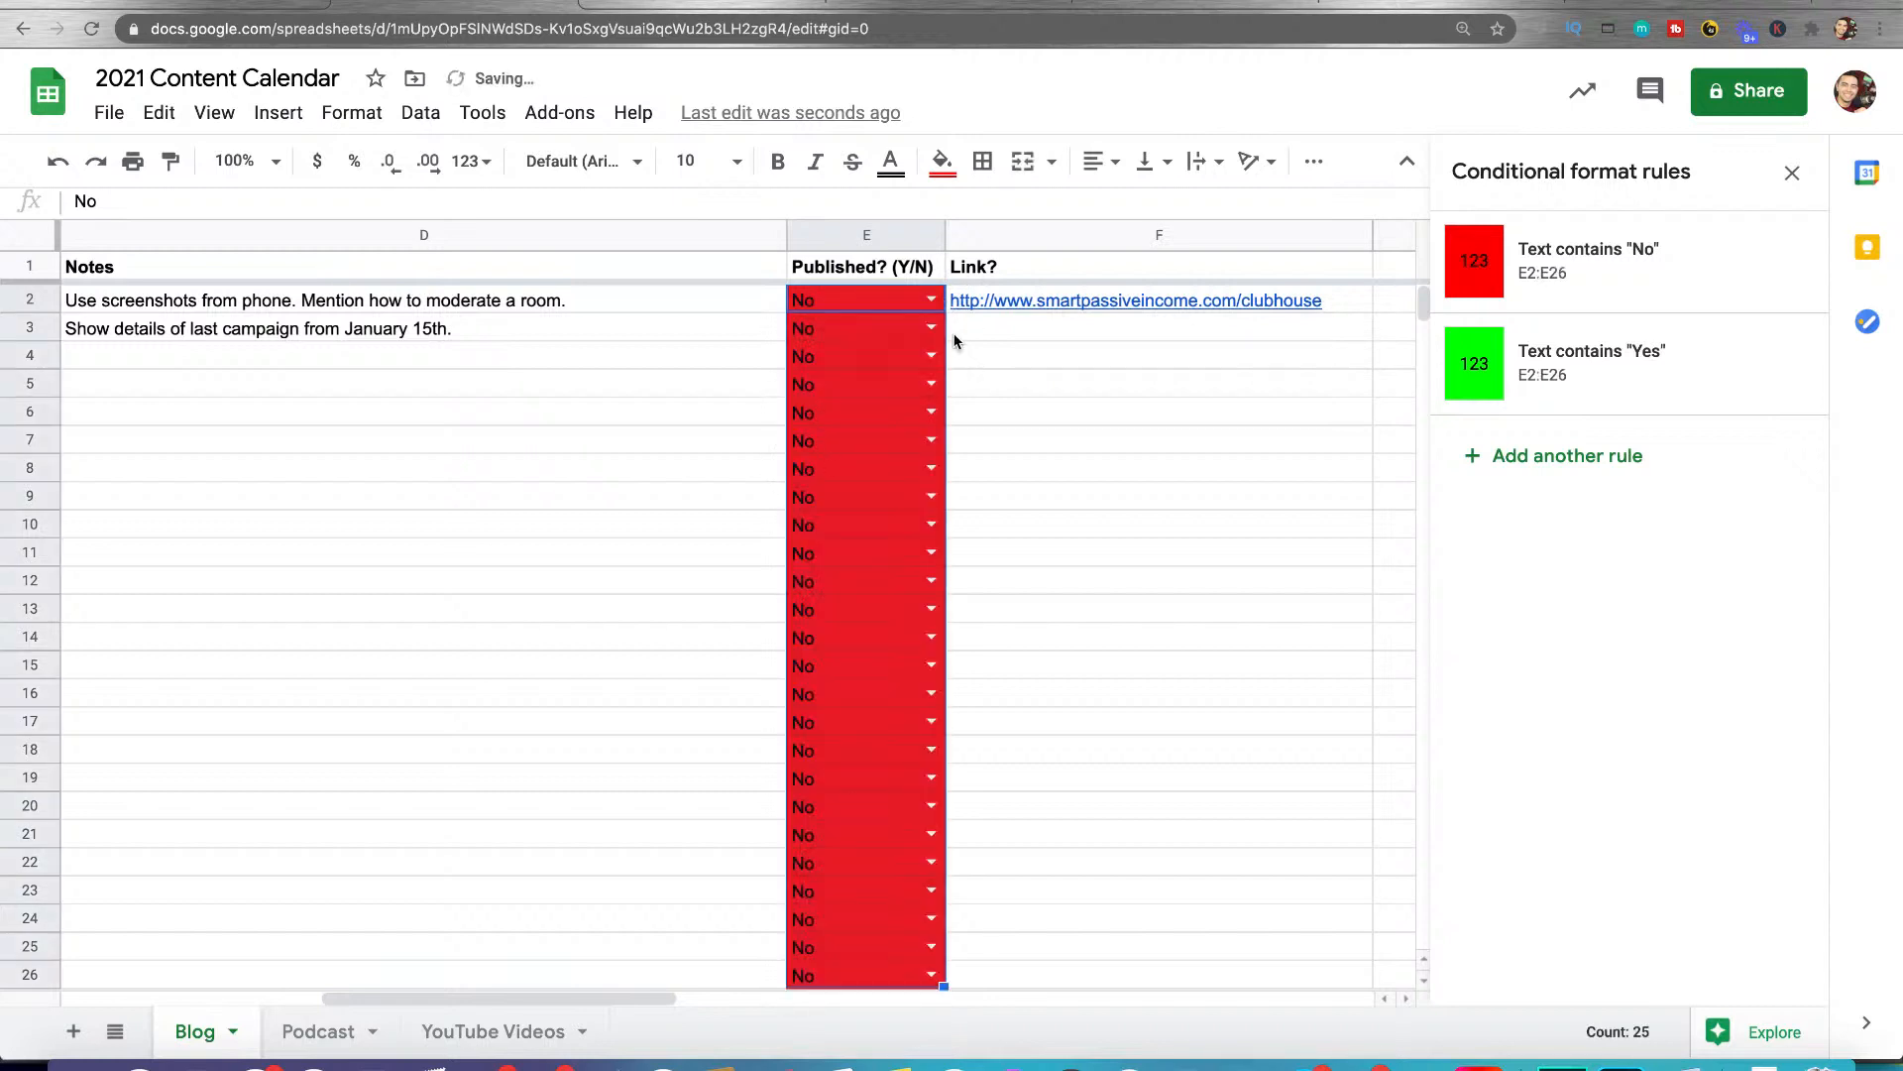
# Set the published status in E2 to Yes and deselect the cell
pyautogui.click(929, 323)
pyautogui.click(929, 299)
pyautogui.click(873, 318)
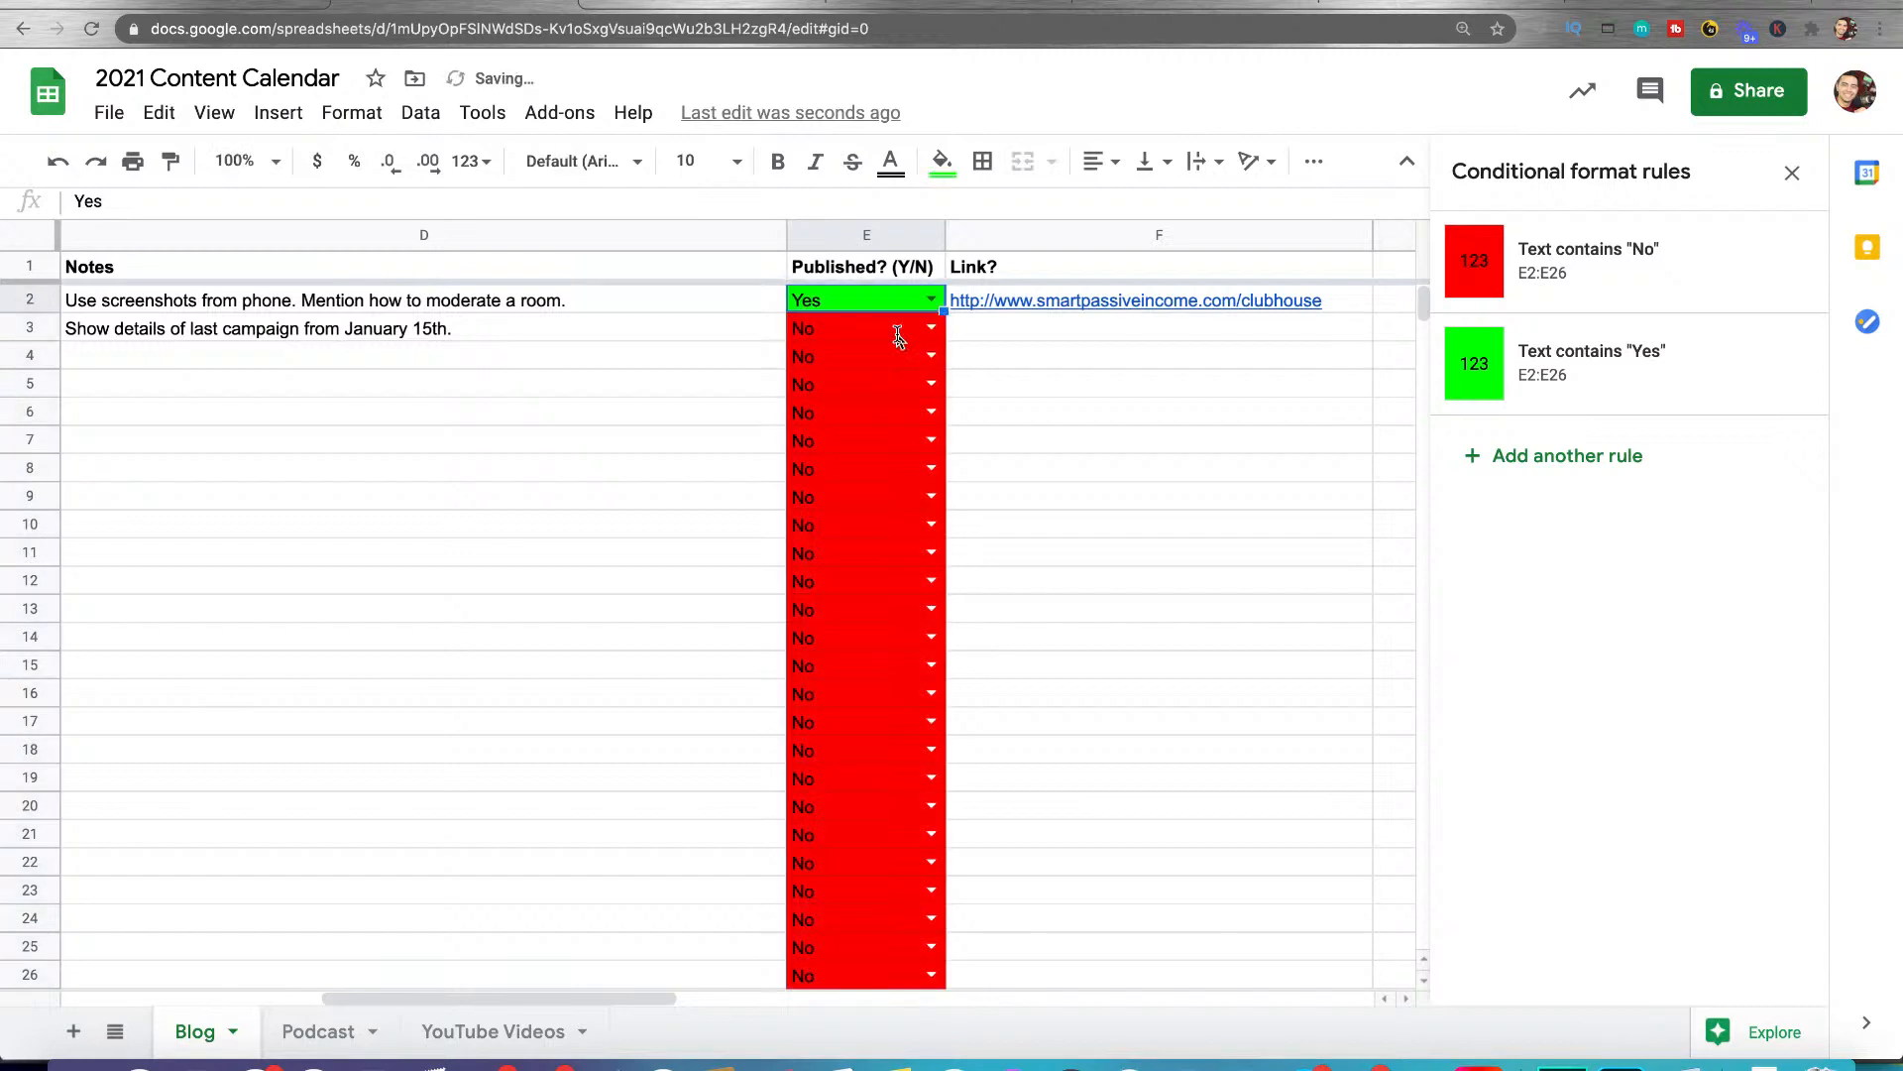
pyautogui.click(1124, 437)
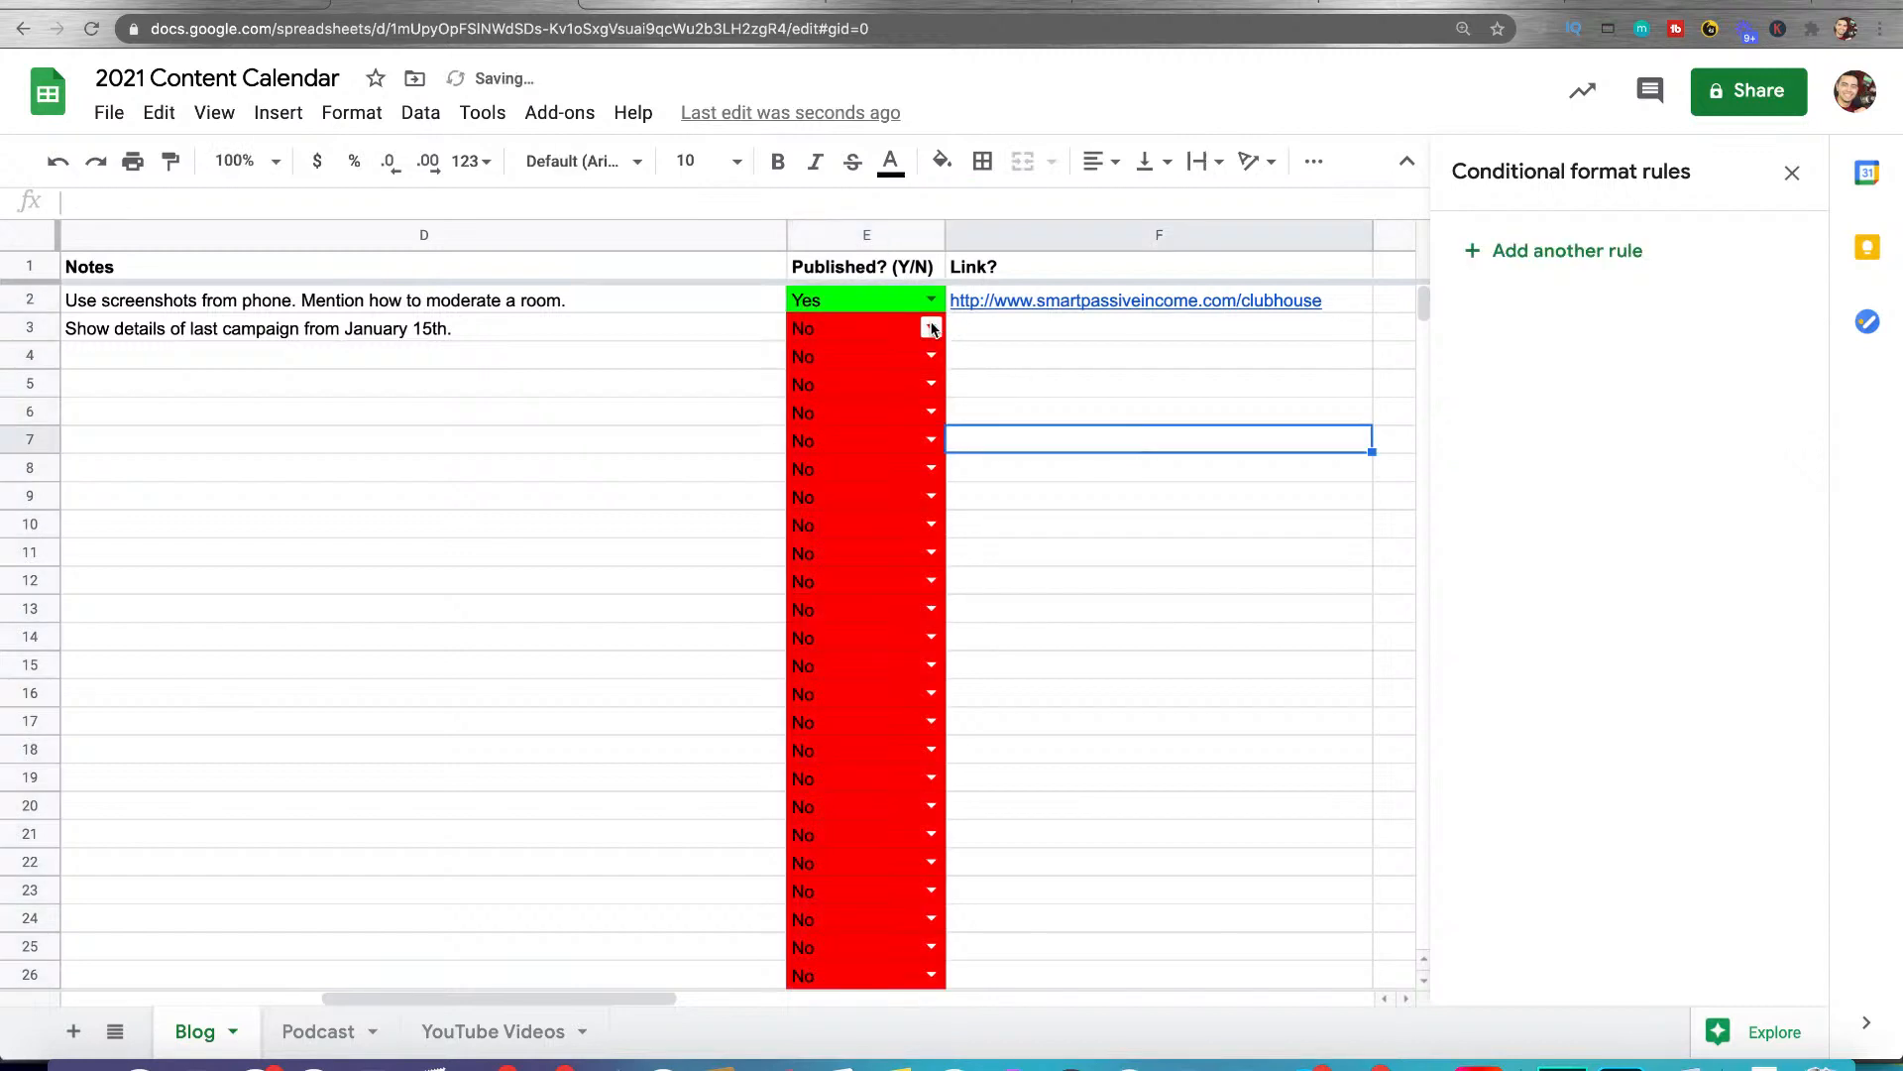
# Open the linked working document of the Live Streaming on YouTube entry in row 5
pyautogui.hscroll(-5, 989, 416)
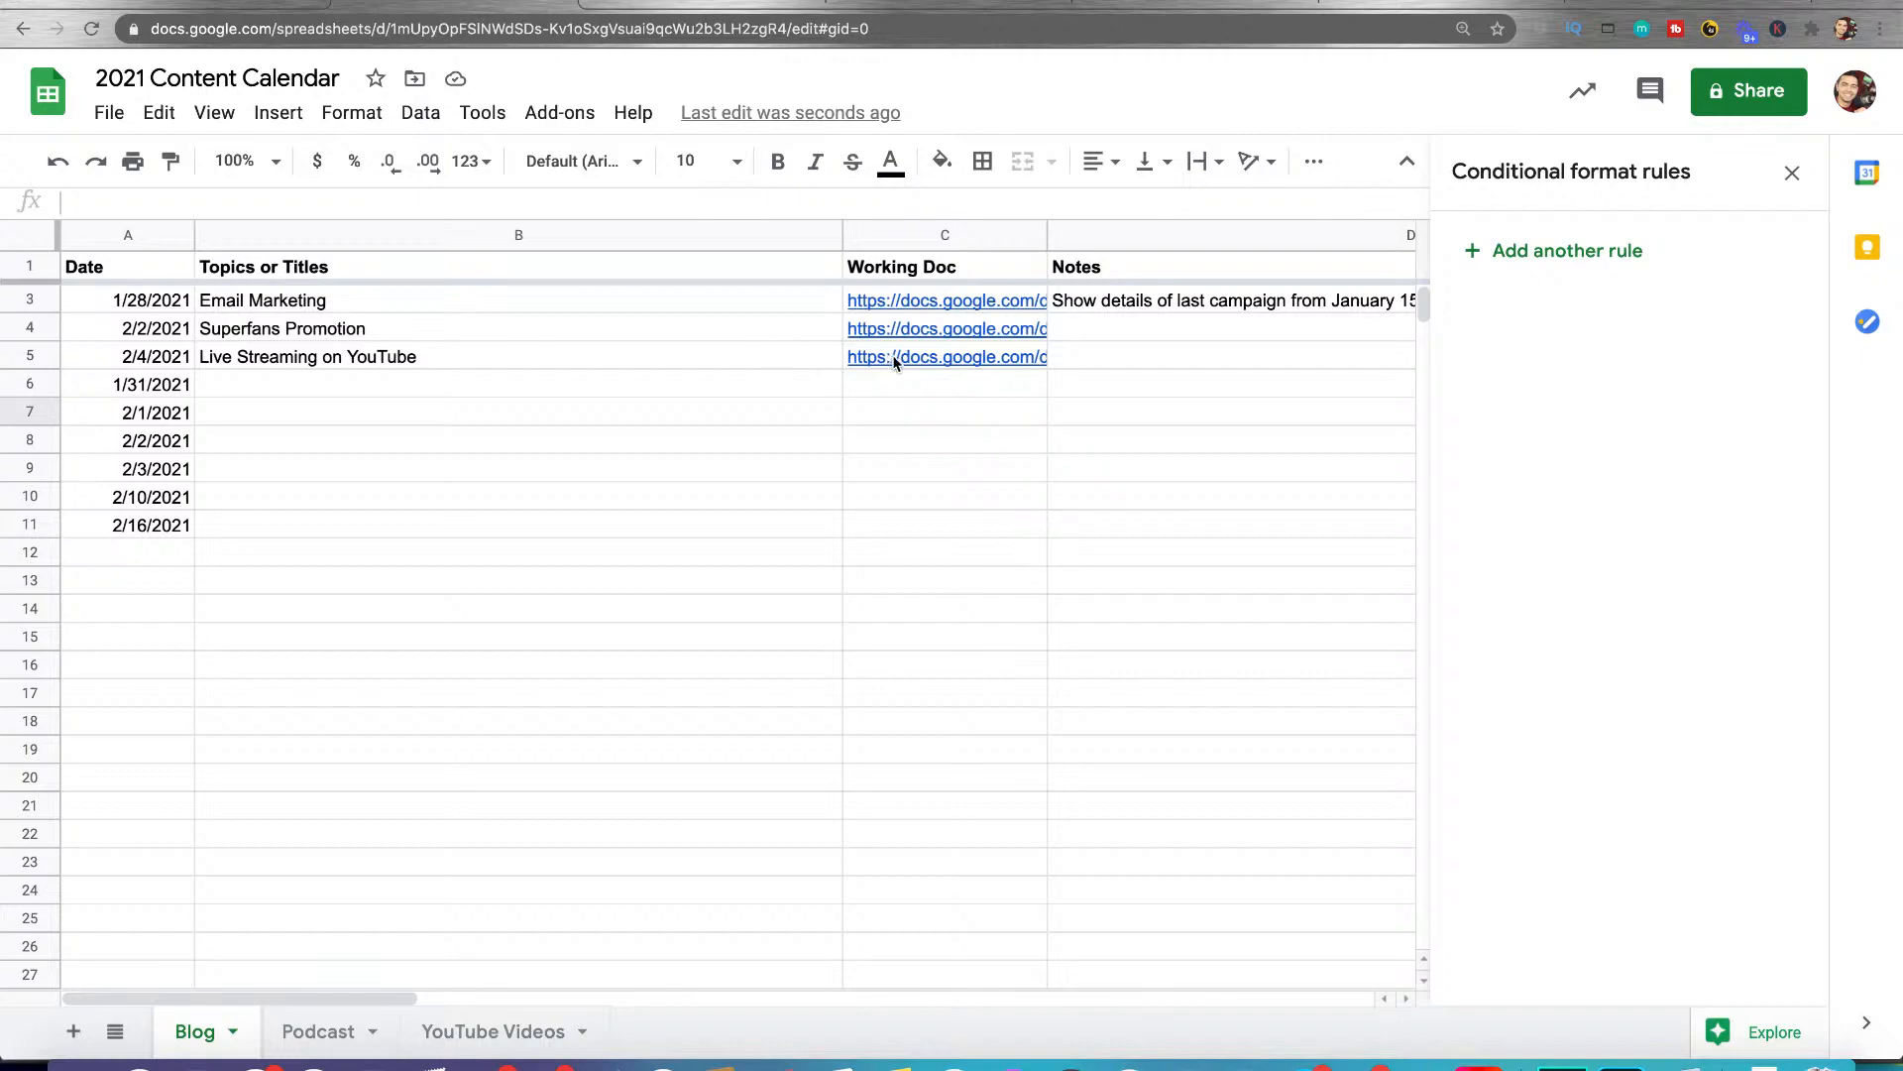
pyautogui.click(916, 362)
pyautogui.click(977, 402)
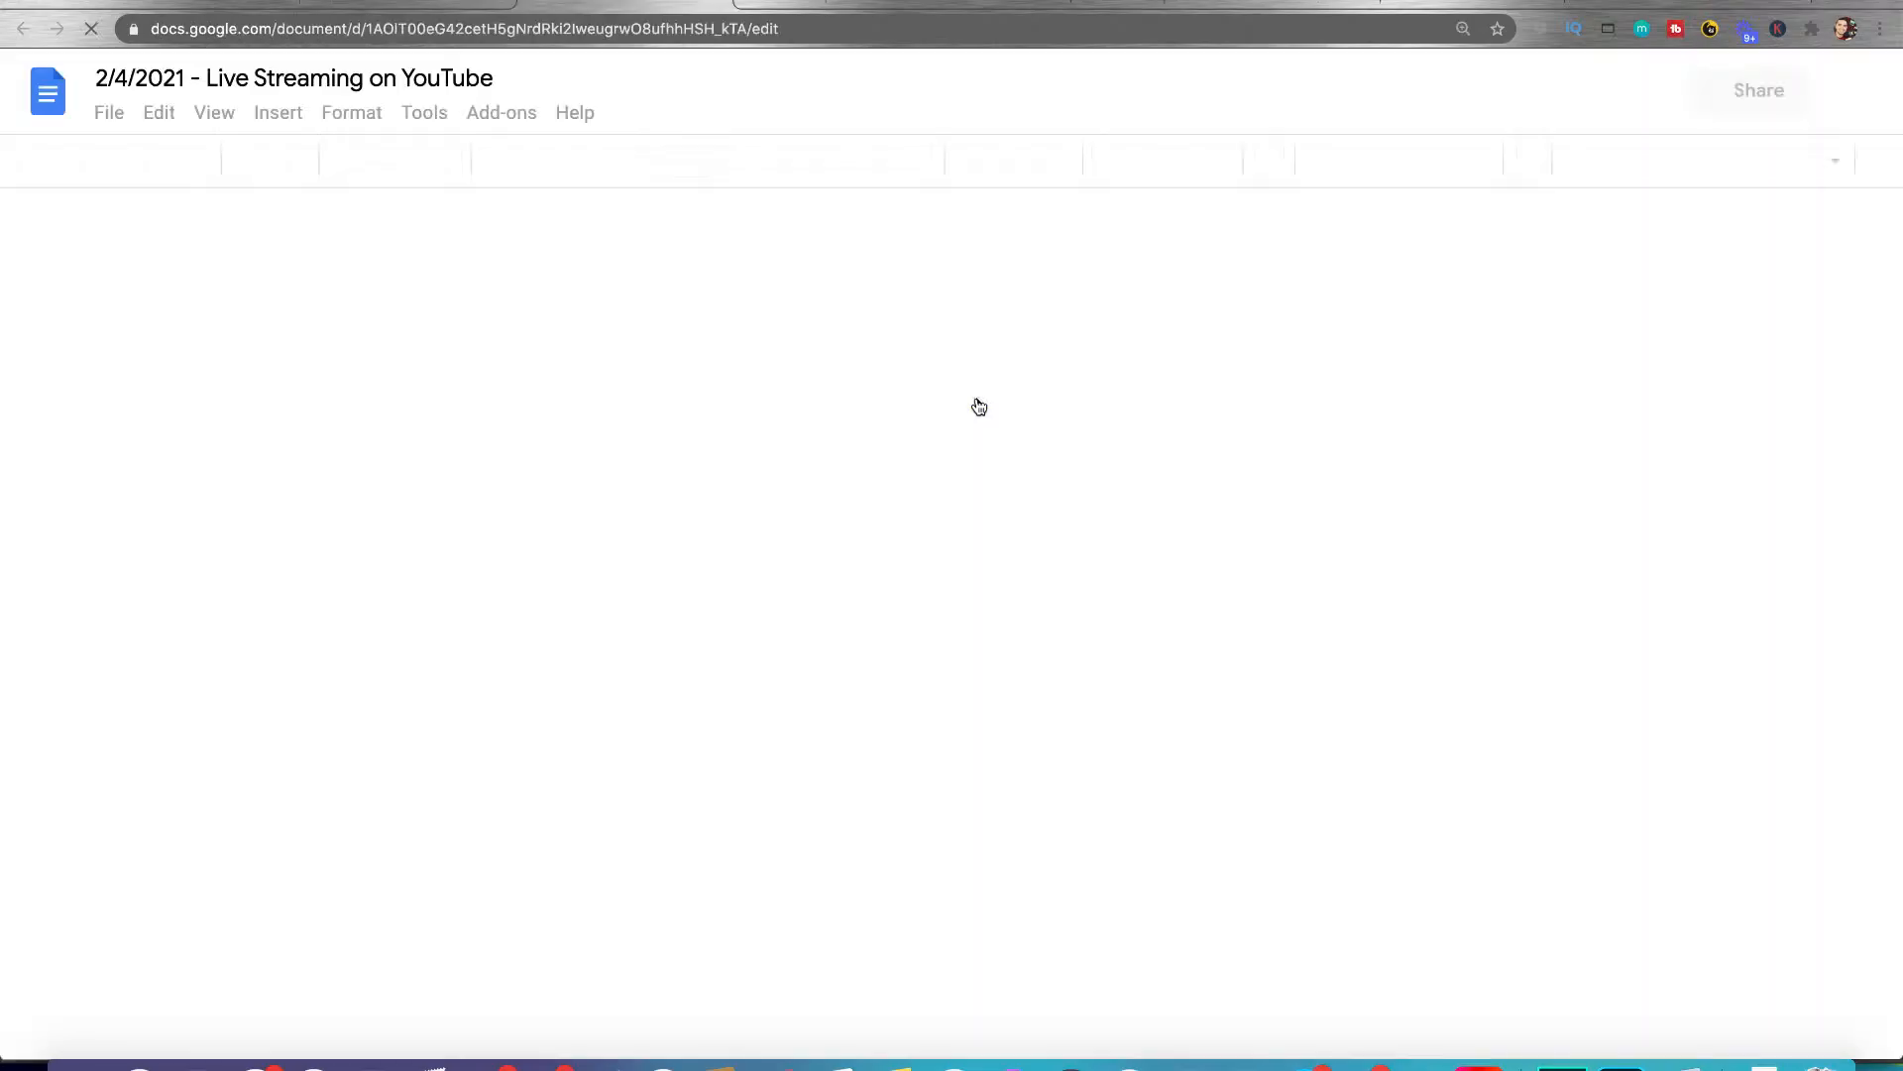